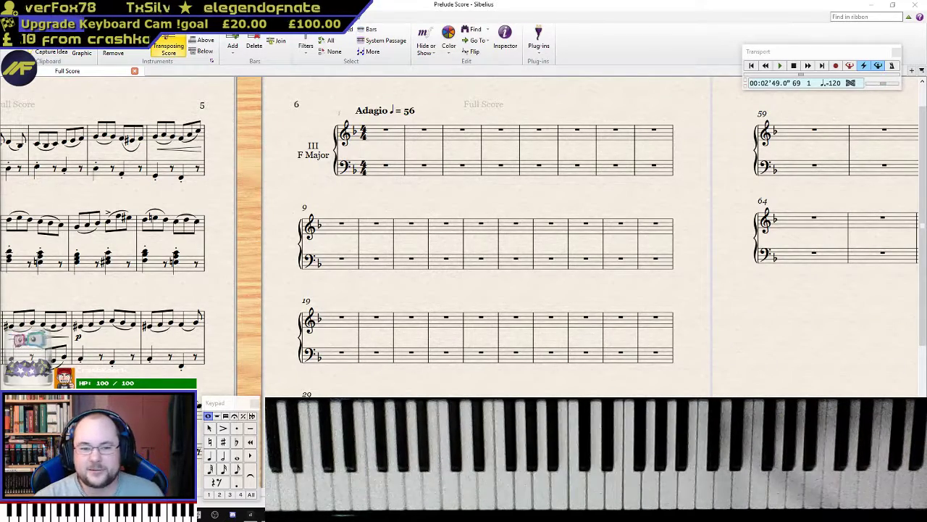
- Play the score from the first note of Prelude I in C Major and follow the playback through Prelude II
key("ctrl+Home")
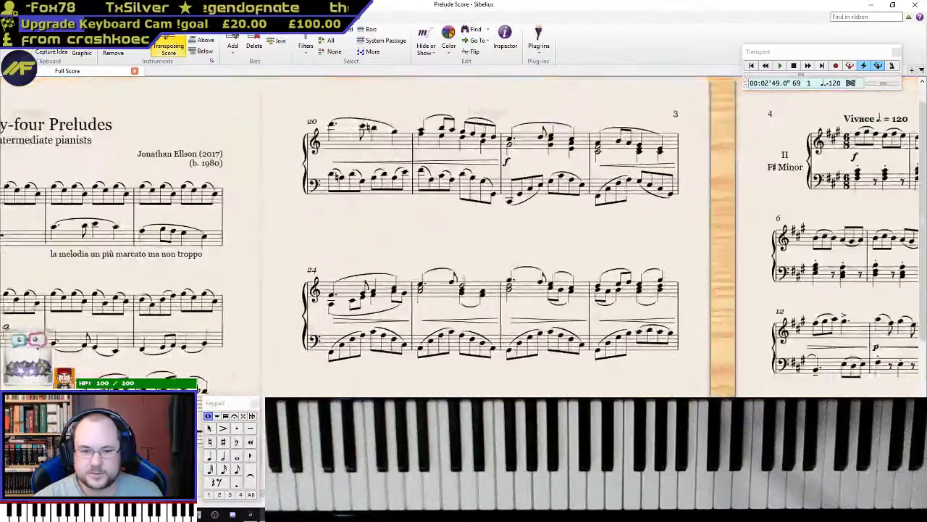
left_click_drag(869, 270, 307, 274)
key("Page_Up")
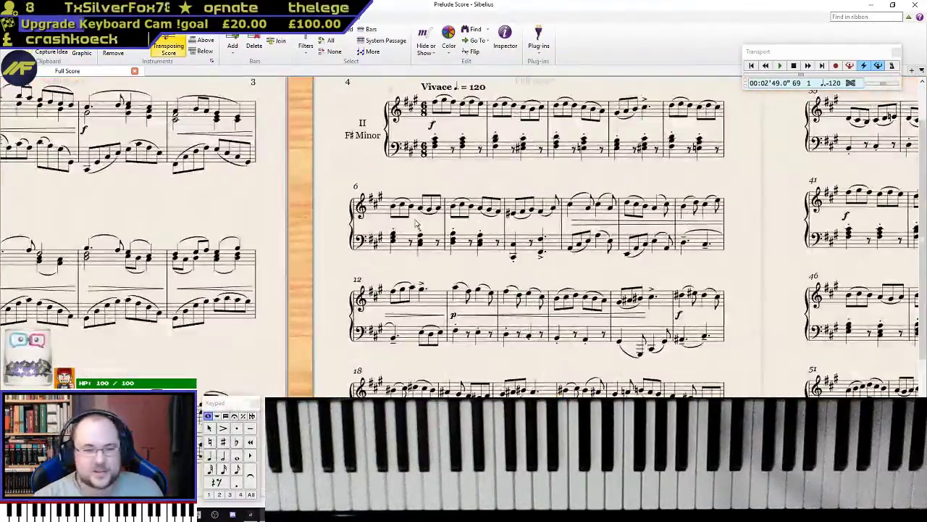
key("Page_Up")
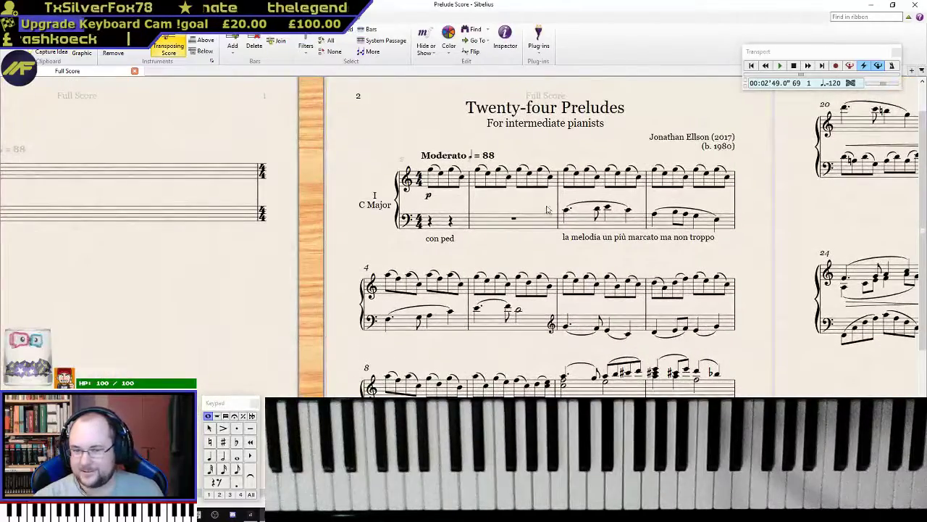
left_click(432, 171)
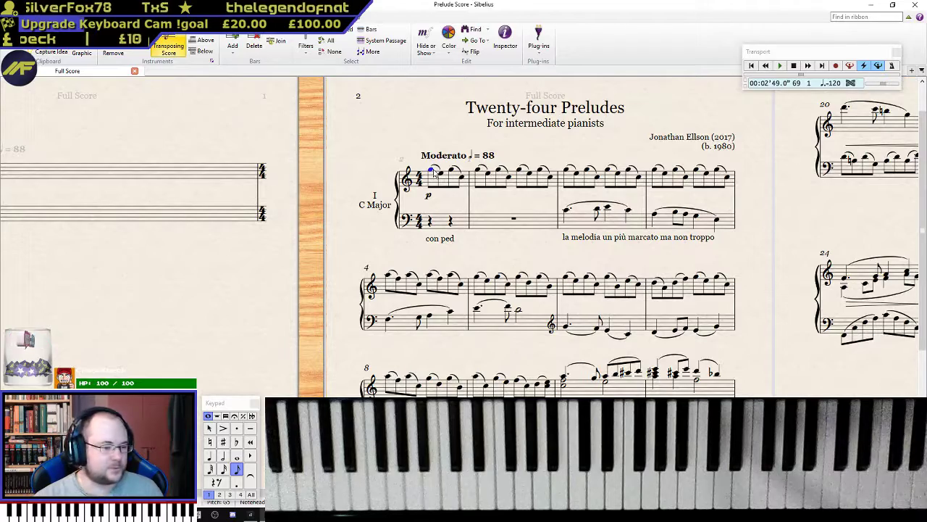
key("ctrl+[")
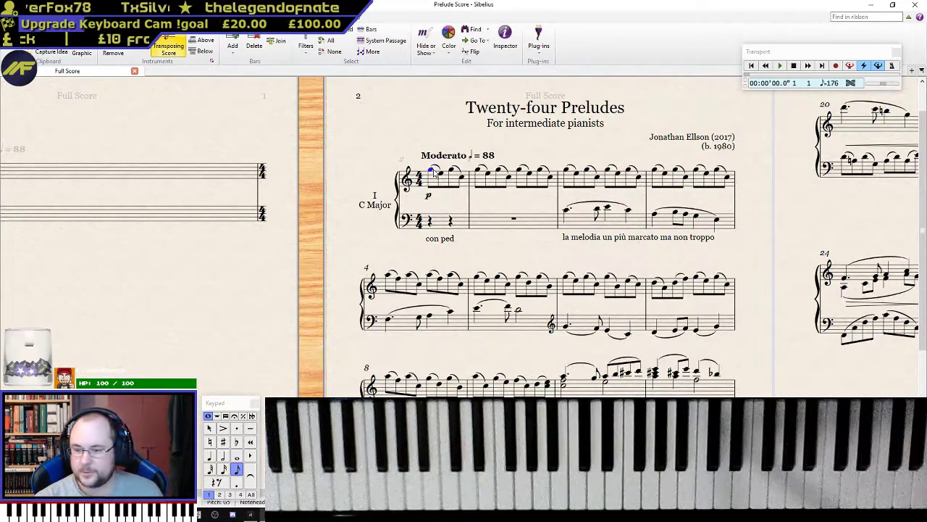
key("space")
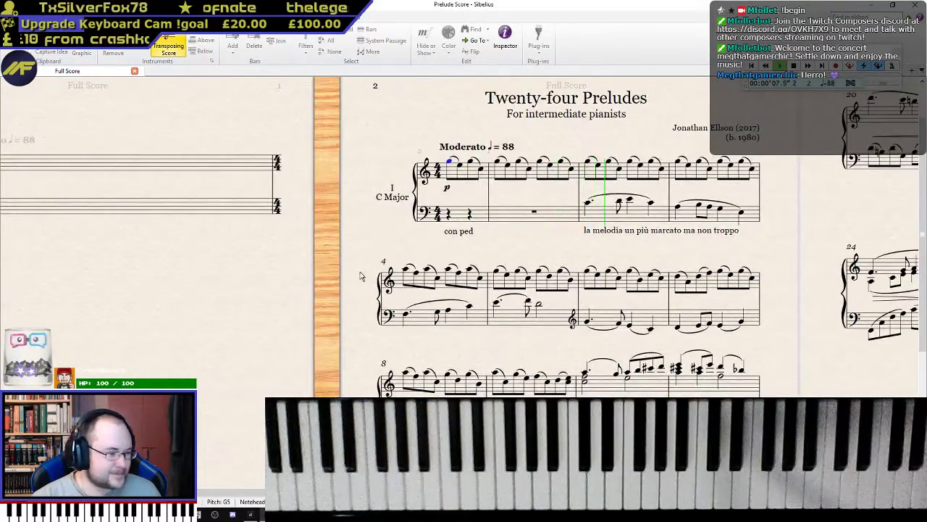
left_click_drag(764, 349, 515, 350)
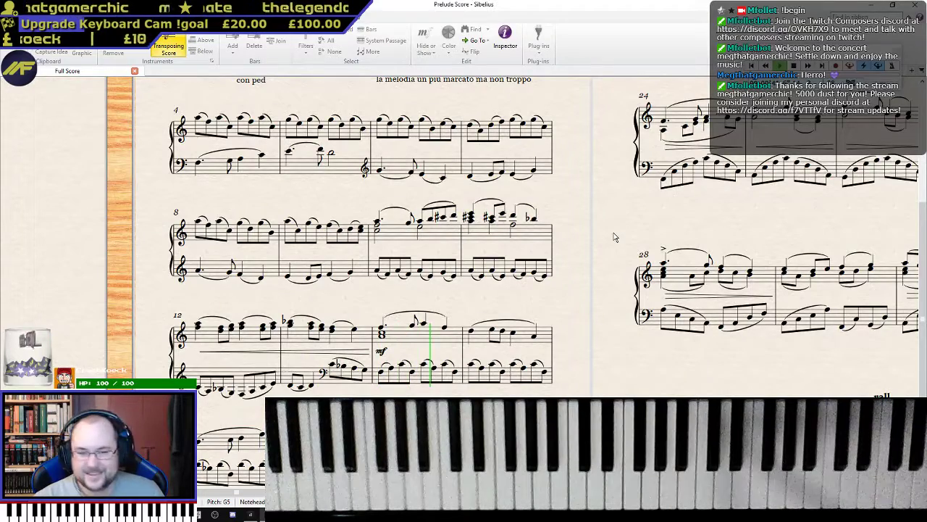
left_click_drag(607, 321, 610, 300)
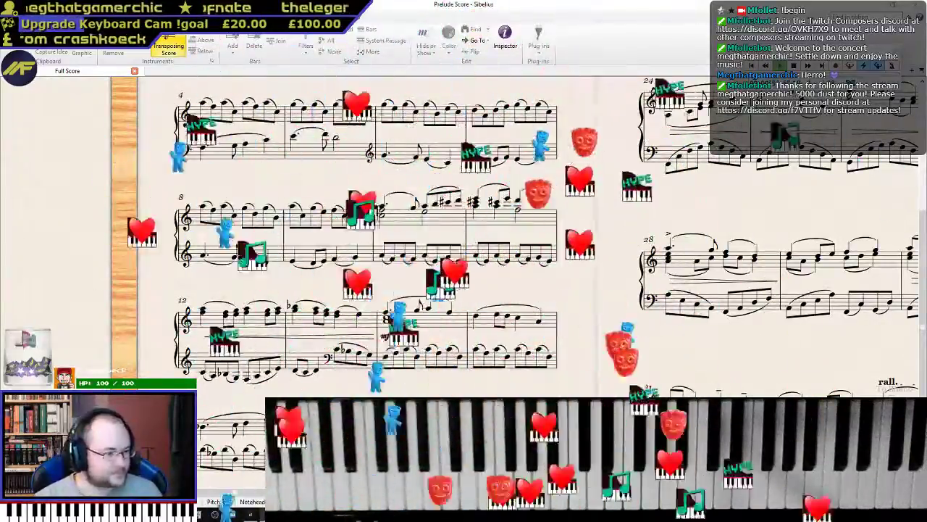
scroll(362, 239, "up", 3)
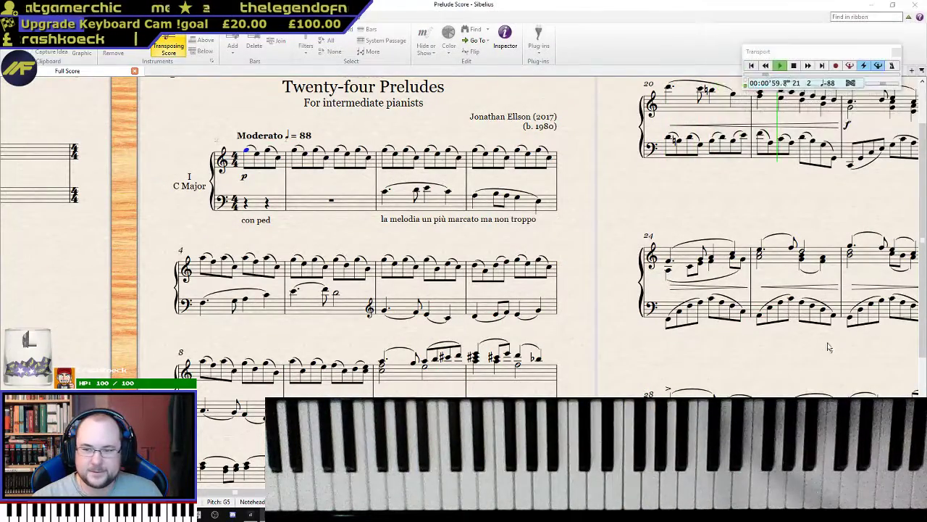
key("space")
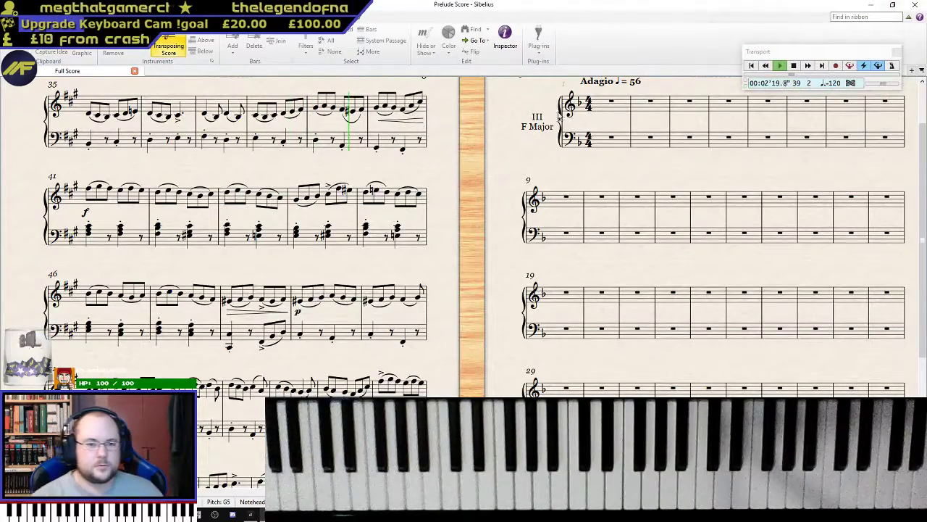
left_click_drag(497, 215, 600, 193)
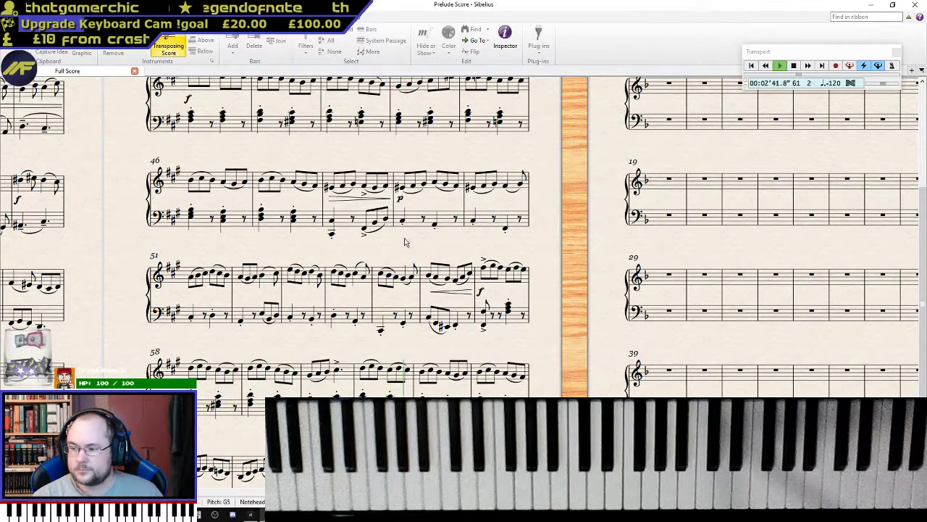
left_click_drag(545, 359, 559, 109)
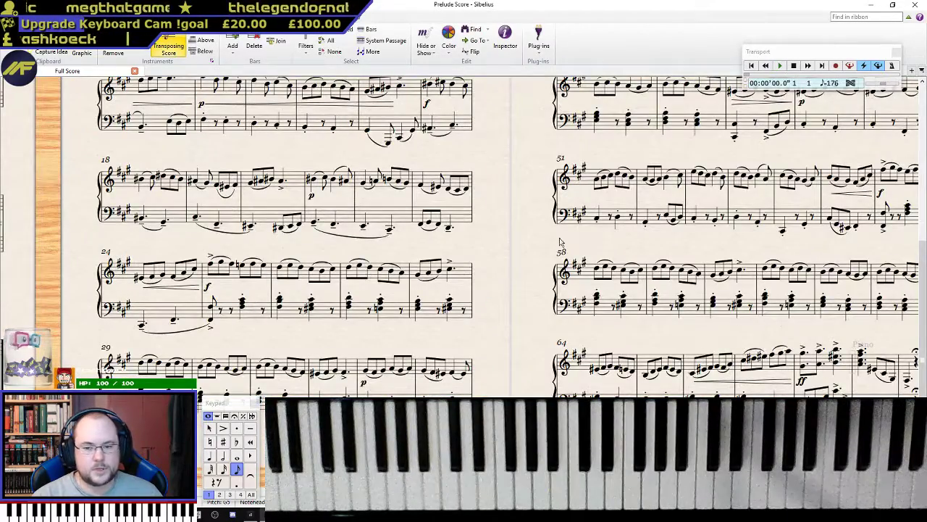
- Enter the scale F, G, A flat, A natural, C, D, E flat, F as quarter notes in the first two treble bars of Prelude III
scroll(551, 246, "right", 5)
scroll(411, 280, "up", 3)
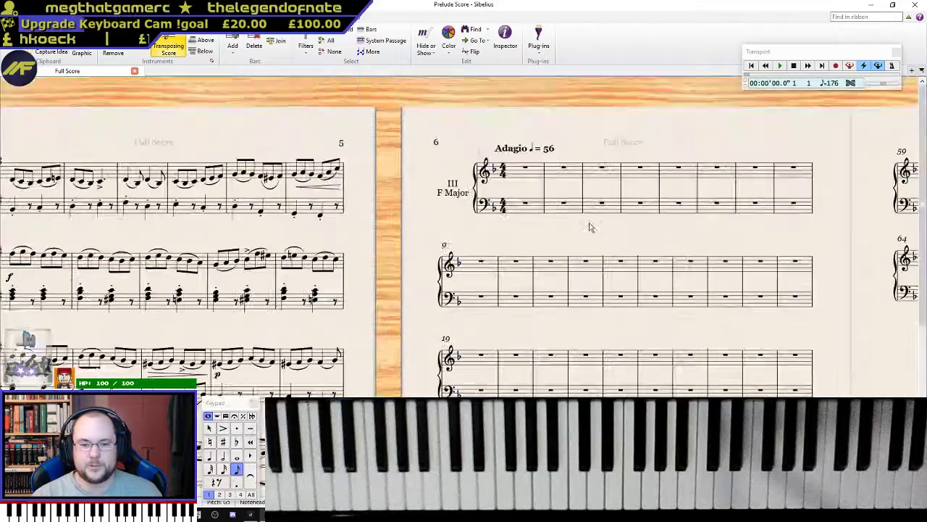
left_click_drag(621, 153, 478, 155)
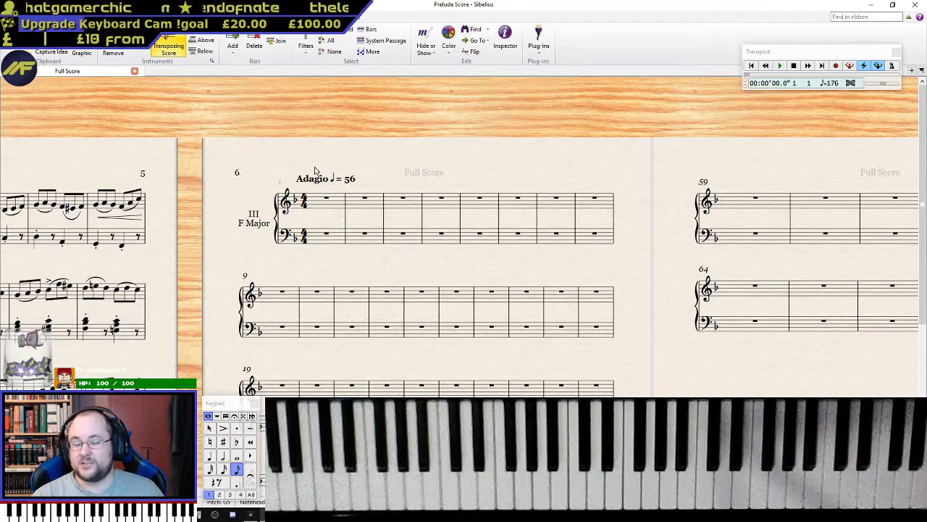
left_click_drag(344, 162, 334, 131)
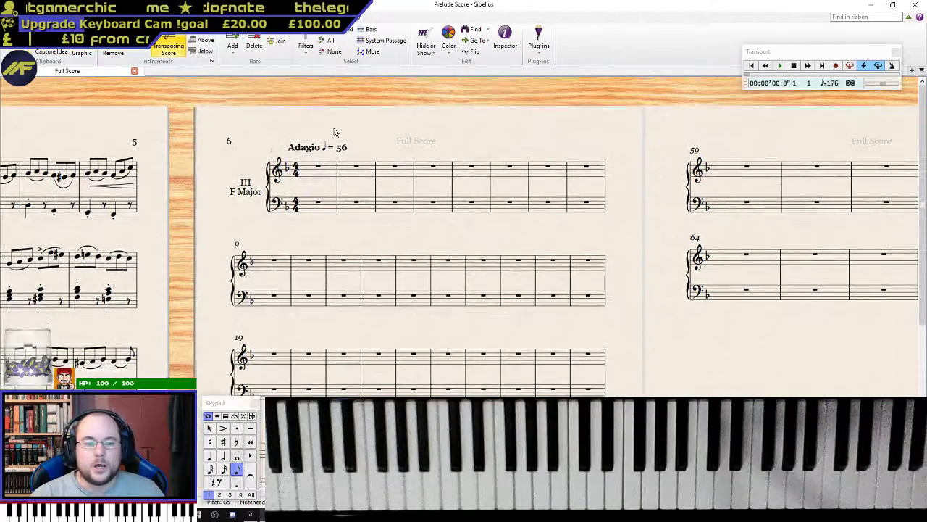
left_click(319, 169)
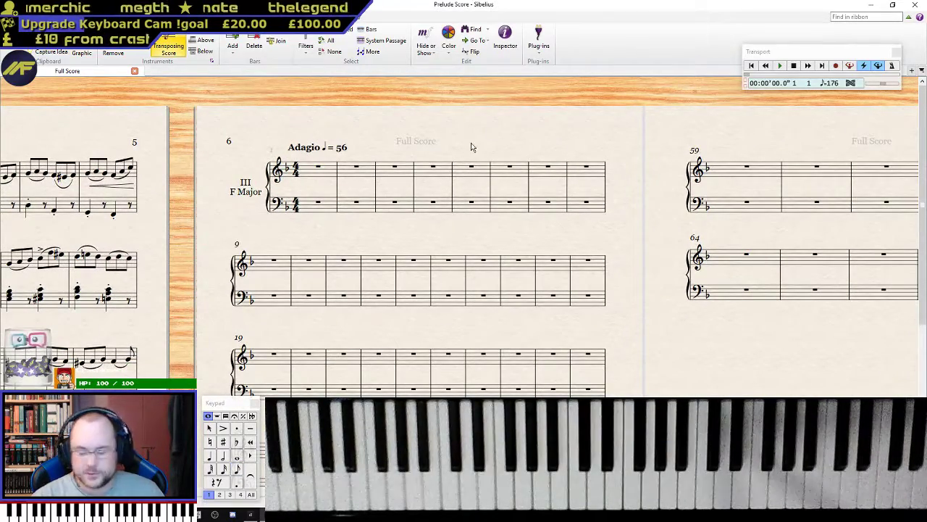
key("4")
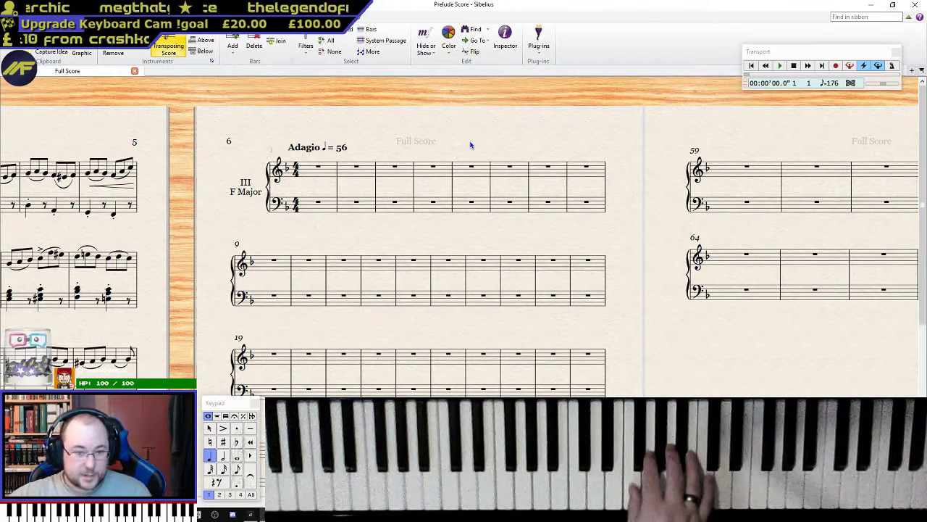
left_click(306, 175)
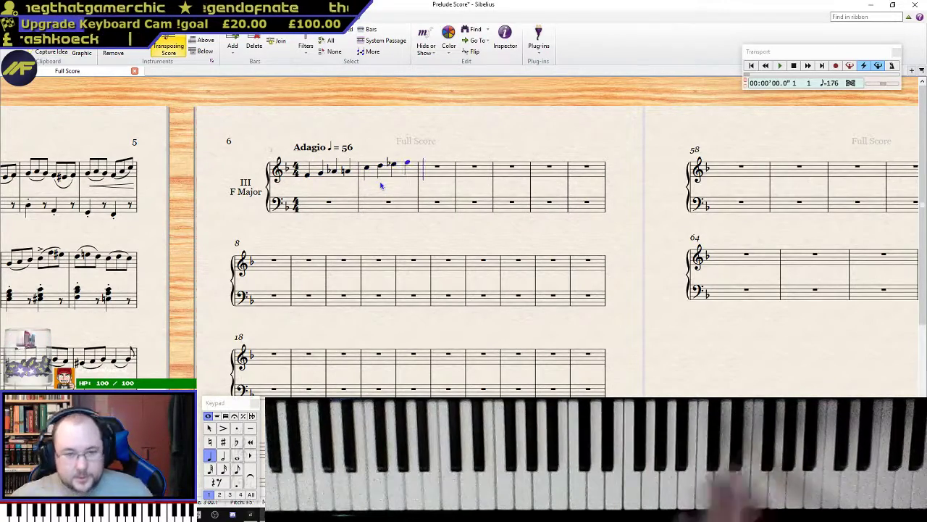
- Play back the quarter-note scale from its first F in Prelude III
left_click(307, 176)
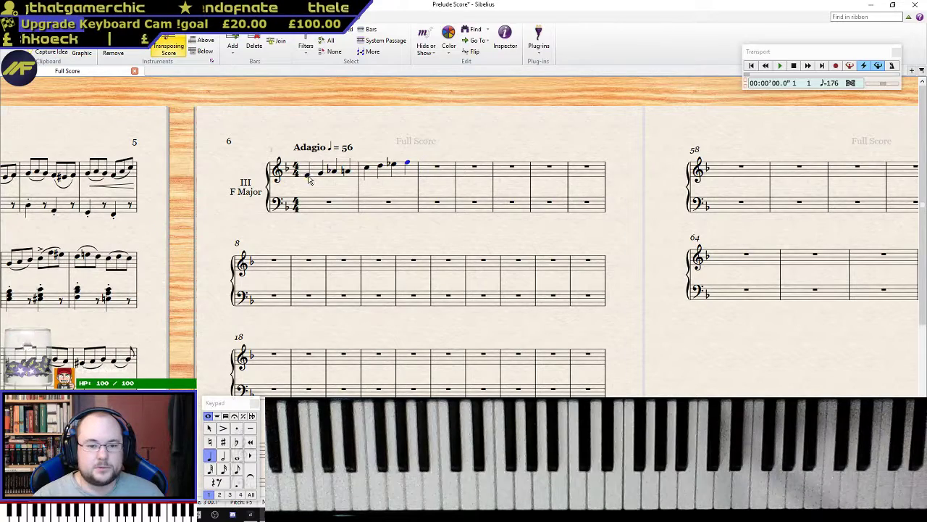
key("p")
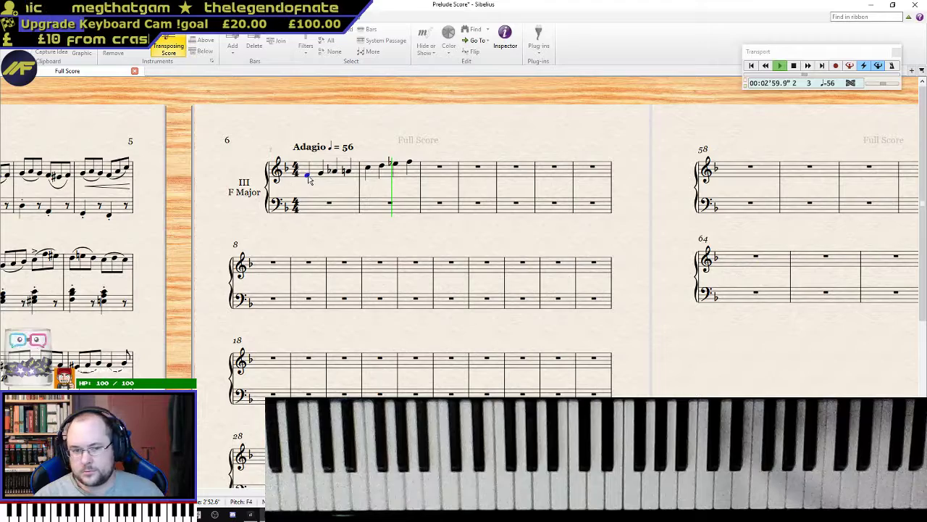
key("space")
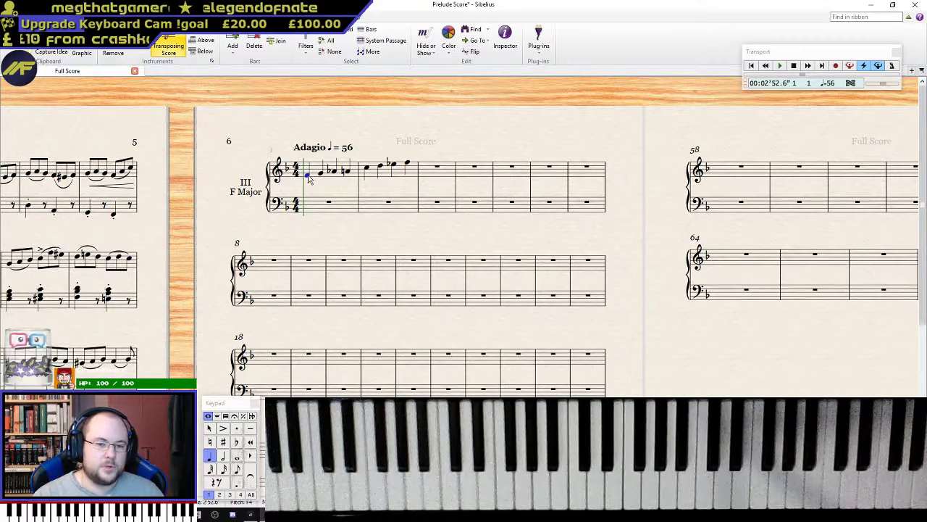
- Clear the scale notes from the first two treble bars of Prelude III
left_click(352, 177)
key("Delete")
key("Escape")
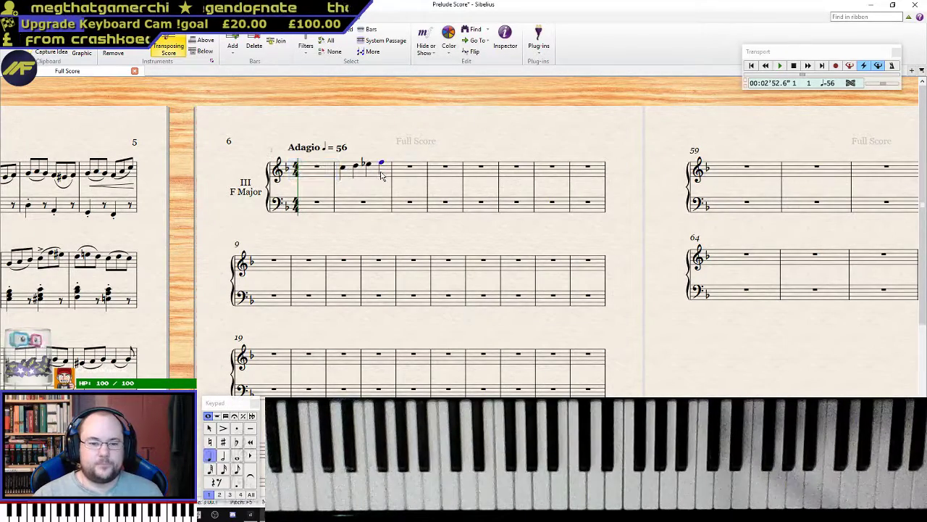
left_click(374, 178)
key("Delete")
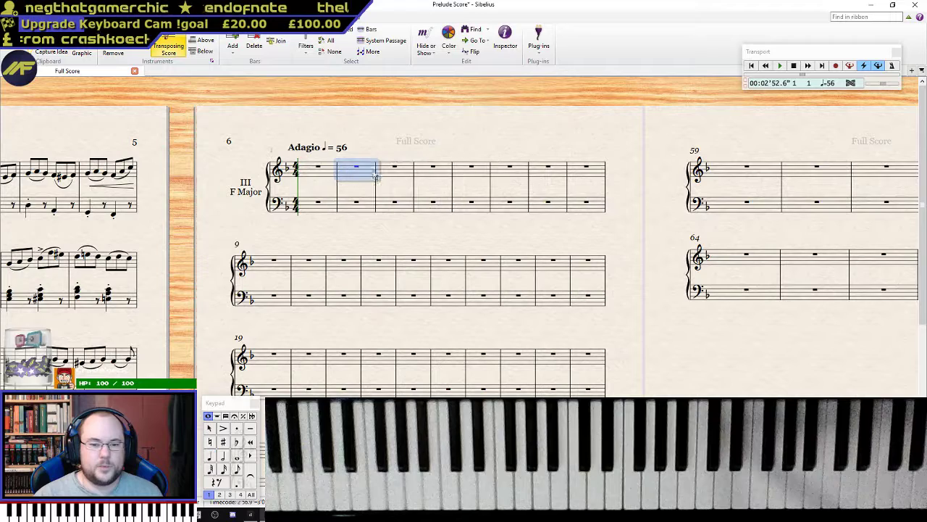
- Fill the first treble bar of Prelude III with four quarter-note chords of A, C, D and F
left_click(319, 203)
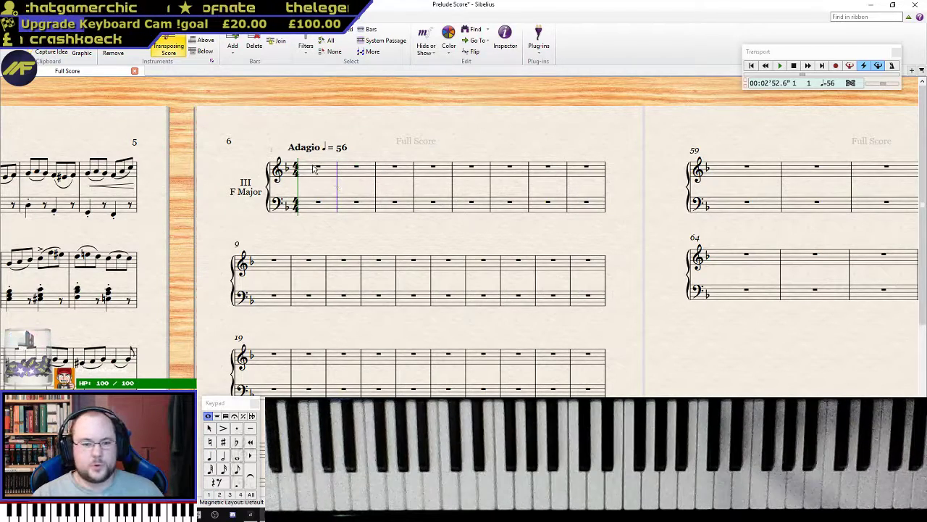
left_click(318, 168)
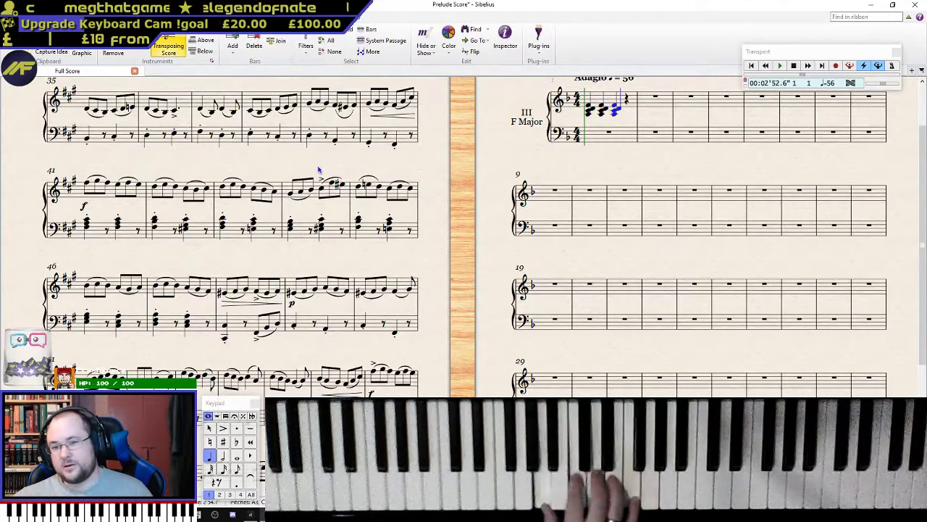
scroll(532, 157, "up", 2)
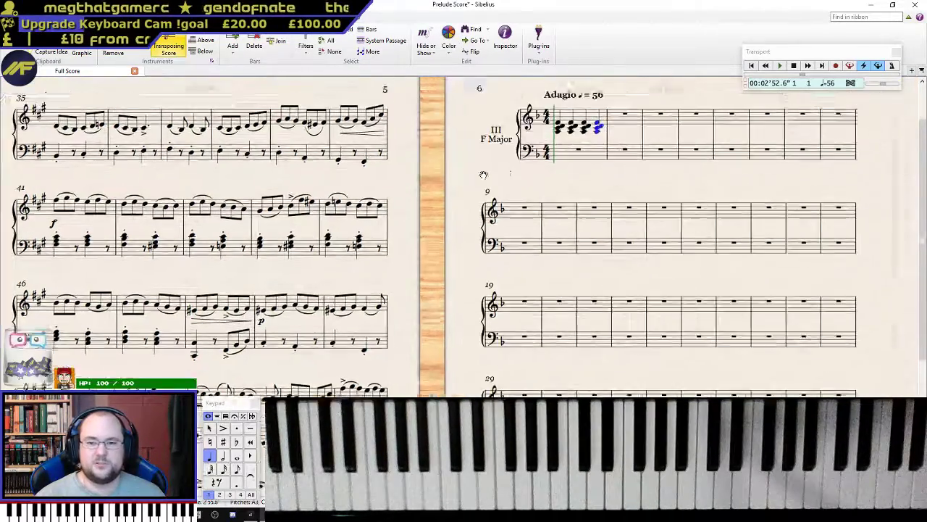
- Enter a dotted quarter F and an eighth-note C, twice, in the first bass bar of Prelude III
scroll(479, 211, "up", 2)
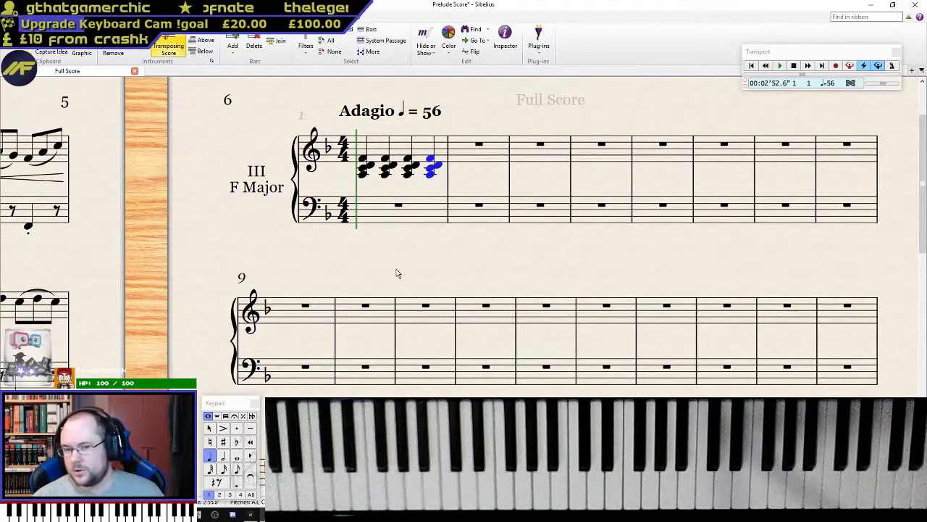
left_click(399, 208)
key("4")
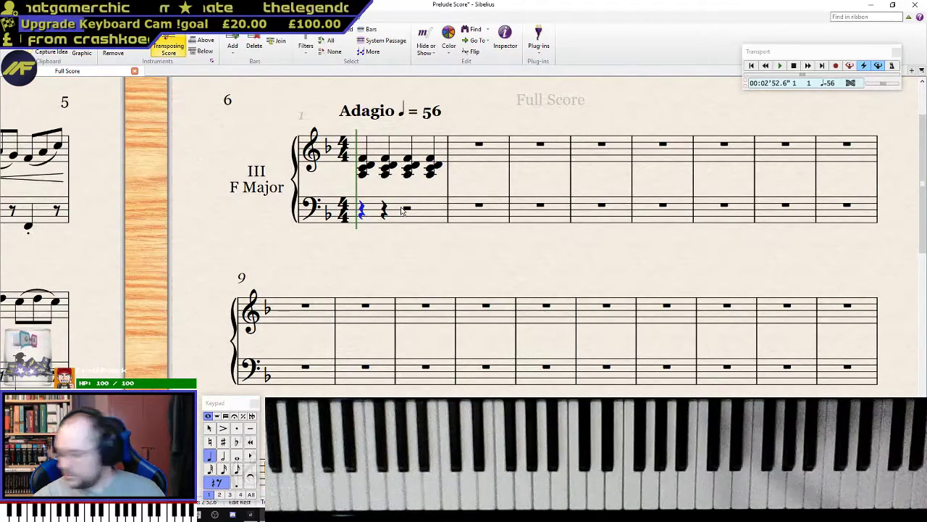
key("period")
key("3")
key("4")
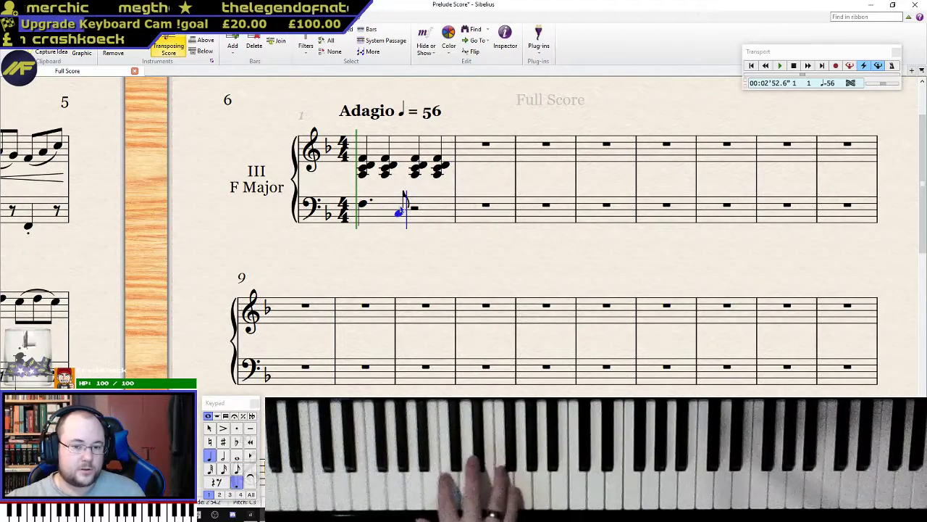
key("3")
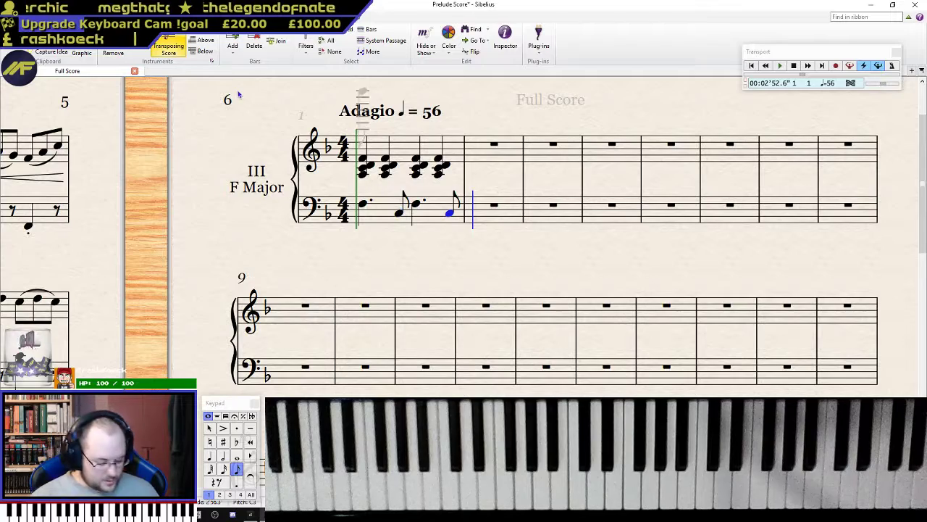
- Play back the first bar of Prelude III with the chords and bass pattern together
left_click(362, 159)
key("p")
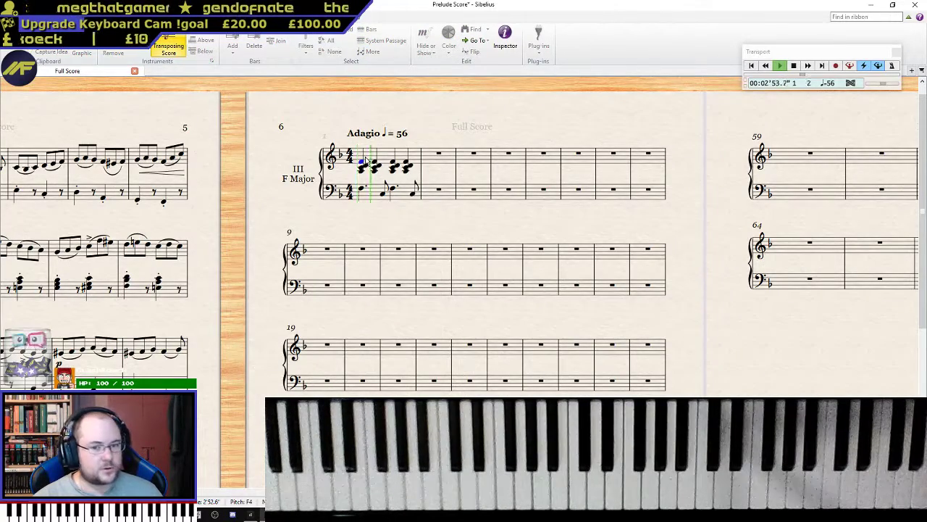
key("Escape")
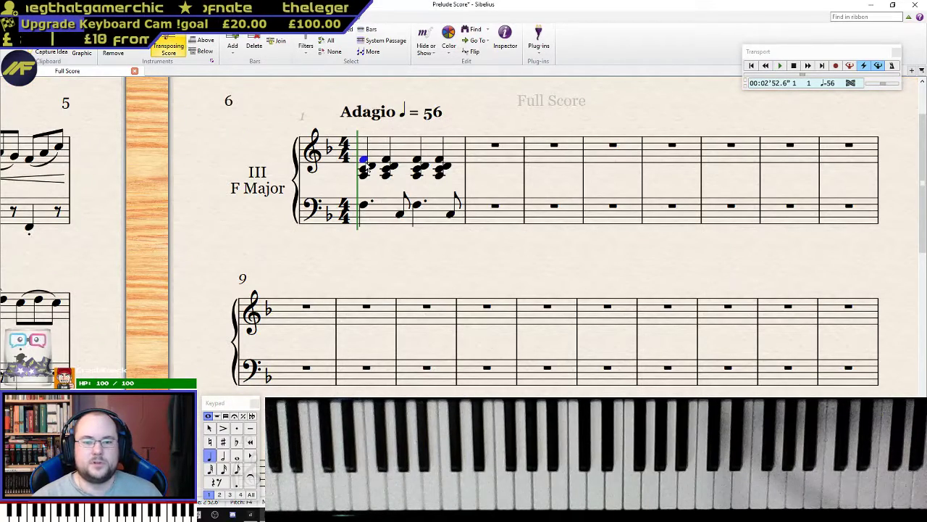
- Delete the C from the first chord and the D from the second chord of Prelude III, and play the bar back
left_click(364, 169)
key("Delete")
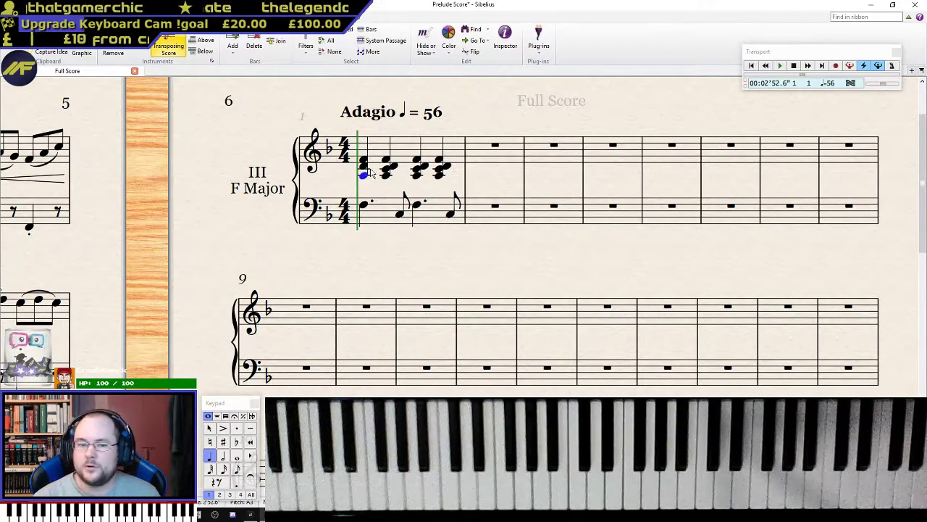
left_click(388, 168)
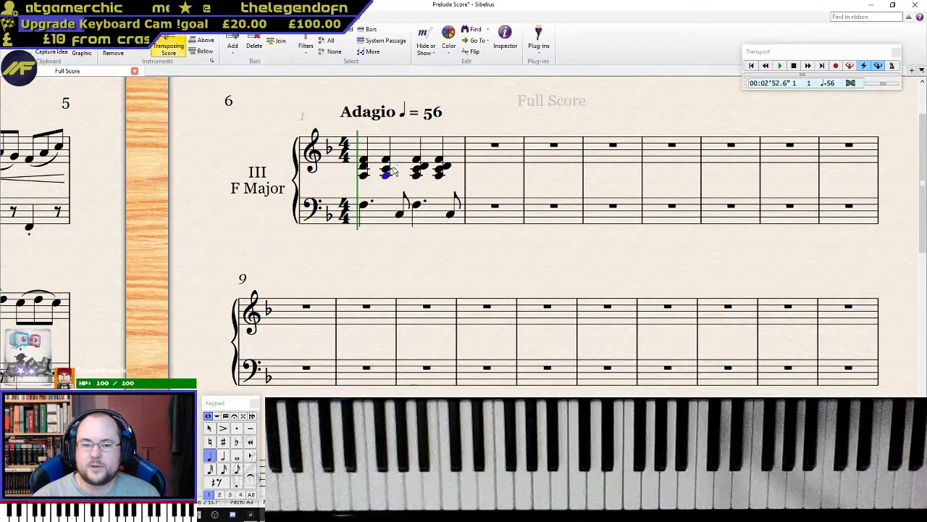
left_click(364, 159)
key("p")
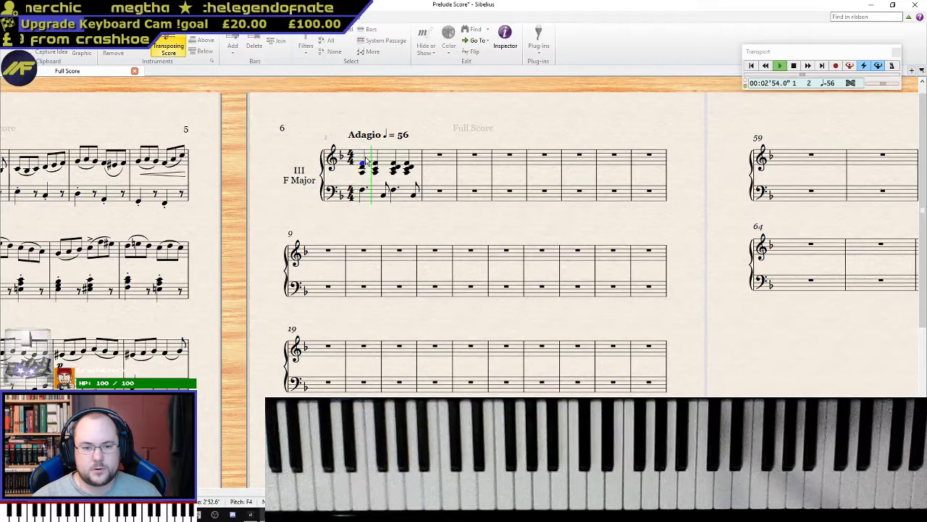
- Stop playback and clear all notes from the first treble and bass bars of Prelude III
key("Escape")
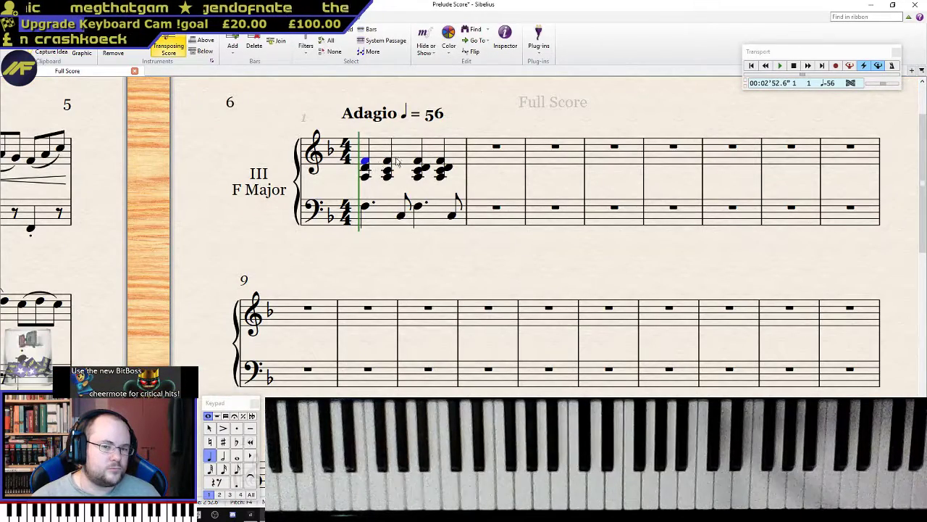
left_click(413, 156)
key("Delete")
left_click(373, 217)
key("Delete")
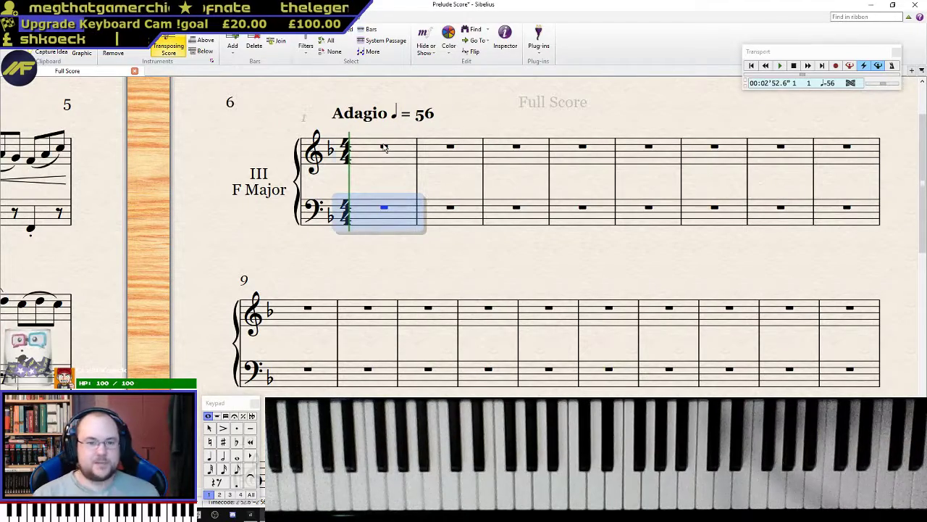
left_click(384, 147)
key("Escape")
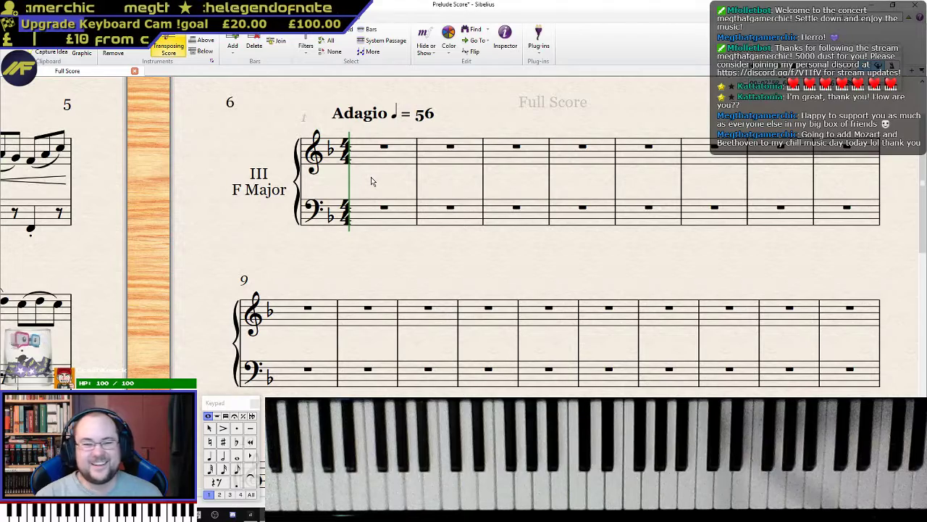
left_click(385, 148)
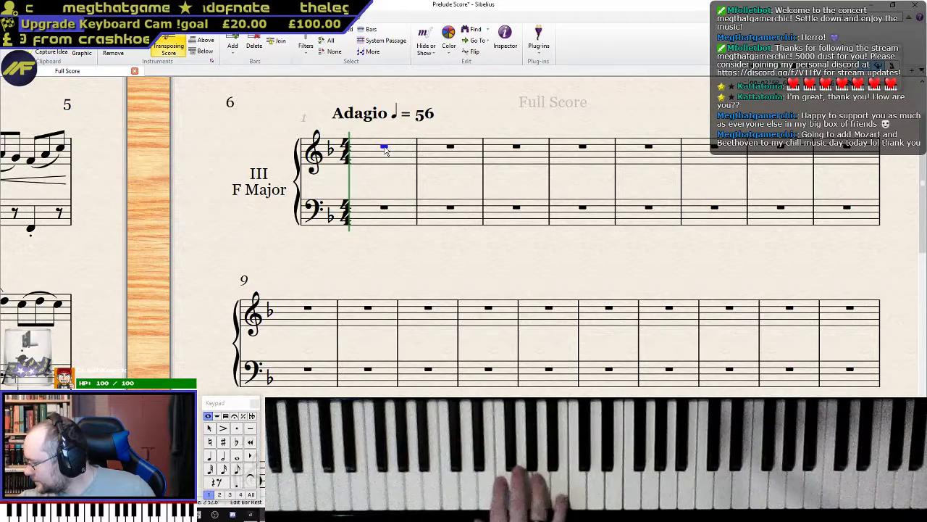
key("n")
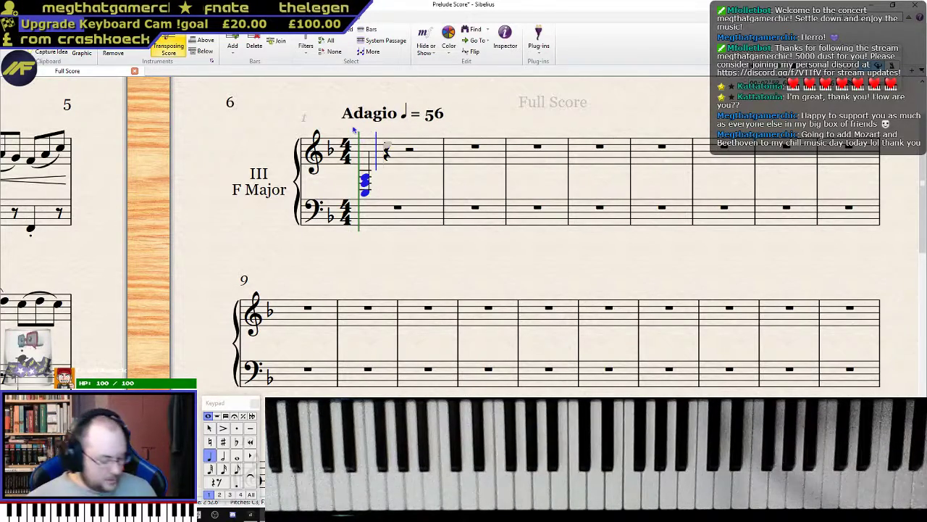
key("ctrl+z")
key("Escape")
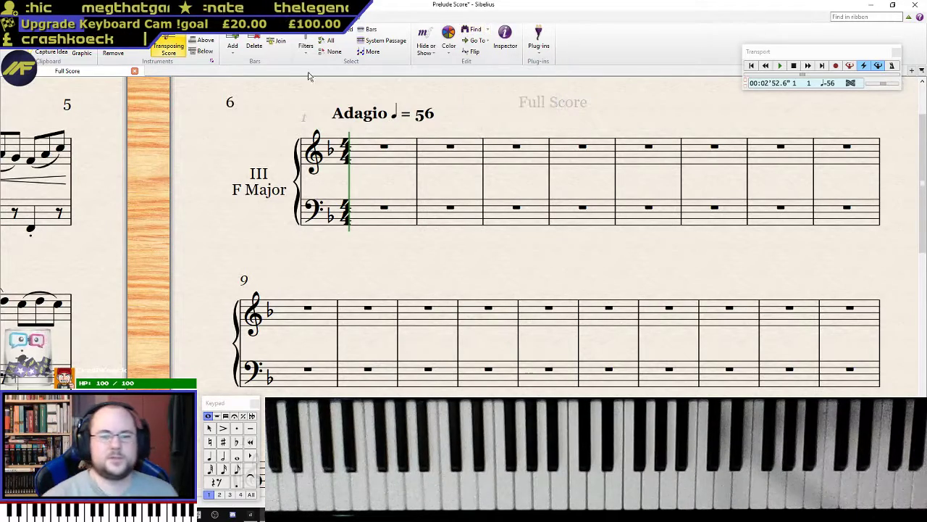
- Enter a whole-note F in the first treble bar of Prelude III
left_click(384, 148)
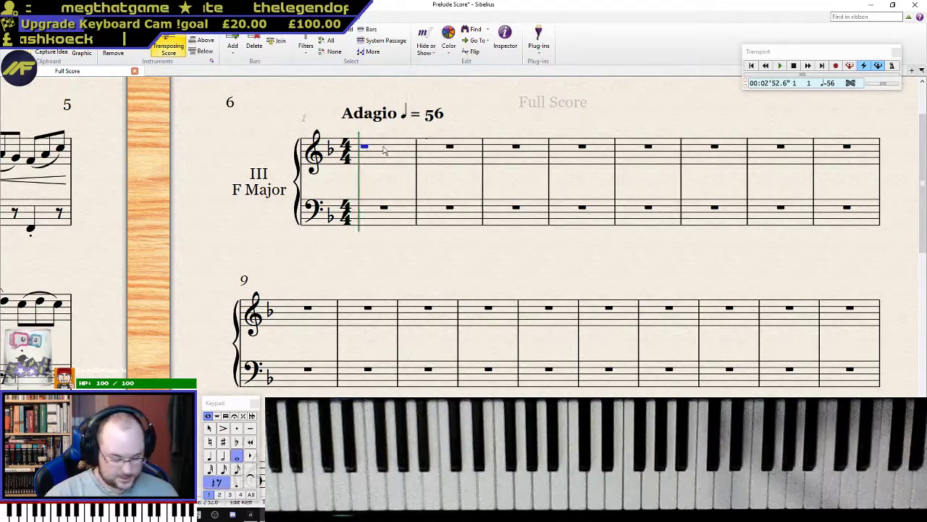
key("f")
key("Escape")
key("ctrl+Up")
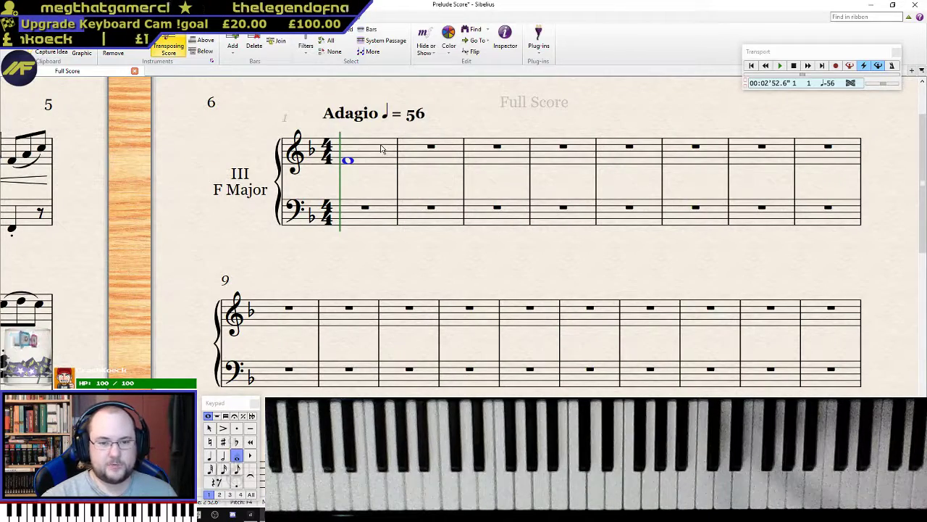
- Add an E-flat eighth note in voice 2 beneath the F at the start of the first treble bar
key("Escape")
key("F8")
left_click(349, 164)
left_click(350, 167)
key("ctrl+z")
key("ctrl+z")
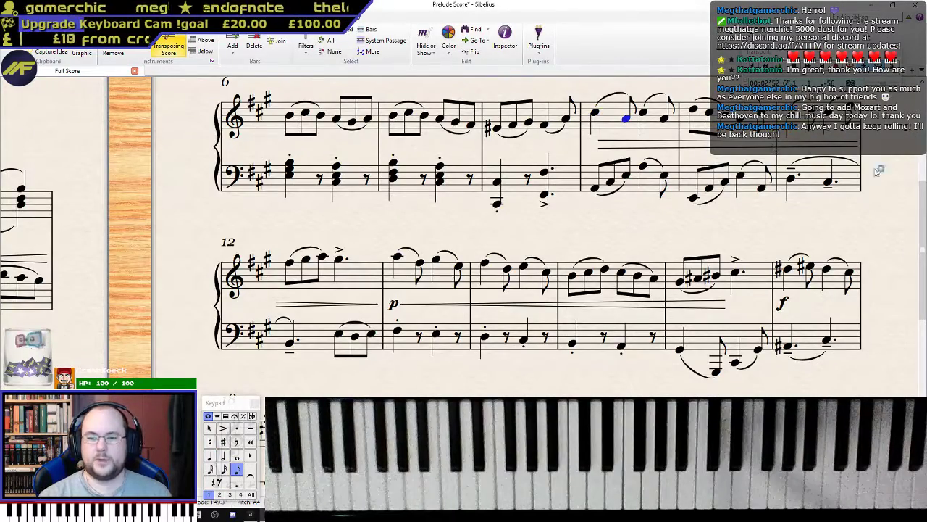
left_click_drag(882, 219, 369, 270)
key("ctrl+y")
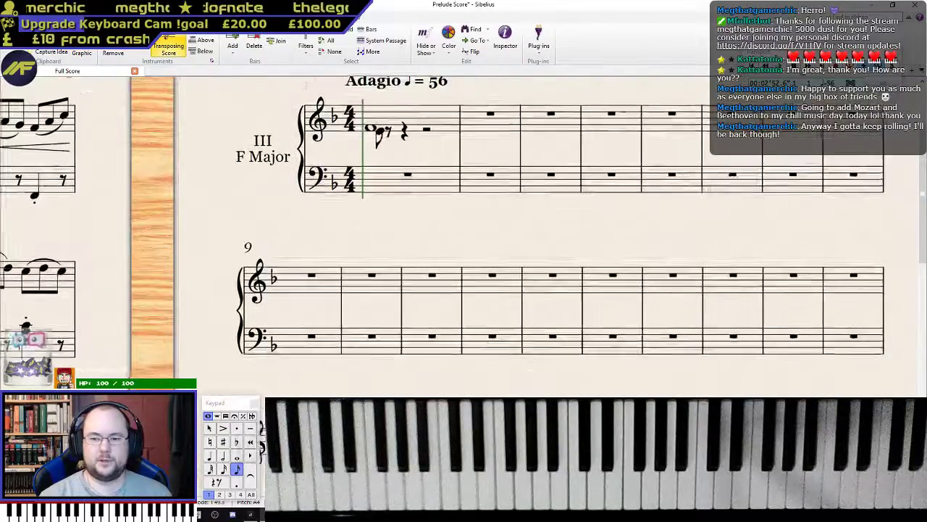
left_click(380, 210)
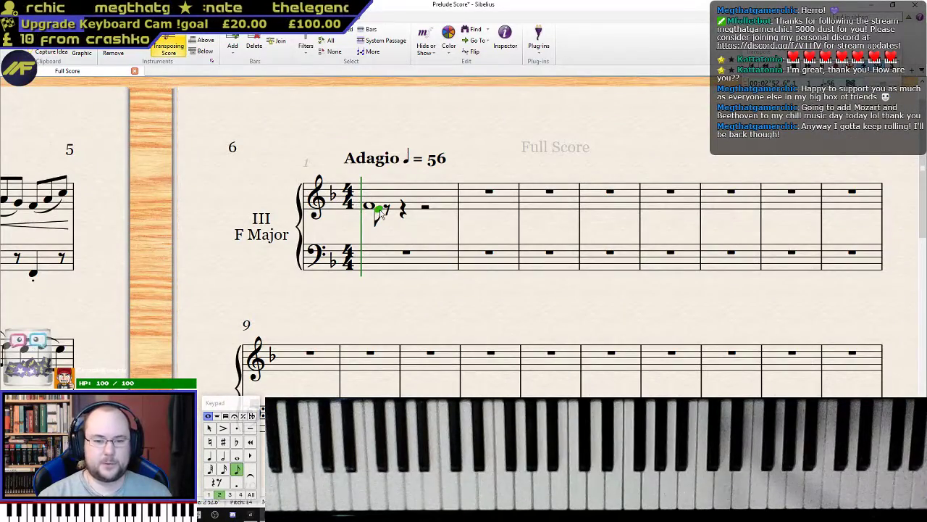
key("KP_9")
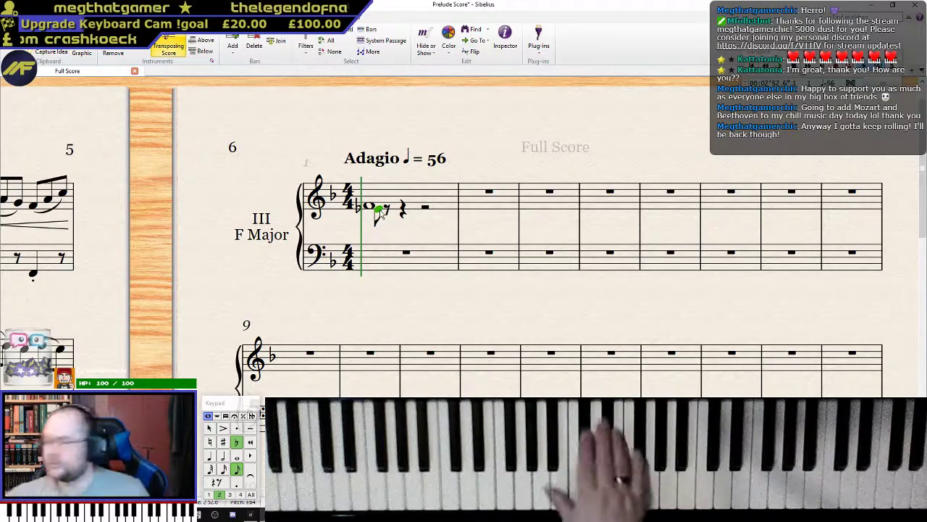
- Continue the voice 2 line from D-flat through the first two treble bars in eighths, sixteenths and a dotted rhythm, ending on C in bar 3
key("n")
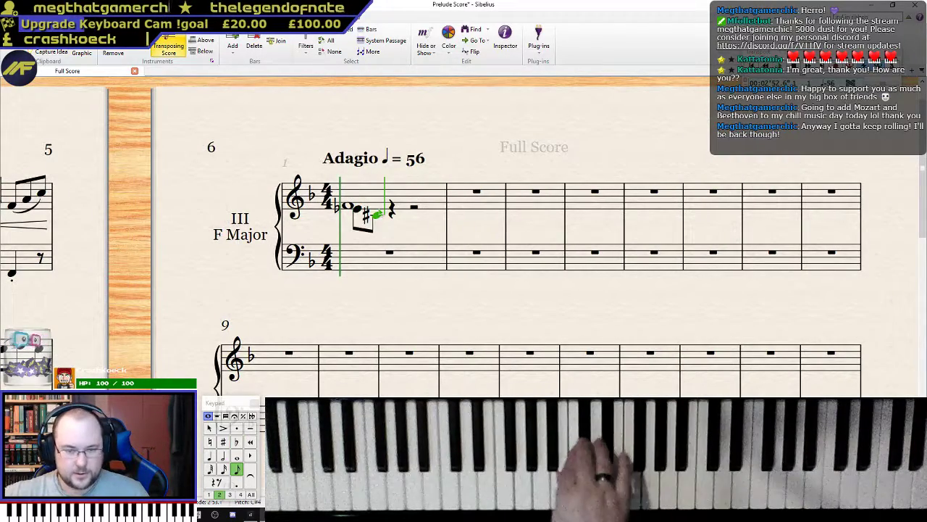
key("Return")
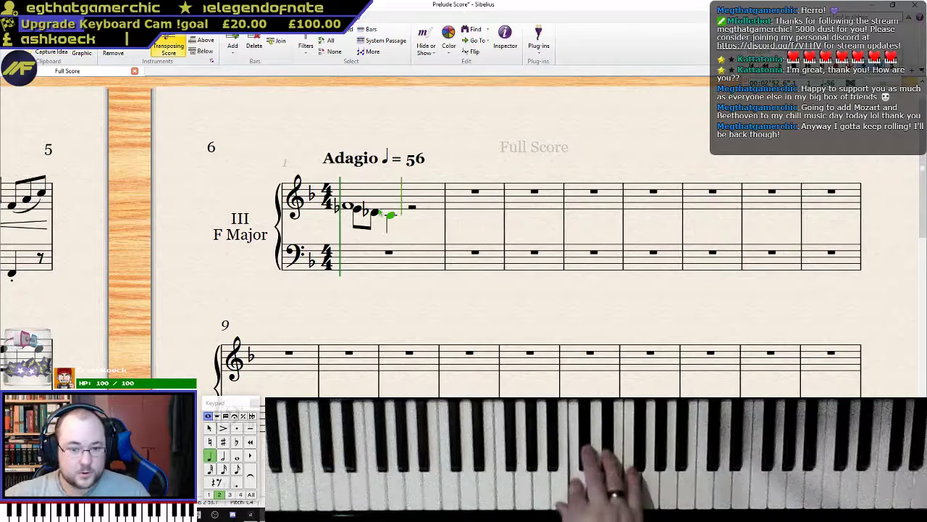
key("2")
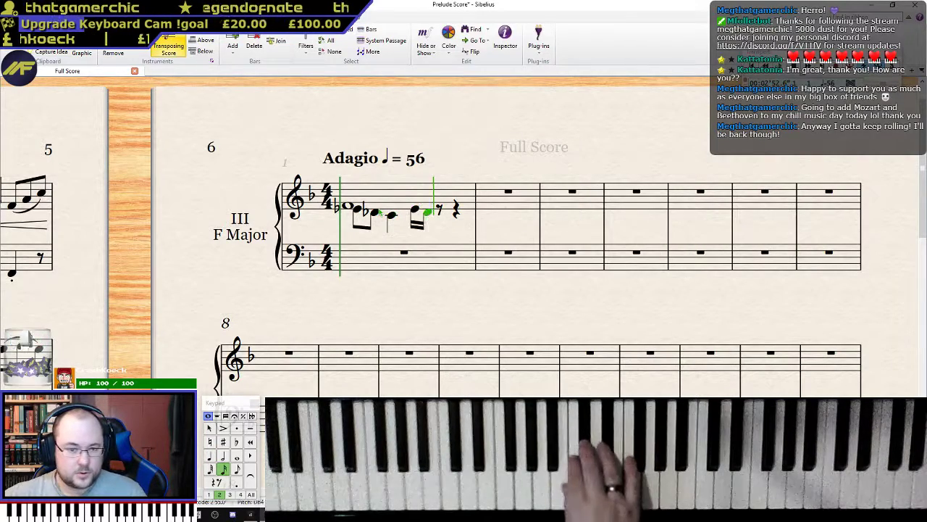
key("3")
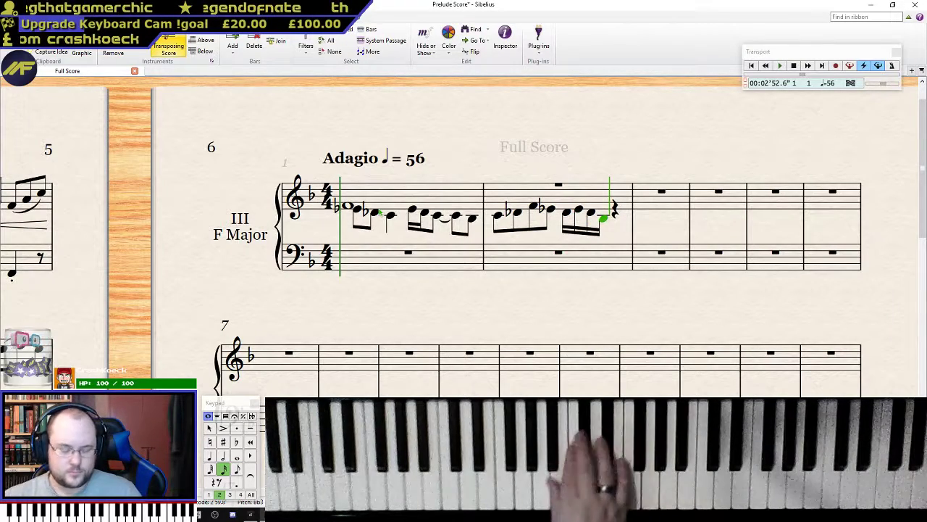
key("KP_3")
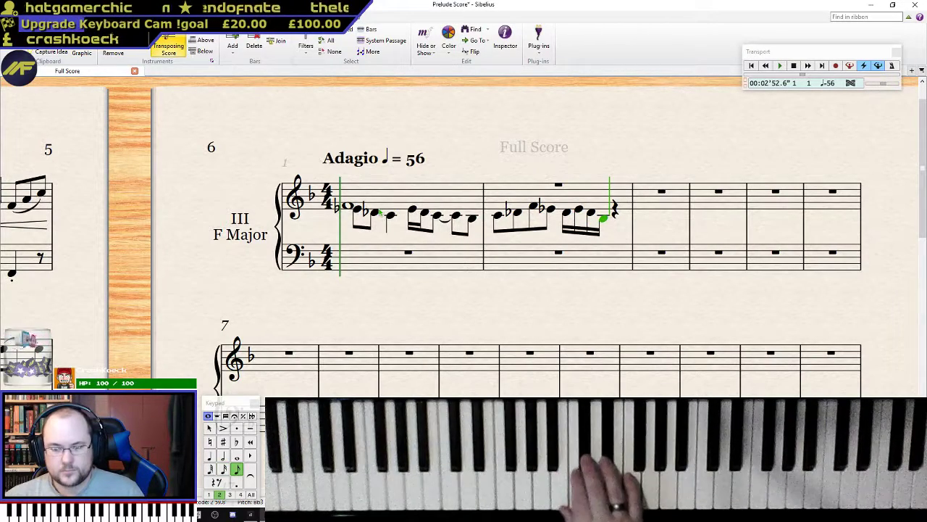
key("KP_2")
key("KP_3")
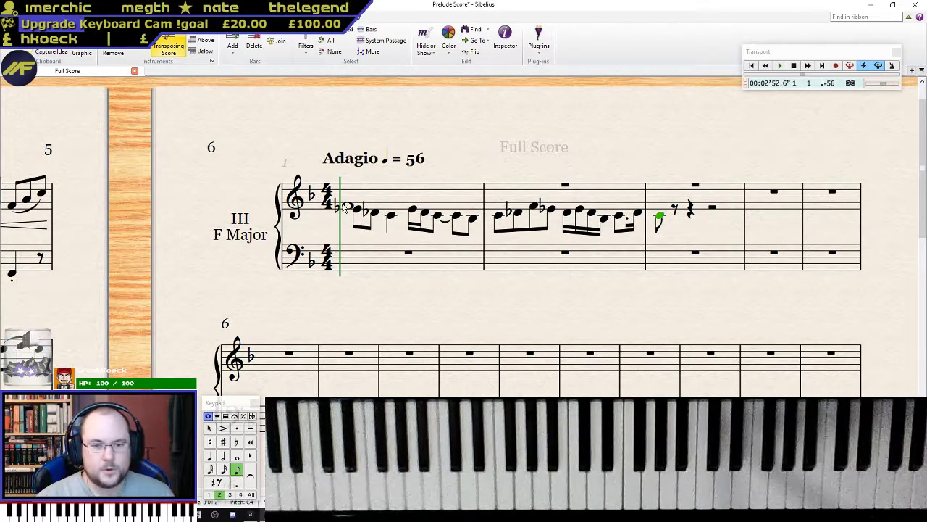
- Write voice 1 as two half-note Fs, then quarters F, A-flat, G, E-flat and F, and make voice 2's final C a quarter note
left_click(349, 208)
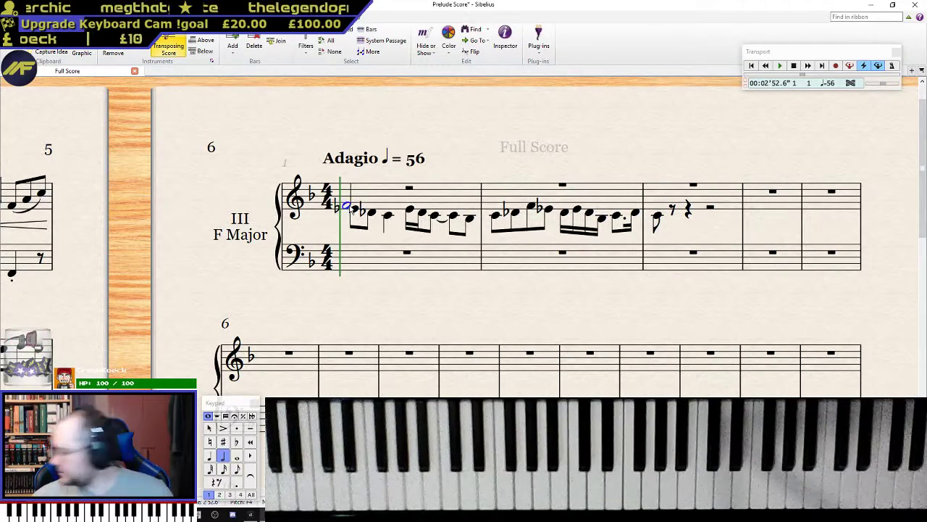
key("ctrl+z")
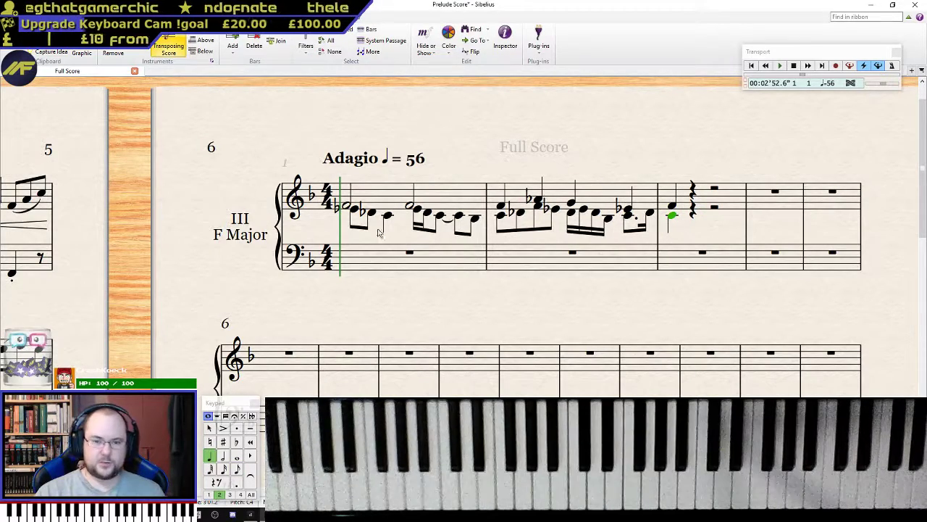
- Enter half-note bass chords alternating F with A-flat and F with A natural across the first two bars
left_click(407, 255)
key("n")
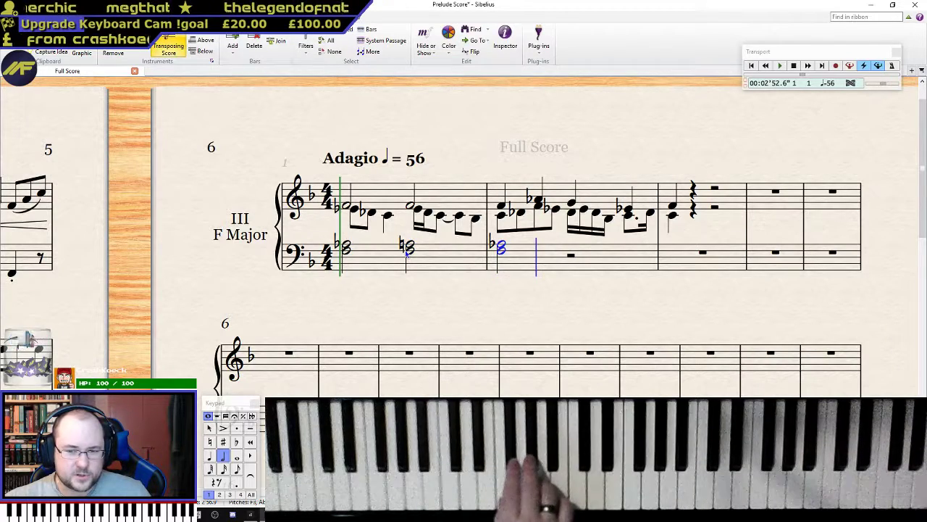
key("Escape")
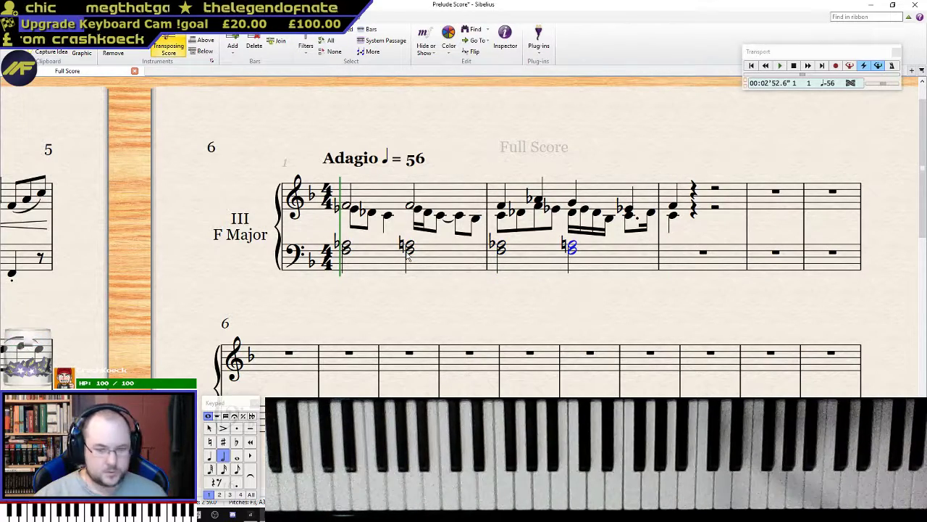
- Play back the opening of Prelude III with the half-note bass chords
left_click(349, 207)
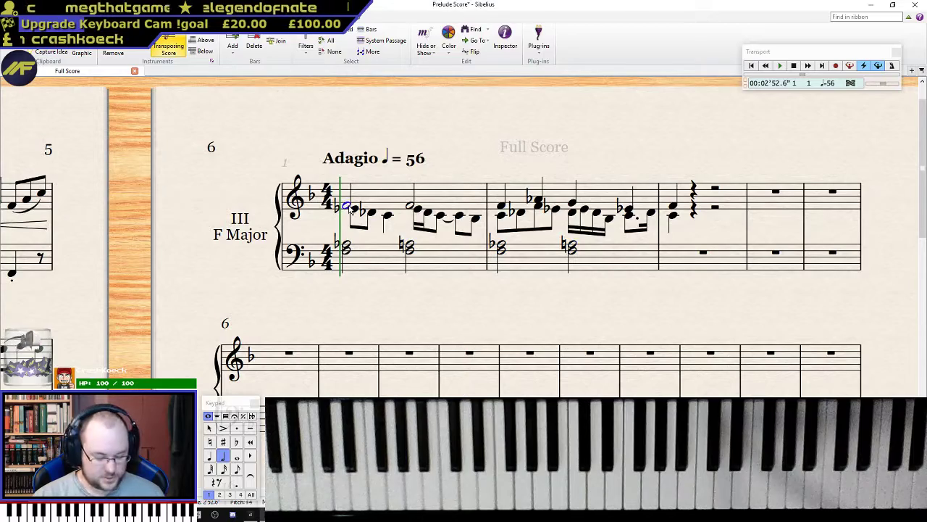
key("p")
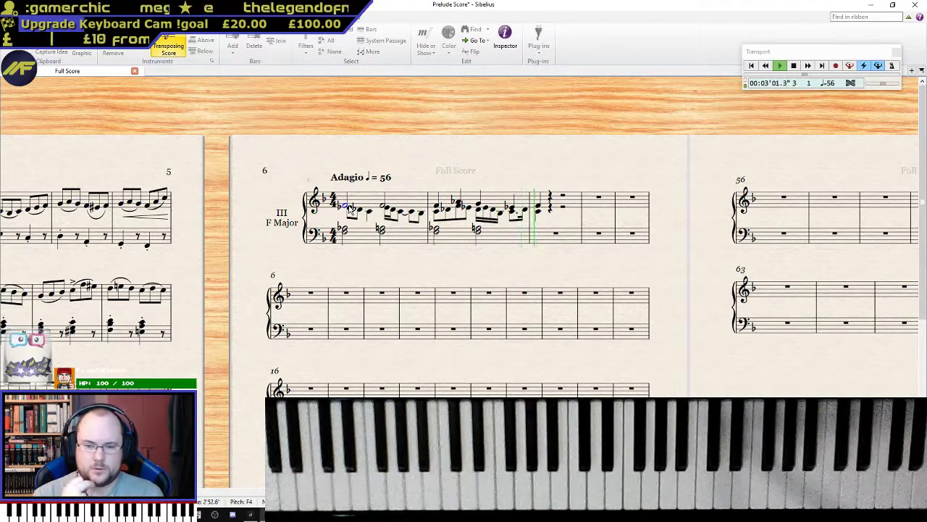
key("space")
scroll(350, 209, "up", 2)
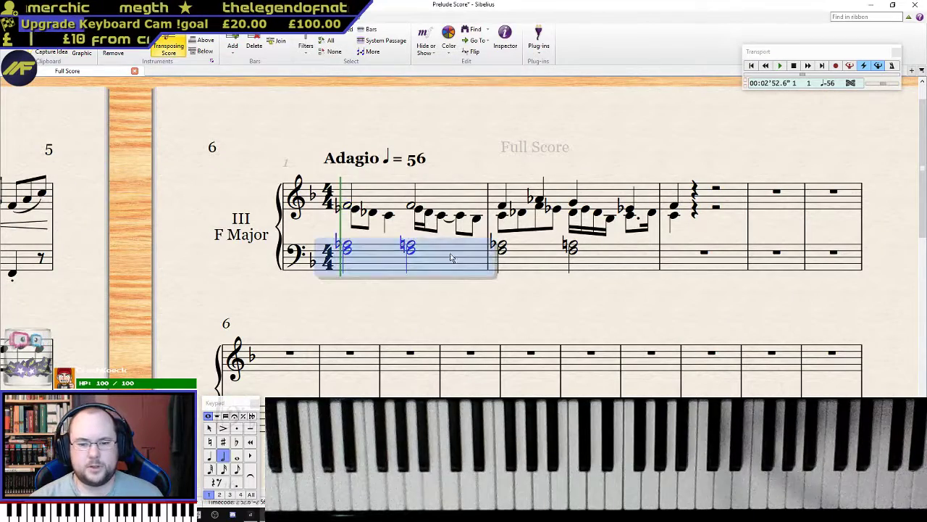
- Delete the half-note chords from the first two bass bars
left_click(449, 254)
key("Delete")
left_click(511, 257)
key("Delete")
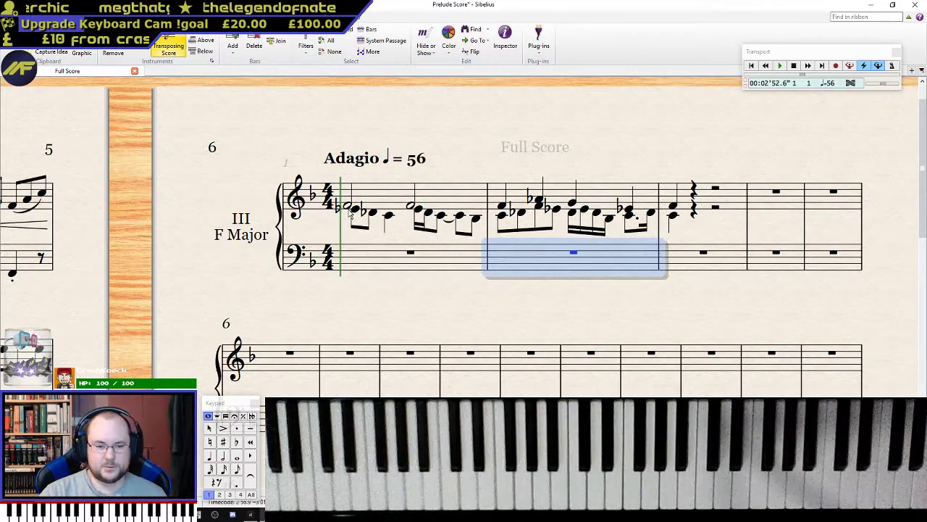
key("4")
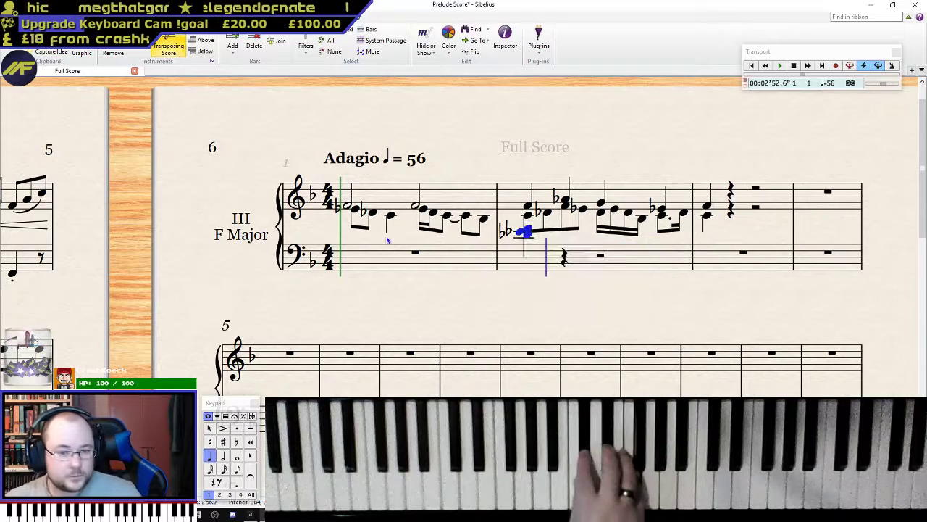
key("ctrl+z")
key("ctrl+z")
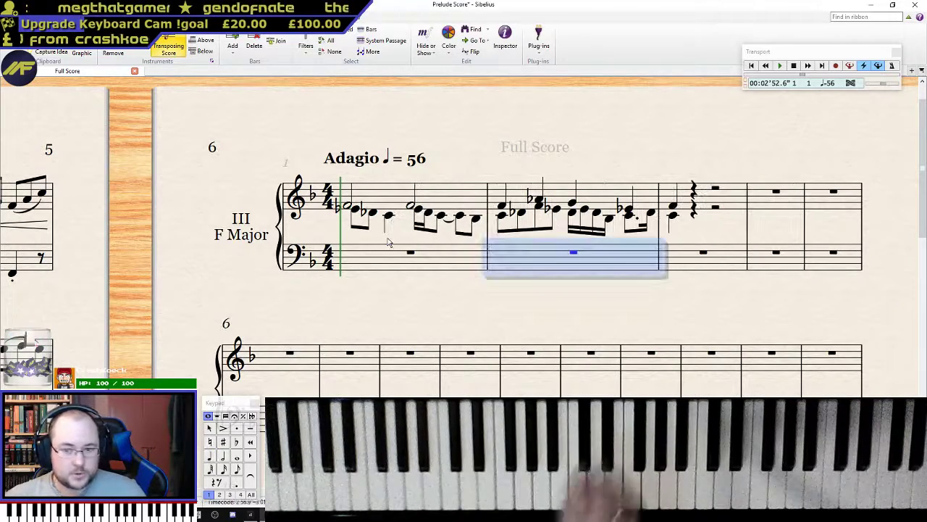
key("4")
key("Escape")
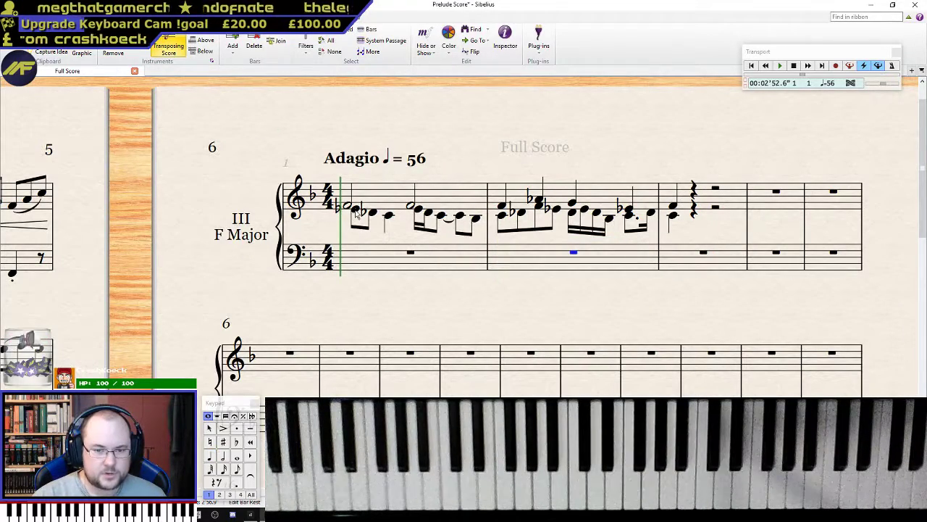
- Rework the start of voice 2 in bar 1 as sixteenths E-flat and D-flat, then an eighth-note C tied to the quarter C
left_click(355, 210)
key("2")
key("Right")
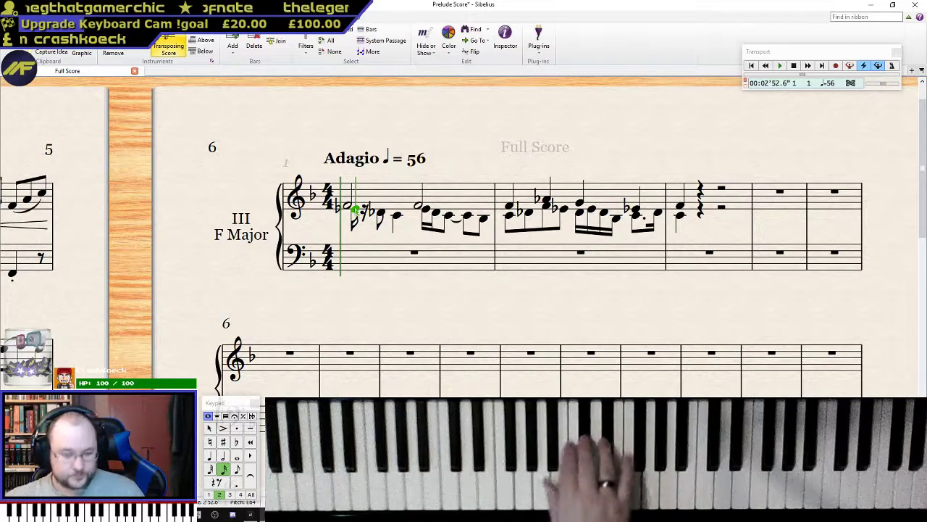
key("2")
key("Right")
key("3")
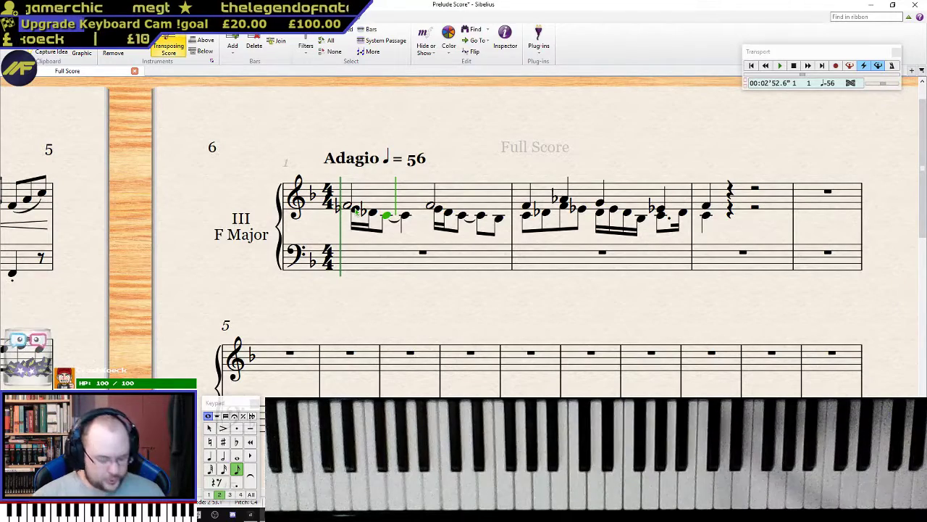
- Play back the first treble bar to check the revised voice 2 rhythm
left_click(376, 197)
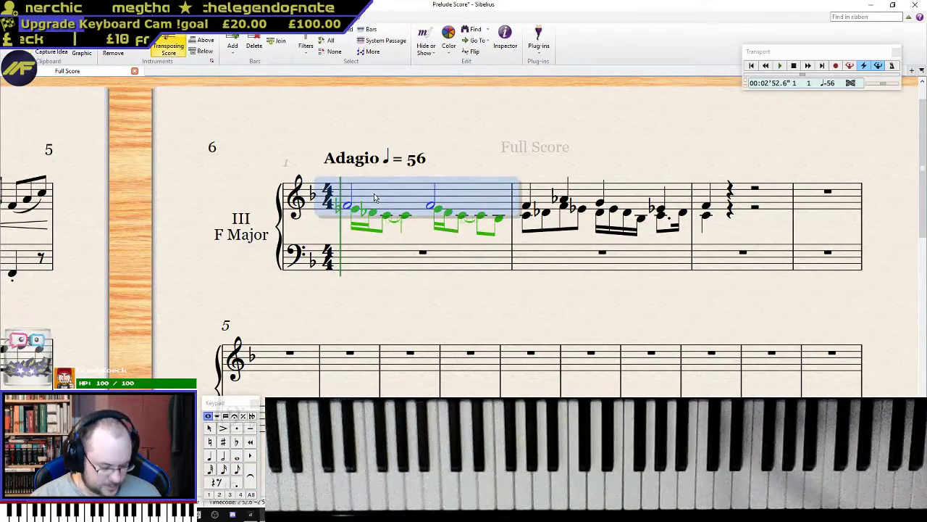
scroll(376, 197, "down", 3)
key("p")
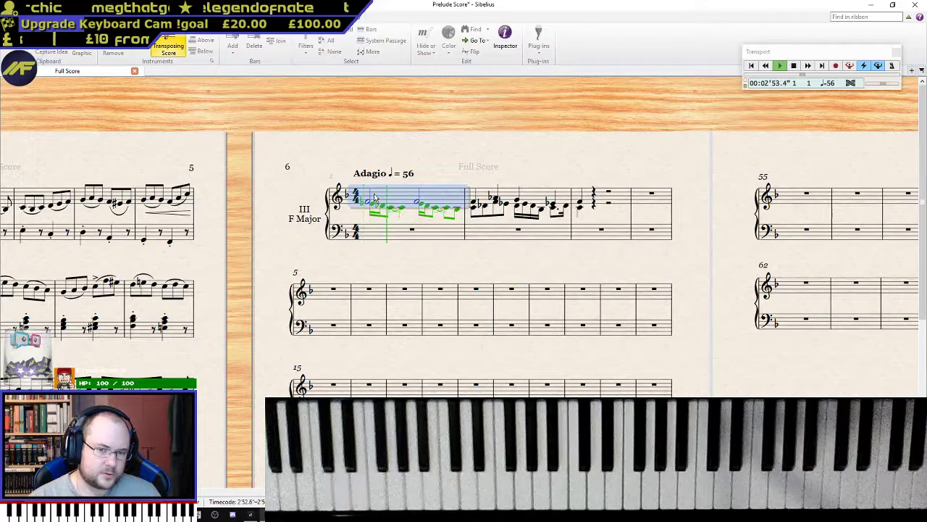
scroll(375, 197, "up", 3)
key("Escape")
key("Escape")
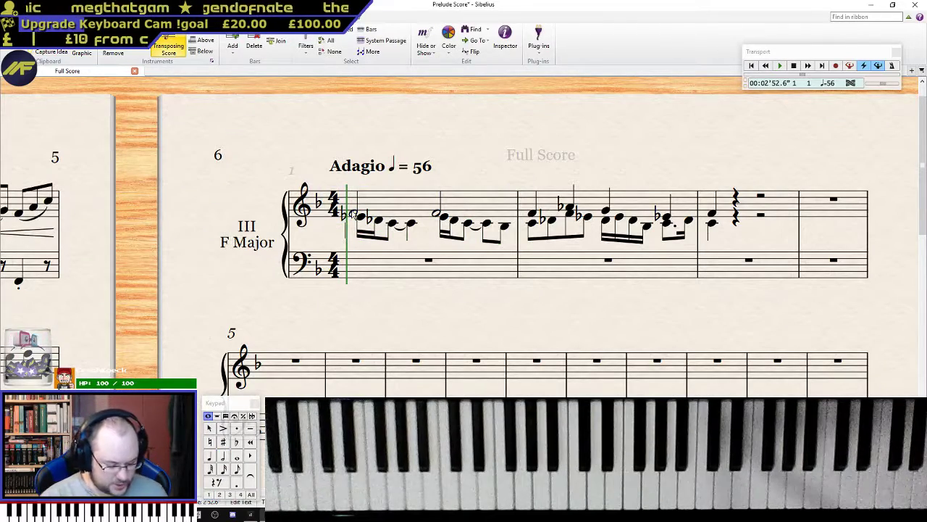
- Add a p dynamic below the first treble note of Prelude III
key("ctrl+p")
left_click(470, 153)
left_click(349, 232)
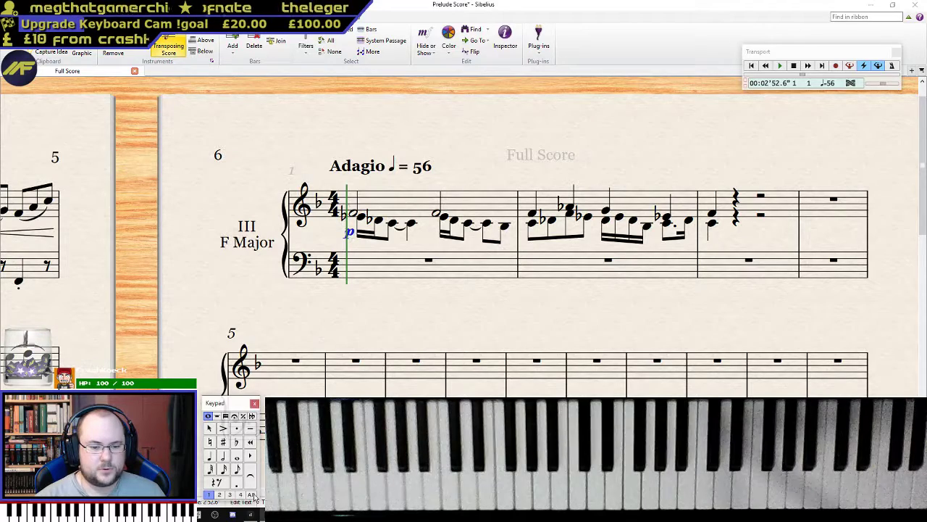
- Play back the opening treble bars of Prelude III from the first F
left_click(353, 216)
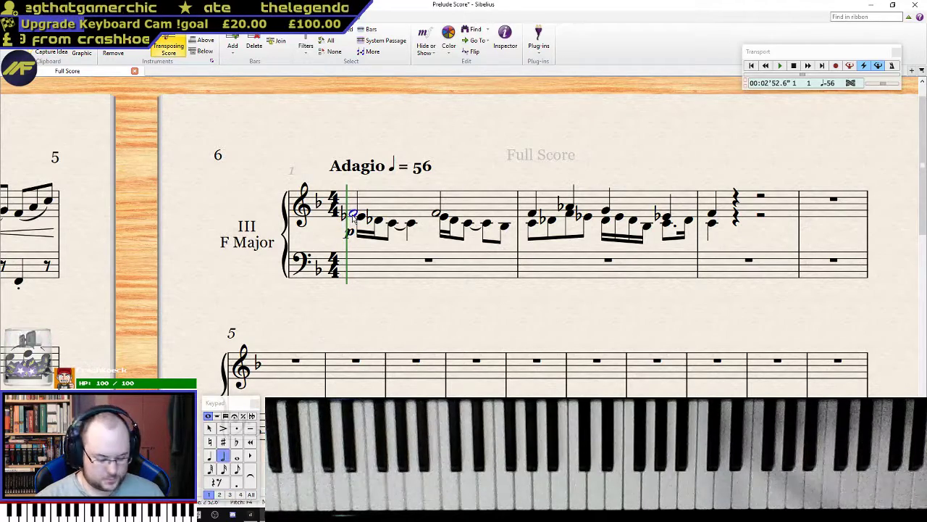
key("p")
scroll(353, 216, "down", 3)
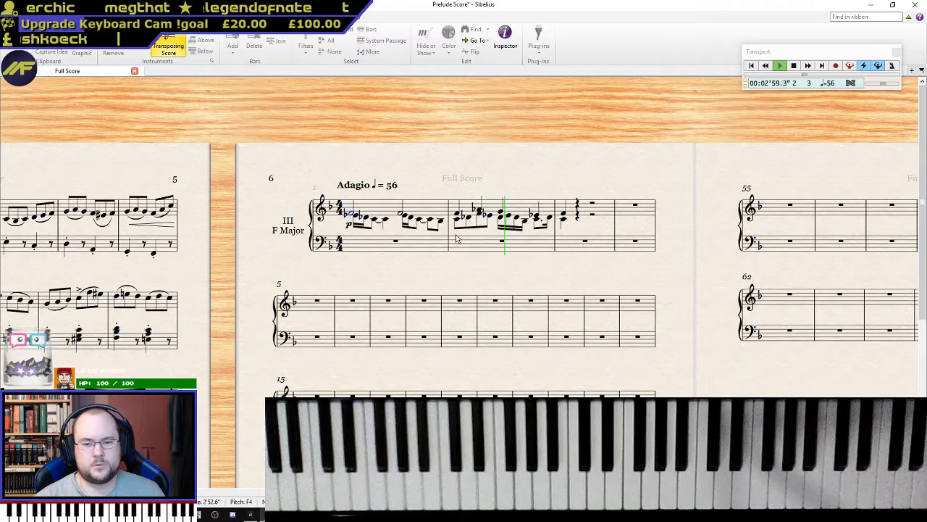
key("Escape")
- Rework the last two beats of voice 1 in bar 2 as a quarter-note A natural followed by eighth notes G and E-flat
left_click(605, 209)
key("KP_7")
key("Right")
key("Up")
key("Up")
key("Up")
key("Up")
key("Down")
key("Down")
key("Down")
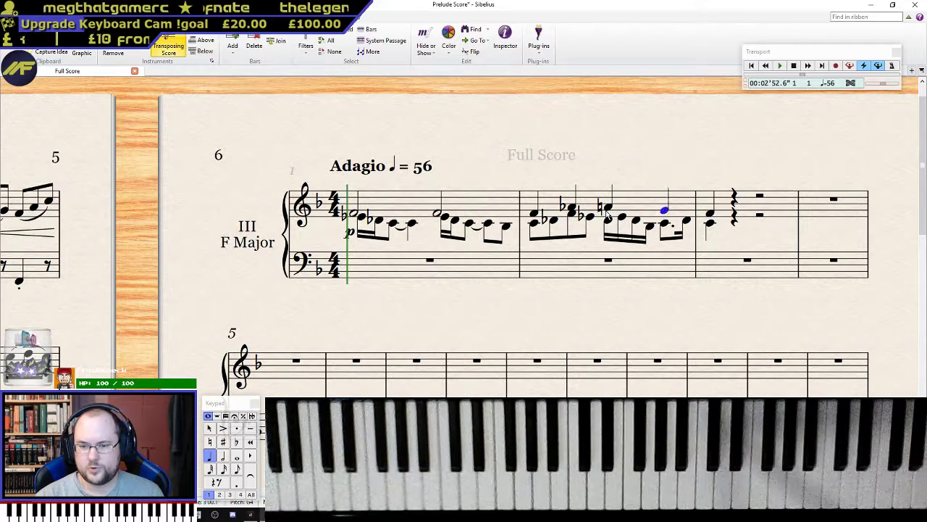
key("Up")
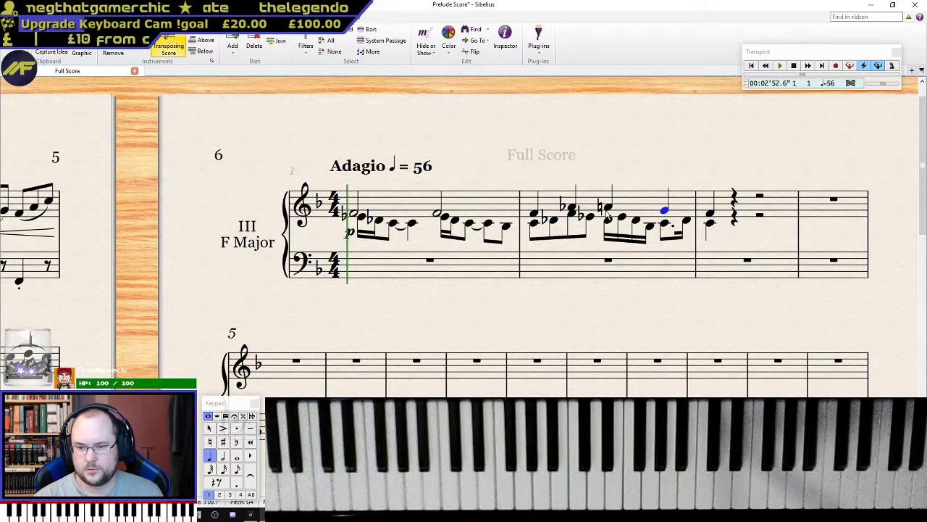
key("3")
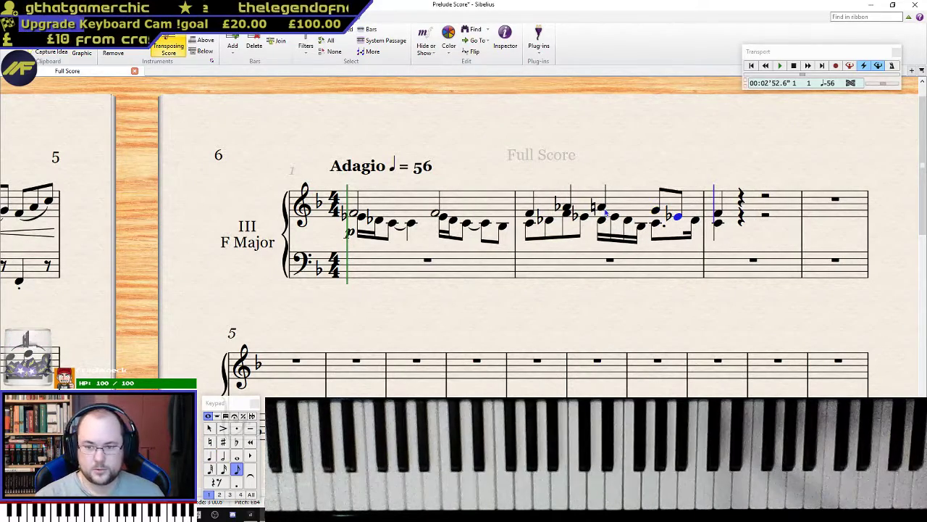
- Play the opening from bar 1 to check the revised voice 1 ending of bar 2
left_click(355, 221)
scroll(355, 220, "down", 2)
key("p")
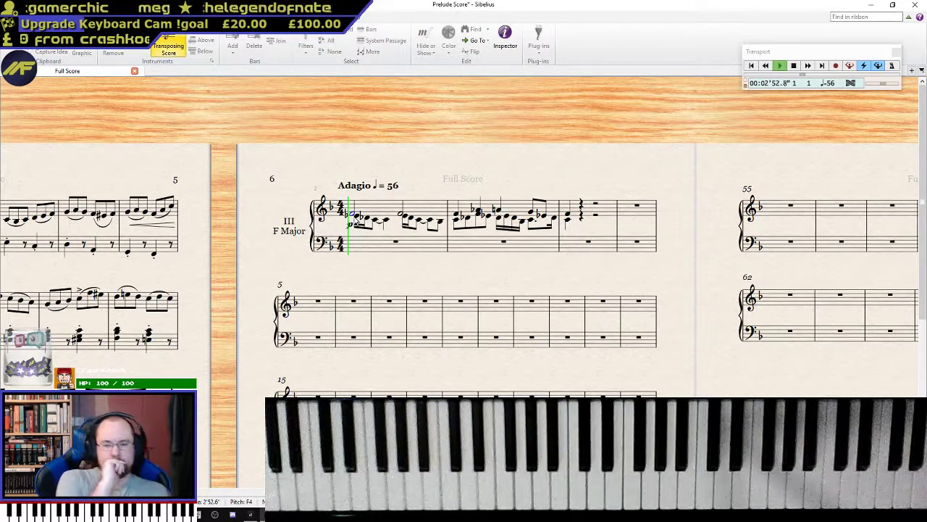
key("ctrl+equal")
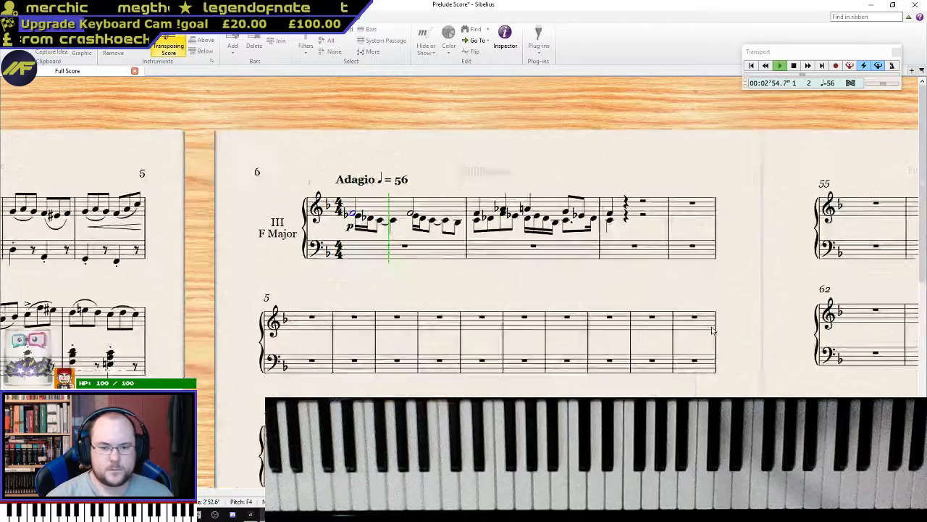
key("ctrl+equal")
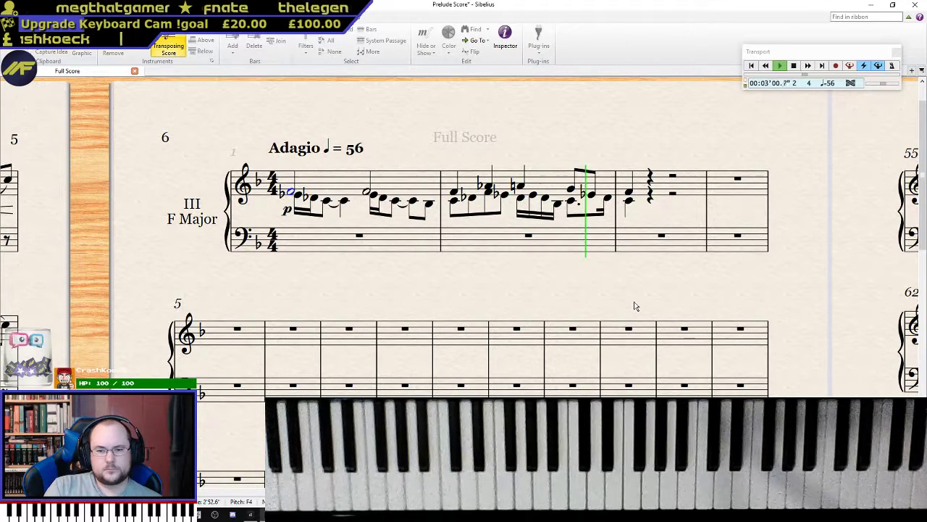
key("space")
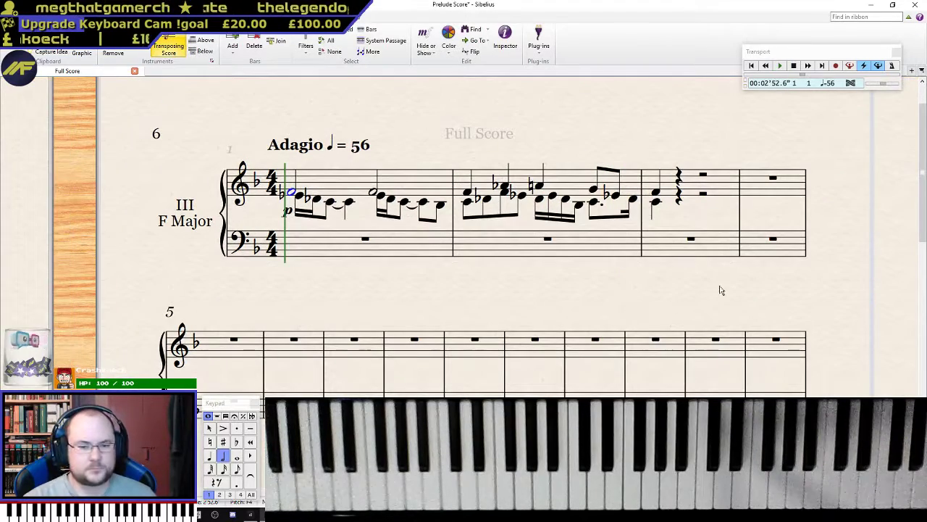
- Try replacing voice 1's final eighth note in bar 2 with a sixteenth-note triplet of E-flat, F and G
left_click(615, 196)
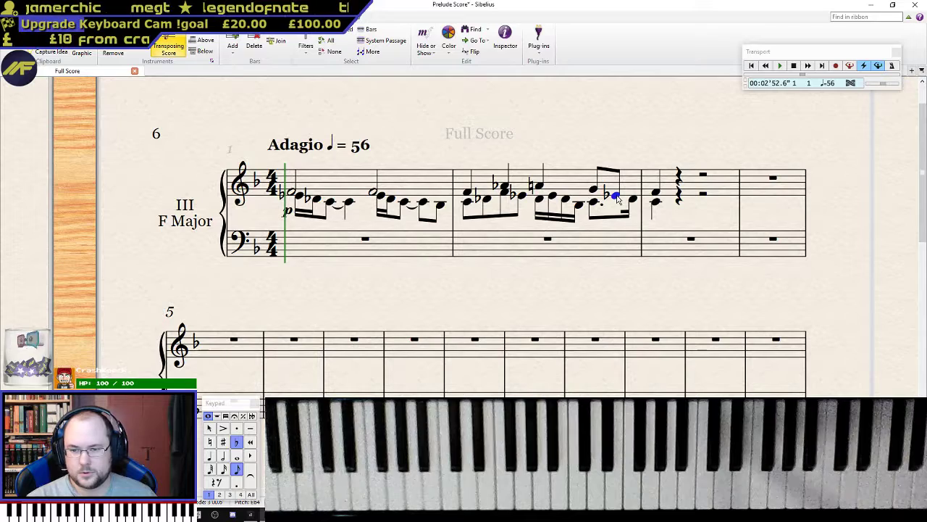
key("n")
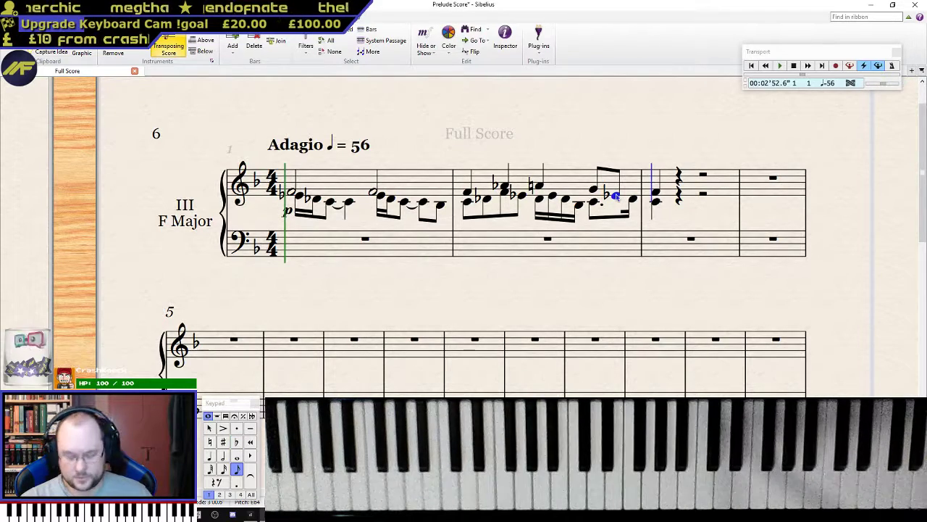
key("KP_2")
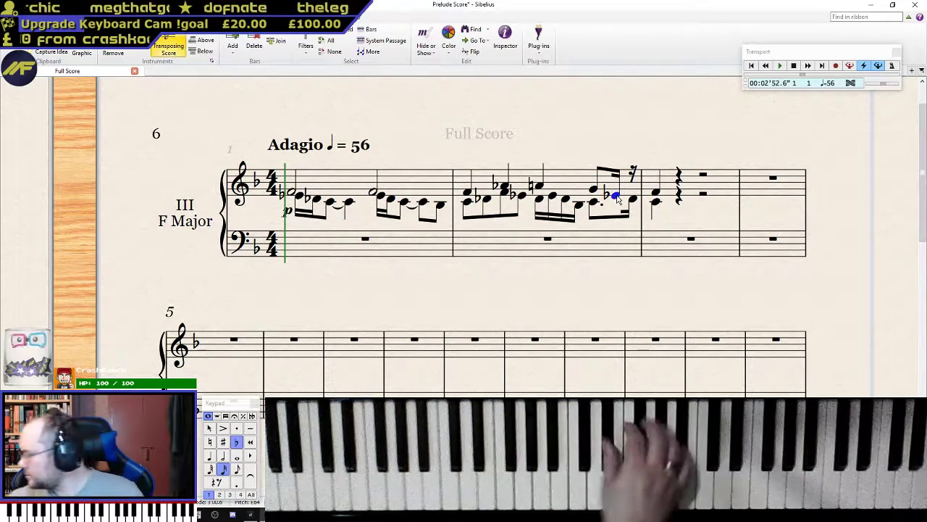
key("n")
key("Escape")
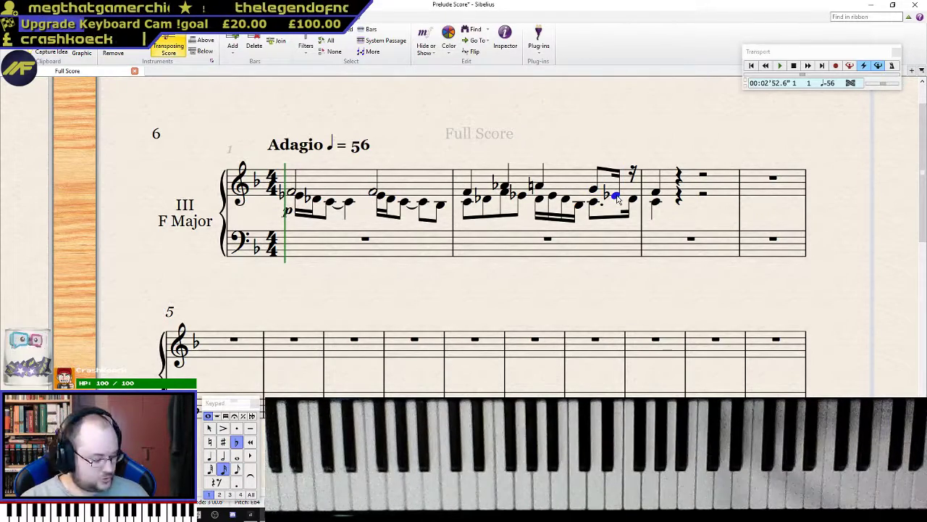
key("ctrl+3")
key("n")
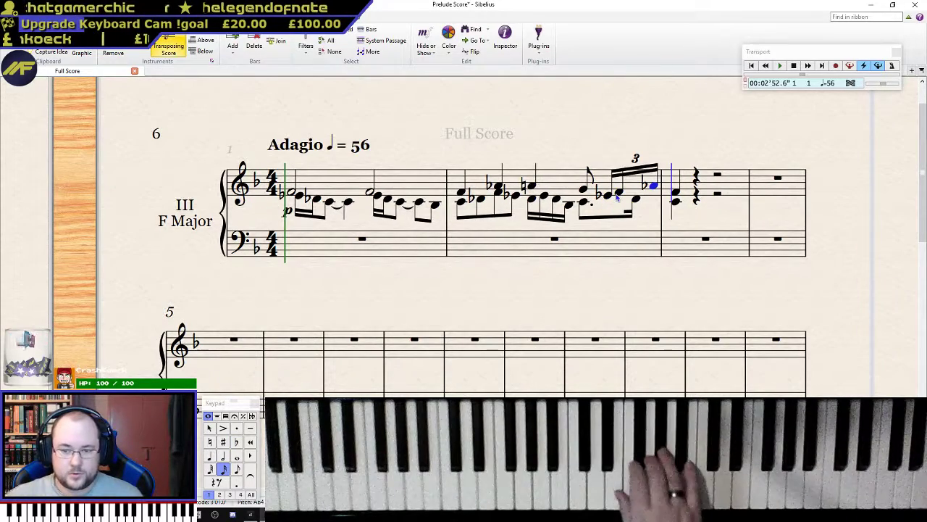
key("Down")
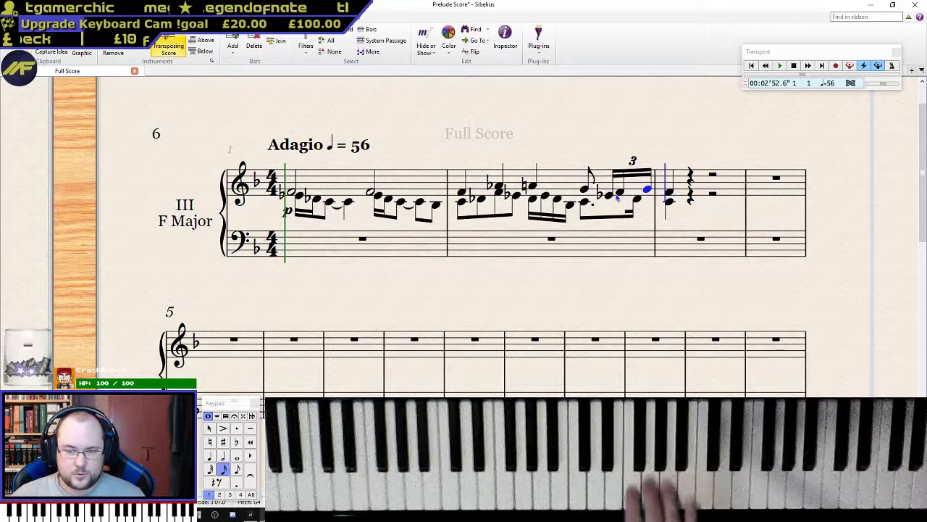
key("Escape")
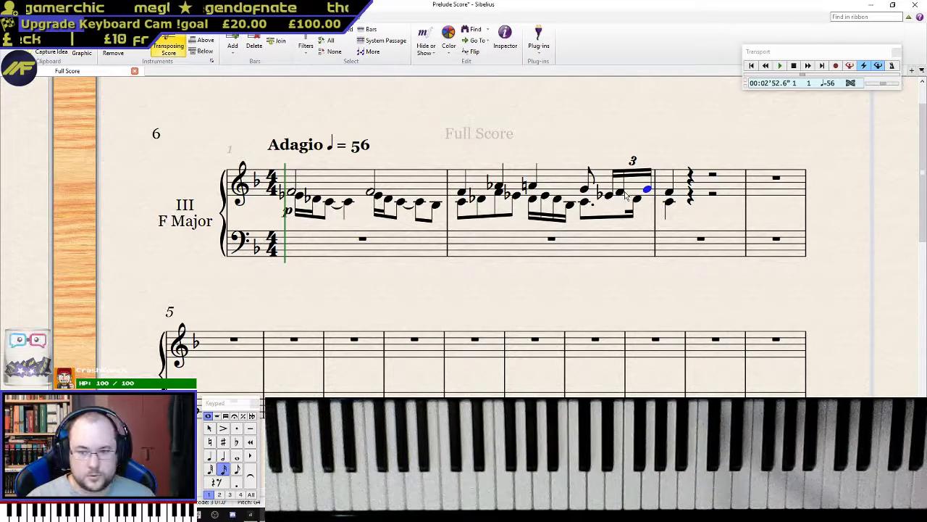
- Try changing voice 2's last beat in bar 2 to two tied eighth-note Cs
left_click(586, 205)
key(".")
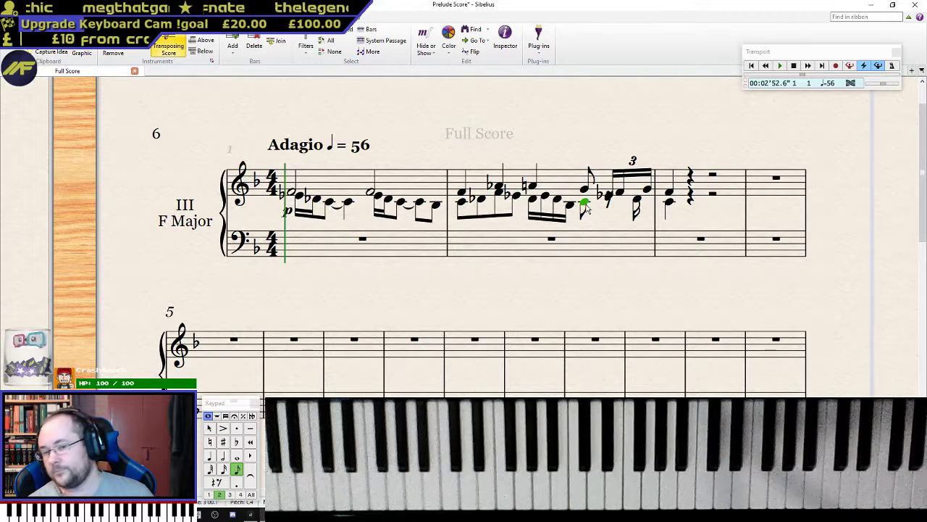
key("Right")
key("3")
key("c")
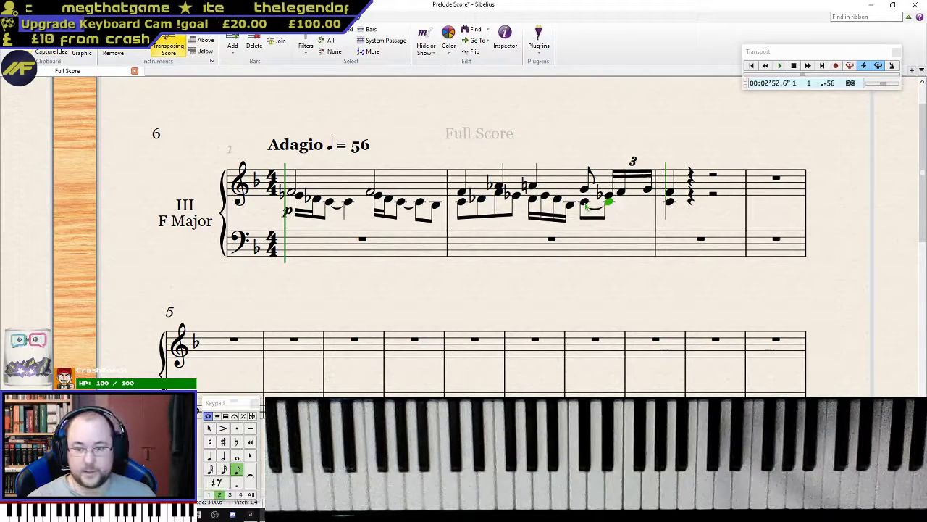
- Try turning the second tied C in voice 2 into a triplet of an eighth-note C and a sixteenth-note D-flat
key("2")
key("Escape")
key("2")
key("ctrl+3")
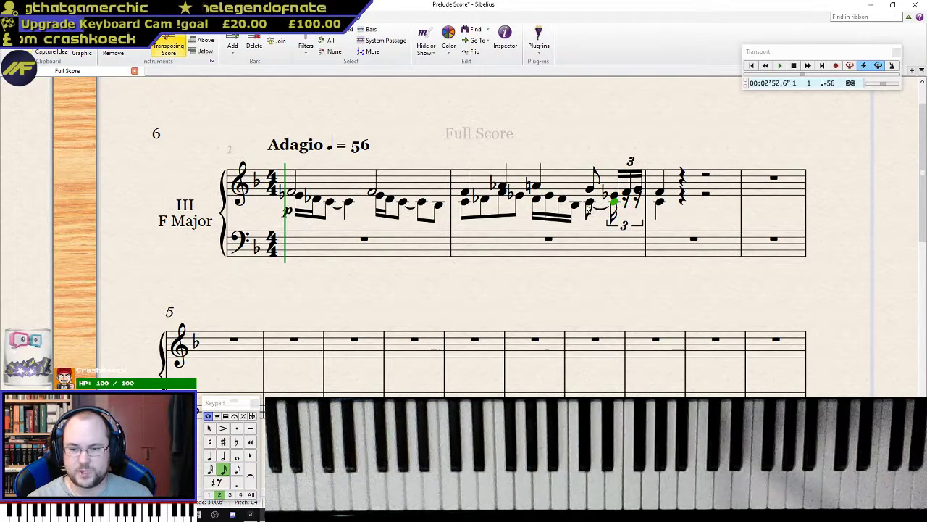
key("3")
key("Right")
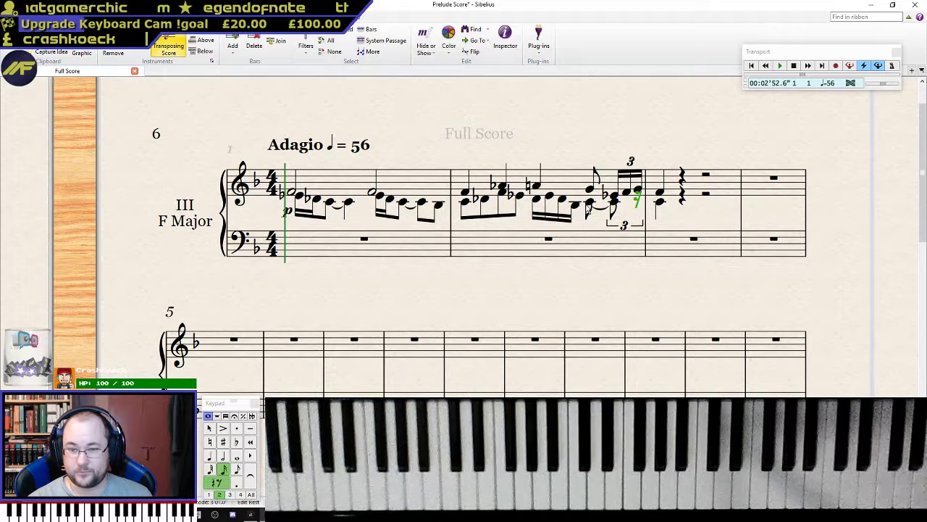
key("d")
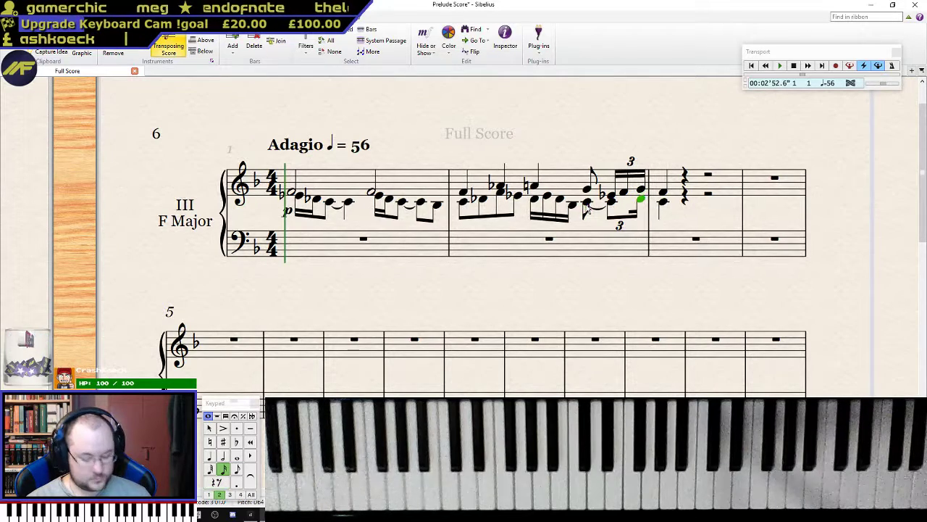
- Play back from the first treble note to check the triplets at the end of bar 2
left_click(290, 194)
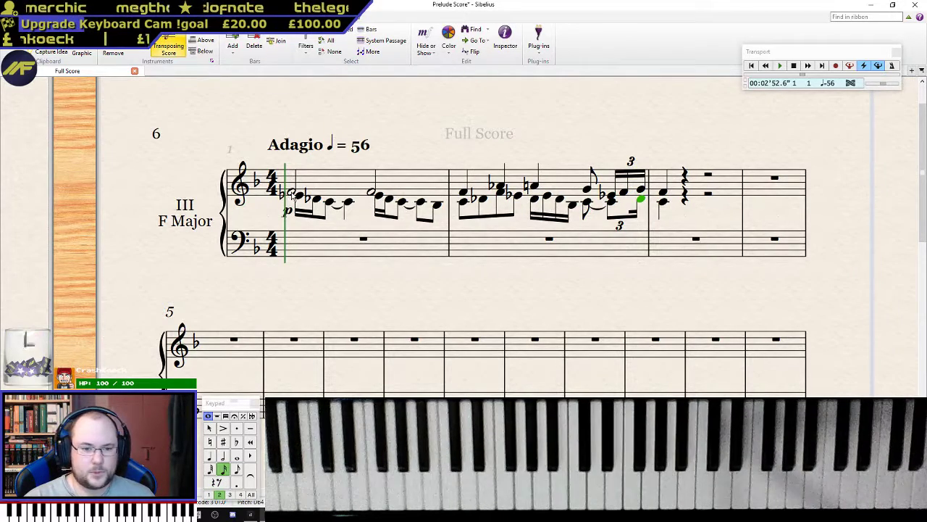
key("p")
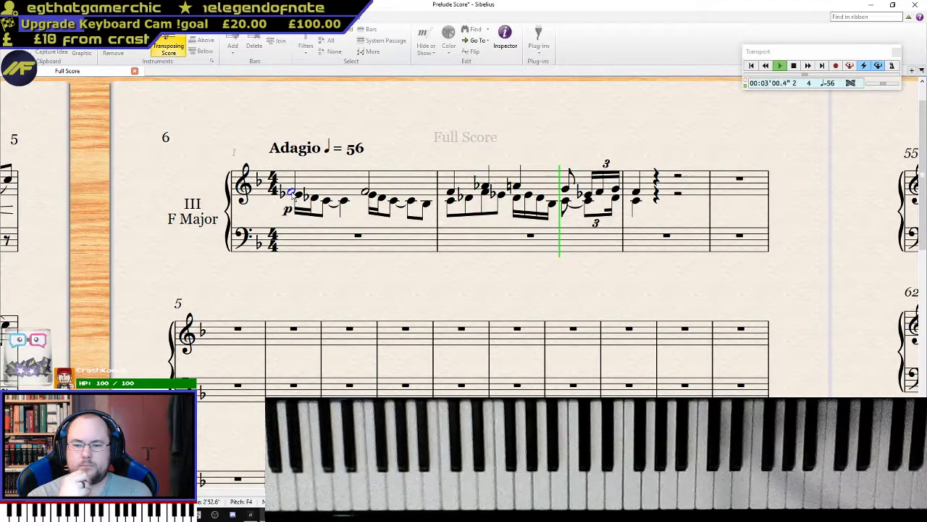
key("space")
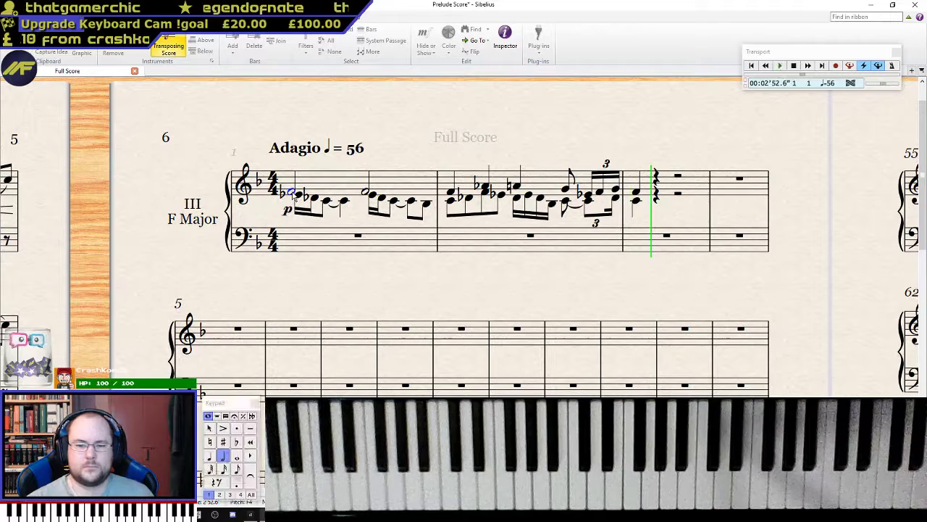
- Delete the voice 1 triplet at the end of bar 2 and enter sixteenth notes E-flat and G in its place
left_click(614, 198)
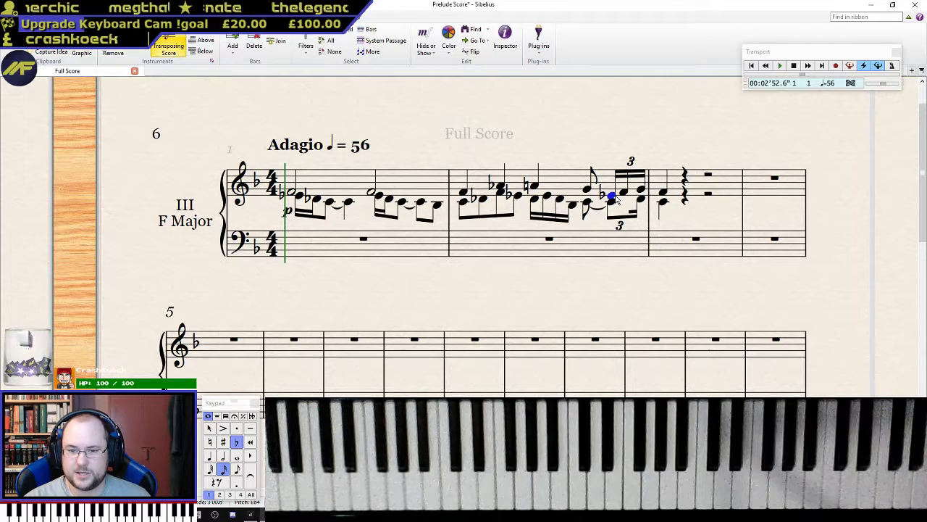
left_click(632, 161)
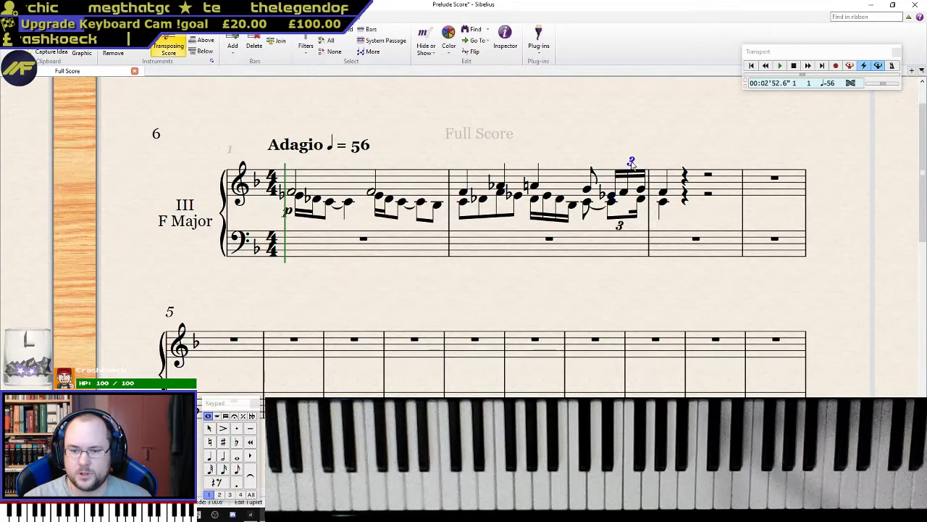
key("Delete")
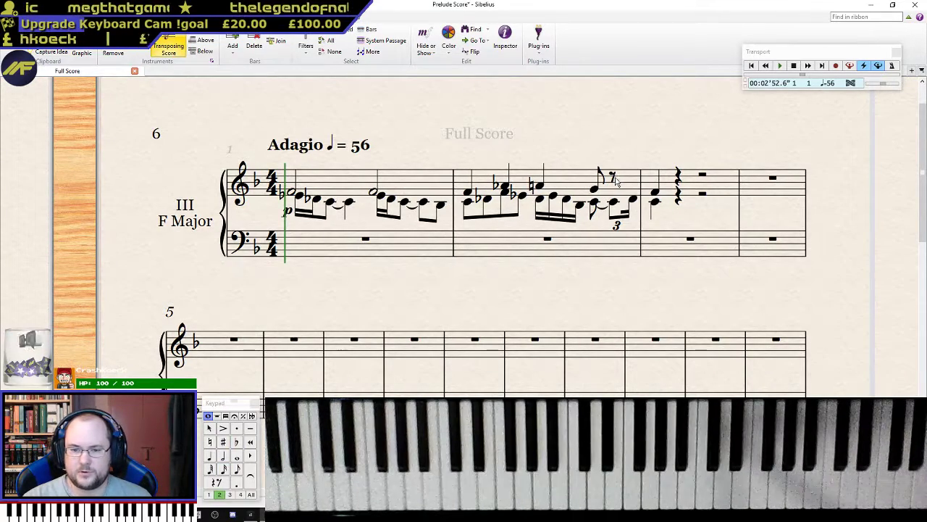
left_click(614, 180)
key("KP_2")
key("n")
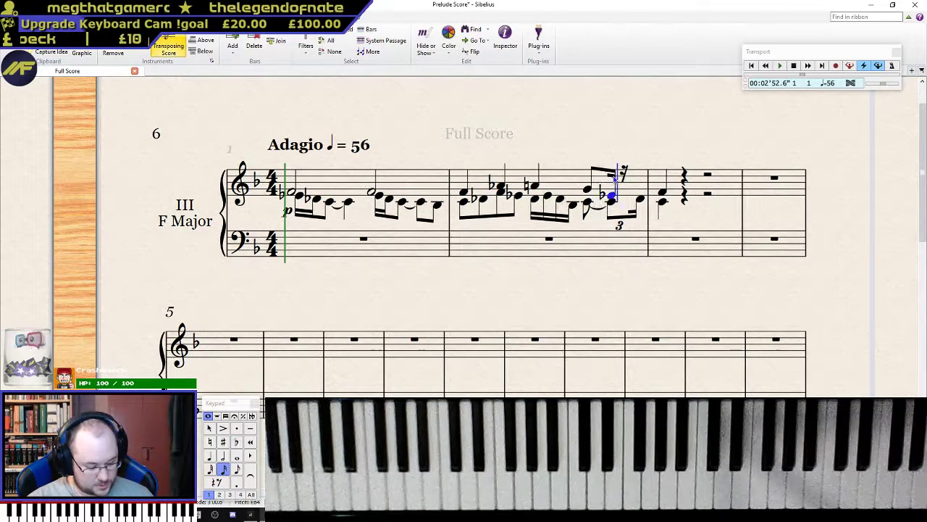
key("g")
key("Escape")
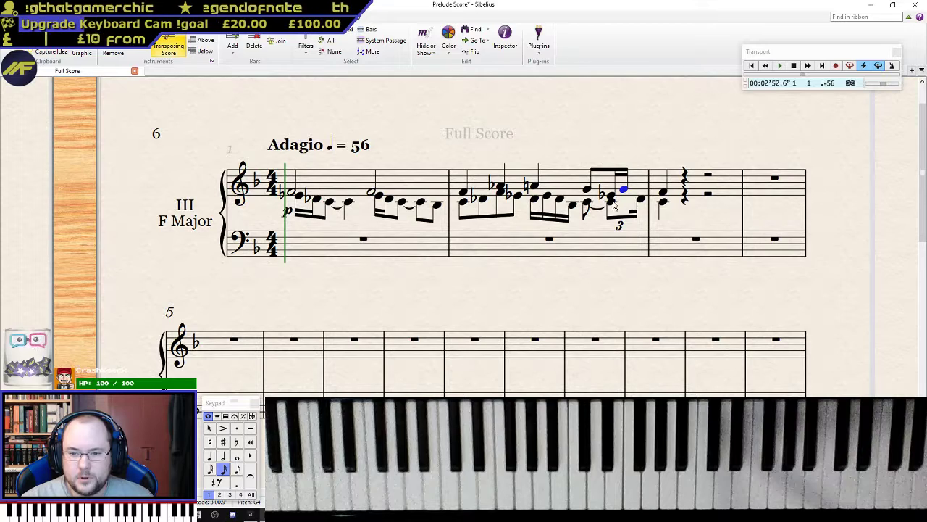
- Replace the voice 2 tie and triplet at the end of bar 2 with a dotted eighth-note C and a sixteenth-note D-flat
left_click(613, 205)
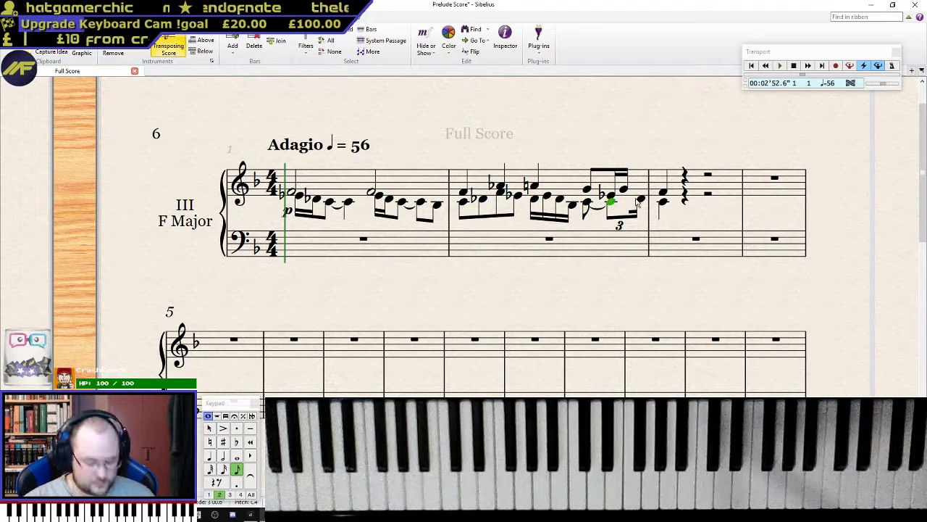
key("Delete")
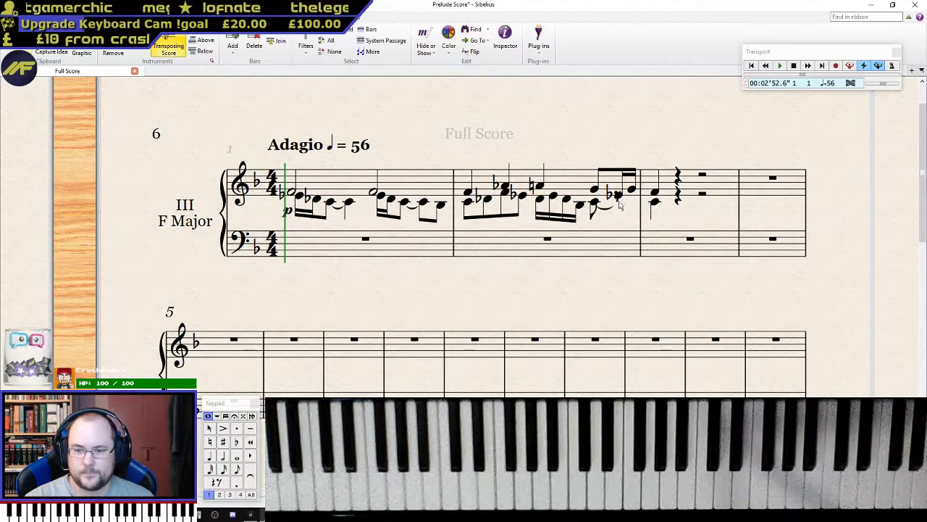
left_click(596, 204)
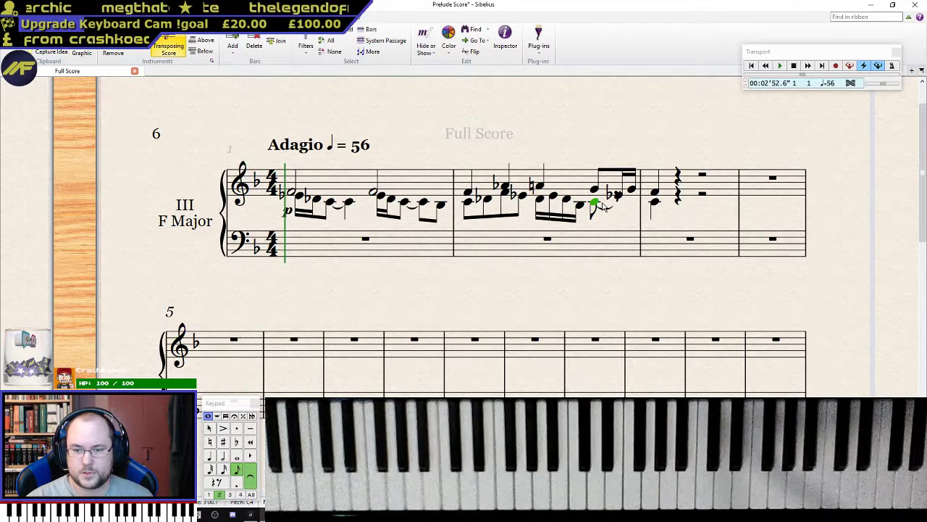
key("KP_Enter")
key("KP_Decimal")
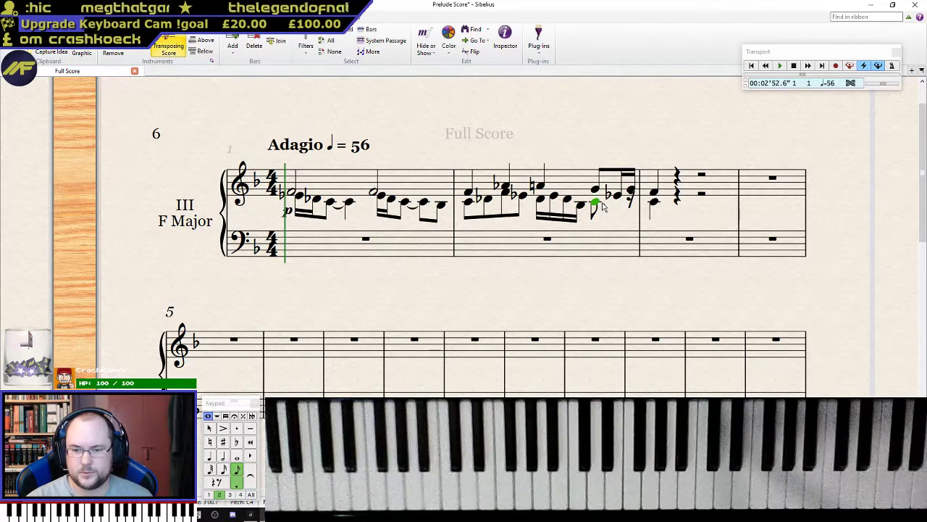
key("Right")
key("f")
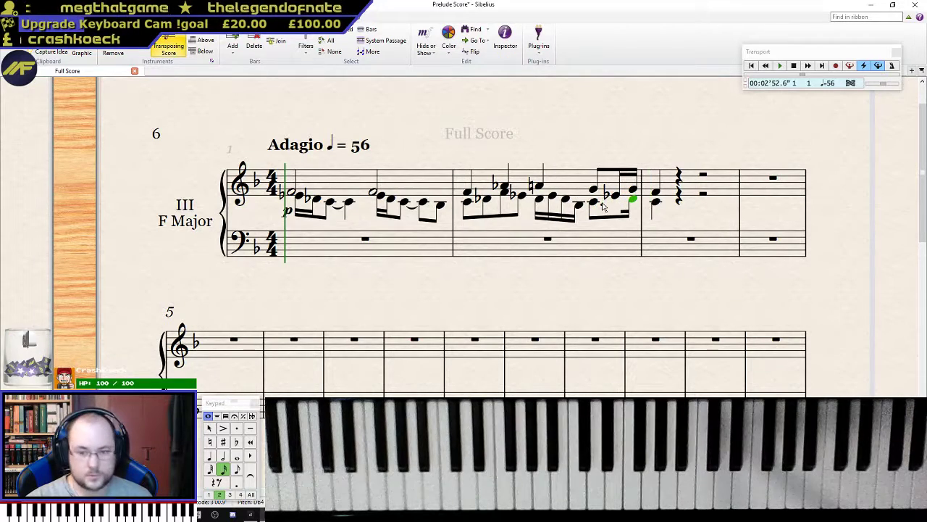
- Add an A above the quarter-note F on the first beat of treble bar 3
left_click(655, 194)
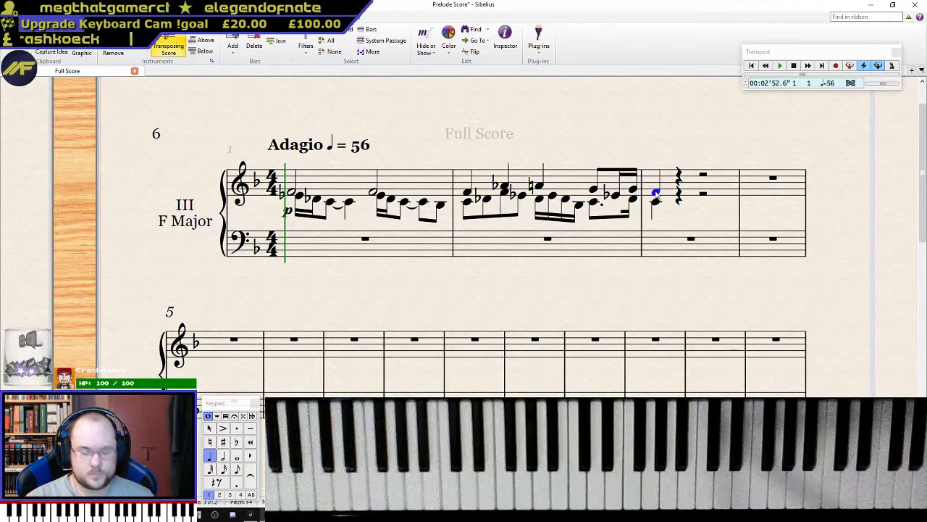
key("shift+3")
key("n")
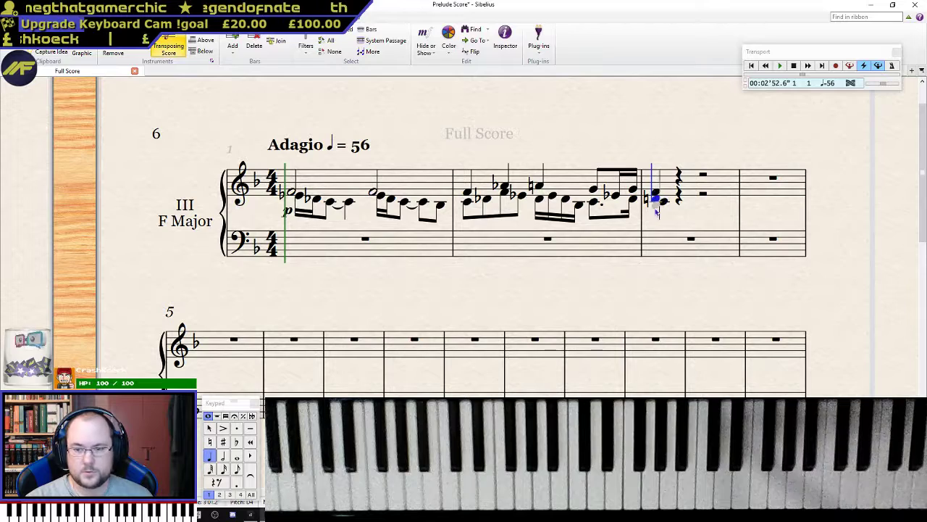
key("Escape")
key("Up")
key("Up")
key("Up")
key("Up")
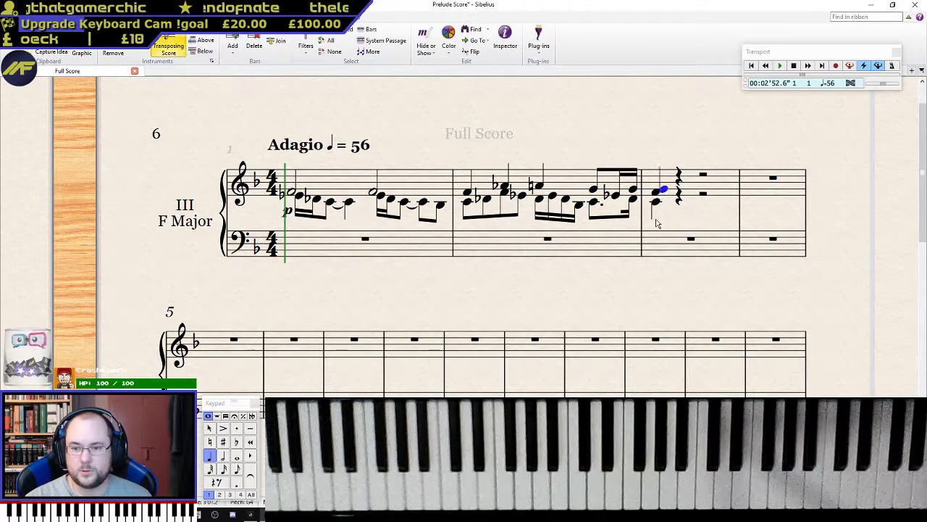
- Play back the opening from the first treble note through to the start of bar 3
left_click(291, 191)
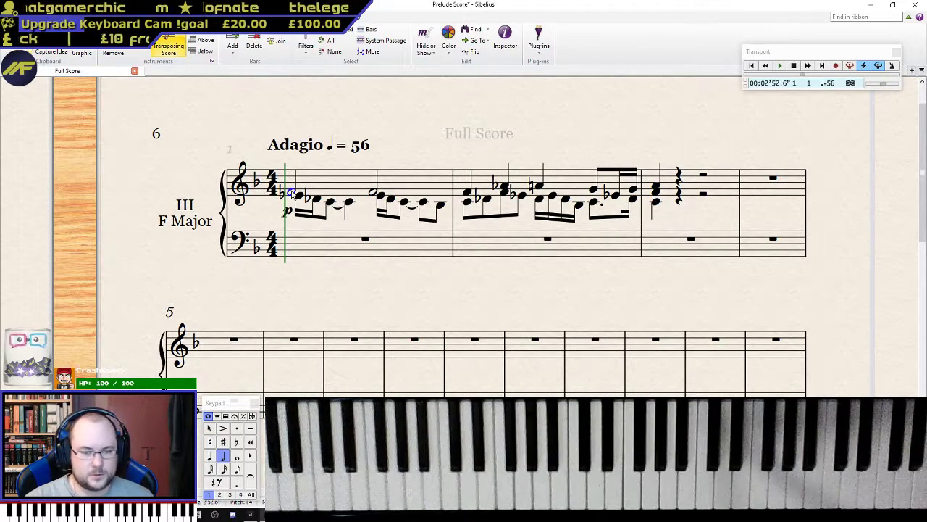
key("p")
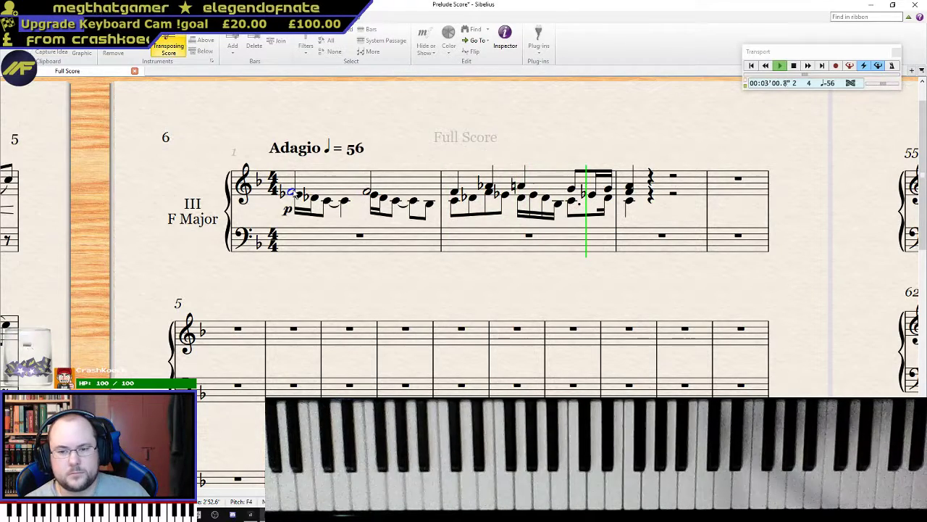
key("space")
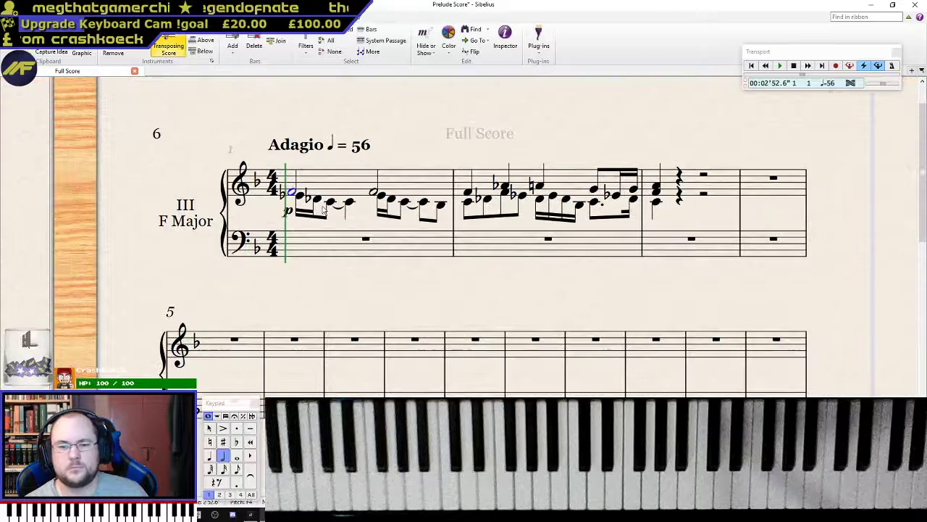
- Enter a whole-note chord of F and A in bass bar 1
left_click(369, 242)
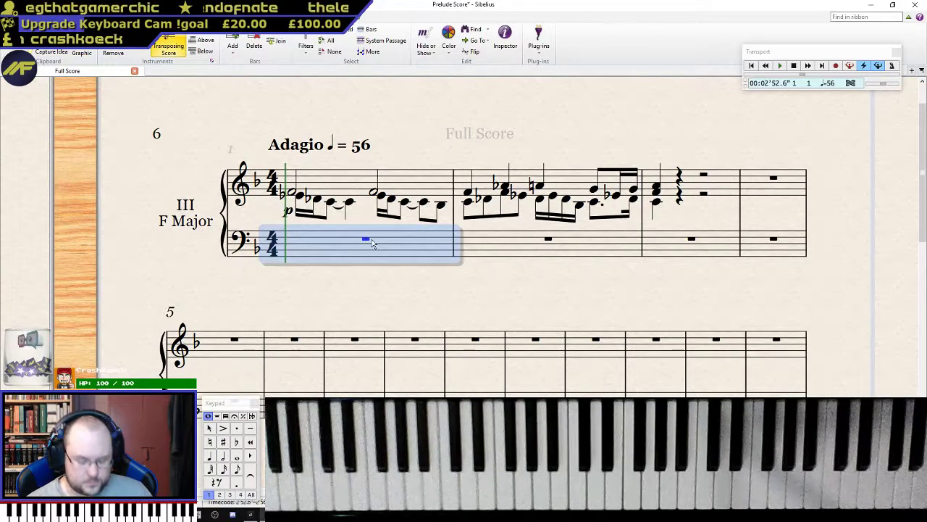
key("KP_5")
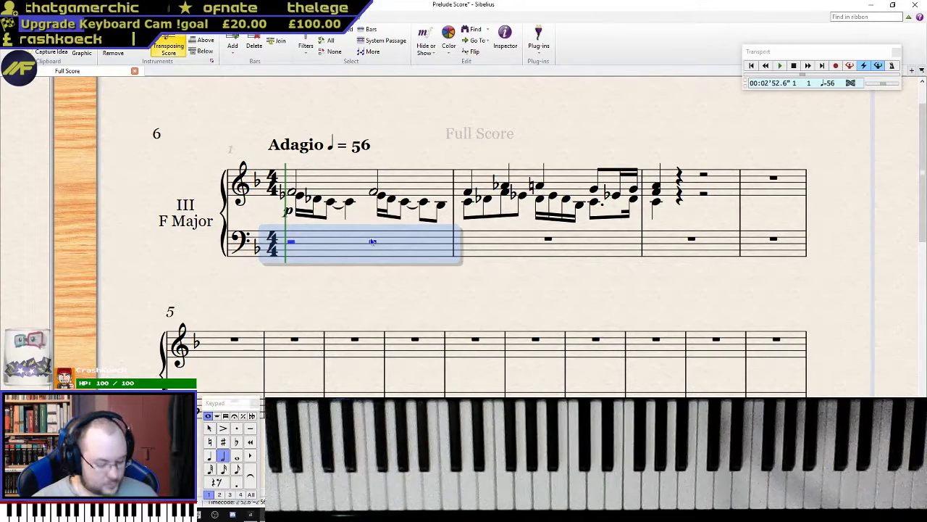
key("ctrl+Up")
key("ctrl+Up")
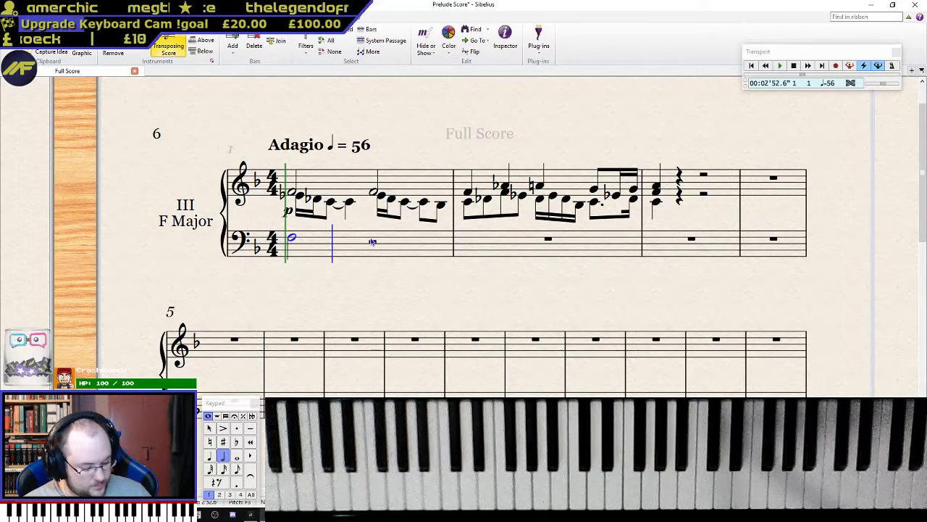
key("3")
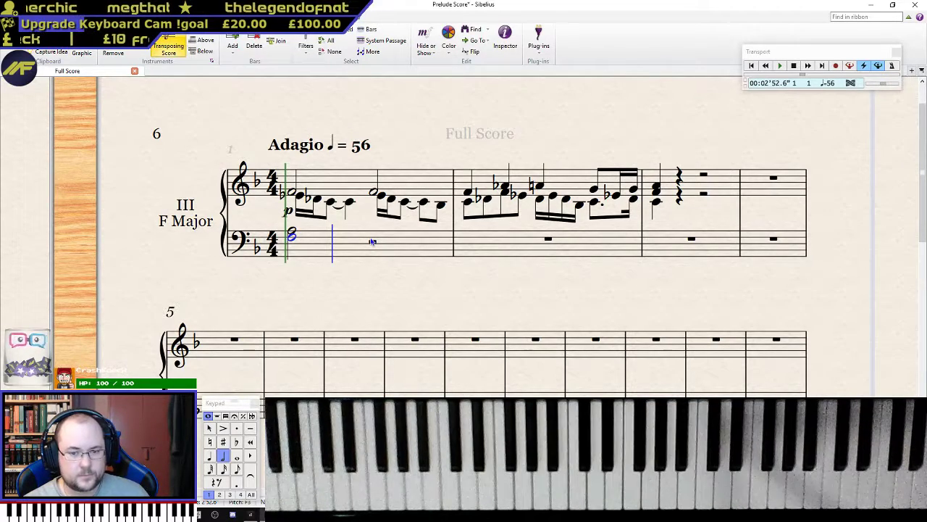
key("Escape")
key("6")
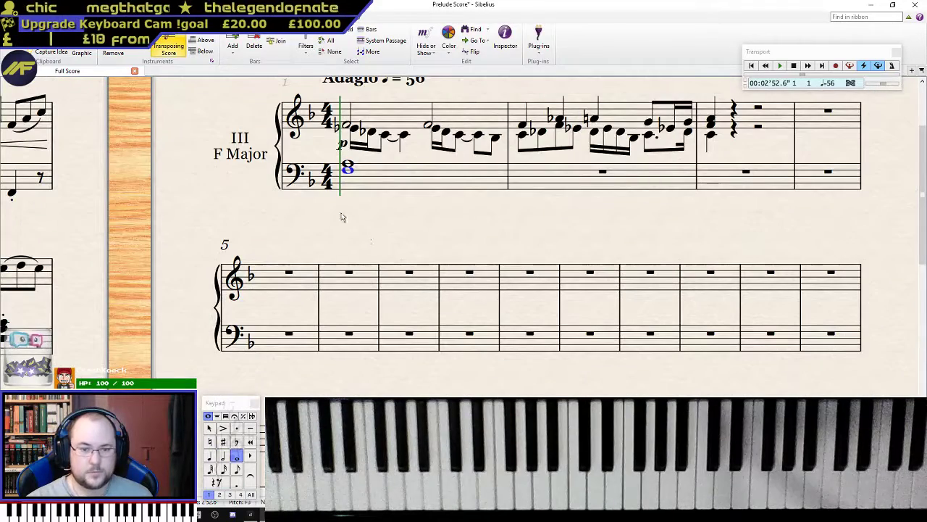
- Play back bar 1 to check the bass chord under the treble voices
left_click(346, 127)
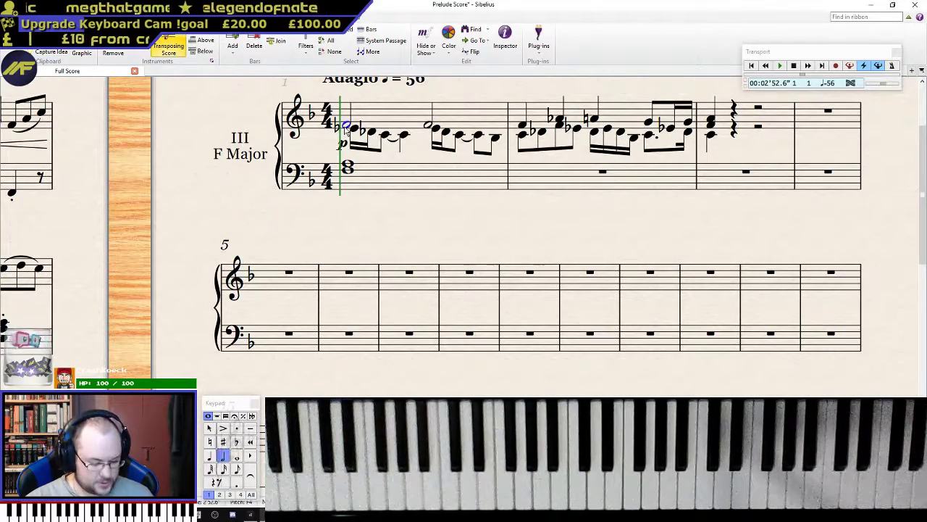
key("p")
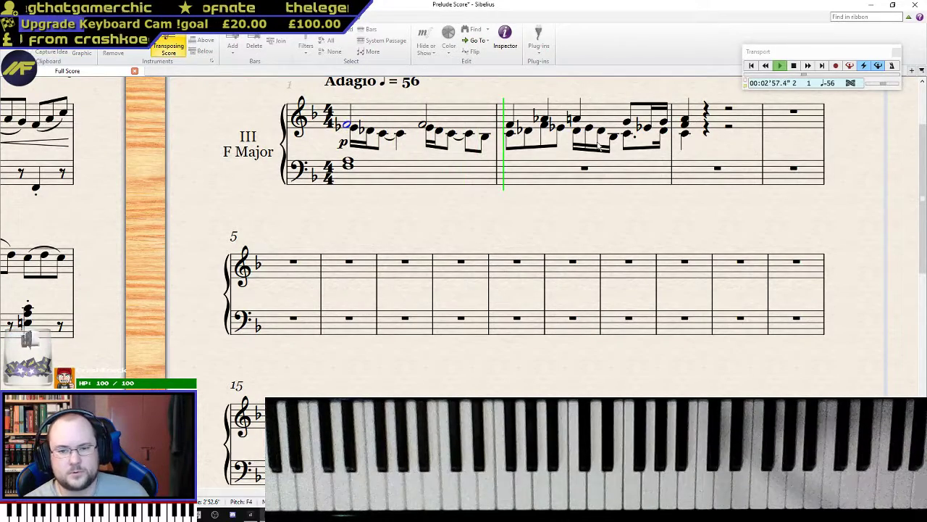
key("Escape")
- Enter a quarter-note F on the first beat of bass bar 2
left_click(604, 174)
key("4")
key("f")
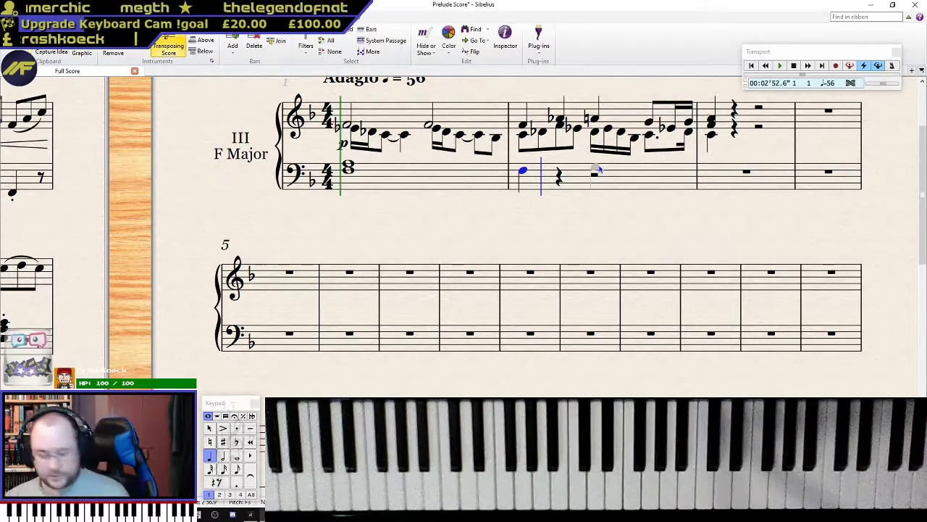
key("Escape")
key("Escape")
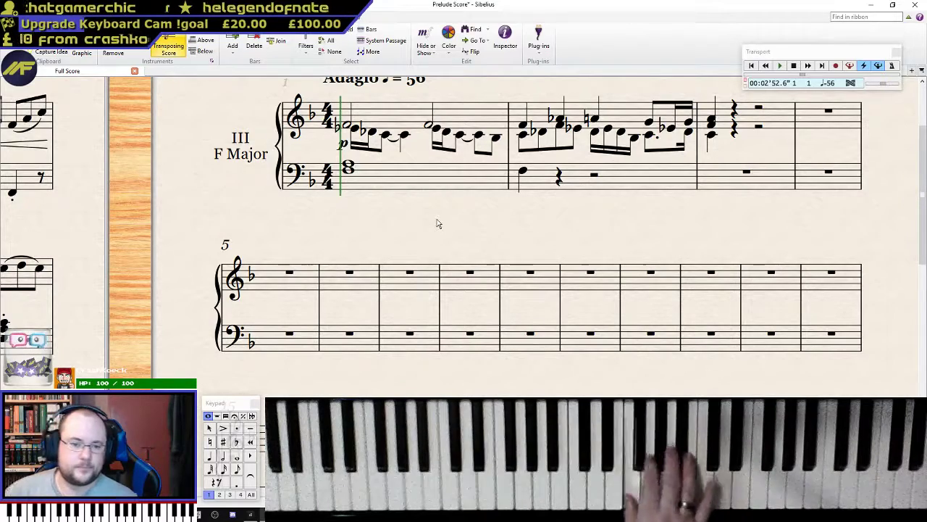
- Clear all notes from treble bars 1 to 3 and bass bars 1 and 2
left_click(421, 113)
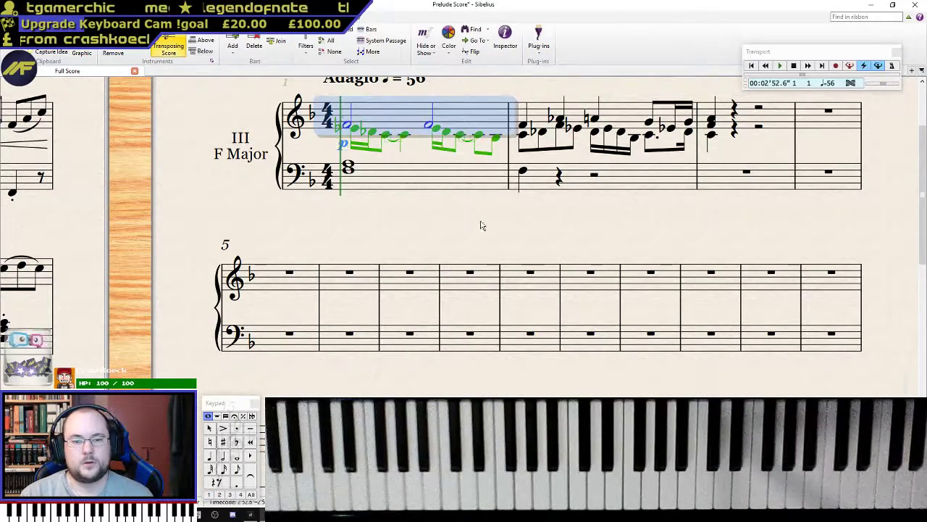
left_click_drag(490, 226, 427, 310)
key("Delete")
left_click(596, 205)
key("Delete")
left_click(460, 209)
key("Delete")
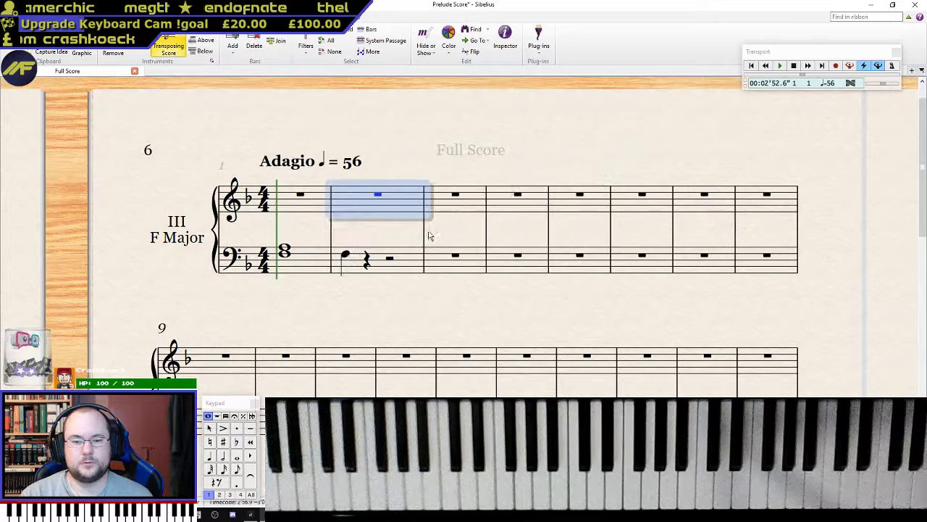
left_click(408, 258)
key("Delete")
left_click(309, 267)
key("Delete")
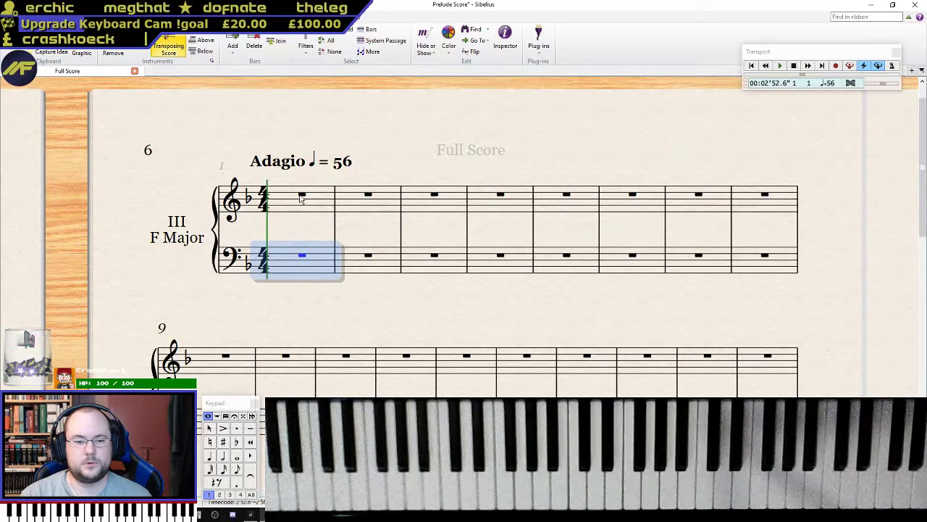
- Enter the treble bar 1 melody: sixteenths E-flat and D-flat, tied eighths C, eighth F, sixteenths A-flat and G, tied eighths F, eighth A
left_click(301, 199)
left_click(308, 195)
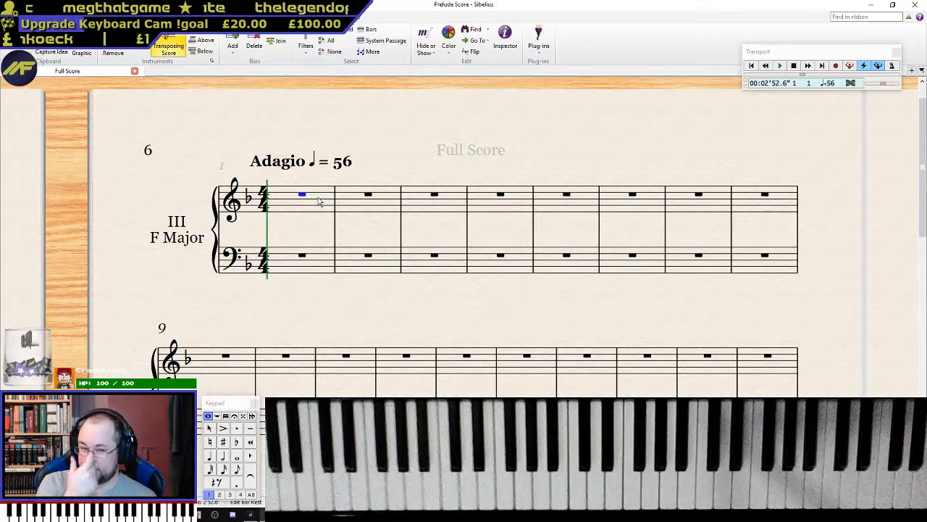
key("4")
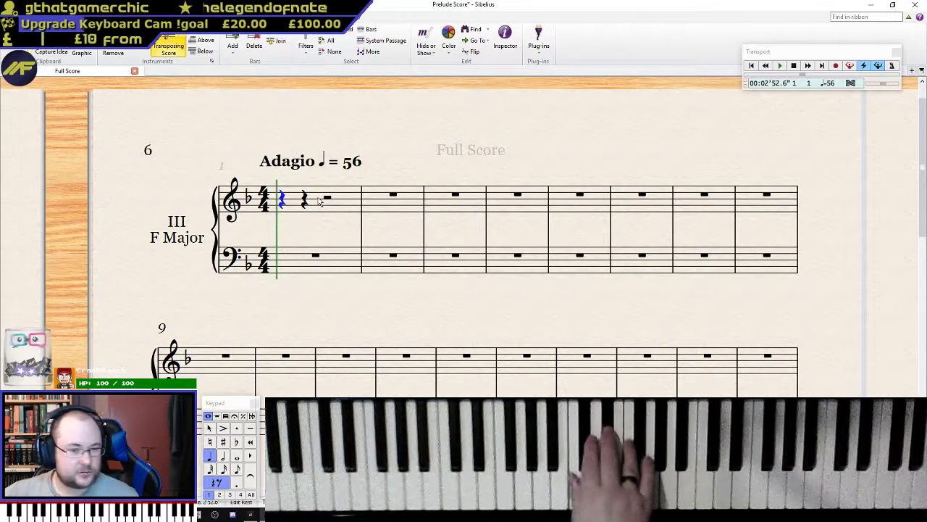
key("2")
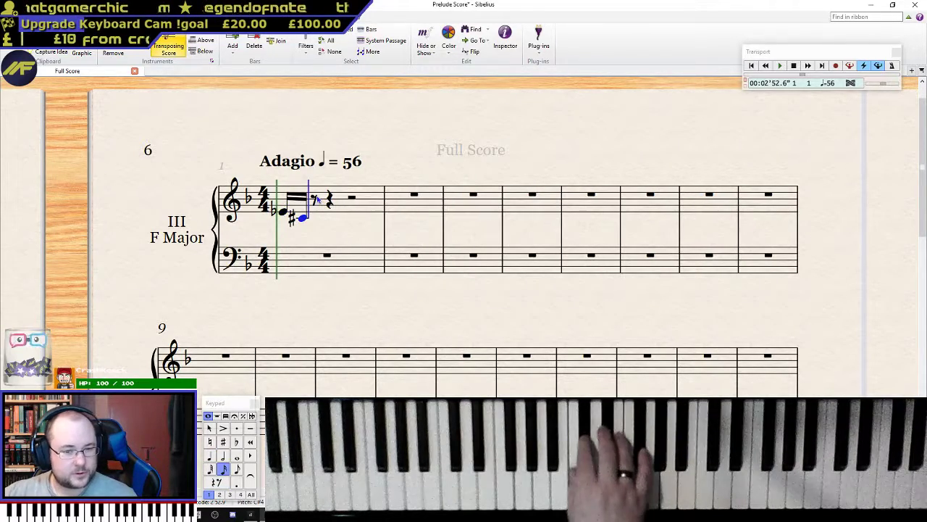
key("Return")
key("3")
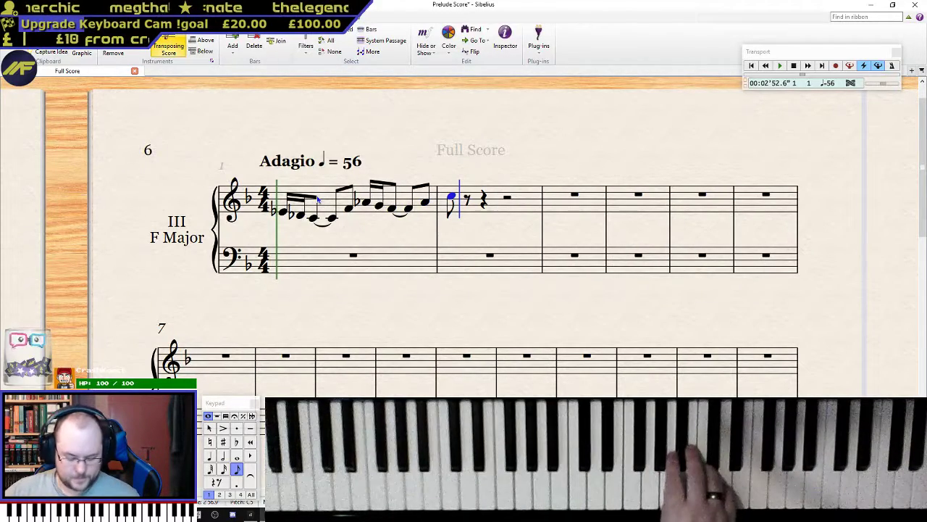
- Start treble bar 2 with a dotted quarter-note C followed by sixteenths A-flat, A-natural, E-flat, F and D-natural
key("KP_4")
key("KP_Decimal")
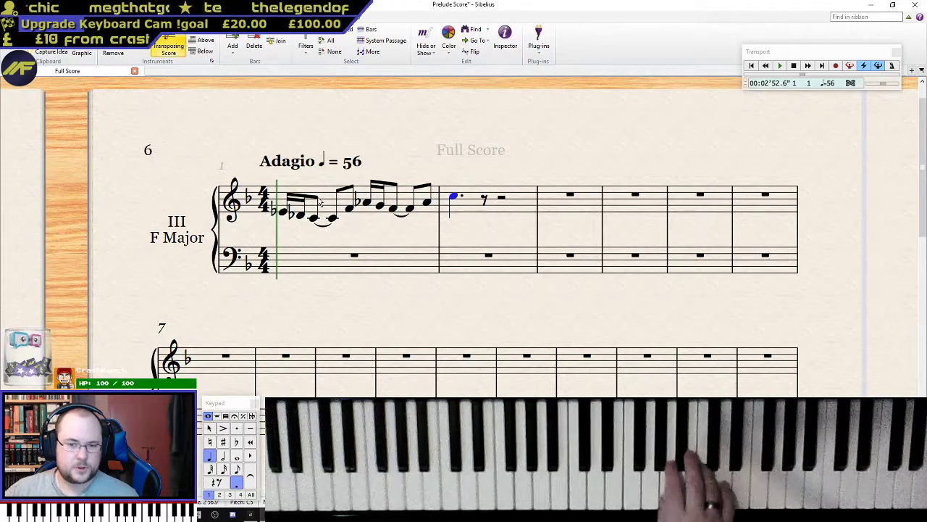
key("KP_2")
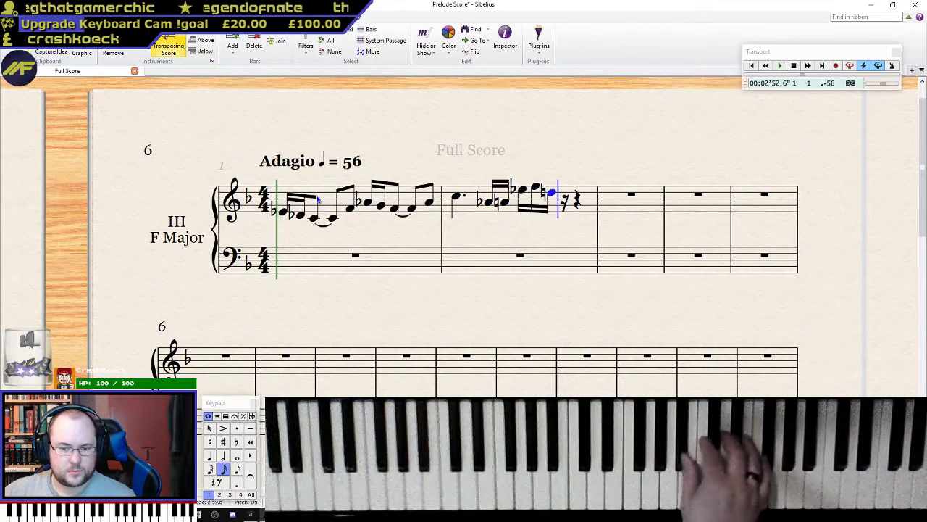
- Turn the E-flat, F and D-natural in treble bar 2 into an eighth-note triplet
key("Left")
key("Left")
key("KP_3")
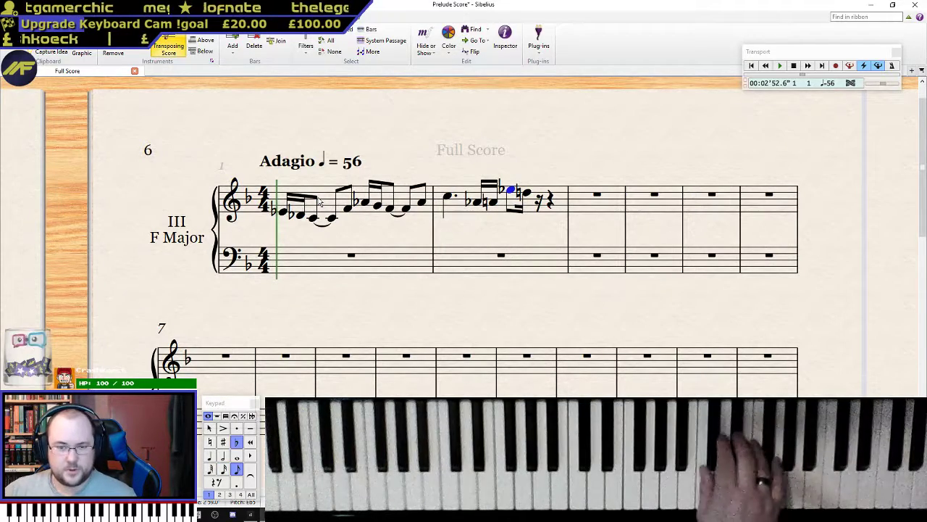
key("ctrl+3")
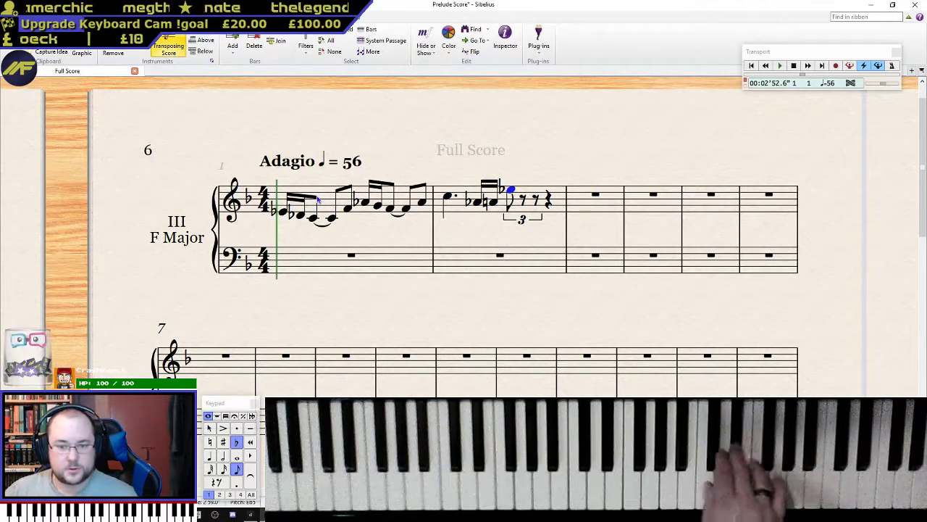
key("n")
- Finish treble bar 2 with a dotted eighth C and sixteenth G, and open bar 3 with sixteenths A-flat and A-natural and a quarter F
key("KP_4")
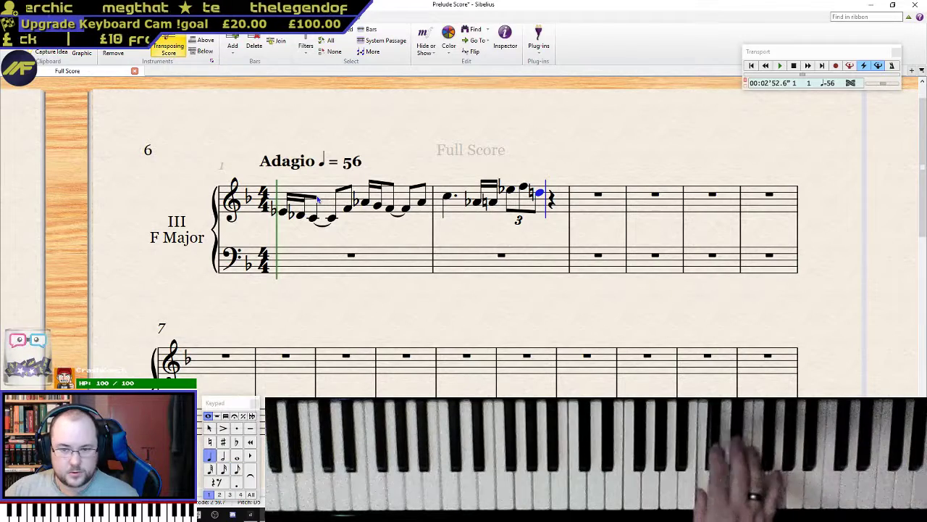
key("KP_3")
key("KP_Decimal")
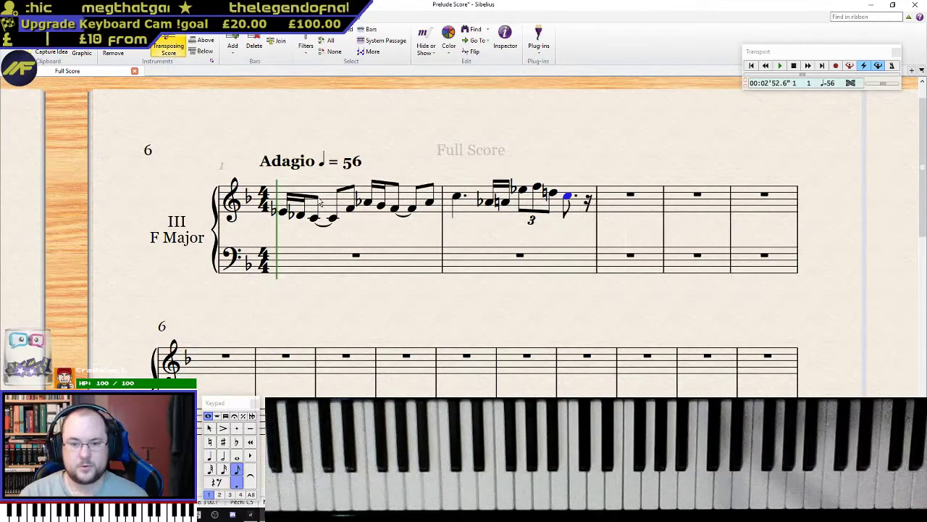
key("n")
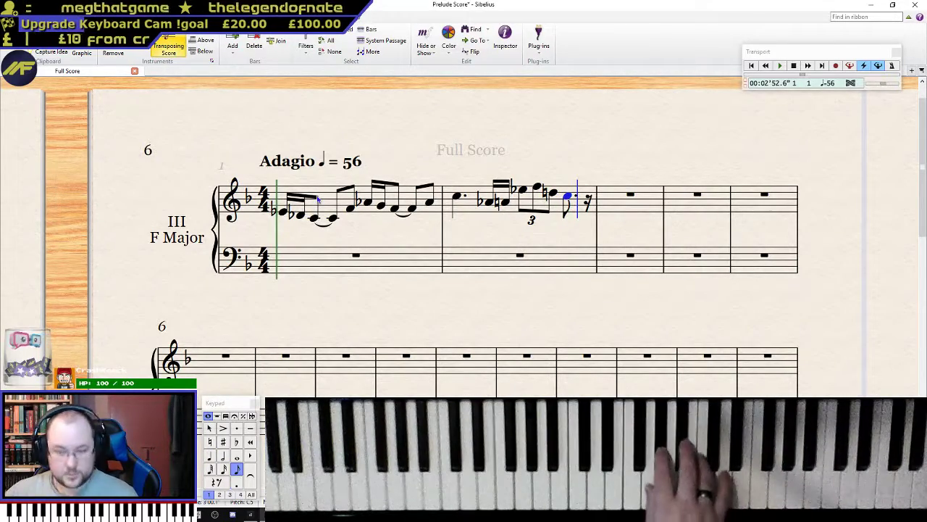
key("ctrl+z")
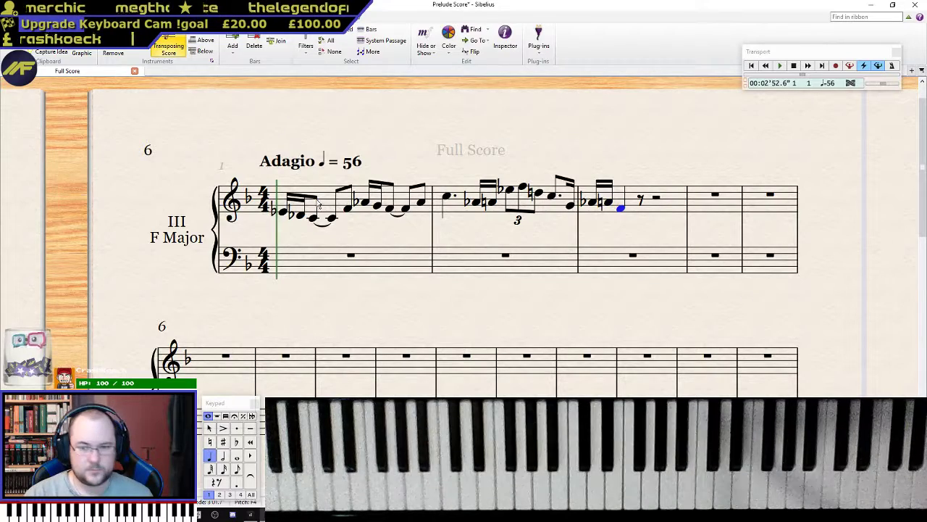
- Play back the melody from its first note and shorten the closing F in bar 3 to an eighth note
left_click(282, 214)
key("p")
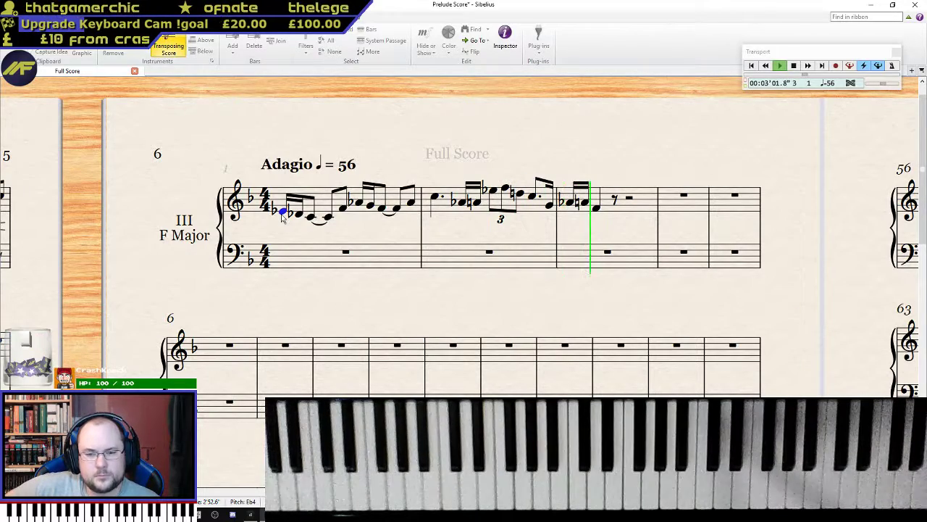
key("space")
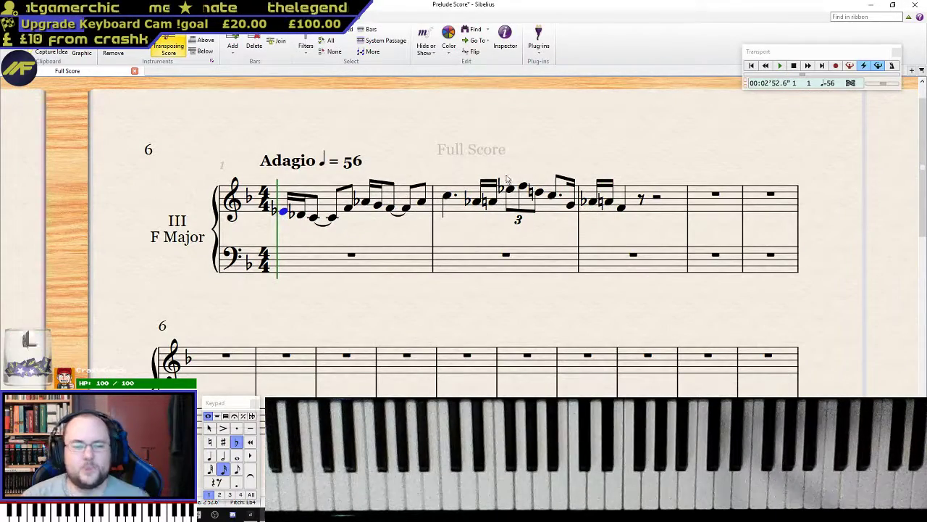
left_click(621, 210)
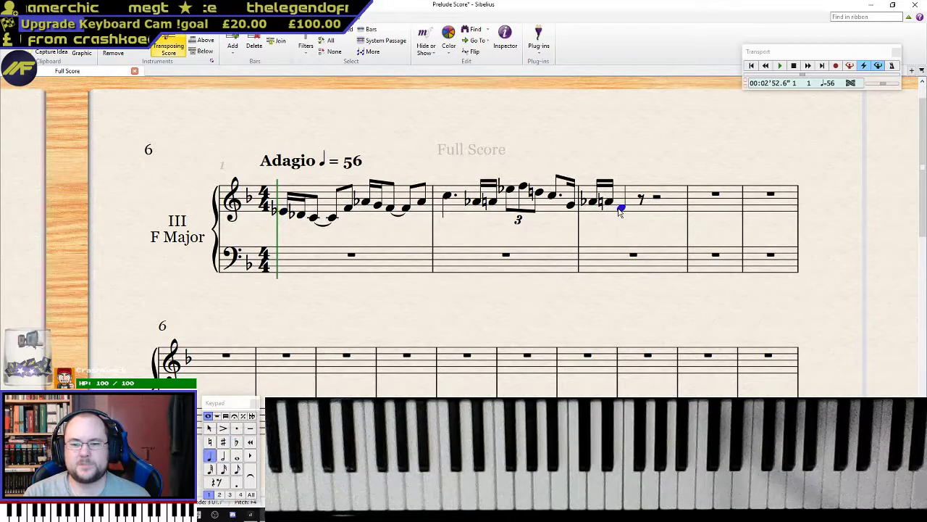
key("4")
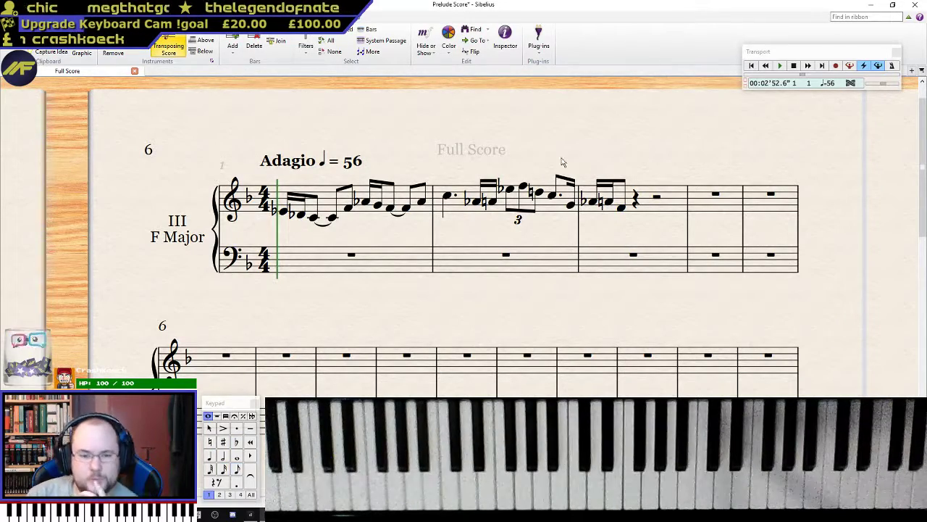
- Play back the melody from the first E-flat of bar 1 into bar 3
key("t")
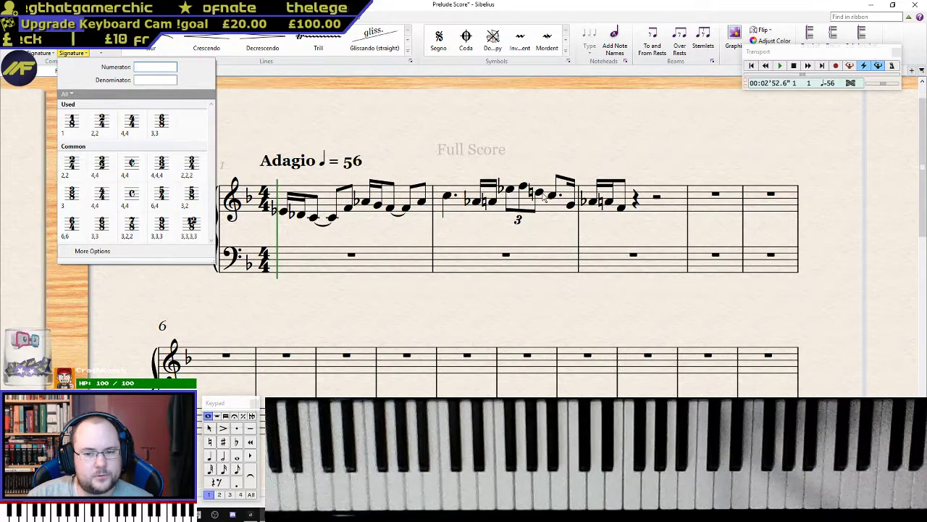
left_click(284, 212)
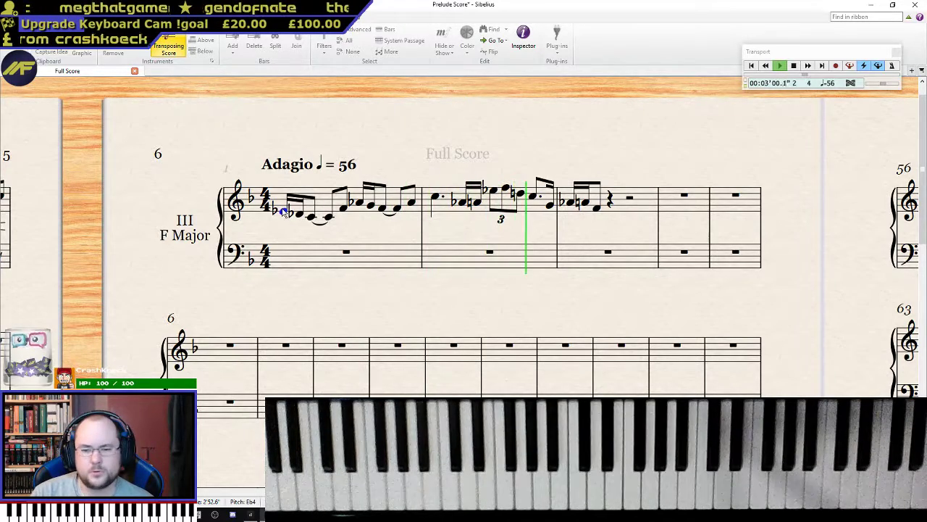
key("space")
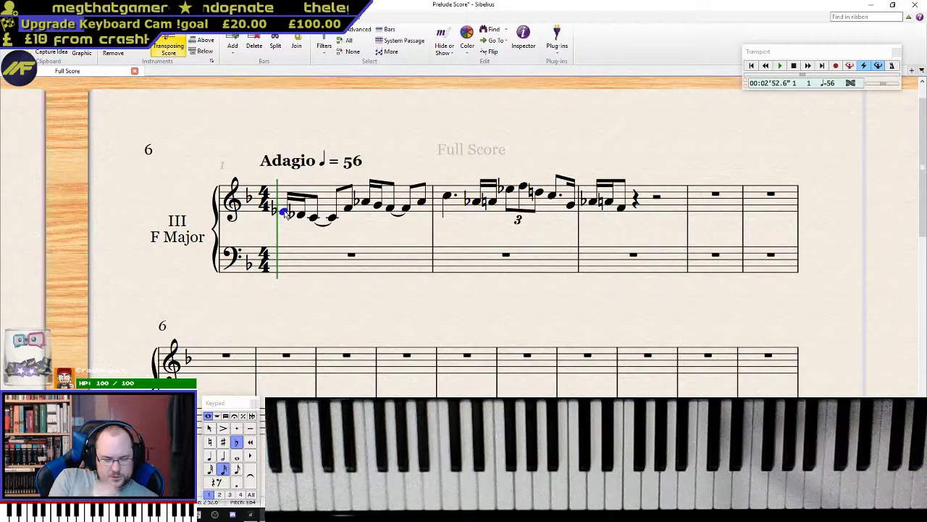
key("p")
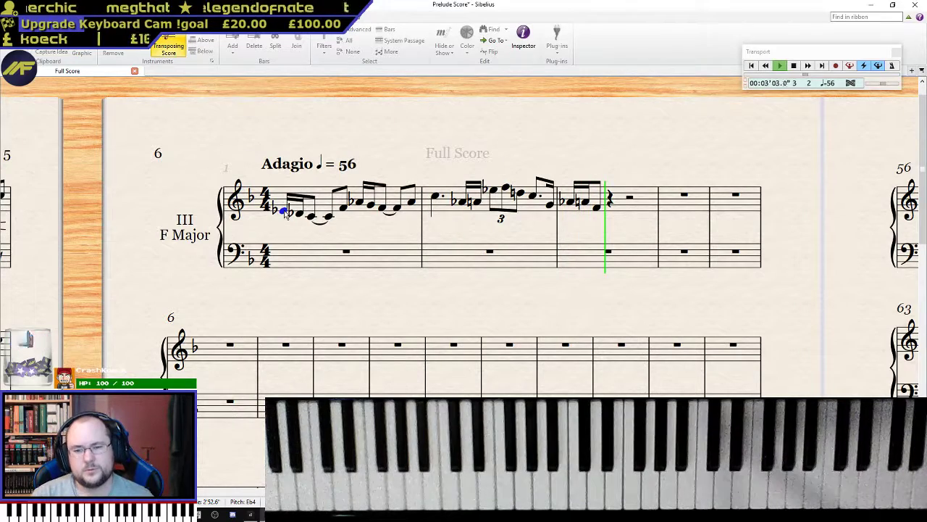
key("Escape")
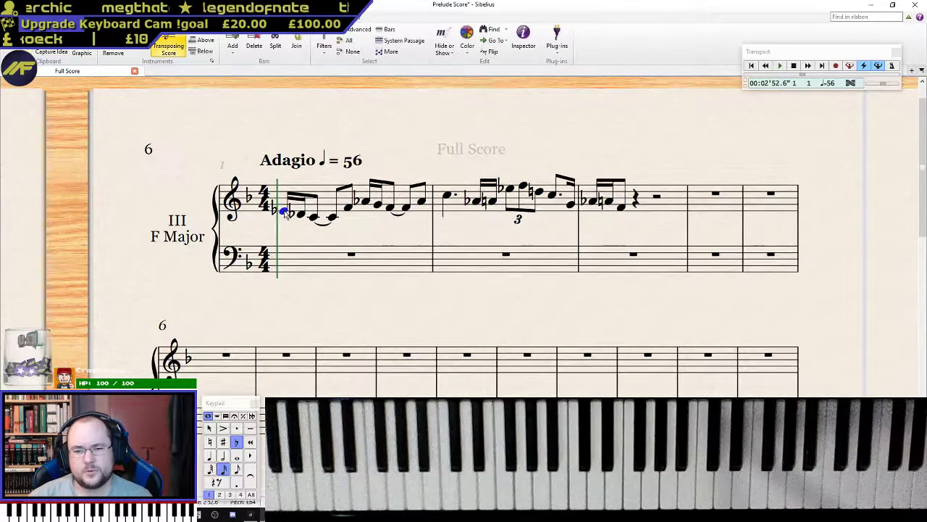
- Fill treble bar 3 with tied eighth Fs, sixteenths G, E-flat, D, E-flat, tied eighth Cs and sixteenths A-flat, A-natural; start bar 4 on a low quarter F
left_click(638, 206)
key("Left")
key("Right")
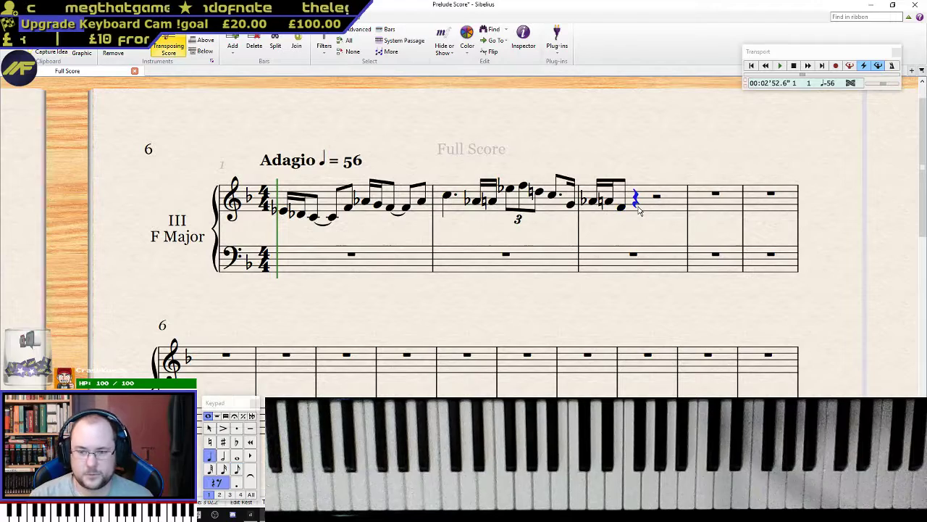
key("Left")
key("n")
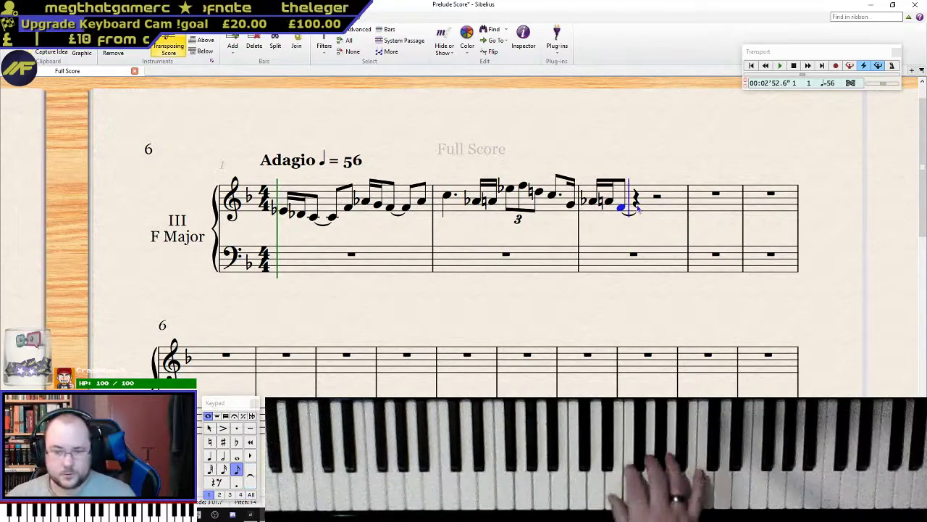
key("2")
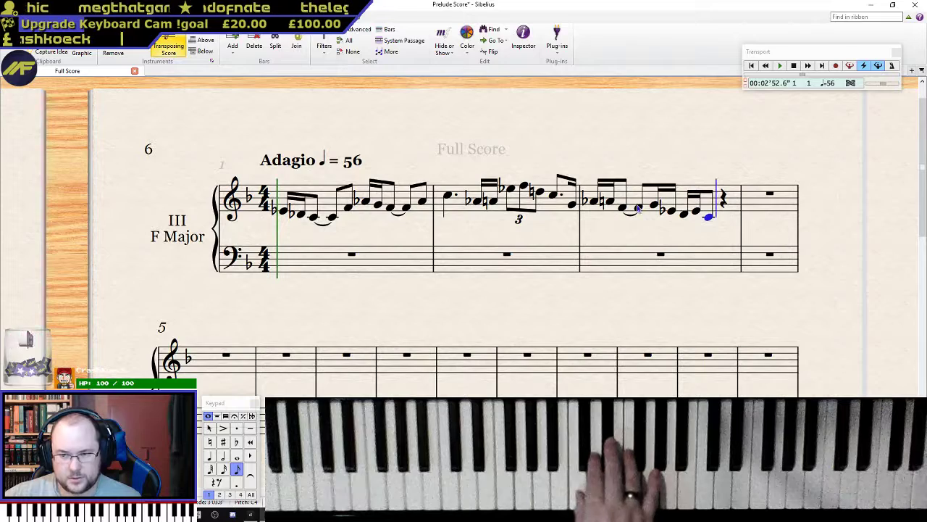
key("KP_Enter")
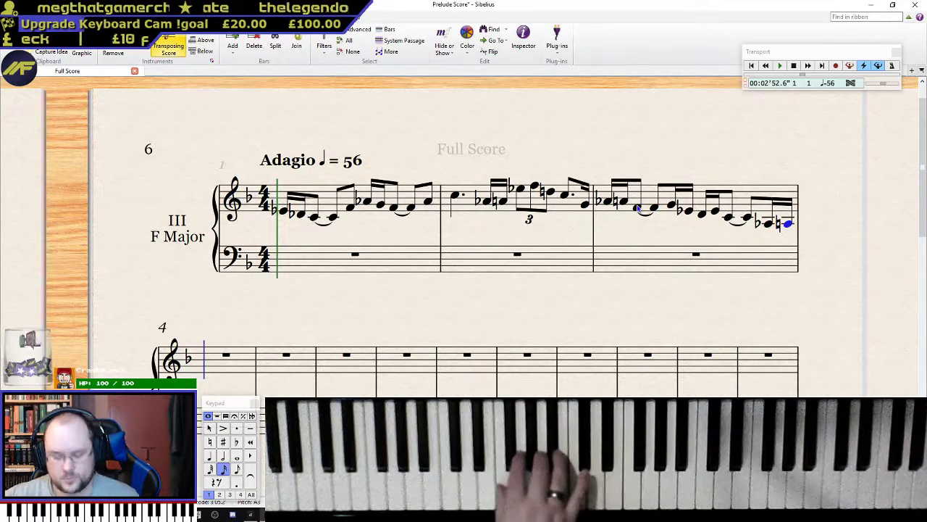
key("KP_4")
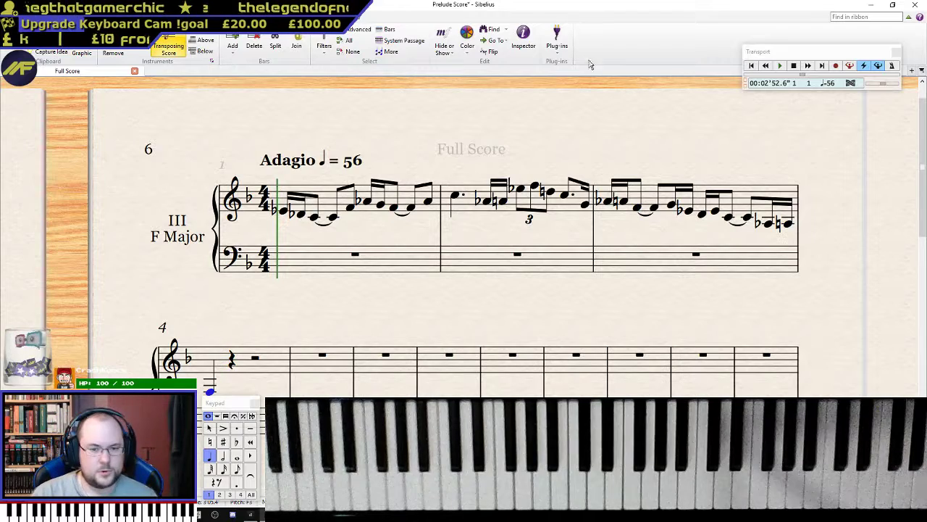
- Play back the melody repeatedly from its first note through the low quarter F in bar 4
left_click(287, 210)
key("p")
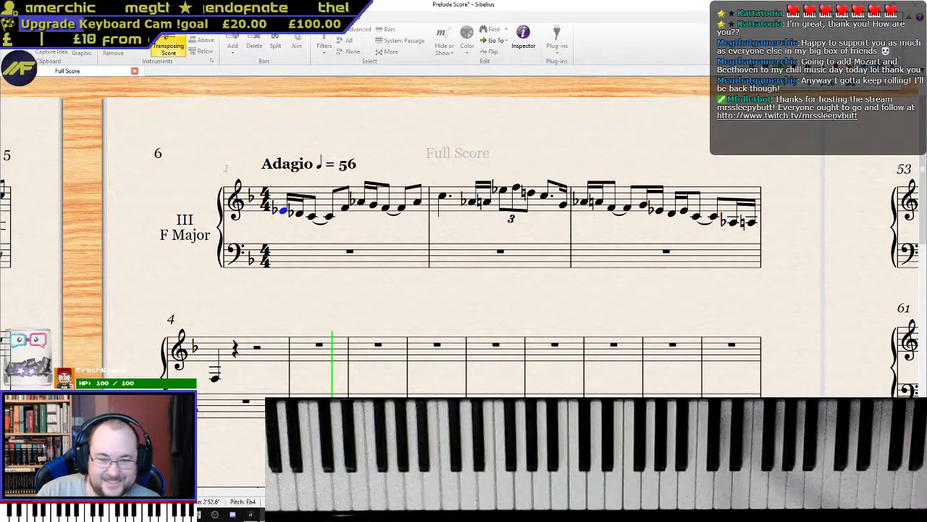
left_click(278, 210)
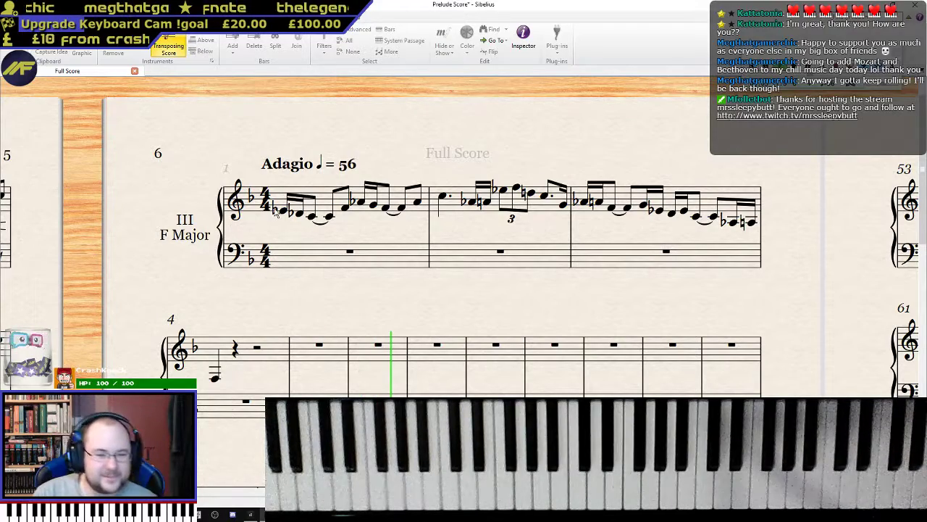
key("space")
key("y")
key("p")
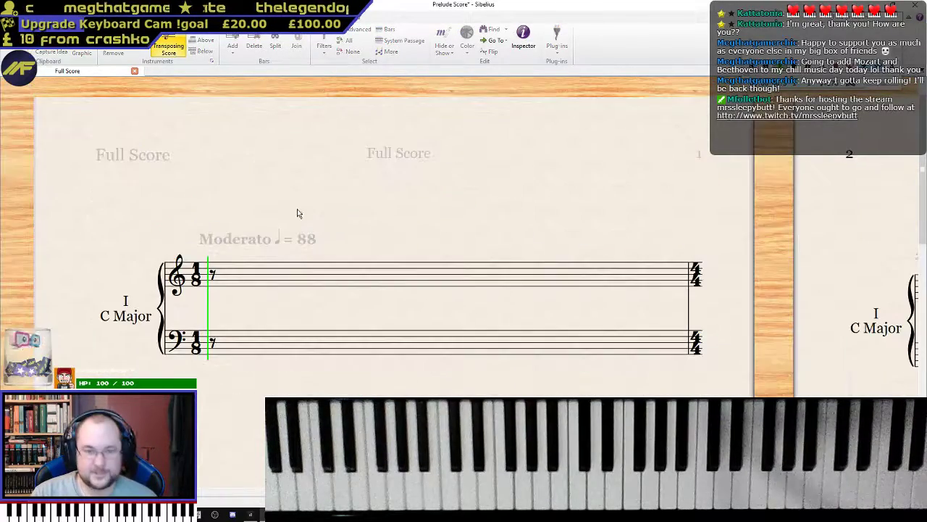
key("space")
left_click_drag(355, 490, 507, 489)
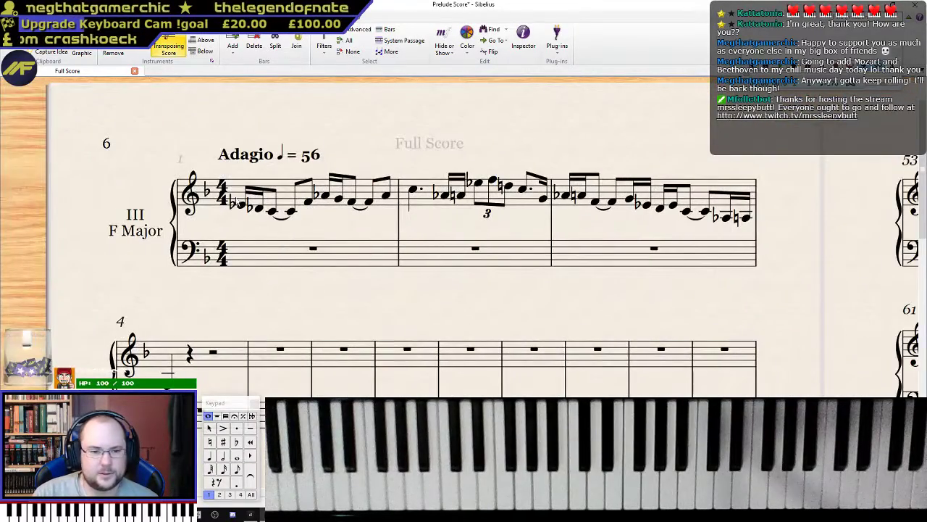
left_click(241, 205)
key("space")
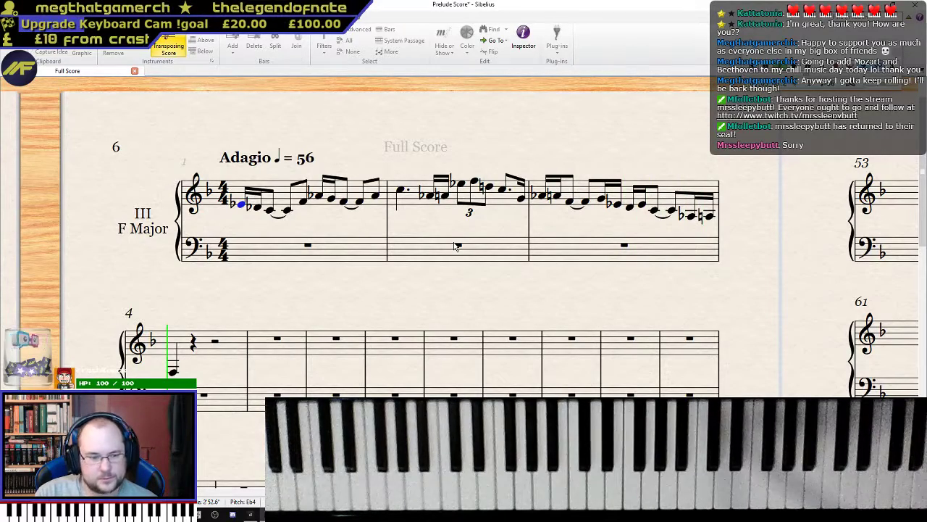
key("space")
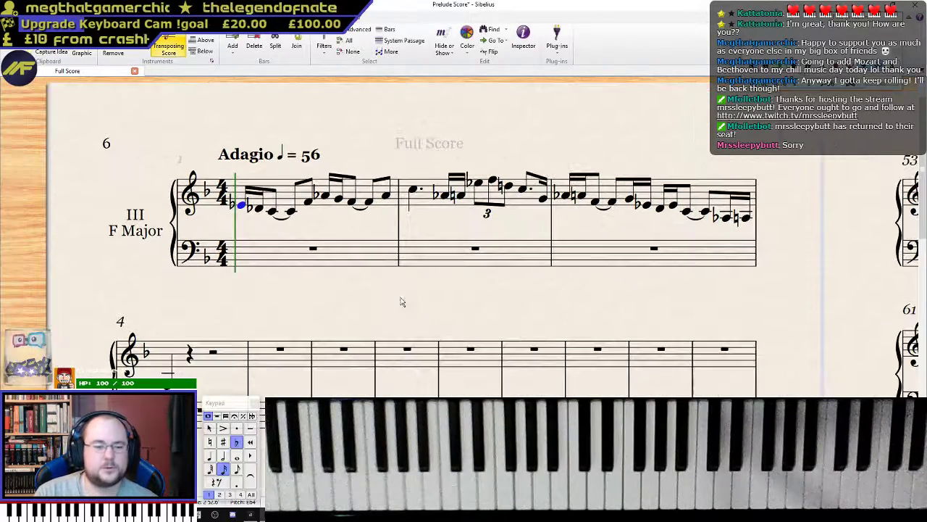
left_click(314, 250)
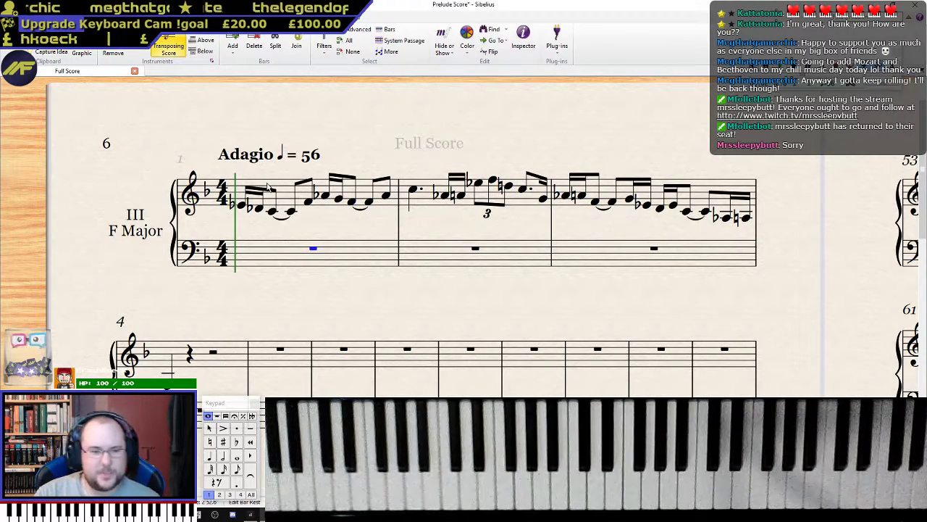
left_click(244, 206)
key("p")
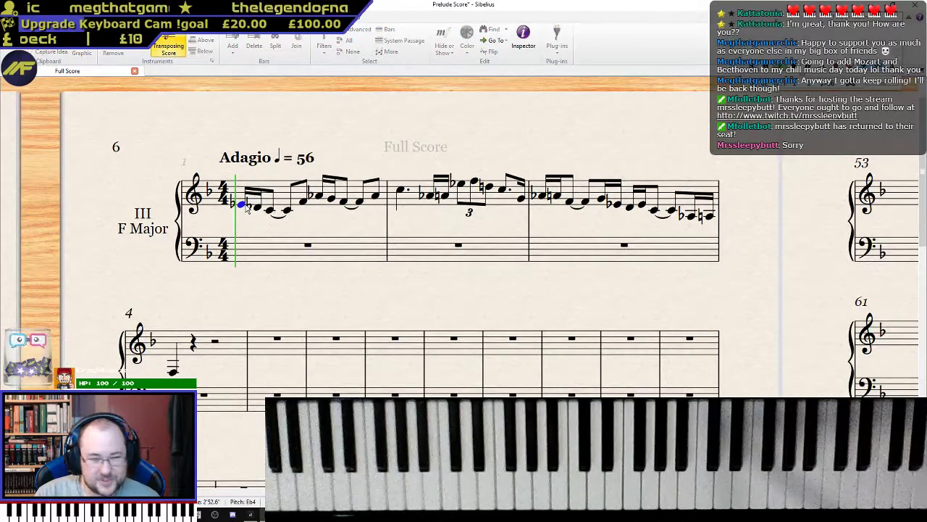
key("Escape")
key("Escape")
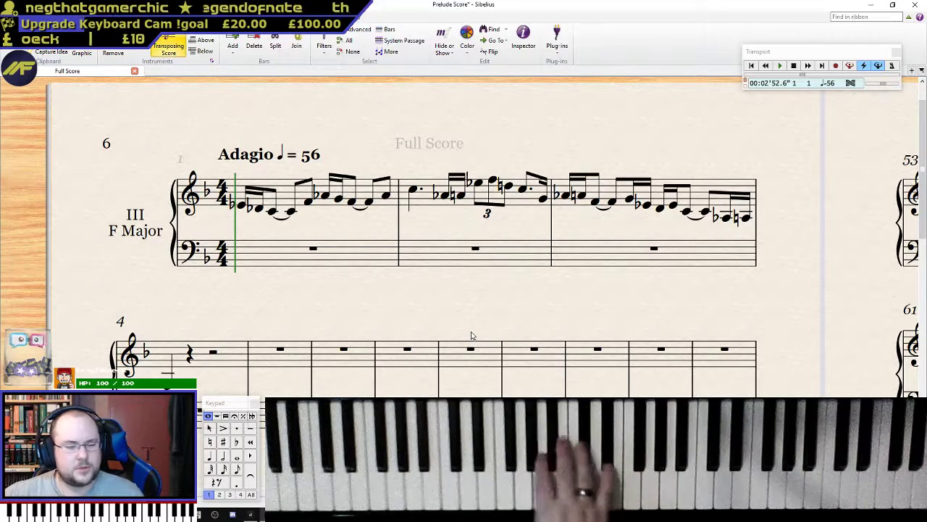
- Change the opening quarter note of treble bar 4 to middle C and follow it with eighths D and E-flat and sixteenths F and G
left_click(168, 389)
key("c")
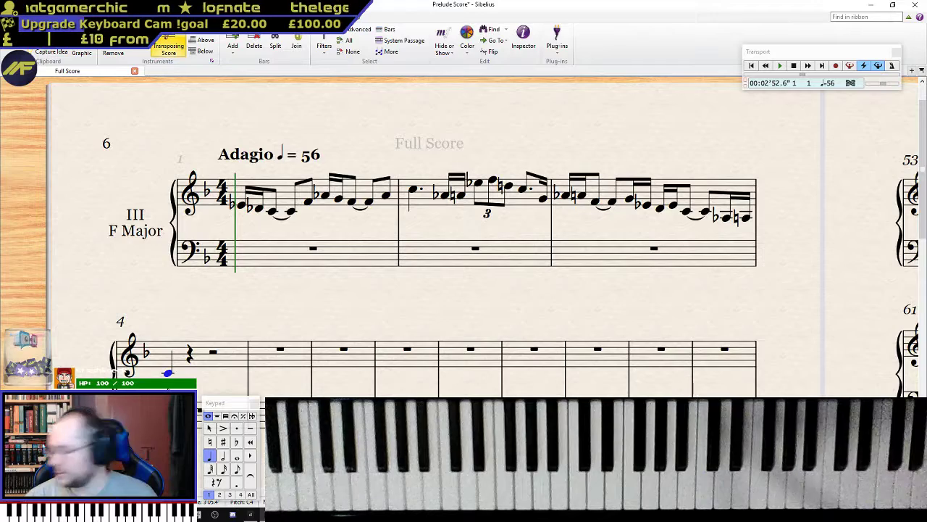
key("KP_3")
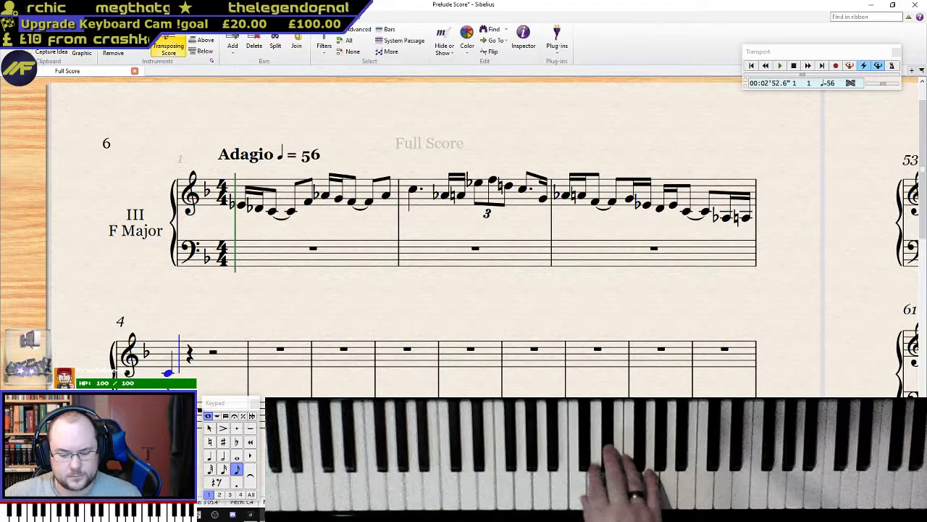
key("d")
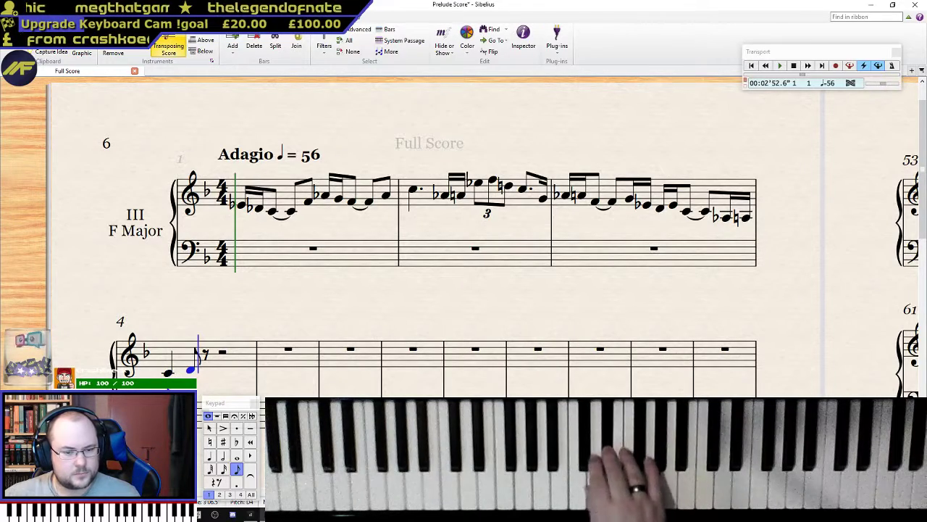
key("KP_2")
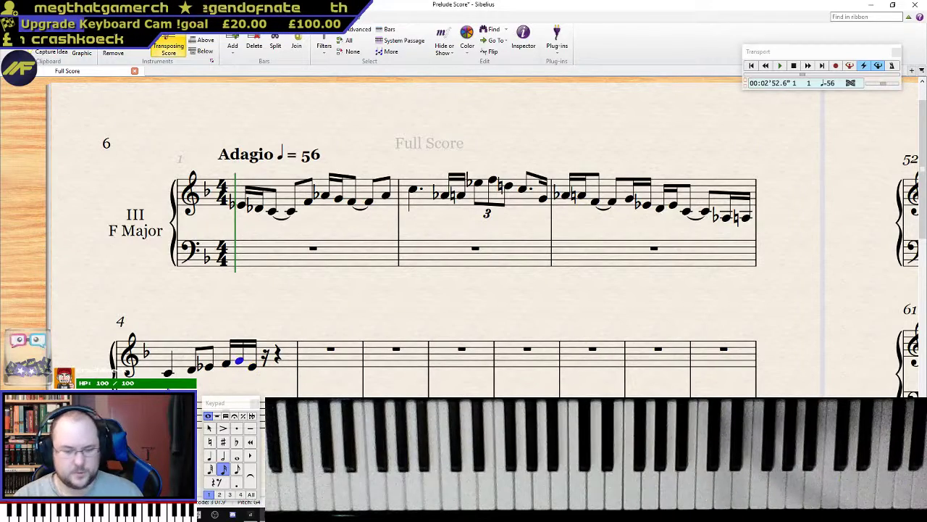
- Finish treble bar 4 with an eighth E-flat, sixteenths D and E-flat and an eighth C, and open bar 5 with a quarter F
key("KP_3")
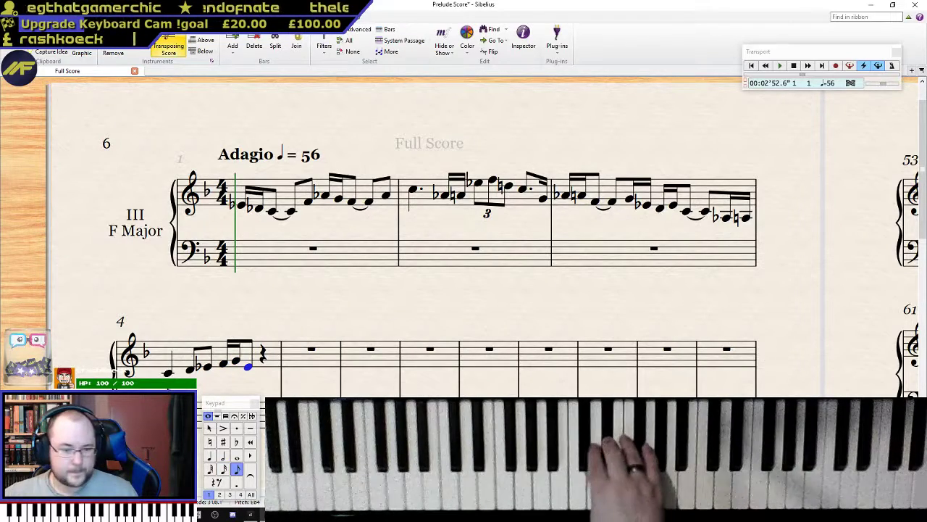
key("KP_2")
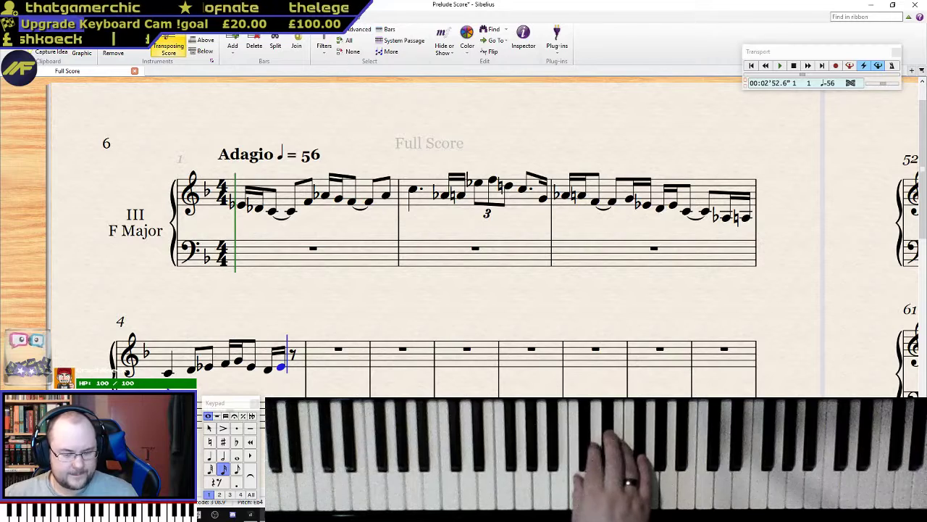
key("KP_3")
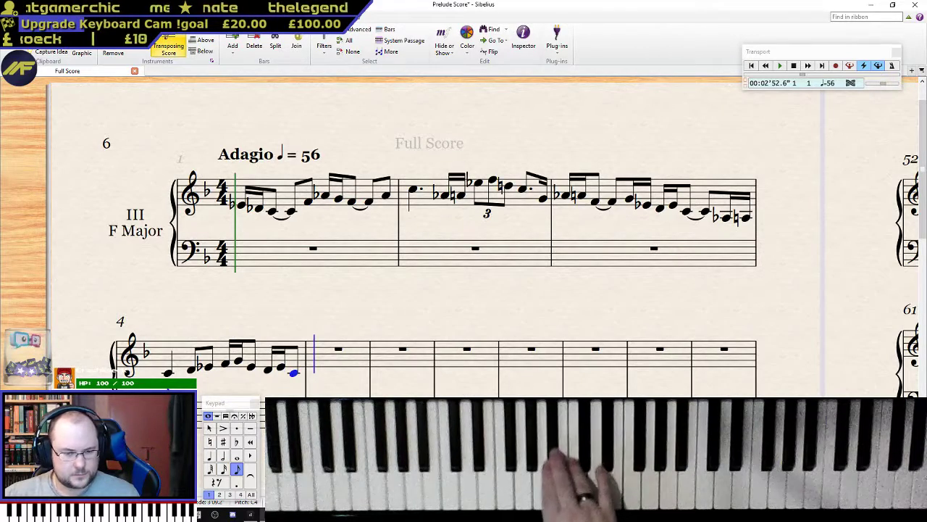
key("KP_4")
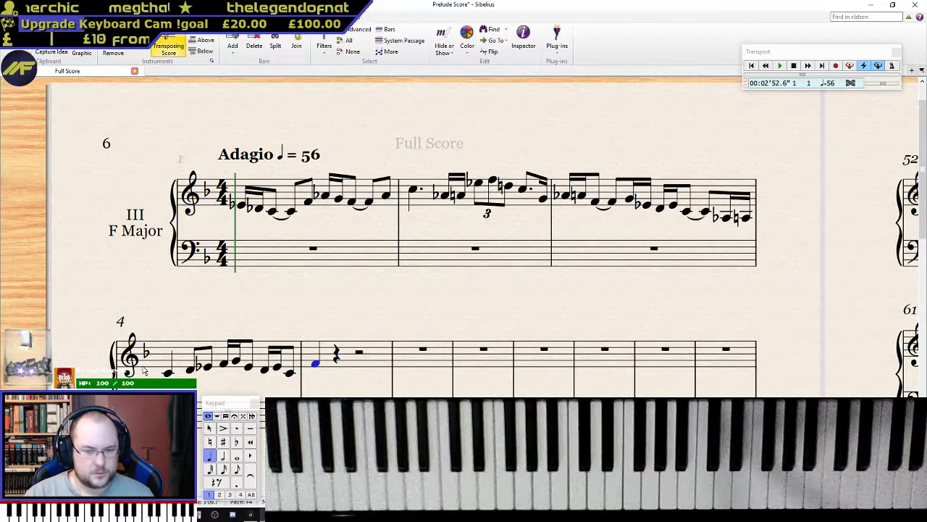
- Play back the extended melody from the first note of bar 1 into bar 4
left_click(242, 208)
left_click(242, 208)
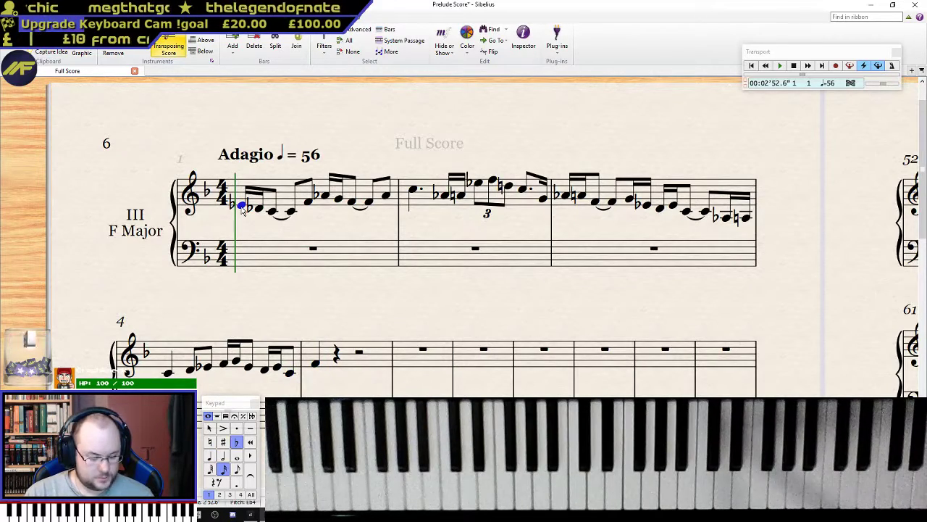
scroll(242, 208, "down", 1)
key("p")
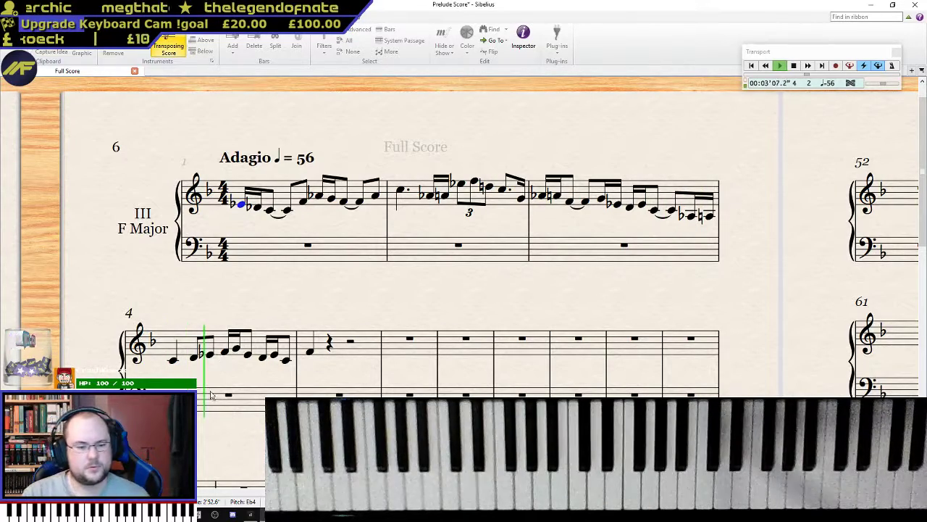
key("space")
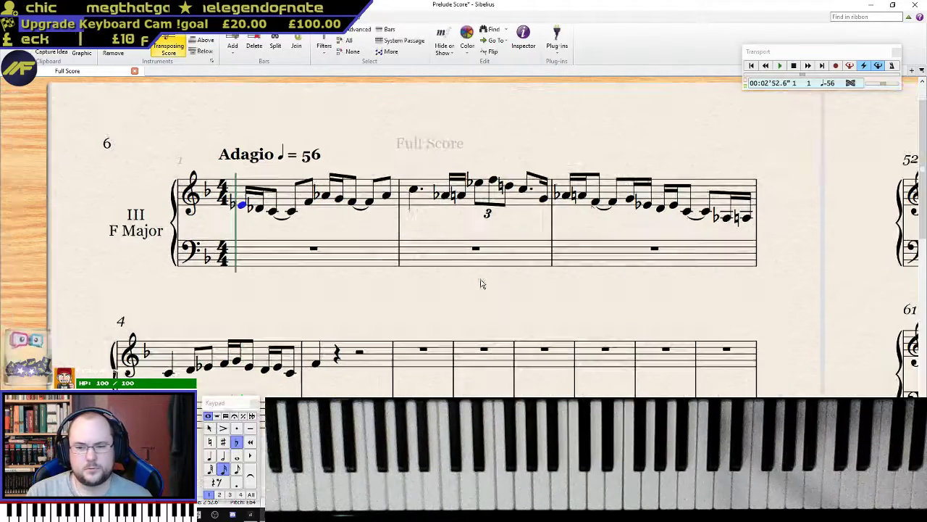
- Replace the notes after the opening C in treble bar 4 with eighths A and A-flat and sixteenths C and D
left_click(169, 374)
key("n")
key("KP_2")
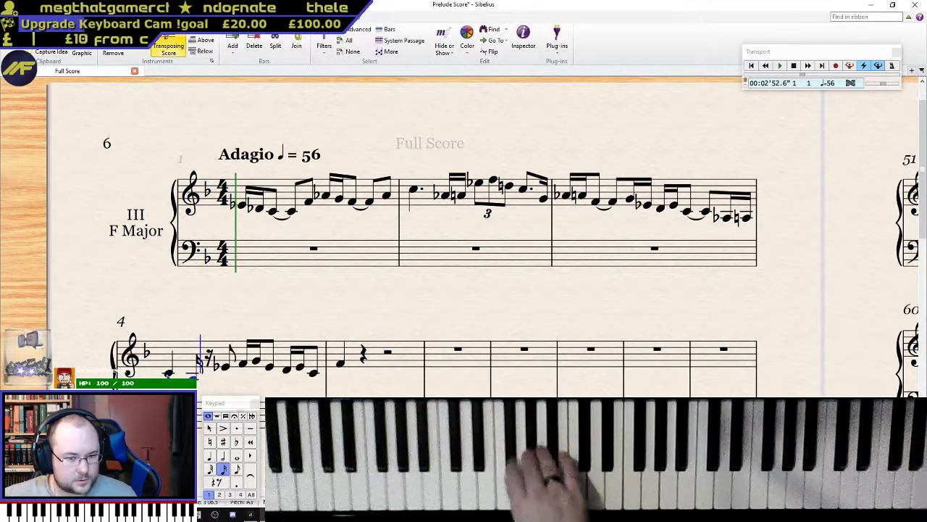
key("ctrl+z")
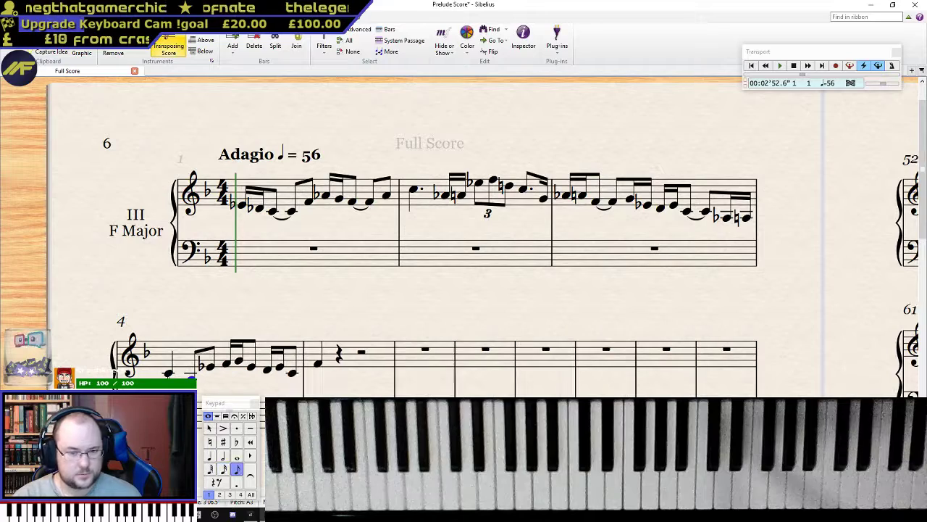
key("n")
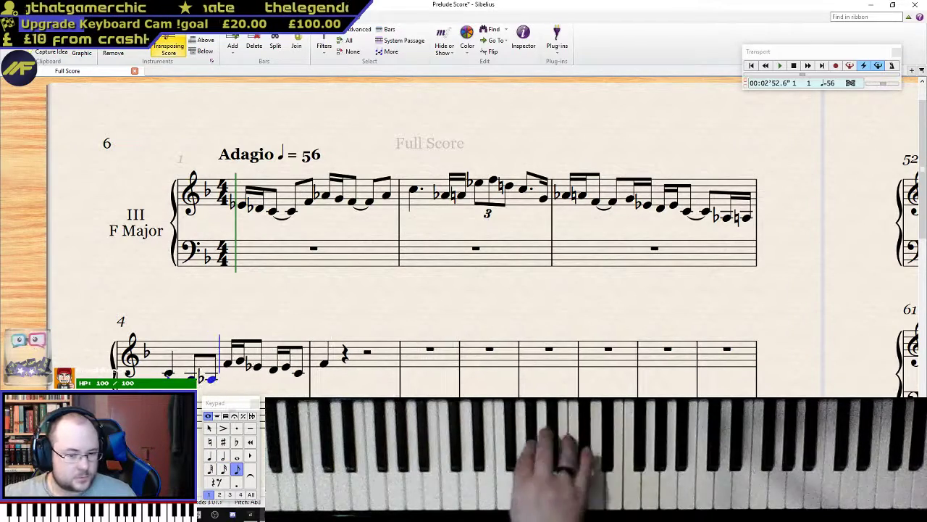
key("KP_2")
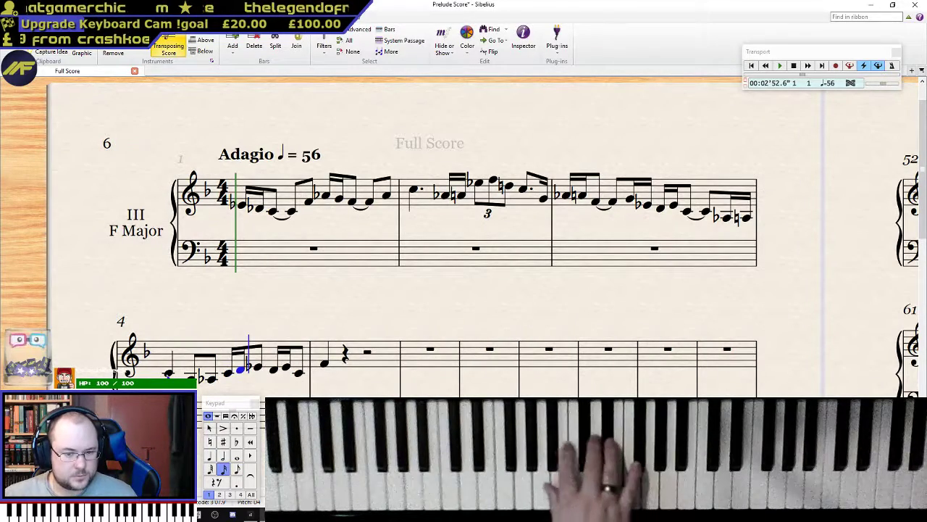
- Finish treble bar 4 with eighths B-flat and G and sixteenths A natural and A-flat, and open bar 5 with a low quarter F
key("KP_3")
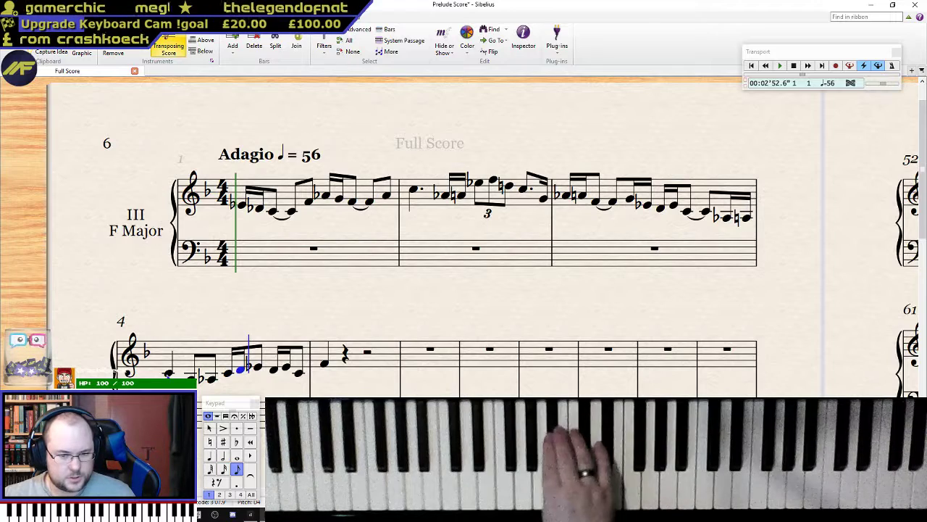
key("KP_2")
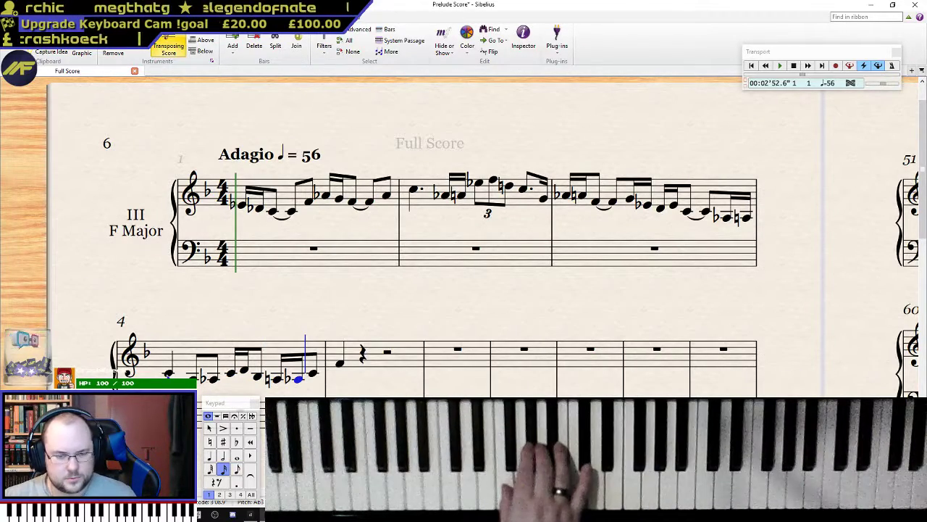
key("Left")
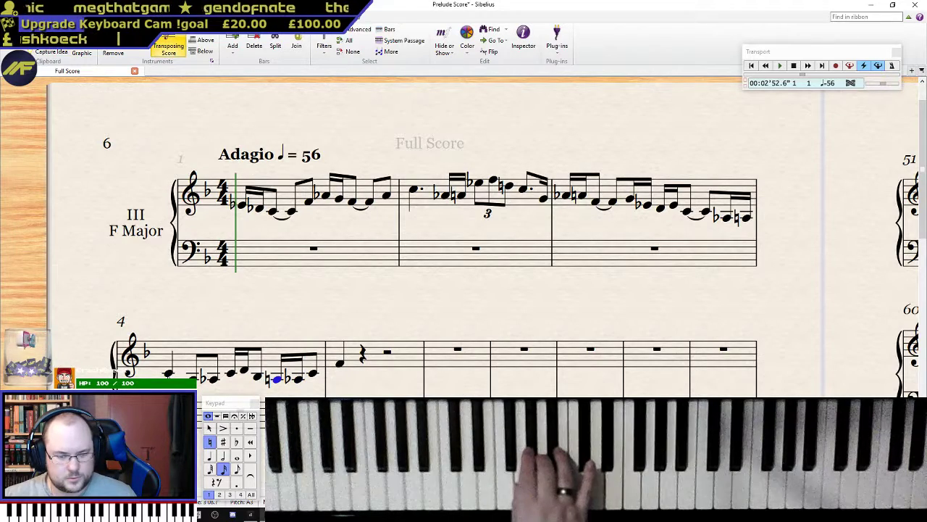
key("KP_3")
key("KP_2")
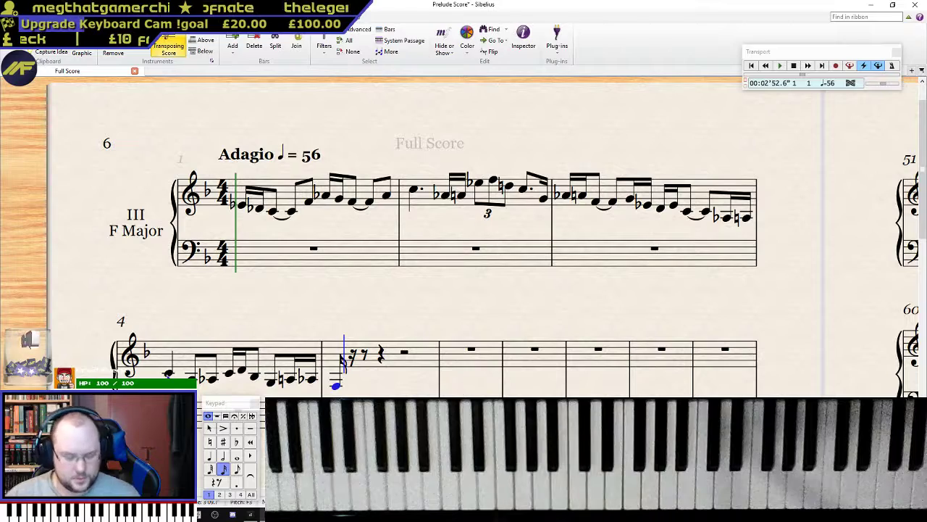
key("KP_4")
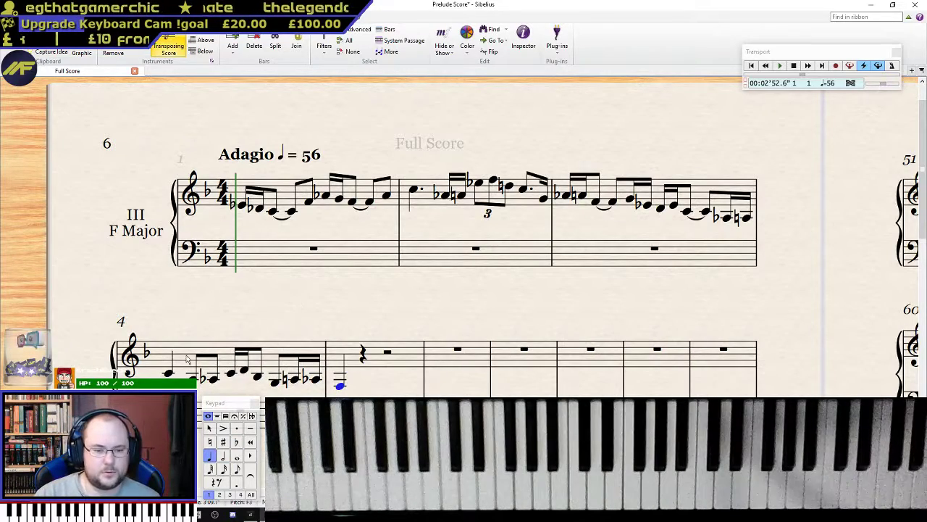
- Play back the rewritten passage from the first note of bar 4
left_click(169, 373)
scroll(169, 374, "down", 1)
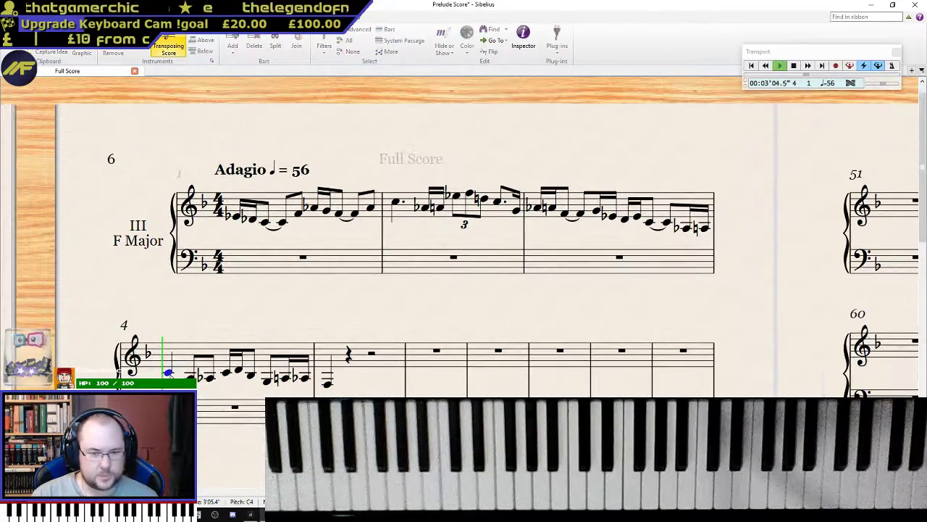
key("p")
key("Escape")
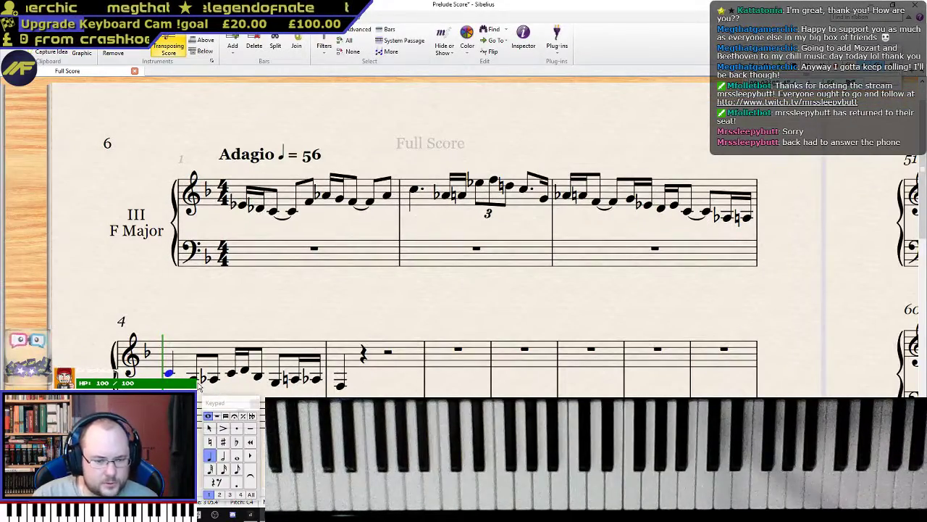
- Change the first sixteenth of beat 3 in treble bar 4 to B-flat and that beat's closing eighth to A natural
key("Right")
key("Right")
key("Right")
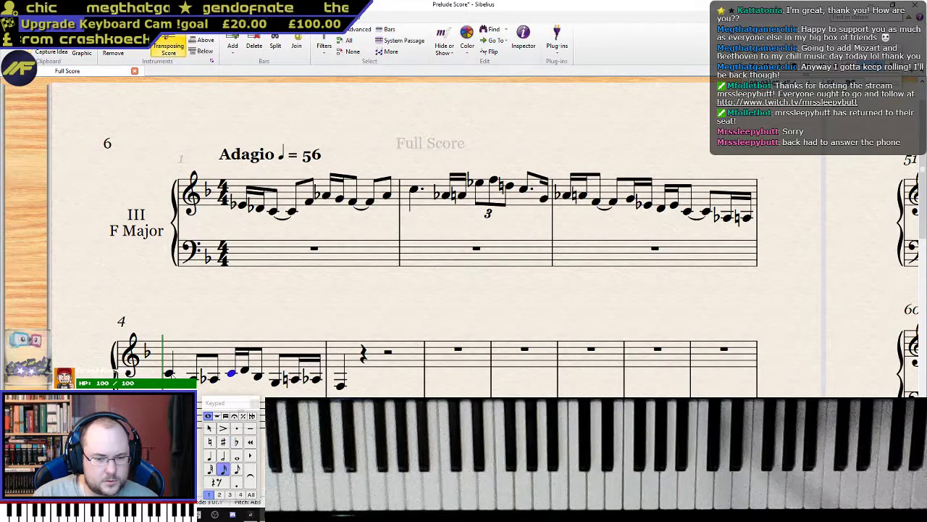
key("Right")
key("Right")
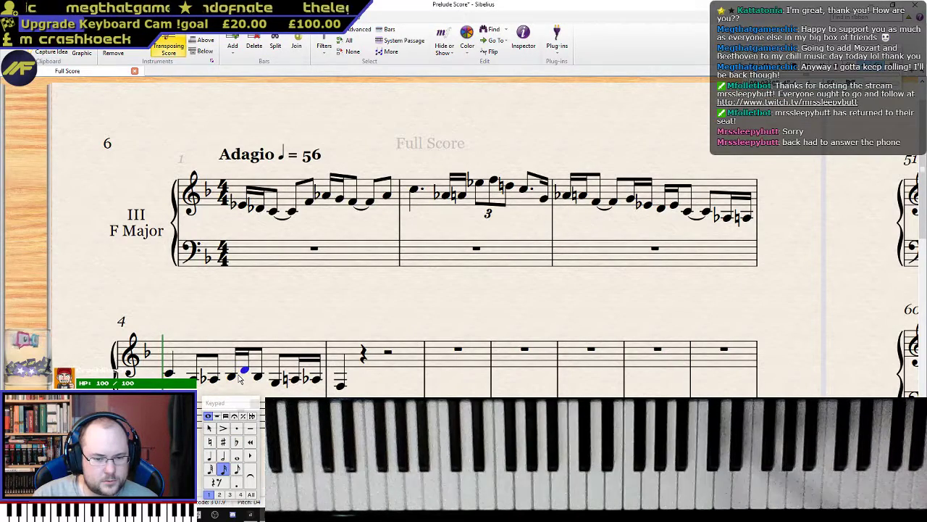
key("7")
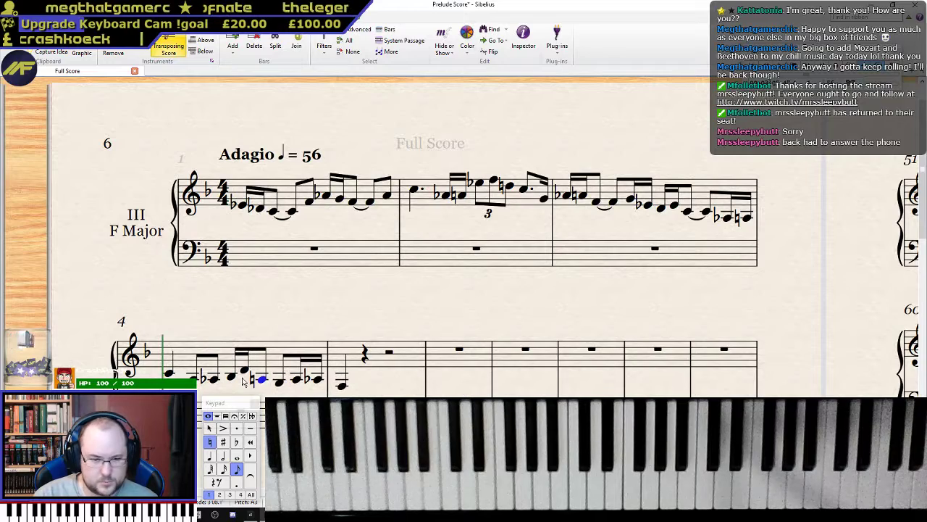
key("Right")
key("Right")
key("Right")
key("Right")
key("Right")
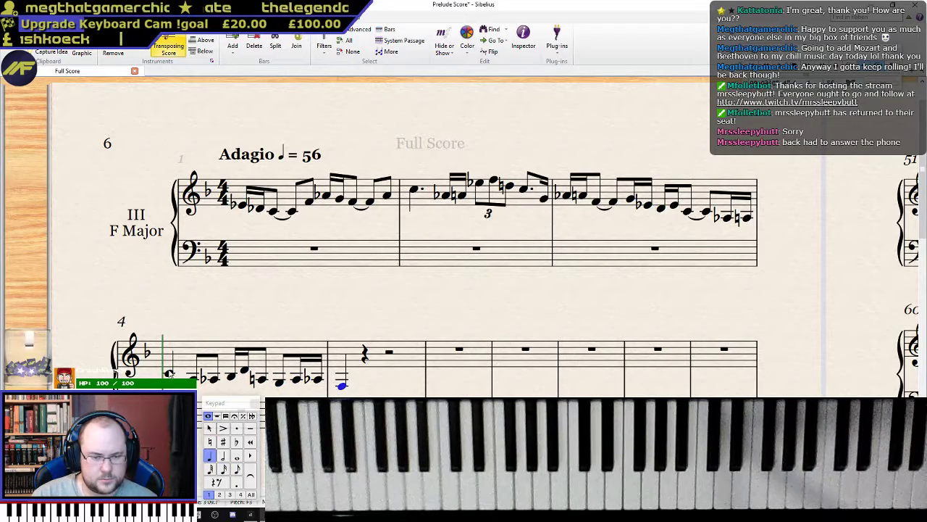
- Play back the melody from bar 4's opening C to check the revised third beat
left_click(170, 373)
scroll(171, 373, "down", 1, "ctrl")
key("p")
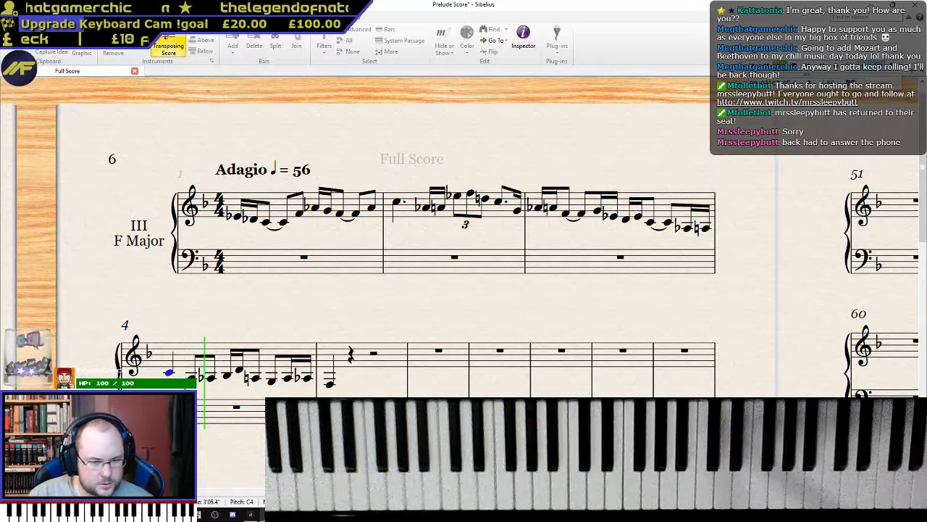
key("space")
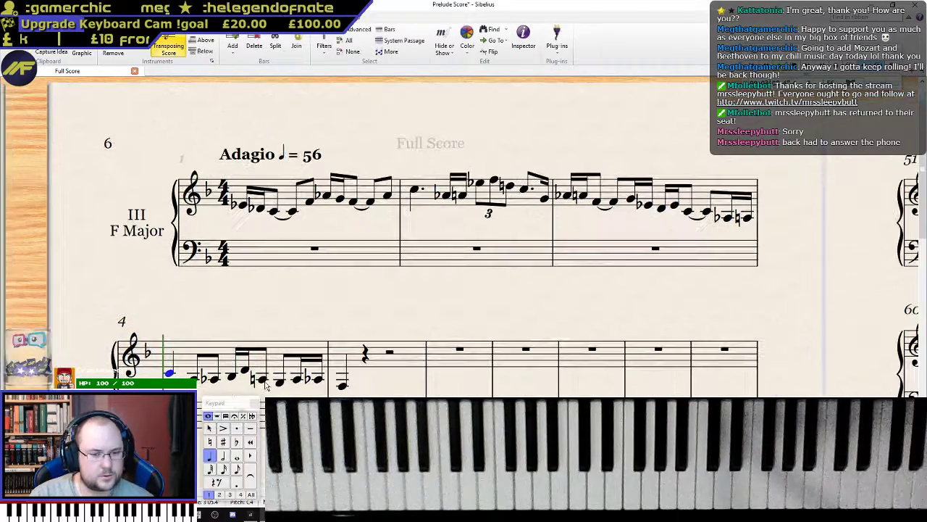
- Lower the second sixteenth of beat 3 in treble bar 4 to C and change the beat 2 eighths to A-flat and A natural
left_click(263, 379)
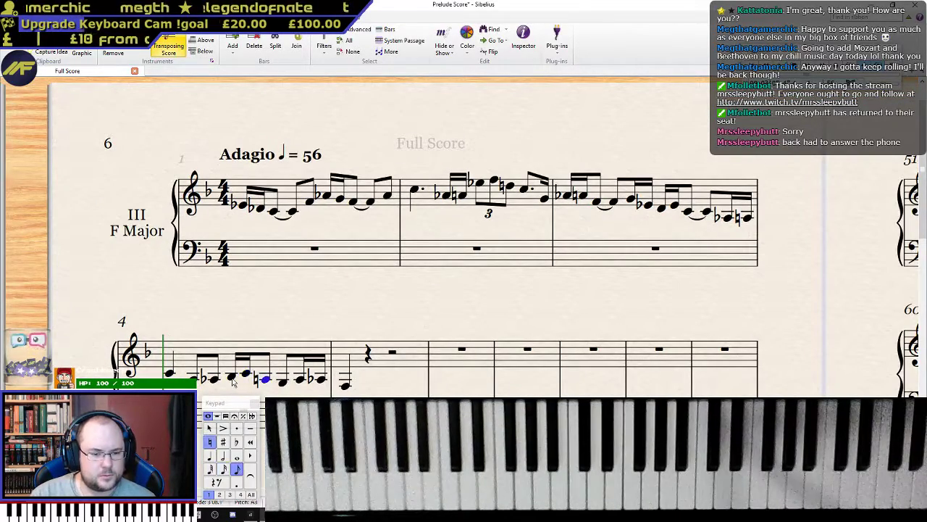
left_click(215, 380)
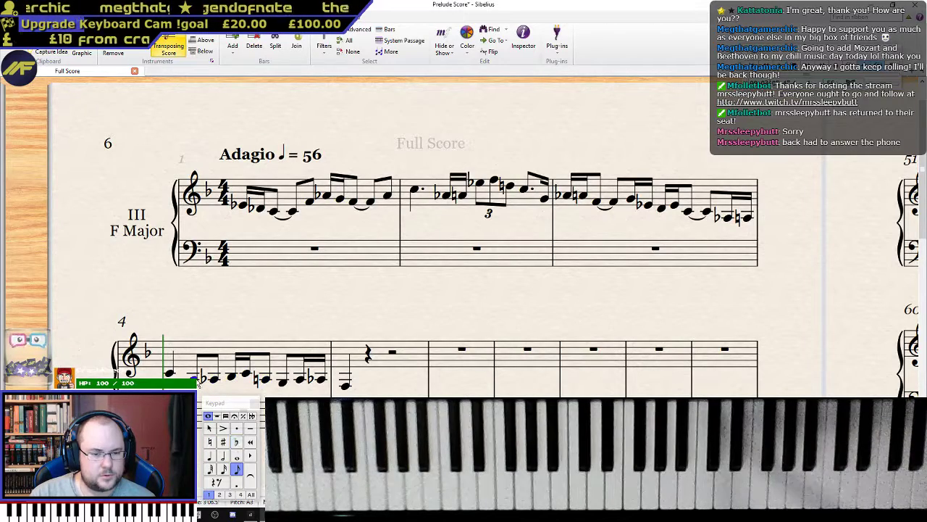
key("KP_9")
key("Right")
key("KP_7")
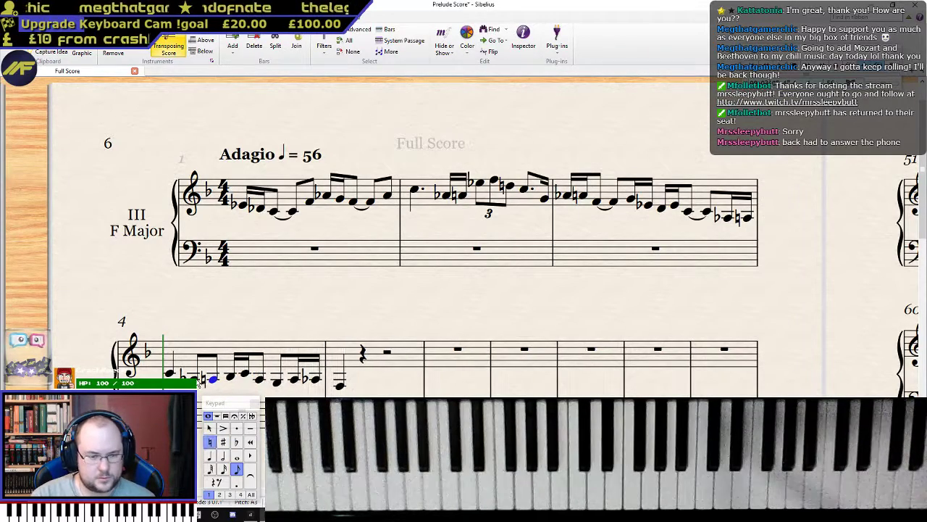
- Change the closing eighth of beat 3 in treble bar 4 to A-flat and play the bar back from its opening note
key("Right")
key("Right")
key("Right")
key("KP_9")
key("Right")
key("Right")
key("Right")
key("Right")
key("Right")
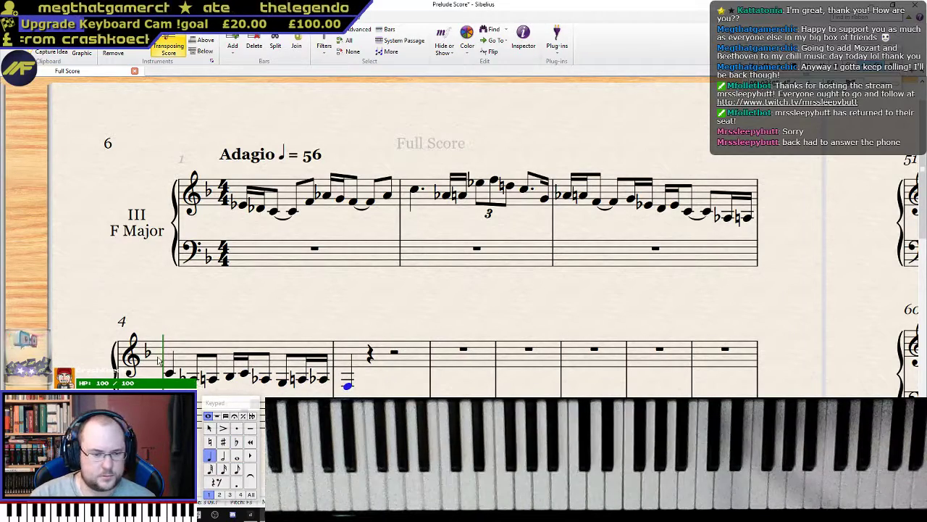
left_click(169, 374)
key("p")
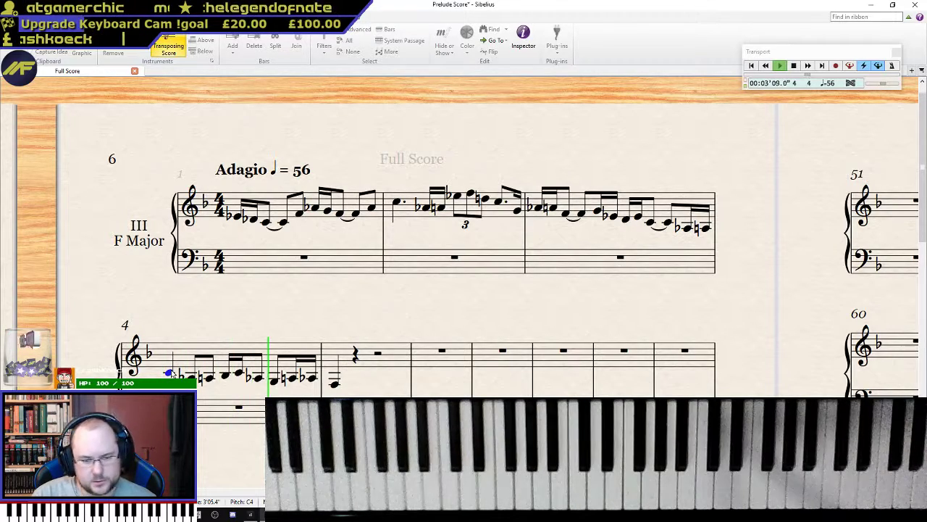
- Raise the first sixteenth in the last beat of treble bar 4 to B-flat
left_click(302, 380)
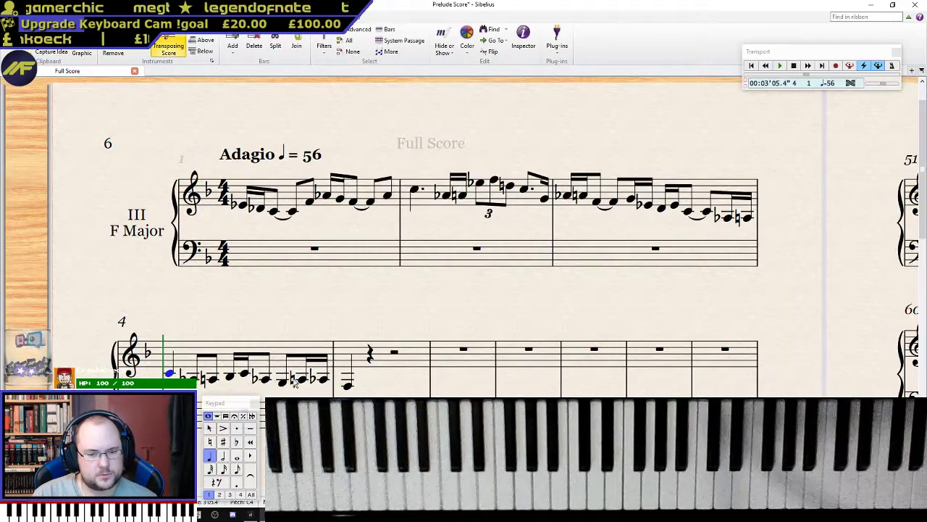
key("Up")
key("Right")
key("Right")
key("Left")
key("Right")
key("Left")
key("Right")
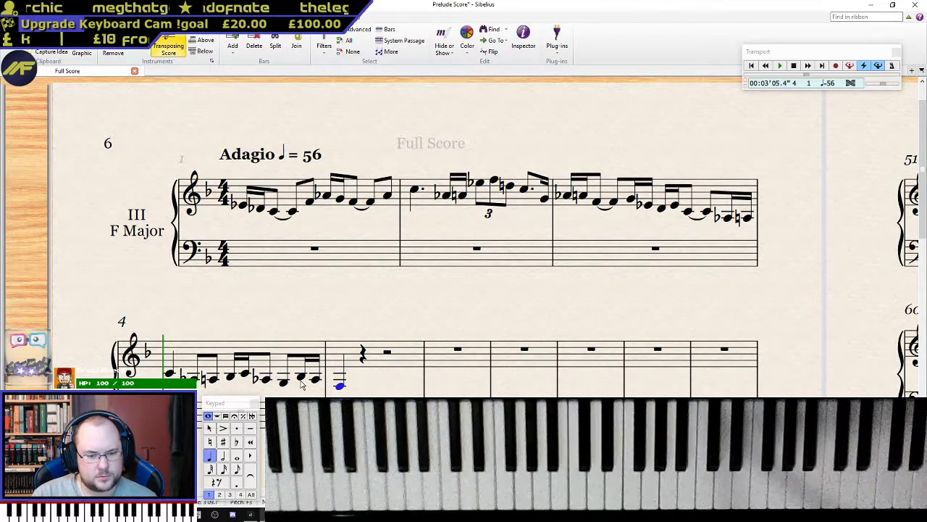
- Play back the whole melody from the first note of bar 1 into bar 4
left_click(243, 203)
key("p")
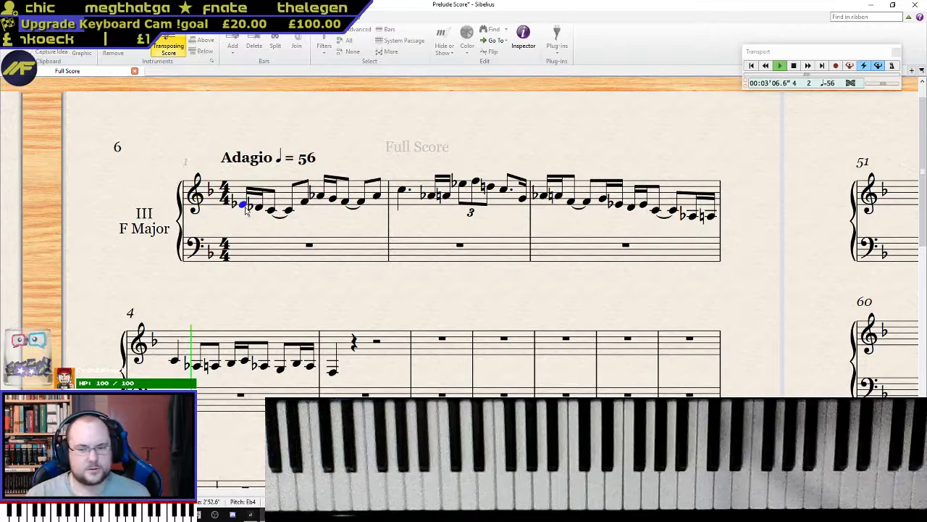
key("space")
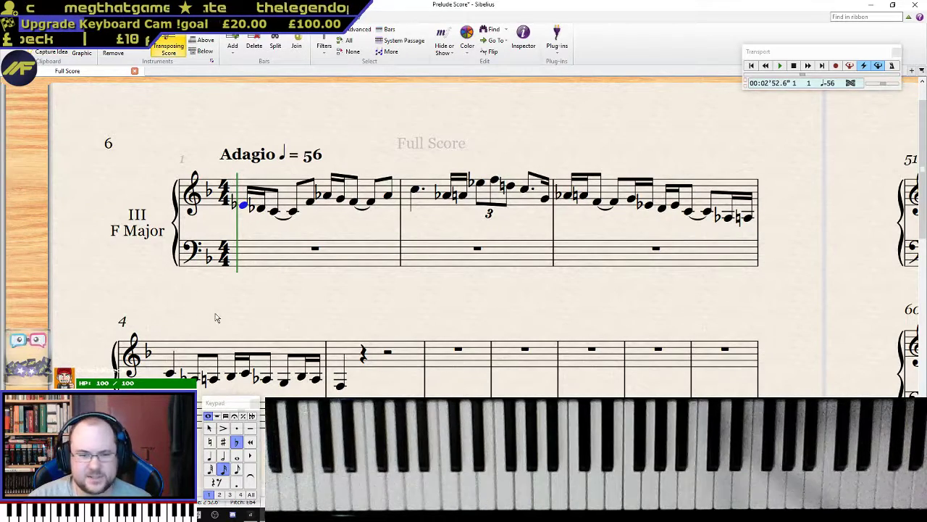
- Change treble bar 4's opening quarter note to B-flat and its third beat to sixteenths A-flat and A natural and an eighth F
left_click(171, 374)
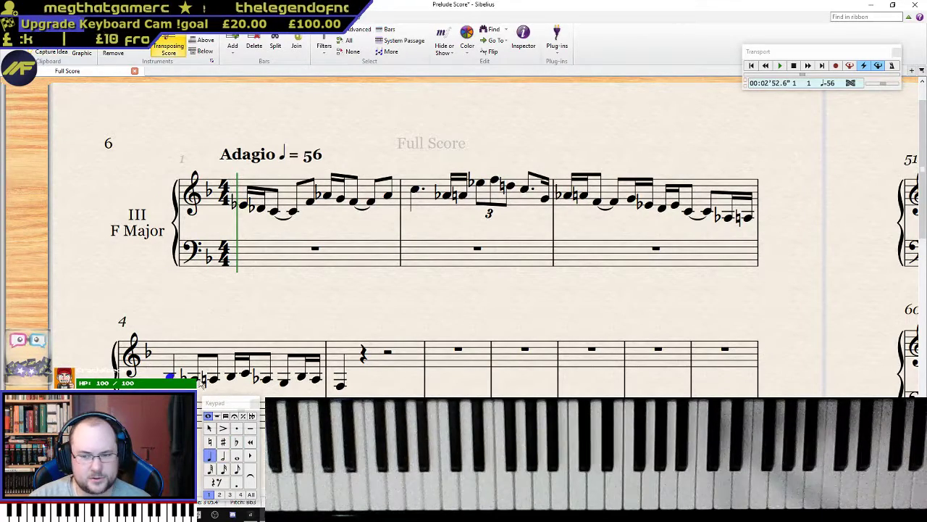
key("Escape")
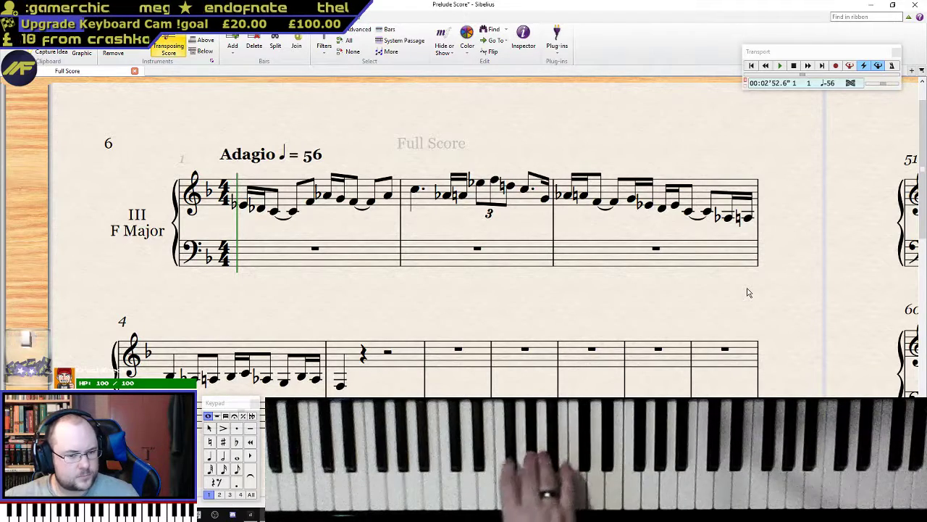
left_click(232, 381)
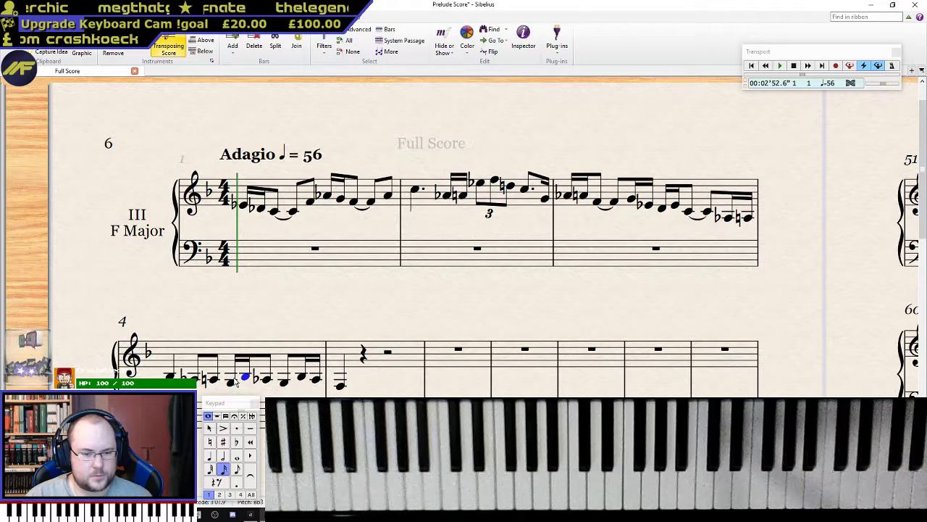
key("Up")
key("Right")
key("Down")
key("KP_7")
key("Right")
key("Down")
key("Down")
key("Right")
key("Right")
key("Right")
key("Right")
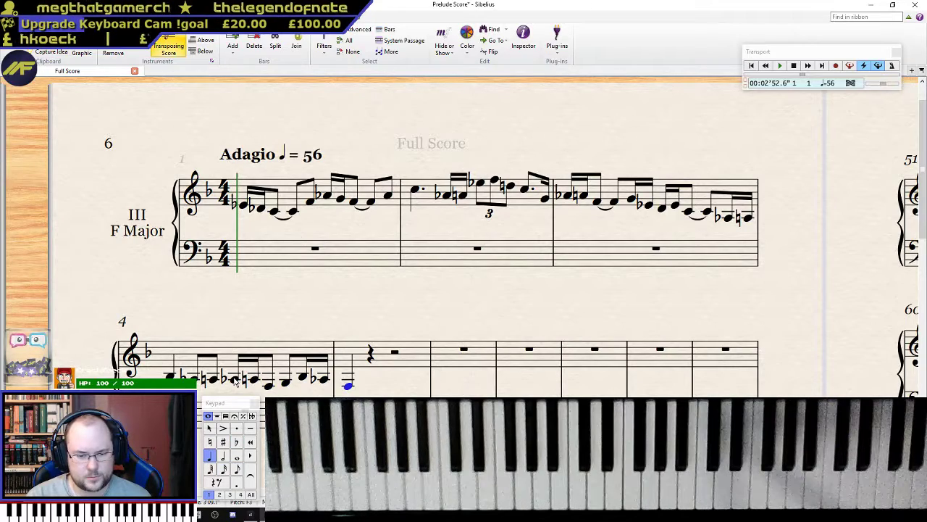
- Play back the melody from bar 4's opening B-flat through the low F in bar 5
key("ctrl+Left")
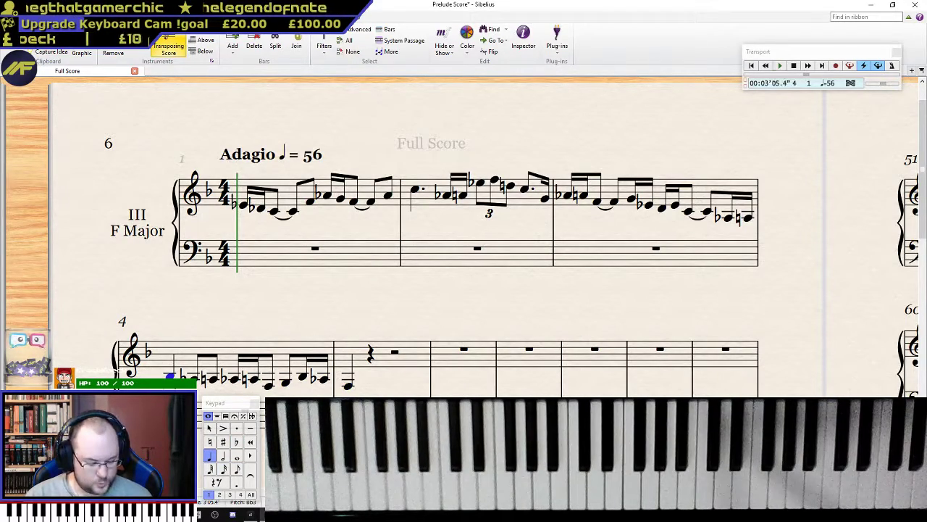
key("p")
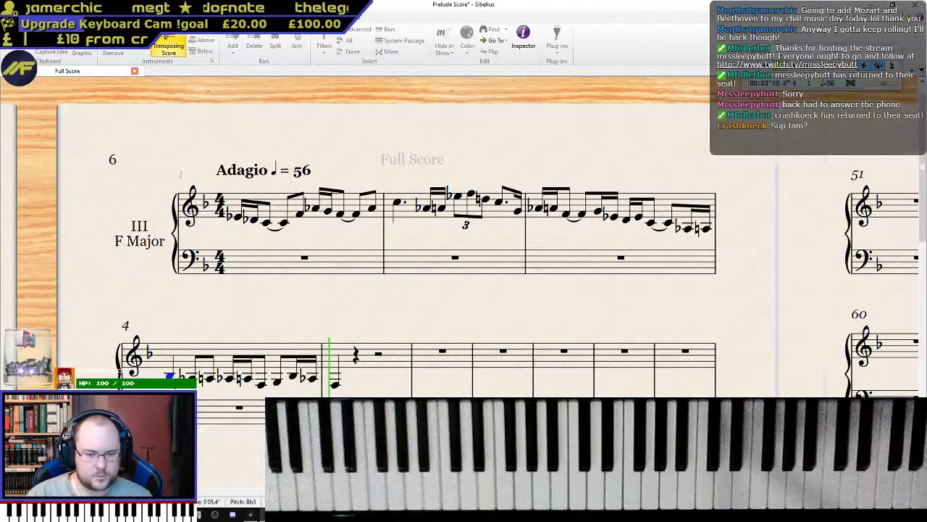
key("space")
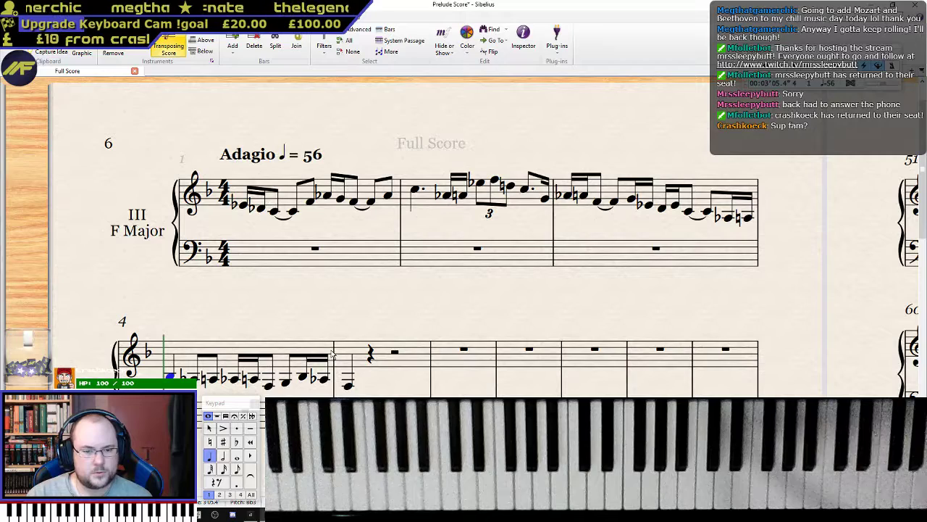
- Raise the first sixteenth in the last beat of treble bar 4 to C and step through the beat's notes
left_click(305, 375)
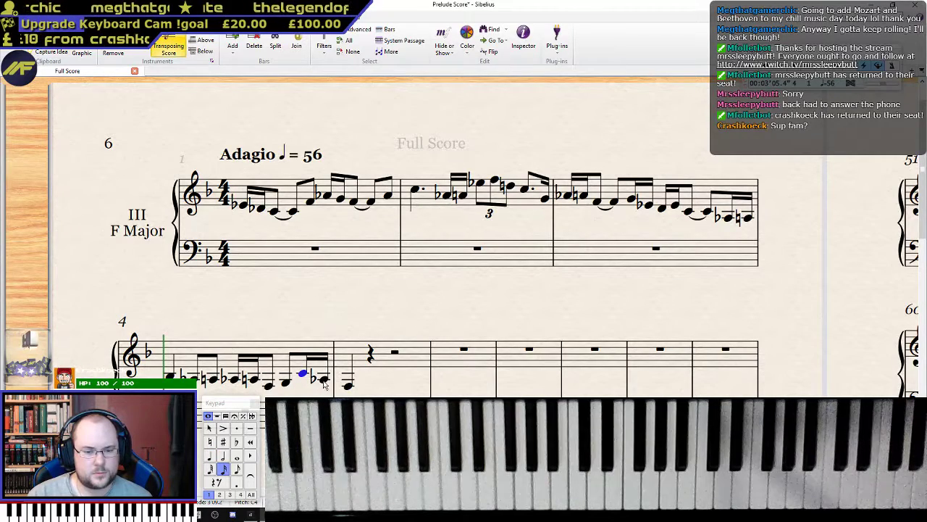
left_click(286, 384)
key("Right")
key("Right")
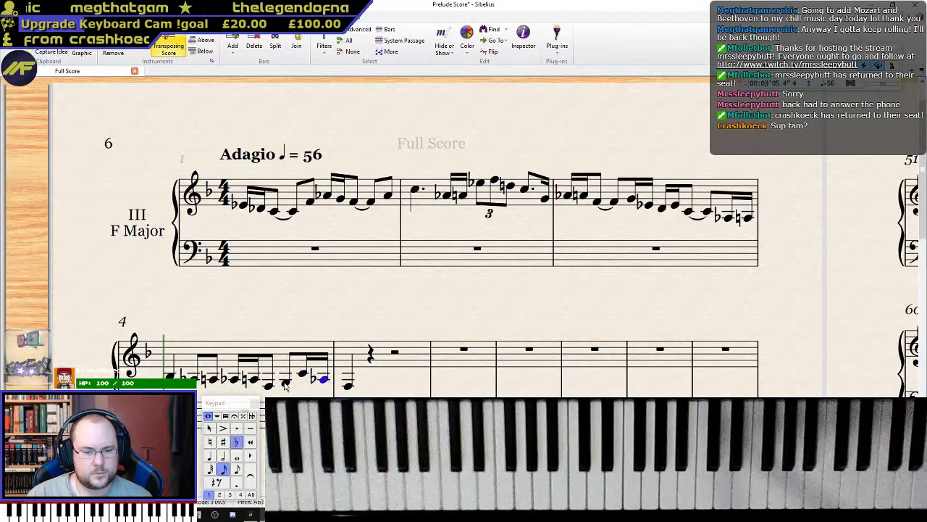
- Change the final sixteenth note of treble bar 4 to E-flat above the preceding C
key("KP_9")
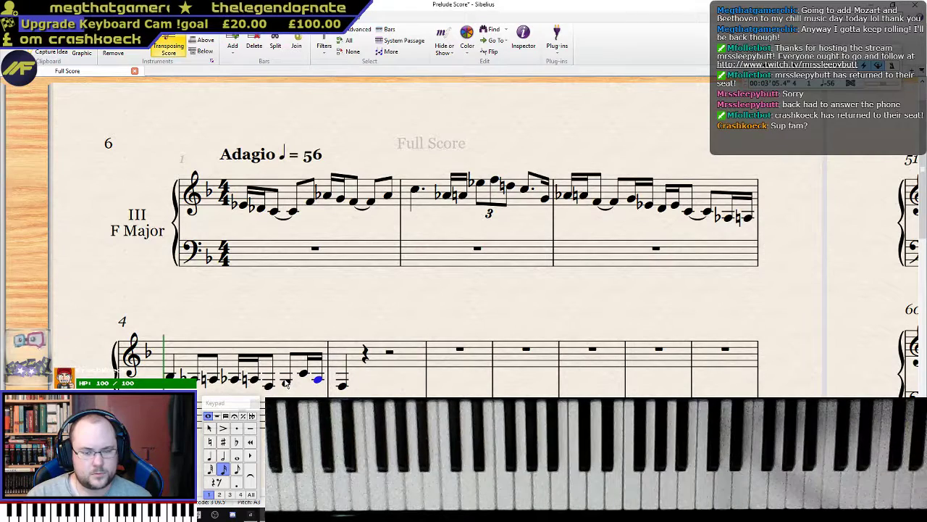
key("KP_9")
key("Right")
key("Left")
key("Left")
key("r")
key("Up")
key("Up")
key("KP_9")
key("Up")
key("Up")
key("Down")
key("Down")
key("KP_9")
- Raise the opening quarter note of treble bar 5 to the F above middle C
key("Right")
key("Up")
key("Up")
key("Up")
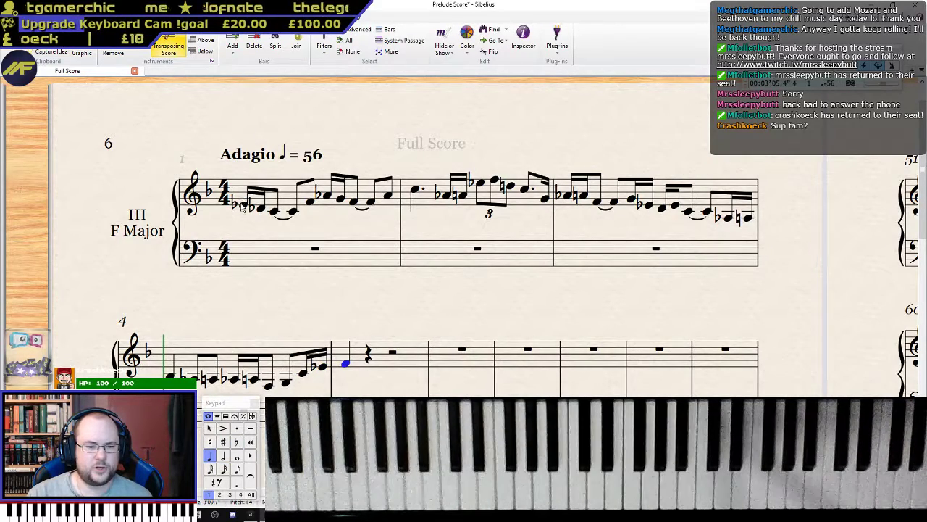
- Play back the melody from the first note of bar 1 through the end of bar 4
left_click(242, 205)
key("p")
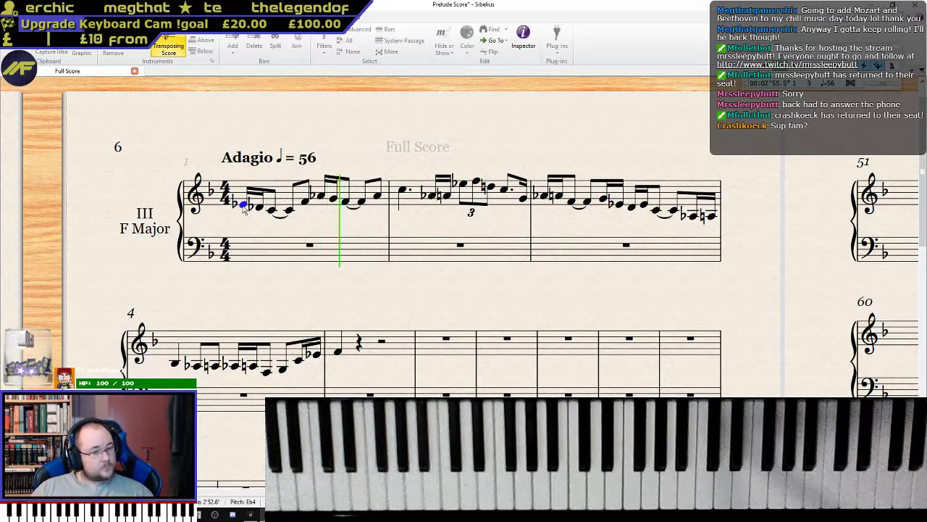
key("Escape")
key("p")
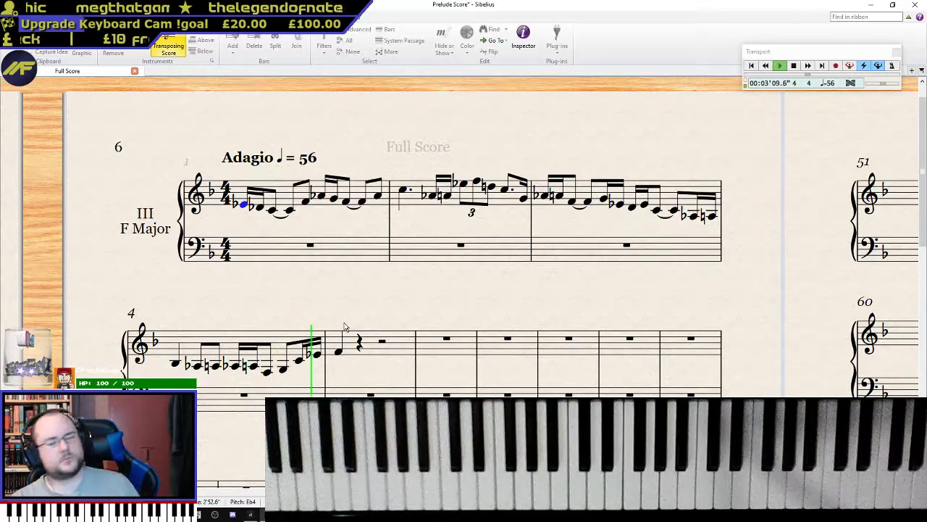
key("space")
- Split the whole-bar rest in bass bar 1 into half rests using the half-note value
left_click_drag(370, 292, 384, 268)
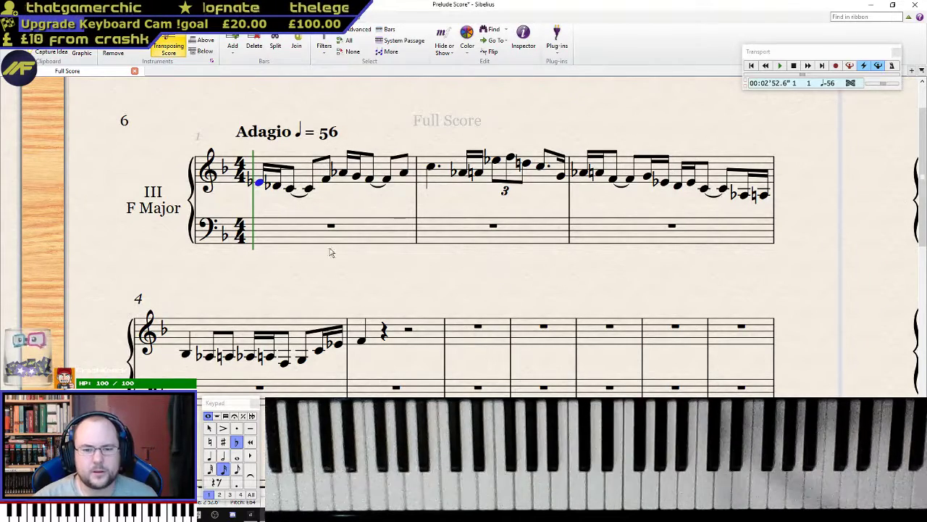
key("ctrl+minus")
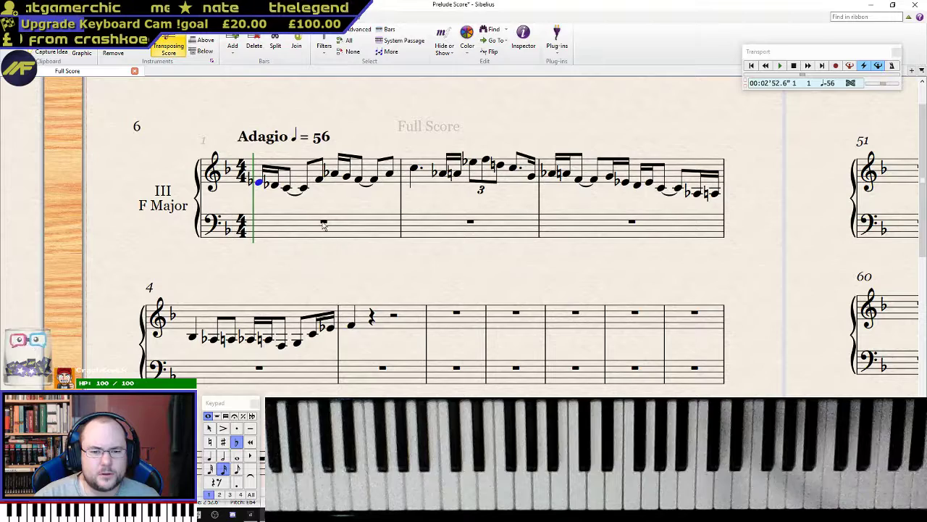
left_click(324, 224)
key("4")
key("5")
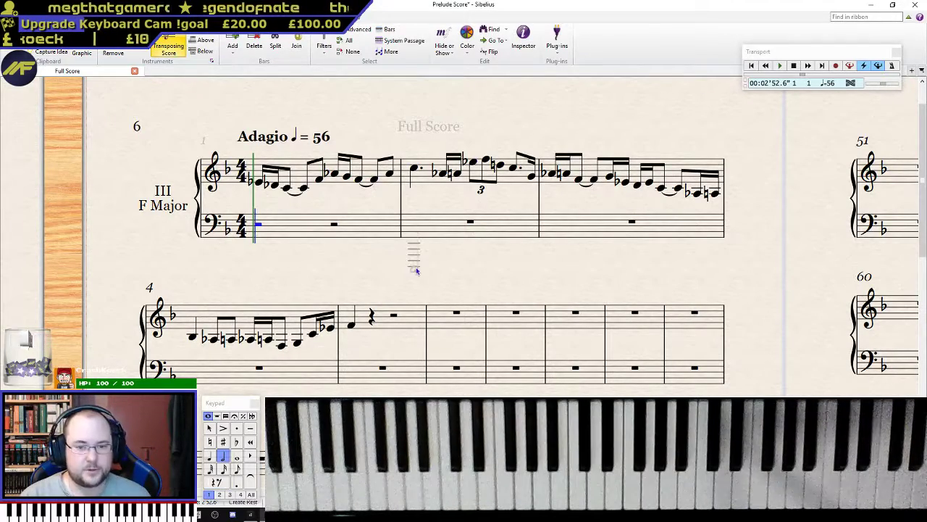
key("Escape")
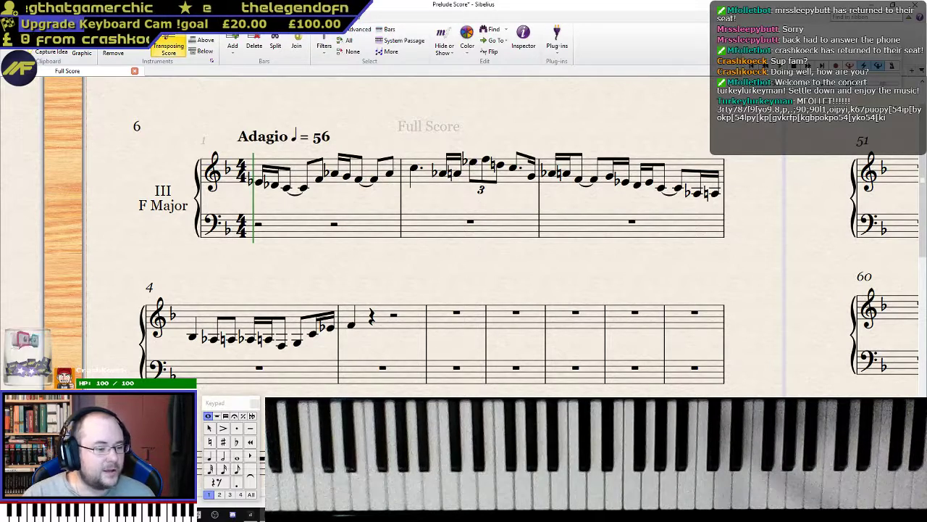
- Raise the first eighth note of beat 2 in treble bar 4 to C
left_click(192, 339)
left_click(210, 341)
key("Up")
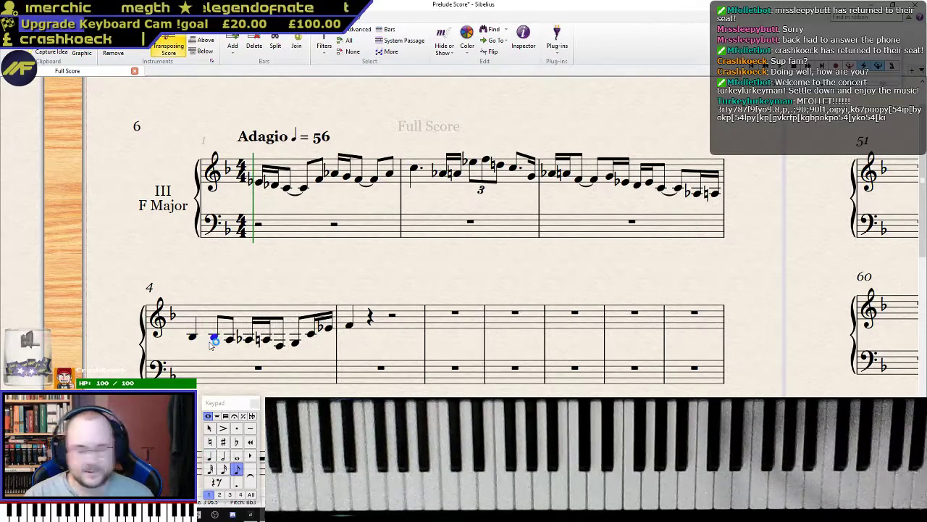
left_click(256, 268)
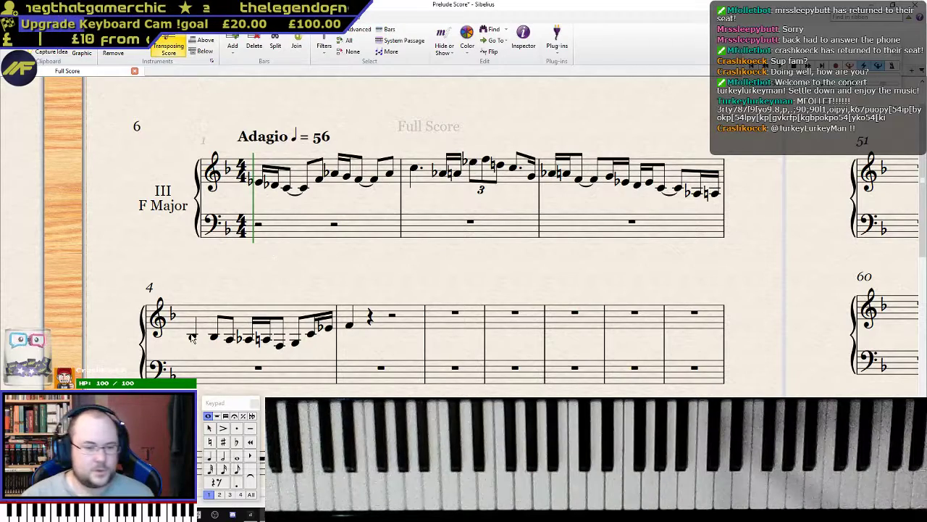
left_click(213, 338)
key("Up")
- Step through treble bar 4's notes from the opening B-flat to the A-flat on beat 3
key("Right")
key("Right")
key("Left")
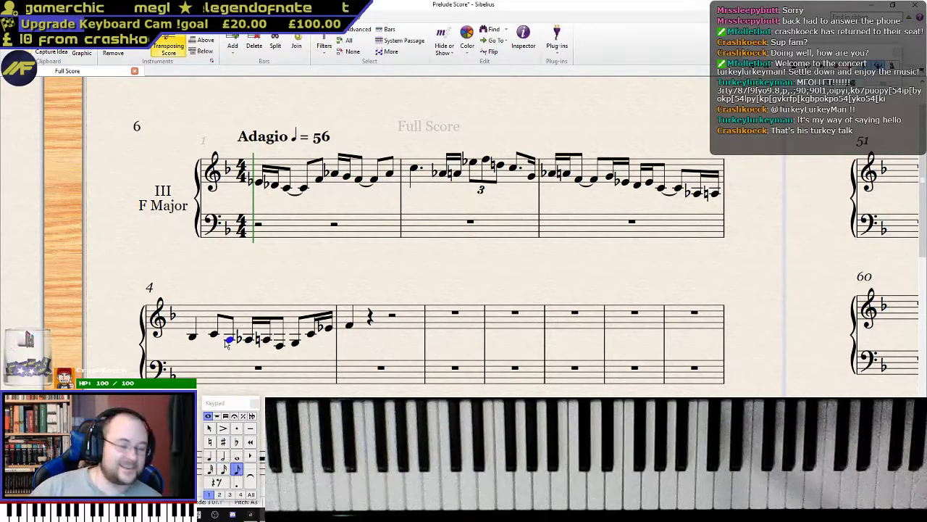
left_click(193, 339)
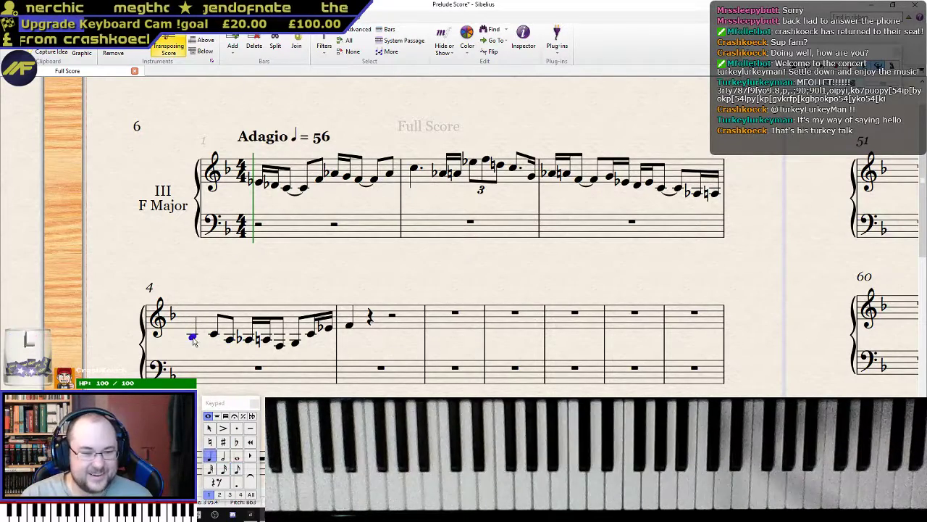
key("Right")
key("Right")
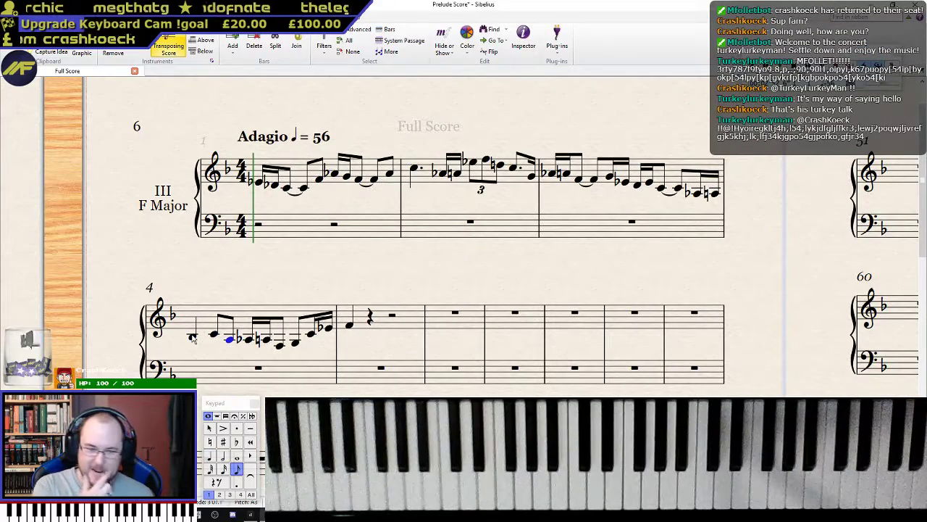
key("Right")
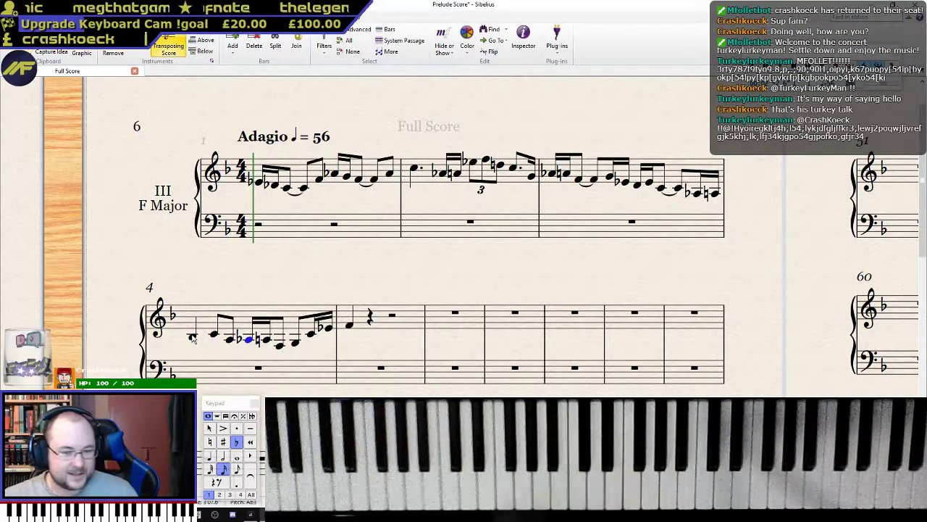
key("Escape")
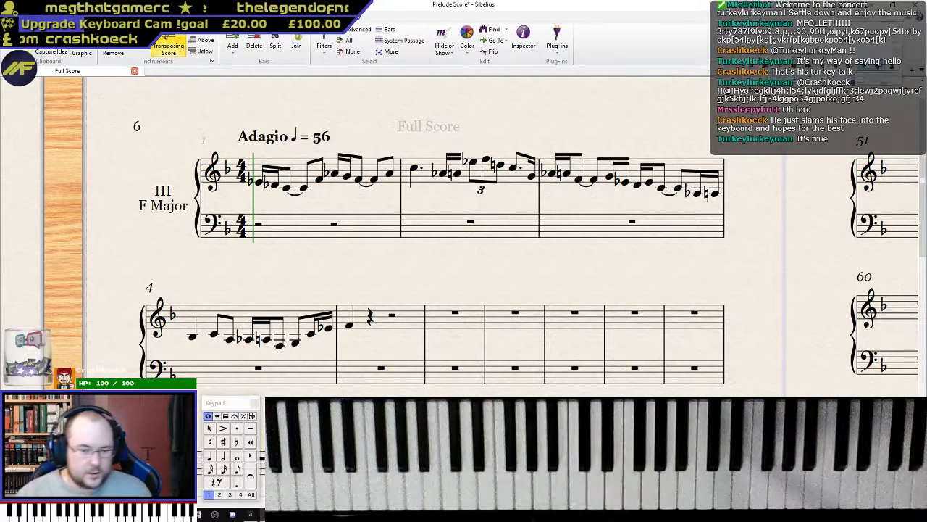
- Change beat 3 of treble bar 4 to sixteenths A natural and B-flat and an eighth D
left_click(252, 343)
key("KP_9")
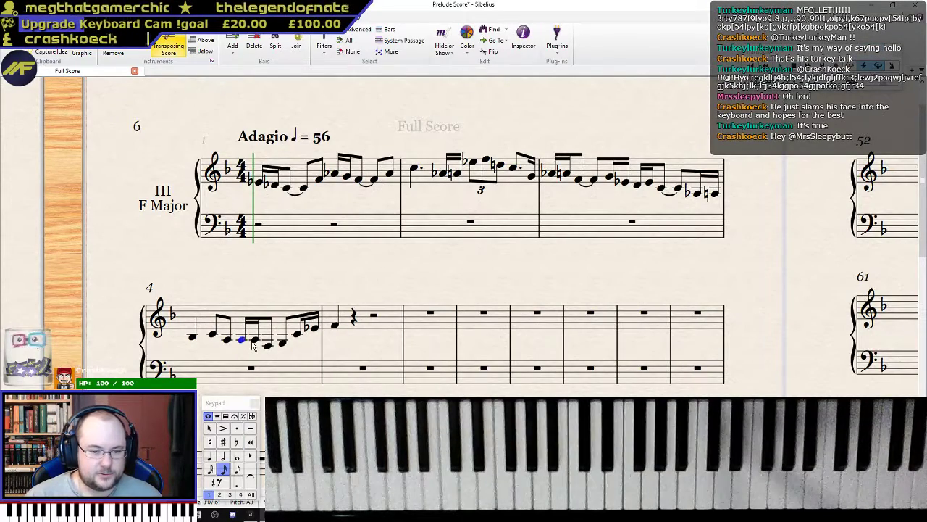
key("Right")
key("Up")
key("Right")
key("Up")
key("Up")
key("Up")
key("Up")
key("Up")
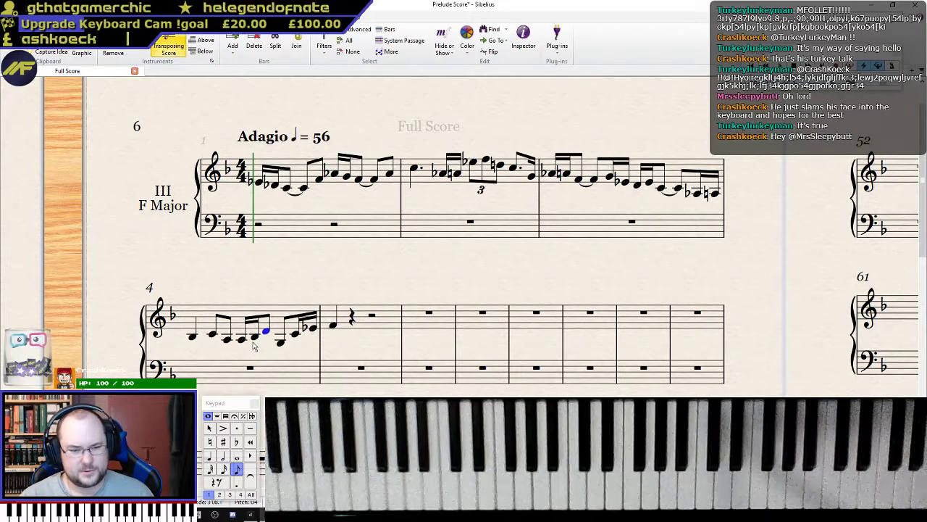
- Raise the eighth note opening beat 4 of treble bar 4 to B-flat and step through to bar 5
left_click(276, 344)
left_click(279, 343)
key("Up")
key("Up")
key("Right")
key("Right")
key("Right")
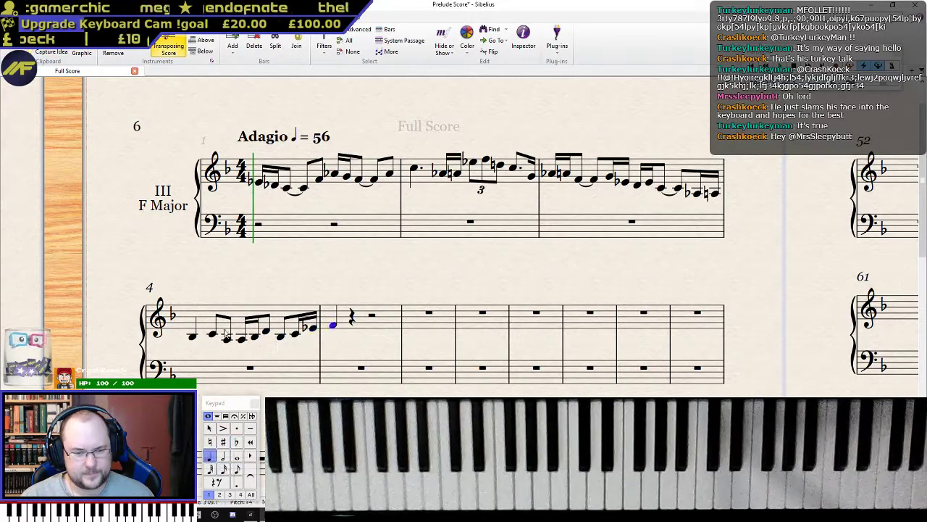
- Play back the start of treble bar 4 from its opening B-flat
left_click(193, 339)
key("p")
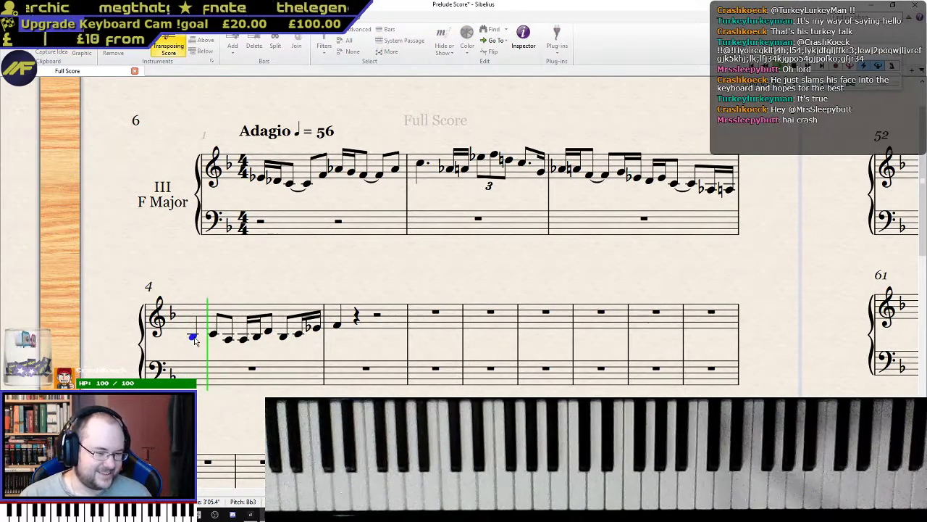
key("Escape")
- Lower the first sixteenth of beat 3 in treble bar 4 to G and its eighth note to D-flat
left_click(242, 339)
left_click(253, 339)
key("Right")
key("KP_9")
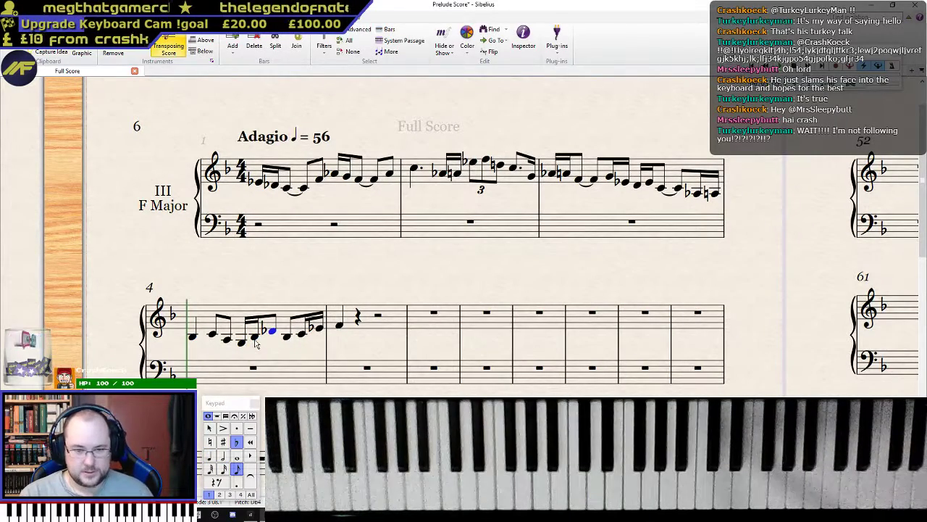
- Play back the revised melody from bar 4's opening quarter note into bar 5
left_click(192, 339)
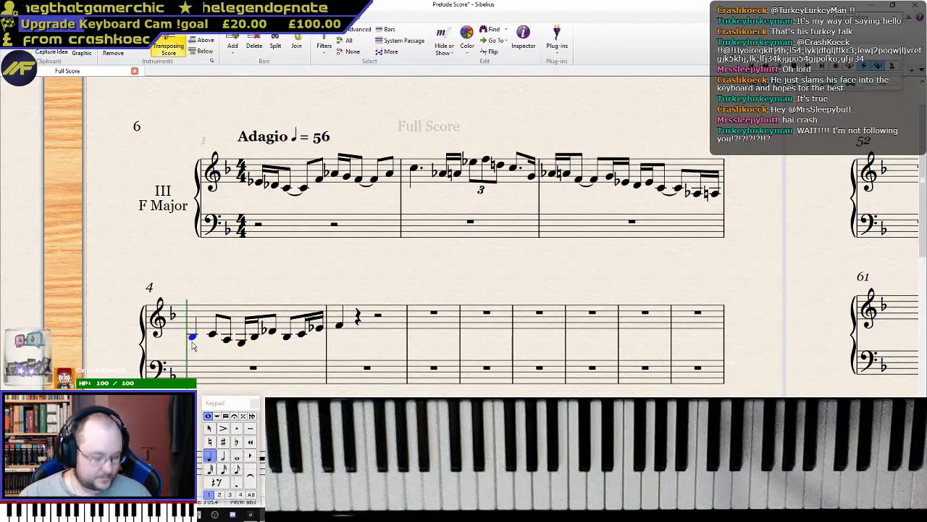
key("p")
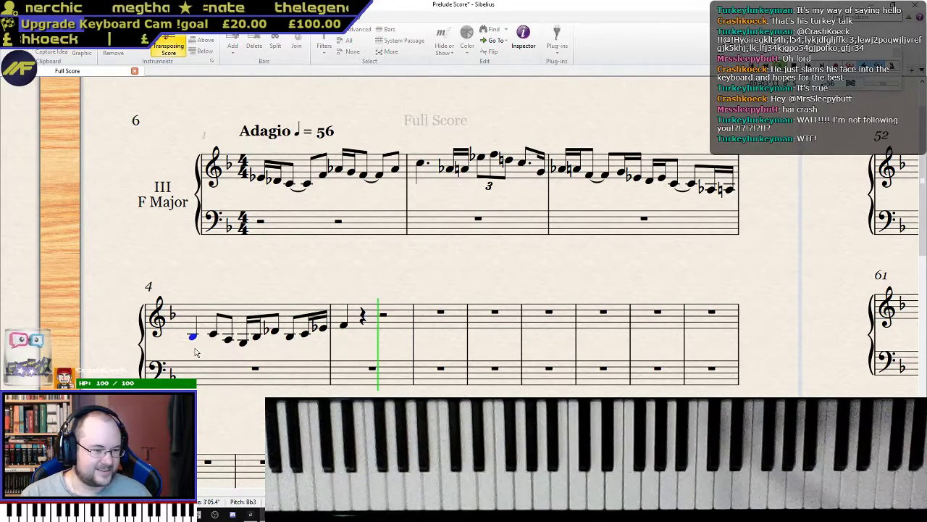
key("space")
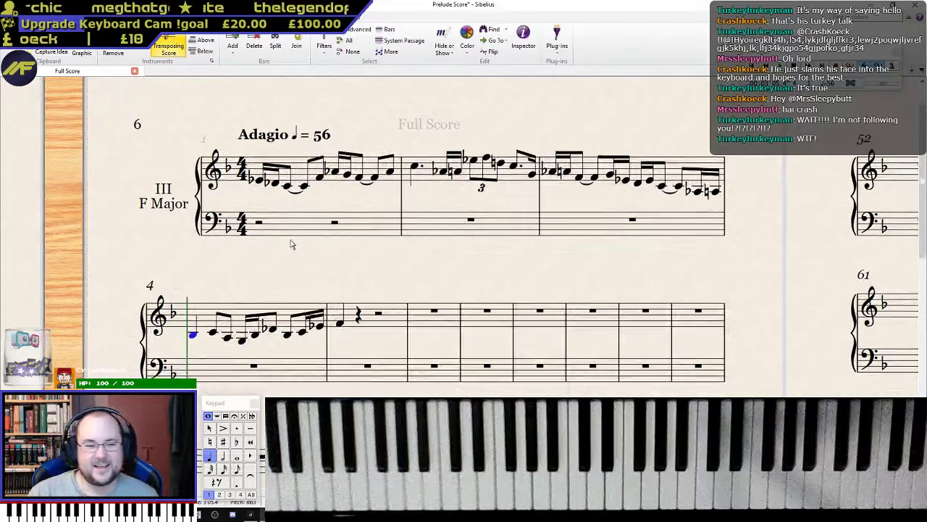
- Enter two half-note chords in bass bar 1: C, F and A, followed by C, F and A-flat
left_click(259, 222)
left_click(296, 263)
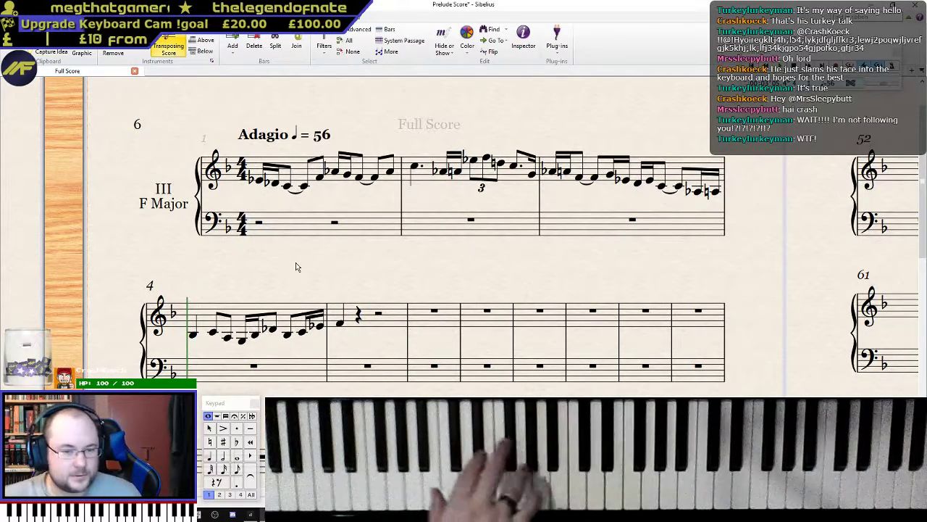
left_click(258, 223)
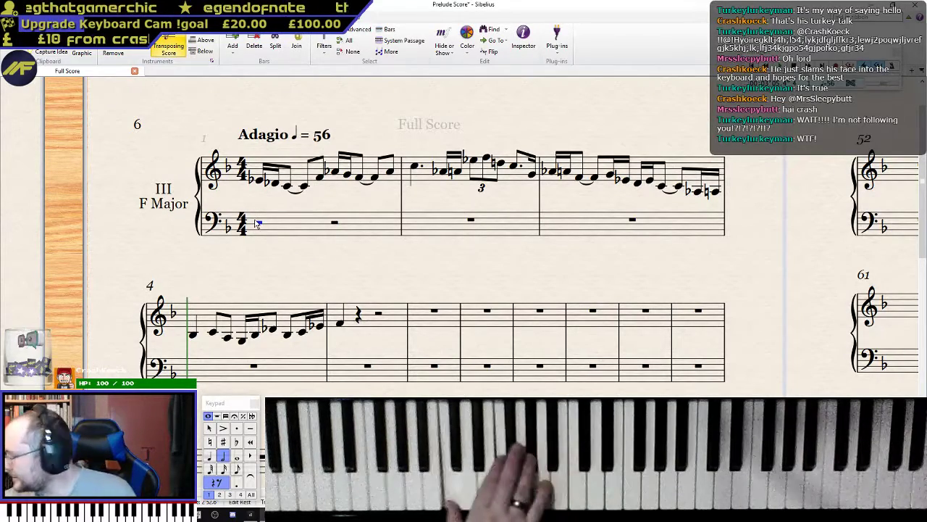
key("ctrl+z")
key("ctrl+z")
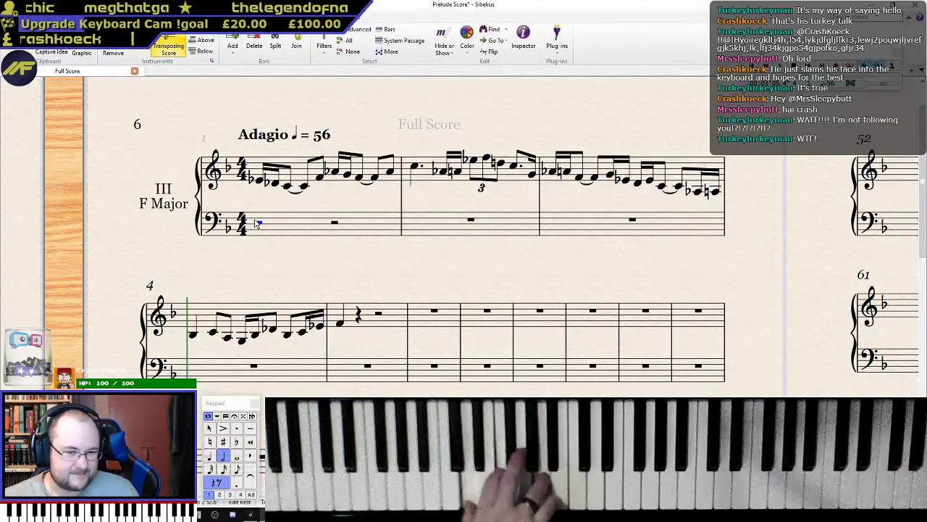
key("ctrl+z")
key("ctrl+z")
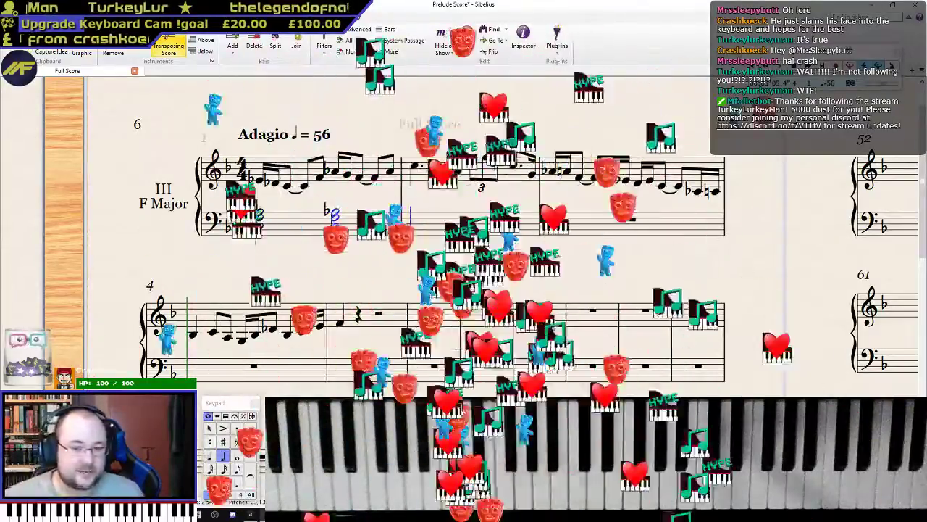
- Play back bar 1 from the first bass chord
left_click(262, 212)
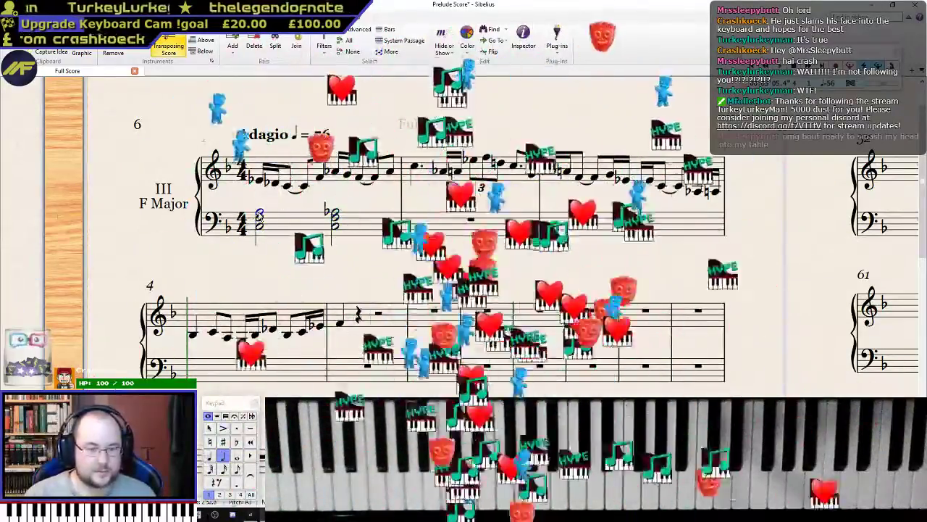
key("p")
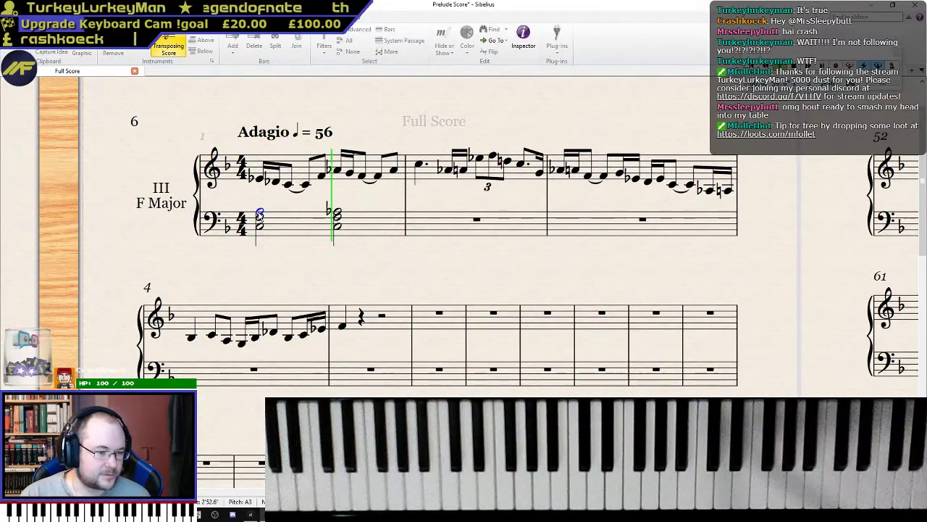
key("space")
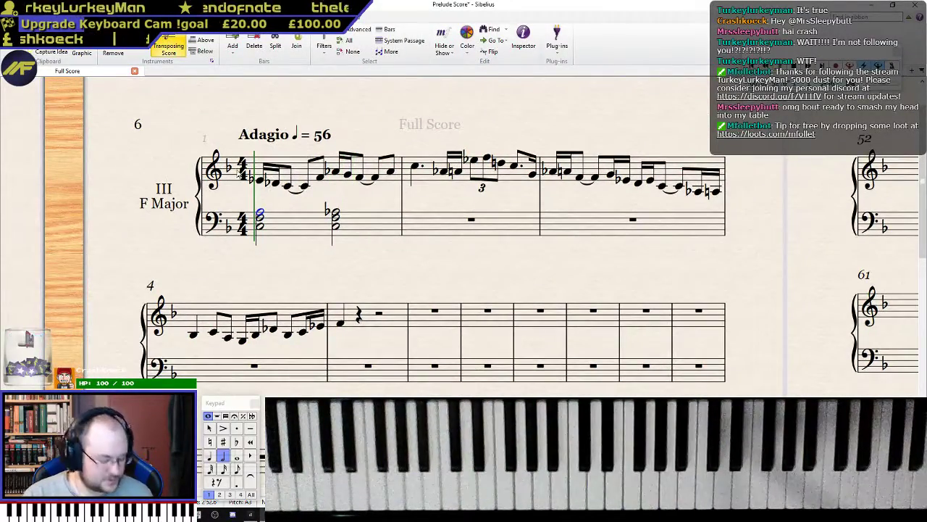
- Add a p dynamic below the first treble note of bar 1 and apply it to all voices
left_click(260, 180)
key("ctrl+e")
type("p")
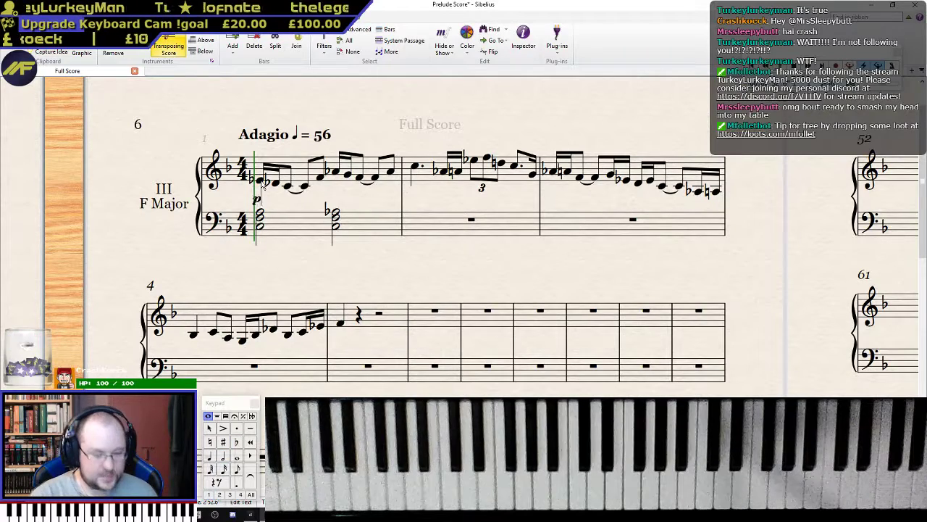
left_click(260, 174)
left_click(259, 196)
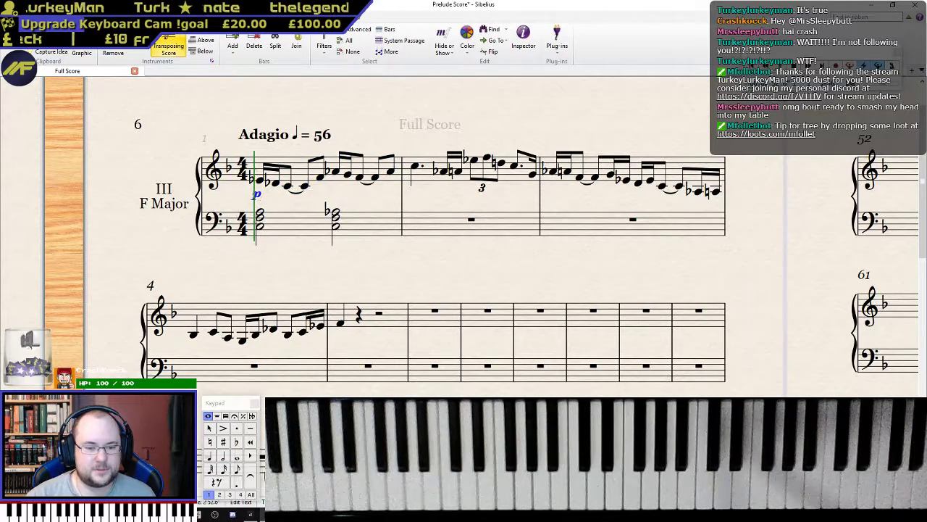
left_click(252, 494)
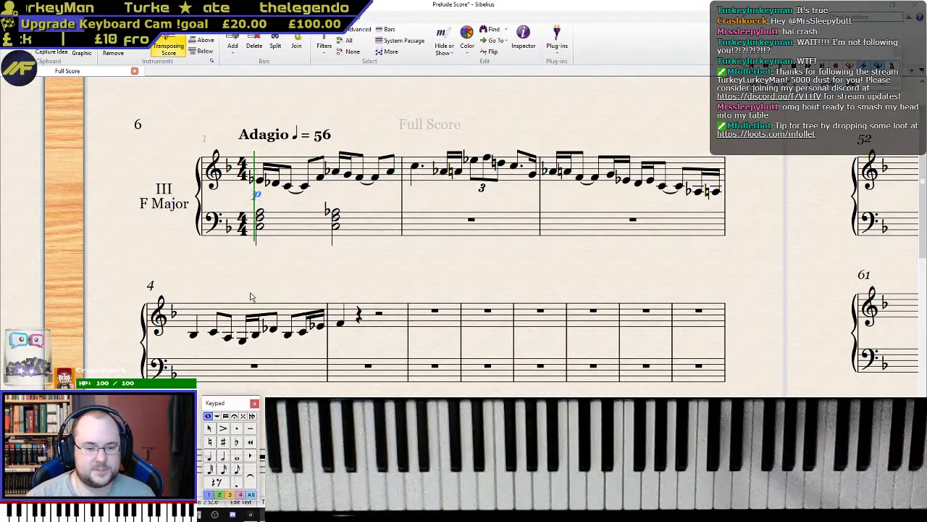
- Play back bar 1 from its first treble note and check the notes of the two bass chords
left_click(260, 185)
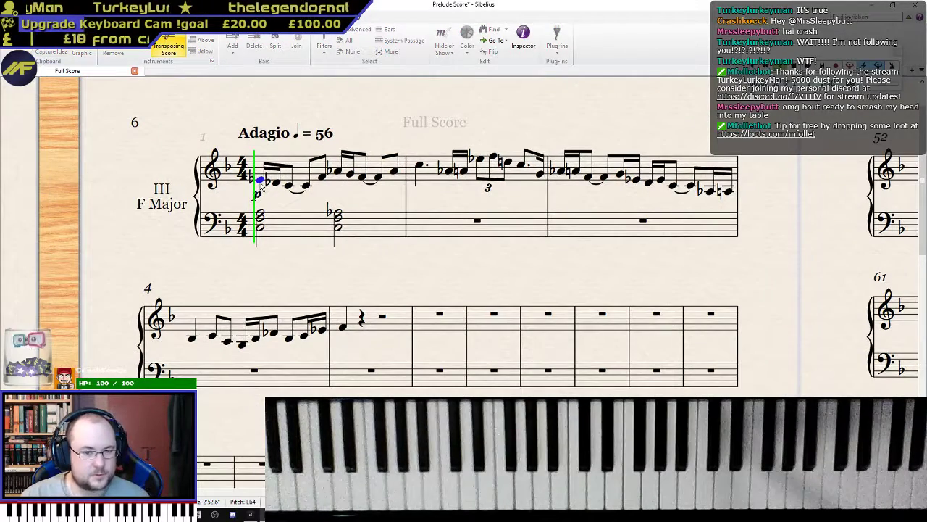
key("space")
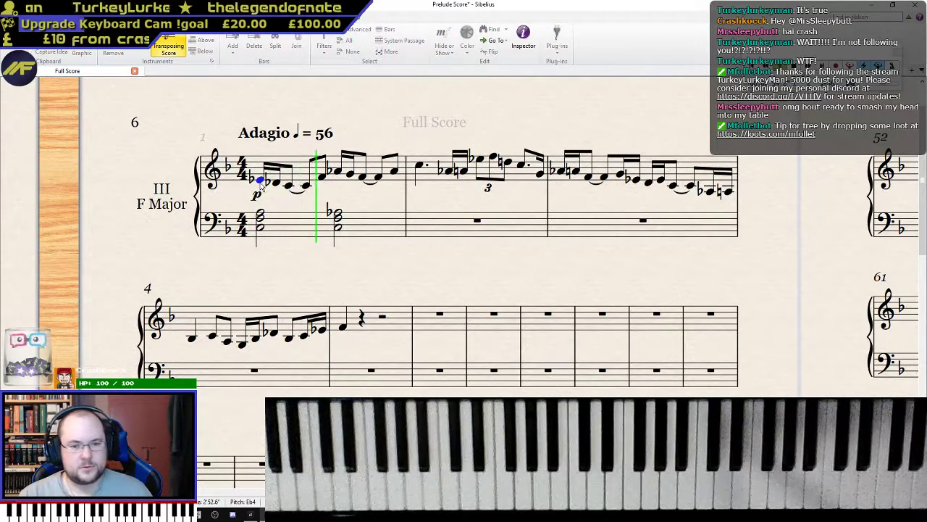
key("space")
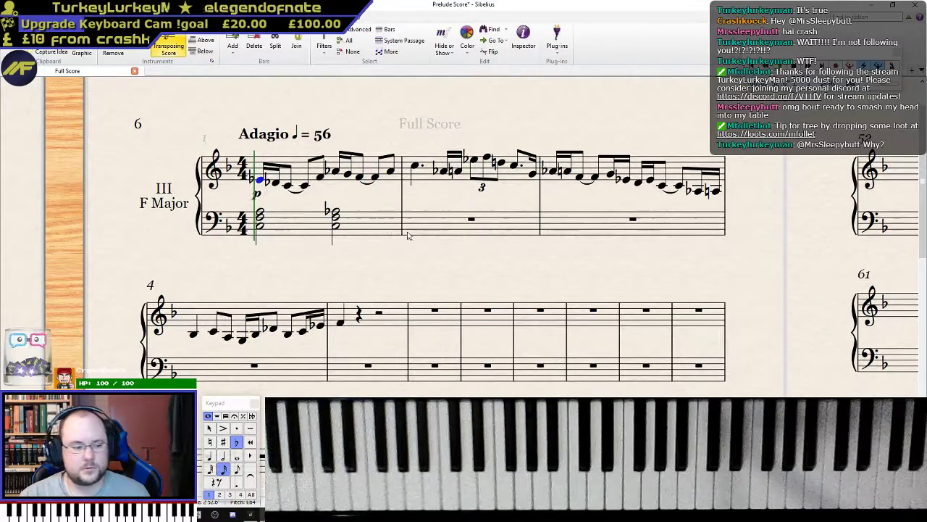
left_click(336, 222)
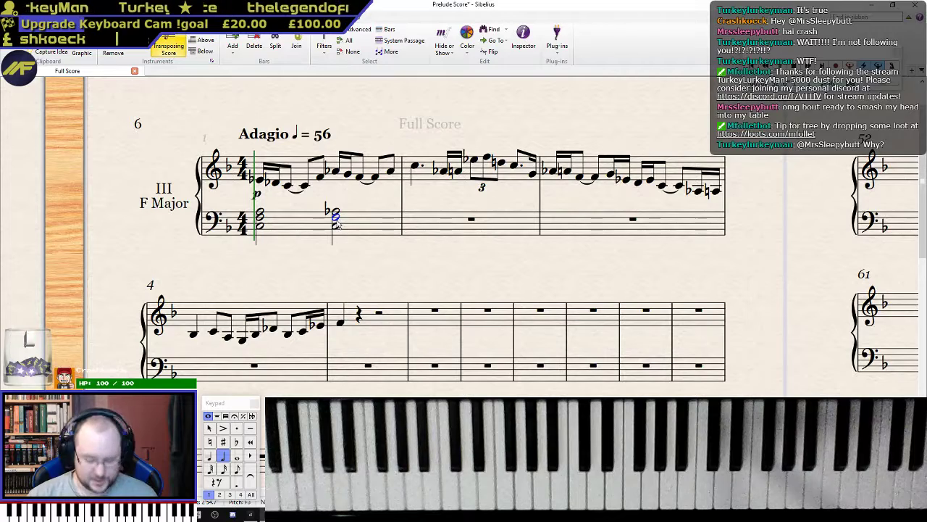
left_click(261, 222)
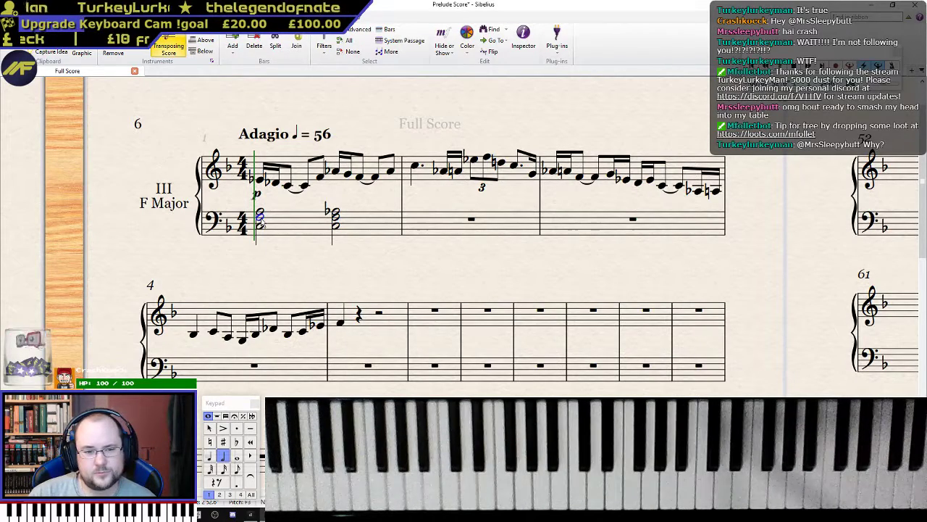
key("Escape")
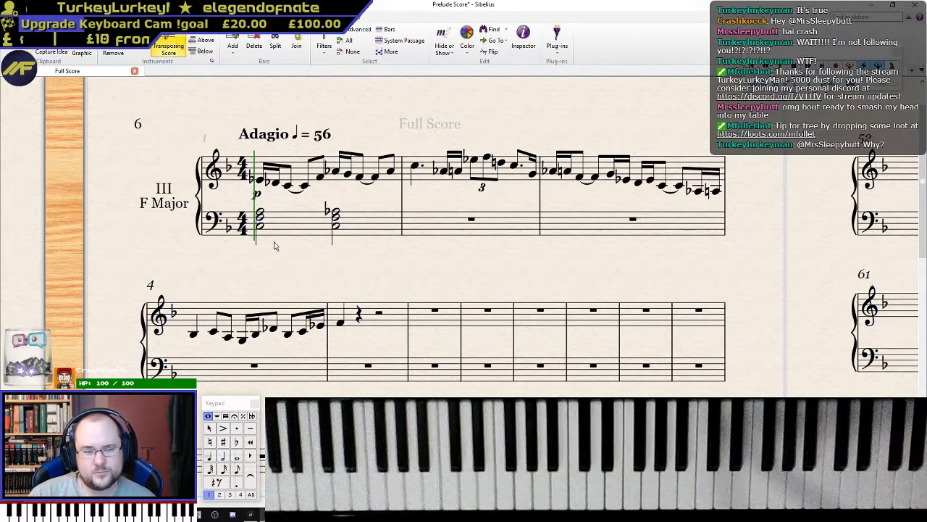
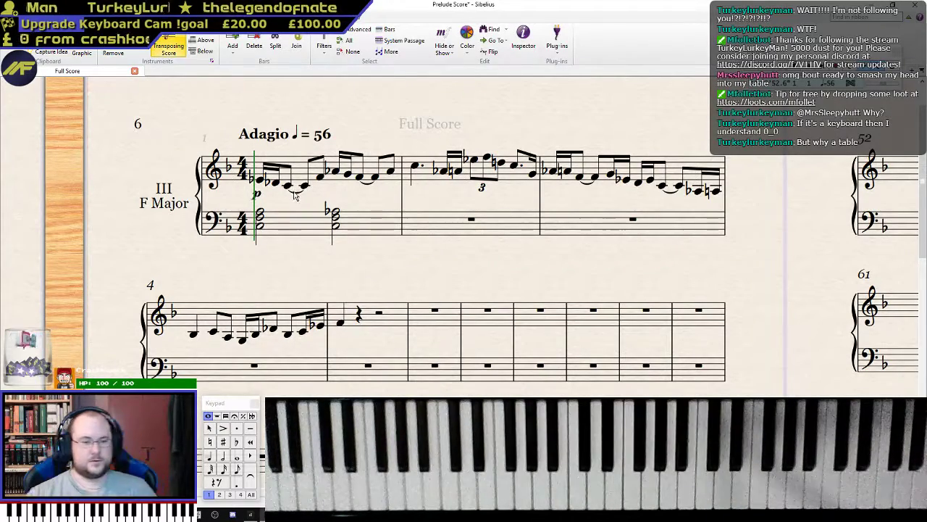
- Replace the bass chords of bar 1 with new half-note chords and continue them through bar 2 to the first half of bar 3
left_click(260, 213)
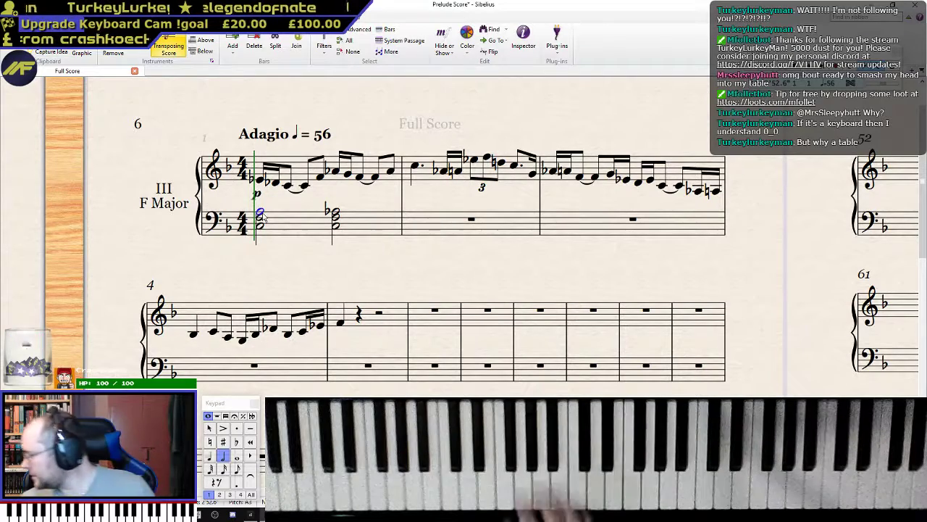
key("n")
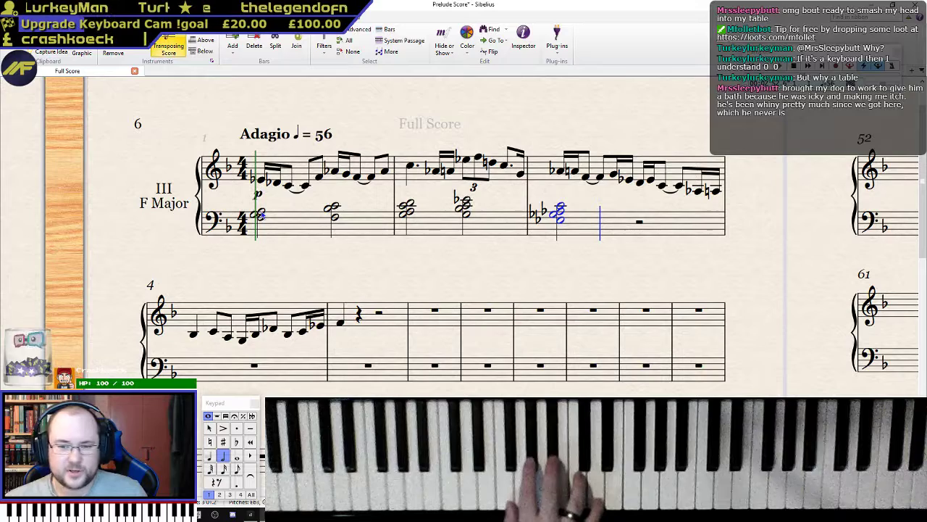
key("Escape")
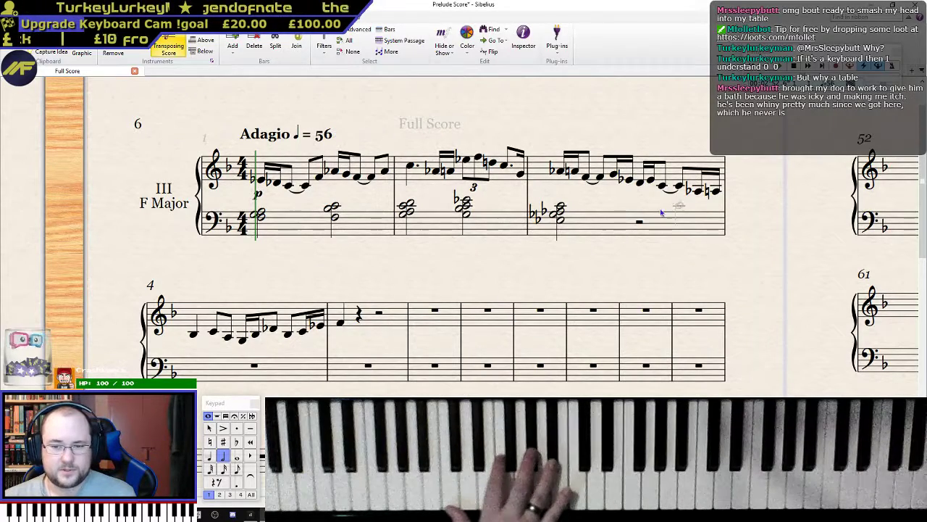
- Complete bass bar 3 with a half-note chord and fill bar 4 with one half-note and two quarter-note chords, ending on C, E and G
left_click(631, 210)
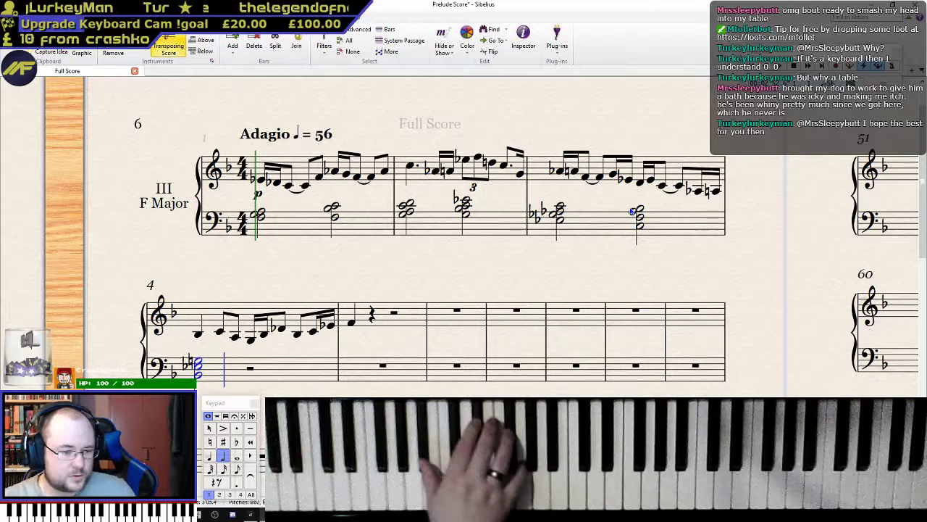
key("ctrl+z")
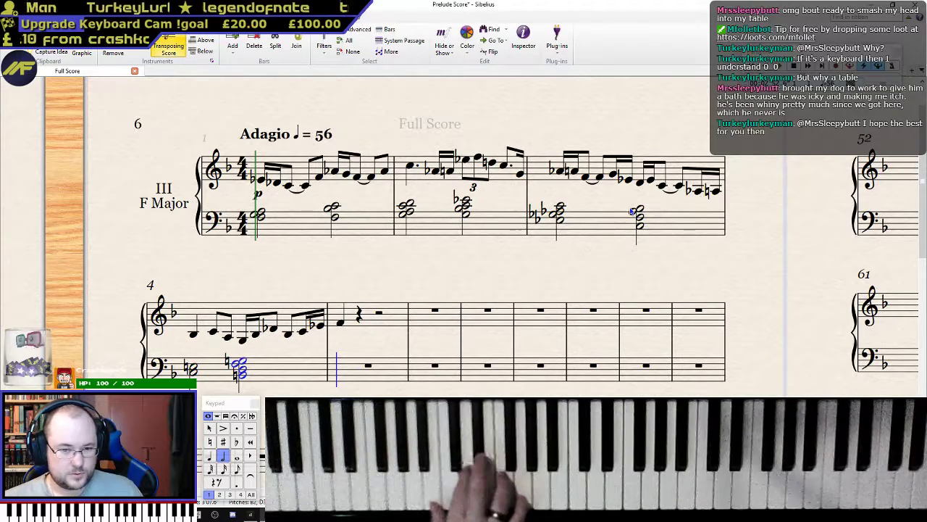
key("BackSpace")
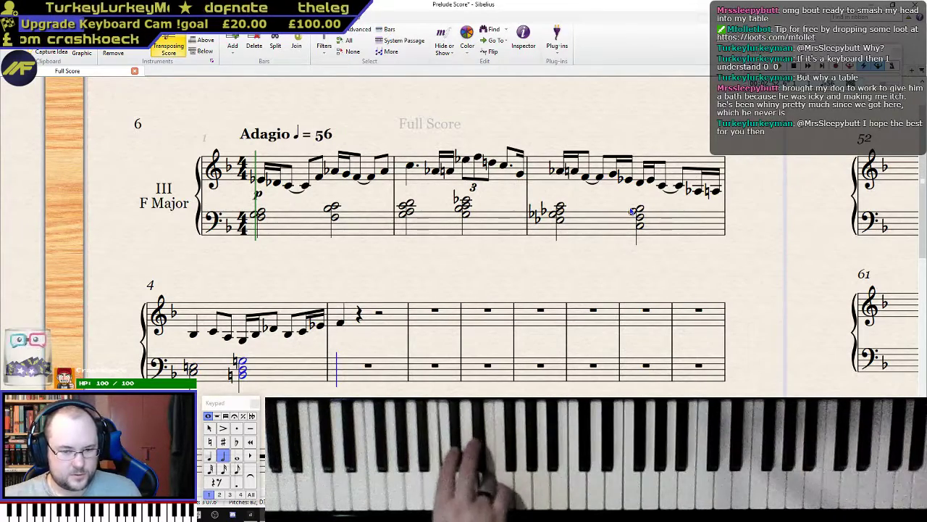
key("BackSpace")
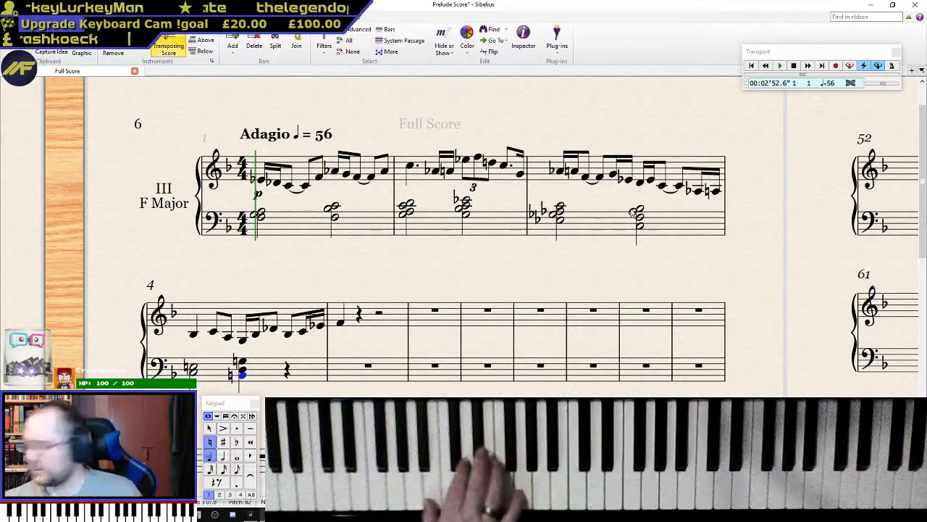
key("n")
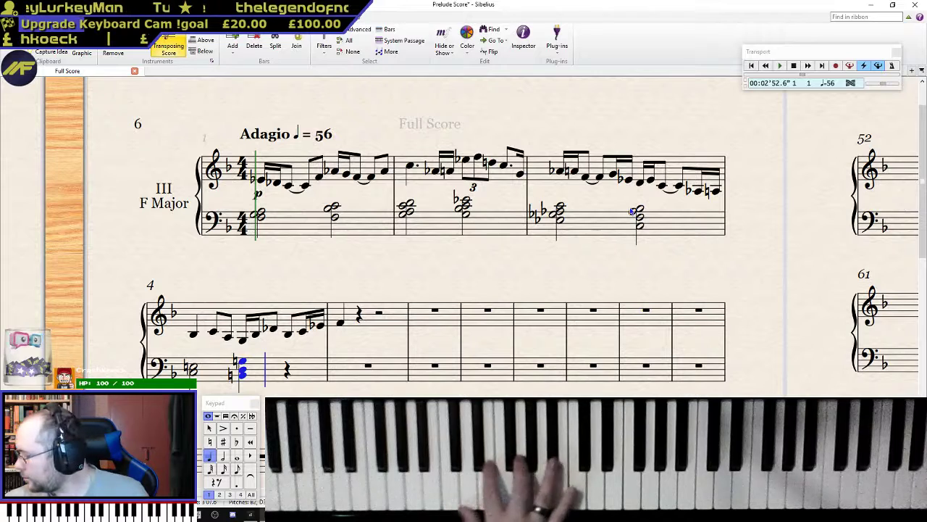
key("Escape")
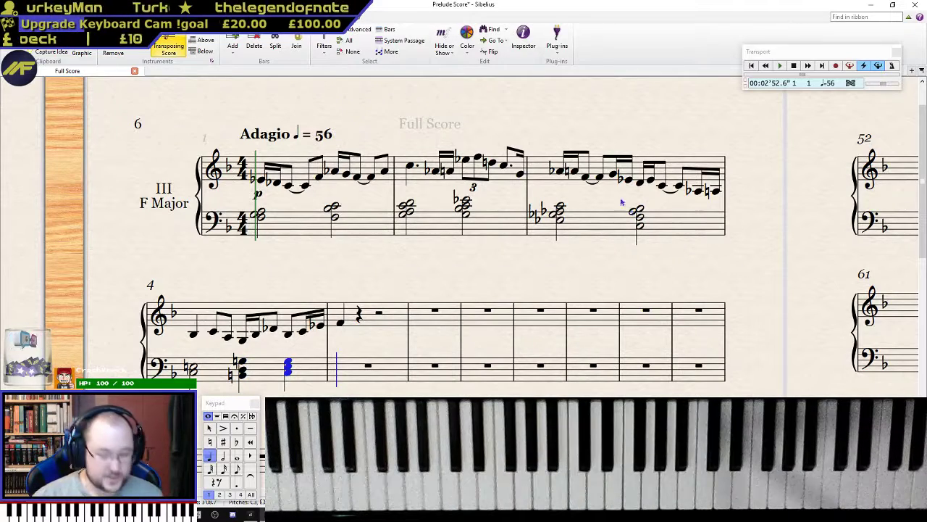
- Play back the passage with its new bass chords from the first treble note of bar 1 into bar 5
left_click(263, 181)
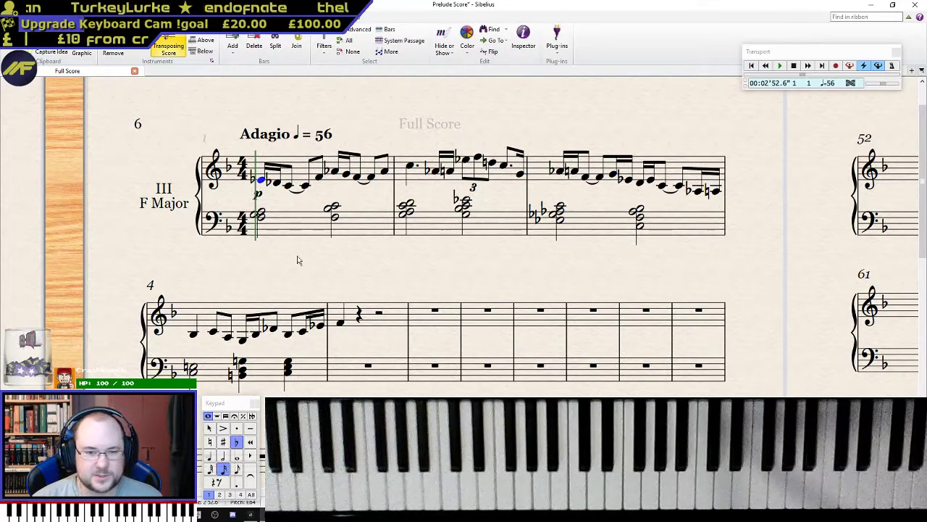
key("space")
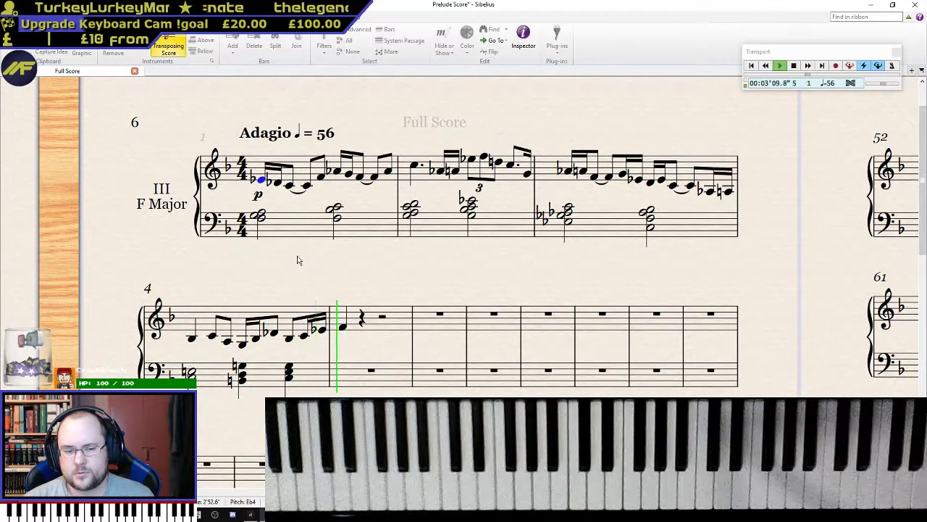
key("Escape")
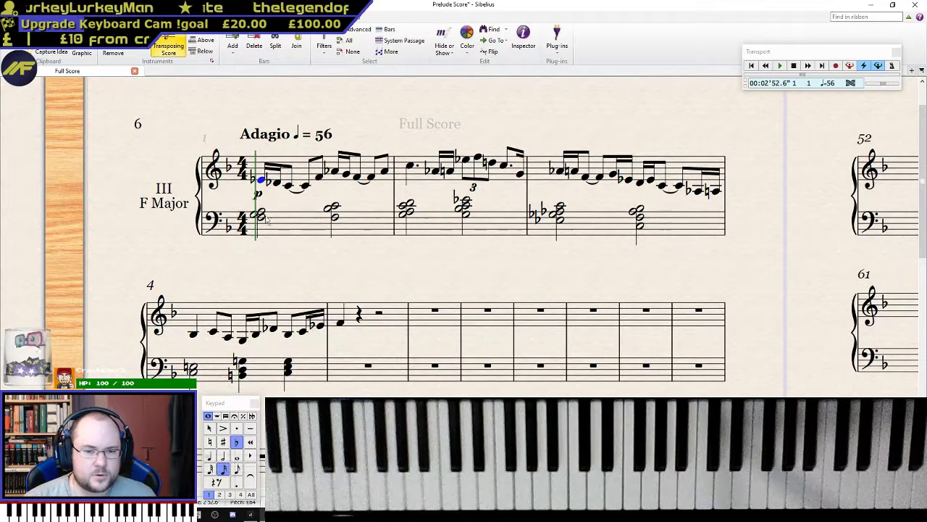
- Change the upper notes of bar 1's second bass chord to A-flat and B-flat above the F
left_click(331, 210)
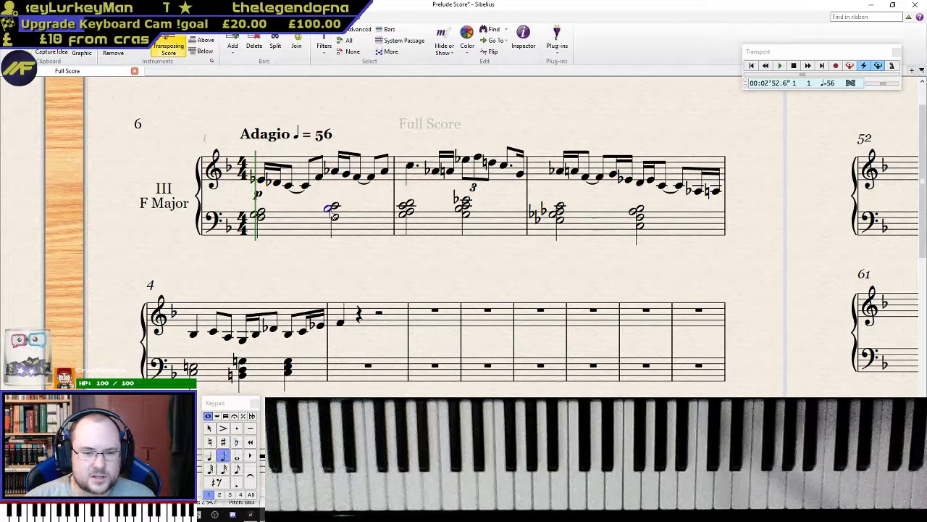
left_click(335, 206)
key("Up")
left_click(334, 209)
left_click(335, 205)
key("Down")
left_click(334, 212)
key("KP_9")
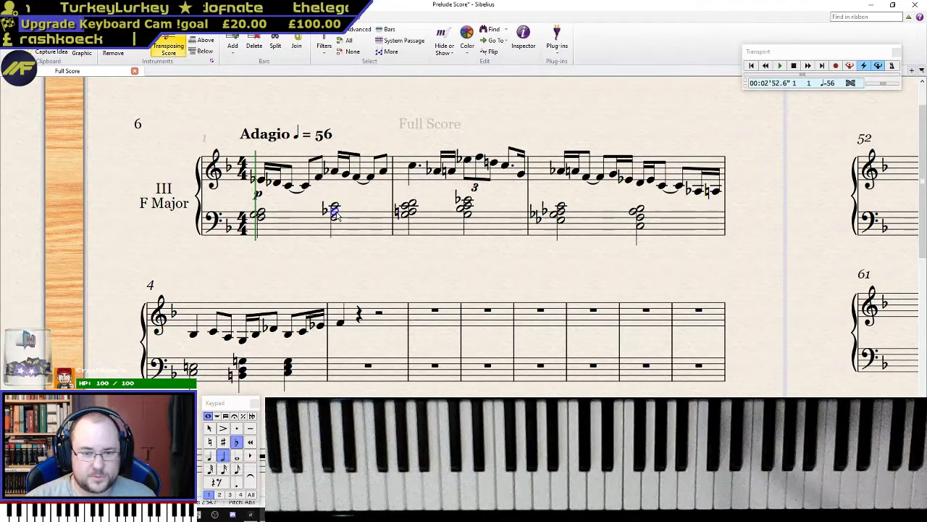
key("Up")
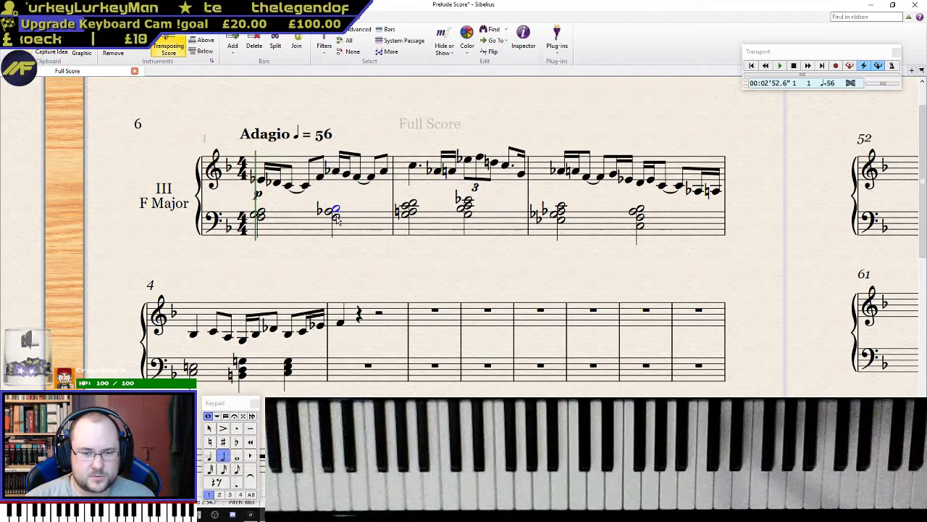
- Play back bar 1 from its first bass chord
left_click(261, 215)
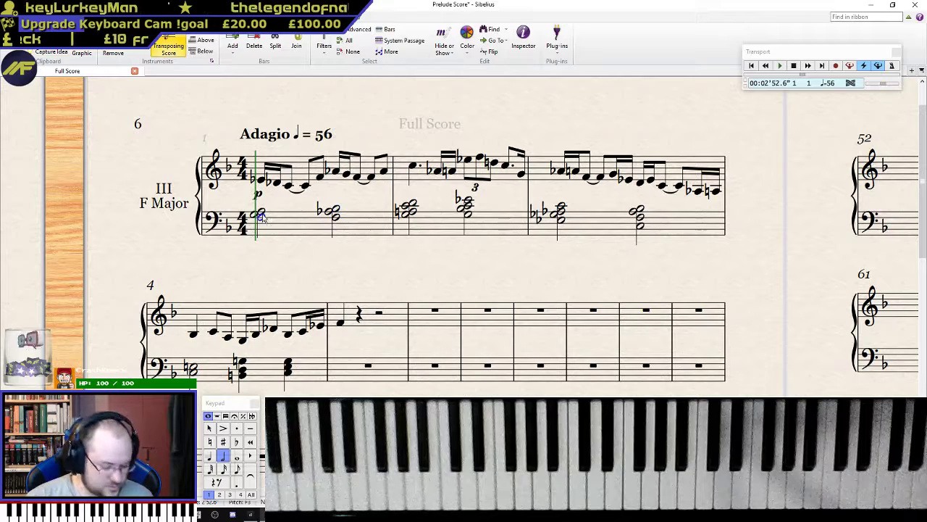
key("p")
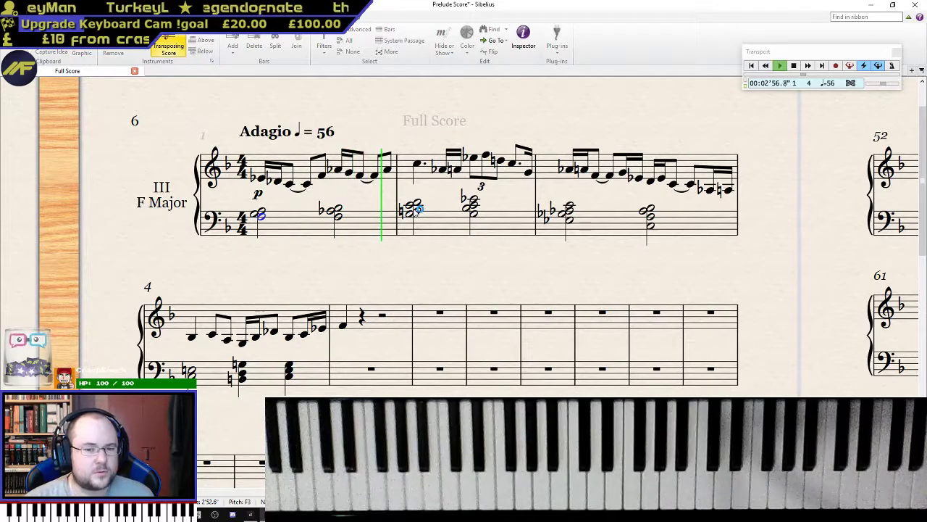
key("Escape")
- Replace the first bass chord of bar 2 with G, B-flat, C and E, and play back from the start of bar 1
left_click(416, 207)
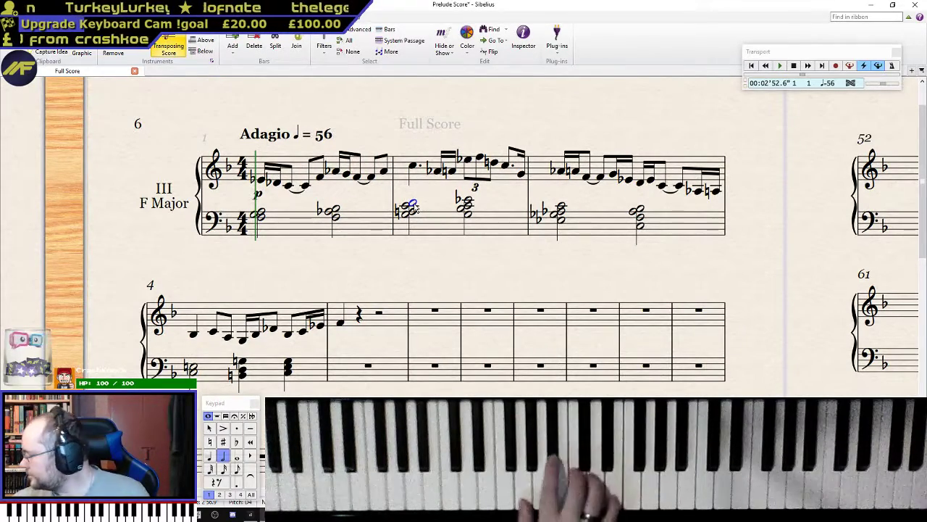
key("Escape")
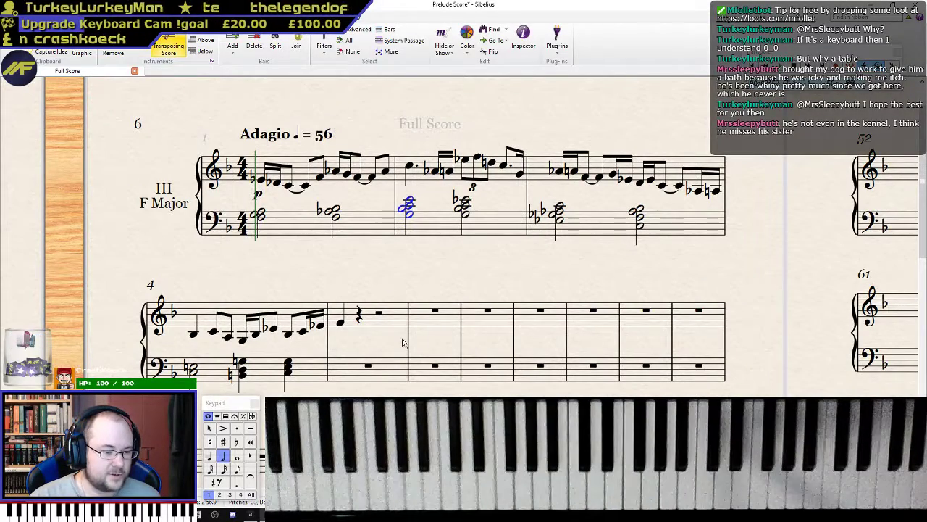
left_click(260, 180)
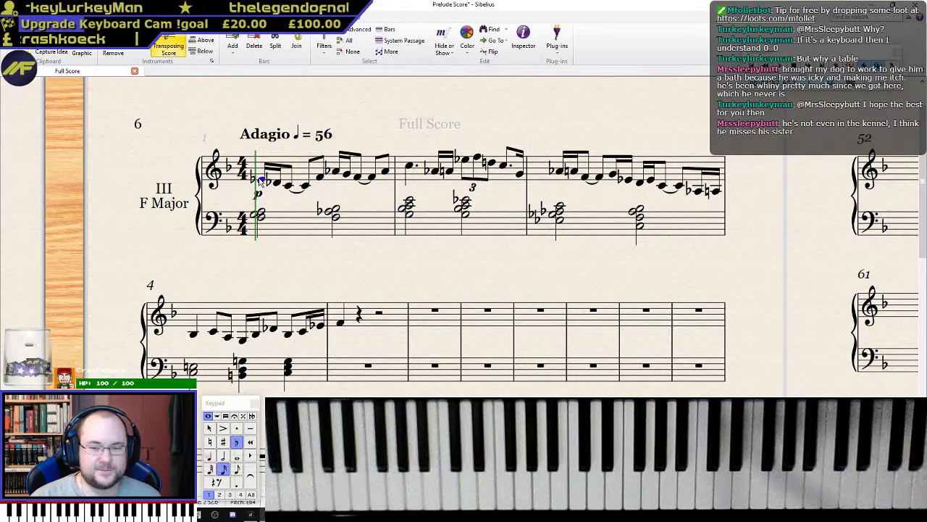
scroll(260, 180, "up", 1)
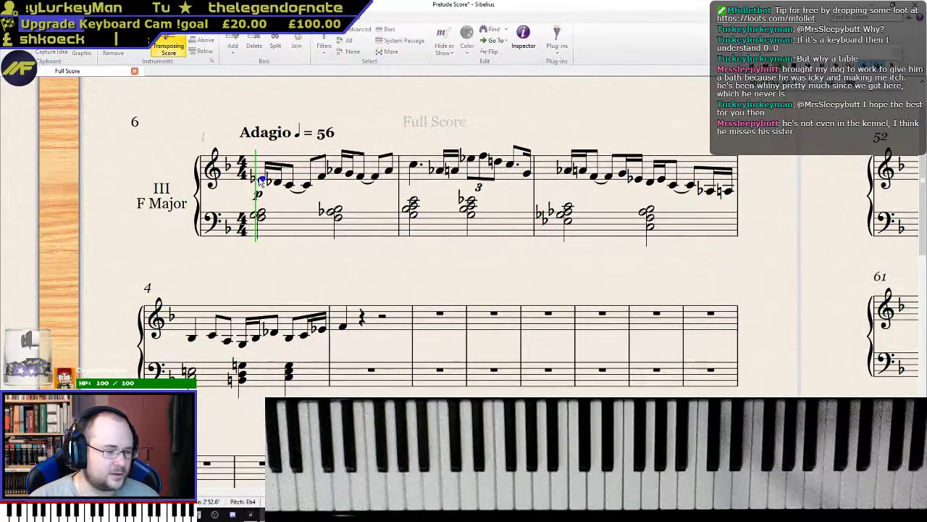
key("space")
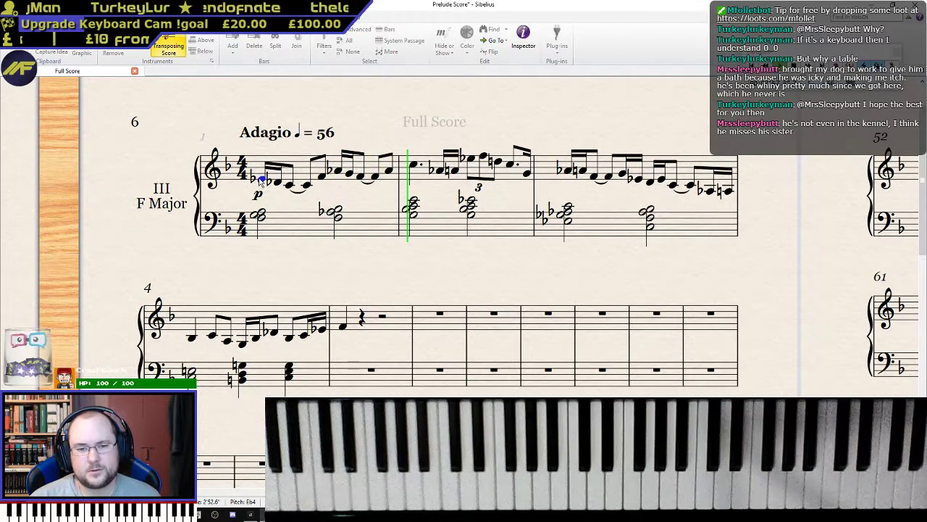
- Try F, A-flat, B-flat and C as the first bass chord of bar 2
left_click(412, 203)
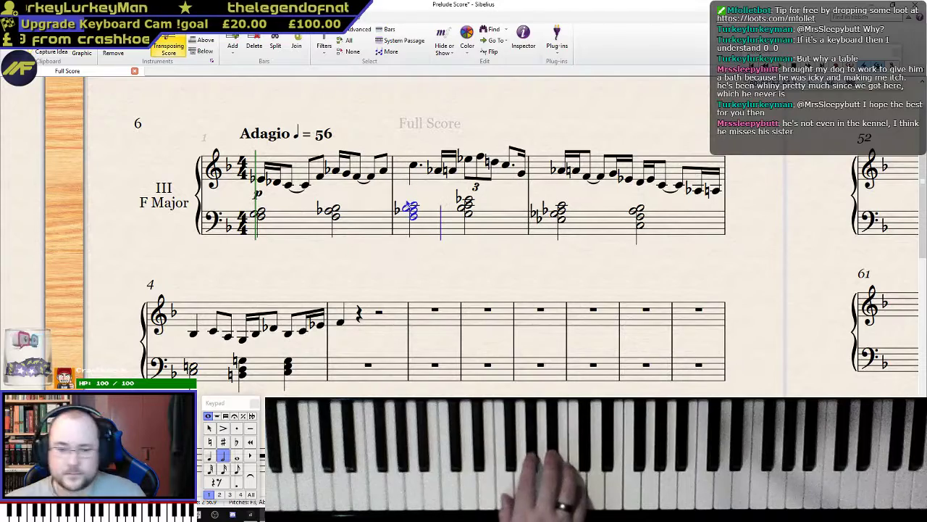
left_click(409, 201)
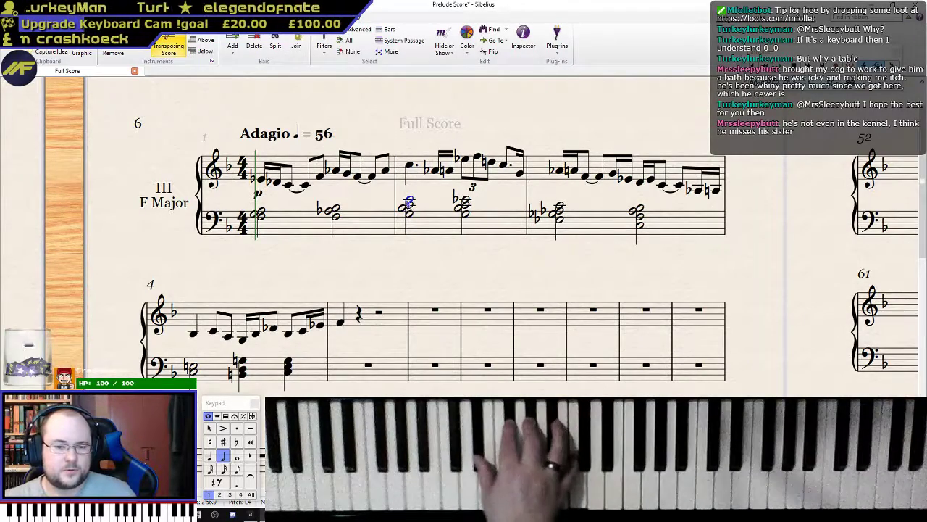
left_click(408, 203)
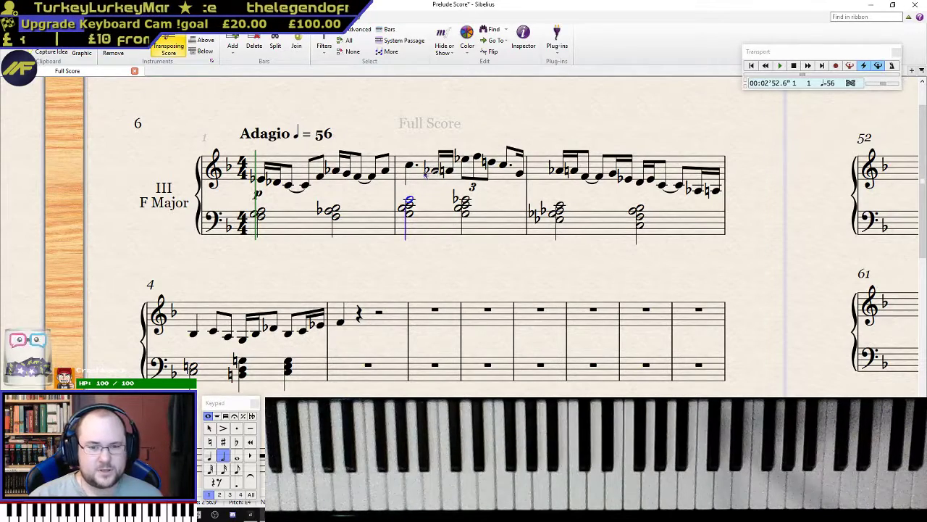
left_click(411, 167)
left_click(449, 257)
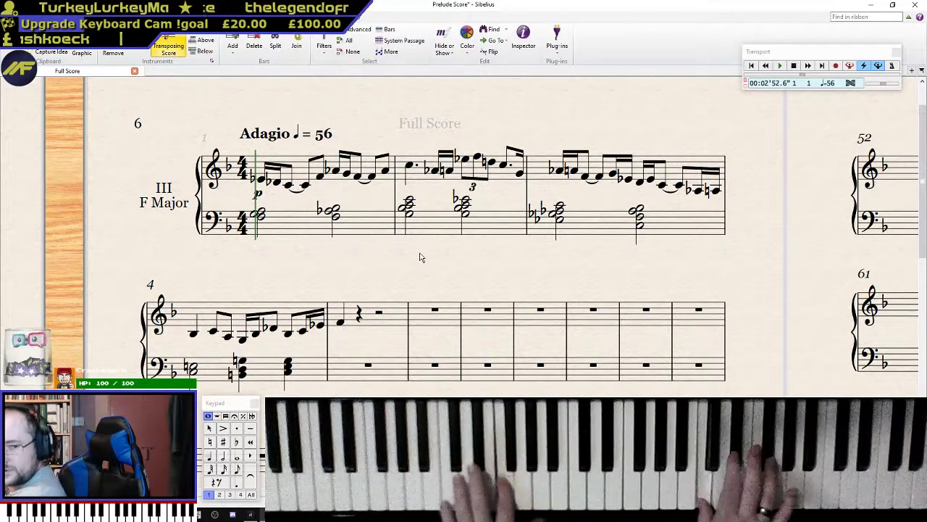
- Tie the C in bar 2's second bass chord over the barline to bar 3
left_click(465, 209)
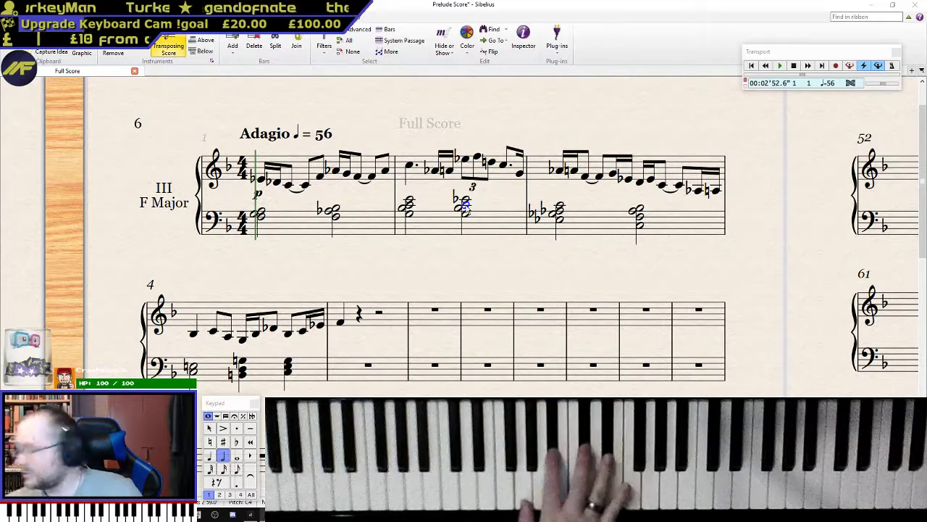
key("s")
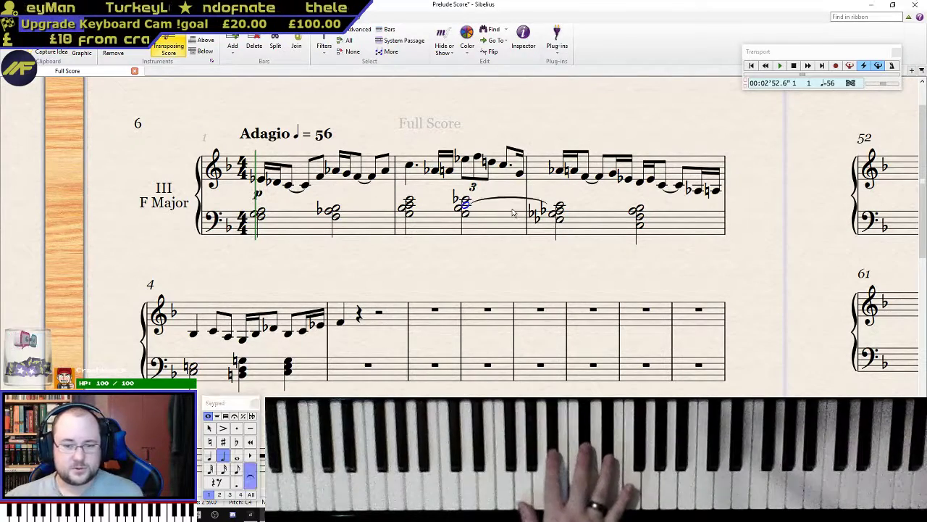
- Undo the tie in bar 2 and replace its second bass chord with G, B-flat, D-flat and E-flat
key("ctrl+z")
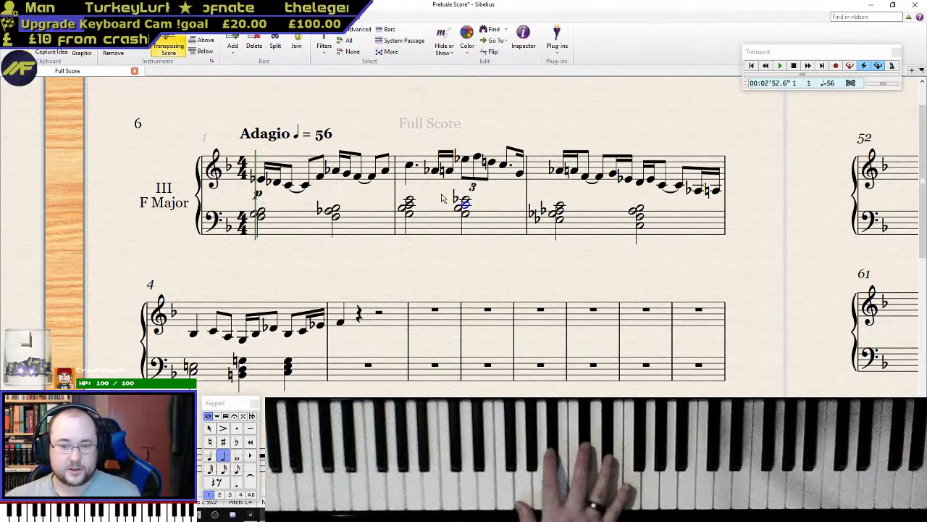
left_click(462, 211)
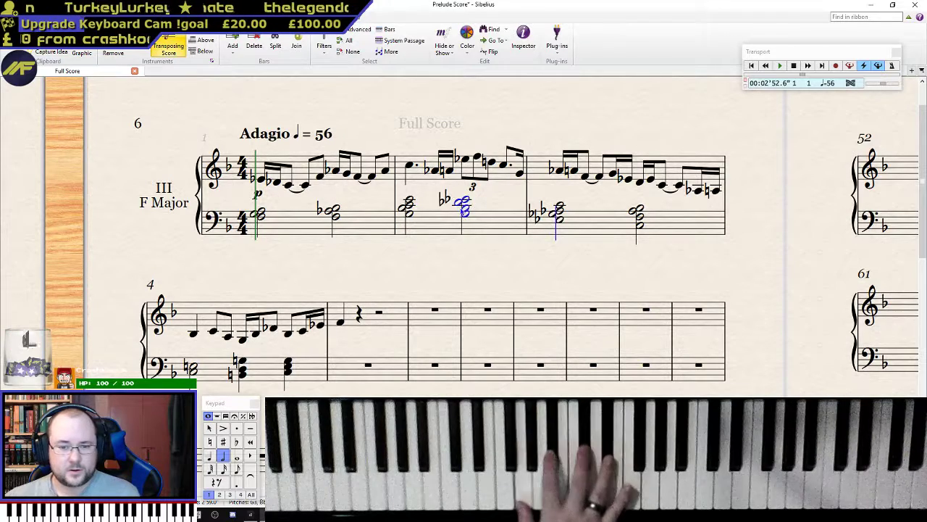
- Reduce bar 2's first bass chord to G, B-flat and C, and play back from the start of bar 1
left_click(410, 202)
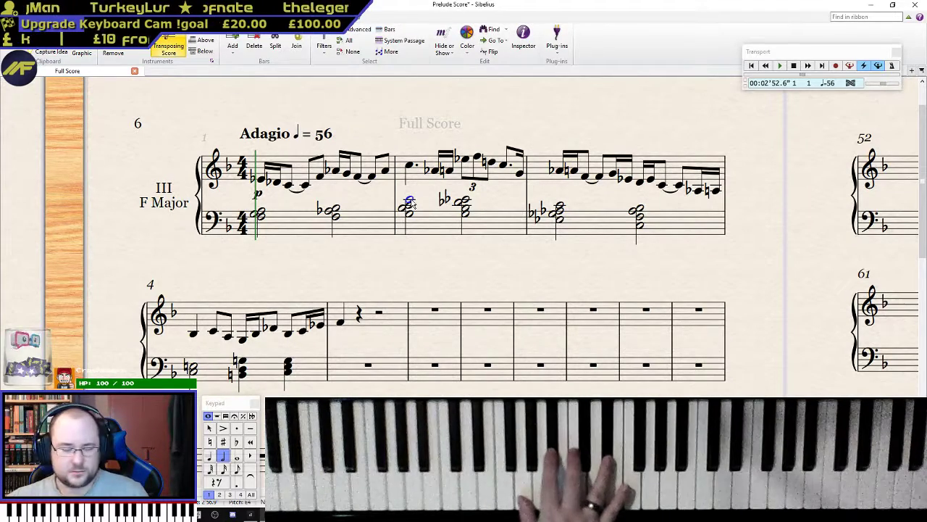
key("Escape")
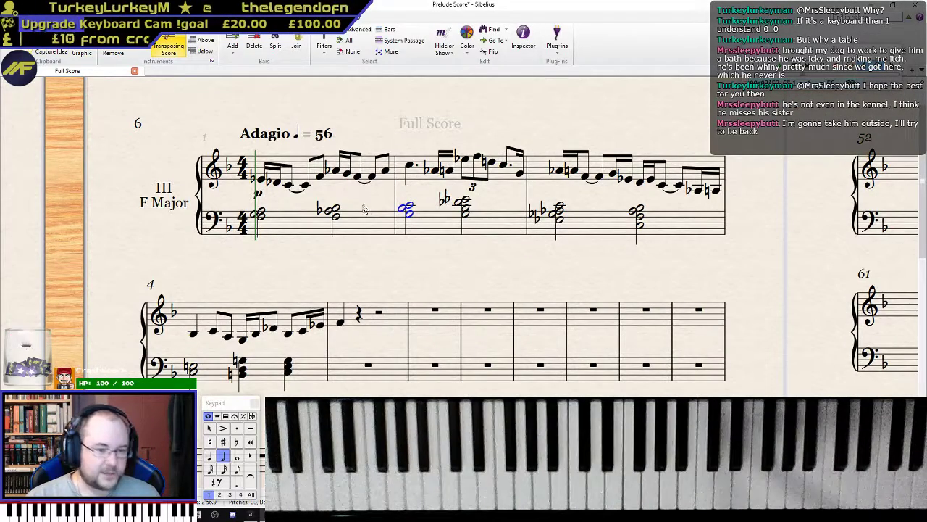
left_click(259, 177)
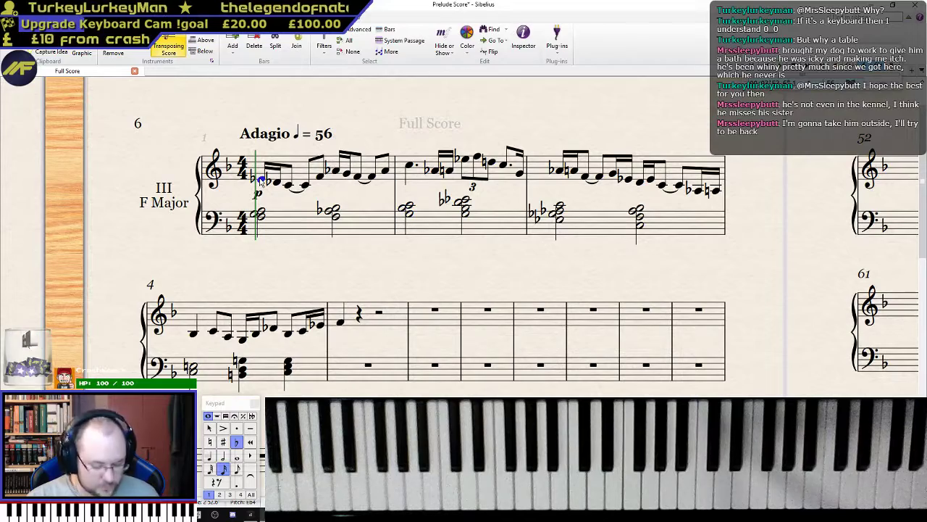
key("p")
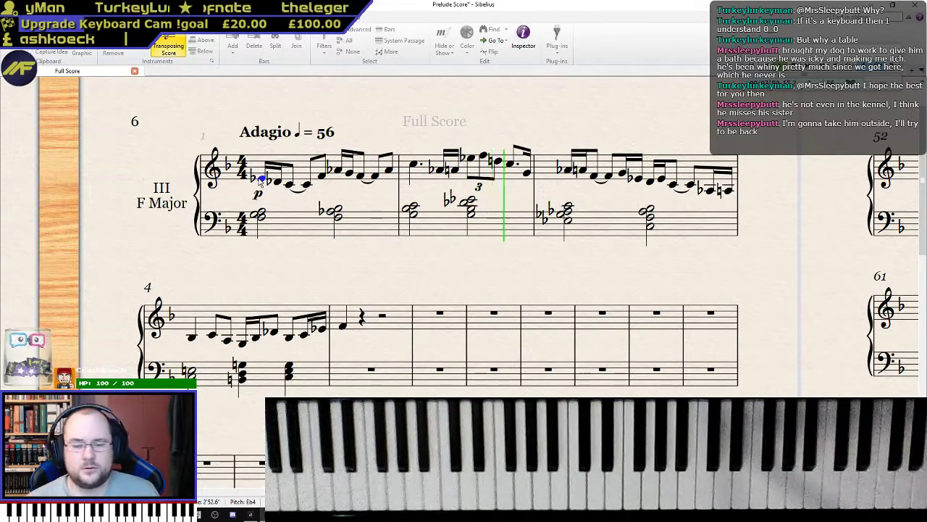
key("space")
- Shorten bar 2's second bass chord to a quarter note and add a quarter-note chord of A, C, D and F on beat 4
left_click(465, 212)
key("4")
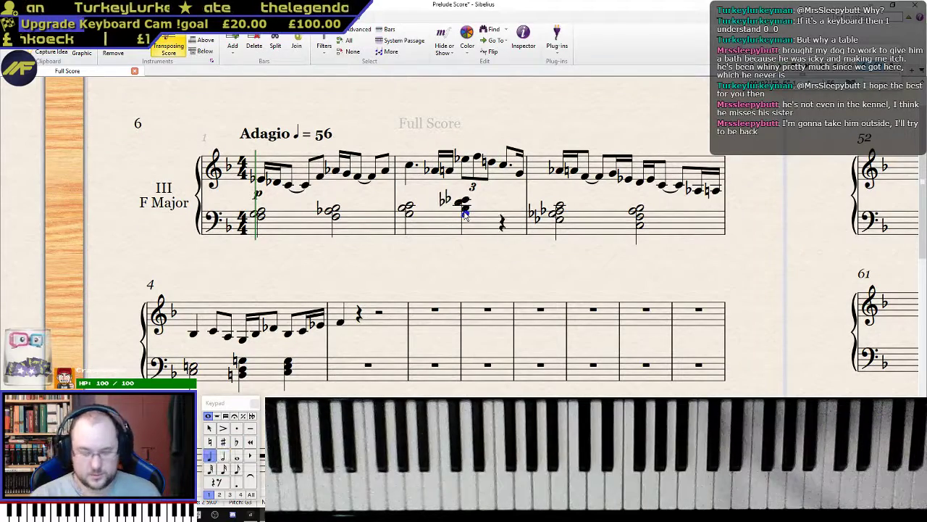
key("Right")
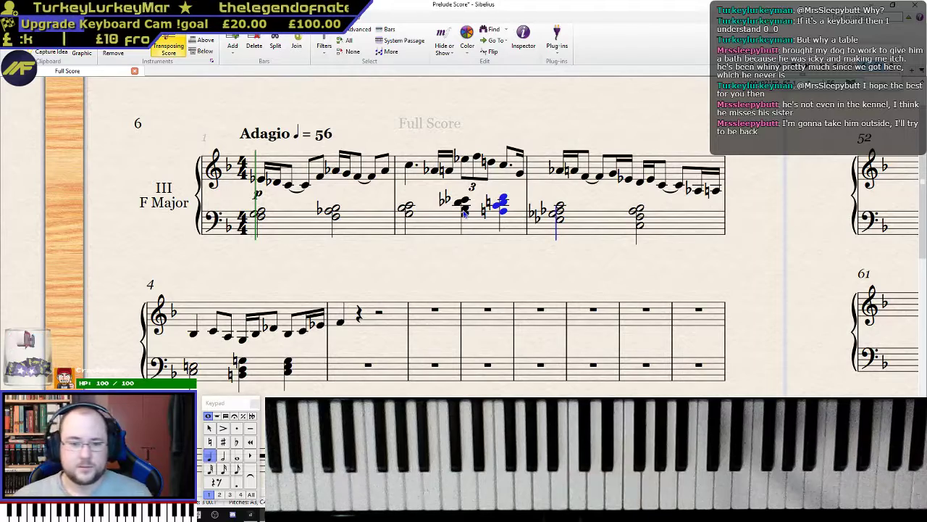
- Play back the opening from bar 1's first melody note to check the bass chords of bar 2
left_click(259, 183)
key("space")
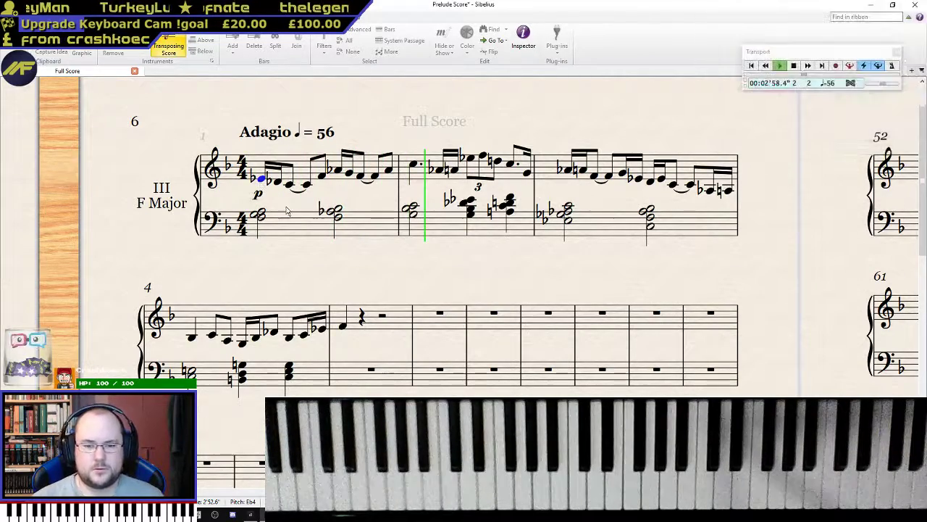
key("space")
- Revoice bar 2's bass chords as C-G-B-flat, E-flat-G-B-flat-D-flat and F-A-C-D from the bottom up, and play back from bar 1
left_click(416, 218)
left_click(410, 215)
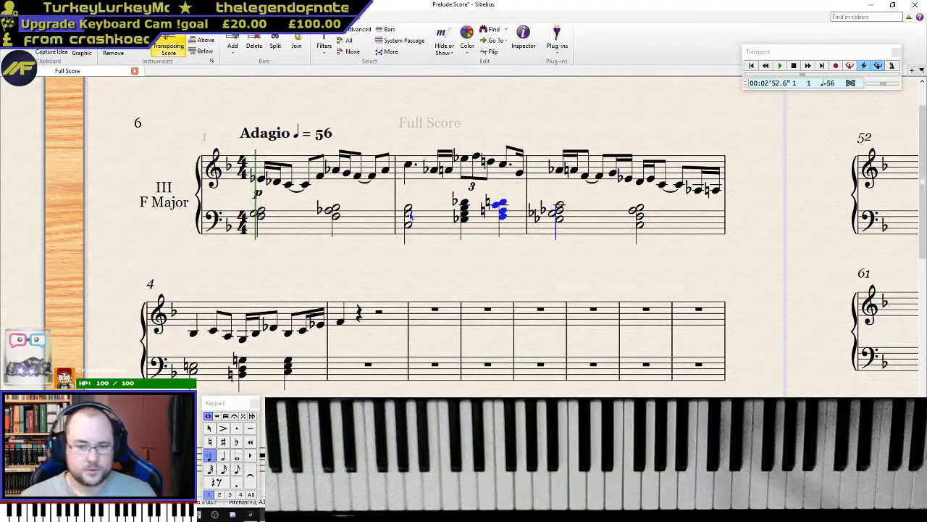
left_click(261, 180)
key("p")
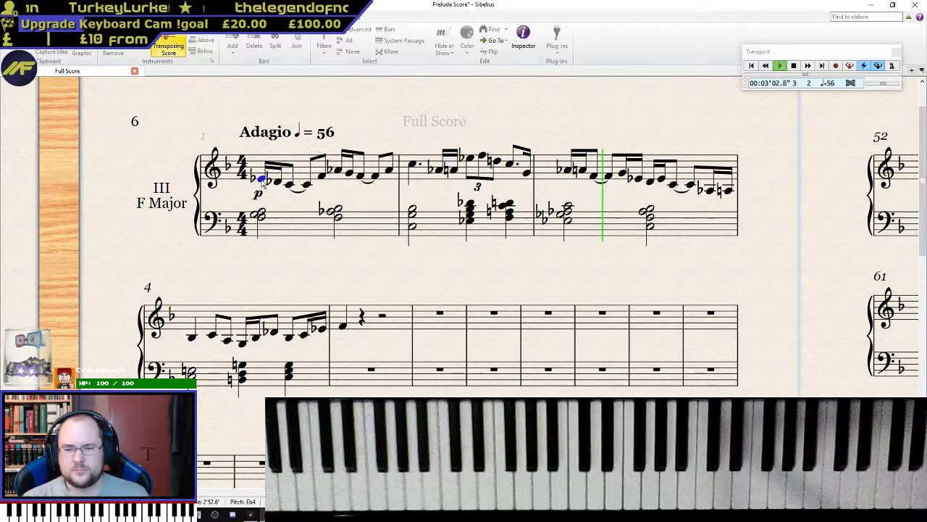
key("space")
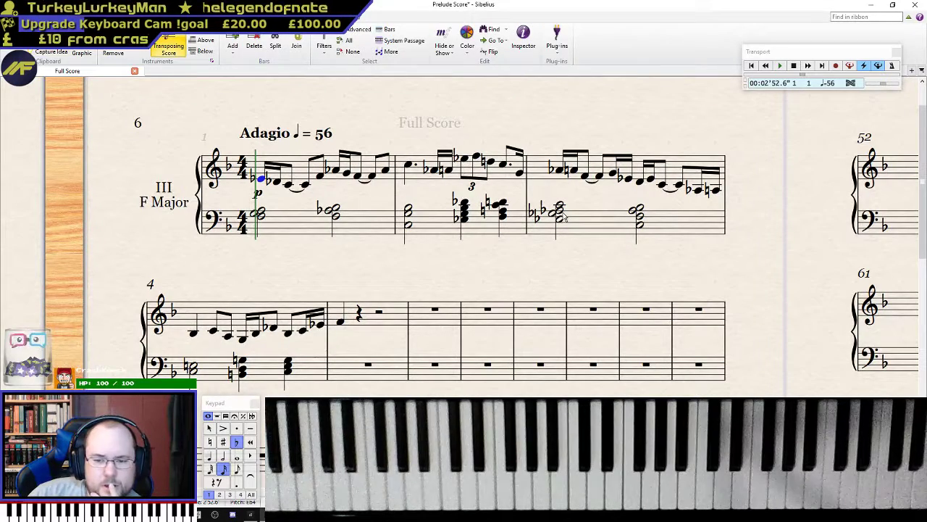
- Replace bar 1's second bass chord with F, A, C and D from the bottom up, and play back from the start of bar 1
left_click(409, 210)
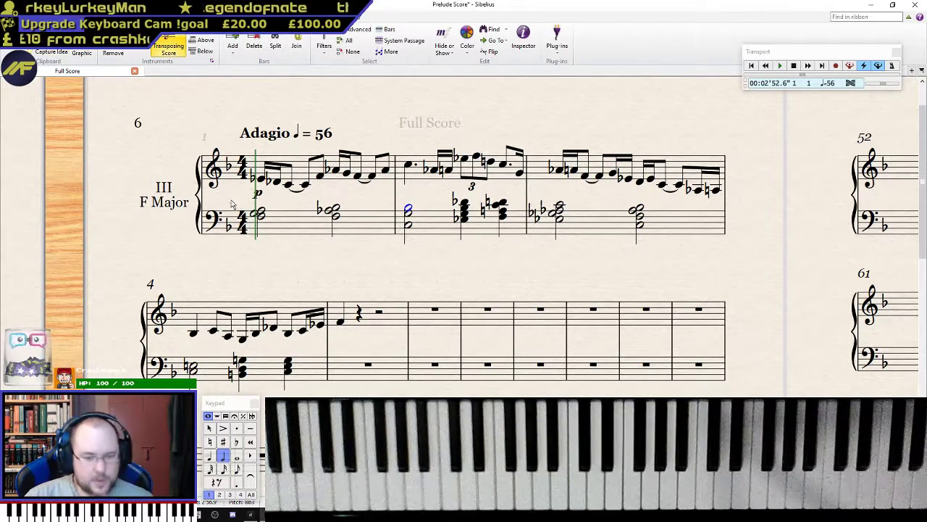
left_click(335, 210)
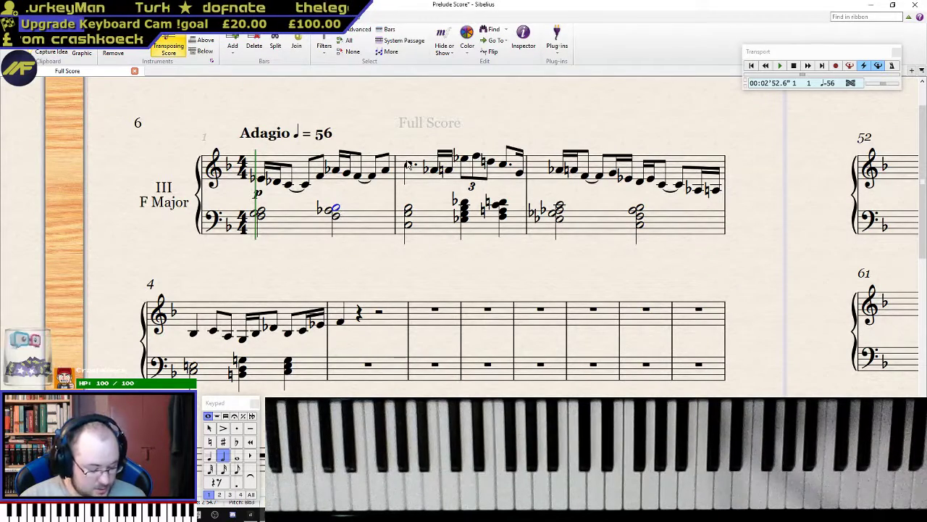
left_click(335, 186)
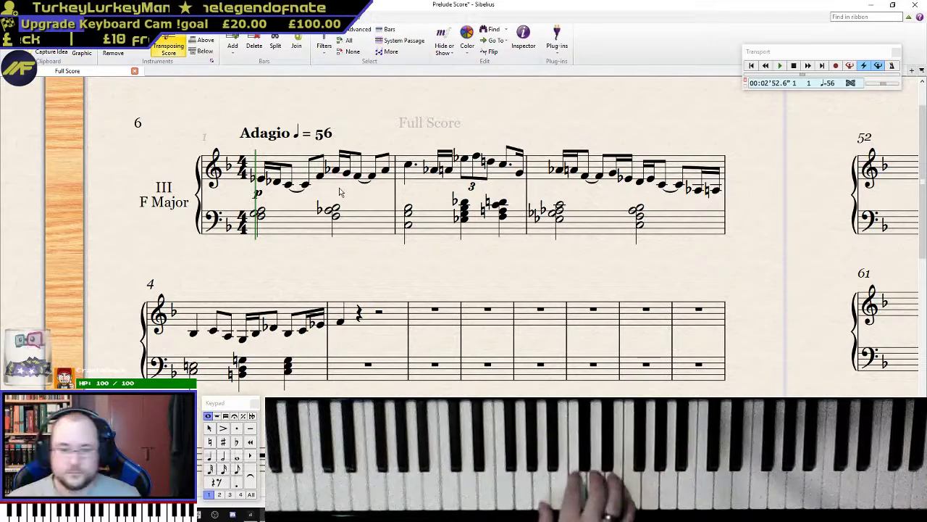
left_click(335, 208)
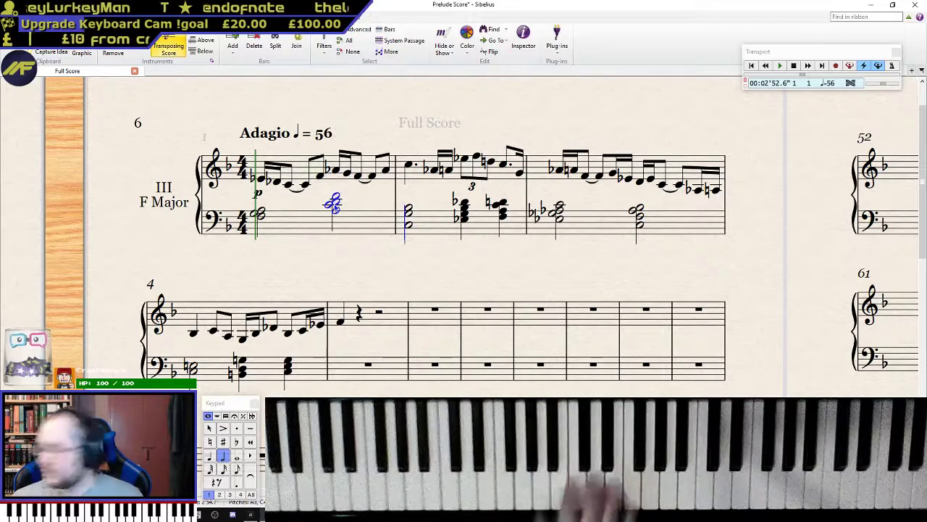
key("Escape")
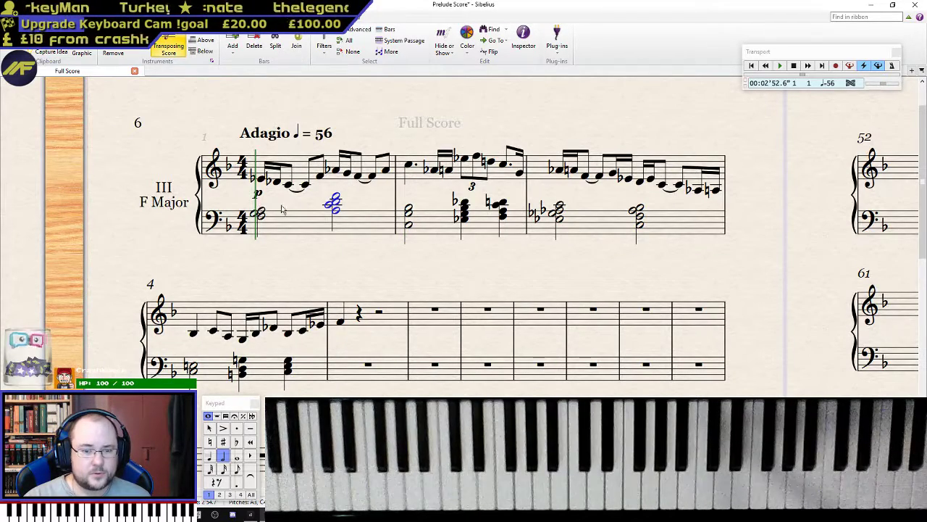
key("Escape")
left_click(334, 207)
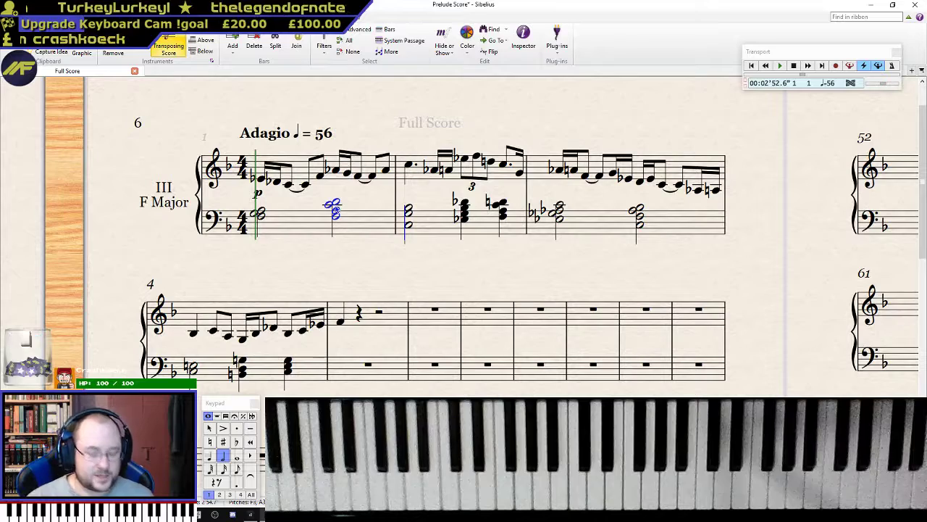
left_click(261, 214)
left_click(260, 181)
key("p")
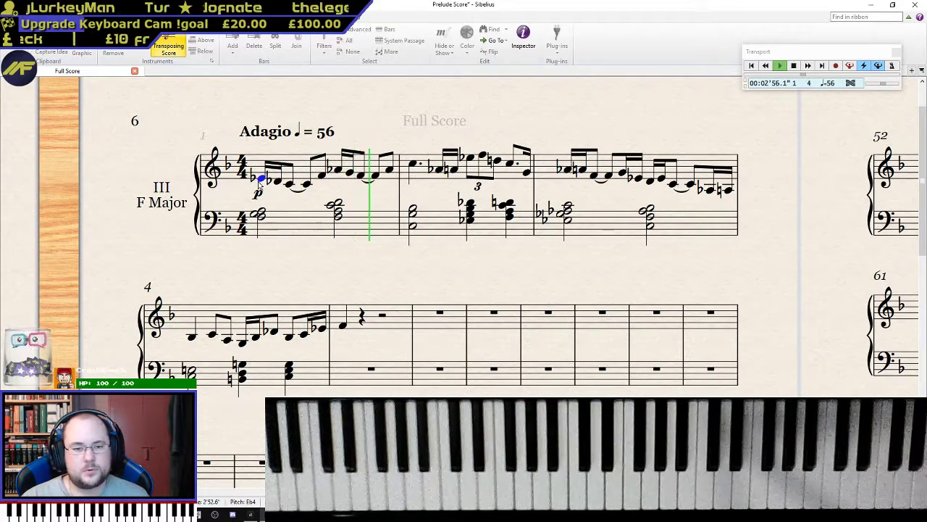
key("space")
- Replace bar 1's first bass chord with C, E, G and B-flat from the bottom up, and play back from the start of the bar
left_click(261, 215)
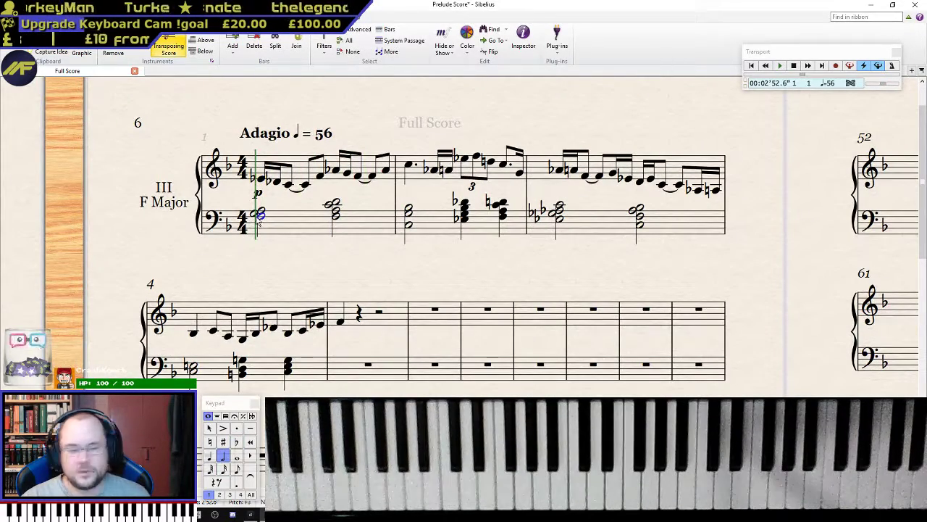
left_click(268, 181)
key("Escape")
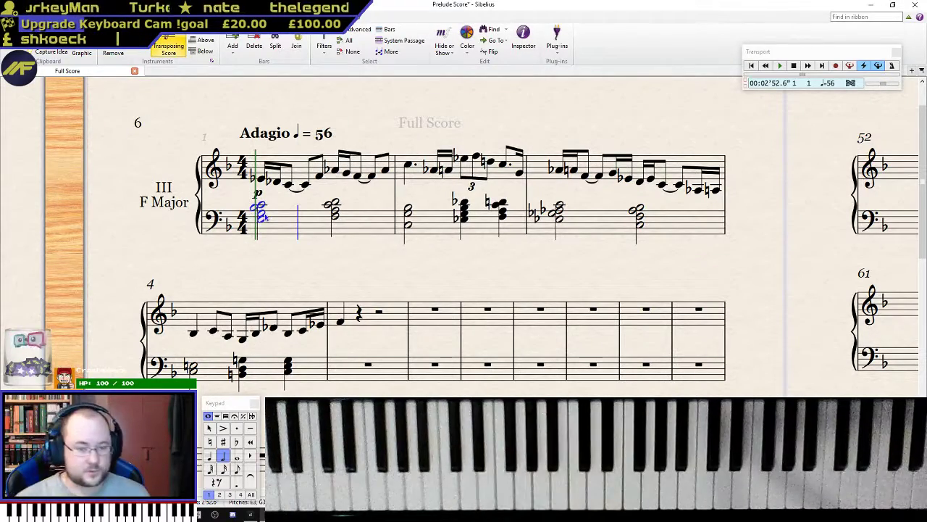
left_click(281, 205)
left_click(262, 205)
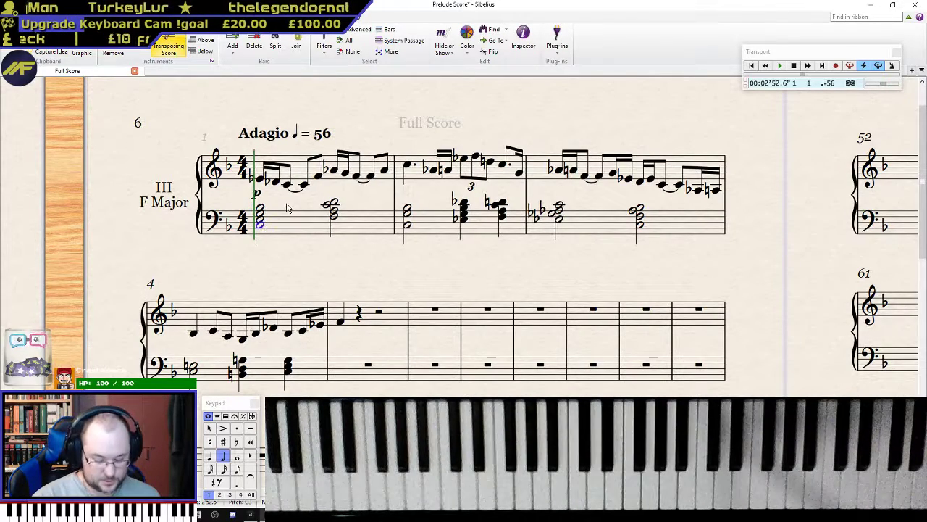
left_click(263, 178)
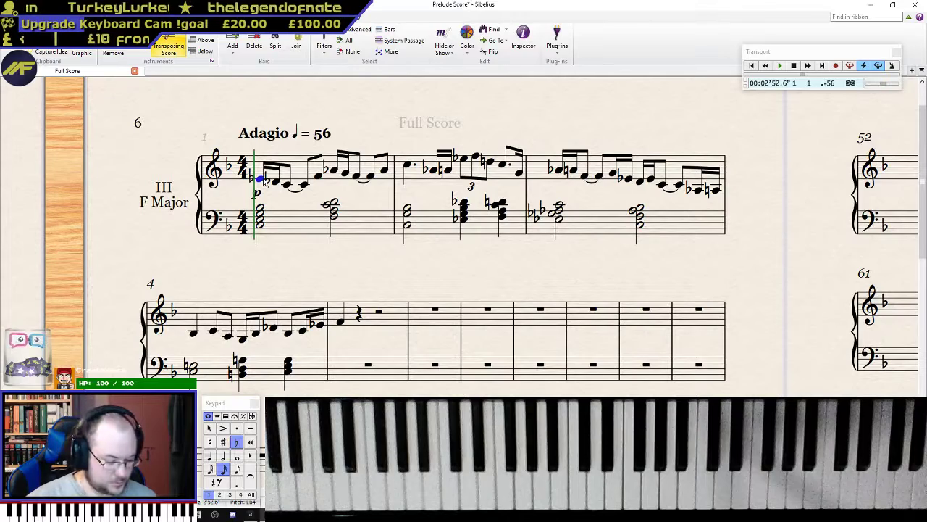
key("p")
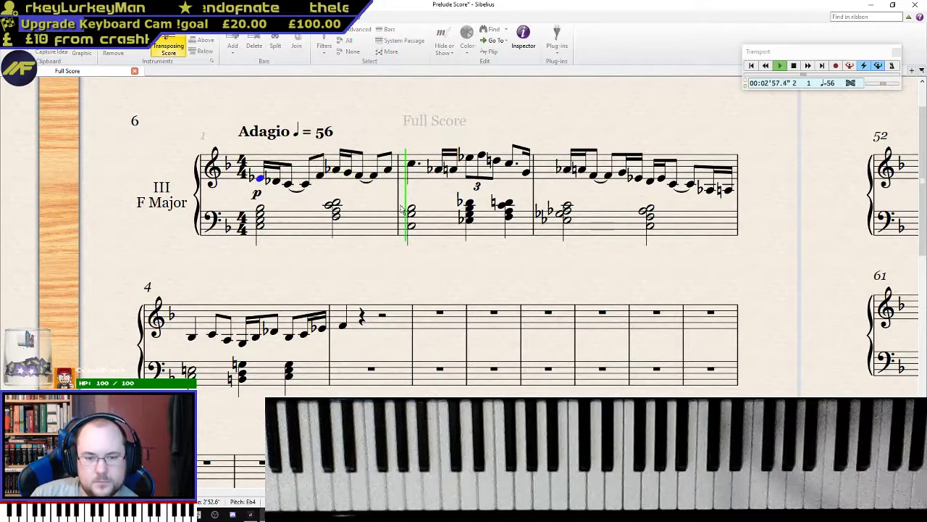
key("Escape")
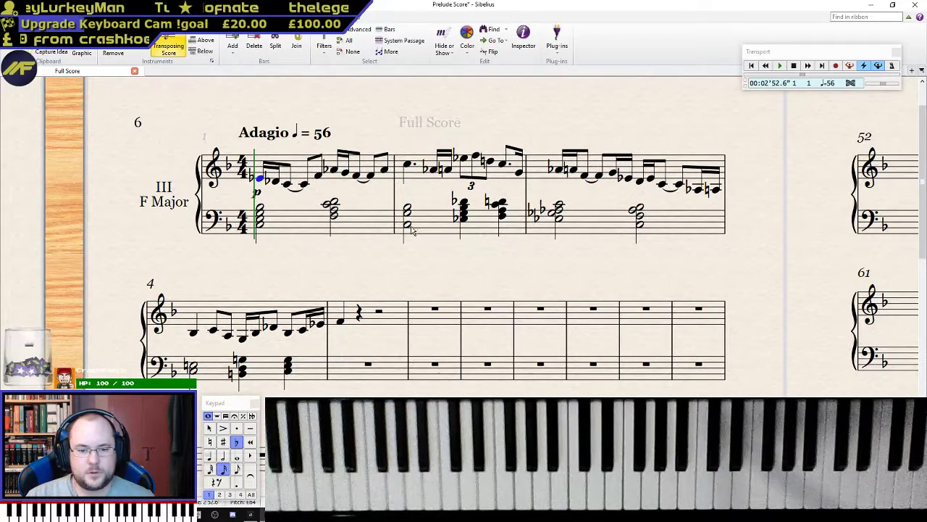
- Raise the low C of bar 2's first bass chord and the low E-flat of its second chord by an octave
left_click(409, 226)
key("ctrl+Up")
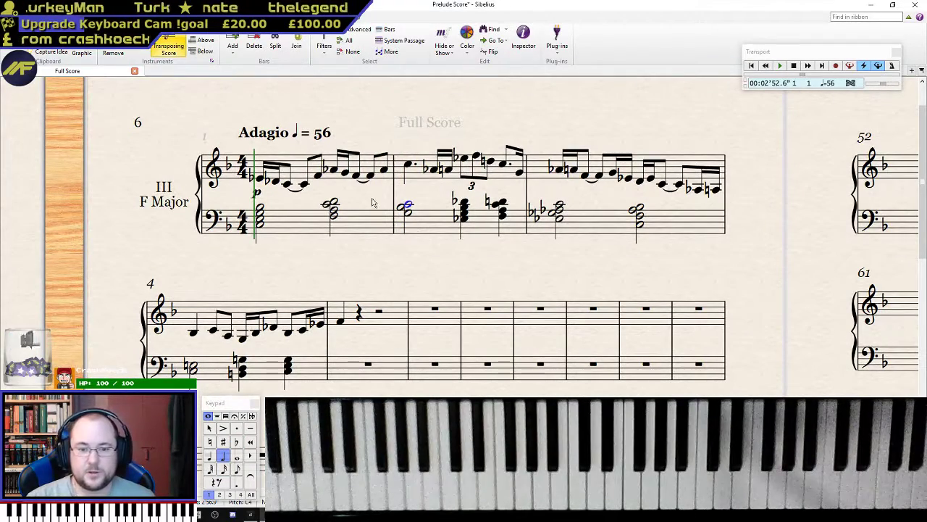
left_click(465, 224)
key("ctrl+Up")
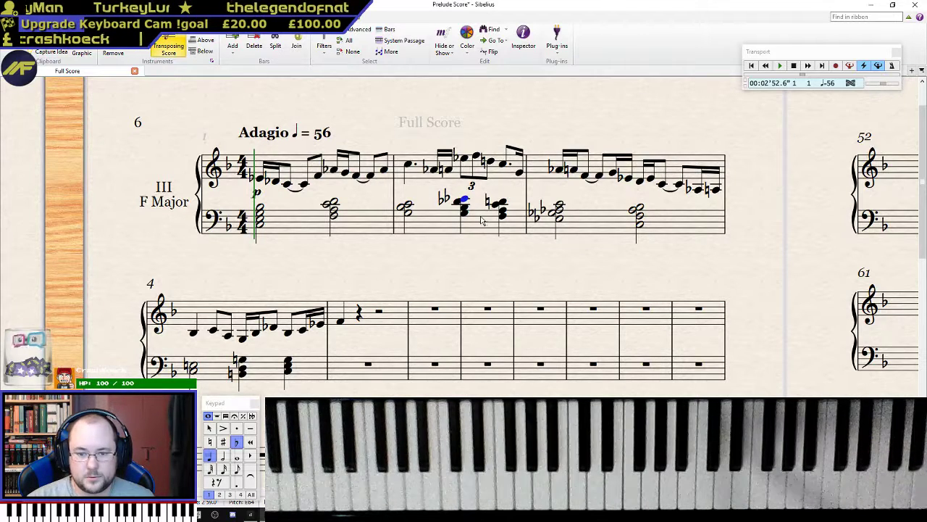
- Play back the passage from the first melody note of bar 1 into bar 3
left_click(261, 179)
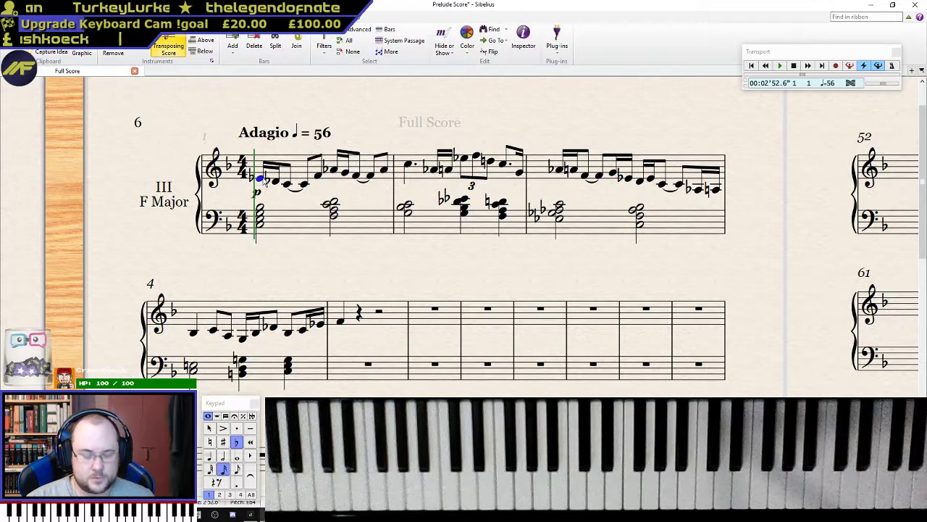
key("p")
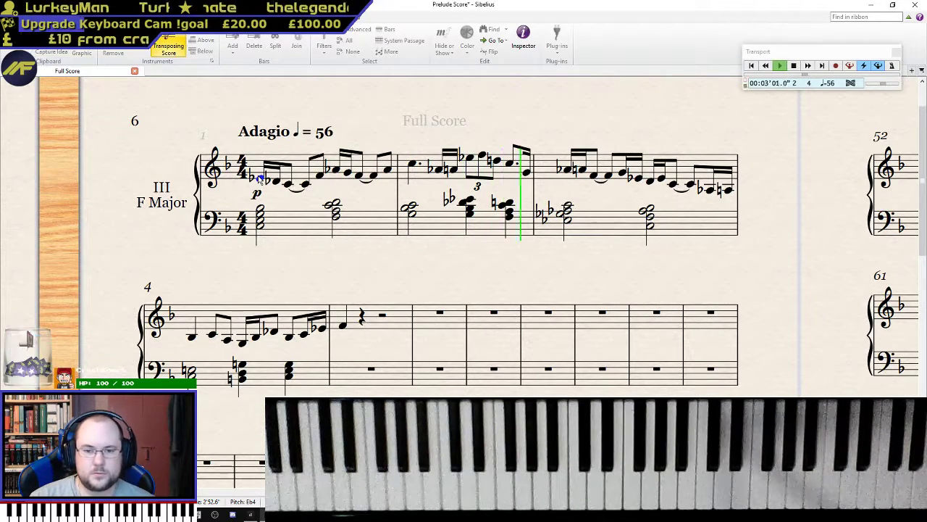
left_click(259, 179)
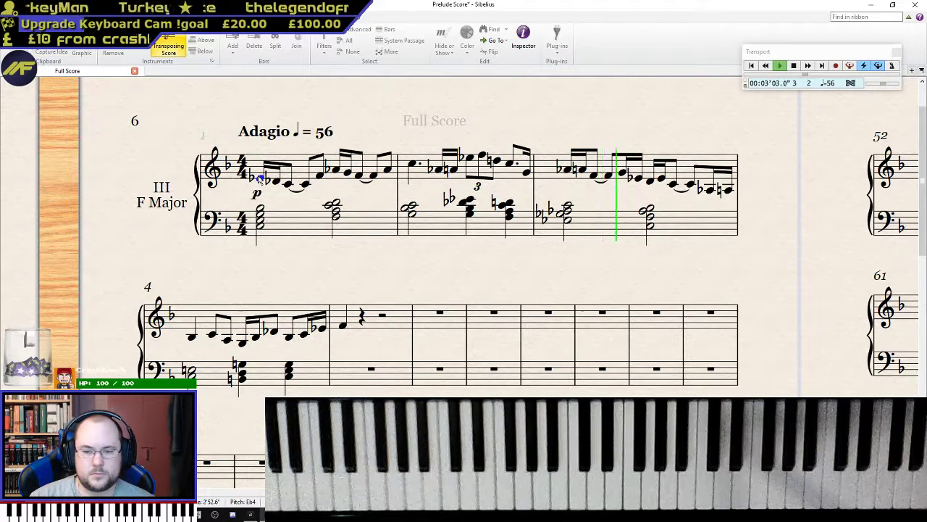
key("space")
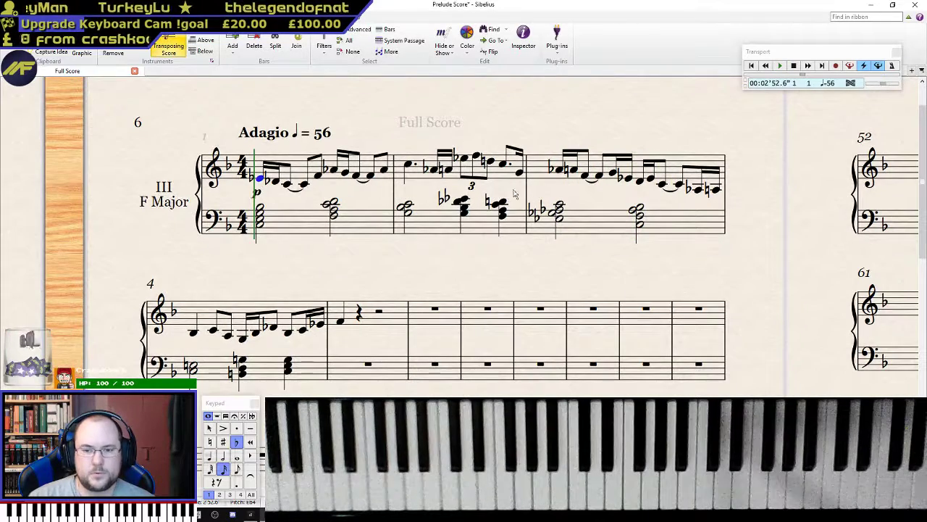
- Select both staves of bars 1 and 2, play back briefly from the selection, and clear the selection
left_click(435, 223)
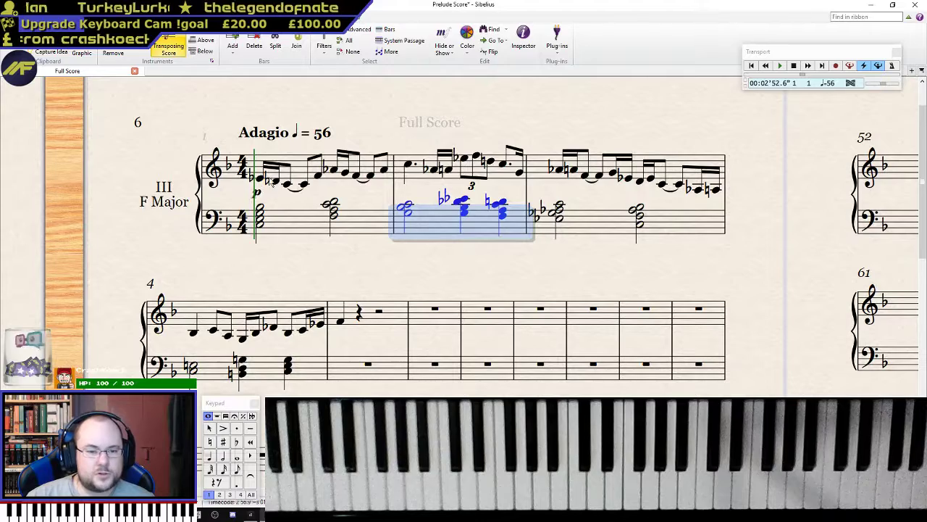
left_click(266, 182, "shift")
key("space")
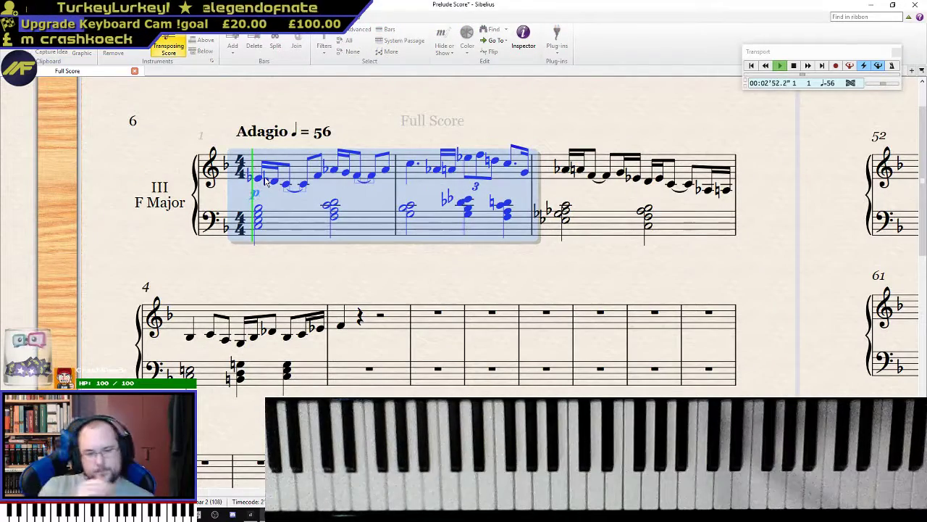
key("space")
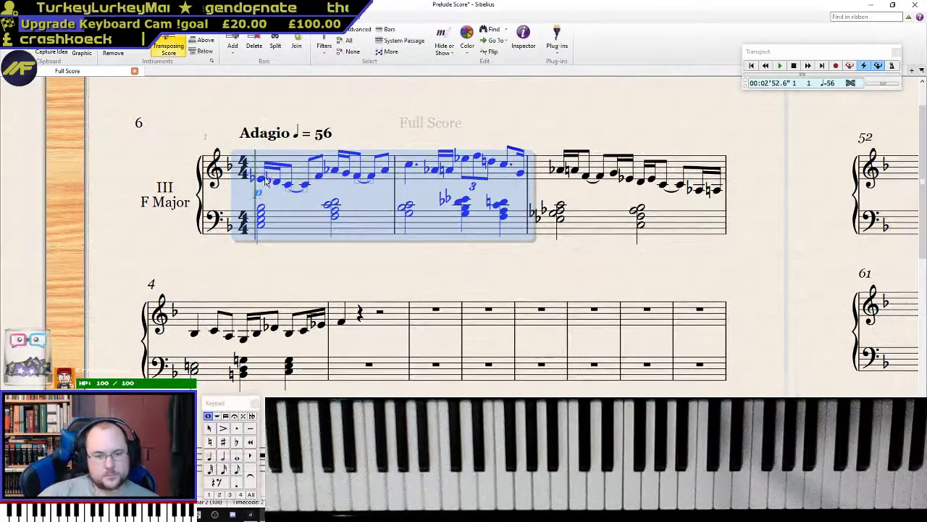
key("Escape")
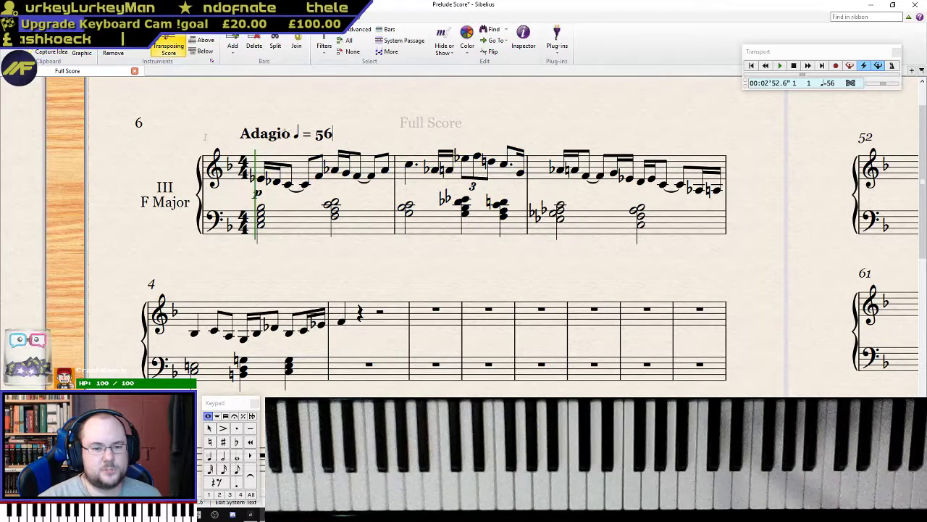
- Add the expression text "langourous" above the first melody note of bar 1
left_click(260, 179)
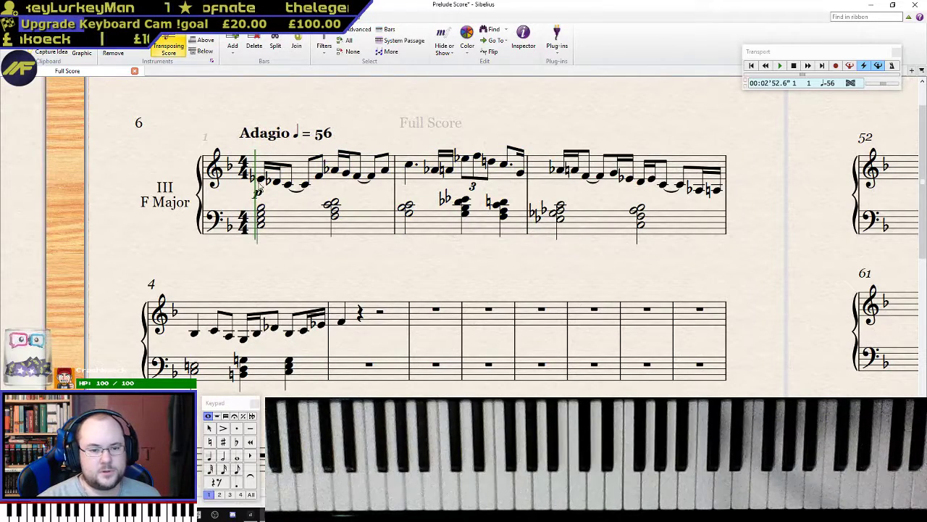
key("ctrl+t")
type("leg")
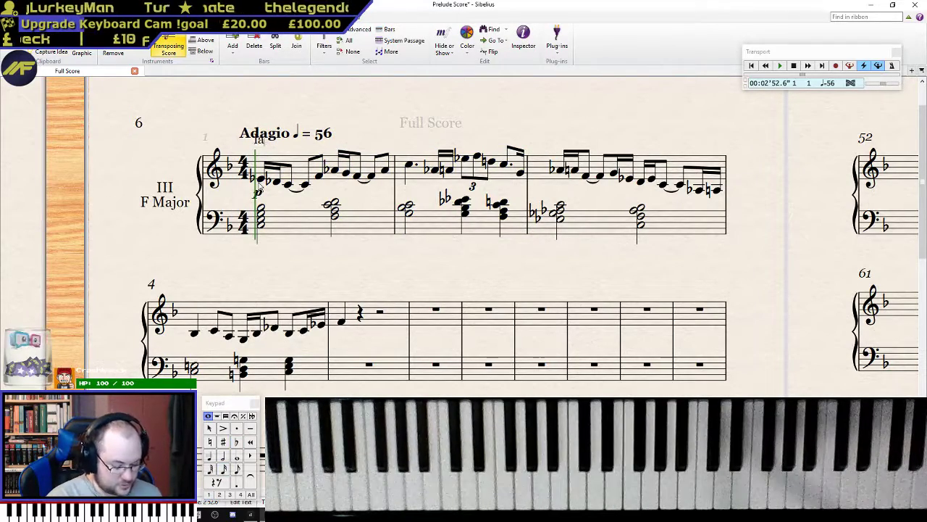
type("guorous")
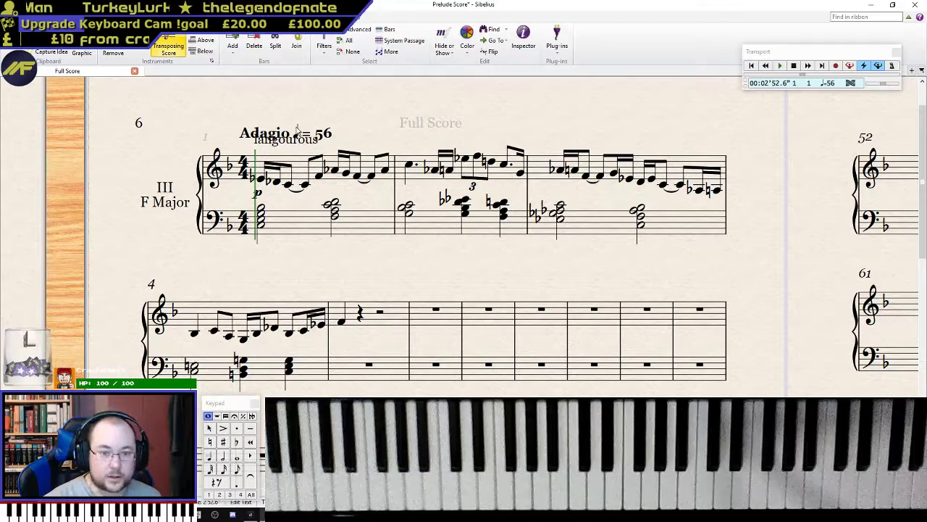
key("Escape")
- Play back the opening from bar 1's first melody note into bar 4, and replay it into bar 3
left_click(259, 182)
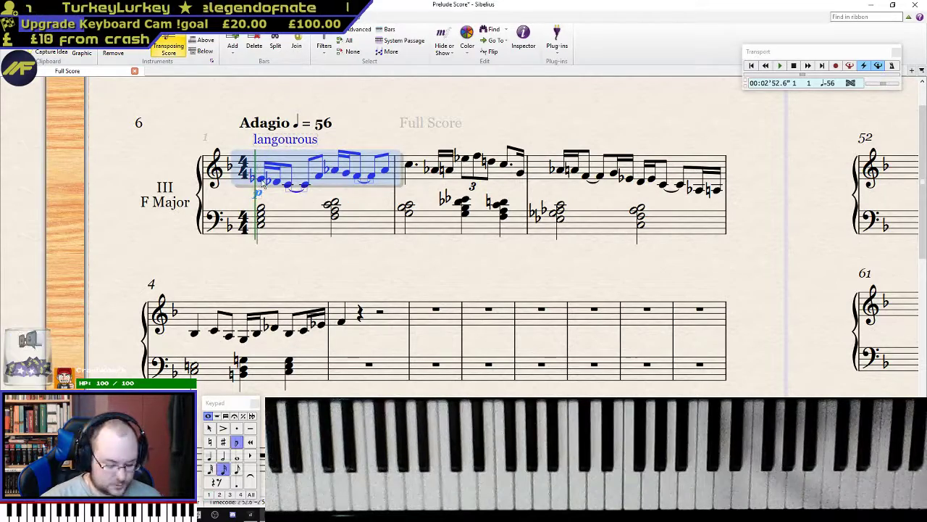
left_click(260, 181)
key("p")
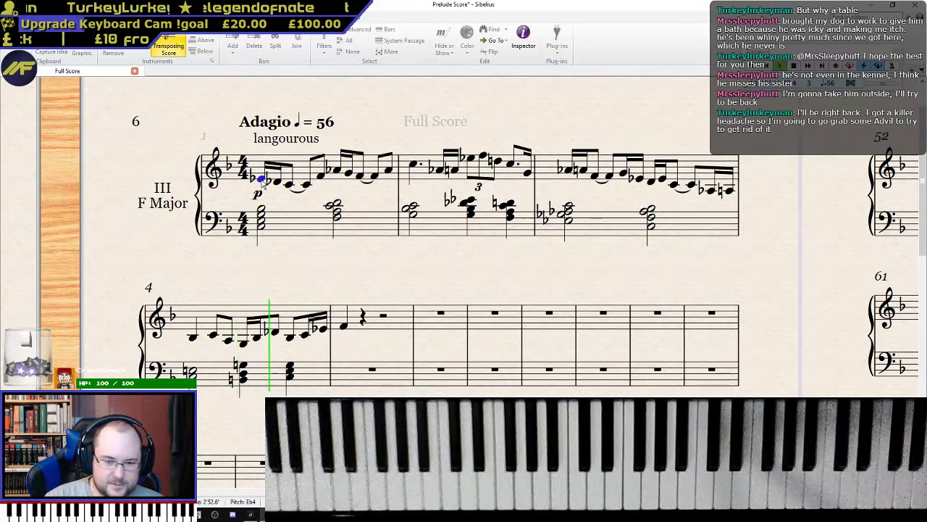
key("Escape")
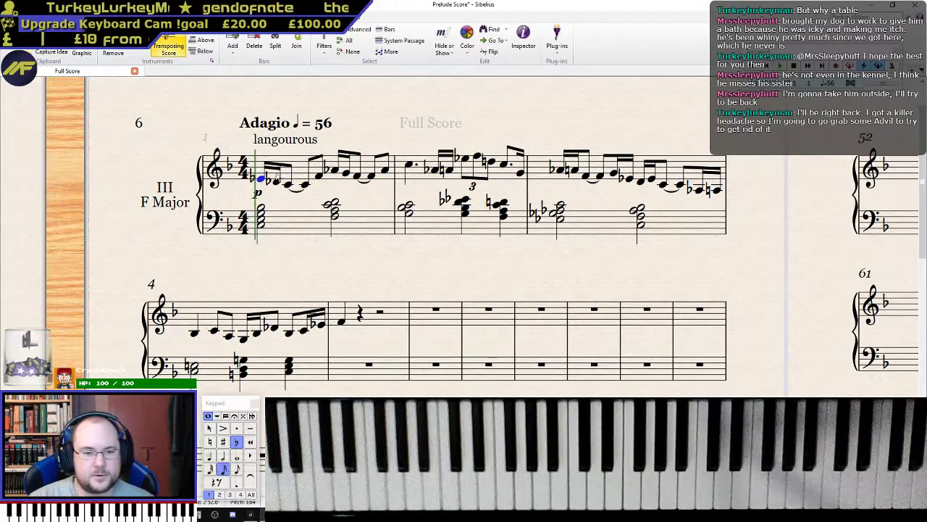
key("space")
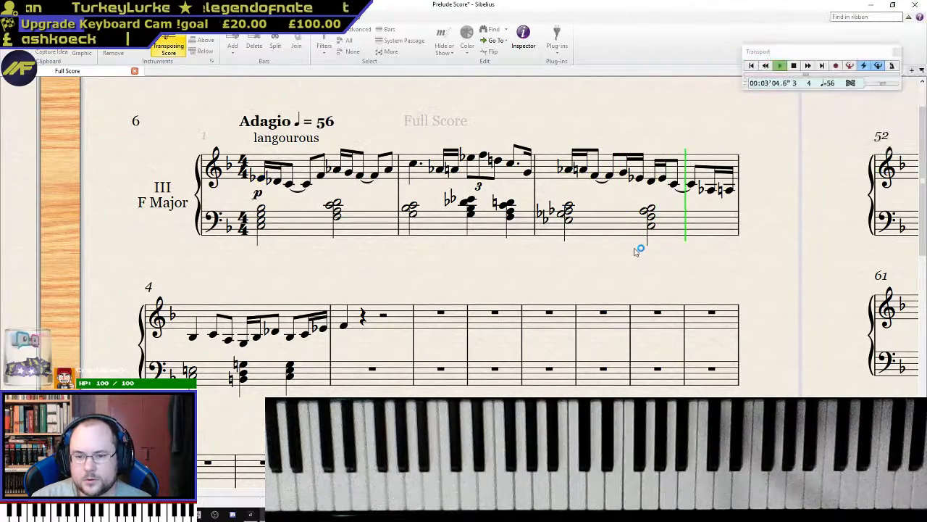
key("space")
- Replace bar 3's second bass chord with two quarter-note chords, the first D, F and A-flat, the second with C at the bottom
left_click(560, 218)
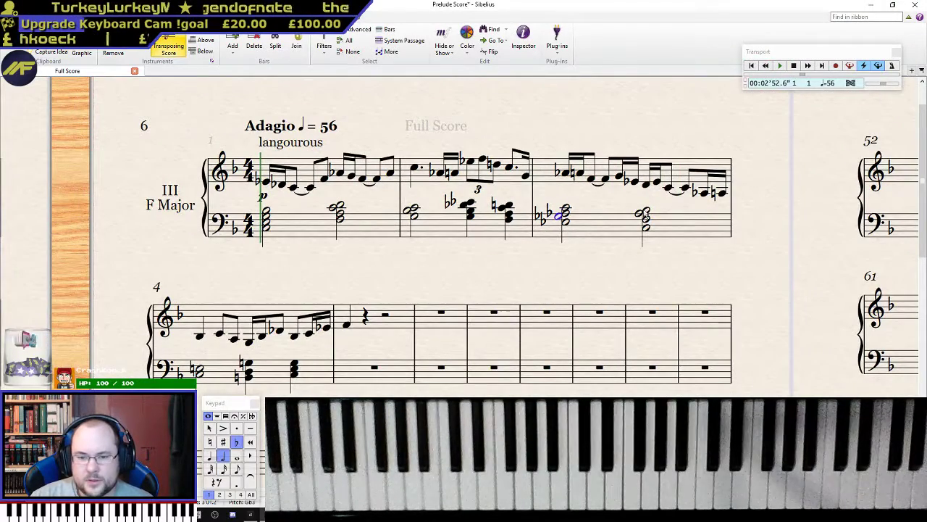
left_click(644, 213)
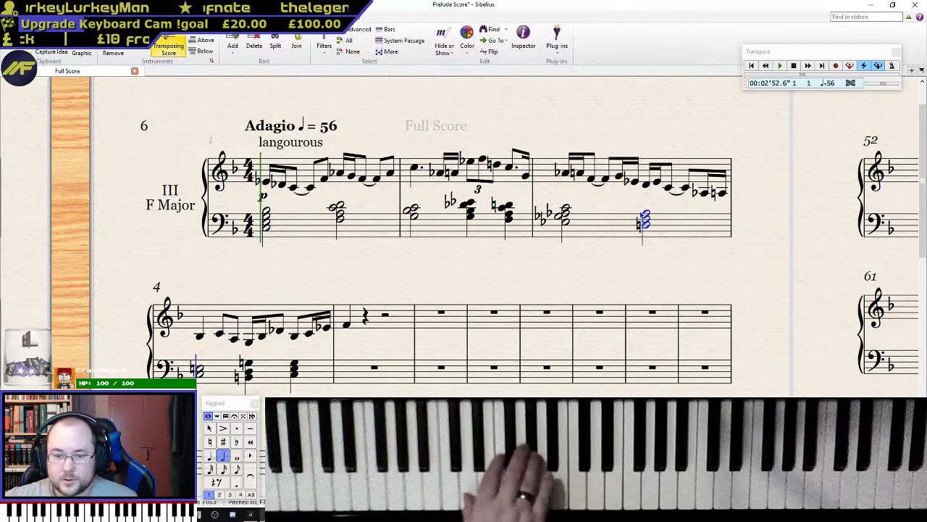
key("4")
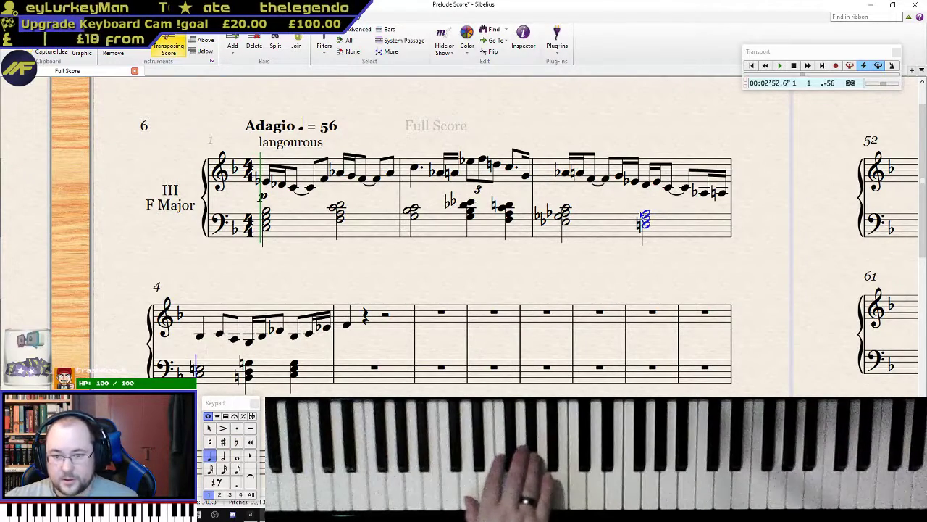
key("Escape")
left_click(645, 215)
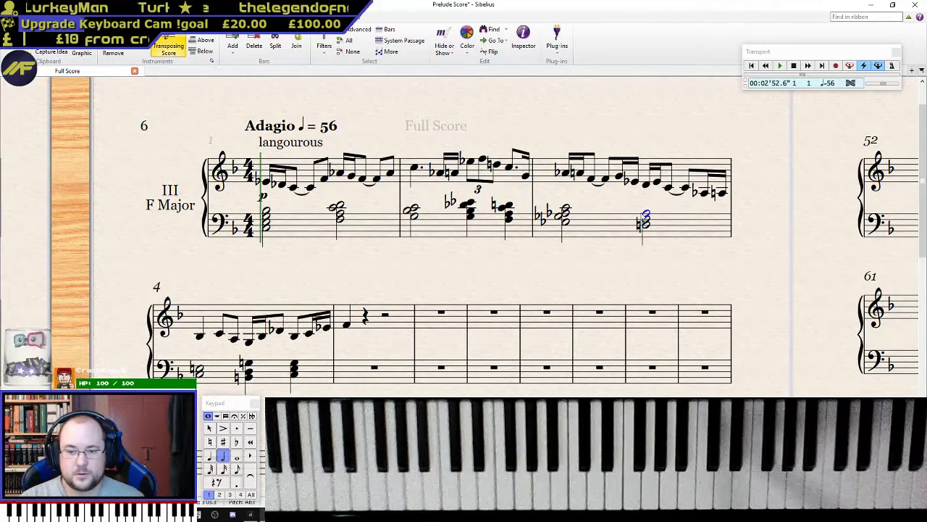
key("4")
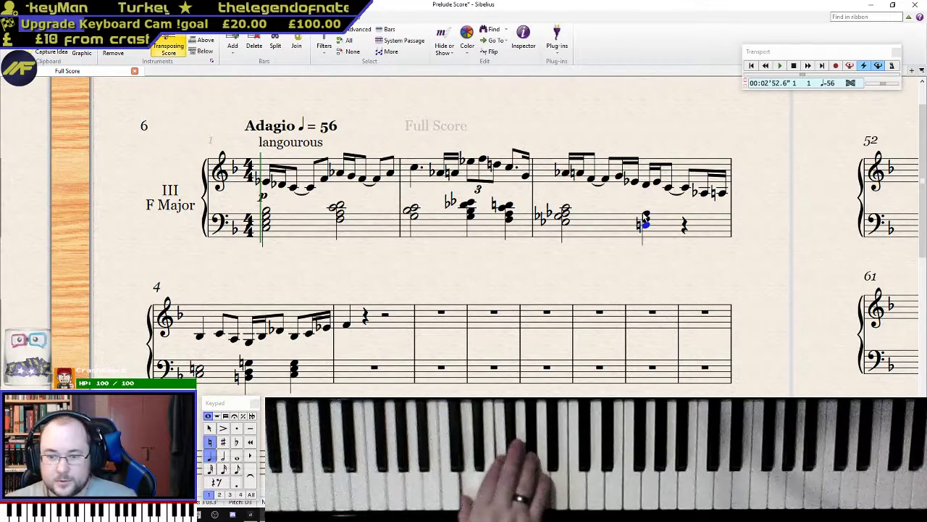
key("n")
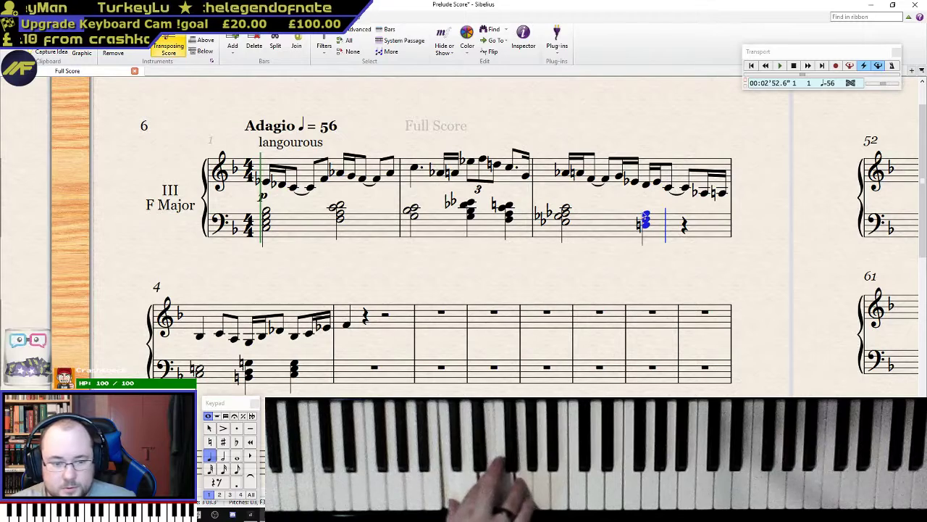
left_click(645, 214)
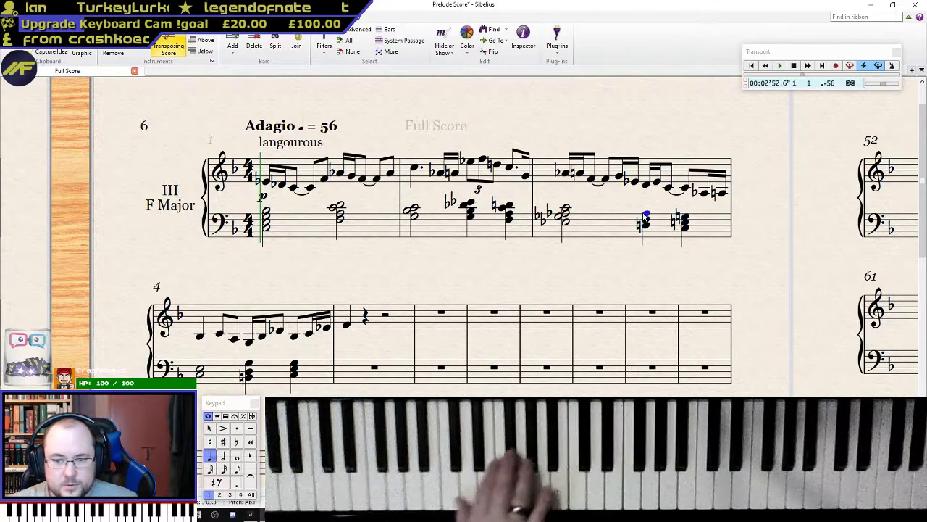
key("n")
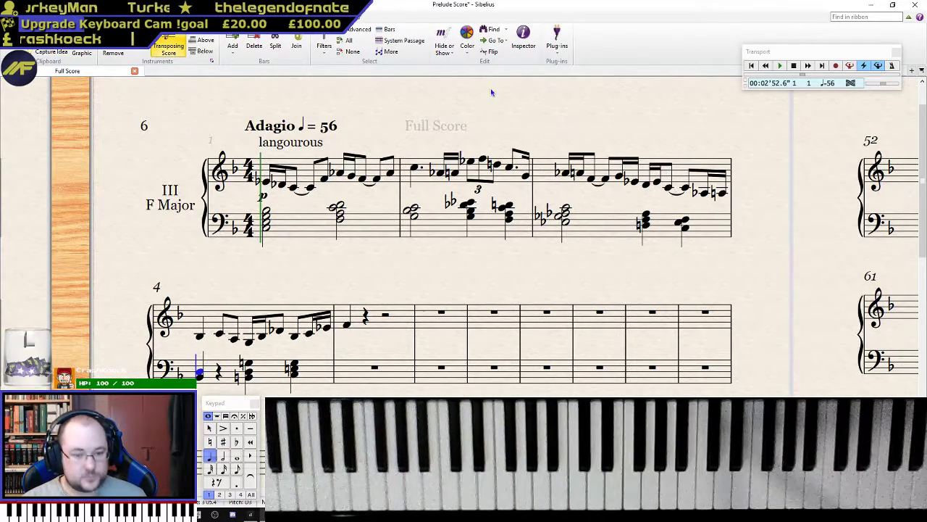
key("Escape")
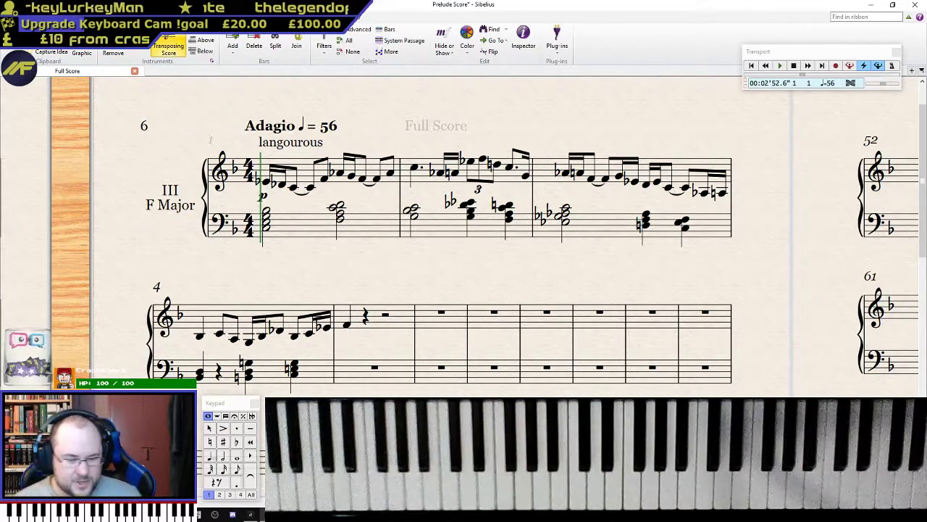
- Rebuild bar 4's first bass chord as a half-note chord of B-flat, E-flat and F
left_click(201, 374)
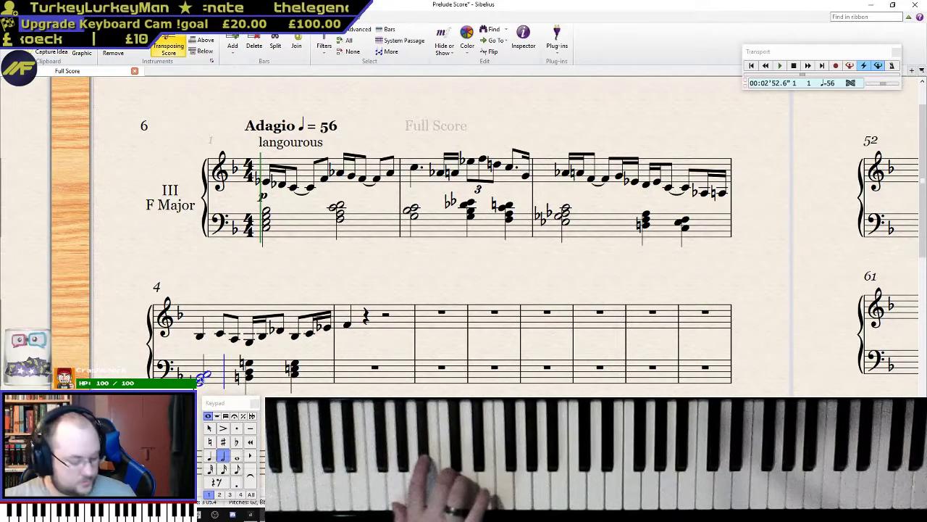
key("Right")
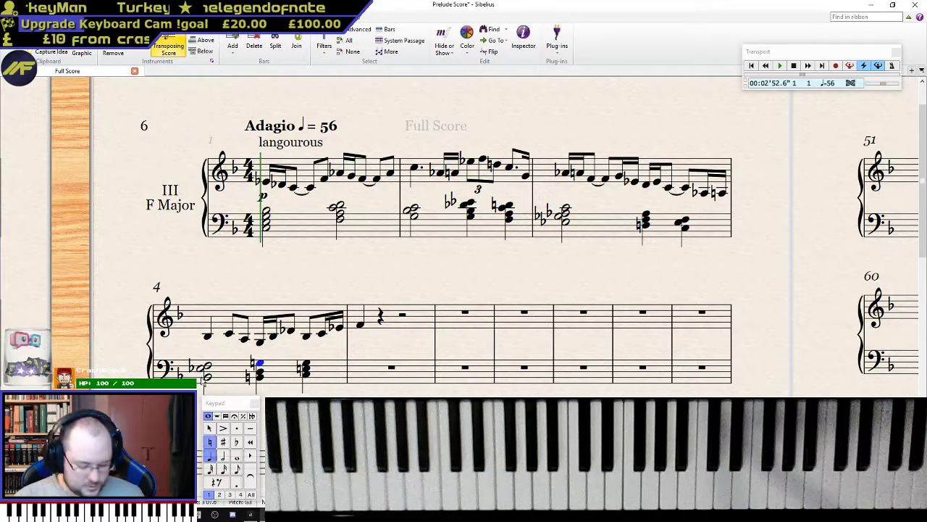
key("Right")
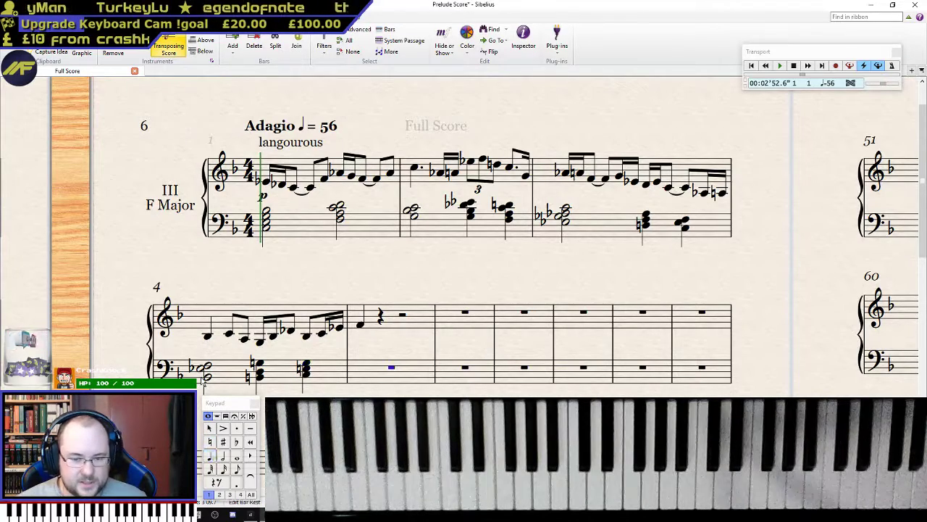
- Enter a quarter-note bass chord with C and F on the first beat of bar 5
key("4")
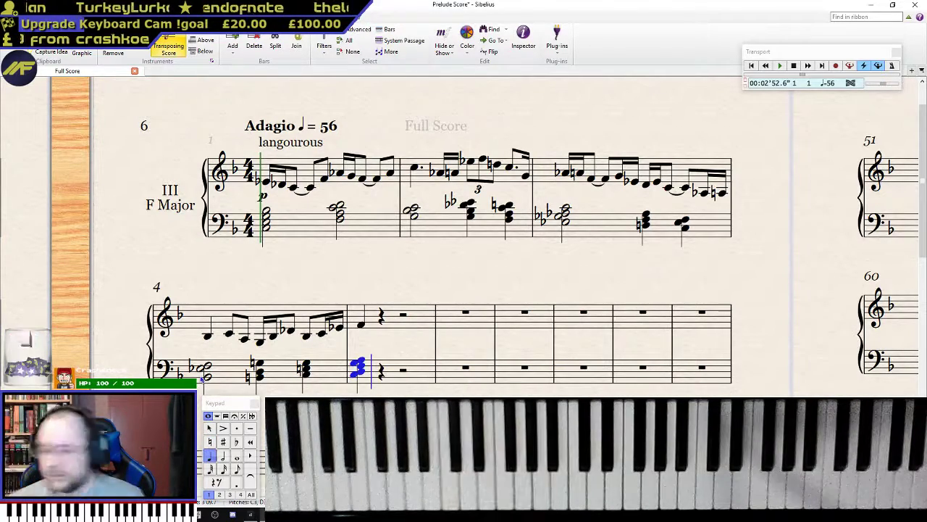
key("Left")
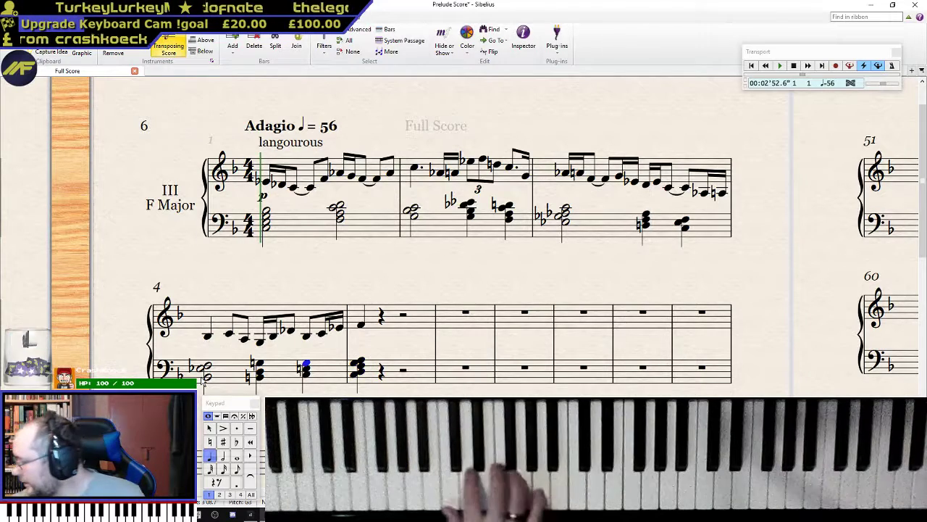
key("Right")
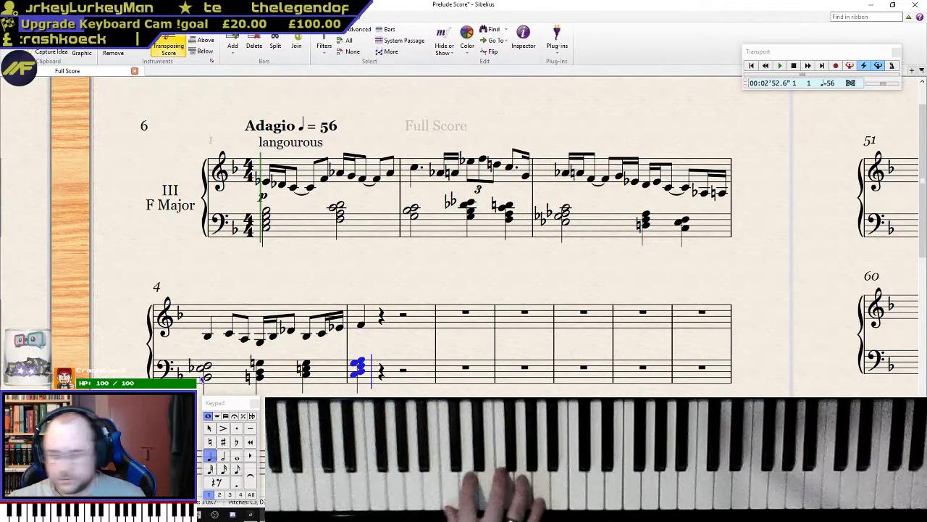
key("Left")
key("Right")
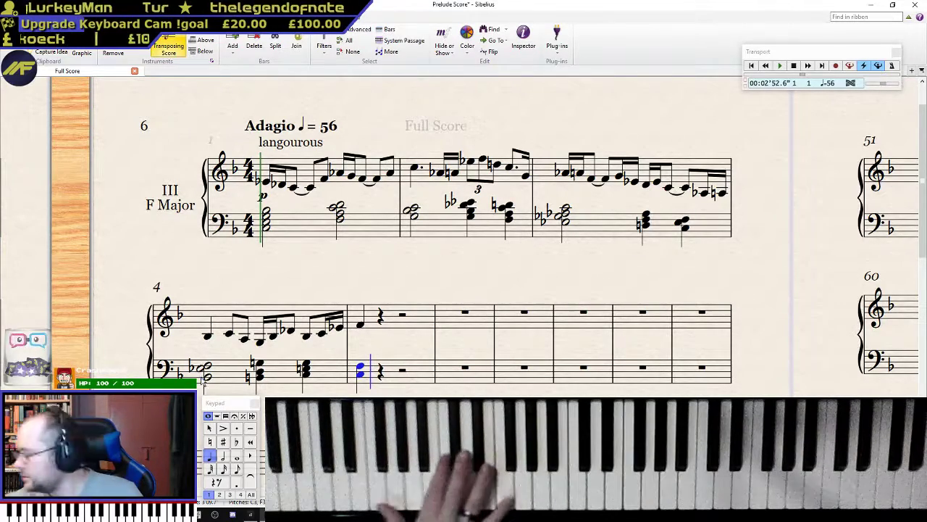
- Add a low F to bar 5's bass chord and expand its treble F downward into a chord reaching A
key("Escape")
left_click(374, 346)
left_click(361, 325)
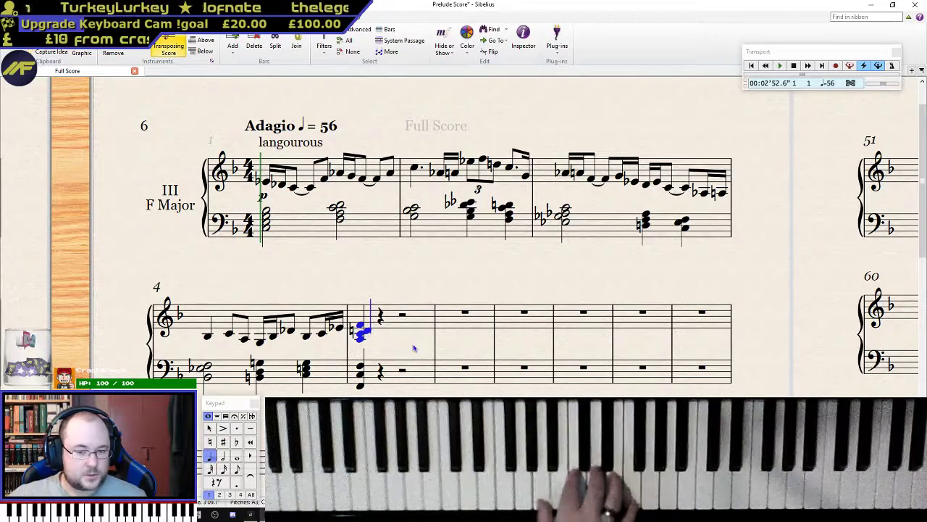
key("Escape")
- Play back the passage from the first melody note of bar 4
left_click(209, 339)
key("p")
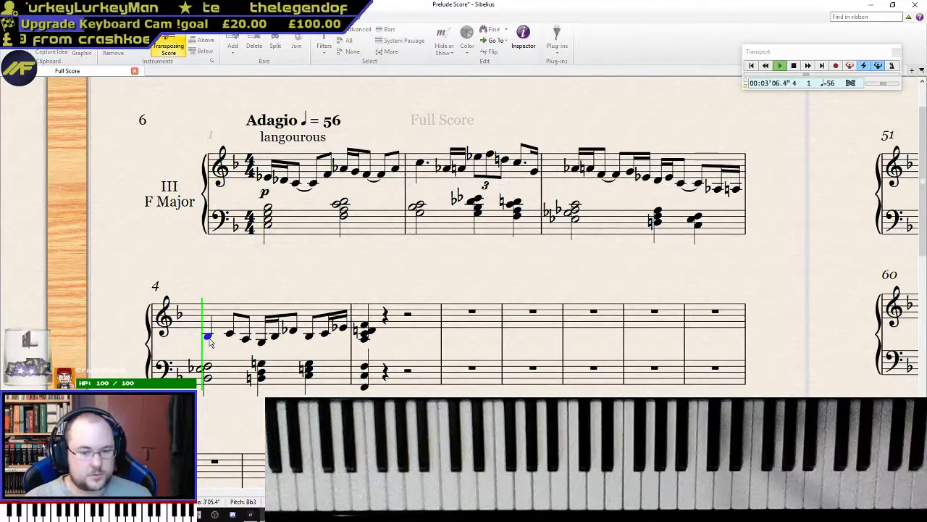
key("space")
- Reduce bar 4's second bass chord to B-natural and E-natural, and play back from the start of the bar
left_click(262, 368)
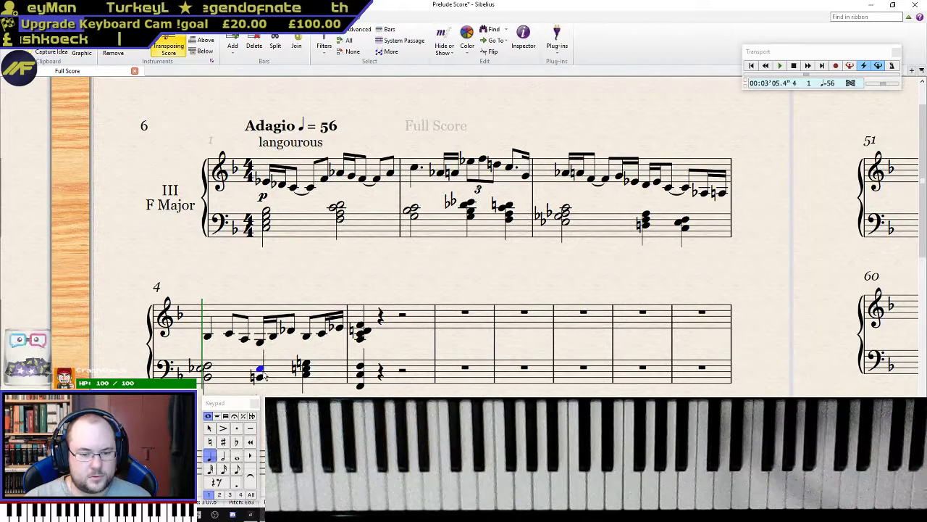
key("KP_7")
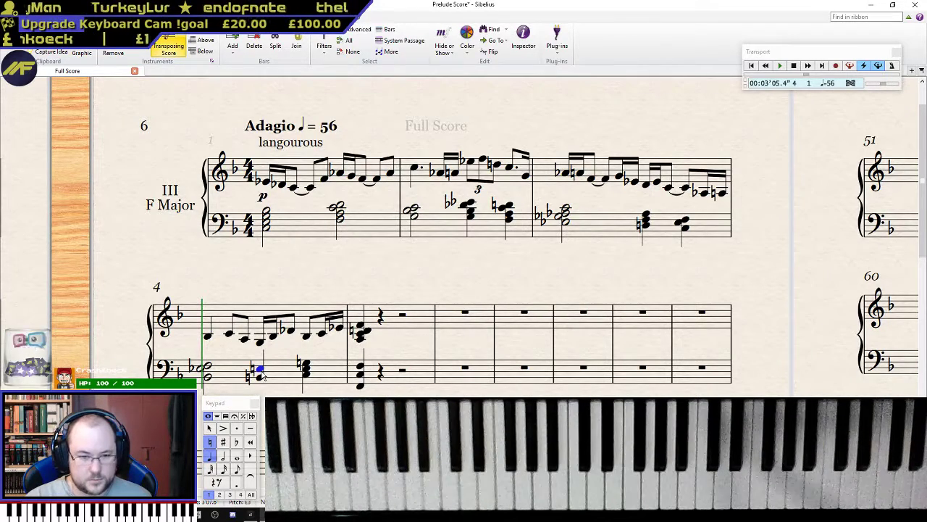
left_click(207, 336)
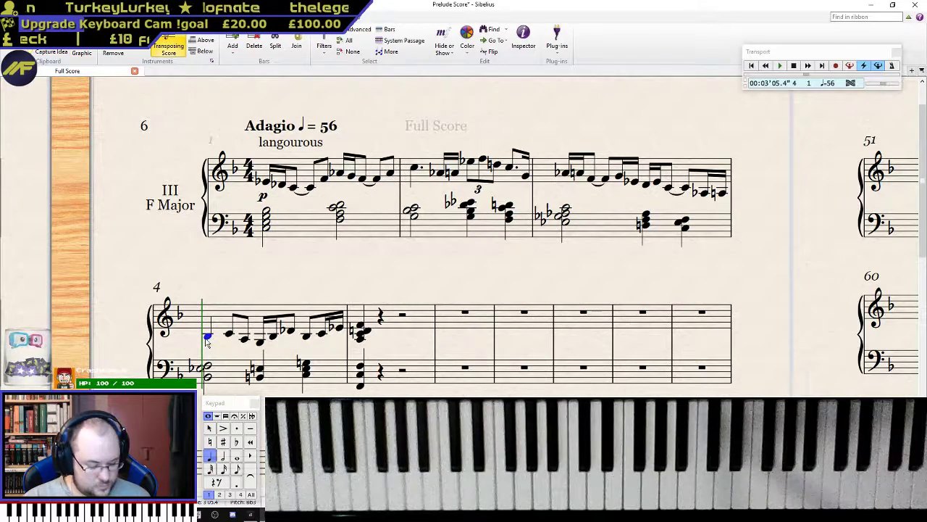
key("p")
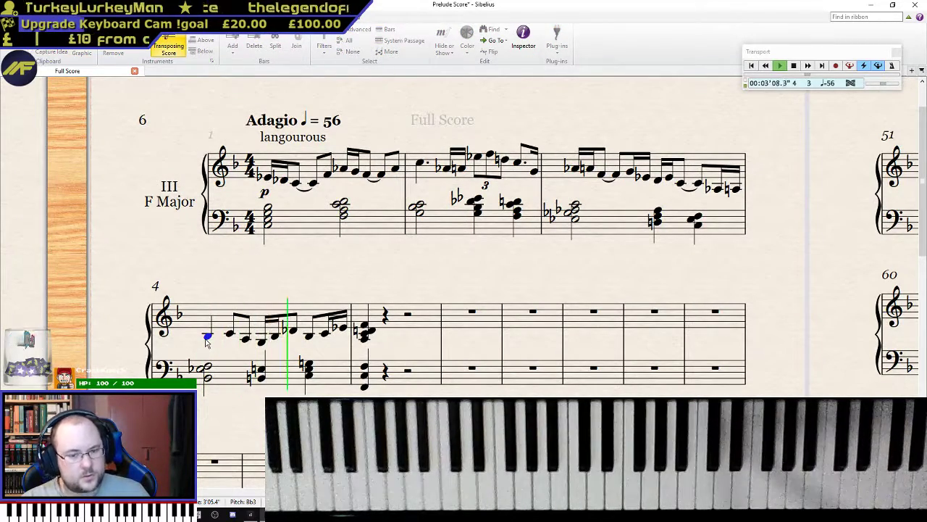
key("Escape")
- Replace the top G of bar 4's last bass chord with a low A-natural beneath its C
left_click(260, 377)
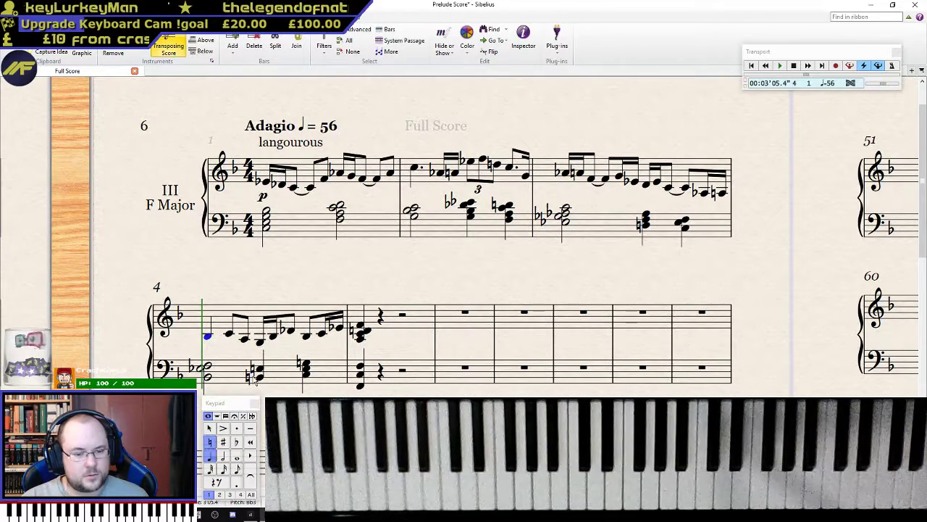
left_click(307, 362)
key("ctrl+Down")
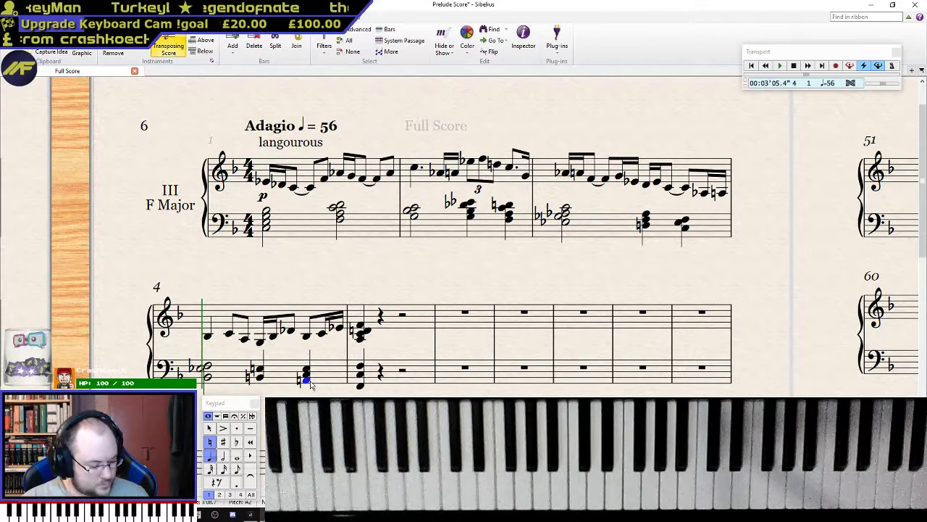
- Move the low A of bar 4's last bass chord to voice 2 and delete the quarter rest before it
key("alt+space")
key("Escape")
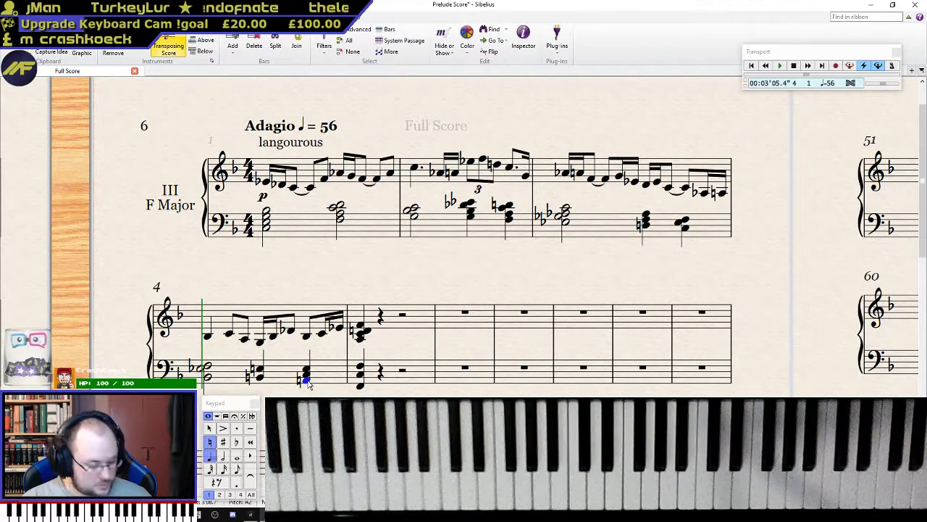
key("alt+2")
key("Left")
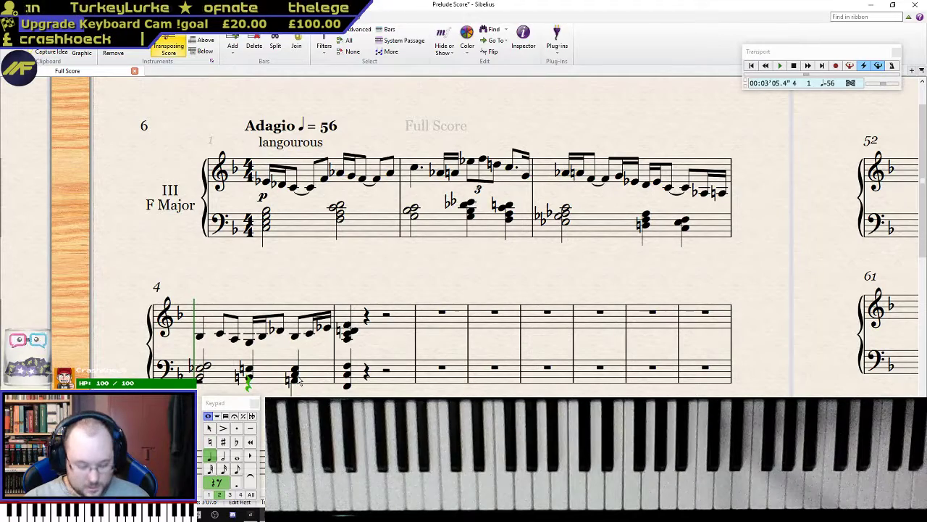
key("Delete")
key("Left")
key("Left")
key("Left")
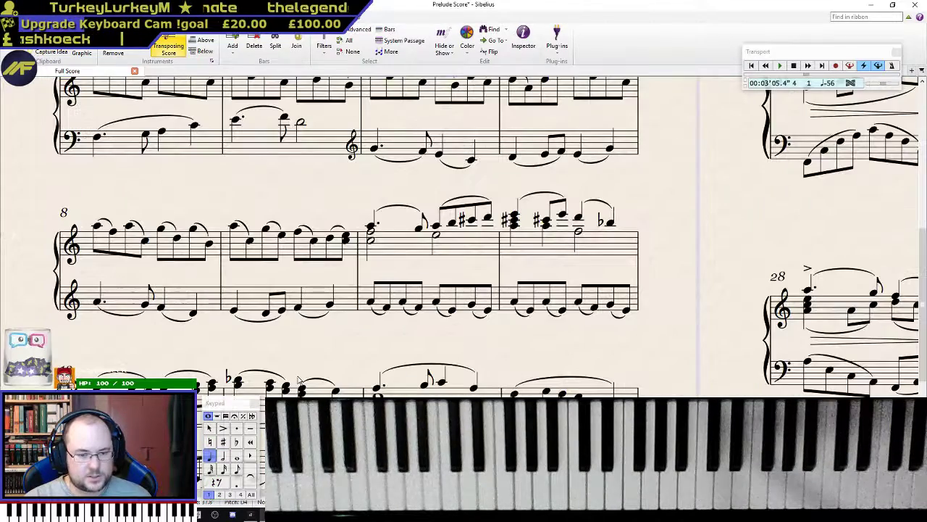
left_click_drag(149, 442, 183, 446)
scroll(389, 375, "up", 5)
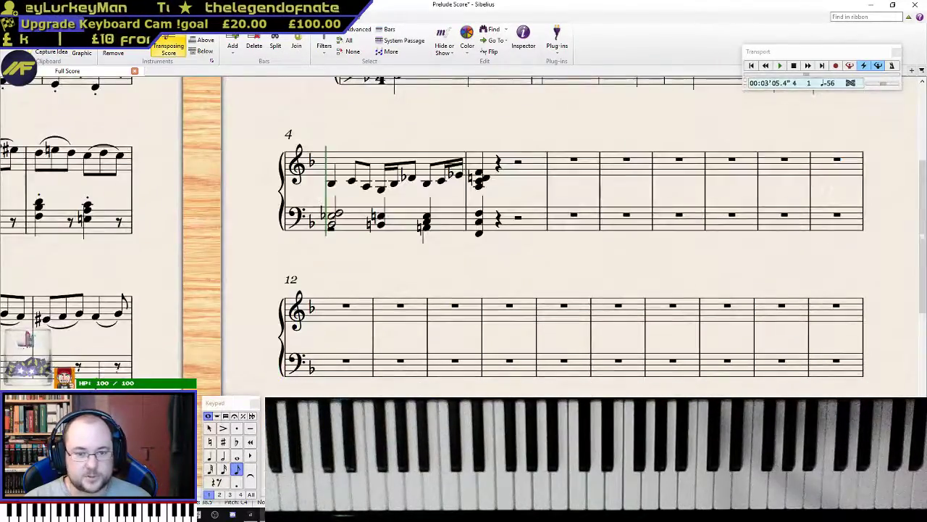
- Remove the voice 2 rest beneath bar 4's first bass chord
left_click(331, 370)
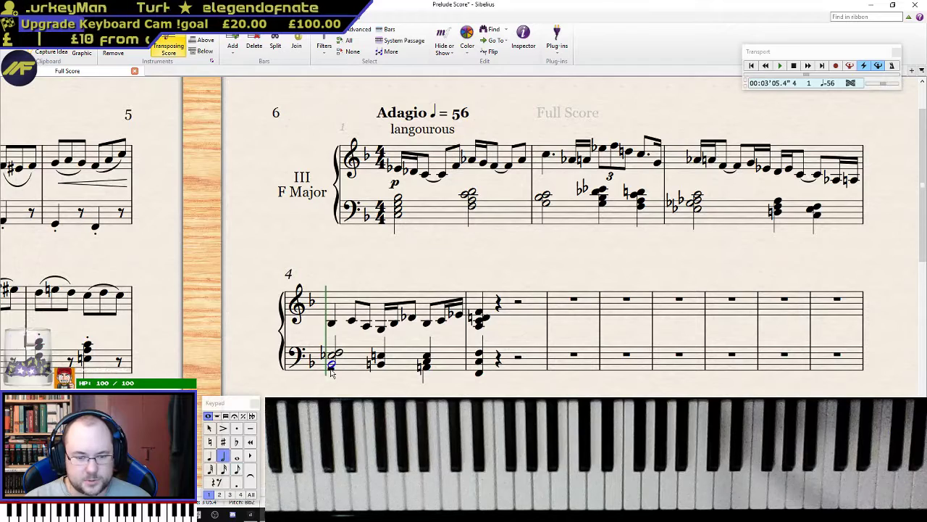
key("n")
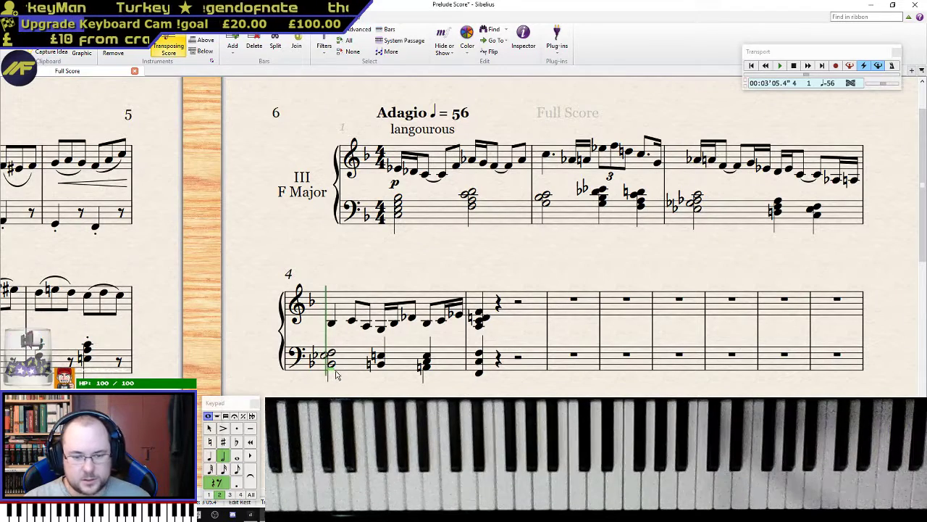
key("Left")
- Make the low A in bar 4's last bass chord an eighth followed by an eighth G-natural in voice 2, and delete the C above
left_click(425, 367)
key("n")
key("g")
key("Escape")
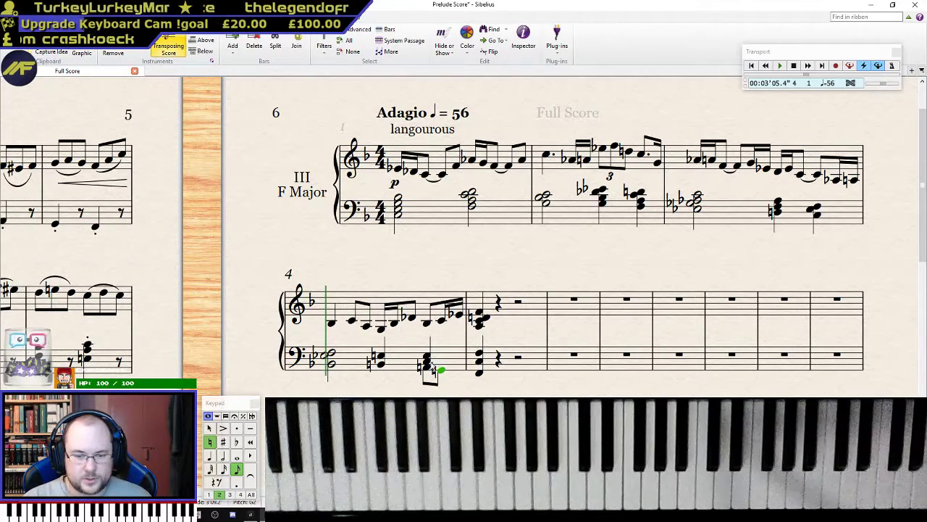
left_click(431, 366)
left_click_drag(433, 368, 429, 358)
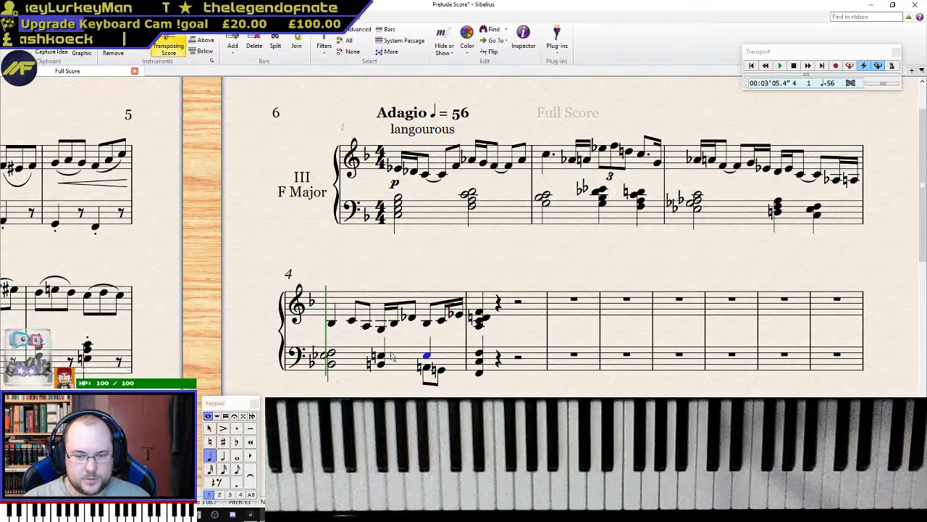
- Play back the passage from bar 4's first melody note
left_click(331, 324)
key("space")
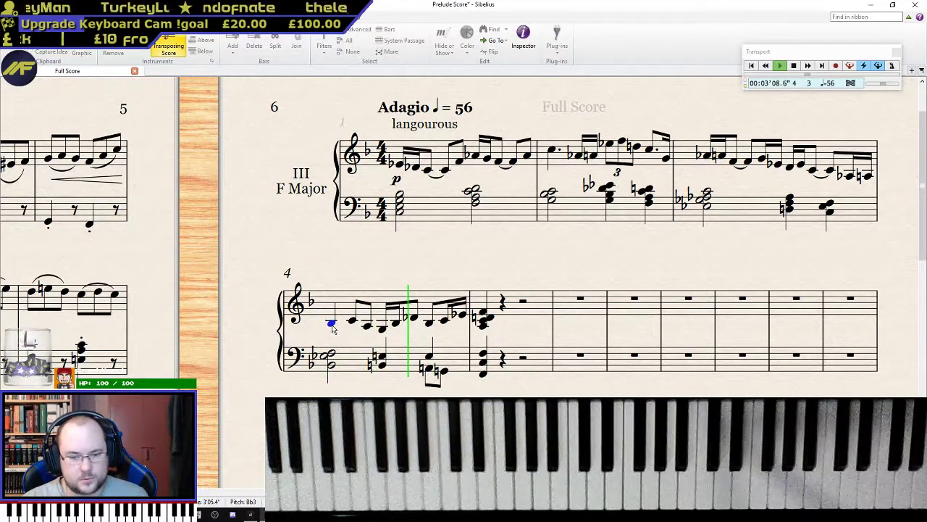
key("space")
- Flatten the low A of bar 4's last bass chord to A-flat, and play back from the start of the bar
left_click(428, 371)
key("Up")
key("KP_9")
left_click(441, 372)
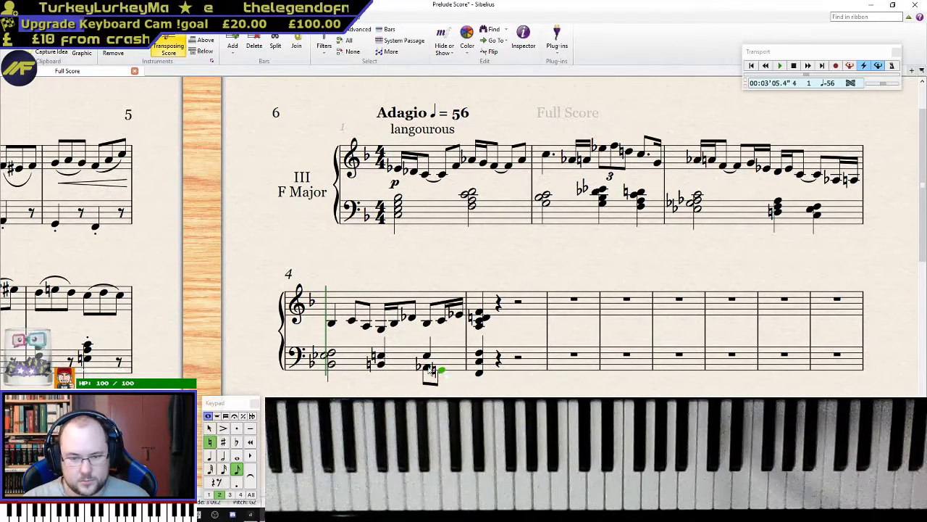
left_click(331, 356)
key("space")
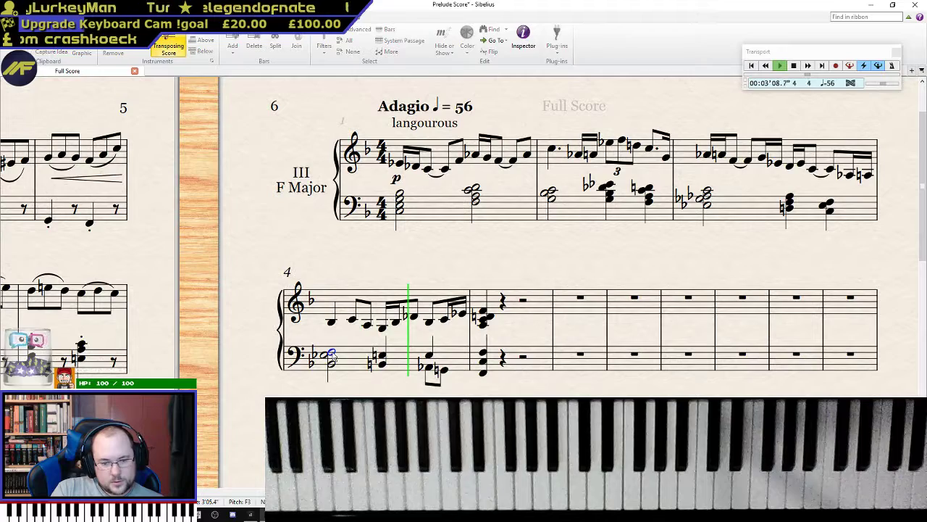
key("space")
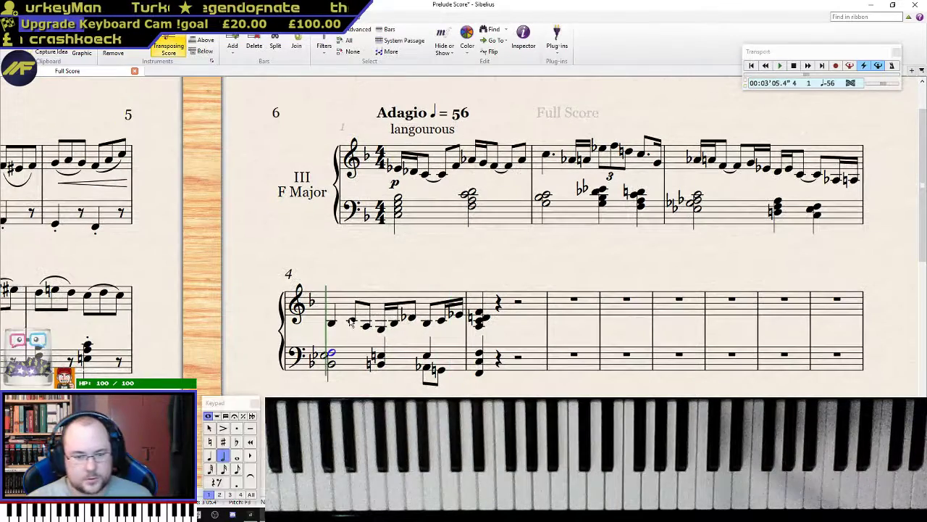
- Change bar 4's second bass chord to B-flat and E-flat, keeping E-natural in the last chord
left_click(381, 365)
key("KP_7")
key("KP_9")
key("KP_7")
key("KP_7")
key("Up")
key("Up")
key("Up")
key("Up")
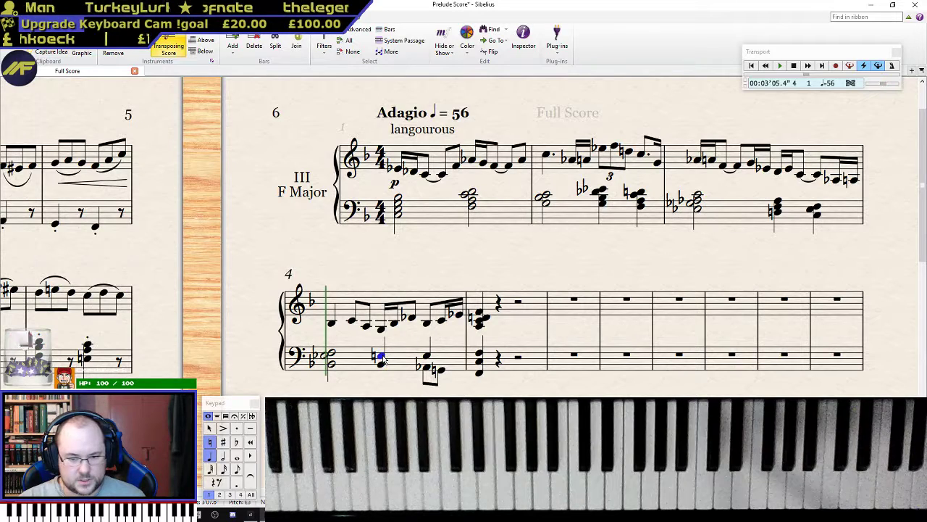
key("Down")
key("KP_9")
key("Right")
key("Right")
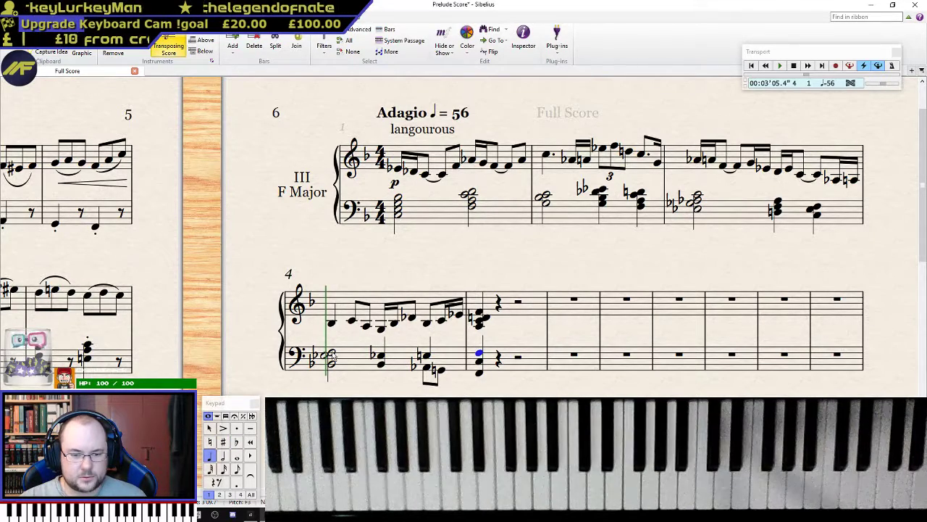
- Revoice bar 4's first bass chord as B-flat, D and A-flat, and play back from the start of the bar
left_click(327, 356)
key("Down")
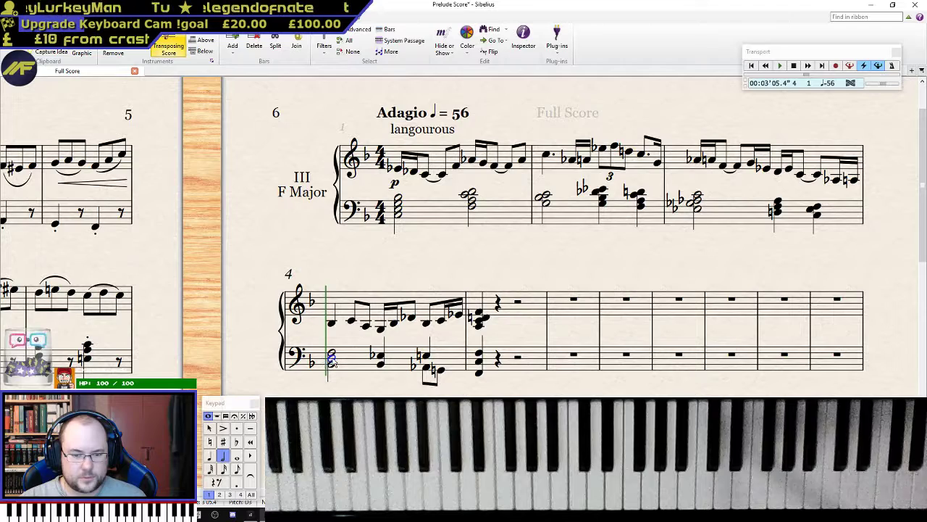
key("Up")
key("Up")
key("Up")
key("Up")
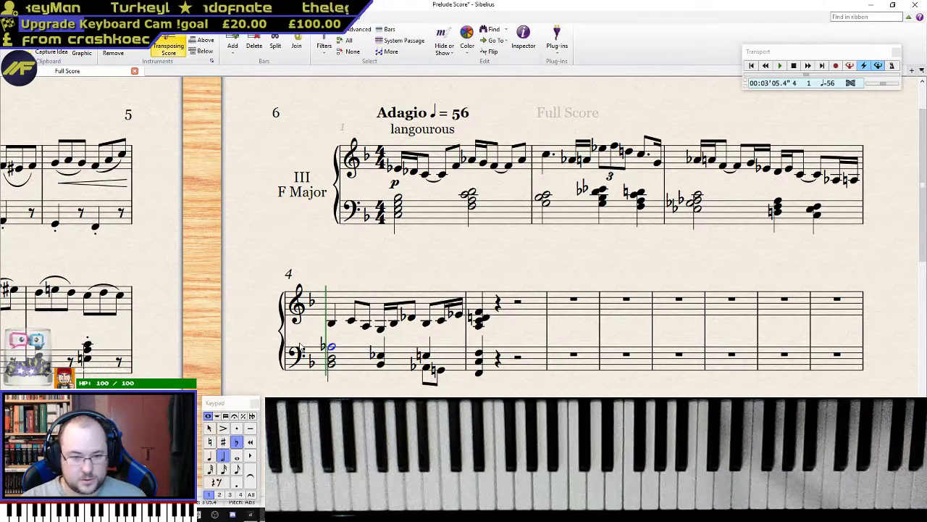
left_click(332, 324)
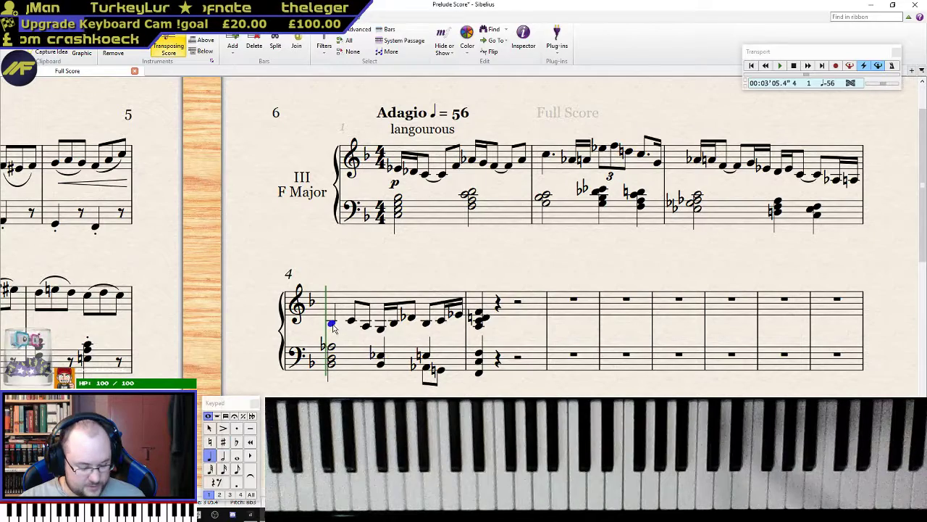
key("p")
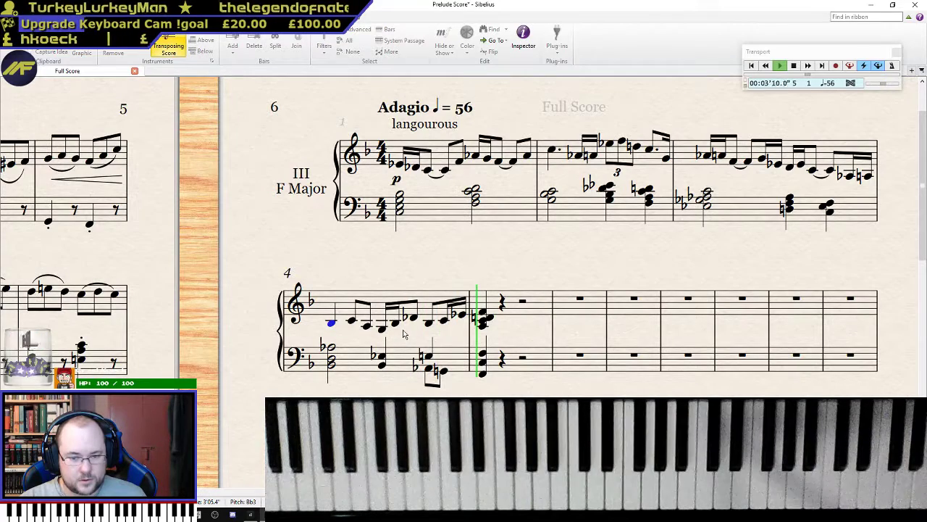
key("Escape")
- Move the B-flats of bar 4's first two bass chords to voice 2, removing the extra rest on the first beat
left_click(385, 371)
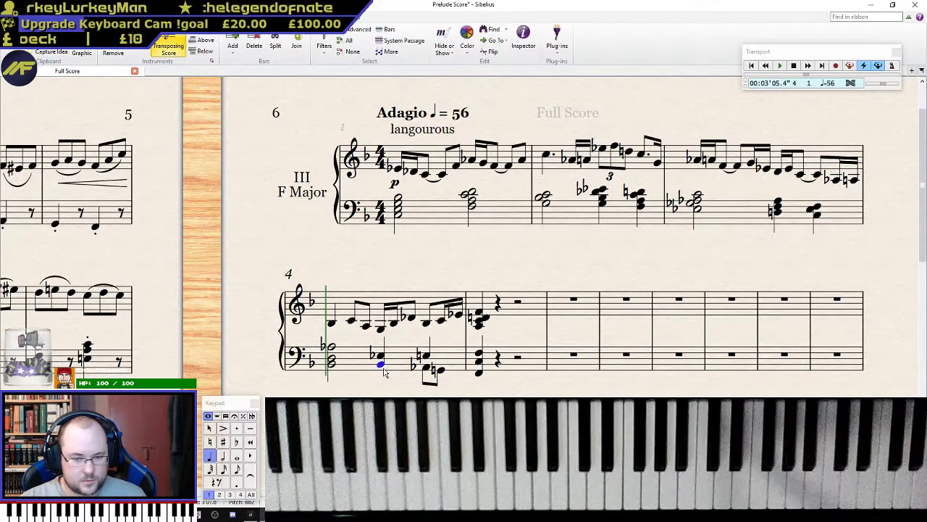
key("alt+2")
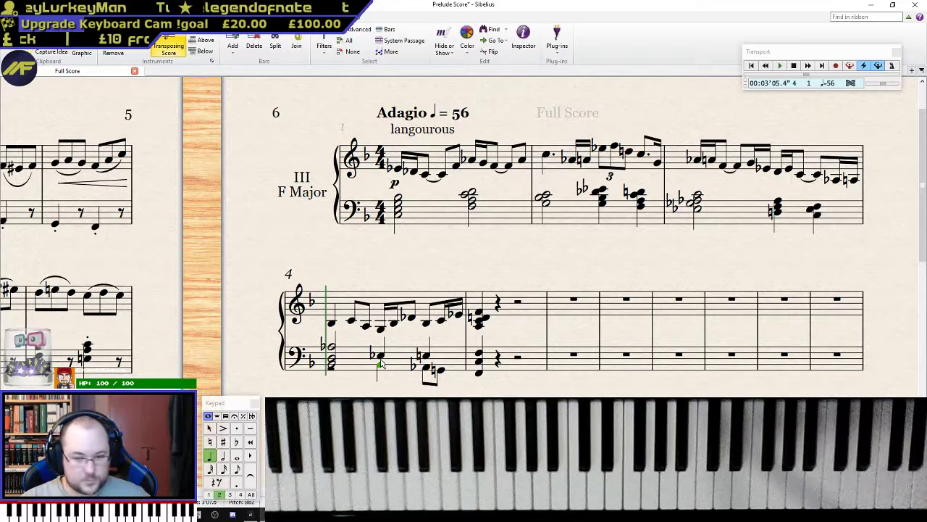
key("Left")
left_click(335, 366)
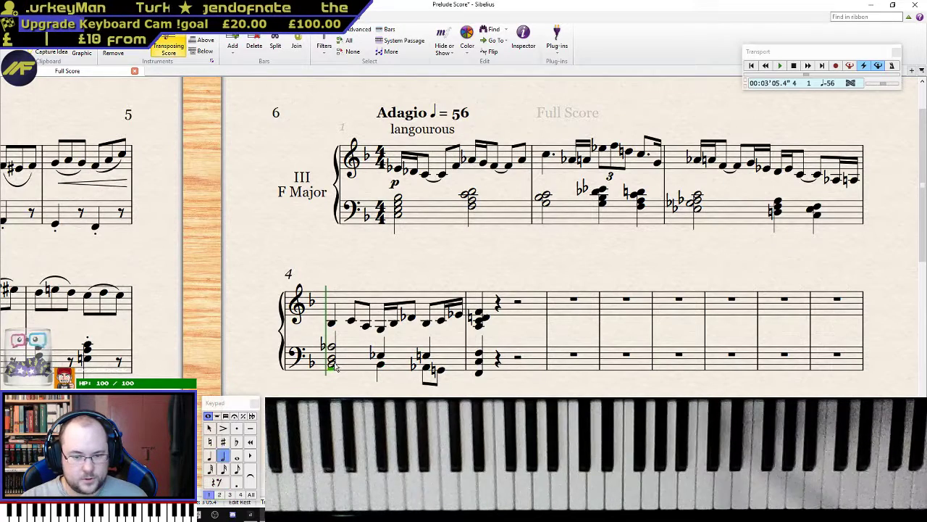
key("alt+2")
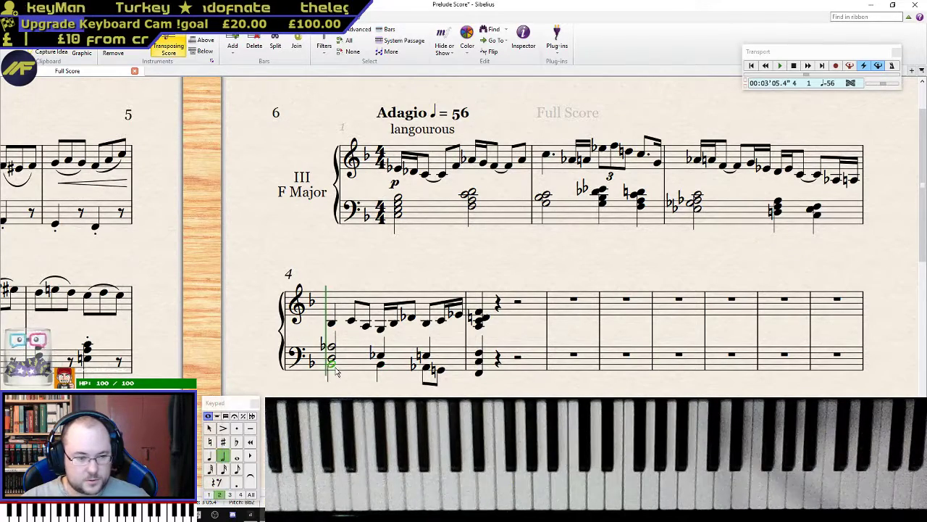
- Shorten the B-flat of bar 4's second bass chord to an eighth followed by an eighth C in voice 2, and play back the bar
left_click(379, 366)
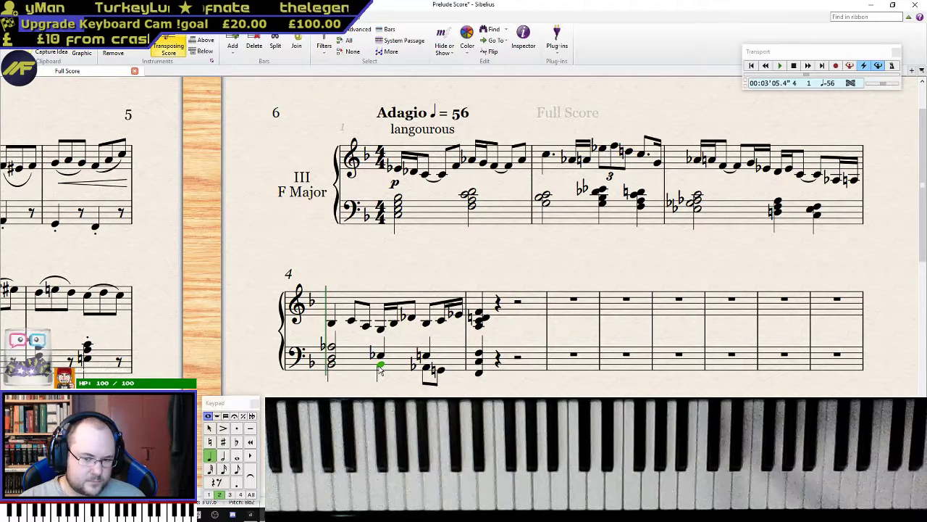
key("3")
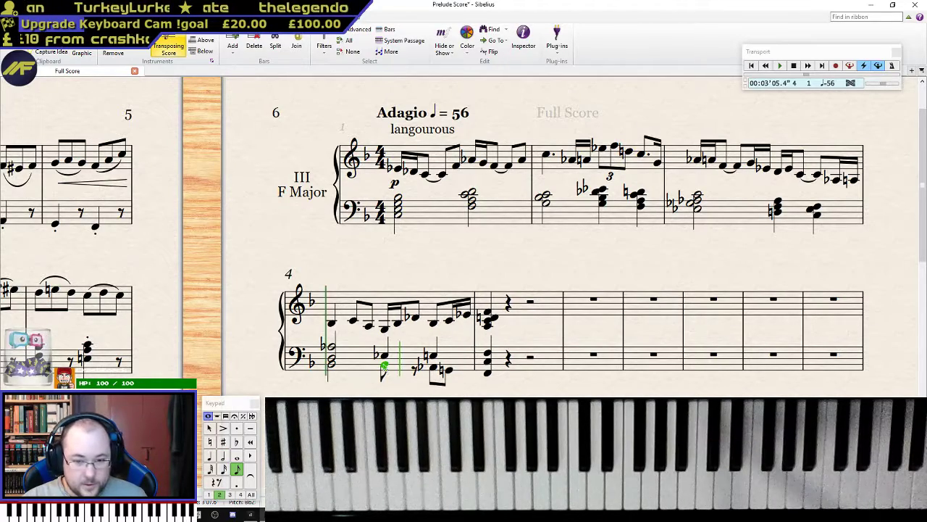
key("r")
key("Up")
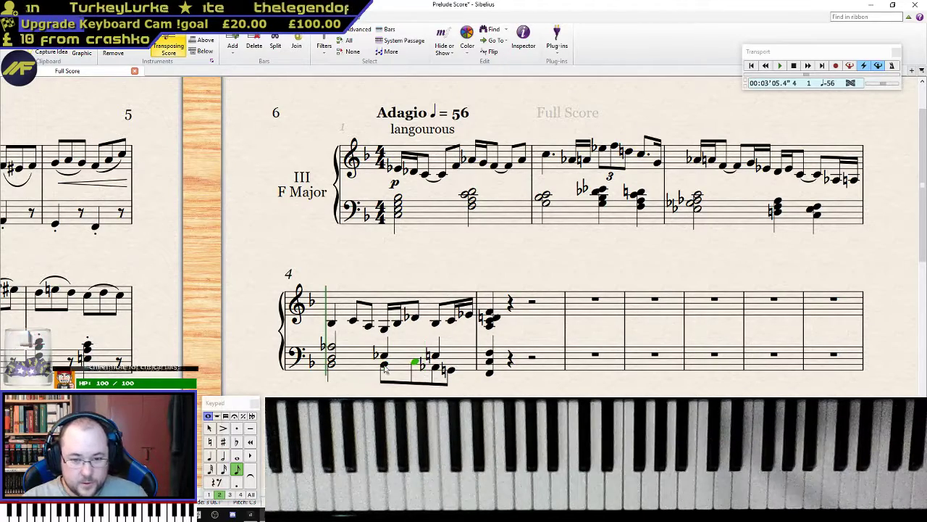
left_click(332, 326)
key("p")
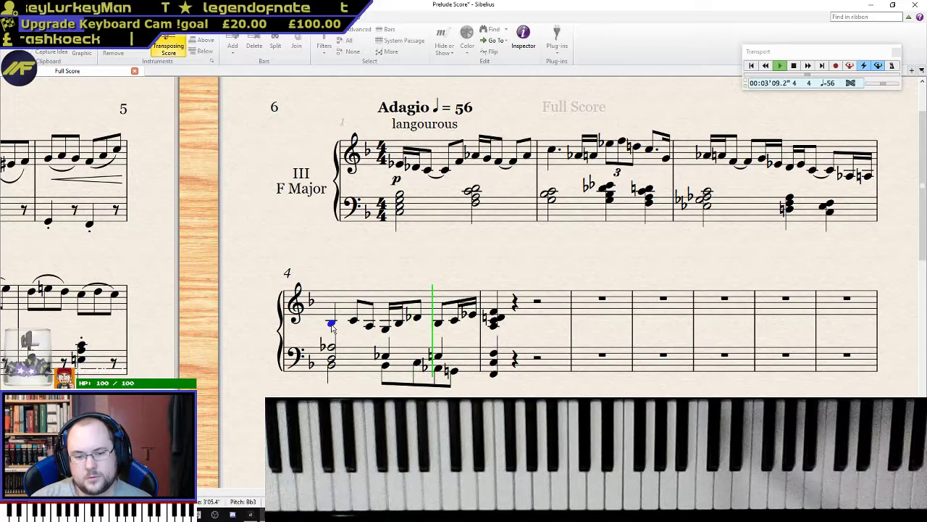
key("space")
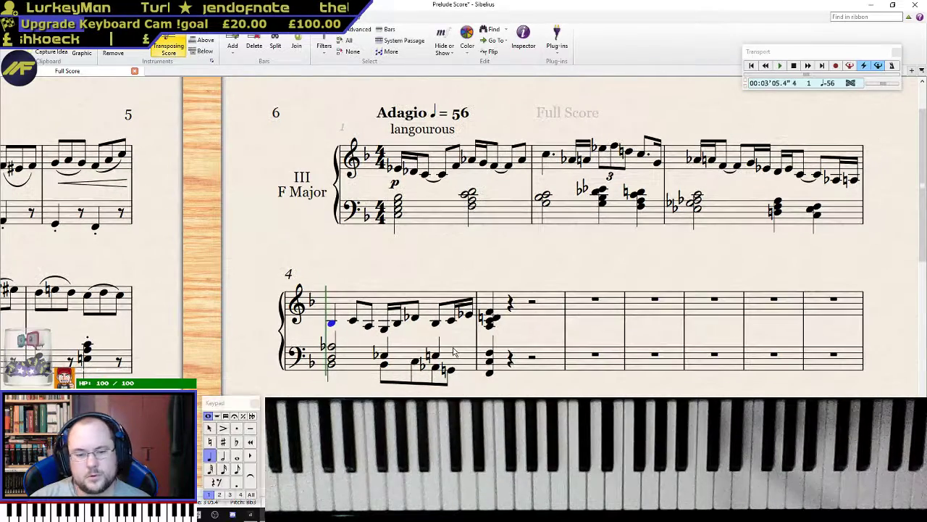
- Examine the voice leading from bar 4's bass chords and melody into the chord of bar 5 note by note
left_click(334, 361)
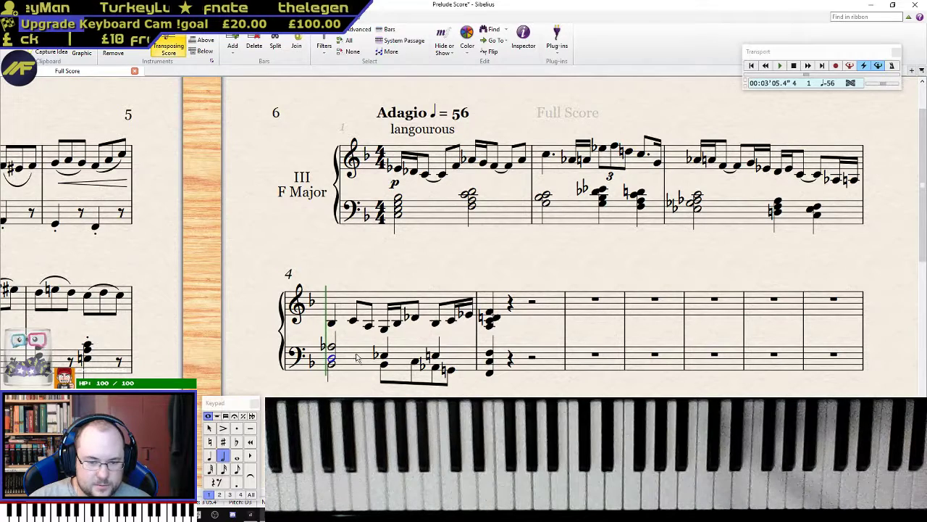
left_click(436, 355)
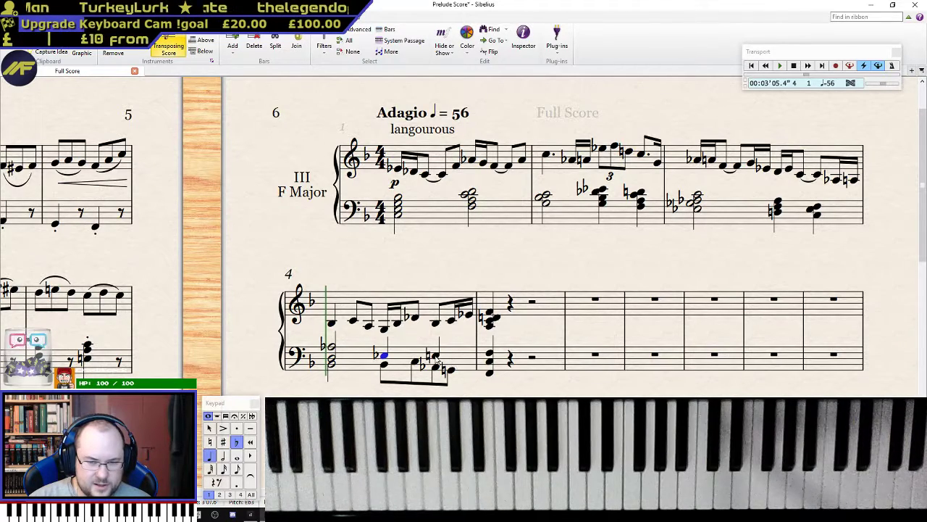
left_click(490, 355)
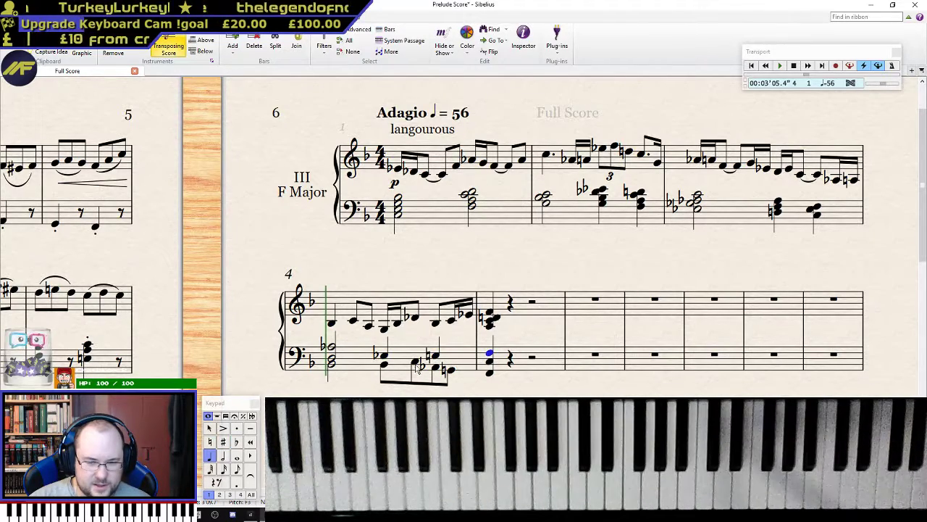
left_click(443, 370)
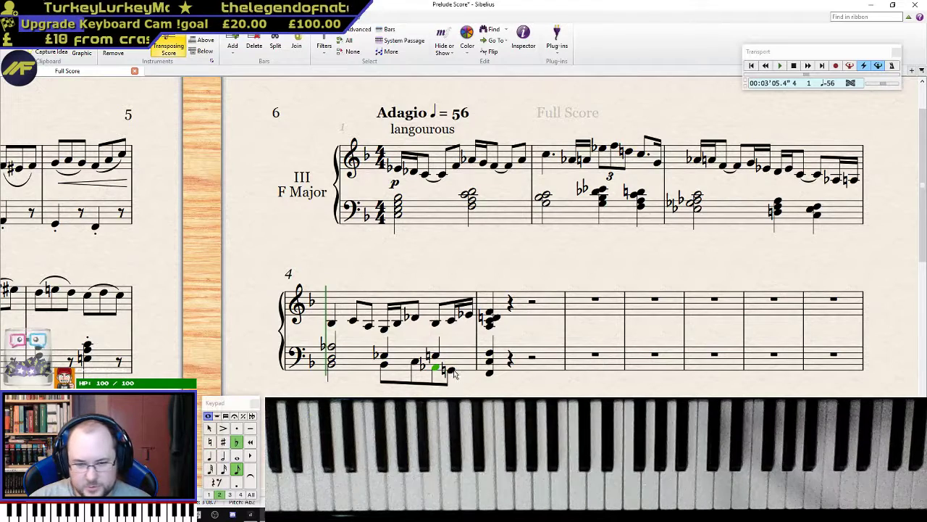
left_click(490, 374)
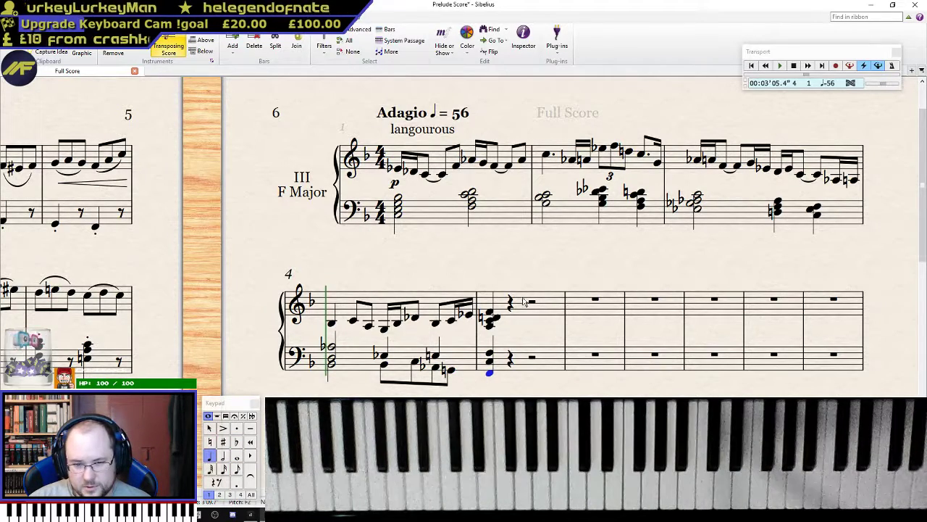
left_click(453, 322)
left_click(475, 318)
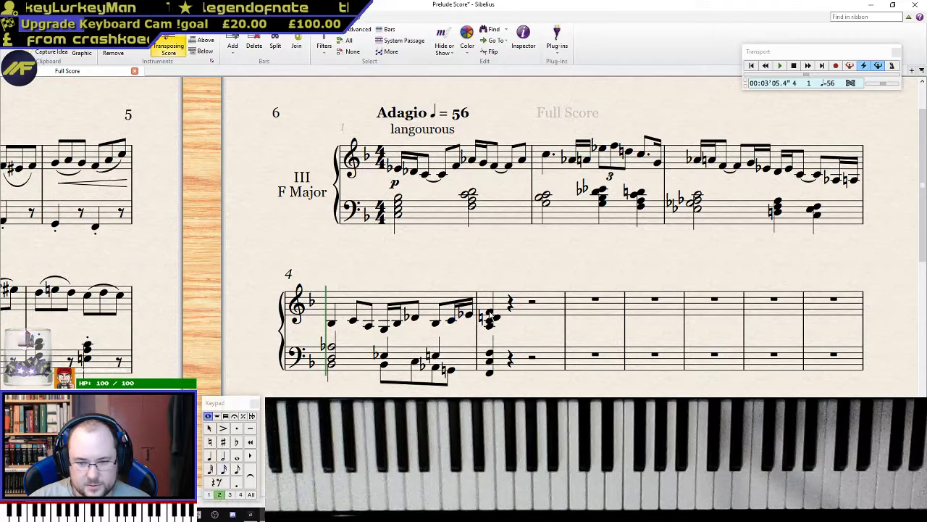
left_click(490, 313)
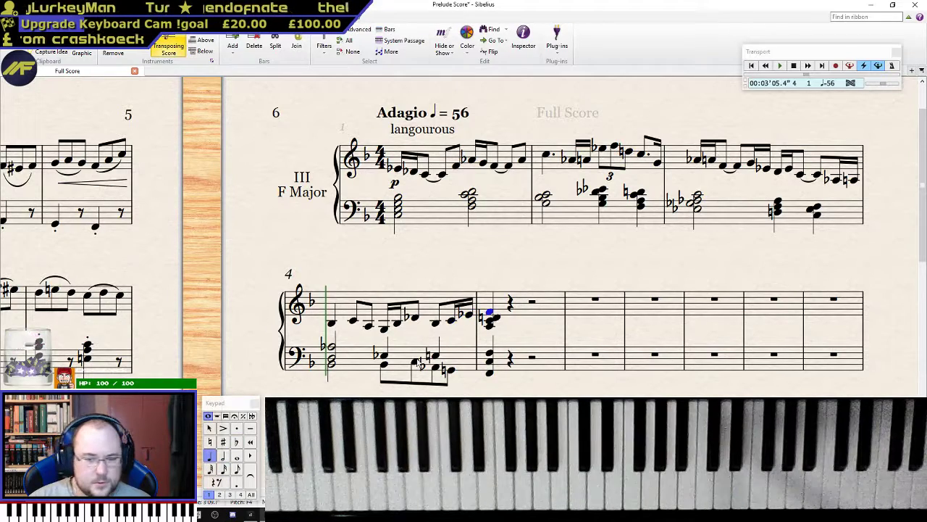
- Try E-flat in place of E-natural in bar 4's last bass chord
left_click(439, 357)
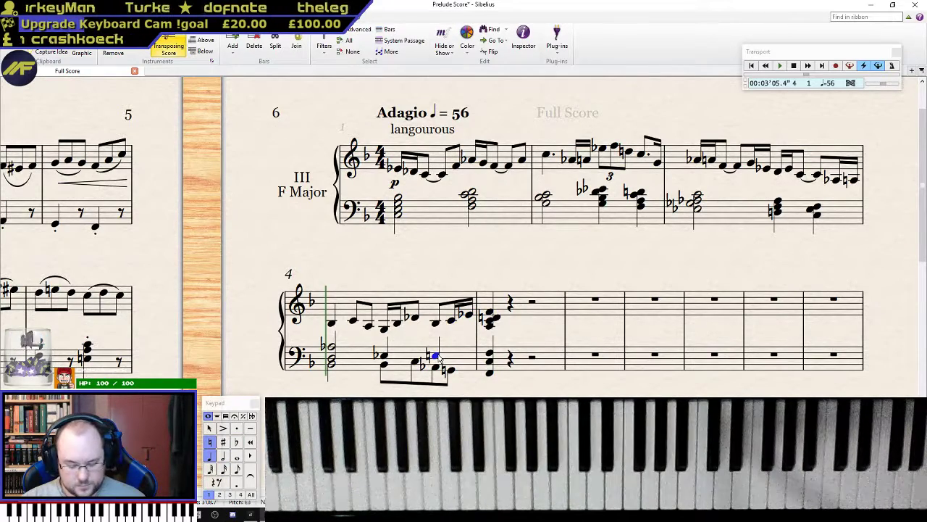
key("KP_7")
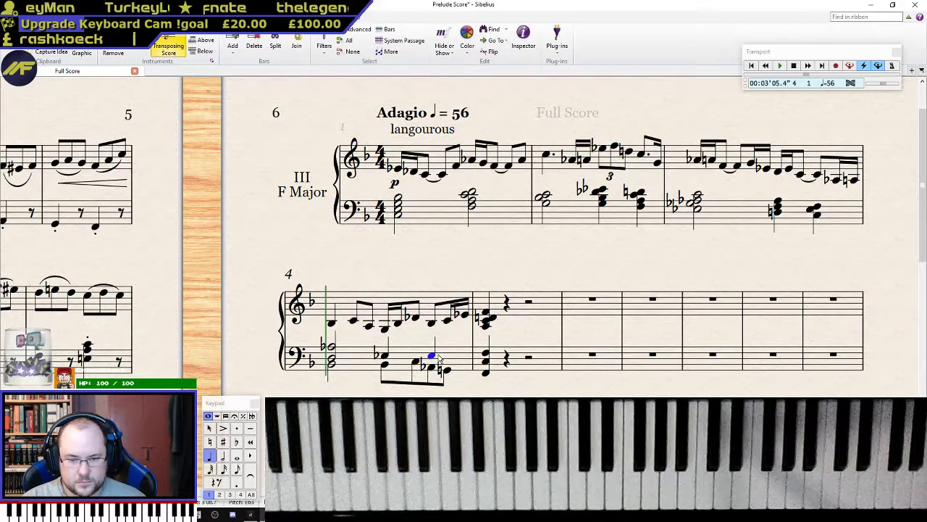
key("KP_7")
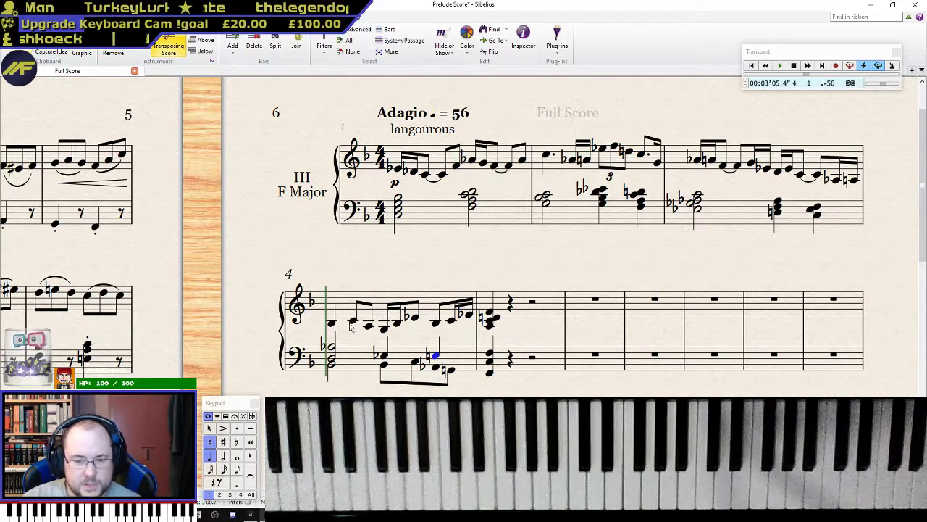
- Play back the prelude from its first melody note through bar 4 to check the harmony
left_click(335, 349)
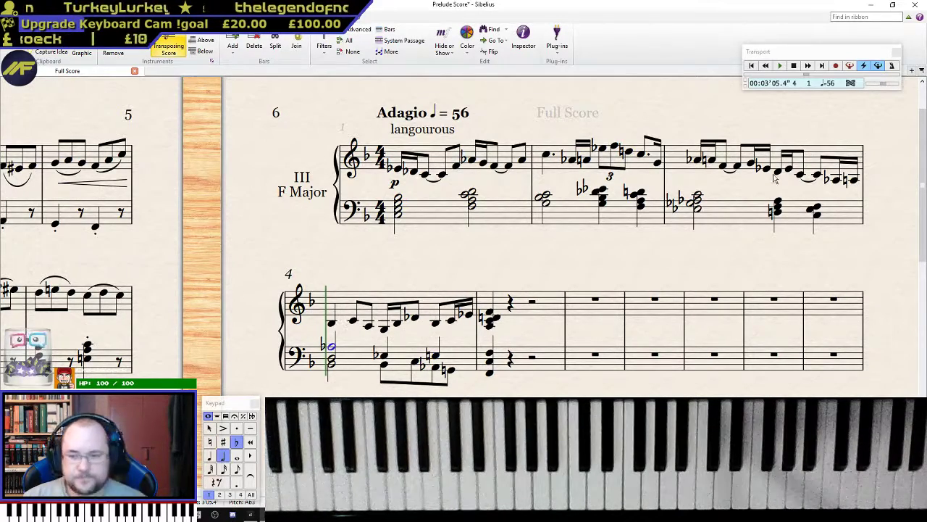
left_click(812, 181)
left_click(399, 169)
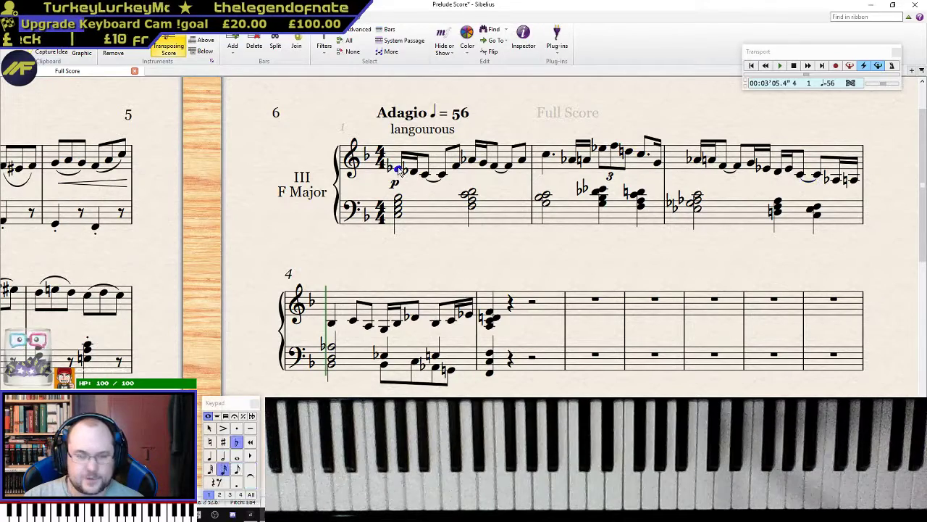
key("p")
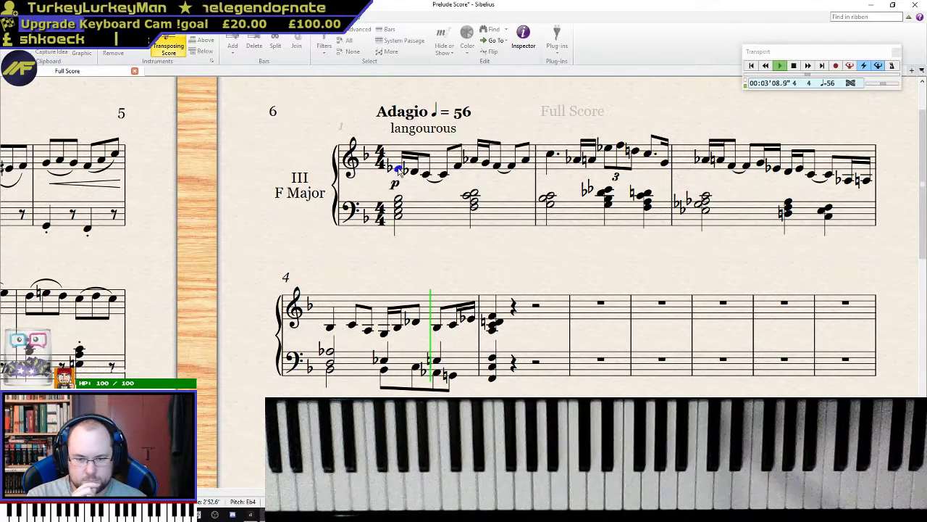
key("space")
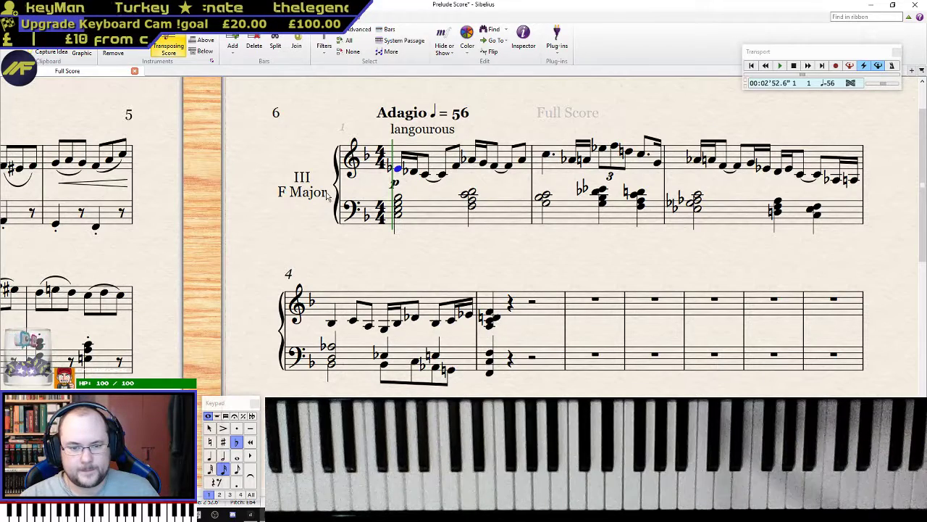
- Change beat 3 of bar 4's lower bass voice to a dotted-eighth B-flat and a sixteenth C, and play back the bar
left_click(384, 365)
key("Right")
key("Right")
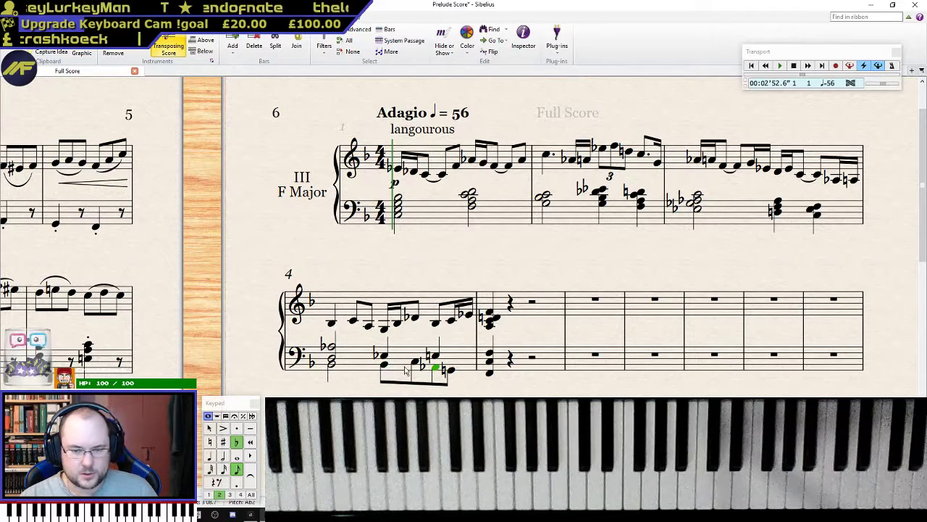
left_click(384, 366)
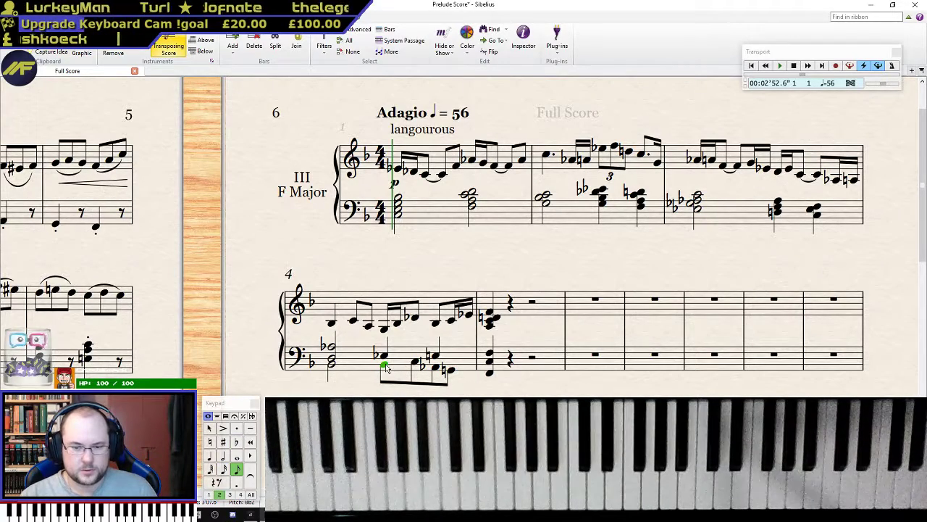
key("period")
key("Right")
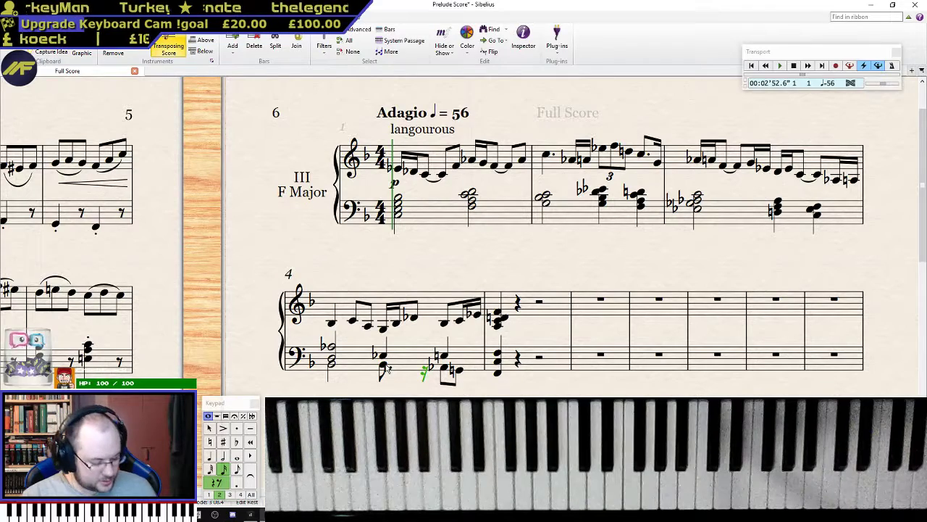
key("c")
left_click(331, 323)
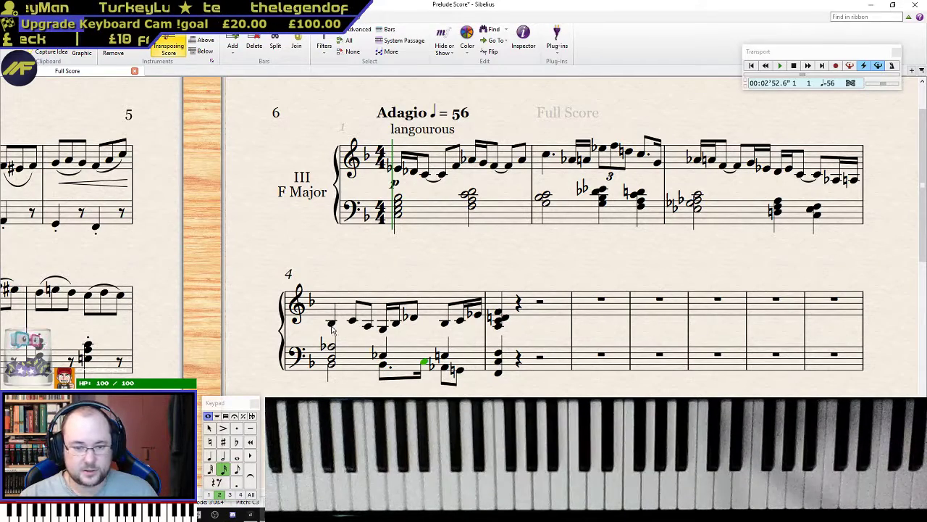
key("p")
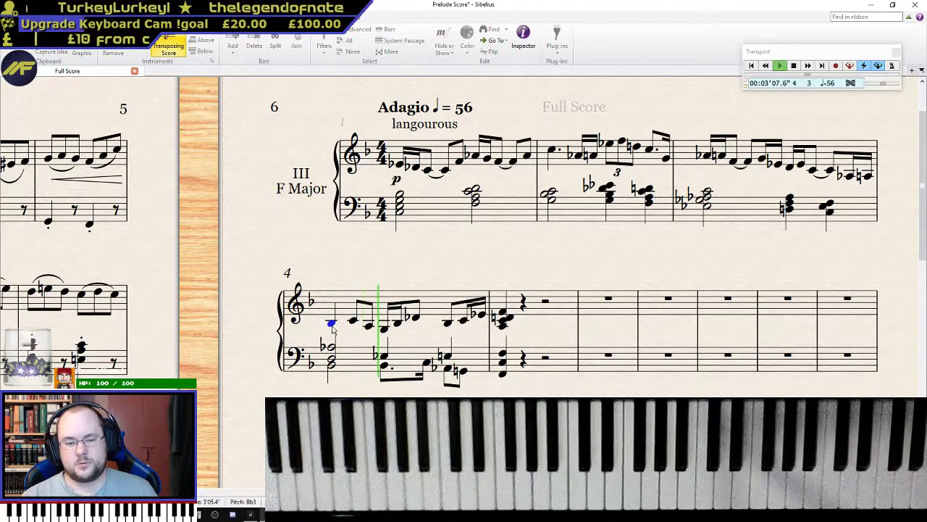
key("space")
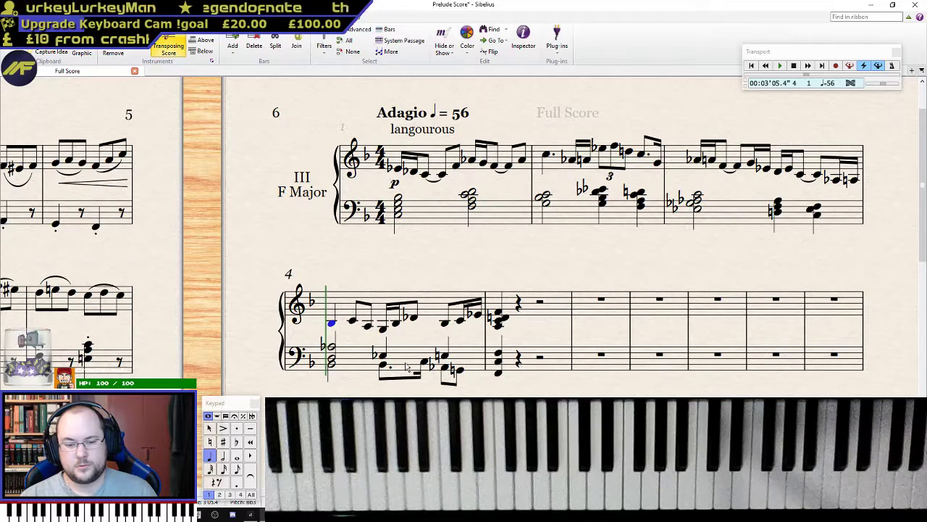
- Swap the pitches of that dotted figure to a dotted-eighth C and a sixteenth B-flat, and play back from bar 4
left_click(384, 364)
key("Up")
key("Right")
key("Down")
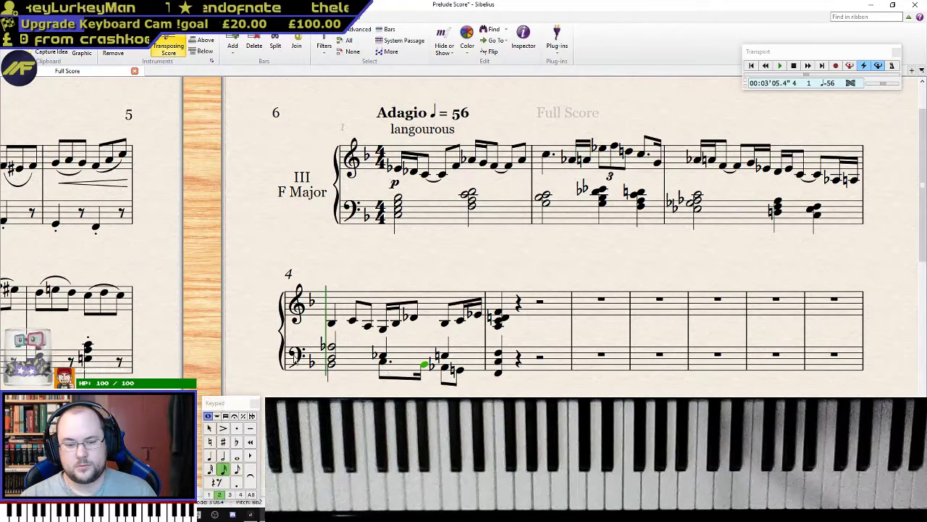
left_click(332, 323)
key("space")
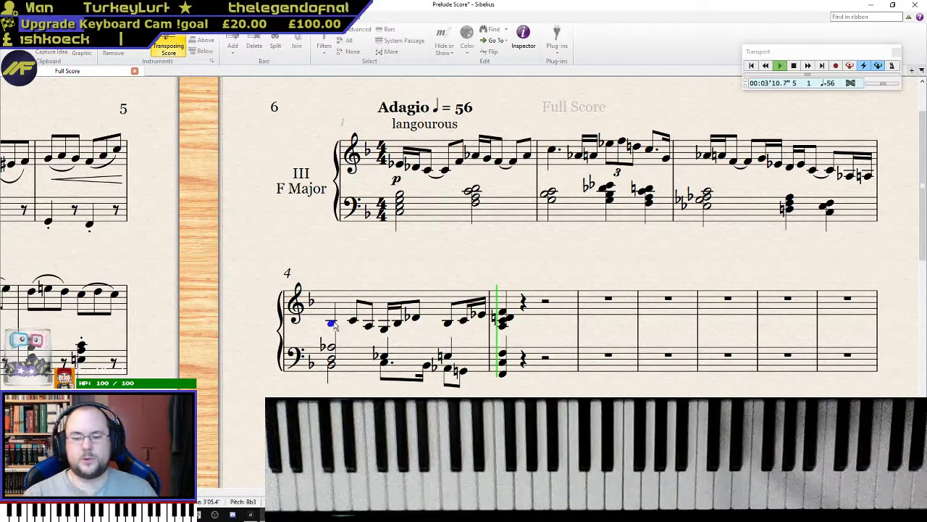
key("space")
- Play back the prelude from bar 1 to hear the revised bass figure in context
left_click(398, 169)
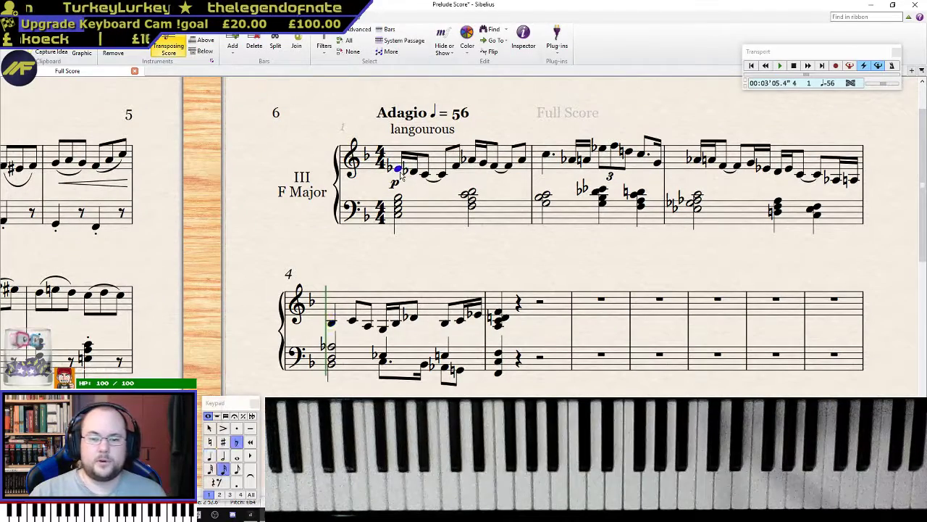
key("space")
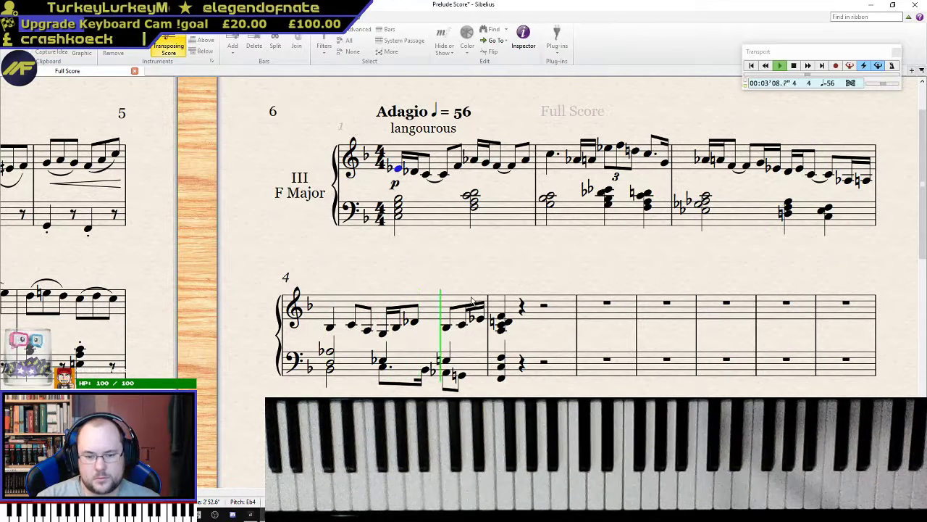
key("space")
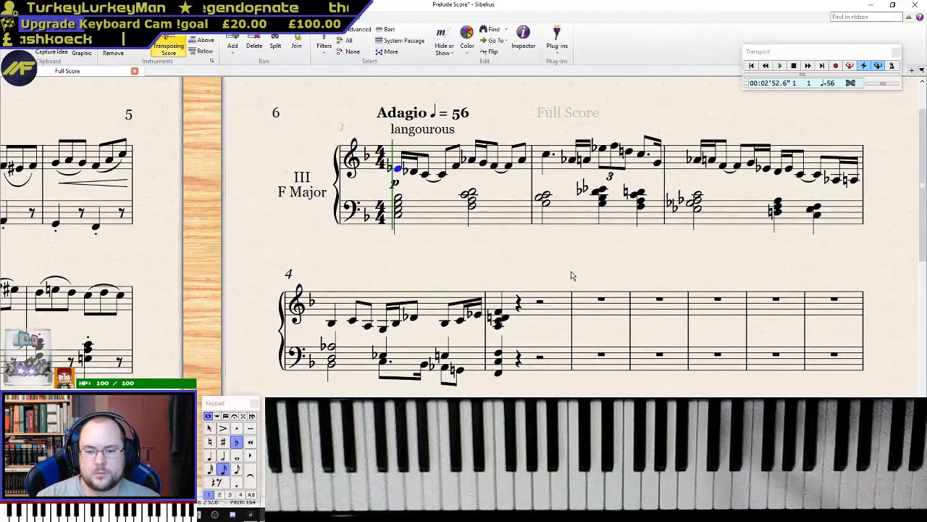
- Complete bar 5 of the treble staff with quarter-note chords A-C-D-F, A-C-E-flat-F and A-C-D-F, and play the bar back
left_click(506, 326)
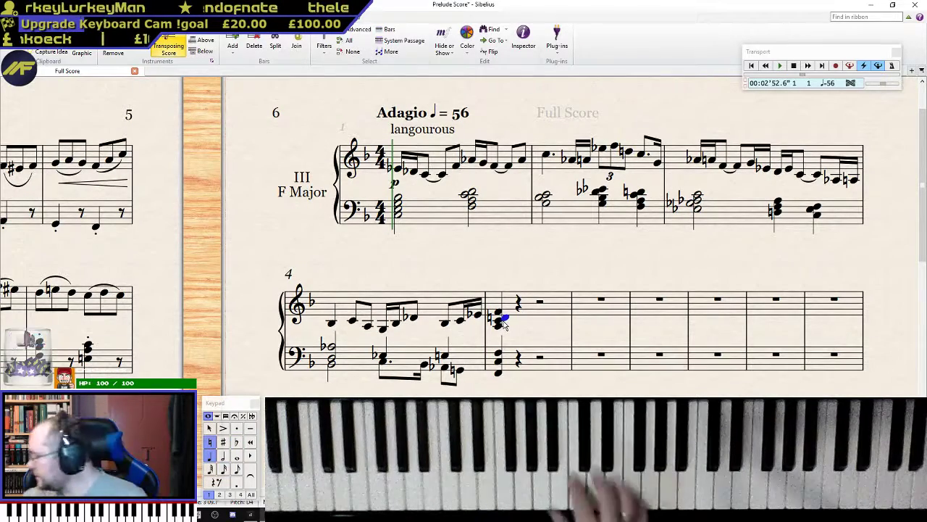
left_click(505, 325)
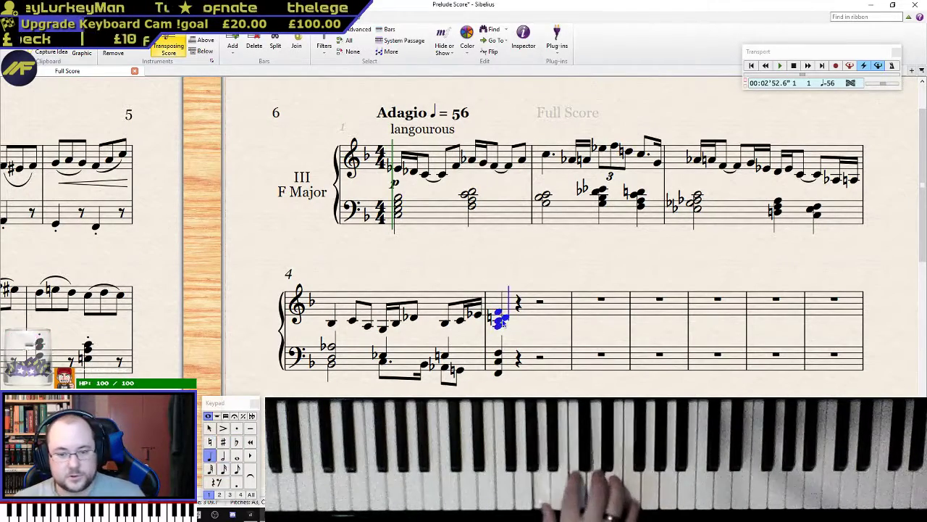
key("r")
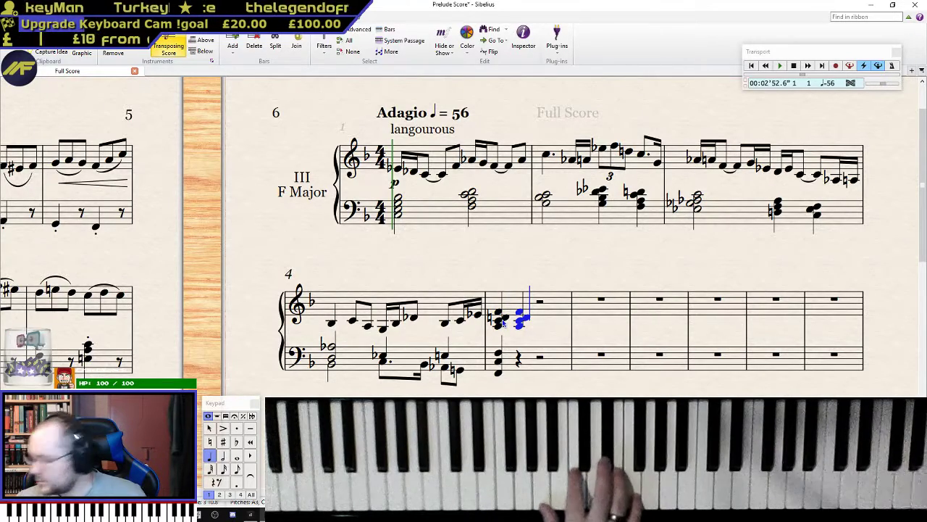
key("r")
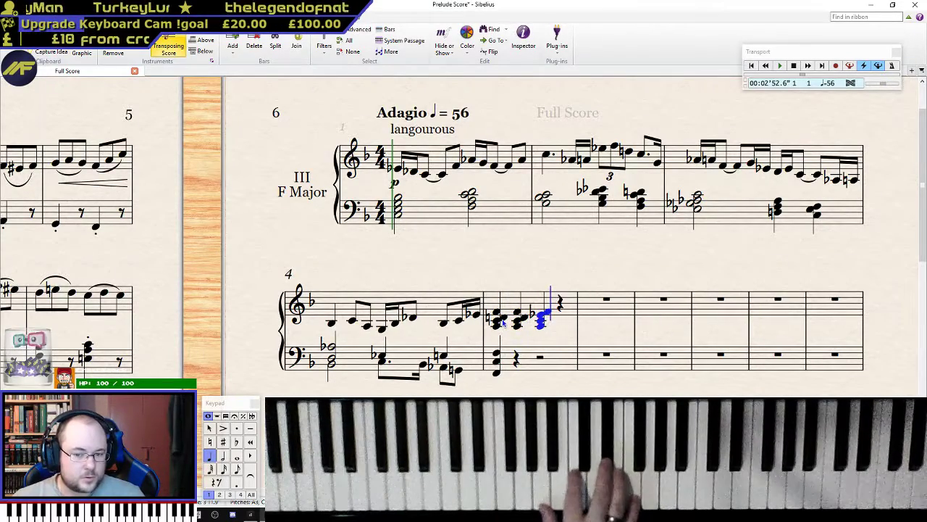
key("r")
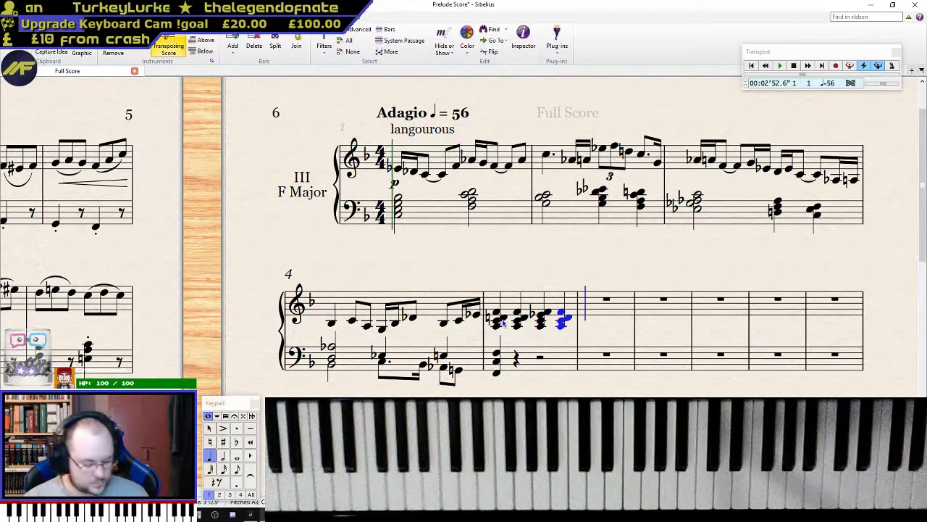
key("Escape")
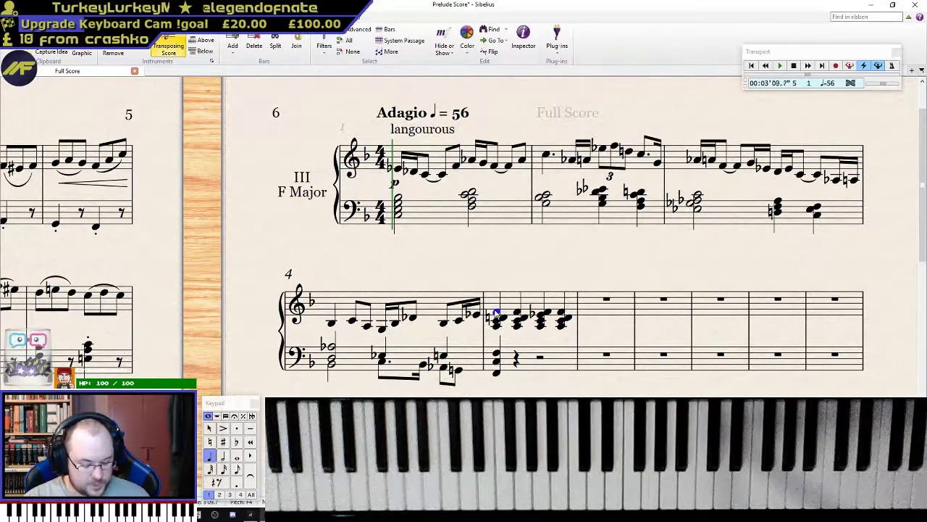
key("space")
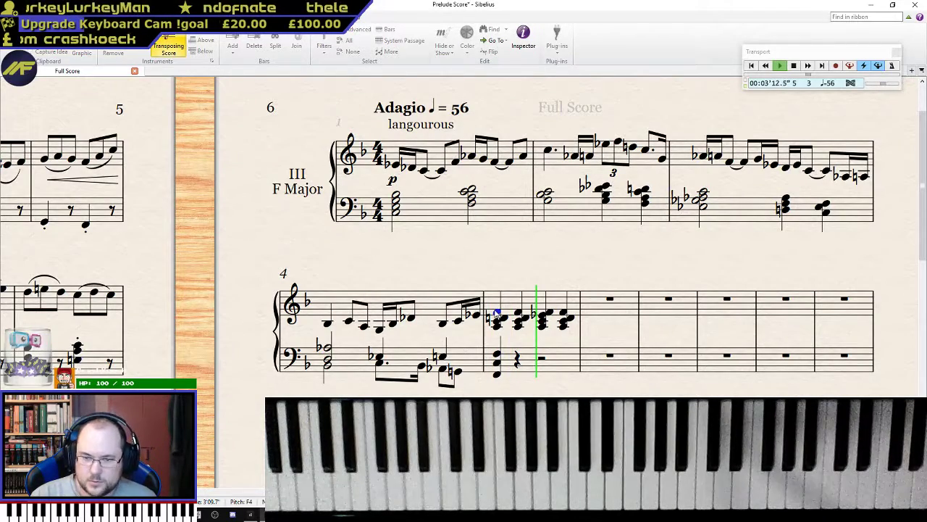
key("space")
- Enter the treble chords of bars 6 and 7, starting with a dotted quarter C-D-F-A-flat, its eighth-note repeat, and continuing in quarters
left_click(609, 300)
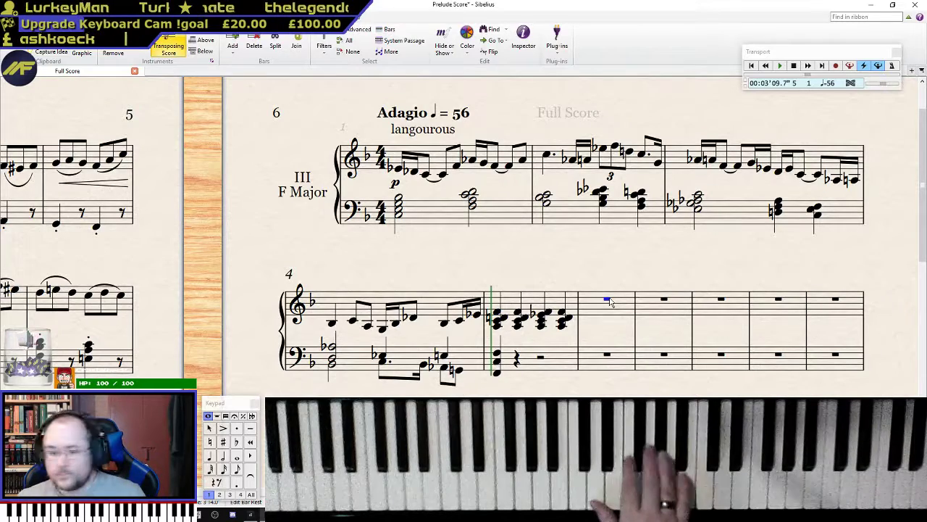
key("4")
key("ctrl+z")
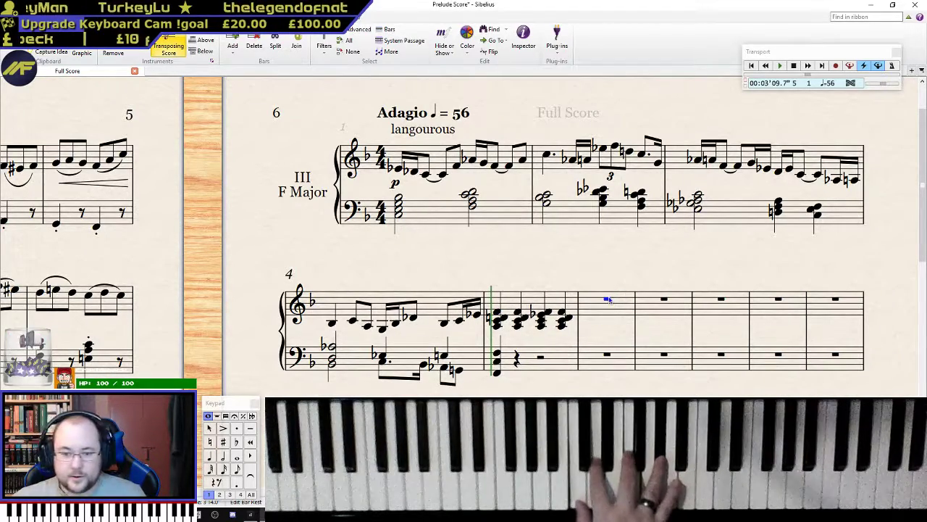
key("4")
key("period")
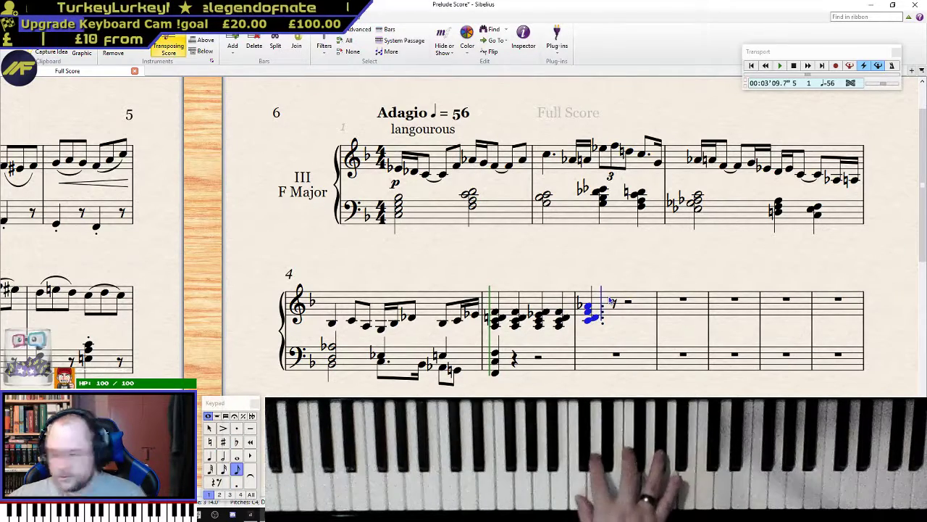
key("3")
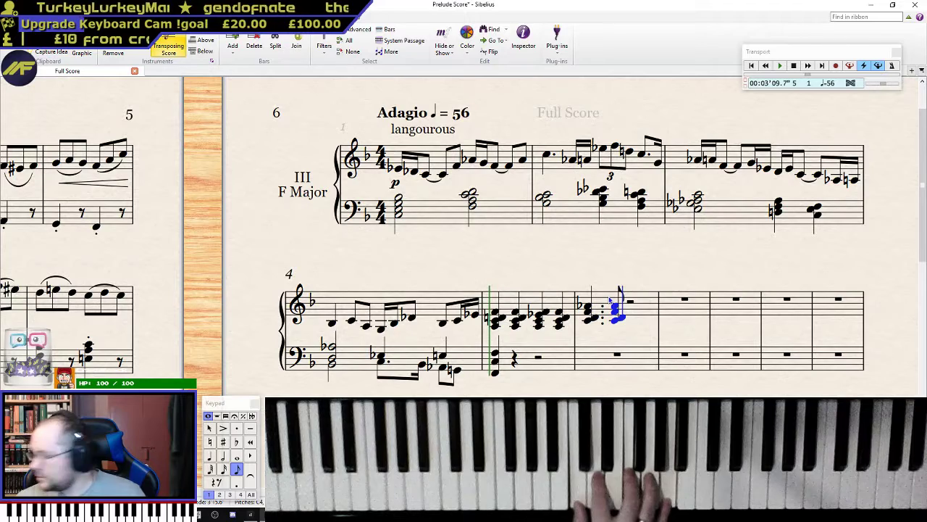
key("4")
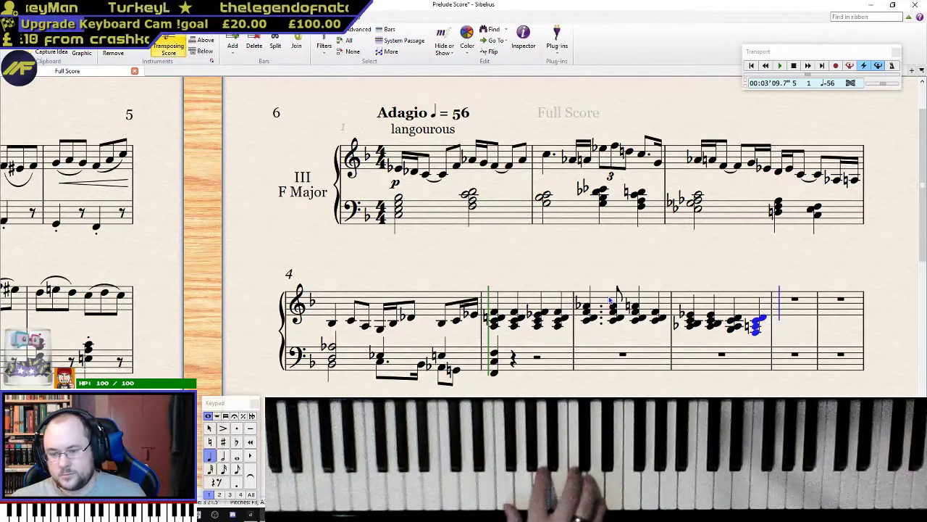
- Replace bar 7's last two treble chords with an E-natural-topped quarter and two eighths, and add a quarter chord opening bar 8
key("BackSpace")
key("BackSpace")
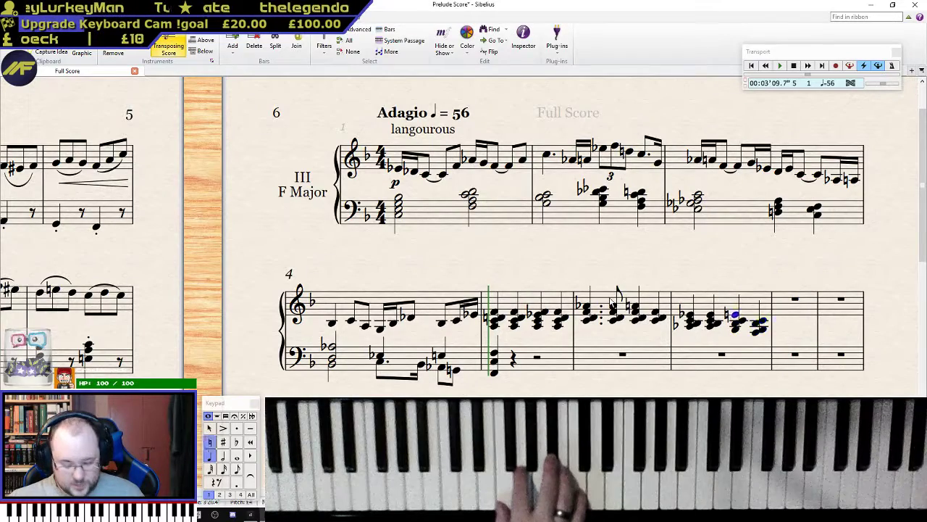
key("3")
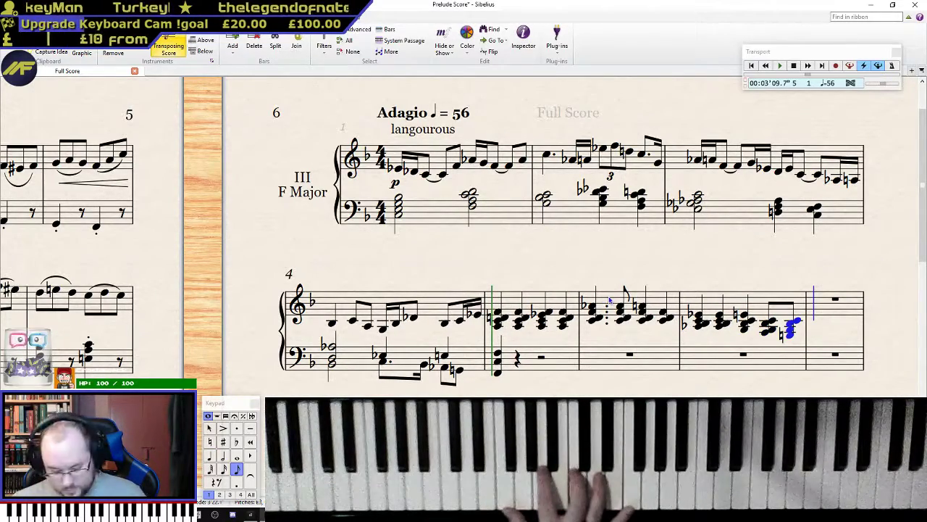
key("4")
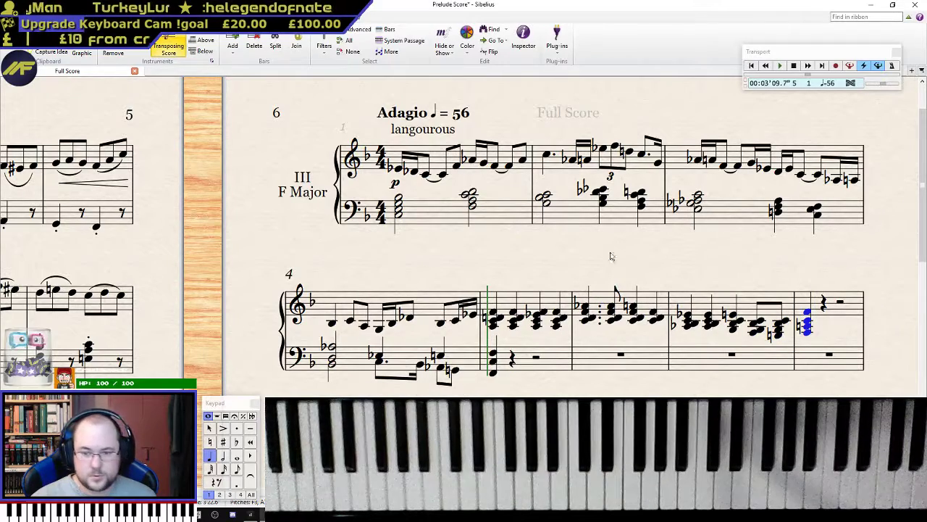
- Play back the new treble chords from bar 5 through to the start of bar 8
left_click(494, 313)
key("space")
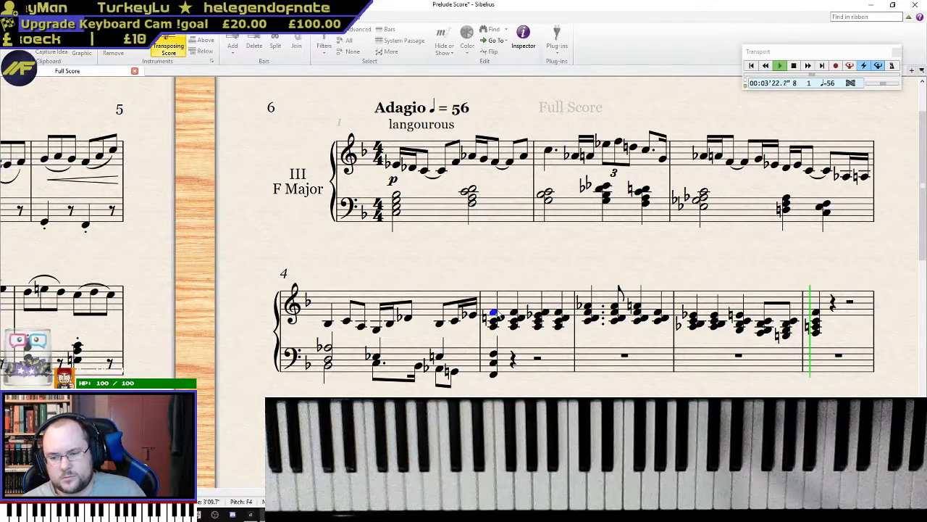
key("space")
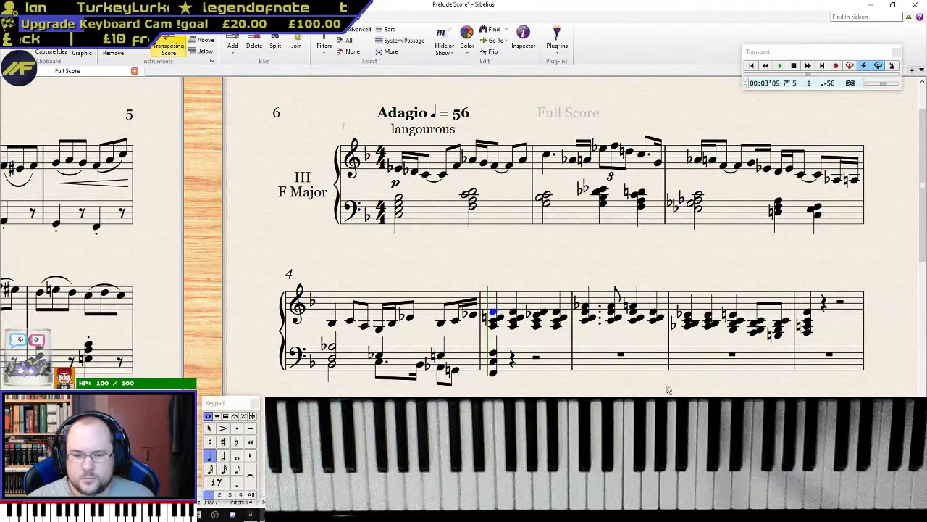
- Lengthen the opening bass-staff chord of bar 5 to a dotted quarter note
left_click(512, 360)
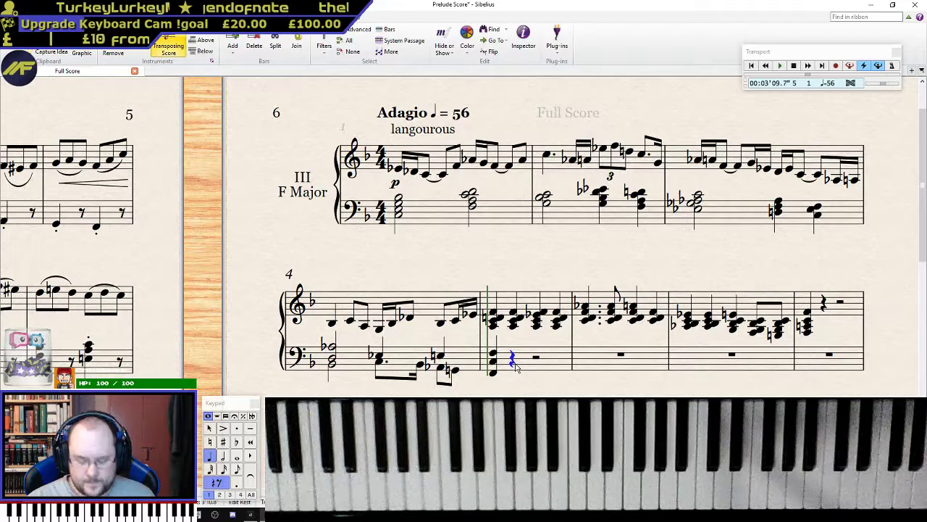
key("Left")
key("Right")
key("KP_Decimal")
key("Left")
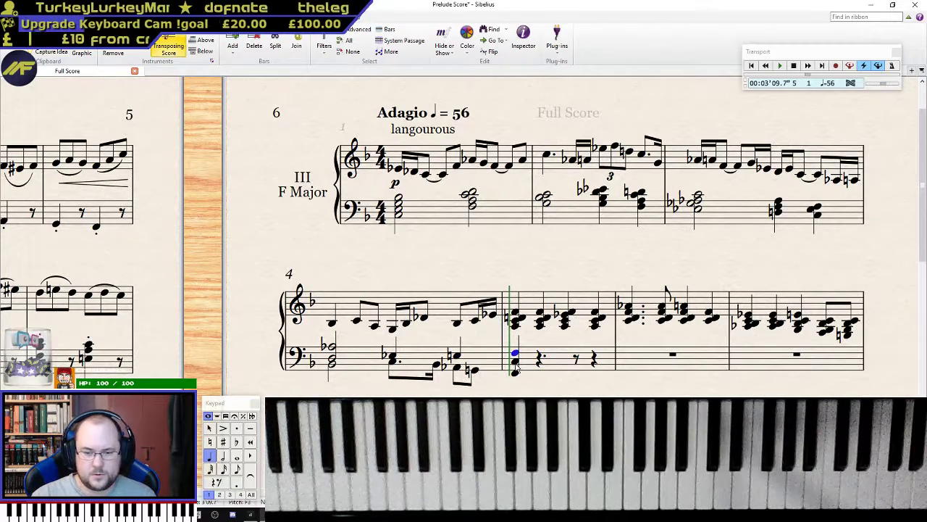
key("KP_Decimal")
key("Right")
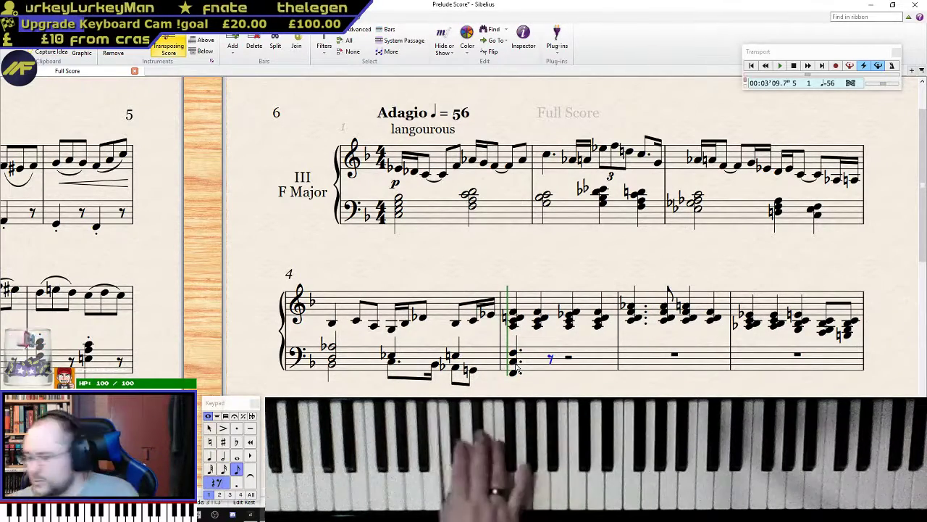
- Complete bar 5's bass line with eighth notes C, F and G, sixteenths A-flat and G, and an eighth-note F
key("c")
key("4")
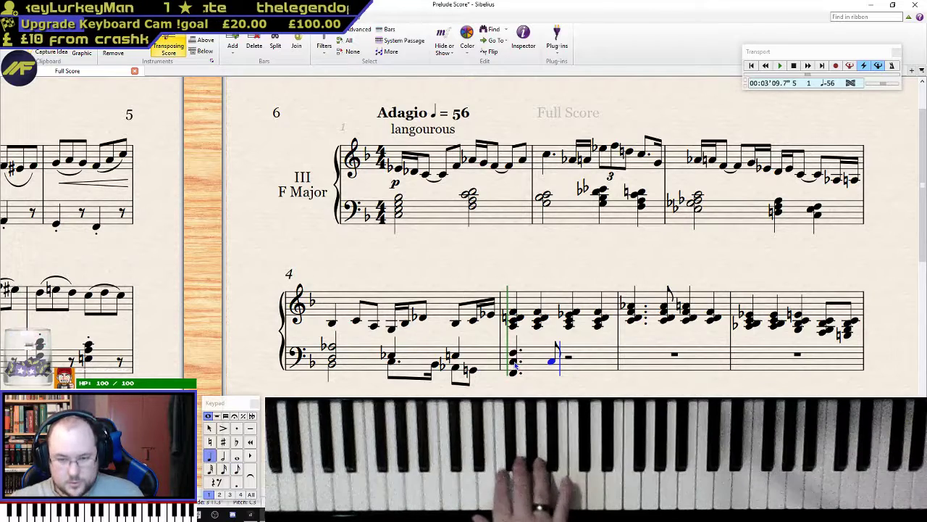
key("d")
key("e")
key("2")
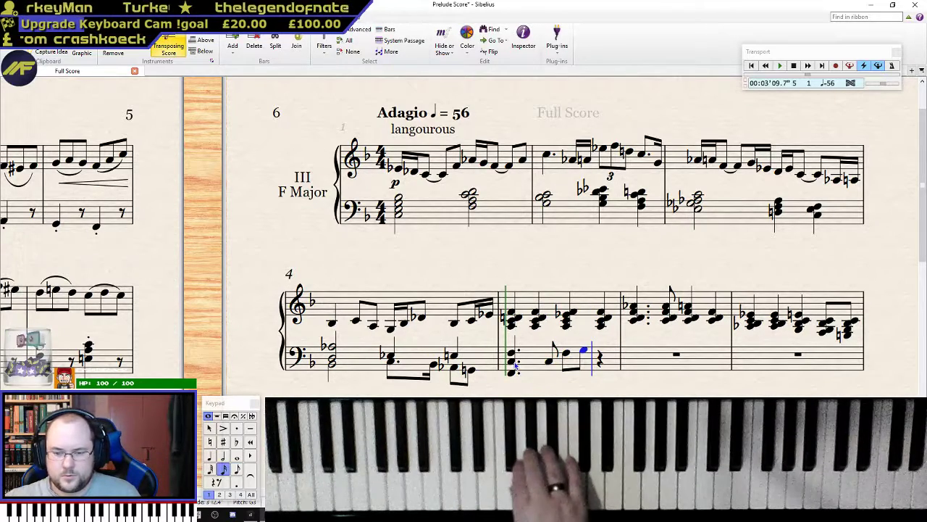
key("Left")
key("Right")
key("3")
key("n")
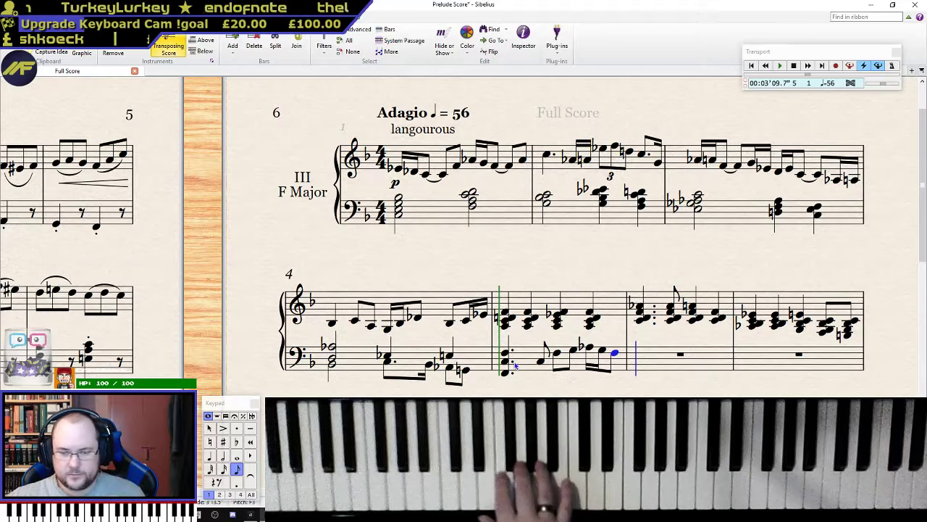
- Fill bar 6's bass staff with eighths D, C, E-flat and F, a quarter C, and eighths C and A-natural
key("4")
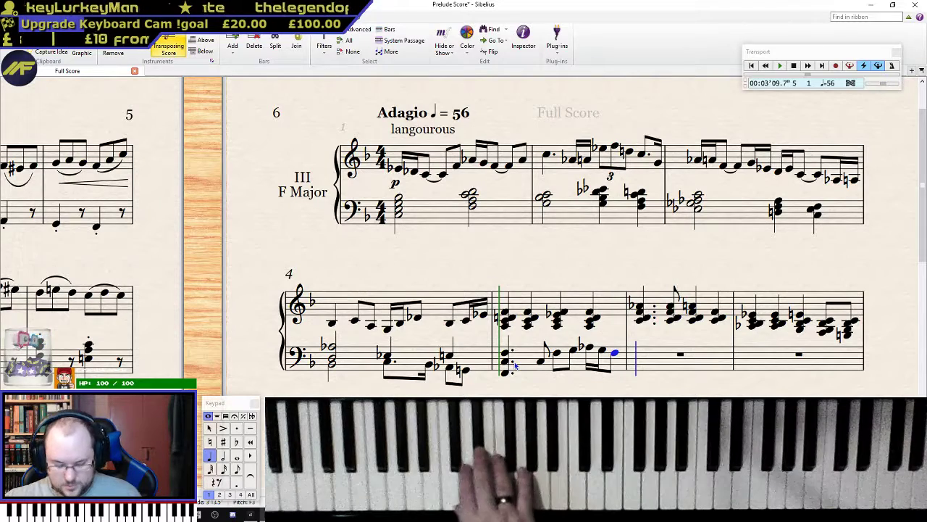
key("3")
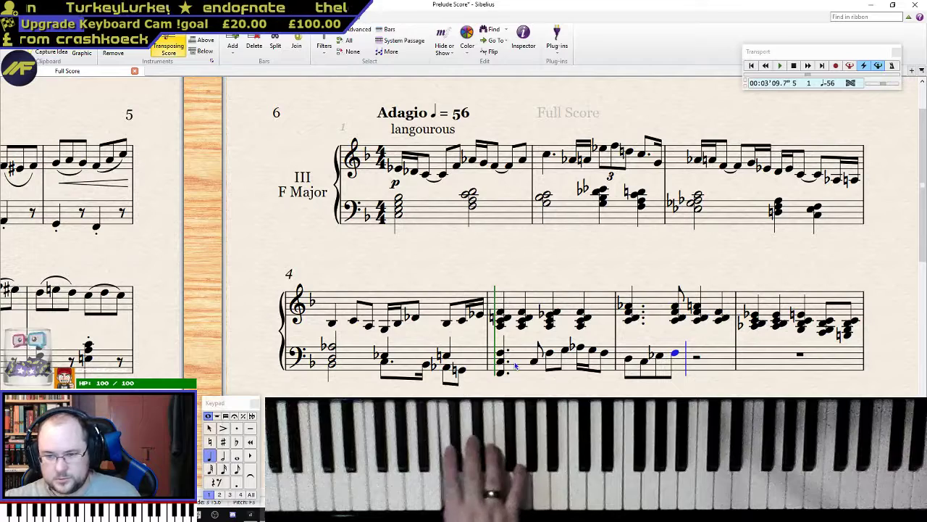
key("3")
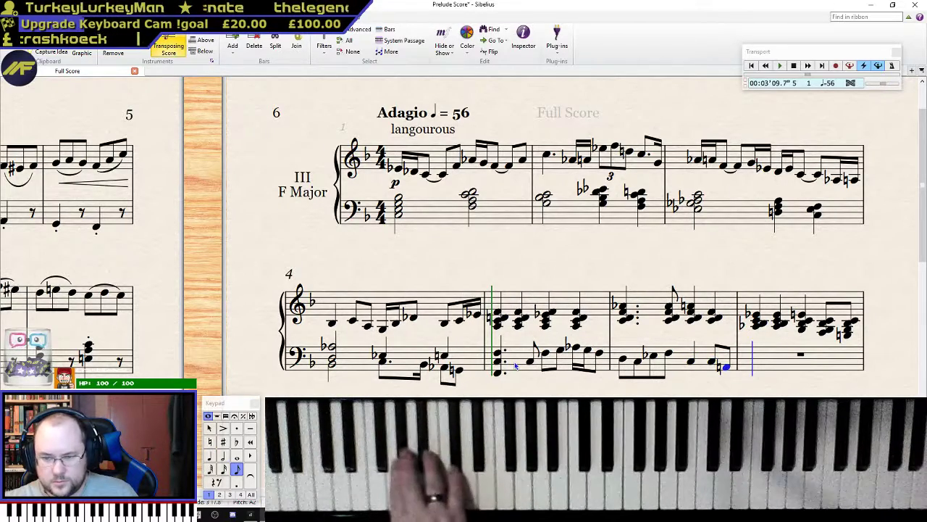
- Start bar 7's bass line with a quarter A-flat, eighths C and A-flat, and a quarter E-natural
key("4")
key("3")
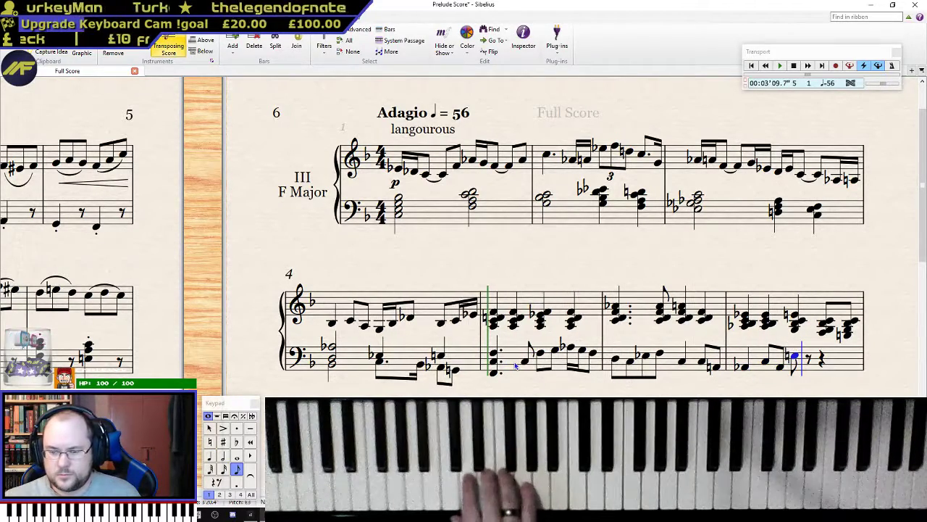
key("Escape")
key("4")
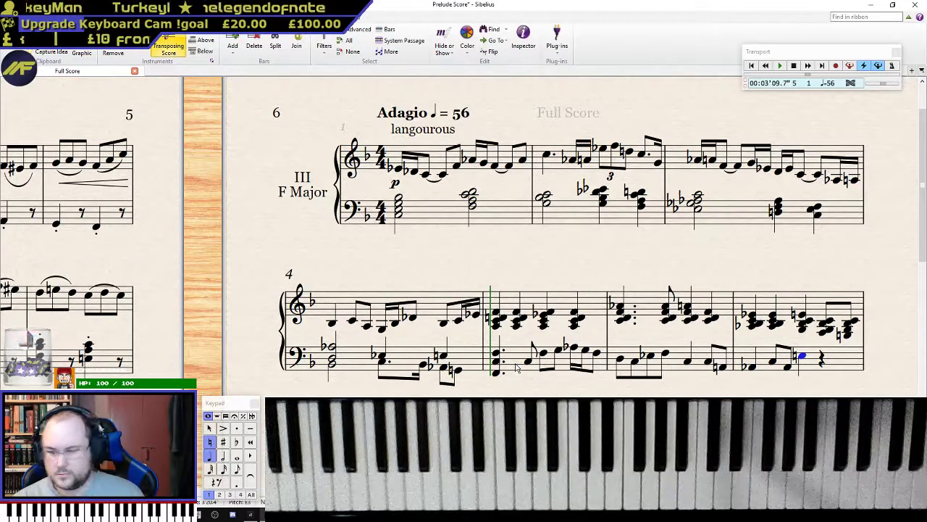
- Finish bar 7's bass line with sixteenth notes C and D and an eighth-note E
key("n")
key("3")
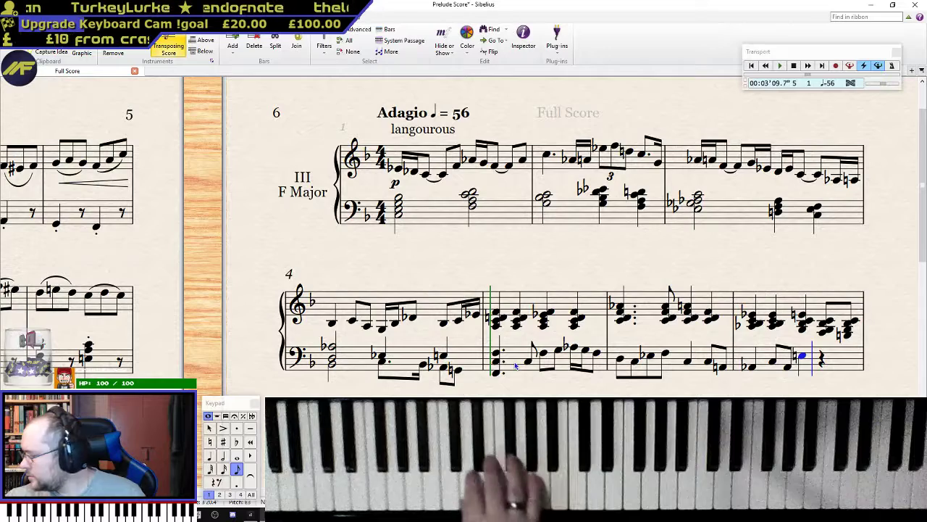
key("2")
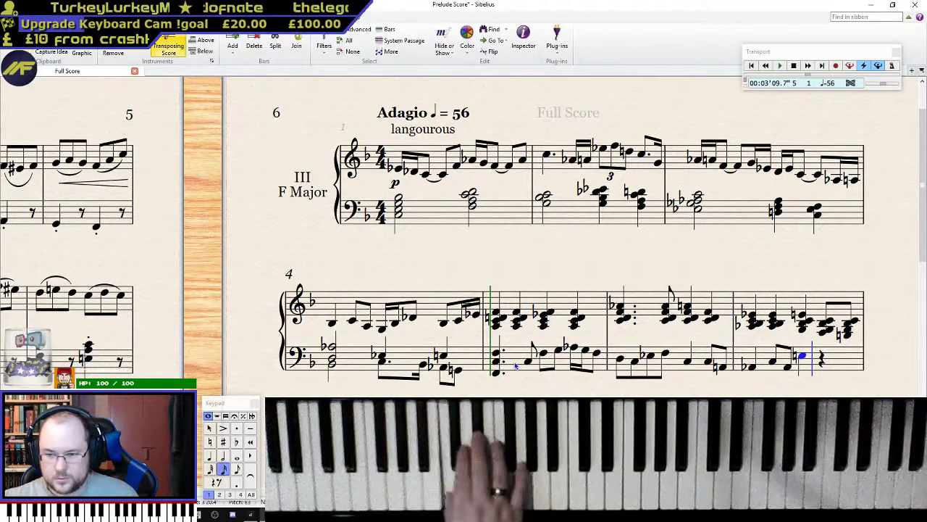
key("3")
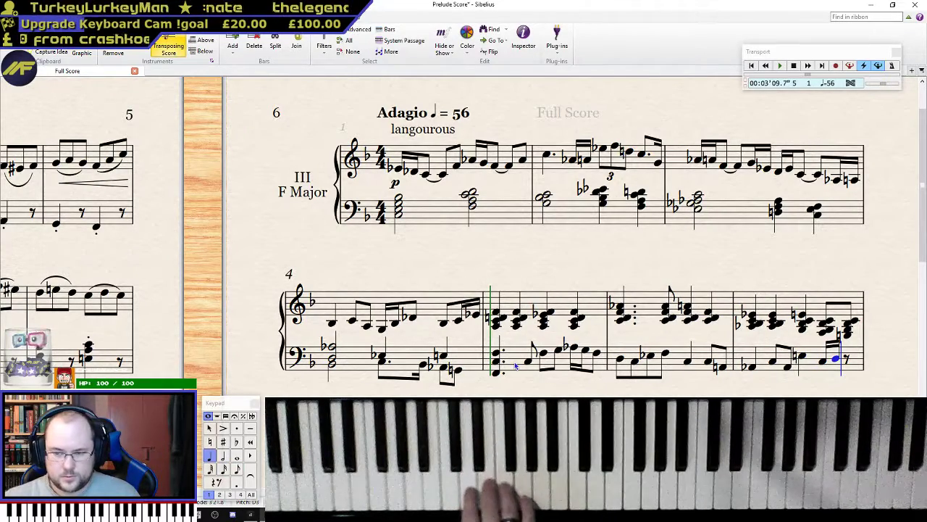
key("4")
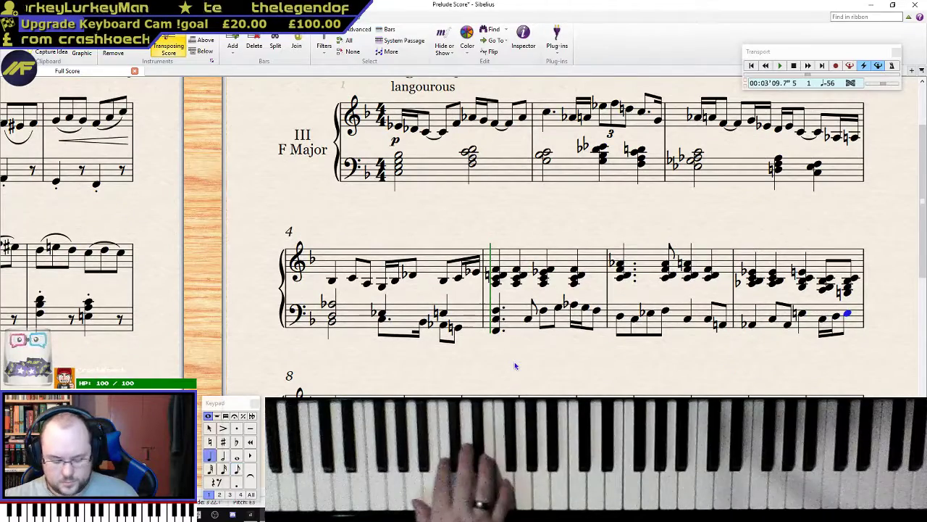
key("Escape")
- Play back both staves from bar 5 to check the new bass line against the chords
left_click(497, 280)
key("p")
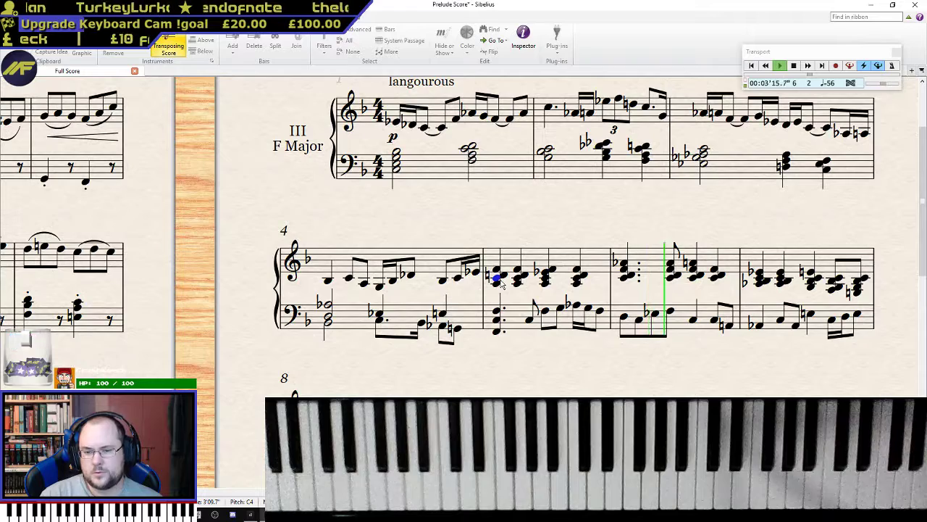
key("Escape")
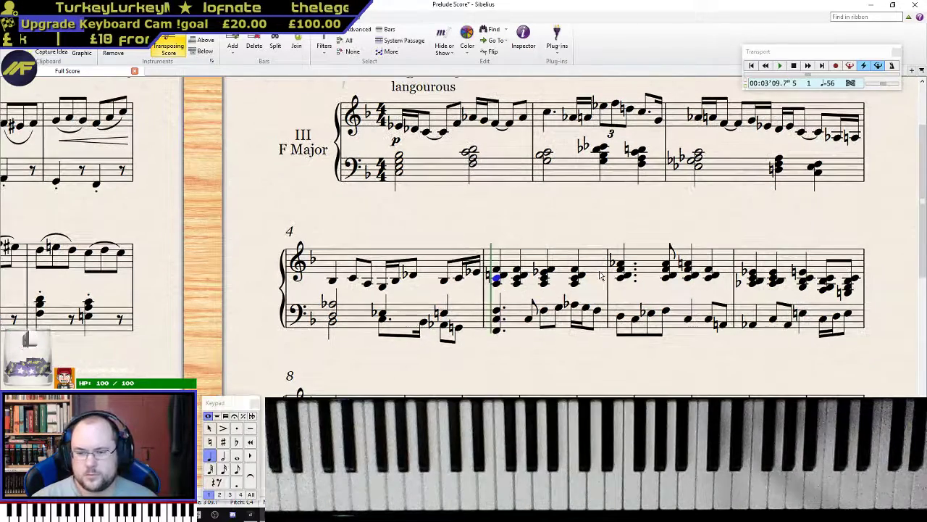
- Raise the quarter note on beat three of bar 6's bass staff to D
left_click(687, 320)
key("Up")
key("Up")
key("Up")
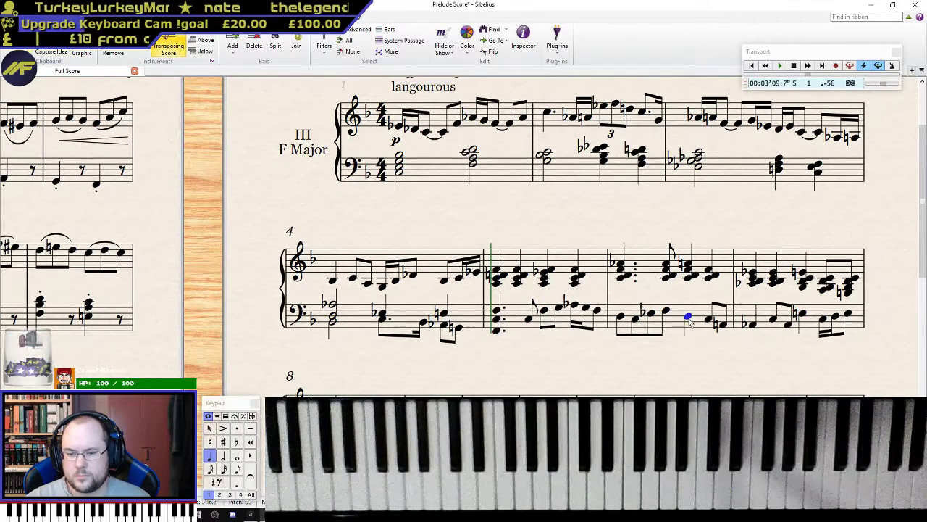
- Play back both staves from the start of bar 6 through bar 7 to check the revised bass line
key("Down")
key("Down")
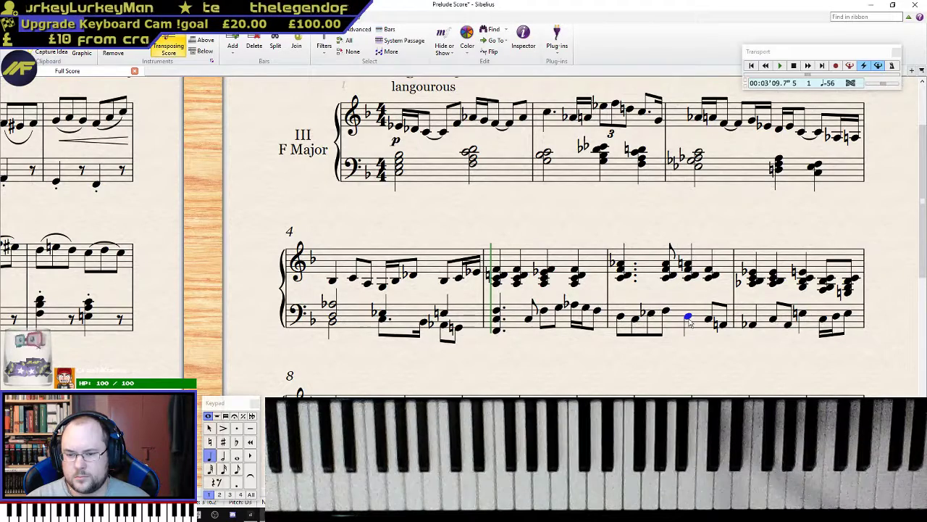
left_click(620, 319)
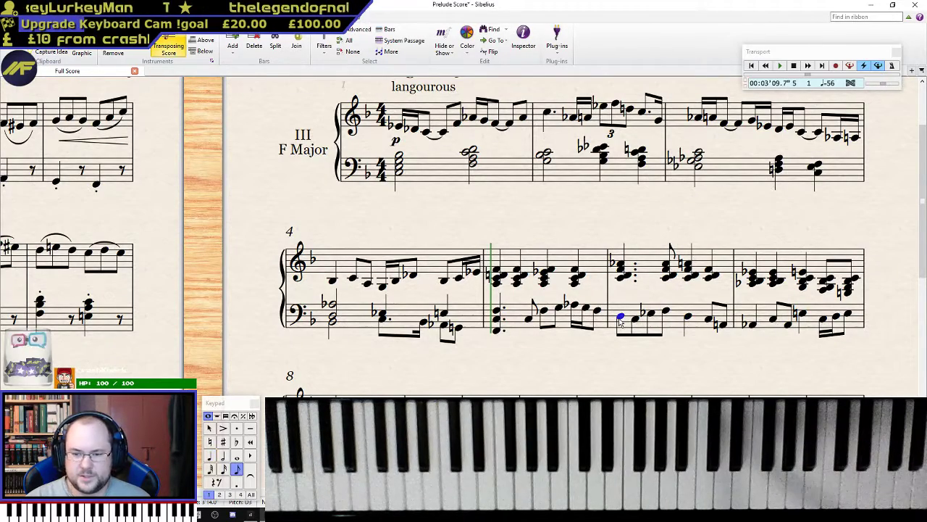
key("p")
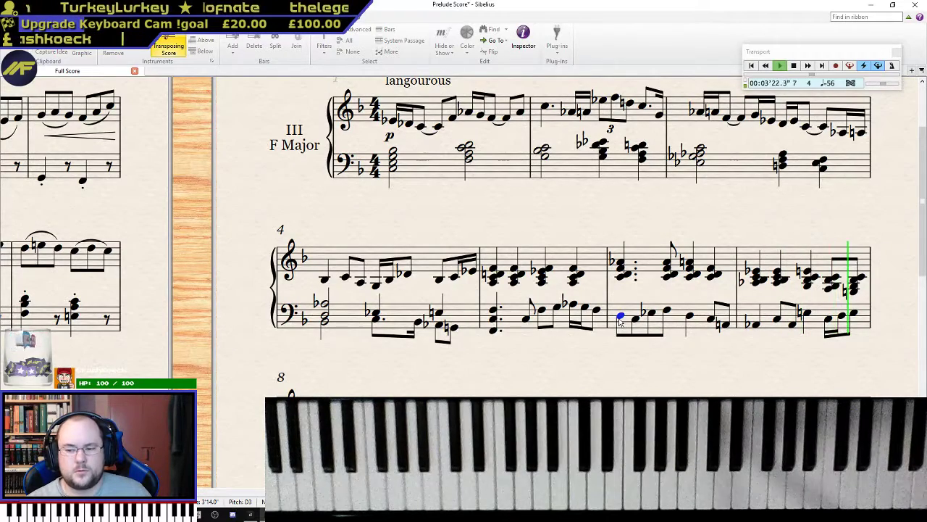
key("space")
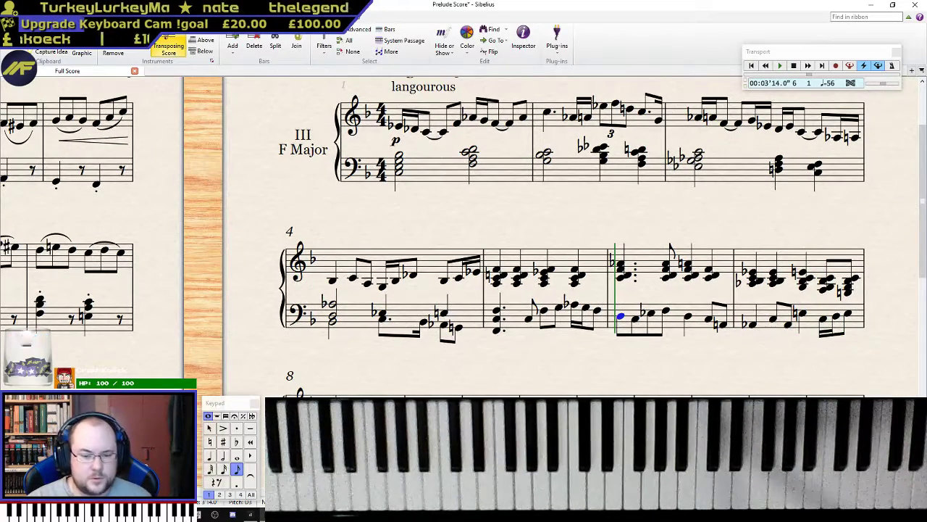
key("Escape")
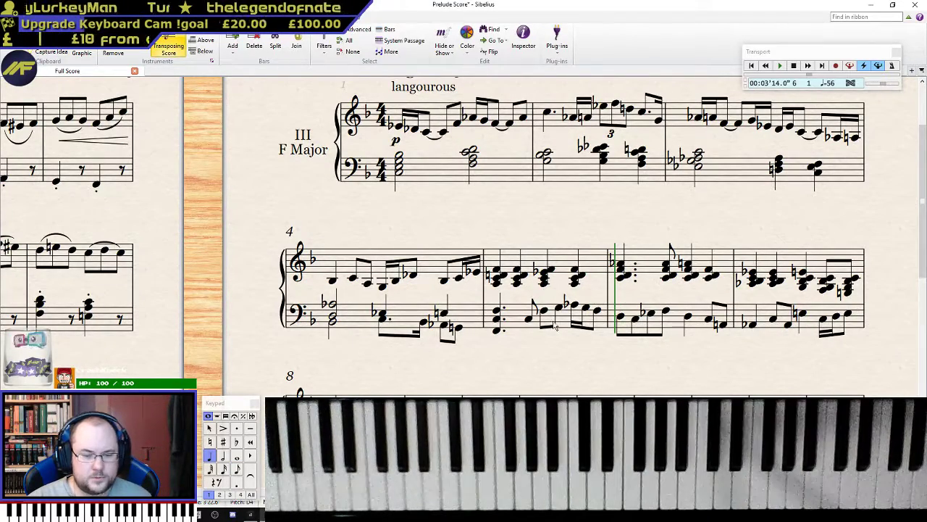
- Play back bar 7 from its first chord to check how the bass line ends
left_click(753, 273)
key("p")
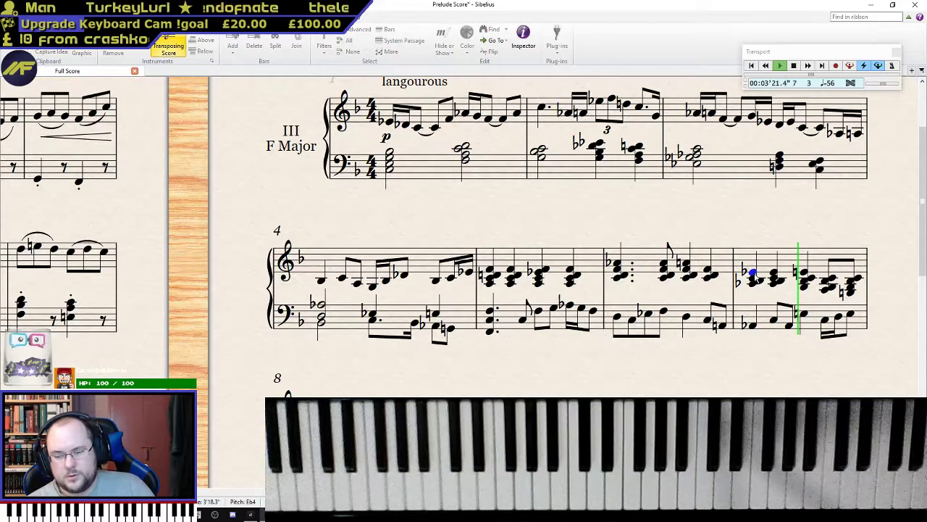
key("Escape")
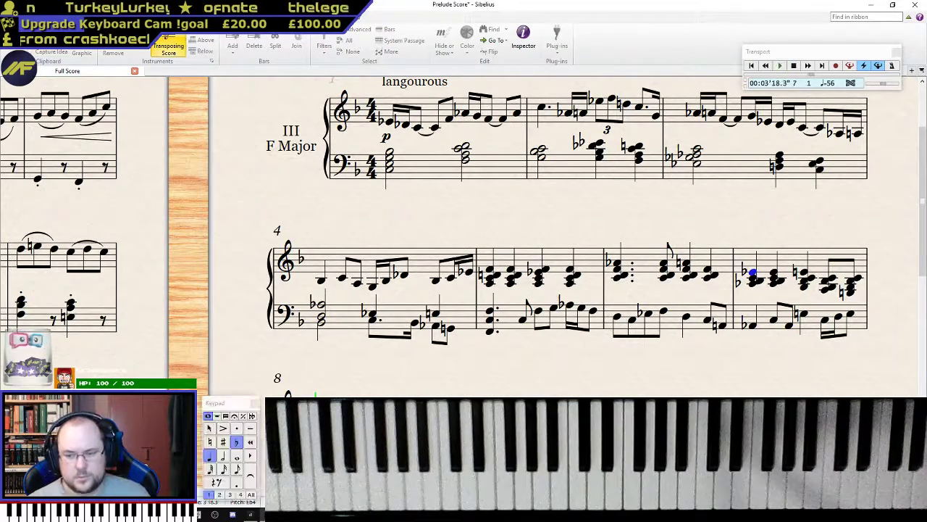
- Lower the last eighth note of bar 7's bass line to G
left_click(827, 321)
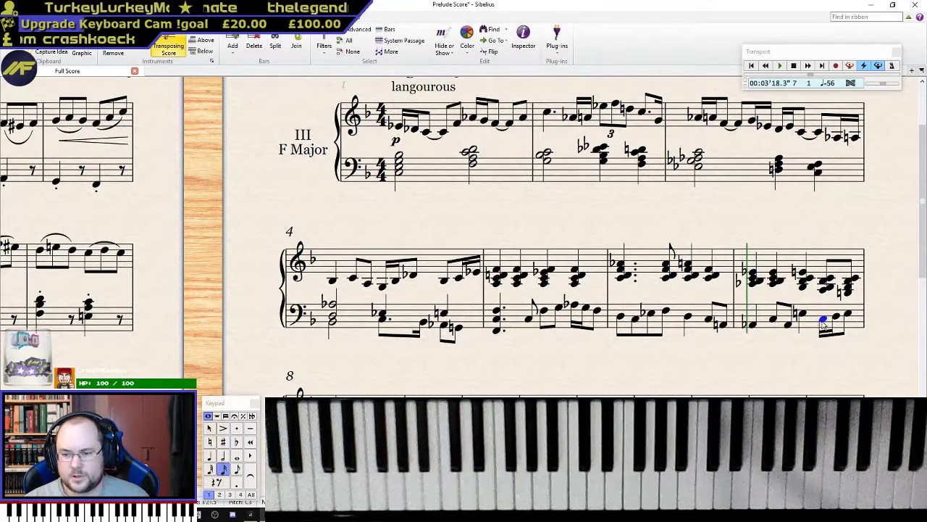
key("Up")
key("Right")
key("Down")
key("Down")
key("Down")
key("Down")
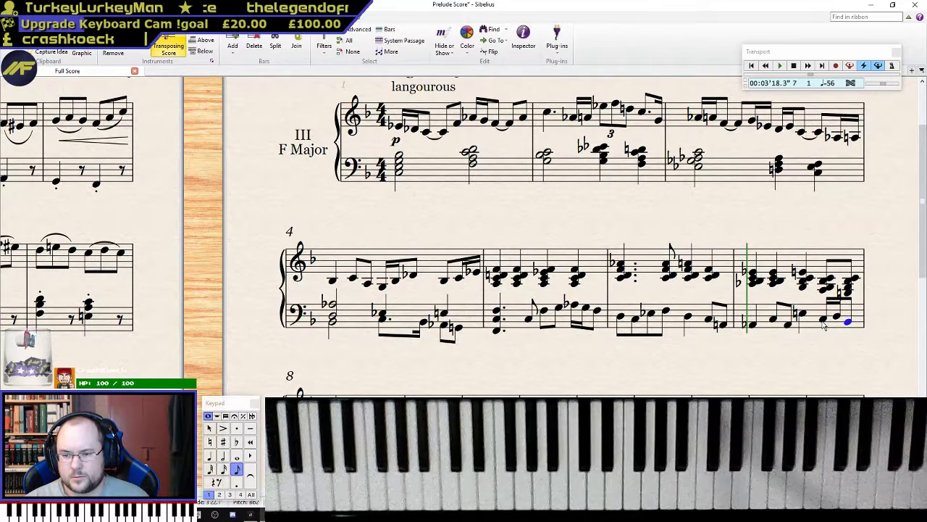
key("KP_9")
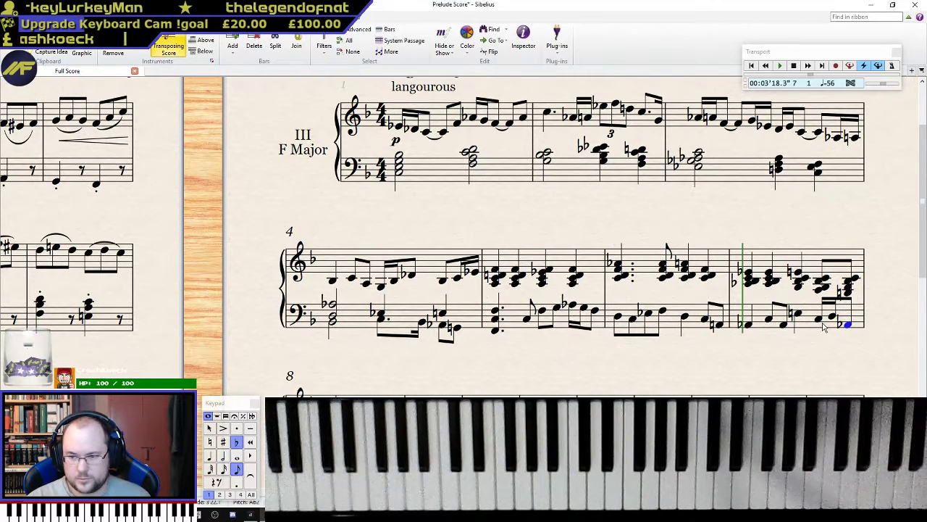
key("KP_9")
key("Down")
- Lower the second sixteenth note on beat four of bar 7's bass staff to A-flat
key("Left")
key("Left")
key("Right")
key("Down")
key("Down")
key("Down")
key("Left")
key("Right")
key("Right")
key("Escape")
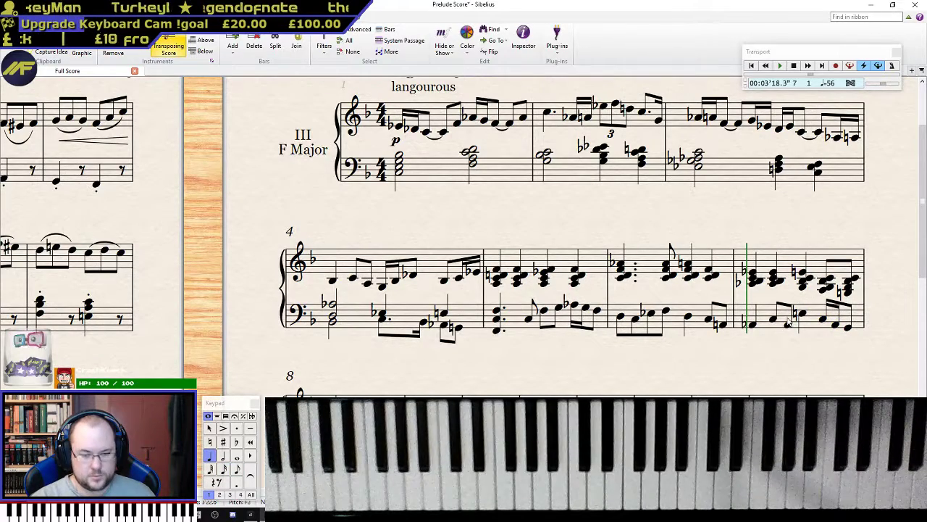
- Play the F major prelude repeatedly from its opening note through bar 7 to check the revised ending in context
left_click(398, 126)
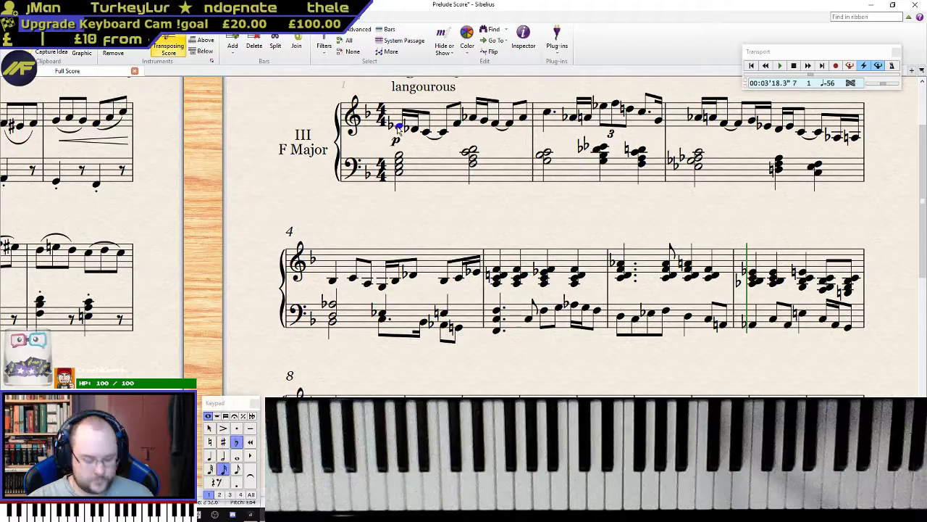
key("p")
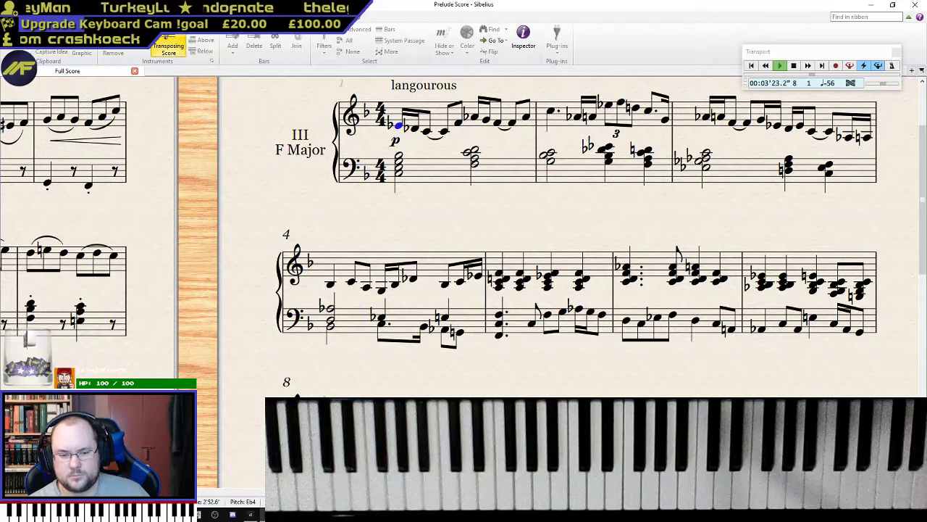
key("space")
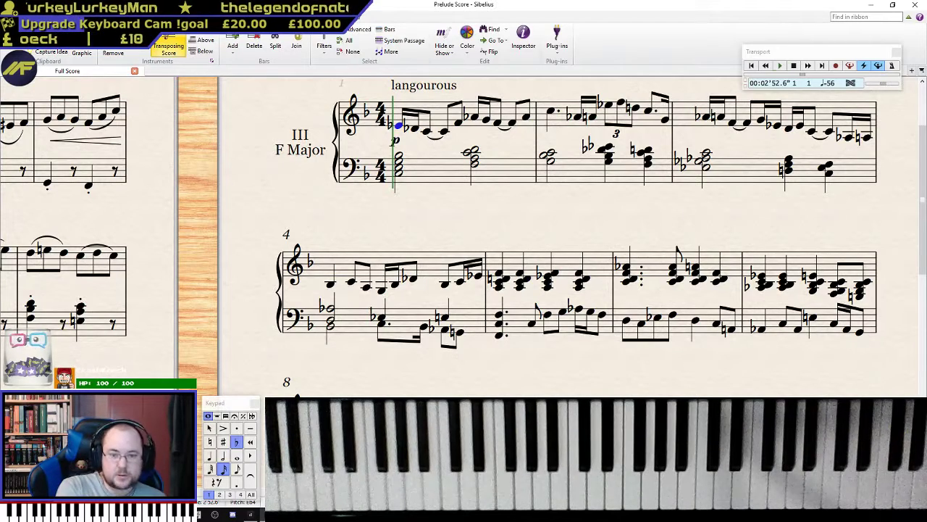
key("space")
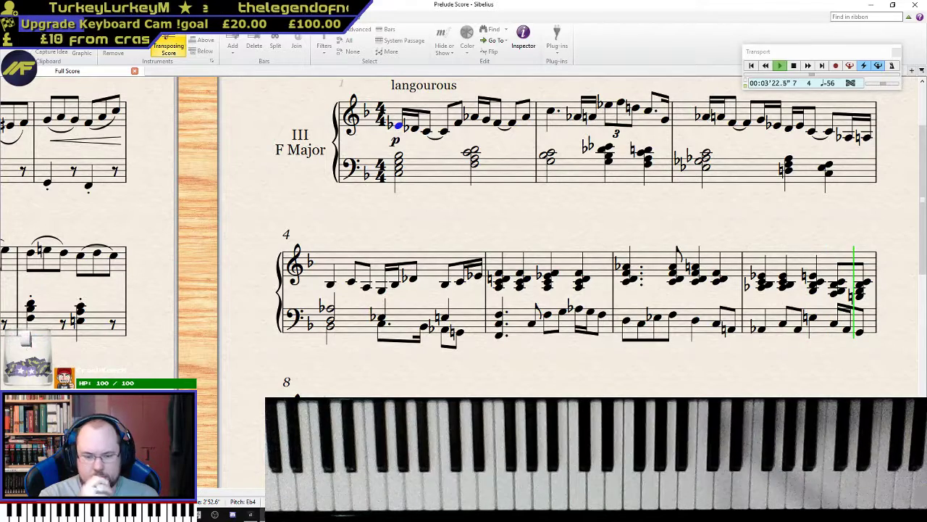
key("Escape")
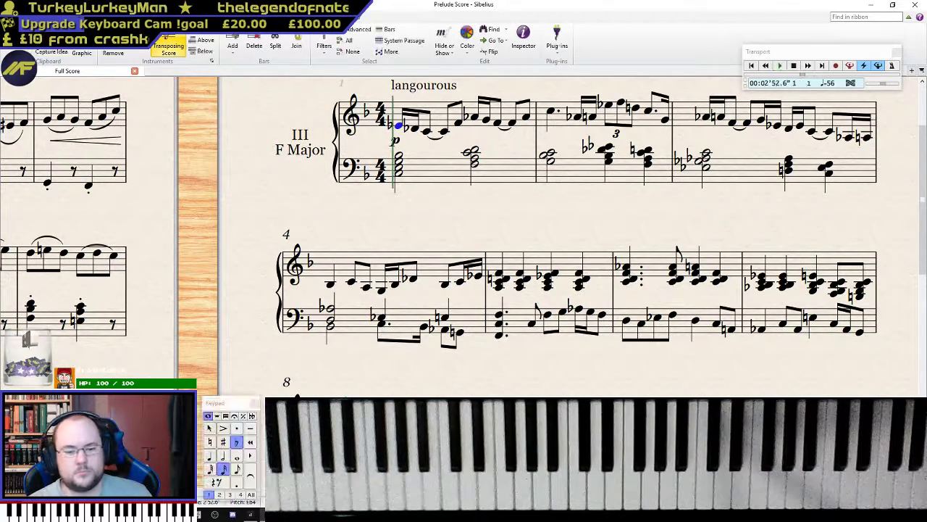
key("Escape")
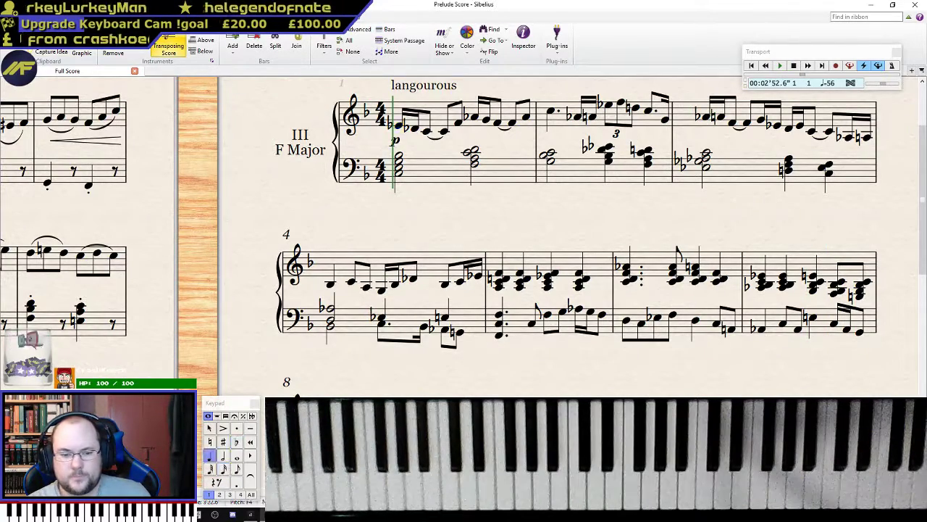
key("space")
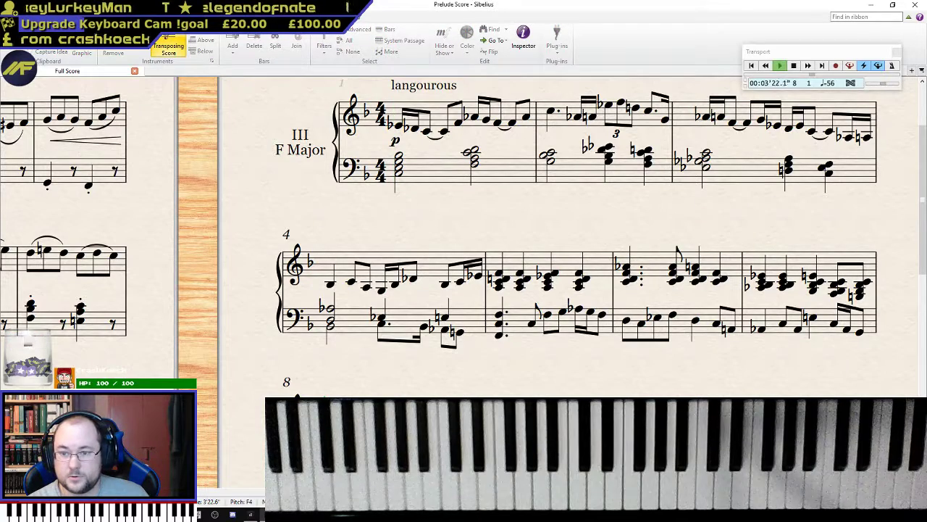
key("Escape")
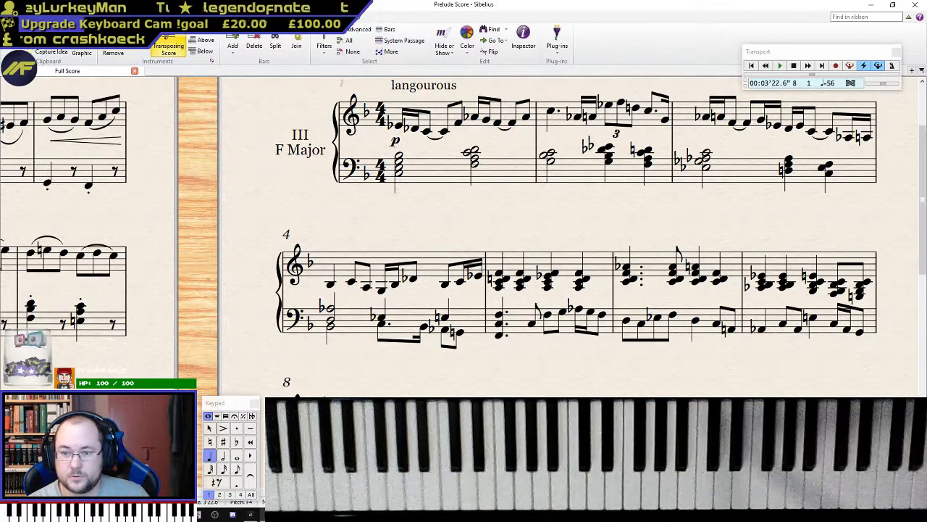
left_click(402, 127)
key("space")
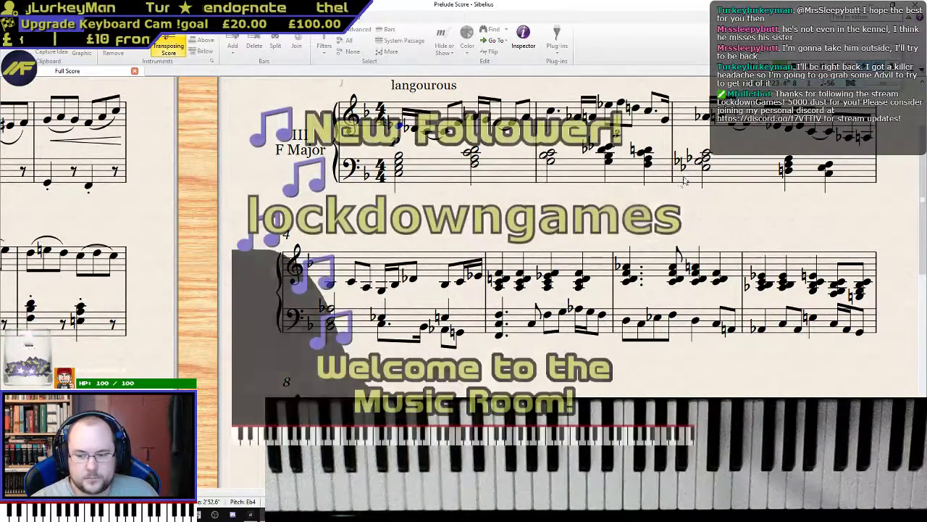
key("space")
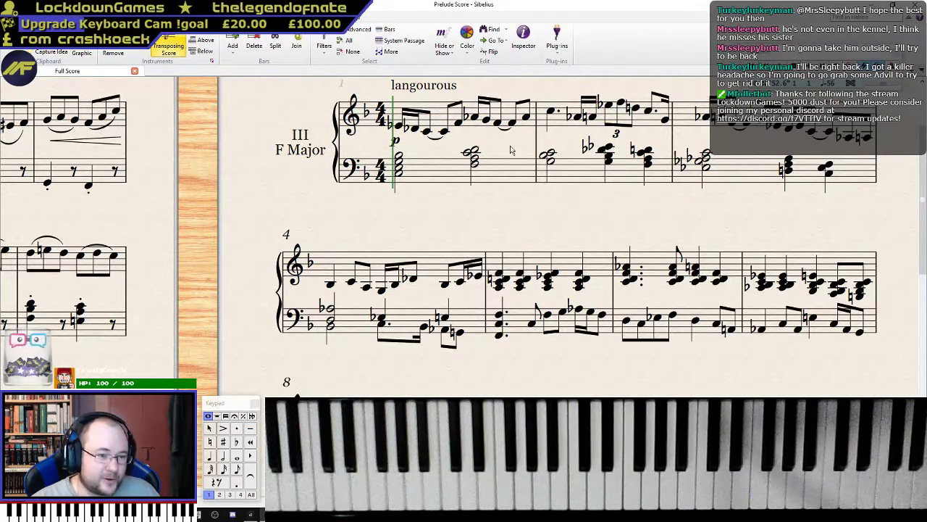
- Play back both staves from the first bass chord of bar 5 into bar 8
left_click(398, 127)
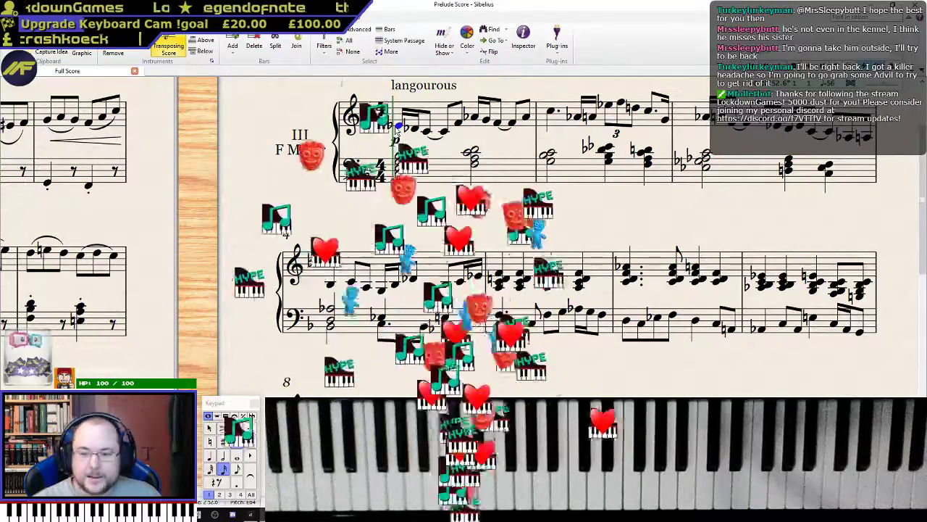
left_click_drag(751, 247, 748, 220)
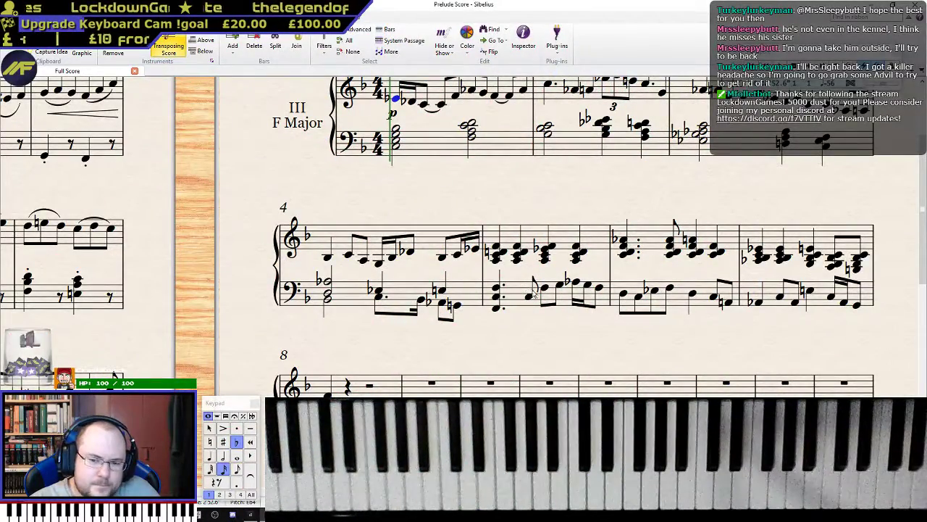
left_click(497, 299)
key("p")
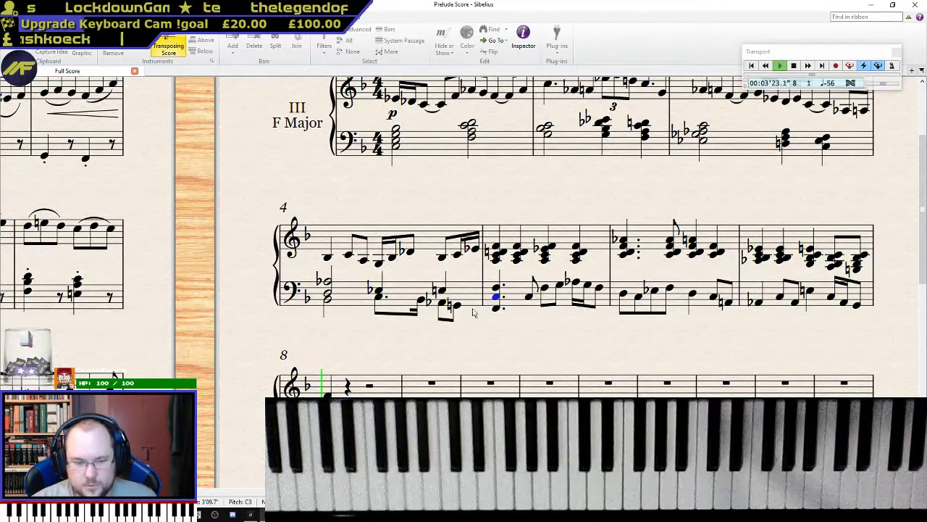
key("space")
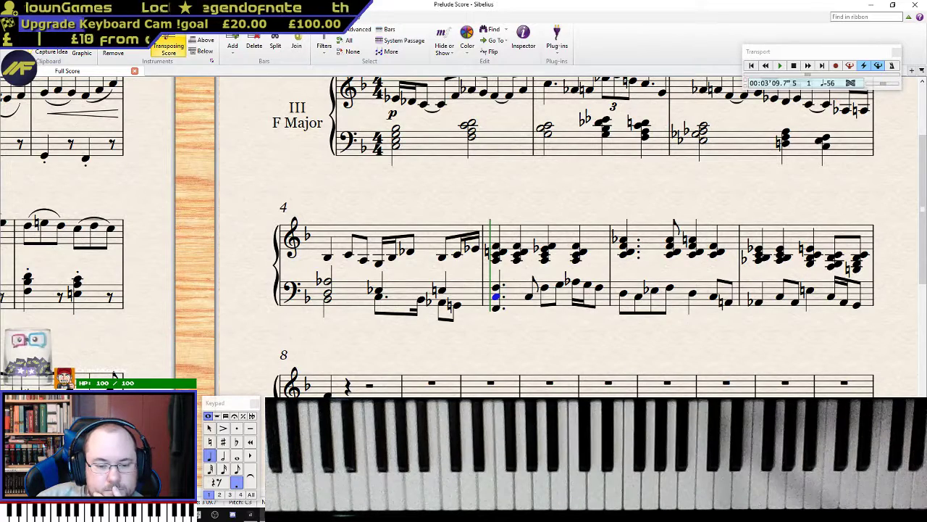
left_click(328, 458)
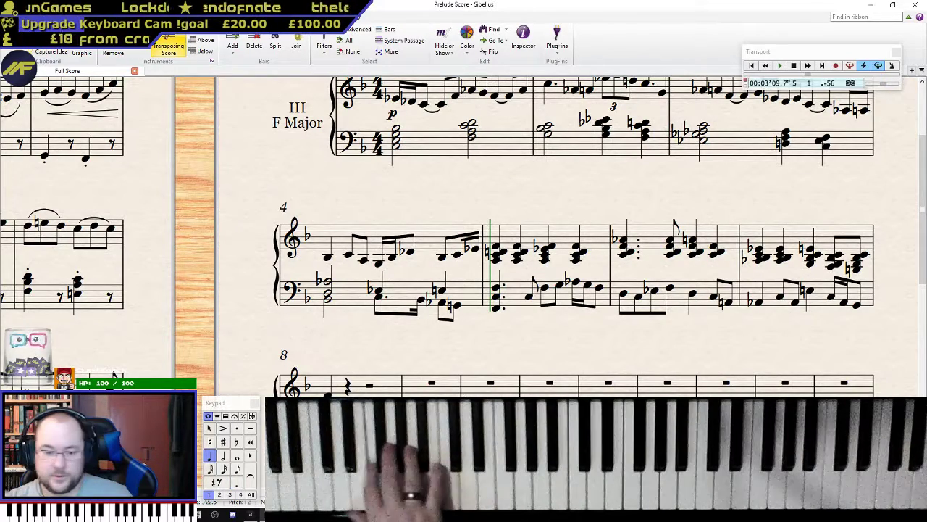
key("3")
key("2")
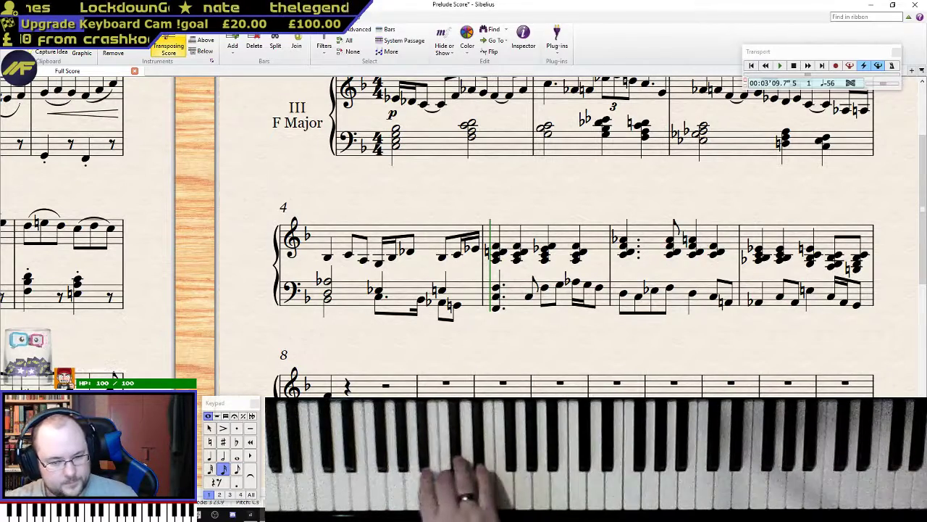
key("3")
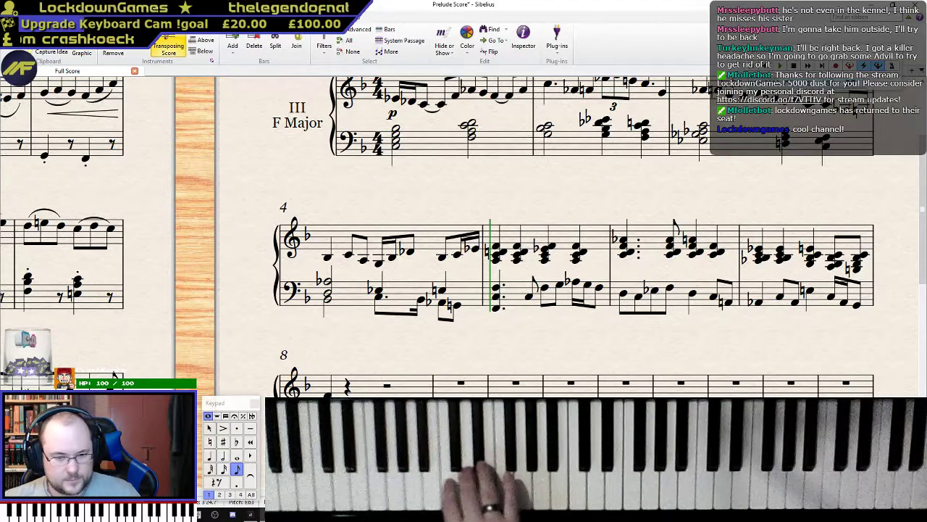
key("Left")
key("Left")
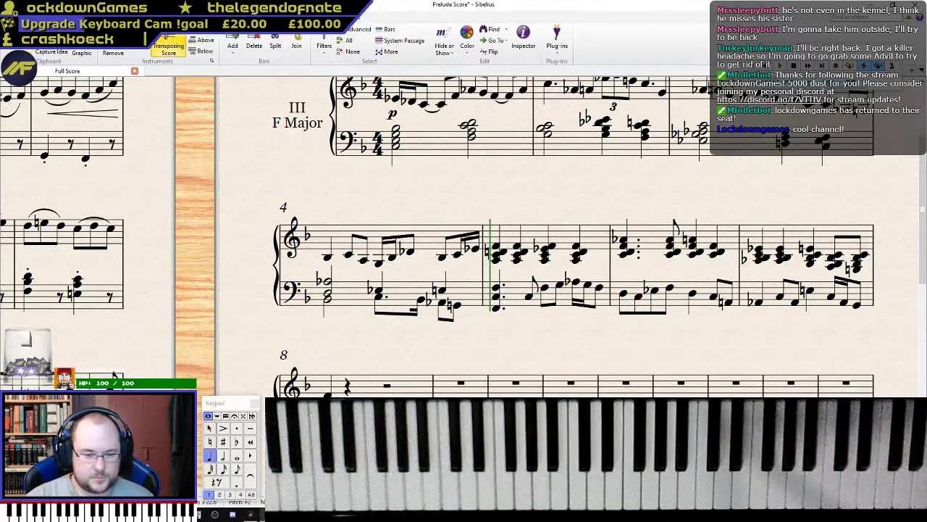
- Enter bar 8's bass line in eighth and sixteenth notes, starting from low F and moving up through E-flat
key("3")
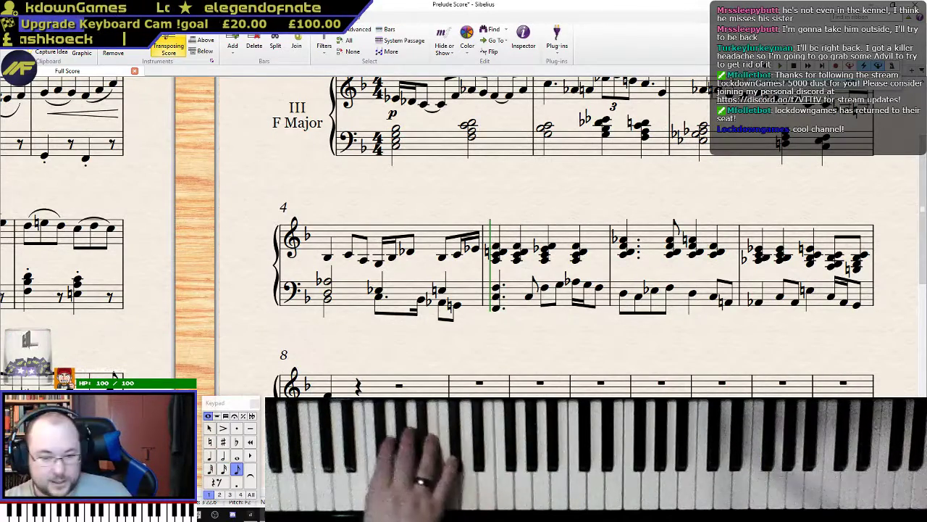
key("2")
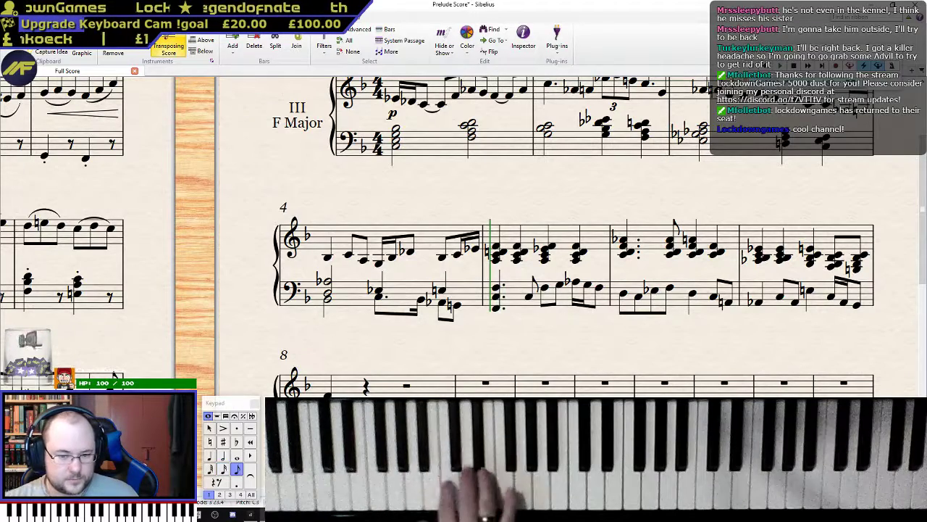
key("4")
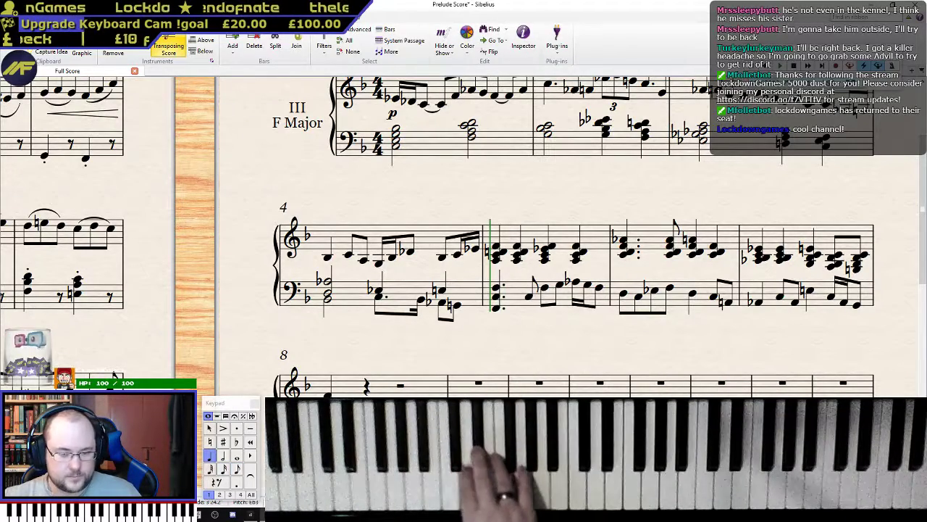
key("3")
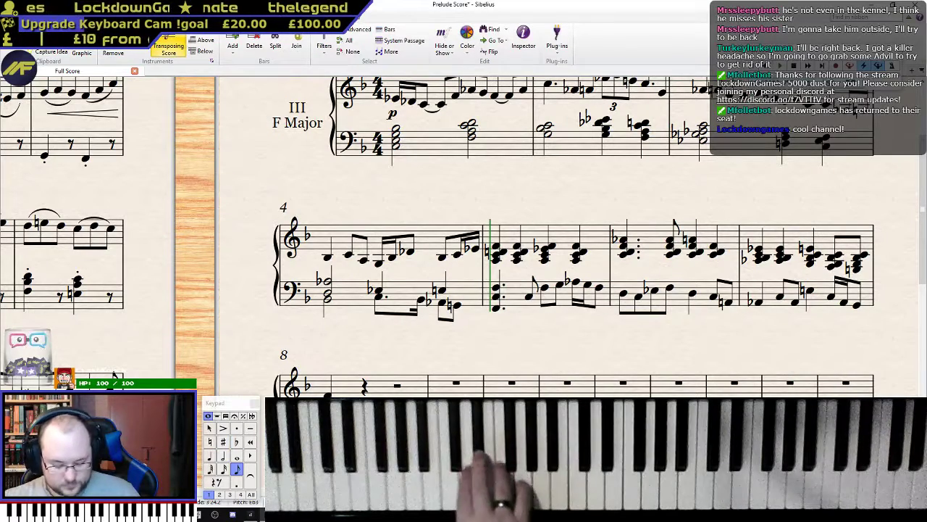
key("2")
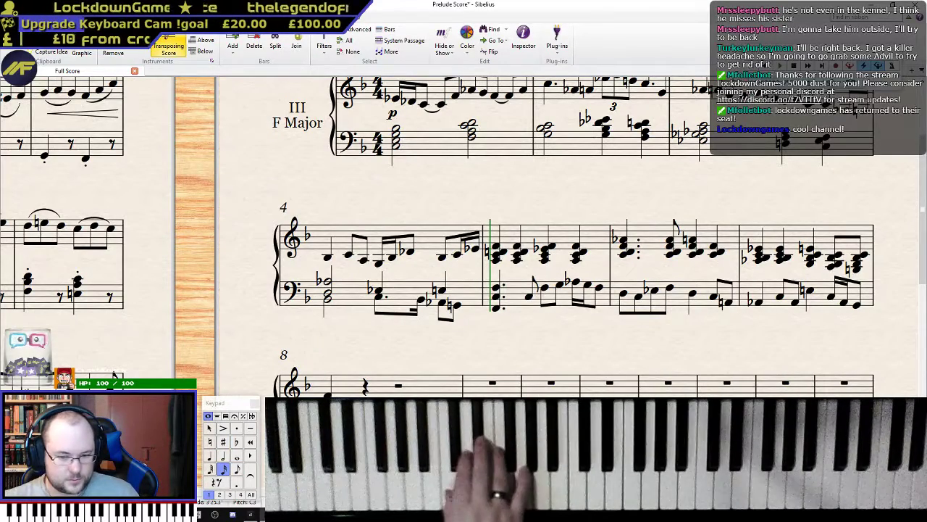
key("3")
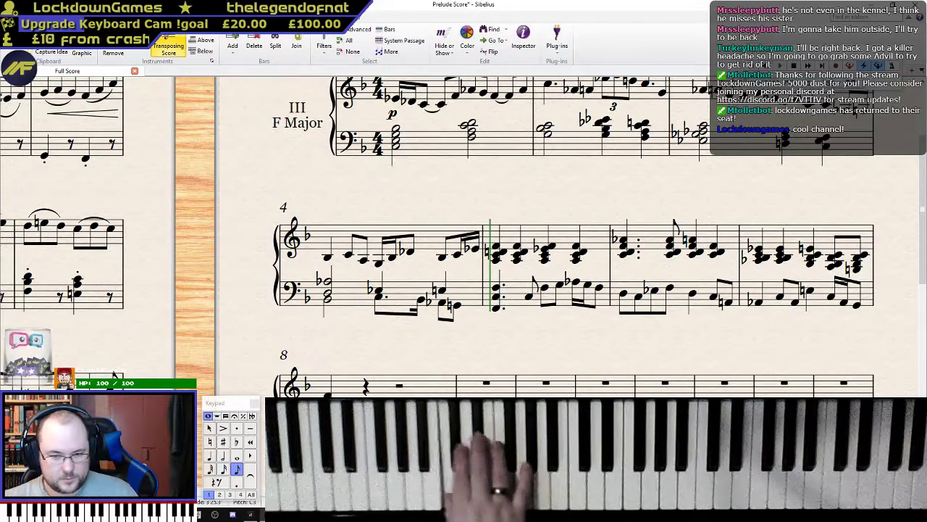
key("2")
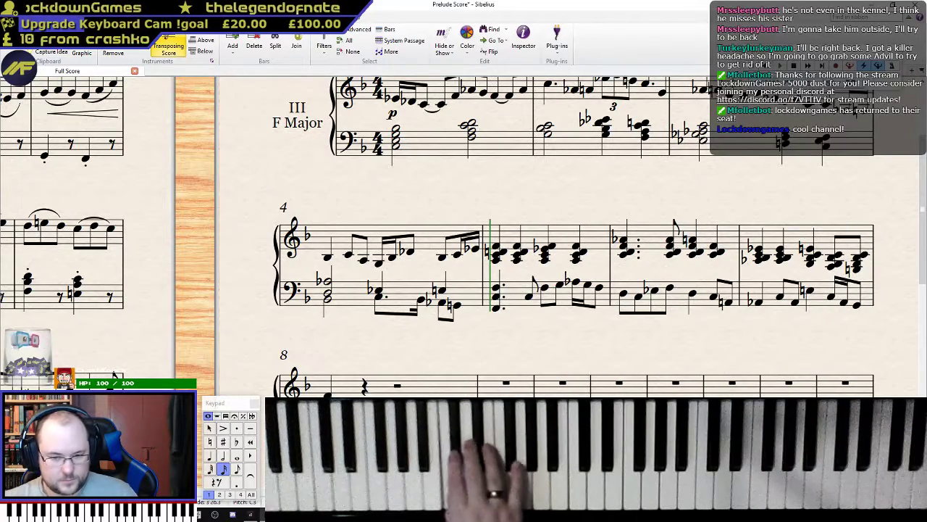
key("3")
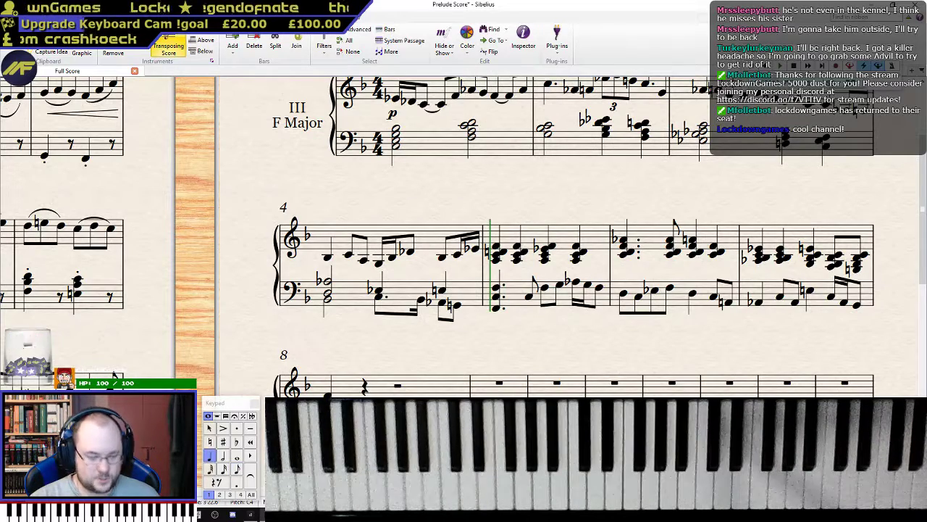
- Play back bar 8 from its opening chord to check the new bass line
key("p")
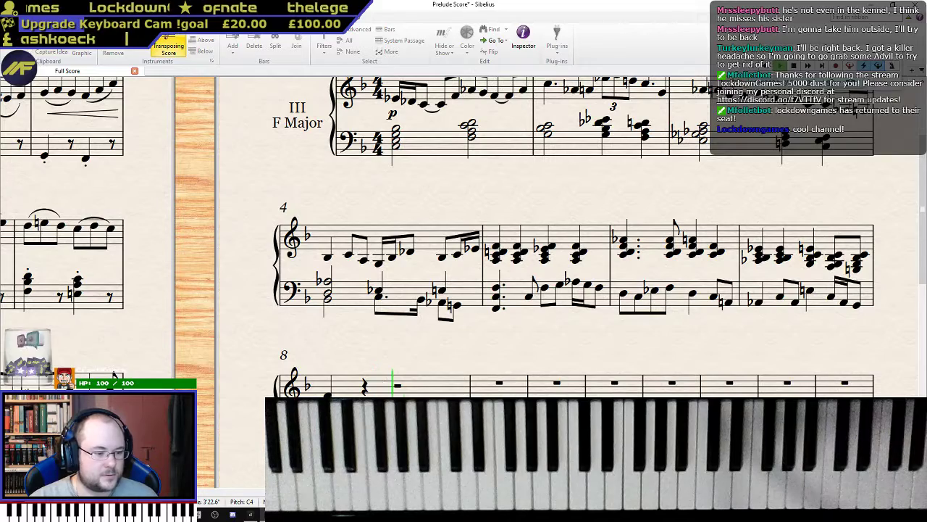
key("p")
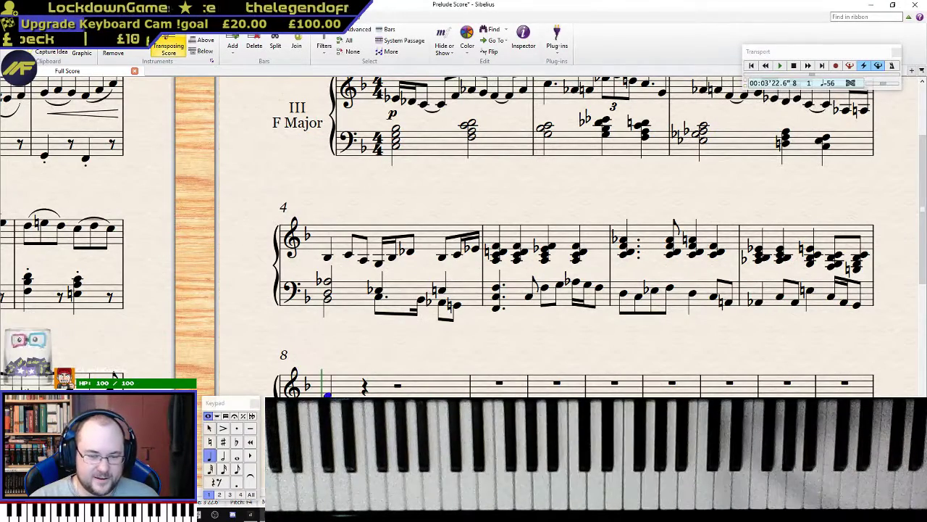
key("p")
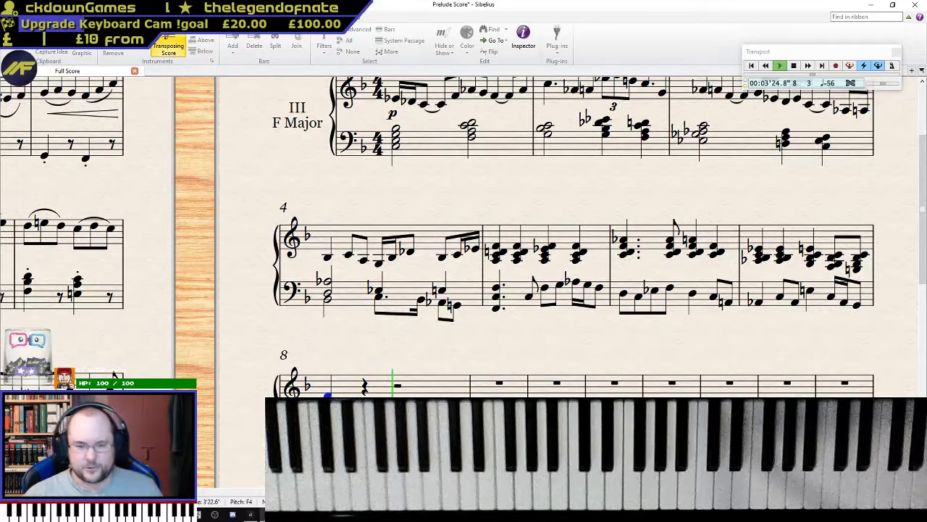
key("Escape")
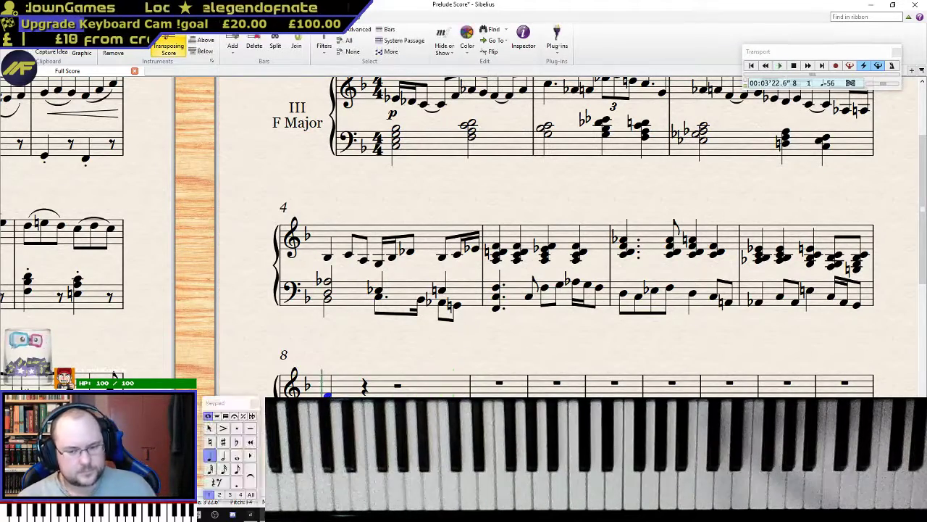
- Change the last eighth note of bar 8's bass line to A-flat
key("KP_2")
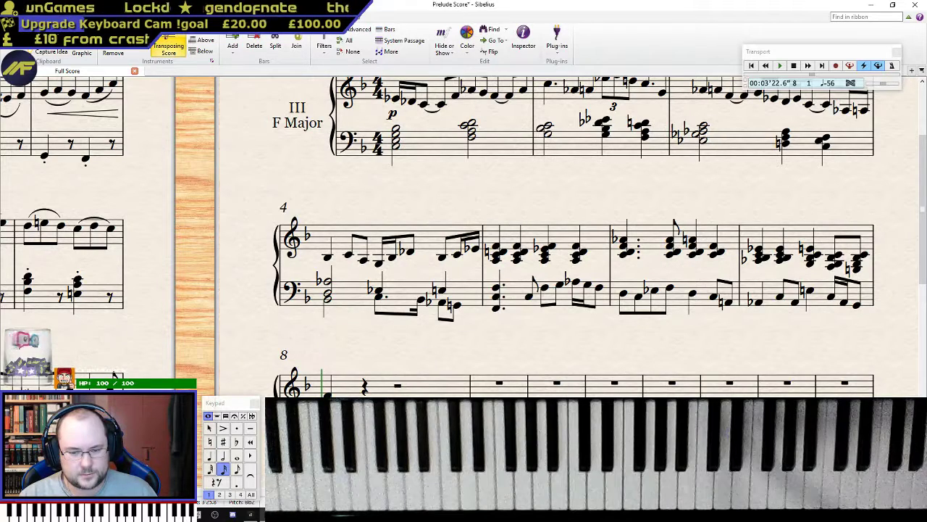
key("KP_3")
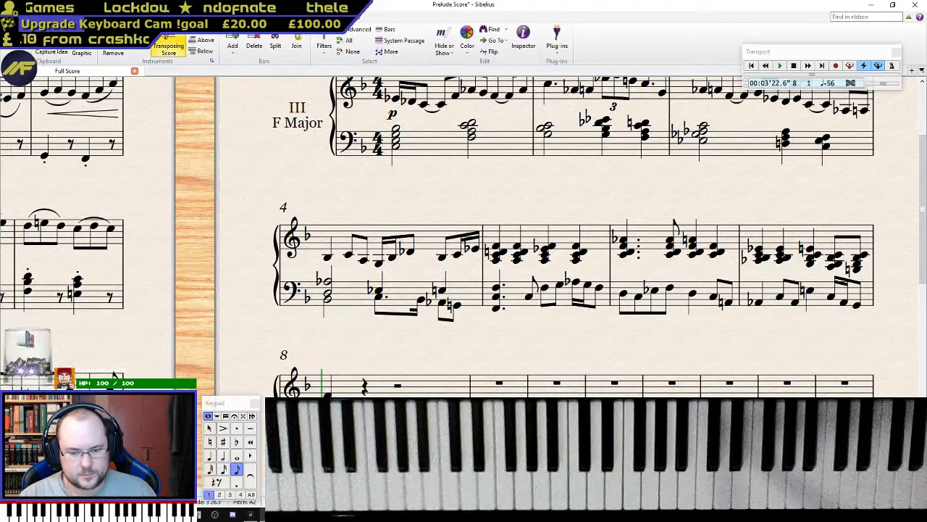
key("KP_9")
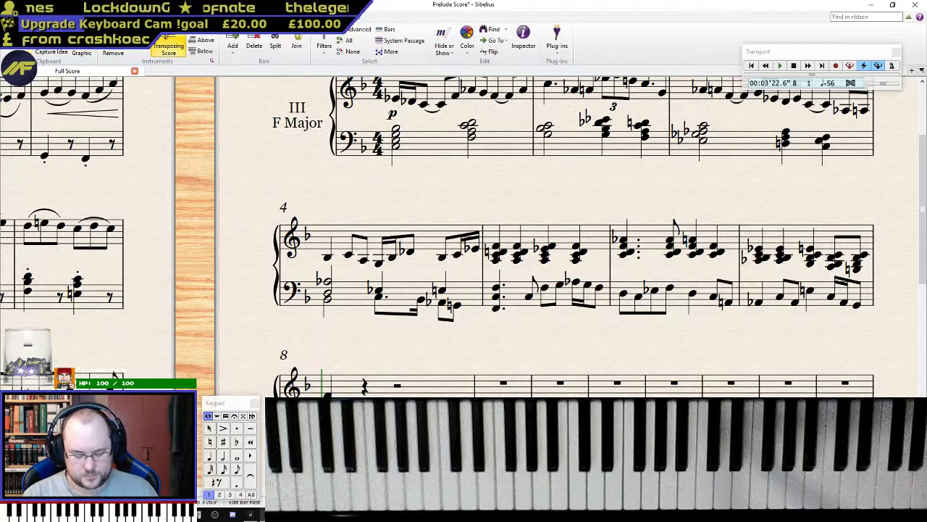
- Enter the first three beats of bar 9's bass line in sixteenth and eighth notes, opening with A-flat, B-flat and G
key("KP_0")
key("KP_2")
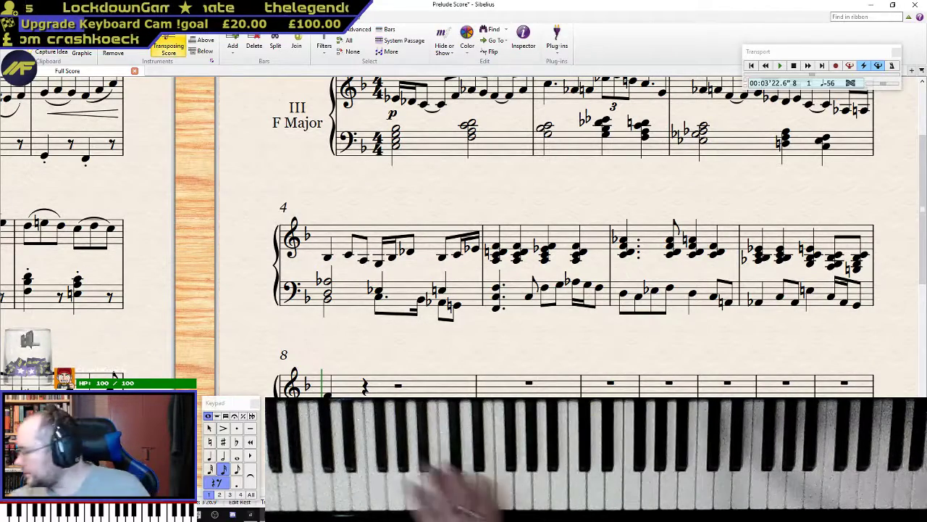
key("KP_0")
key("Down")
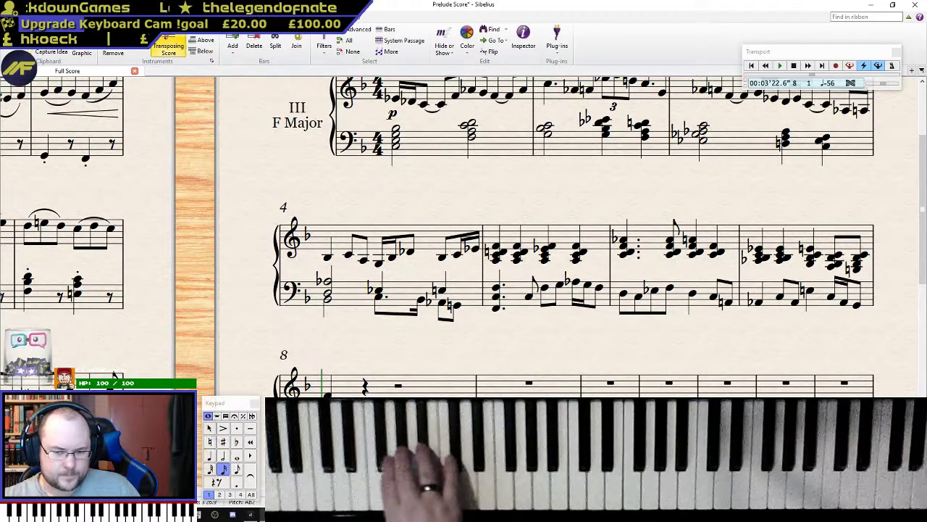
key("KP_4")
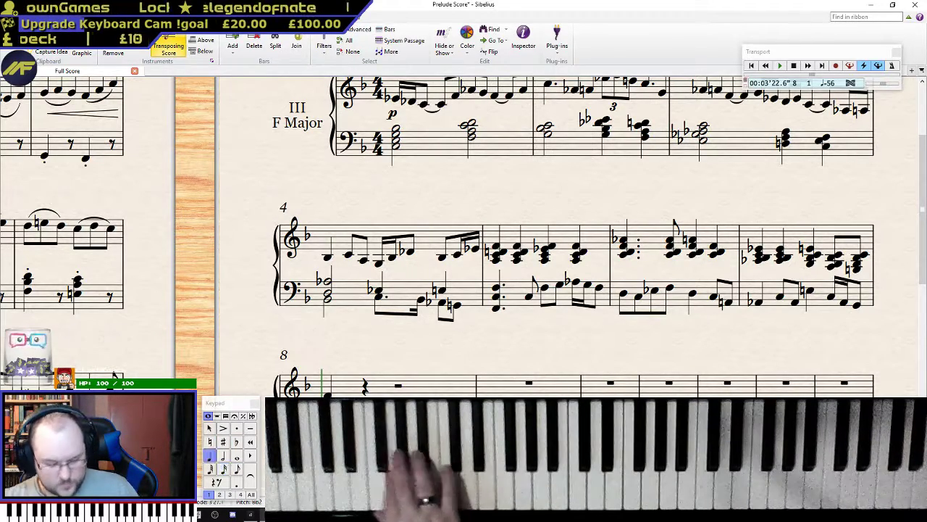
key("KP_3")
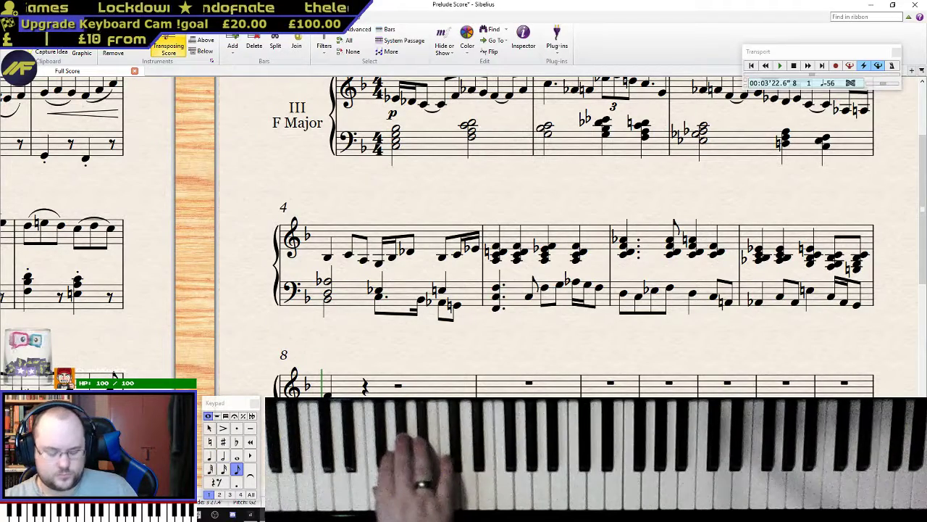
key("KP_2")
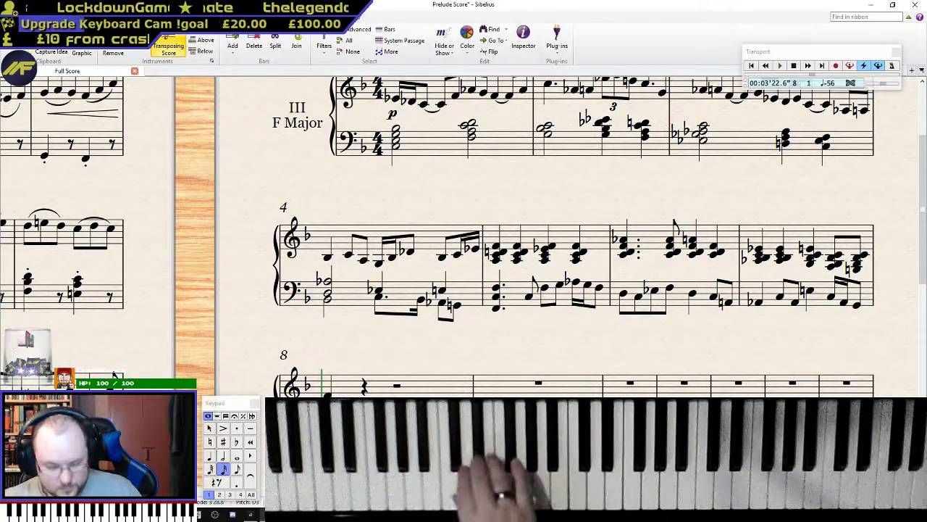
key("KP_3")
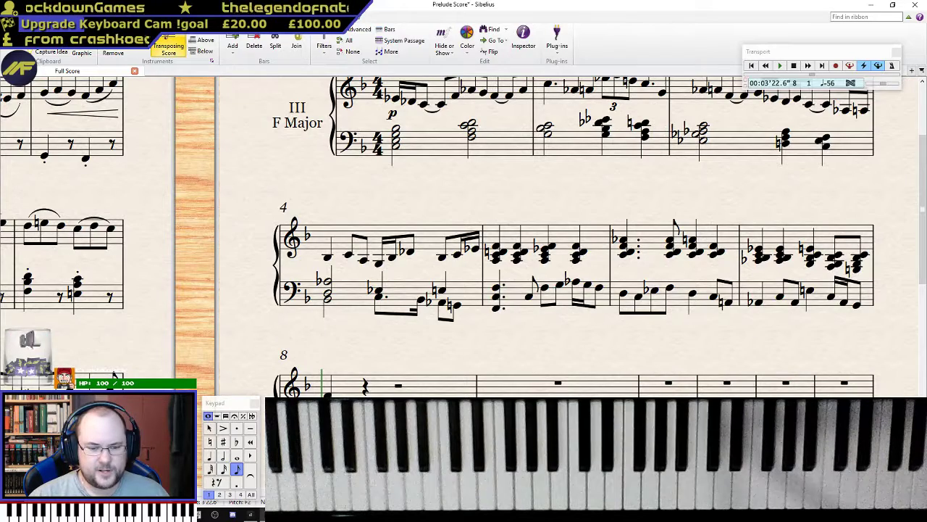
- Play back bar 8 into bar 9 and revise bar 9's opening bass figure to G, A-flat and G
key("space")
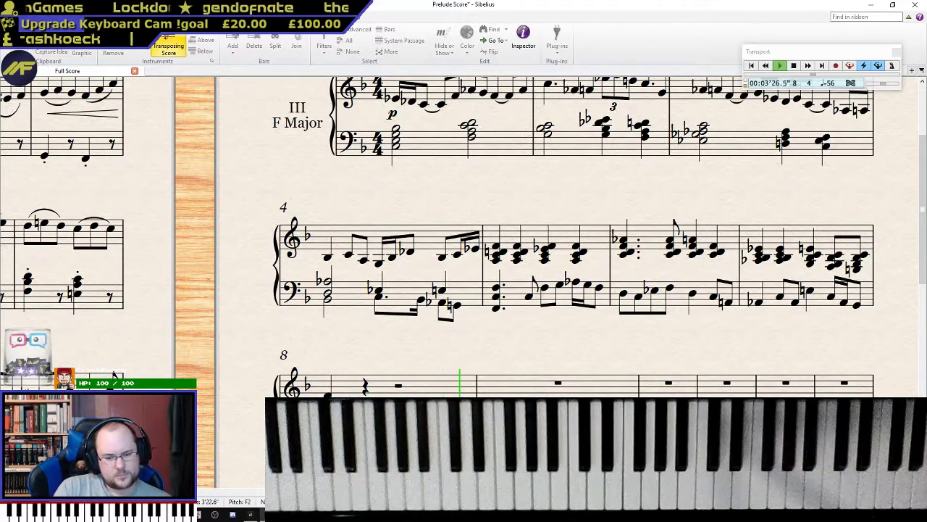
key("space")
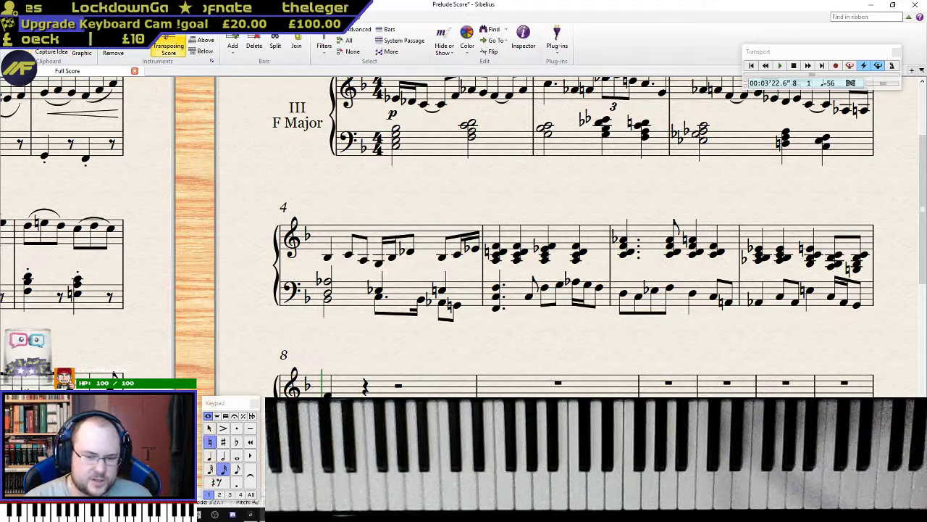
key("KP_7")
key("Right")
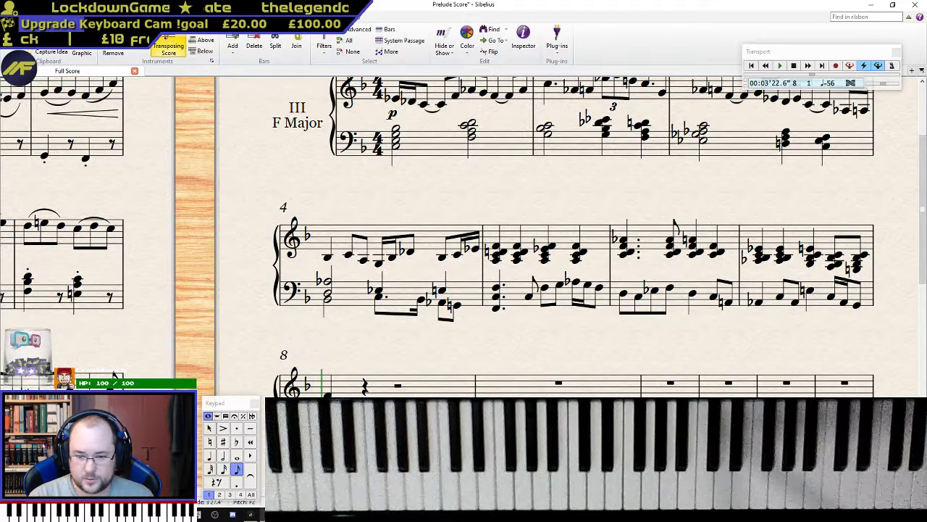
key("Right")
key("Right")
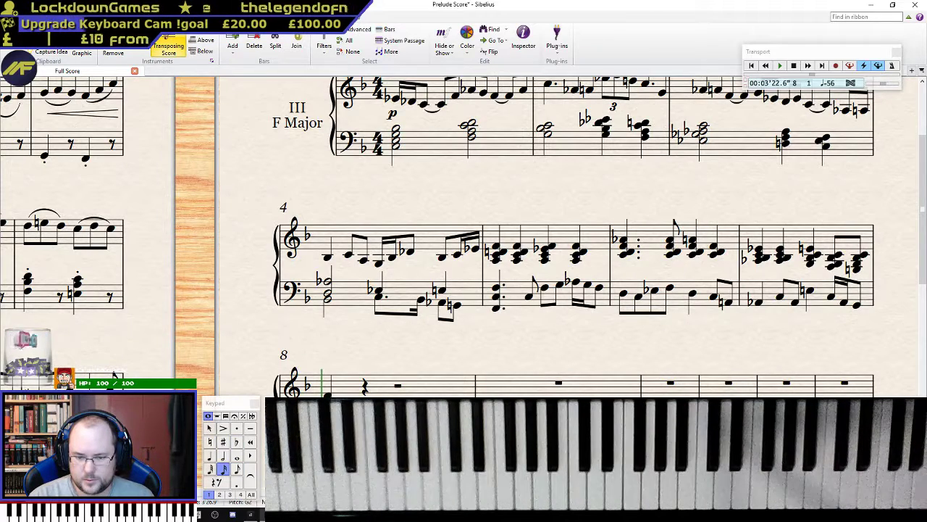
key("Right")
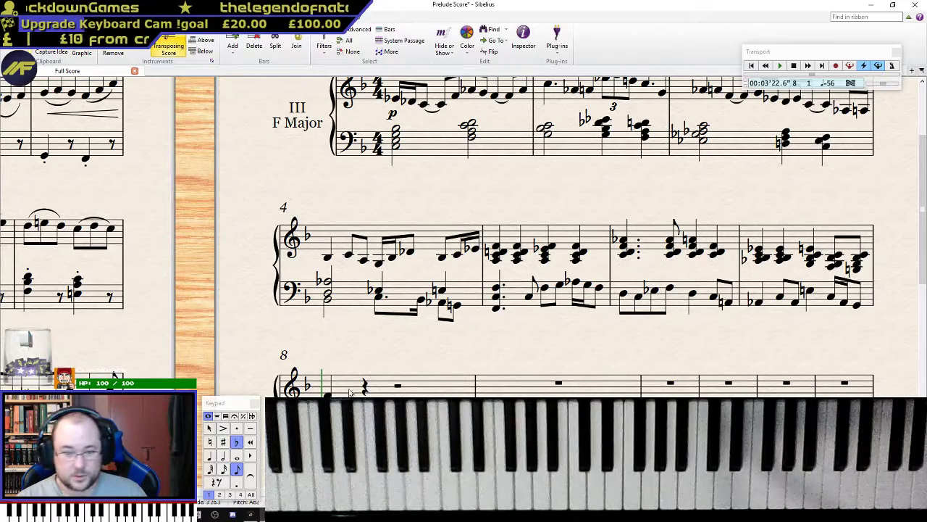
left_click(476, 366)
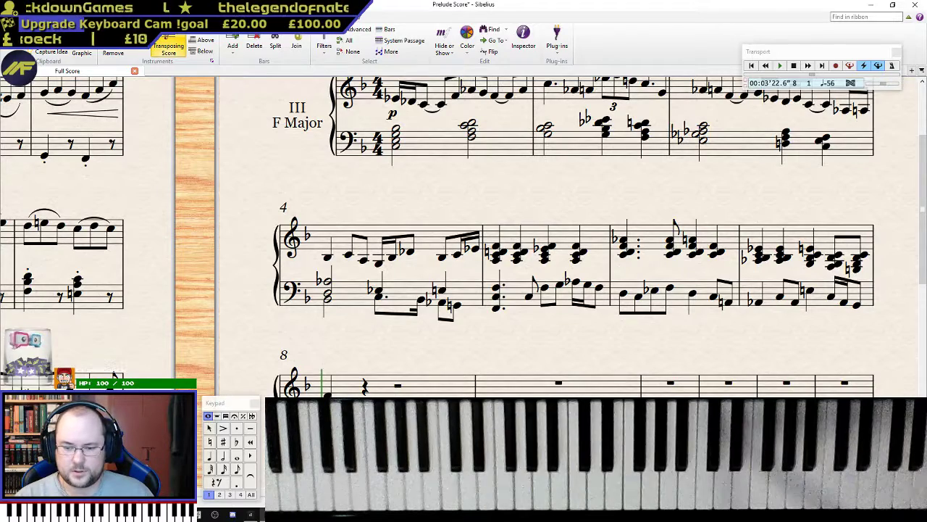
- Complete bar 9's bass line from beat four and fill bar 10's bass staff with eighth and sixteenth notes around E-flat, F and G
left_click(614, 443)
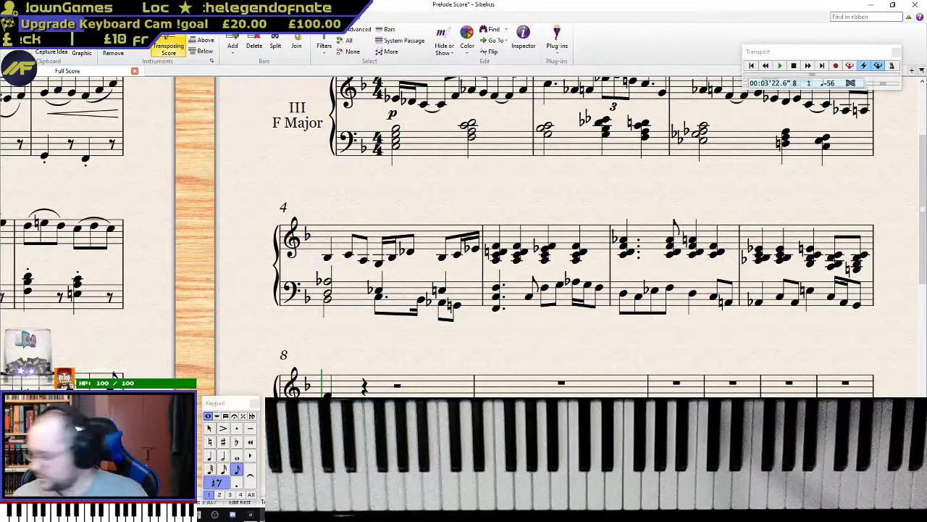
key("3")
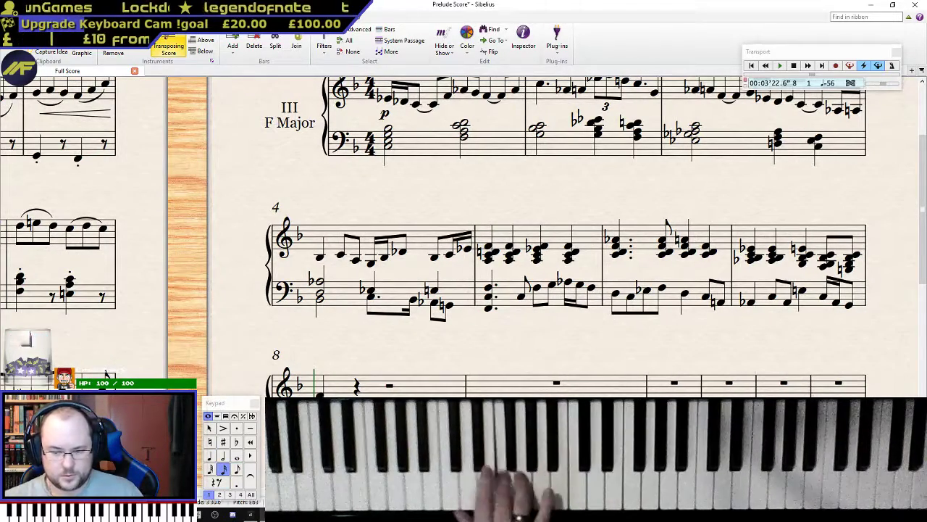
key("3")
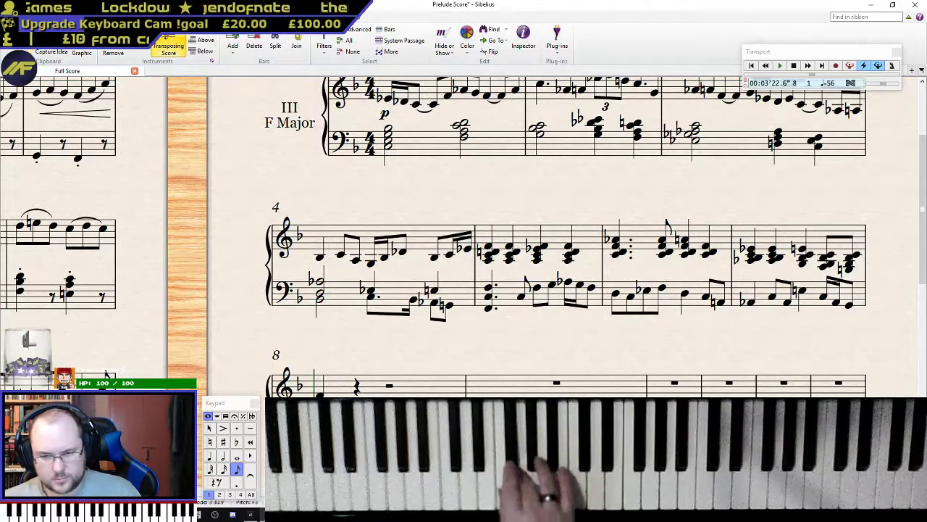
key("2")
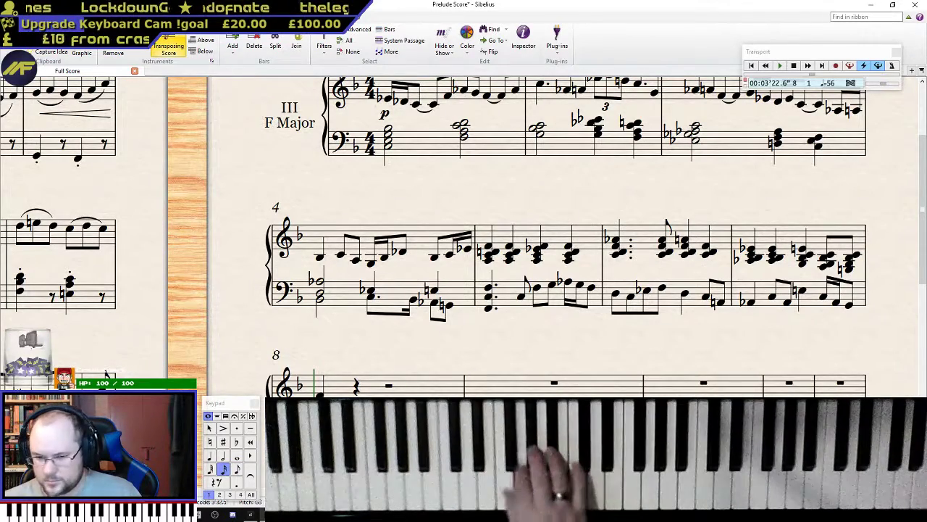
key("3")
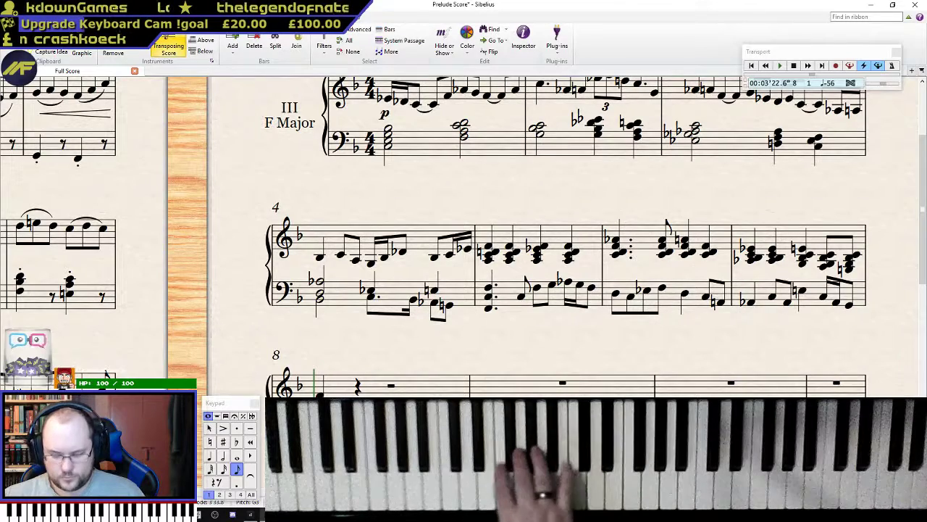
key("2")
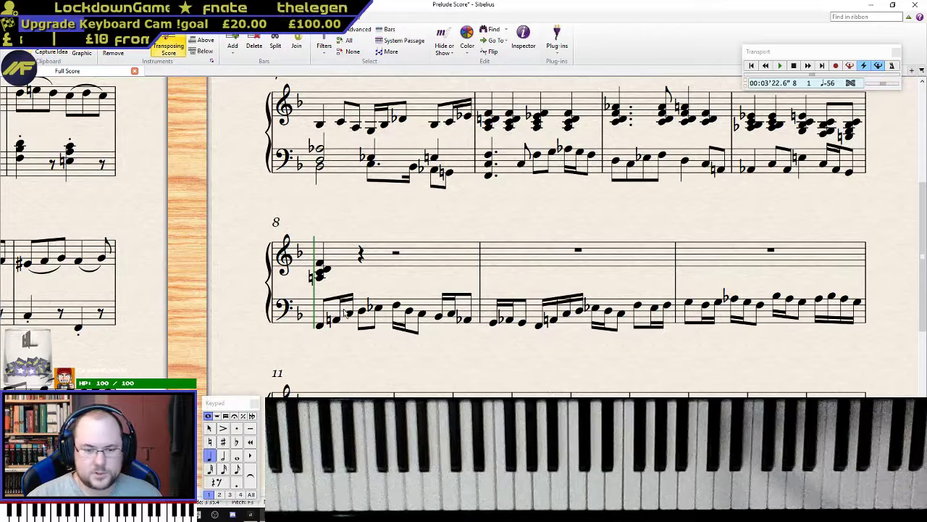
- Play back the bass line from the first note of bar 8 into bar 9
left_click(321, 327)
key("p")
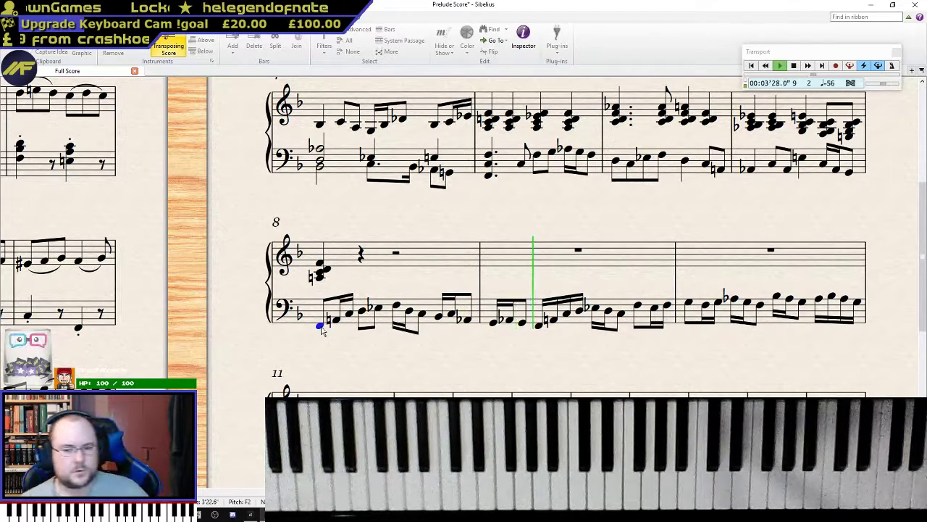
key("space")
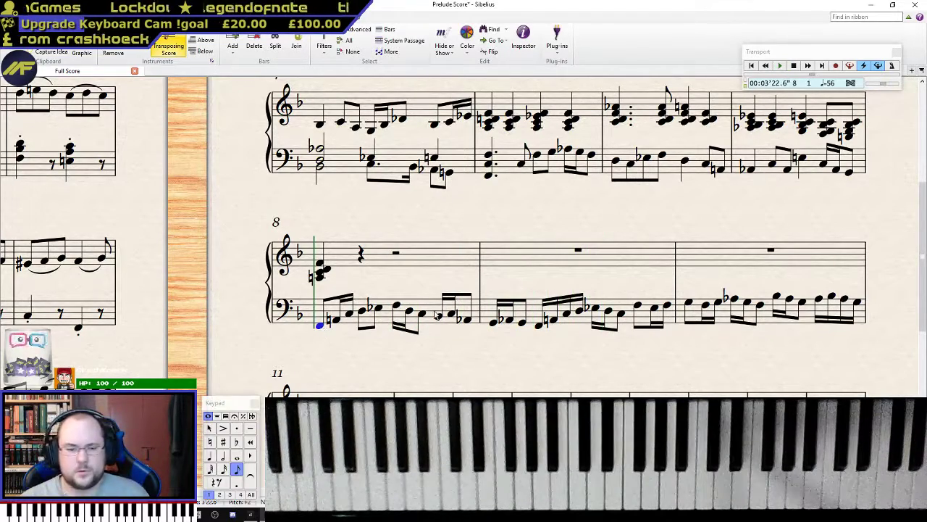
- Change the third note of bar 9's bass line to B-flat and play back the bass from bar 8 into bar 10
left_click(522, 323)
left_click(495, 323)
left_click(319, 327)
key("space")
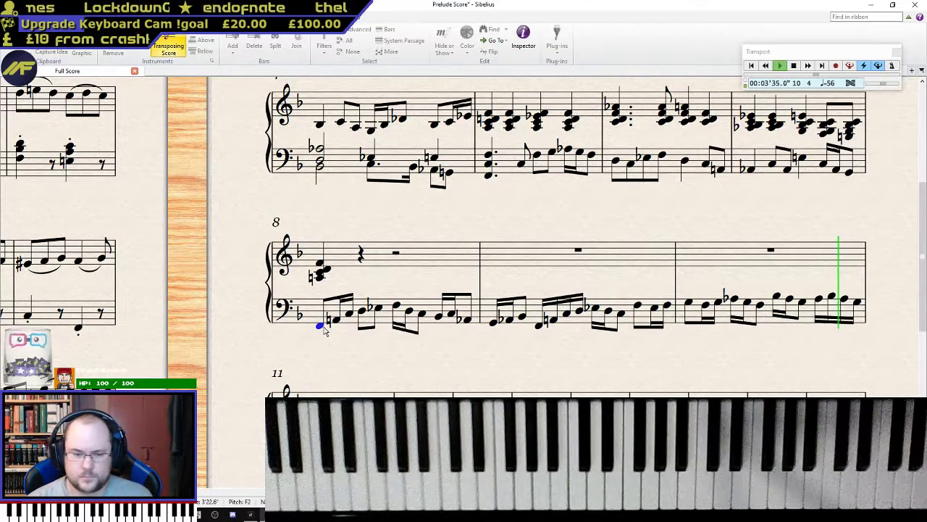
key("space")
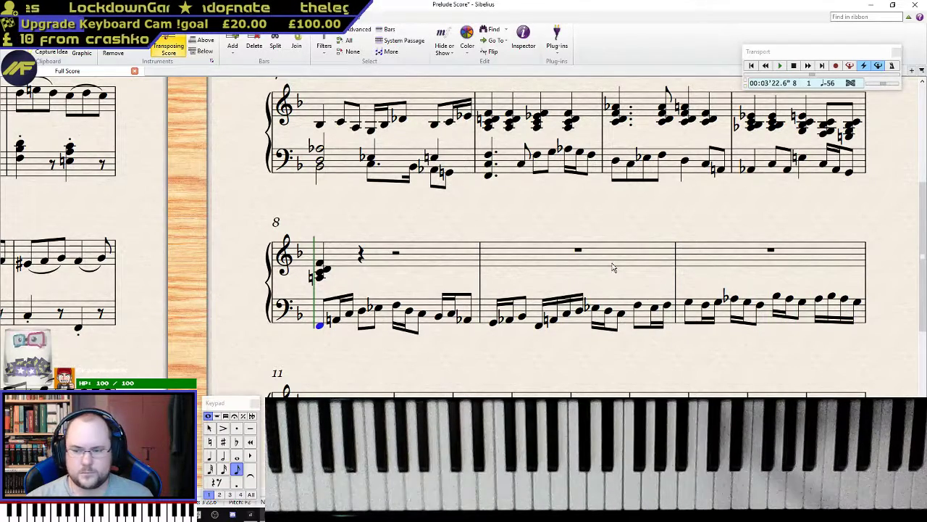
- Fill the treble staff of bars 8 to 10 with four quarter-note chords per bar, continuing from bar 8's opening chord
left_click(819, 300)
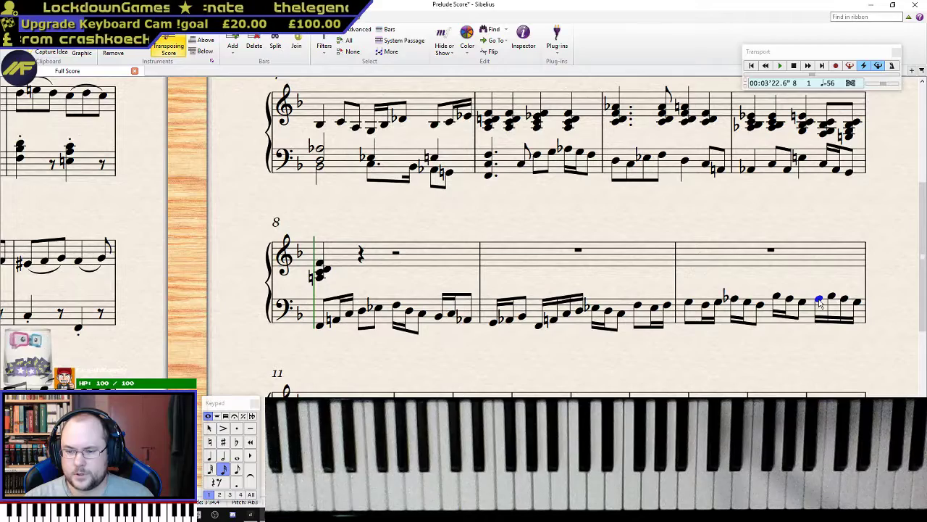
left_click_drag(602, 174, 528, 142)
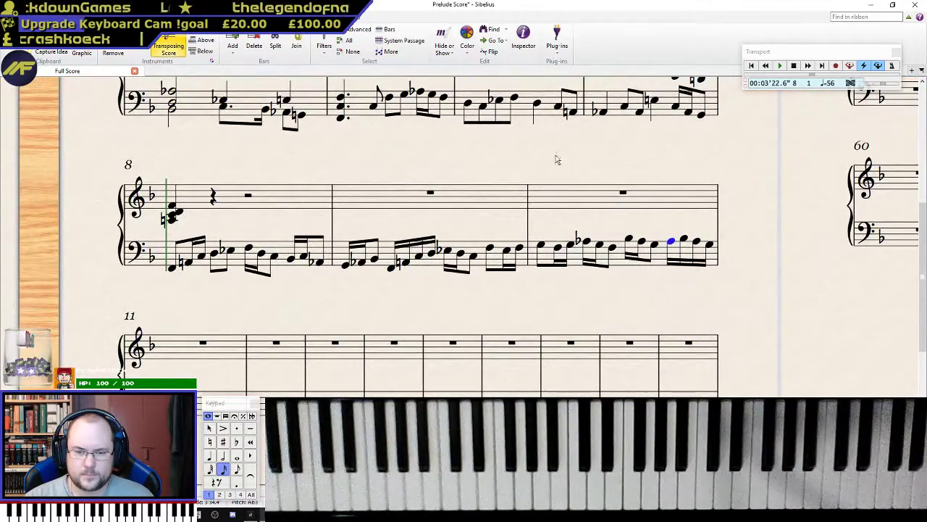
left_click_drag(559, 170, 621, 242)
left_click(264, 295)
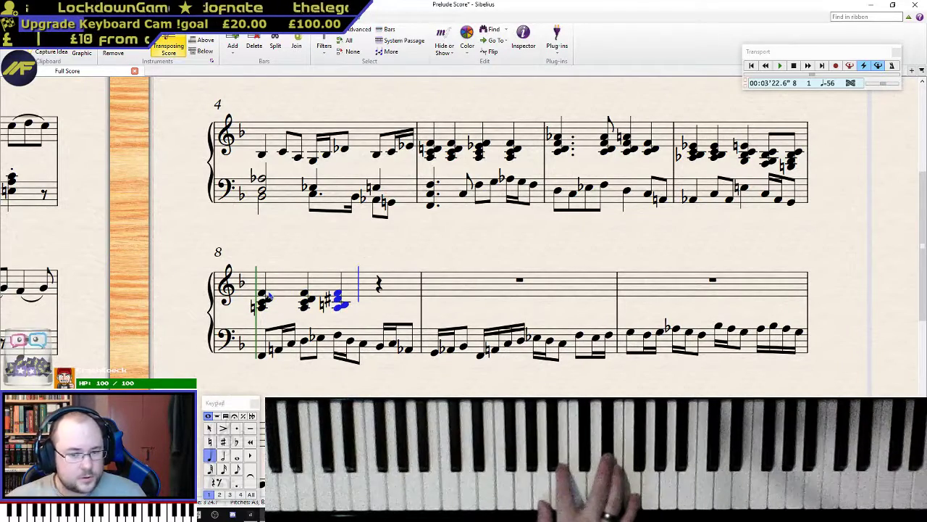
key("BackSpace")
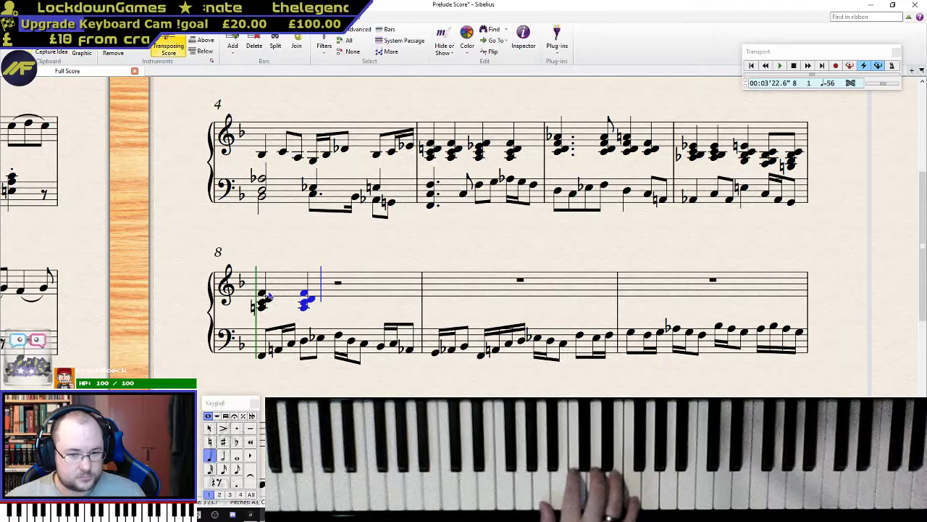
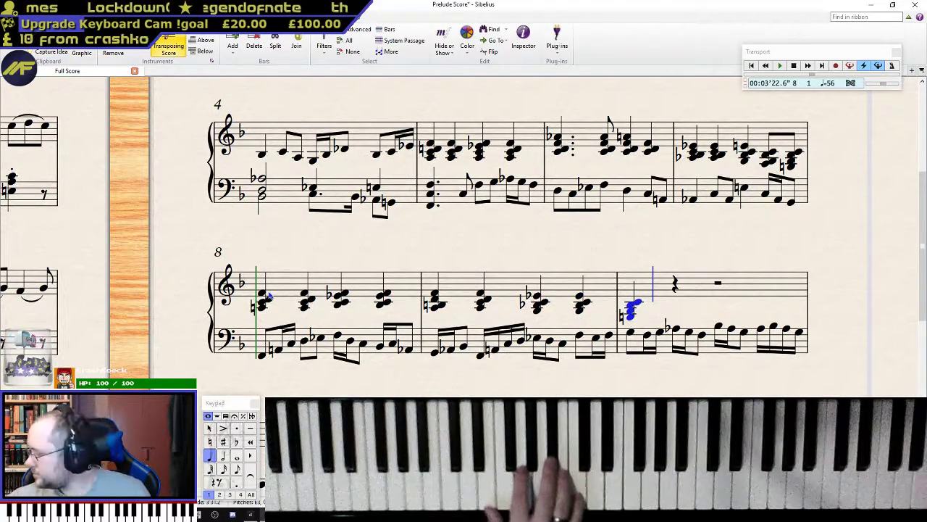
key("ctrl+z")
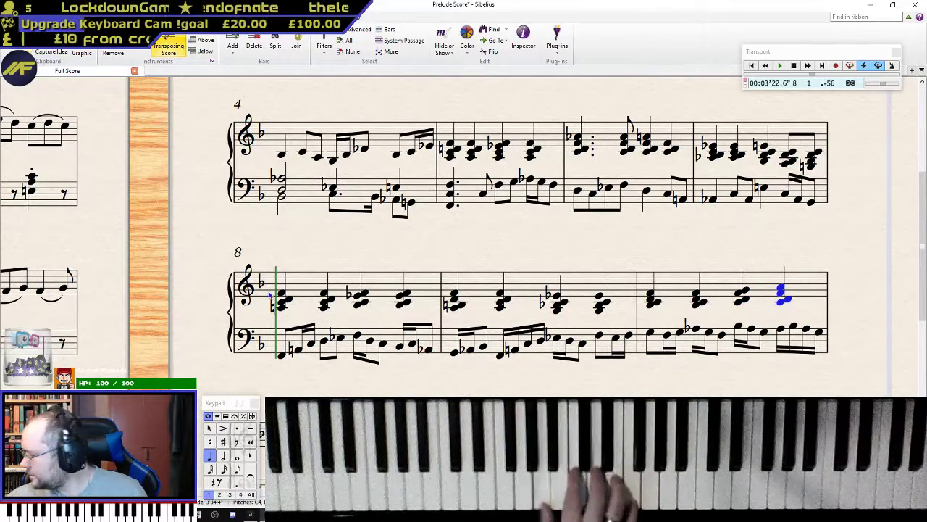
key("Escape")
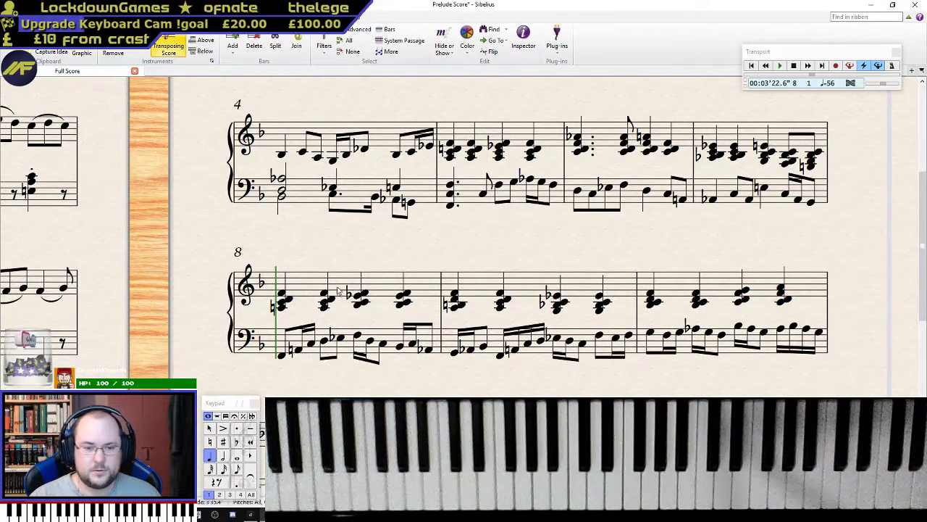
- Play back from bar 8's opening chord into bar 9 and lower the B-natural in bar 9's first treble chord to B-flat
left_click(284, 293)
key("p")
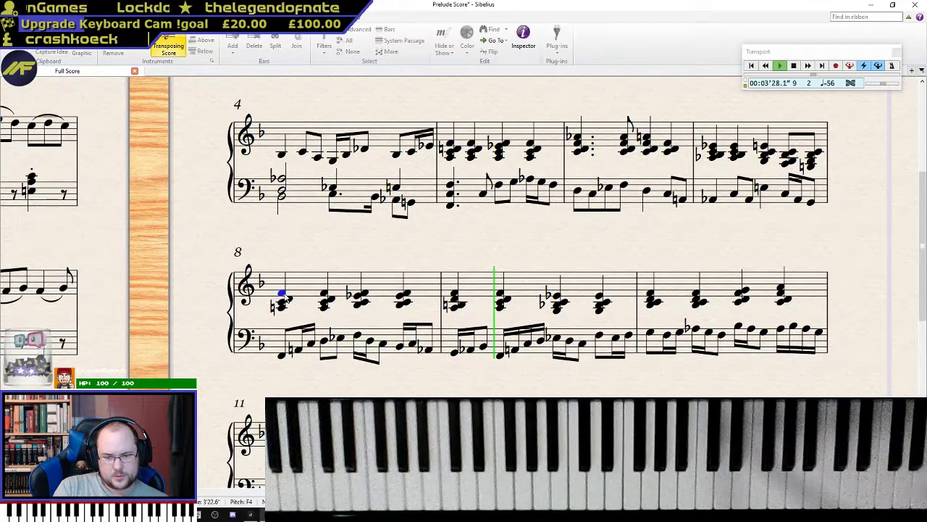
key("Escape")
left_click(484, 347)
left_click(460, 306)
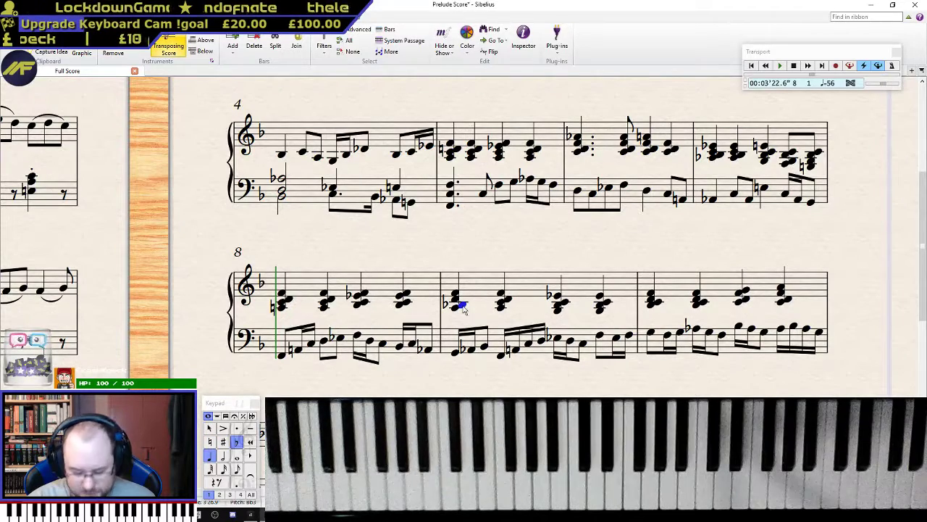
left_click(449, 355)
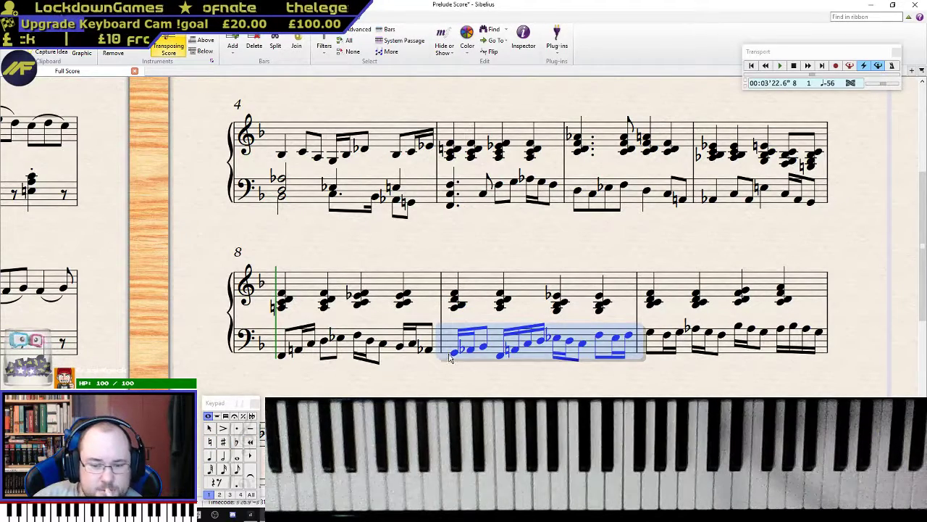
- Play back bars 8 to 10 and flatten the top note of bar 10's last treble chord to A-flat
left_click(283, 297)
key("space")
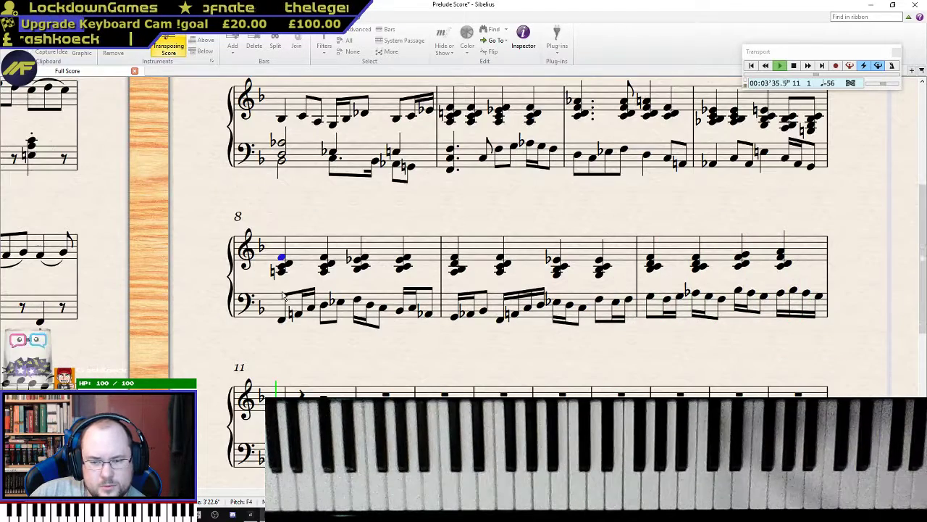
left_click(781, 252)
key("KP_9")
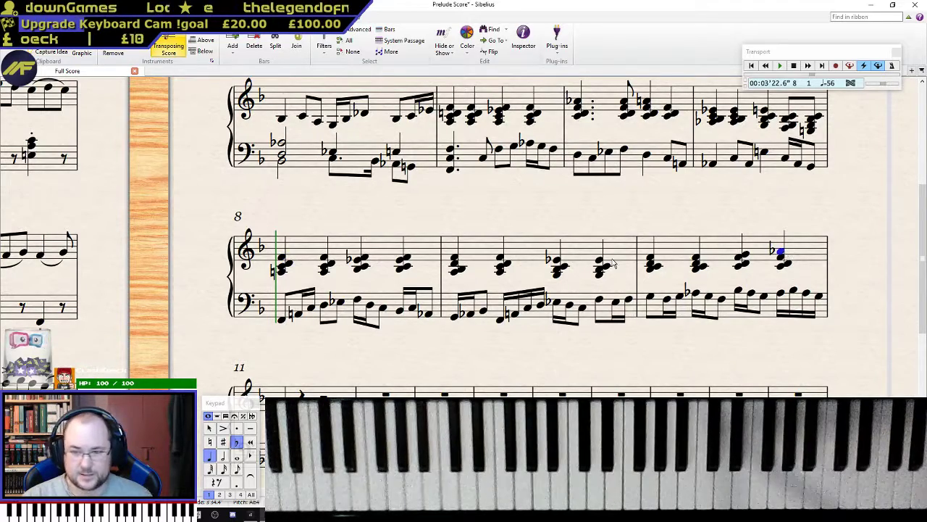
- Play back both staves from bar 8's opening chord through bar 10
scroll(451, 304, "down", 2)
left_click(283, 204)
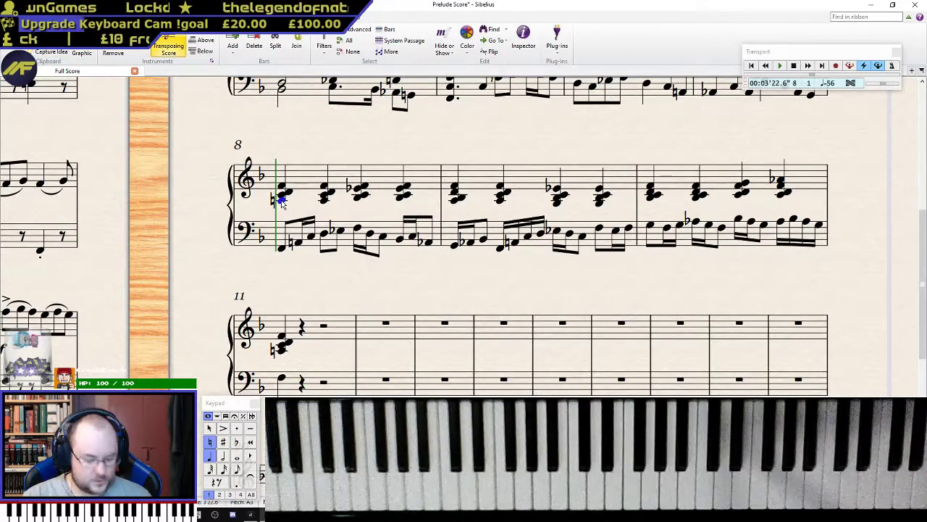
key("p")
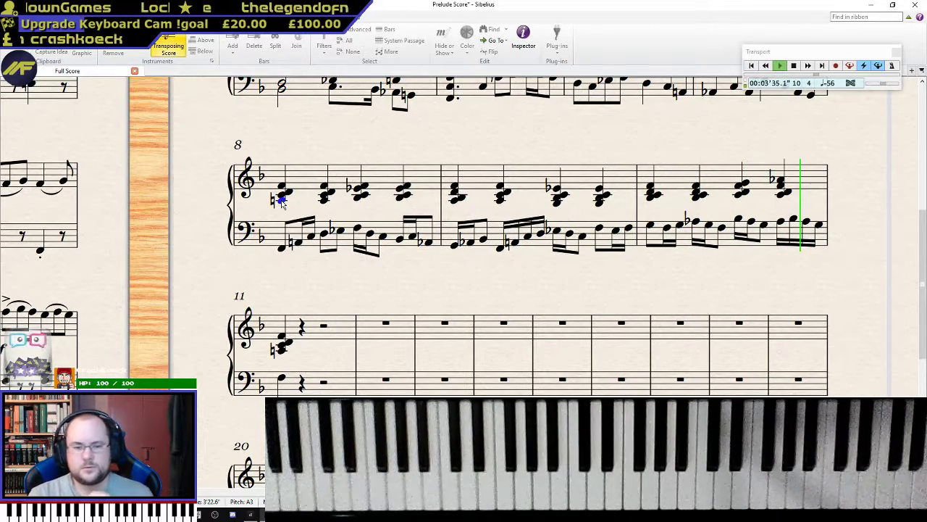
left_click(283, 203)
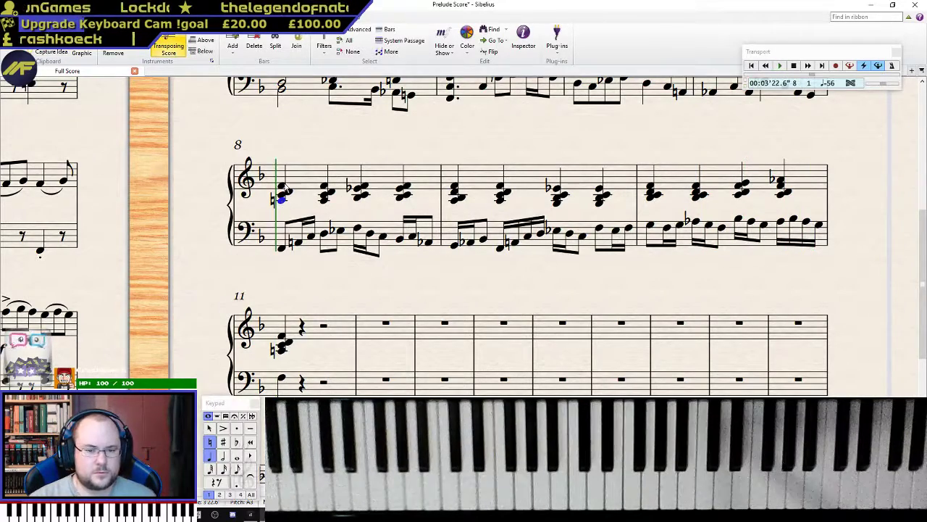
- Complete bar 11's treble staff with quarter-note and eighth-note chords and place a quarter-note chord on bar 12's first beat
scroll(311, 192, "up", 3)
scroll(312, 192, "down", 5)
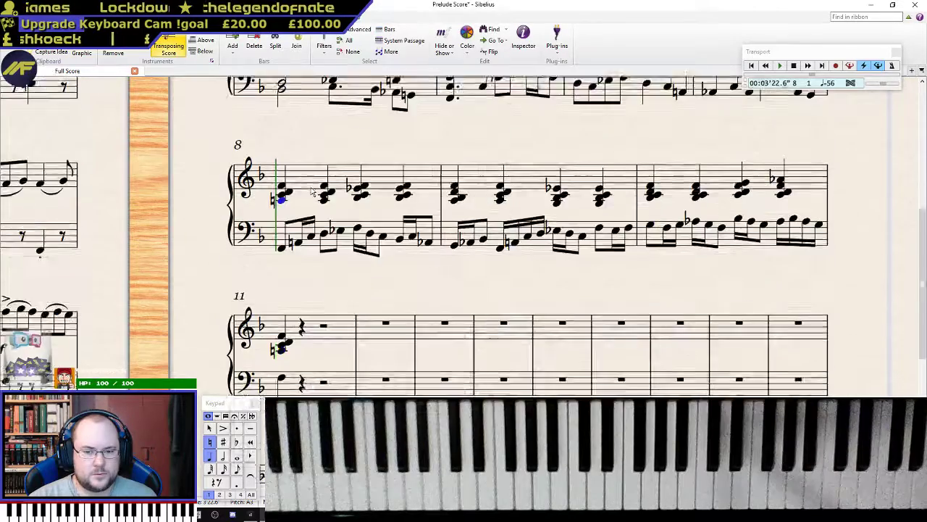
scroll(311, 192, "up", 2)
scroll(312, 192, "down", 1)
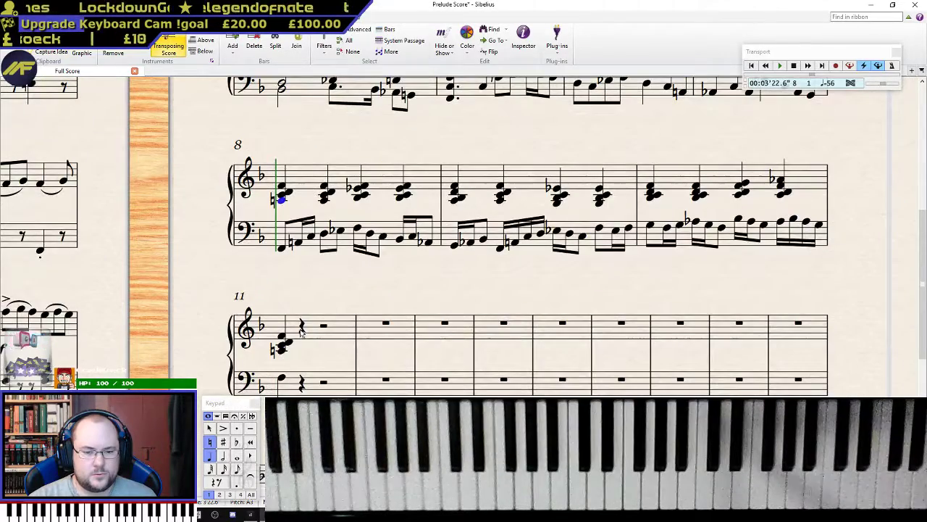
left_click(283, 347)
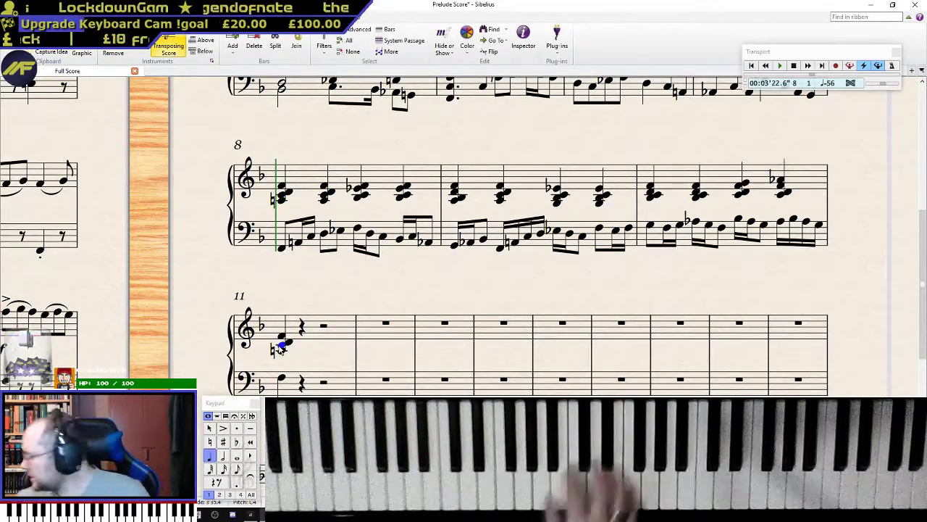
key("n")
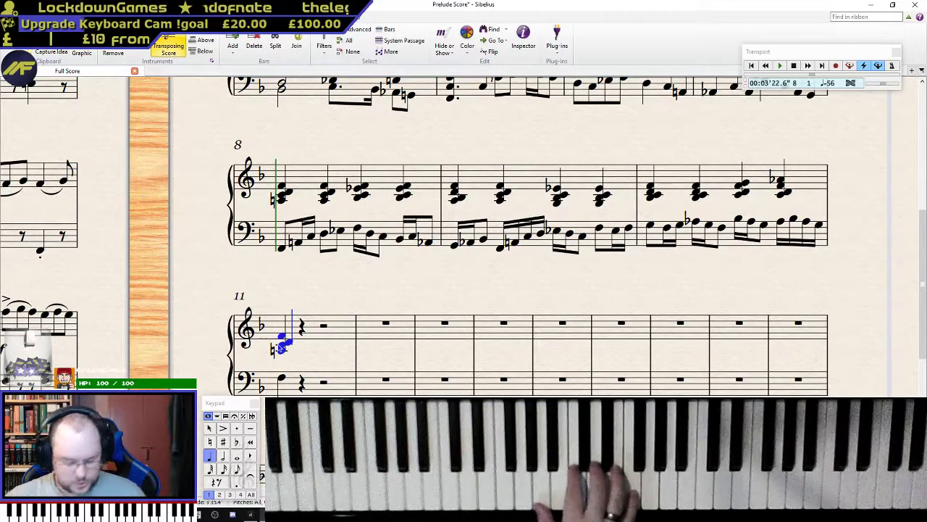
key("3")
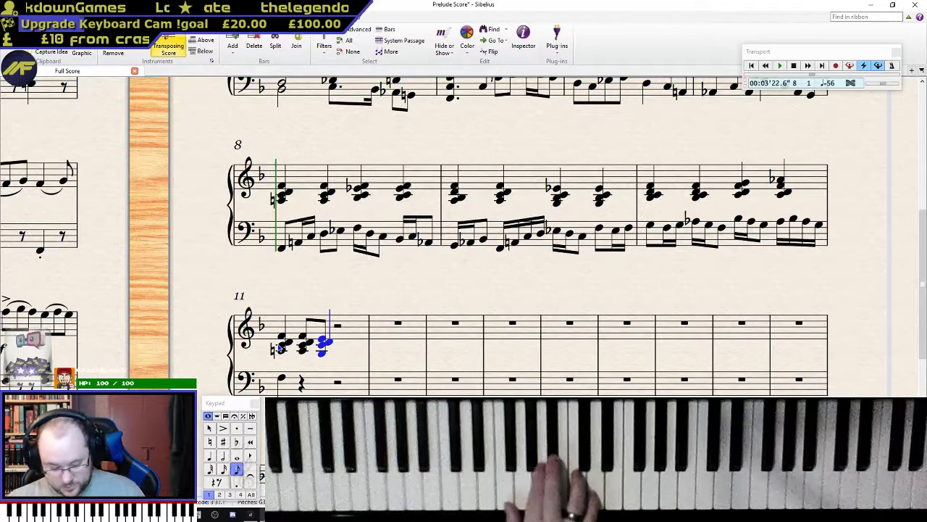
key("4")
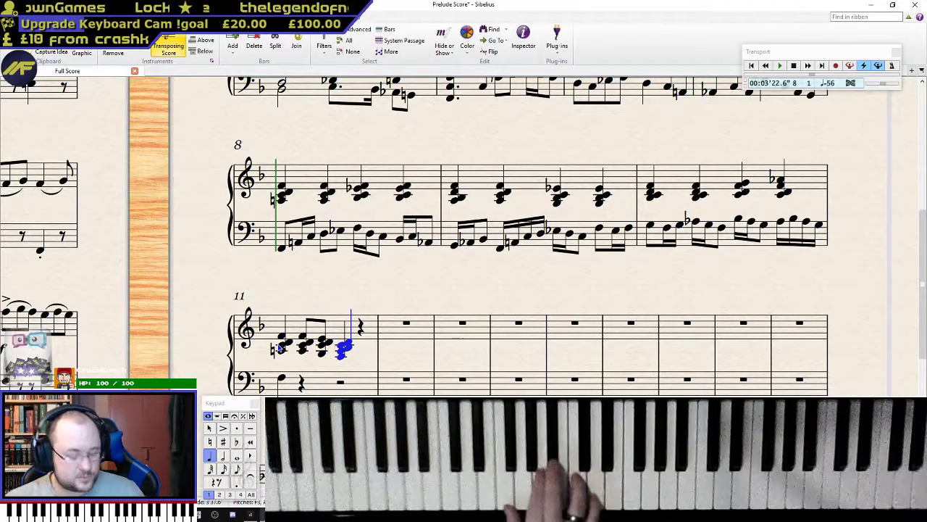
key("ctrl+z")
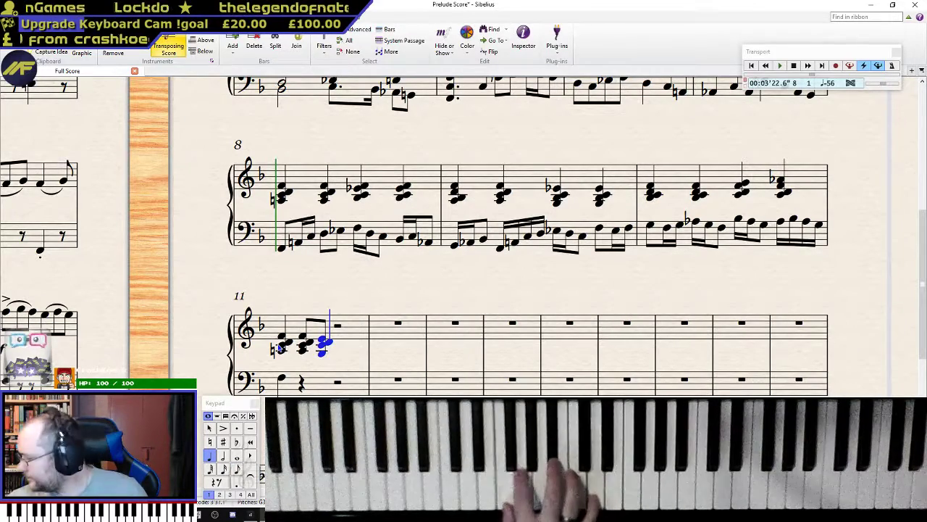
key("3")
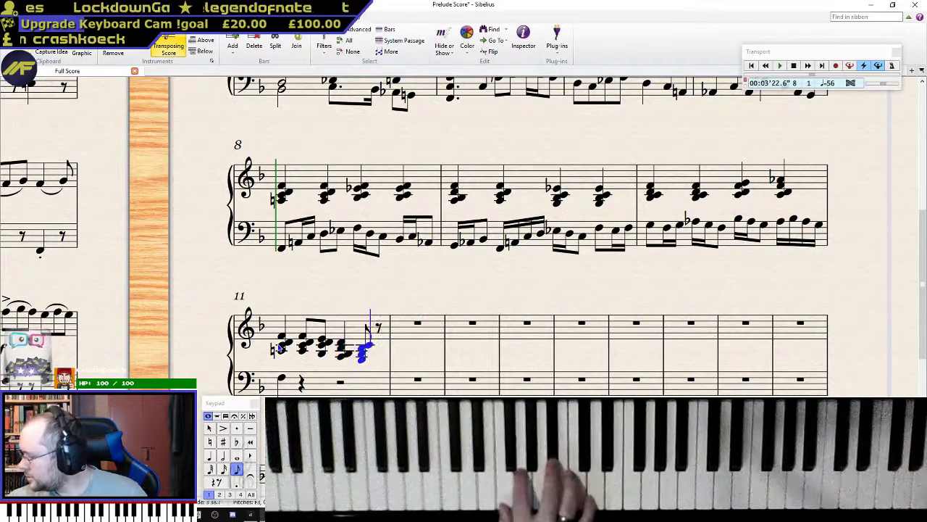
key("4")
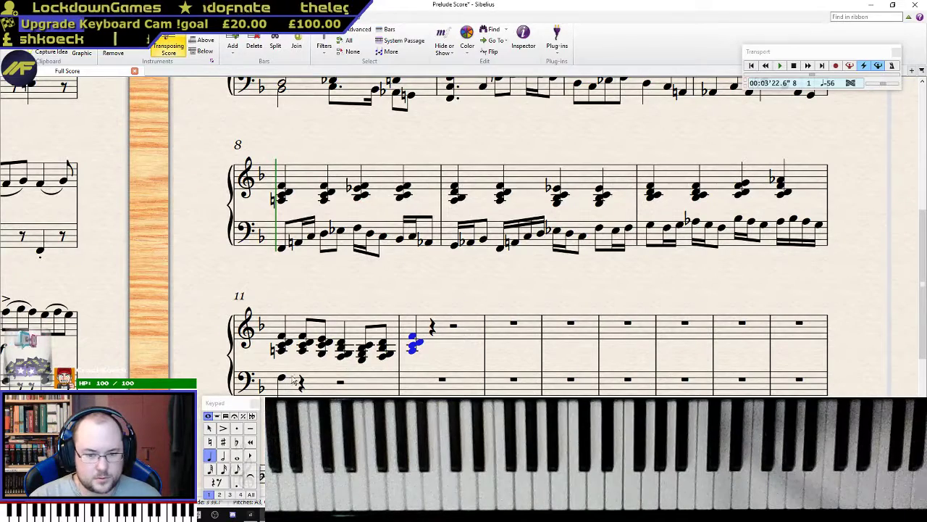
- Enter bar 11's bass as dotted-quarter F, eighth C and quarters B-flat and G, ending on a quarter F in bar 12
left_click(283, 380)
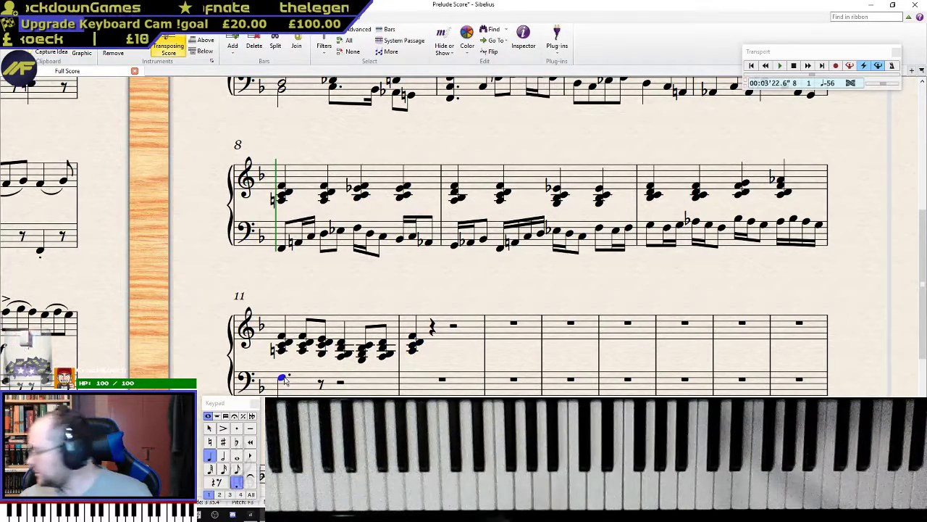
key("3")
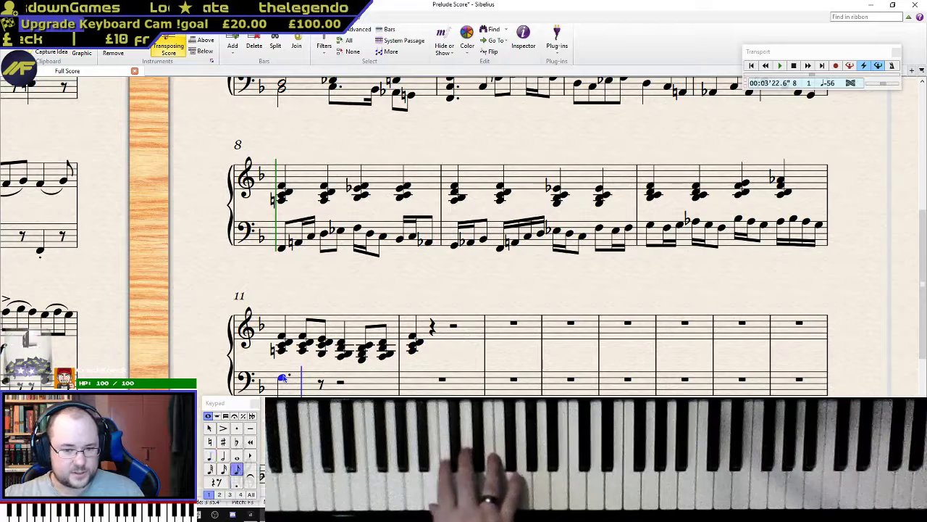
key("4")
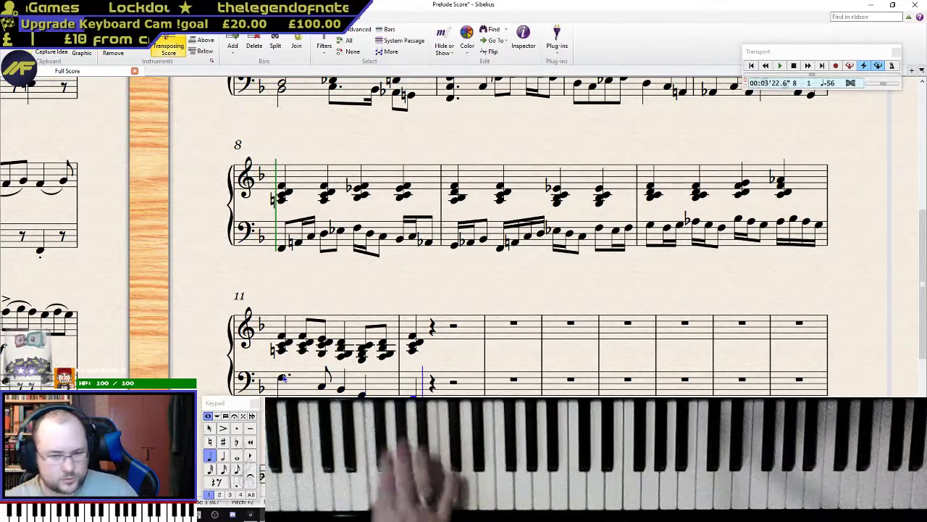
- Play back bar 11 into the first beat of bar 12
left_click(281, 335)
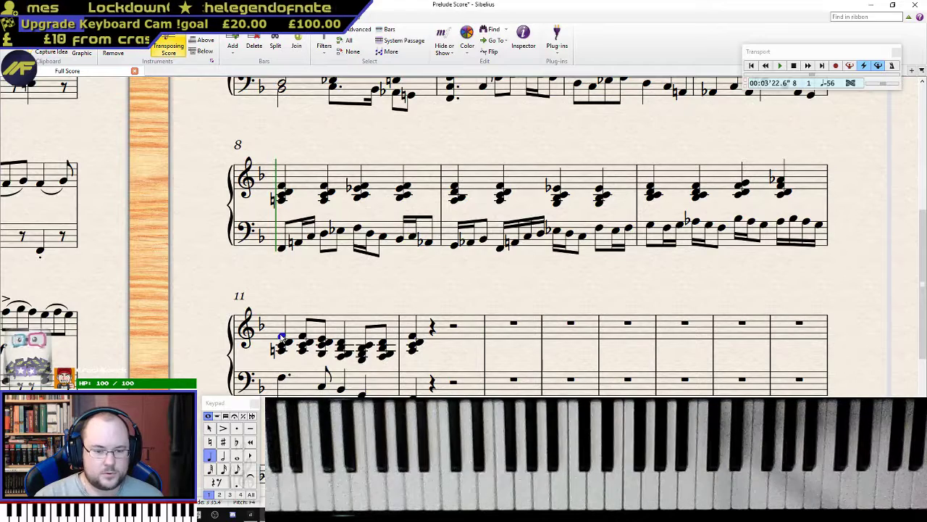
key("space")
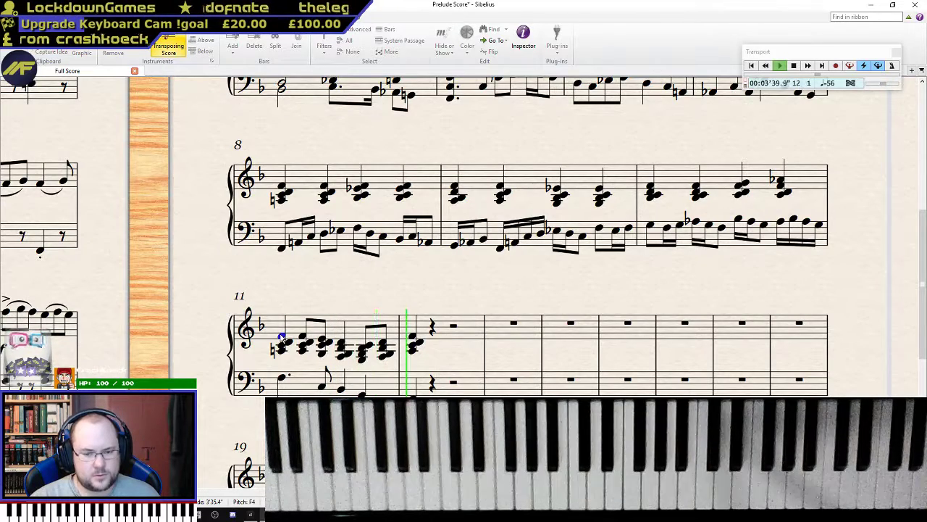
key("space")
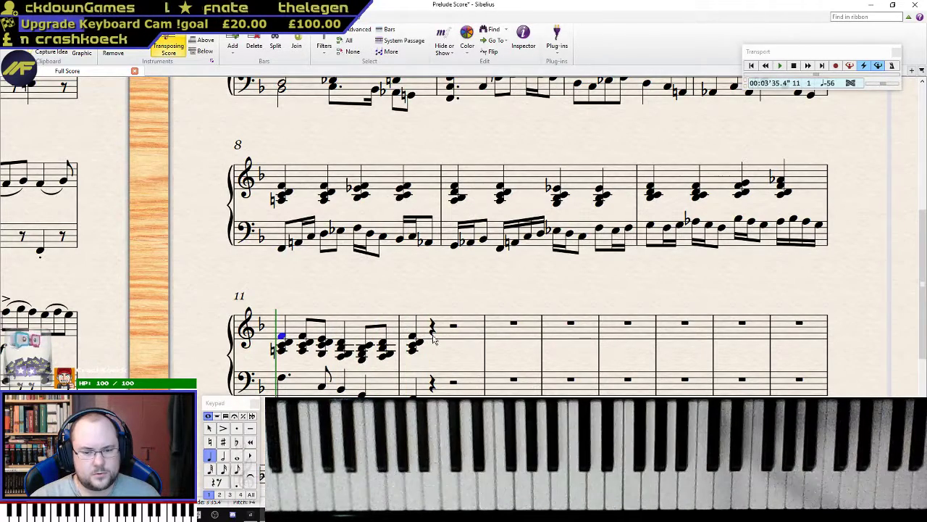
- Enter a quarter-note chord on each of beats two to four of bar 12's bass staff
left_click(432, 335)
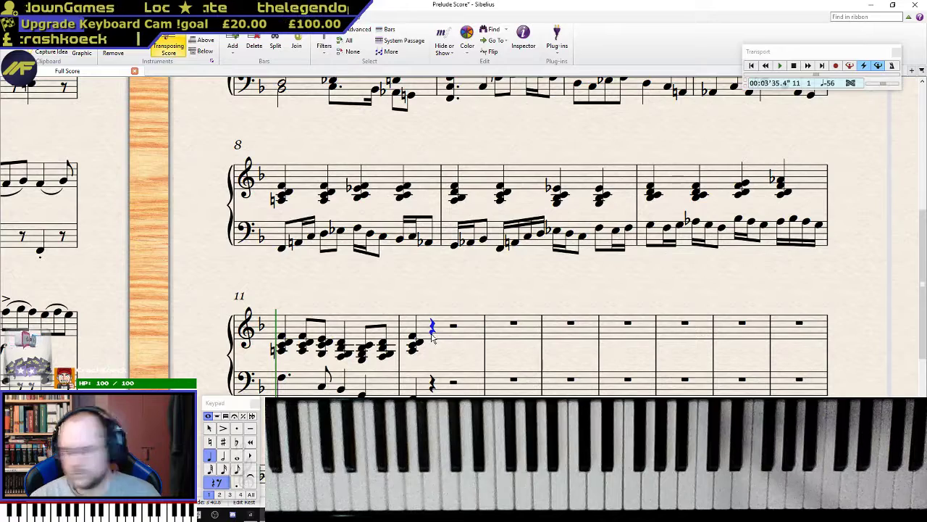
left_click(433, 384)
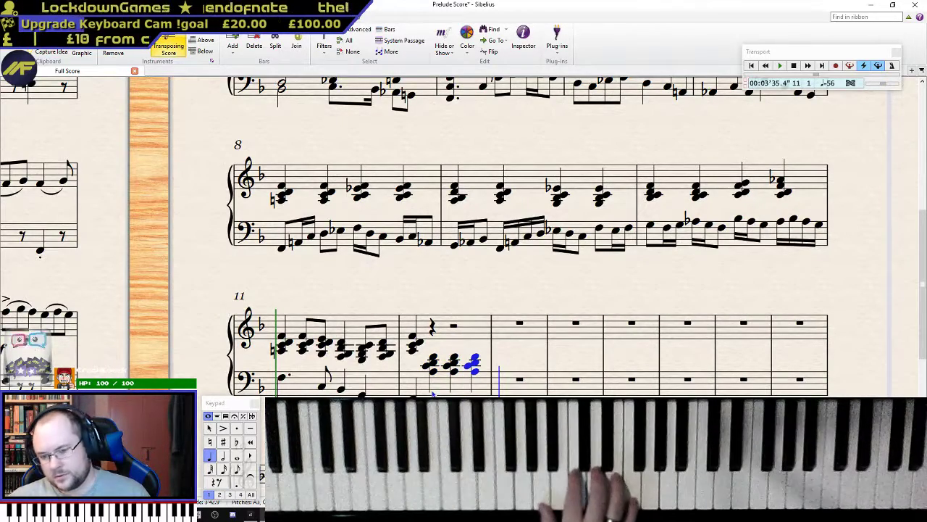
scroll(446, 384, "up", 10)
scroll(457, 374, "down", 2)
scroll(457, 374, "down", 2)
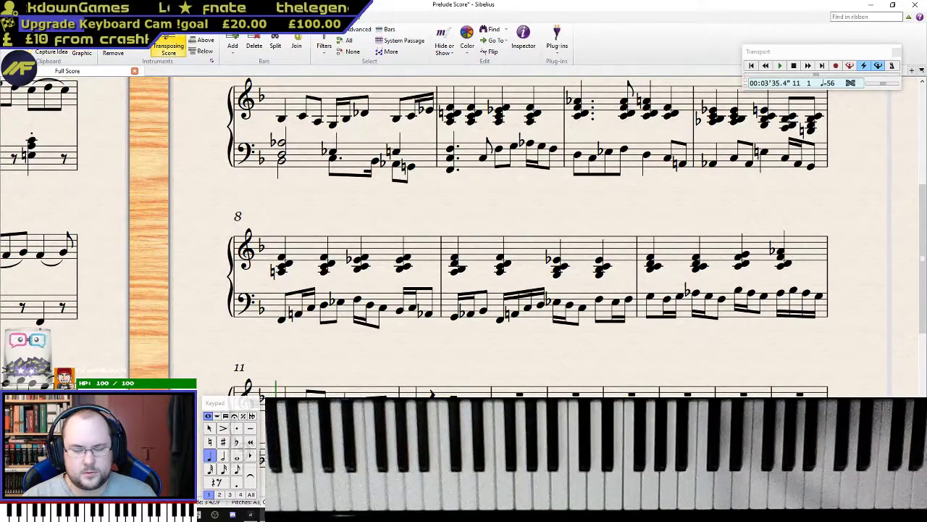
- Enter eighth notes F and G and a quarter F on beats three and four of bar 12's treble staff
left_click(453, 397)
key("3")
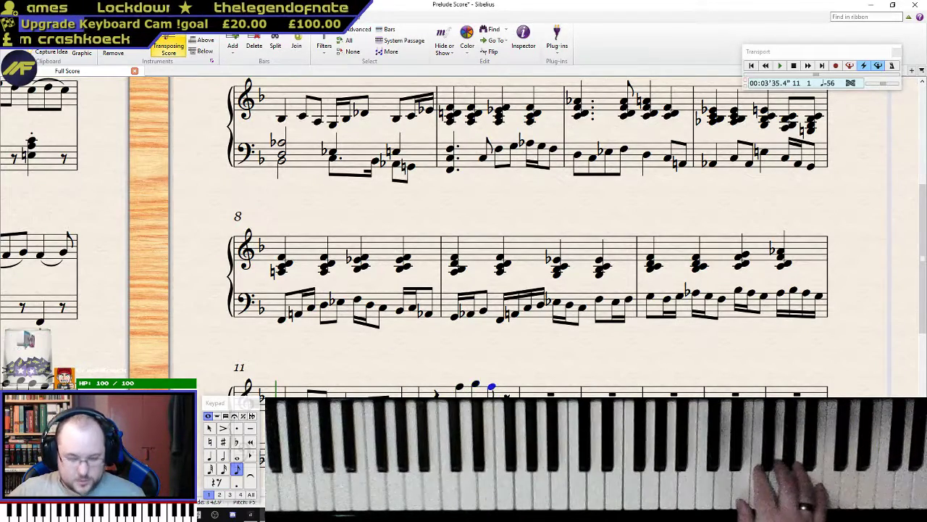
key("4")
- Fill bar 13's treble with eighths A-flat and G, sixteenths F and G, eighth A-flat, quarter C, and eighths B-flat and C
key("3")
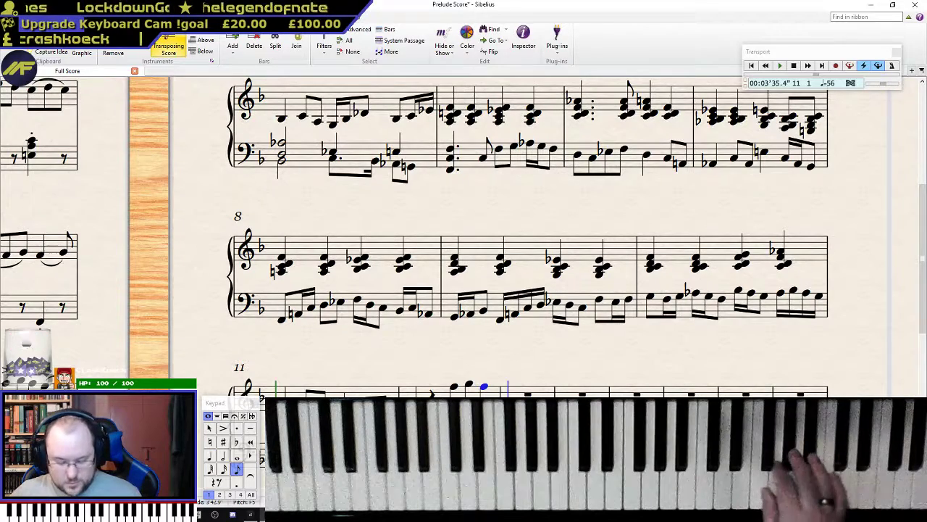
key("2")
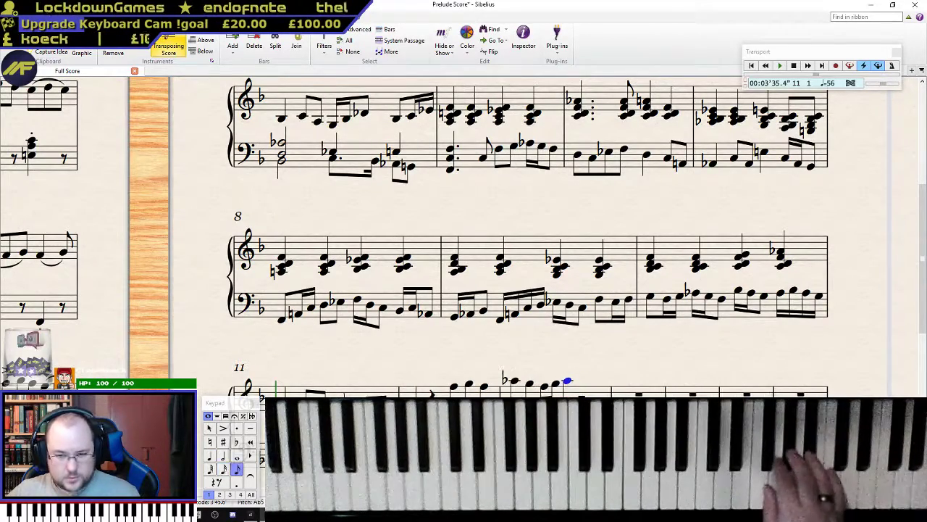
key("4")
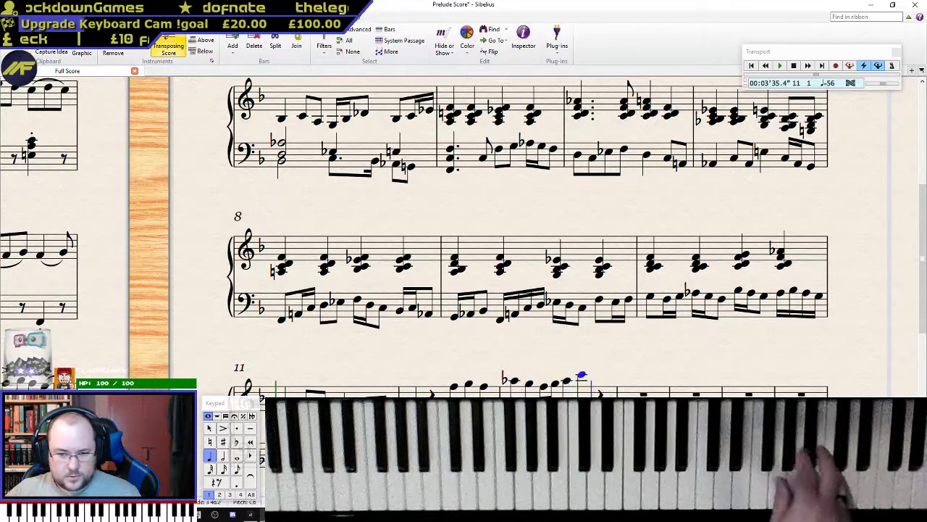
key("2")
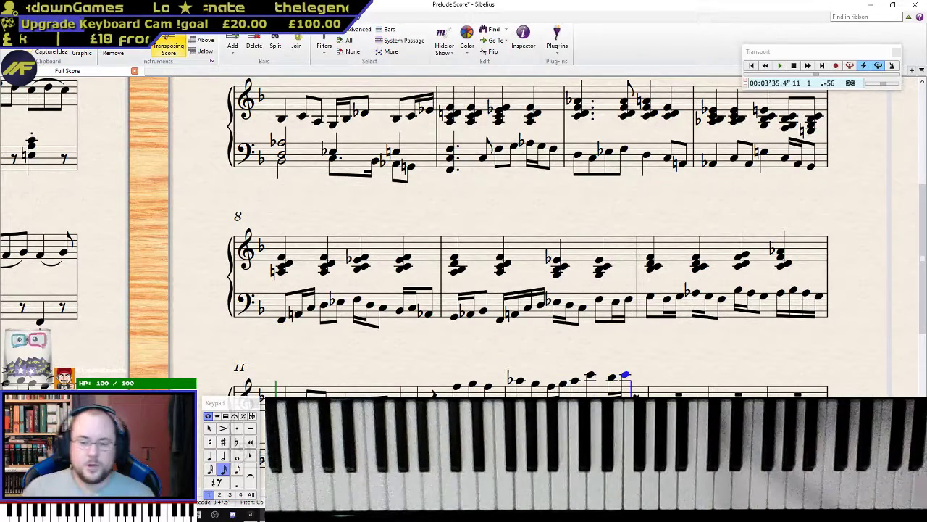
key("3")
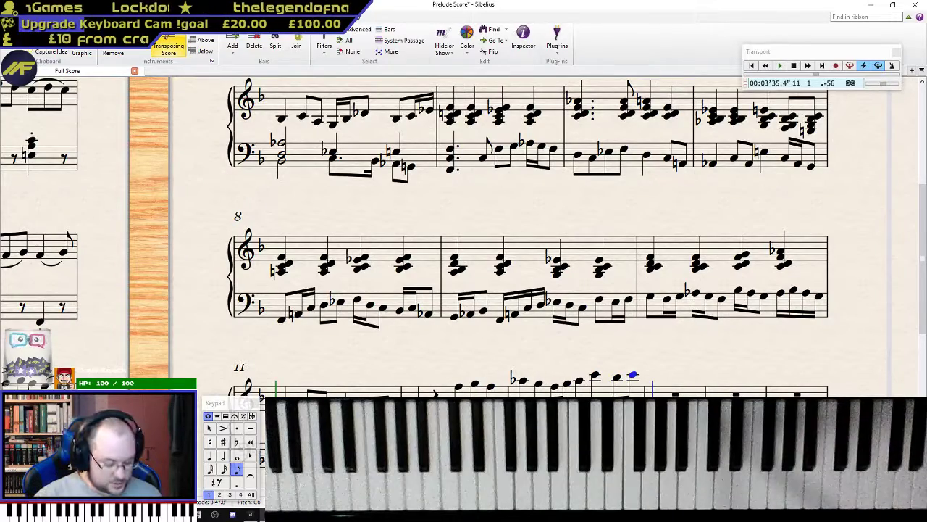
- Play back the music from bar 11's first chord to the end of bar 13
scroll(781, 213, "down", 3)
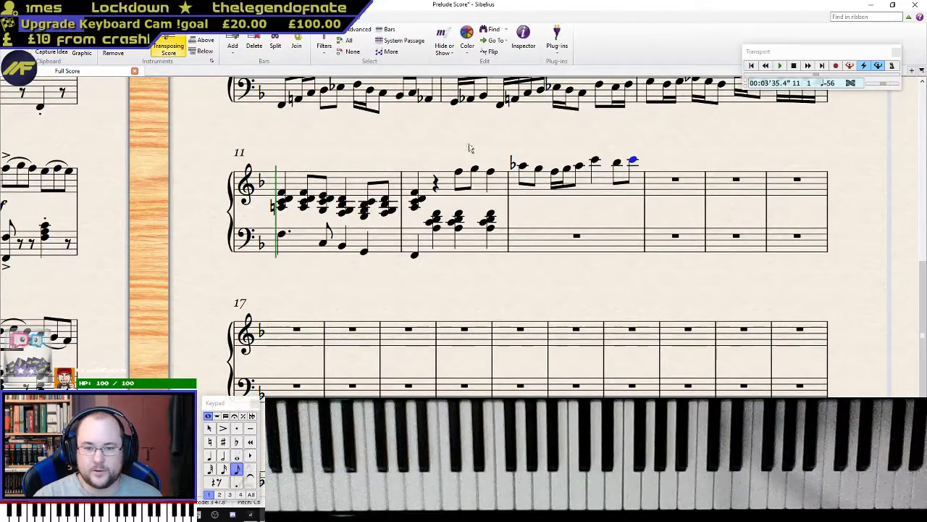
left_click_drag(325, 147, 314, 109)
left_click(269, 156)
key("p")
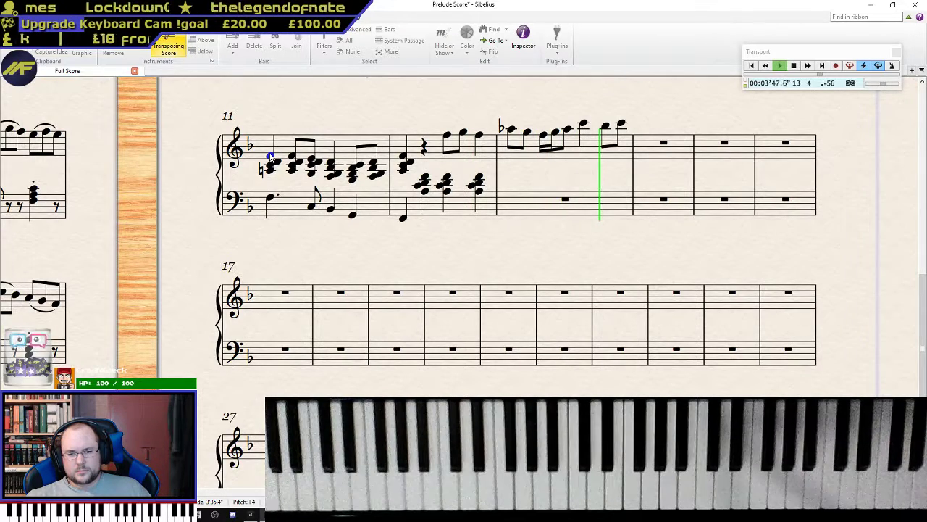
key("space")
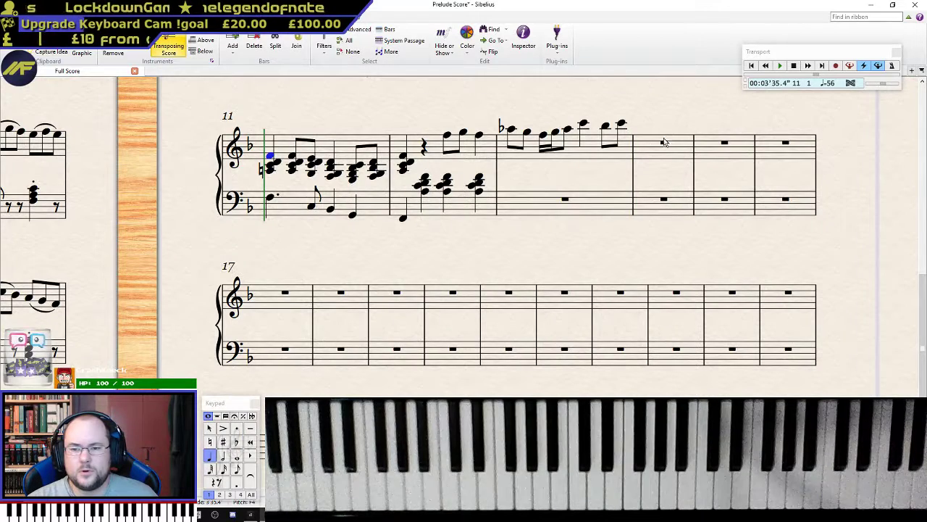
- Enter bar 14's treble as sixteenths D, E-flat, D, C, eighth A-natural, sixteenths A-flat and A-natural, and quarter F, undoing wrong notes
left_click(664, 143)
key("3")
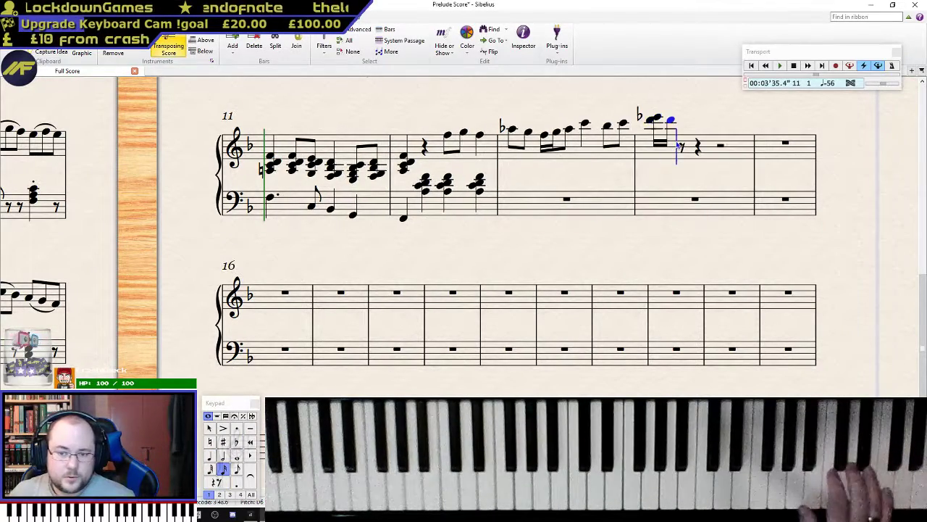
key("ctrl+z")
key("ctrl+z")
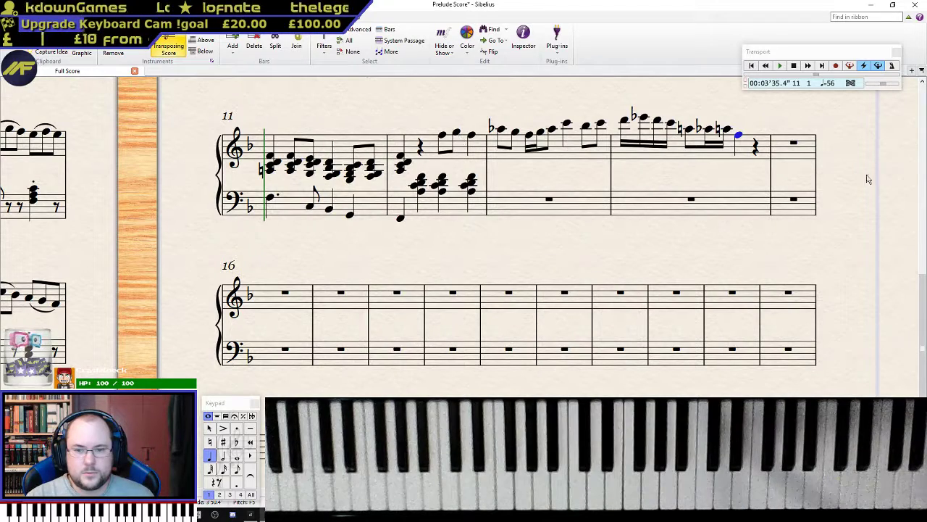
- Complete bar 14's treble with eighths E-flat and D, ending on a quarter C in bar 15
left_click(755, 149)
key("3")
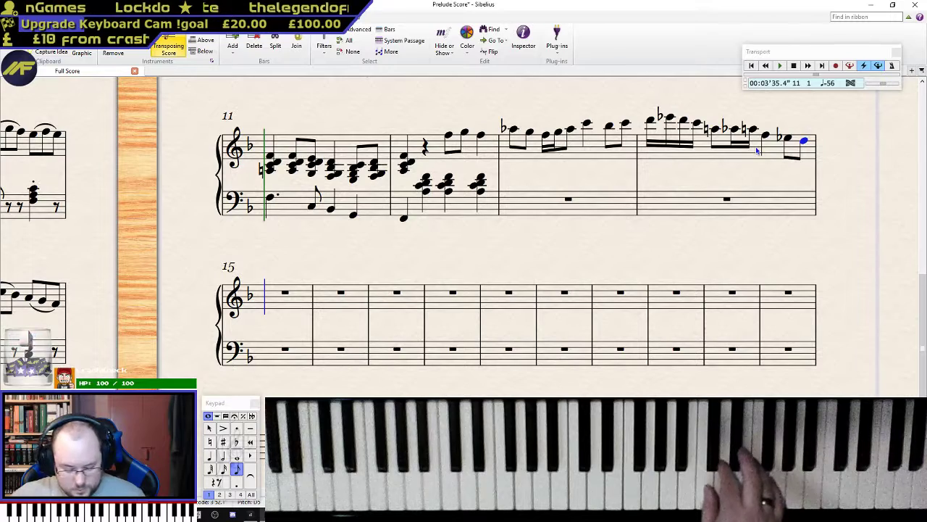
key("4")
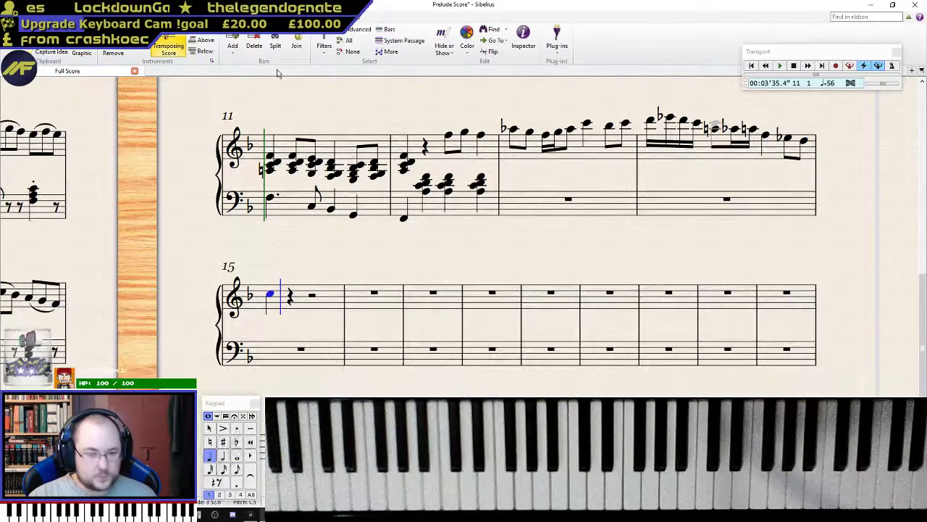
- Play back the treble melody from bar 13's A-flat into the first beat of bar 15
left_click(512, 132)
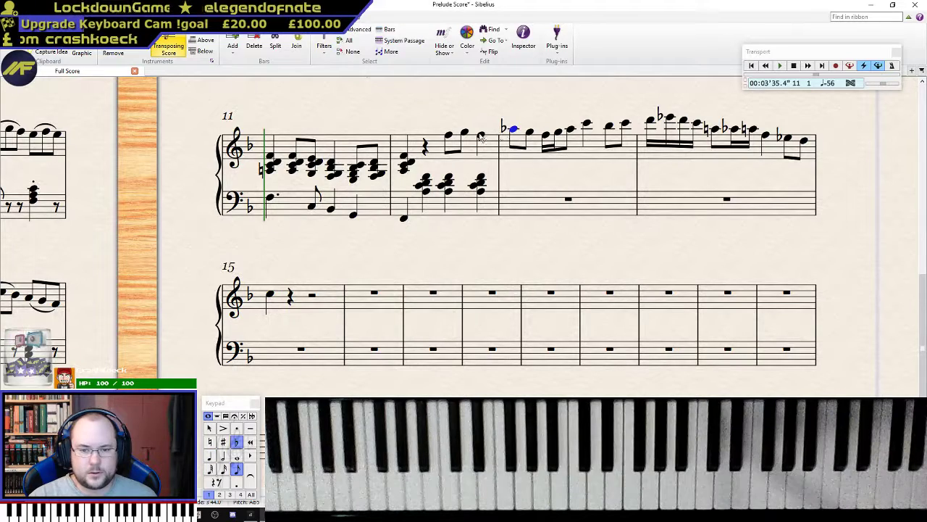
key("p")
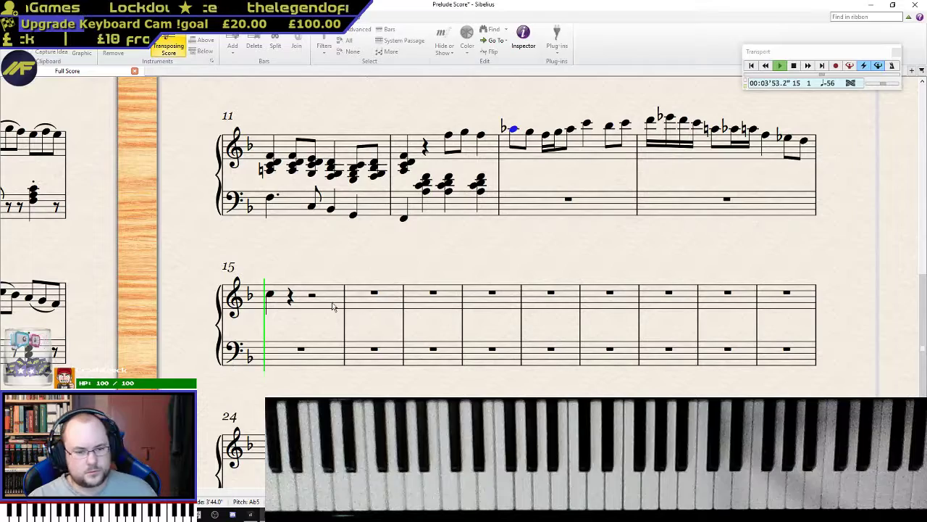
key("space")
left_click_drag(350, 476, 310, 141)
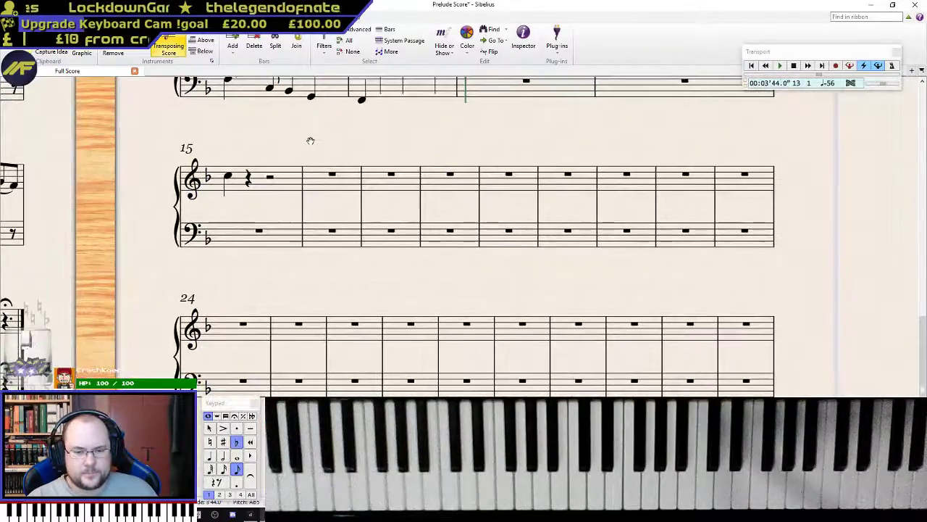
scroll(311, 149, "up", 9)
scroll(357, 179, "down", 4)
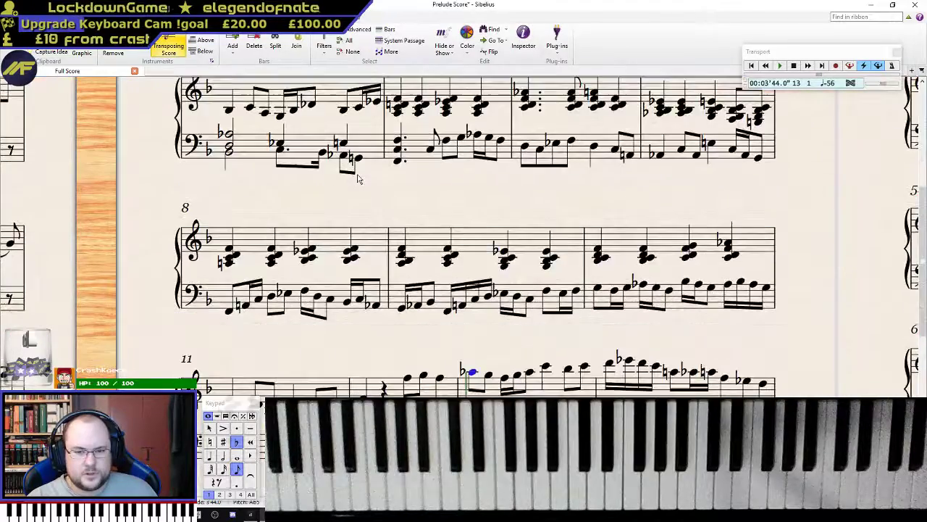
scroll(357, 179, "down", 3)
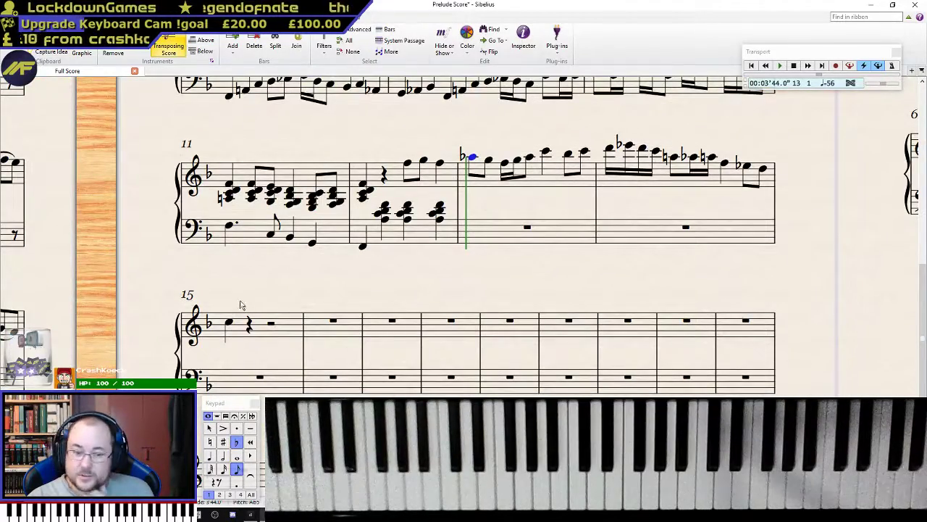
key("Escape")
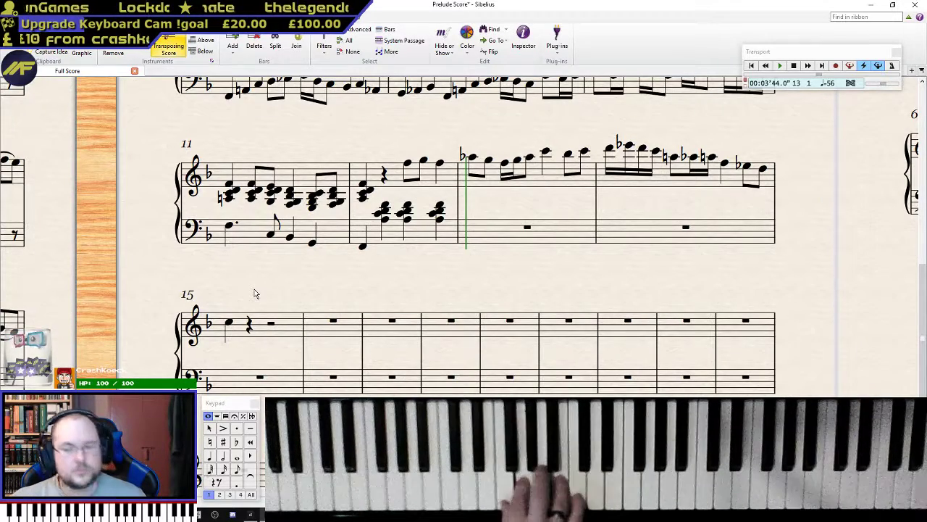
- Play back the F major Adagio from bar 1's opening E-flat through bar 12
scroll(233, 281, "up", 10)
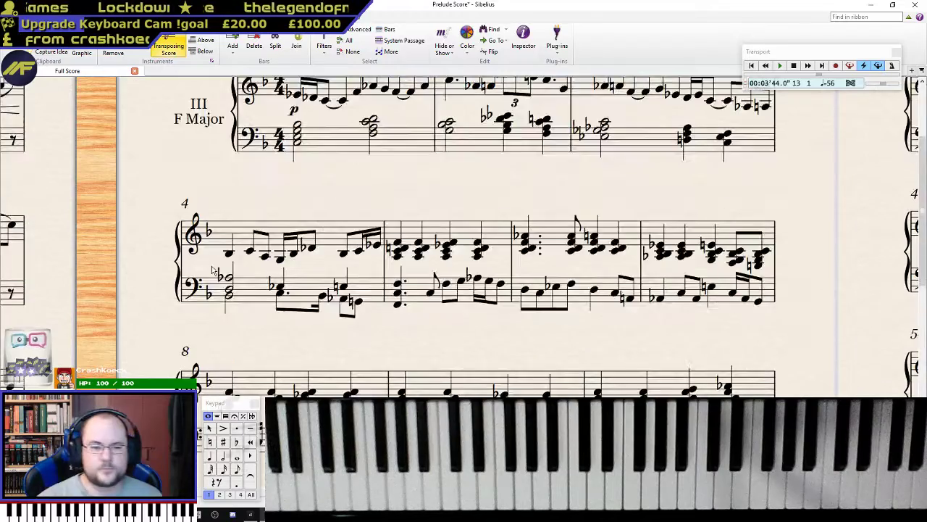
left_click(298, 237)
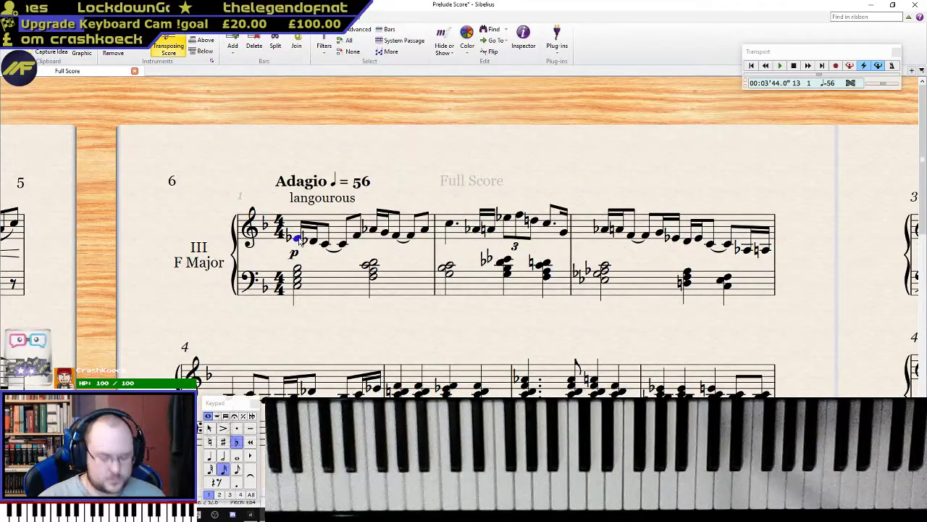
key("space")
scroll(359, 238, "down", 1)
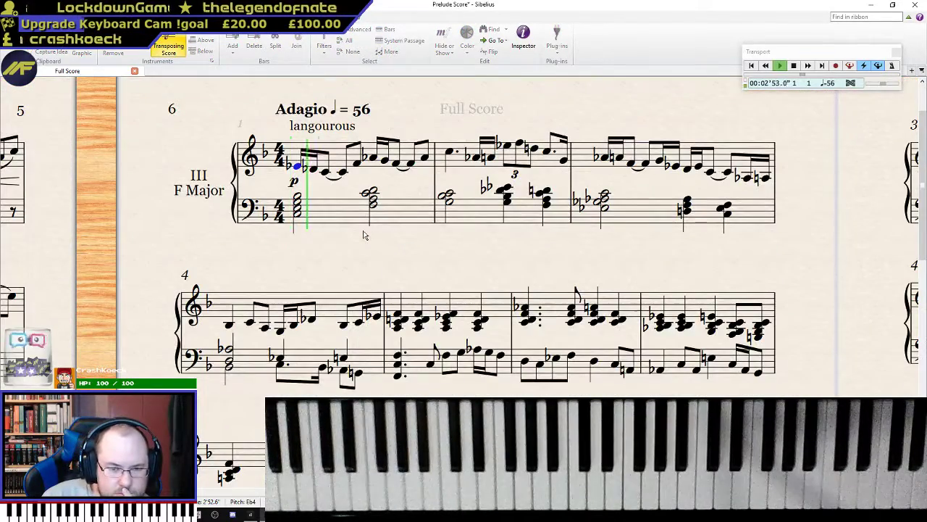
scroll(365, 237, "down", 1)
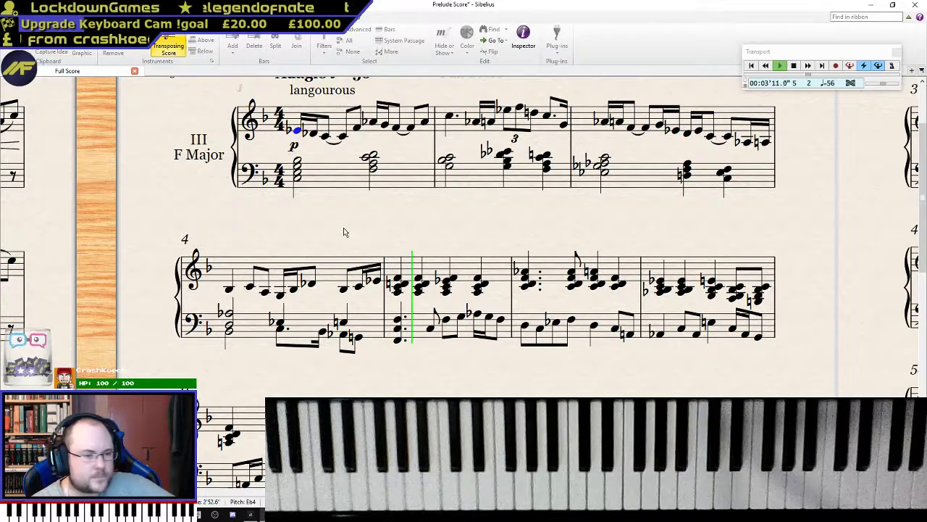
scroll(343, 232, "down", 1)
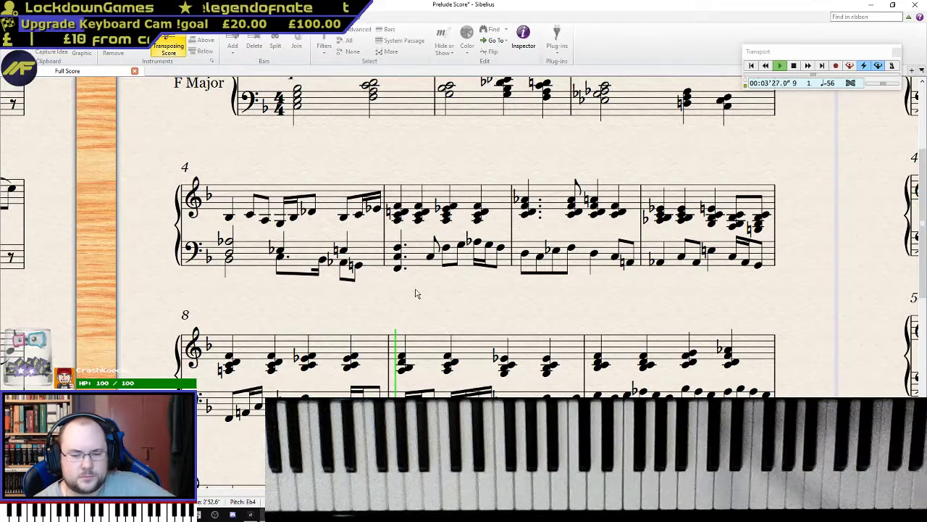
scroll(610, 325, "down", 3)
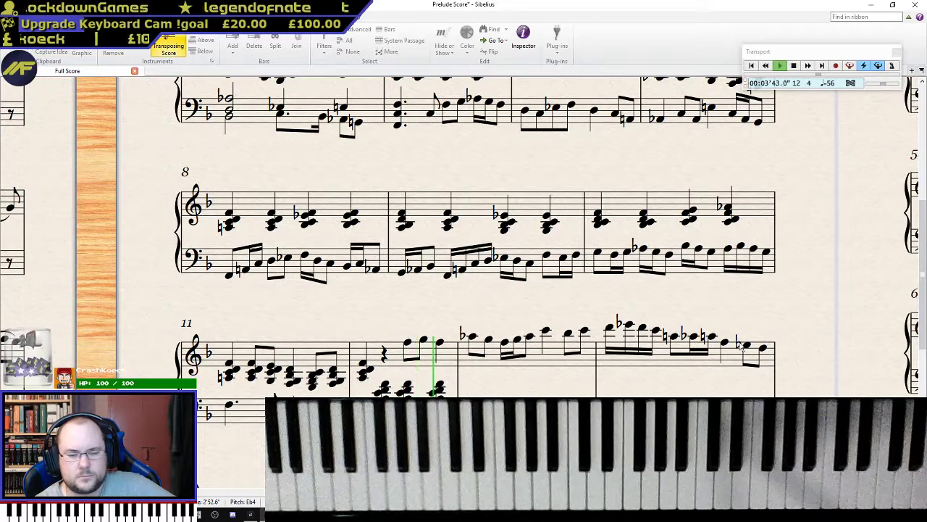
key("space")
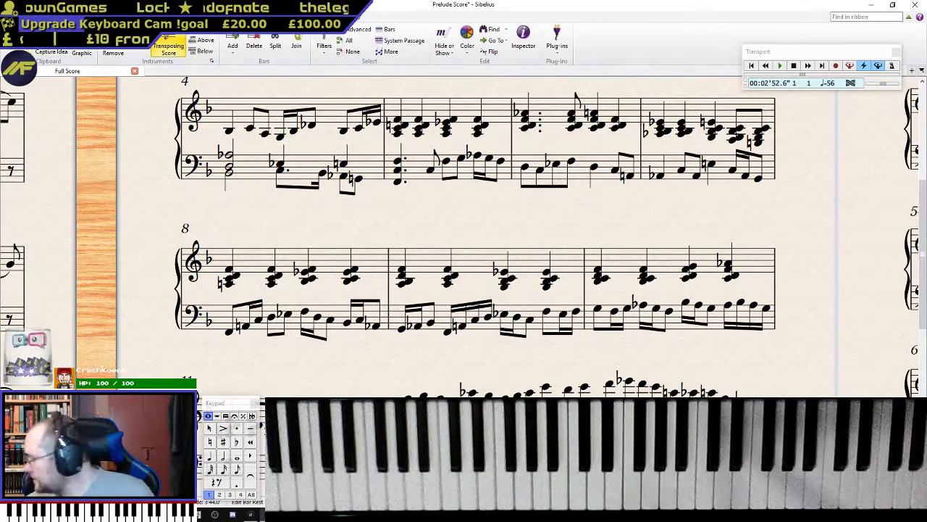
- Enter a quarter-note chord on every beat of bars 13 and 14's bass staff and play back from bar 12 into bar 15
key("KP_4")
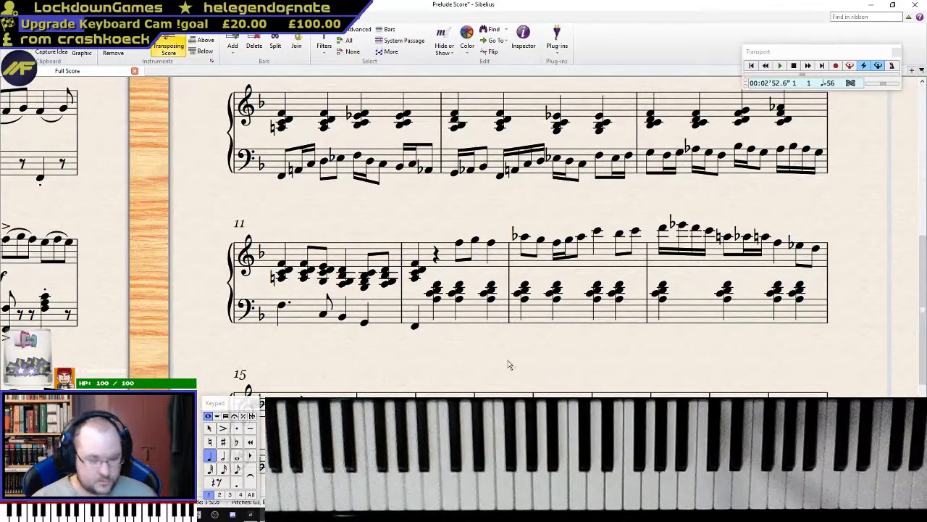
left_click(420, 273)
key("space")
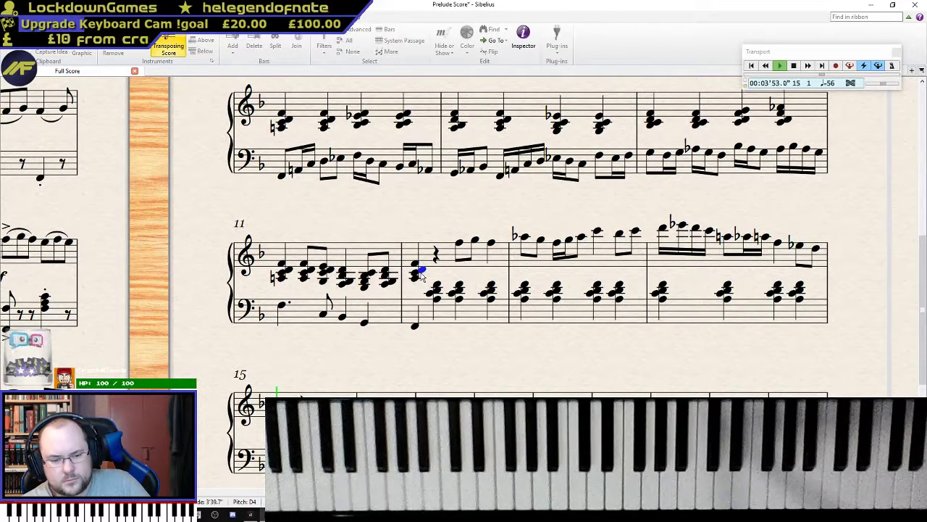
key("Escape")
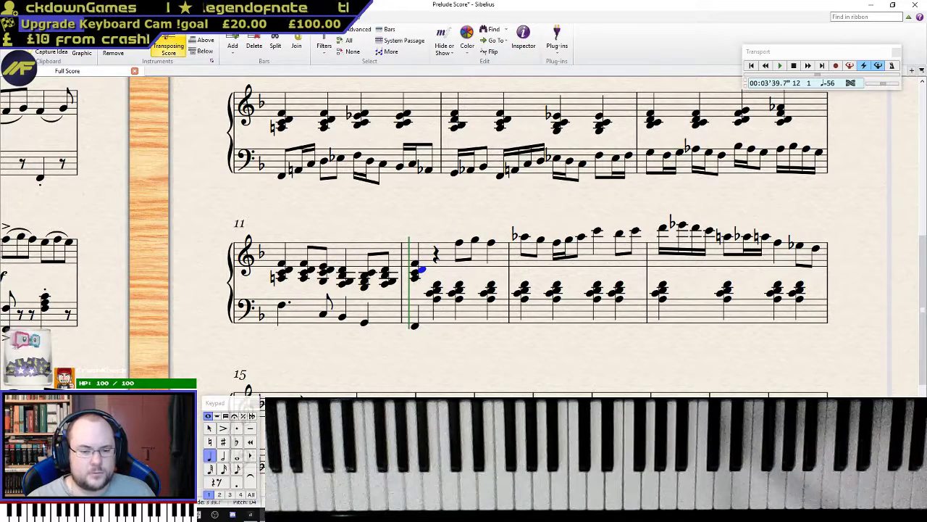
- Complete bar 15's treble with a dotted quarter C, an eighth A-natural, a quarter C and a quarter E-flat
left_click(282, 402)
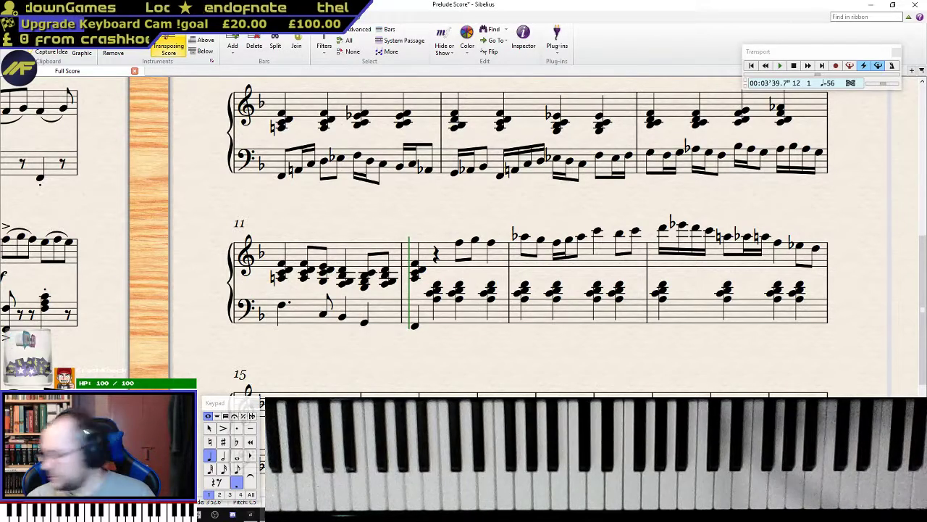
key("3")
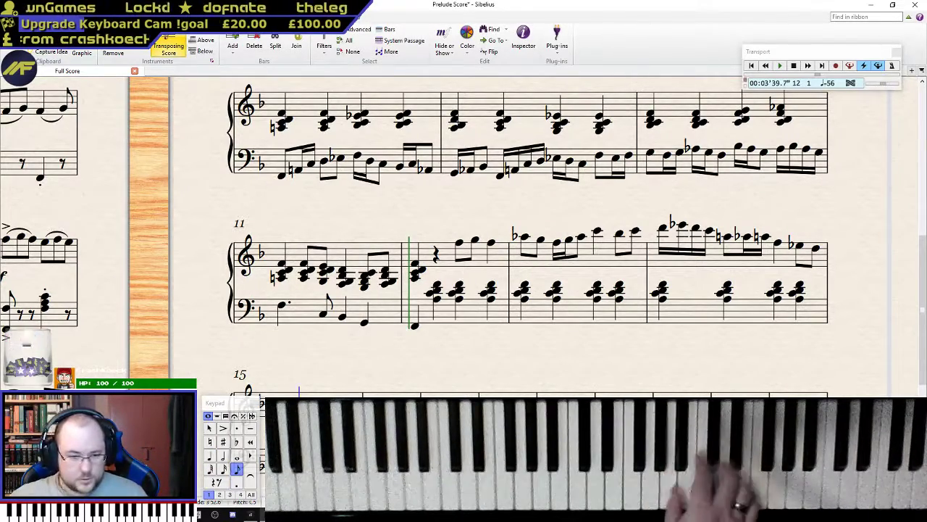
key("4")
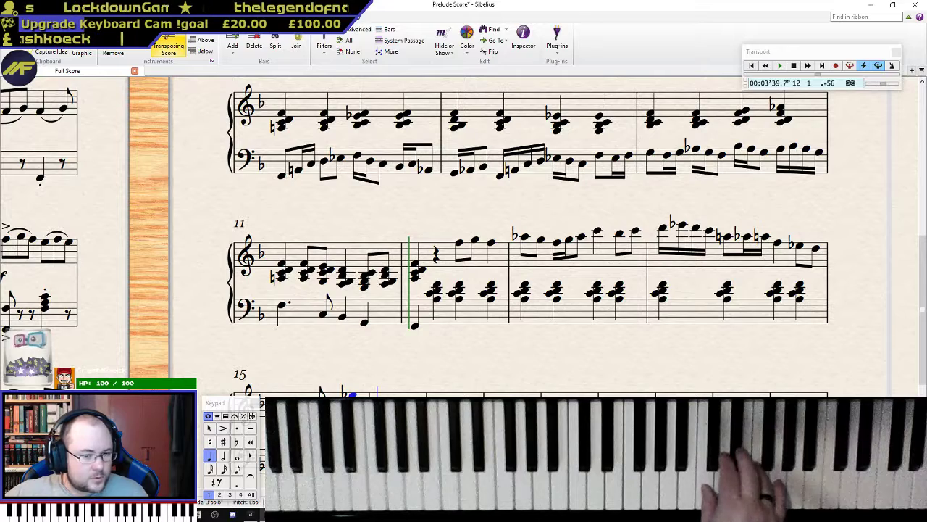
- Enter bar 16's treble in eighths and sixteenths starting on F and D, ending on a quarter F in bar 17, with bass chords under bars 15 to 17
key("3")
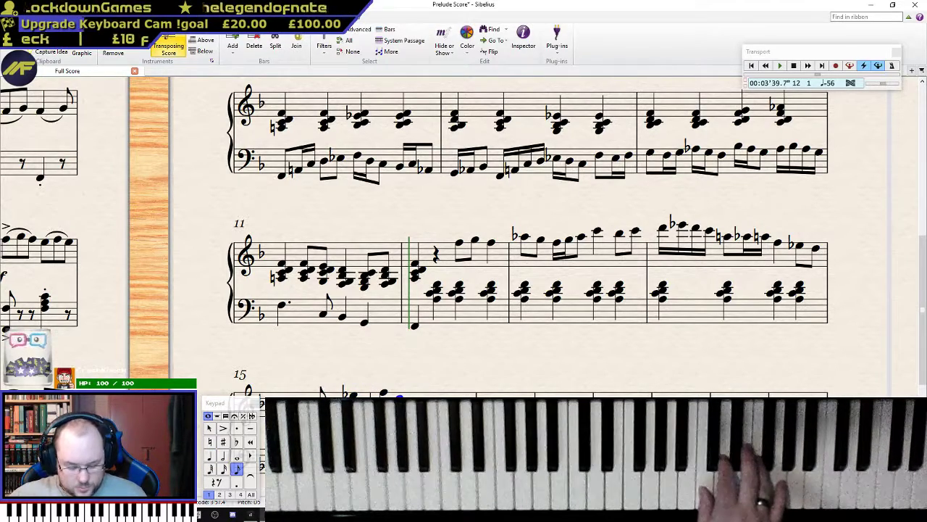
key("4")
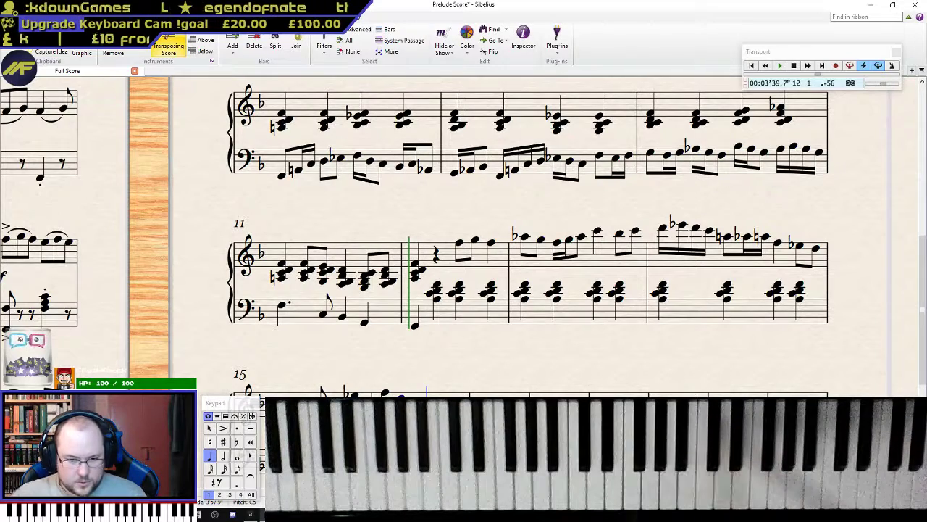
key("3")
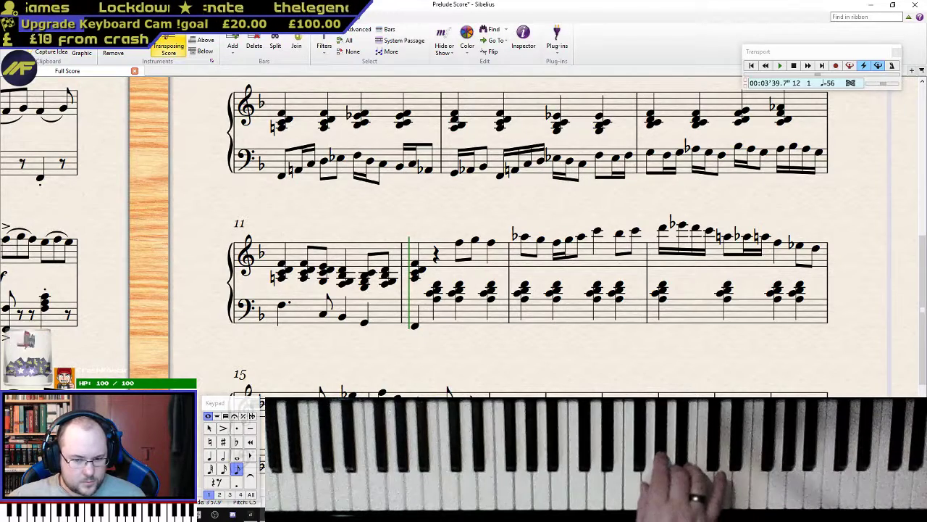
key("2")
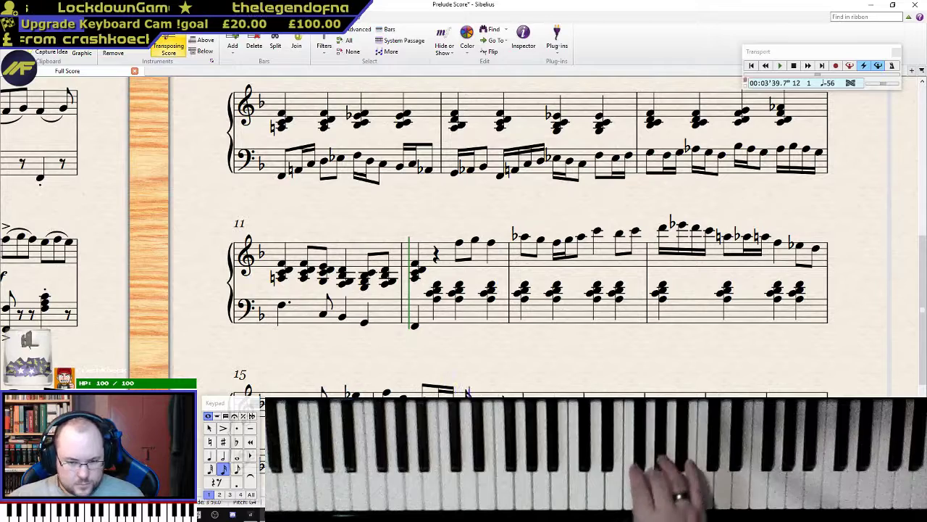
key("3")
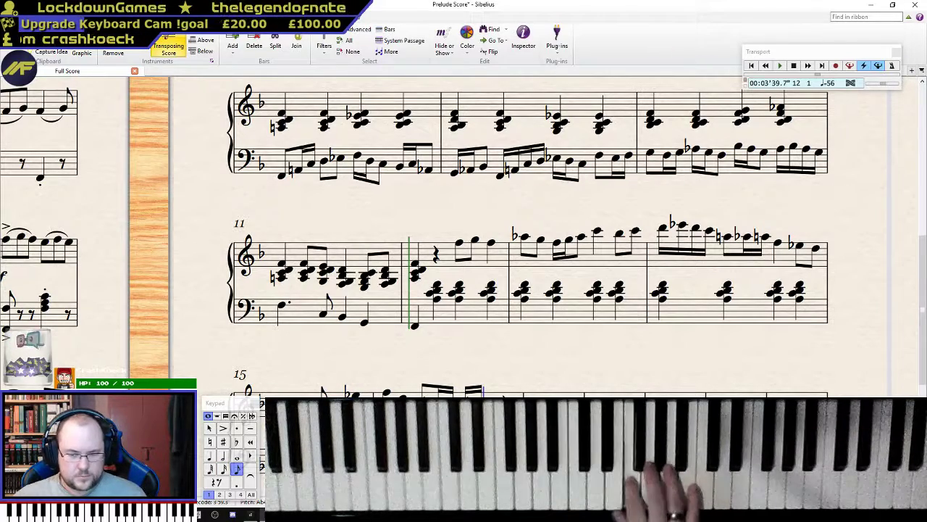
key("2")
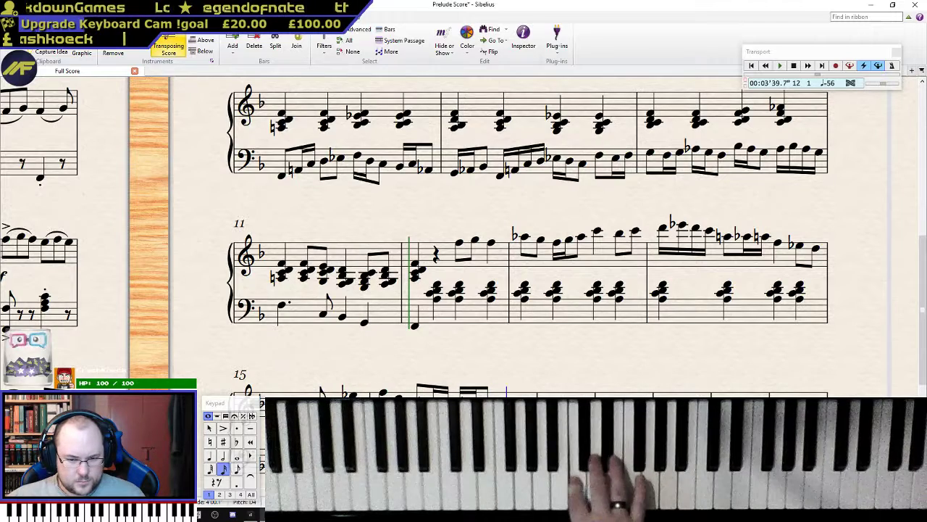
key("Escape")
key("3")
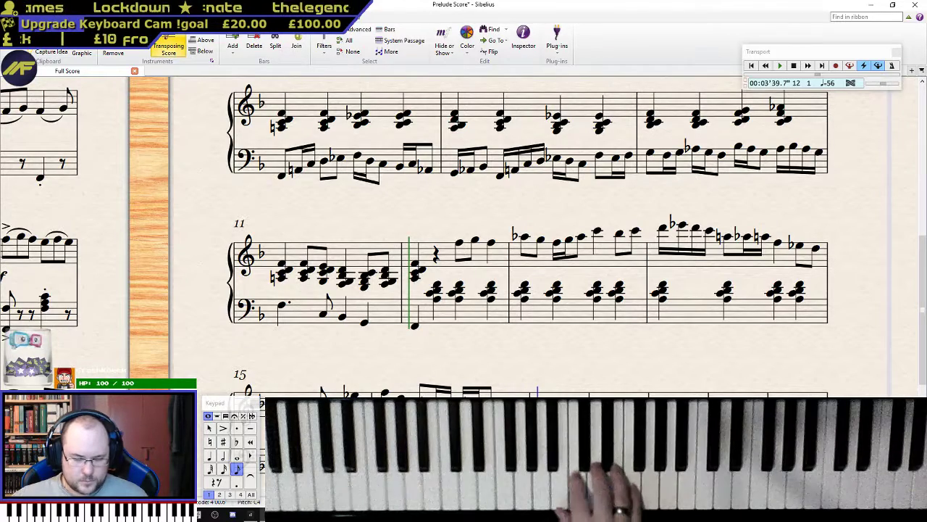
key("4")
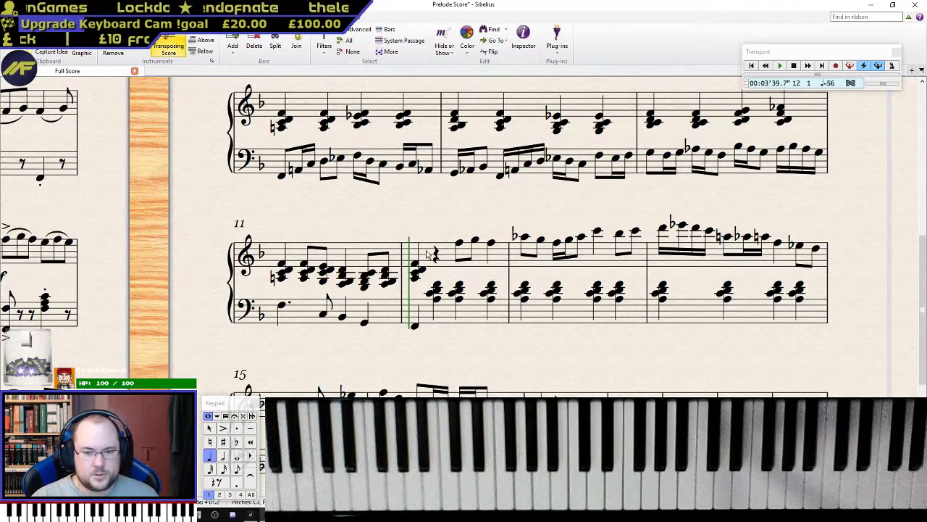
- Play back both staves from the F on bar 12's third beat into bar 17
left_click(459, 244)
key("p")
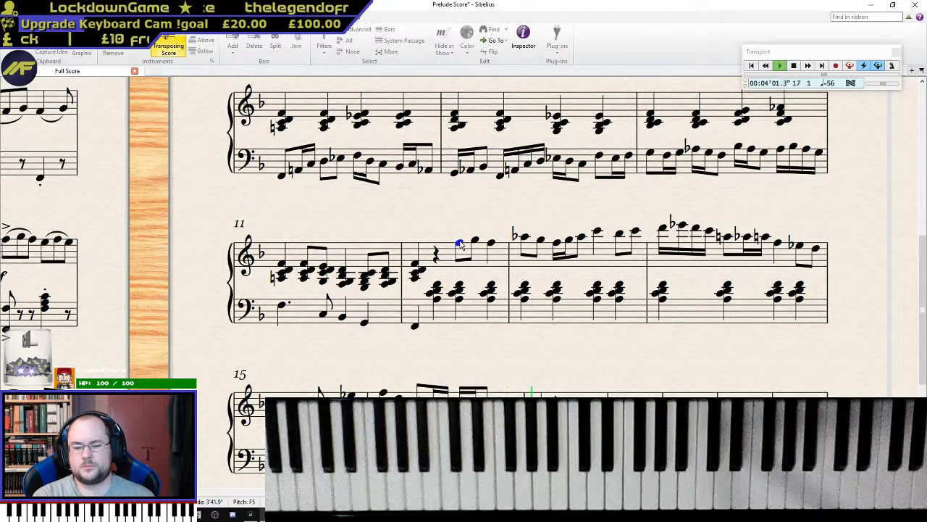
key("space")
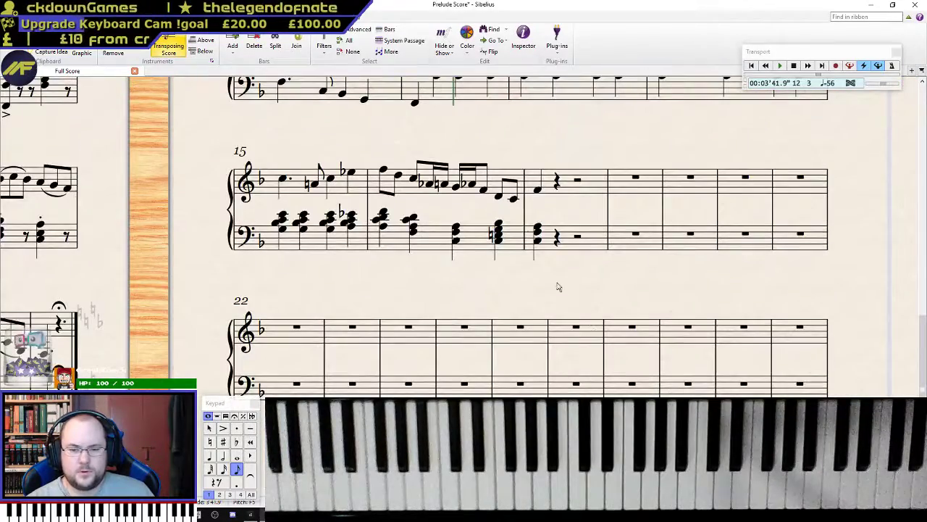
- Raise the last treble eighth of bar 16 to E-natural
left_click(498, 198)
key("Right")
key("Up")
key("Up")
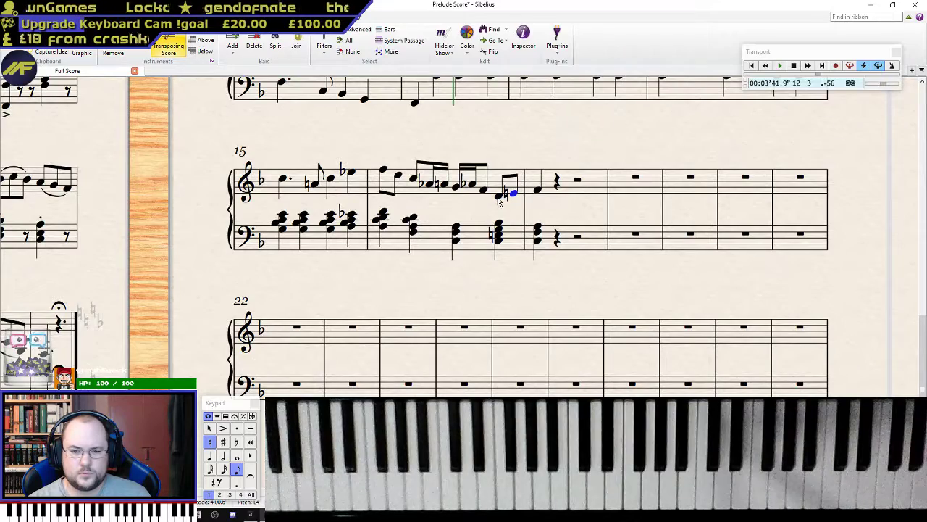
- Copy both staves from bar 1 through bar 5's second beat to the start of bar 17, and remove the copied p dynamic
scroll(499, 201, "up", 10)
left_click(392, 158)
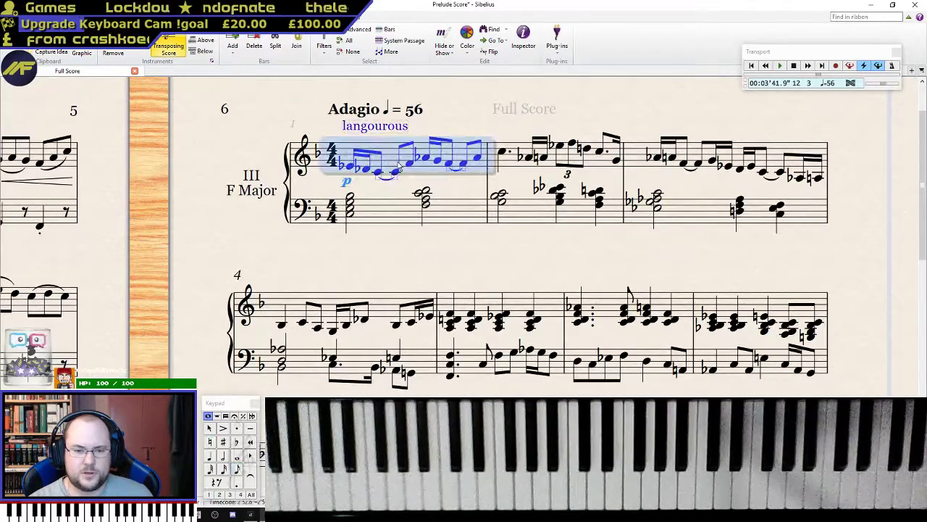
left_click(450, 382, "shift")
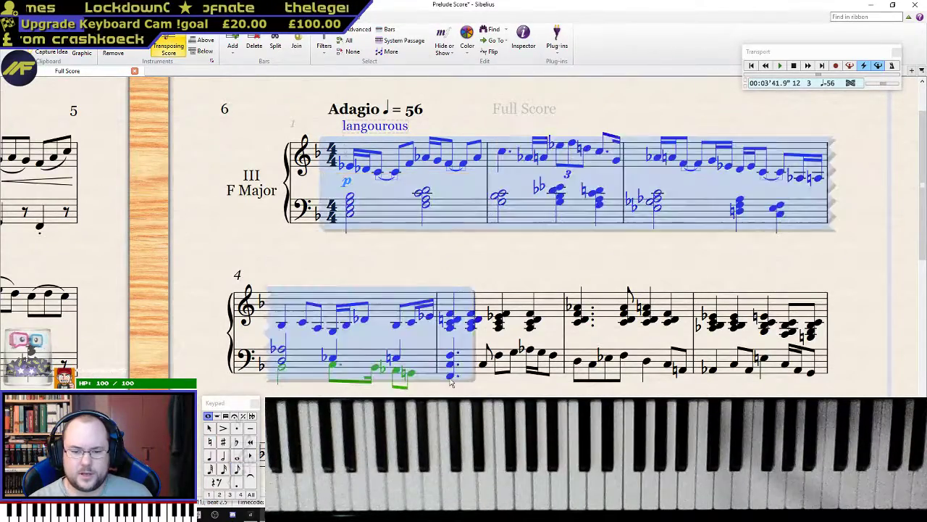
scroll(450, 382, "down", 10)
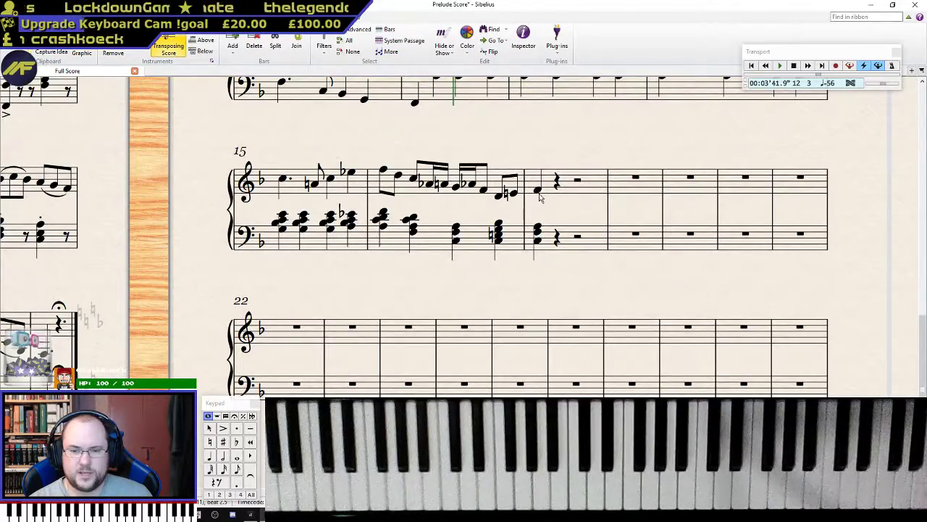
left_click(540, 193, "alt")
left_click(540, 192)
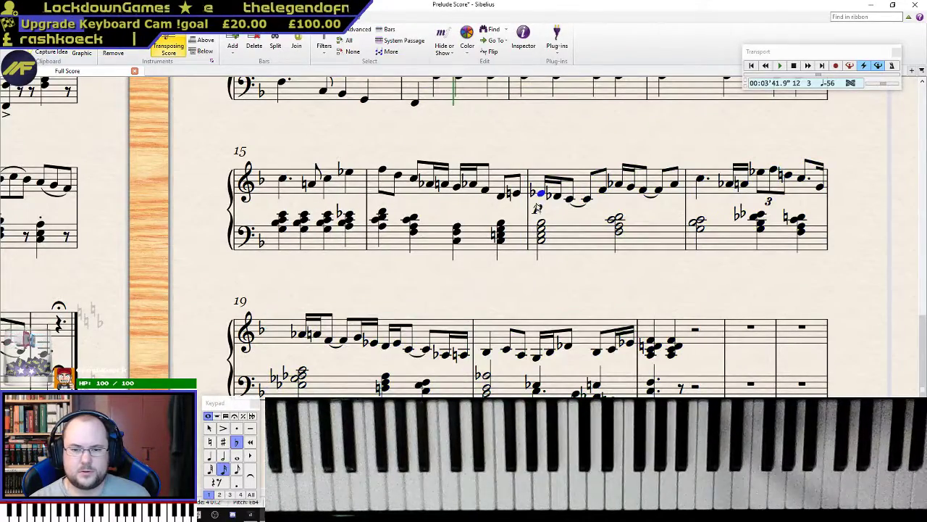
key("Left")
- Play back from bar 16's opening treble F into bar 17 to check the join with the copied passage
left_click(384, 172)
key("p")
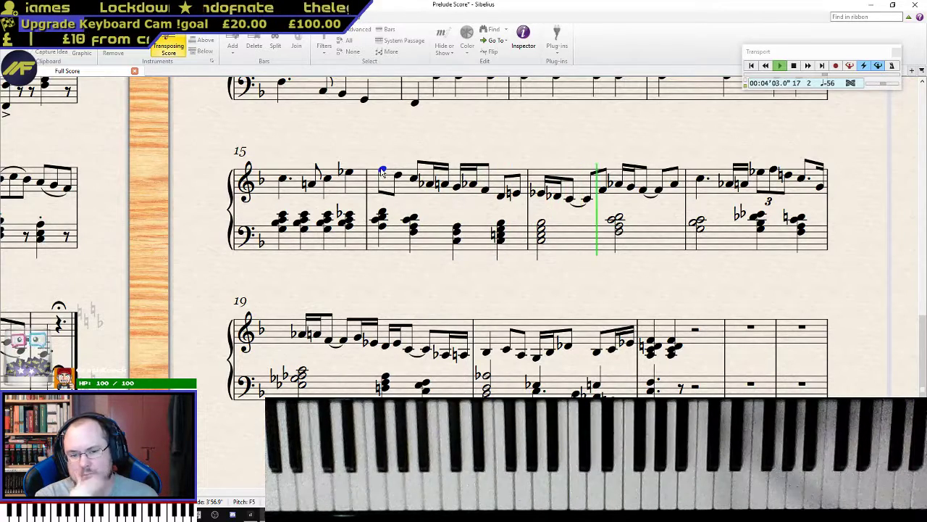
key("space")
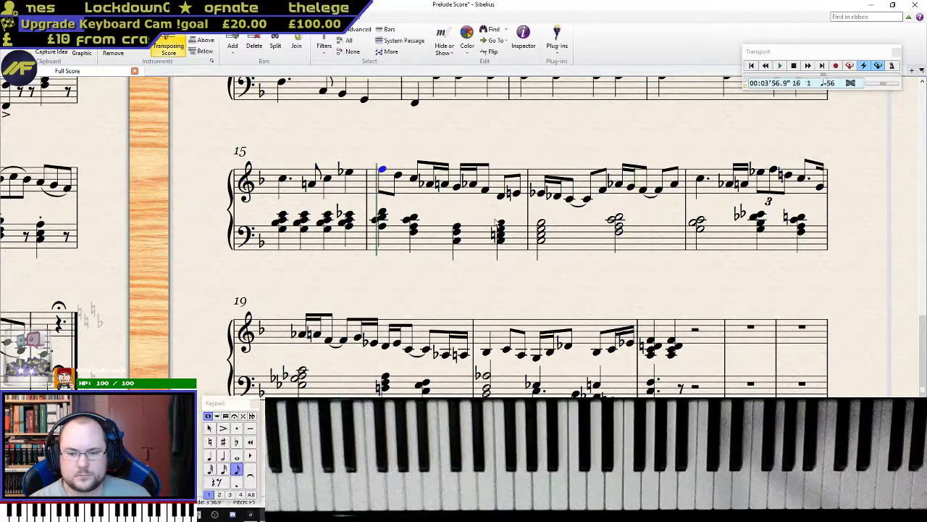
- Flatten the E in bar 17's first bass chord and play back from bar 16's last beat into bar 18
left_click(542, 238)
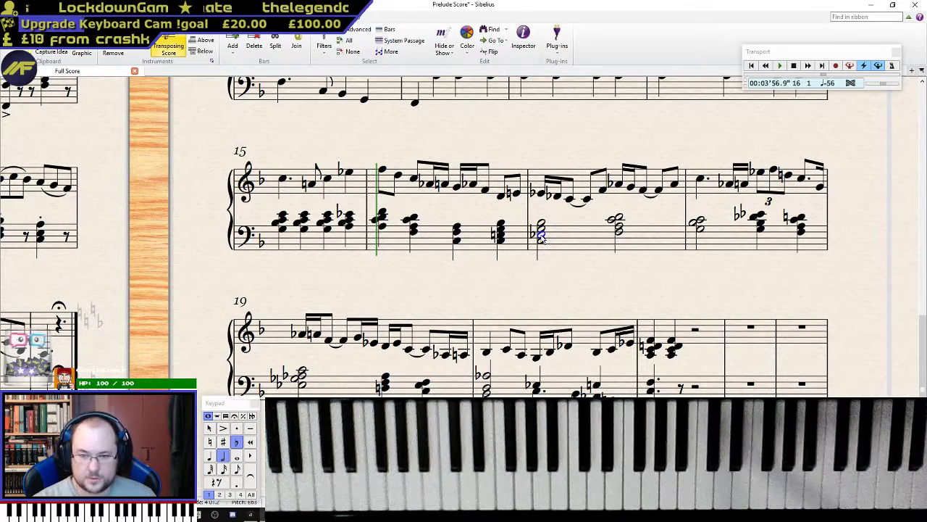
left_click(502, 198)
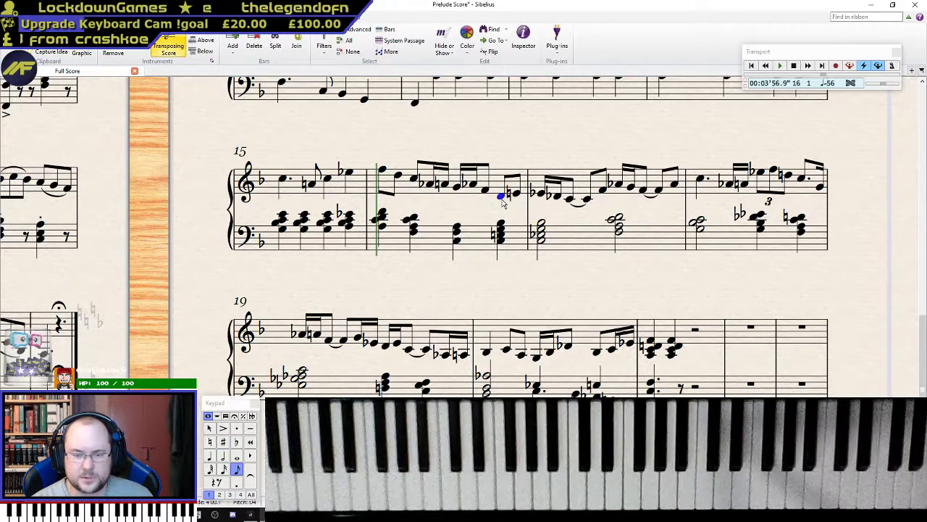
key("space")
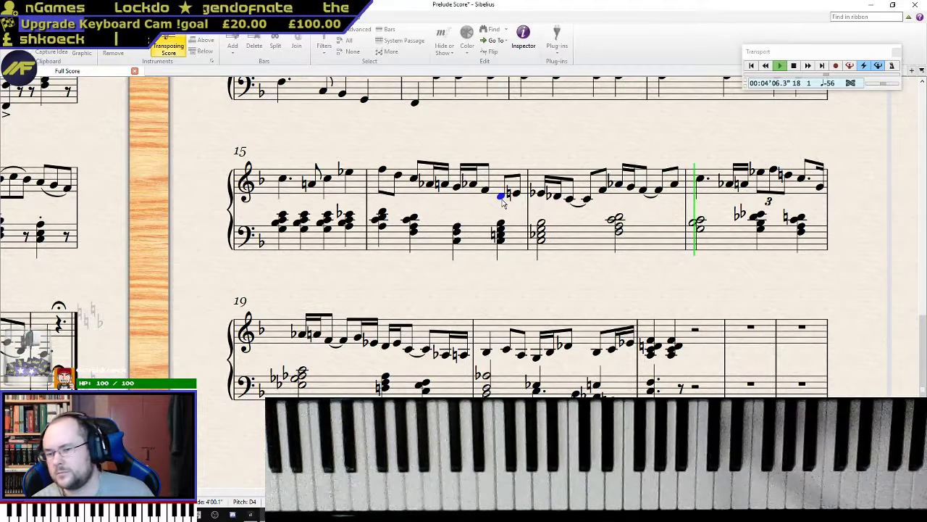
key("space")
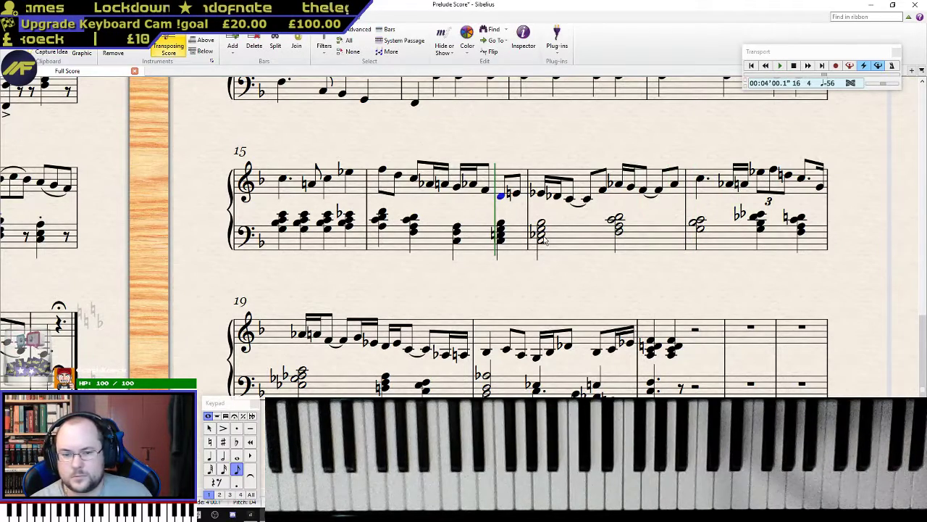
- Shorten both half-note bass chords in bar 17 and the first in bar 18 to quarter notes, repeating each on the following beat
left_click(542, 237)
key("4")
key("r")
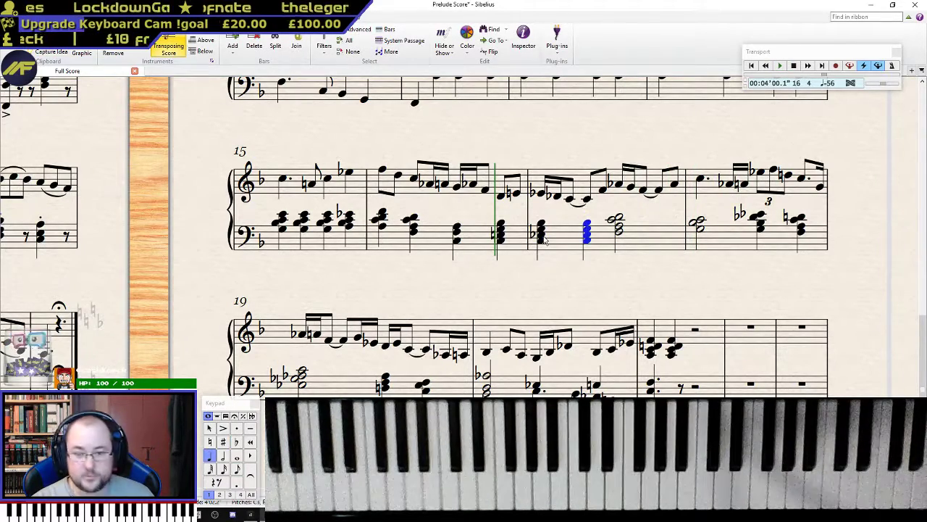
key("Right")
key("4")
key("r")
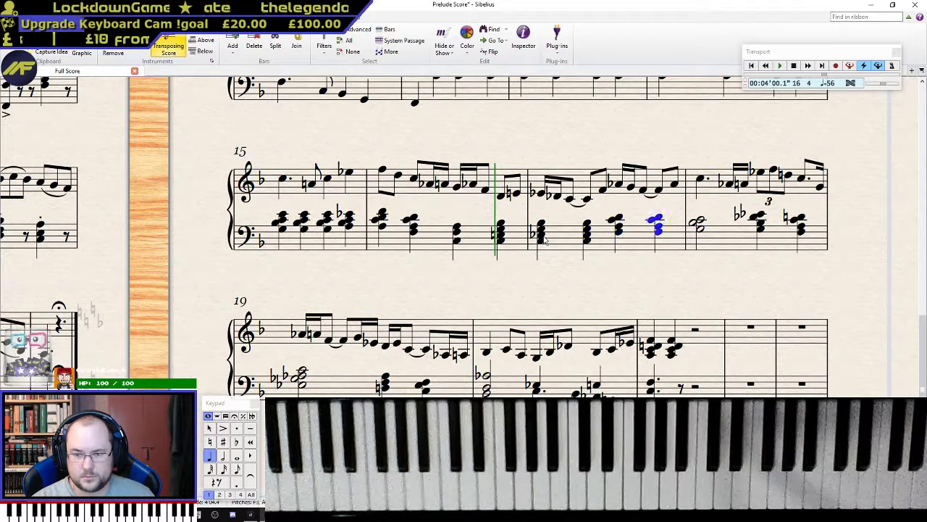
key("Right")
key("4")
key("r")
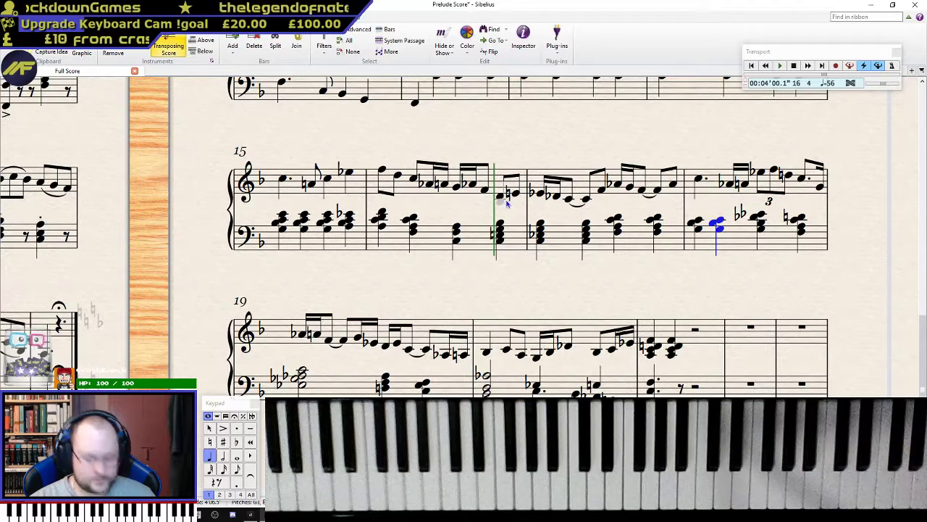
- Play back from bar 16's opening treble F through to bar 20's last beat
left_click(382, 171)
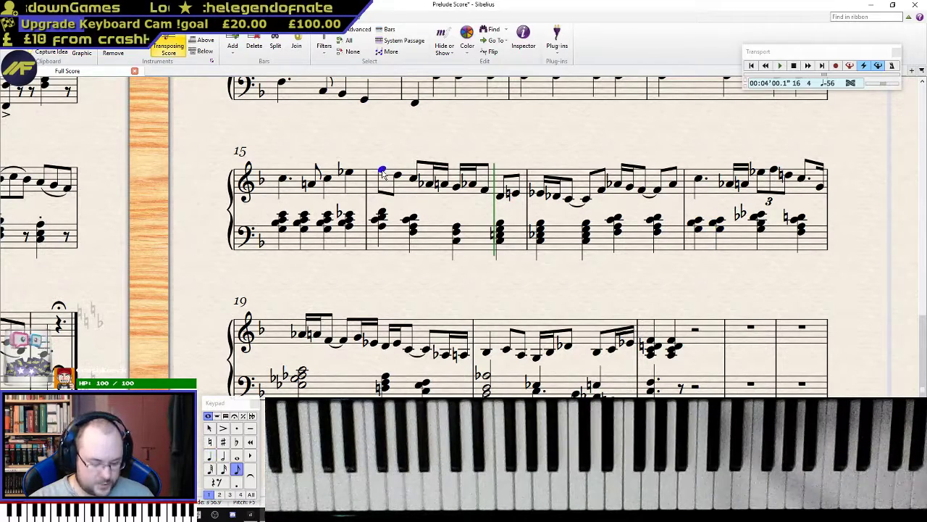
key("p")
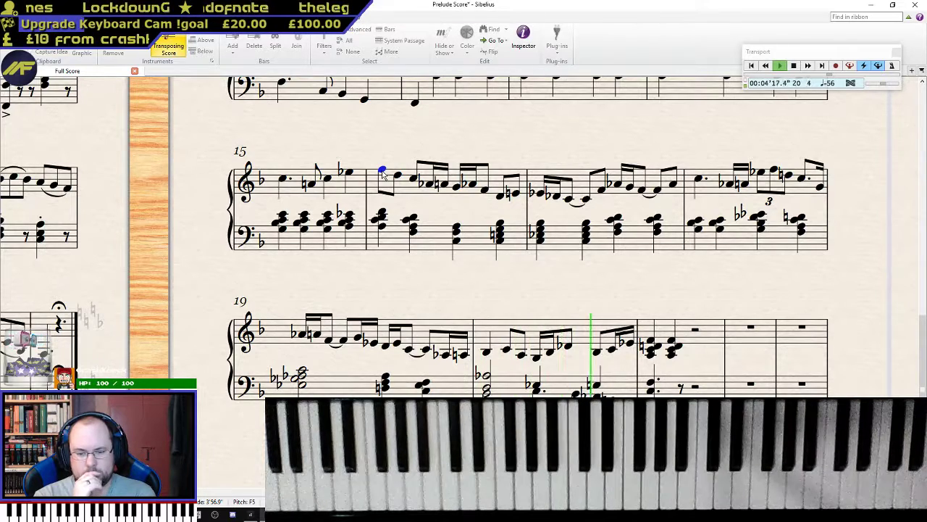
key("space")
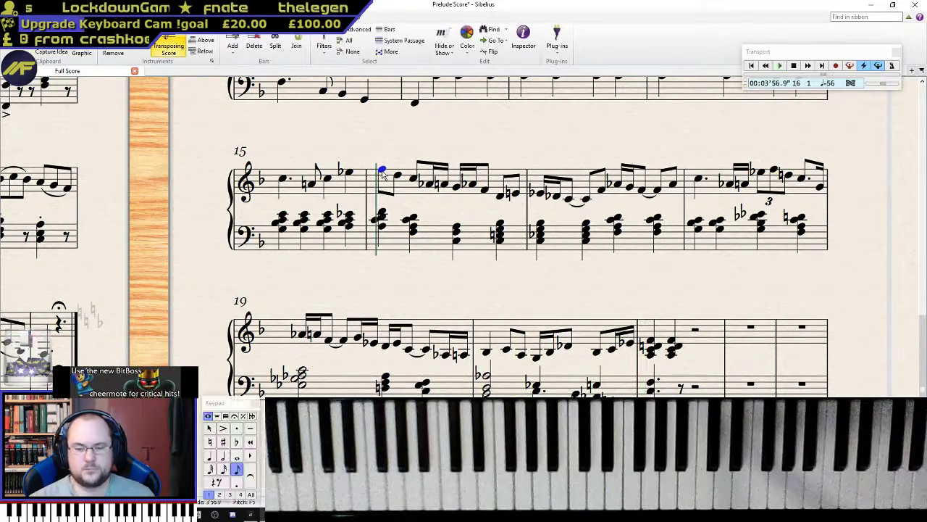
- Remove the dot from bar 21's bass chord and delete the treble chord on that bar's second beat
left_click(649, 355)
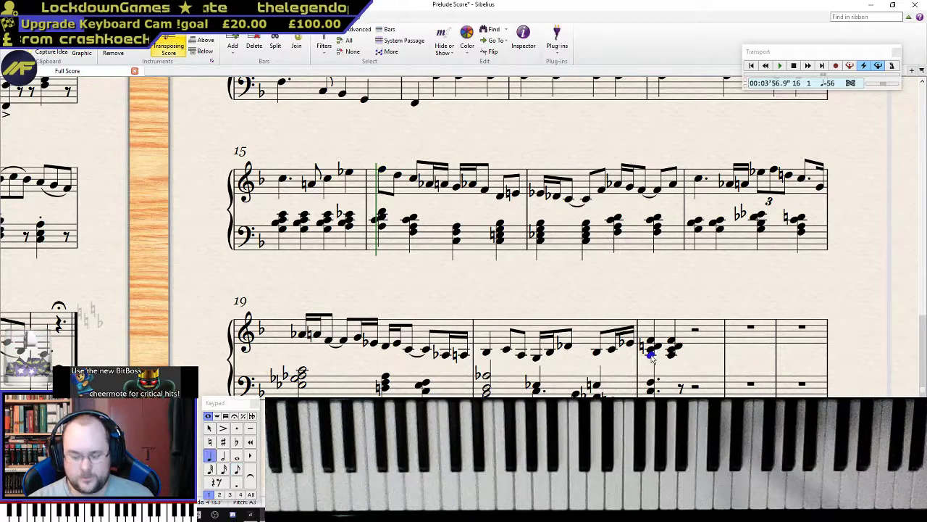
left_click(651, 390)
key(".")
left_click(672, 351)
key("a")
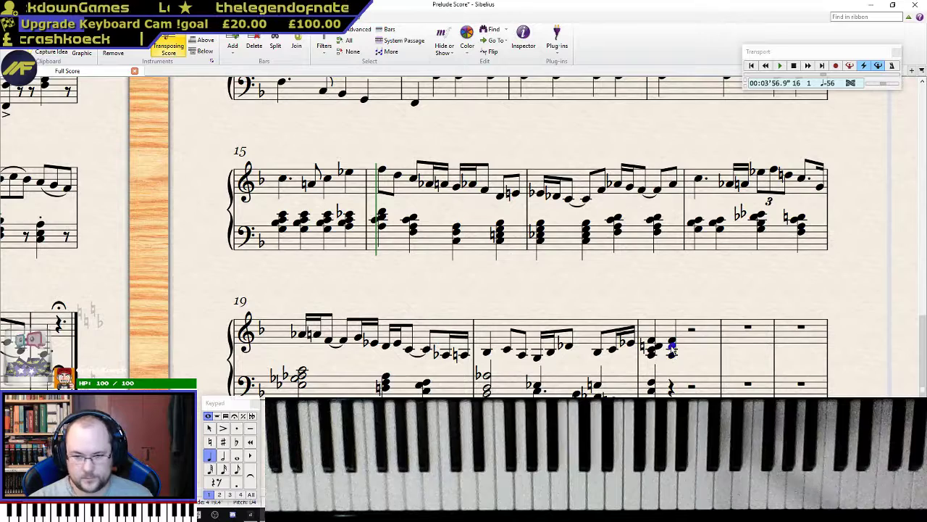
key("Delete")
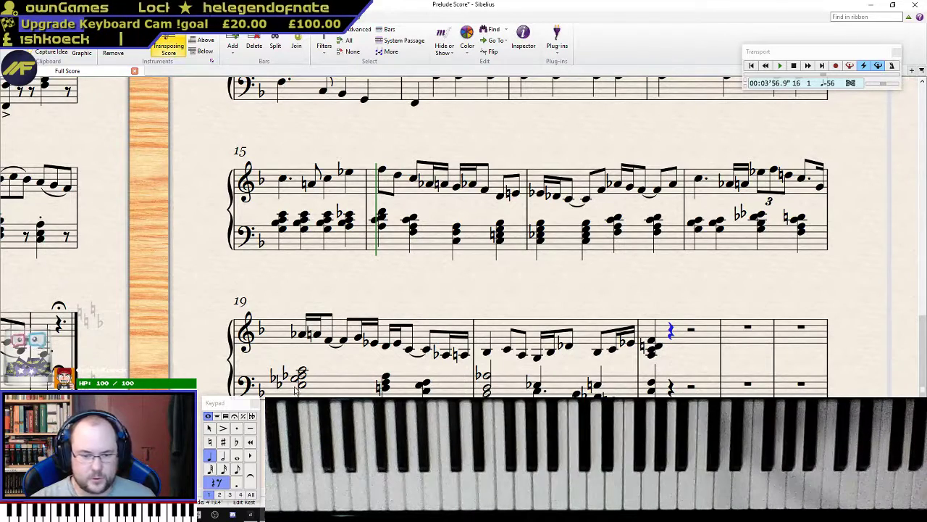
- Shorten bar 19's first bass chord to a quarter note and repeat it on the second beat
left_click(304, 376)
key("4")
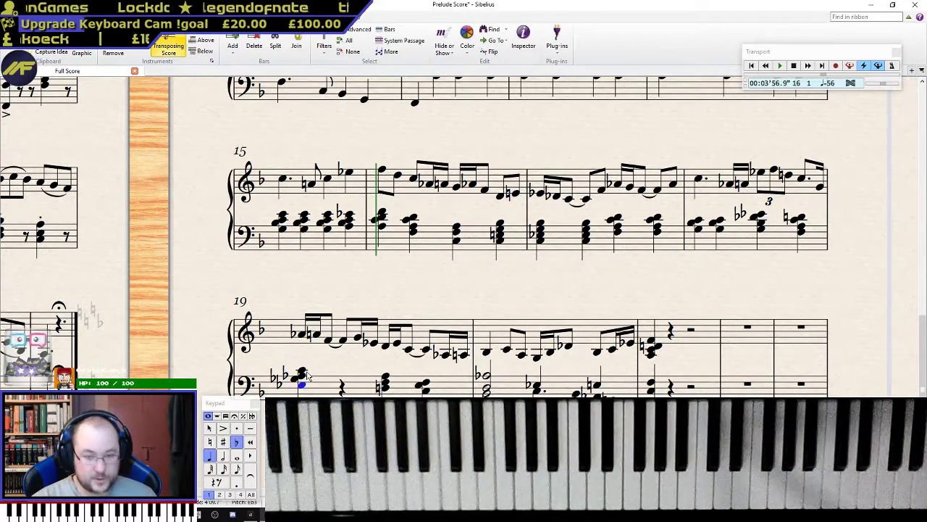
key("r")
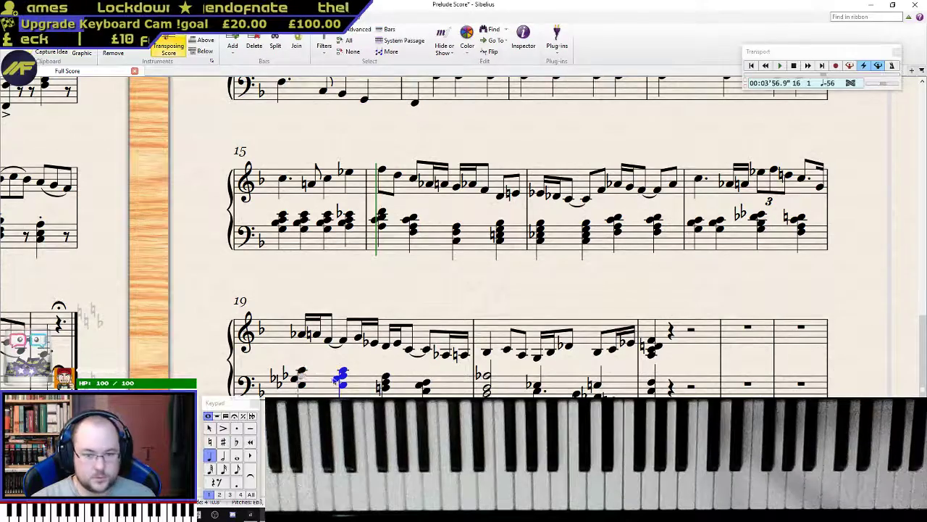
- Play back the whole prelude from bar 1's opening treble E-flat through to bar 21's first beat
scroll(333, 380, "up", 10)
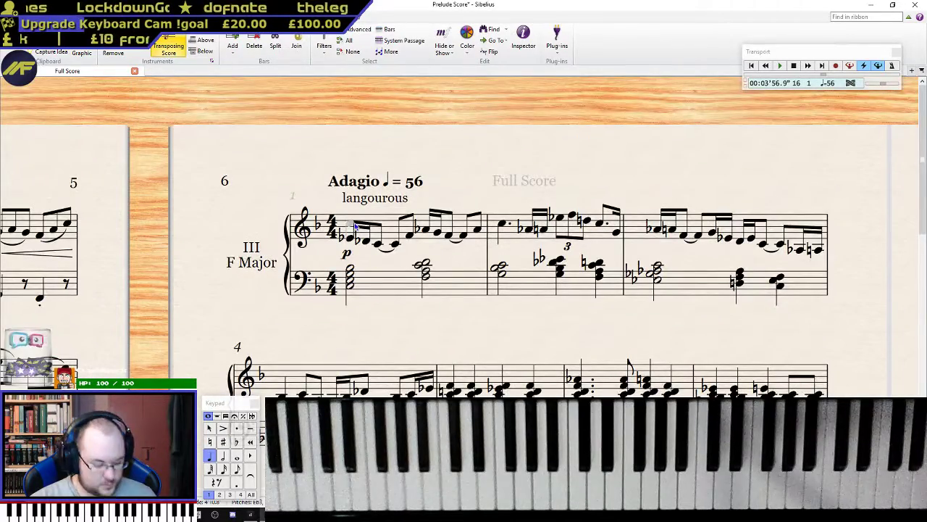
left_click(354, 239)
scroll(630, 311, "down", 10)
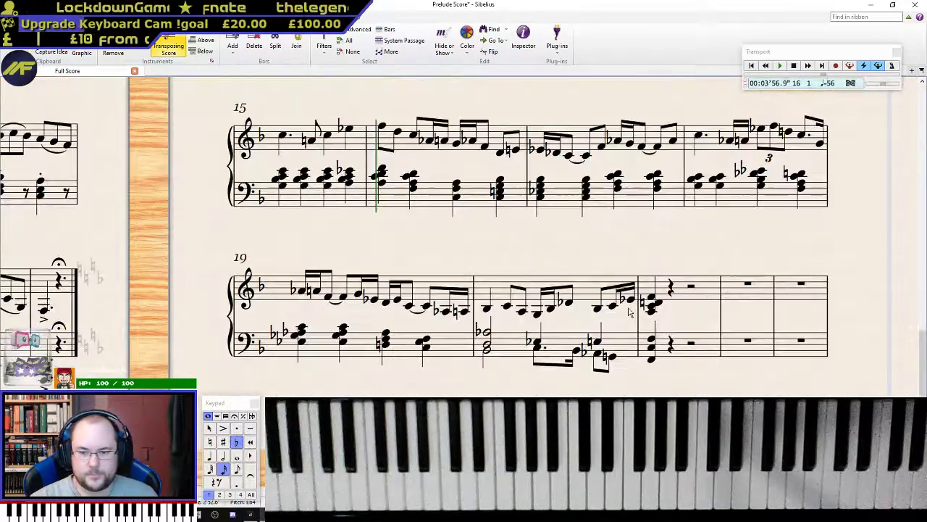
left_click(651, 360, "shift")
scroll(485, 362, "up", 10)
scroll(484, 362, "up", 3)
left_click(349, 239)
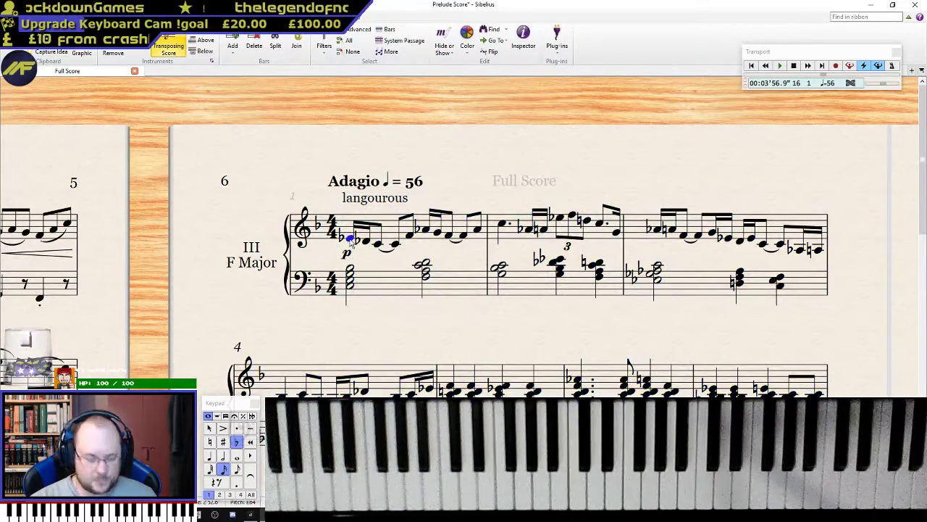
key("p")
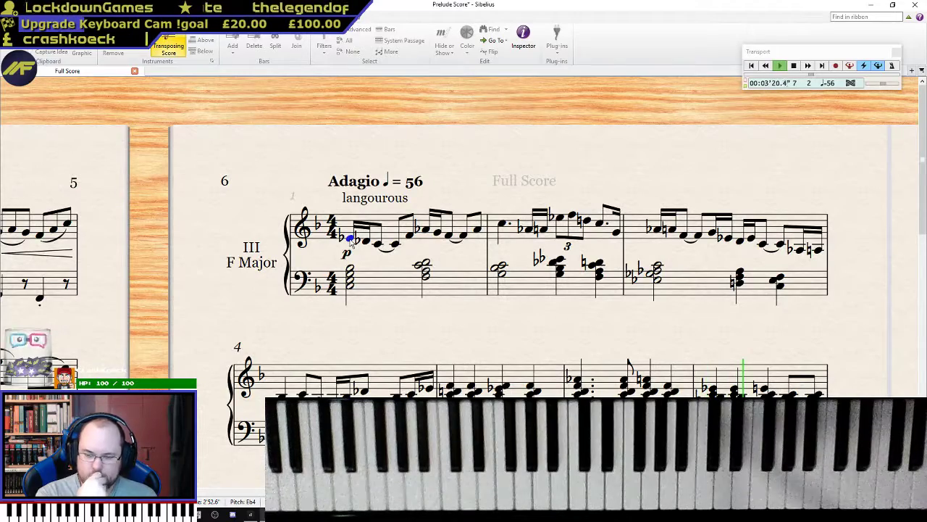
scroll(351, 242, "down", 3)
scroll(362, 267, "up", 4)
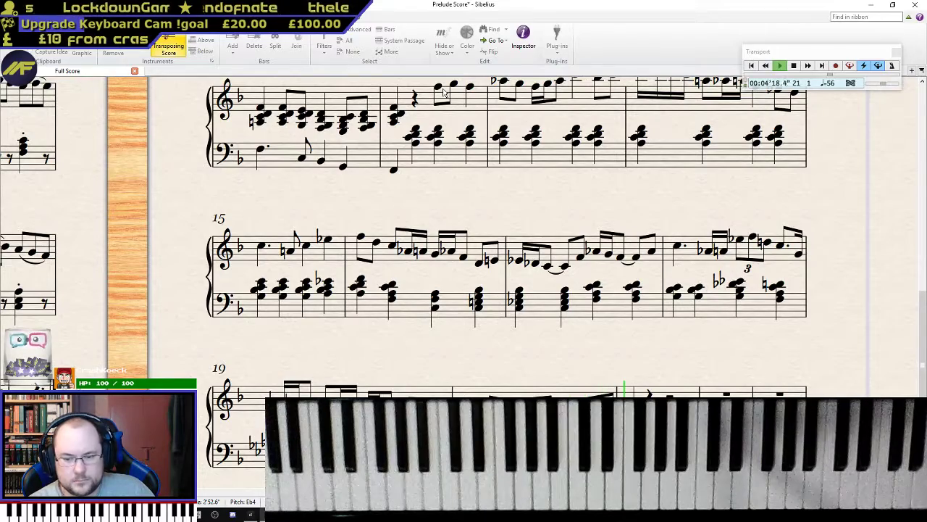
key("space")
scroll(598, 101, "up", 3)
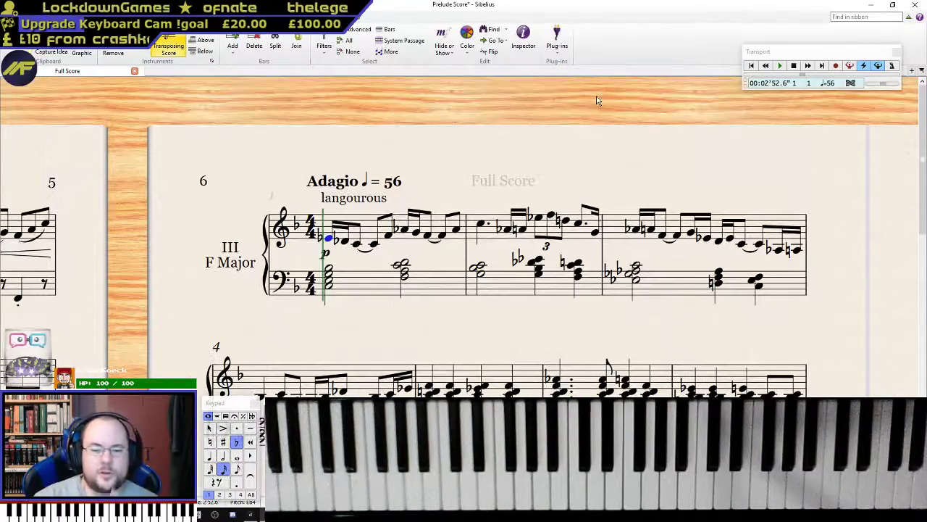
- Rewrite the first half of bar 2's treble as a quarter-note triplet of C, A-flat and A-natural
scroll(508, 59, "down", 1)
scroll(525, 224, "down", 1)
scroll(525, 223, "down", 8)
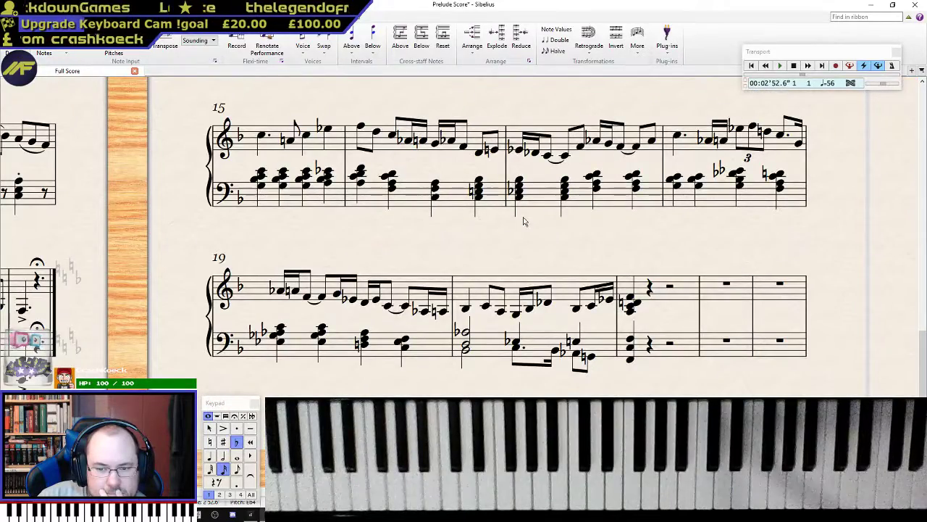
scroll(526, 224, "up", 10)
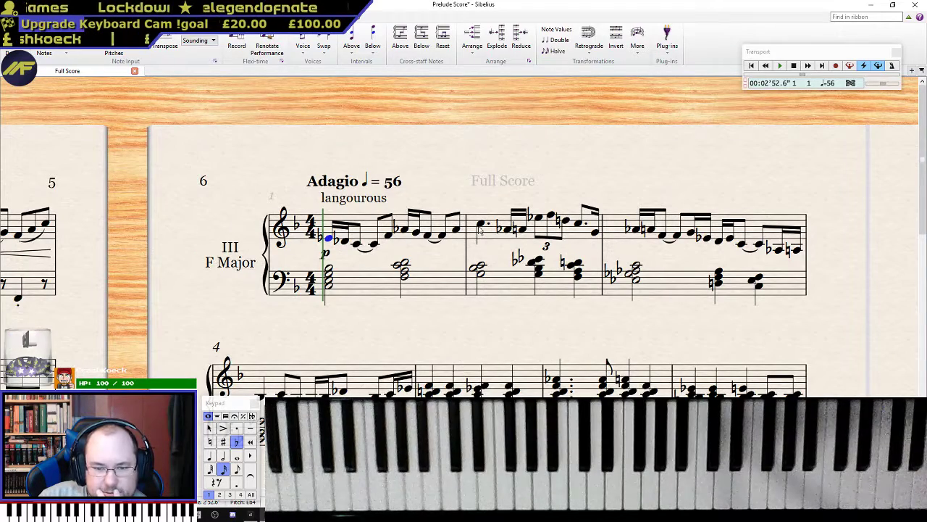
scroll(479, 230, "down", 2)
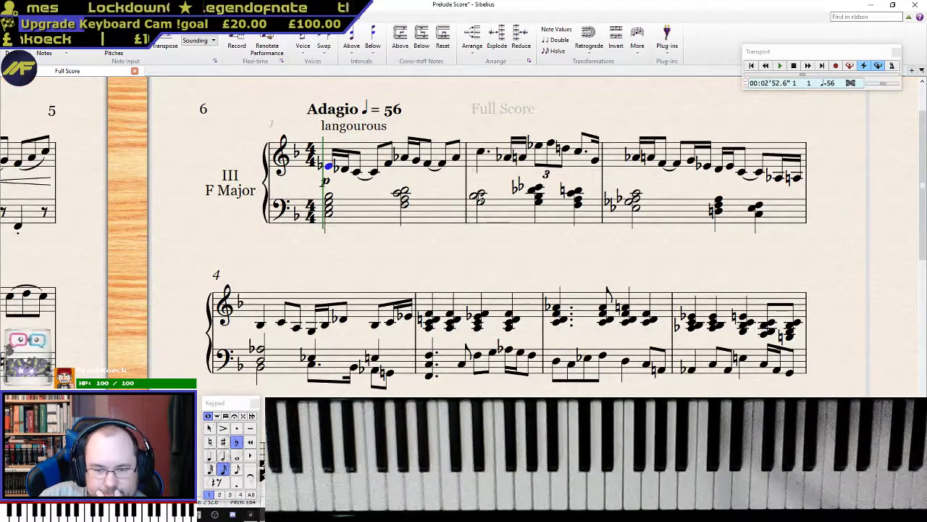
left_click(480, 153)
key("KP_Decimal")
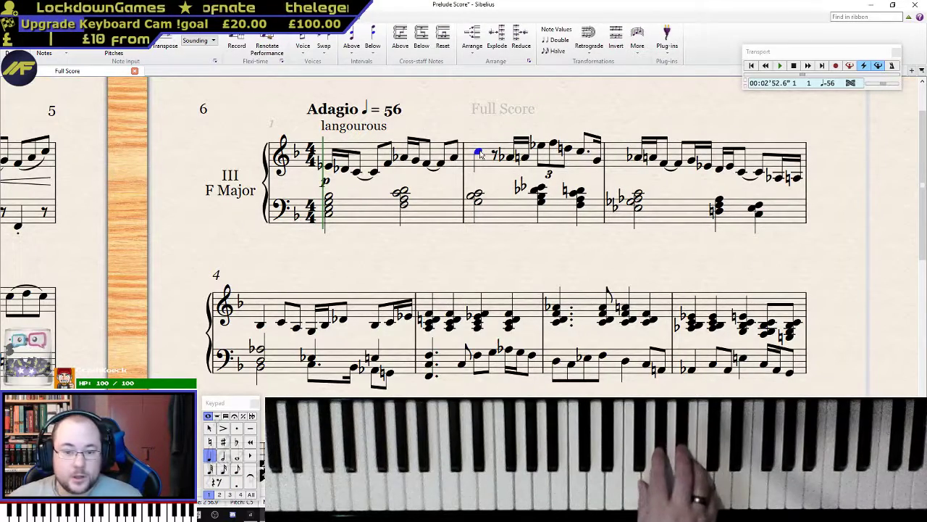
key("n")
key("ctrl+3")
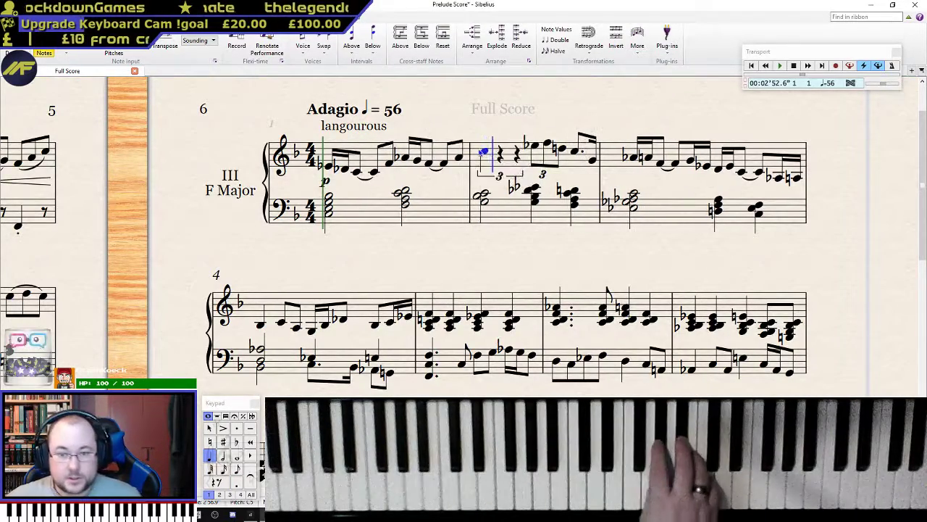
key("Escape")
- Rewrite the first half of bar 18's treble as a quarter-note triplet of C, A-flat and A-natural
scroll(488, 189, "down", 10)
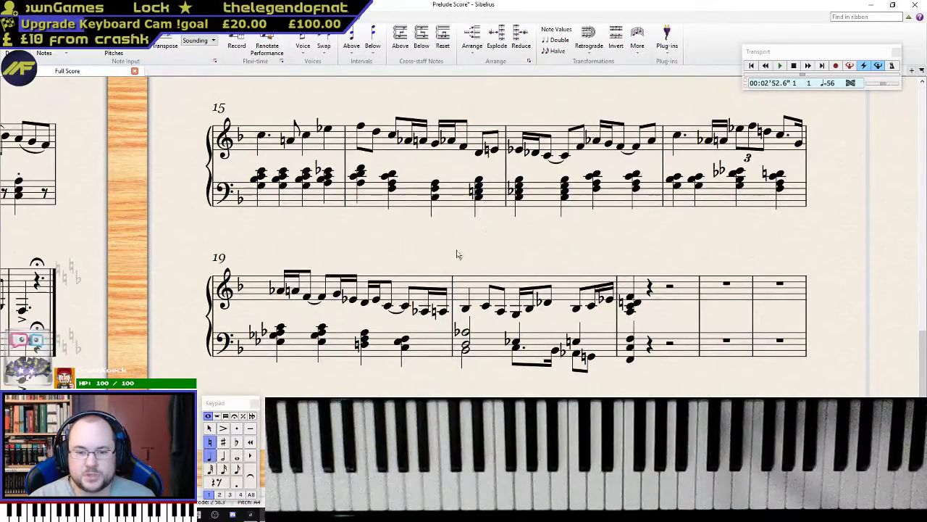
scroll(595, 284, "up", 1)
left_click(679, 210)
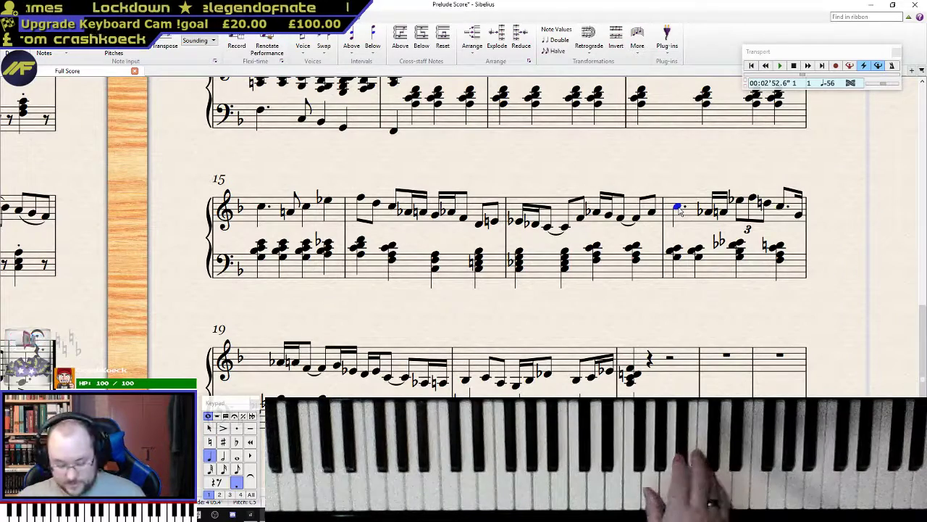
key("ctrl+3")
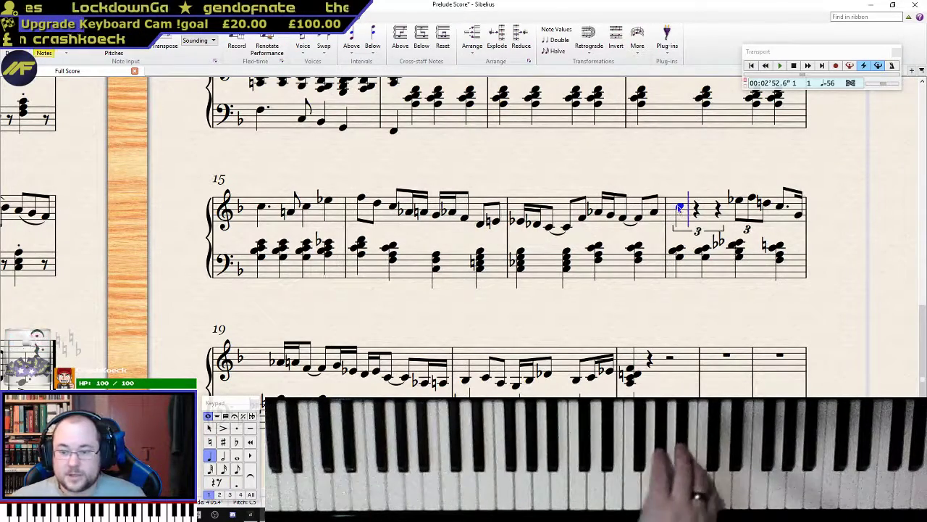
key("Escape")
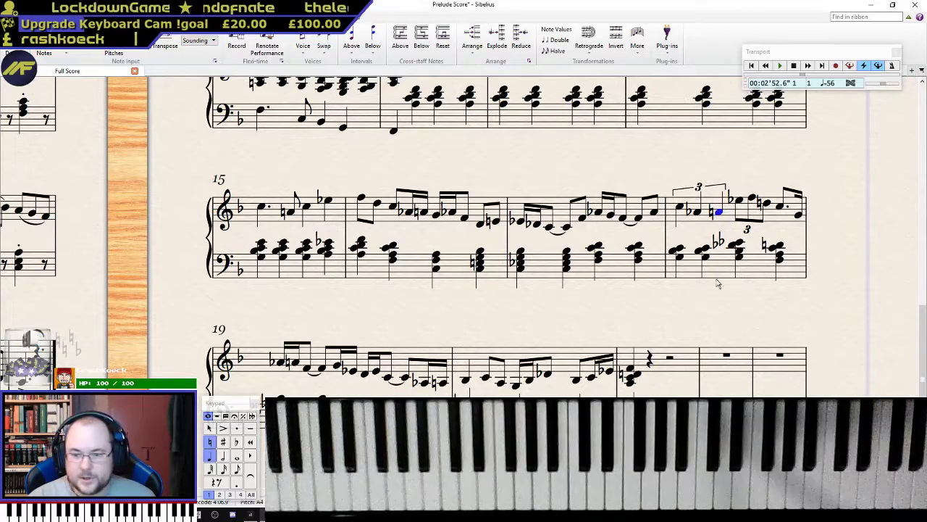
- Play back from bar 1's opening treble E-flat through to bar 2's fourth beat
scroll(637, 250, "up", 10)
scroll(437, 167, "up", 2)
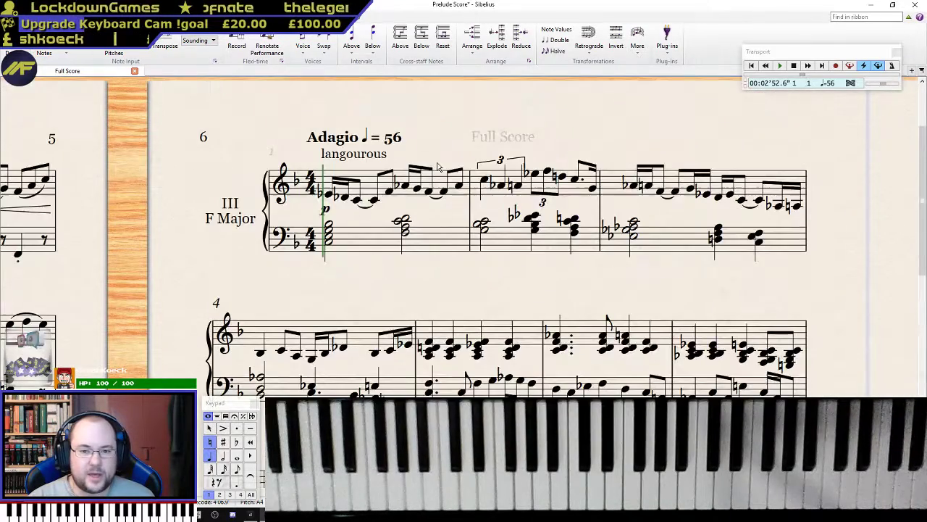
left_click(329, 196)
key("space")
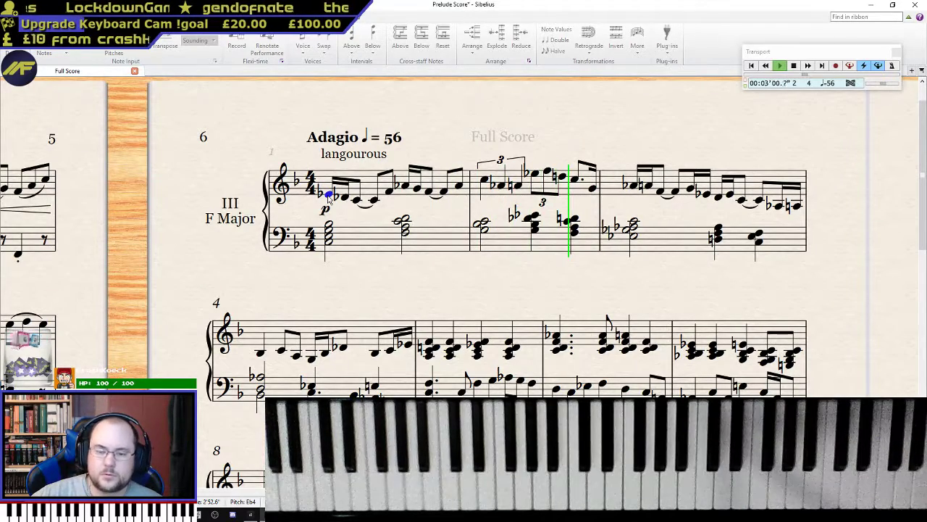
key("space")
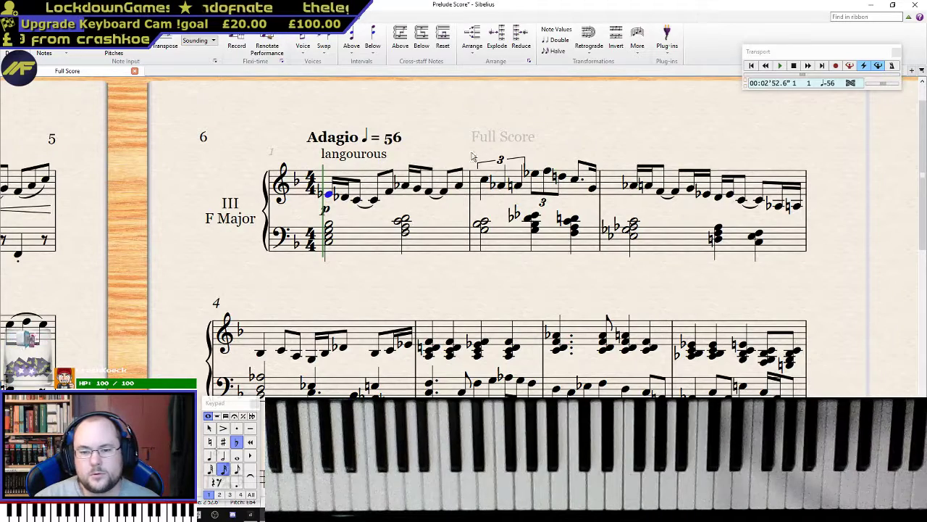
- Replace bar 2's treble triplet and dotted figure with eighth notes E-flat, F and D-natural, followed by sixteenths C and G
left_click(533, 174)
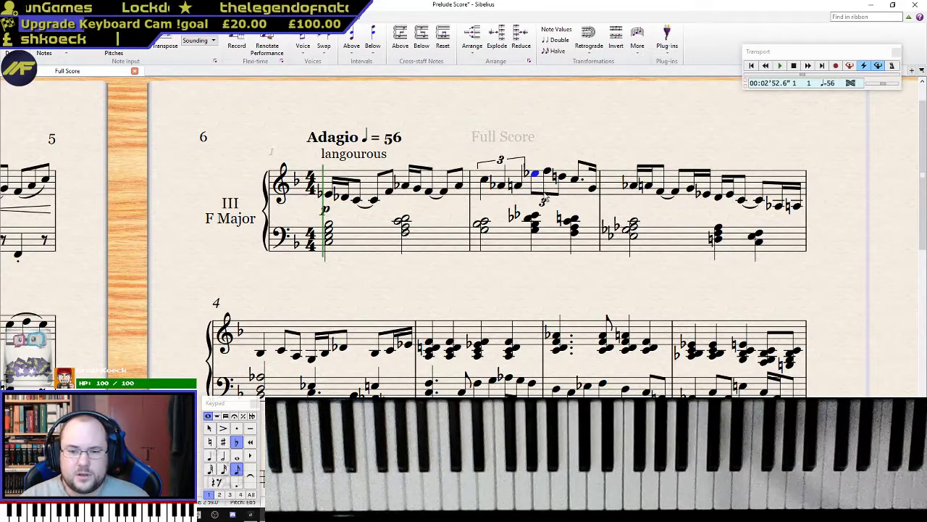
key("Delete")
left_click(543, 185)
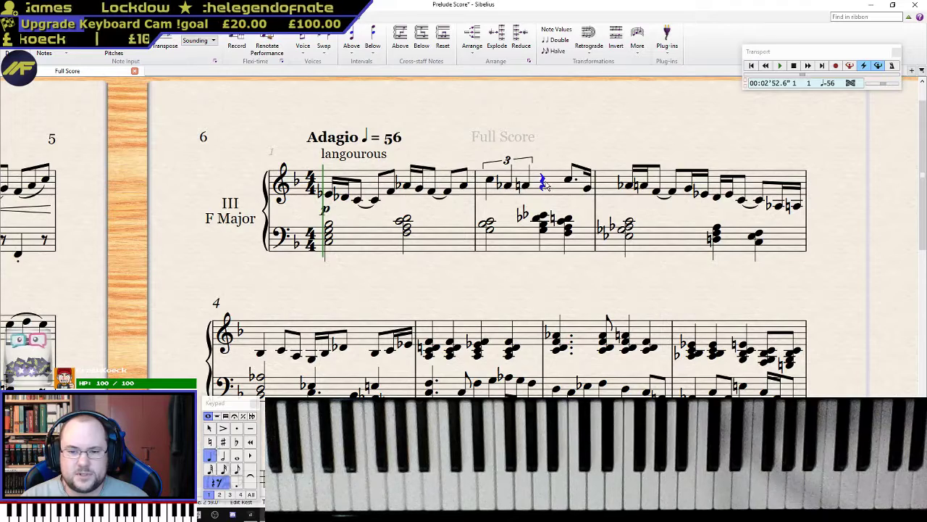
key("3")
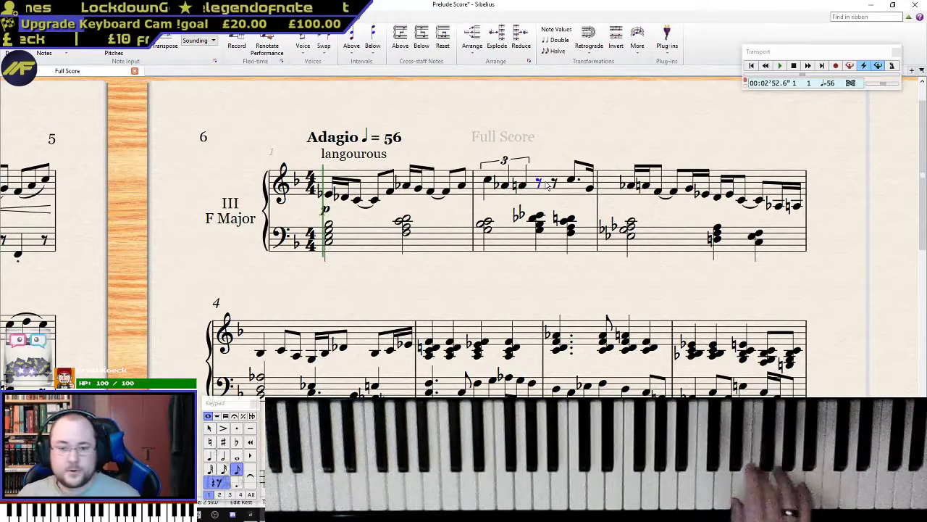
key("f")
key("ctrl+z")
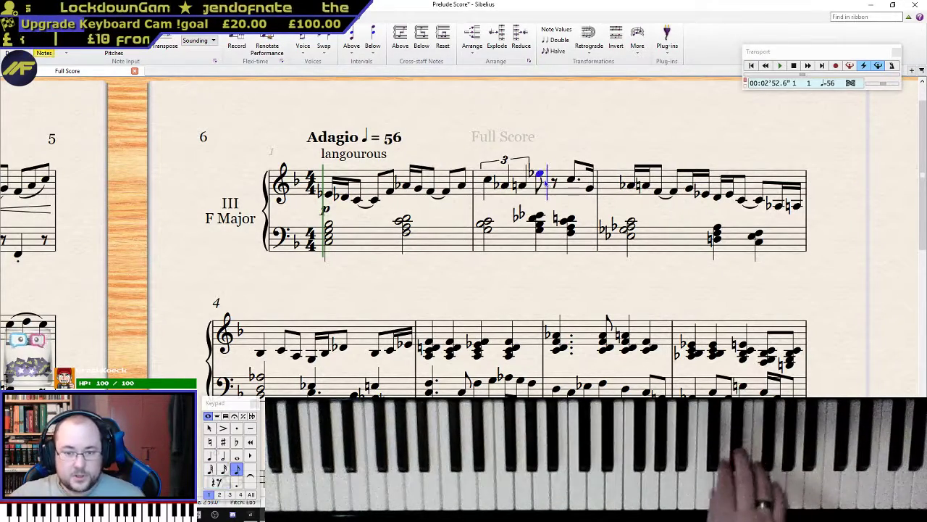
key("2")
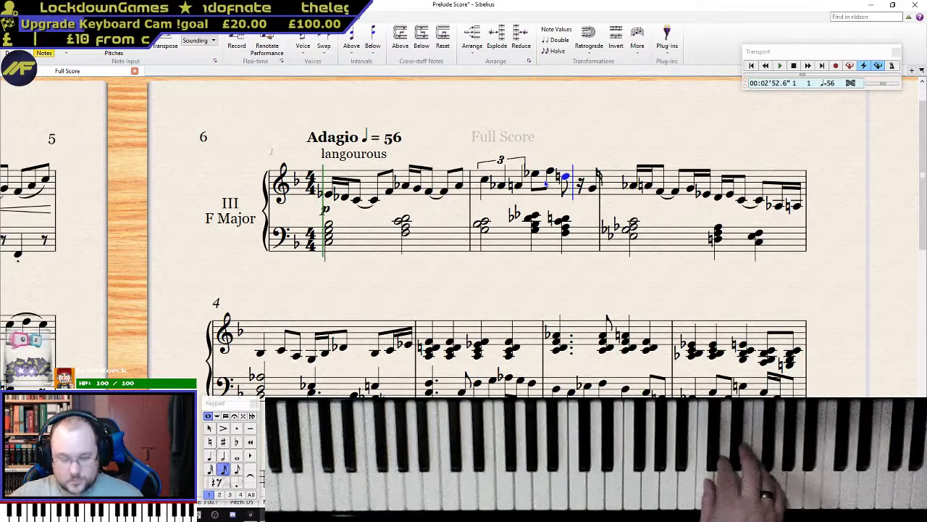
- Play back bar 2 from its first treble C through to the fourth beat
left_click(485, 181)
key("p")
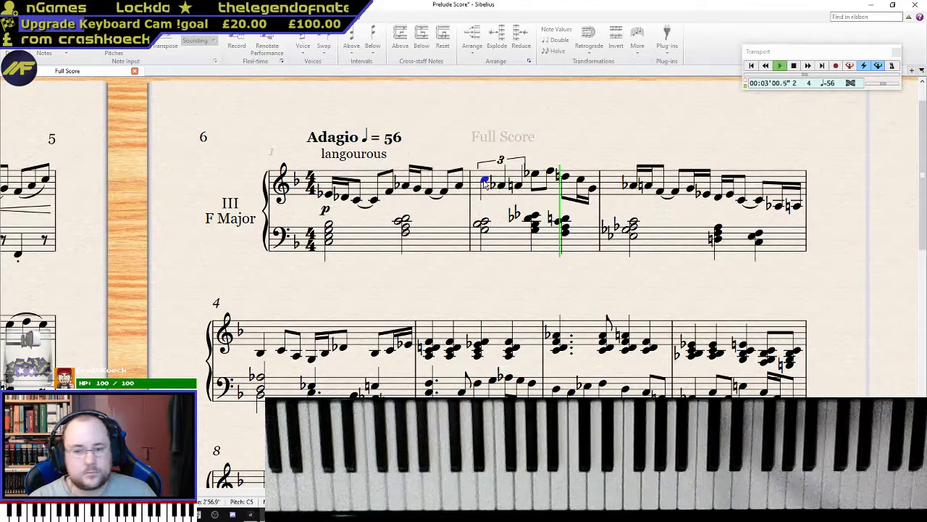
key("space")
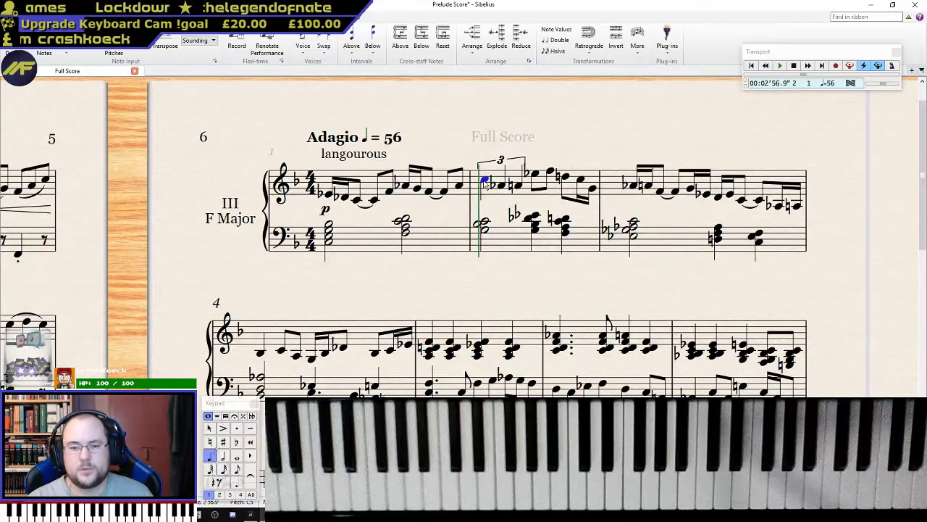
- Copy bar 2's treble melody over the treble of bar 18
scroll(485, 183, "down", 4)
scroll(485, 183, "down", 2)
scroll(486, 185, "up", 8)
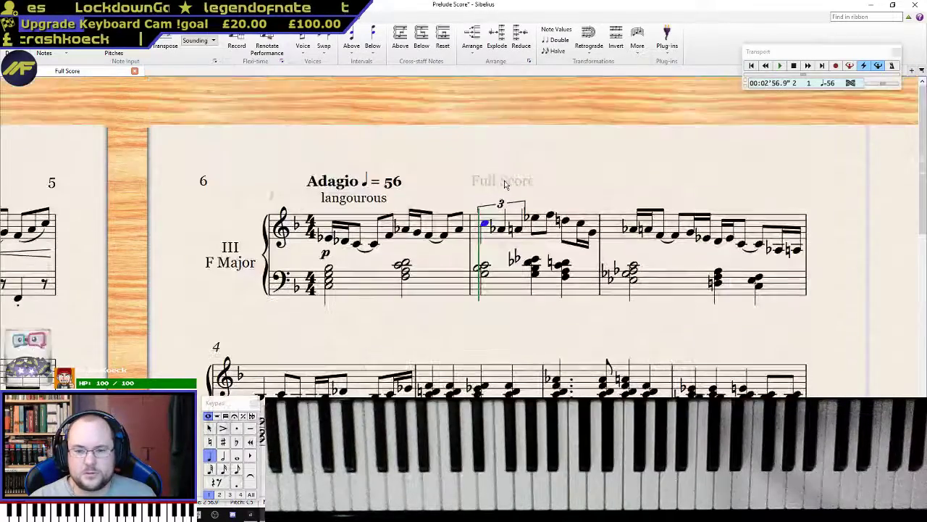
scroll(550, 216, "down", 5)
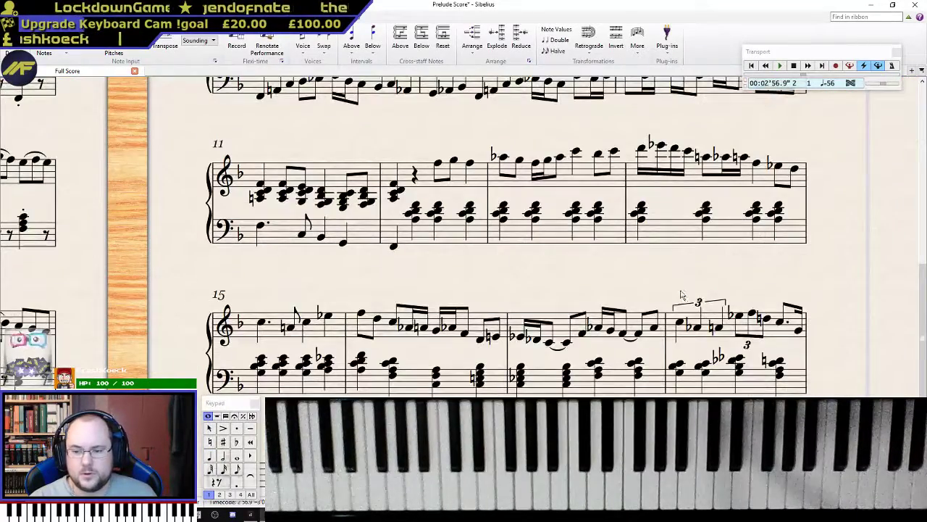
left_click(685, 325)
left_click(686, 325)
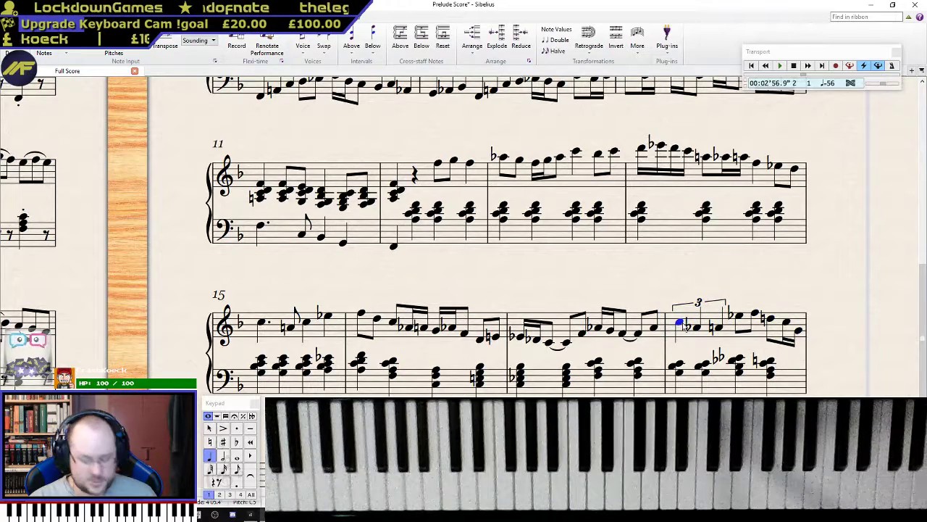
- Play back the reprise from bar 17's first treble E-flat through to bar 21's first beat
left_click(518, 339)
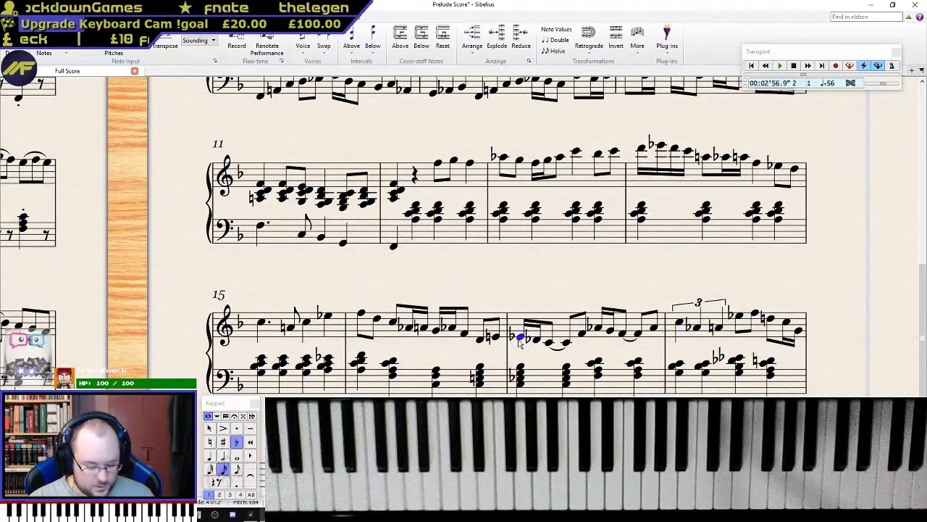
key("p")
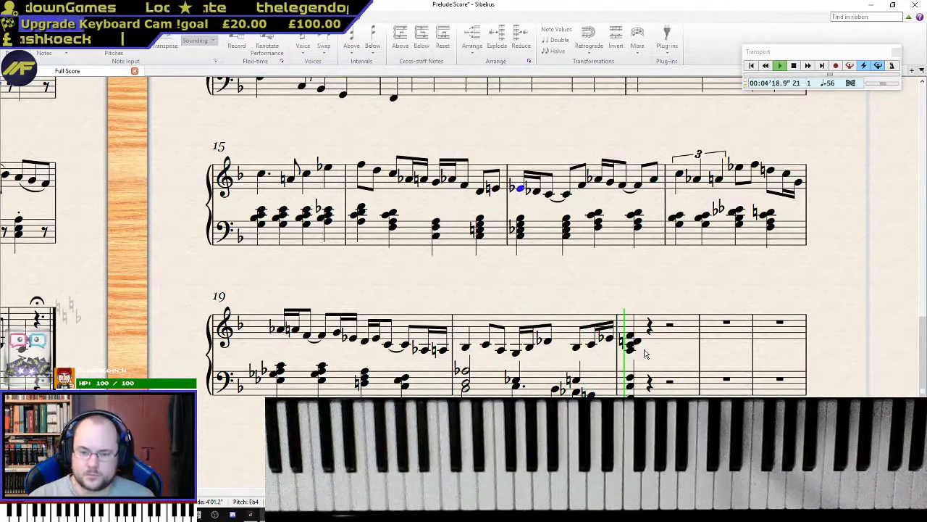
key("space")
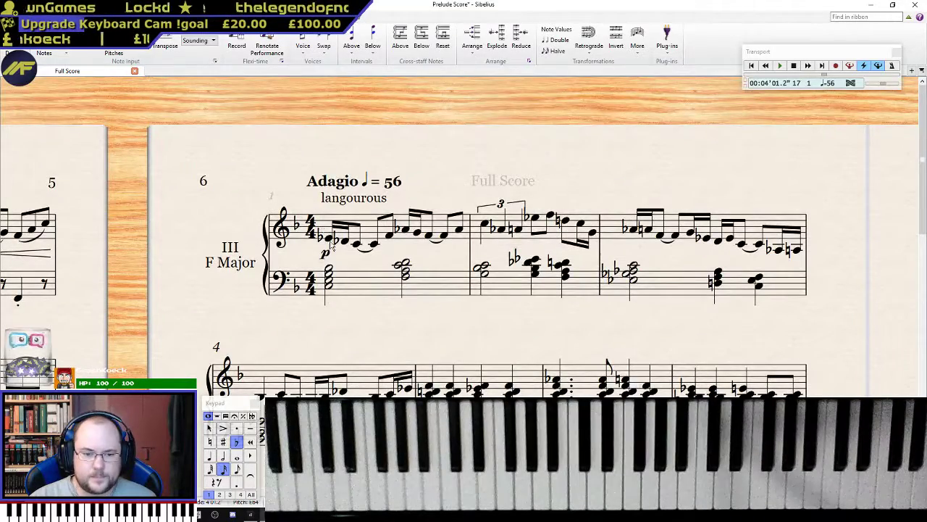
- Look through the prelude from the opening bars to the bar 17 reprise, then examine the accompaniment in bars 8 to 14
left_click(330, 285)
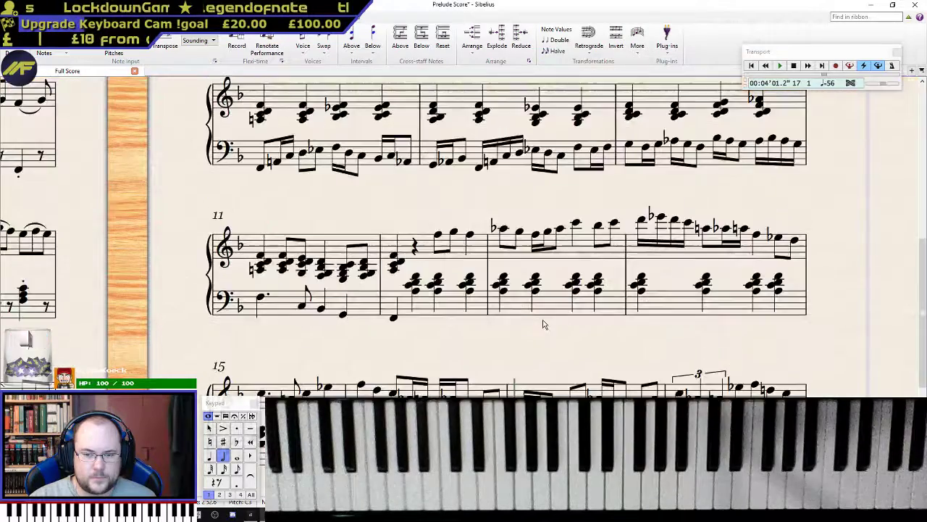
scroll(543, 322, "down", 5)
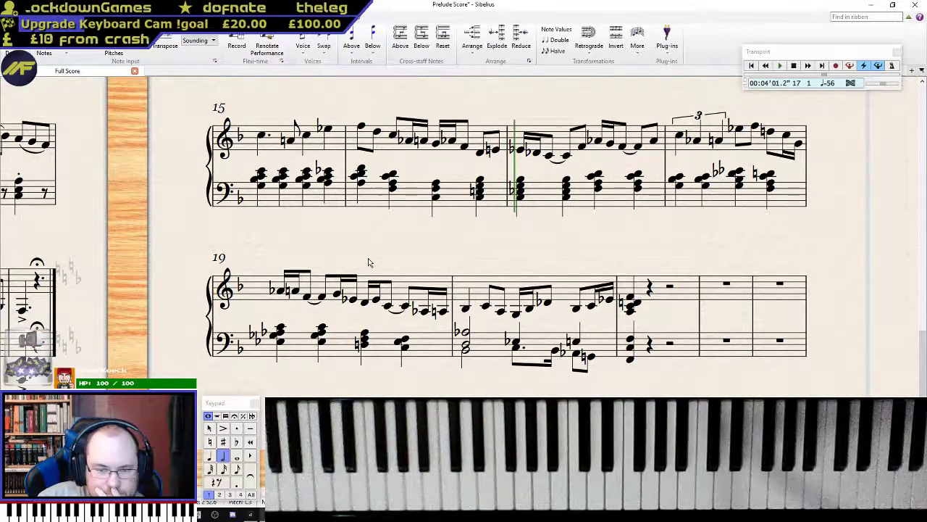
scroll(368, 261, "up", 5)
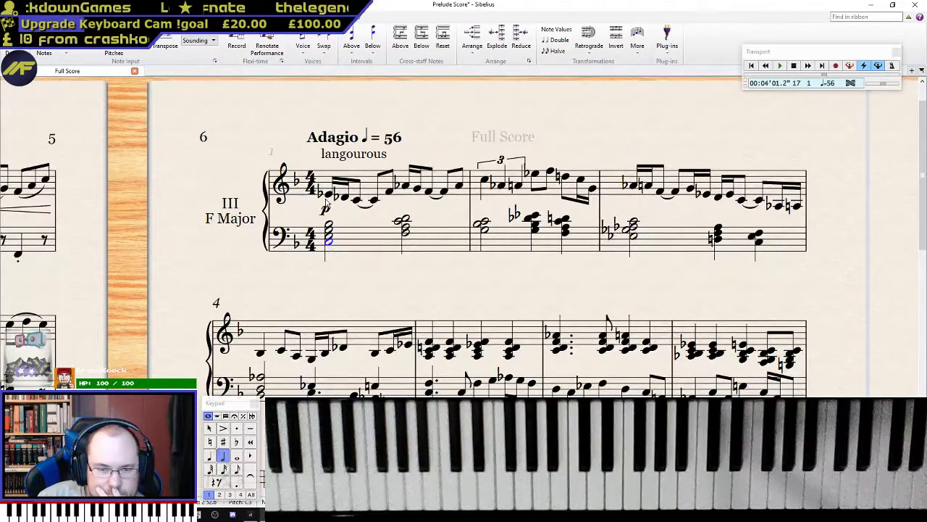
left_click(327, 200)
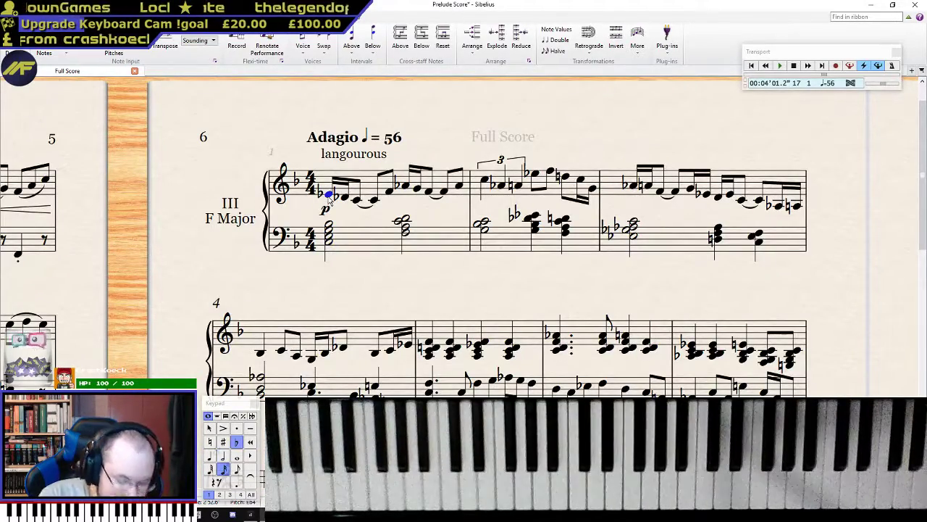
scroll(330, 205, "down", 3)
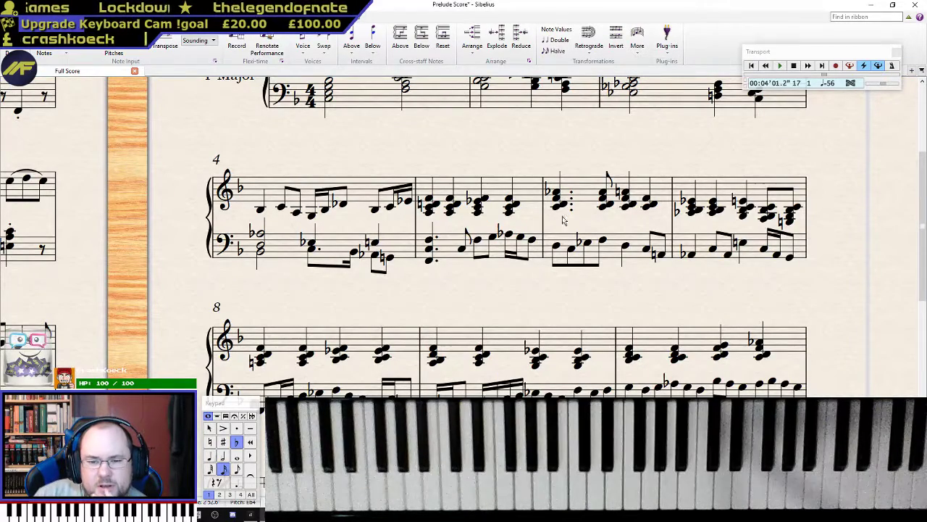
scroll(579, 278, "down", 2)
scroll(578, 278, "down", 2)
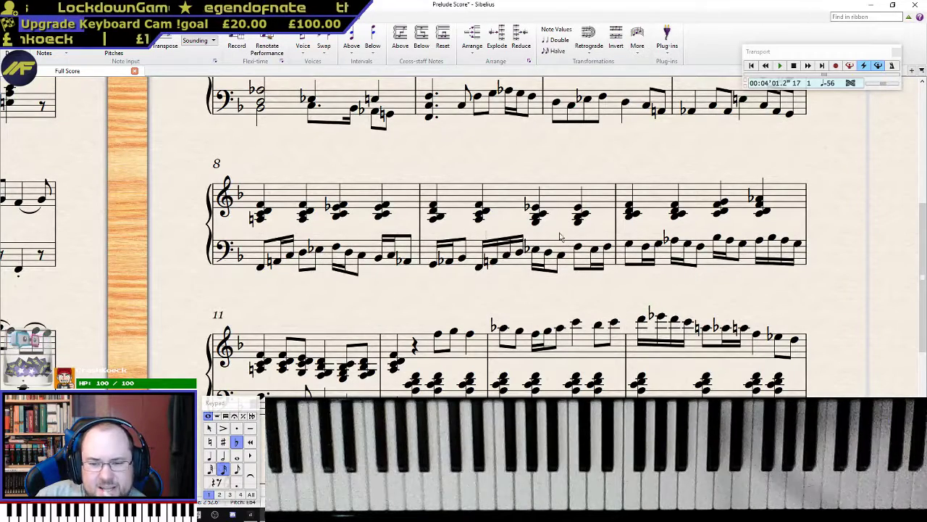
left_click(630, 248)
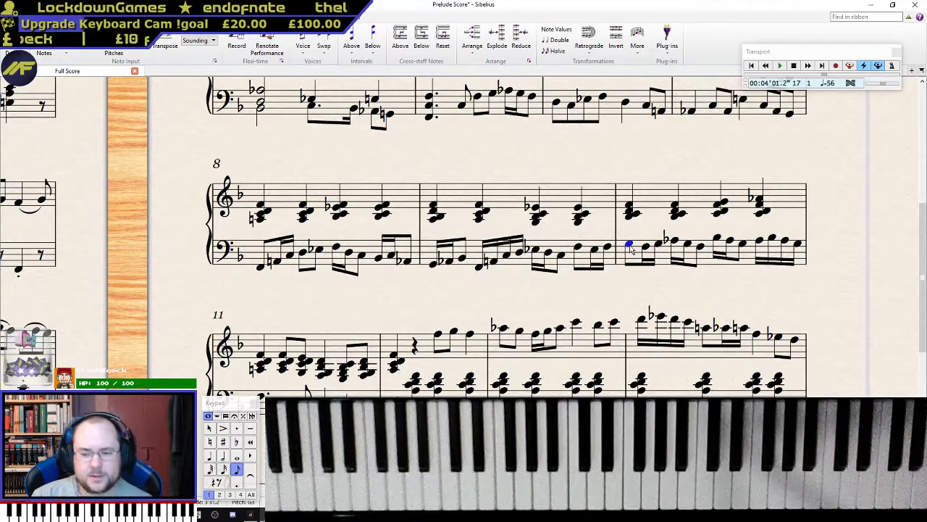
left_click(260, 268)
scroll(685, 256, "up", 2)
scroll(701, 267, "down", 3)
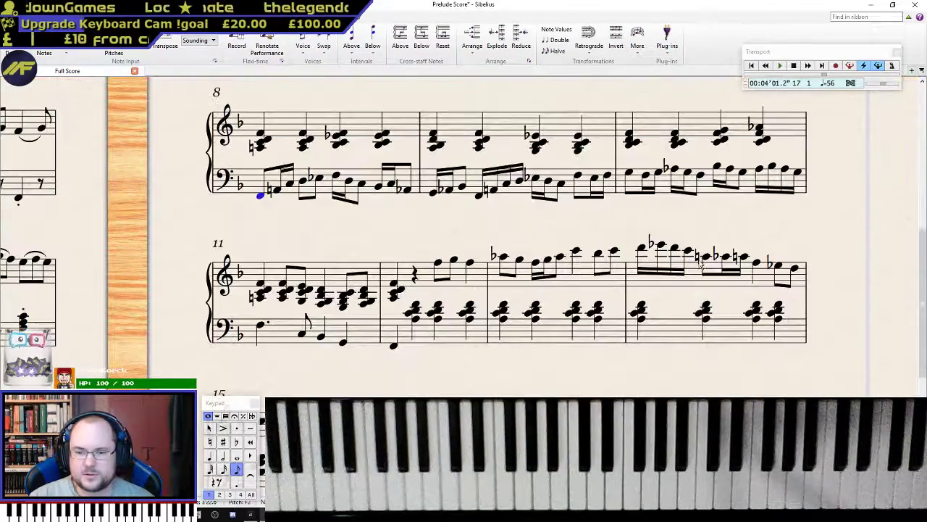
- Shorten bar 8's first treble chord to an eighth note and repeat it on the second half of beat 1
left_click(265, 143)
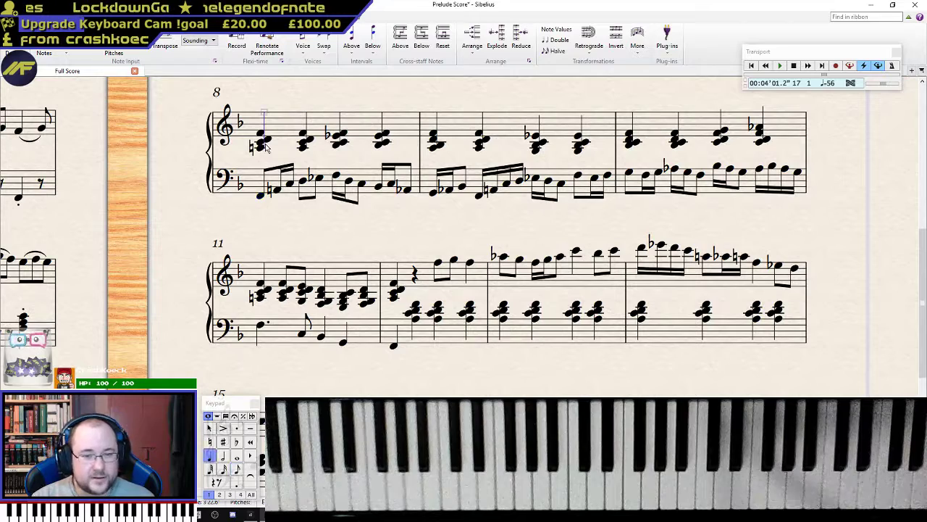
left_click(266, 142)
key("3")
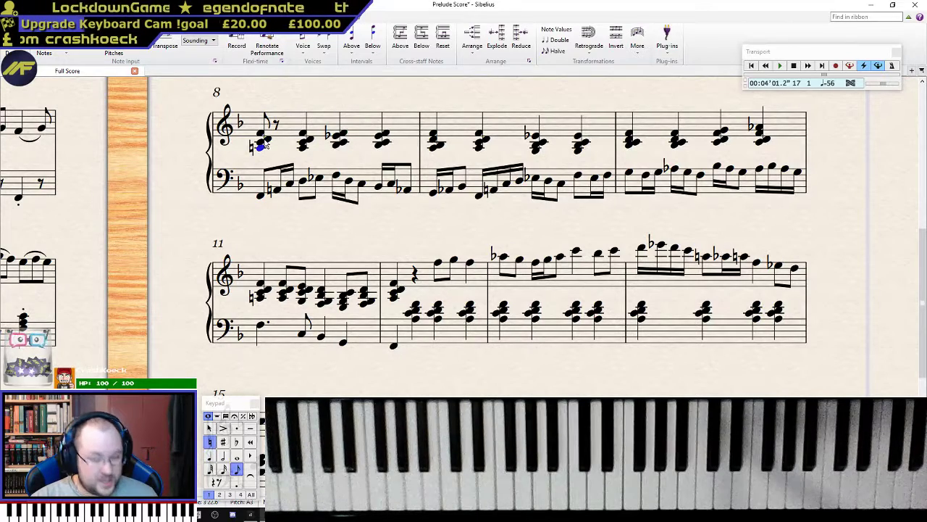
key("r")
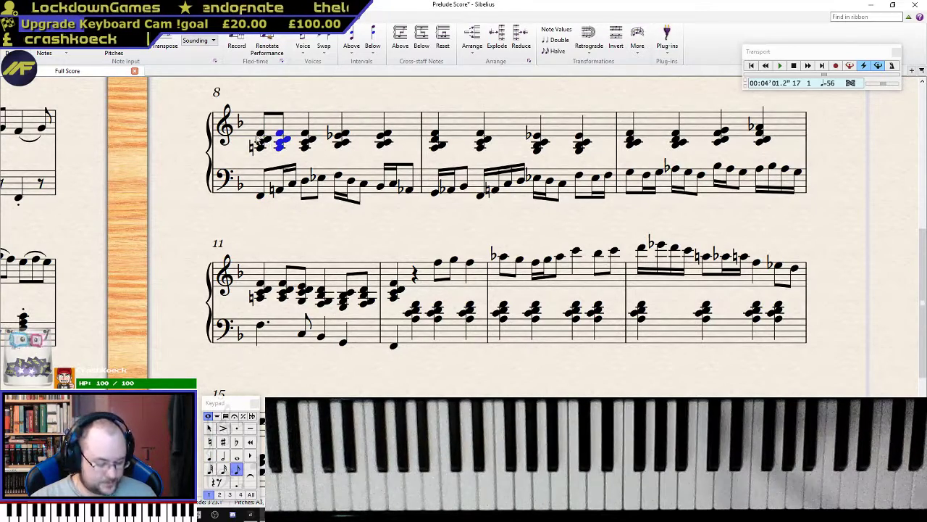
key("n")
key("b")
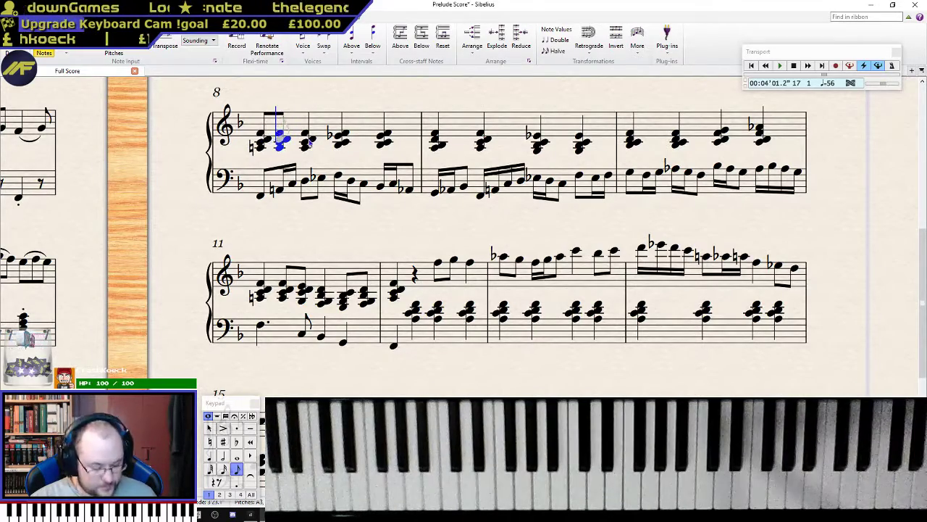
- Tie the repeated chord in bar 8 into the beat 2 treble chord and shorten that chord to an eighth note
scroll(455, 187, "up", 5)
scroll(455, 186, "down", 1)
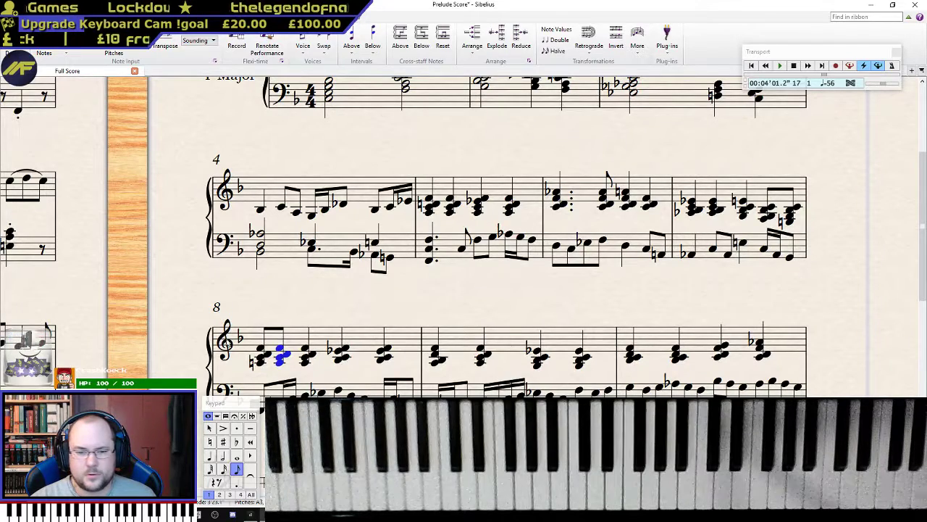
key("Return")
left_click(310, 349)
key("3")
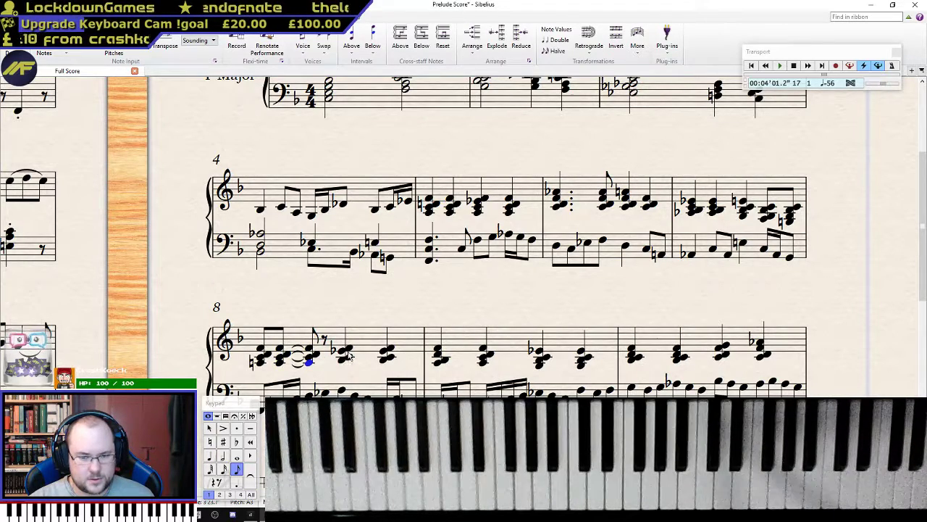
- Copy bar 8's beat 3 treble chord onto the second half of beat 2 and make it an eighth note
left_click(349, 350)
left_click(344, 360, "shift")
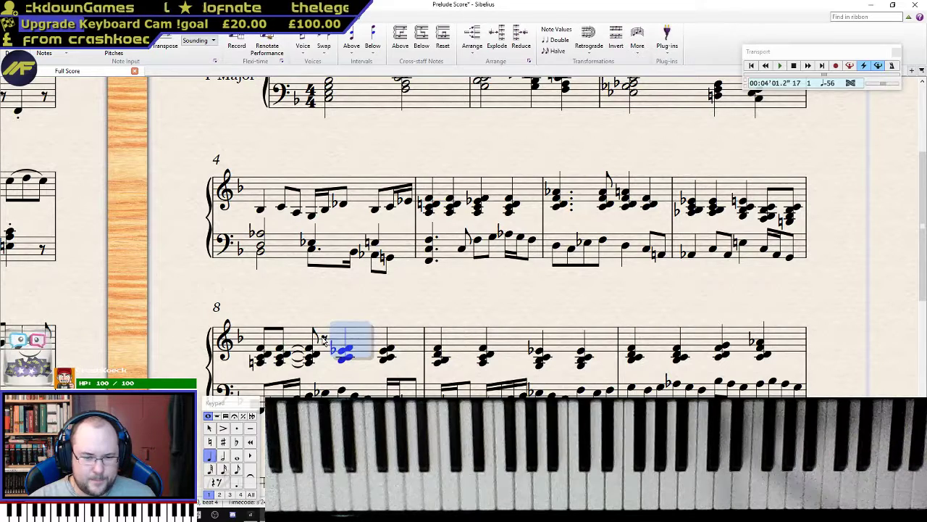
left_click(324, 343, "alt")
key("3")
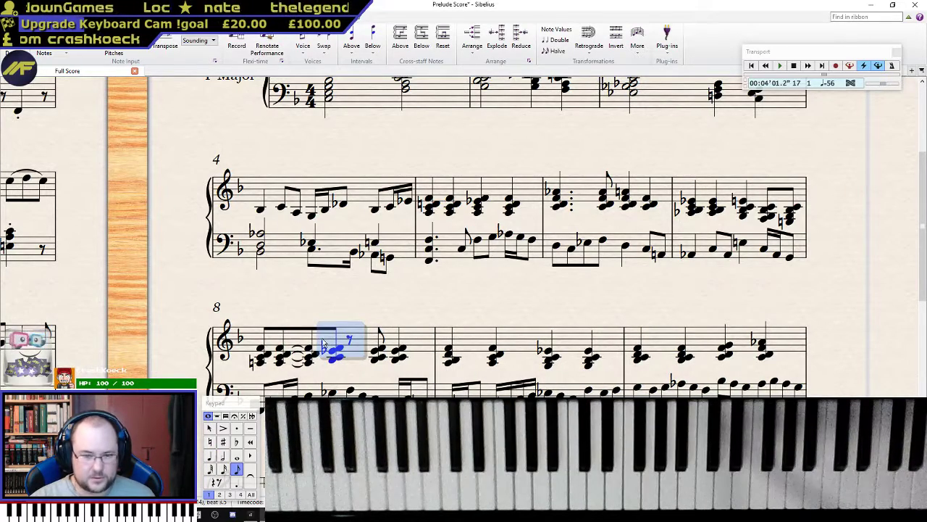
- Fill bar 8's beat 3 rest with the following eighth-note chord and tie the off-beat chord of beat 2 into it
key("Right")
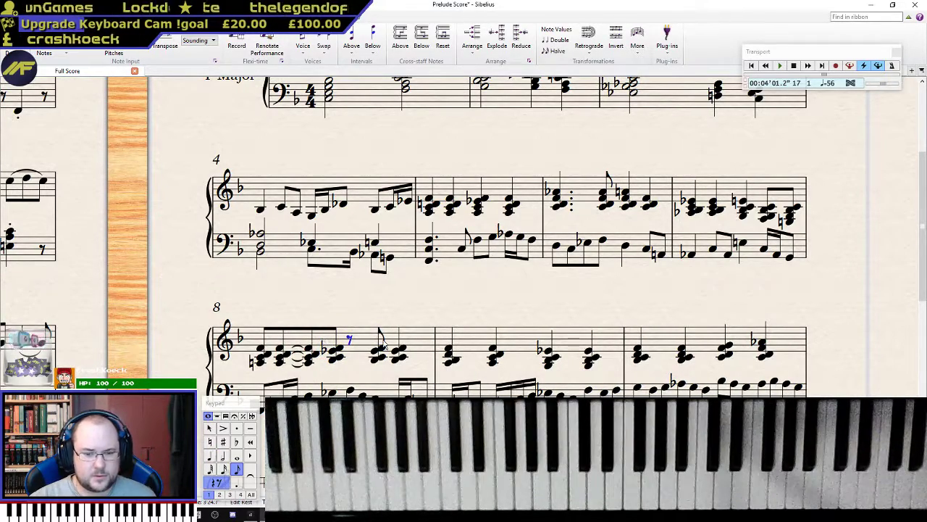
left_click(384, 357, "shift")
left_click(396, 318)
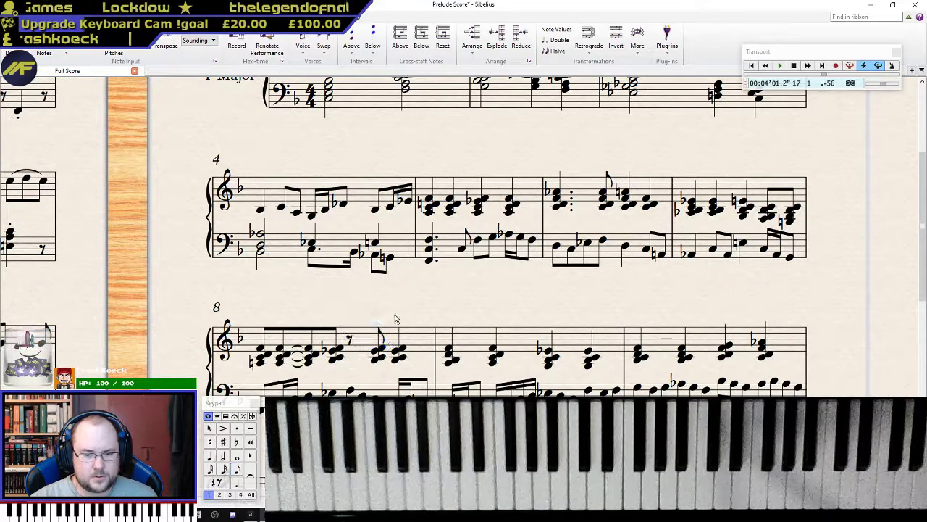
left_click(382, 347)
left_click(375, 360, "shift")
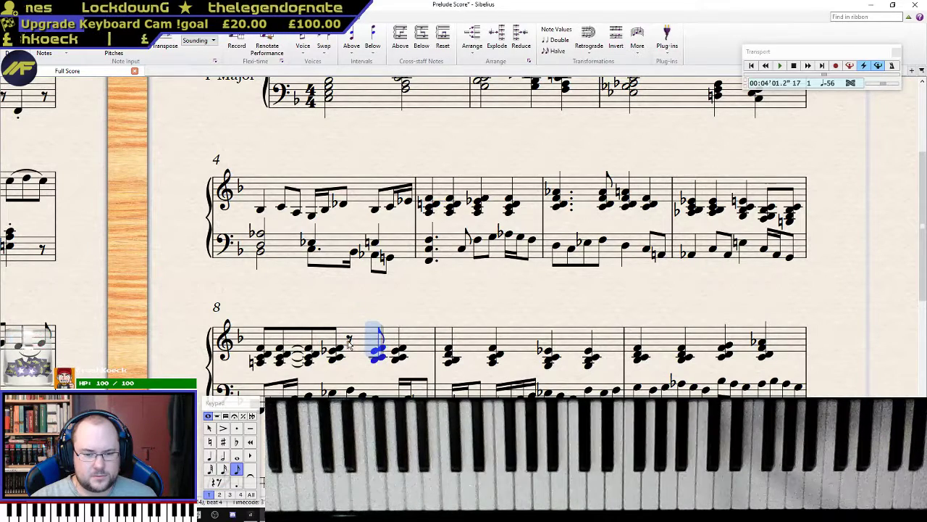
left_click(351, 341, "alt")
left_click(336, 350)
left_click(336, 360, "shift")
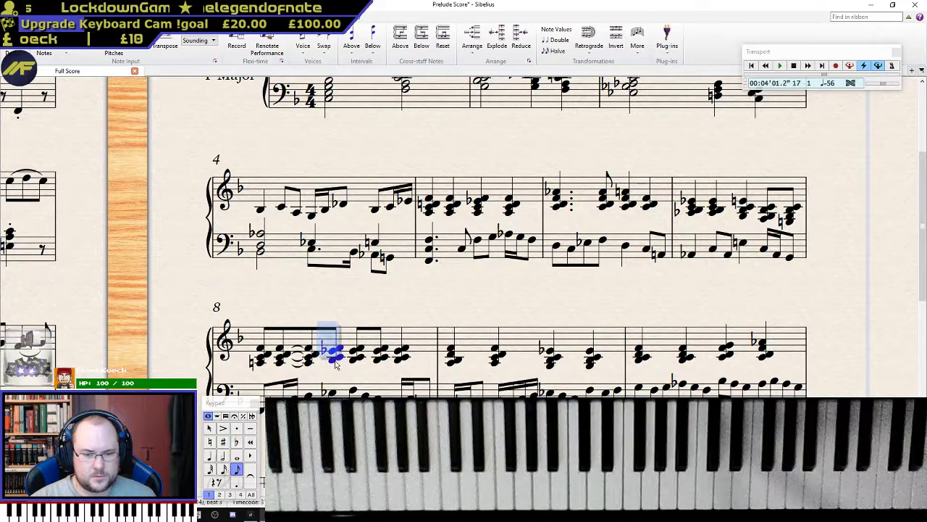
key("KP_Enter")
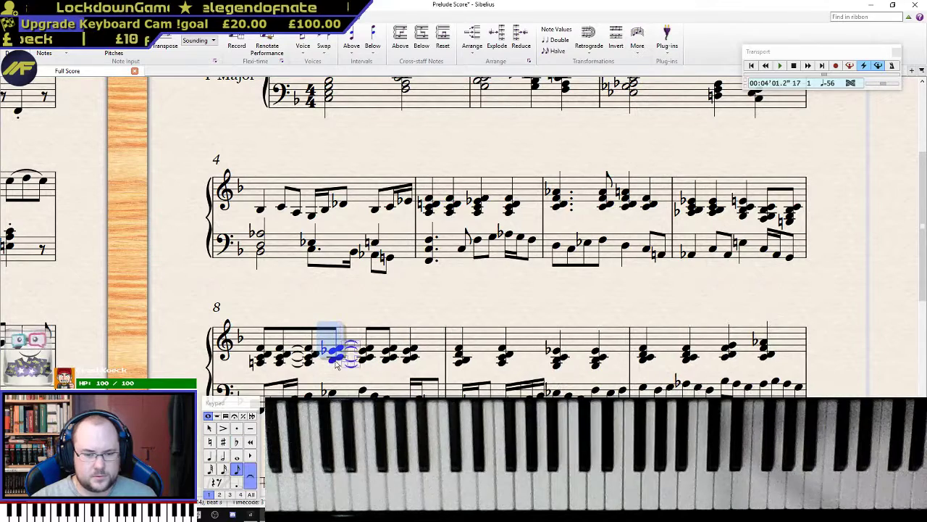
- Tie bar 8's off-beat chord of beat 3 into the beat 4 treble chord and shorten that chord to an eighth note
left_click(387, 365)
left_click(391, 353, "shift")
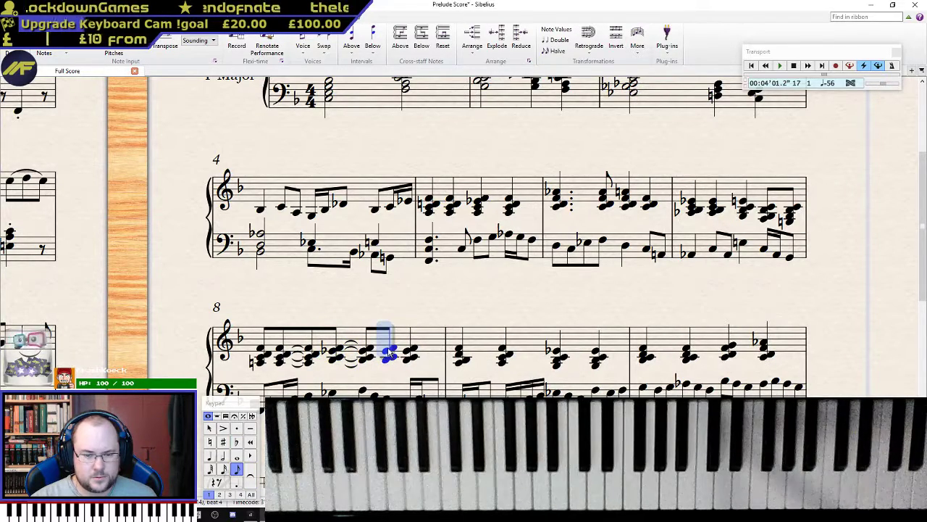
key("KP_Enter")
left_click(423, 361)
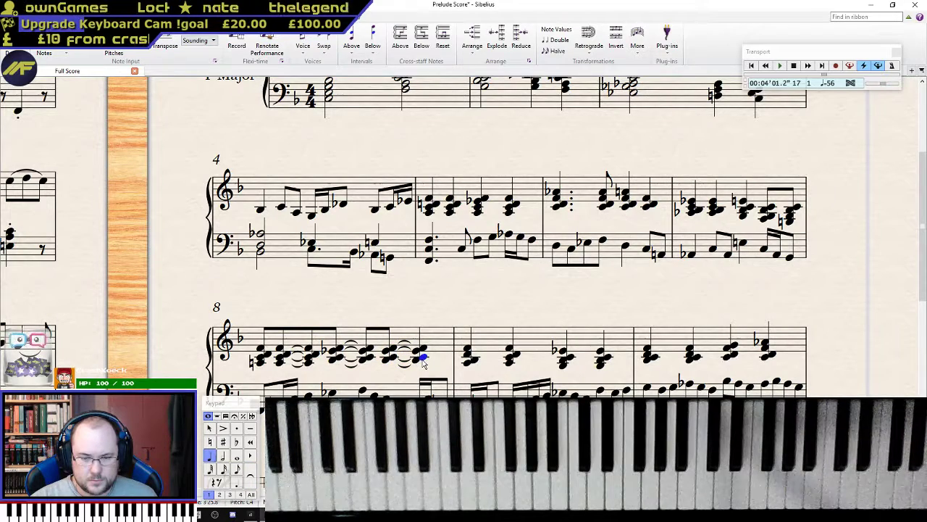
key("KP_3")
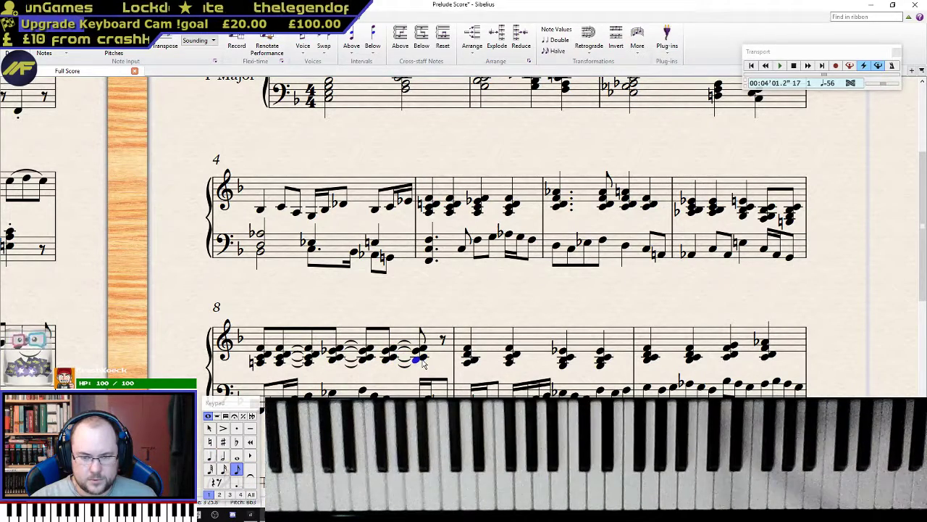
- Fill bar 8's final eighth with bar 9's opening chord tied over the barline, and split bar 9's first beat into two eighth-note chords
left_click(468, 351)
left_click(472, 366, "shift")
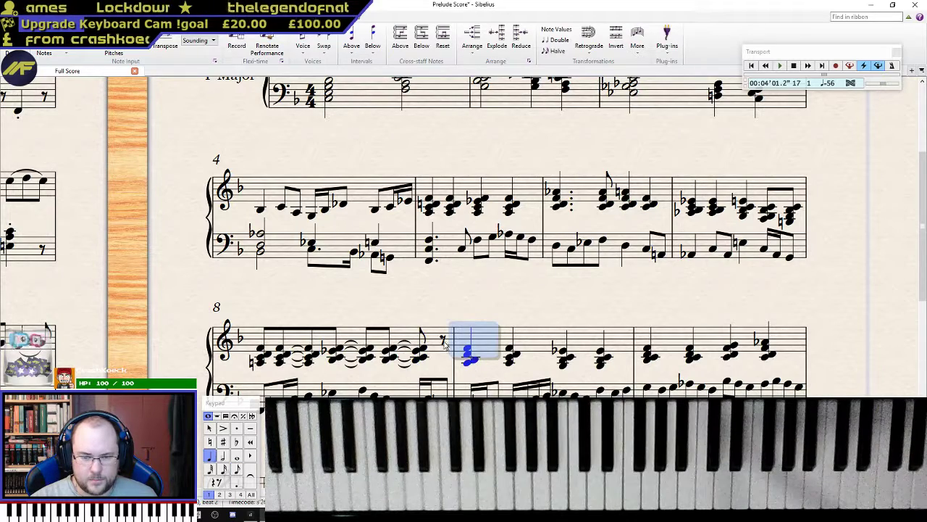
key("KP_3")
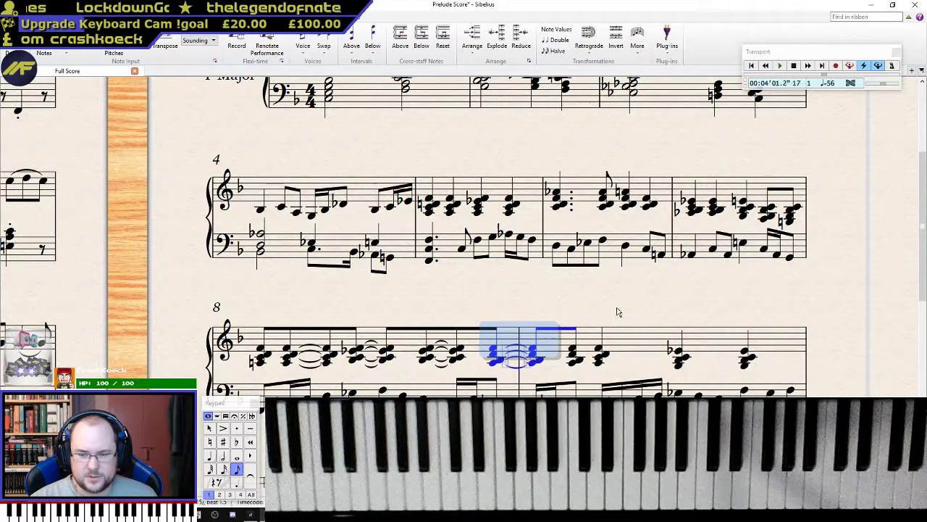
- Play back from bar 7's first treble chord through to bar 9's second beat
left_click(692, 205)
key("p")
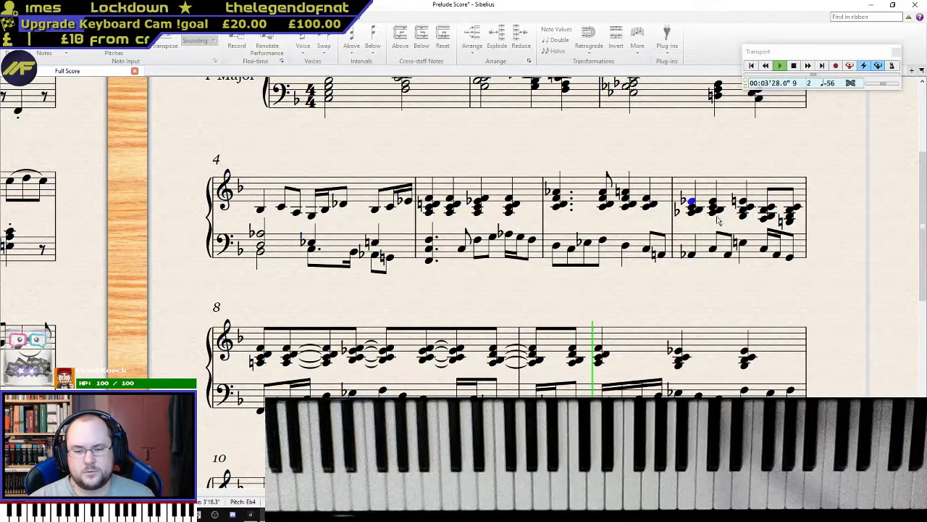
key("space")
- Copy bar 9's beat 2 treble chord onto the second half of beat 1 as an eighth note
left_click(574, 354)
key("Right")
key("shift+Right")
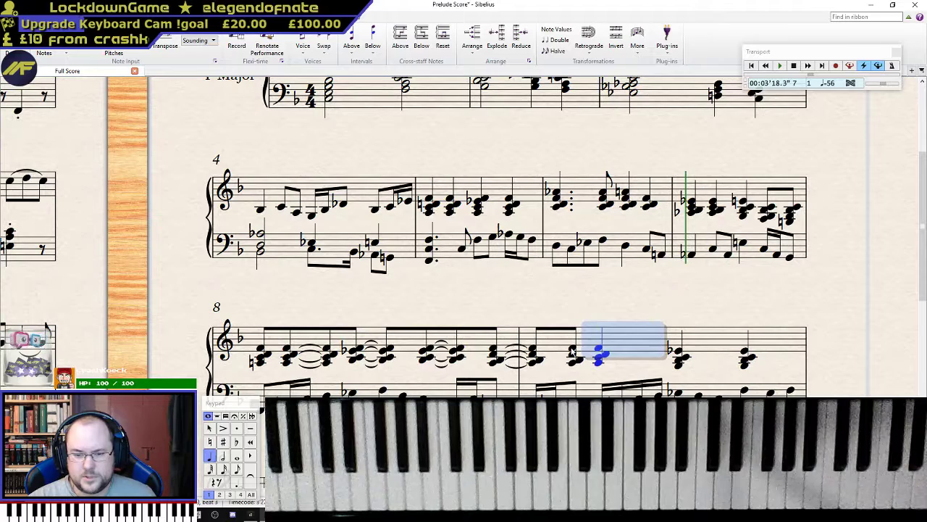
left_click(573, 353, "alt")
key("3")
- Fill bar 9's beat 2 rest with the following eighth-note chord and tie the off-beat chord of beat 1 into it
key("Right")
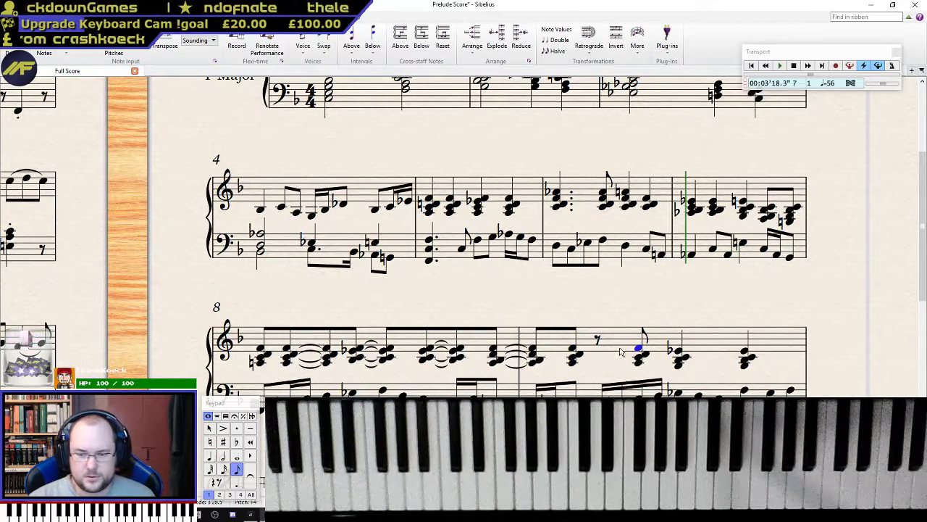
left_click(641, 366, "shift")
left_click(598, 347, "alt")
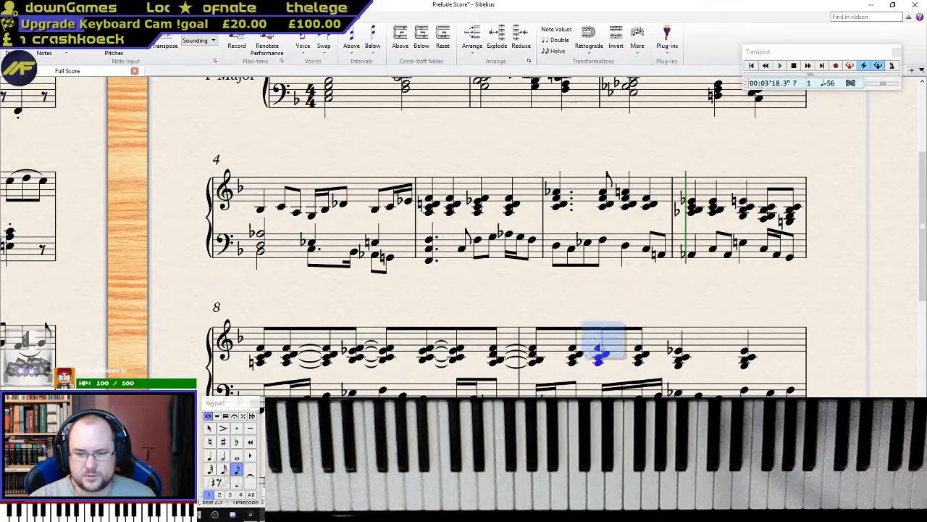
left_click(576, 362)
left_click(576, 366, "shift")
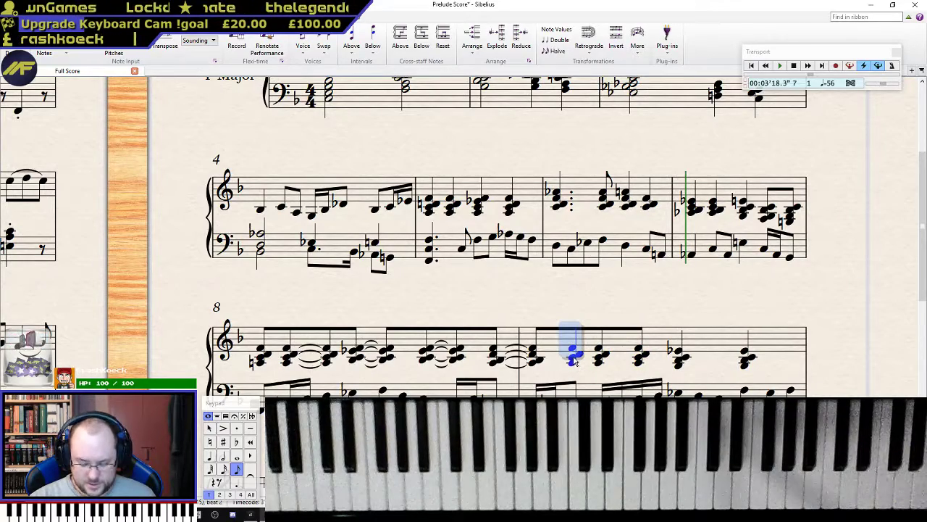
key("KP_Enter")
- Copy bar 9's beat 3 treble chord onto the second half of beat 2 and make it an eighth note
left_click_drag(672, 297, 492, 228)
left_click(499, 287)
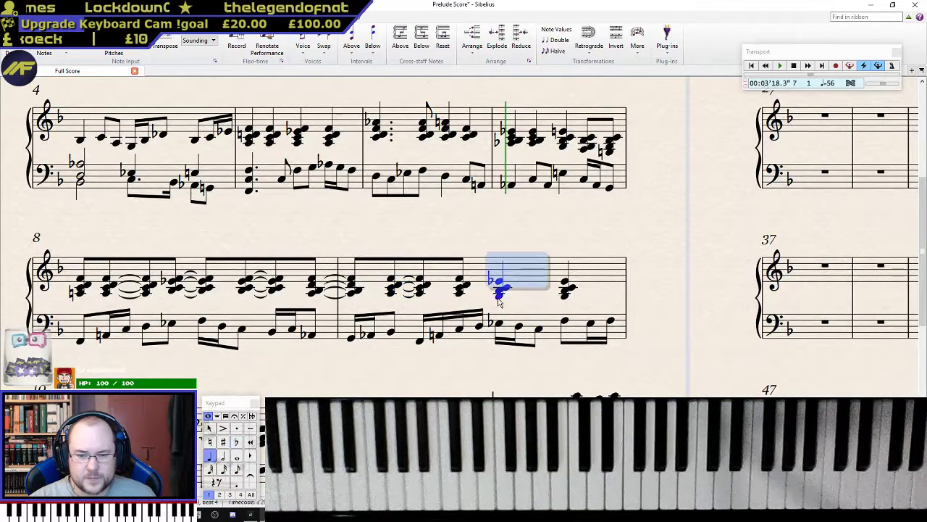
left_click(466, 286, "alt")
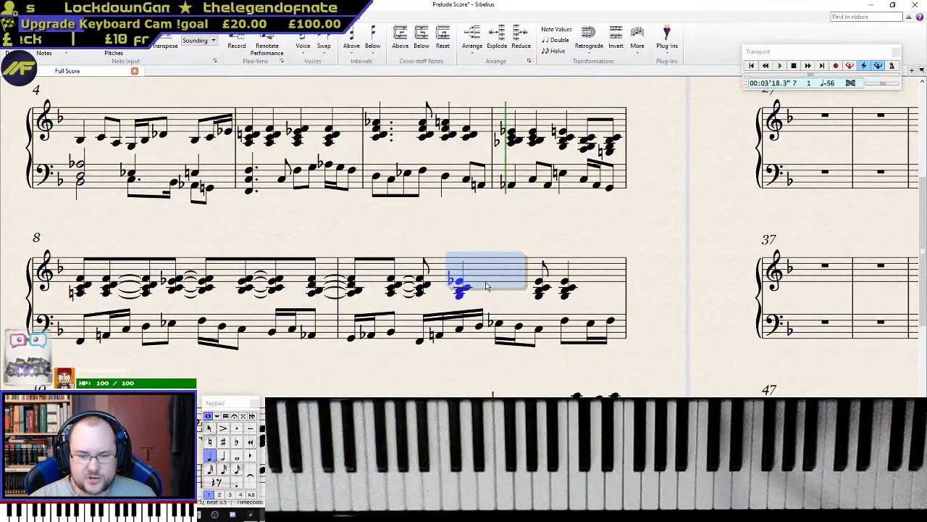
key("3")
- Fill the eighth rest on bar 9's beat 3 by repeating the off-beat chord of beat 2
key("Right")
key("Right")
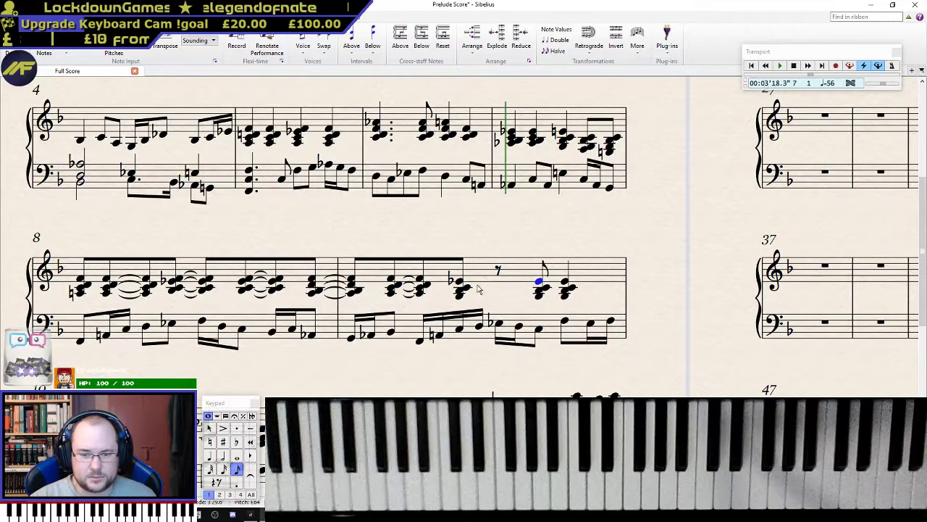
left_click(466, 288)
key("r")
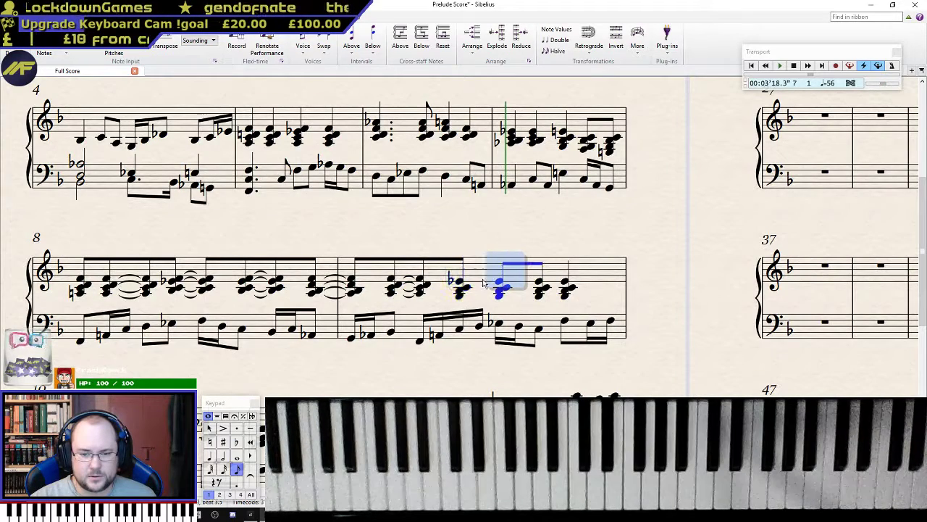
- Tie bar 9's off-beat treble chords of beats 2 and 3 into the following beats, with the beat 4 chord shortened to an eighth note
left_click(467, 289)
key("Return")
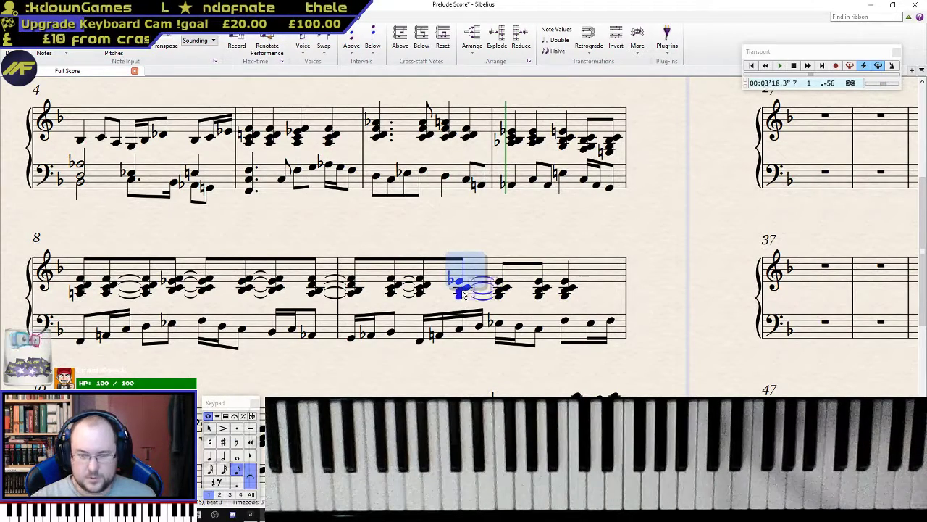
left_click(540, 293)
left_click(566, 294)
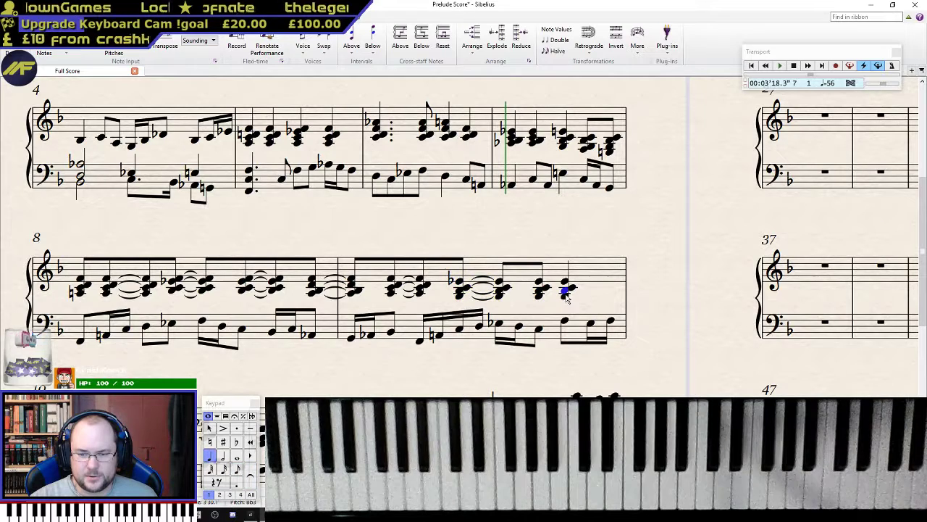
key("KP_3")
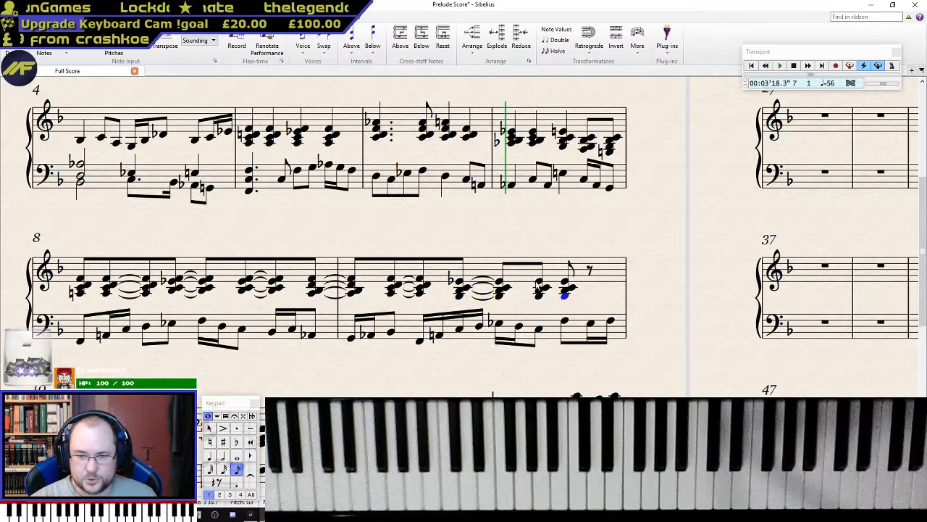
left_click(545, 289, "shift")
left_click(541, 296)
left_click(542, 284, "shift")
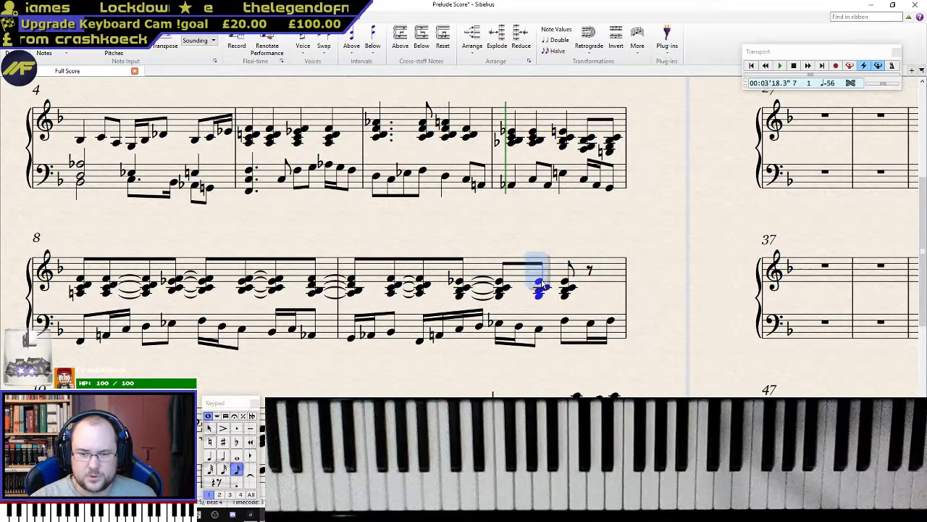
key("Return")
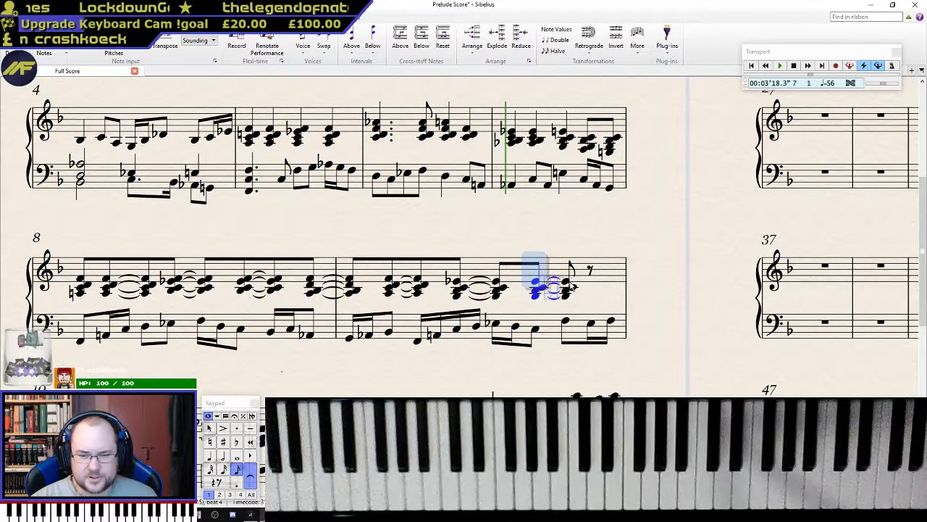
- Copy bar 10's first treble chord onto the eighth rest at the end of bar 9, tied across the barline
left_click_drag(134, 385, 325, 247)
left_click(274, 298)
left_click(274, 298, "shift")
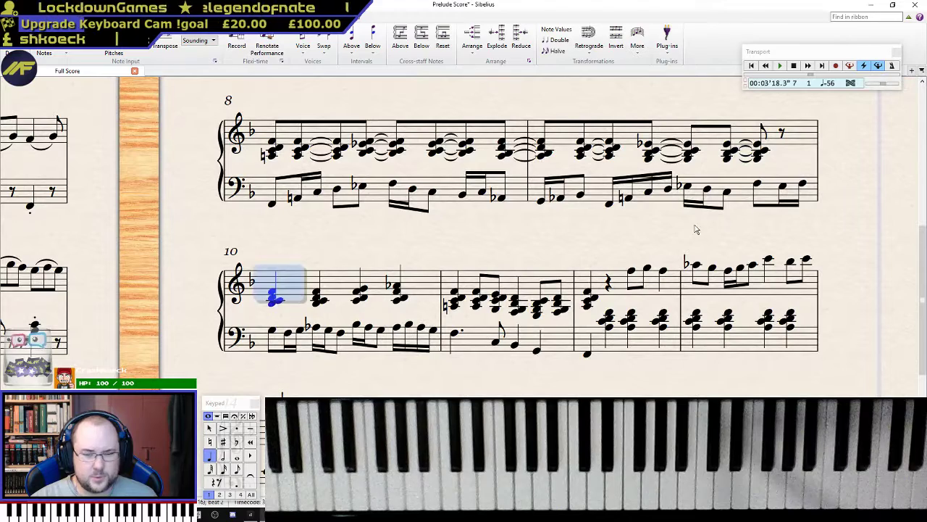
left_click(781, 141, "alt")
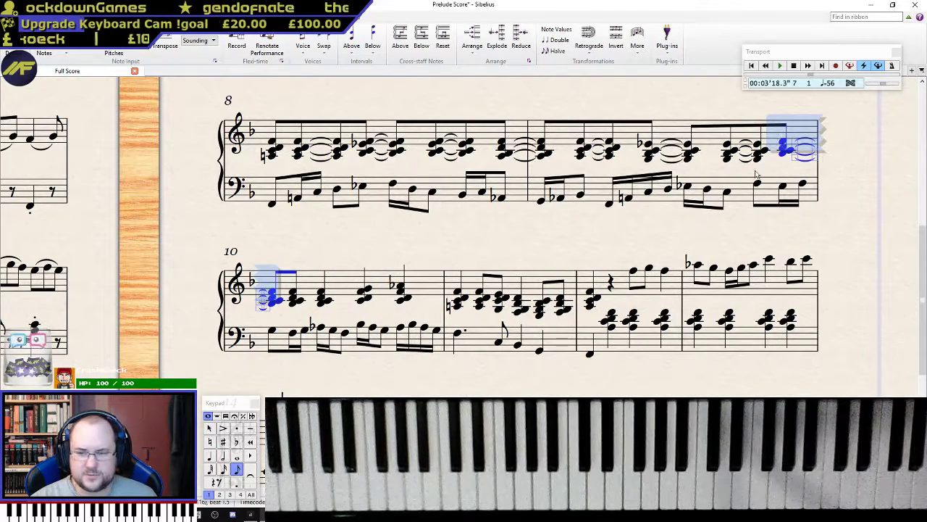
- Split bar 10's beat 2 treble chord into two eighth notes and tie the off-beat chord of beat 1 into it
left_click(294, 299)
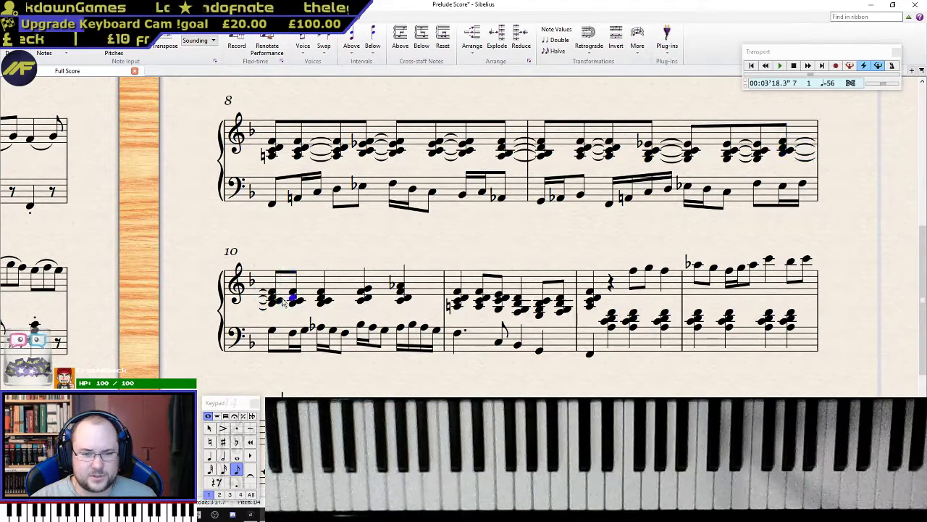
left_click(274, 298, "shift")
left_click(322, 301, "alt")
left_click(297, 299)
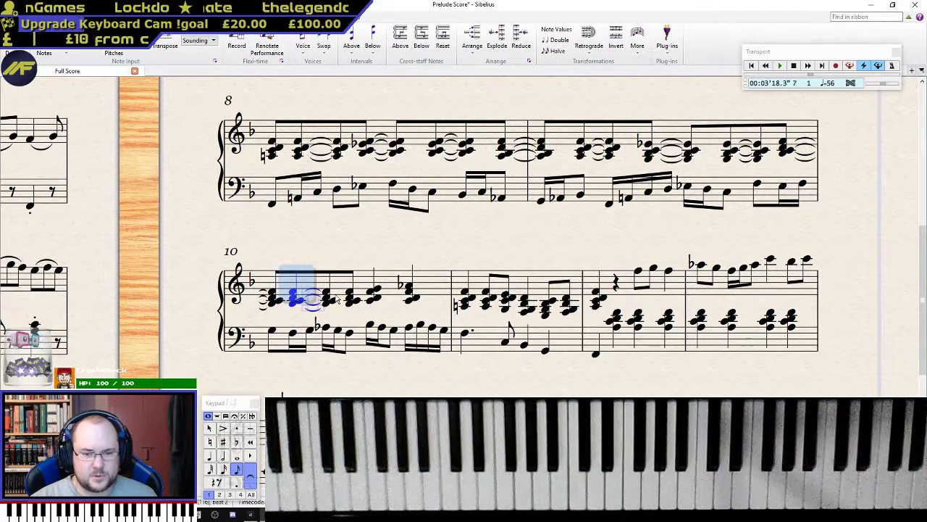
- Change bar 10's off-beat treble chord of beat 2 to match the beat 3 chord and tie it into beat 3
left_click(350, 295)
key("KP_7")
key("KP_7")
key("Down")
key("Down")
key("Up")
key("Up")
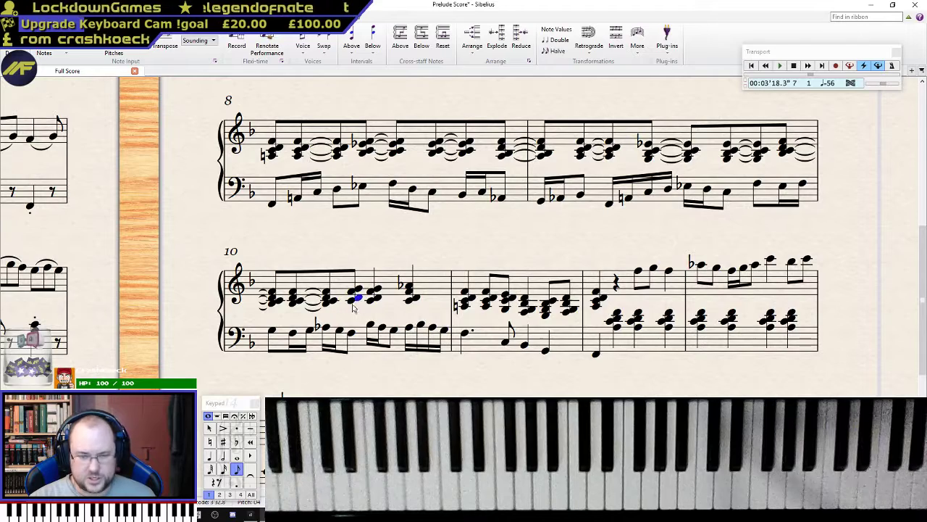
double_click(354, 305)
key("Return")
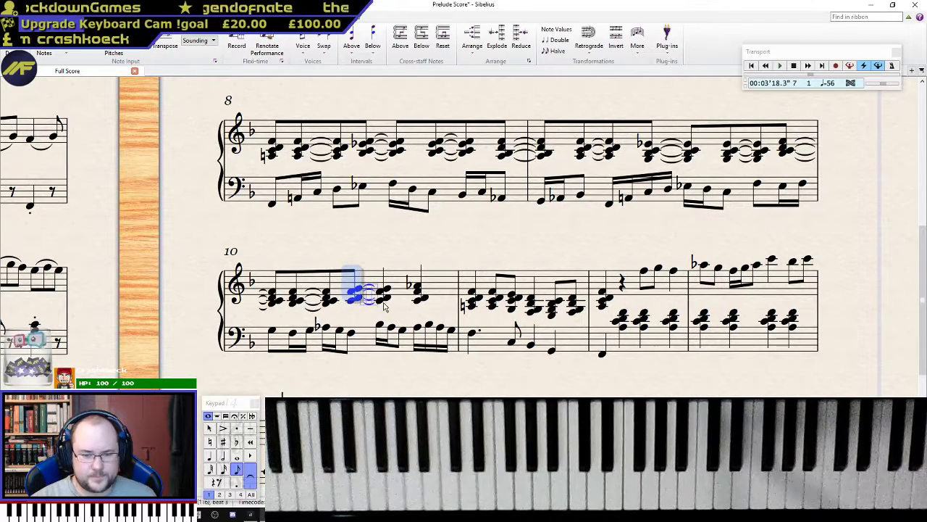
- Shorten bar 10's beat 3 treble chord to an eighth and place the beat 4 chord as eighth notes on the following off-beat and beat 4
left_click(387, 298)
key("3")
key("alt+Up")
left_click(418, 299)
left_click(418, 298, "shift")
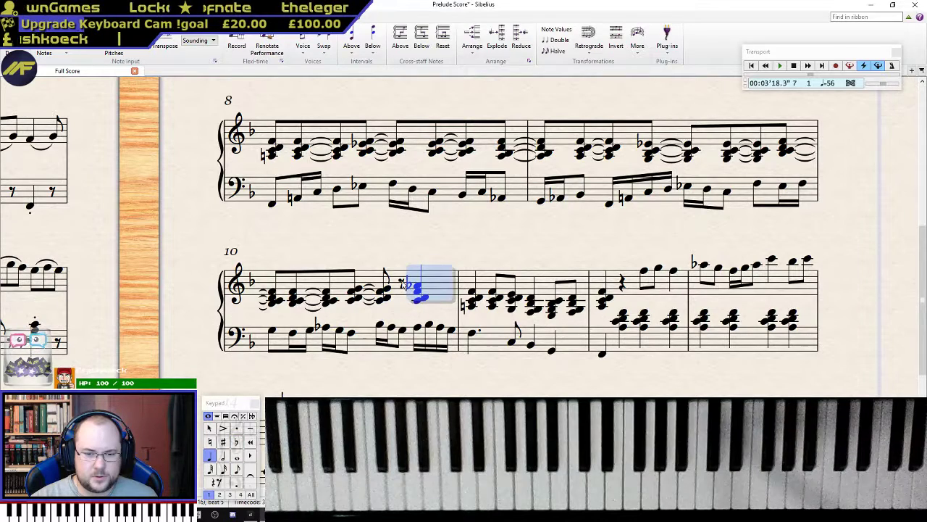
left_click(402, 283, "alt")
key("3")
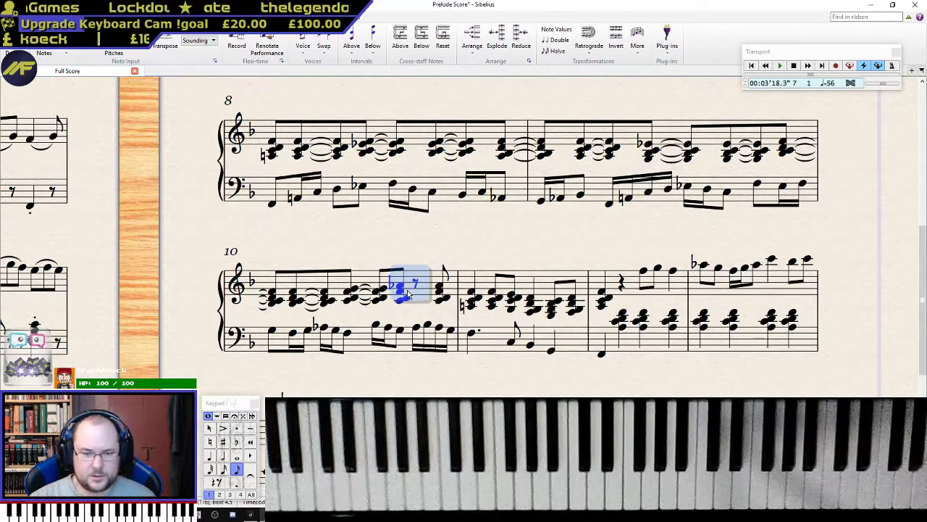
left_click(404, 302)
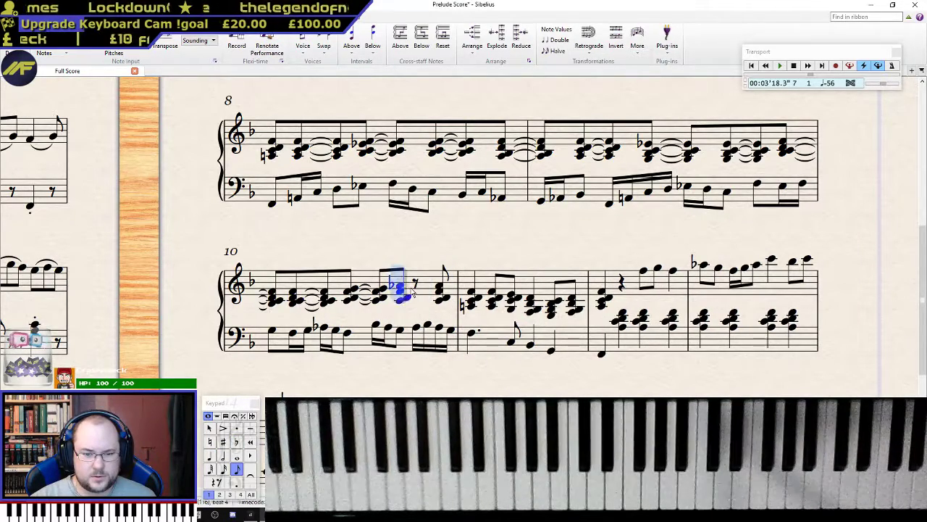
left_click(417, 288, "alt")
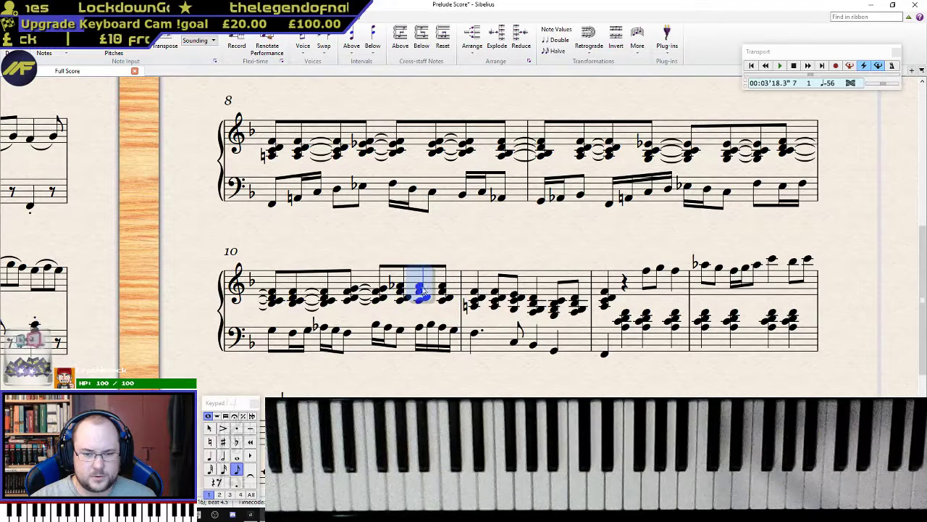
- Copy bar 11's first treble chord onto bar 10's last eighth, tied over the barline, and tie bar 11's first off-beat chord into beat 2
left_click(479, 301)
left_click(481, 298, "shift")
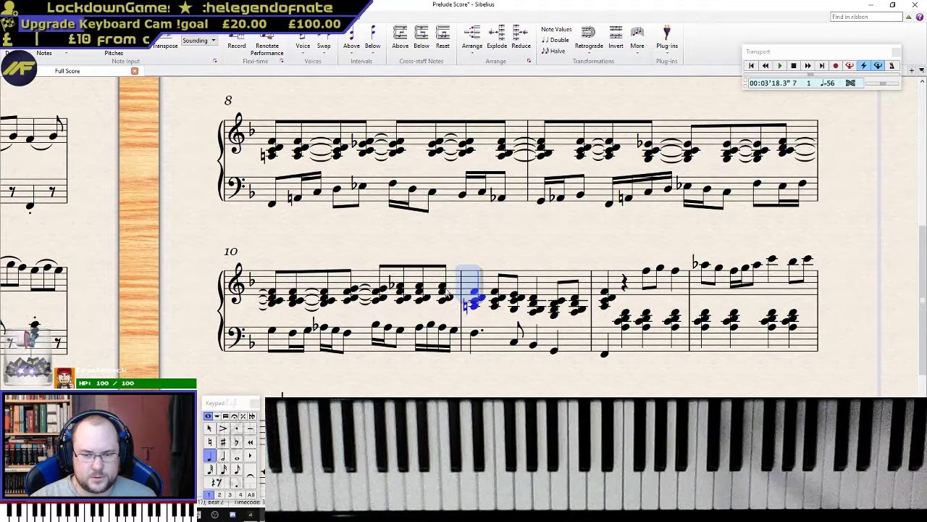
left_click(446, 288, "alt")
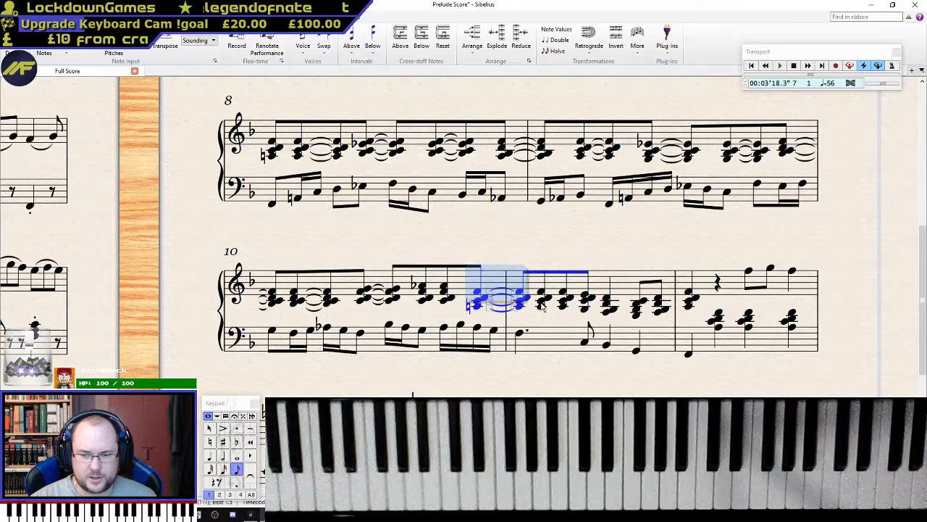
left_click(542, 306)
left_click(542, 304, "shift")
left_click(574, 310, "alt")
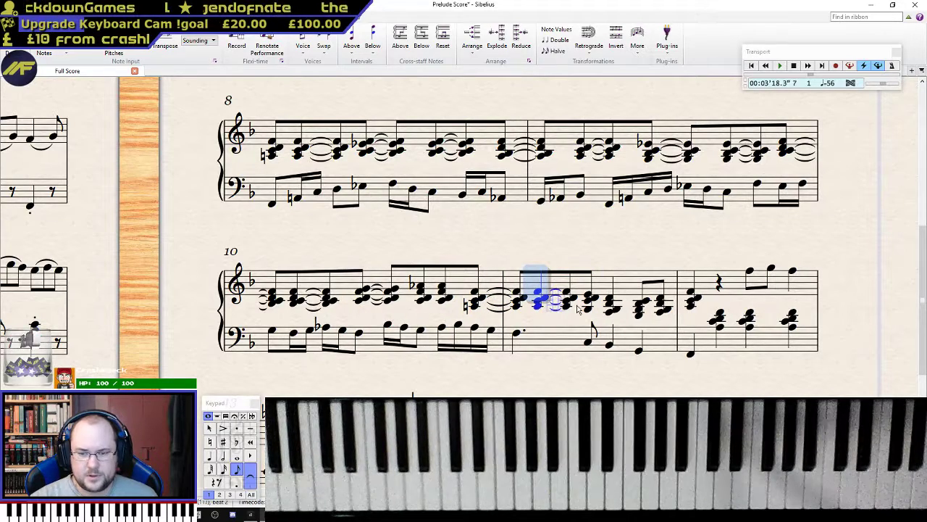
- Tie bar 10's off-beat treble chord of beat 3 into the same chord on beat 4
left_click(589, 296)
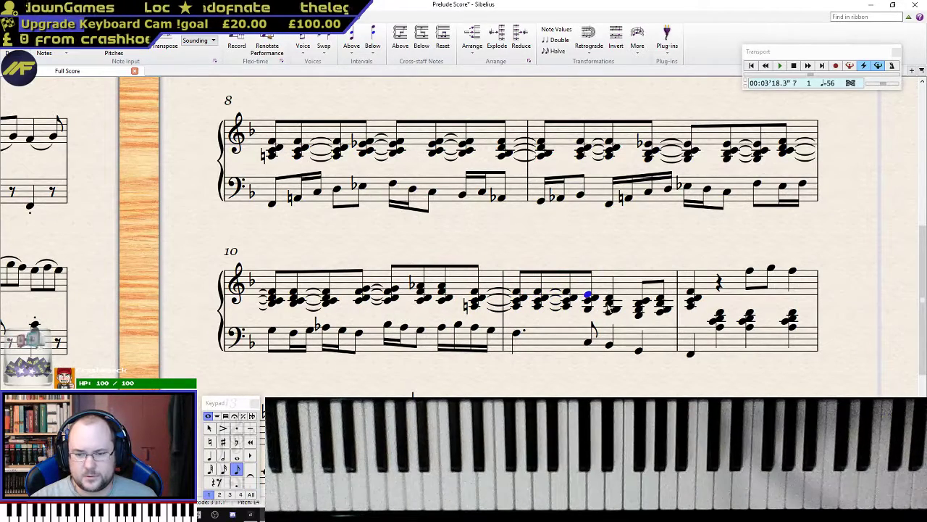
left_click(609, 305)
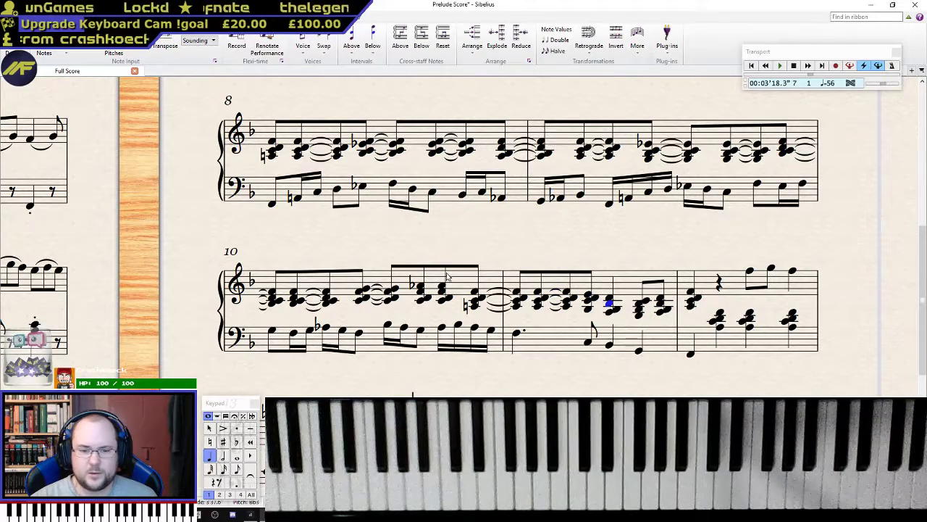
left_click(424, 299)
left_click(425, 303, "shift")
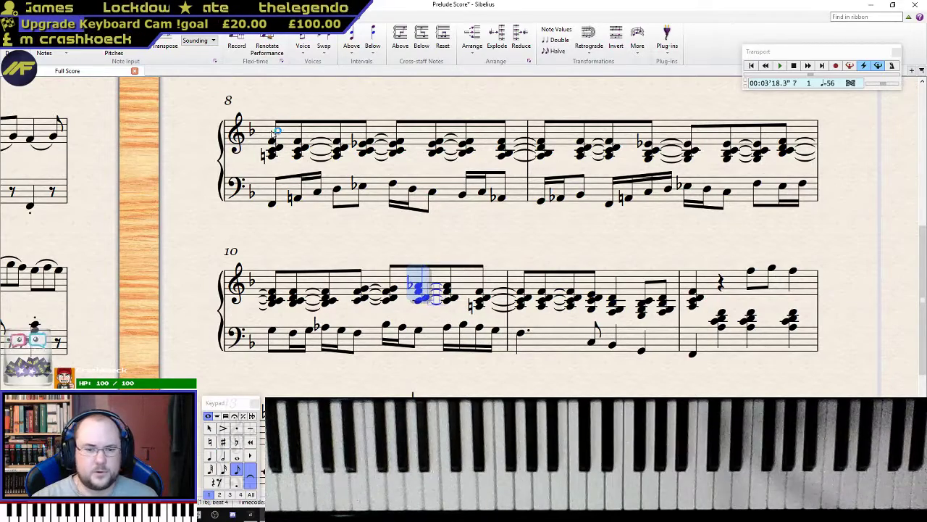
- Play the score back from bar 7 through bar 11 to check the syncopated treble chords
key("space")
left_click(709, 283)
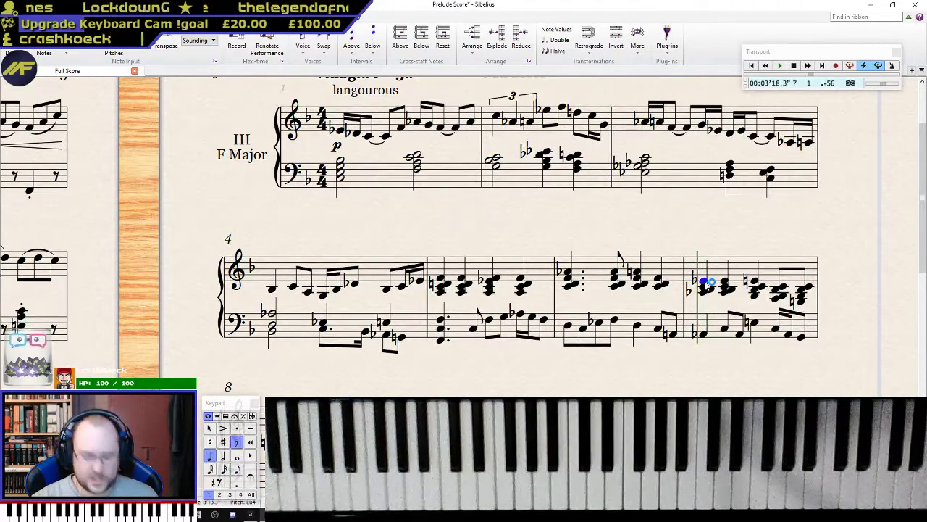
key("space")
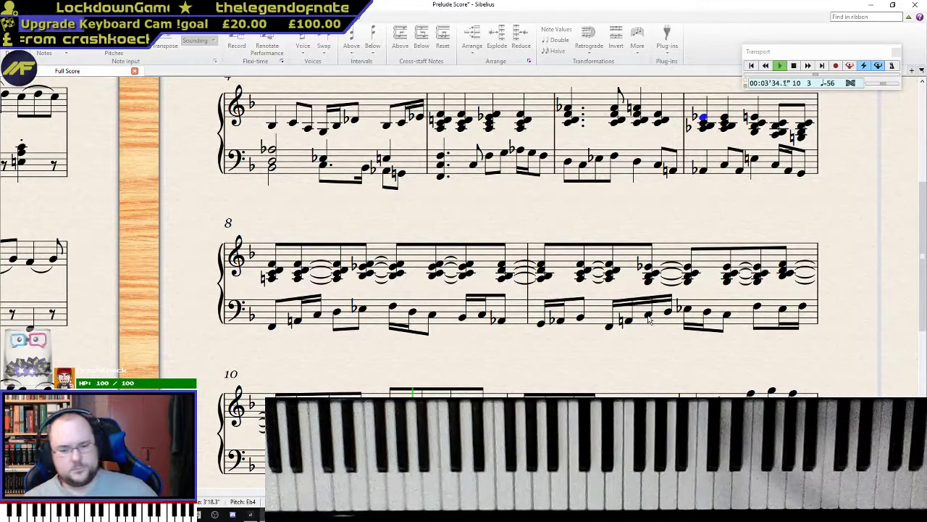
scroll(632, 307, "down", 2)
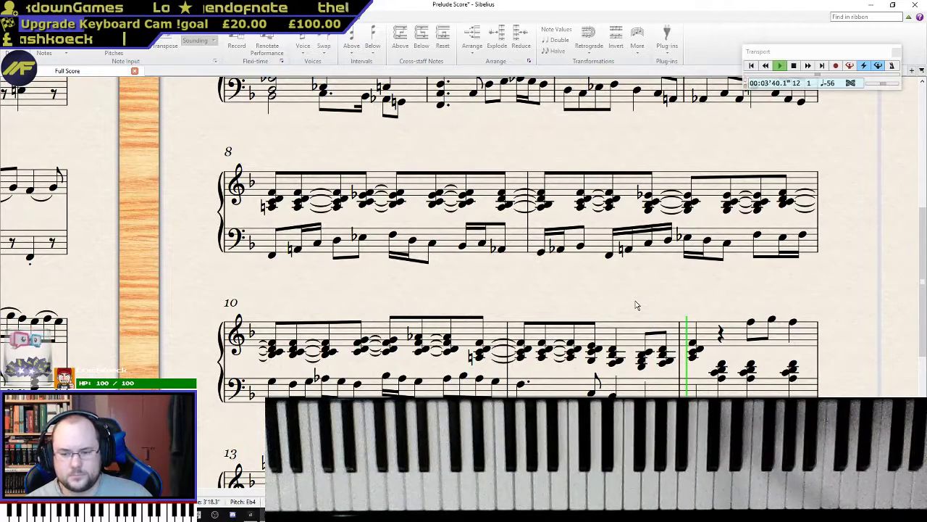
key("space")
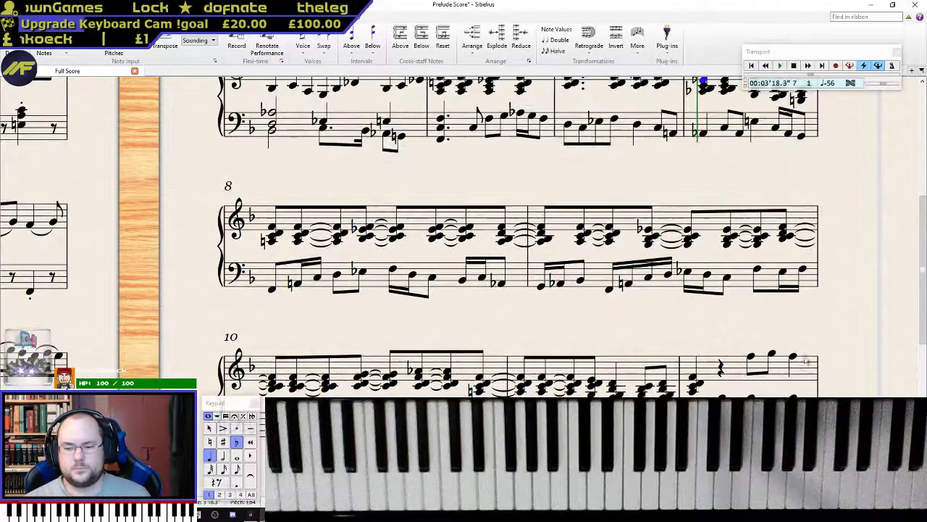
- Shorten the first bass note of bar 12 to an eighth note
left_click_drag(852, 377, 688, 211)
scroll(685, 217, "down", 2)
scroll(648, 310, "up", 2)
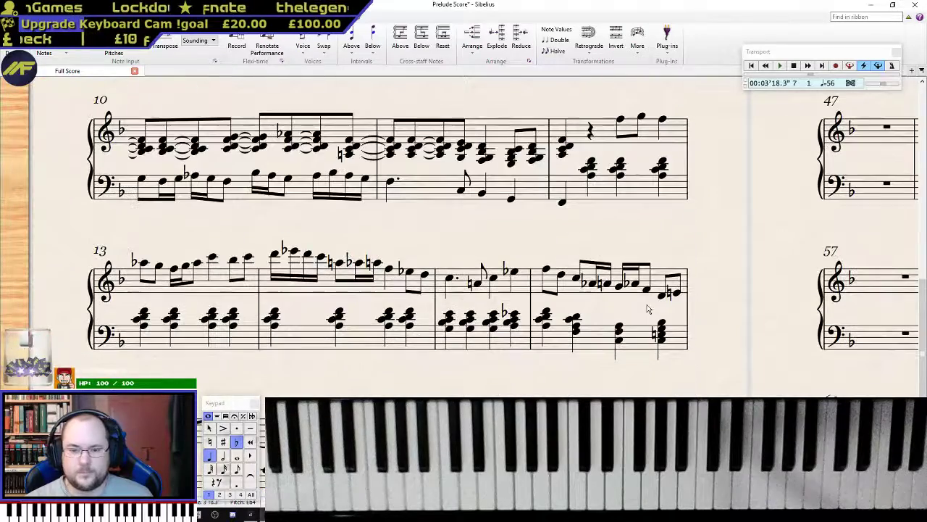
left_click(563, 204)
key("3")
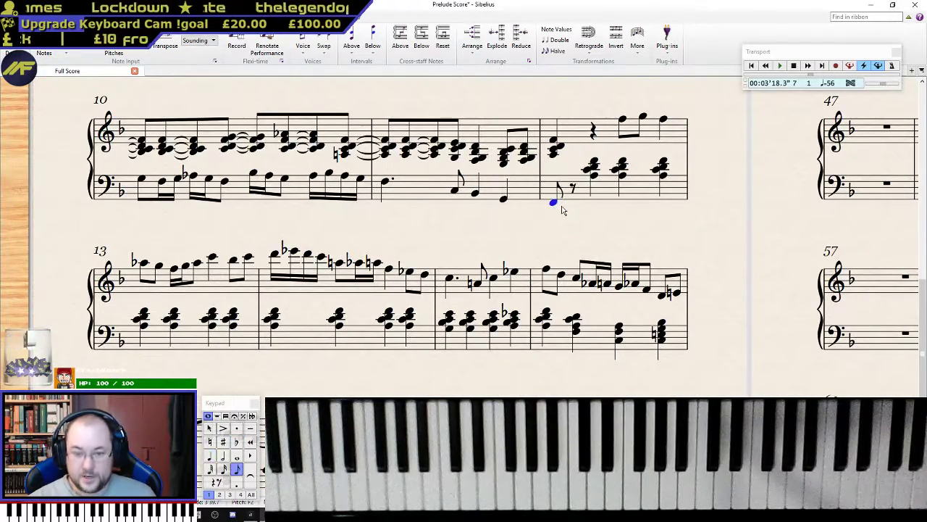
- Copy bar 12's bass chords of beats 2 and 3 half a beat earlier, onto the off-beats, as eighth notes
left_click(594, 167)
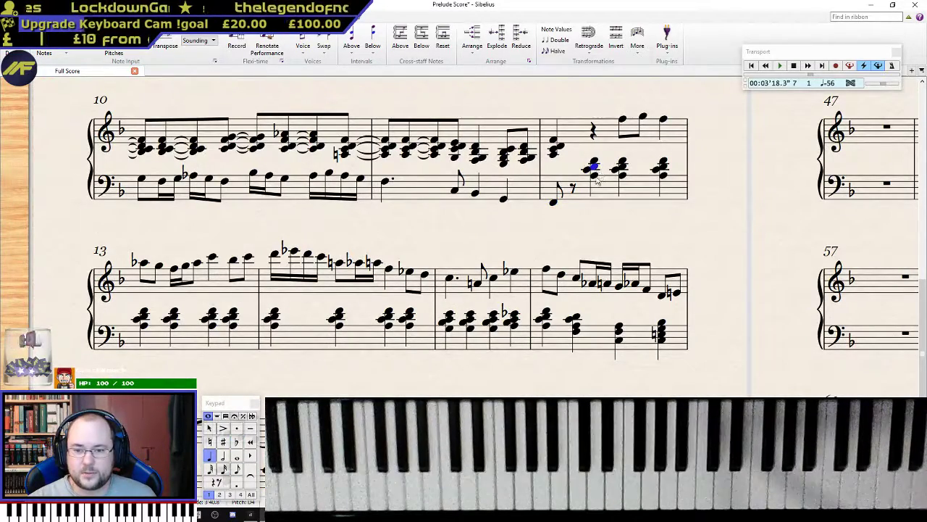
left_click(594, 177, "shift")
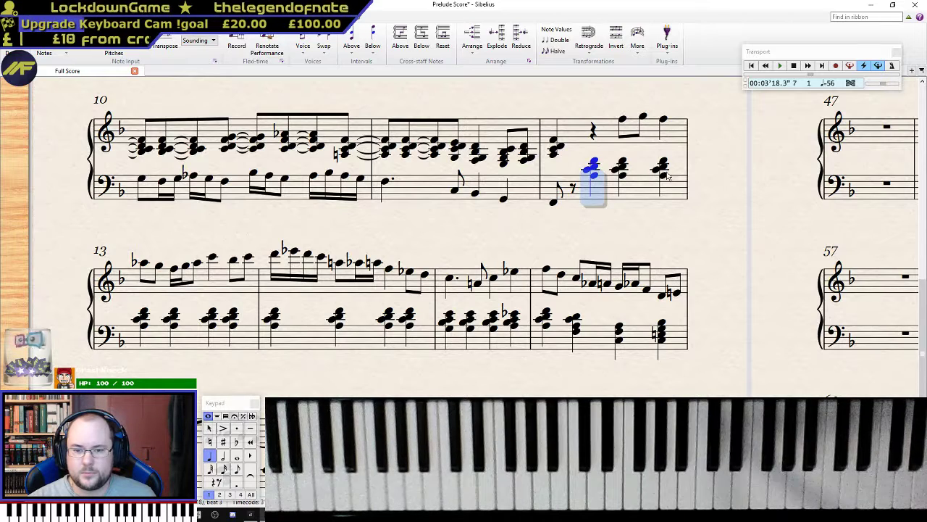
key("Escape")
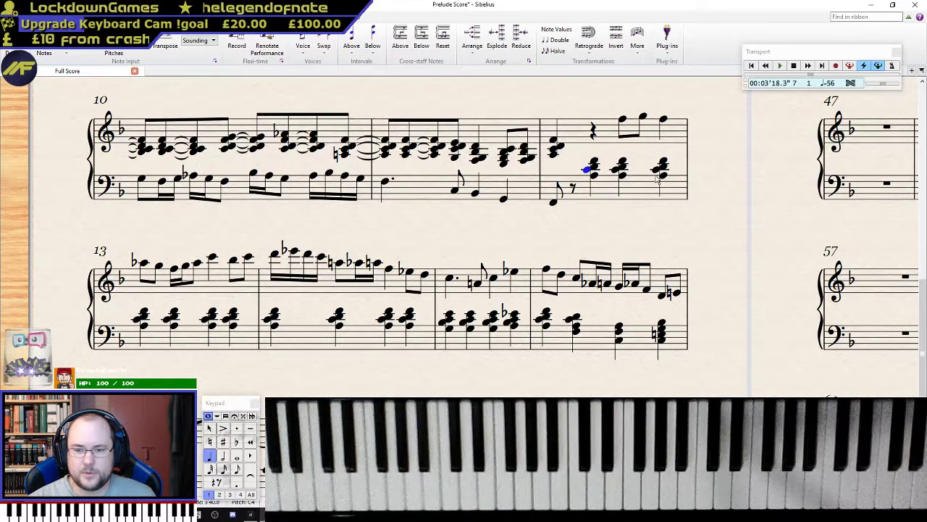
left_click(622, 176, "shift")
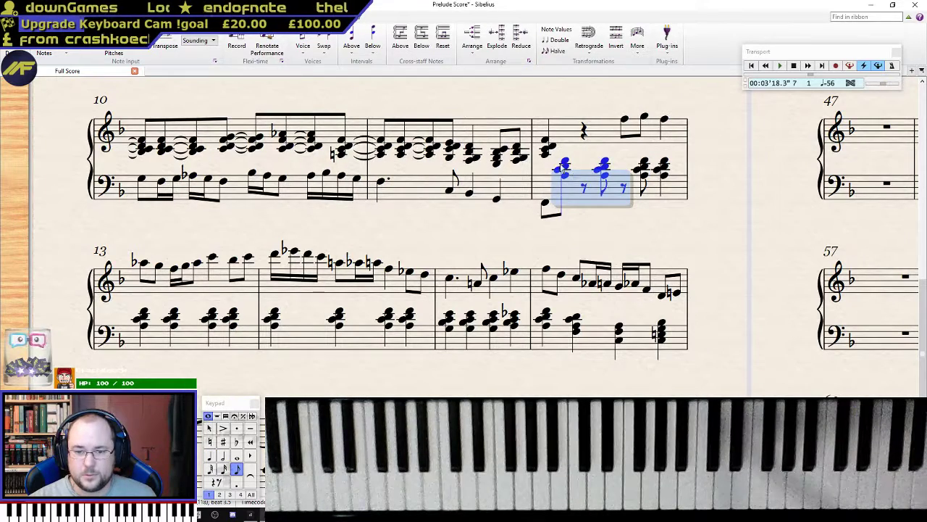
- Fill the rest of bar 12's bass with the repeated eighth-note chord and tie the first off-beat chord into beat 2
left_click(565, 171)
left_click(568, 165, "shift")
left_click(584, 187, "alt")
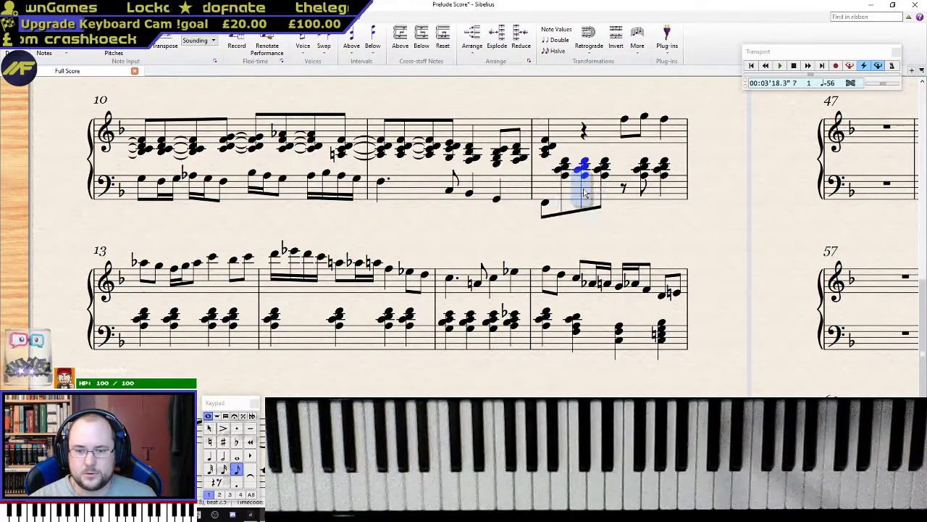
left_click(624, 187, "alt")
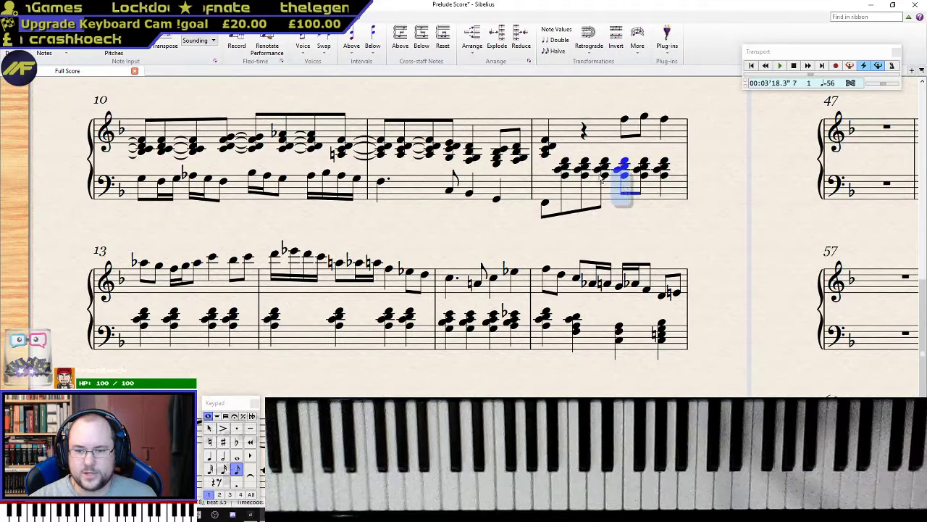
left_click(663, 182, "alt")
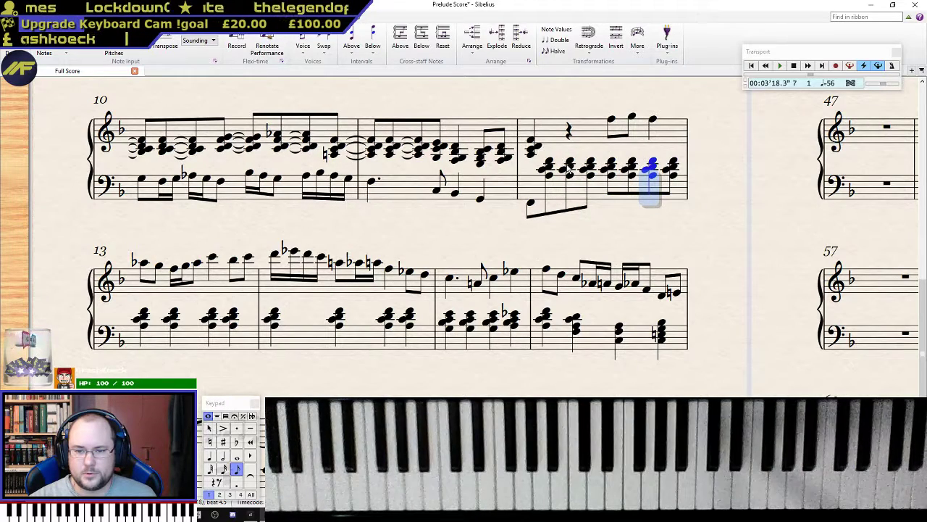
left_click(550, 171, "alt")
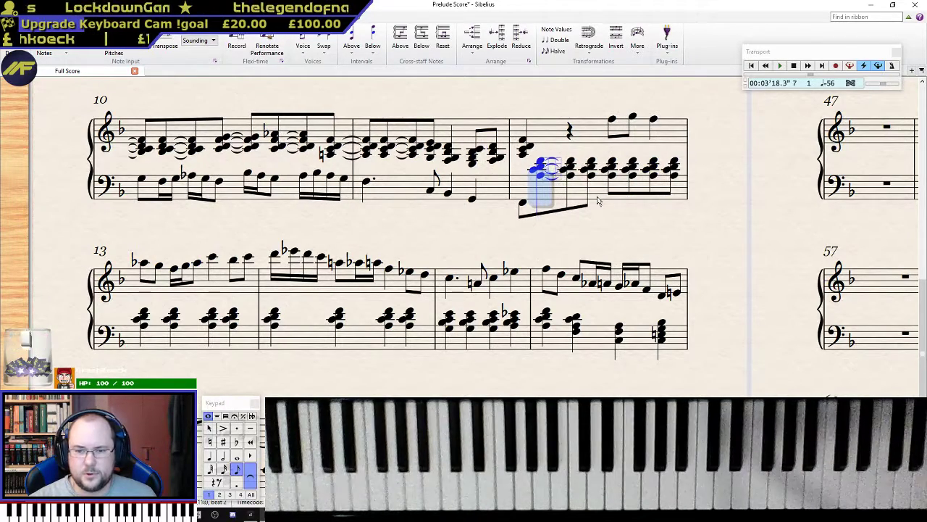
- Tie bar 12's remaining off-beat bass chords into the following beats and the last one over into bar 13
left_click(591, 167)
left_click(592, 181, "shift")
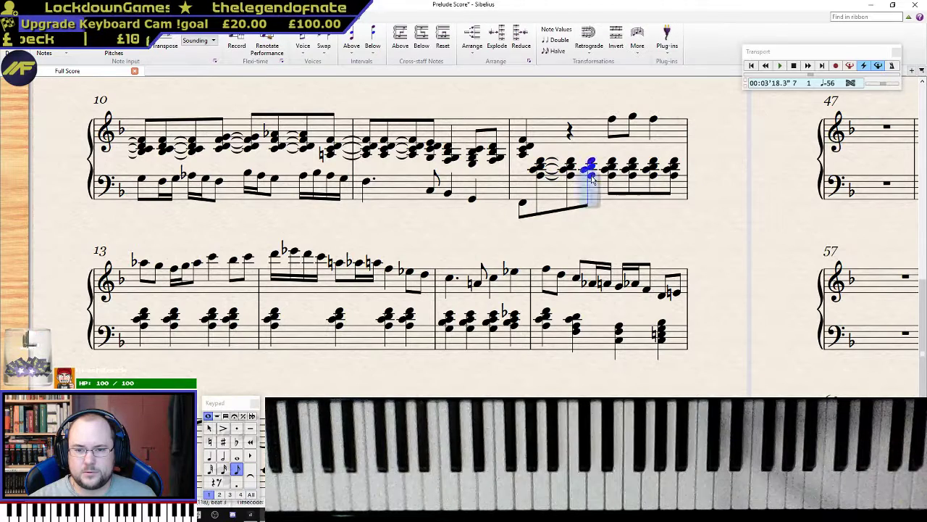
left_click(638, 174)
left_click(639, 181, "shift")
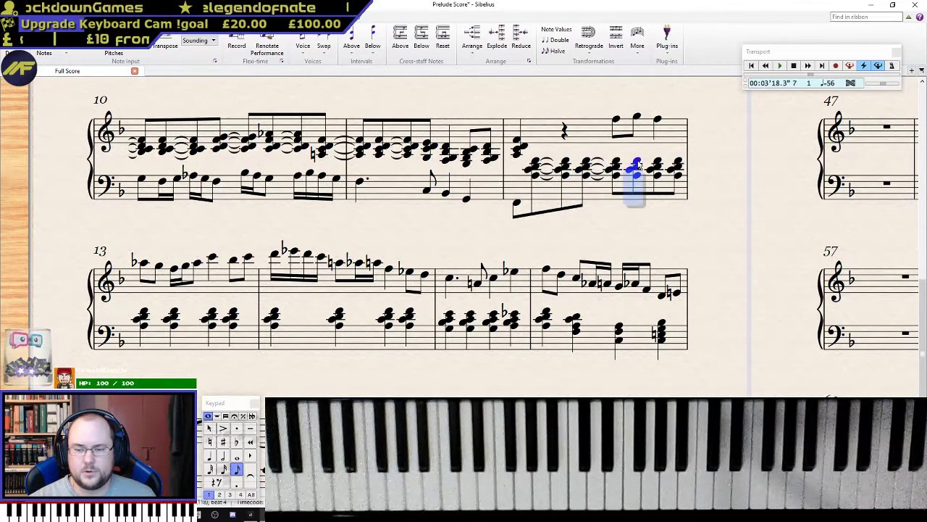
left_click(680, 169)
left_click(680, 181, "shift")
left_click(679, 176)
left_click(680, 163, "shift")
key("Return")
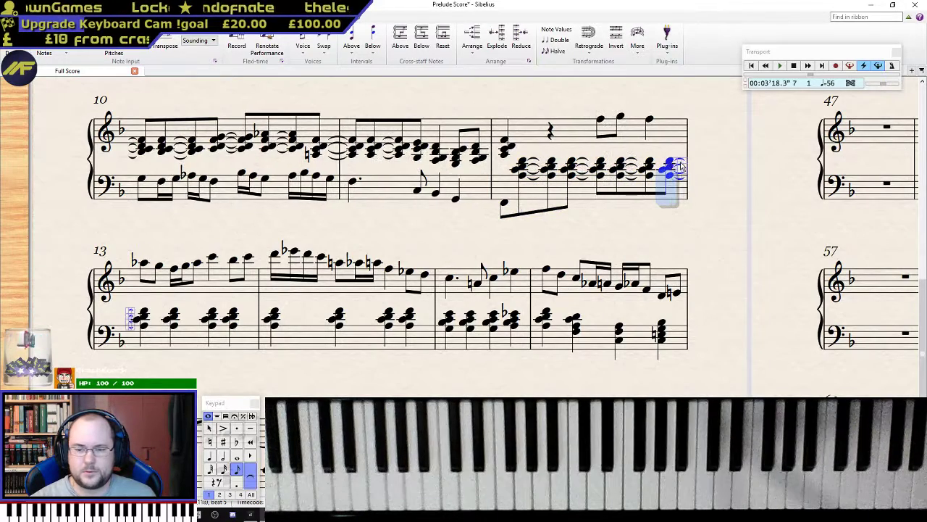
- Copy the last four tied eighth-note bass chords of bar 12 across the bass of bars 13 and 14
left_click(600, 168)
left_click(670, 174, "shift")
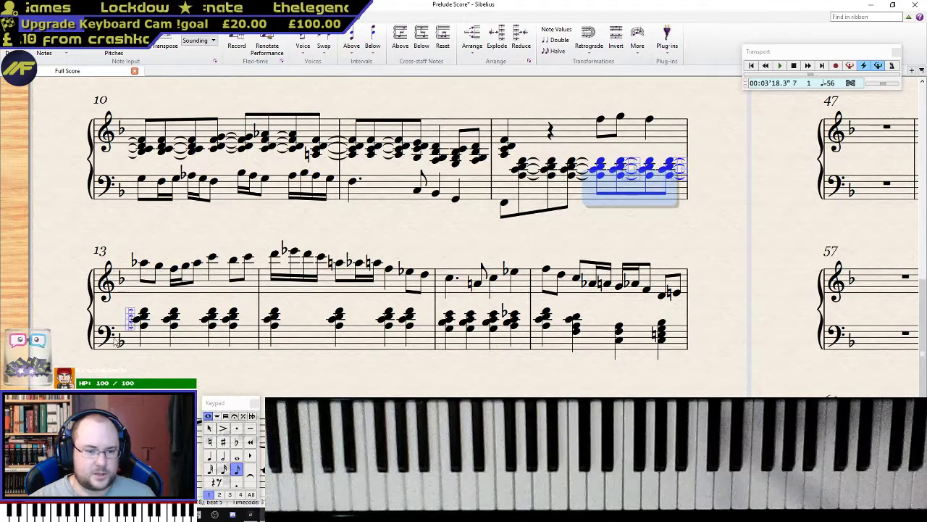
left_click(143, 316, "alt")
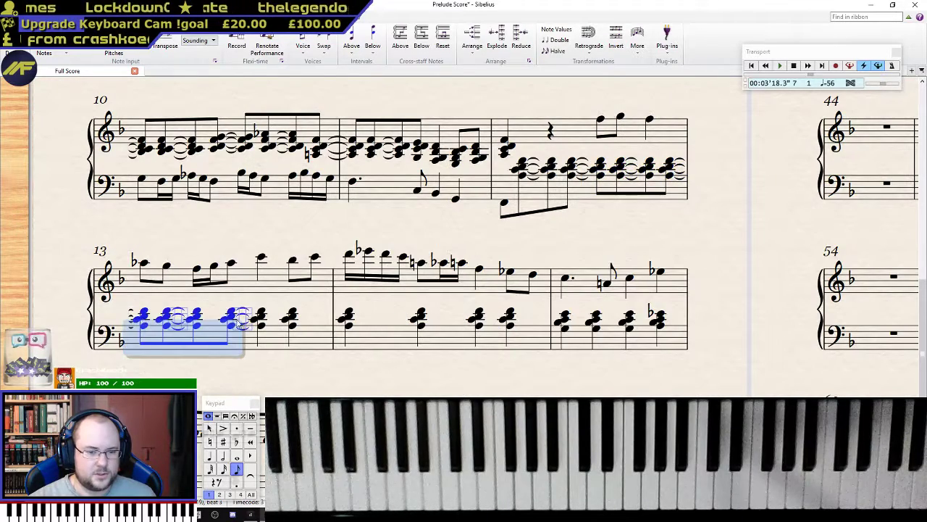
left_click(261, 322, "alt")
left_click(362, 319, "alt")
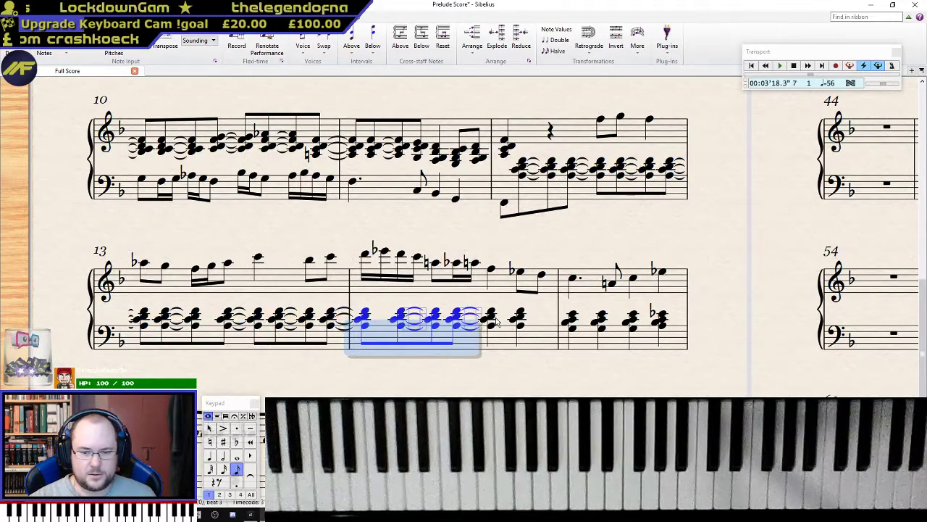
left_click(497, 322, "alt")
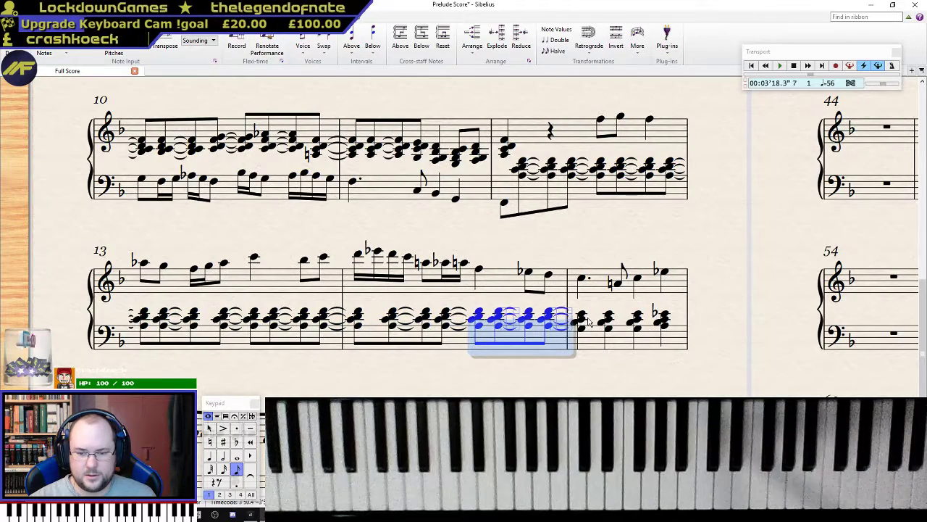
- Reduce the ties in the second half of bar 14's bass to one, from beat 3's off-beat chord into beat 4
key("KP_Enter")
key("KP_Enter")
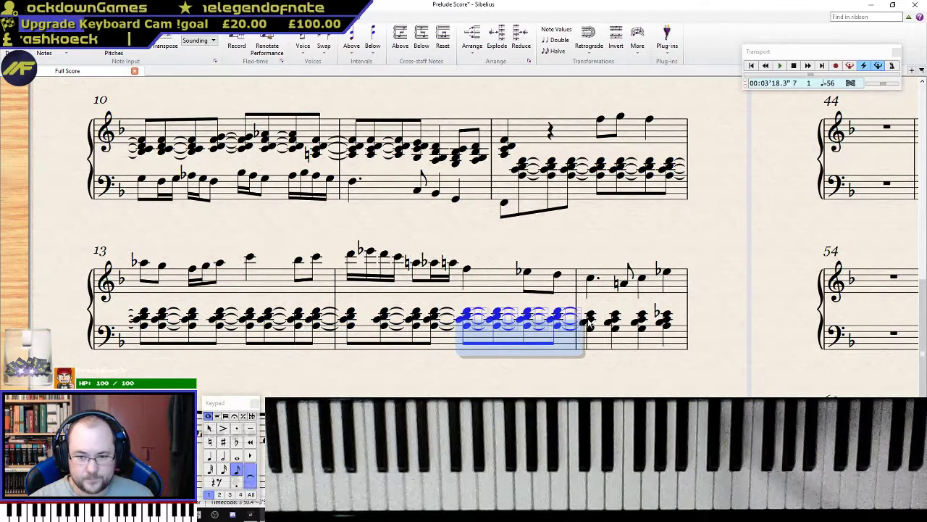
left_click(506, 318)
left_click(507, 326, "shift")
key("KP_Enter")
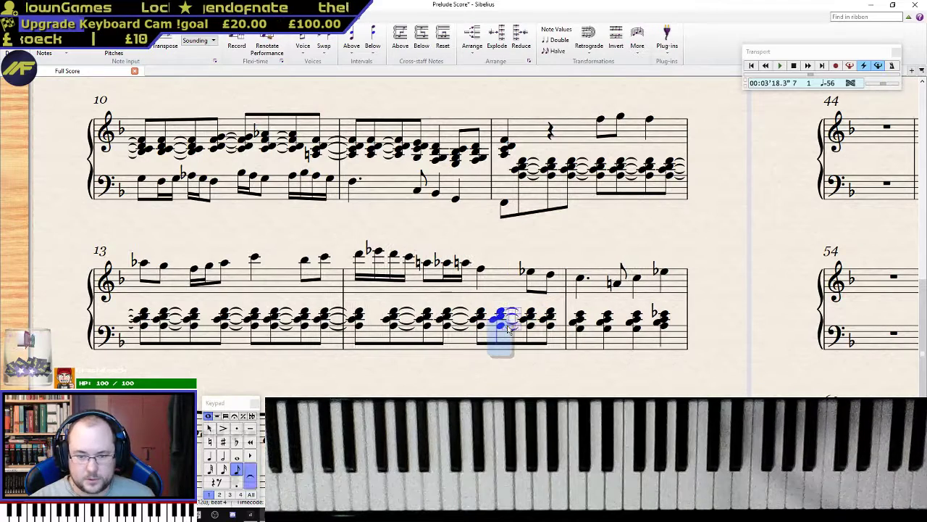
- Lower the last bass chord of bar 14 by one step and tie it over into bar 15
left_click(551, 317)
left_click(551, 330, "shift")
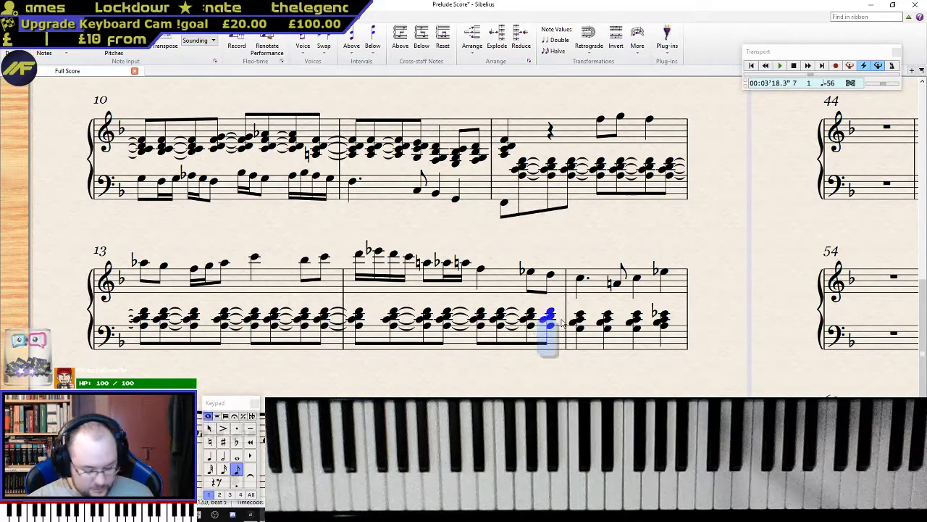
key("Down")
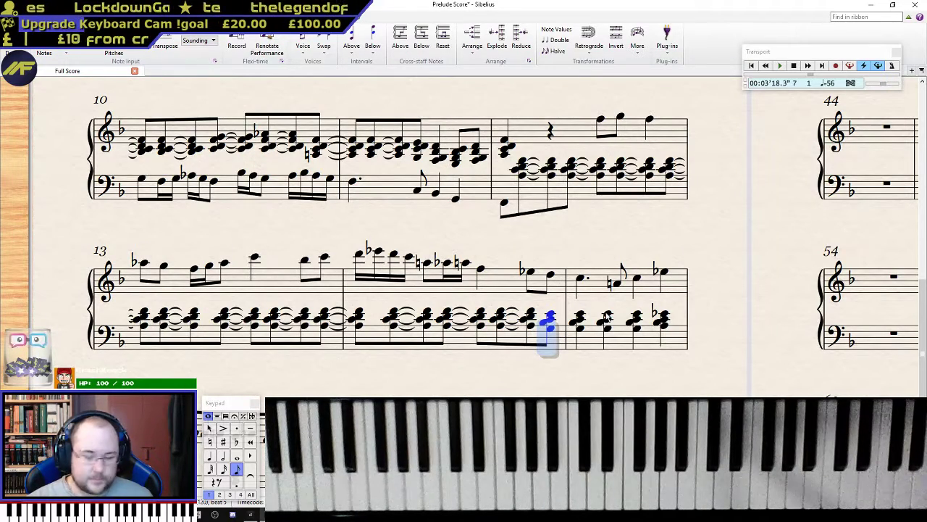
key("Return")
- Shorten bar 15's first bass chord to an eighth note and copy the tied off-beat chord pair through to beat 3
left_click(583, 315)
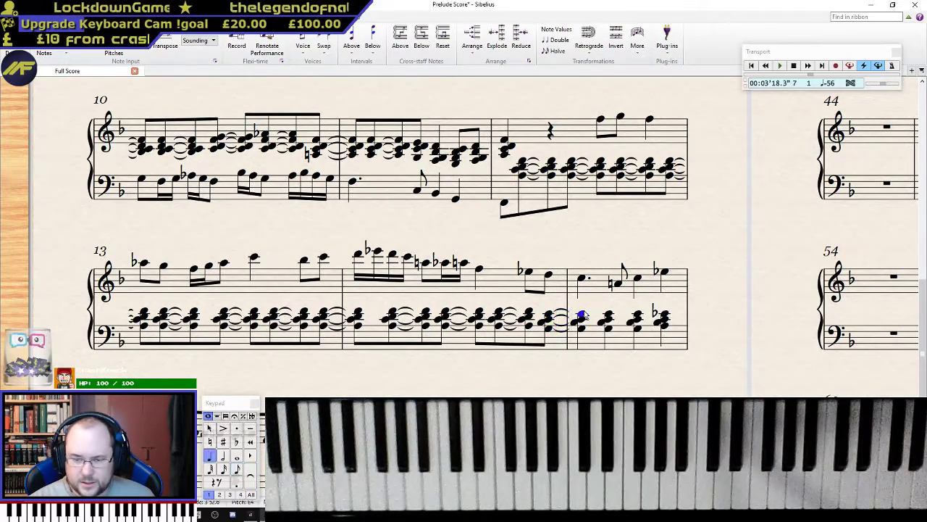
key("3")
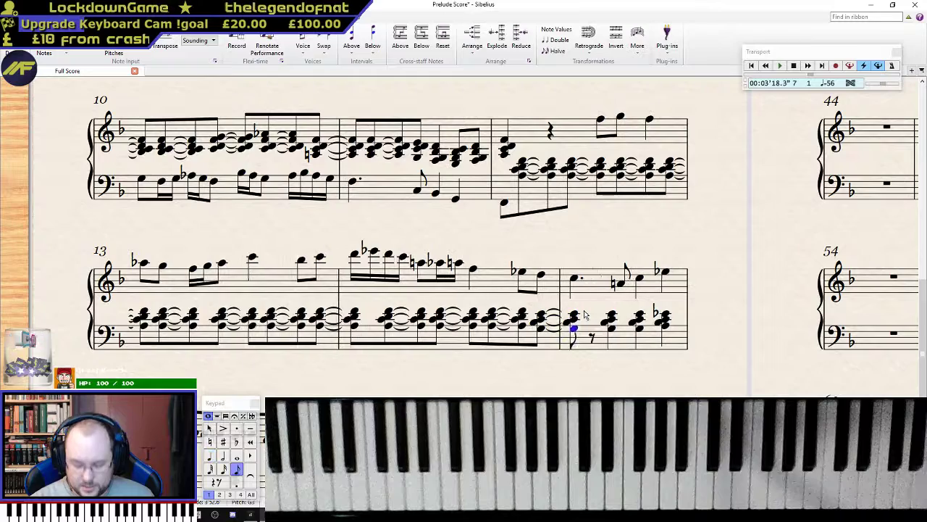
left_click(539, 318, "shift")
left_click(592, 337, "alt")
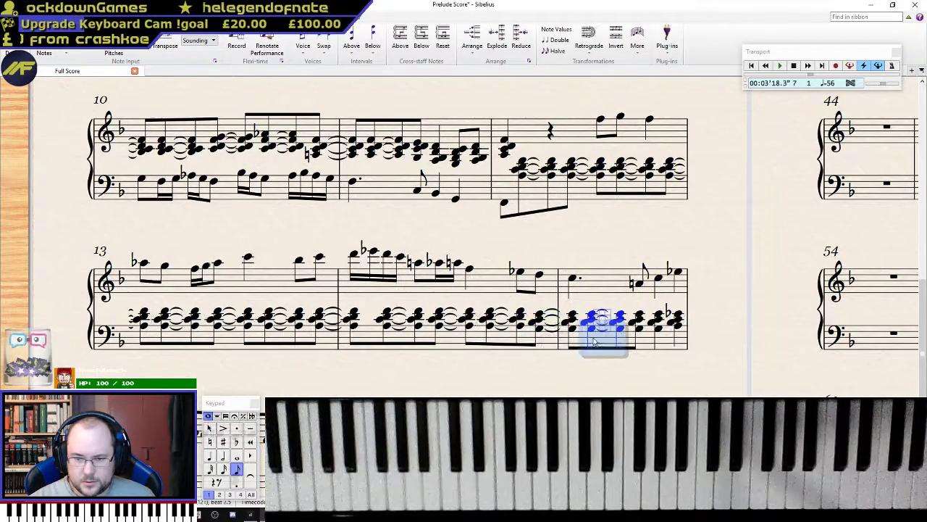
left_click(638, 331, "alt")
- Repeat the tied eighth-note chord pair from beat 3's off-beat into beat 4 of bar 15's bass
left_click_drag(447, 341, 607, 216)
left_click(489, 317)
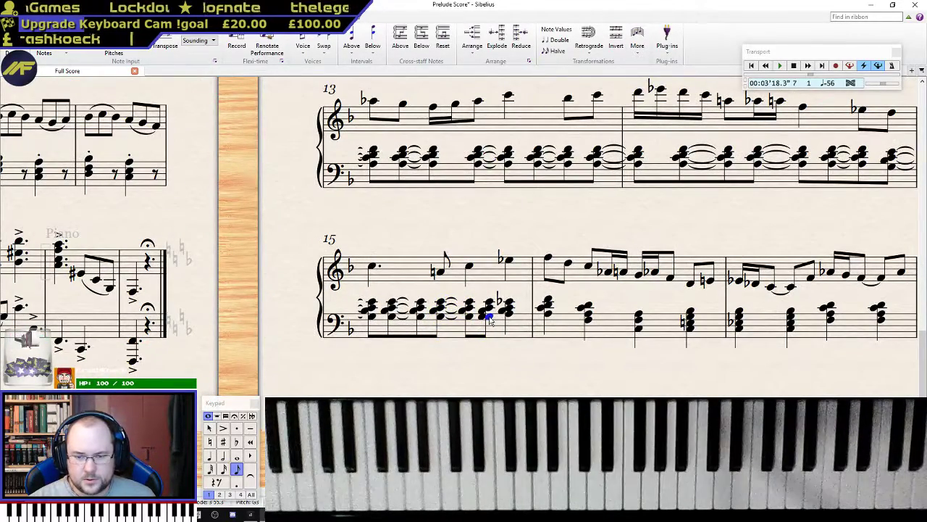
left_click_drag(479, 346, 434, 301)
key("r")
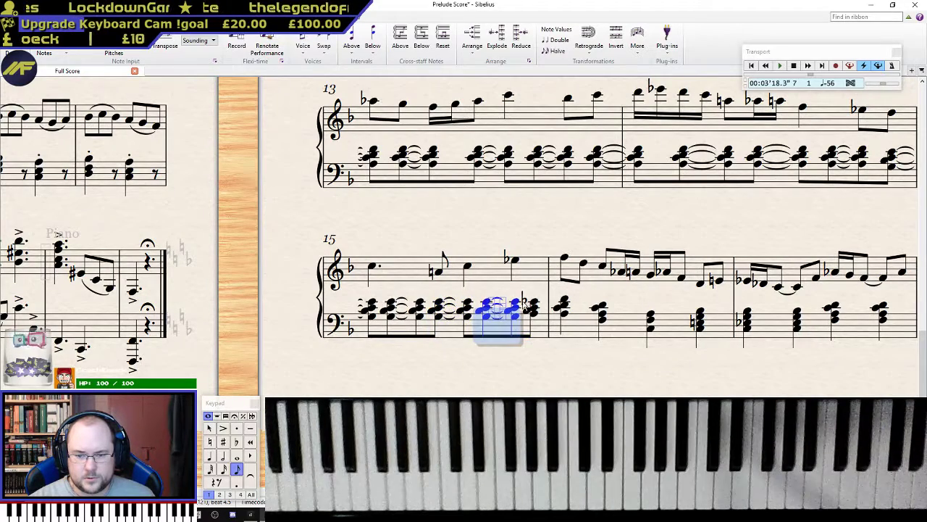
- Flatten the top E of the off-beat chord after beat 3 in bar 15's bass
left_click(516, 303)
key("KP_9")
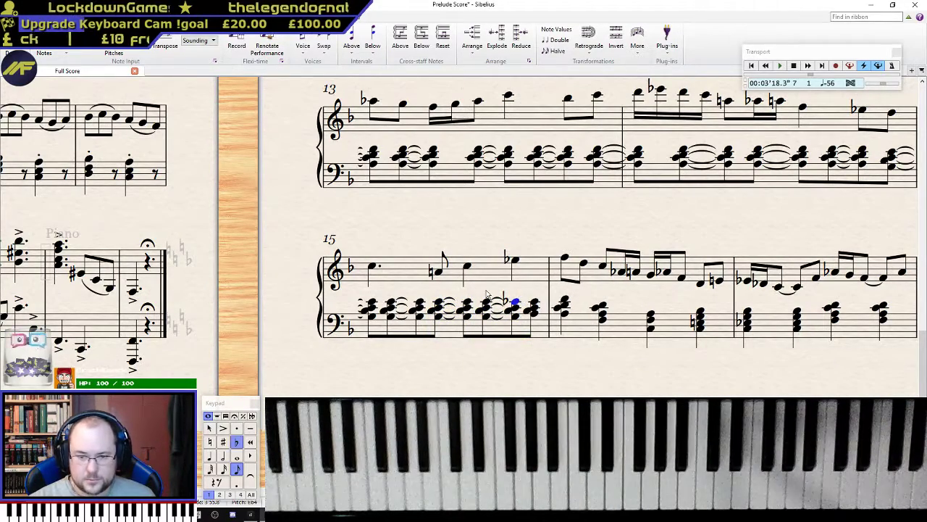
key("KP_9")
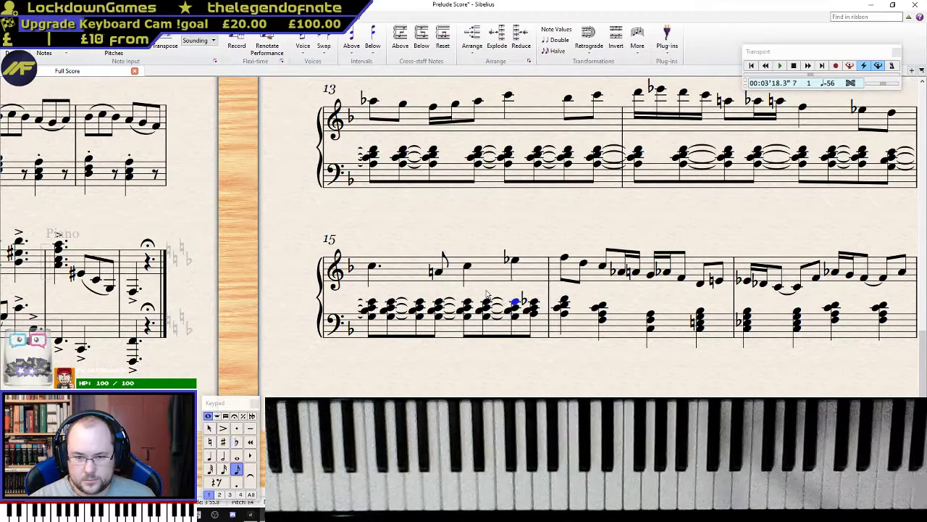
left_click(486, 304)
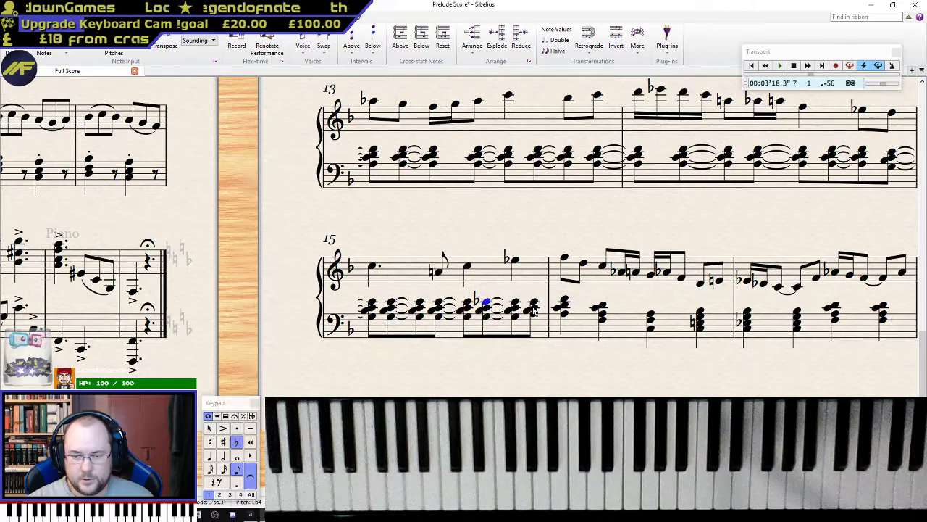
- Play the score back from bar 10 up to bar 16 to check the syncopated bass chords
left_click(534, 307)
left_click(564, 306)
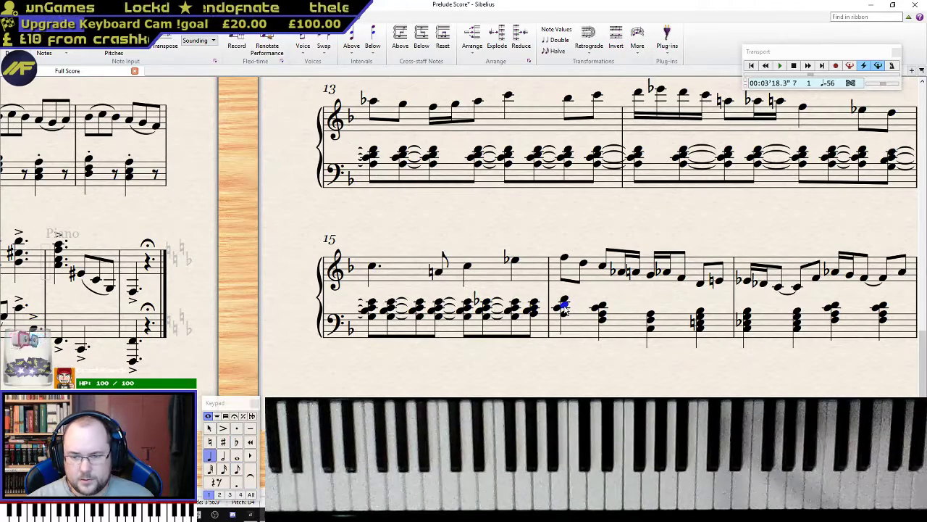
scroll(414, 232, "up", 5)
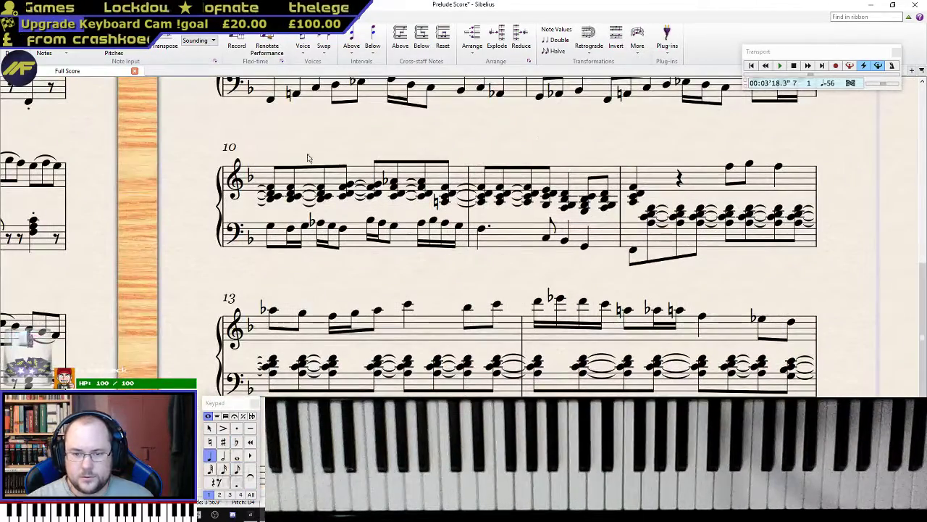
left_click(270, 188)
key("p")
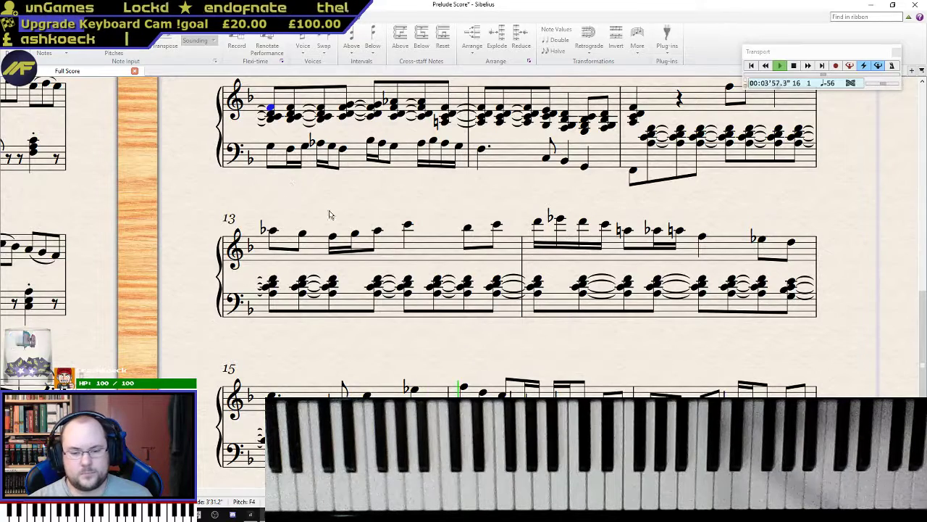
key("space")
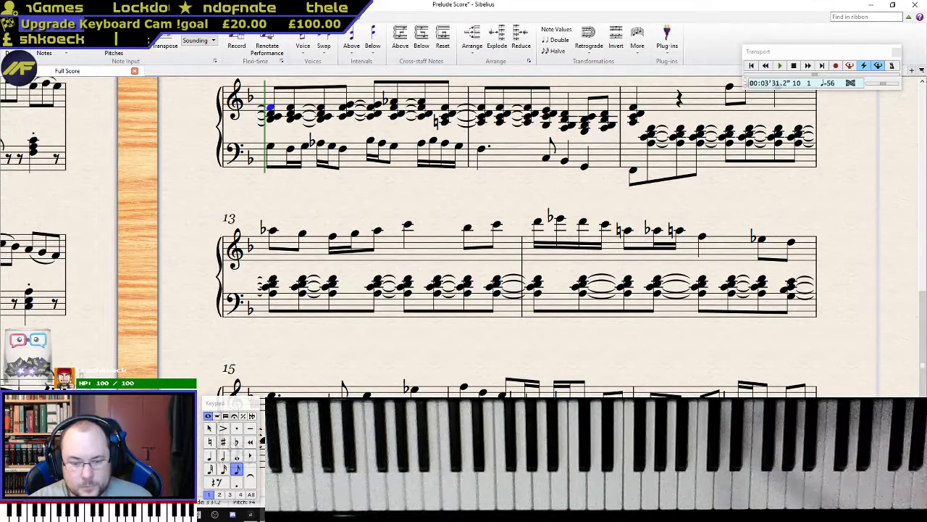
- Start bar 16's bass with eighth-note chords, tying the off-beat chord into beat 2
left_click(433, 445)
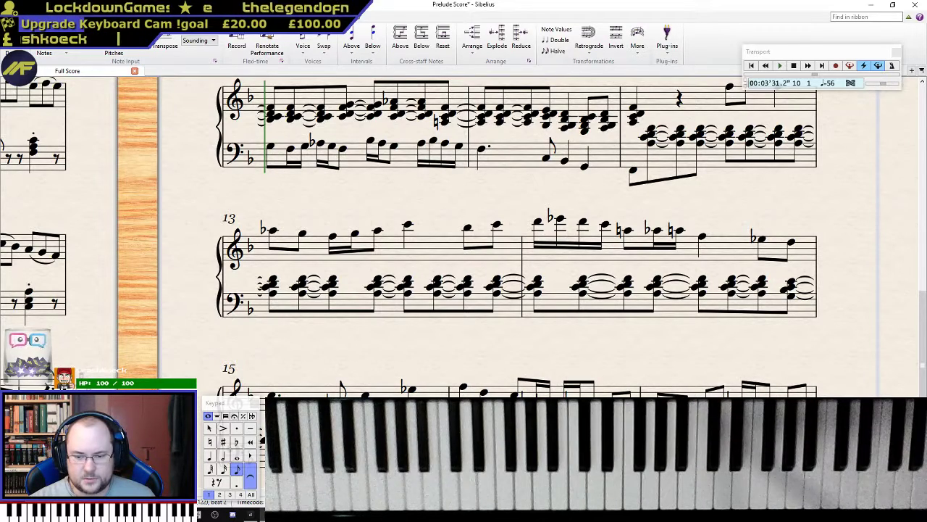
- Play the score back from the start of bar 14 through to bar 21
left_click(538, 224)
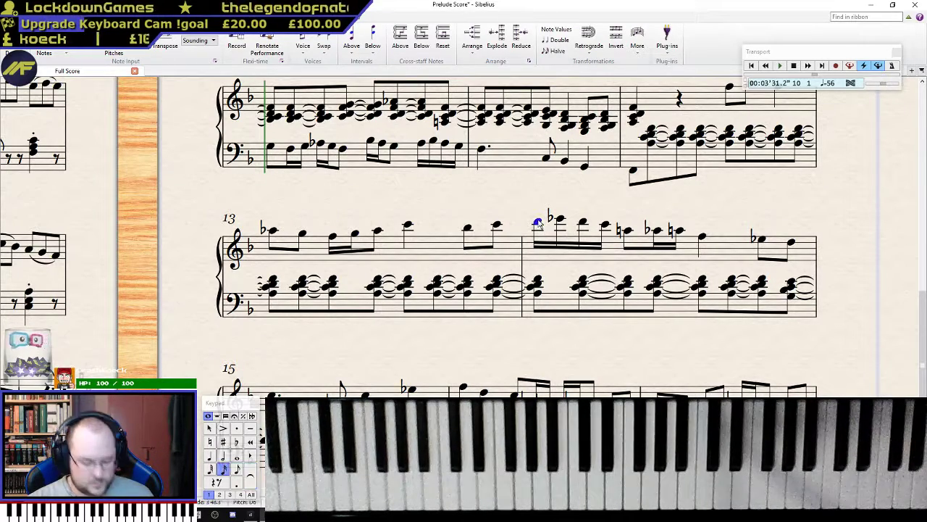
key("p")
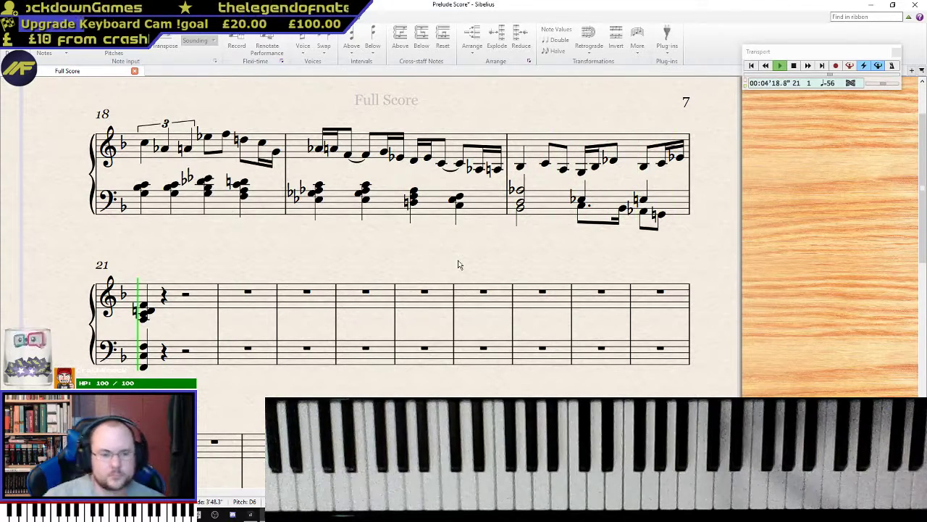
key("space")
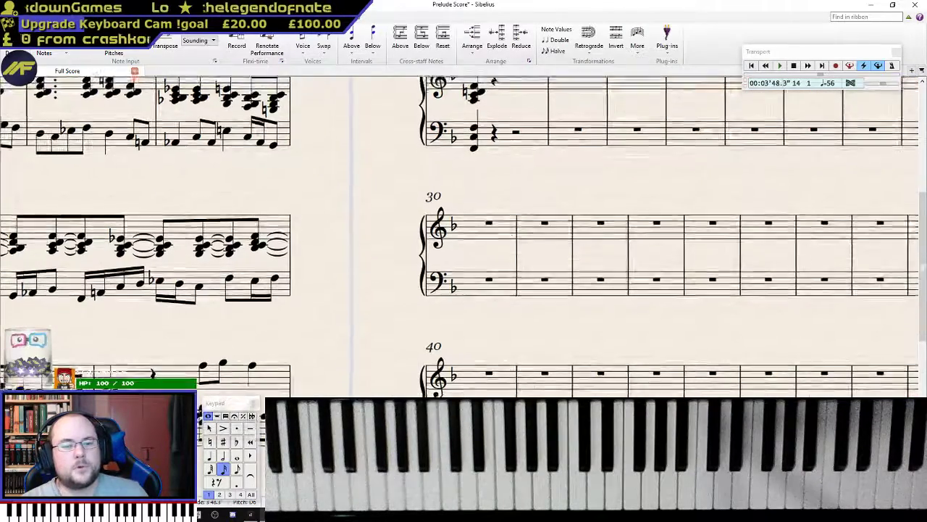
- Review bars 10 to 17, examining the treble melody of bars 15 to 17 above the bass chords
left_click_drag(830, 510, 706, 96)
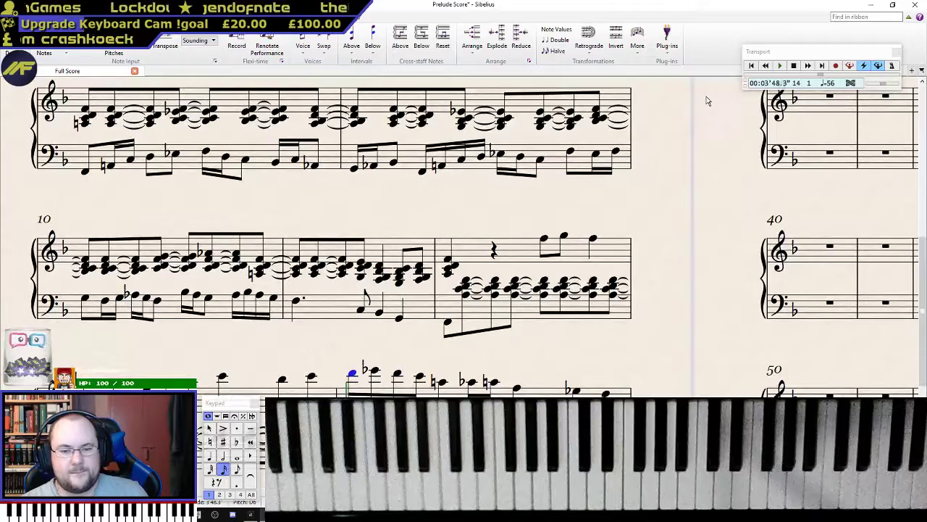
scroll(707, 100, "down", 4)
scroll(708, 101, "up", 1)
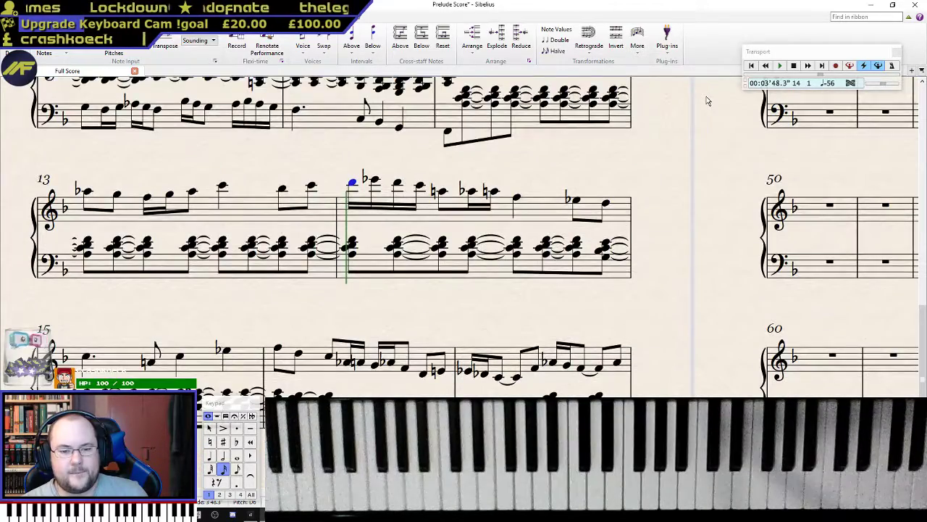
scroll(714, 98, "up", 3)
scroll(718, 128, "down", 4)
double_click(419, 288)
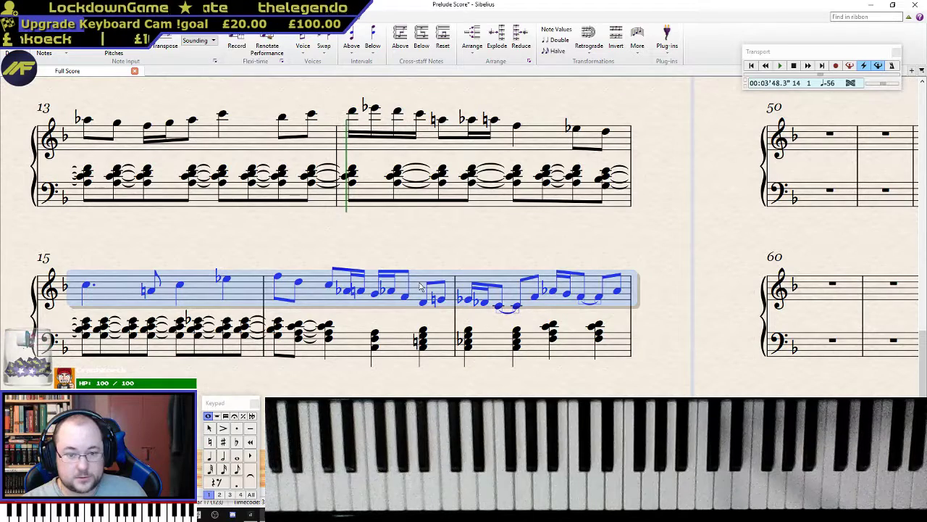
left_click(425, 261)
left_click(361, 291)
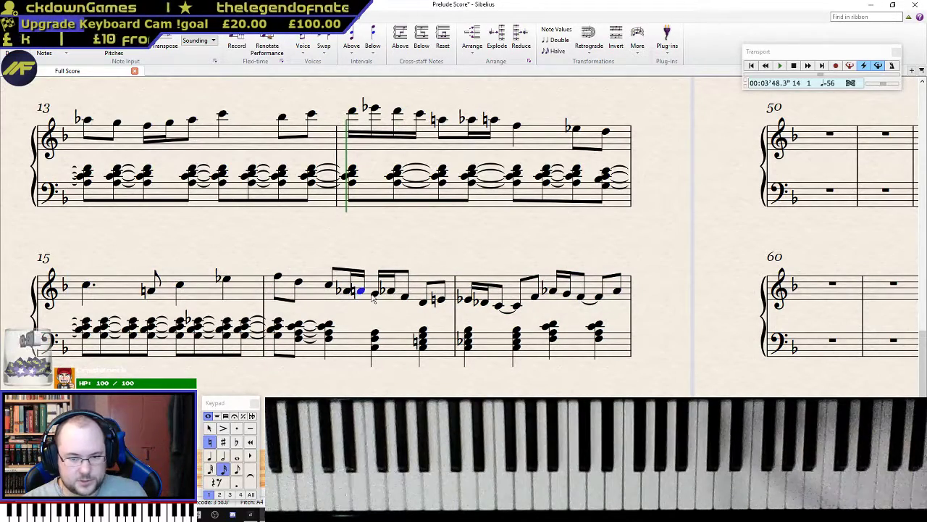
- Examine bars 18 to 21 and inspect the C and F of bar 21's treble chord
scroll(435, 348, "up", 3)
left_click_drag(484, 391, 527, 507)
left_click_drag(698, 310, 11, 191)
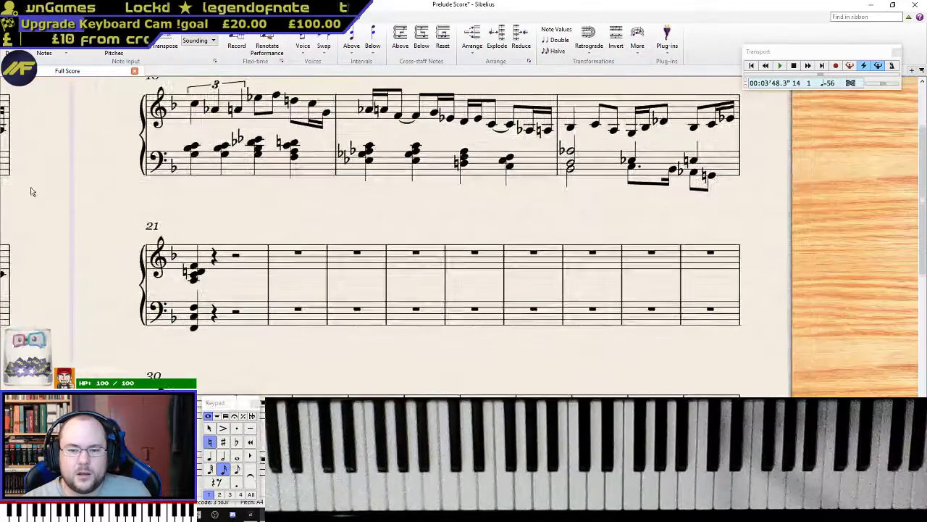
left_click_drag(358, 206, 561, 190)
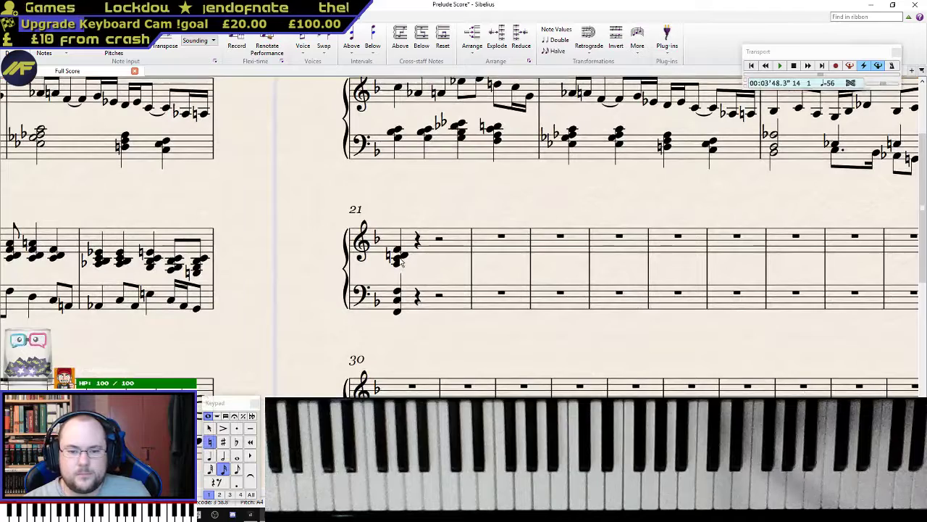
left_click(400, 260)
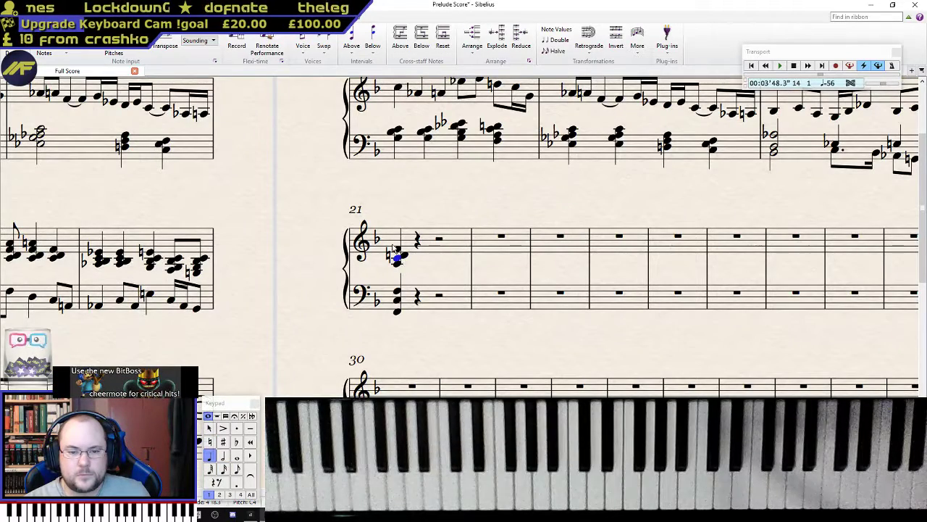
left_click(397, 250)
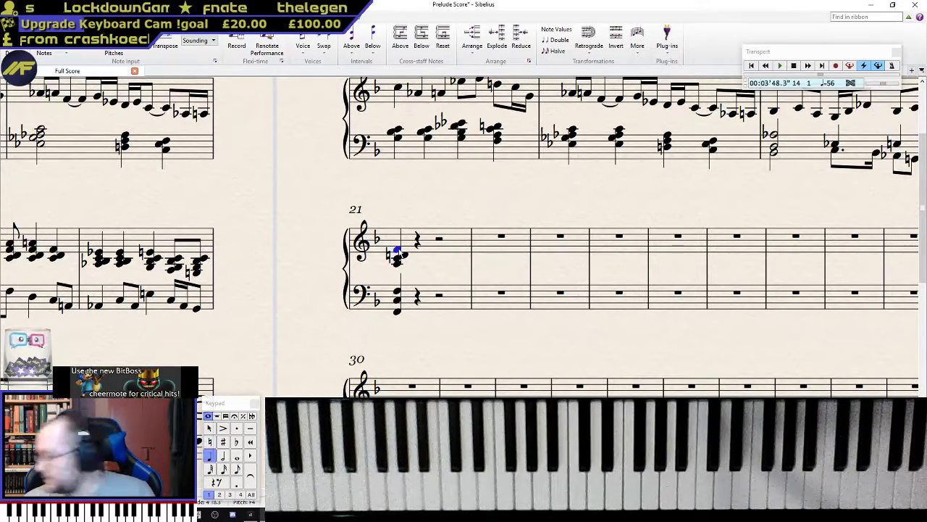
- Repeat bar 21's opening treble chord on every quarter-note beat and fill bar 22's treble with four quarter-note chords
key("n")
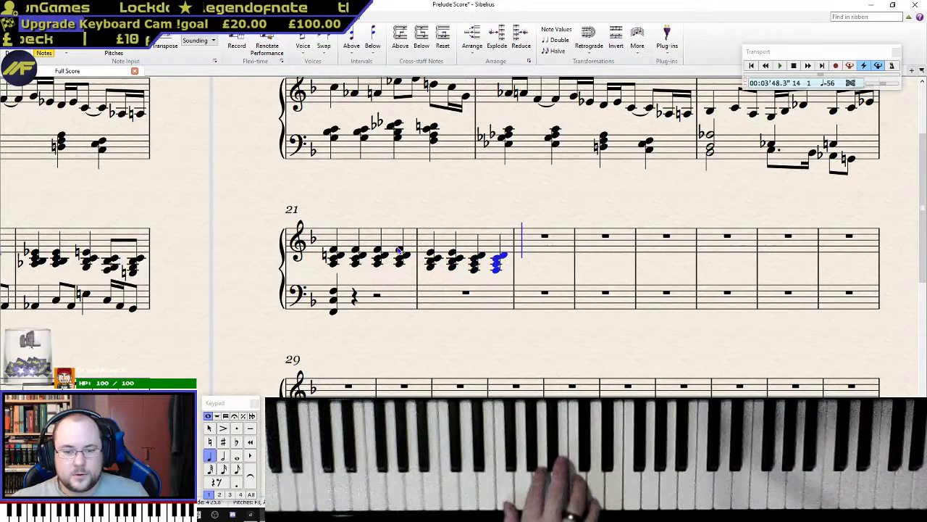
key("ctrl+z")
key("ctrl+z")
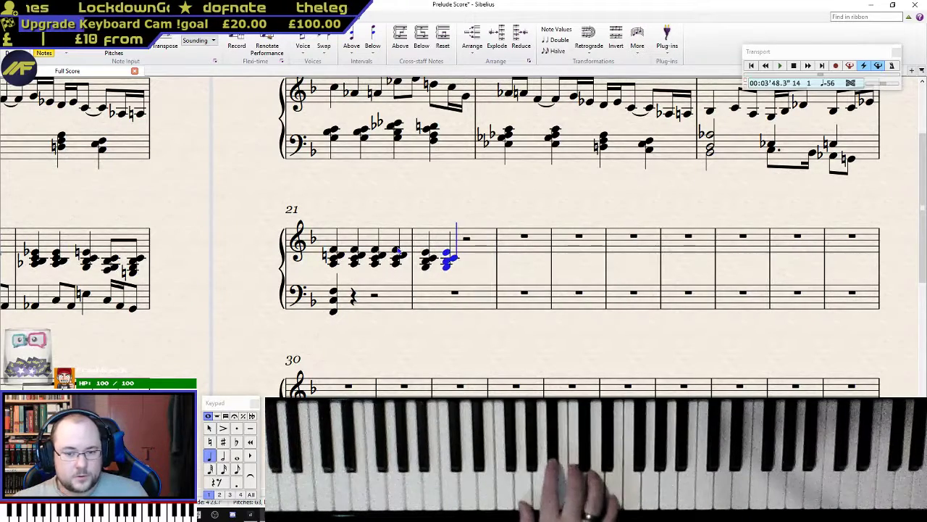
key("ctrl+z")
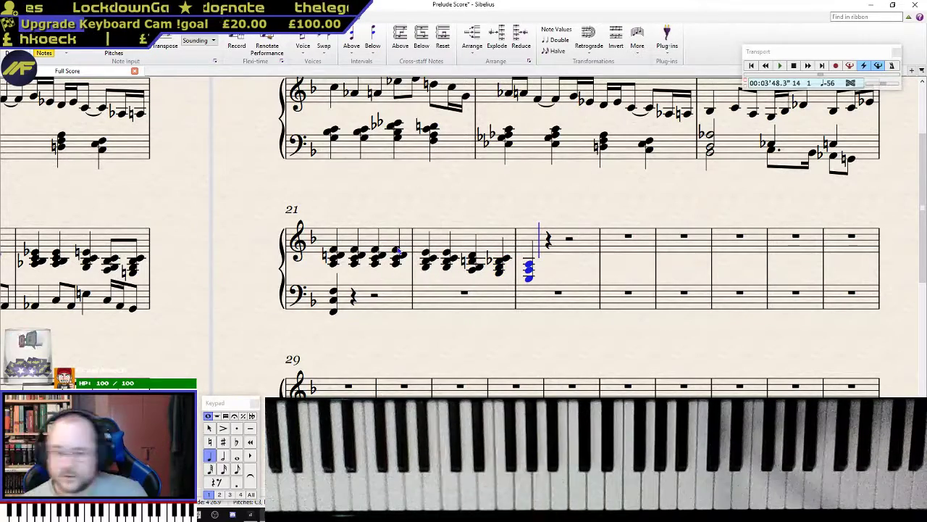
- Replace bar 23's opening treble-staff chord with a bass clef and a quarter-note F major chord of C, F and A
key("ctrl+z")
key("q")
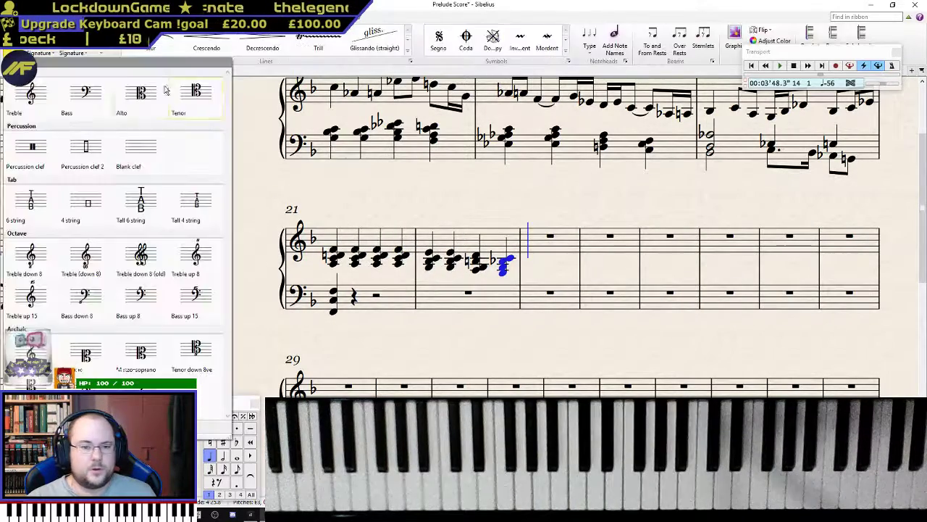
left_click(106, 95)
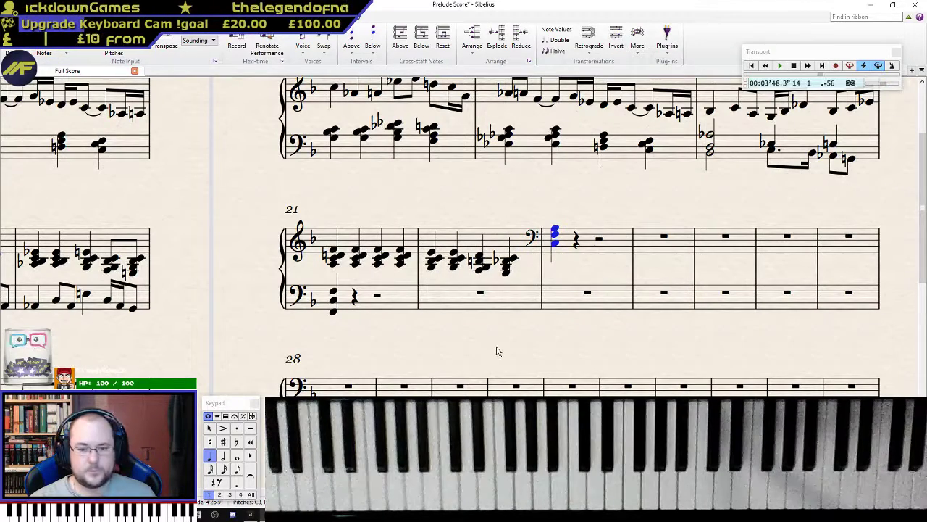
key("Escape")
- Complete bar 21's bass with repeated F–C–F quarter-note chords, add C and G bass notes in bar 22, and start bar 23 with an F octave
left_click(337, 301)
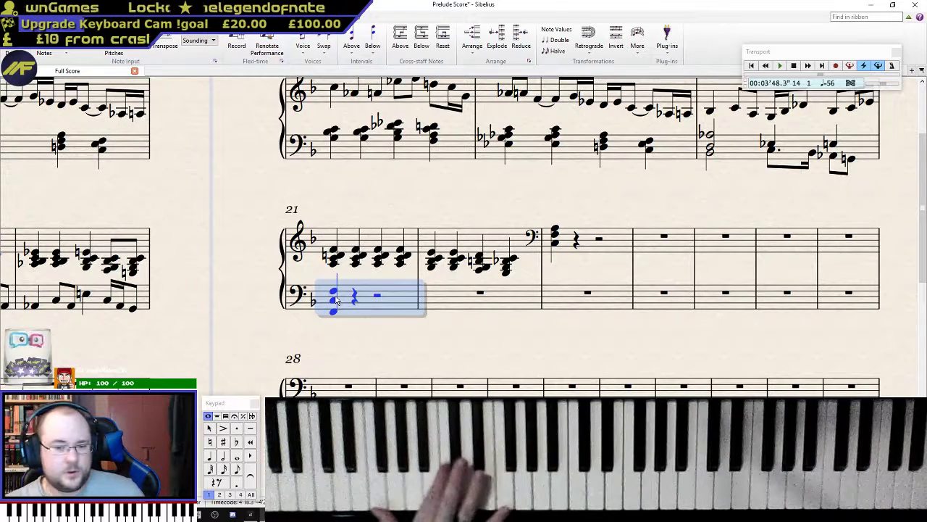
left_click(334, 298)
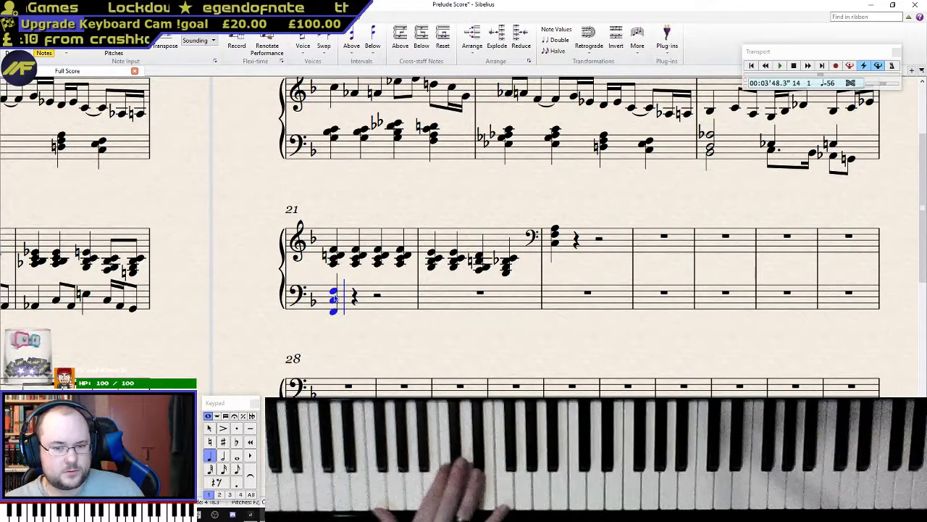
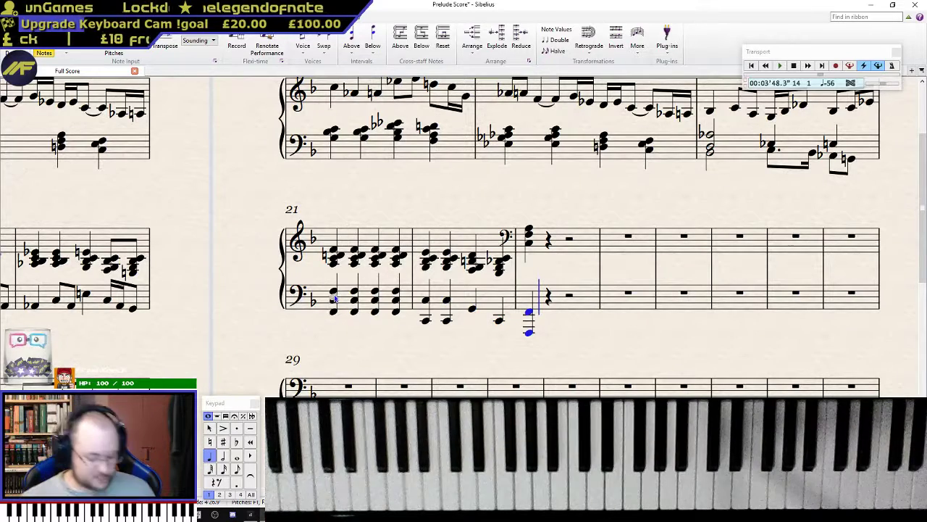
left_click(531, 235)
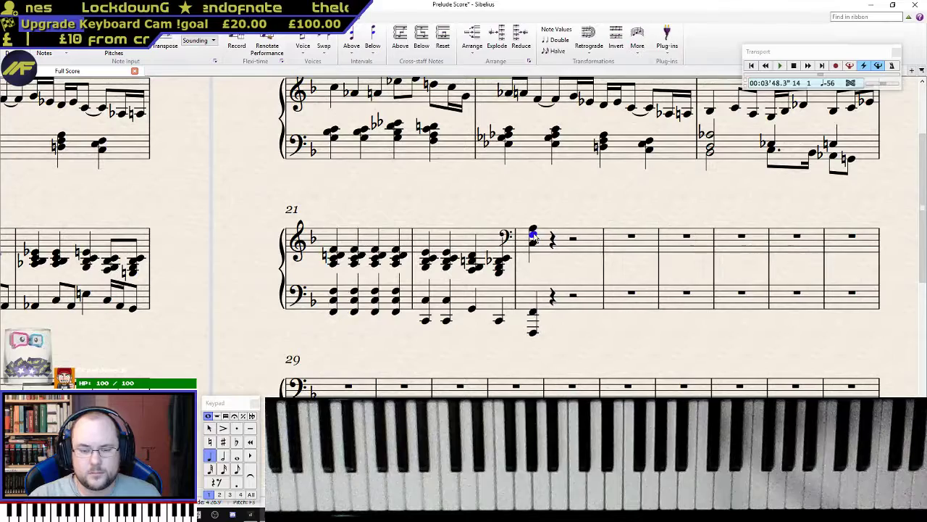
key("super")
left_click(578, 201)
left_click(533, 234)
left_click(511, 242)
left_click_drag(516, 242, 535, 241)
left_click(493, 255)
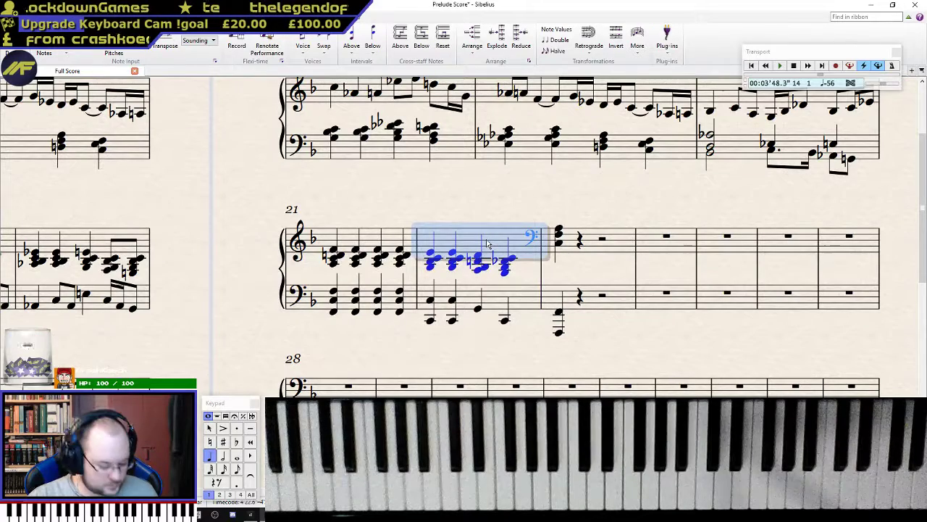
- Play the score back from the start of bar 21 to bar 23
left_click(335, 251)
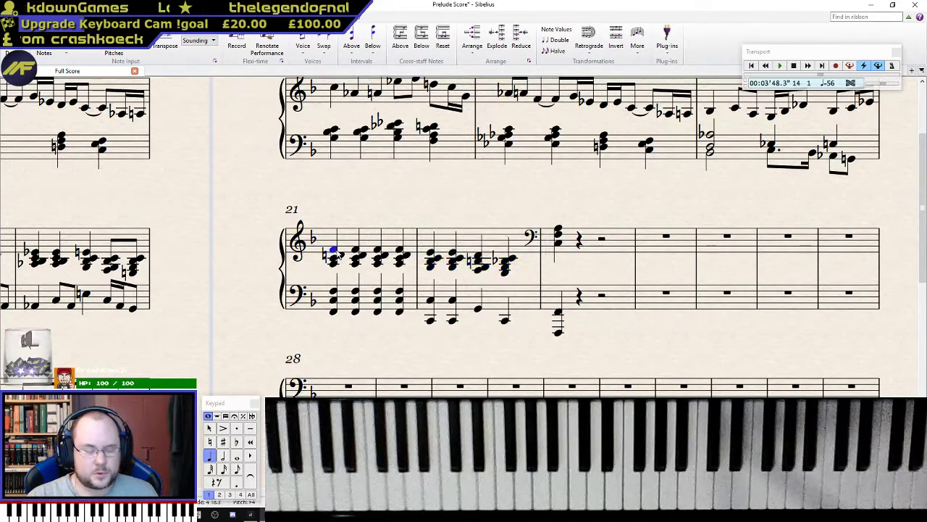
key("space")
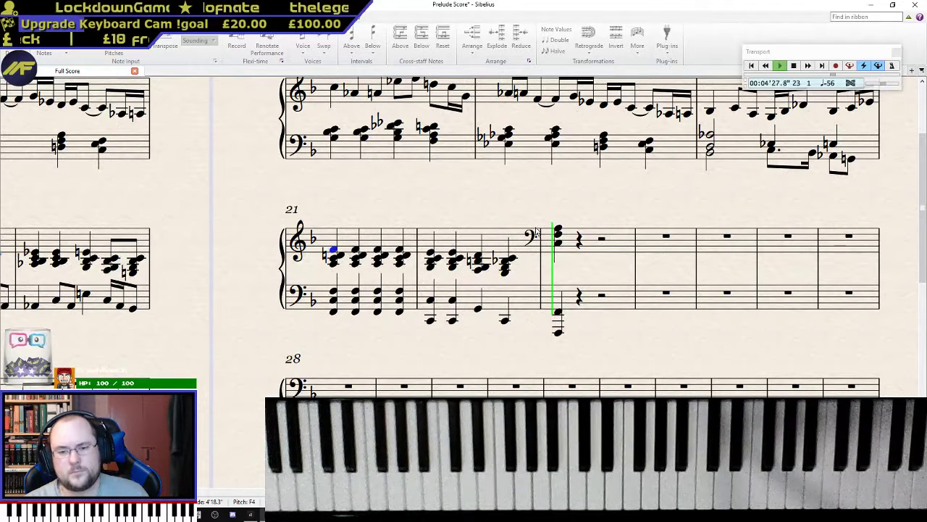
key("space")
- Lengthen bar 23's chords in both staves to half notes
left_click(559, 230)
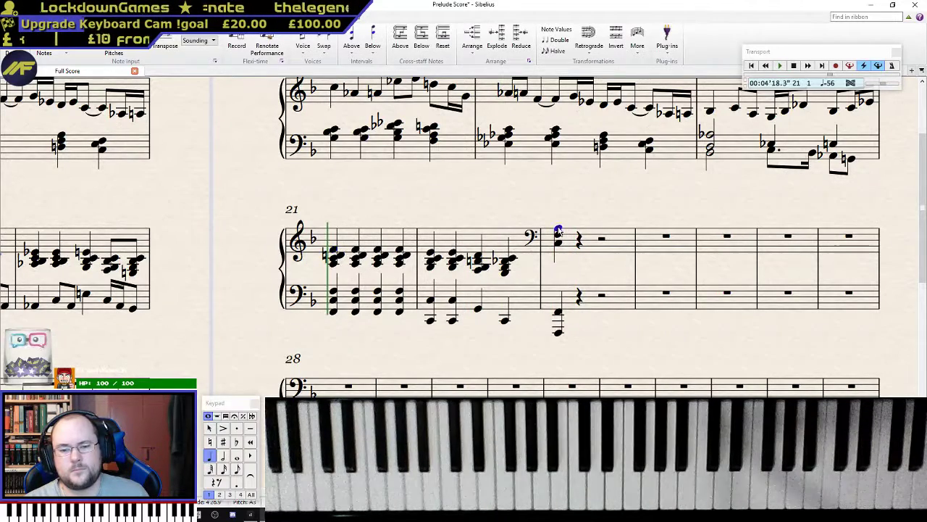
left_click(559, 313, "shift")
key("KP_5")
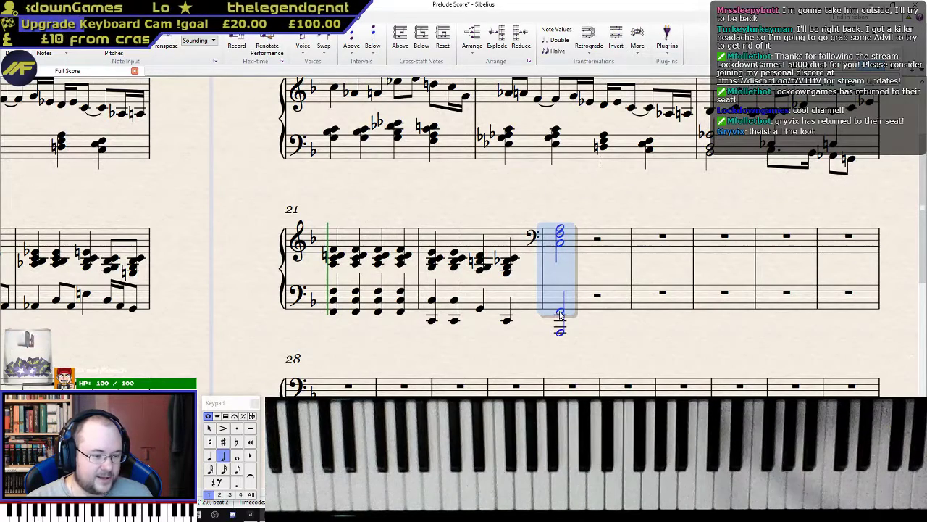
key("Escape")
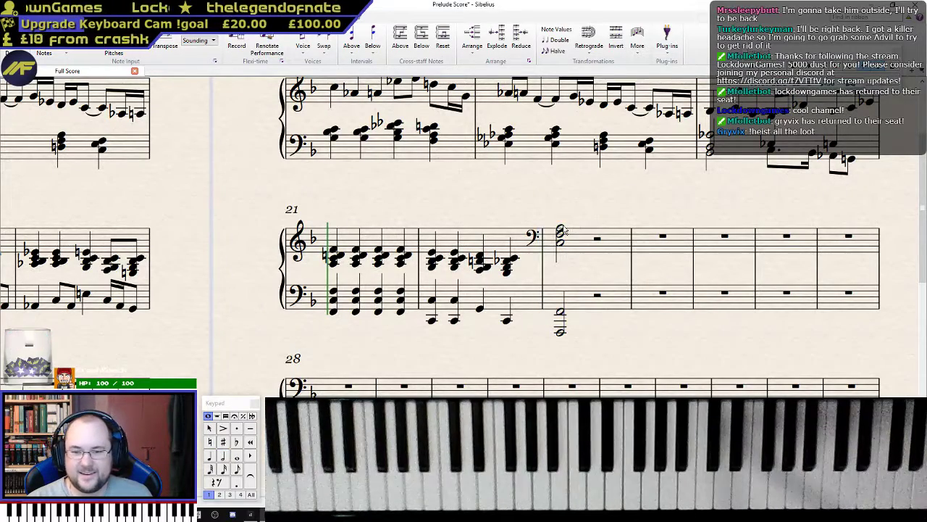
left_click(568, 232)
left_click(559, 231)
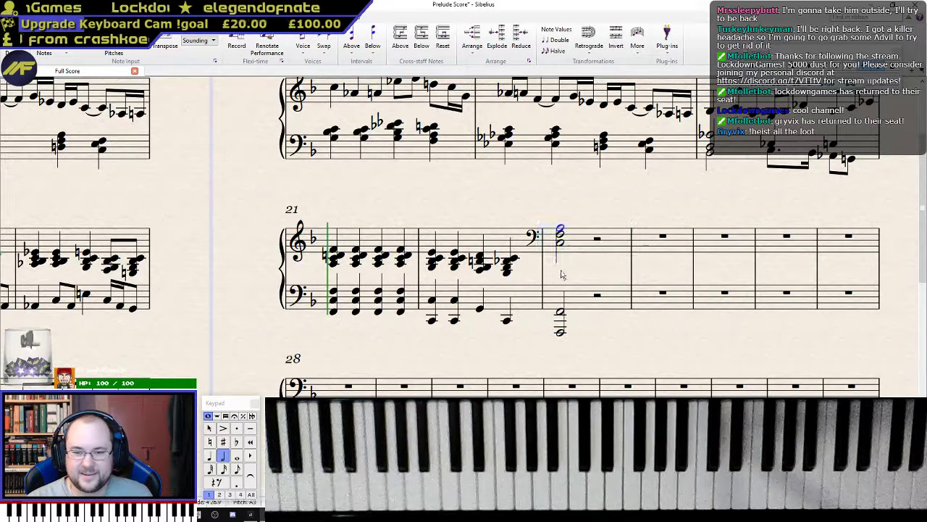
left_click(561, 316, "shift")
left_click(561, 313)
left_click(560, 243)
left_click(562, 317, "shift")
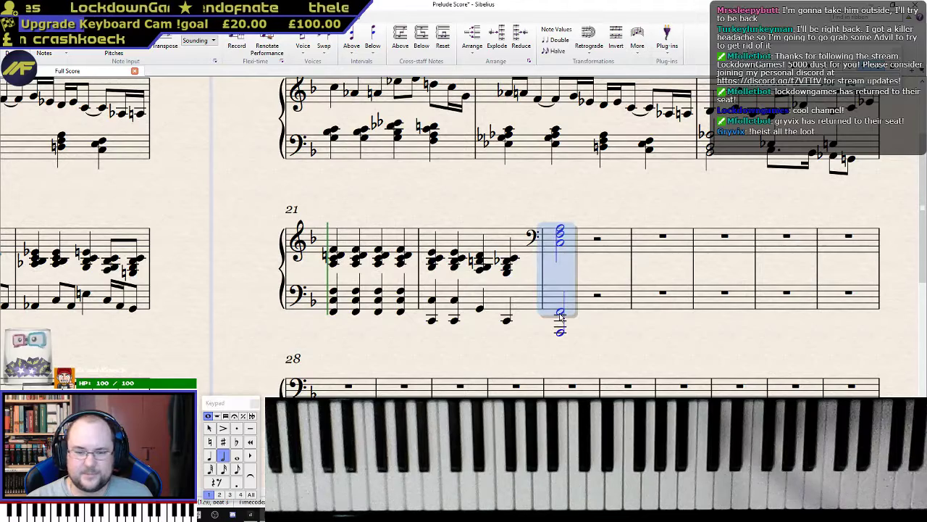
left_click(586, 327)
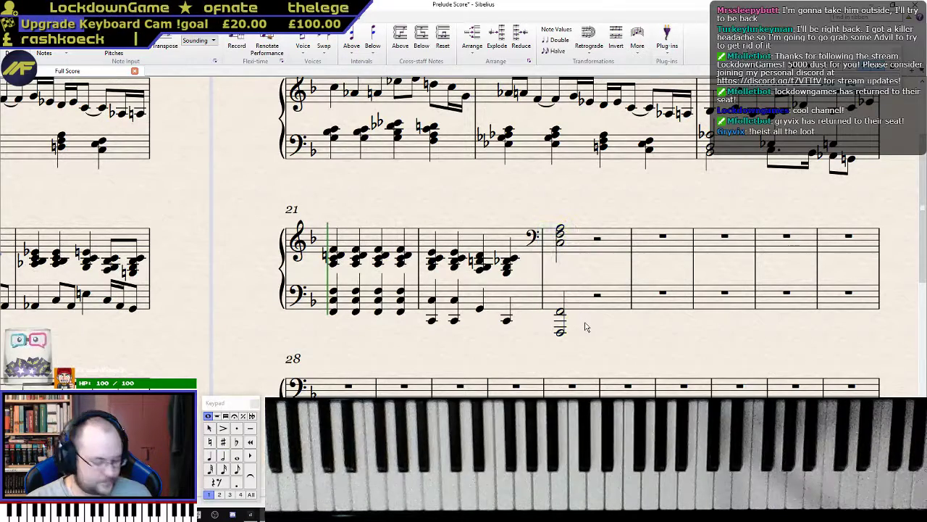
- Add a Pedal (no line) marking beneath bar 23's bass, running from the final chord to the end of the bar
key("l")
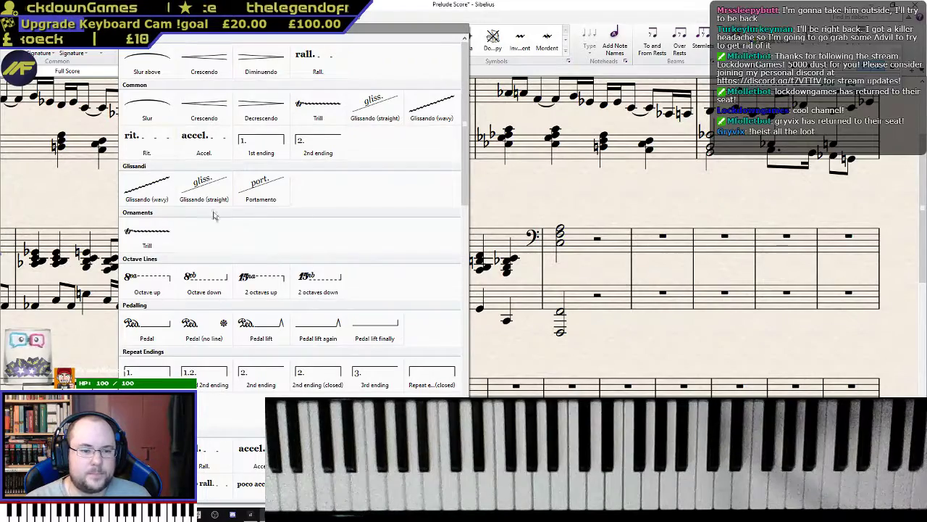
scroll(269, 257, "down", 10)
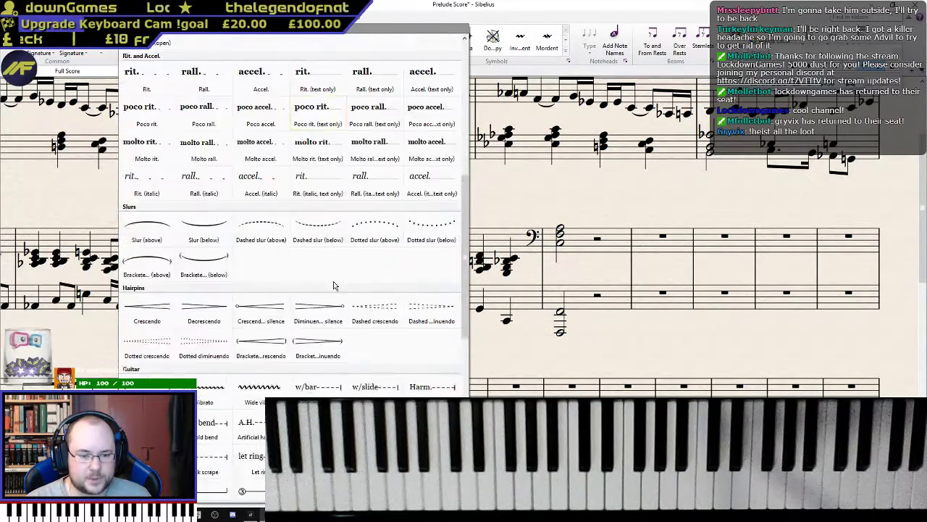
scroll(336, 284, "down", 3)
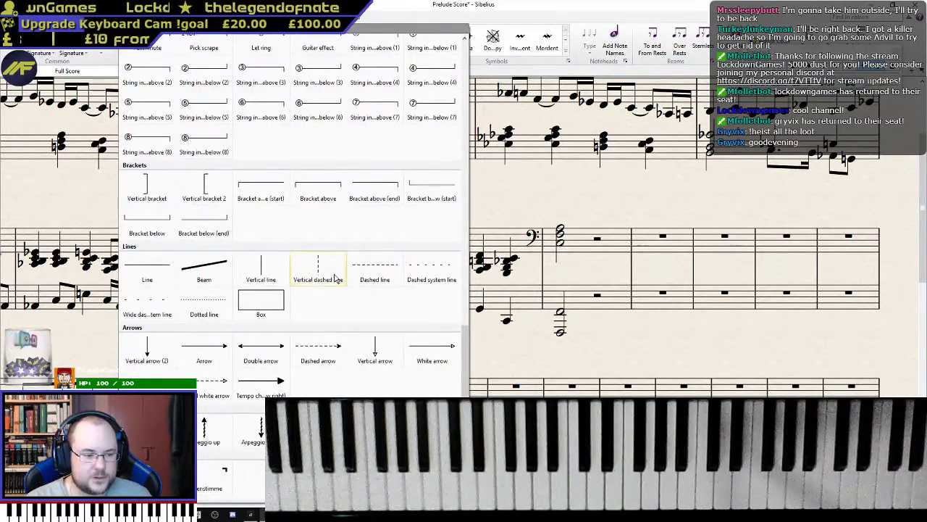
scroll(326, 276, "up", 15)
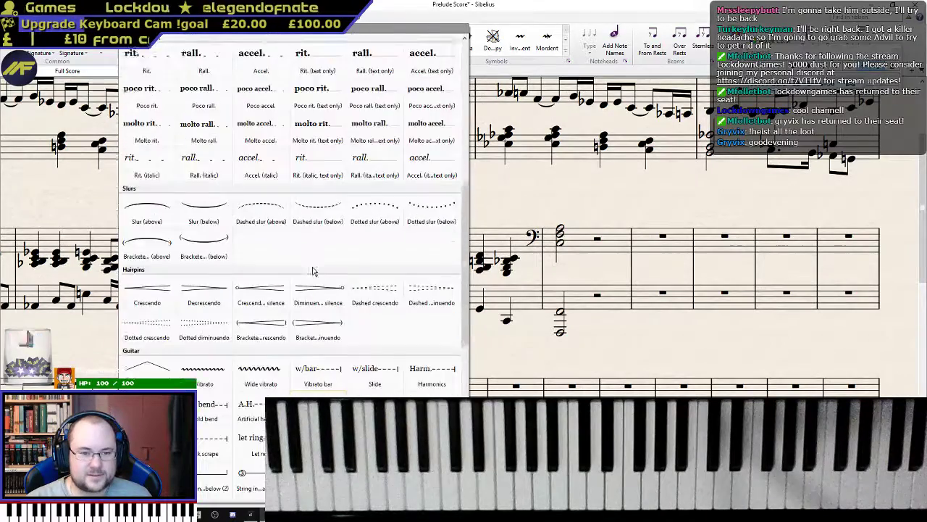
scroll(315, 271, "up", 3)
left_click(184, 285)
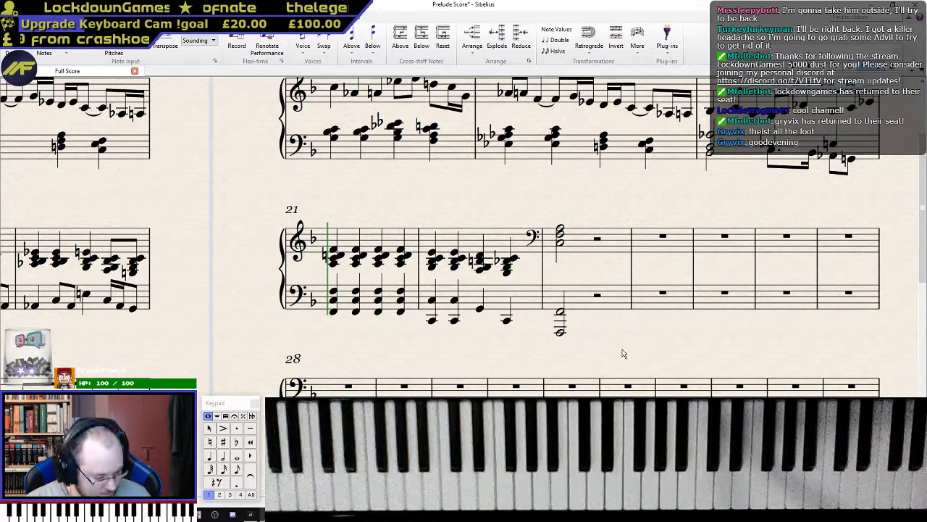
key("l")
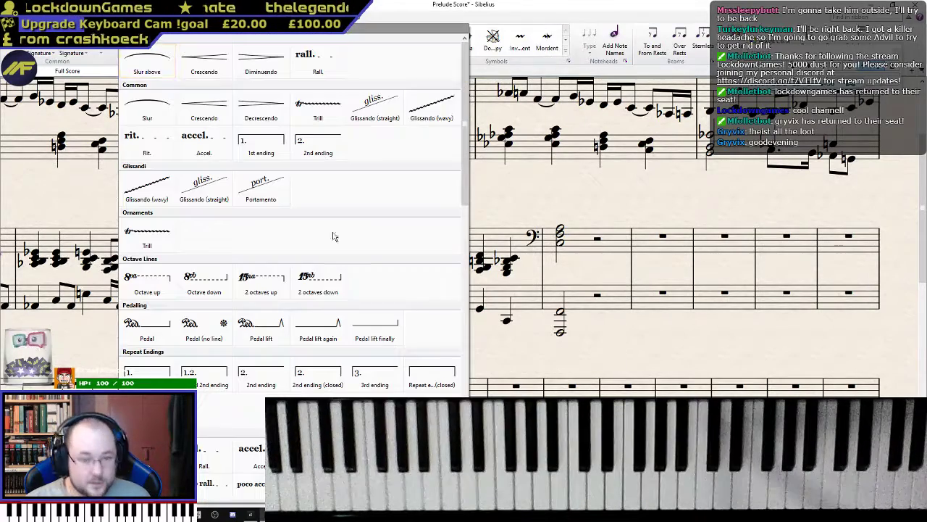
scroll(313, 306, "down", 3)
scroll(314, 305, "up", 3)
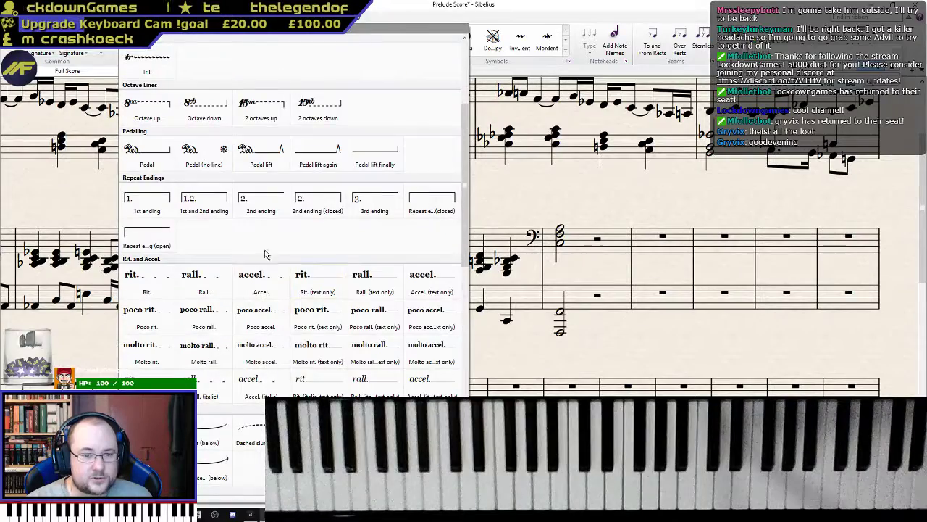
left_click(213, 150)
left_click_drag(600, 347, 635, 351)
left_click_drag(688, 323, 615, 276)
left_click_drag(510, 253, 511, 241)
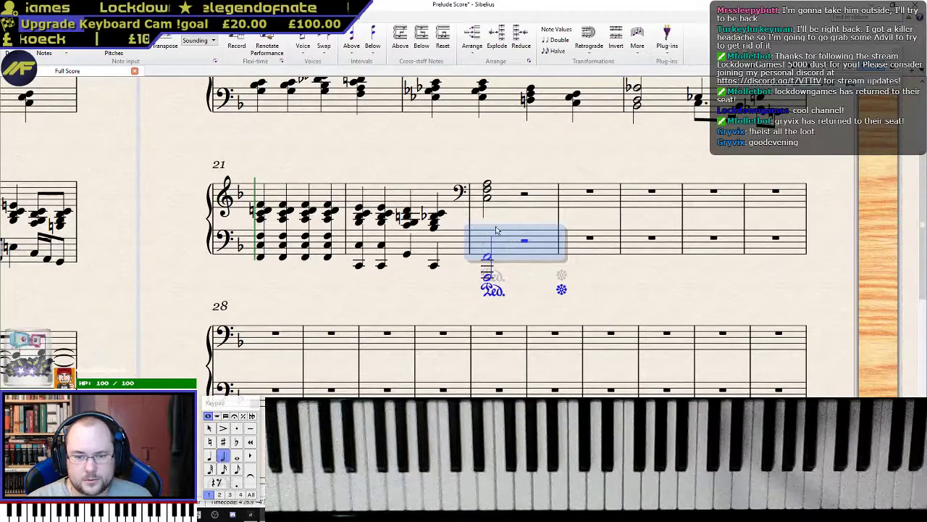
- Add a D a second above the C in bar 23's upper chord and play the ending back from bar 21
left_click(487, 199)
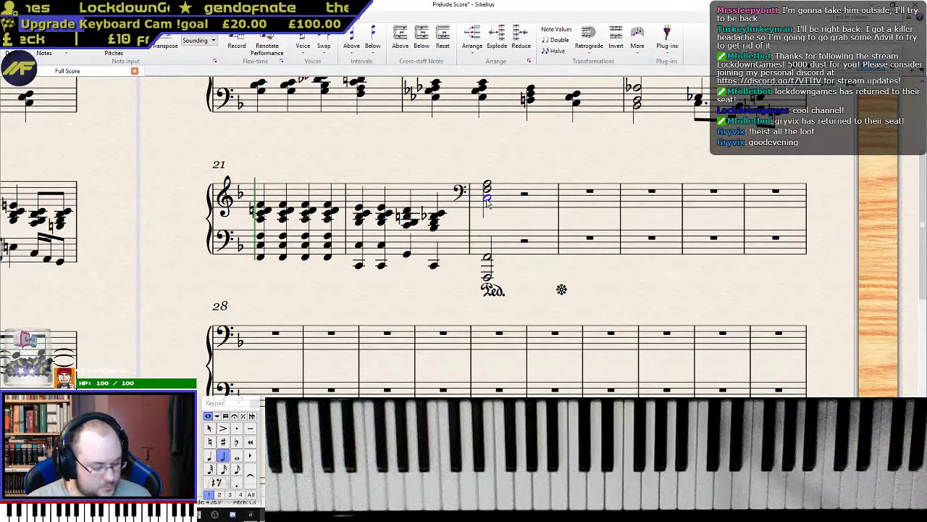
key("2")
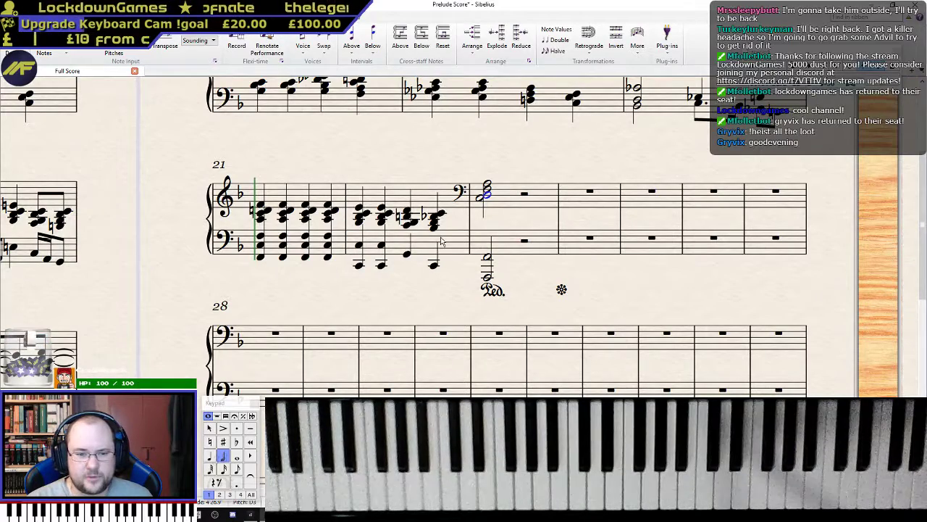
left_click(461, 255)
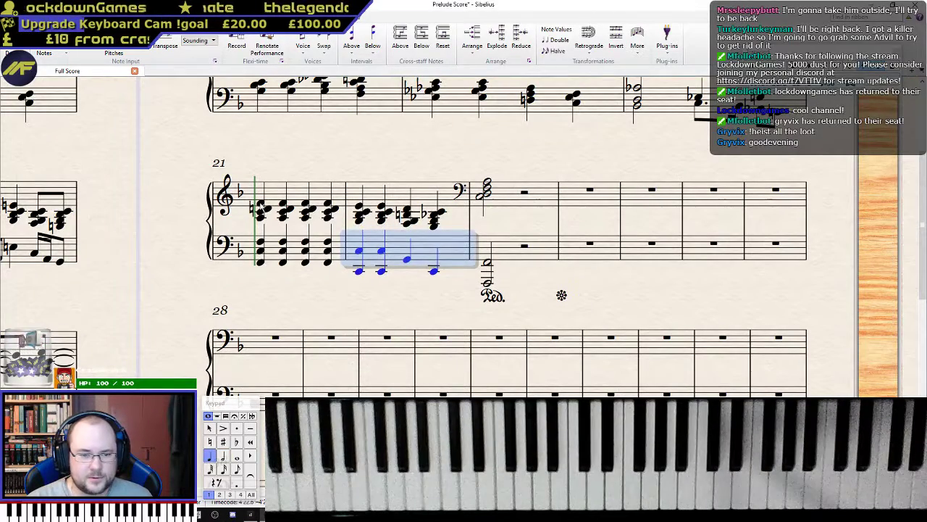
left_click(259, 205)
key("p")
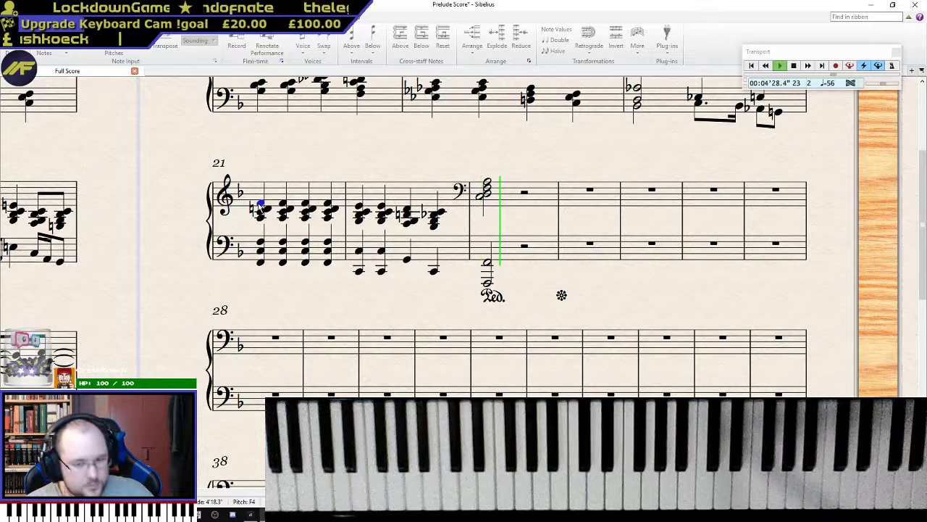
key("space")
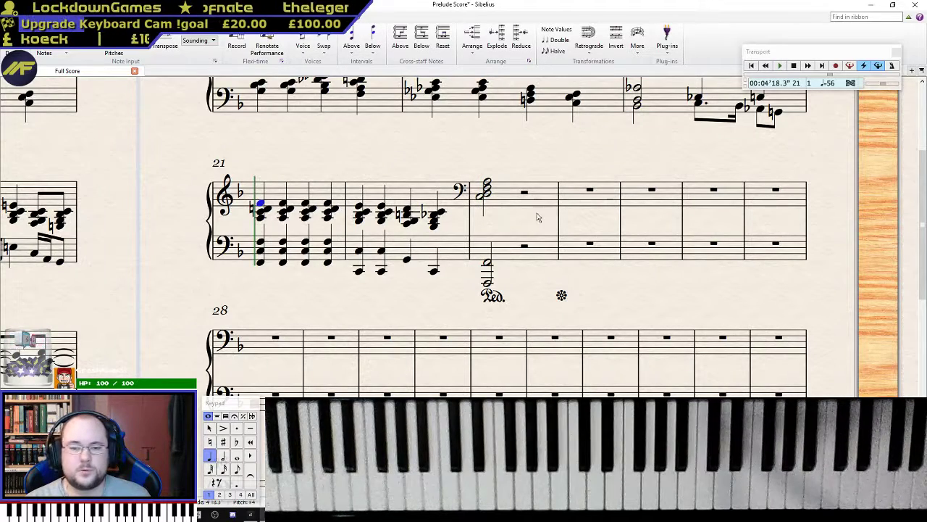
- Lengthen bar 23's upper chord and bass octave to whole notes
left_click(488, 190)
key("KP_6")
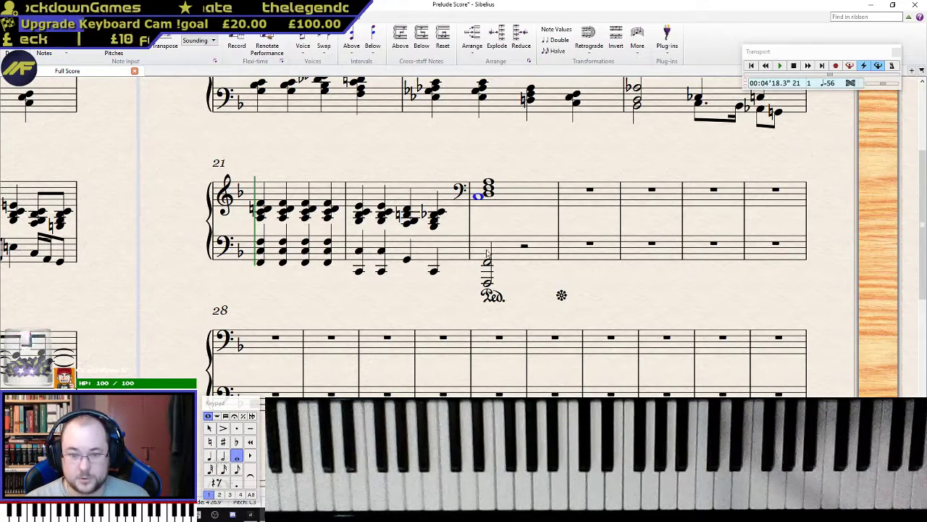
left_click(488, 263)
key("KP_6")
key("Escape")
- Play back bar 23's final chord up to the start of bar 24
left_click(480, 182)
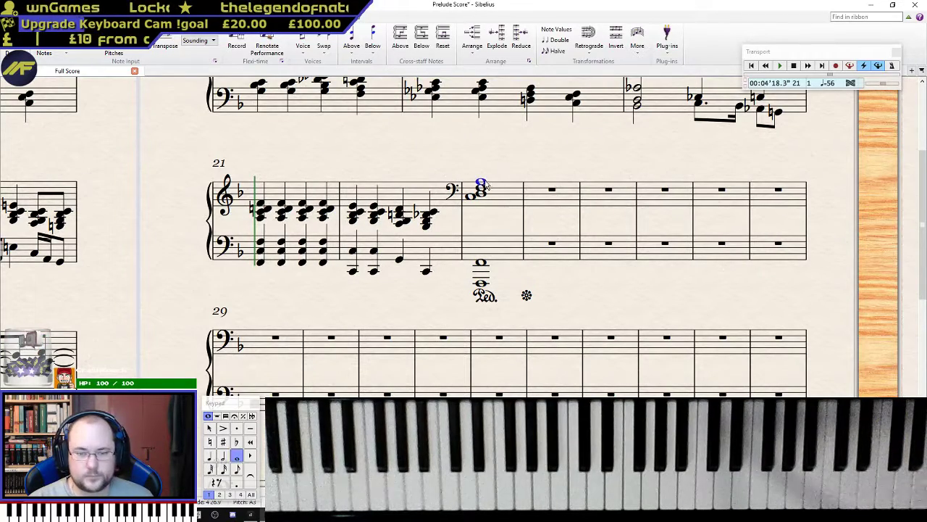
key("p")
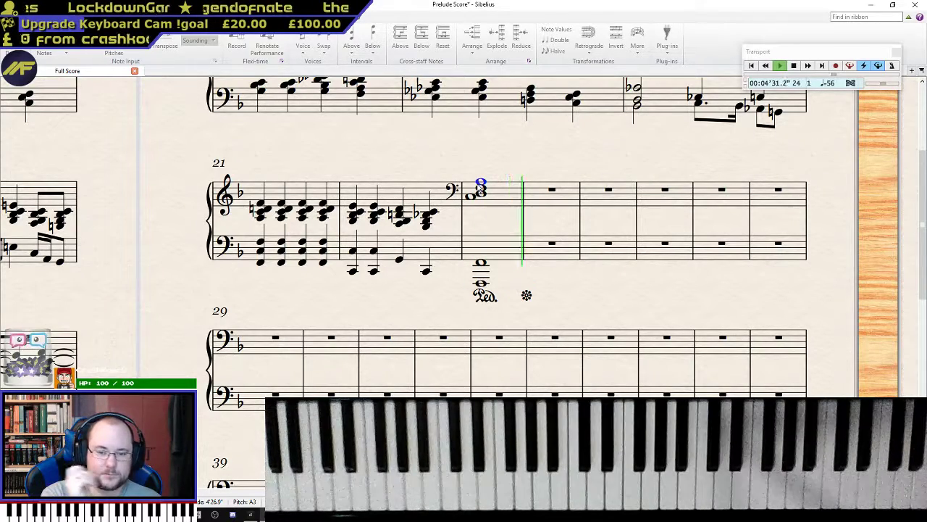
key("Escape")
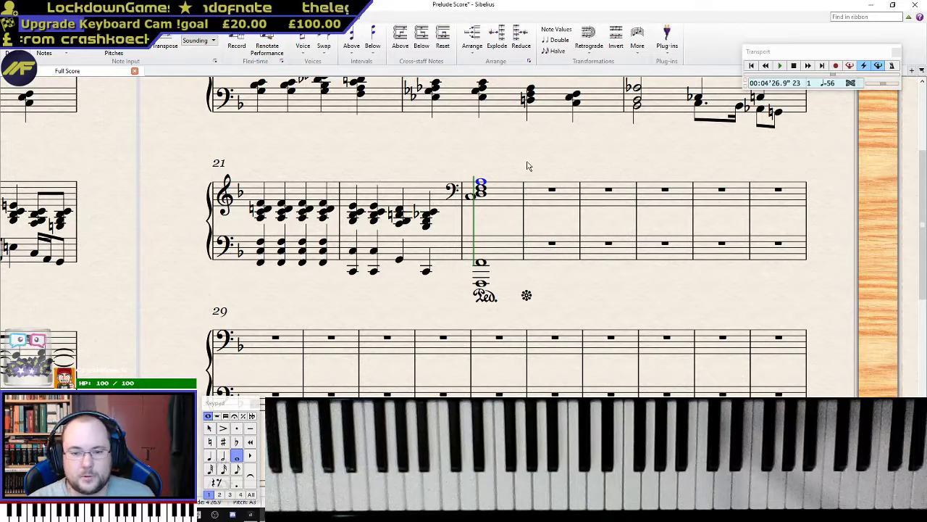
- Move the whole-note F octave in bar 23's lower staff into voice 2, freeing voice 1 for a chord
key("Escape")
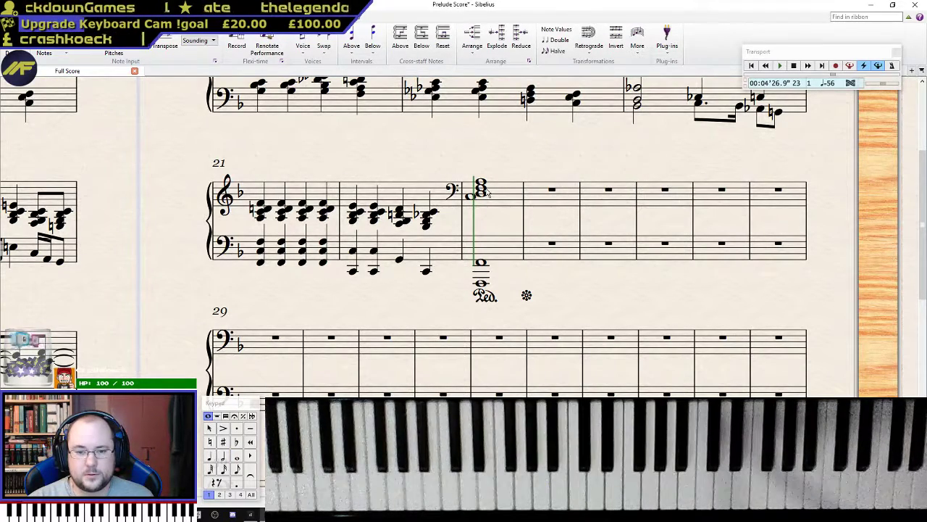
left_click(484, 188)
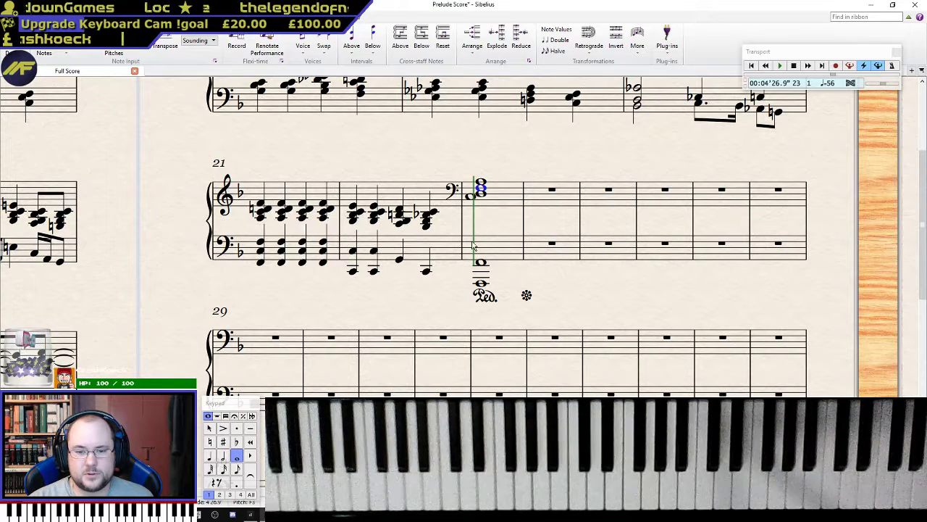
left_click(495, 258)
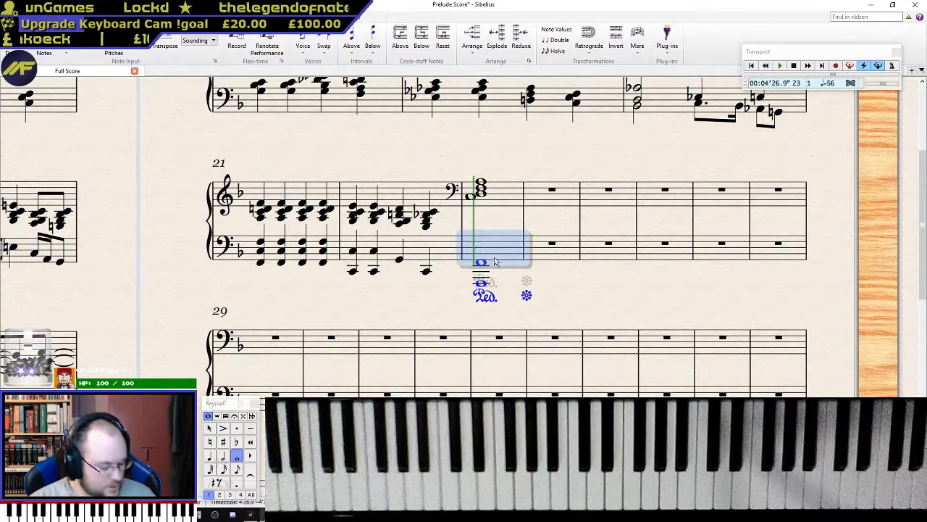
key("Escape")
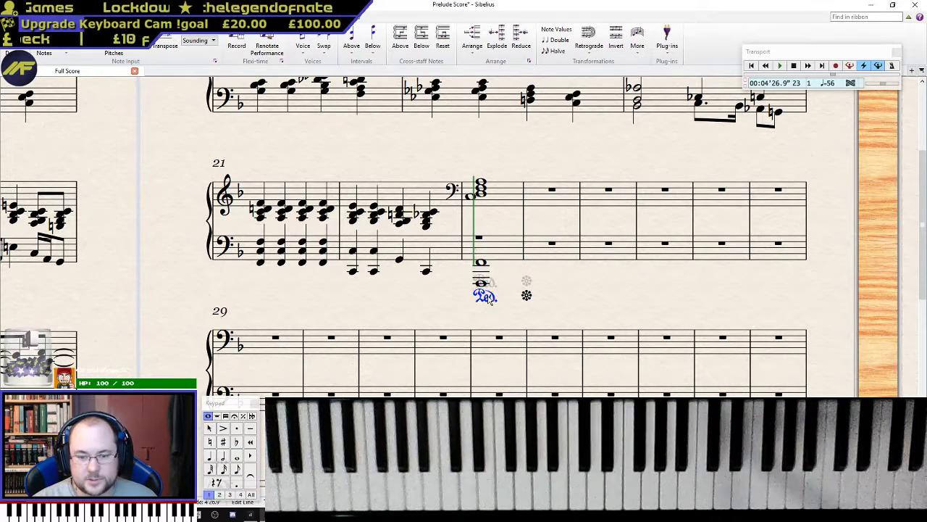
left_click(251, 494)
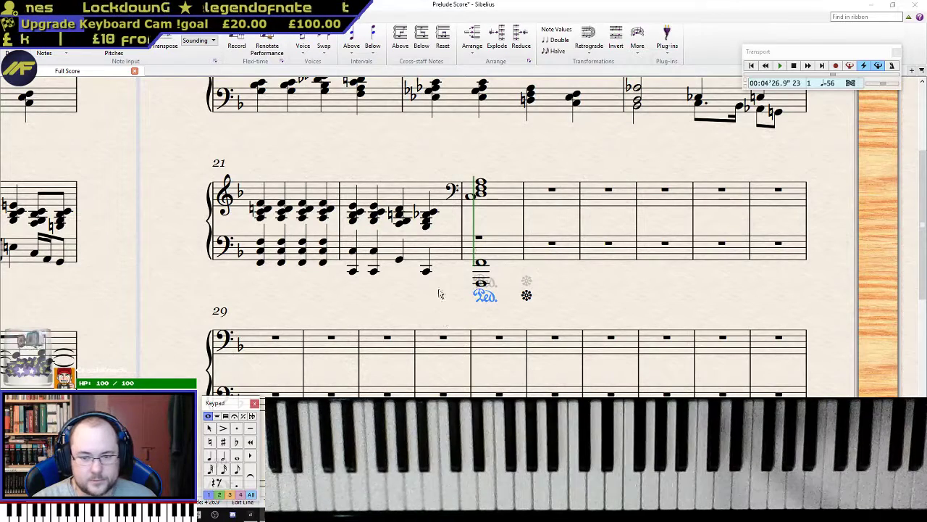
- Enter a whole-note C–D–F–A chord in voice 1 of bar 23's lower staff, above the bass octave
left_click(479, 239)
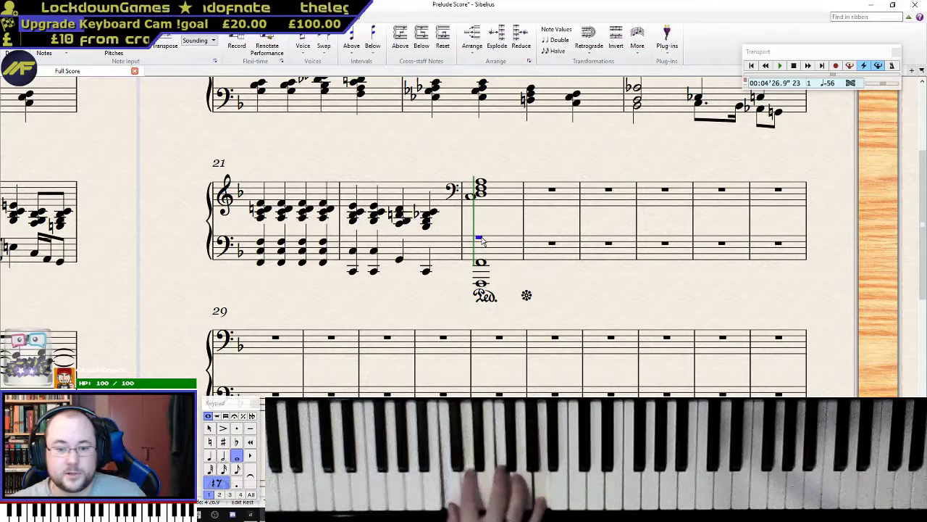
key("n")
key("Escape")
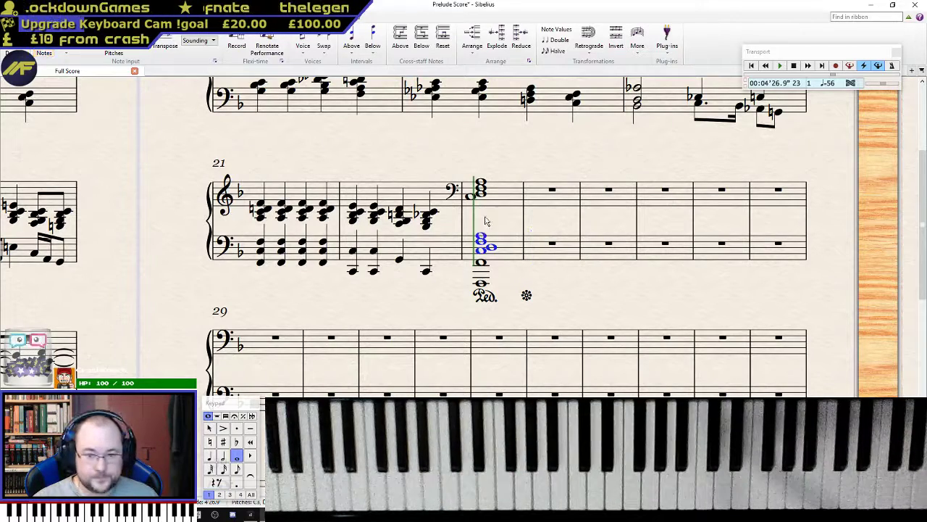
- Delete the bass clef change and the whole-note chord from bar 23's upper staff
left_click(481, 189)
left_click(453, 191)
key("Delete")
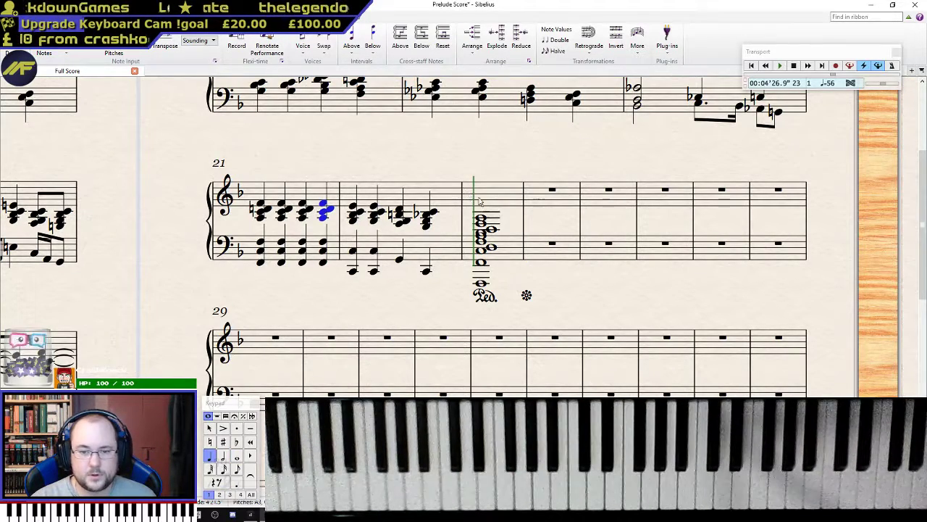
left_click(500, 194)
key("Delete")
- Start an upper-staff melody in bar 23 with a quarter rest, high A♭–A♮ eighths and A♭–A♮ sixteenths
left_click(493, 192)
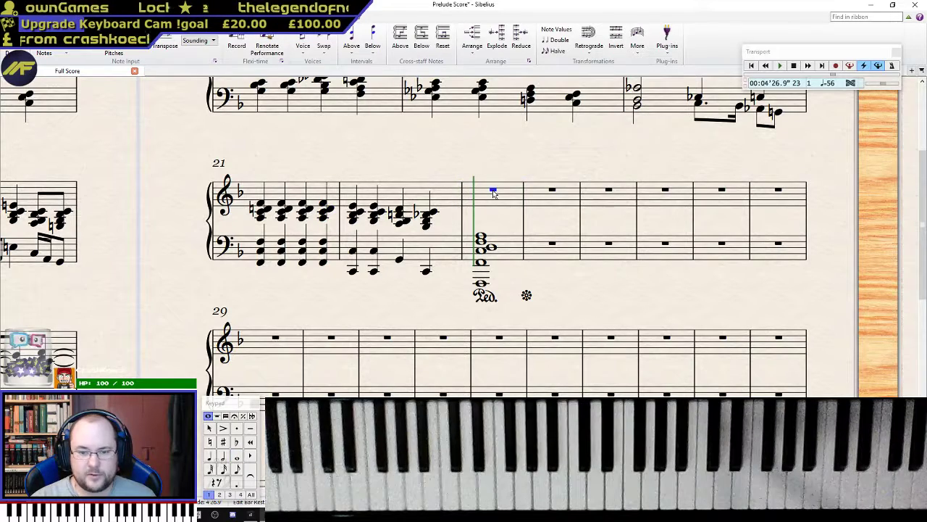
key("KP_4")
key("KP_0")
key("KP_3")
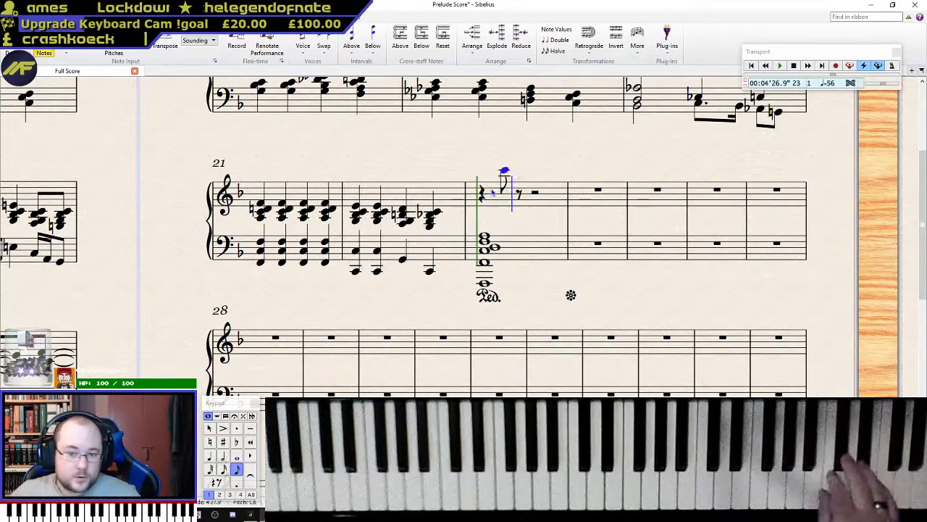
key("ctrl+z")
key("ctrl+z")
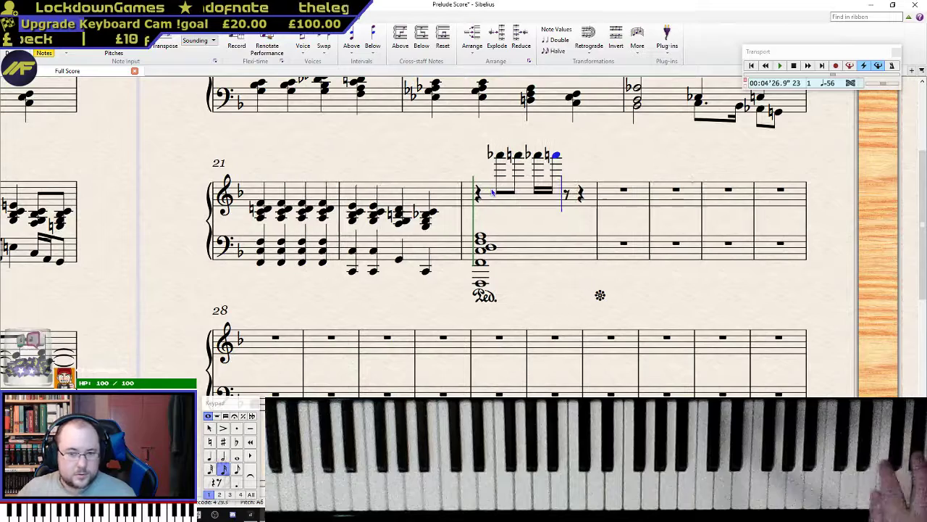
- Continue the melody with two tied eighth-note Fs and lower A♭–G sixteenths, ending on a whole-note F in bar 24
key("3")
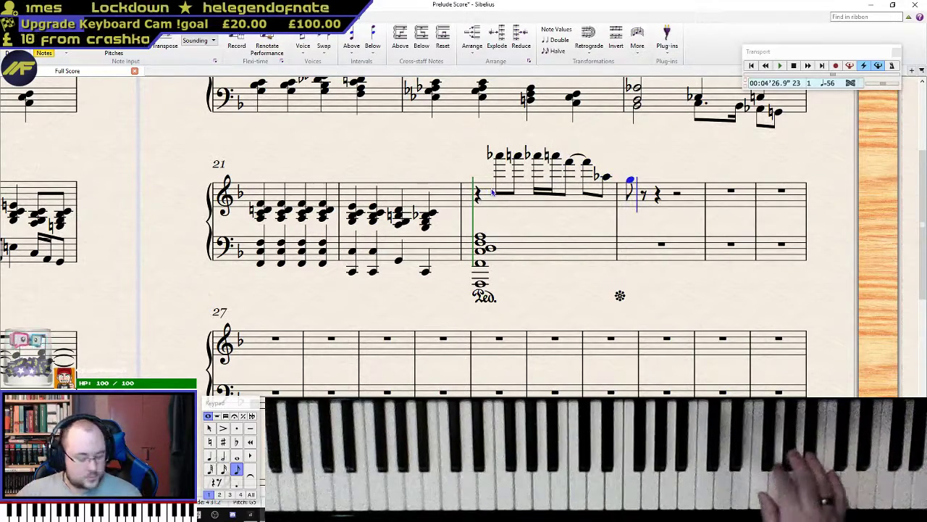
key("KP_2")
key("KP_4")
key("KP_6")
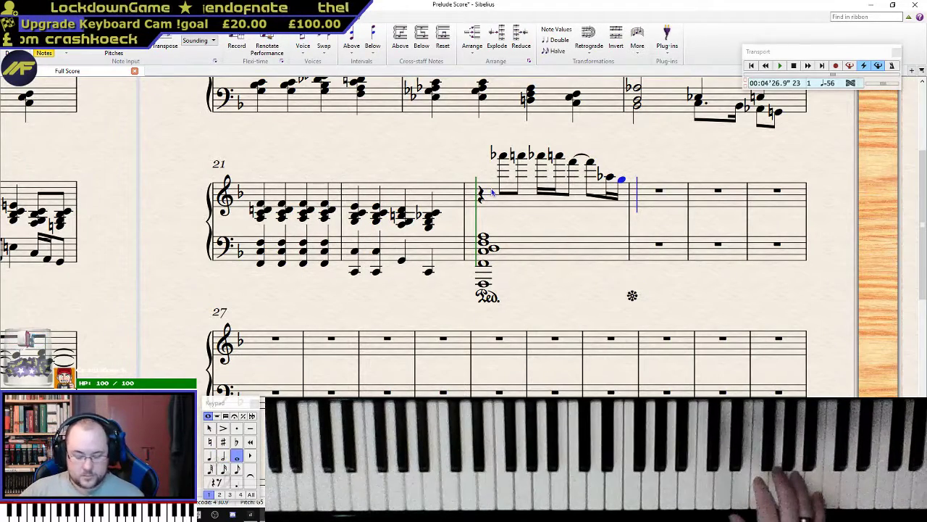
- Copy bar 23's lower-staff chord and bass octave into bar 24, and extend the pedal marking to bar 24's end
left_click(534, 250)
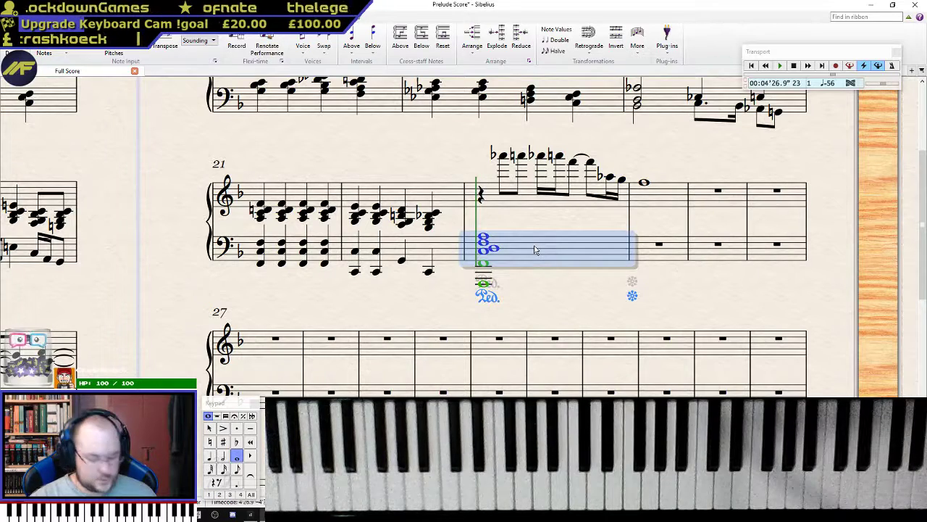
left_click(647, 257)
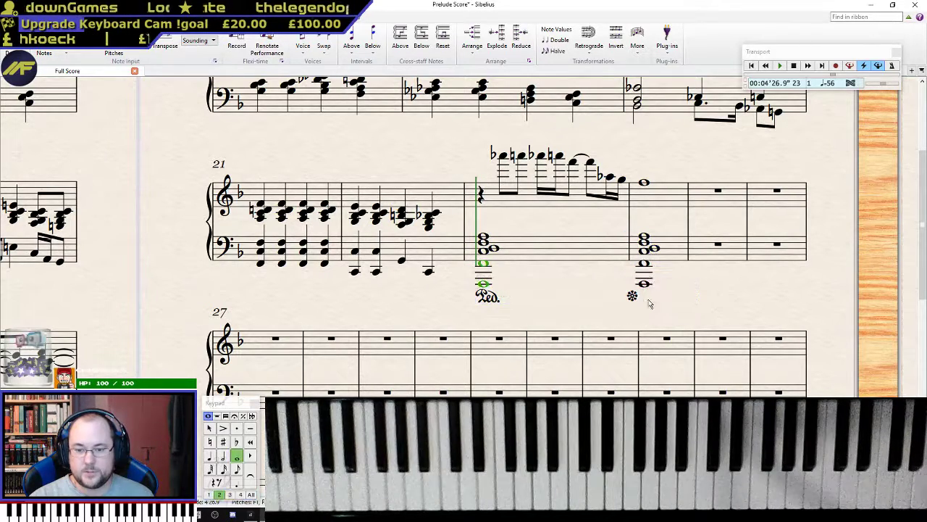
left_click_drag(632, 296, 689, 296)
- Tie every note of bar 23's lower-staff chord and bass octave over to bar 24
left_click(591, 250)
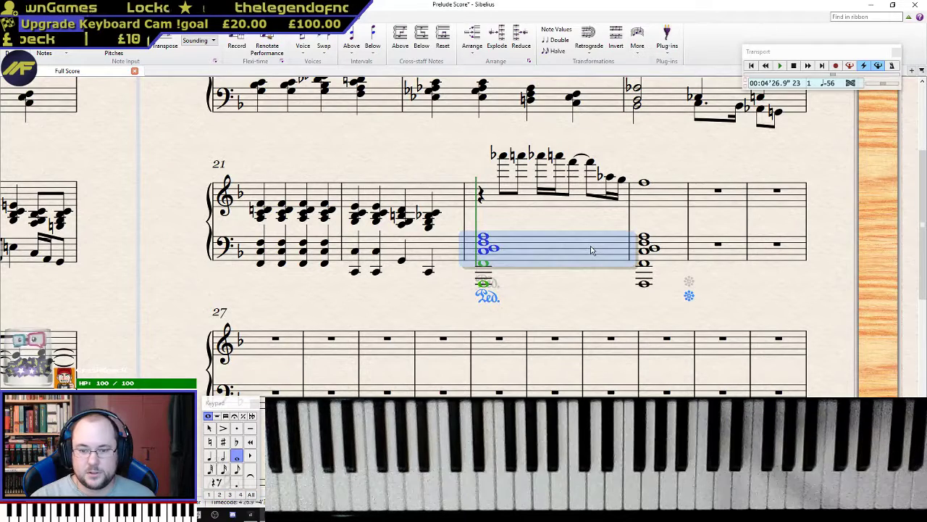
key("KP_Enter")
- Play back the new ending from bar 22's last chord into bar 24
left_click(502, 156)
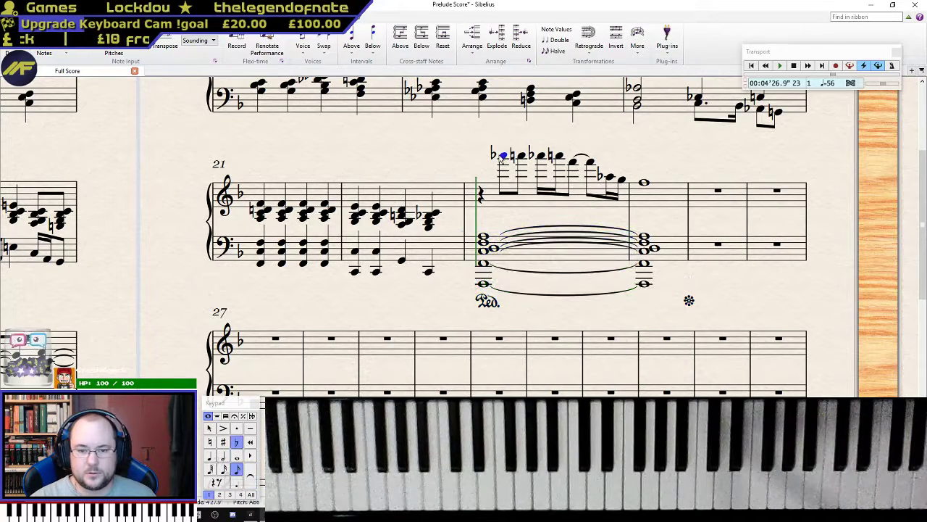
key("space")
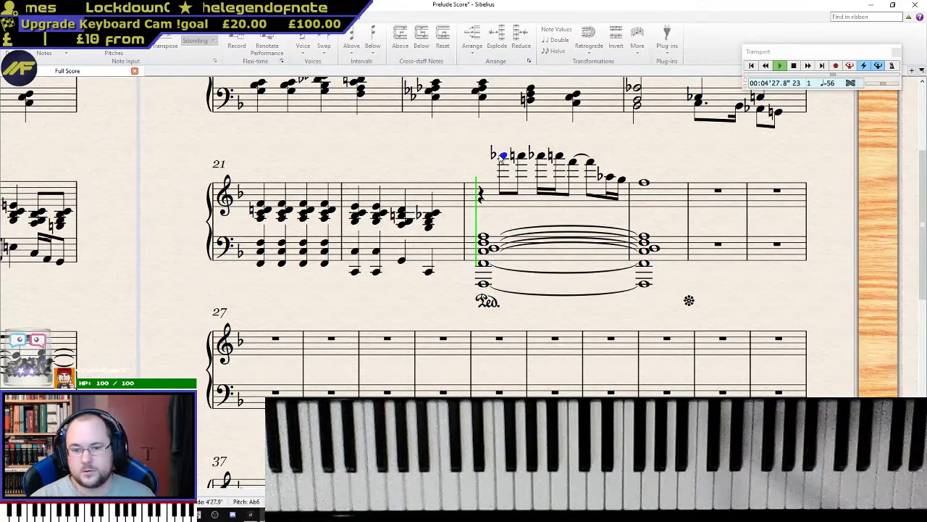
key("space")
left_click(435, 213)
key("space")
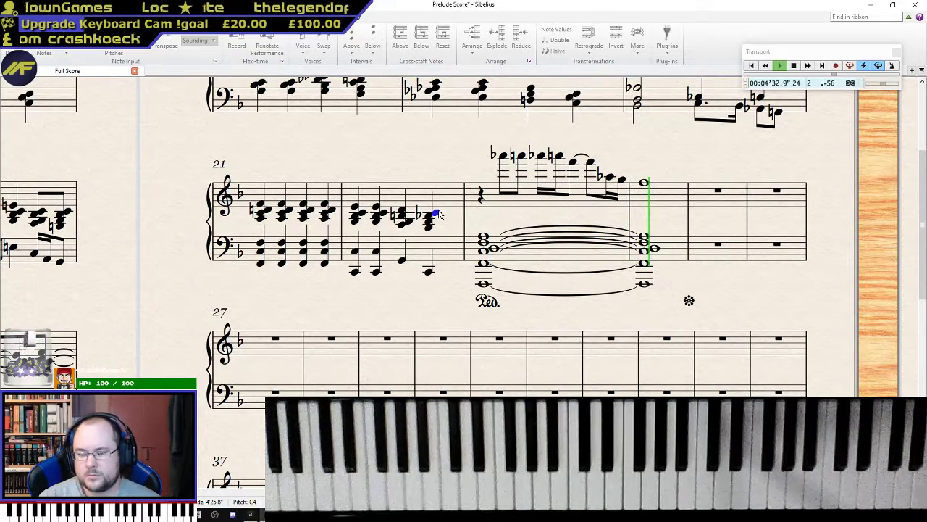
key("space")
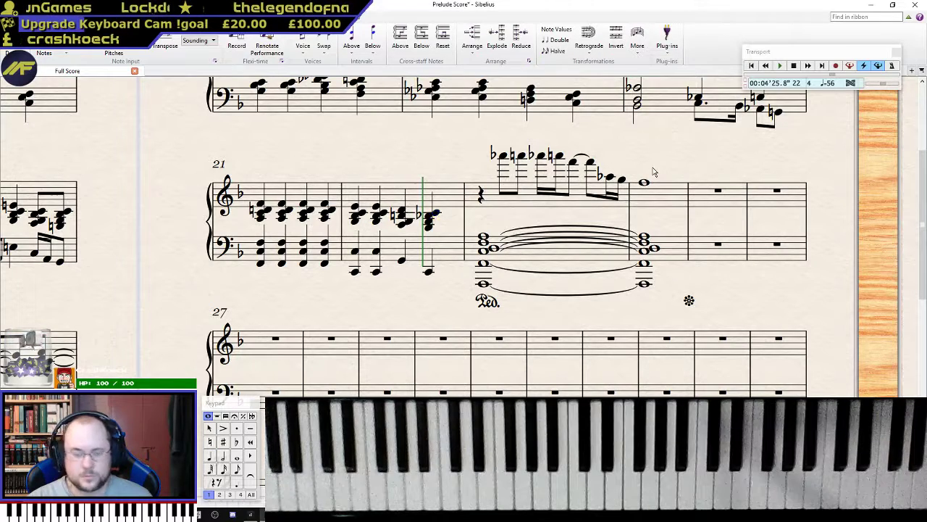
- Enter an A-flat eighth note in voice 2 on beat two of bar 24 in the treble staff
key("F8")
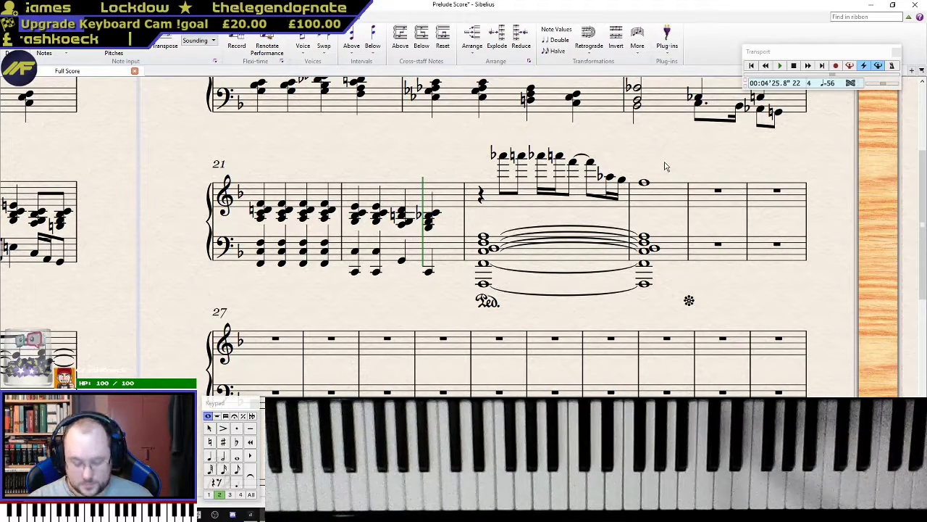
key("n")
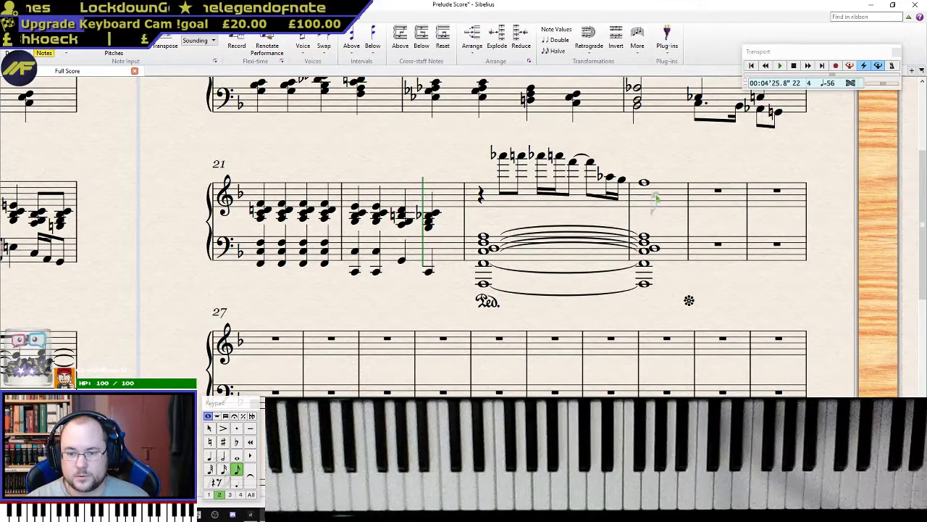
left_click(656, 199)
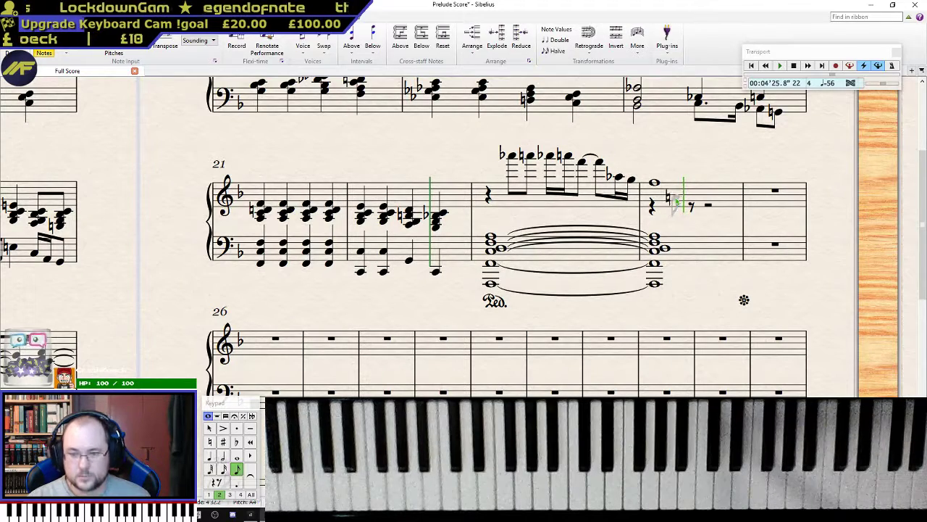
left_click(677, 204)
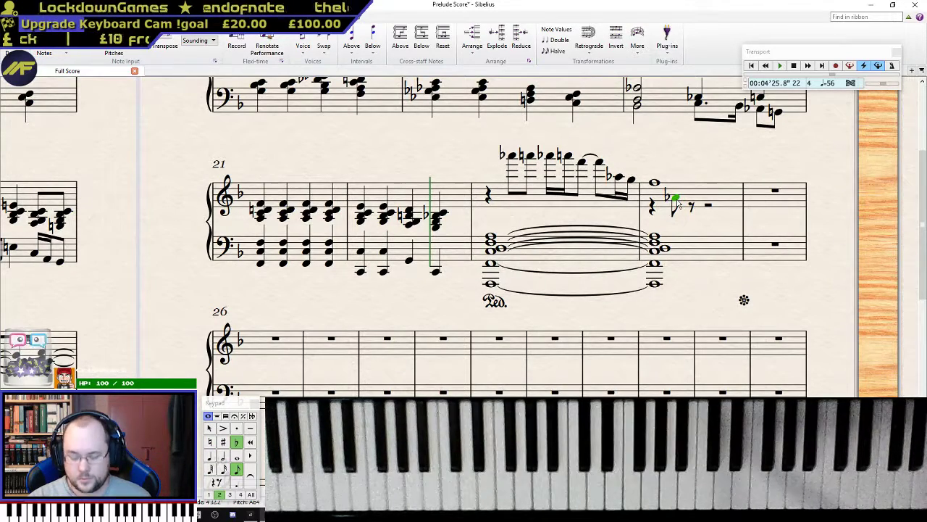
- Continue the voice 2 line with an A-natural eighth, E-flat and D sixteenths, tied C notes, A-flat and A-natural eighths, and a low F
key("n")
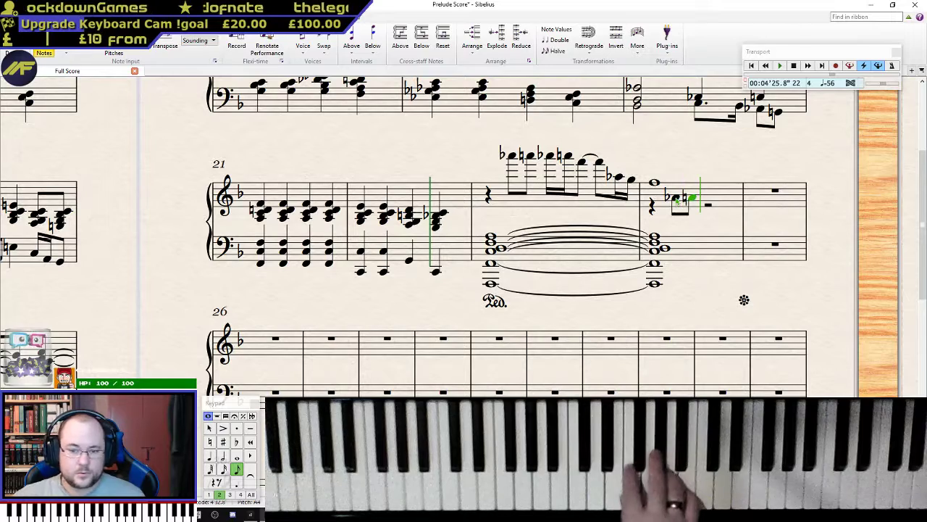
key("KP_2")
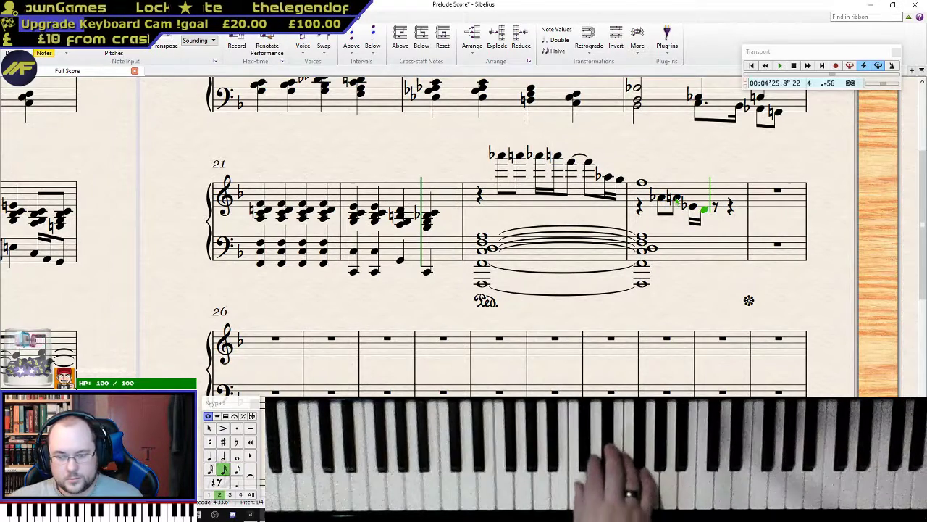
key("KP_3")
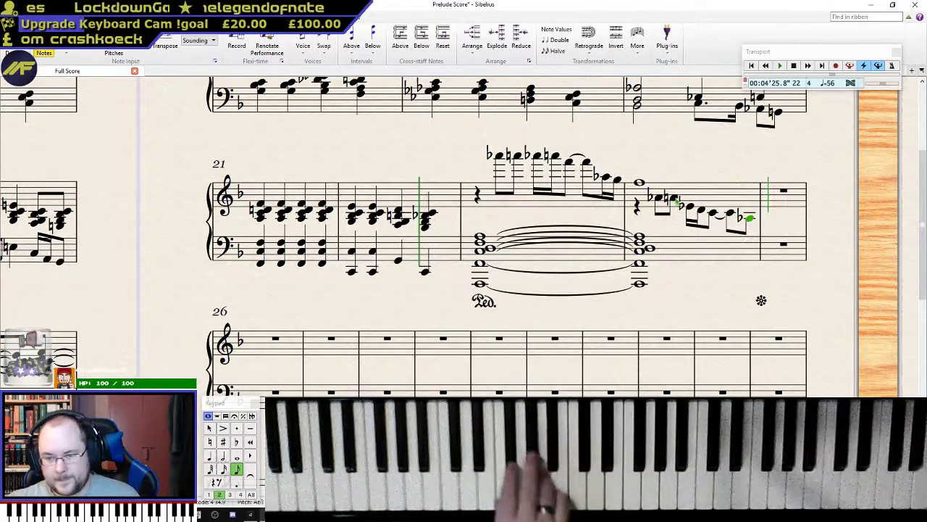
key("KP_4")
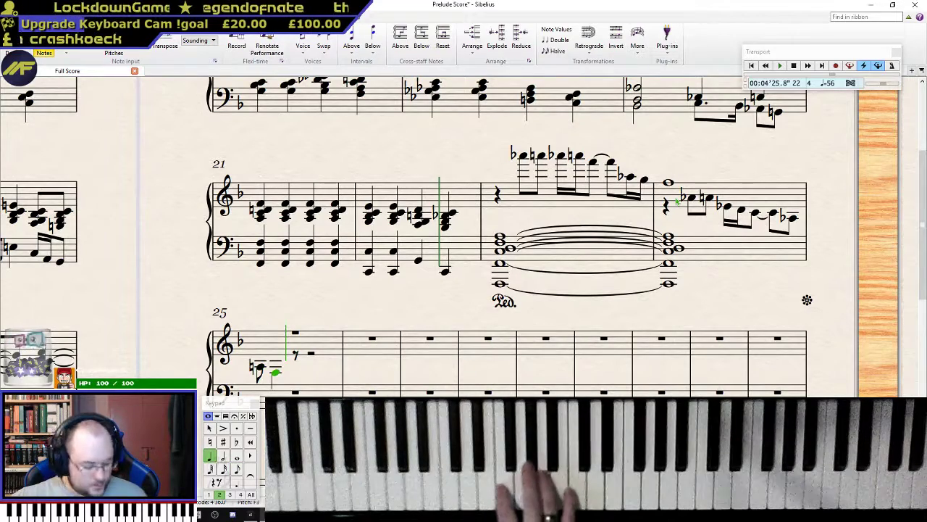
- Shorten bar 24's last A-flat to a sixteenth, re-enter A-natural as a sixteenth and place F as a quarter note starting bar 25
key("Escape")
key("Left")
key("Left")
key("Left")
key("Right")
key("KP_2")
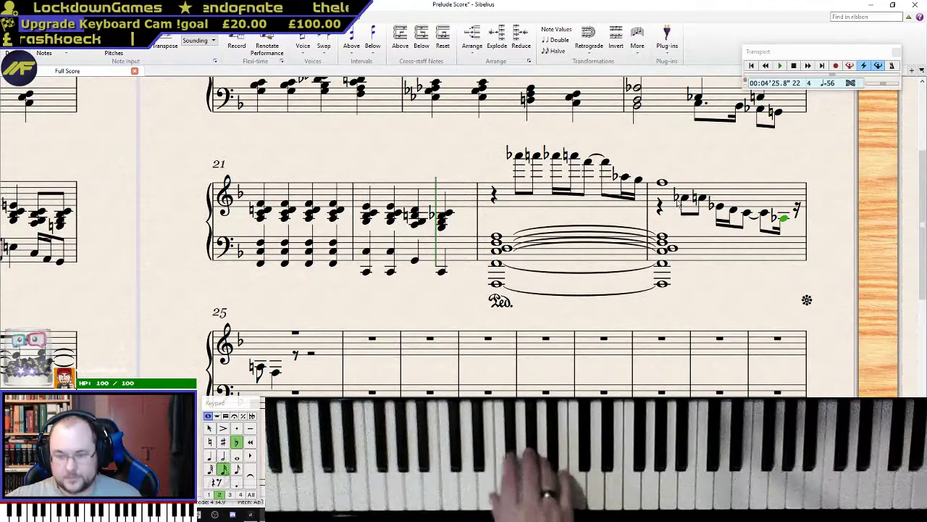
key("n")
key("KP_4")
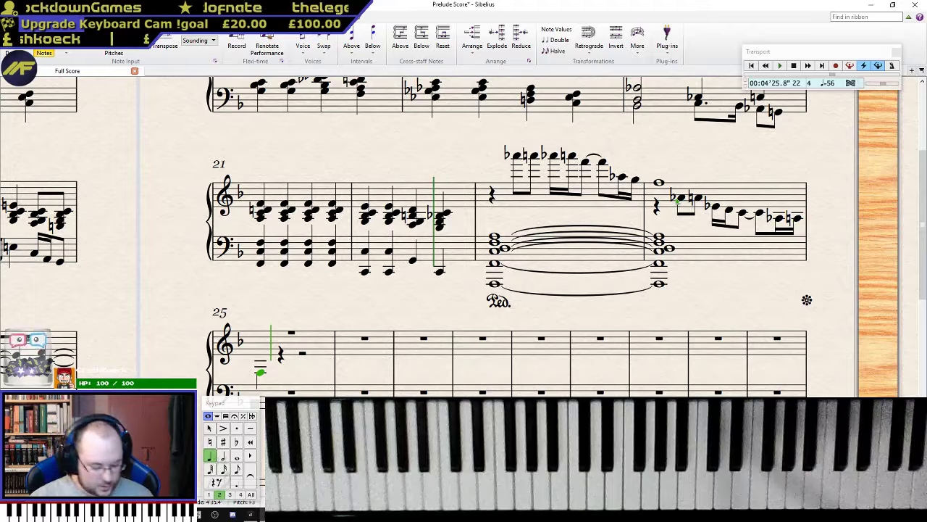
- Tie the whole-note bass chord in bar 24 forward and repeat that bar's chord into bar 25
left_click(563, 254)
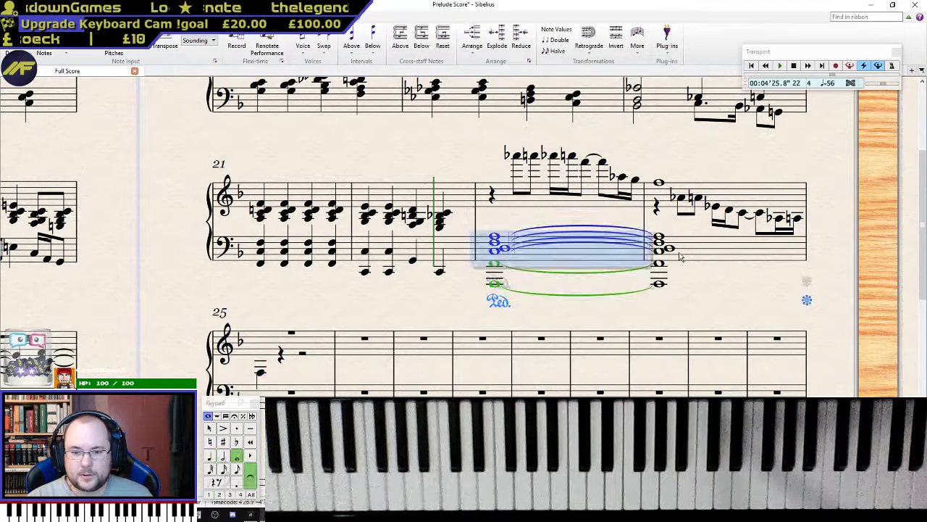
left_click(688, 257, "shift")
left_click(693, 295)
left_click(697, 251)
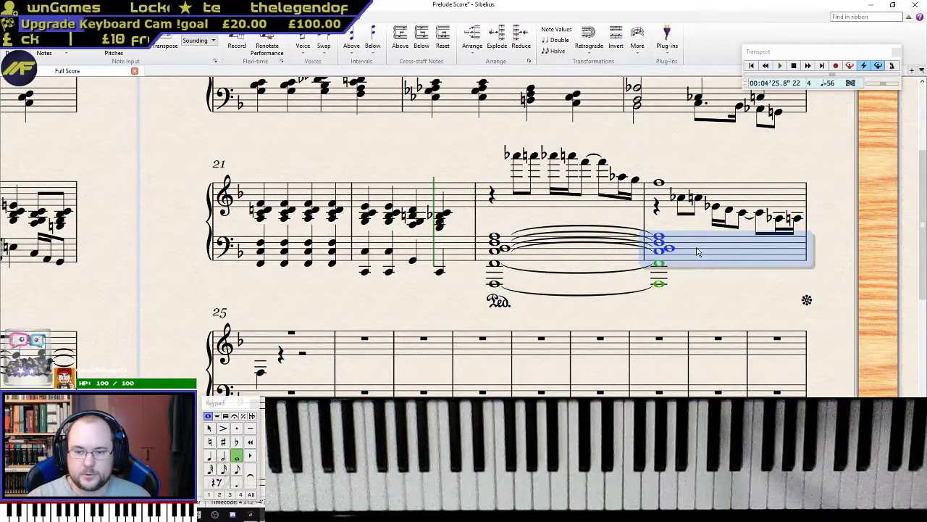
key("KP_Enter")
left_click(691, 308)
left_click(702, 254)
key("r")
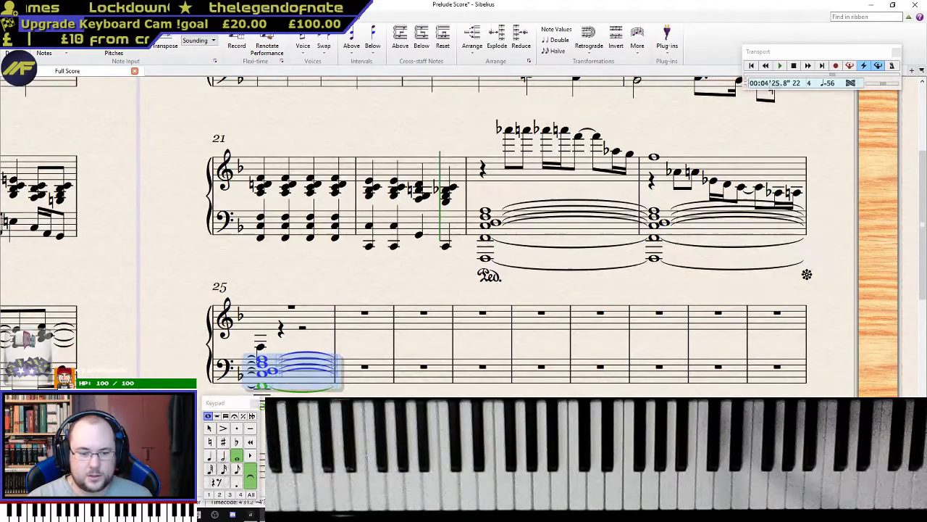
- Remove the outgoing ties from bar 25's bass chord and extend the pedal release to the end of that bar
scroll(464, 239, "down", 1)
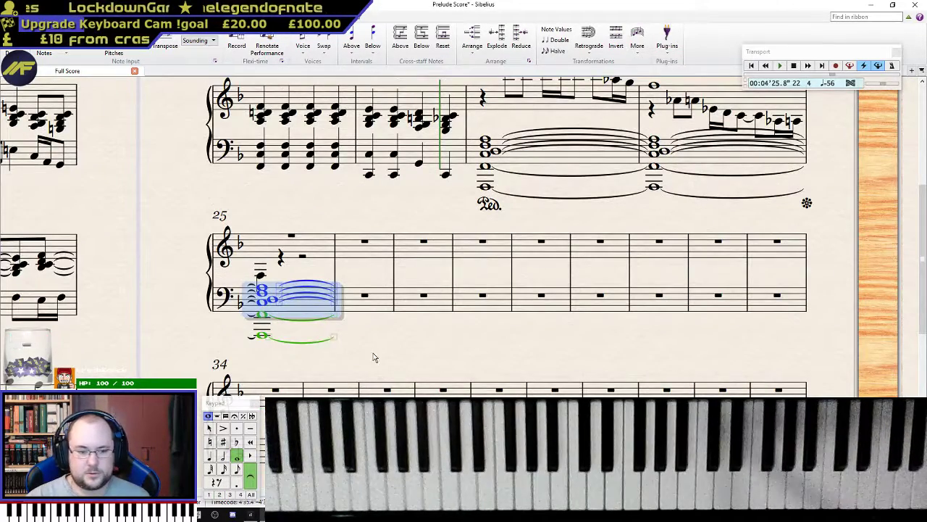
key("KP_Enter")
key("Escape")
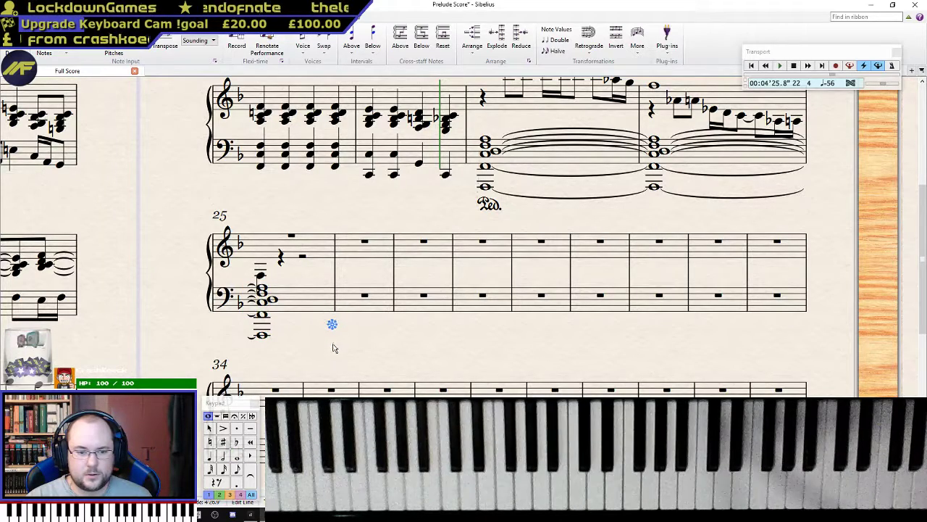
- Lengthen bar 25's voice 2 F to a whole note and tie bar 24's high F into a whole-note F in bar 25
left_click(260, 275)
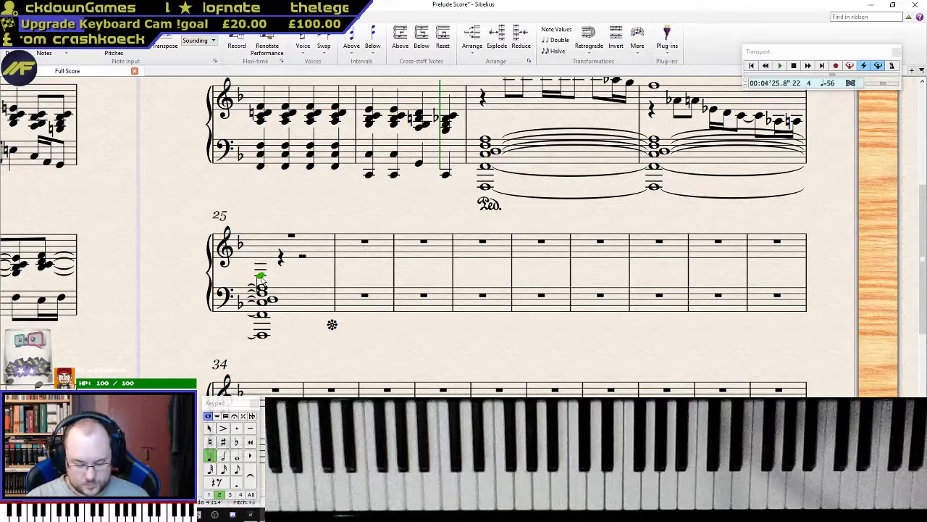
scroll(758, 200, "up", 3)
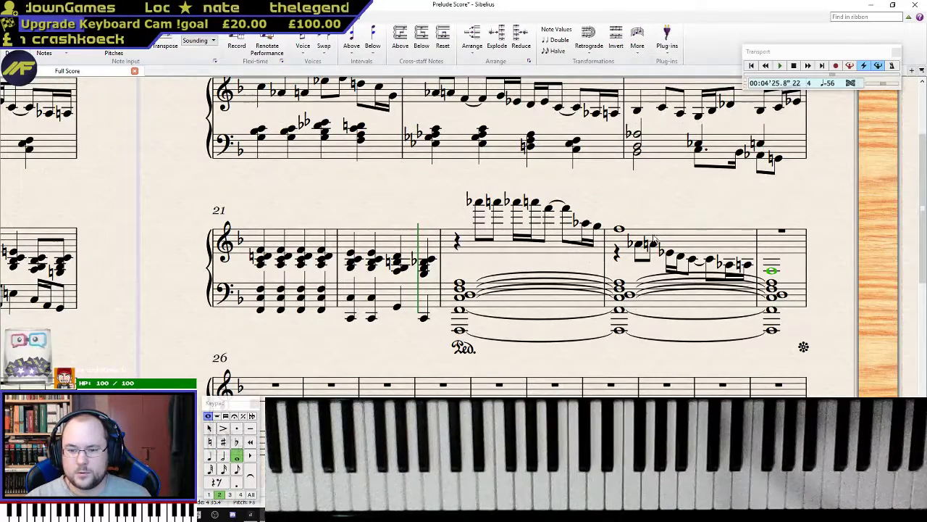
left_click(618, 229)
key("Return")
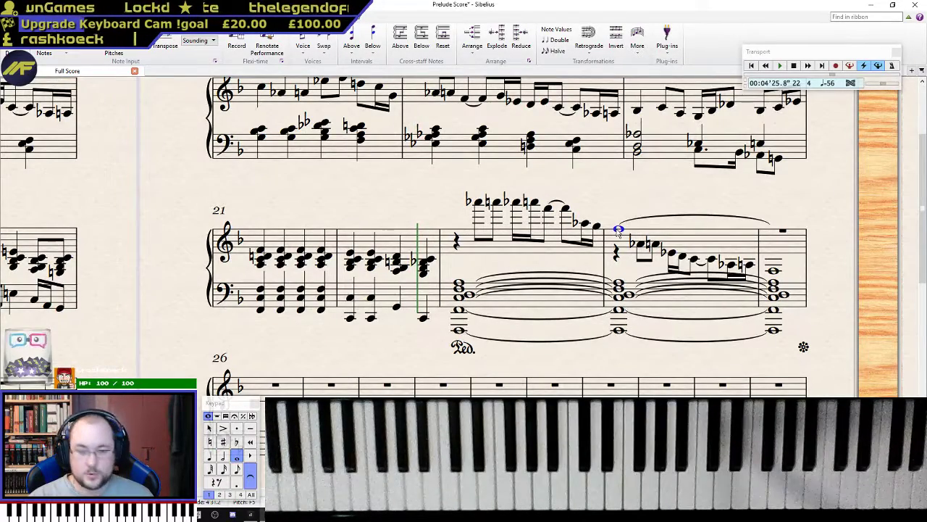
key("Right")
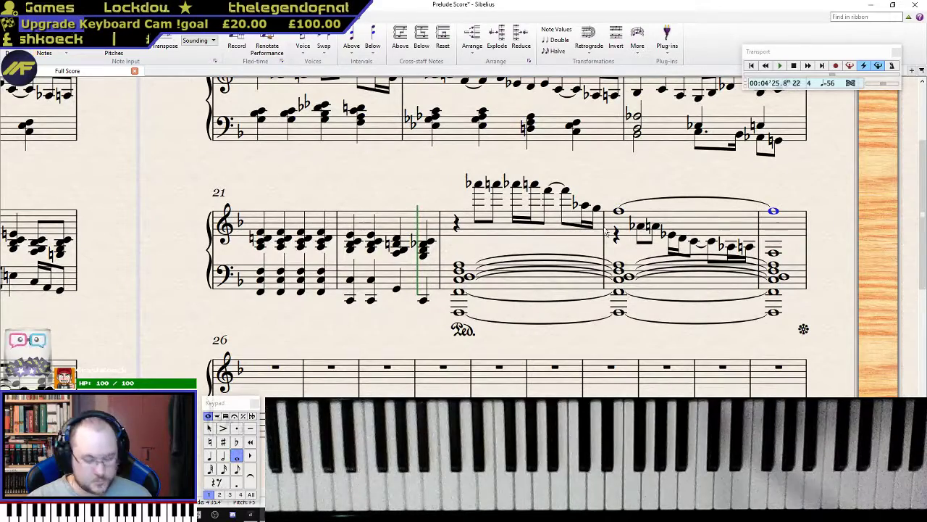
- Play back the ending from bar 21, and play again from the final chord in bar 25
left_click(685, 291)
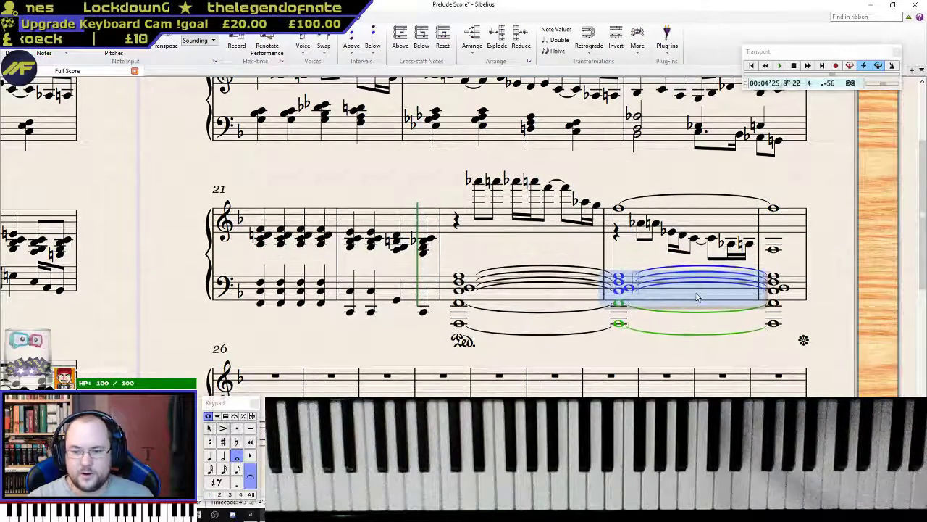
left_click(261, 232)
key("p")
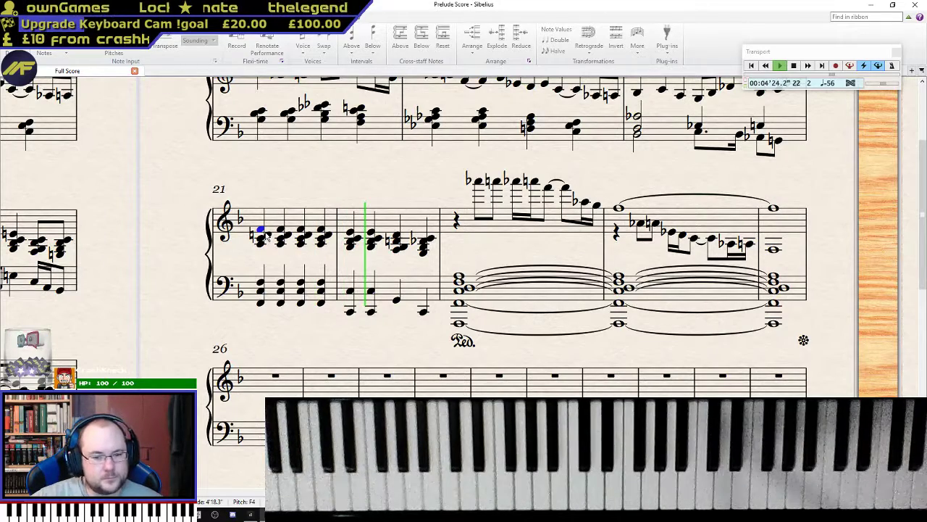
key("space")
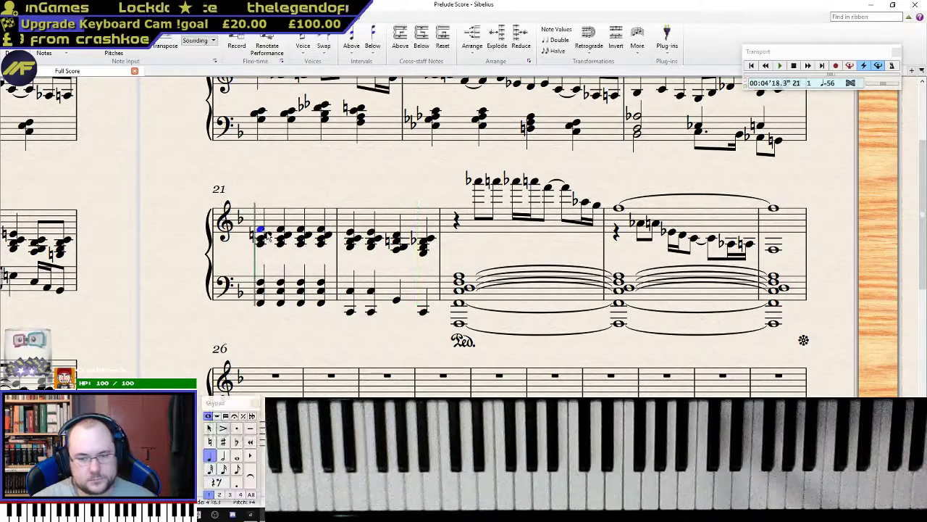
left_click(784, 289)
key("space")
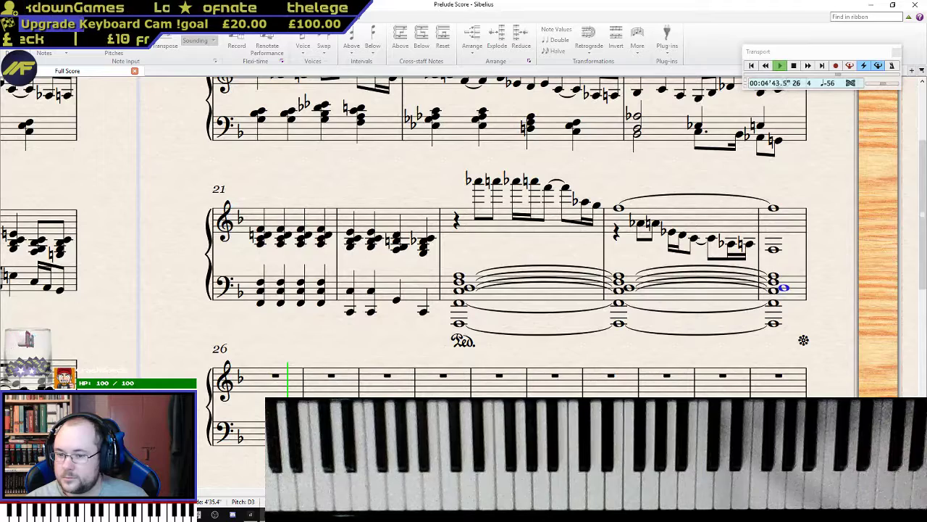
key("space")
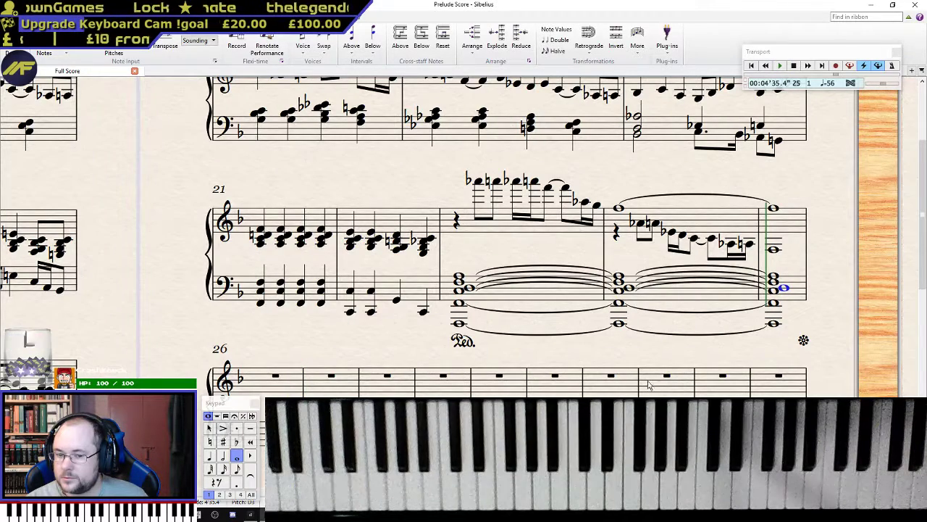
- Delete the pedal marking under bars 23 to 25 and cue playback at bar 23's bass chord
left_click(464, 341)
key("Delete")
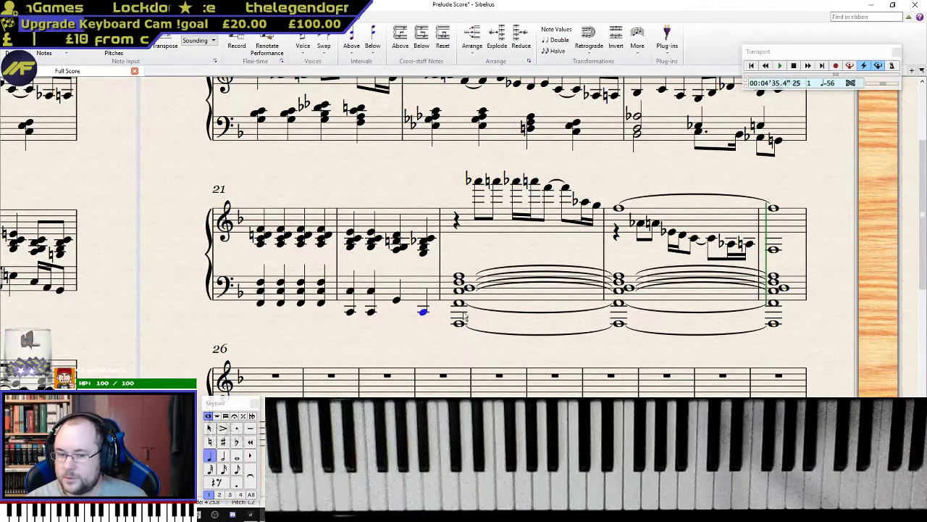
left_click(468, 289)
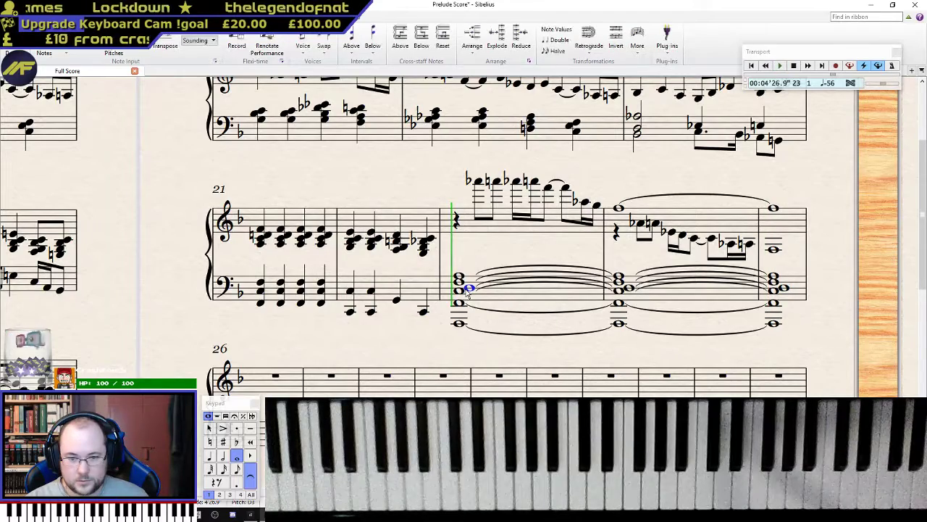
- Add a Pedal (no line) marking beneath the empty bass staff of bar 48
scroll(469, 290, "down", 10)
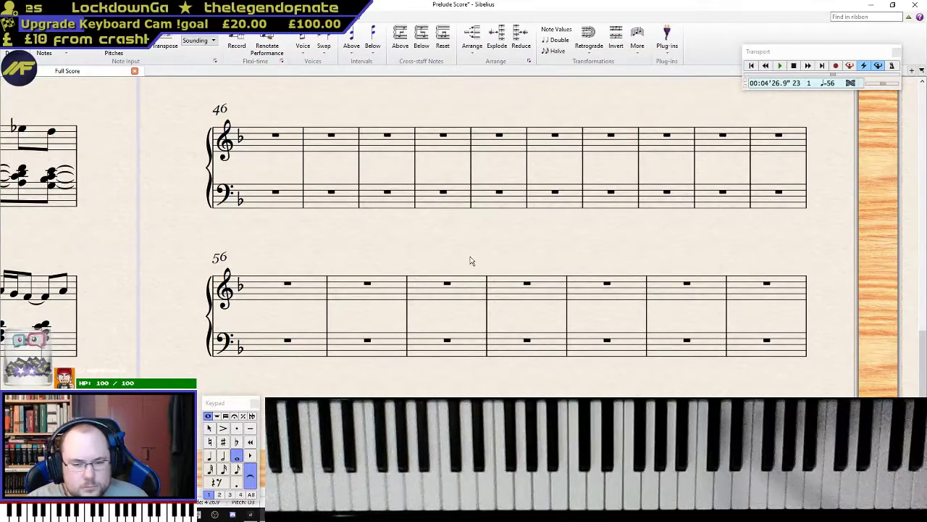
key("l")
scroll(278, 256, "down", 5)
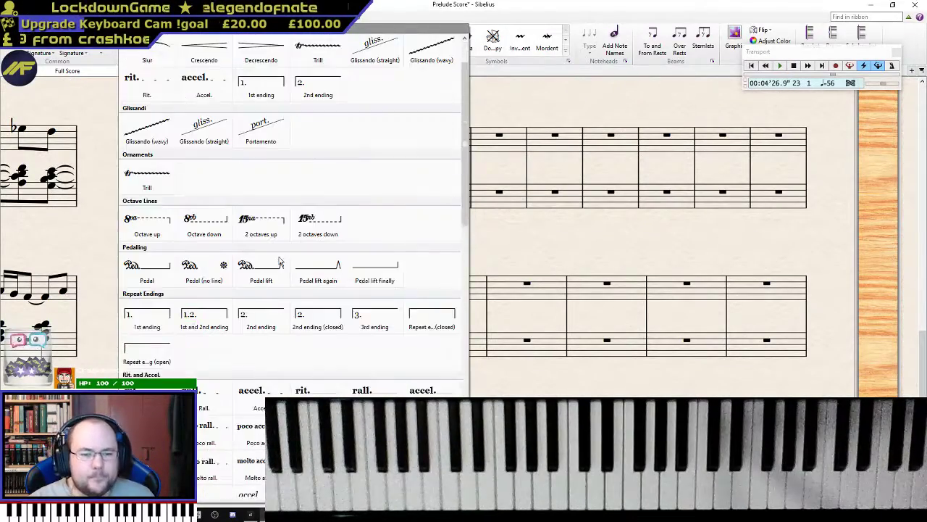
left_click(205, 211)
left_click(378, 220)
left_click(403, 203)
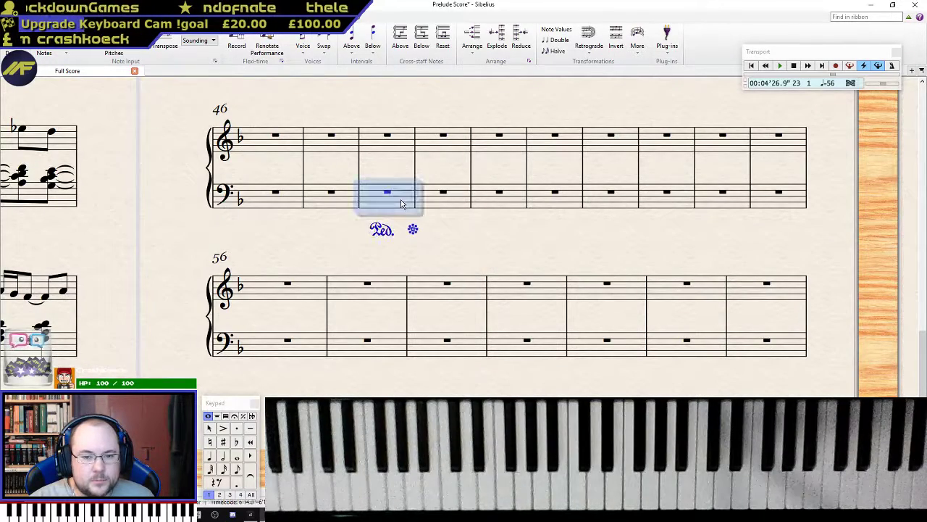
- Play back the empty bars from the new pedal marking in bar 48, and clear the selection
key("space")
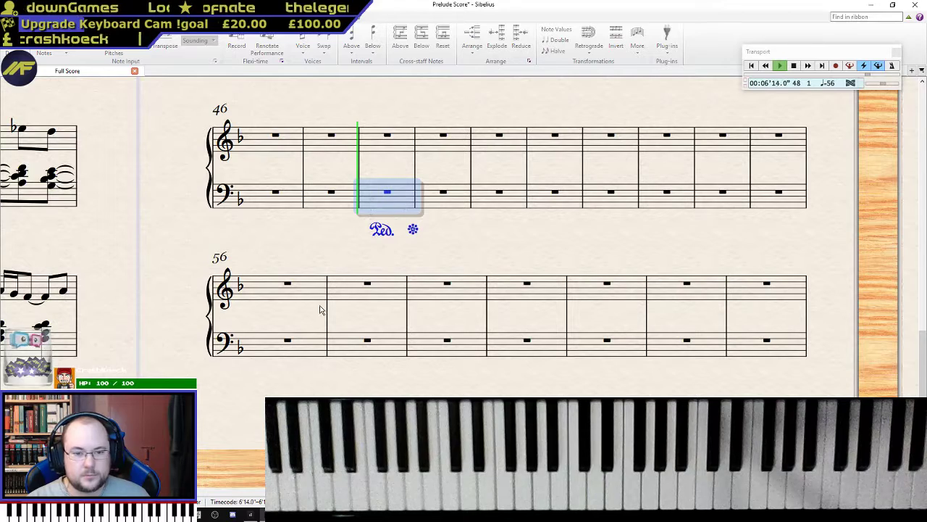
key("space")
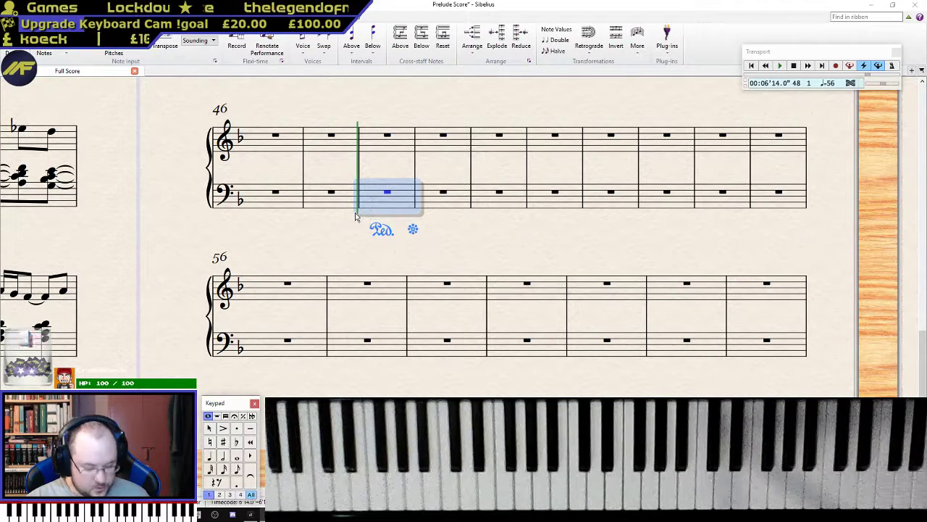
key("space")
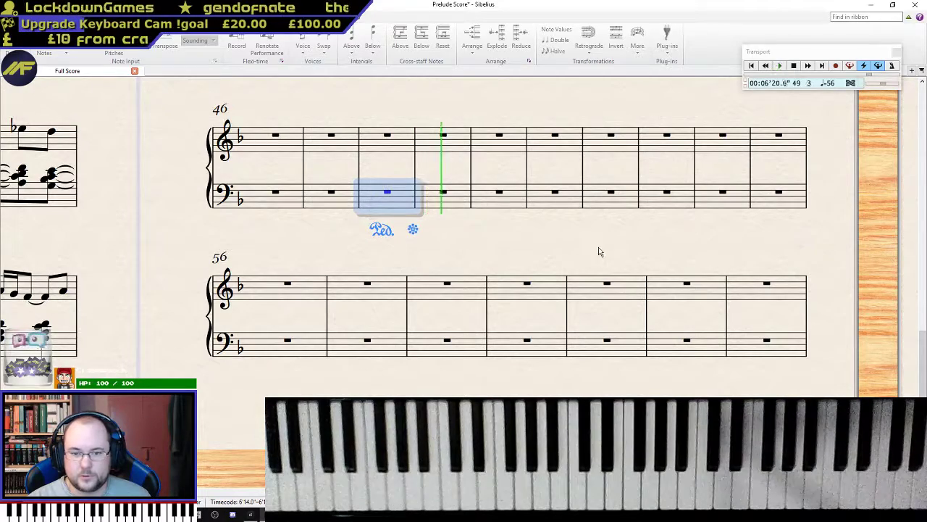
key("Escape")
key("Escape")
scroll(604, 259, "up", 6)
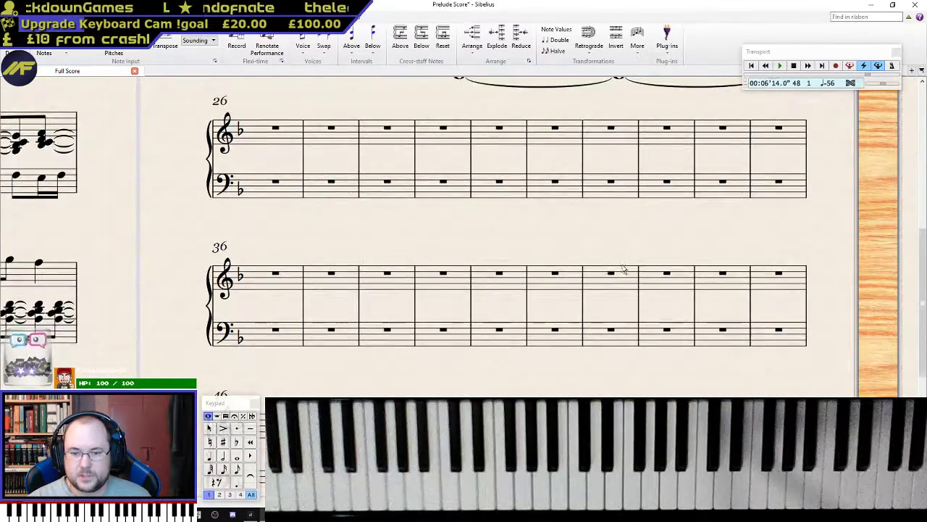
left_click(773, 360)
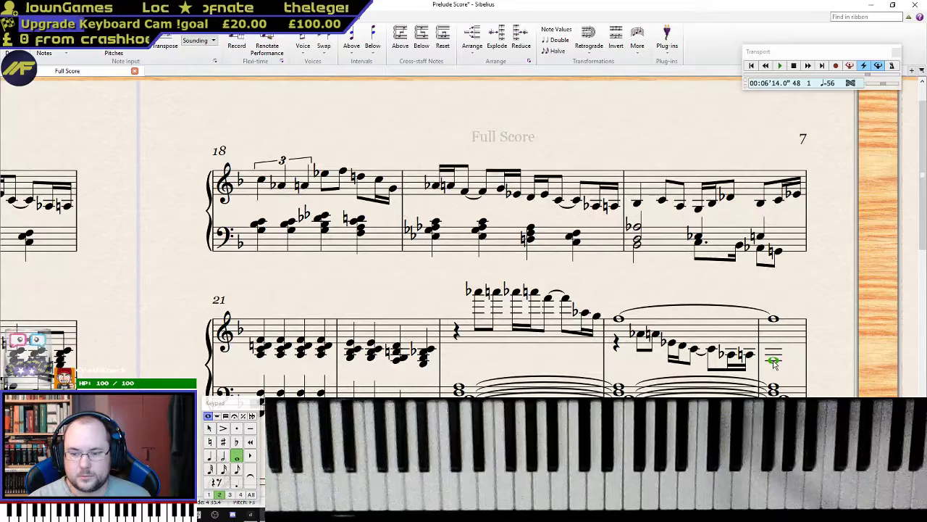
scroll(774, 363, "down", 2)
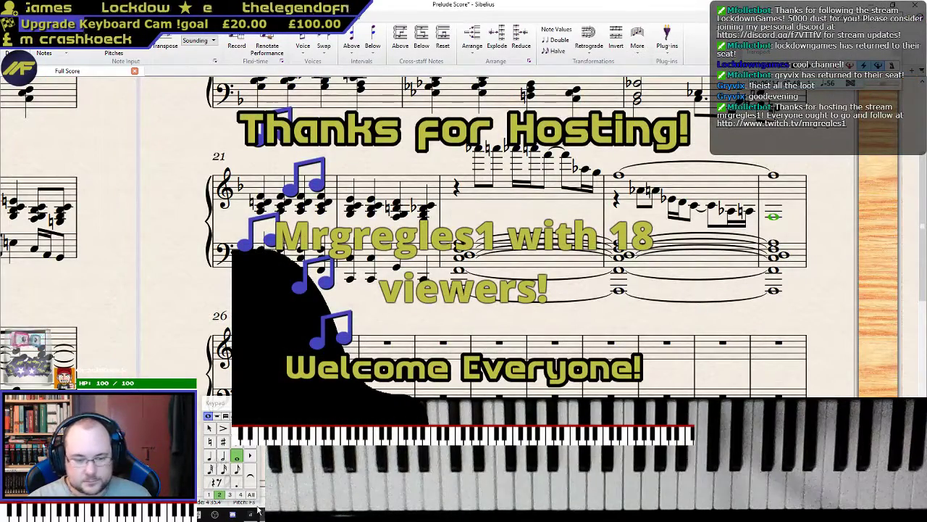
scroll(259, 512, "down", 1)
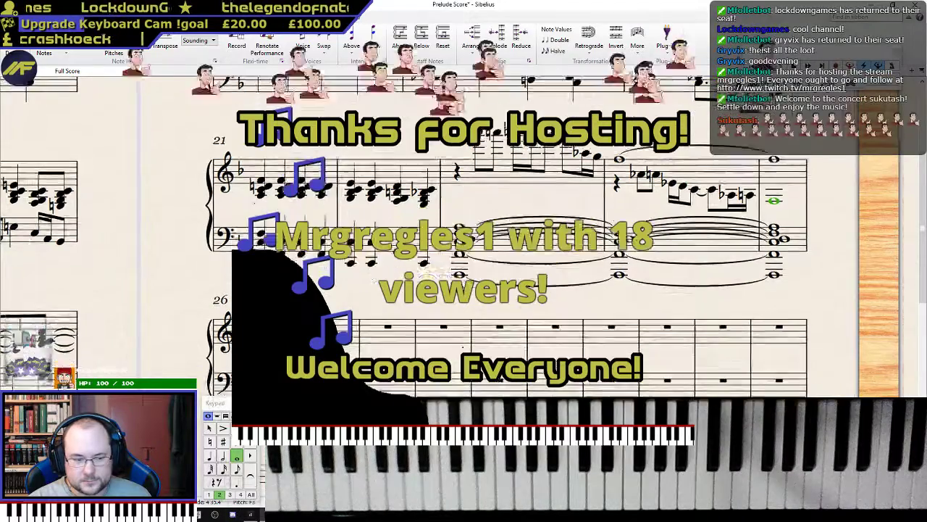
scroll(500, 239, "down", 6)
left_click(241, 294)
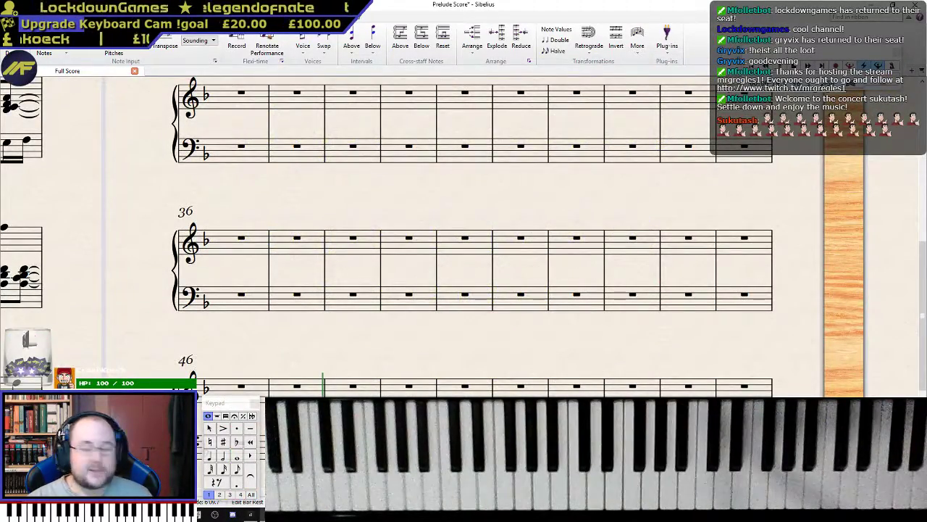
scroll(448, 355, "up", 6)
- Select bars 21 to 23 on both staves, then try a slur from the first voice 2 note of bar 24
left_click(471, 226)
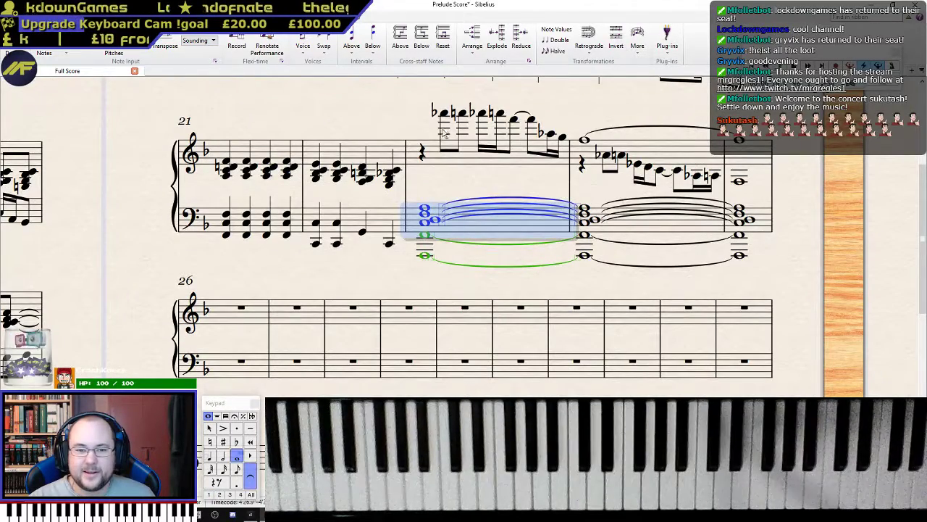
left_click(427, 158, "shift")
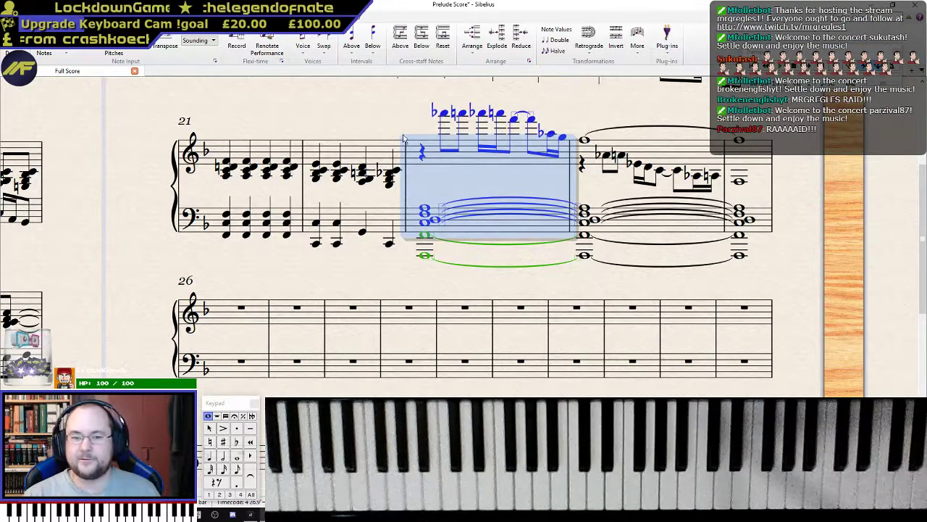
left_click(228, 162, "shift")
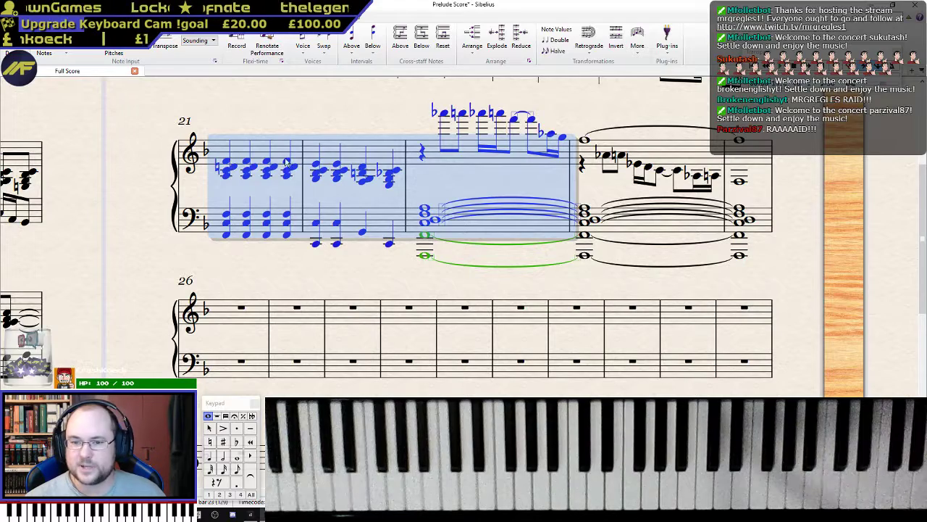
left_click(605, 157)
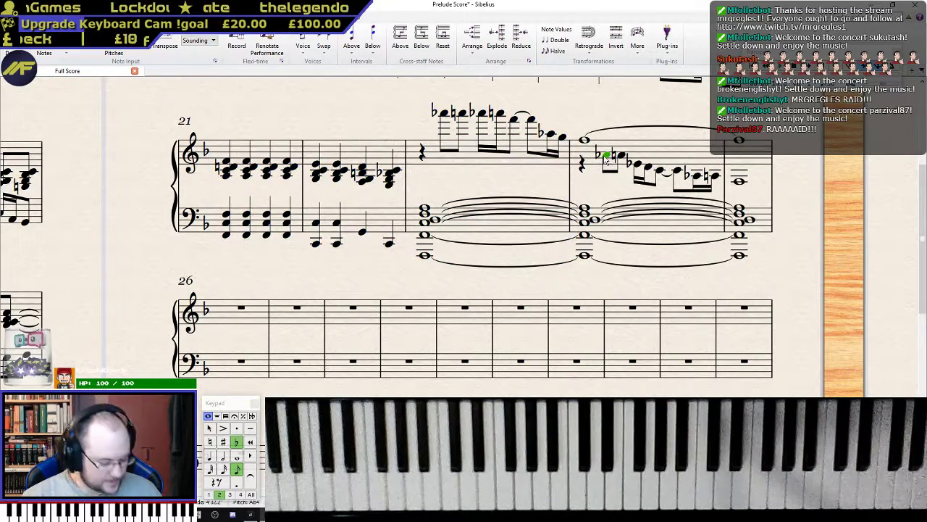
key("s")
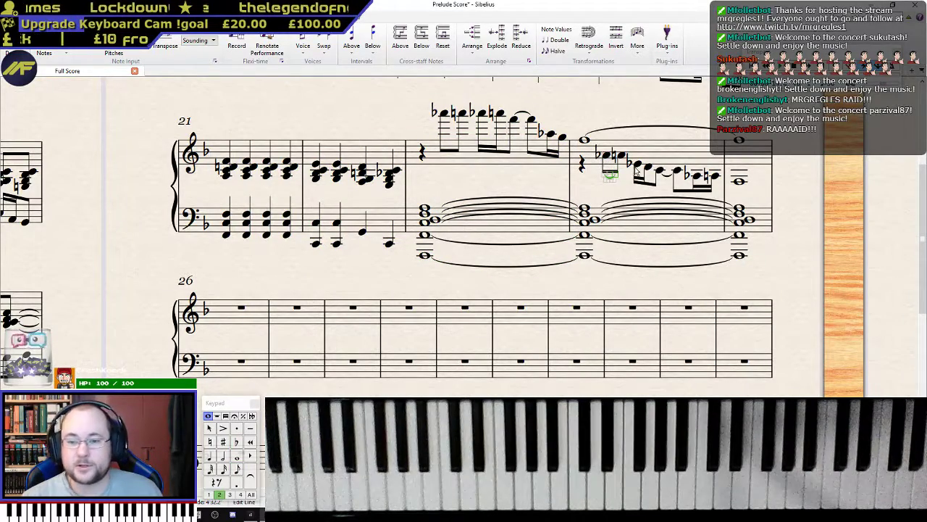
- Shorten bar 21's second chord to an eighth note in both staves and repeat the shortened chord straight after it
left_click(225, 164)
left_click(221, 208, "shift")
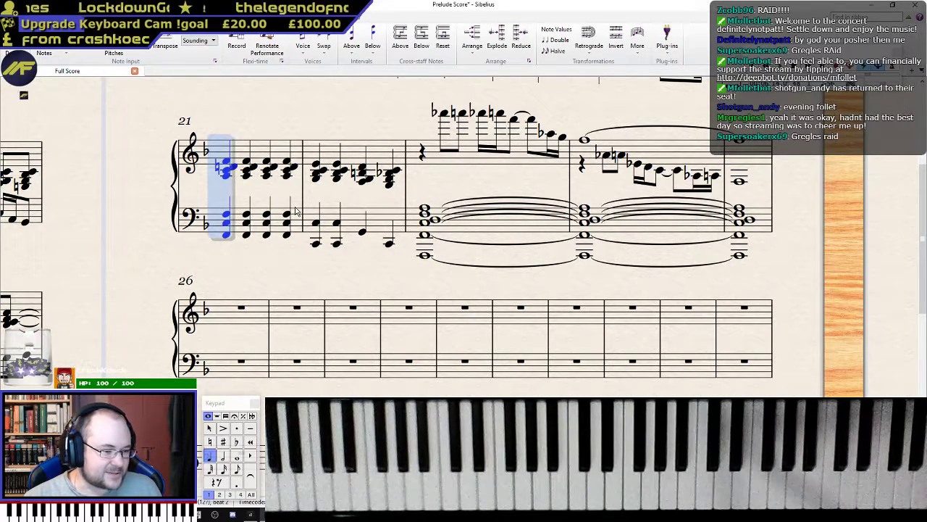
left_click(230, 165)
left_click(252, 168)
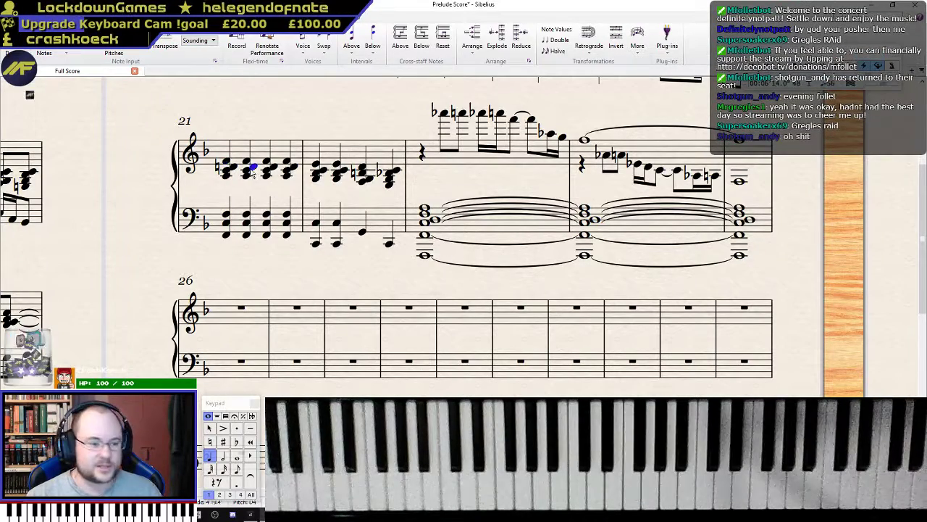
key("4")
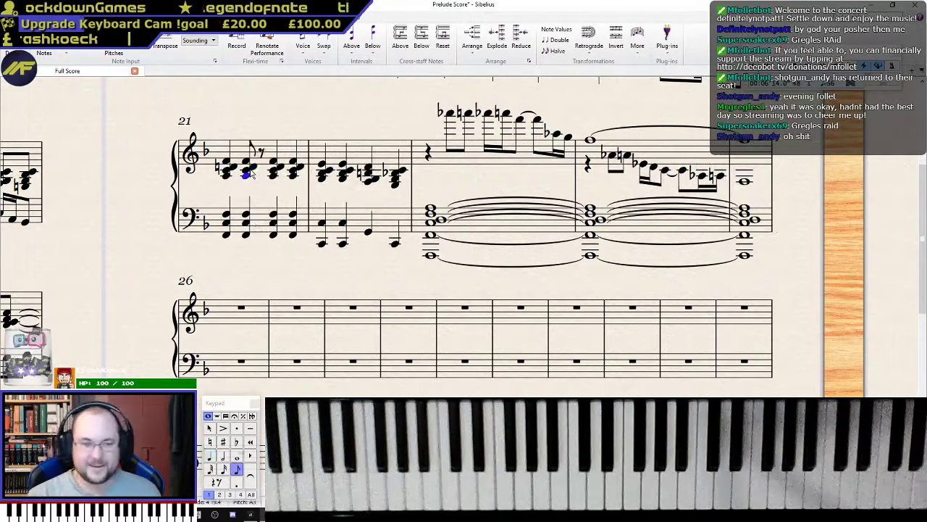
left_click(248, 226)
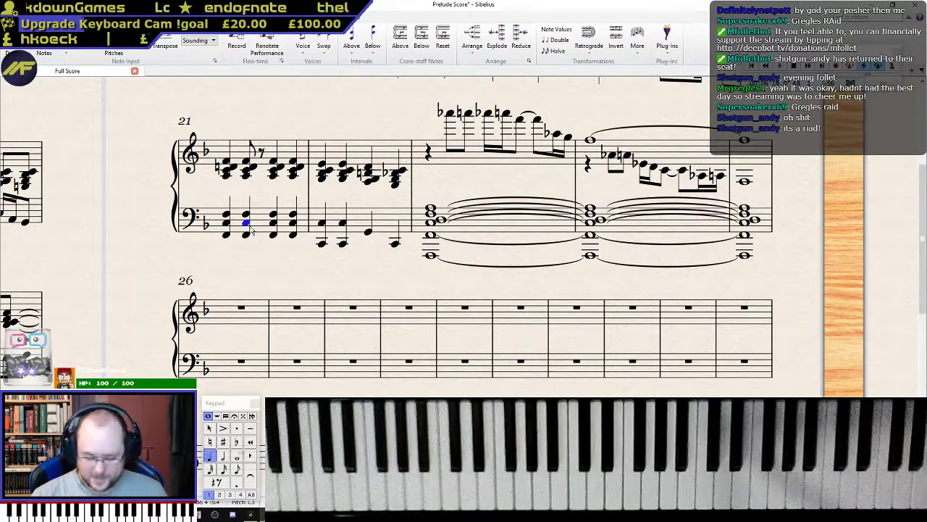
key("4")
left_click(250, 166, "shift")
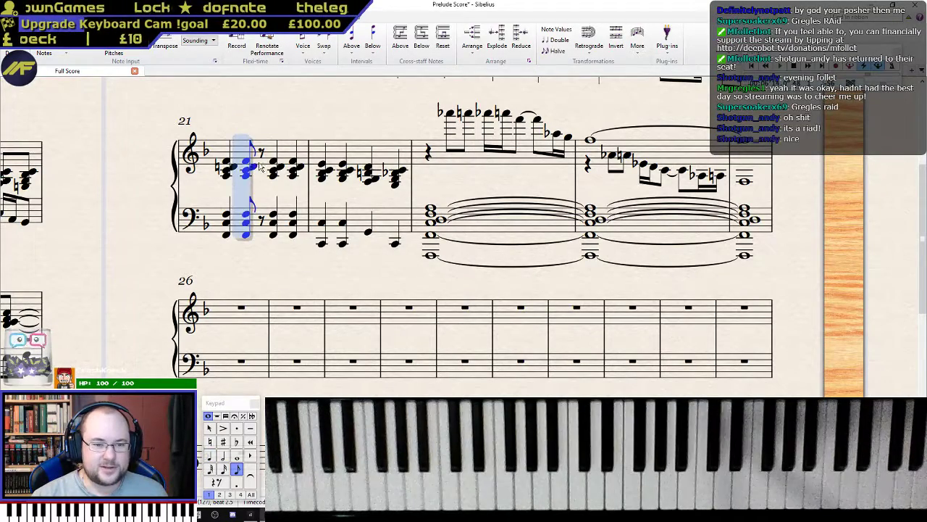
key("r")
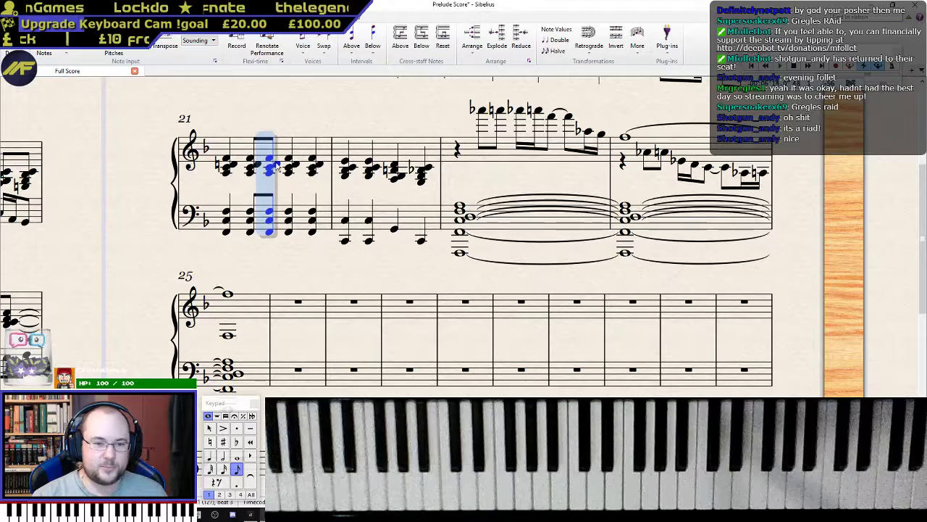
- Tie bar 21's repeated eighth-note chord and its opening quarter-note chord to the chords that follow them, in both staves
left_click(270, 221)
left_click(273, 167, "shift")
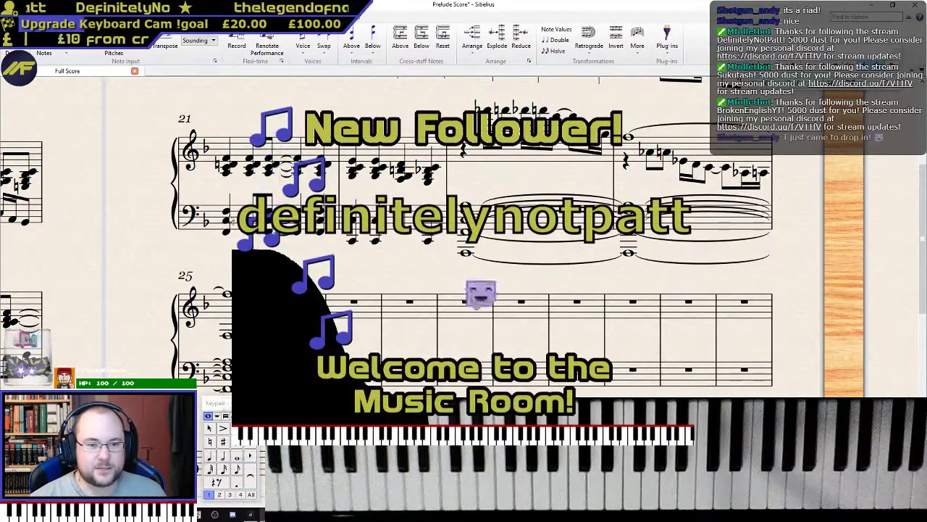
left_click(226, 215)
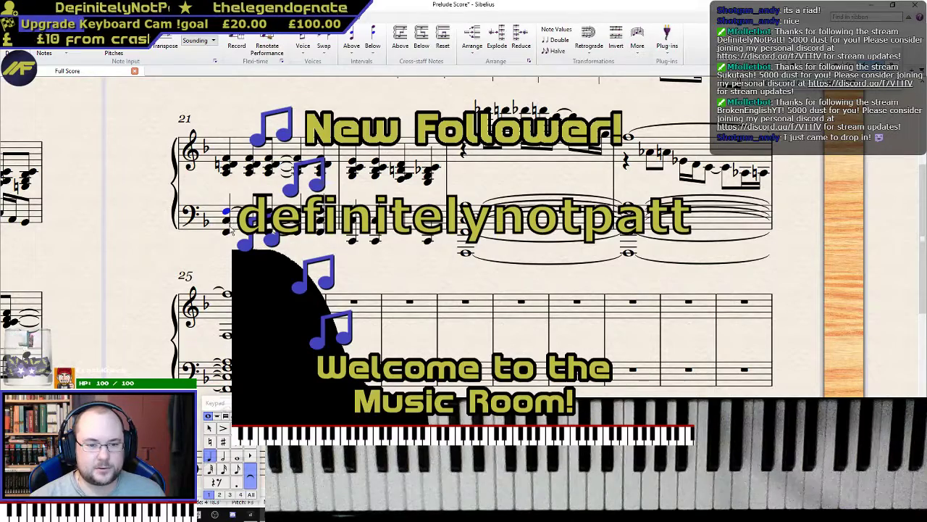
left_click(228, 231)
left_click(229, 163, "shift")
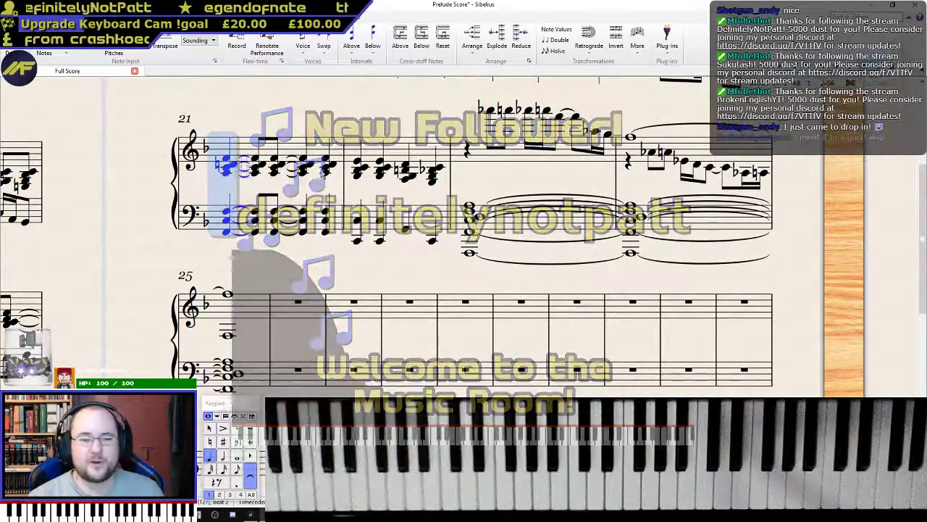
- Shorten bar 21's last two chords to eighth notes in both staves and repeat each, tying the first repeat to the following chord
left_click(326, 168)
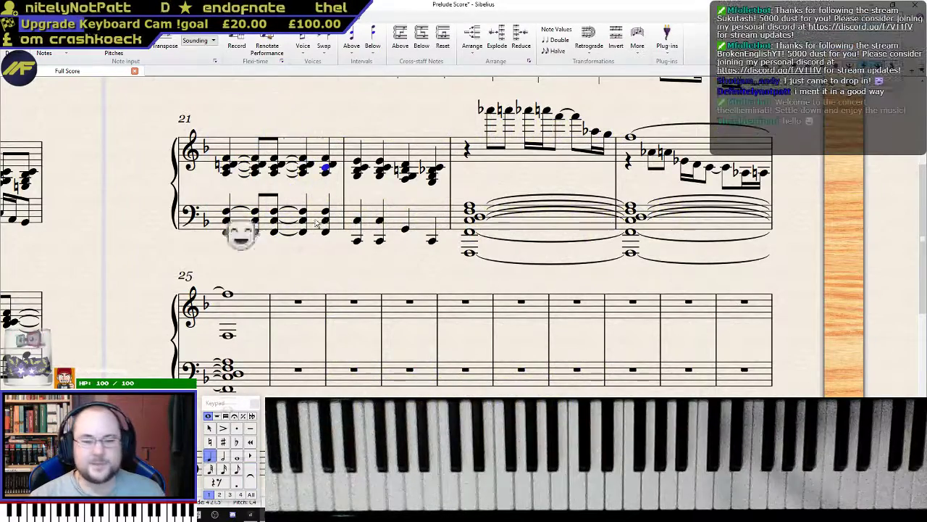
left_click(327, 232, "shift")
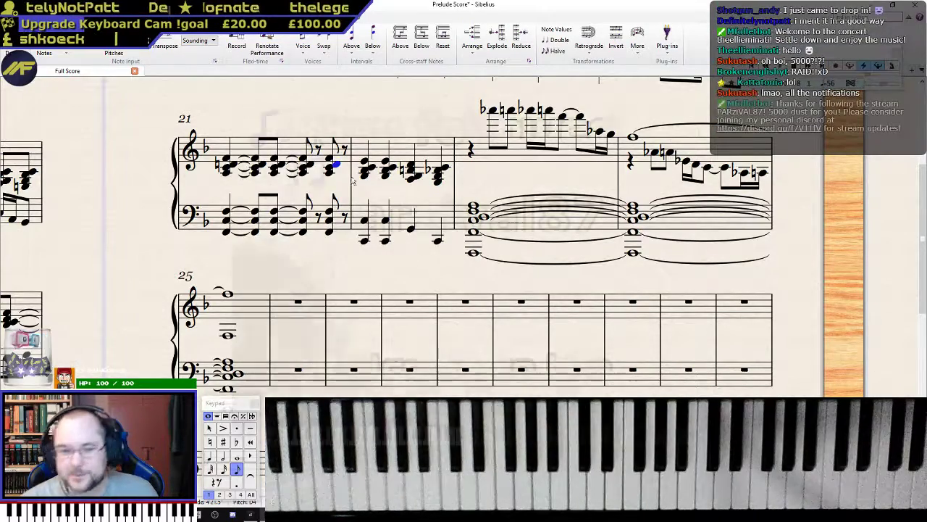
left_click(288, 220, "shift")
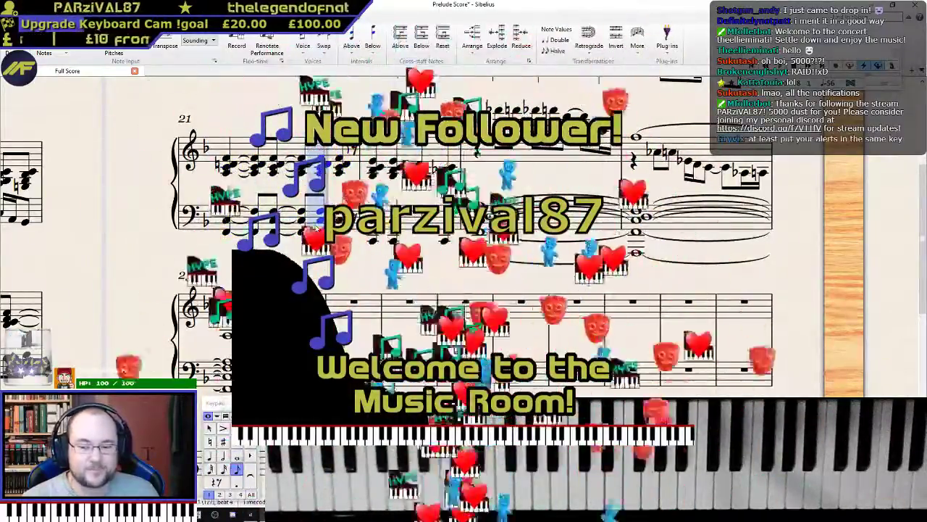
key("KP_Enter")
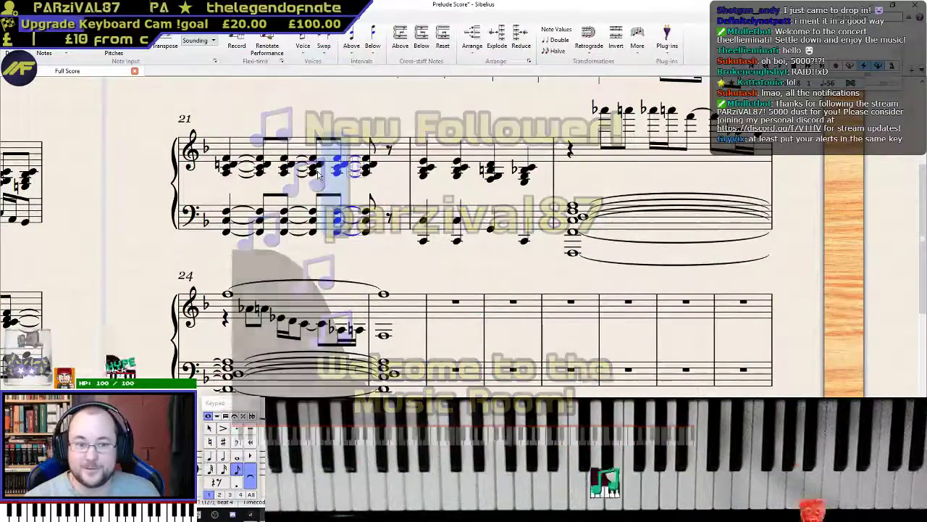
left_click(379, 251)
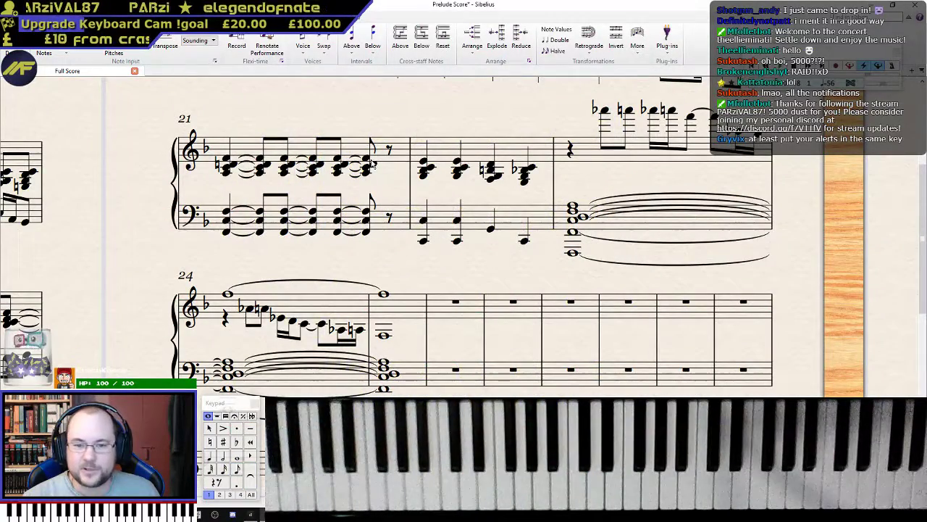
left_click(371, 223, "shift")
key("r")
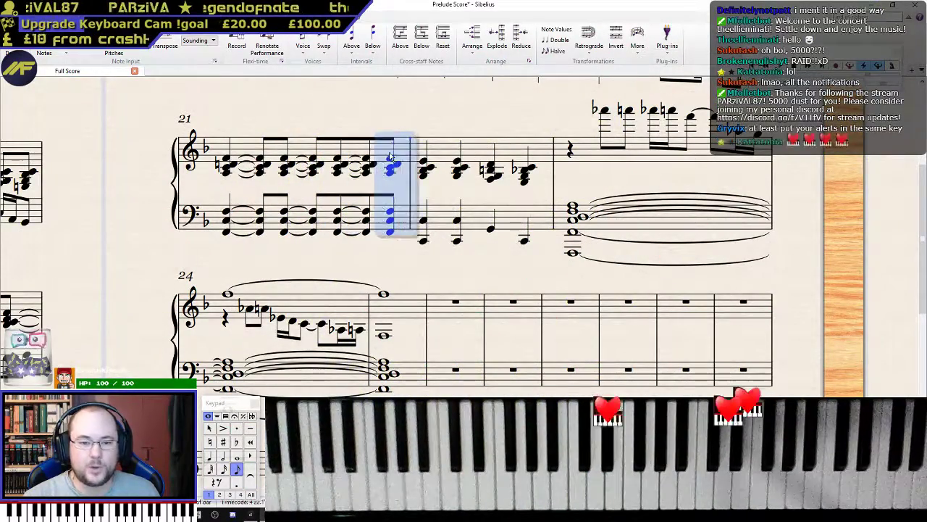
- Shorten bar 22's first chord to an eighth note in both staves, repeat it, and tie the repeat to the next chord
scroll(380, 170, "up", 4)
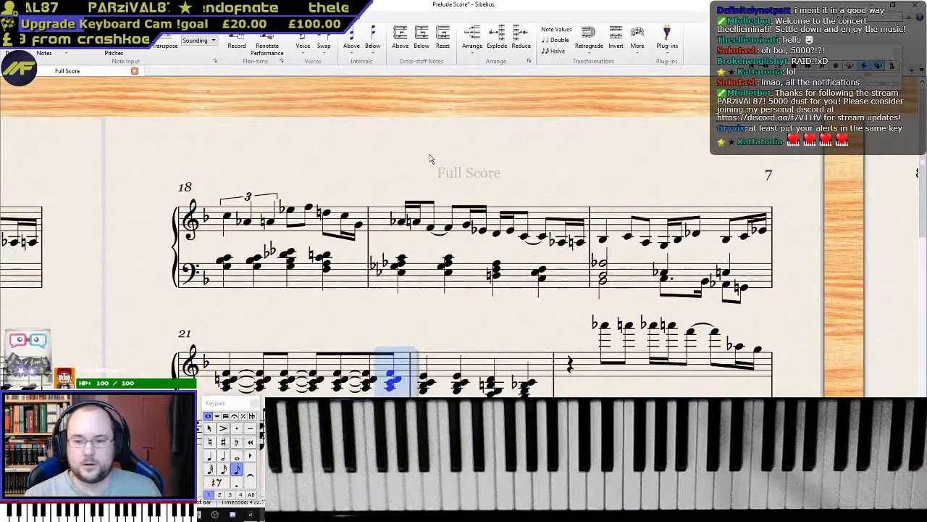
scroll(437, 167, "down", 5)
scroll(549, 194, "up", 3)
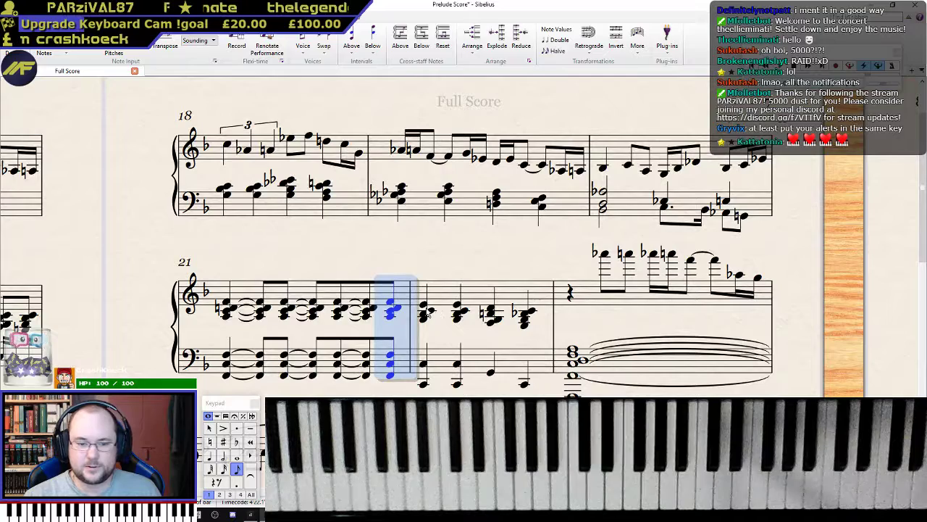
left_click(425, 307)
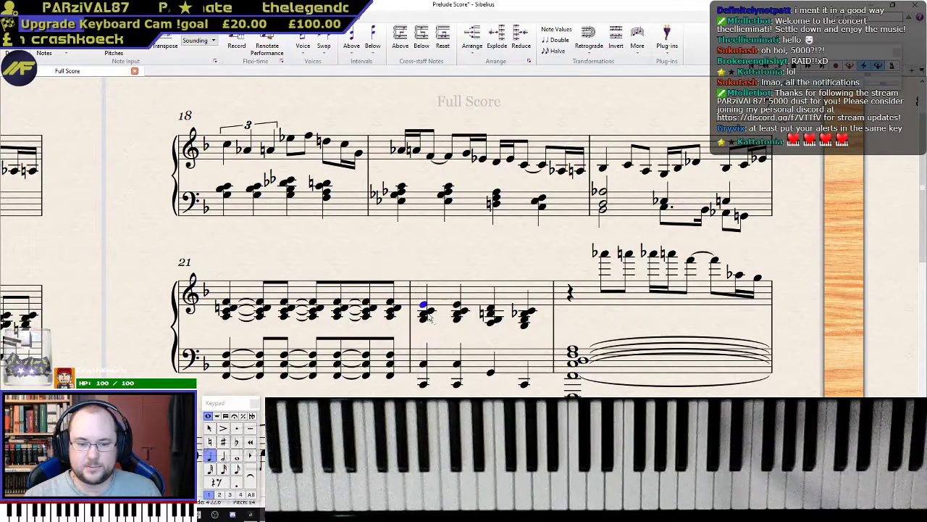
left_click(421, 384, "shift")
key("4")
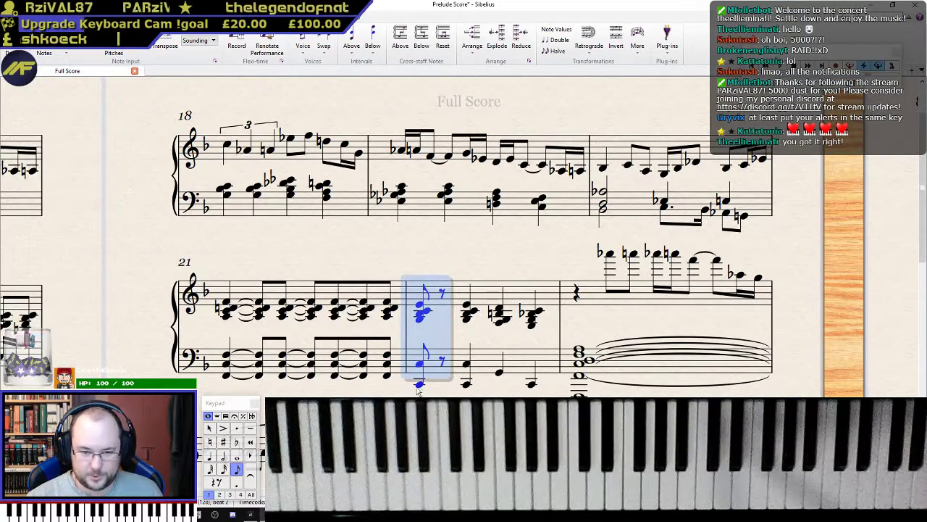
left_click(418, 384)
left_click(423, 304, "shift")
key("r")
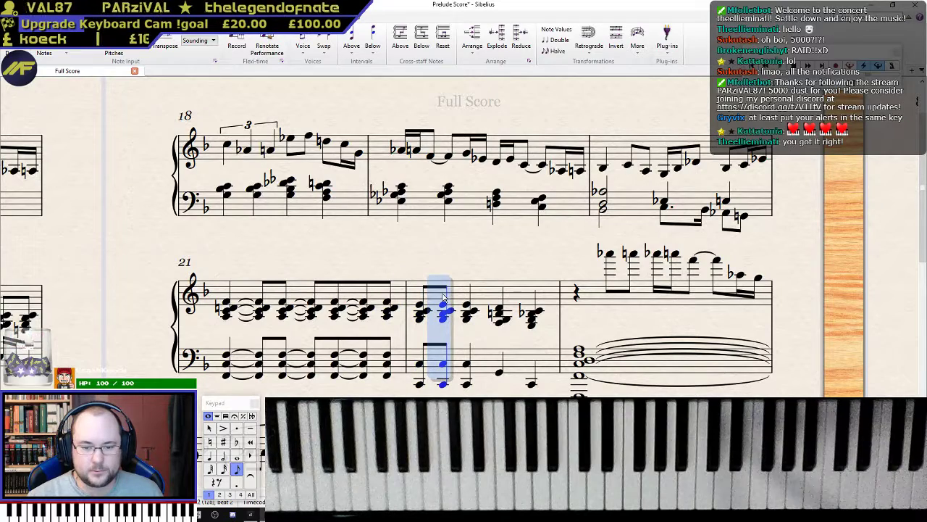
key("KP_Enter")
- Play back from bar 22's first chord, then cue playback at bar 21's first chord
left_click(418, 307)
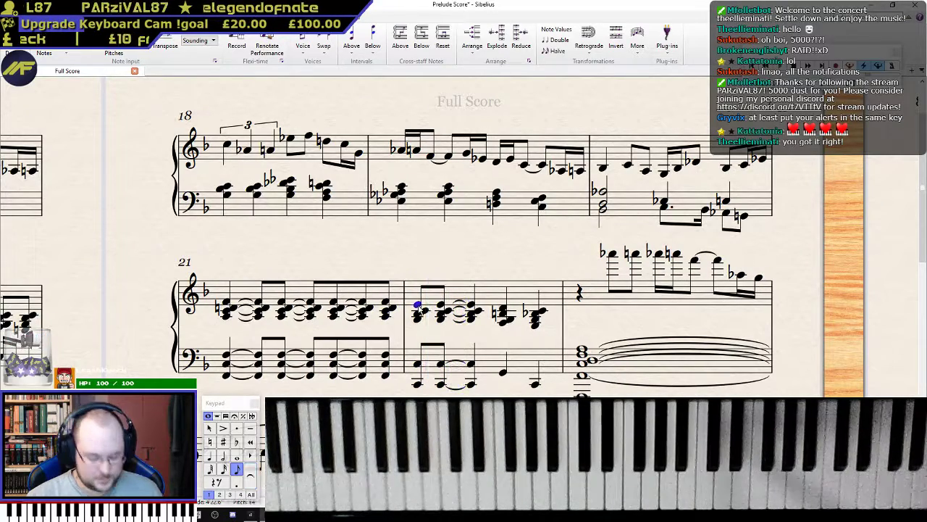
key("p")
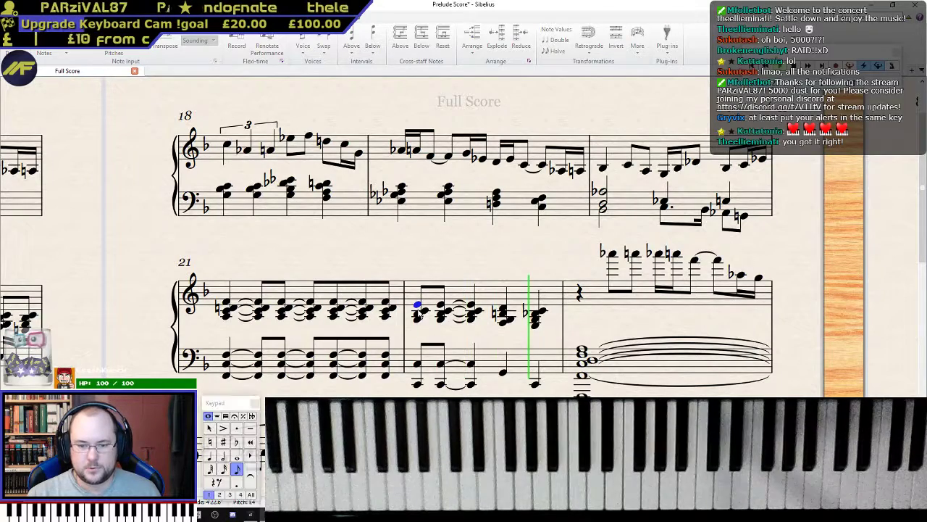
key("Escape")
left_click(229, 304)
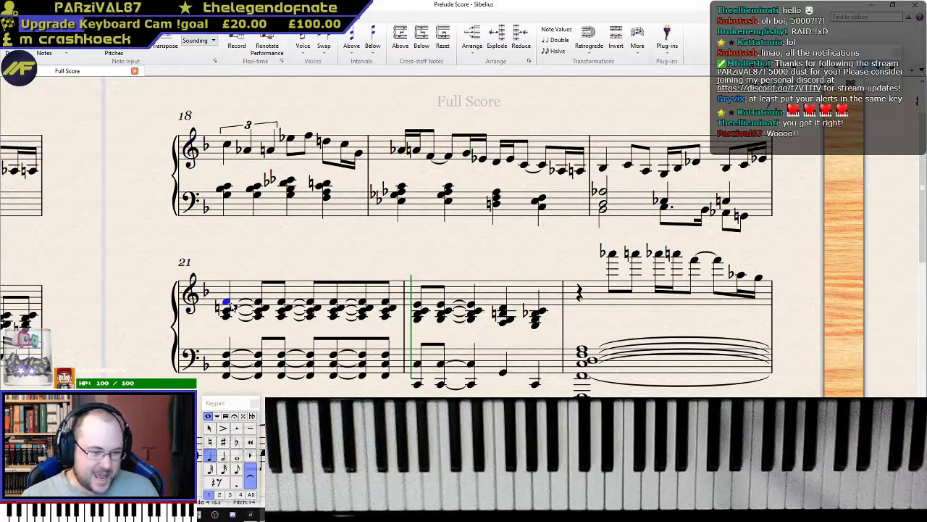
left_click(571, 209)
scroll(362, 254, "down", 8)
scroll(353, 268, "up", 7)
scroll(353, 268, "up", 10)
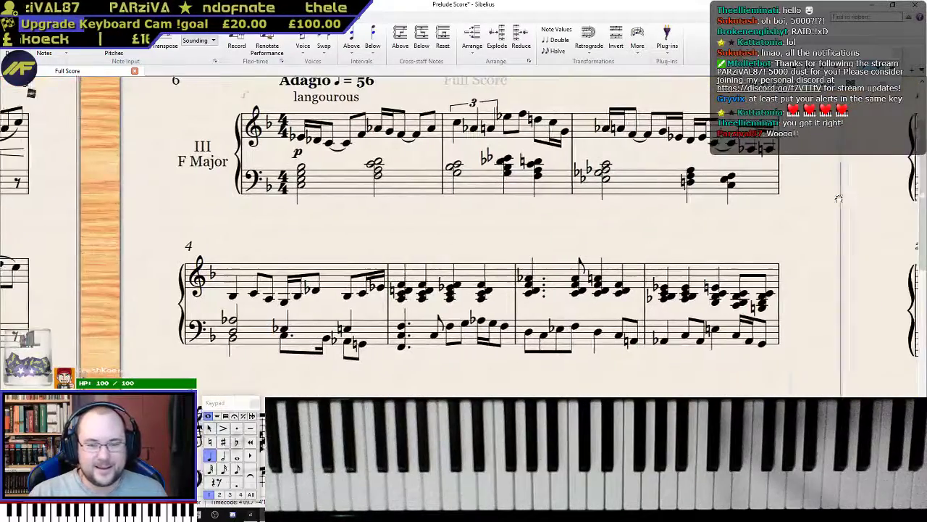
left_click_drag(732, 236, 772, 257)
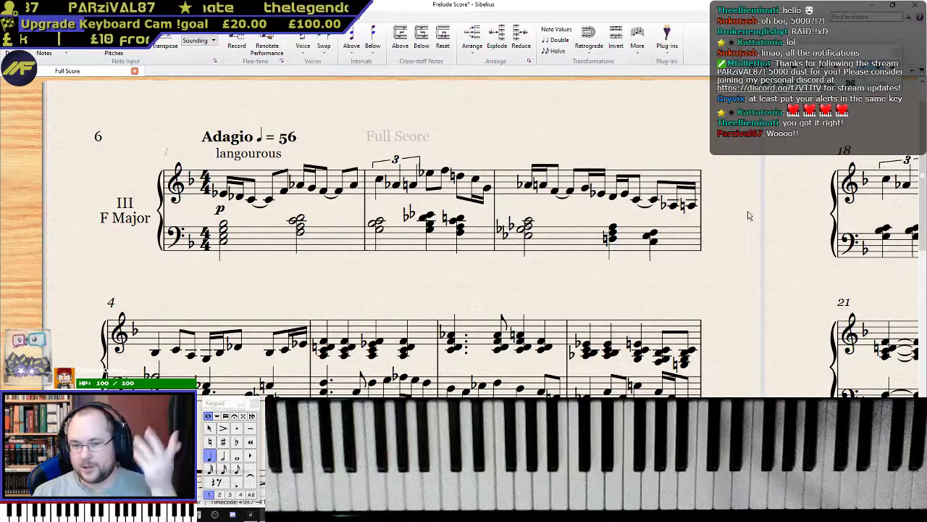
left_click_drag(749, 215, 749, 187)
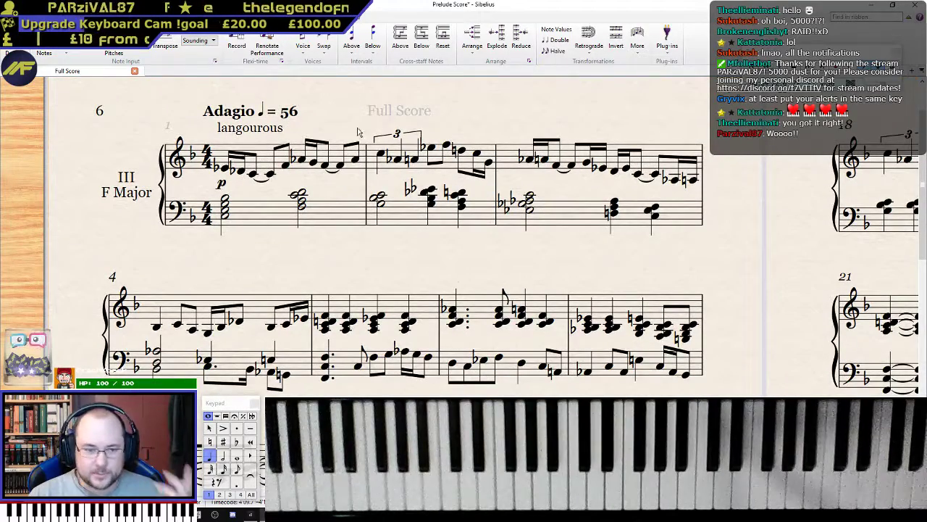
left_click_drag(693, 242, 242, 11)
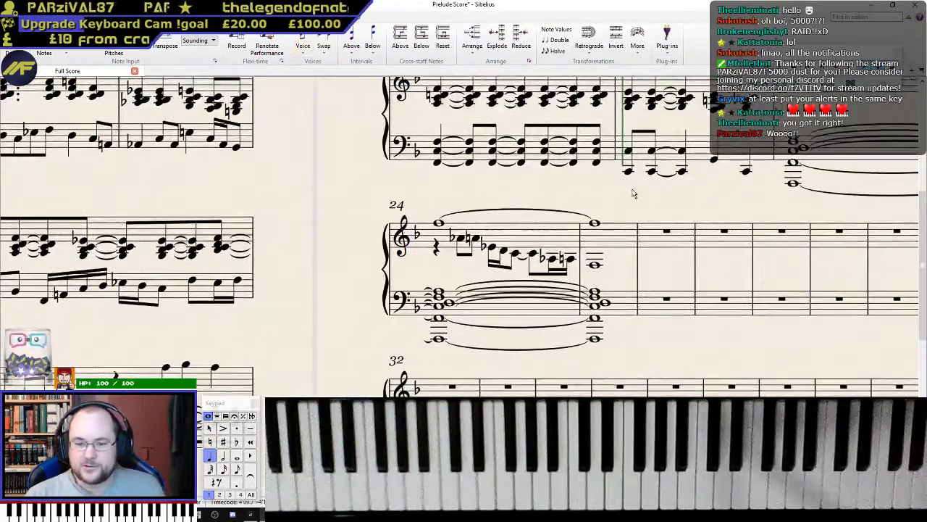
left_click_drag(351, 186, 509, 384)
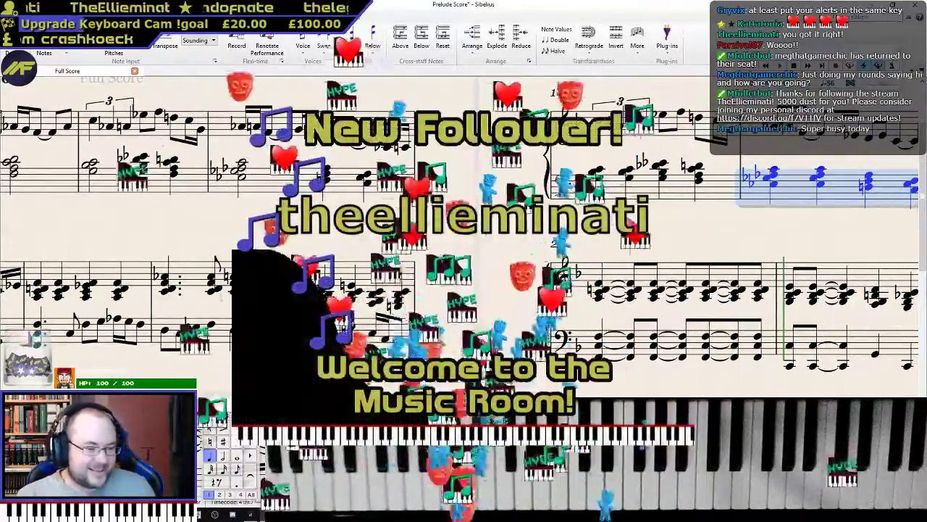
left_click_drag(509, 383, 780, 445)
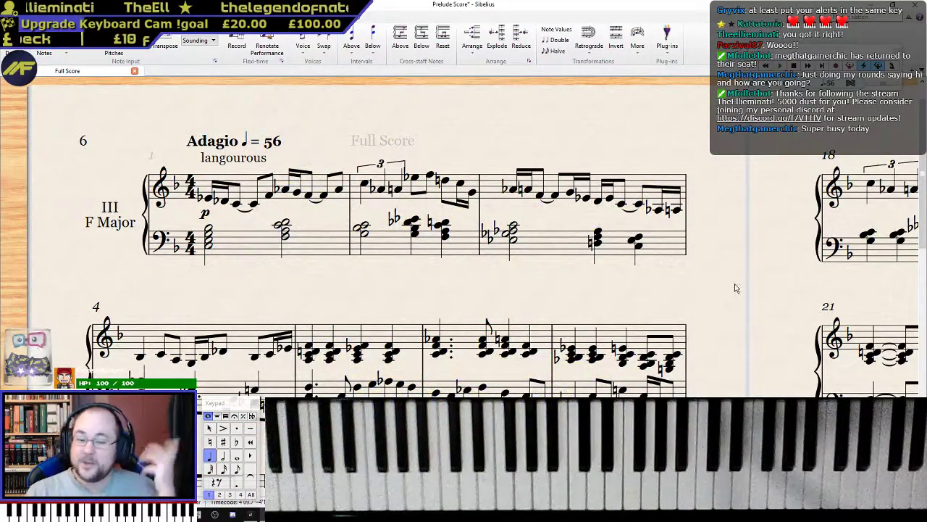
scroll(735, 285, "down", 5)
scroll(753, 229, "up", 6)
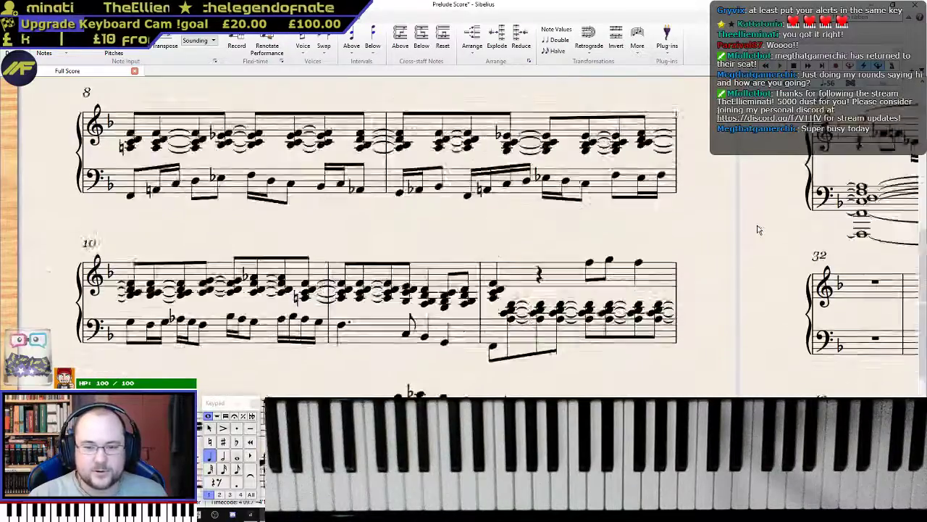
left_click_drag(368, 153, 322, 134)
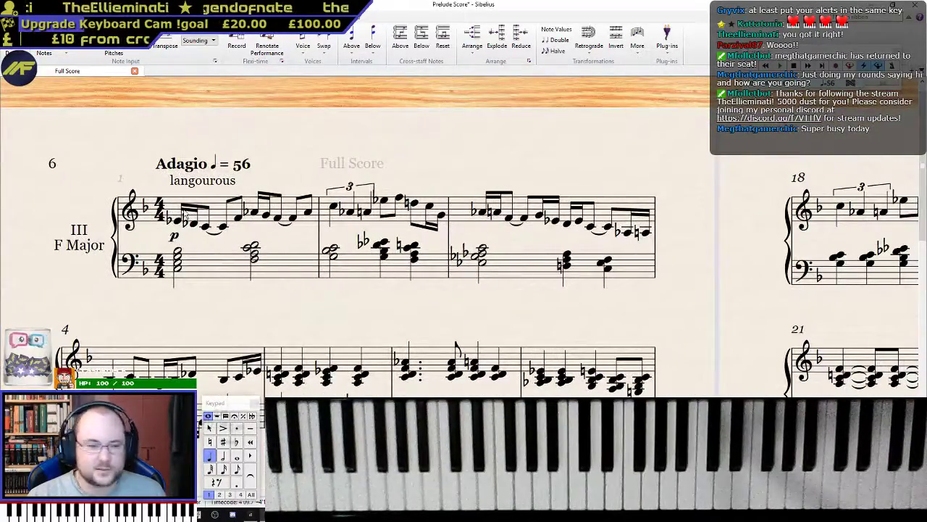
left_click_drag(701, 283, 661, 140)
scroll(662, 140, "down", 5)
left_click_drag(648, 182, 628, 352)
left_click_drag(649, 321, 728, 281)
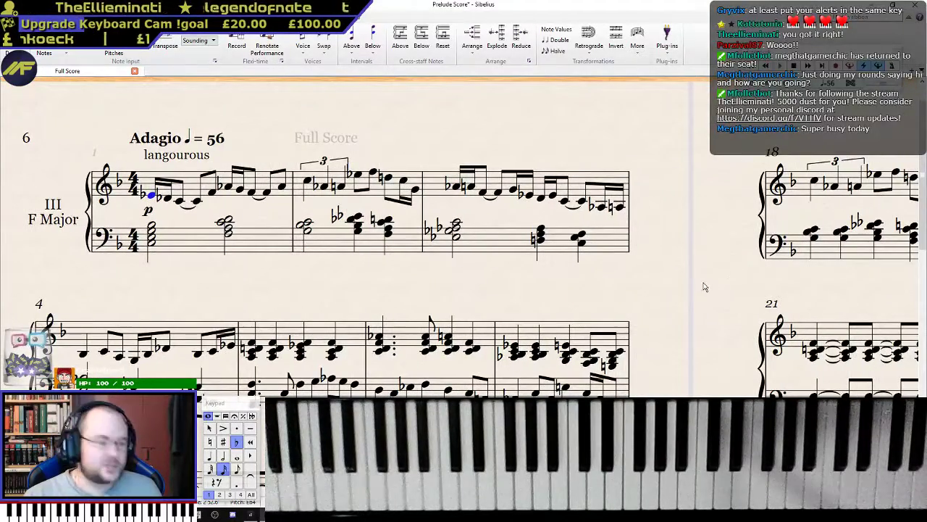
left_click_drag(668, 284, 782, 287)
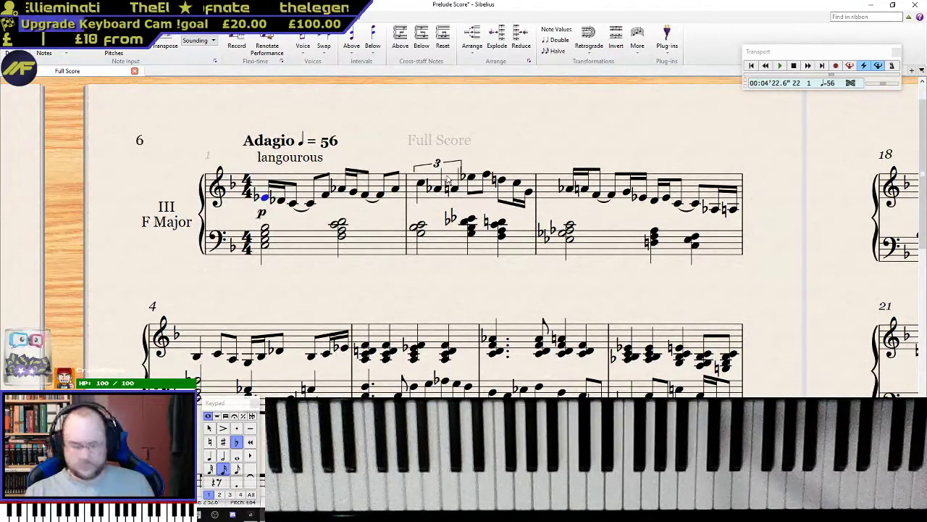
left_click_drag(612, 130, 591, 110)
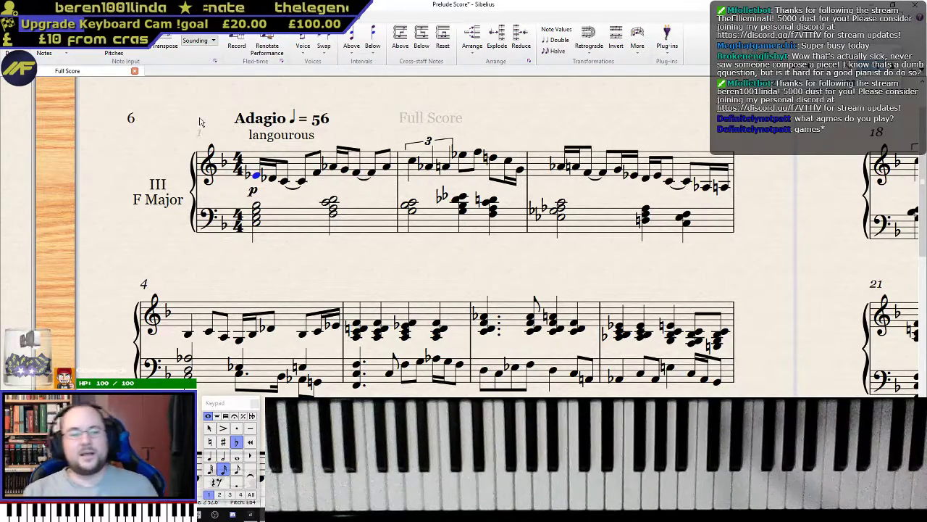
scroll(699, 284, "down", 2)
scroll(700, 284, "up", 3)
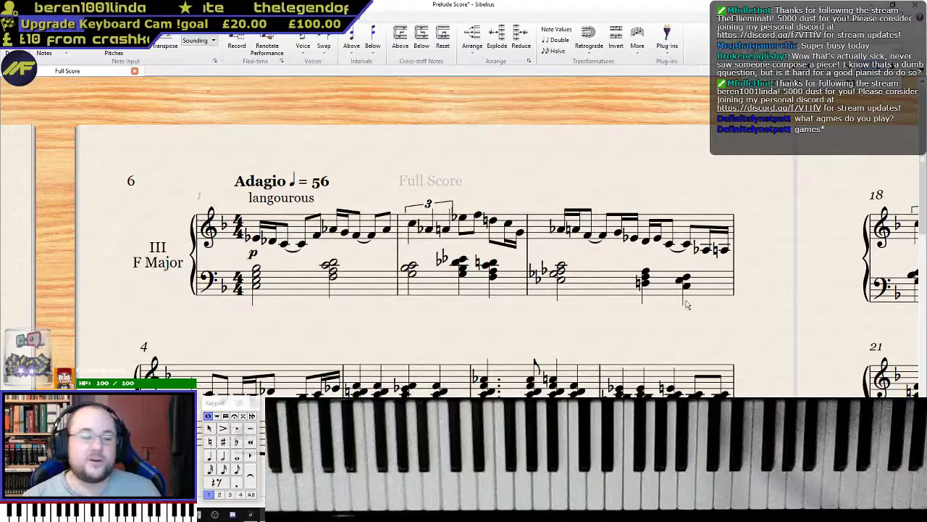
scroll(699, 295, "down", 4)
scroll(638, 311, "up", 4)
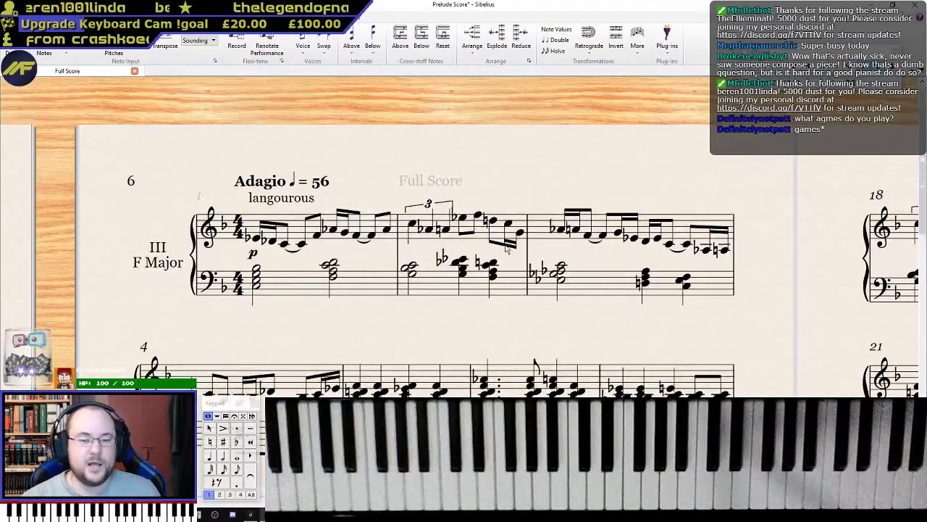
scroll(543, 124, "up", 1)
scroll(536, 92, "down", 3)
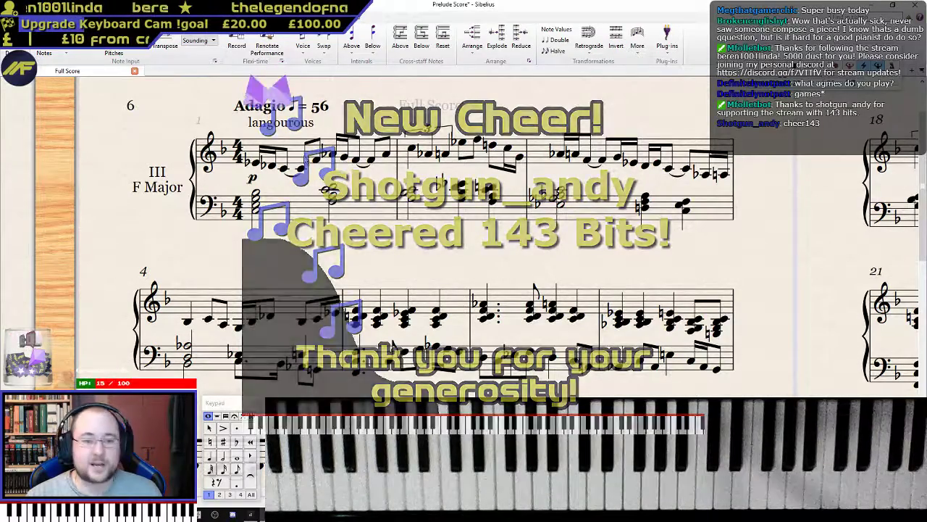
- Look over the F Major movement's bars 10 to 17 and its closing bars 21 to 25
left_click(257, 165)
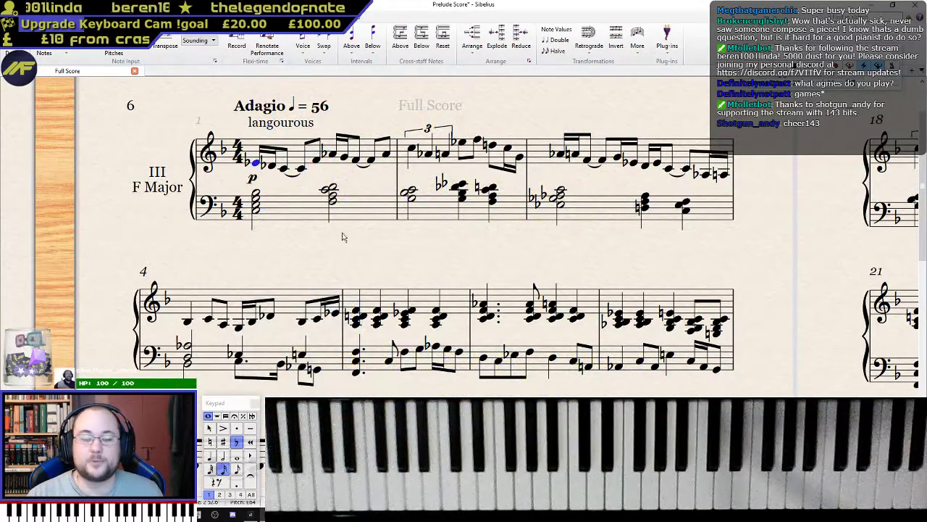
scroll(377, 259, "down", 10)
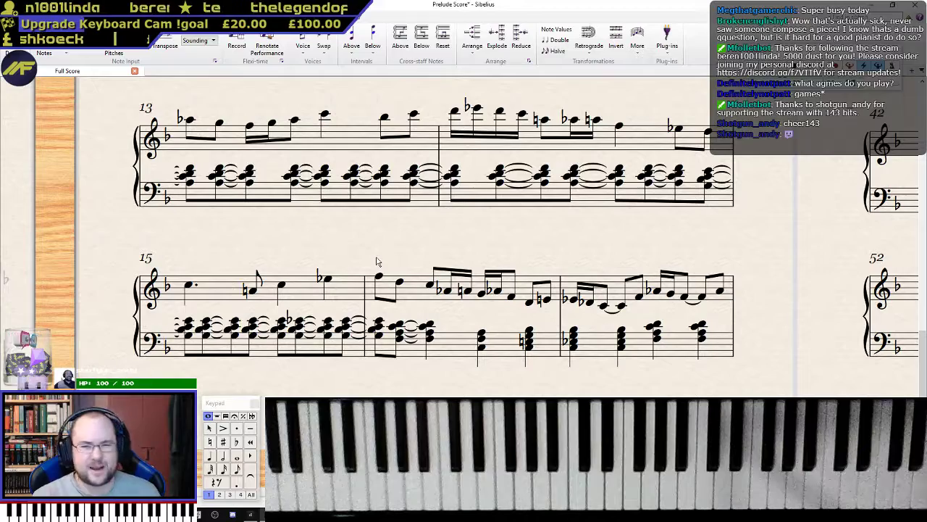
scroll(376, 262, "up", 3)
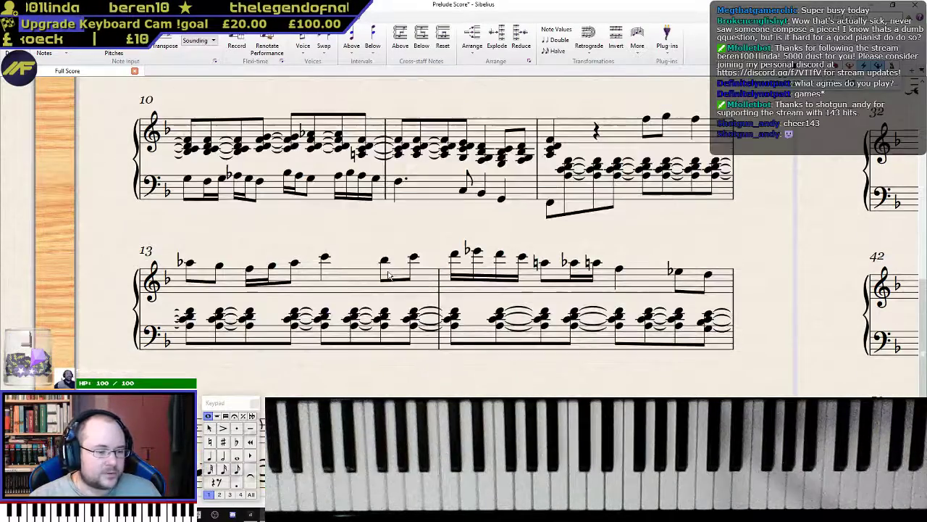
scroll(393, 286, "down", 3)
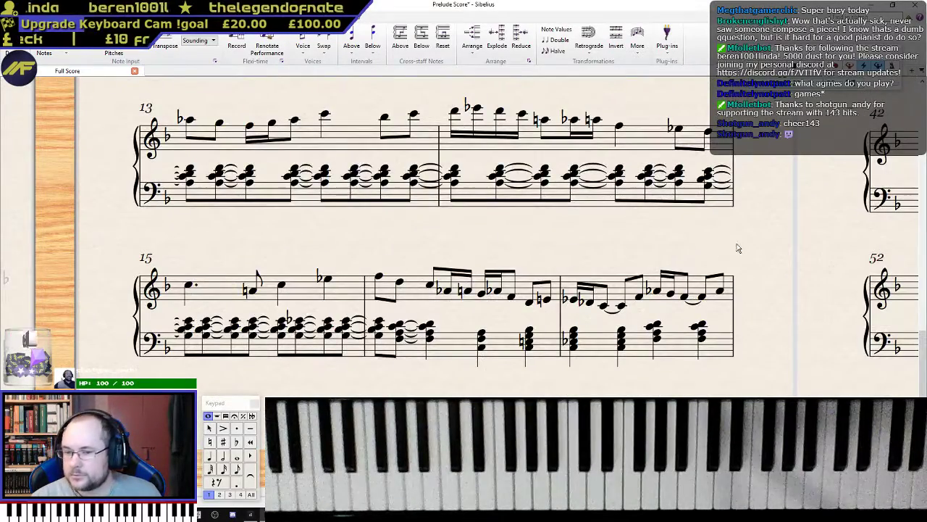
scroll(738, 250, "up", 10)
left_click_drag(779, 377, 474, 188)
left_click_drag(482, 471, 431, 199)
scroll(428, 215, "up", 3)
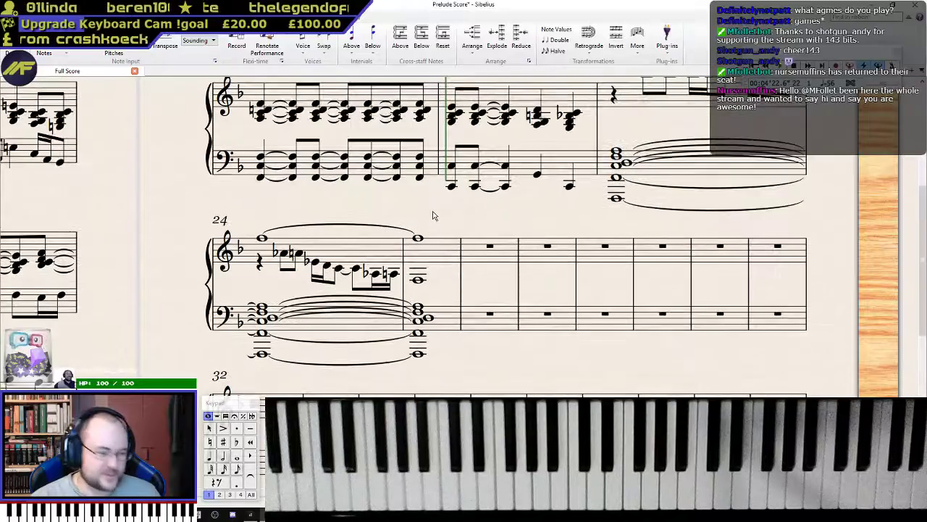
left_click_drag(454, 222, 515, 327)
left_click_drag(213, 208, 860, 359)
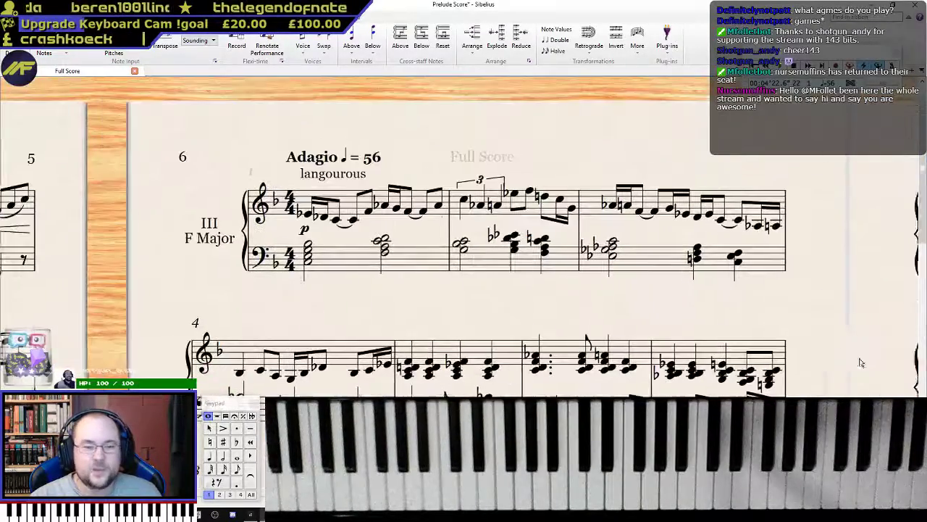
- Play back the F Major movement from bar 1's first treble note through the closing bars, and stop playback after the ending
left_click(310, 214)
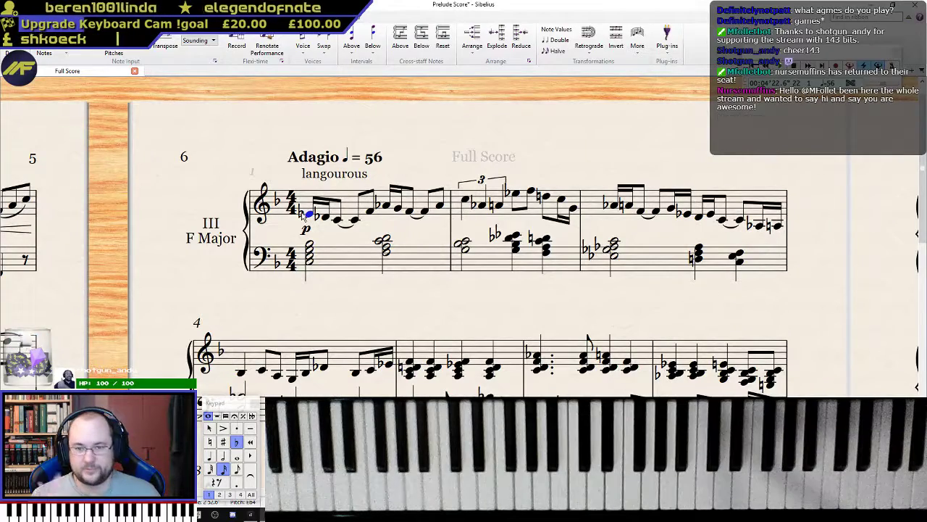
key("p")
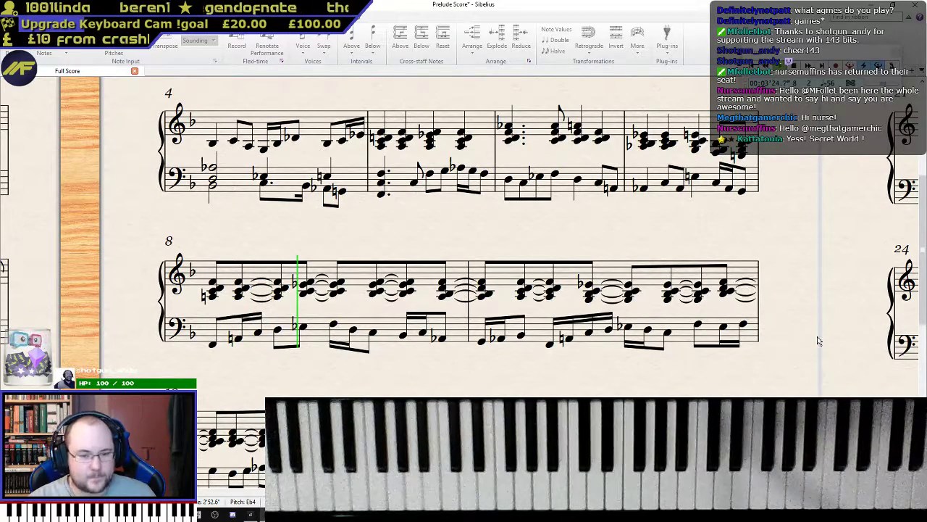
scroll(817, 338, "down", 2)
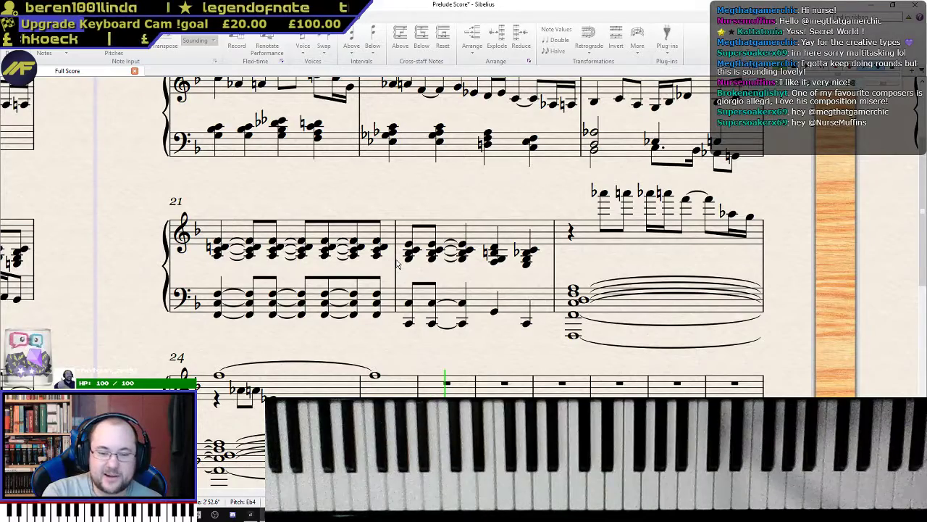
key("Escape")
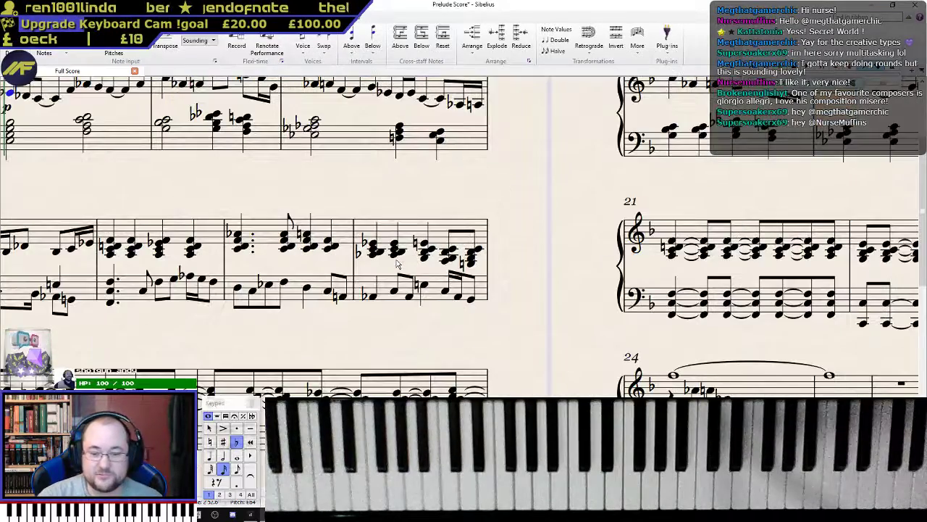
- Examine the held whole-note chords and ties in the bass staff of bars 23 and 24
left_click_drag(551, 290, 486, 252)
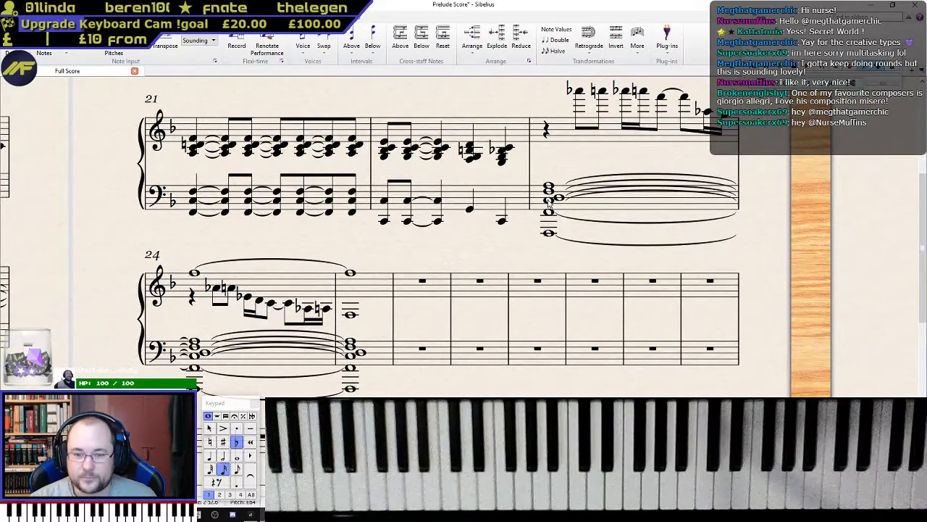
left_click(548, 202)
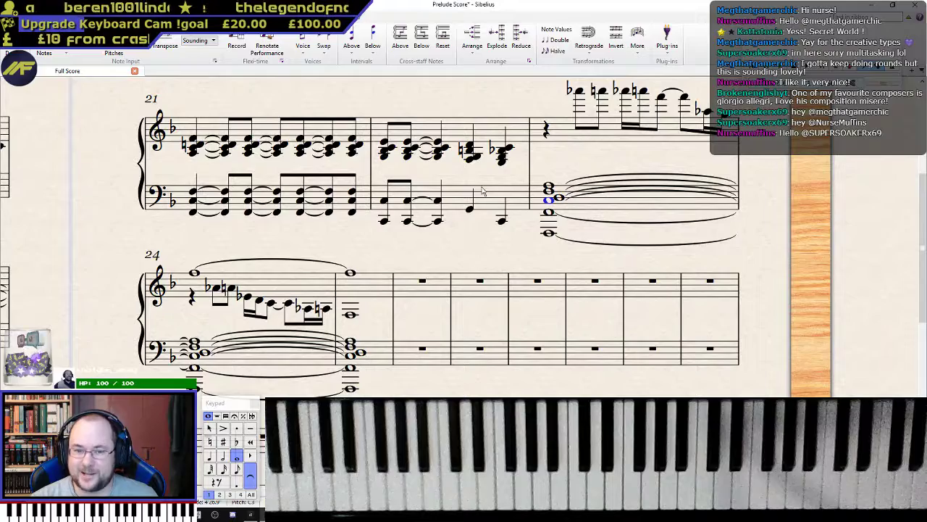
left_click_drag(565, 155, 507, 209)
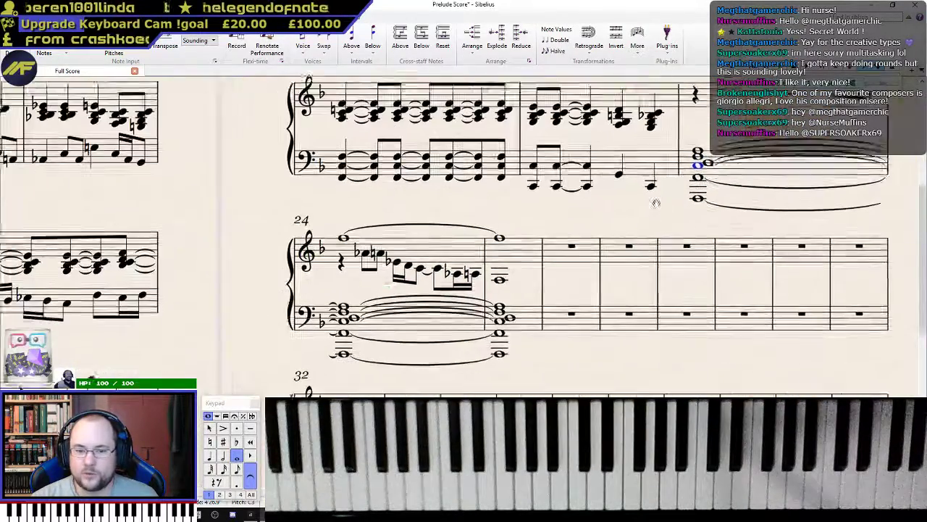
left_click(459, 319)
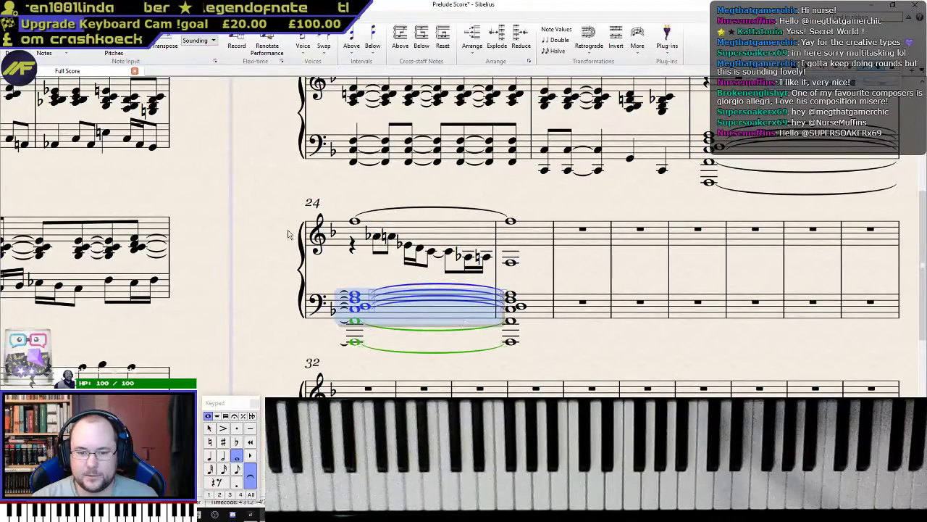
left_click(265, 193)
scroll(265, 193, "up", 5)
left_click_drag(371, 494, 826, 335)
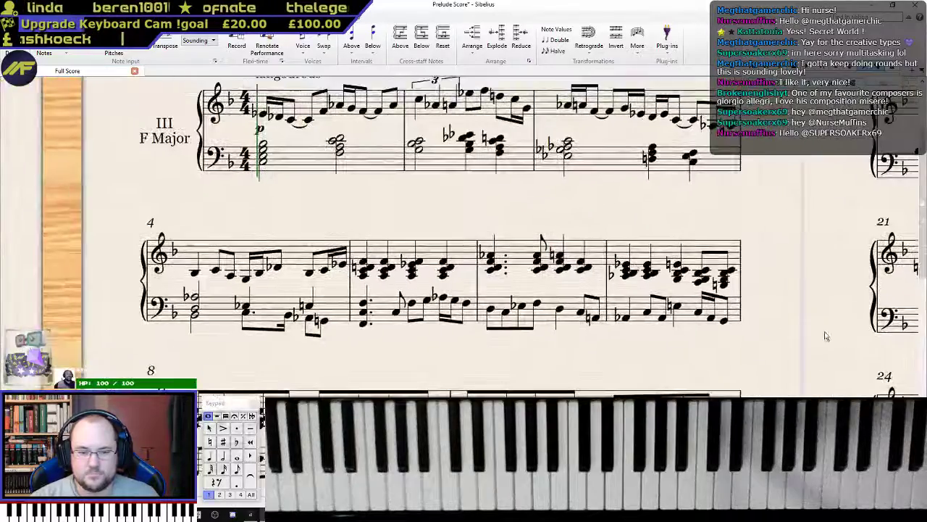
- Replay the movement from its opening E flat and stop once bar 23 is reached
left_click(262, 115)
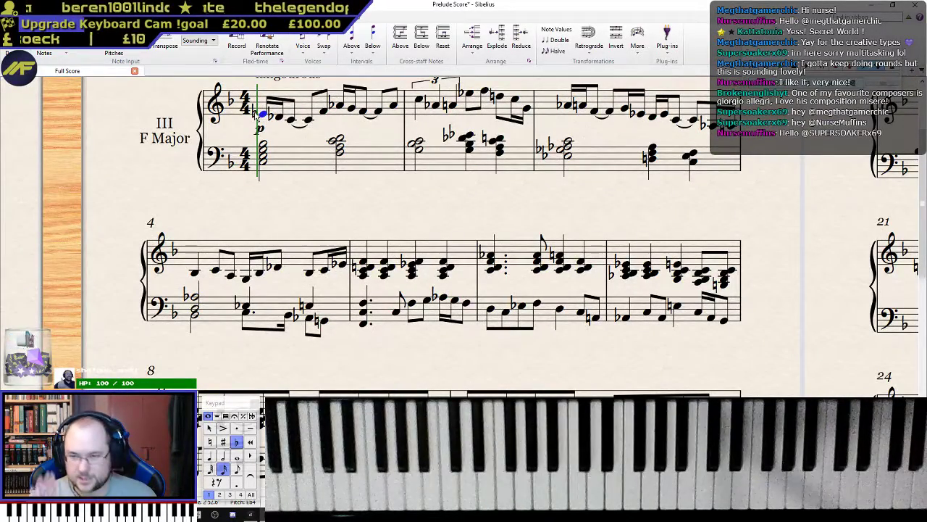
key("p")
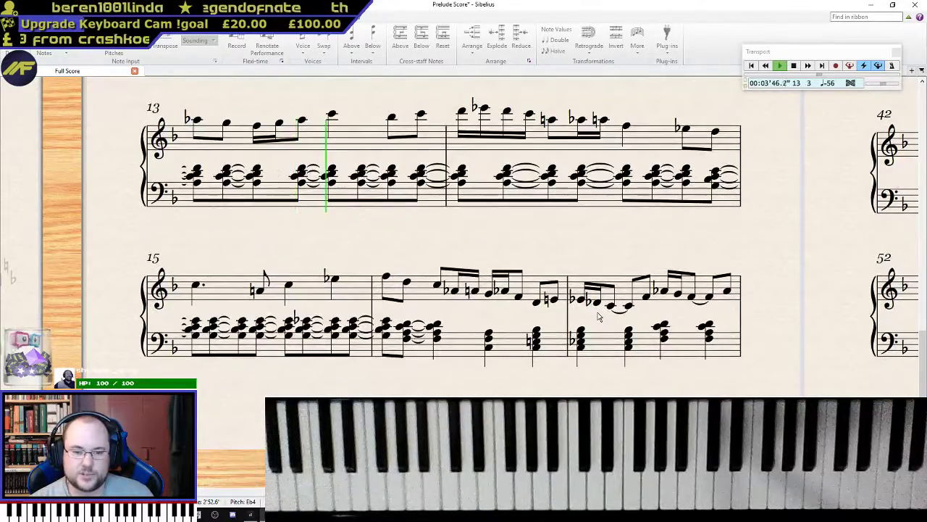
scroll(589, 311, "up", 3)
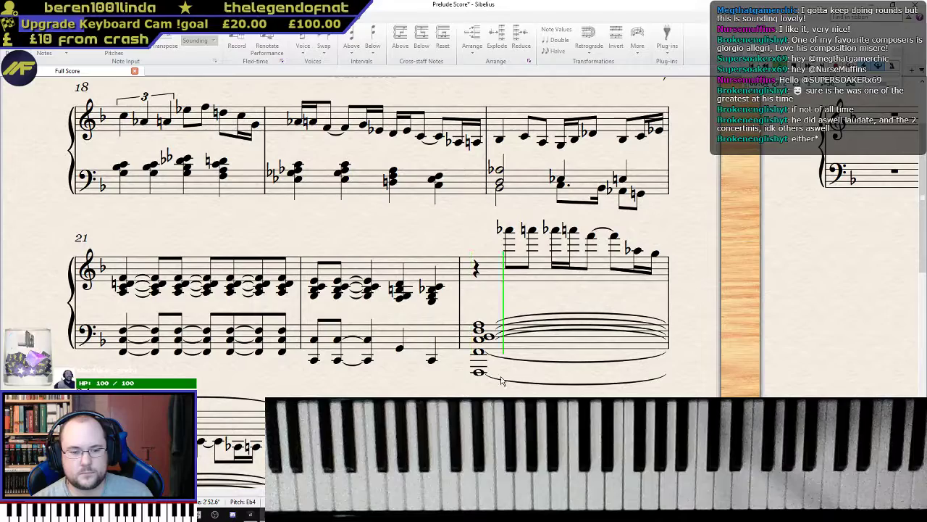
key("space")
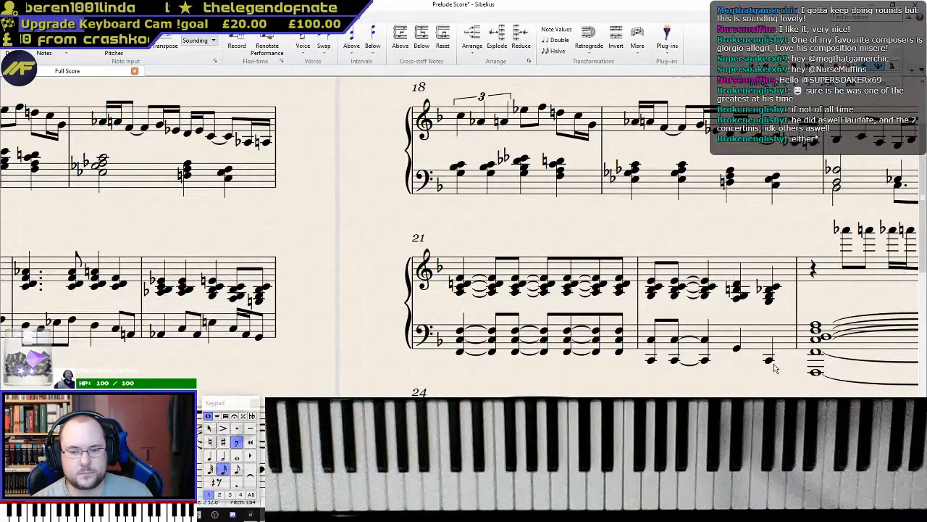
- Remove the ties from all six notes of the whole-note chord in bar 23's bass staff
left_click_drag(790, 401, 559, 220)
left_click(583, 145)
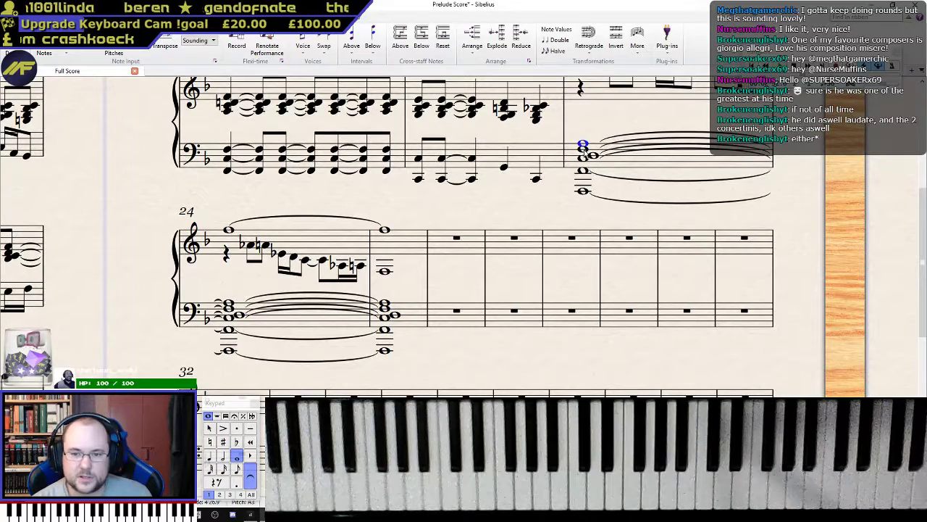
key("KP_Enter")
left_click(583, 157)
key("KP_Enter")
left_click(592, 155)
key("KP_Enter")
left_click(584, 149)
key("KP_Enter")
left_click(583, 172)
key("KP_Enter")
left_click(583, 191)
key("KP_Enter")
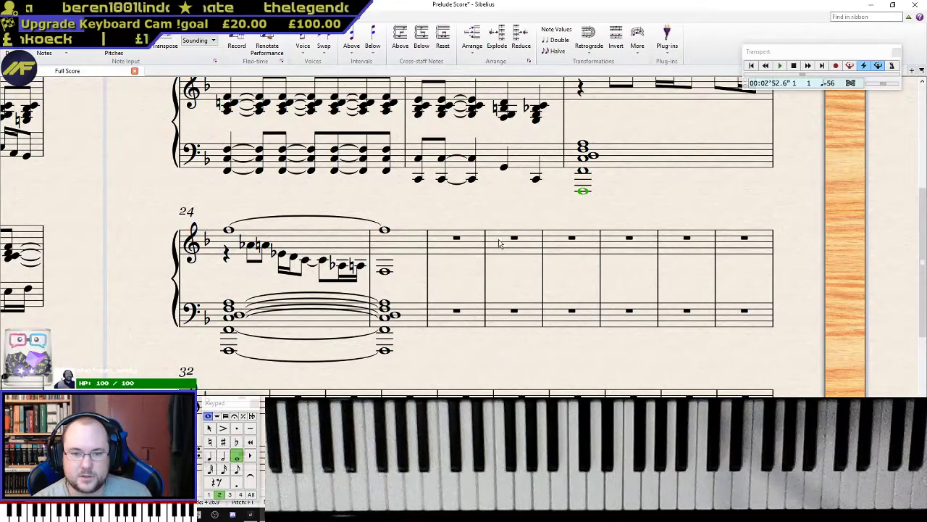
scroll(488, 241, "up", 3)
scroll(500, 244, "down", 2)
scroll(500, 244, "down", 2)
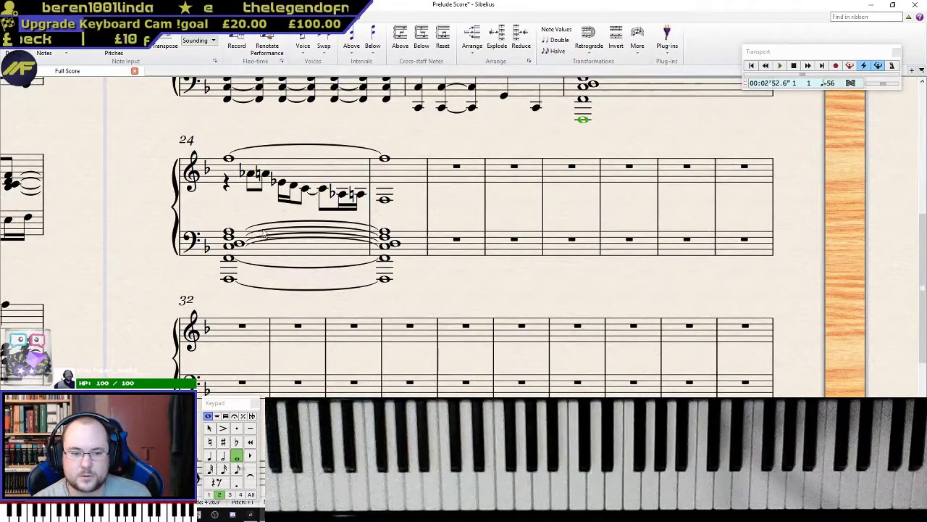
scroll(586, 101, "up", 2)
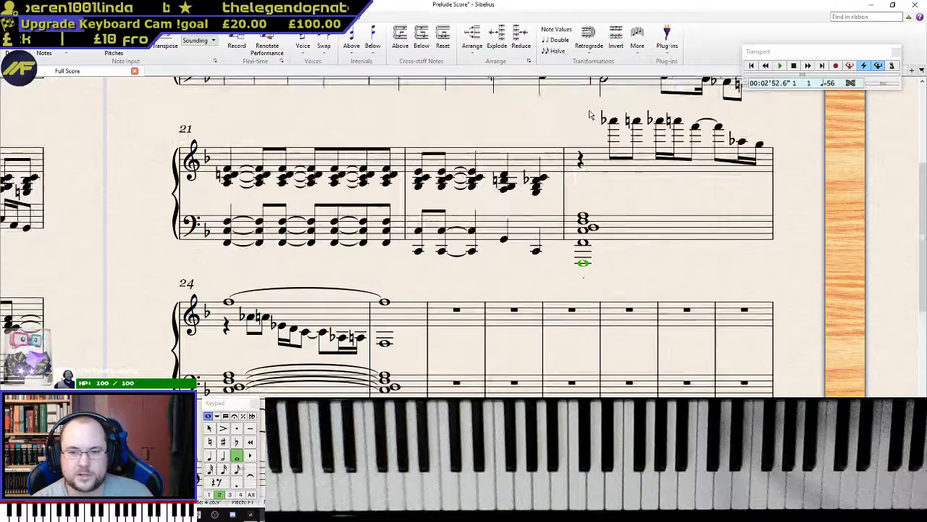
- Tie bar 23's whole-note bass chord into bar 24 and shorten bar 24's six-note bass chord to an eighth note
left_click(572, 226)
key("KP_Enter")
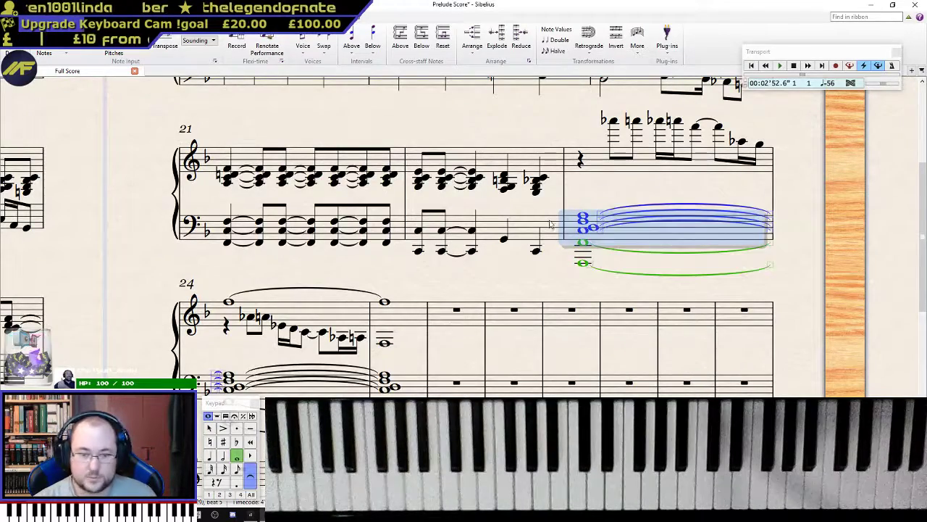
scroll(540, 226, "down", 3)
left_click(229, 161)
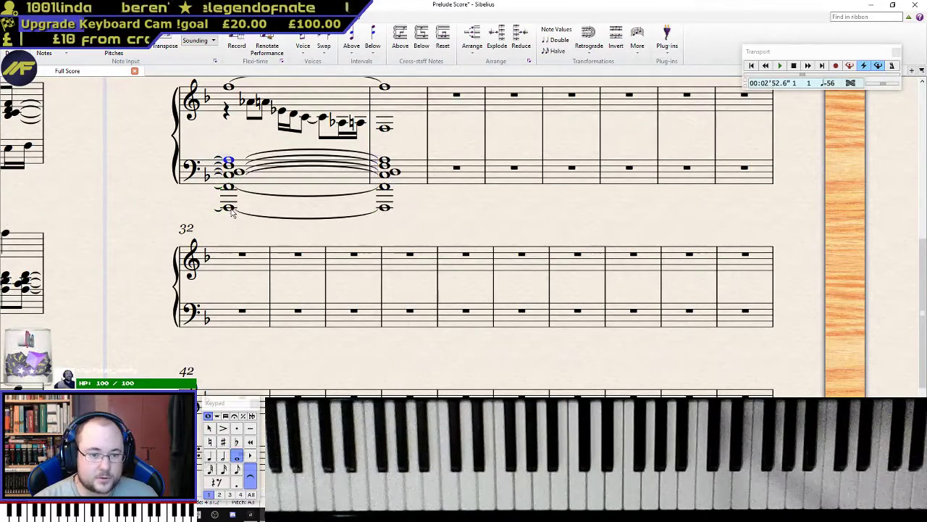
left_click(232, 208, "shift")
key("KP_3")
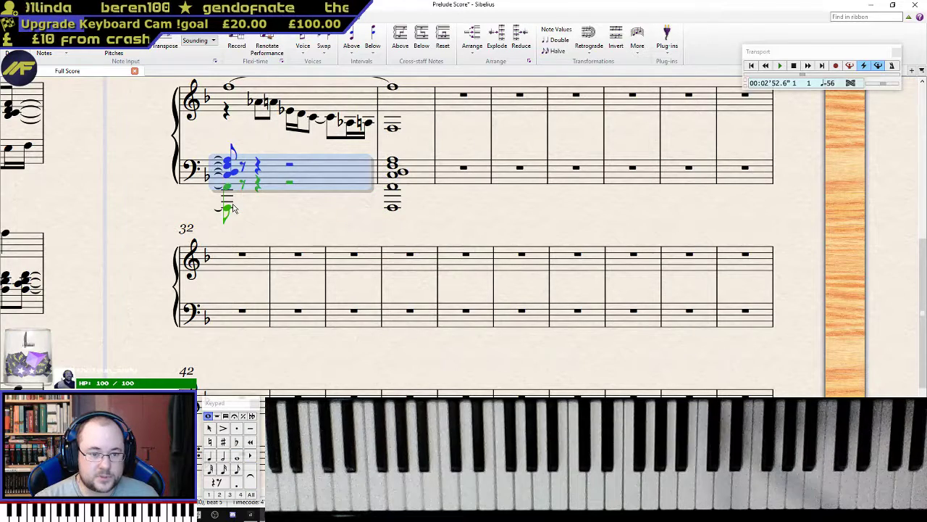
- Repeat bar 24's bass chord as a second eighth note, followed by a dotted half-note copy on beat 2
left_click(231, 209)
left_click(231, 171)
left_click(232, 208, "shift")
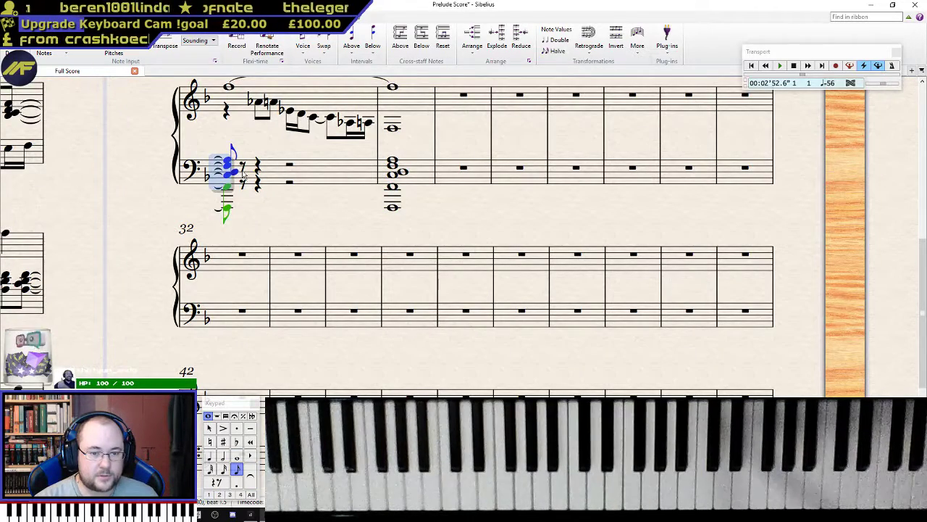
key("r")
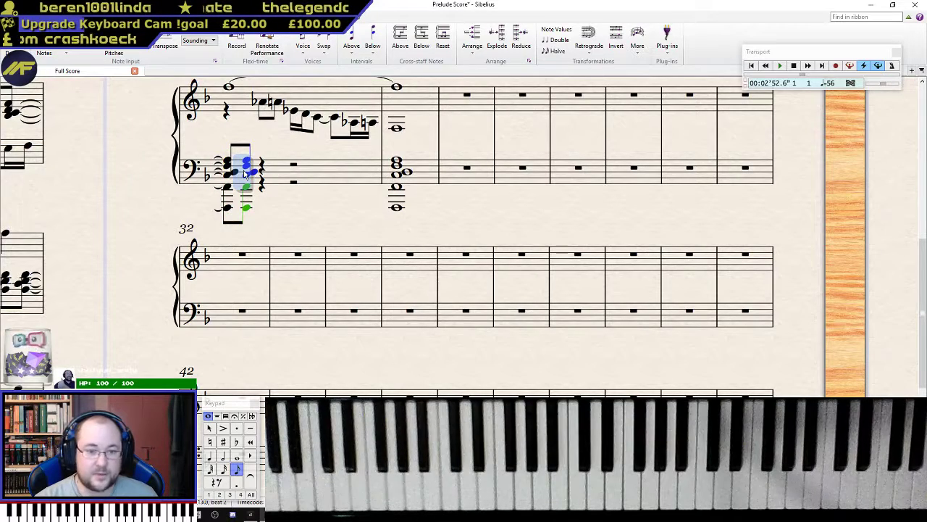
left_click(266, 170, "shift")
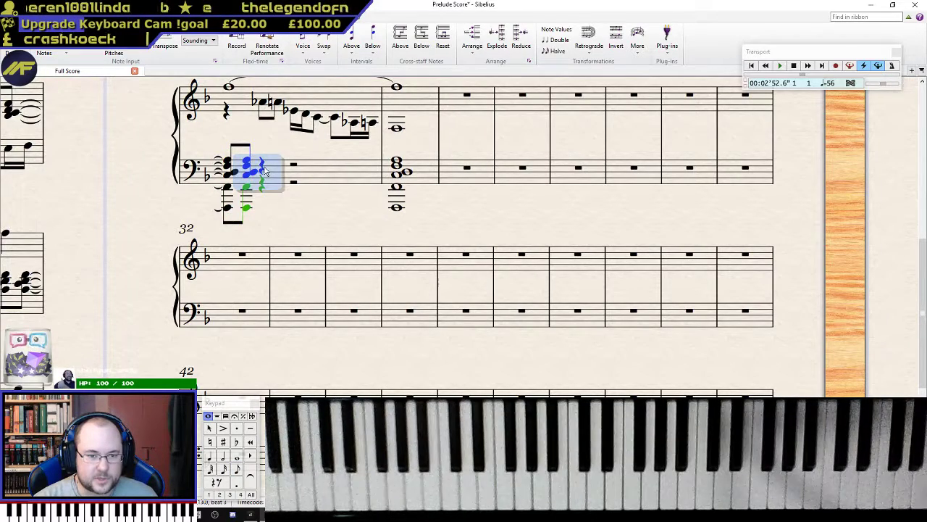
key("shift+Left")
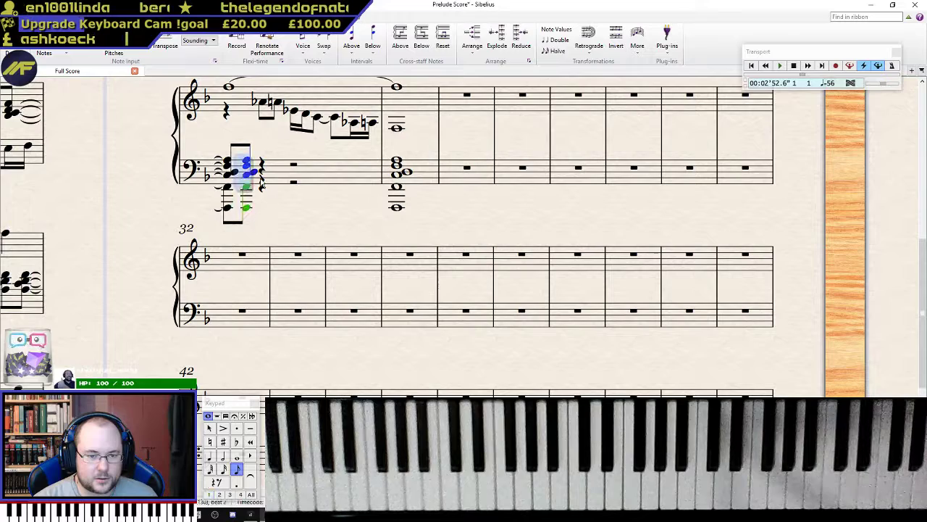
key("r")
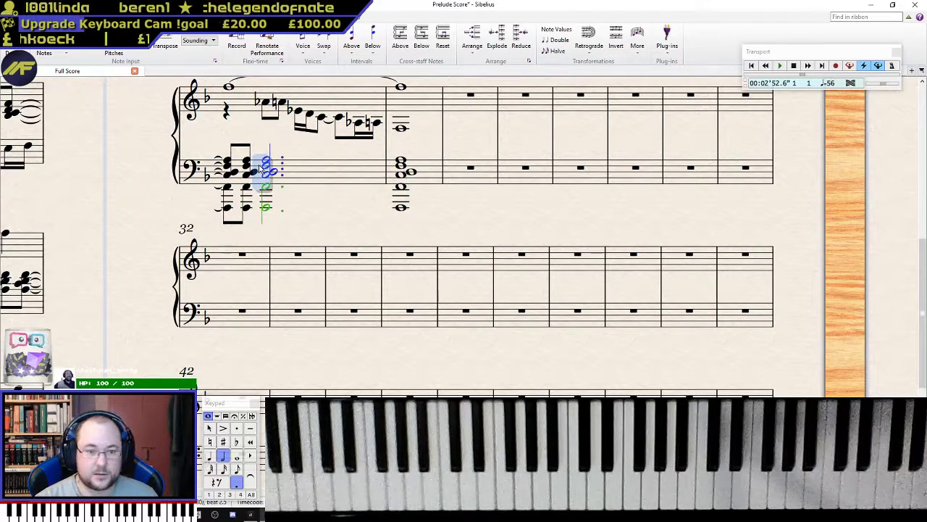
- Tie bar 24's second eighth-note bass chord to the dotted half chord, and tie that chord into bar 25
left_click(246, 163)
left_click(247, 210, "shift")
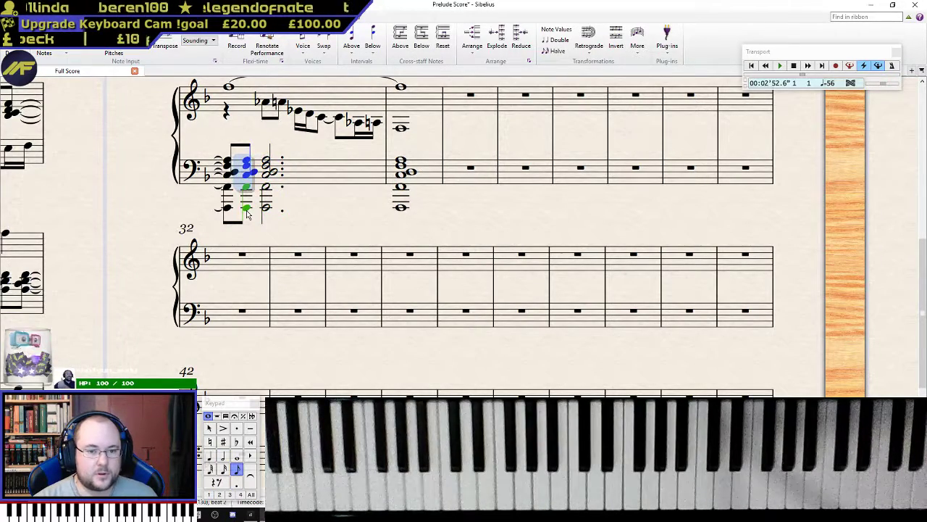
key("KP_Enter")
key("Escape")
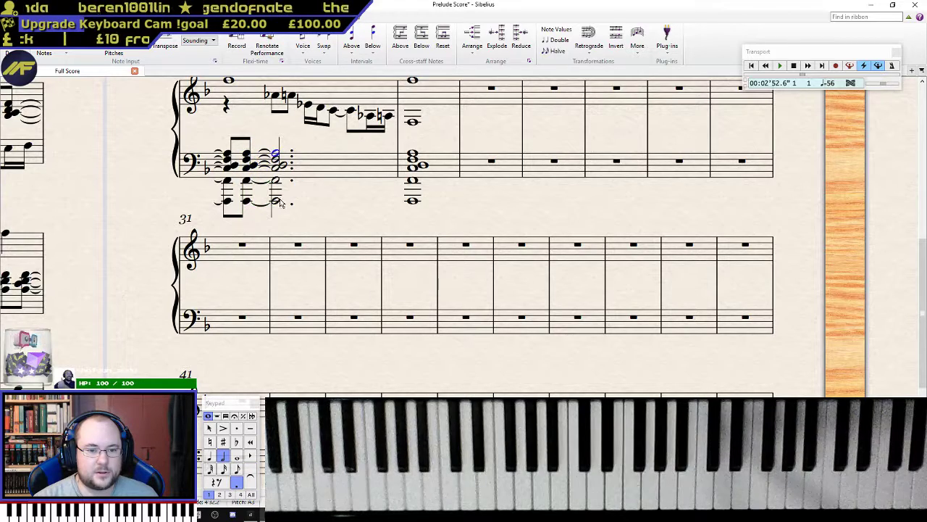
left_click(276, 203, "shift")
key("KP_Enter")
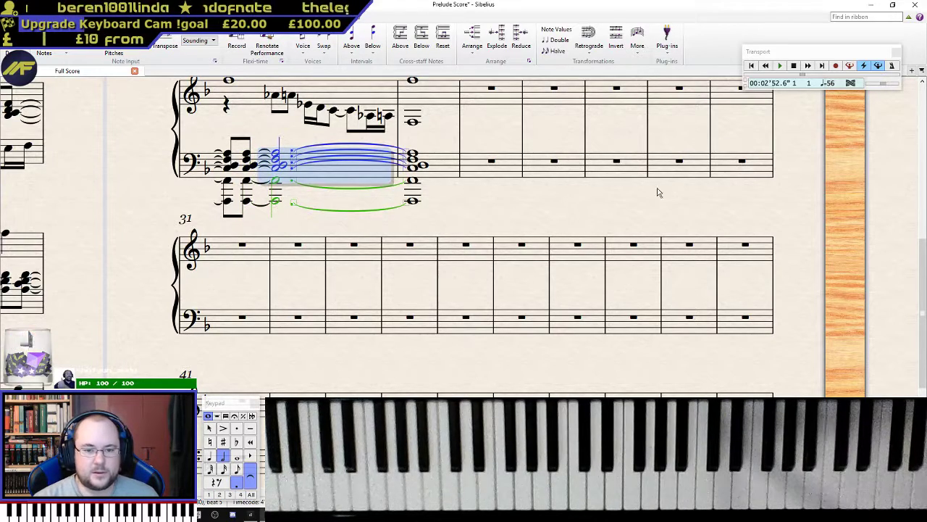
- Shorten bar 25's bass chord to a quarter note and copy it to beat 2 as a dotted half-note chord
left_click(413, 155)
left_click(413, 203, "shift")
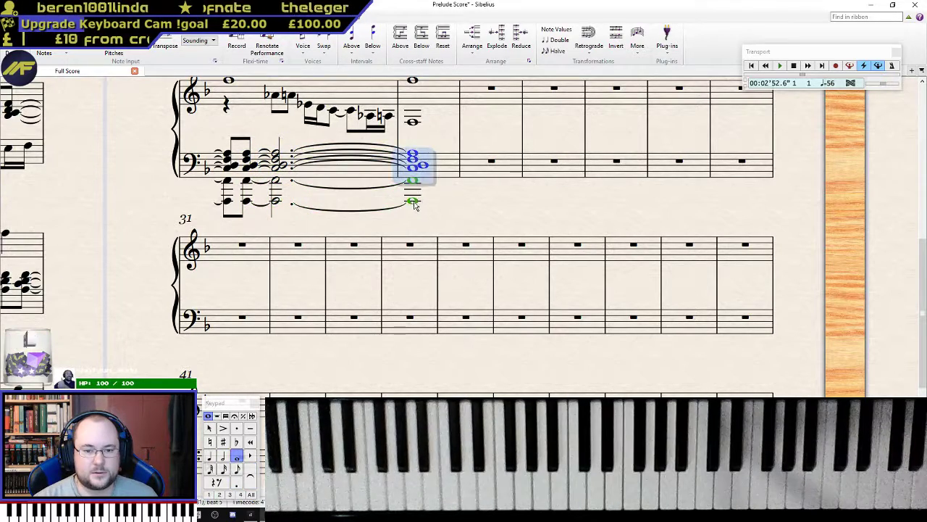
key("KP_4")
left_click(355, 190)
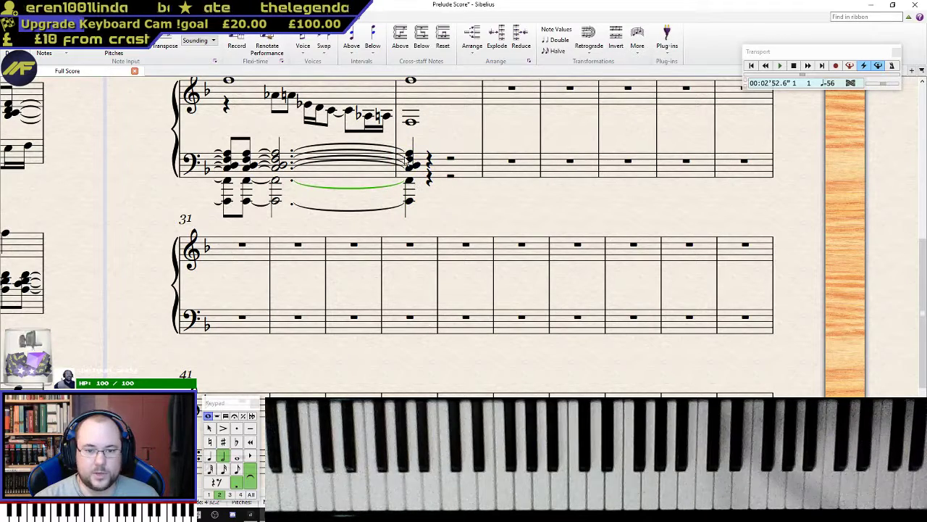
left_click(410, 161)
left_click(410, 200, "shift")
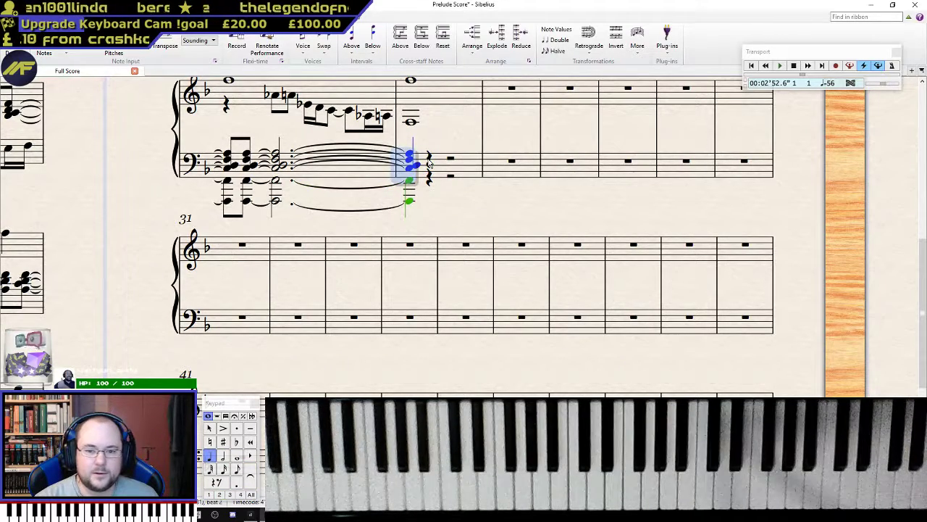
left_click(429, 163, "alt")
key("KP_5")
key("KP_Decimal")
- Check the held treble F in bars 24 and 25, and play back from bar 23's opening rest to the ending
scroll(273, 208, "up", 3)
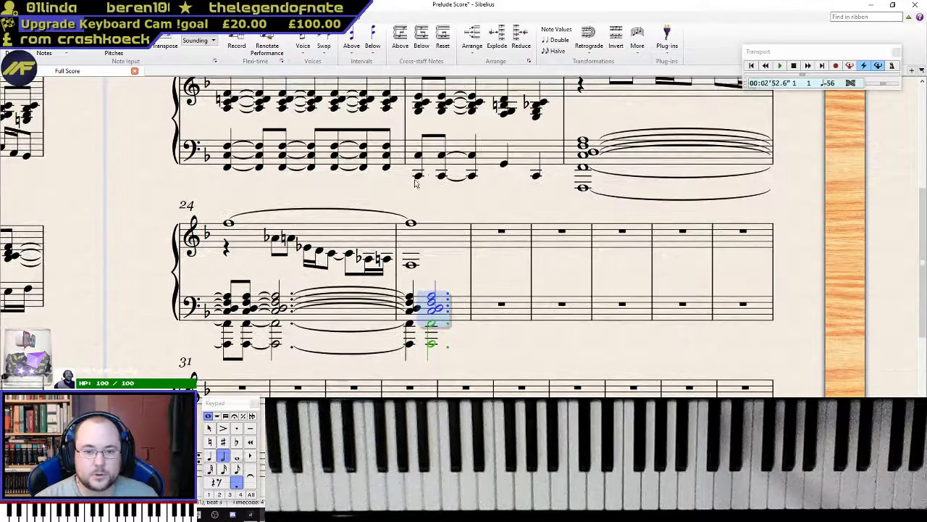
left_click(229, 224)
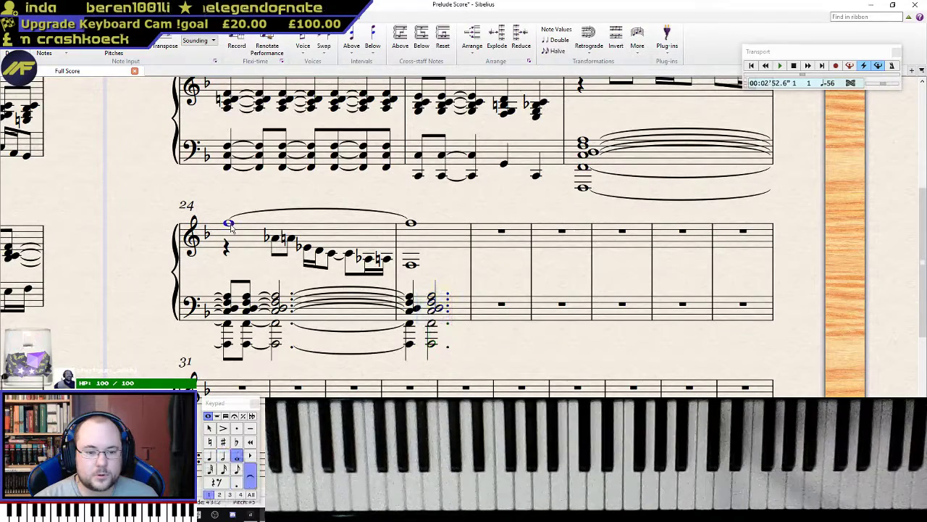
left_click(410, 224)
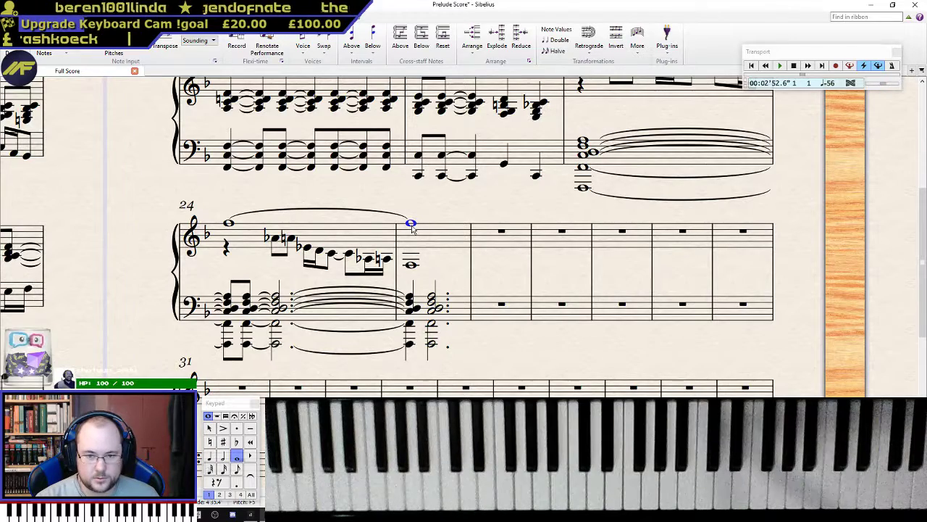
scroll(589, 253, "up", 3)
left_click(580, 83)
key("p")
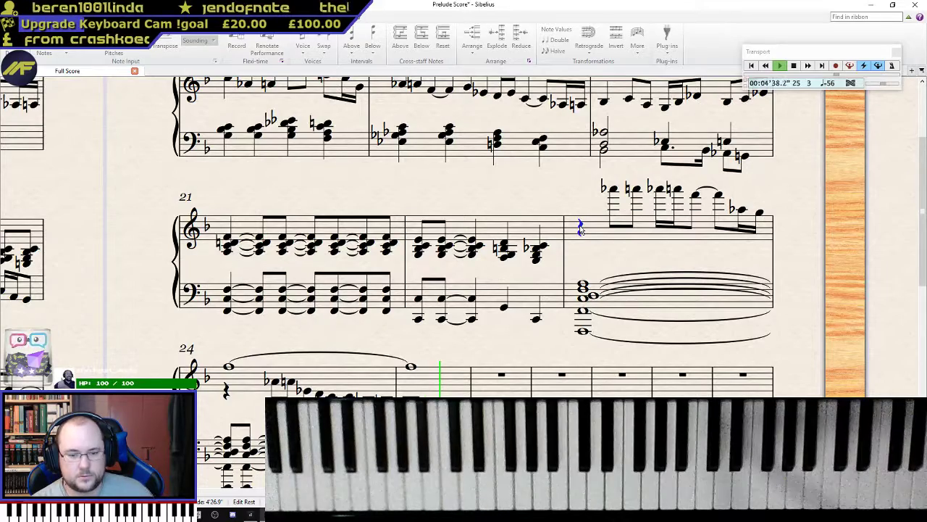
key("space")
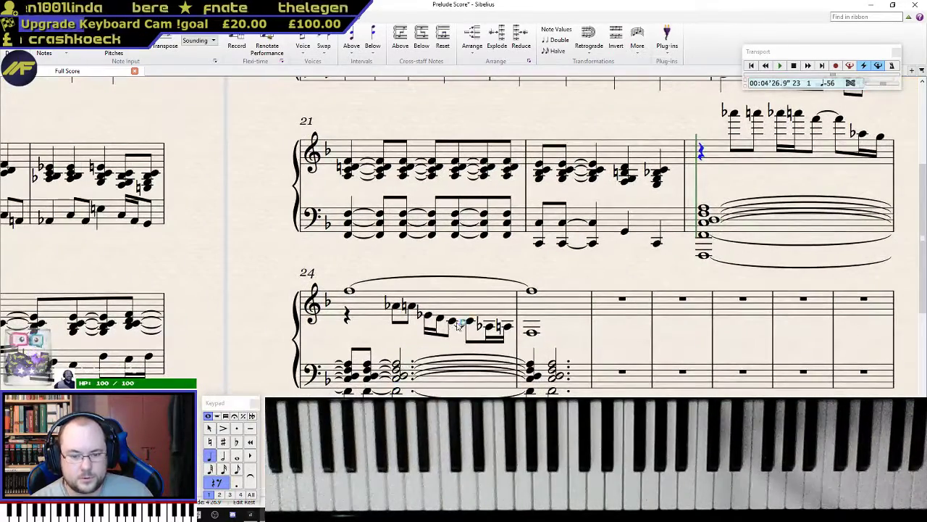
- Raise the lower-voice treble notes from bar 24's E flat through bar 25's low F an octave, and return bar 25's top note to F5
left_click(429, 316)
key("Left")
key("Left")
key("Right")
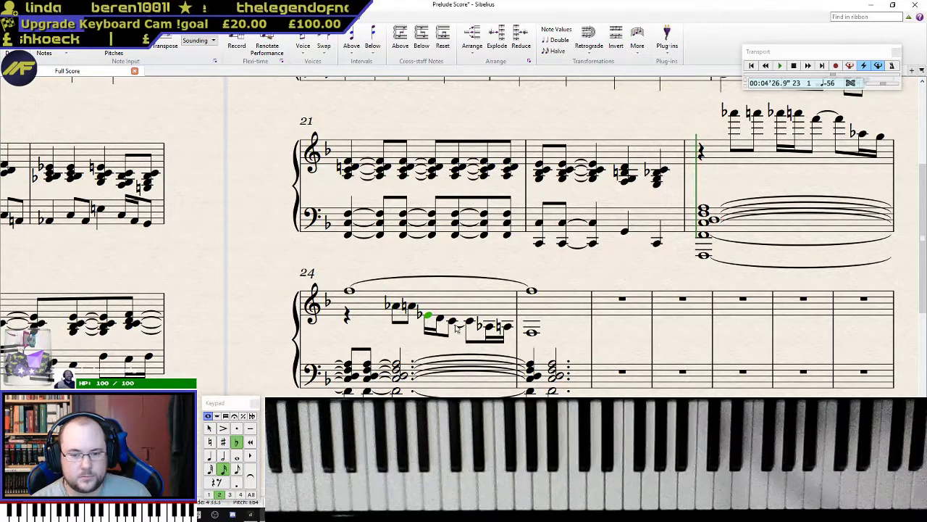
left_click(530, 335, "shift")
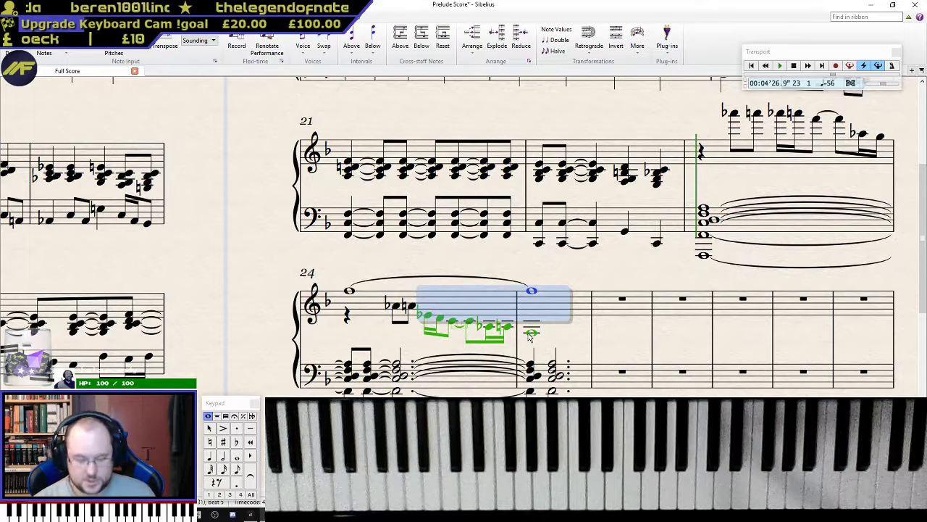
key("ctrl+Up")
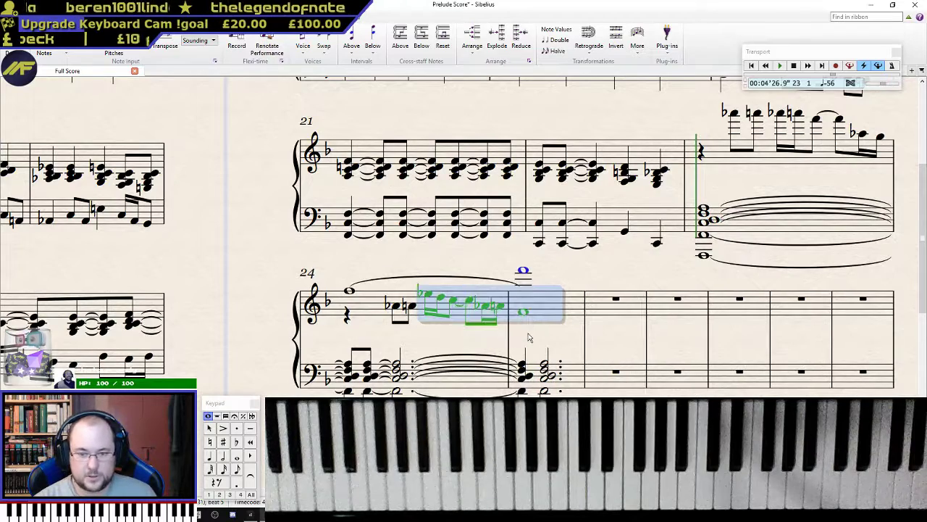
key("Escape")
left_click(527, 271)
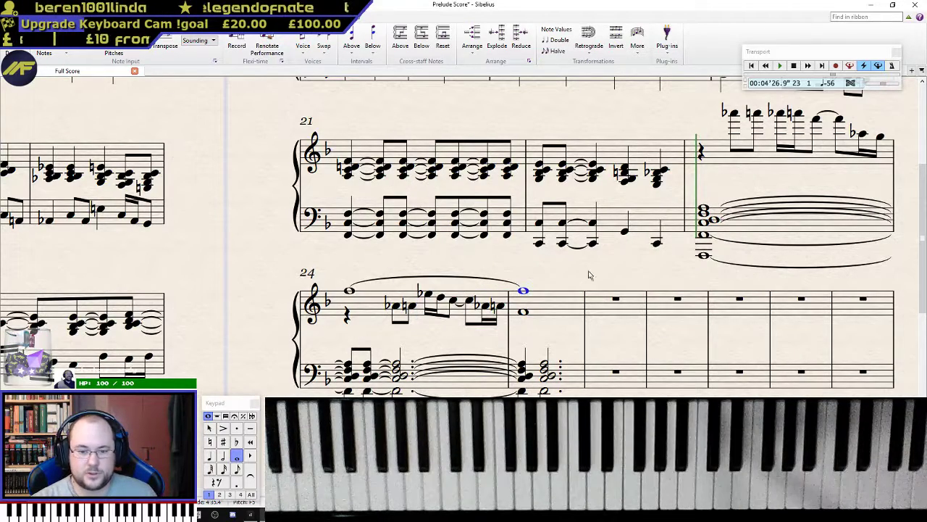
- Raise the eighth-note A flat and A natural that start bar 24's lower treble voice by an octave
left_click(395, 304)
left_click(410, 305, "shift")
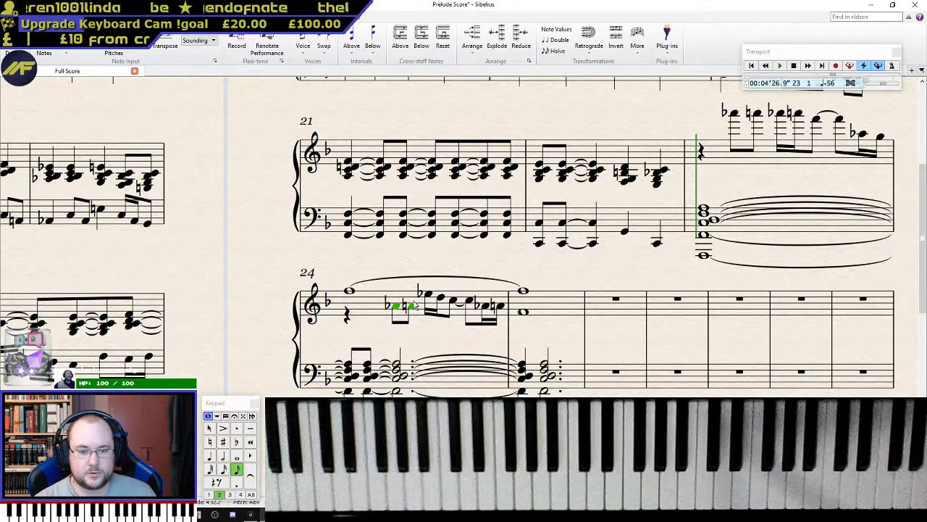
key("ctrl+Up")
- Play back from the held treble F at the start of bar 24 and stop once bar 25 has sounded
left_click(349, 291)
key("p")
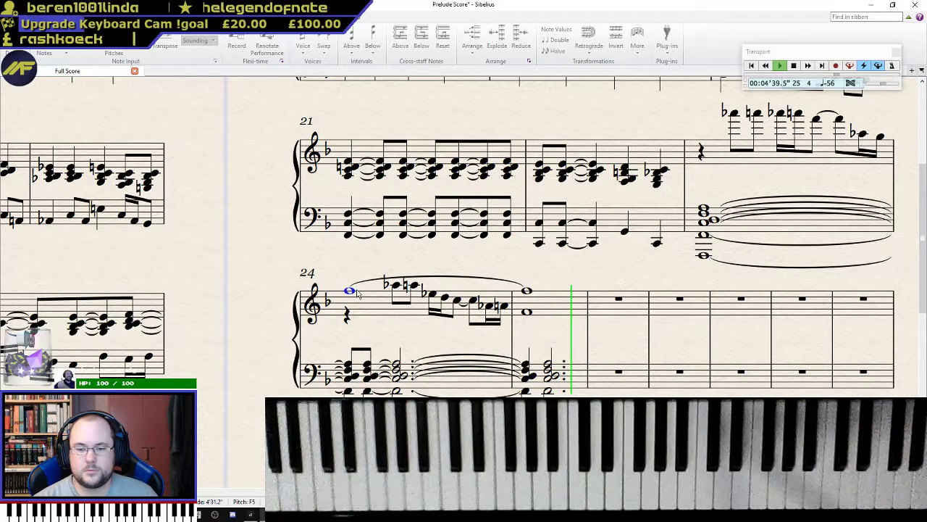
key("space")
- Tie bar 25's treble whole notes and its dotted half-note bass chord over into bar 26
left_click(554, 295)
key("KP_Enter")
left_click(547, 391)
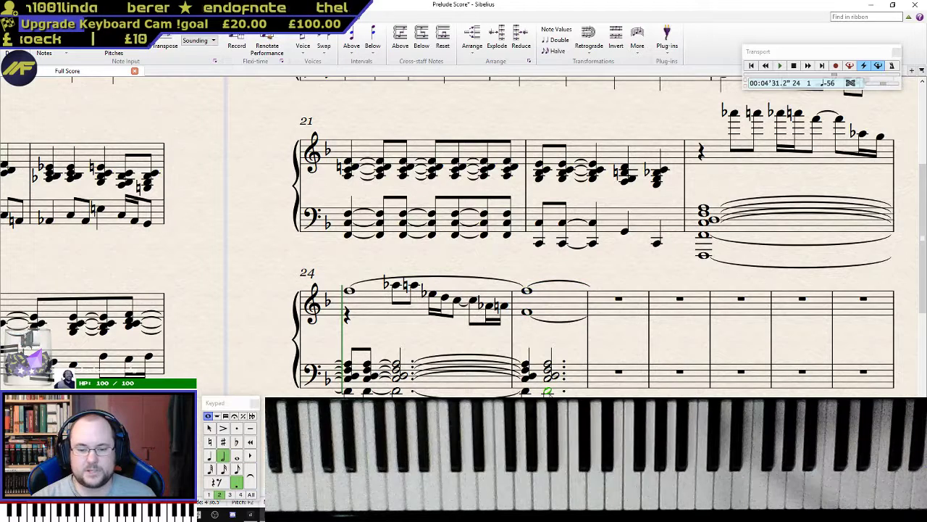
left_click(552, 380)
key("KP_Enter")
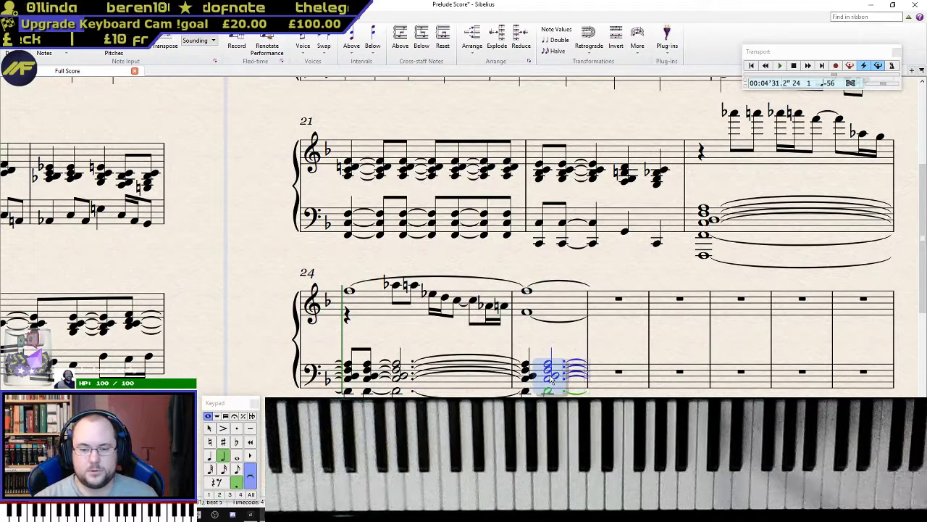
- Enter a quarter-note F octave on the first beat of bar 26 in the treble staff
left_click(554, 308)
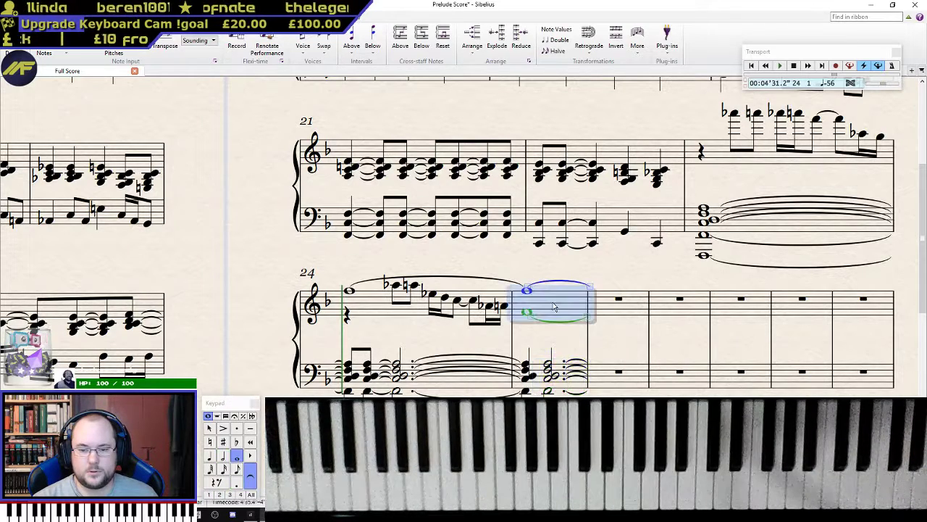
left_click(620, 302)
key("KP_4")
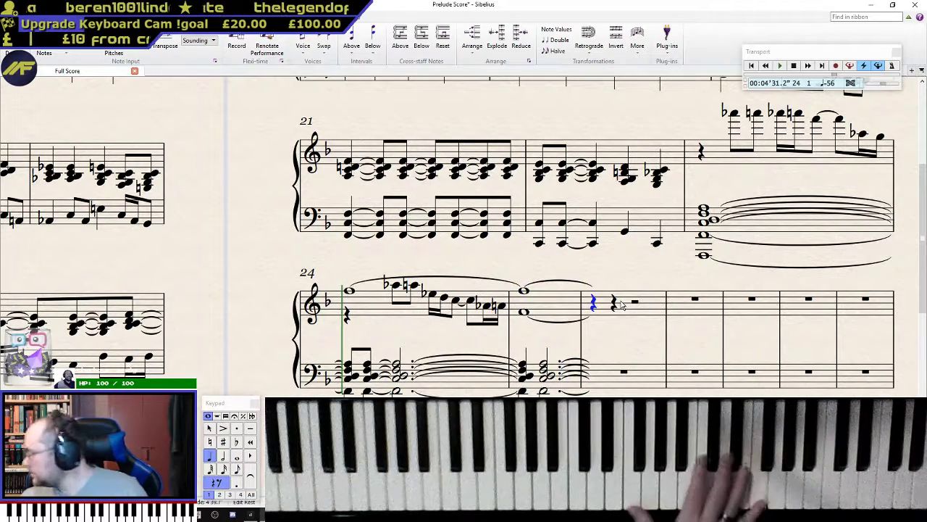
- Copy bar 25's dotted half-note bass chord to the start of bar 26 and shorten it to a quarter note
left_click(624, 373)
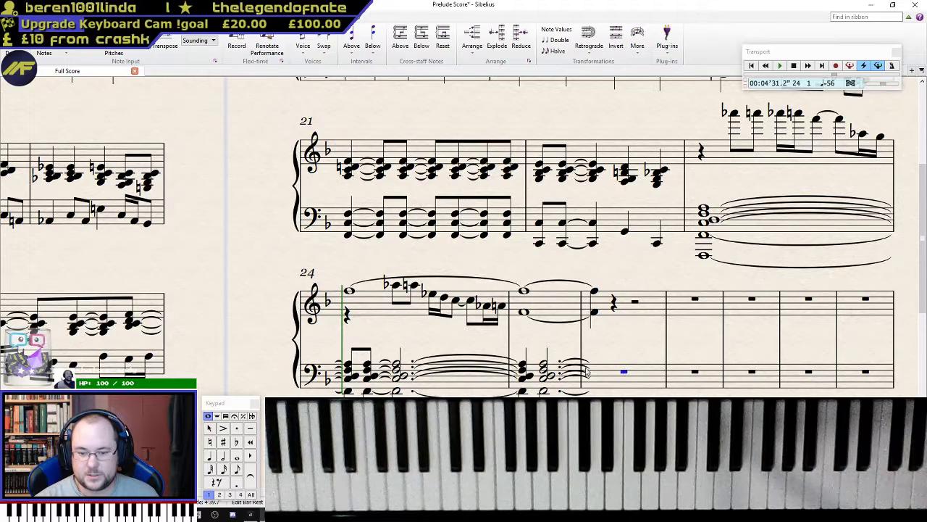
left_click(543, 365)
left_click(545, 393, "shift")
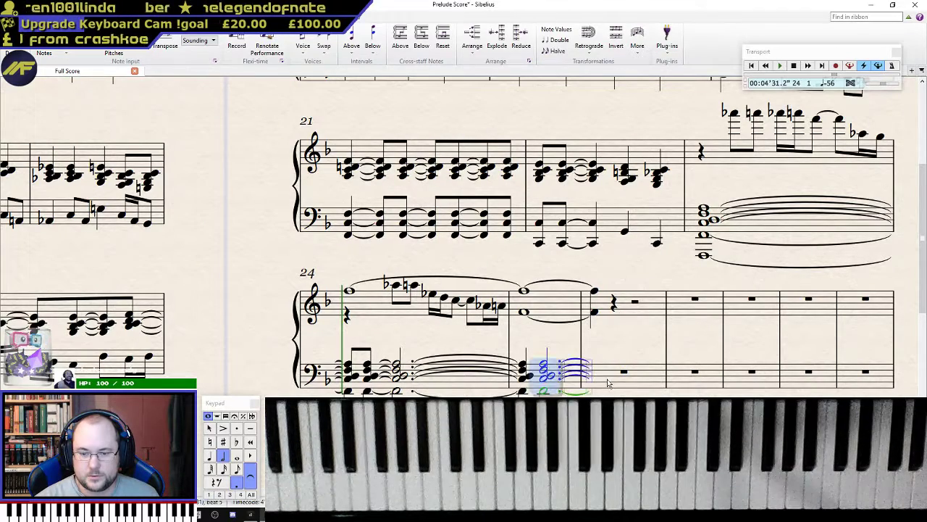
left_click(597, 380, "alt")
key("3")
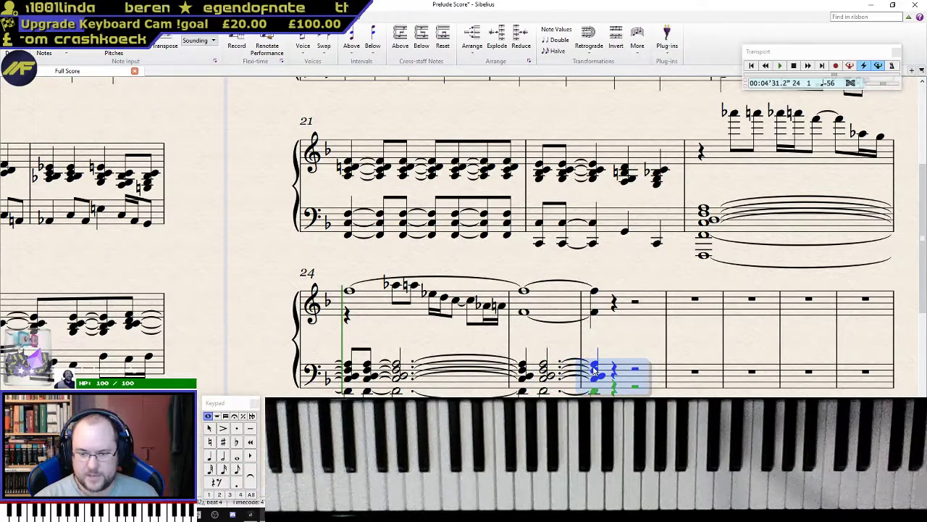
key("Escape")
scroll(625, 280, "up", 4)
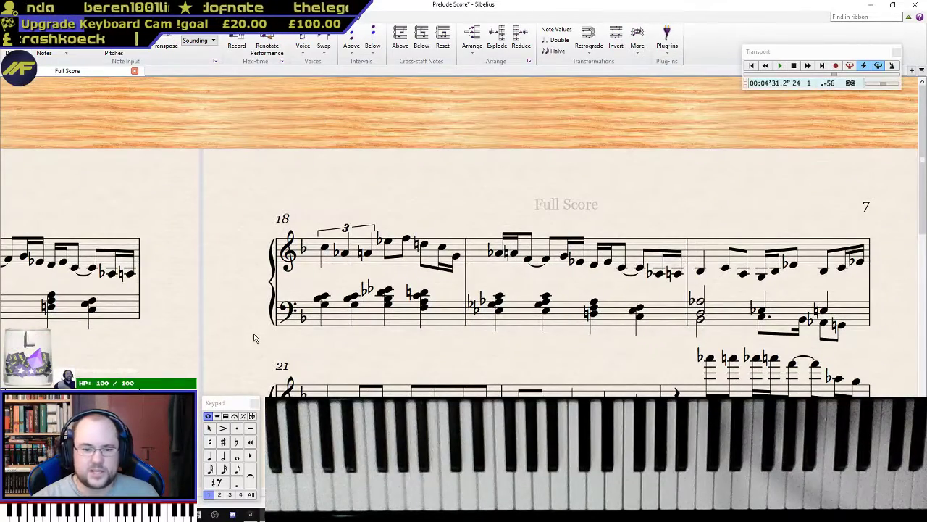
left_click_drag(233, 339, 803, 149)
left_click_drag(214, 199, 174, 207)
scroll(175, 206, "down", 3)
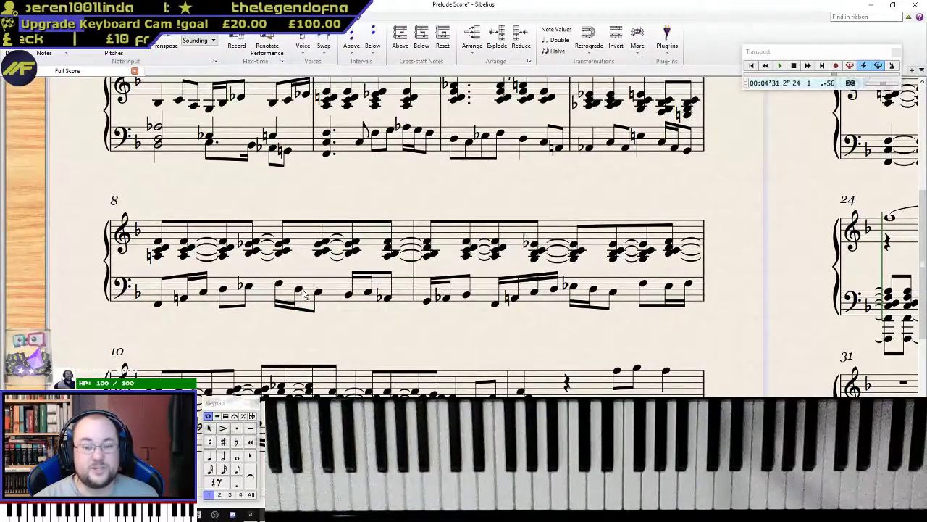
scroll(282, 309, "down", 6)
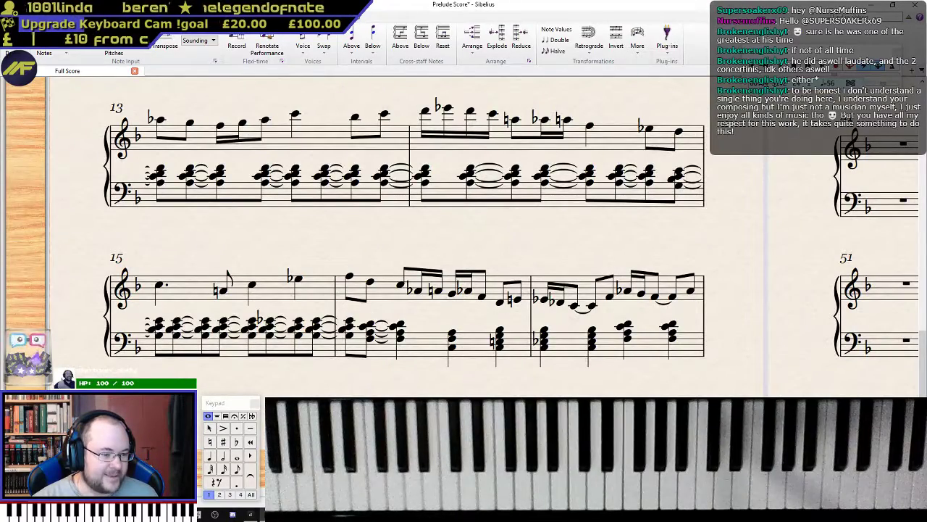
- Play back the F Major prelude from the opening treble E-flat in bar 1 and stop in bar 6
scroll(421, 232, "up", 5)
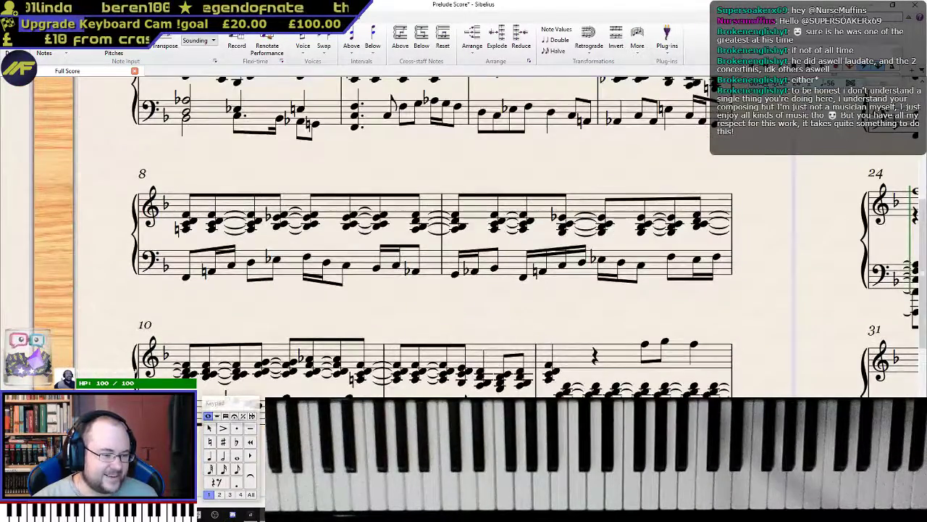
scroll(428, 239, "up", 4)
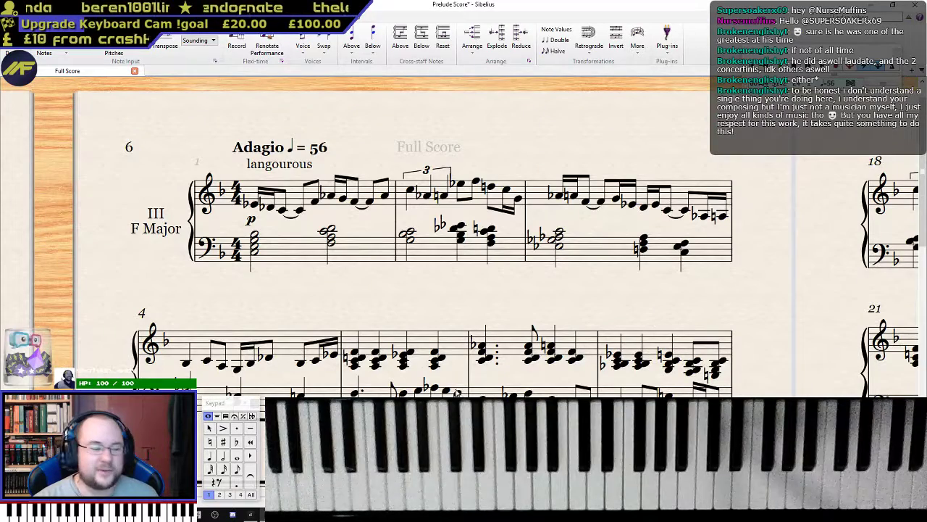
left_click(255, 206)
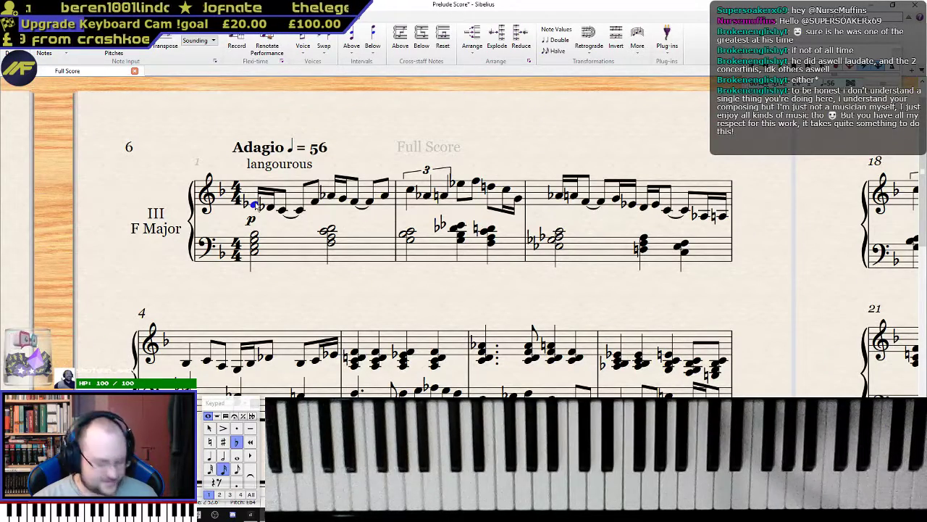
key("space")
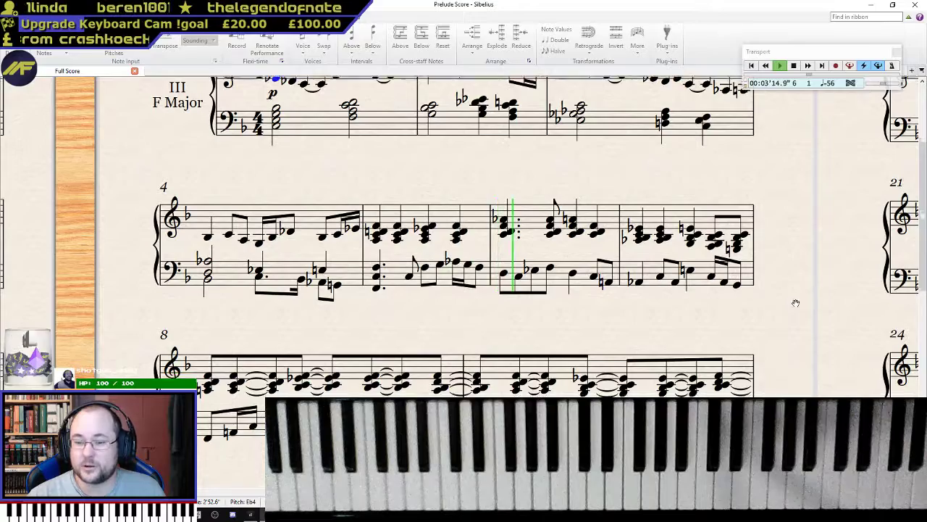
key("space")
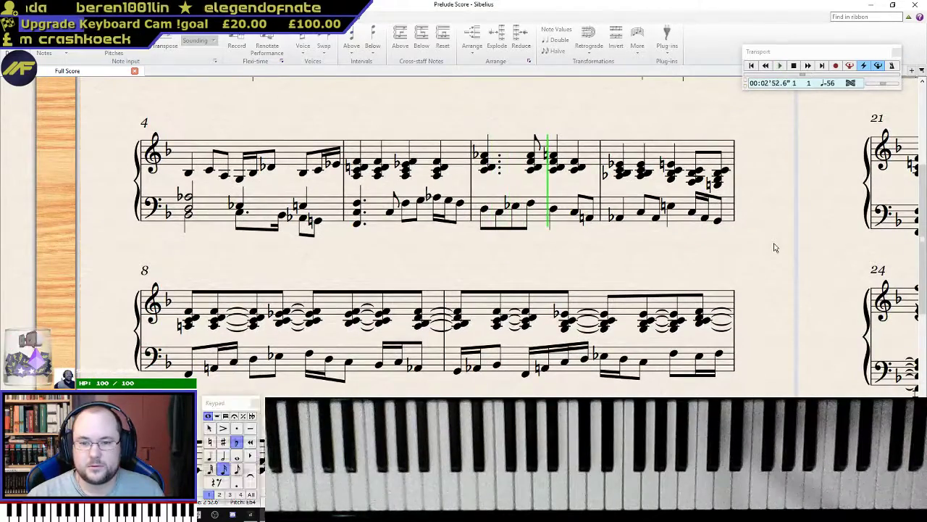
- Enter quarter notes C, D, E and F in the empty treble bar 36 and play the bar back
scroll(540, 286, "down", 3)
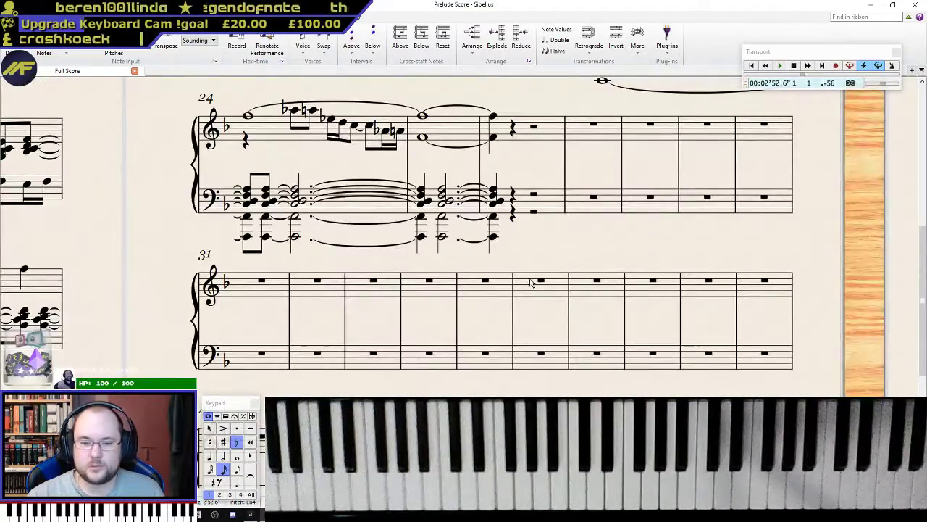
left_click(535, 281)
key("4")
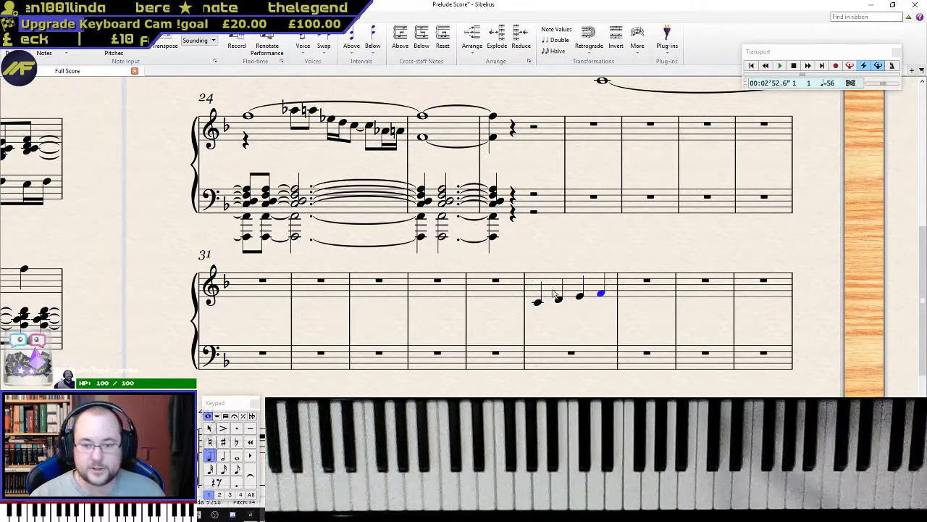
left_click(554, 293)
key("p")
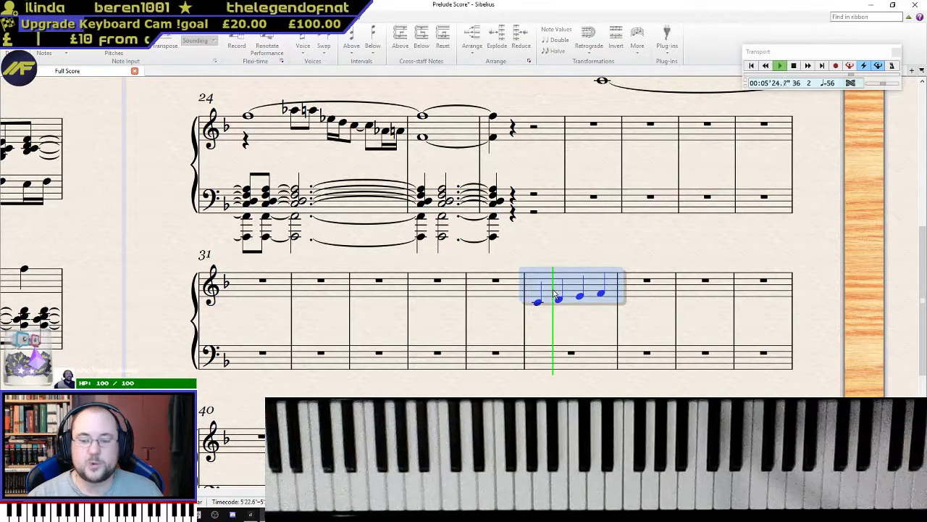
key("Escape")
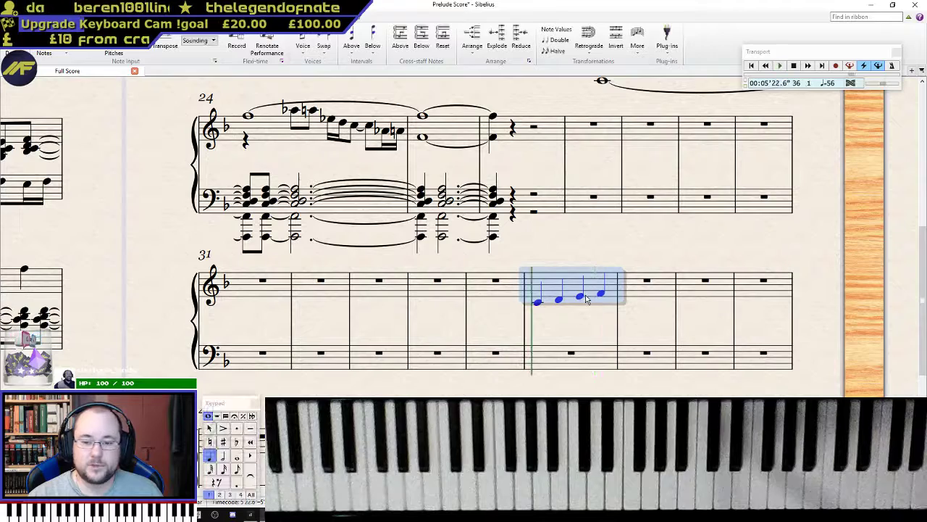
- Split bar 36's third-beat E into two eighth notes and play the bar back
left_click(580, 298)
key("3")
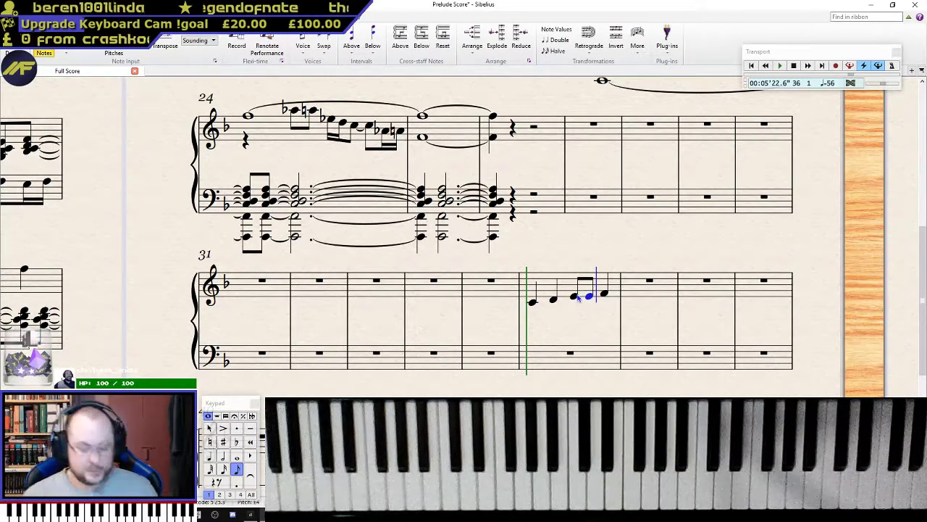
left_click(552, 284)
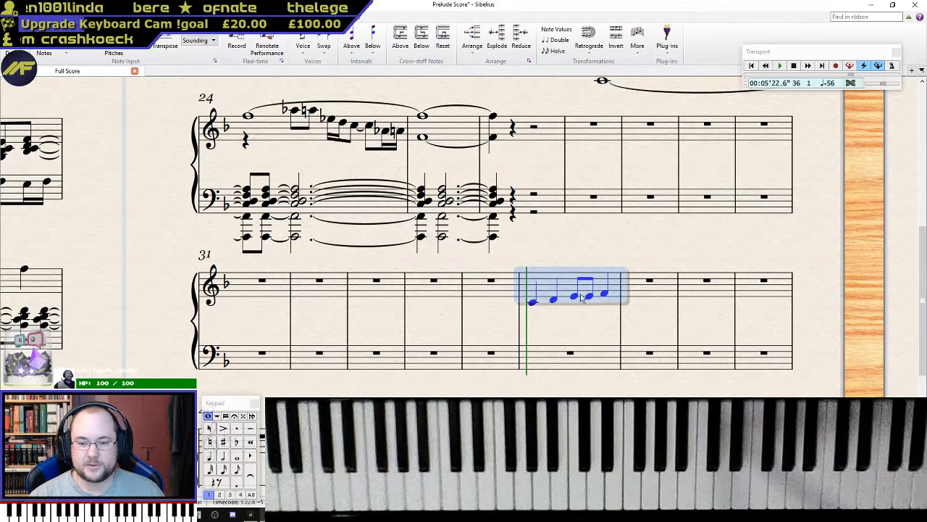
key("p")
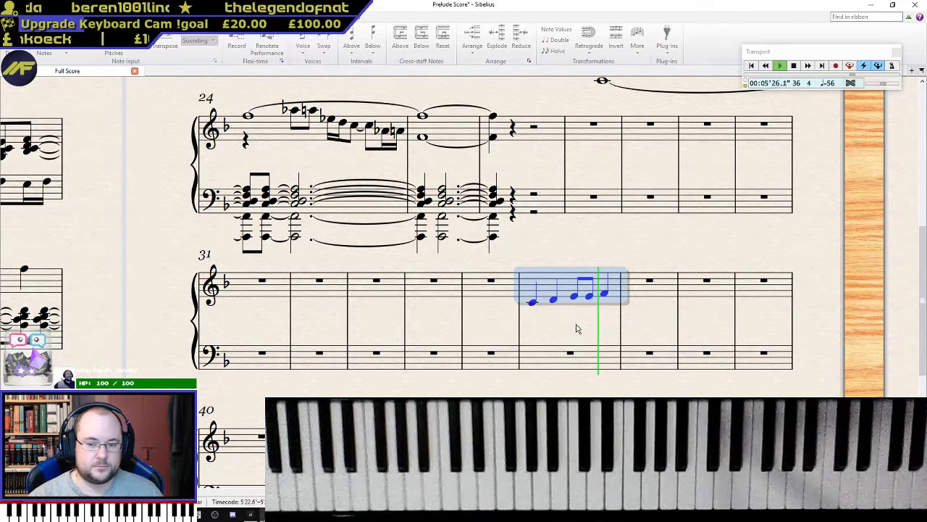
key("space")
- Flatten the second eighth-note E in bar 36, then clear the trial notes from the bar
left_click(589, 296)
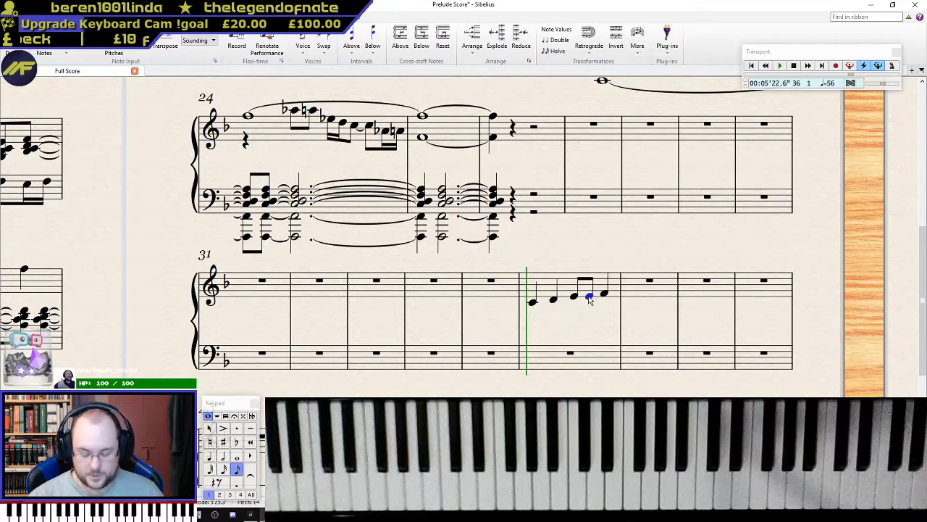
left_click(552, 286)
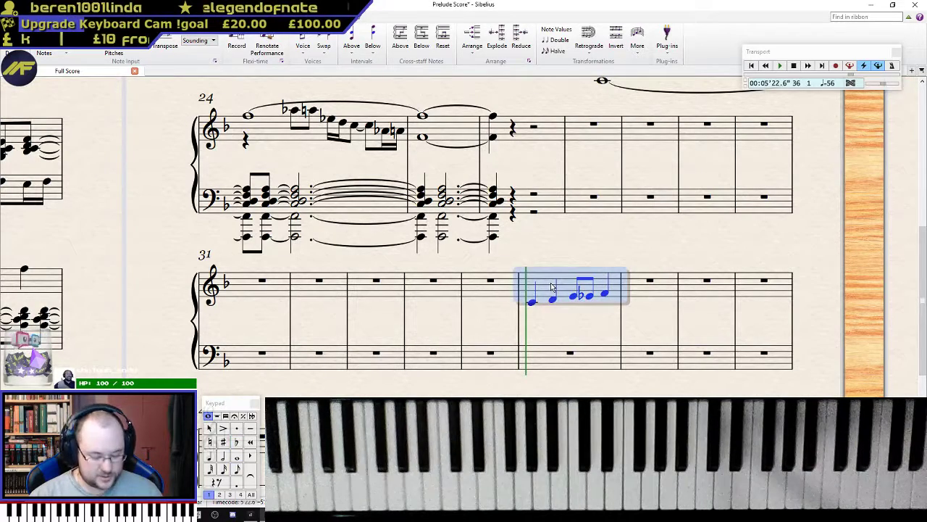
key("space")
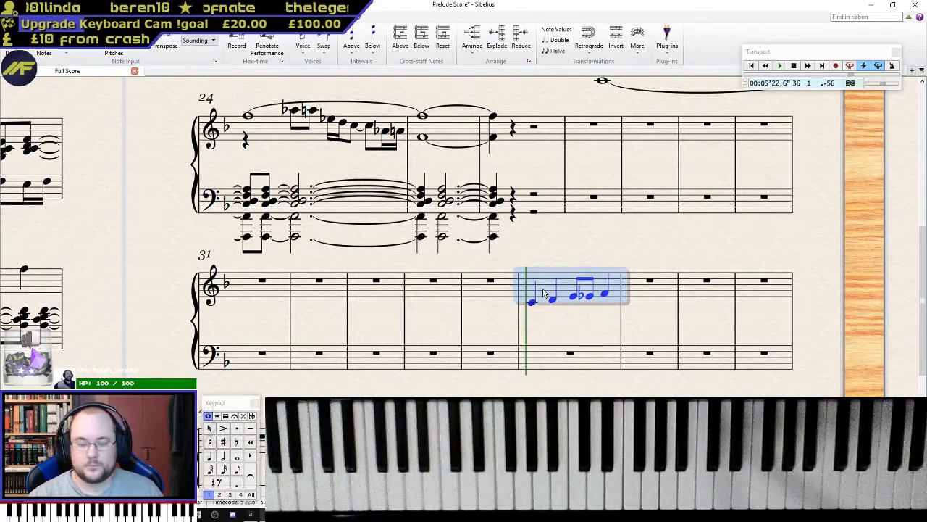
key("Delete")
- Play back from the opening treble E-flat of the F Major prelude and stop in bar 2
left_click_drag(566, 256, 611, 347)
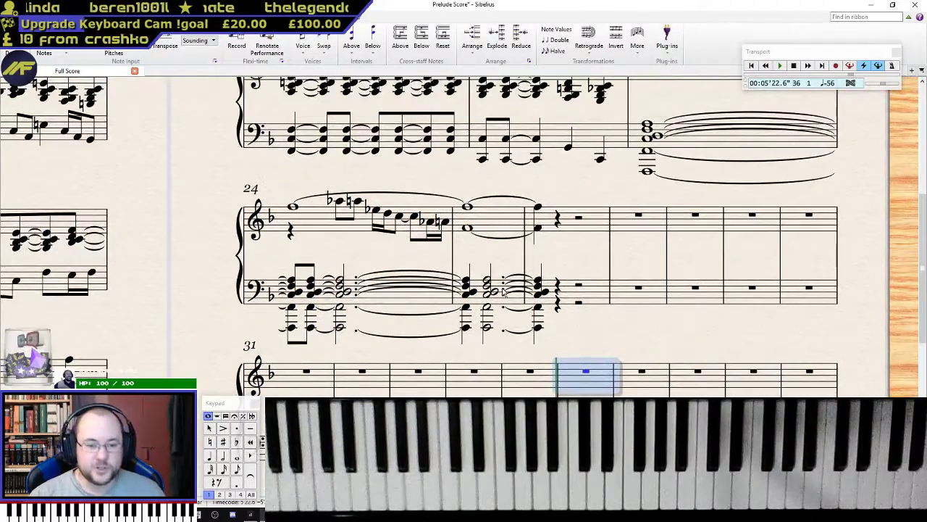
left_click_drag(196, 216, 399, 325)
scroll(430, 321, "up", 2)
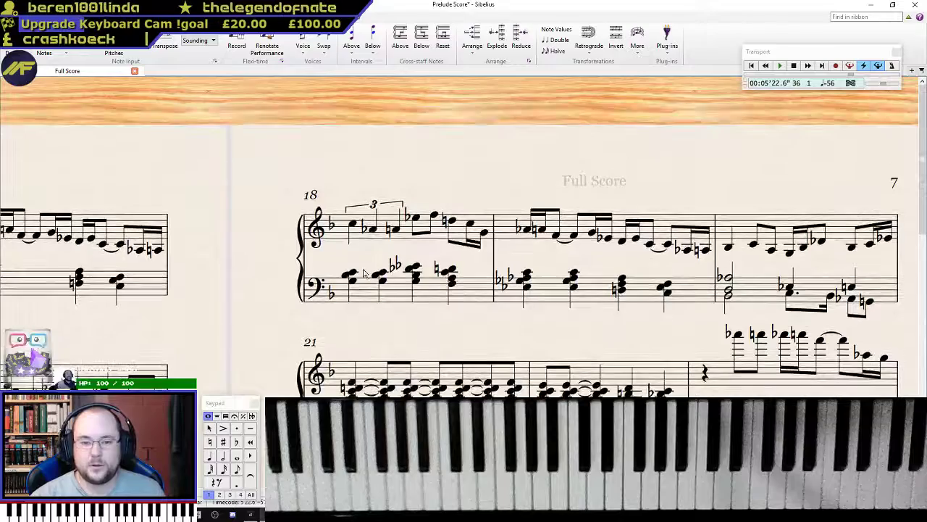
left_click(353, 227)
left_click_drag(270, 308, 261, 221)
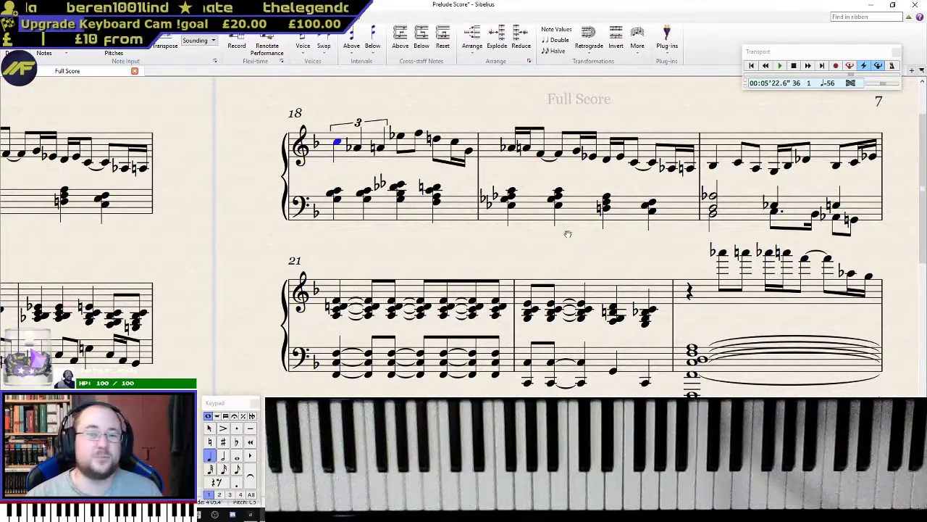
scroll(507, 237, "down", 5)
scroll(457, 232, "up", 2)
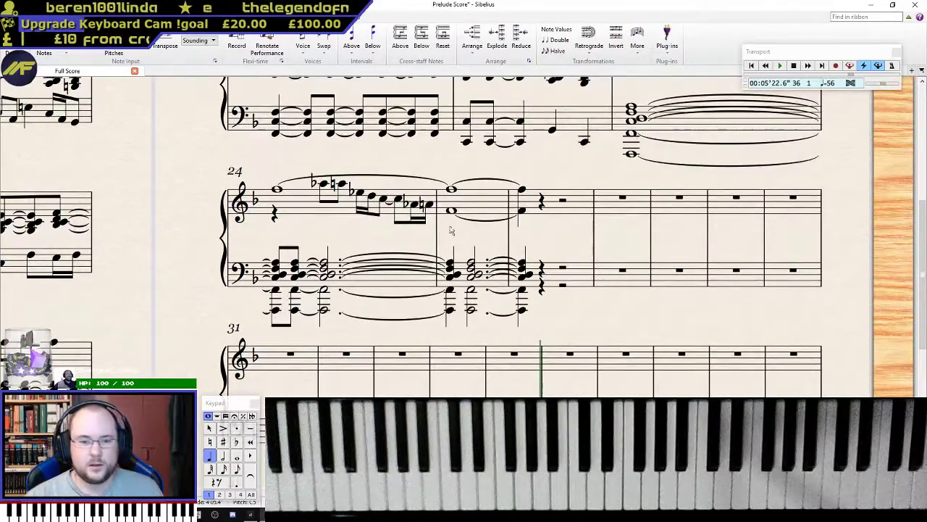
left_click_drag(203, 220, 926, 411)
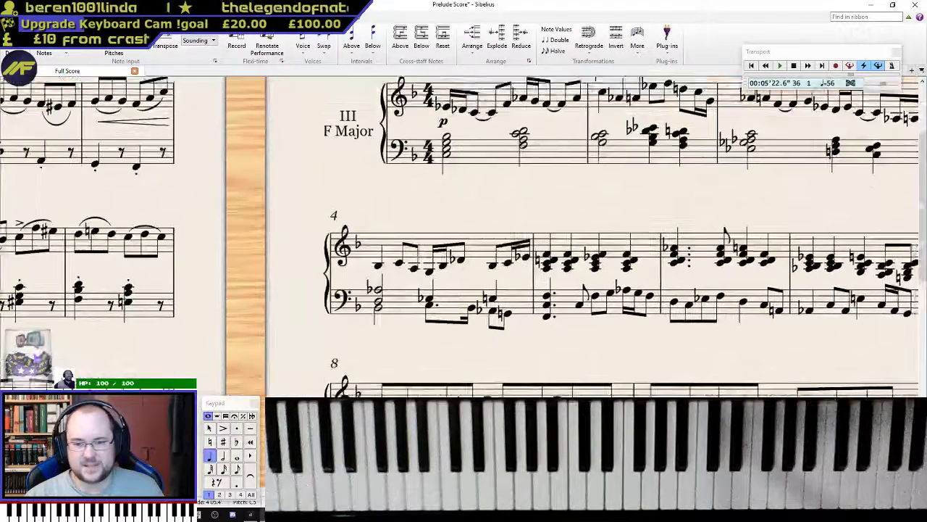
scroll(591, 243, "up", 3)
left_click(446, 238)
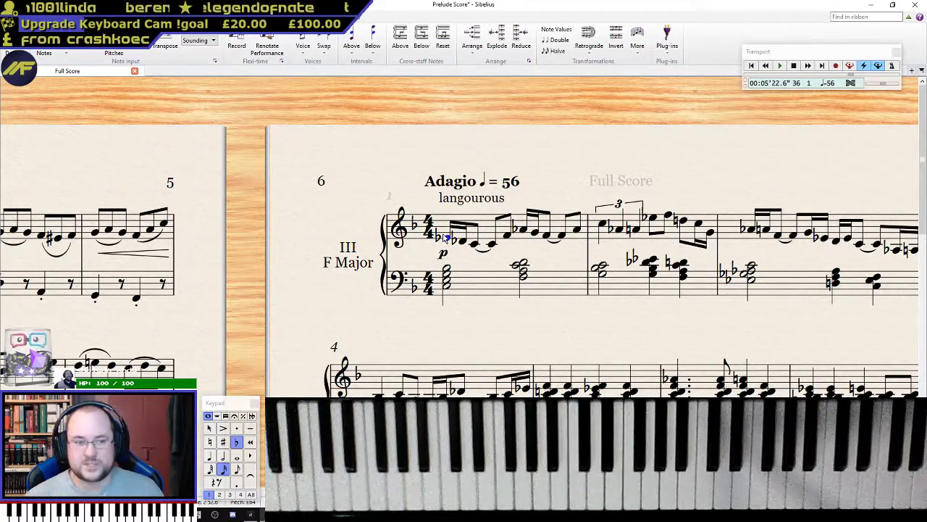
key("p")
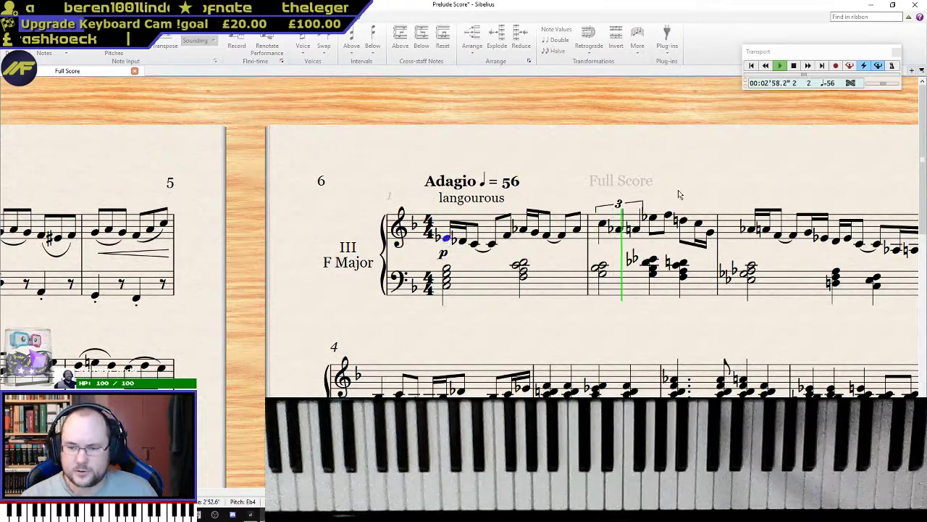
key("Escape")
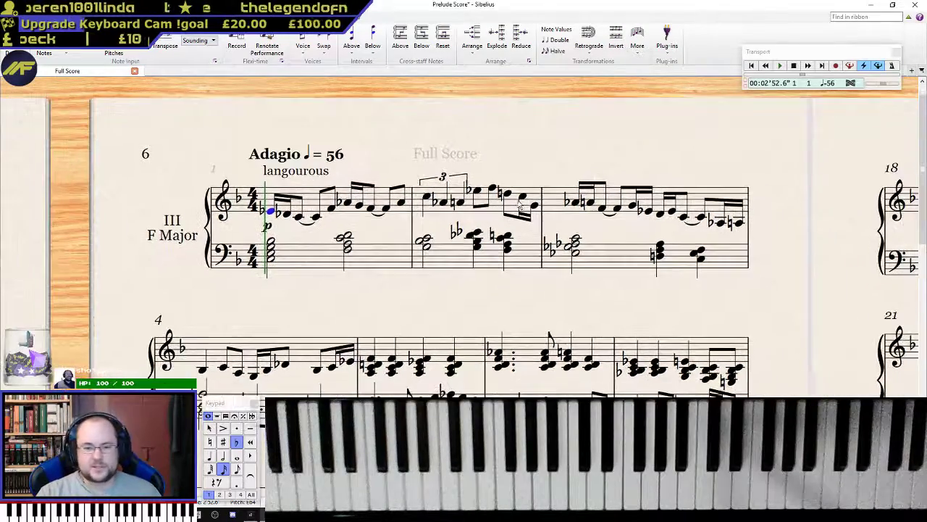
- Play back from the first treble C of bar 2's quarter-note triplet and stop
key("ctrl+plus")
key("ctrl+plus")
scroll(691, 379, "right", 5)
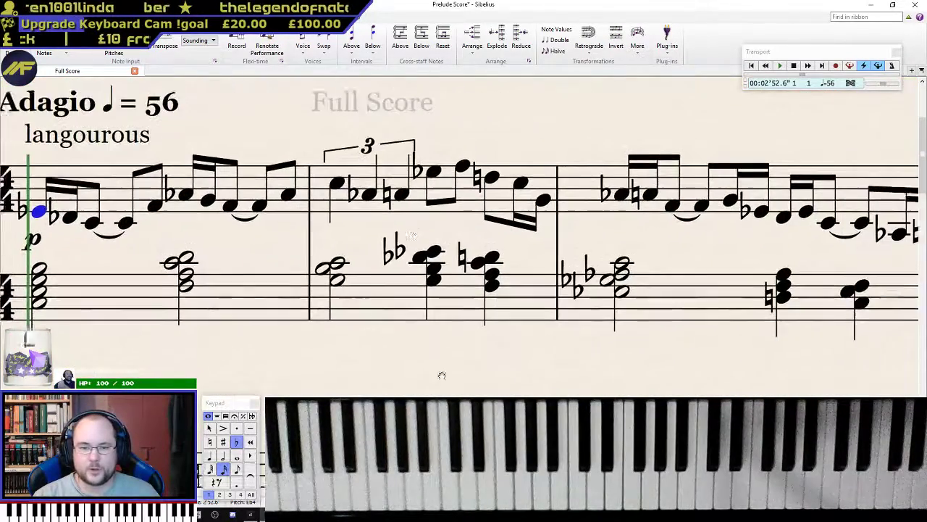
scroll(332, 321, "up", 3)
left_click(330, 321)
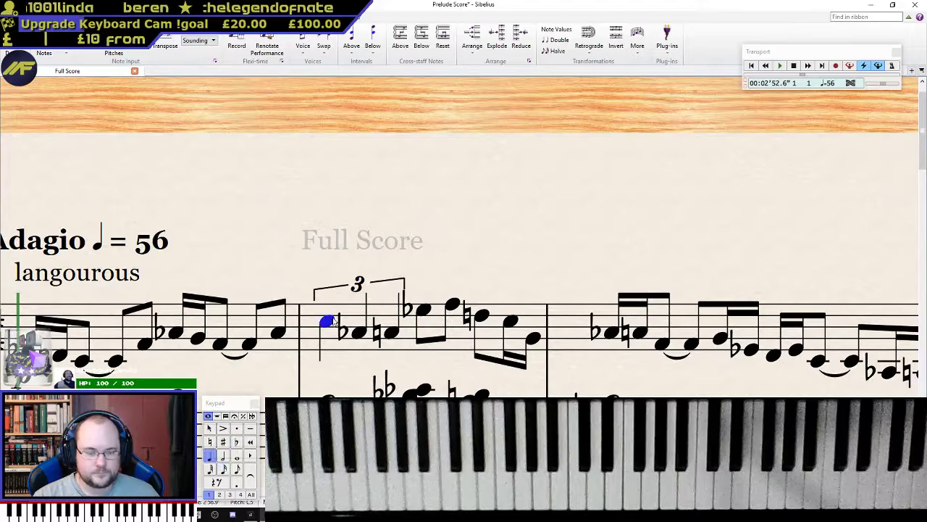
key("p")
key("ctrl+minus")
key("ctrl+minus")
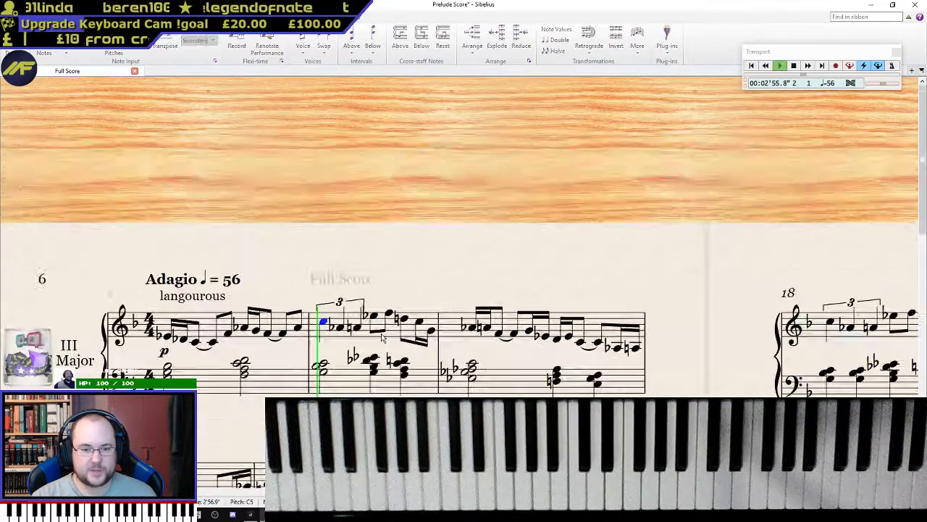
key("Escape")
- Replace bar 2's treble triplet with a quarter-note C followed by eighth notes A-flat and A-natural
key("ctrl+plus")
key("ctrl+plus")
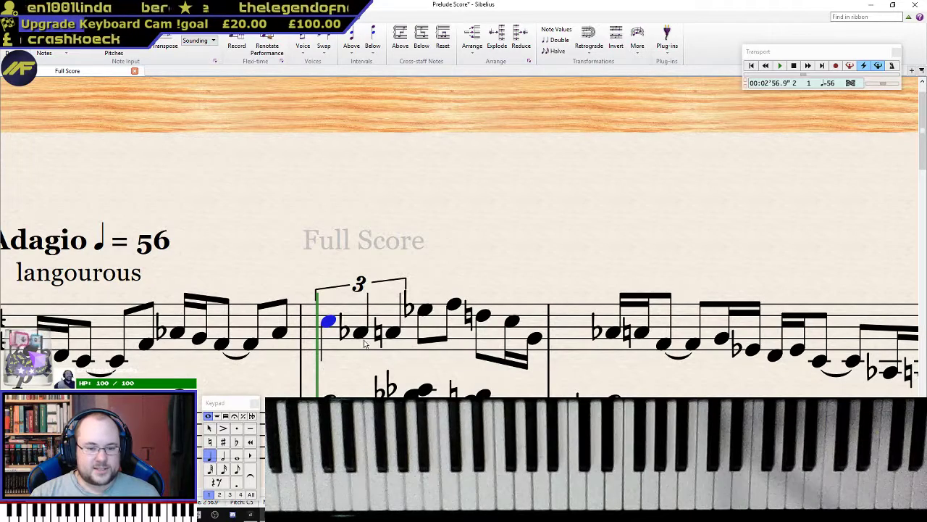
left_click(358, 295)
key("Delete")
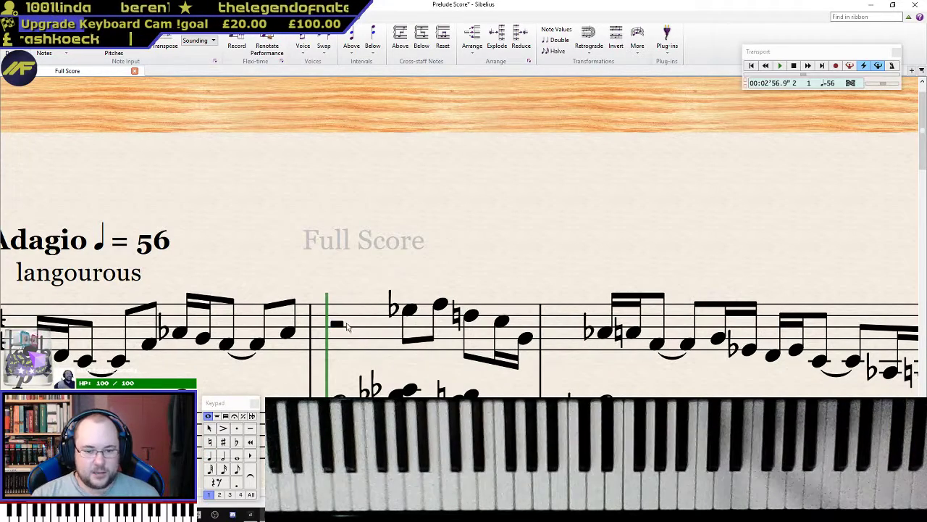
key("4")
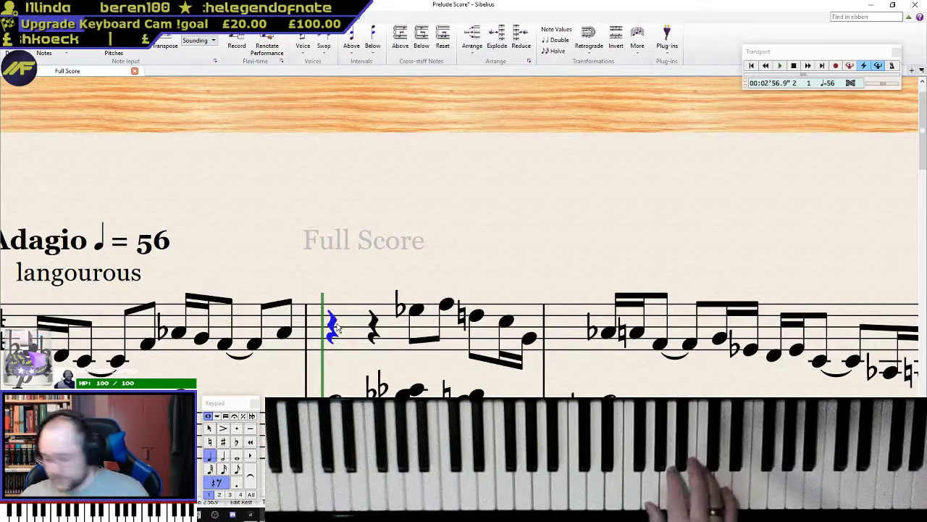
key("3")
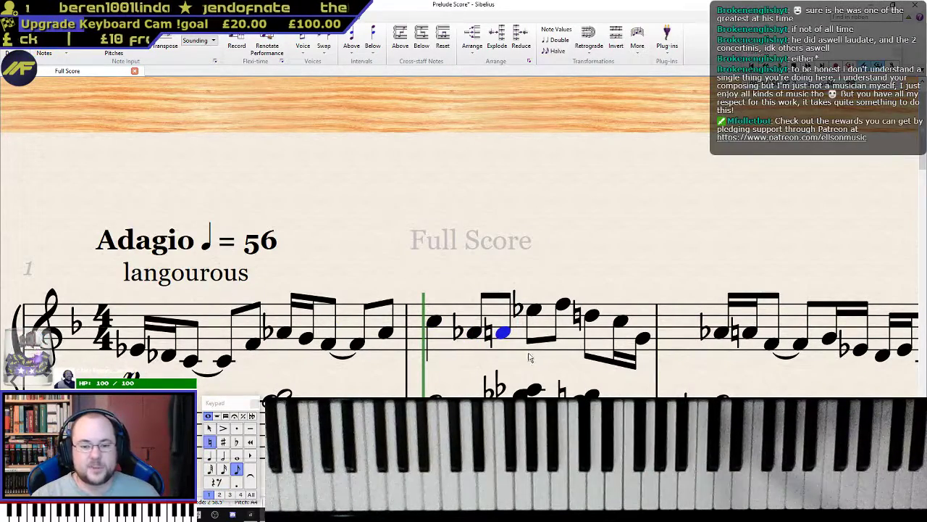
- Play back from the start of bar 1 through the reworked bar 2 rhythm and stop
left_click(138, 351)
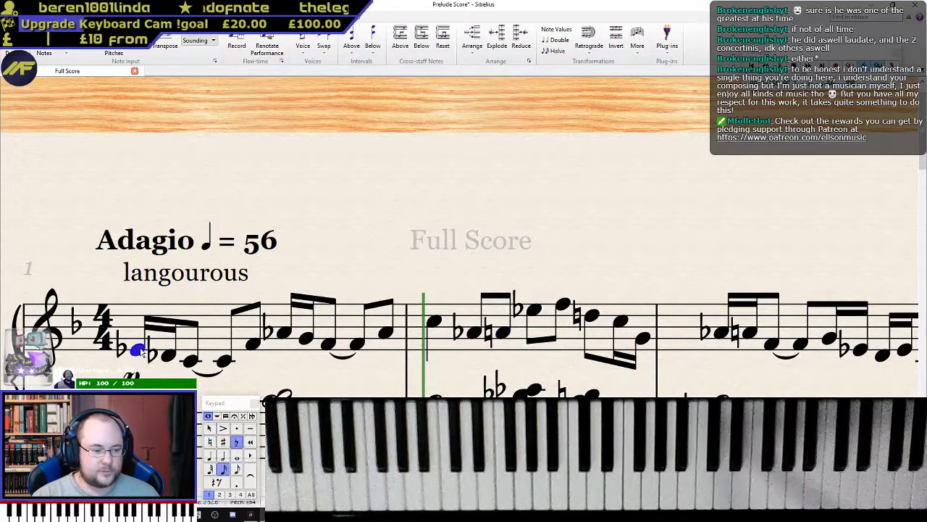
scroll(142, 352, "down", 2, "ctrl")
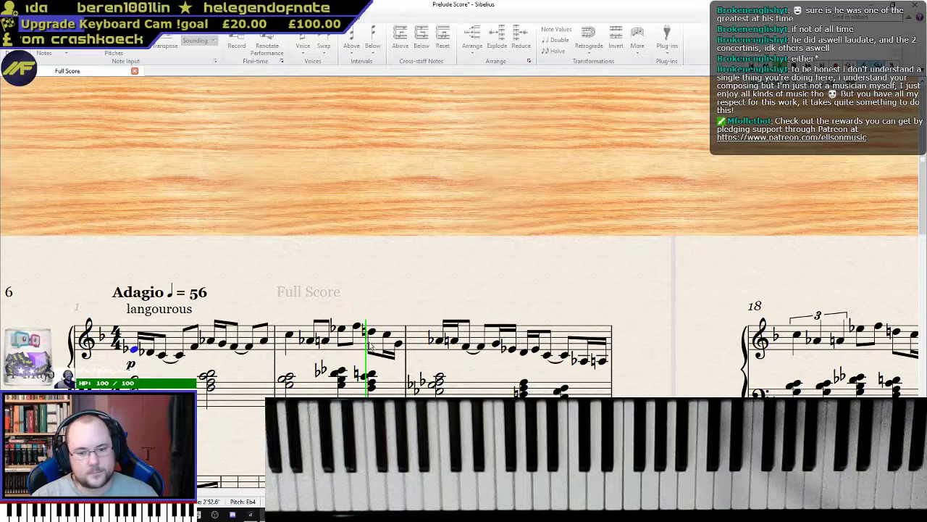
key("space")
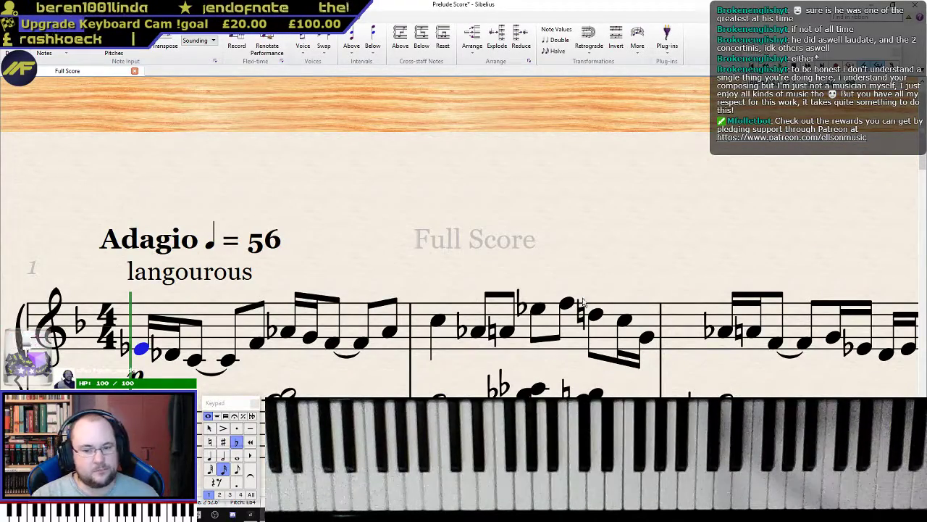
- Rewrite bar 2's treble third beat as sixteenth notes E-flat and F plus an eighth-note D-natural tied into beat four
left_click_drag(600, 259, 564, 222)
left_click(501, 273)
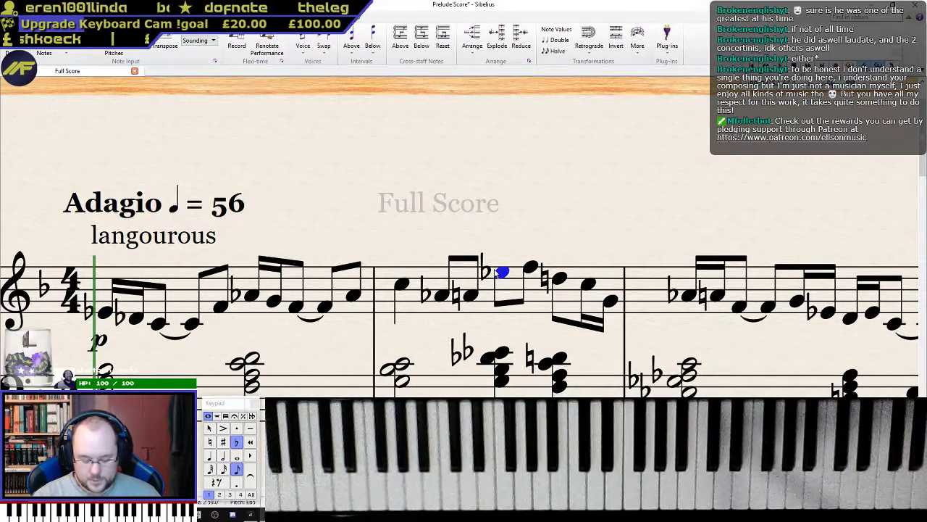
key("3")
key("n")
key("f")
key("3")
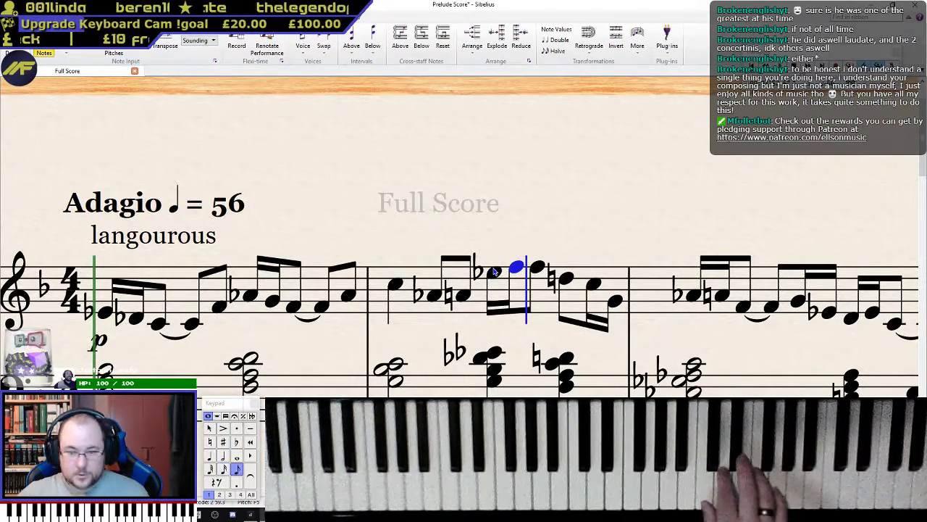
key("d")
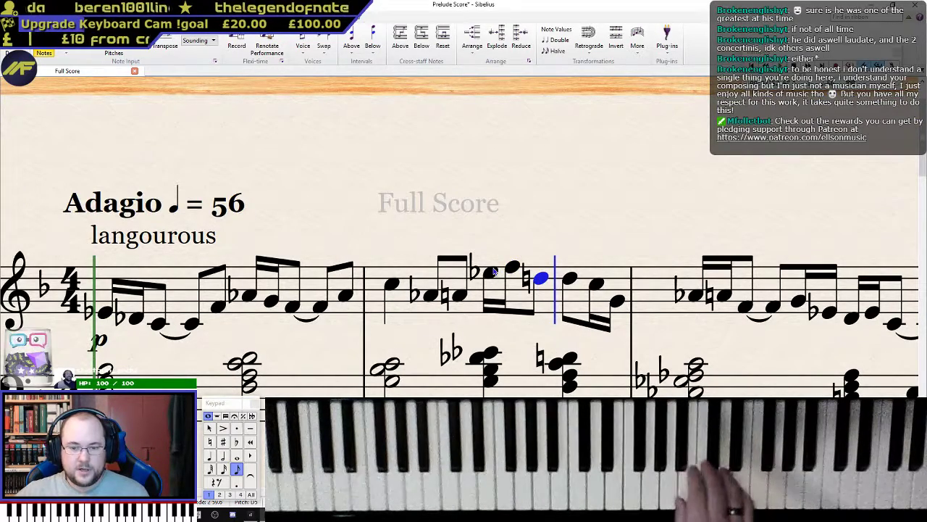
key("KP_Enter")
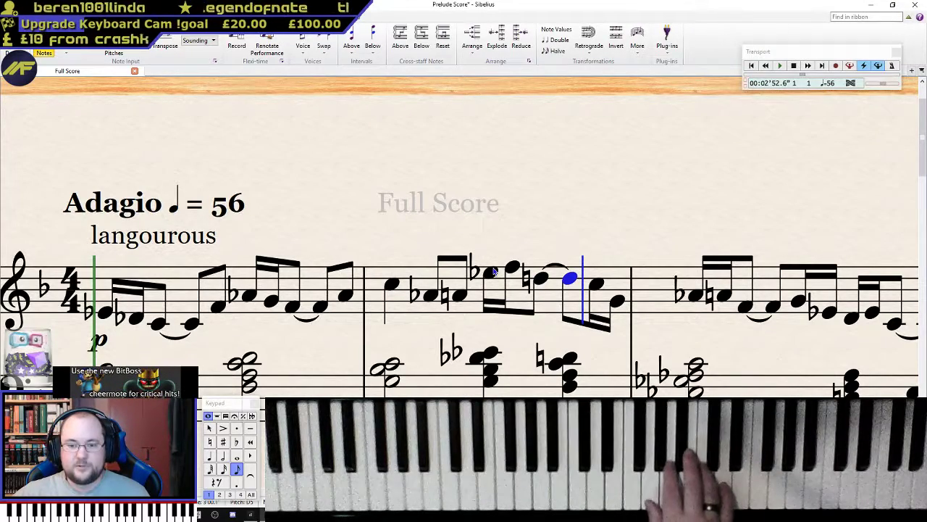
- Turn the treble fourth beat of bar 2 into an eighth-note triplet of D, C and G
key("ctrl+3")
key("c")
key("g")
key("Escape")
- Play back from bar 2's opening treble C through the new triplet and stop
left_click(392, 285)
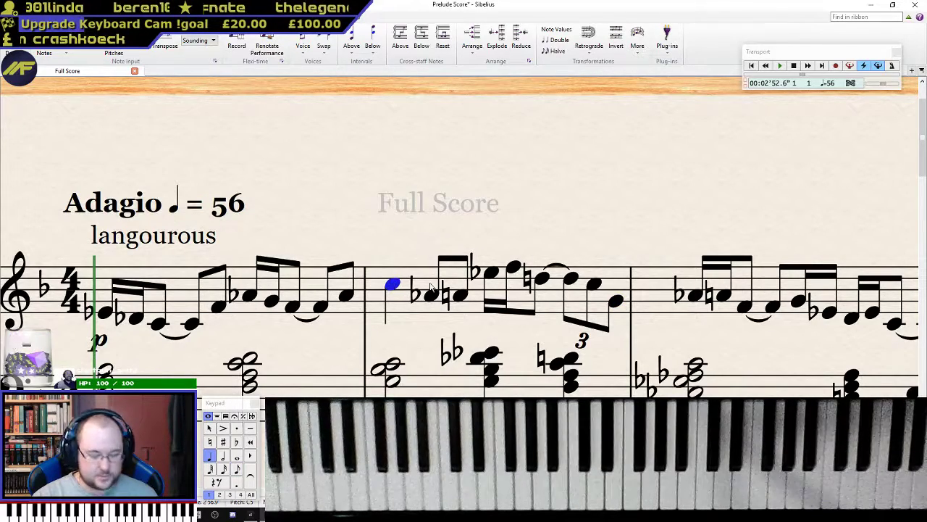
key("ctrl+minus")
key("p")
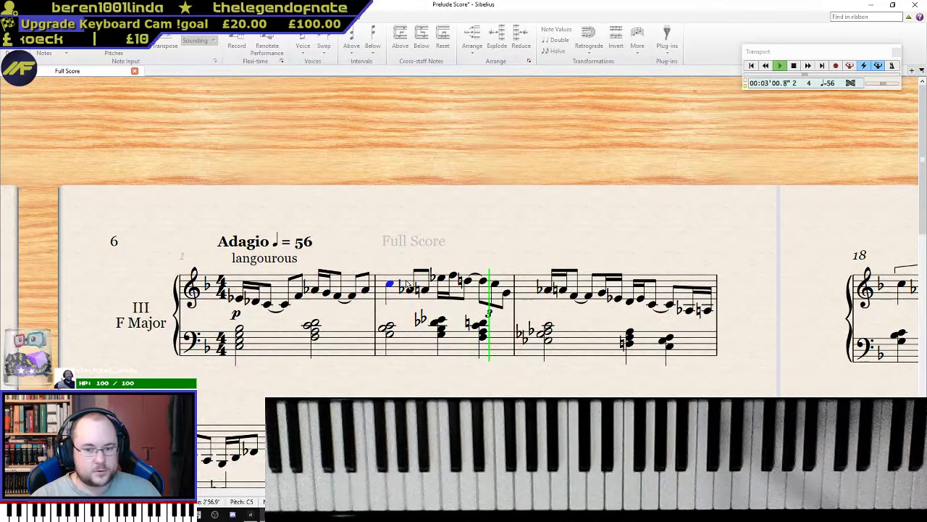
key("Escape")
key("ctrl+plus")
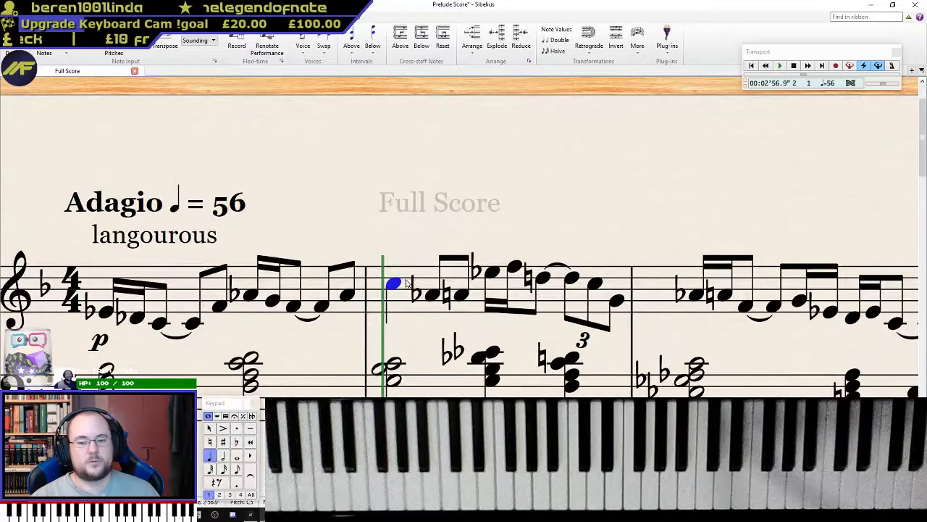
- Select the whole treble bar 2, play back from it into bar 3 and stop
left_click(407, 302)
key("ctrl+minus")
key("space")
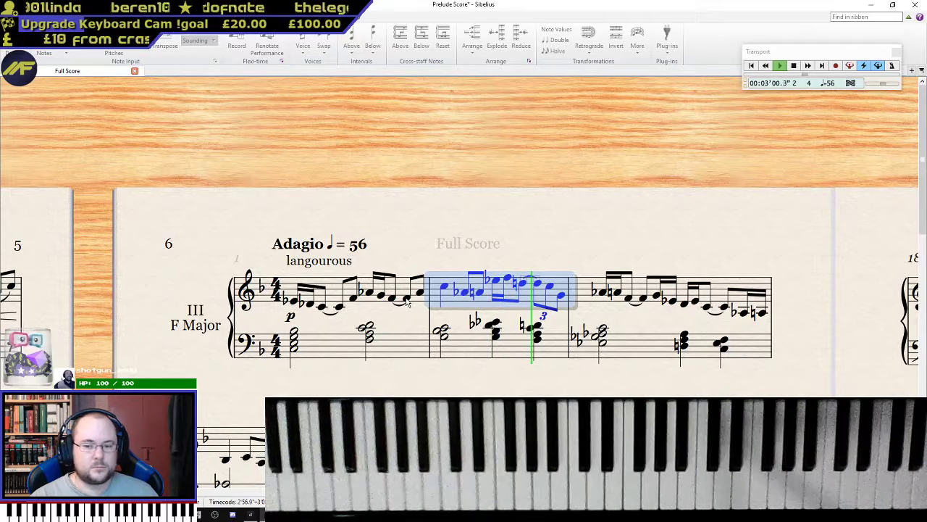
key("space")
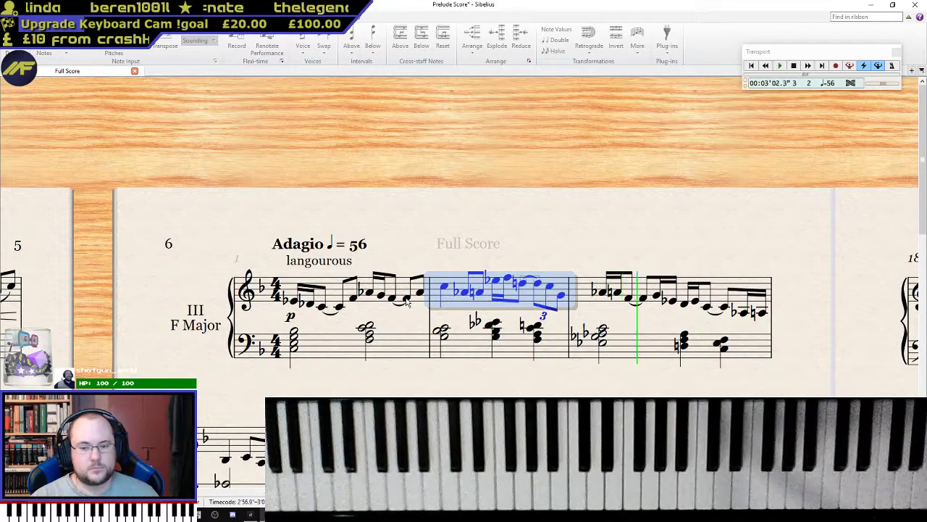
- Copy the reworked treble melody of bar 2 over the matching treble bar 18
left_click_drag(518, 217, 462, 161)
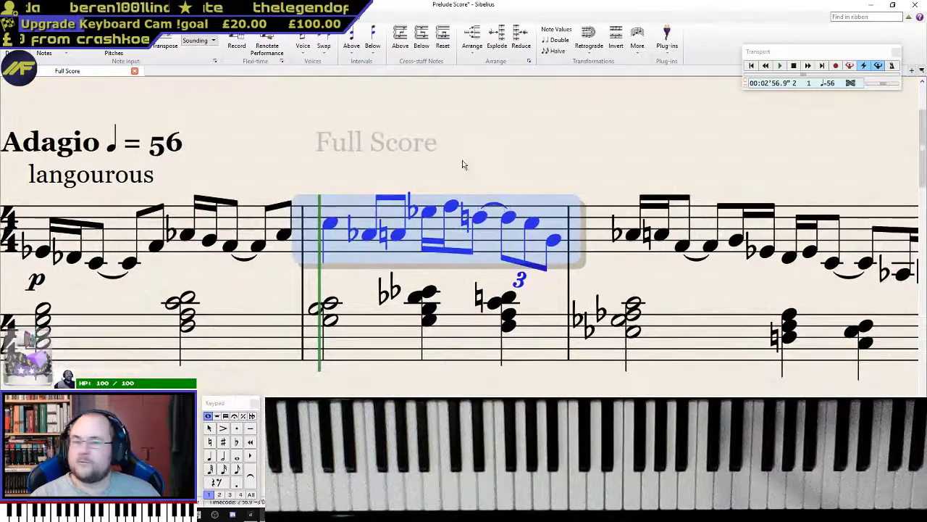
left_click_drag(655, 377, 7, 18)
scroll(629, 332, "down", 5)
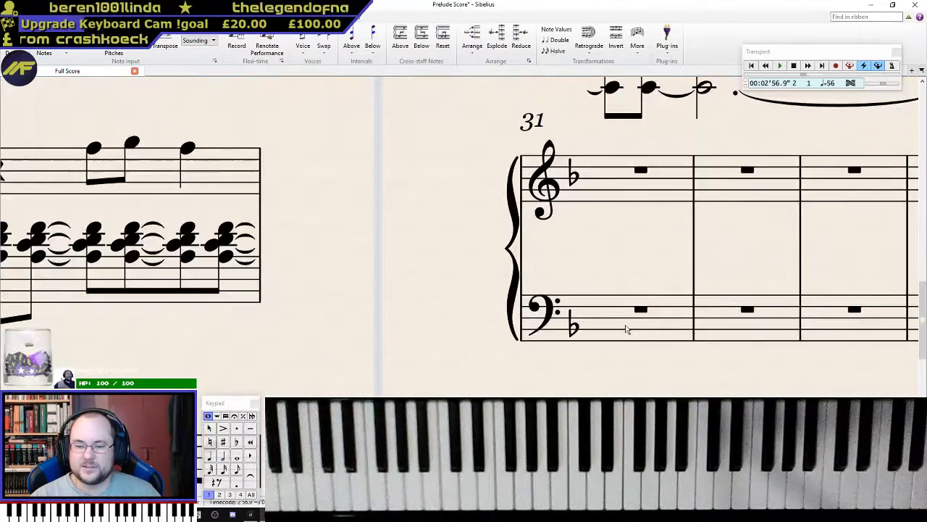
scroll(628, 329, "down", 3)
left_click_drag(504, 278, 391, 96)
left_click_drag(674, 130, 216, 413)
left_click_drag(196, 246, 843, 295)
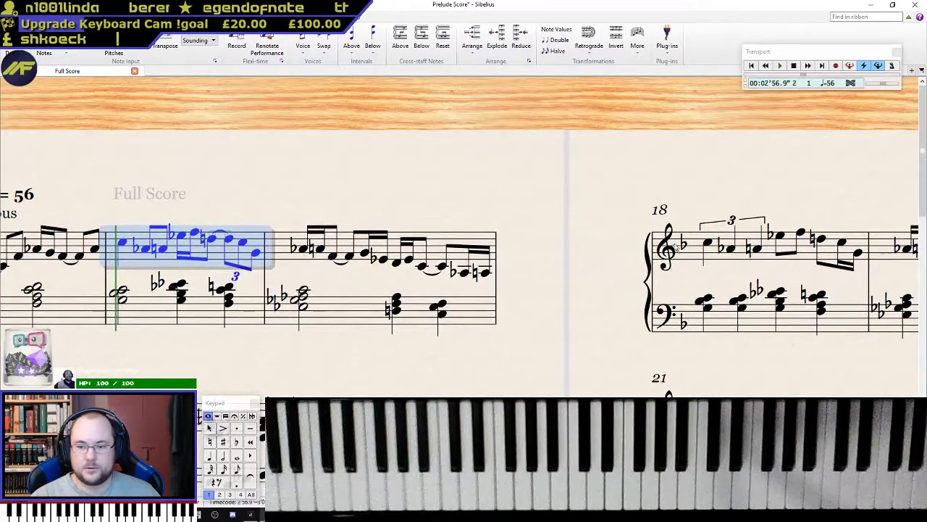
left_click(711, 252, "alt")
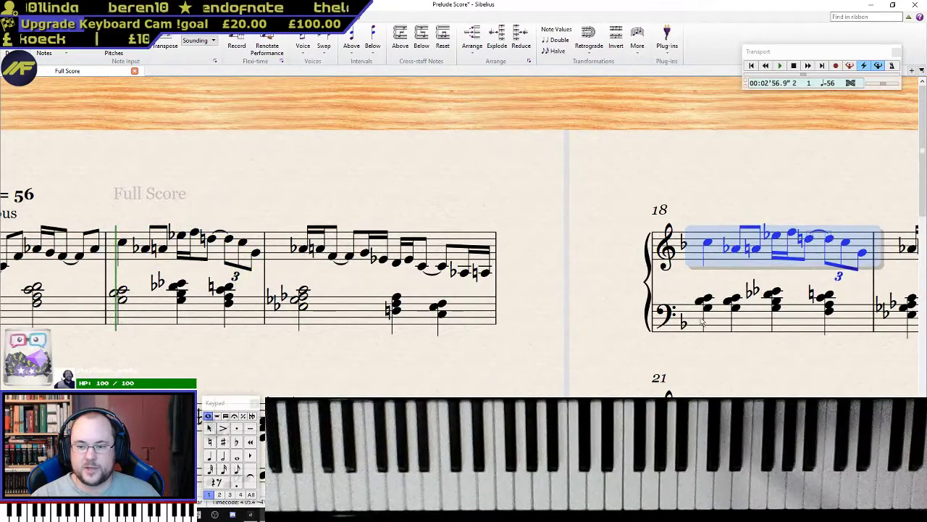
- Play back the F Major prelude from the opening treble E-flat into the second system and stop
left_click(123, 244)
left_click_drag(284, 181, 618, 167)
left_click(286, 246)
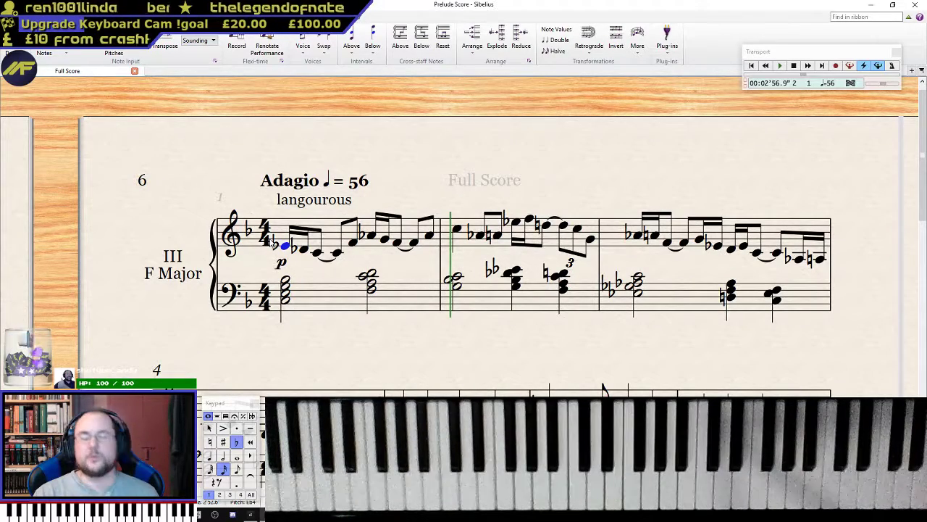
key("p")
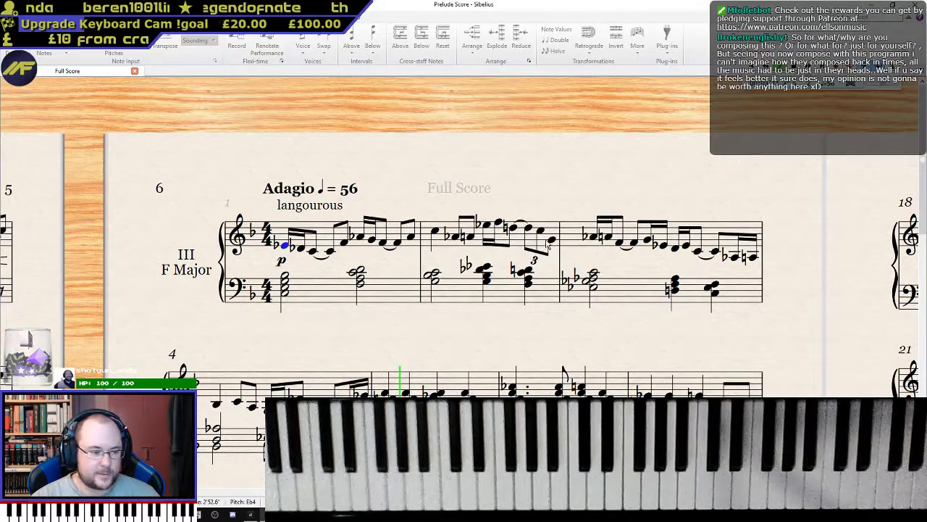
key("space")
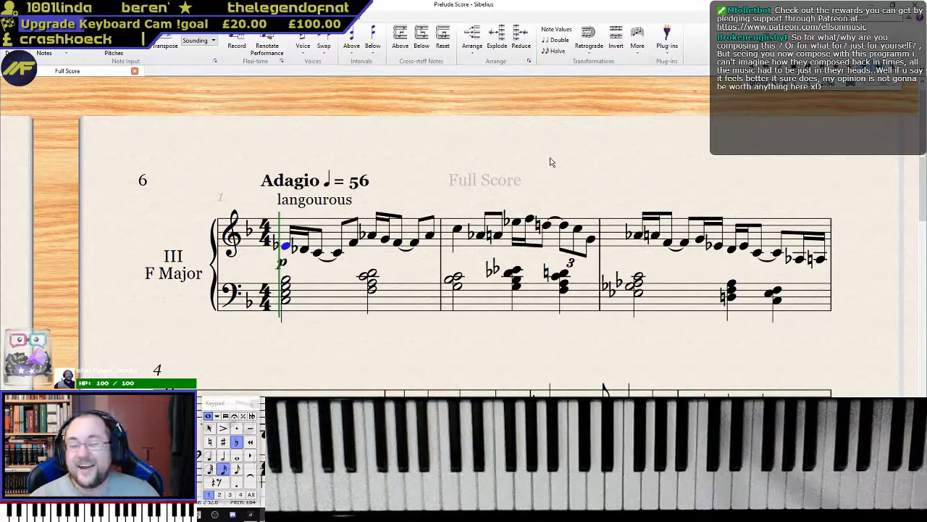
left_click_drag(551, 162, 514, 104)
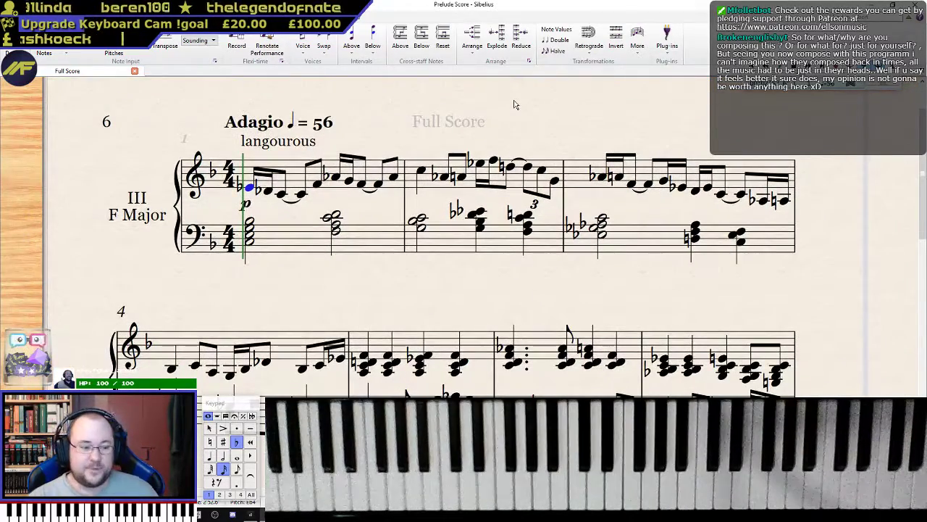
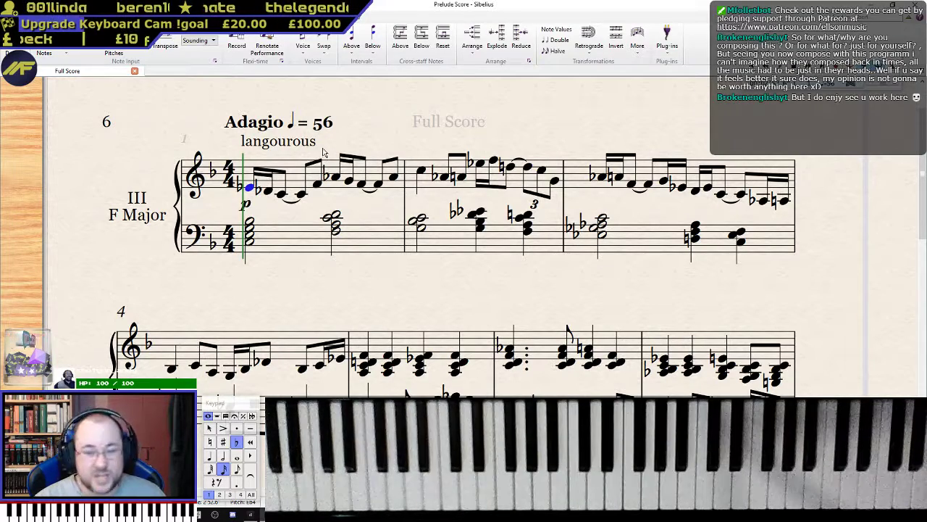
scroll(770, 303, "down", 5)
scroll(770, 302, "up", 6)
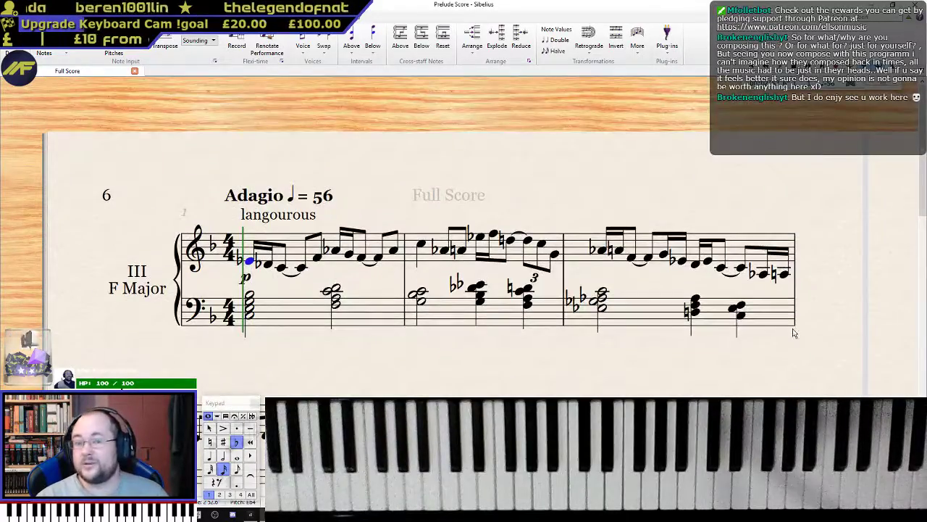
scroll(793, 332, "down", 2)
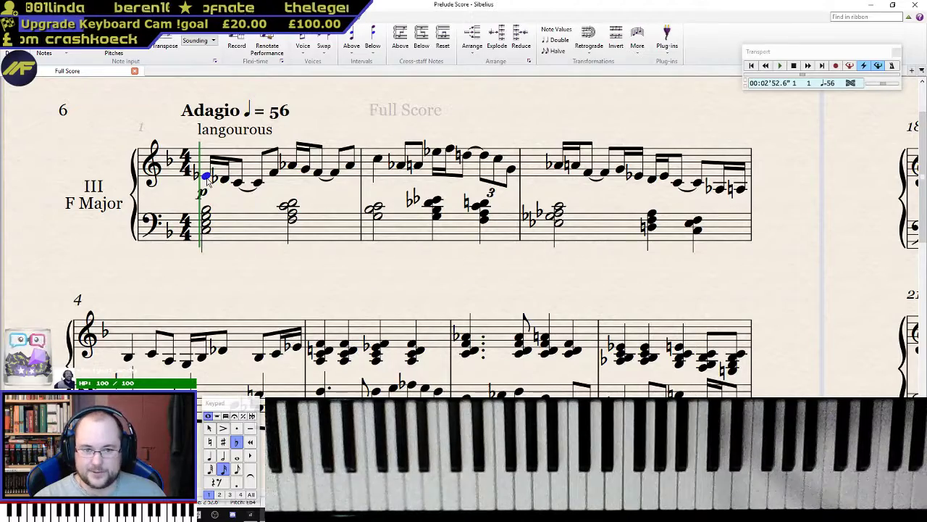
left_click_drag(818, 262, 803, 213)
scroll(669, 192, "down", 8)
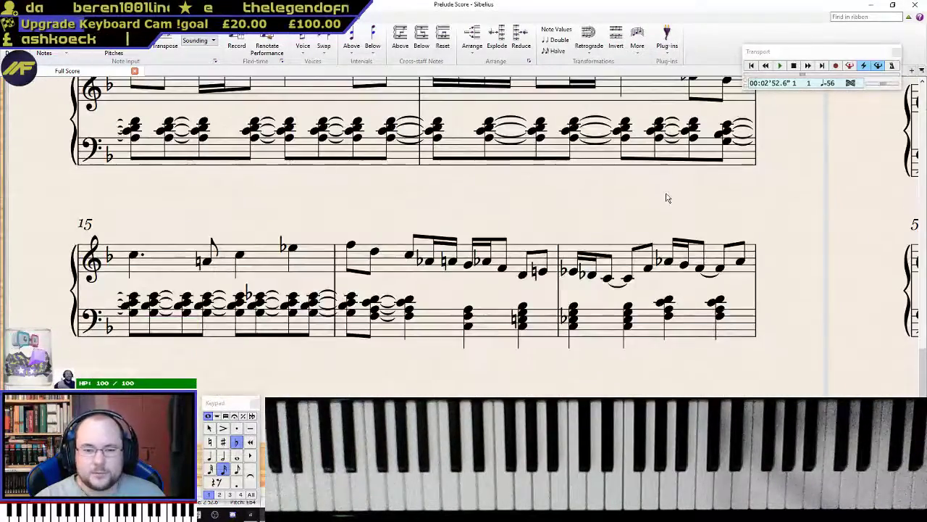
left_click_drag(703, 201, 723, 335)
scroll(716, 315, "up", 8)
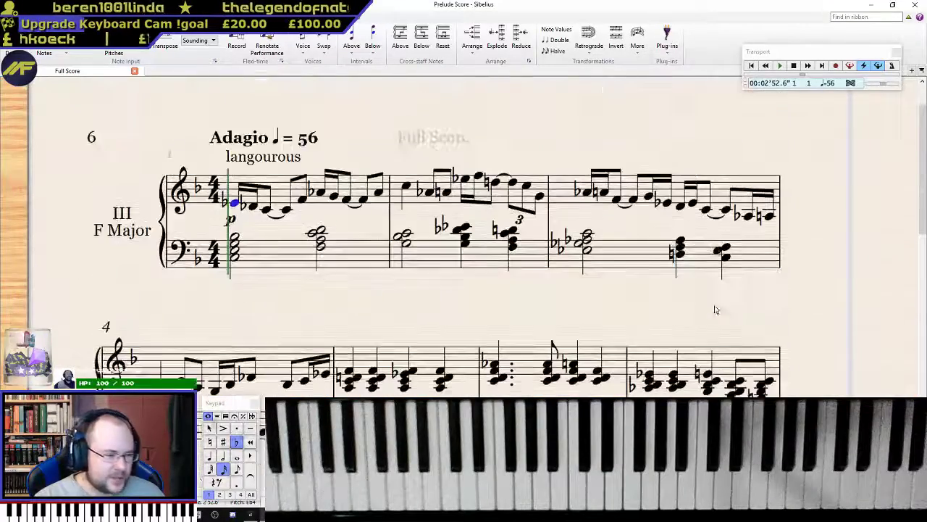
left_click_drag(600, 174, 582, 95)
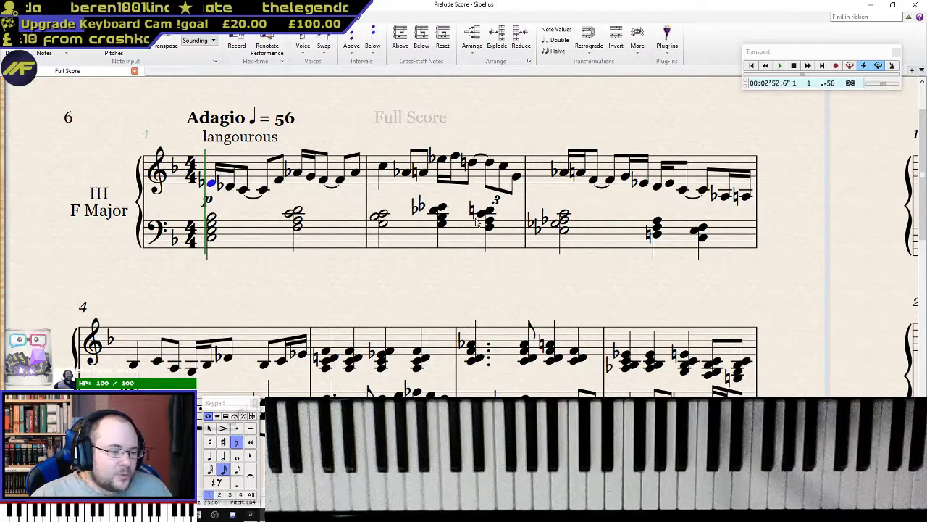
mouse_move(555, 103)
left_mouse_down()
mouse_move(539, 108)
mouse_move(926, 125)
mouse_move(926, 155)
mouse_move(520, 118)
mouse_move(566, 116)
left_mouse_up()
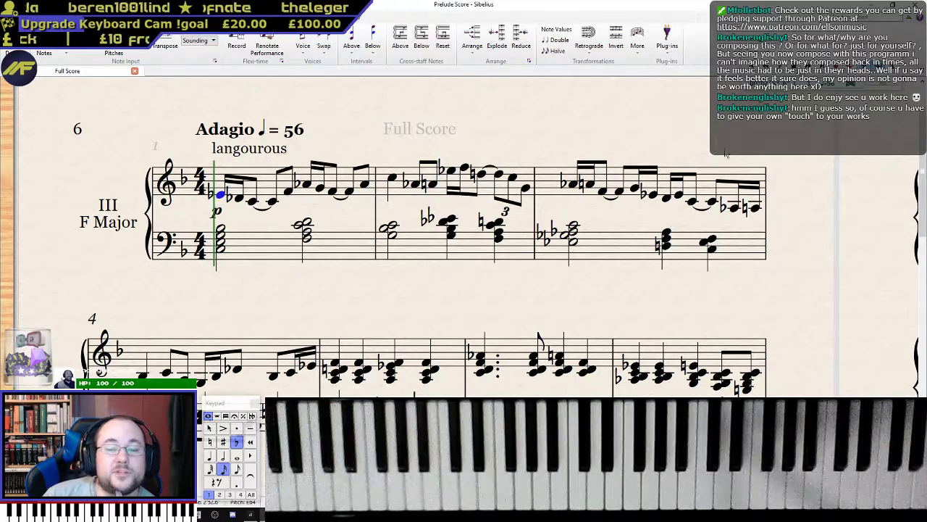
left_click_drag(793, 247, 819, 281)
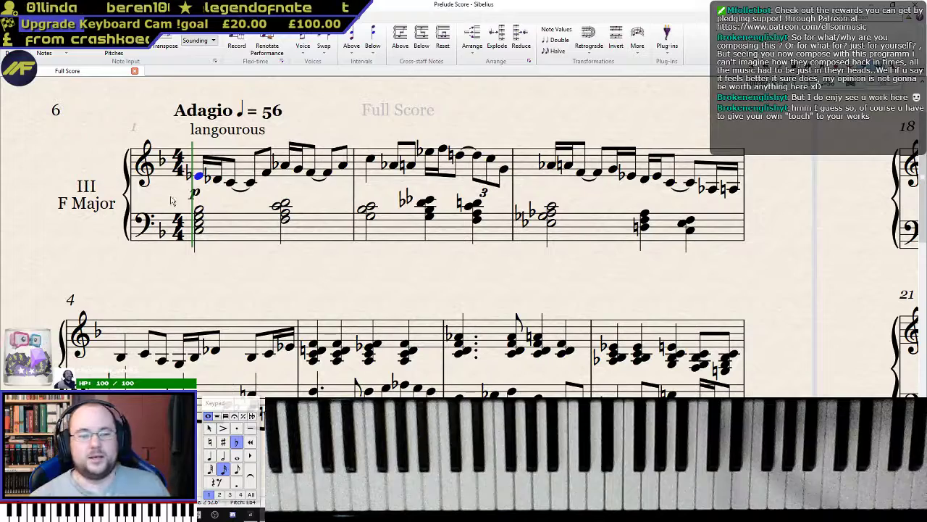
key("Escape")
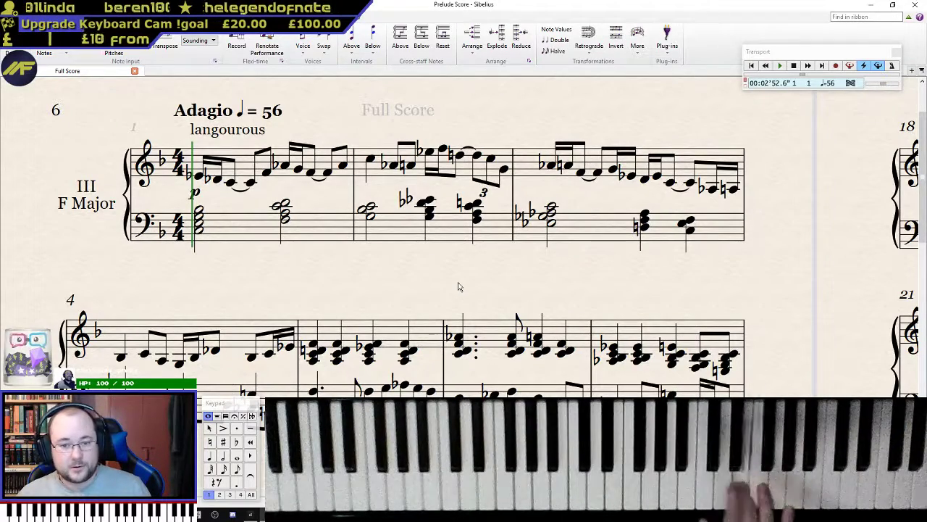
left_click_drag(460, 278, 453, 259)
left_click_drag(224, 268, 227, 268)
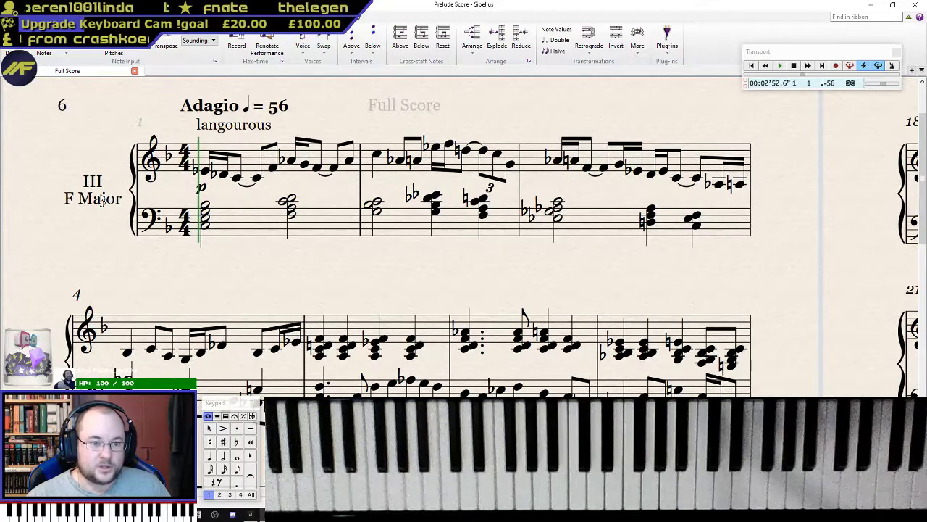
mouse_move(221, 256)
left_mouse_down()
mouse_move(232, 265)
mouse_move(220, 254)
left_mouse_up()
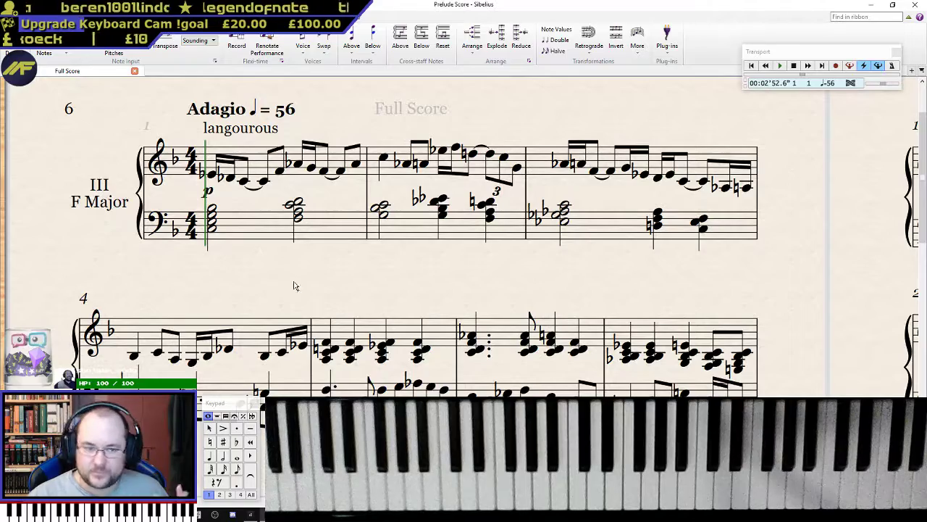
- Look through the score from the opening C Major prelude past the F-sharp Minor to the F Major prelude
left_click_drag(257, 285, 926, 308)
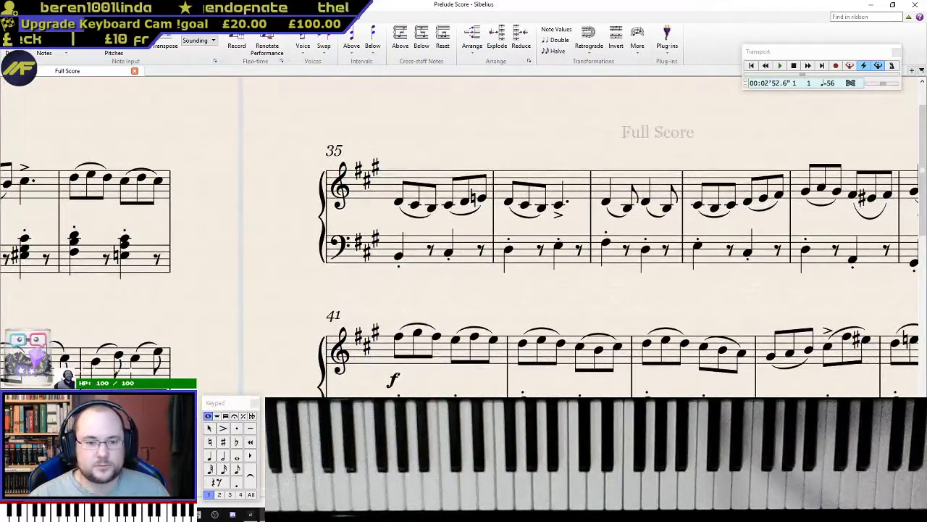
key("ctrl+Home")
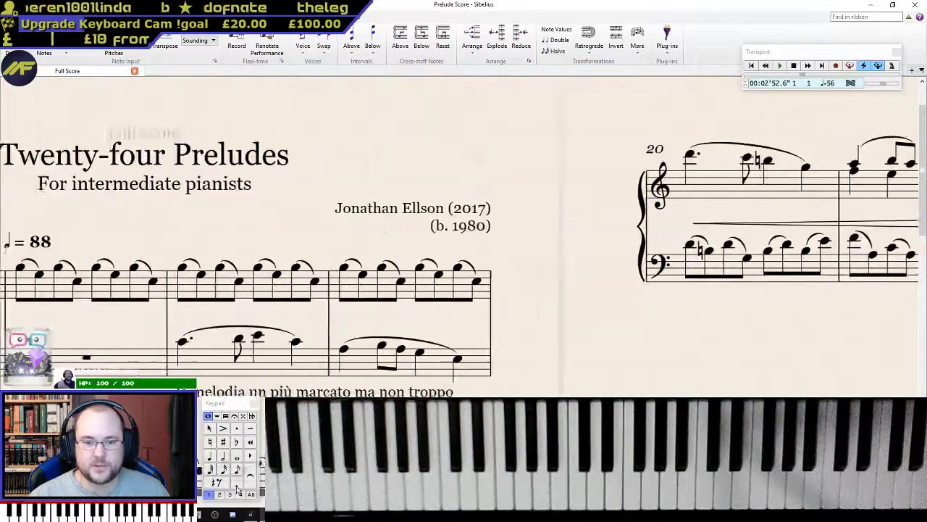
scroll(439, 338, "down", 2)
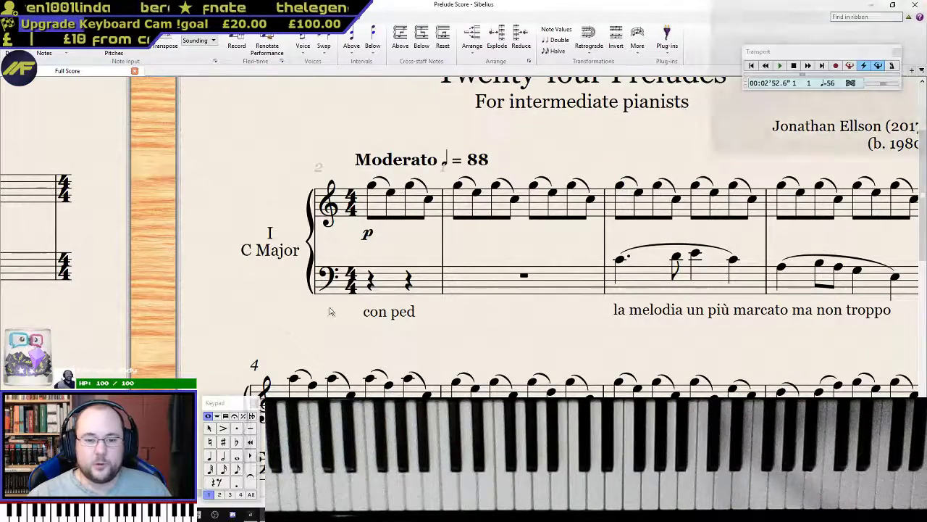
scroll(464, 235, "right", 12)
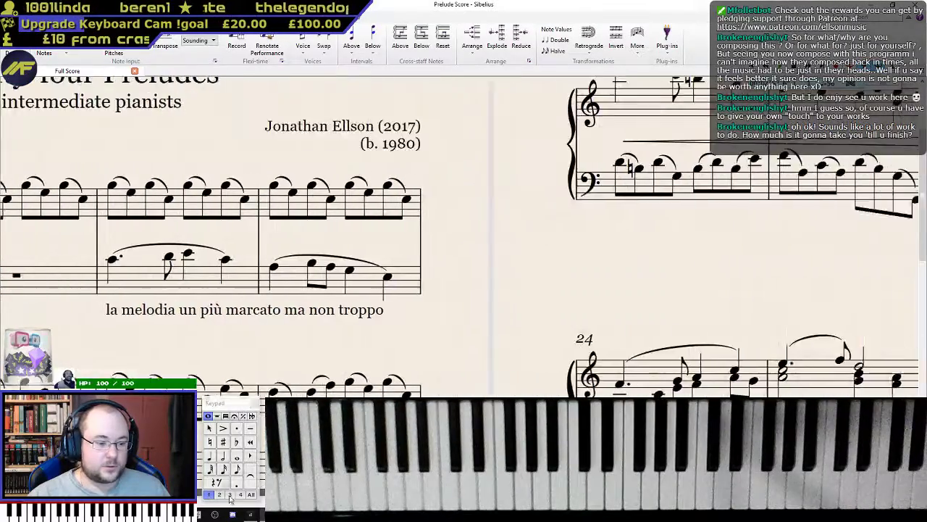
left_click_drag(500, 239, 205, 304)
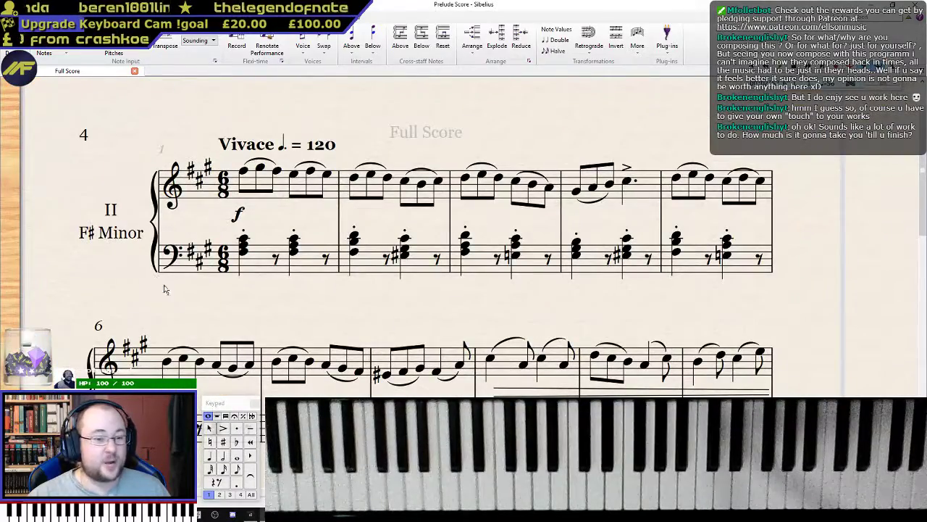
scroll(464, 235, "right", 20)
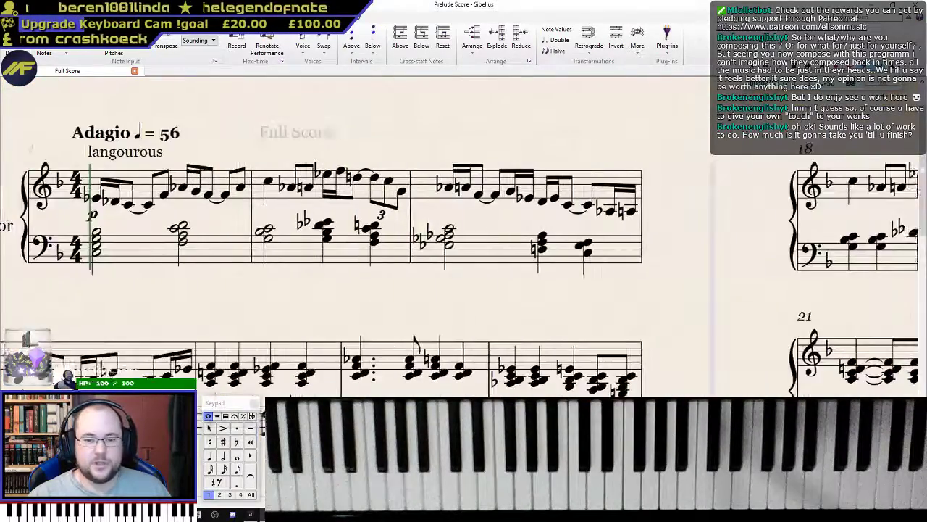
scroll(463, 236, "left", 3)
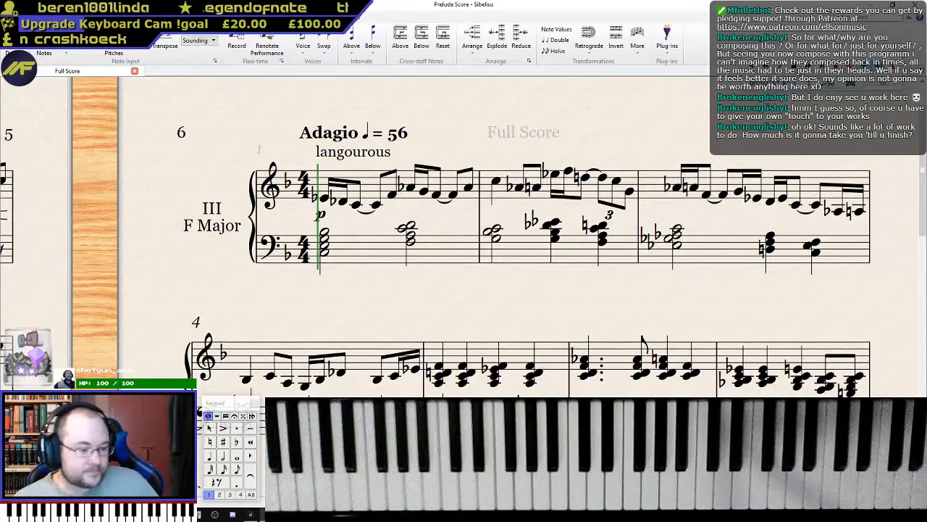
- Look over the F Major prelude, comparing its opening systems with the closing bars from 18 to 24
scroll(538, 314, "down", 5)
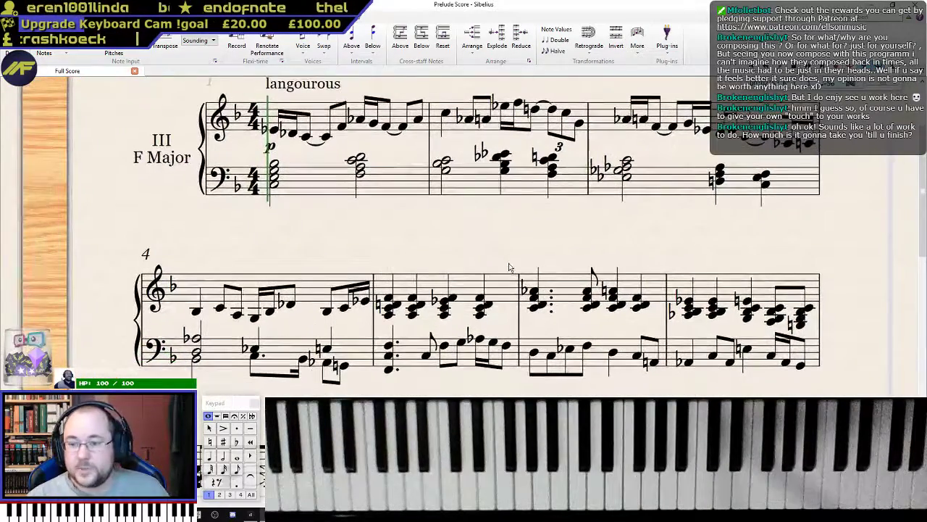
scroll(510, 268, "down", 3)
scroll(512, 266, "up", 7)
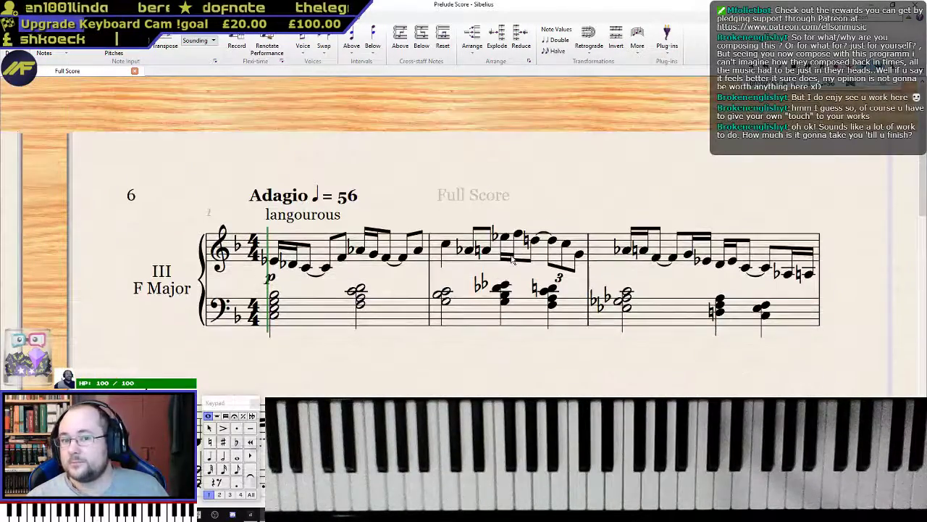
left_click_drag(808, 360, 805, 274)
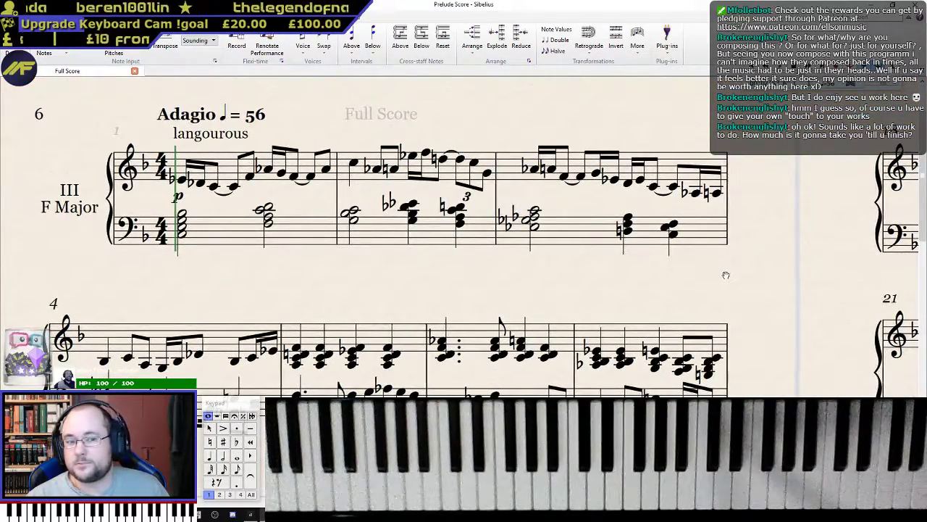
left_click_drag(725, 276, 185, 192)
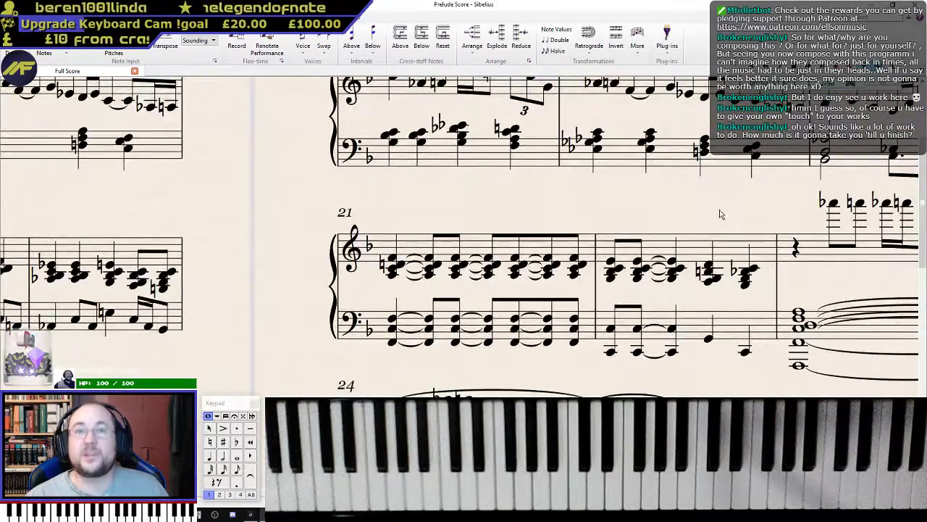
left_click_drag(725, 213, 347, 190)
scroll(523, 217, "down", 3)
scroll(524, 218, "down", 3)
scroll(524, 218, "up", 3)
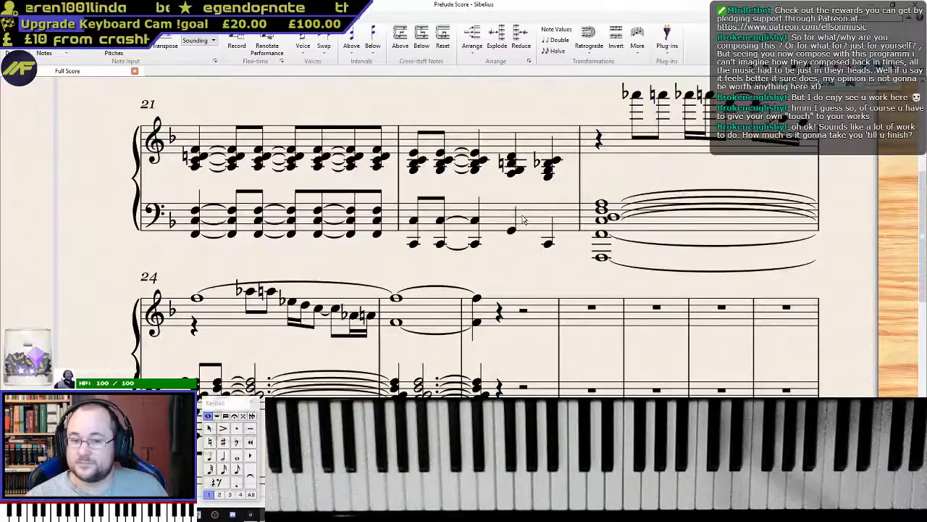
scroll(526, 217, "up", 3)
scroll(524, 219, "up", 1)
left_click_drag(254, 182, 752, 155)
left_click_drag(608, 128, 373, 103)
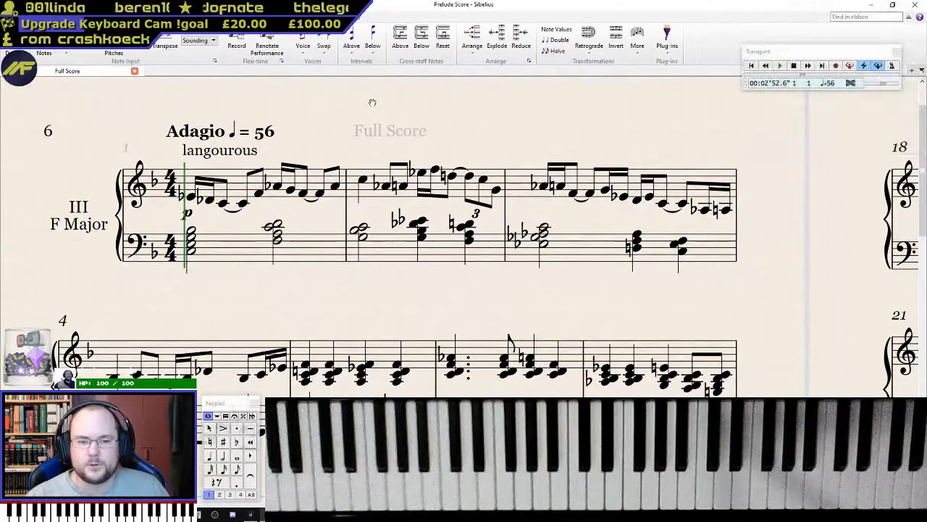
left_click_drag(557, 238, 404, 221)
key("ctrl+minus")
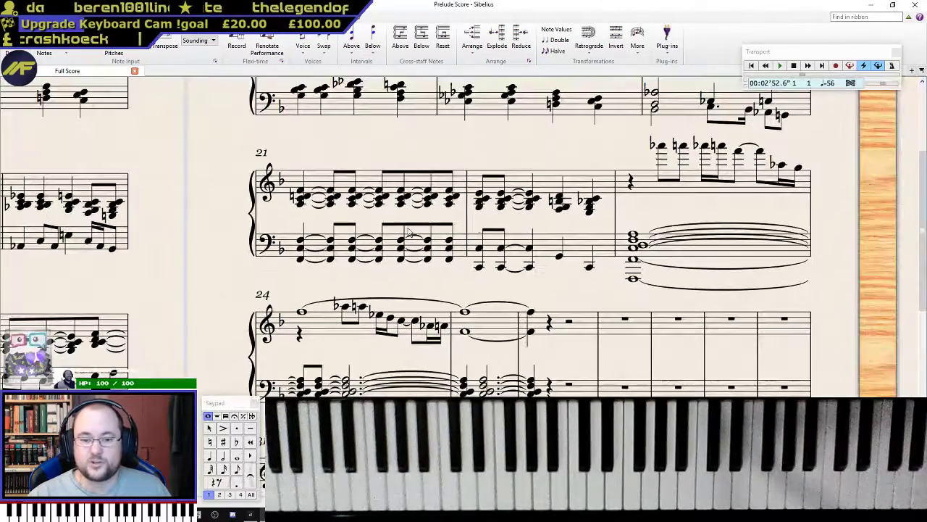
- Examine both pages of the F Major prelude at a reduced size, then its first three systems close up
left_click_drag(199, 222, 552, 151)
key("ctrl+minus")
key("ctrl+minus")
key("ctrl+minus")
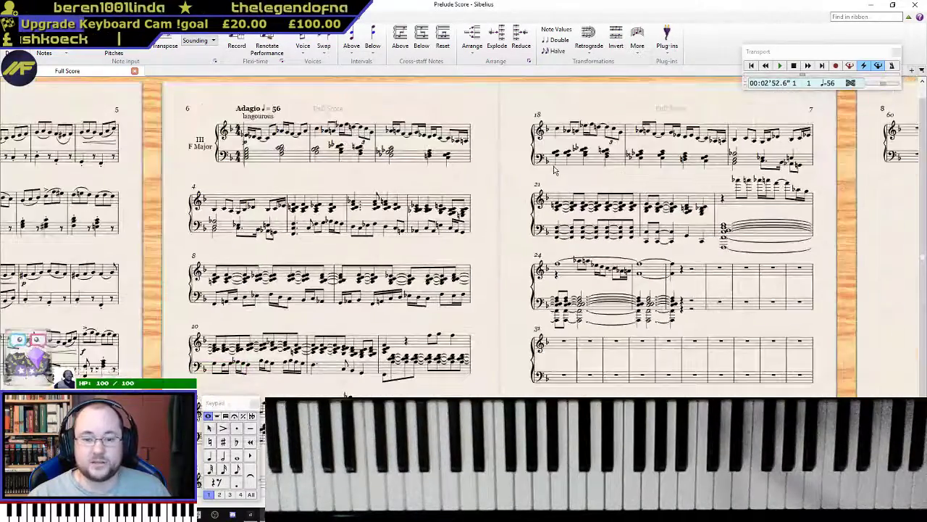
scroll(532, 210, "down", 2)
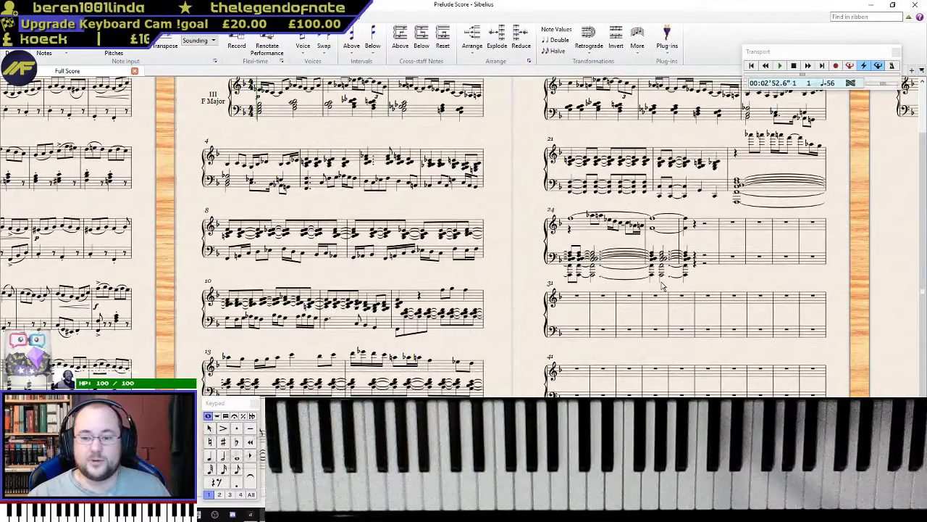
left_click_drag(520, 210, 534, 326)
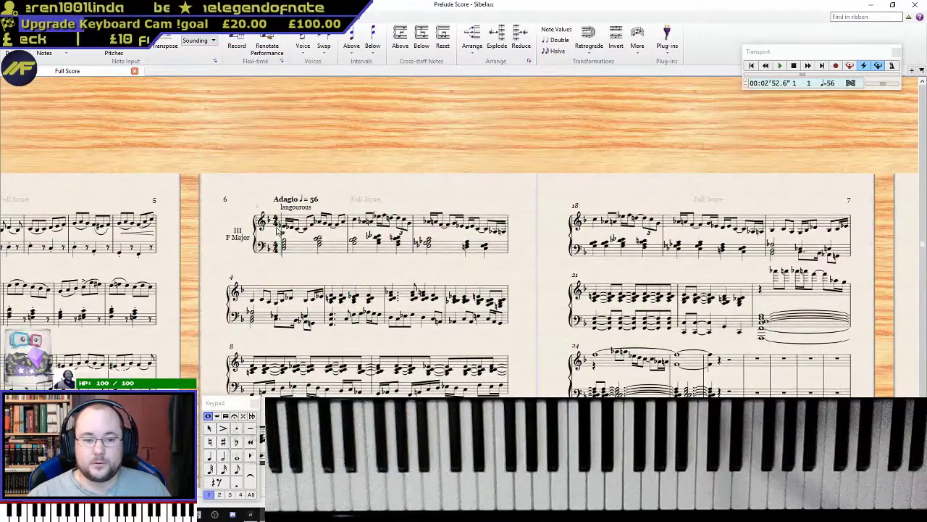
scroll(329, 246, "up", 5)
left_click_drag(304, 249, 412, 140)
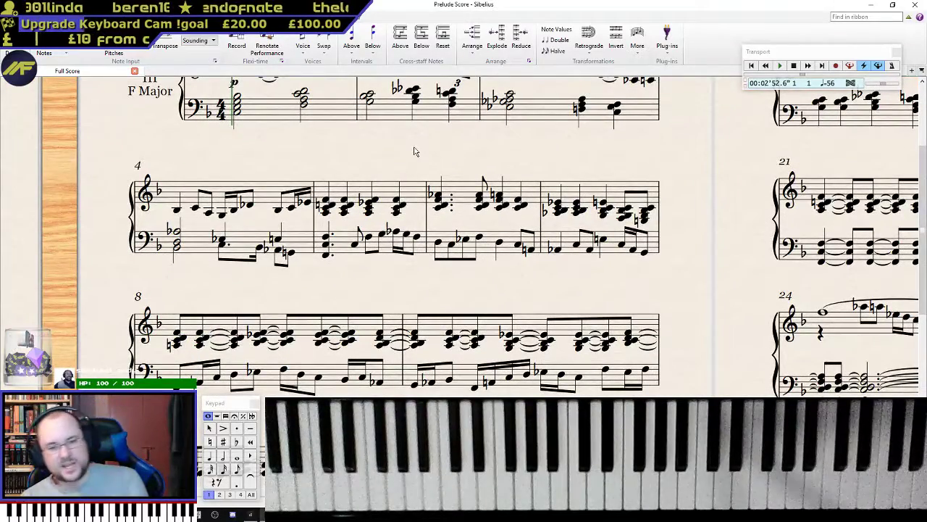
left_click_drag(579, 279, 182, 303)
left_click_drag(369, 269, 808, 271)
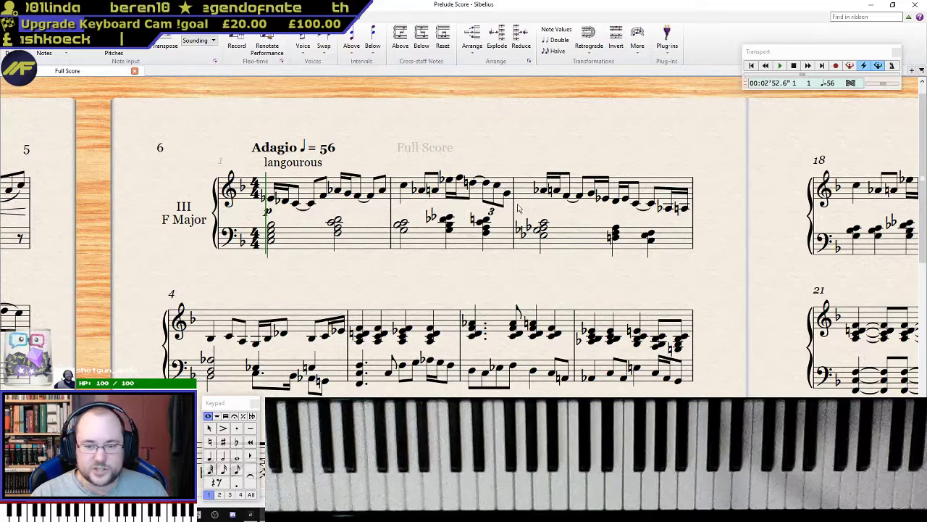
- Lower the "langourous" marking slightly above bar 1, then play back from the opening treble E-flat into bar 3 and stop
left_click_drag(284, 168, 279, 180)
left_click(270, 197)
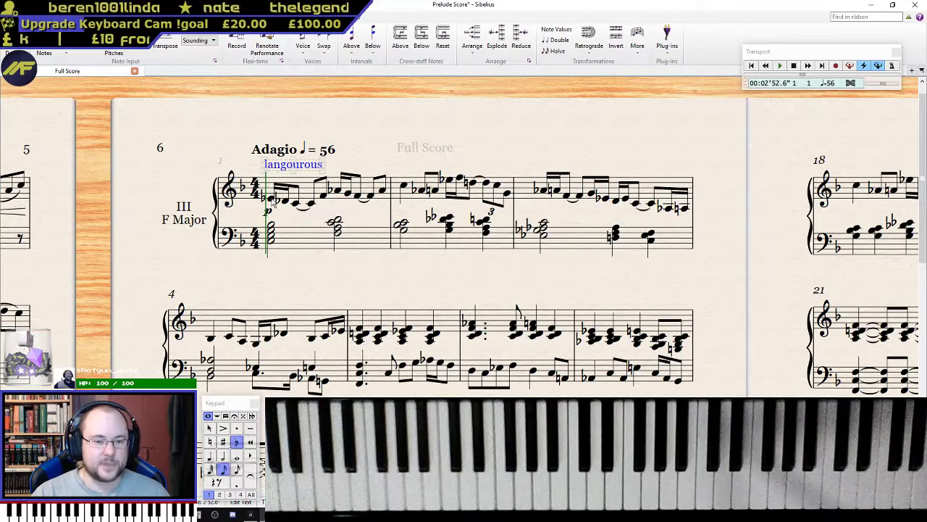
scroll(262, 203, "up", 1)
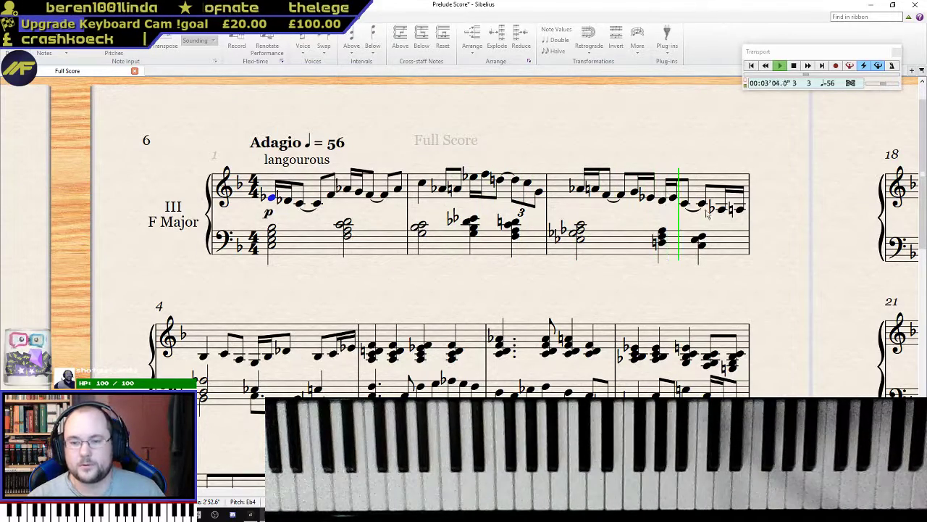
key("space")
- Rewrite the last treble beat of bar 3 as an eighth-note triplet of C, A-flat and A-natural
left_click(652, 206)
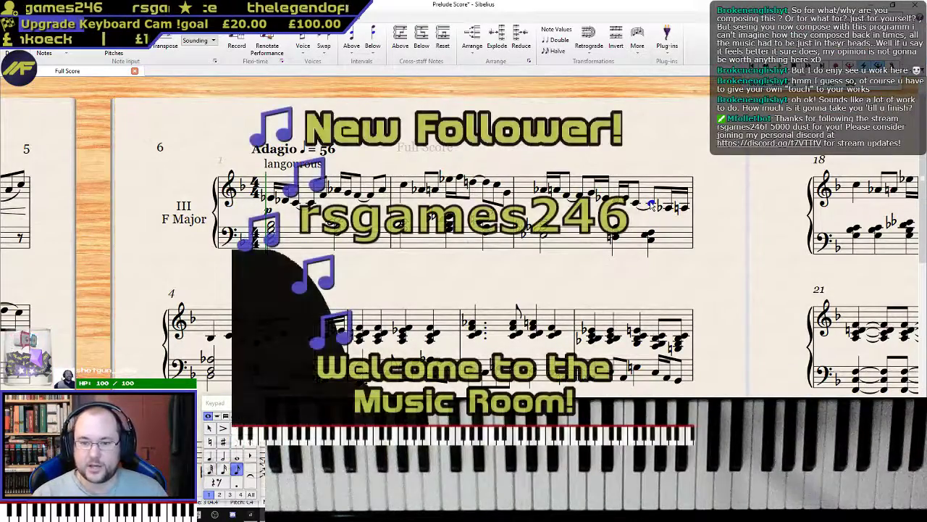
key("ctrl+3")
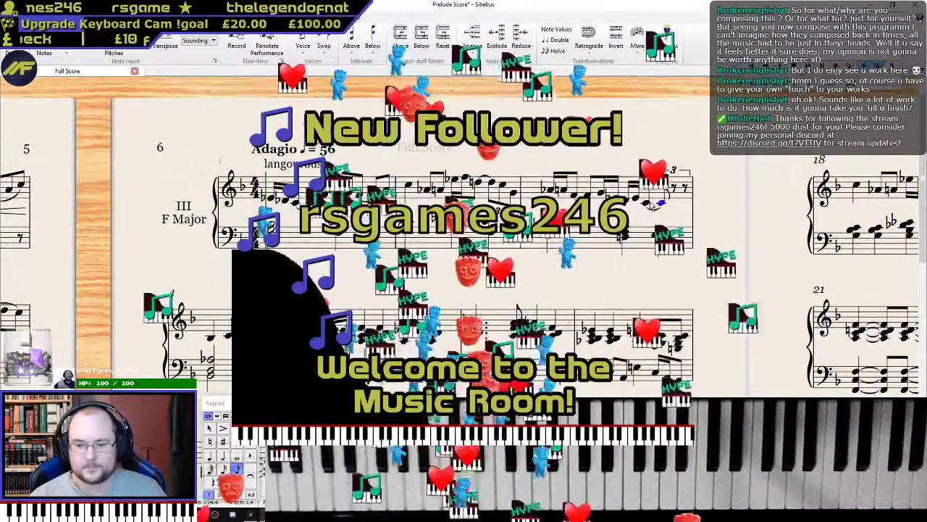
key("ctrl+z")
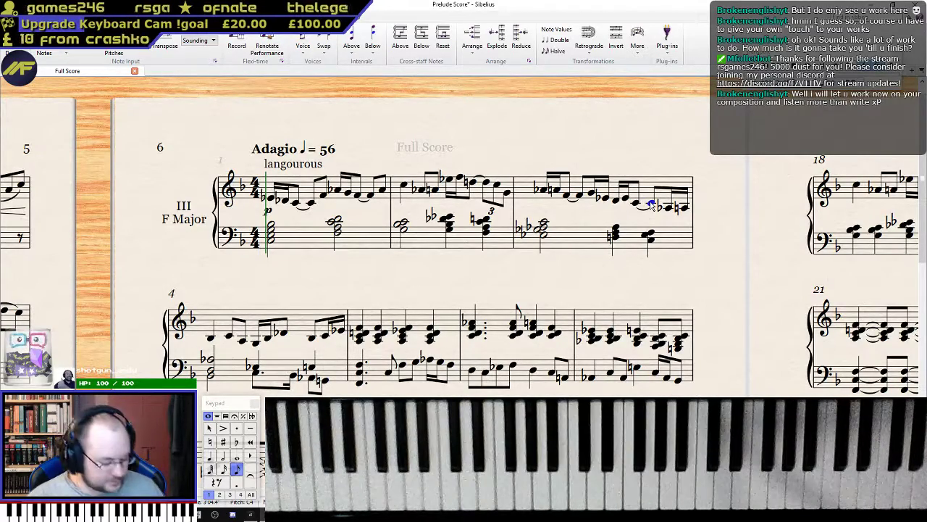
key("ctrl+3")
key("n")
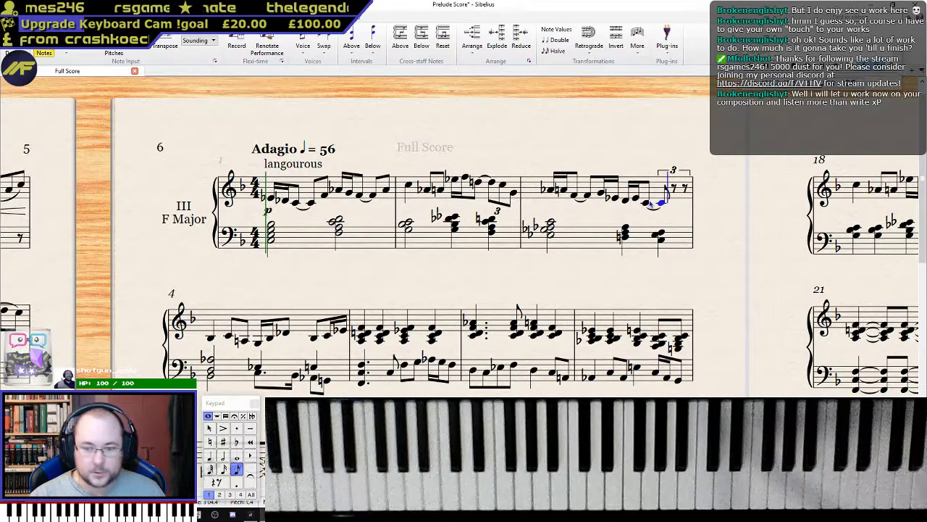
key("a")
key("a")
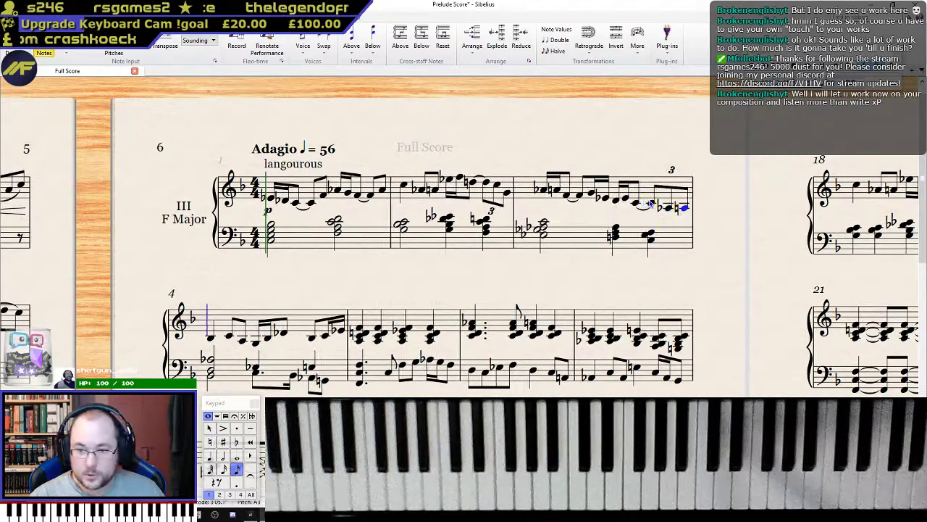
- Play back bar 3 from its first treble A-flat, stop, and select the opening treble E-flat of bar 1
left_click(543, 190)
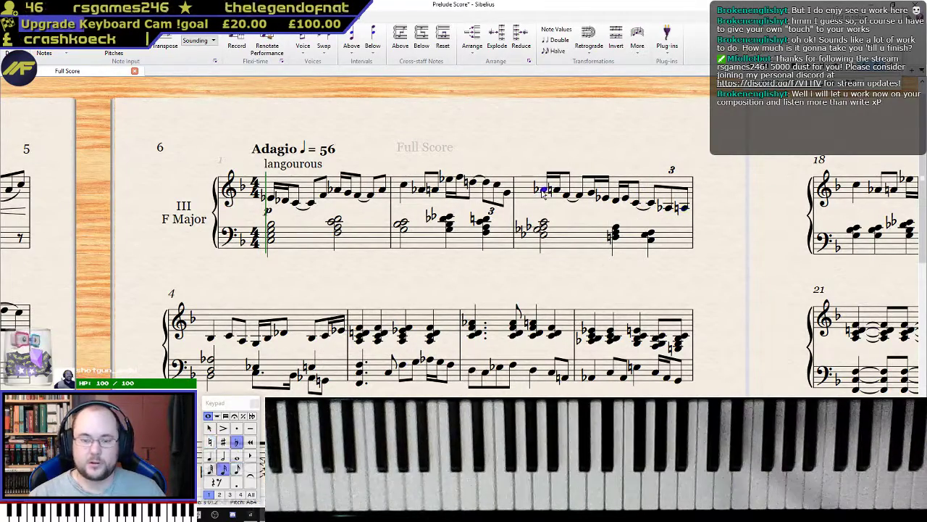
scroll(544, 194, "up", 1)
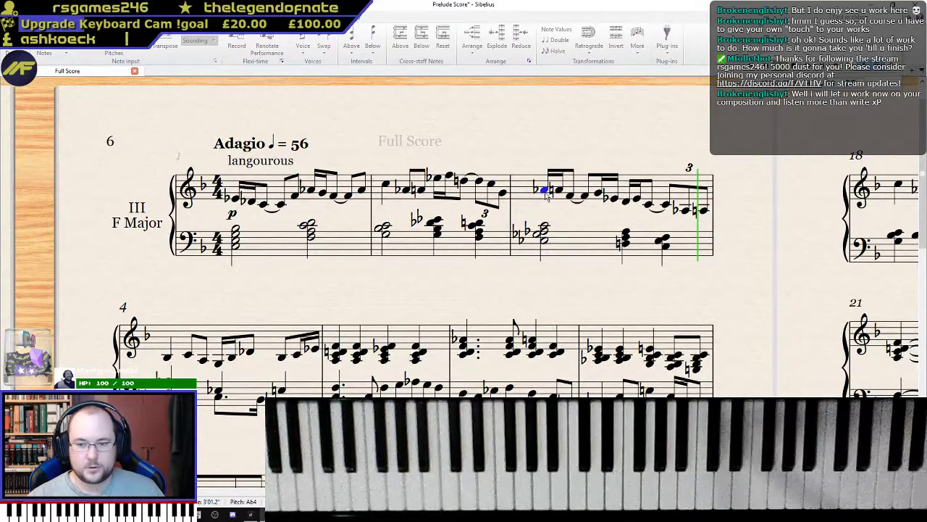
scroll(547, 194, "down", 1)
scroll(547, 195, "up", 1)
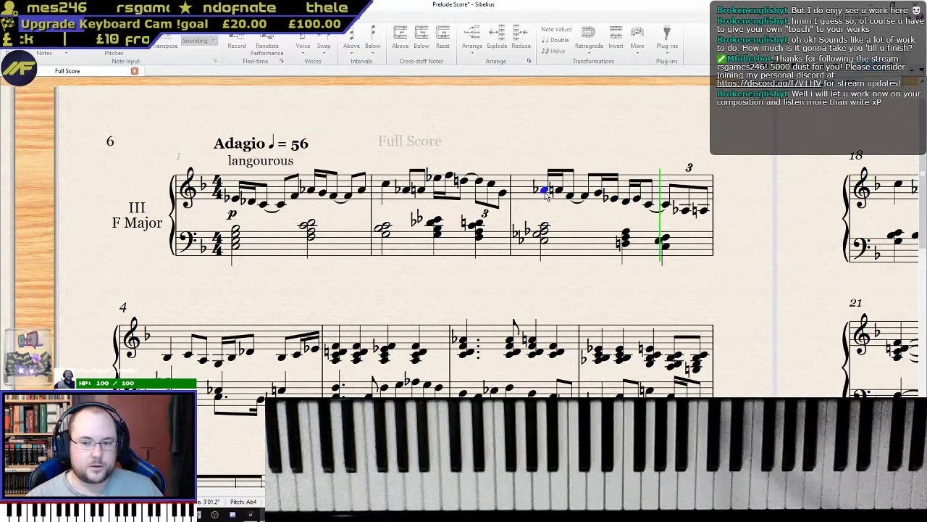
key("space")
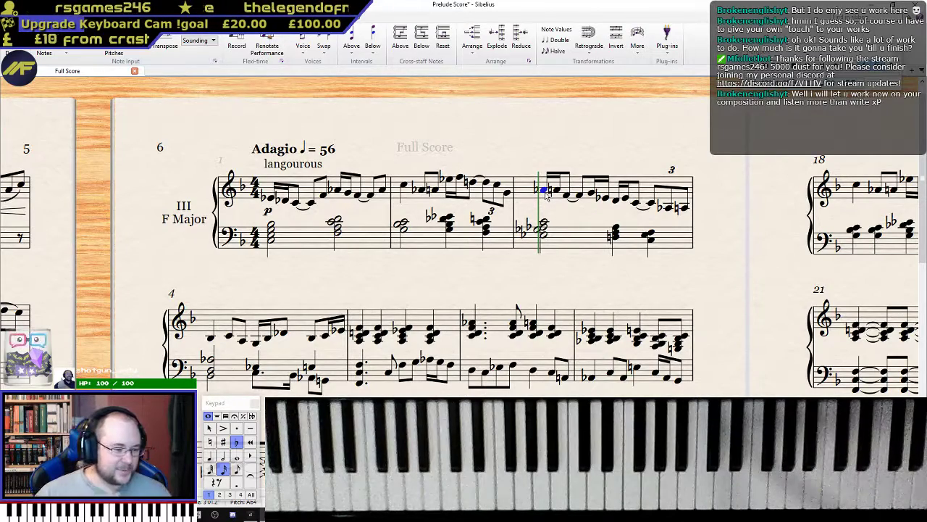
left_click_drag(506, 142, 549, 115)
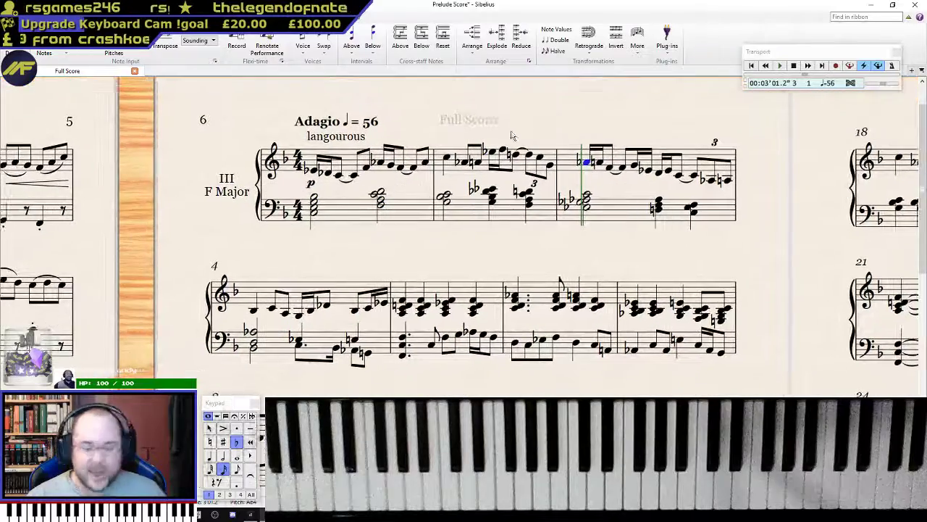
left_click(314, 170)
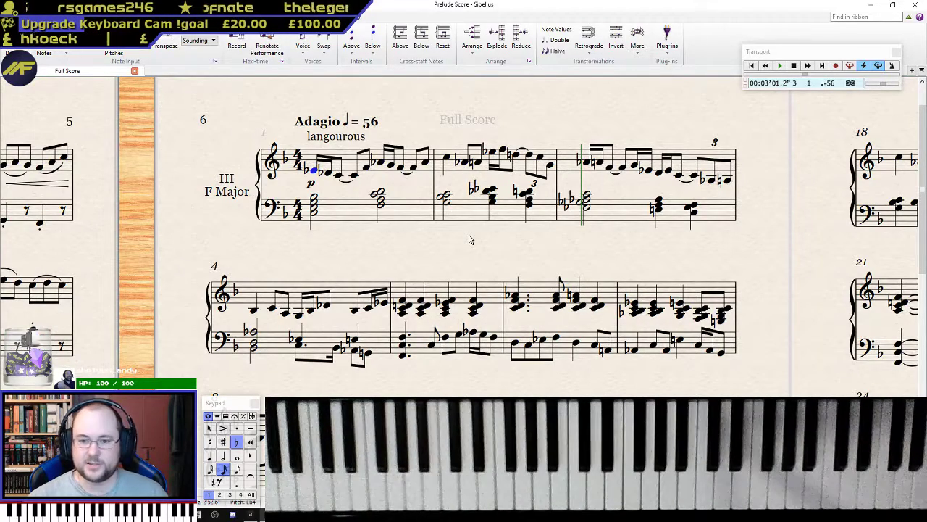
- Rewrite the last treble beat of bar 4 as an eighth-note triplet of B-flat, C and E-flat
left_click(354, 310)
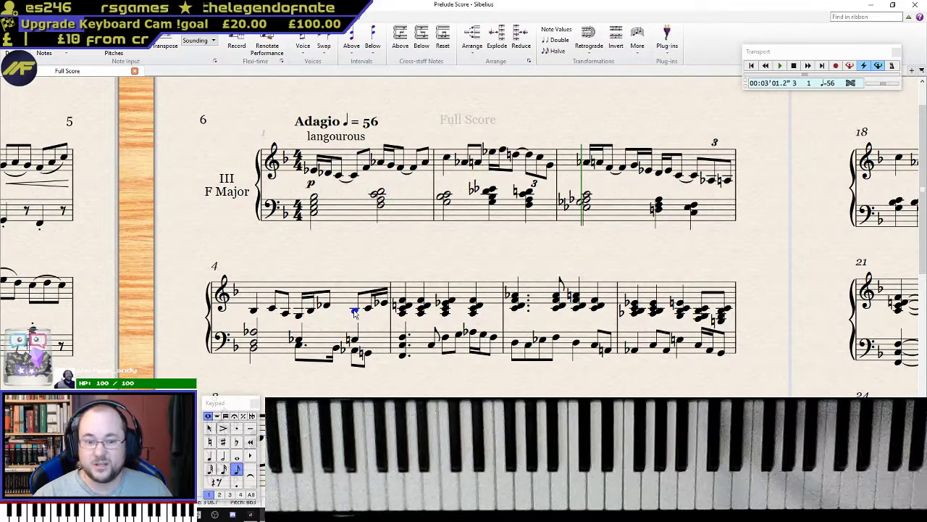
key("ctrl+3")
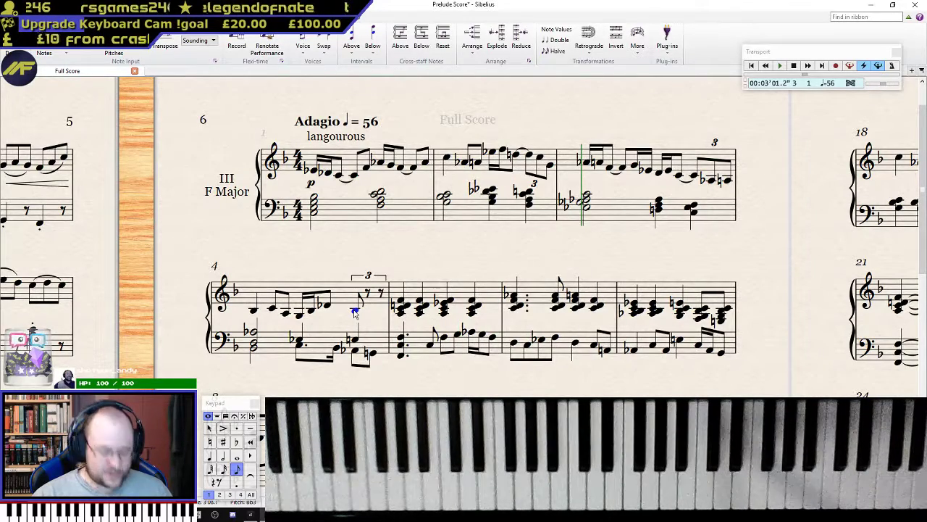
key("c")
key("KP_9")
key("e")
key("Escape")
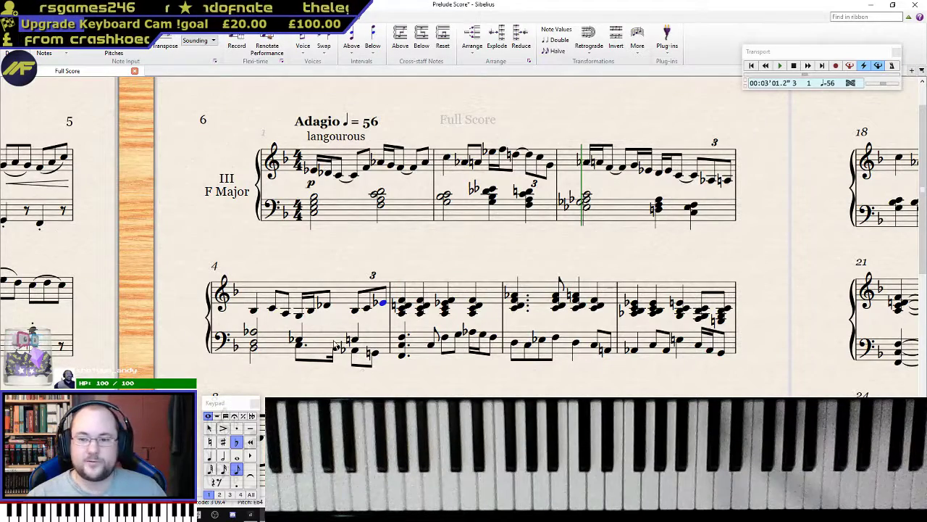
- Check the lower bass voice ending bar 4, then play back from the bar's first treble B-flat into bar 6 and stop
left_click(353, 360)
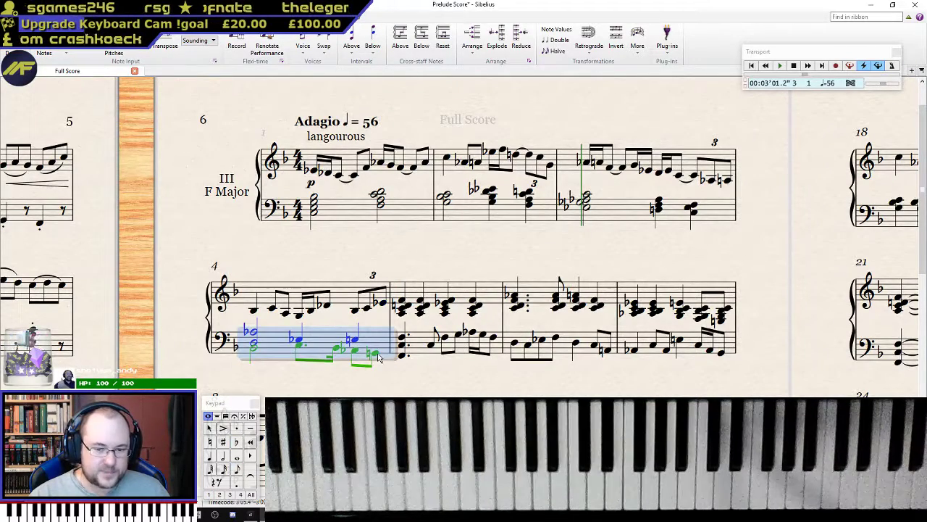
left_click(355, 351)
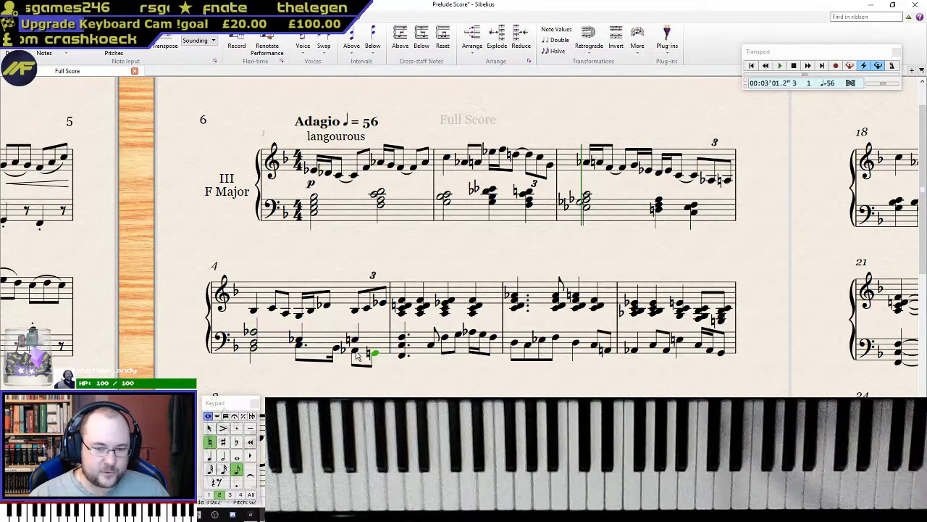
left_click(254, 311)
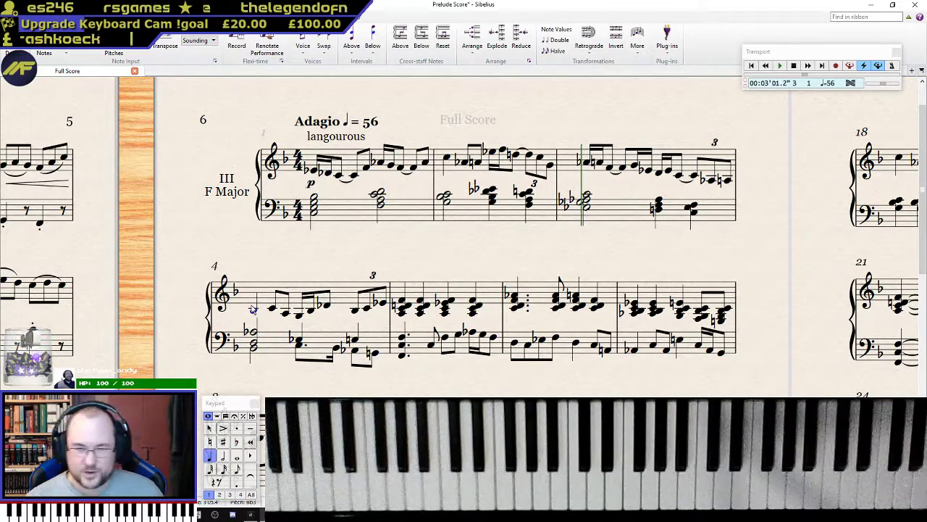
key("space")
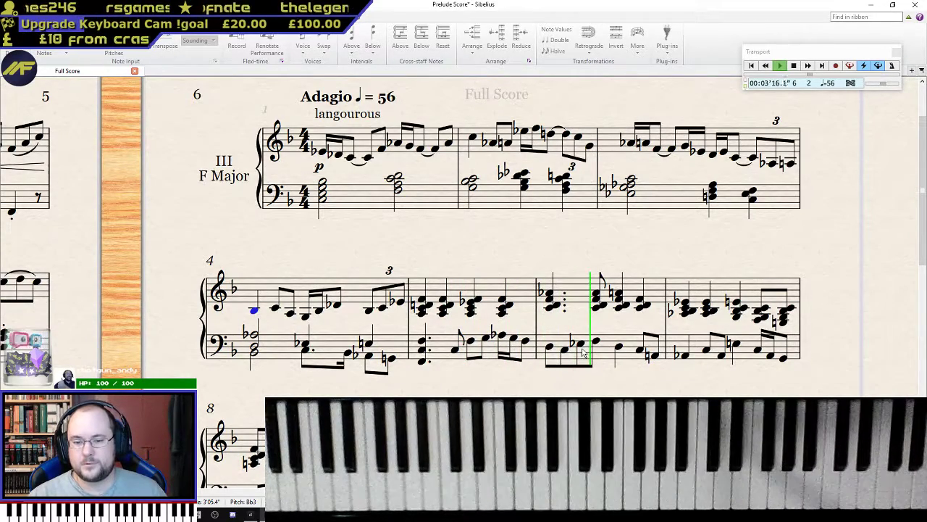
key("space")
- Select the whole bass bar 6, play back from it and stop
left_click(514, 343)
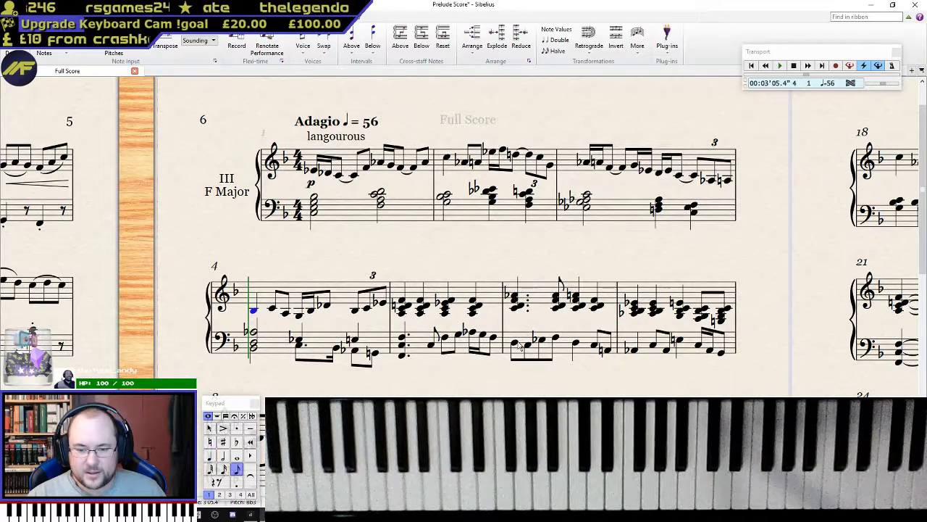
left_click(555, 344)
key("space")
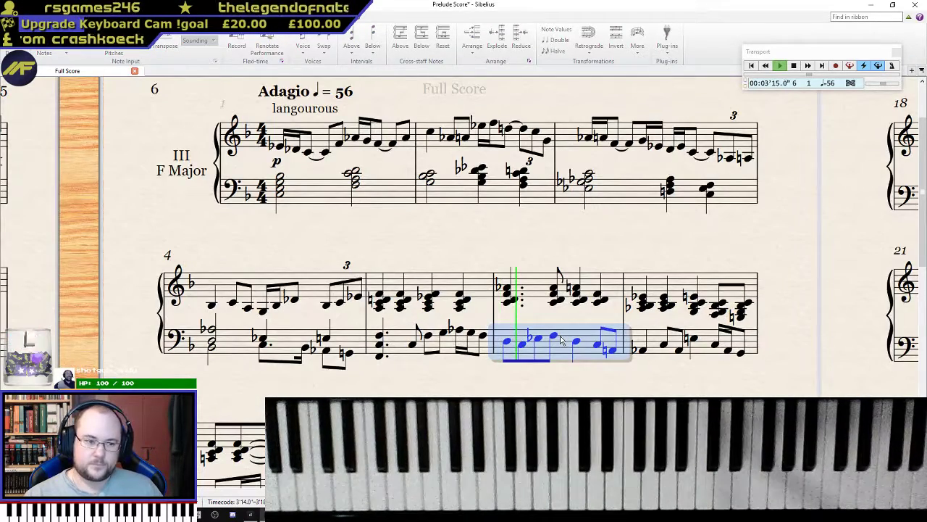
key("space")
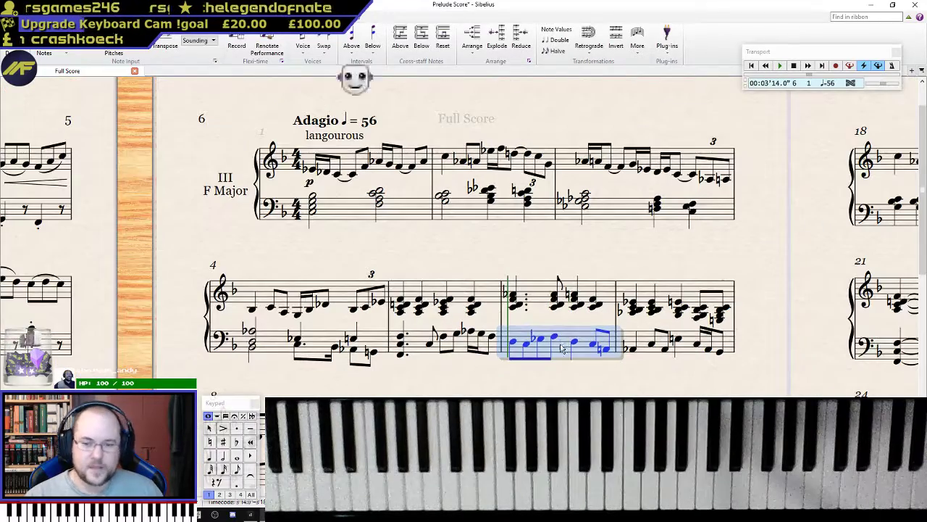
- Rewrite the first bass beat of bar 6 as an eighth-note triplet of D, C and E-flat
left_click_drag(548, 391, 513, 354)
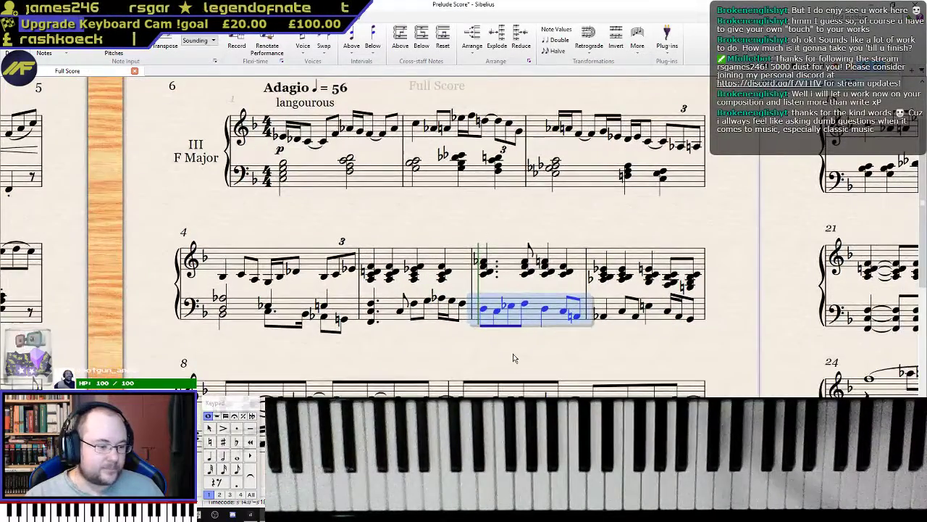
scroll(513, 355, "up", 2)
scroll(513, 356, "up", 1)
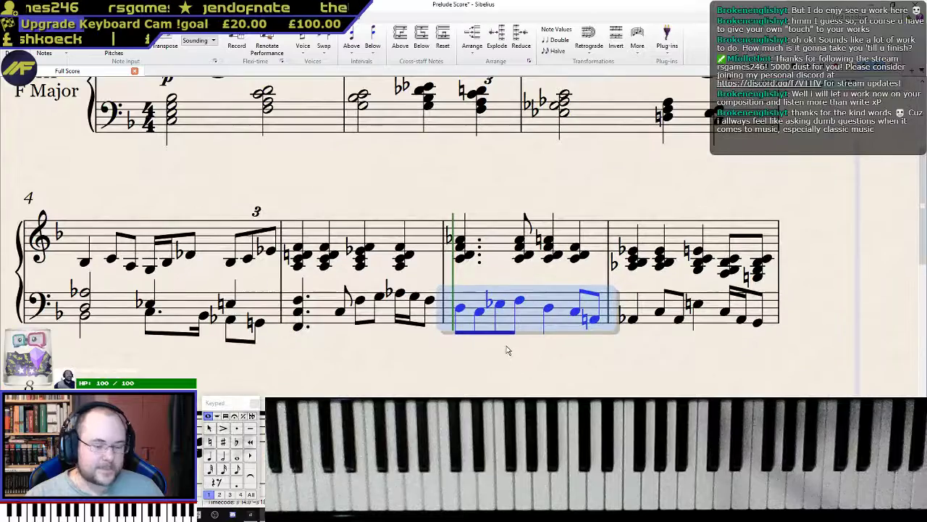
key("Escape")
left_click(458, 307)
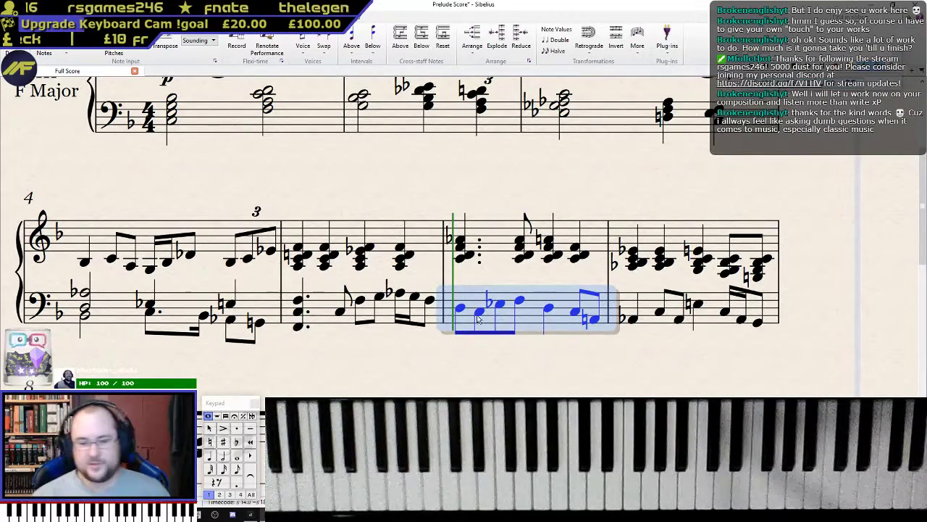
key("Escape")
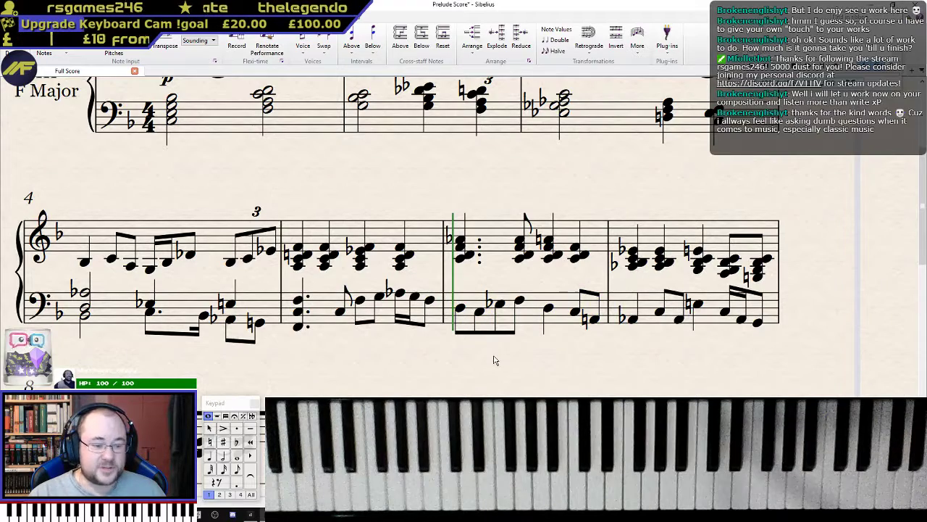
left_click(461, 309)
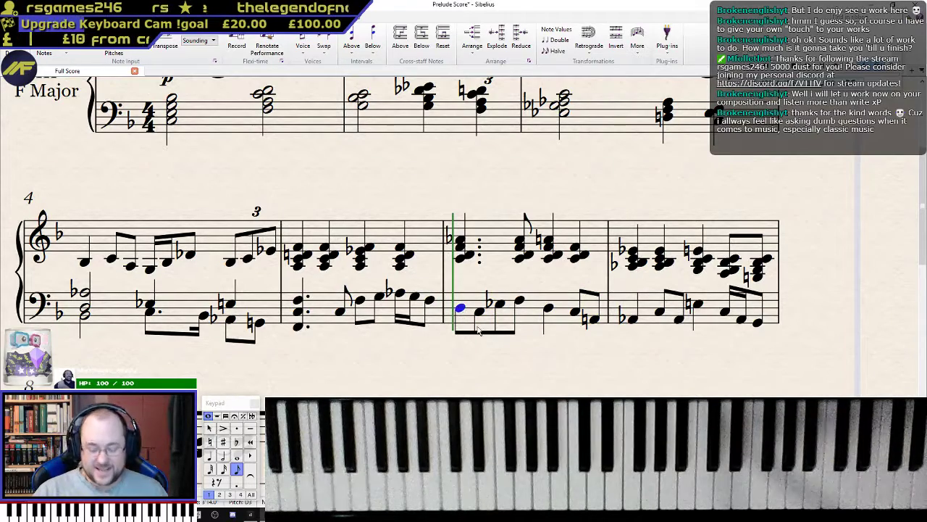
key("Escape")
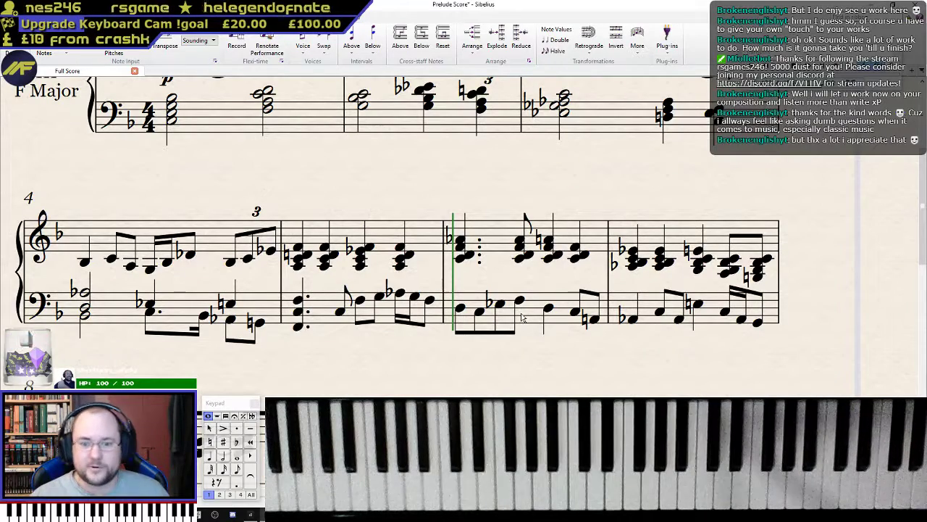
left_click(521, 317)
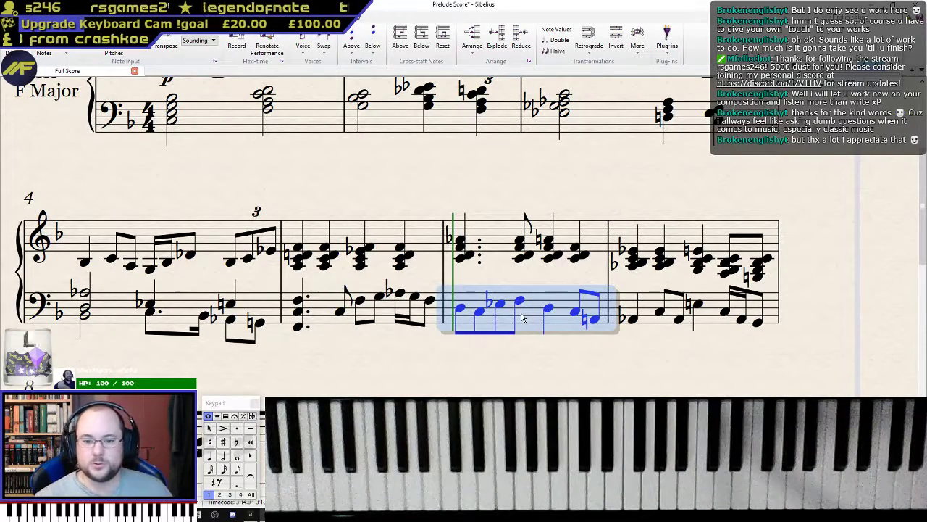
left_click(464, 309)
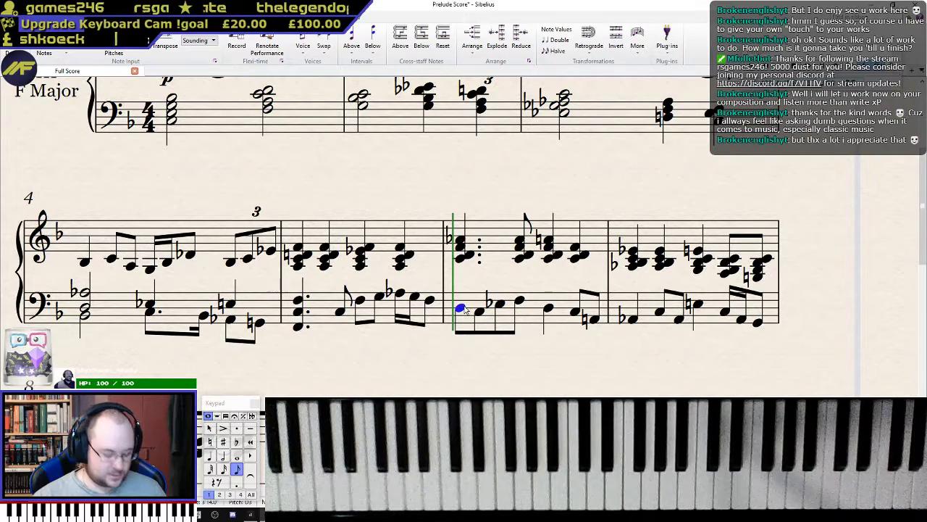
key("ctrl+3")
key("c")
key("e")
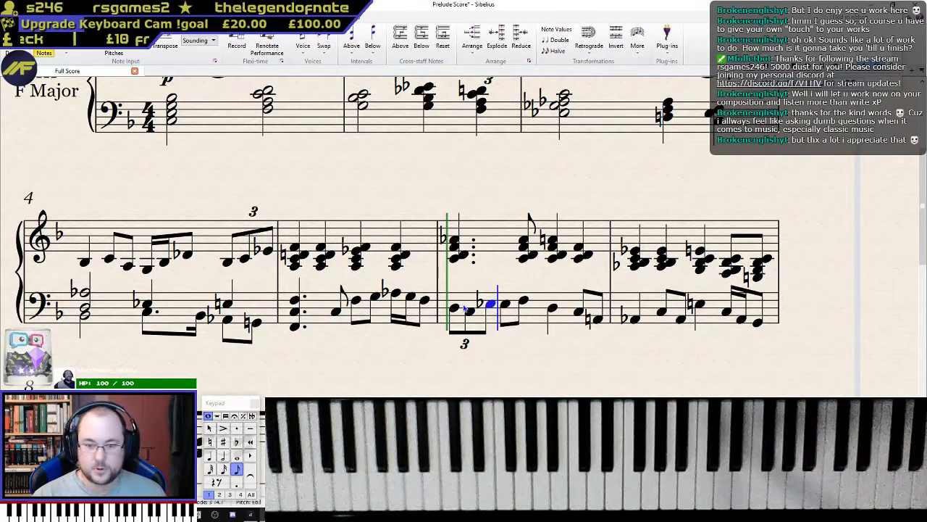
- Follow the bass triplet in bar 6 with a dotted quarter-note F and an eighth-note D
key("4")
key("3")
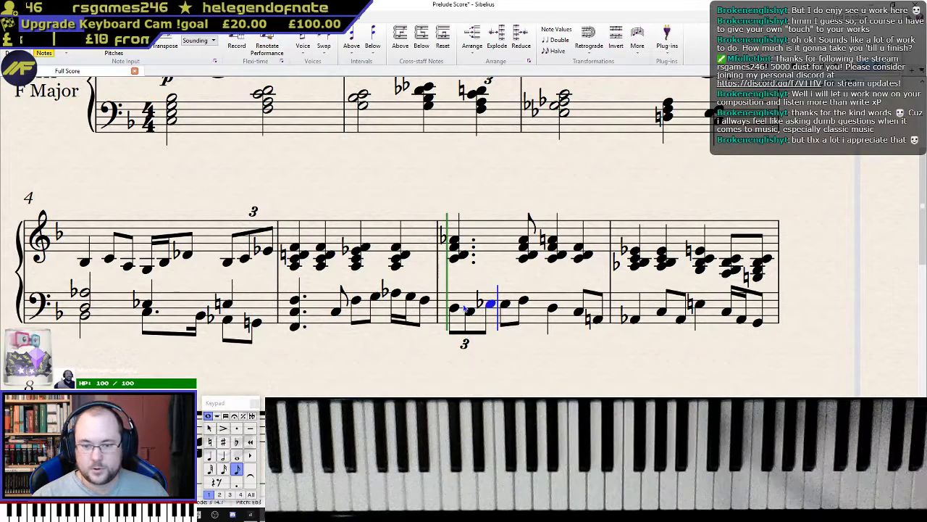
key("e")
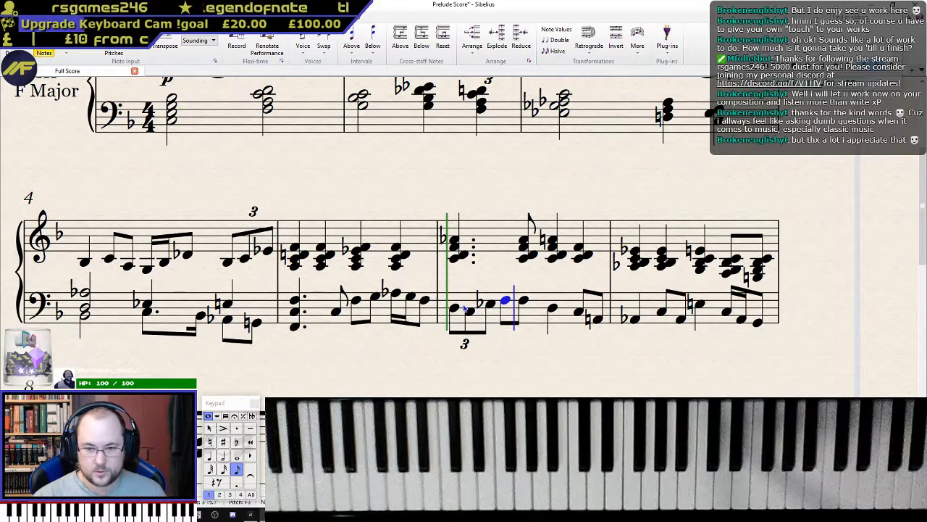
key("Left")
key("Right")
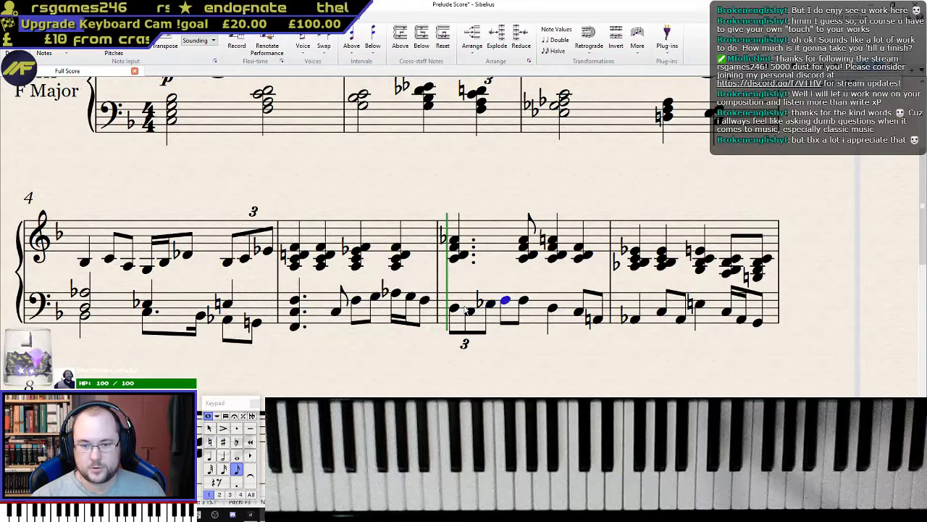
key("period")
key("Right")
key("Left")
key("4")
key("period")
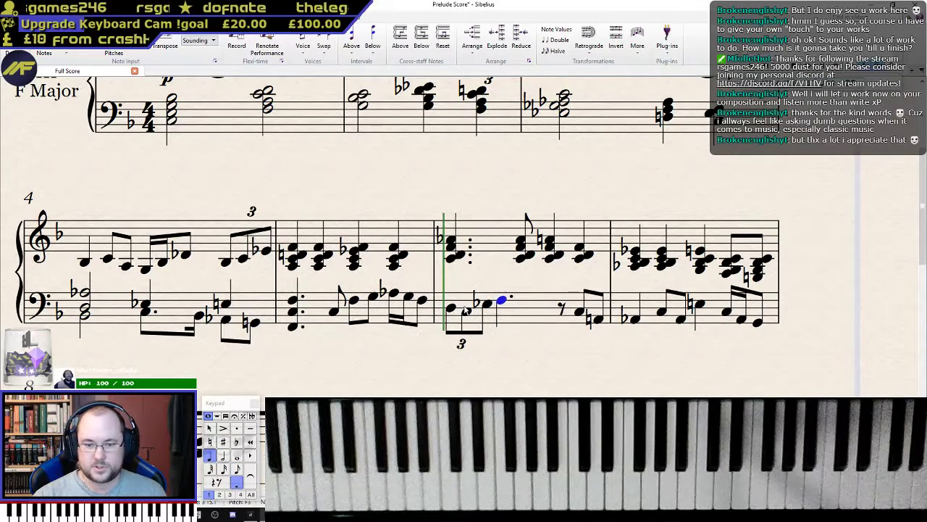
key("Right")
key("d")
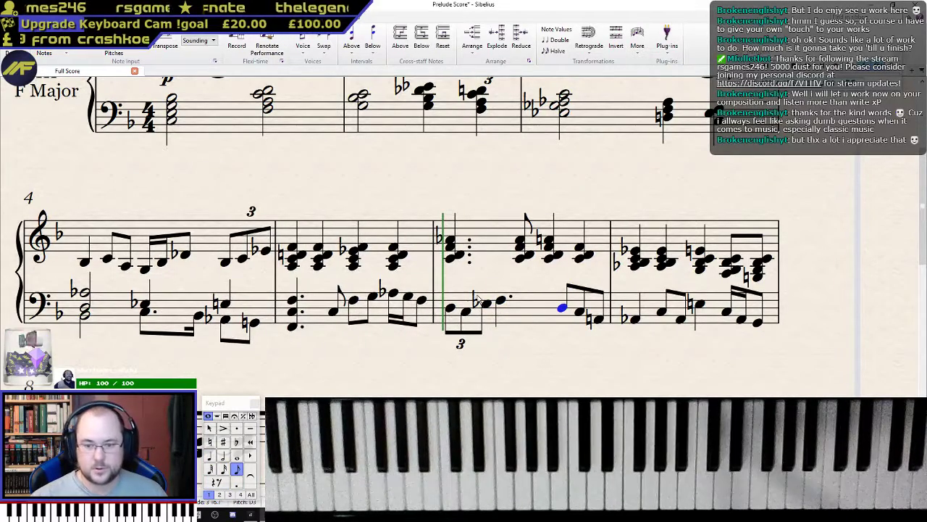
- Start a new beam on the bass C in bar 6 to separate it from the preceding D
key("Right")
key("F8")
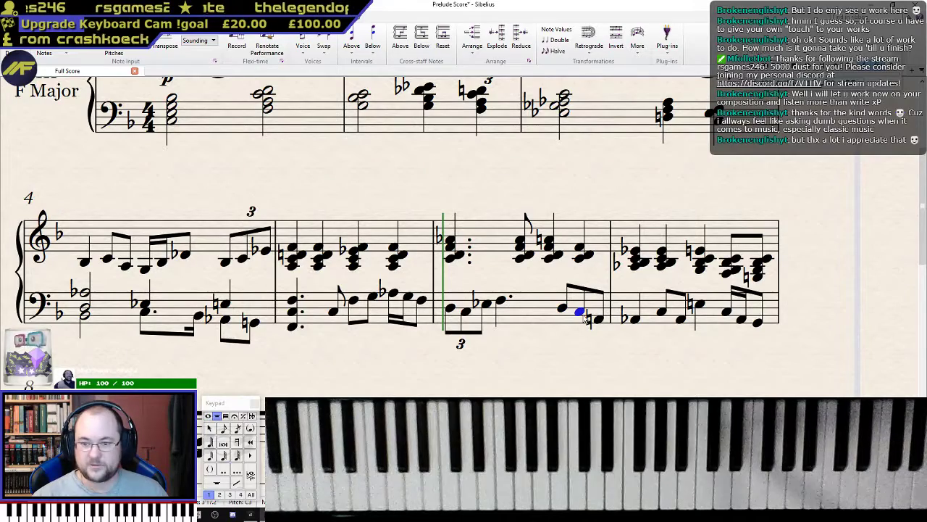
key("F9")
key("7")
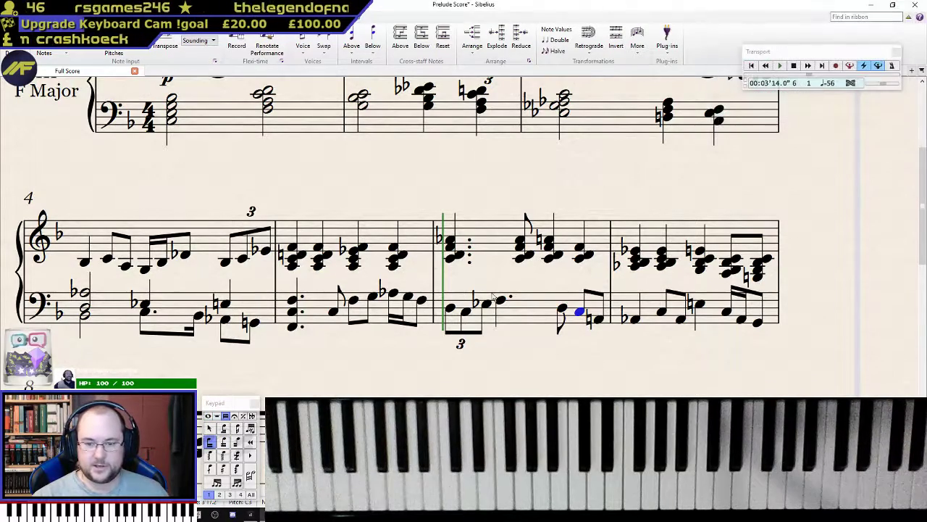
- Play back from the first treble A-flat of bar 6 into bar 8 and stop
left_click(450, 240)
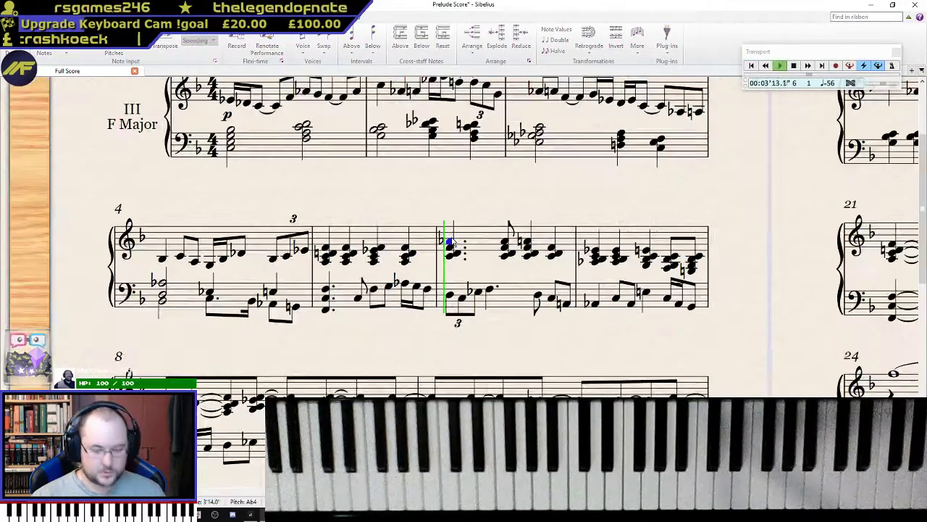
scroll(452, 241, "down", 2)
key("p")
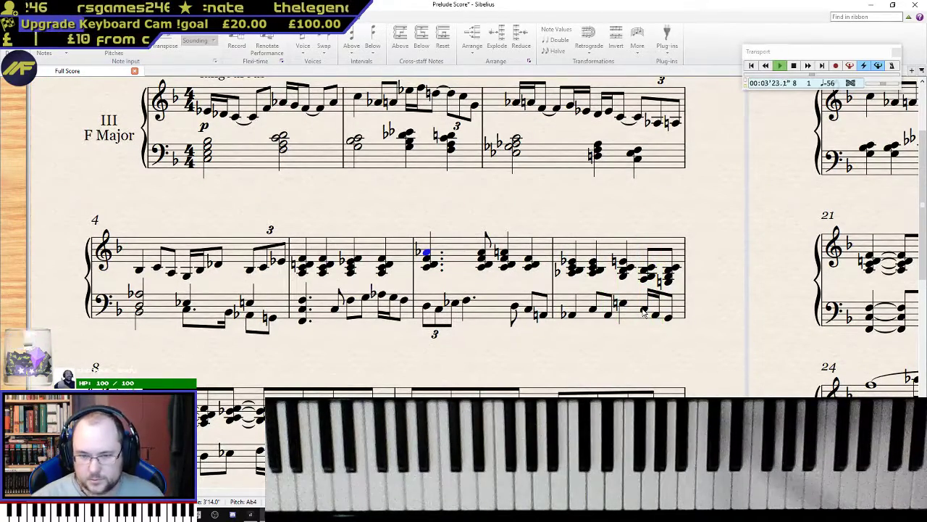
key("space")
- Rewrite the first bass beat of bar 8 as an eighth-note triplet of F, A natural and C
left_click_drag(386, 389, 555, 237)
scroll(760, 192, "down", 3, "ctrl")
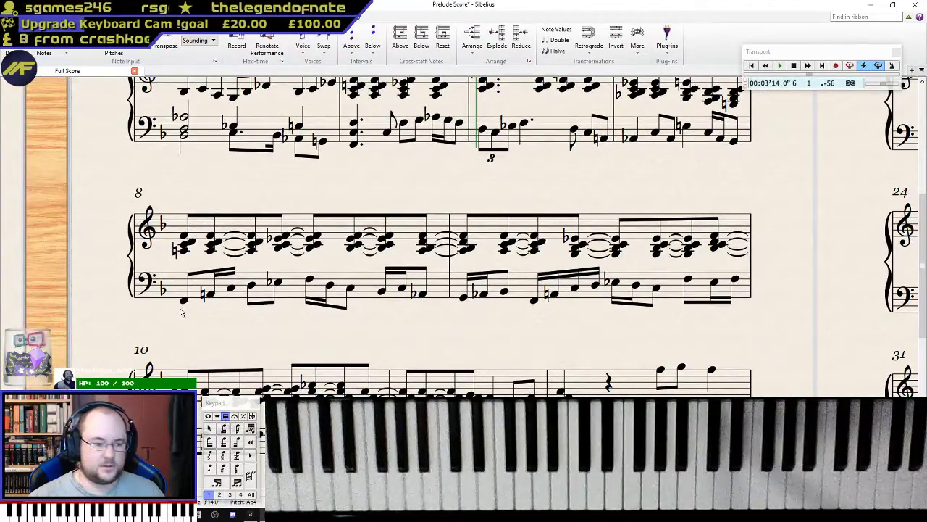
left_click(187, 297)
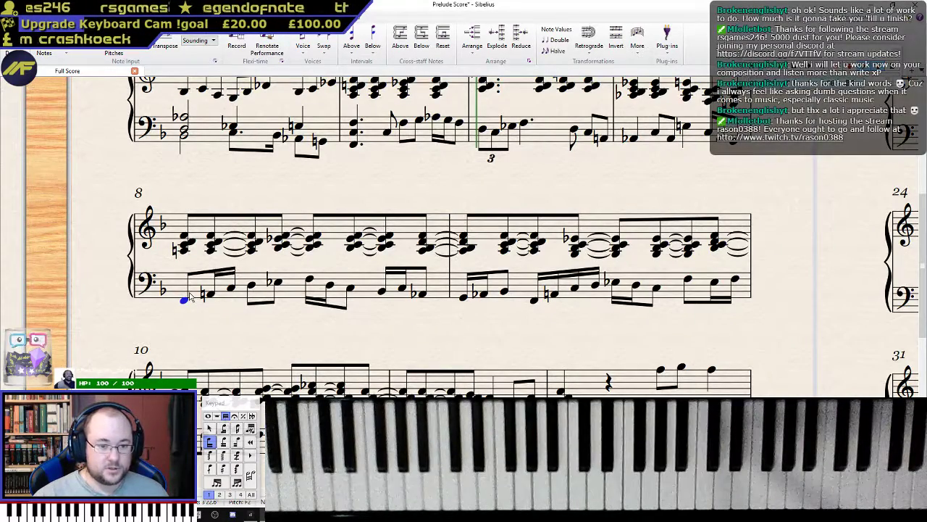
key("KP_3")
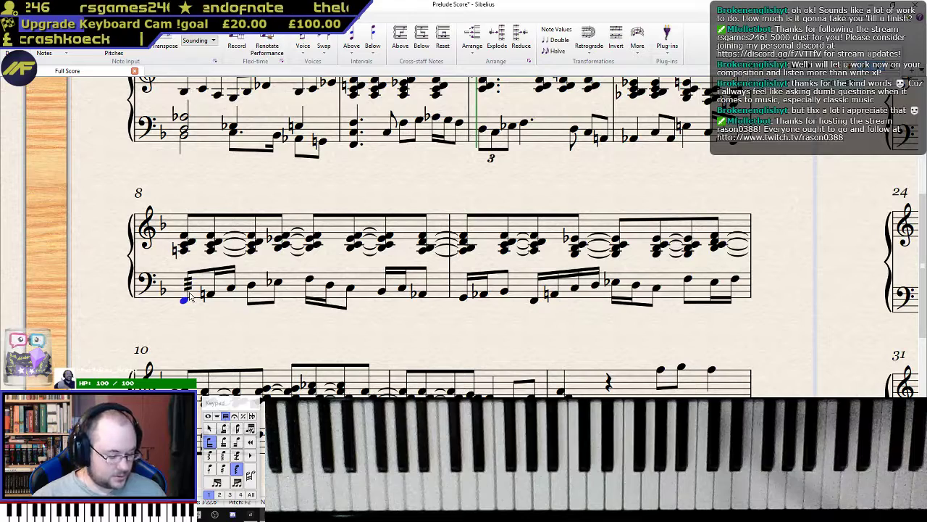
key("ctrl+z")
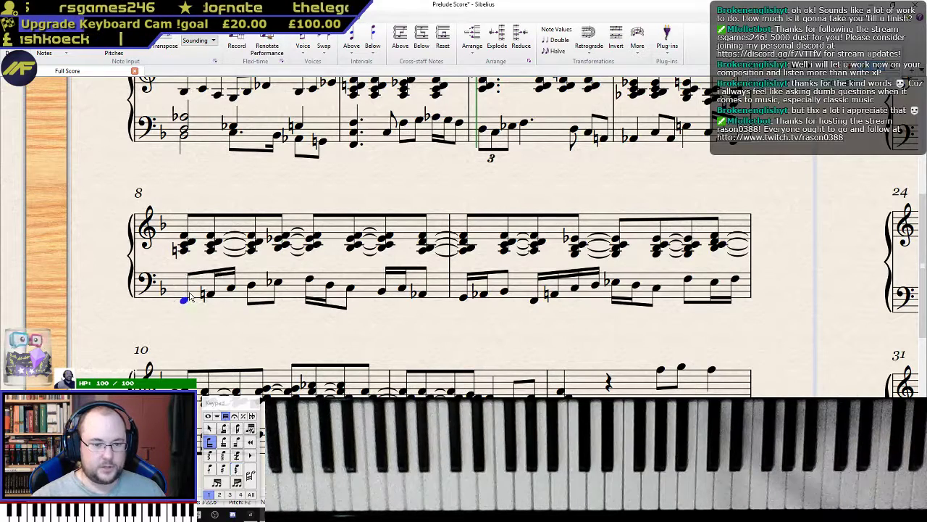
key("F7")
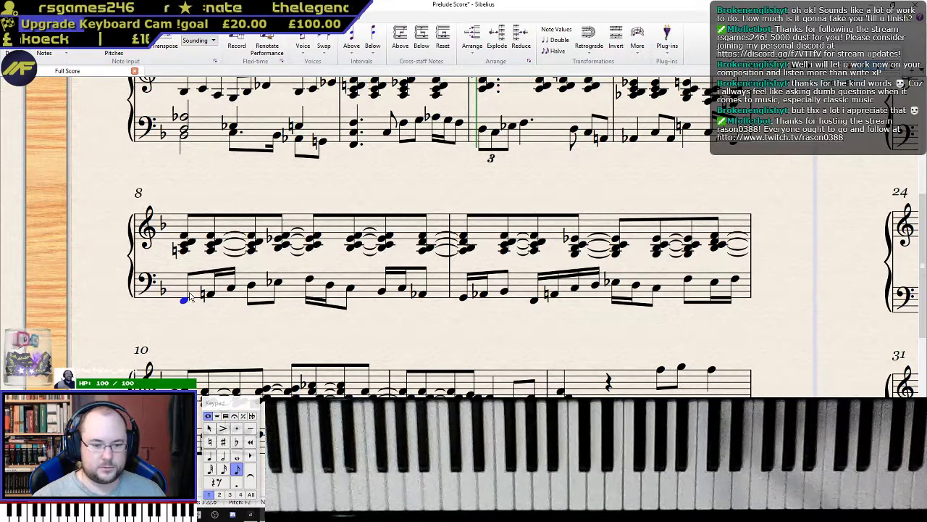
key("ctrl+3")
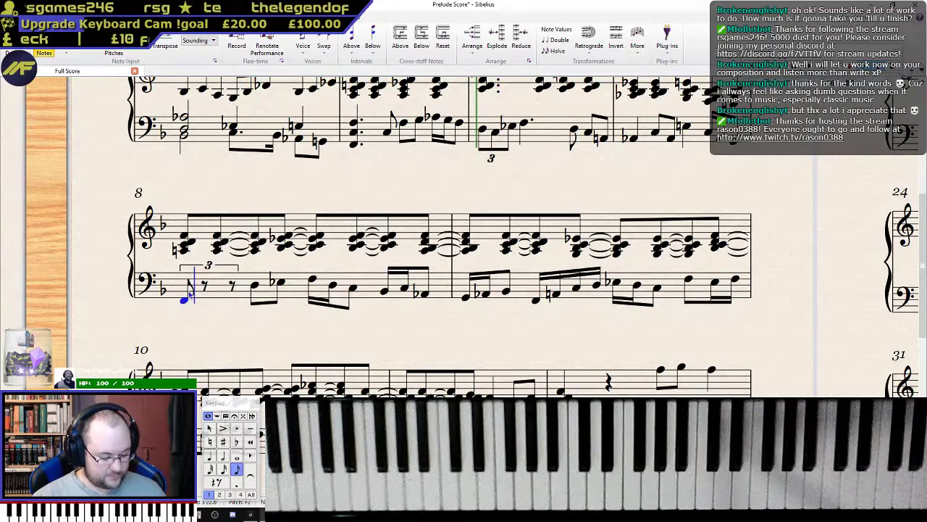
key("ctrl+a")
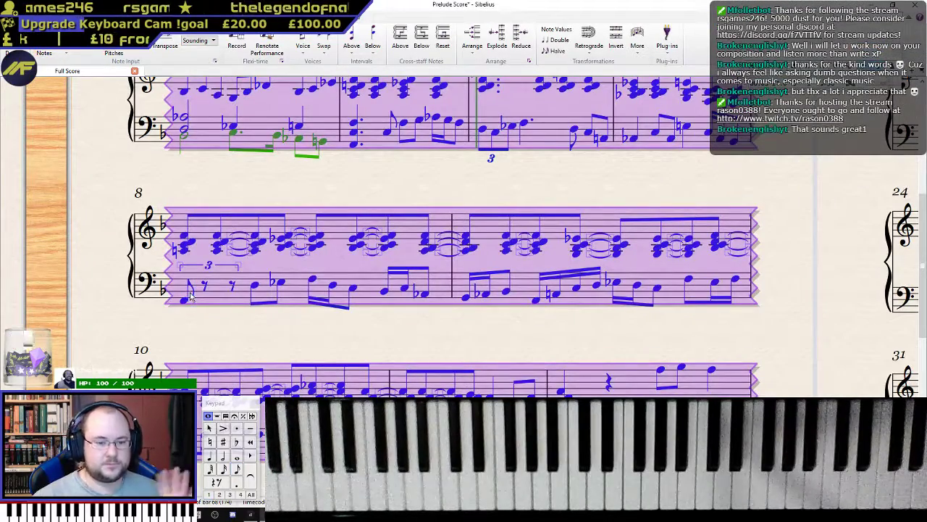
key("Escape")
left_click(206, 290)
key("a")
key("c")
key("Escape")
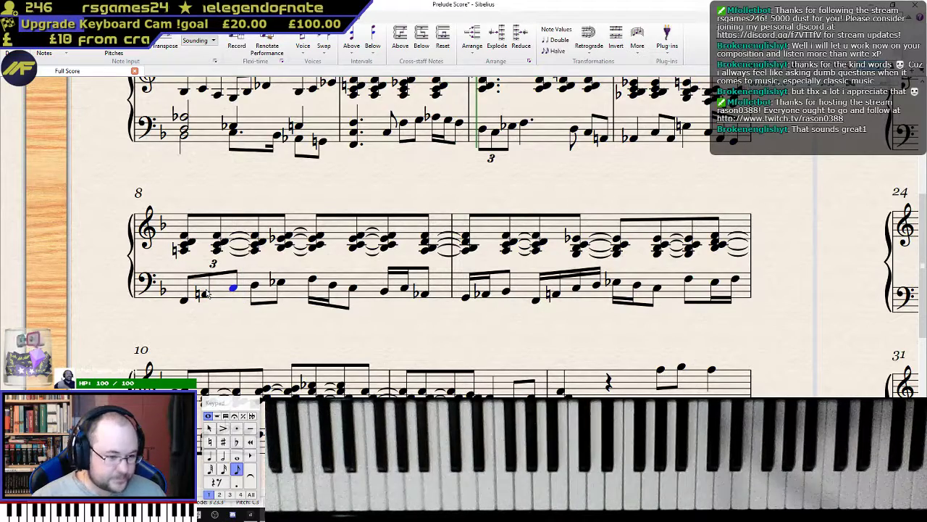
key("Escape")
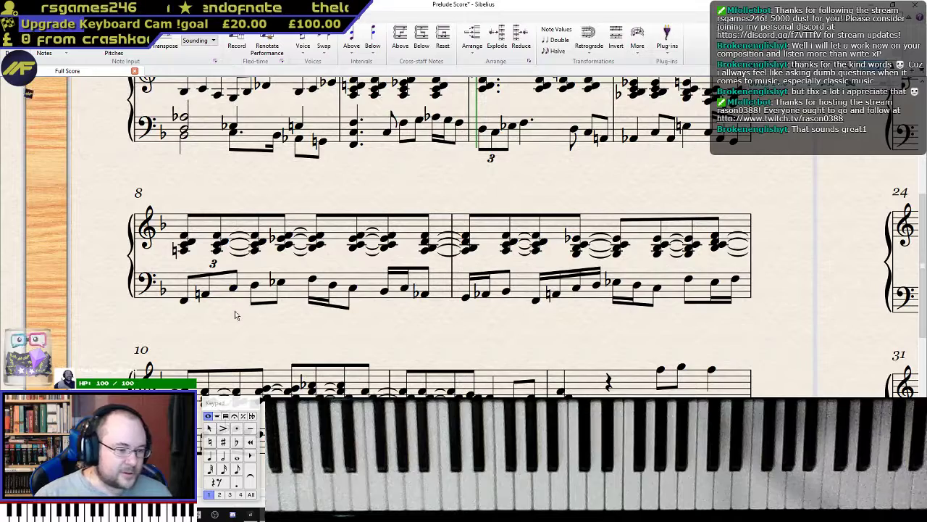
- Play back from the opening bass F of bar 8 into bar 9 and stop
key("4")
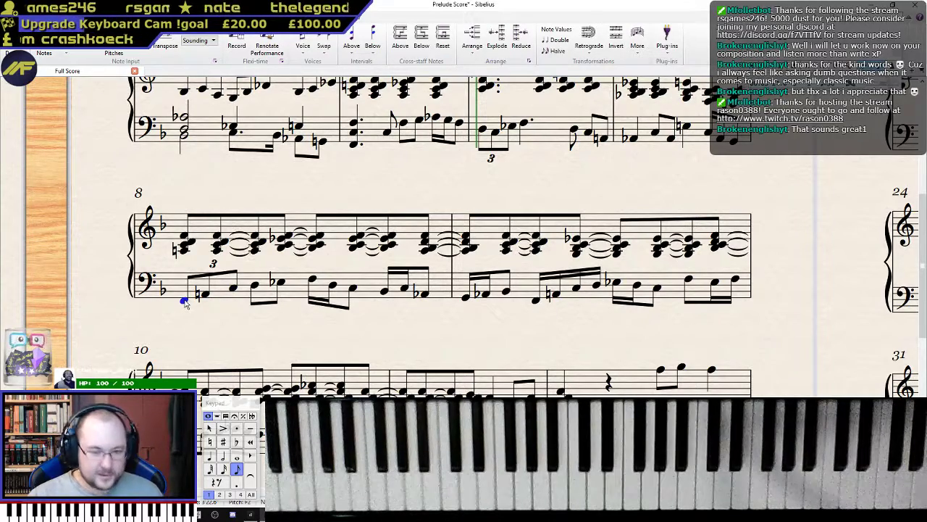
left_click(185, 302)
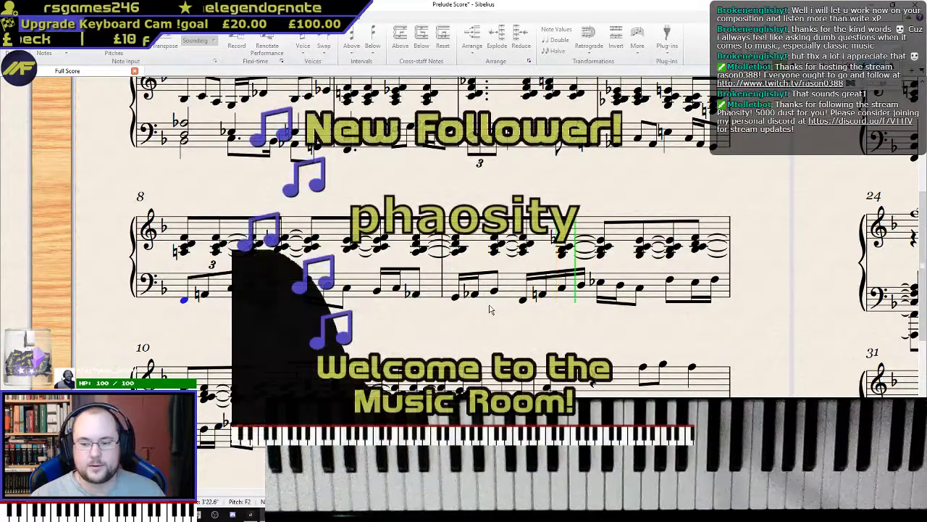
key("space")
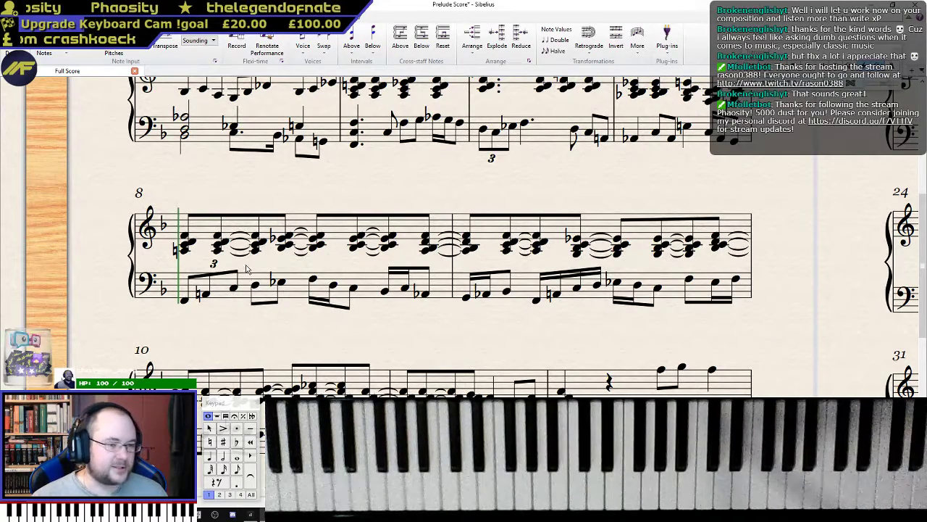
- Check the bass notes of bar 8, then play back from bar 7's first bass A-flat into bar 9 and stop
left_click(183, 298)
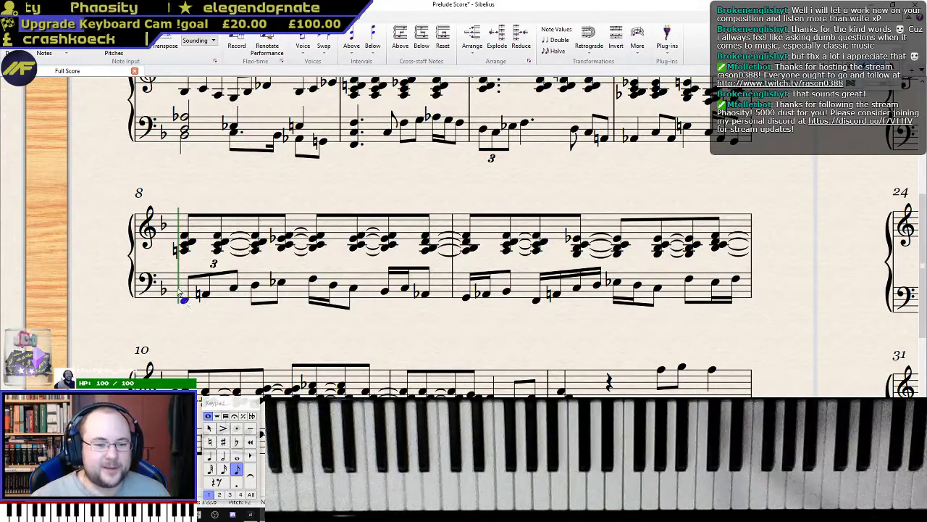
left_click(296, 297)
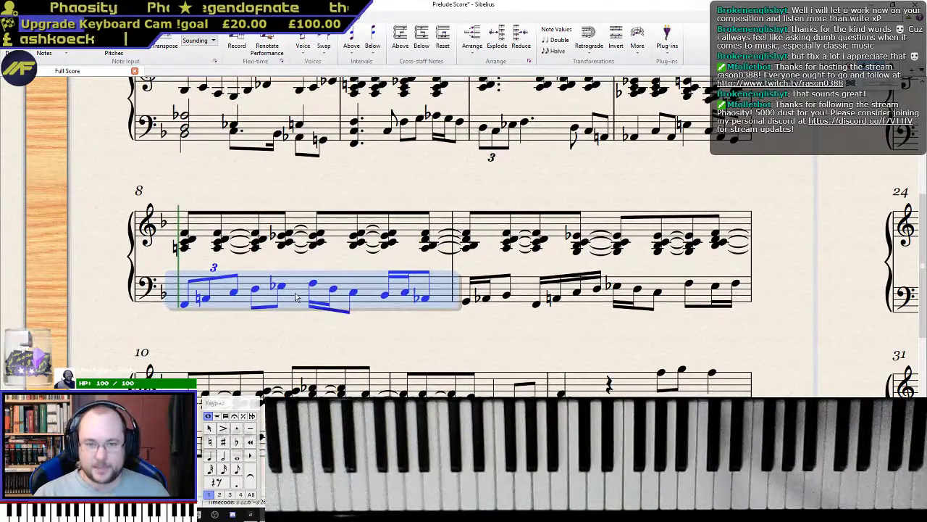
left_click(184, 305)
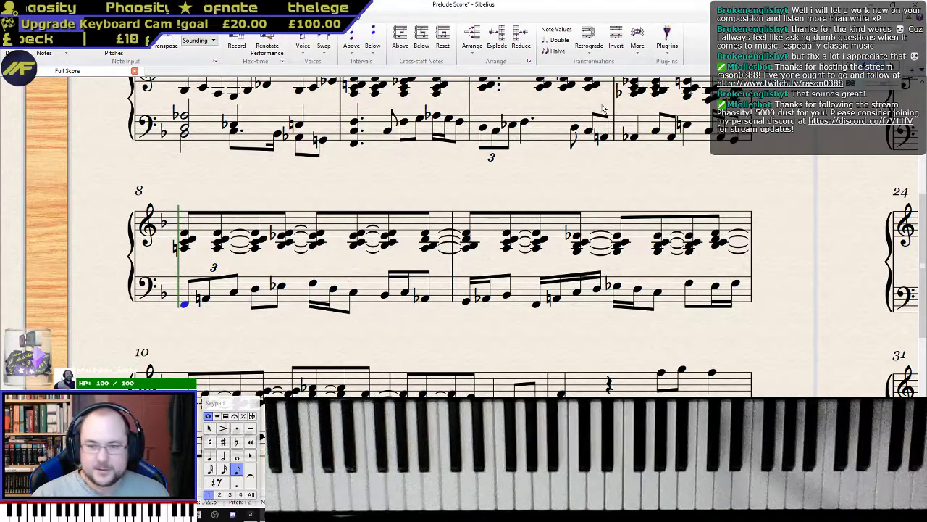
left_click(634, 139)
key("p")
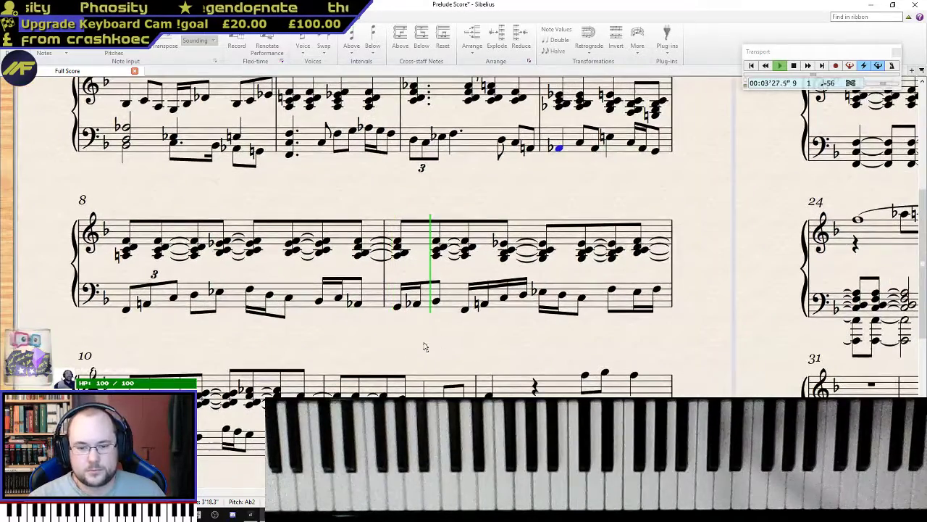
key("space")
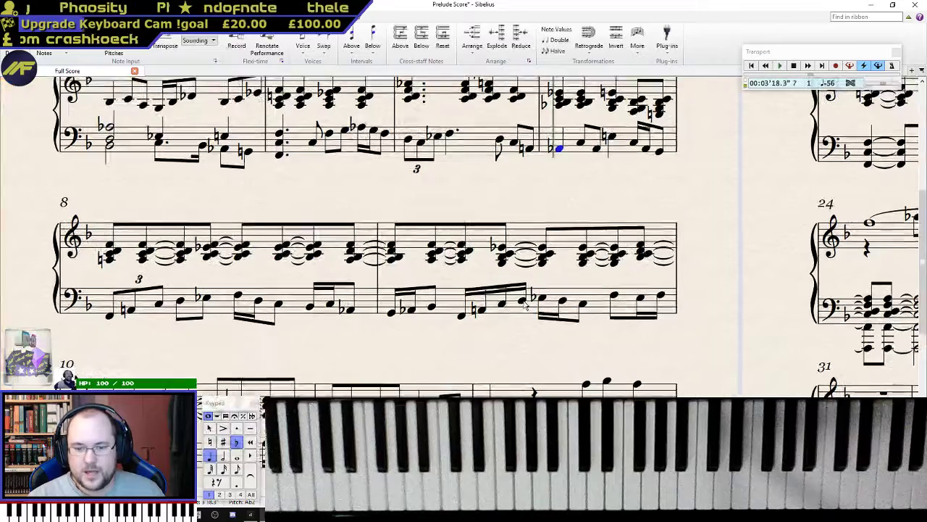
- Rewrite the second bass beat of bar 9 as a triplet with eighth notes F and A and sixteenths C and D
left_click(438, 301)
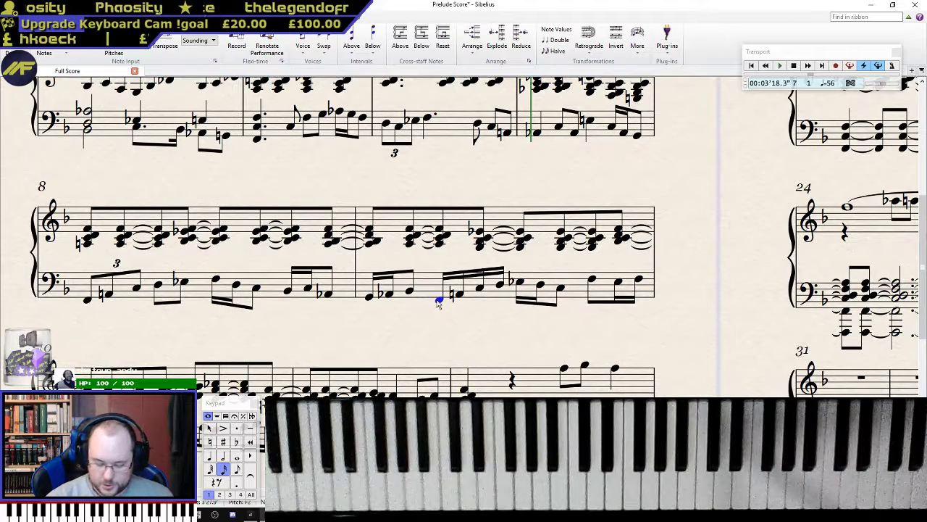
key("3")
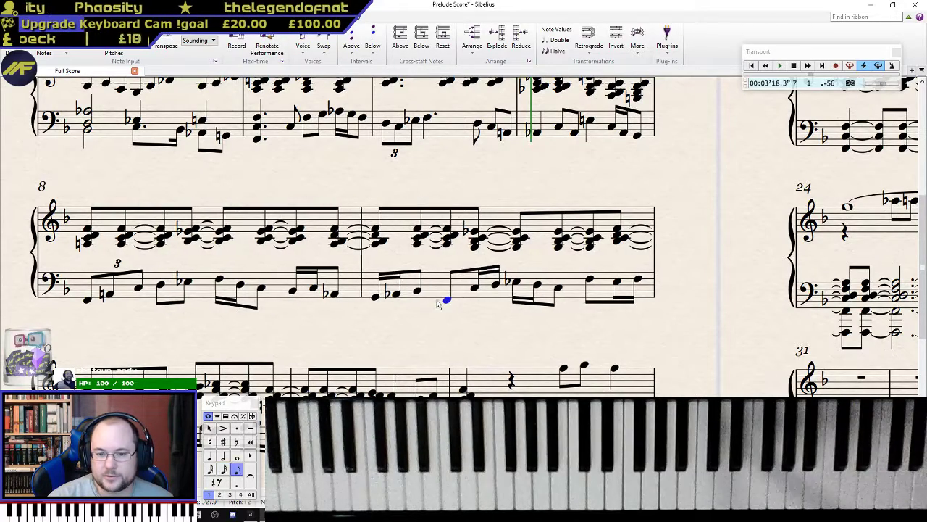
key("n")
key("ctrl+3")
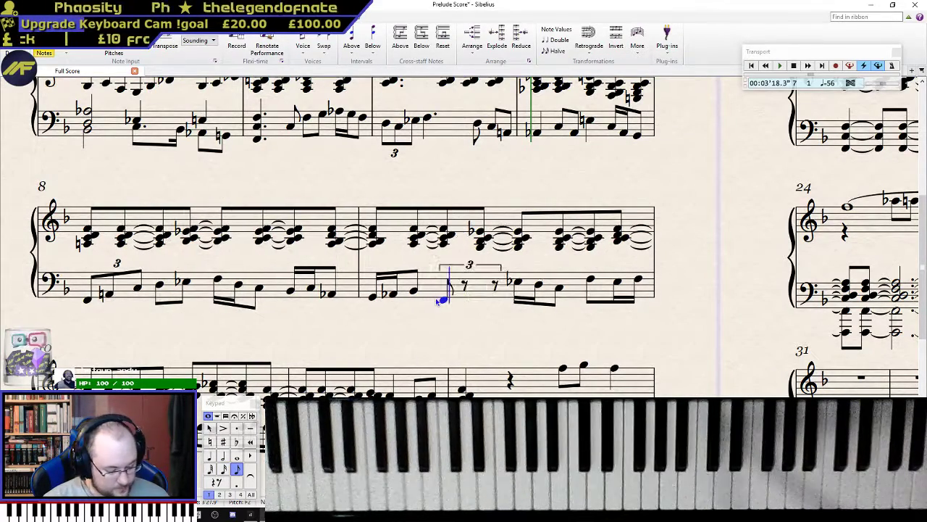
key("a")
key("c")
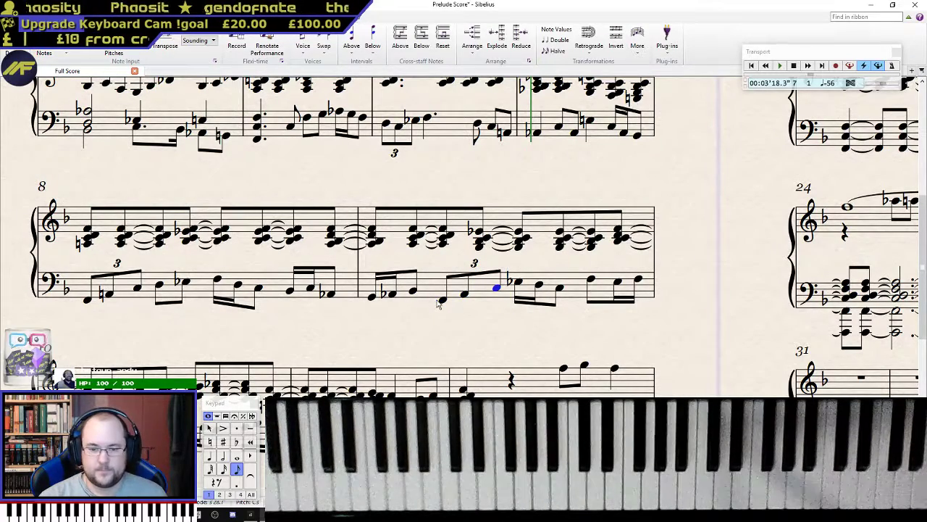
key("2")
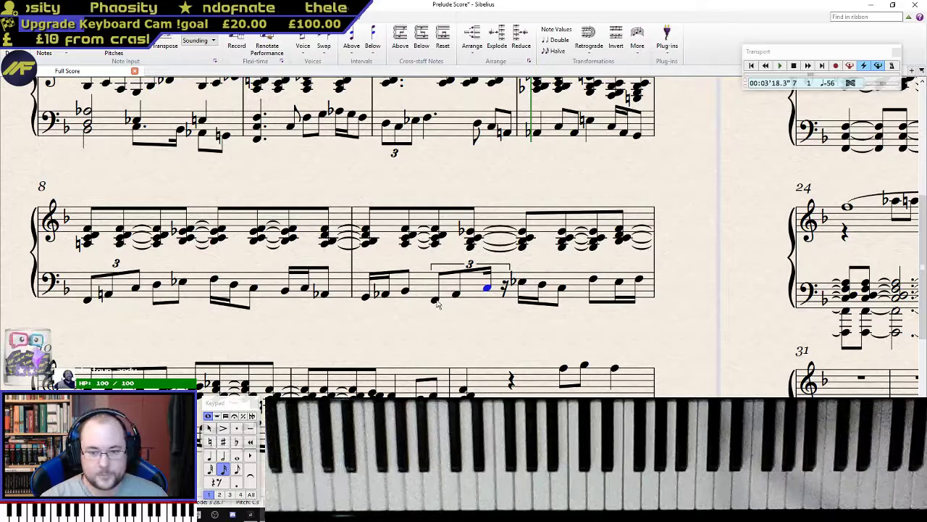
key("d")
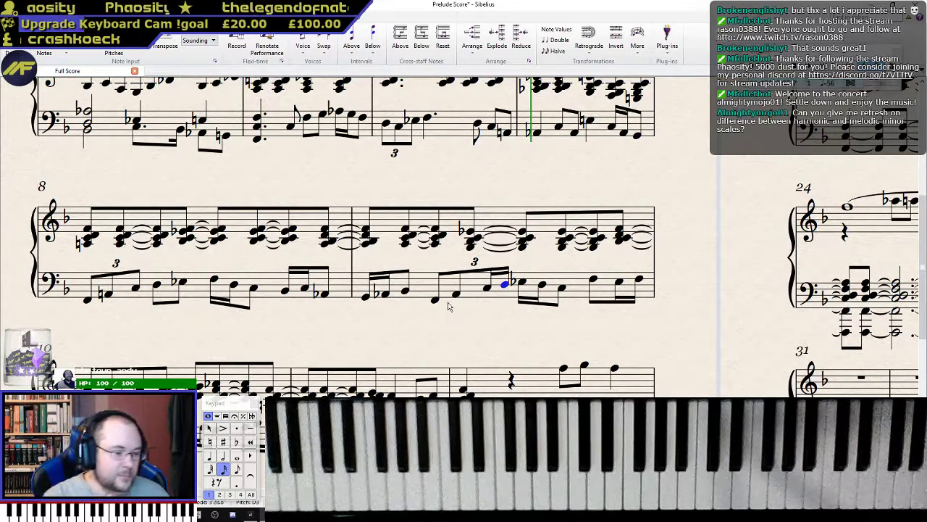
left_click(488, 173)
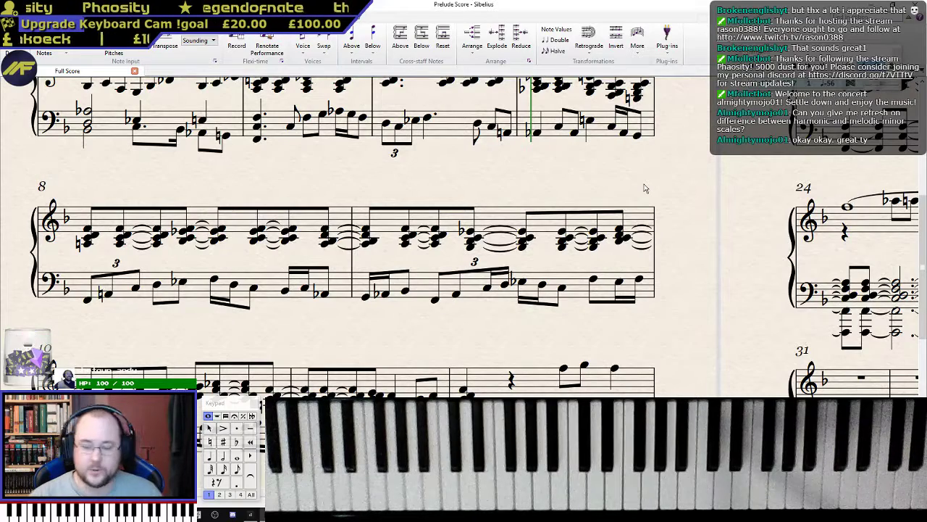
- Rework the triplet in bar 9's bass so that sixteenths A and C follow the F and D becomes an eighth
left_click(456, 296)
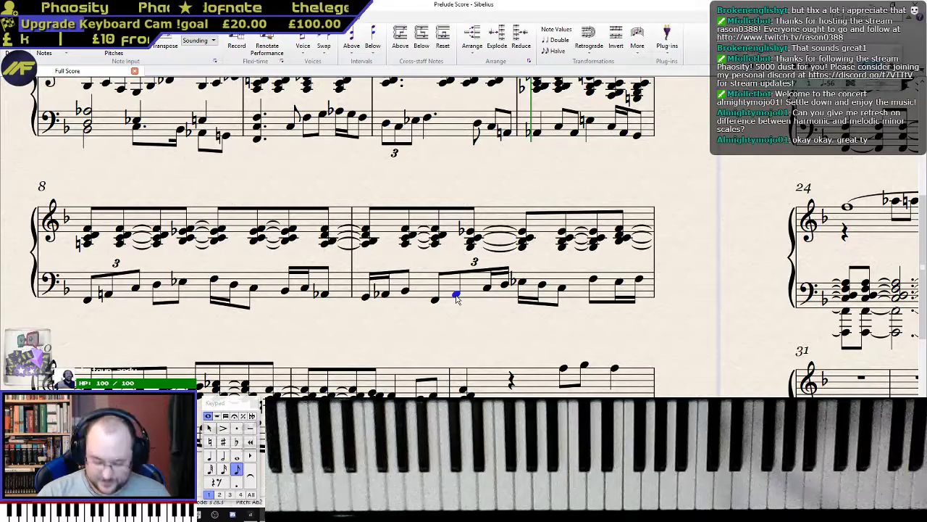
key("3")
key("r")
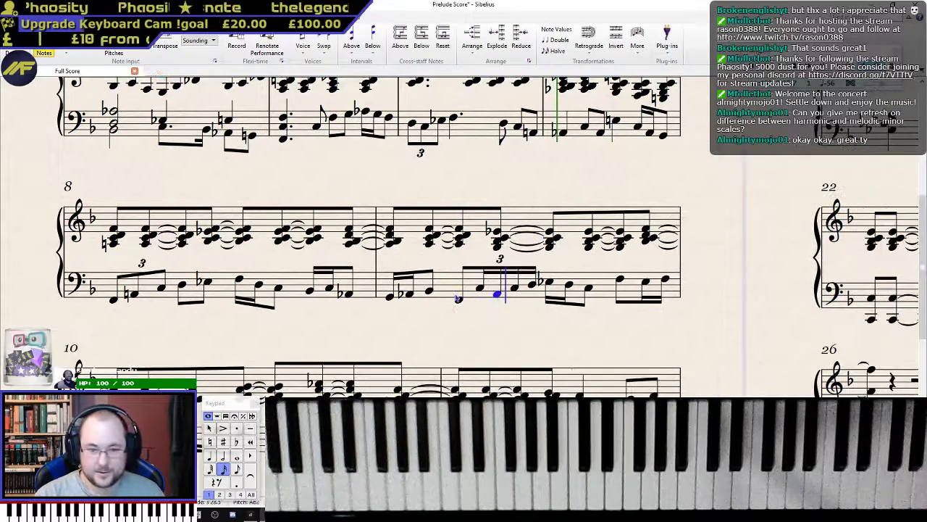
key("ctrl+z")
key("c")
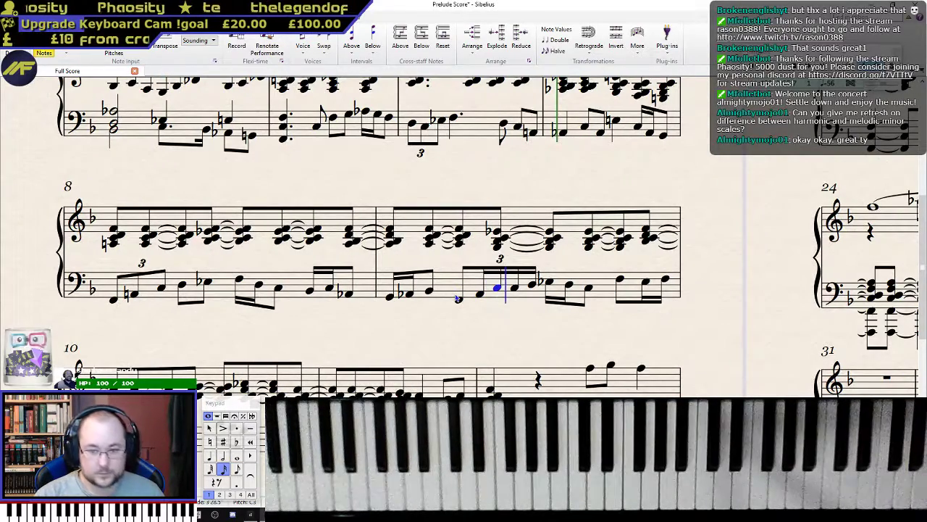
key("d")
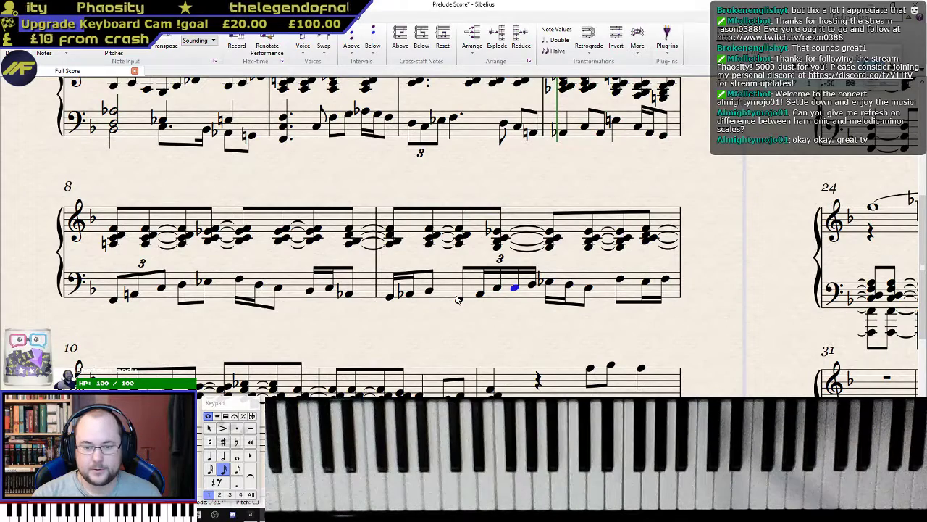
key("Escape")
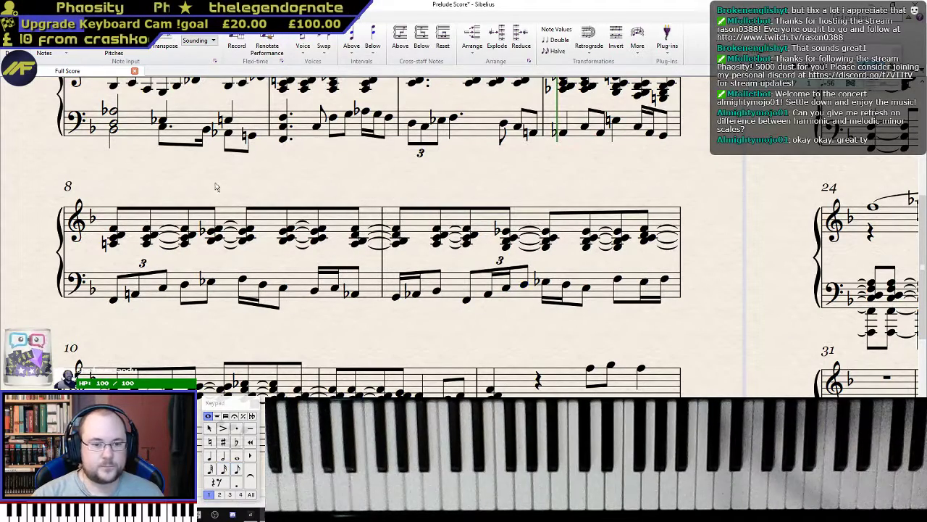
- Play back from bar 8's opening treble F into bar 9 and stop, then replay from the start of bar 9 and stop
left_click(114, 229)
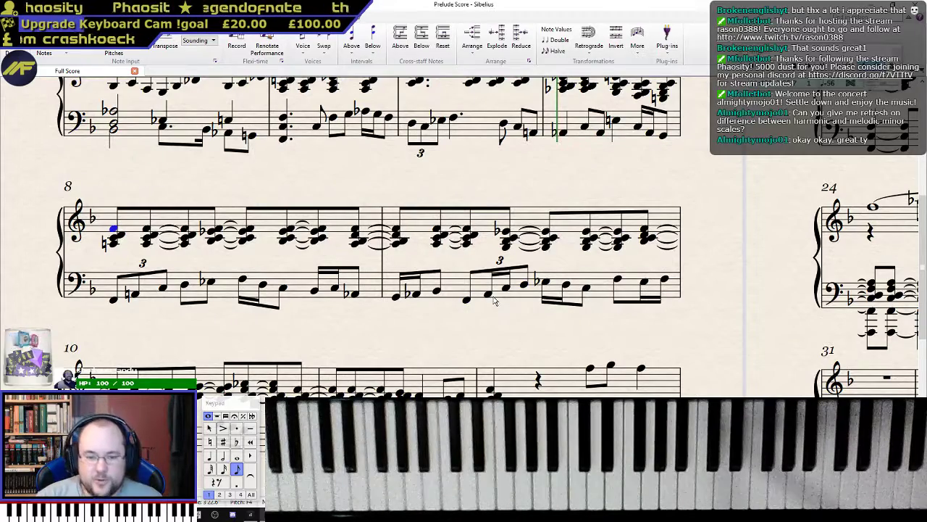
key("p")
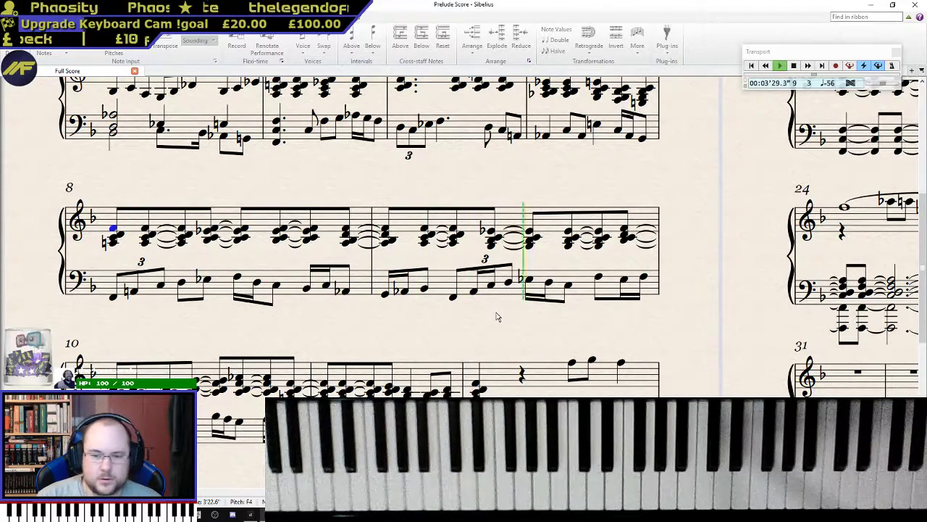
key("Escape")
left_click(455, 289)
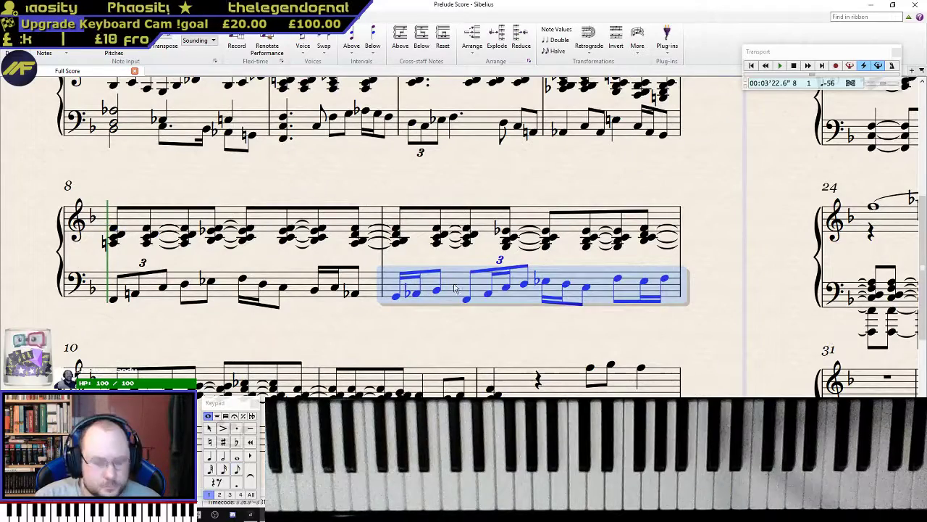
key("space")
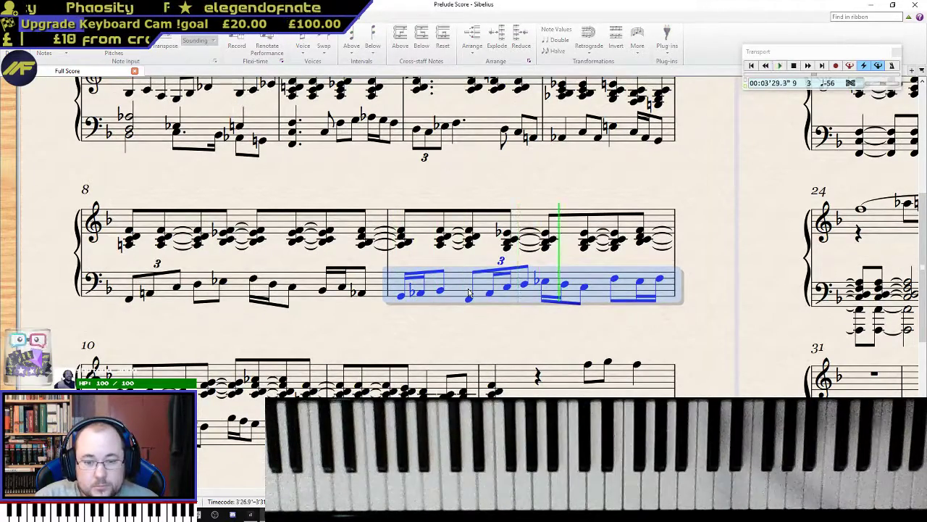
key("Escape")
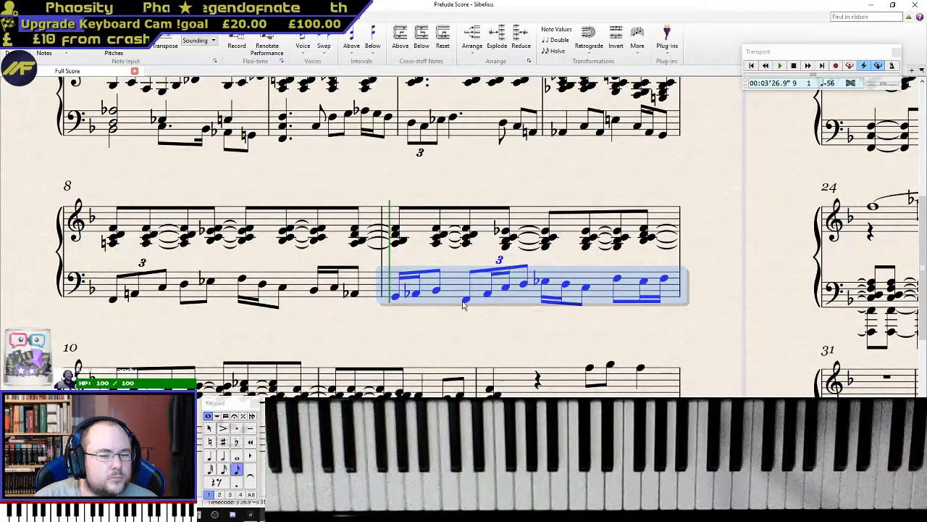
left_click(466, 300)
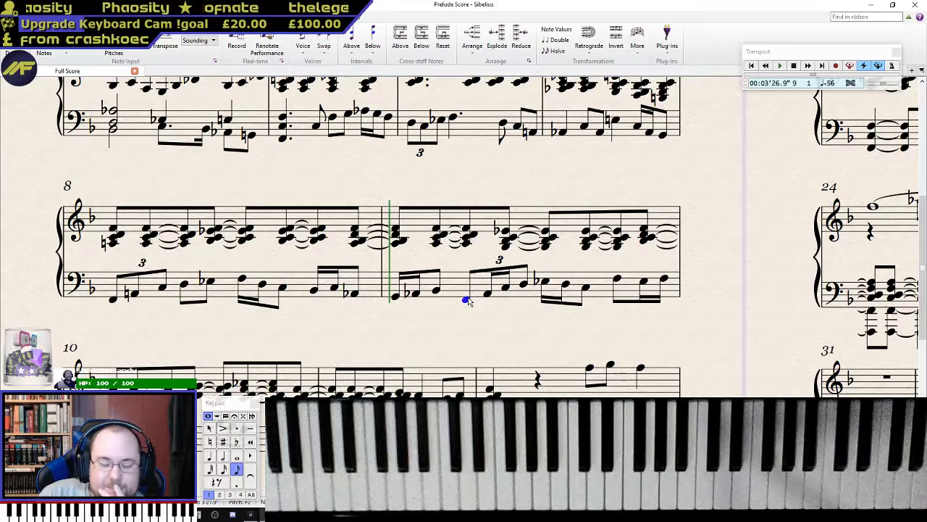
key("KP_3")
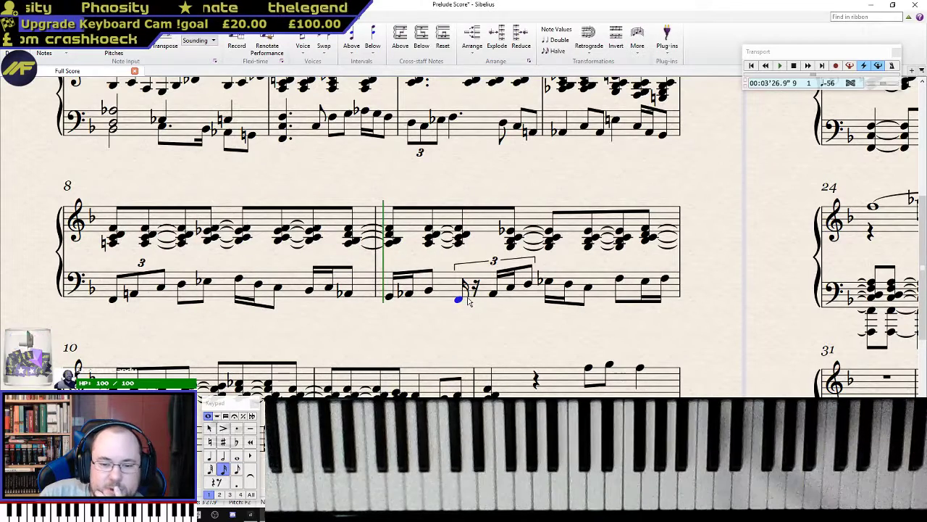
key("KP_3")
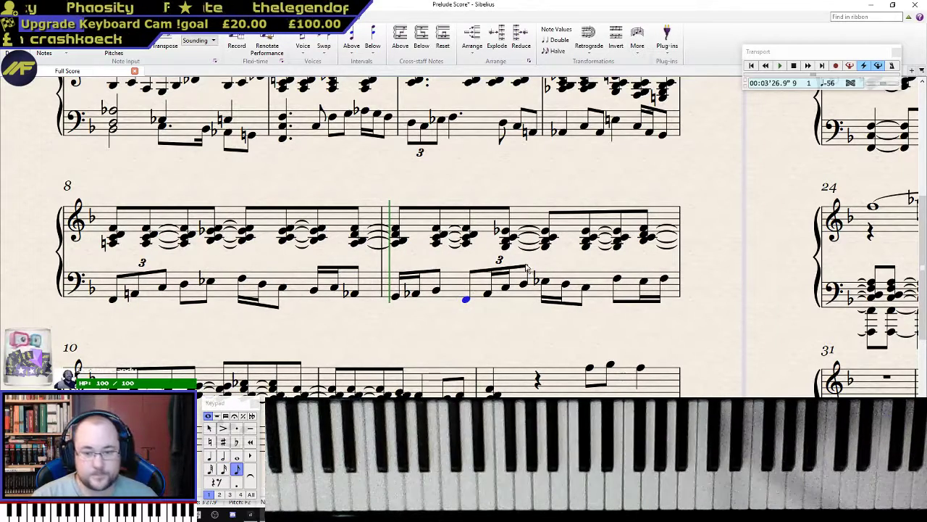
- Delete the triplet in bar 9's second bass beat and fill the beat with sixteenth notes F, A, C and D
left_click(501, 260)
key("Delete")
left_click(480, 289)
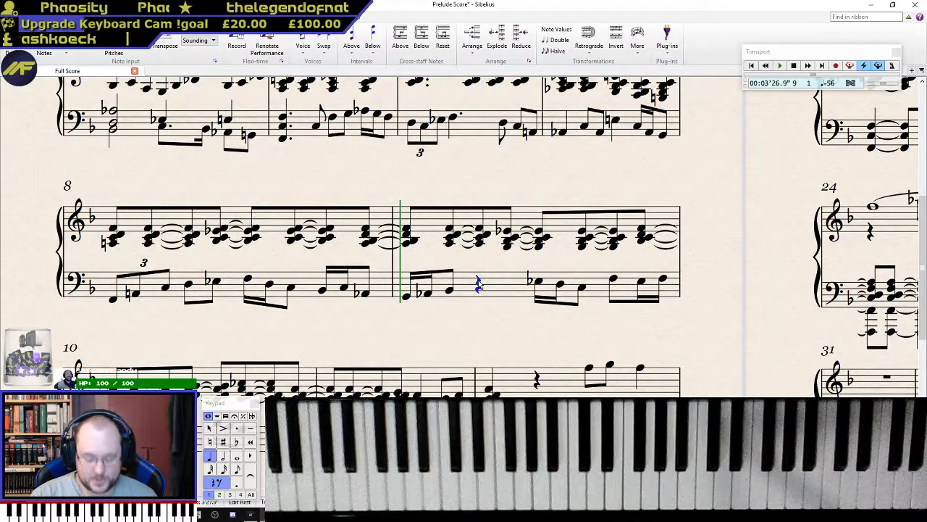
key("KP_2")
key("a")
key("ctrl+z")
key("f")
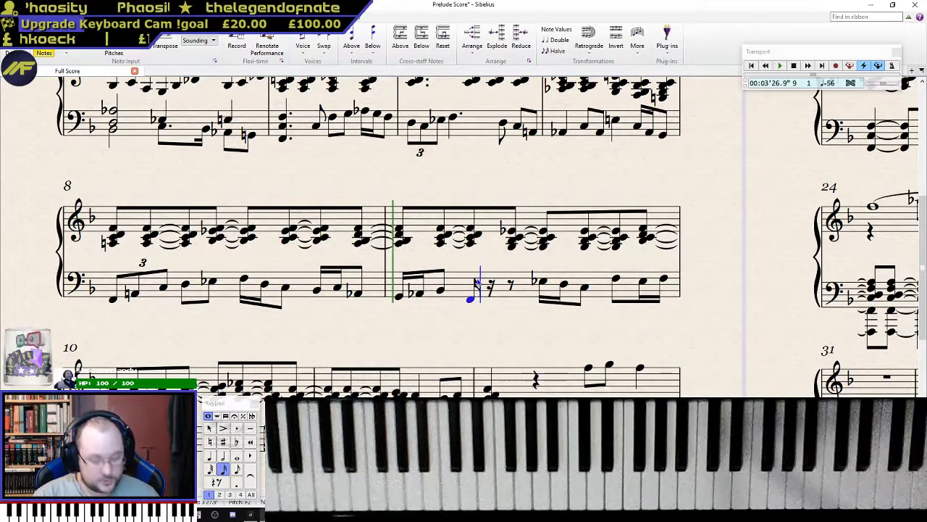
key("a")
key("c")
key("d")
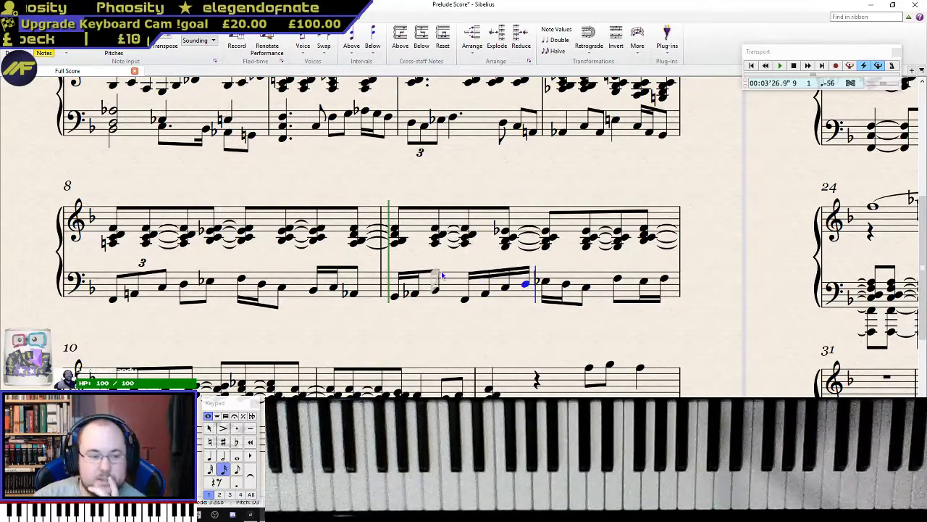
- Change bar 9's second bass beat to an eighth-note F followed by sixteenths A and C
left_click(489, 295)
left_click(505, 290)
left_click(466, 300)
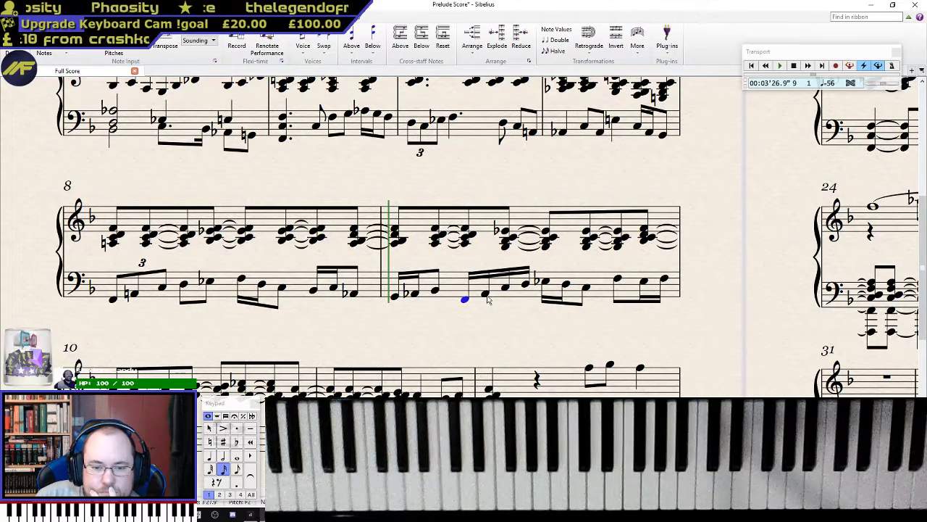
key("3")
key("Right")
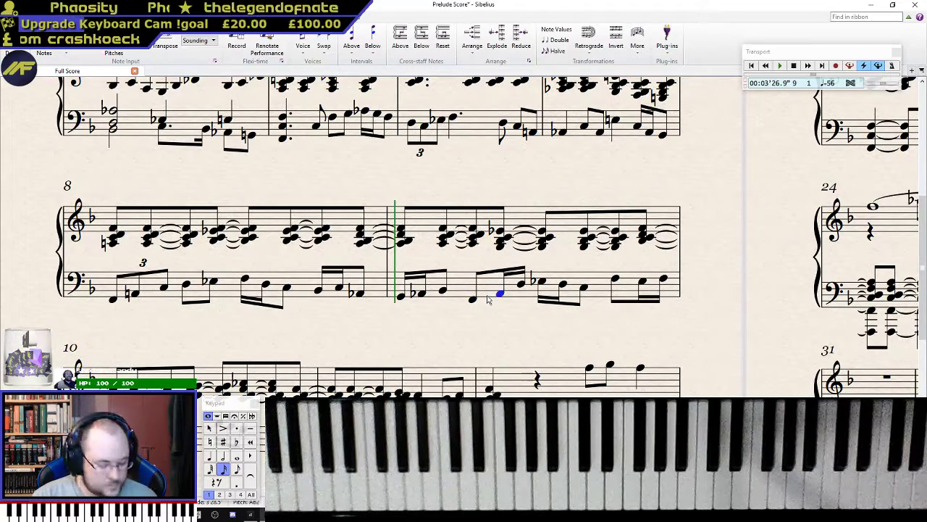
key("n")
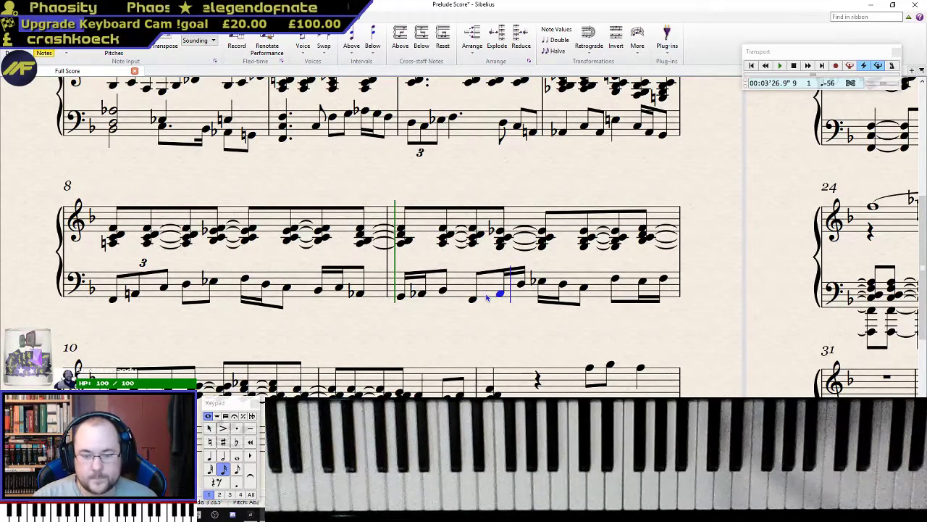
key("b")
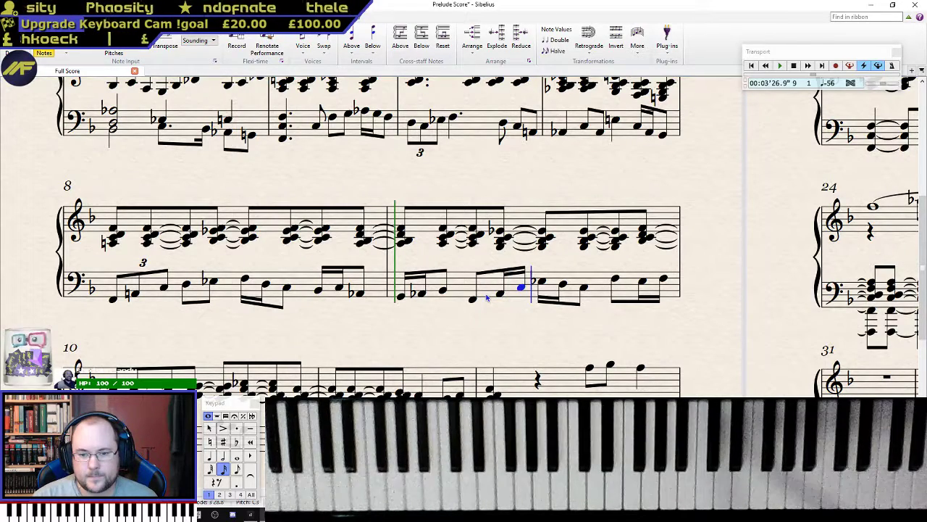
key("c")
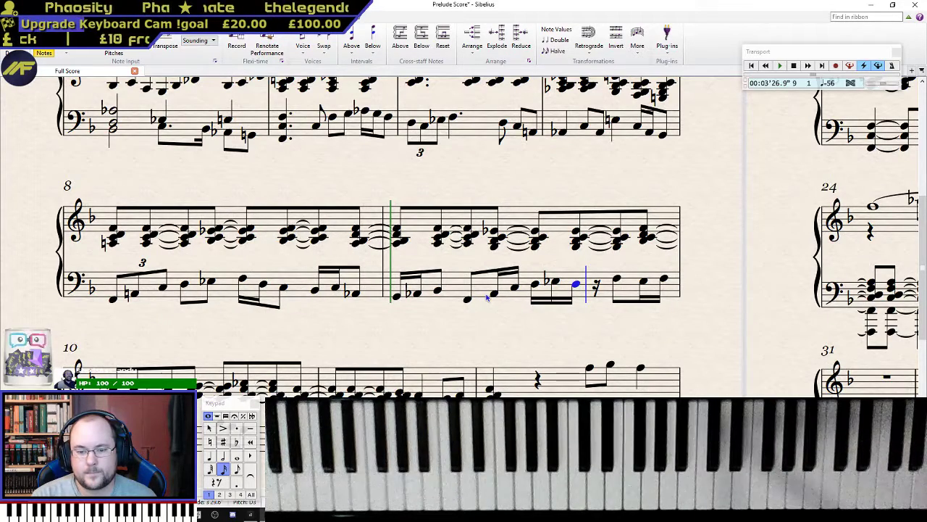
key("ctrl+z")
key("ctrl+z")
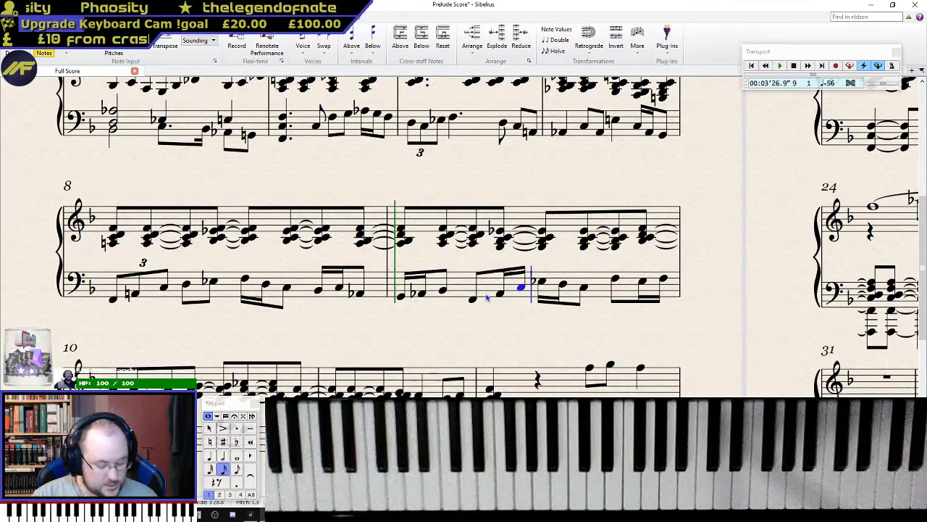
- Rewrite the third bass beat of bar 9 as sixteenth notes D, E-flat, D and C
key("d")
key("e")
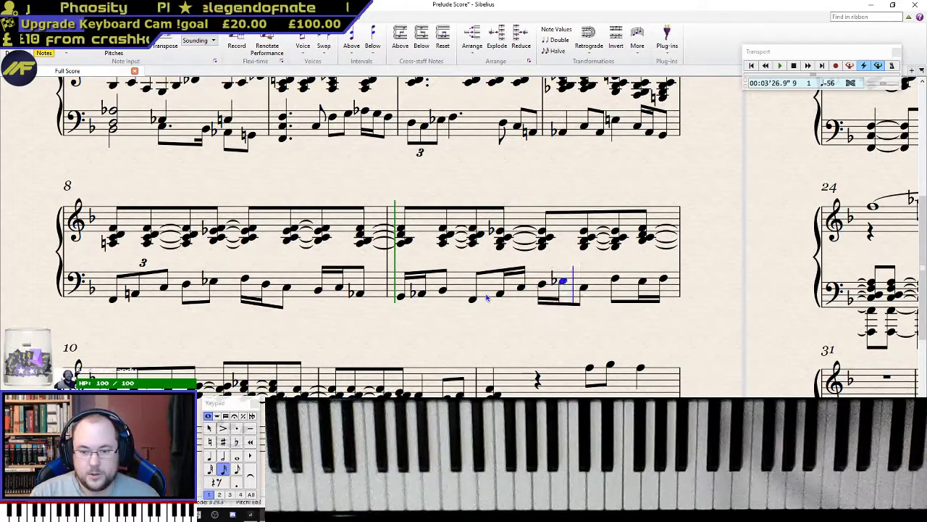
key("d")
key("c")
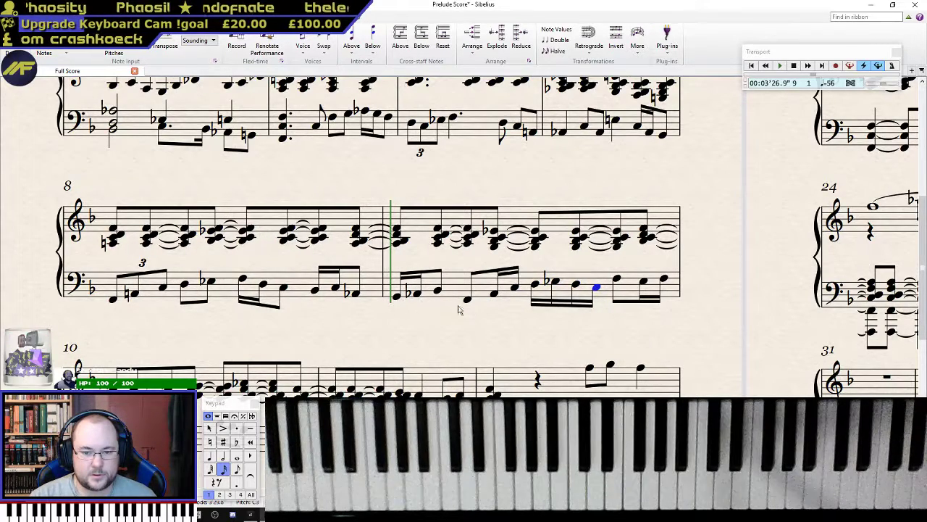
- Rewrite the last bass beat of bar 9 as an eighth-note triplet of F, E-flat and F
left_click(617, 279)
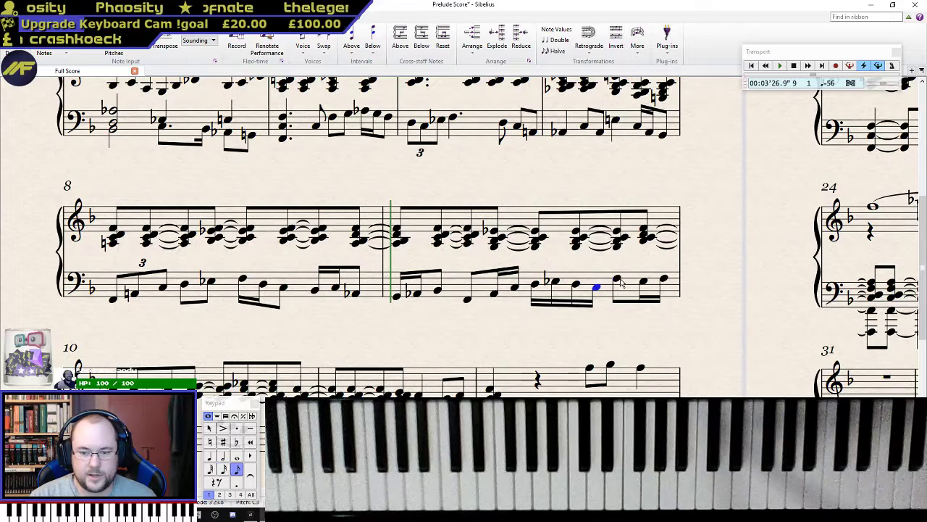
key("ctrl+3")
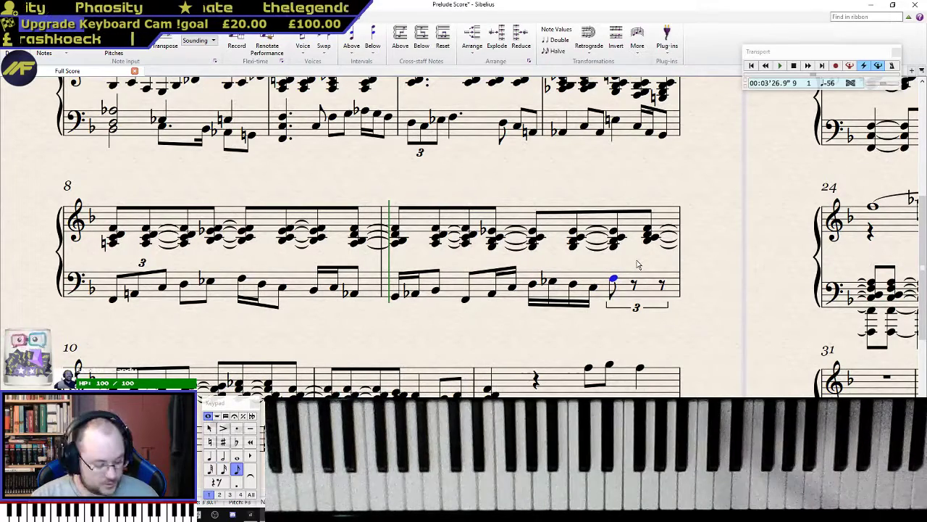
key("ctrl+z")
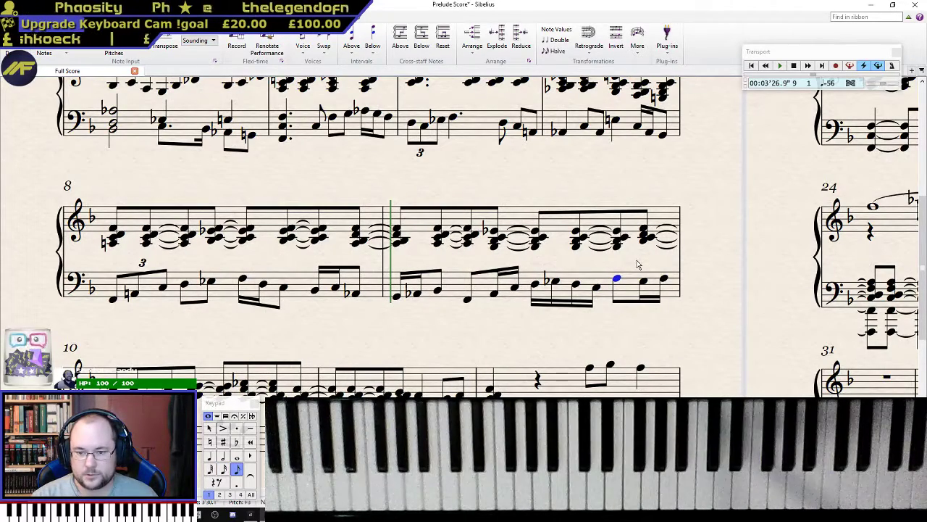
key("ctrl+3")
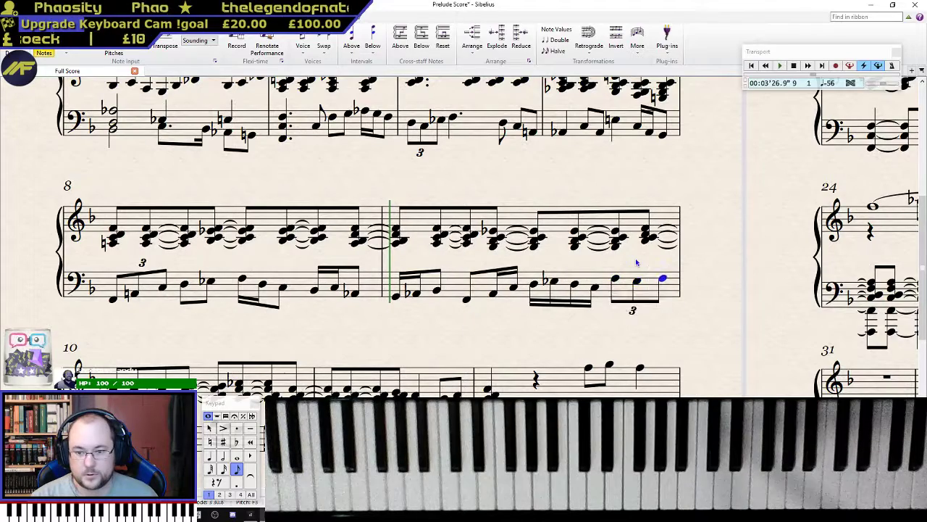
- Play back the revised bass line from the start of bar 9, then from the start of bar 8
left_click(396, 298)
key("space")
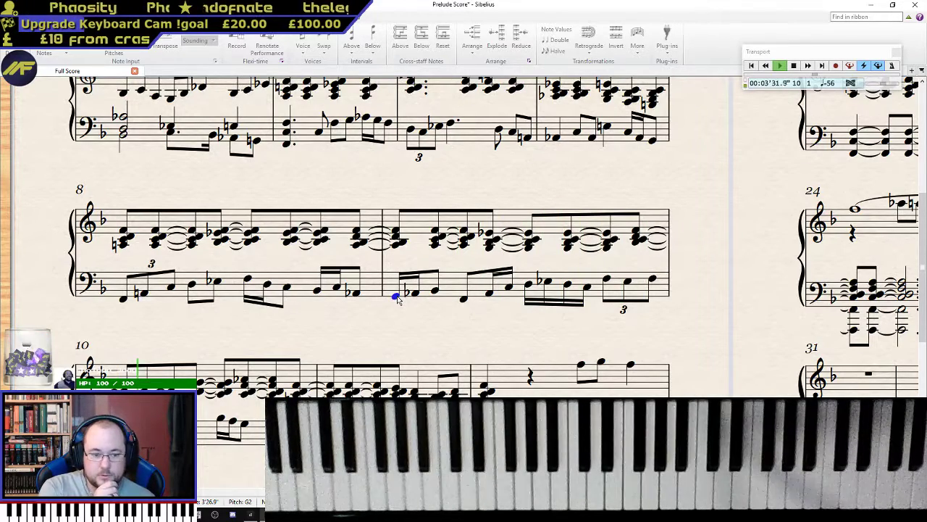
key("space")
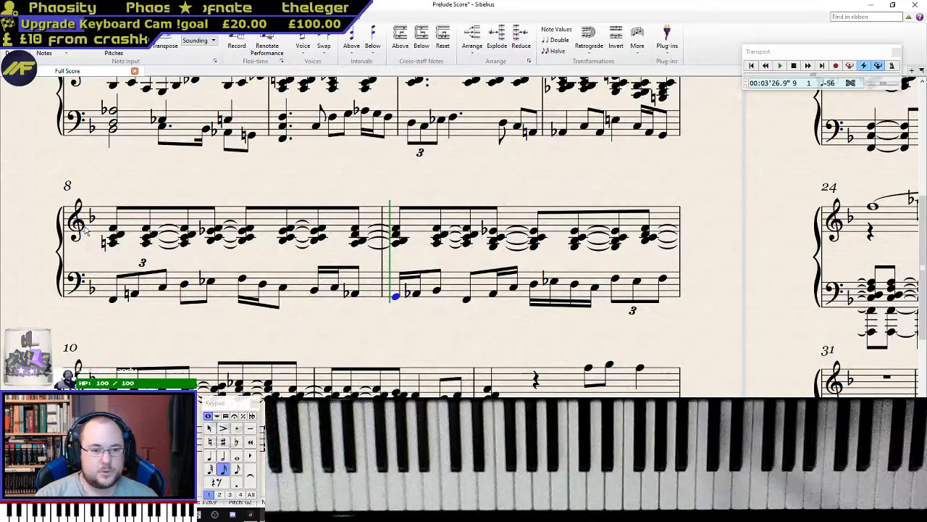
left_click(112, 230)
key("p")
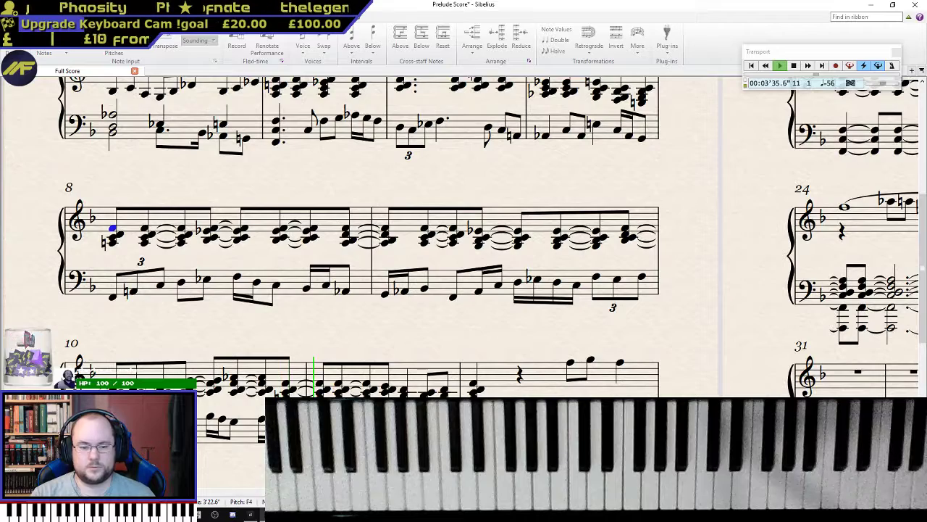
key("space")
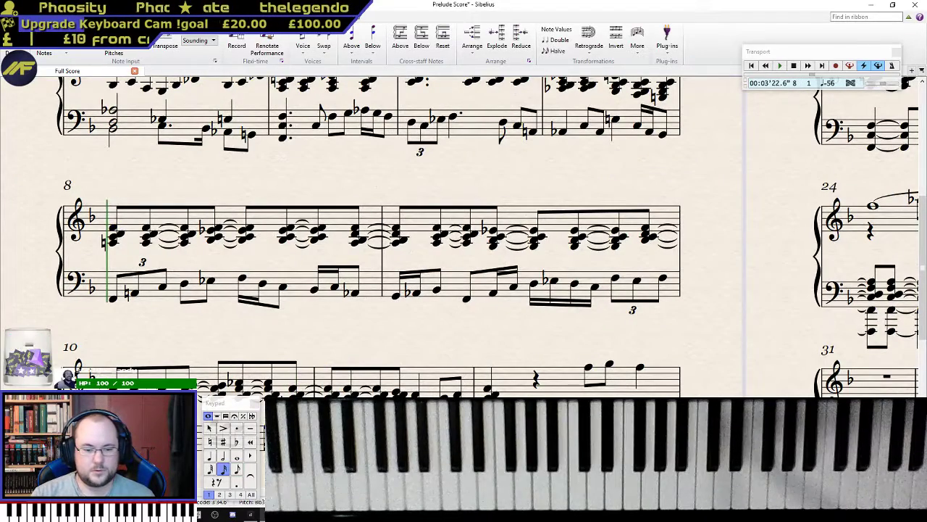
- Play back the score from the last bass beat of bar 10 to review the passage leading into bar 13
key("Escape")
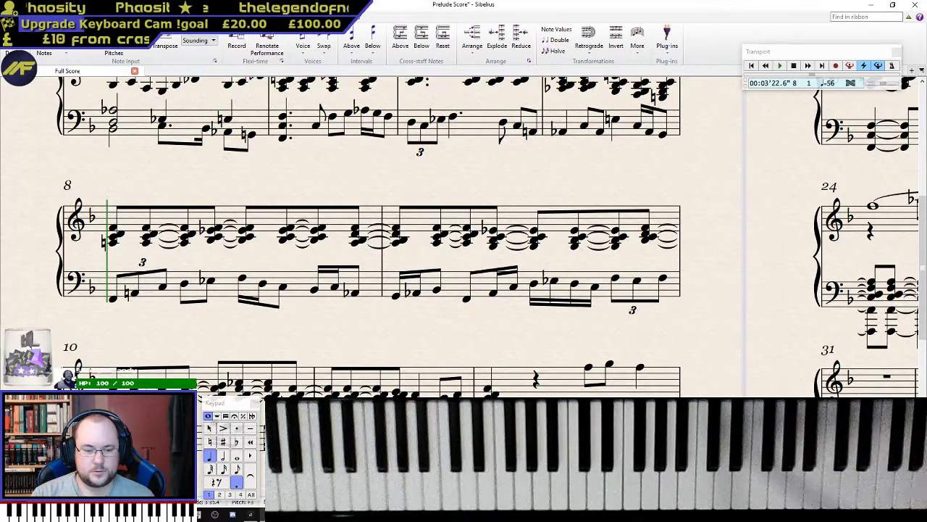
left_click(292, 426)
left_click_drag(335, 461, 415, 376)
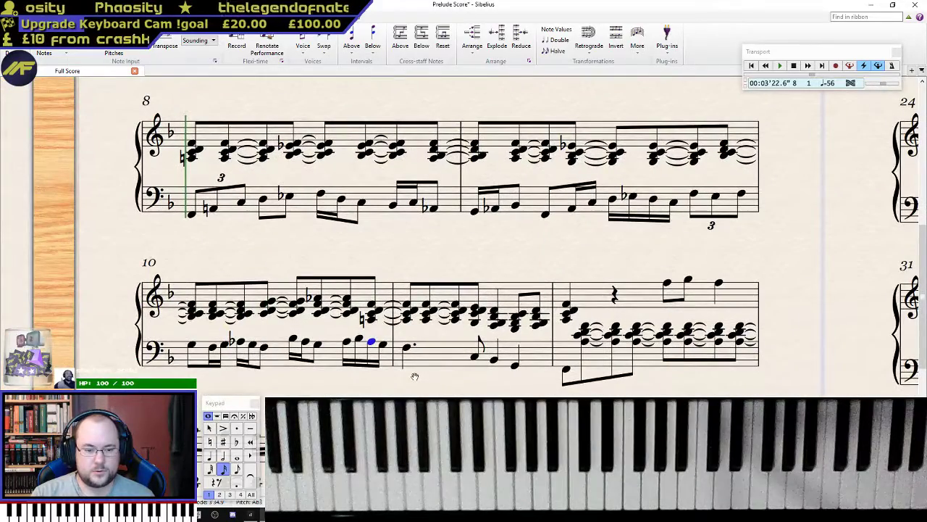
left_click(372, 320)
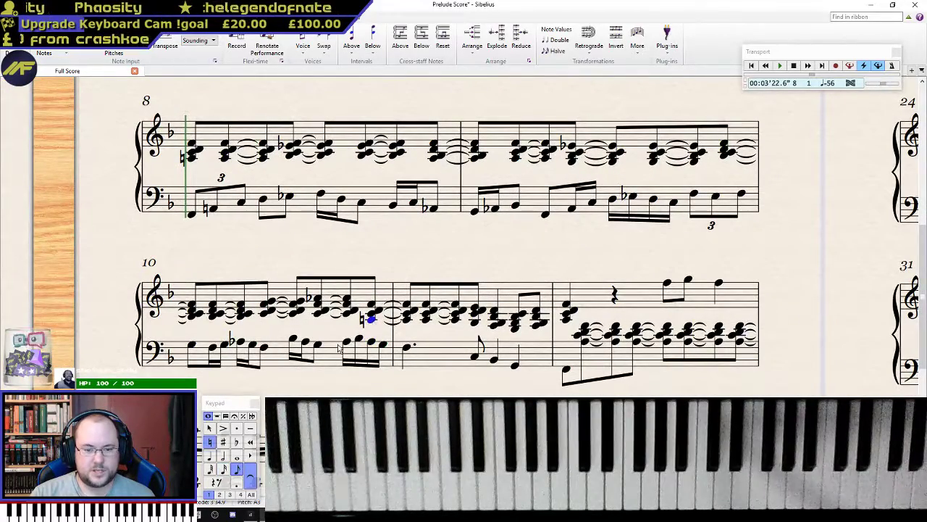
left_click(346, 342)
scroll(348, 342, "down", 3)
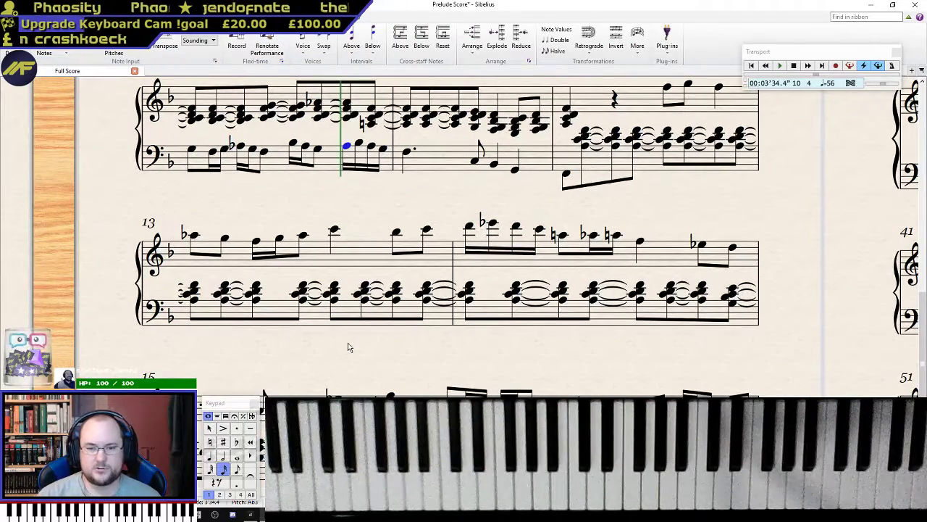
key("space")
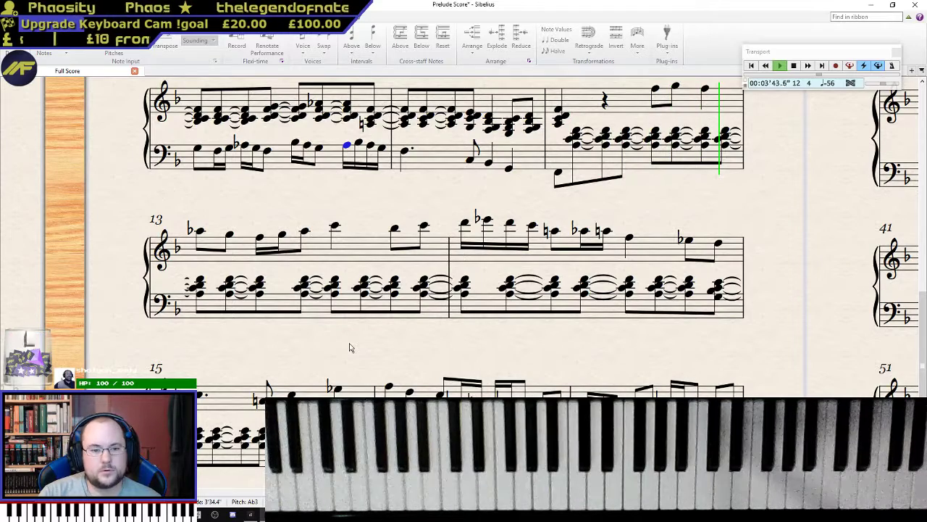
key("Escape")
left_click(257, 241)
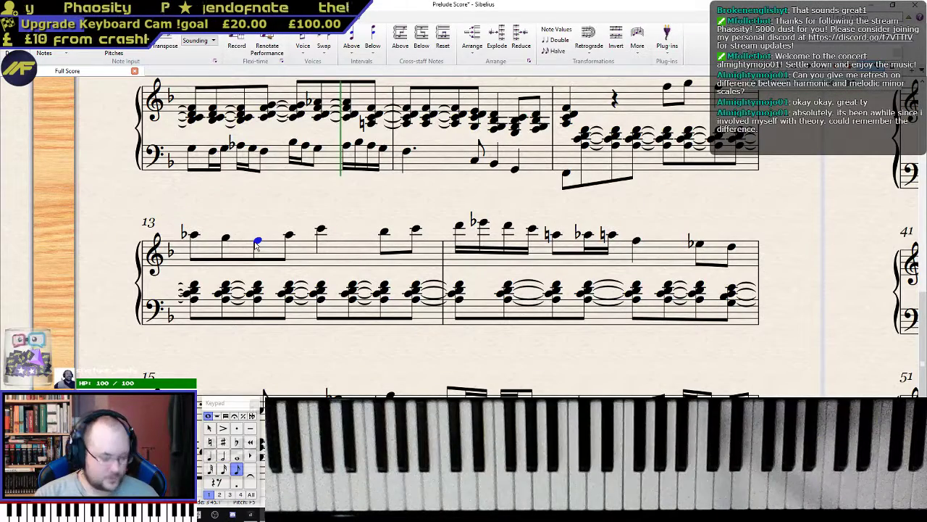
key("2")
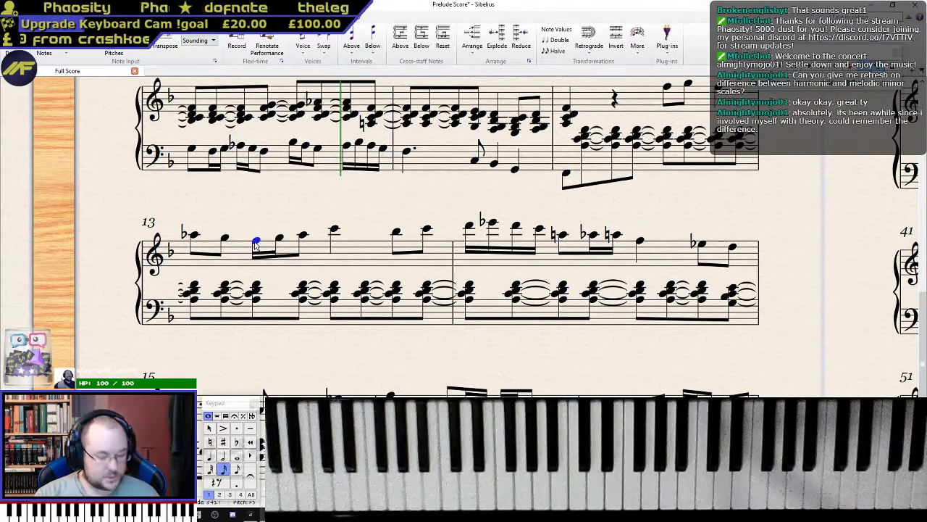
key("ctrl+3")
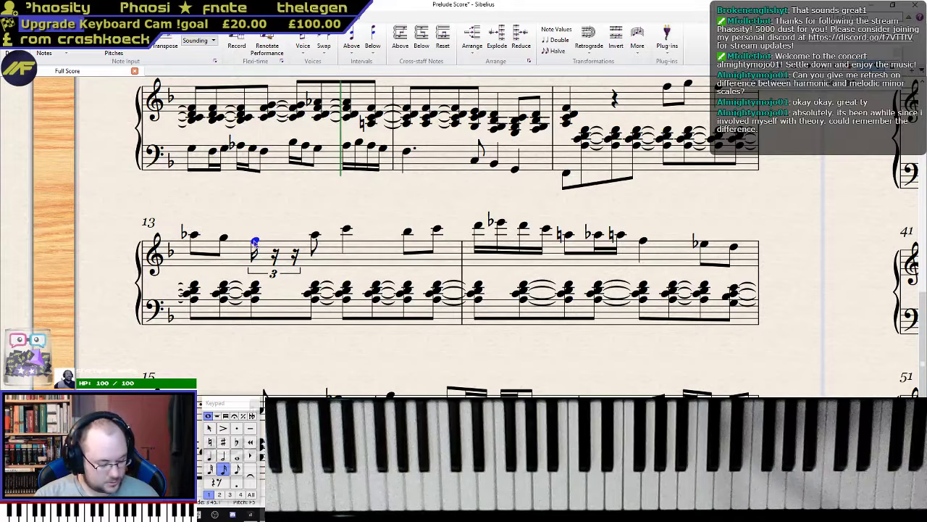
key("ctrl+z")
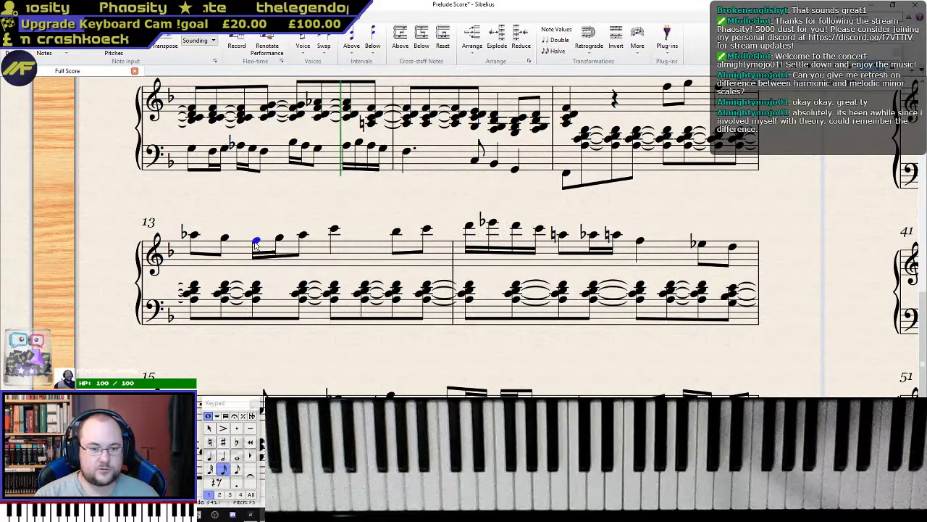
key("ctrl+z")
- Rewrite the second melody beat of bar 13 as an eighth-note triplet of F, G and A-flat
key("ctrl+3")
key("f")
key("g")
key("Escape")
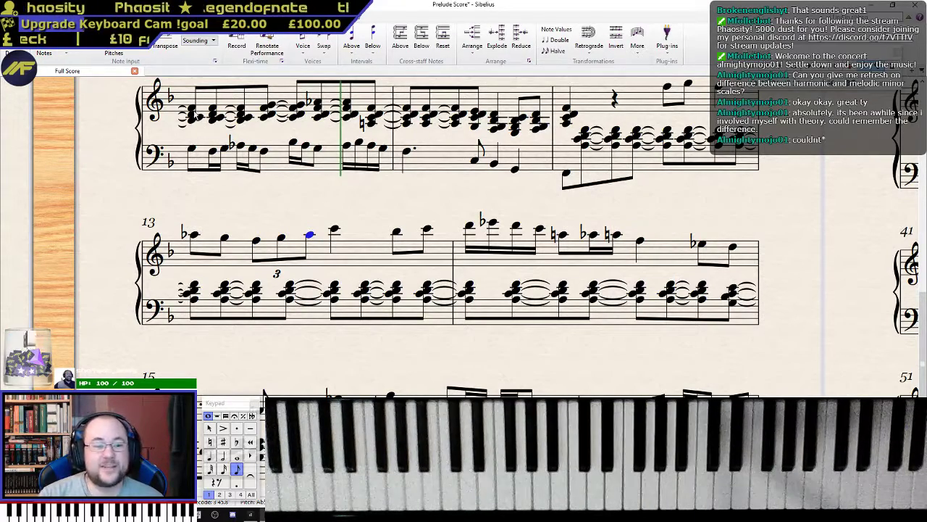
- Play back the melody from the third beat of bar 12 into bar 14
left_click(195, 236)
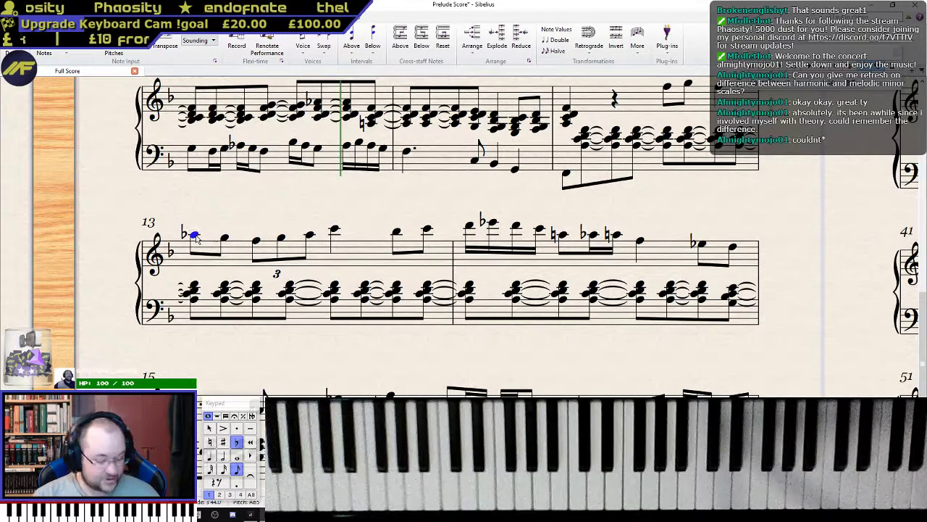
left_click(668, 89)
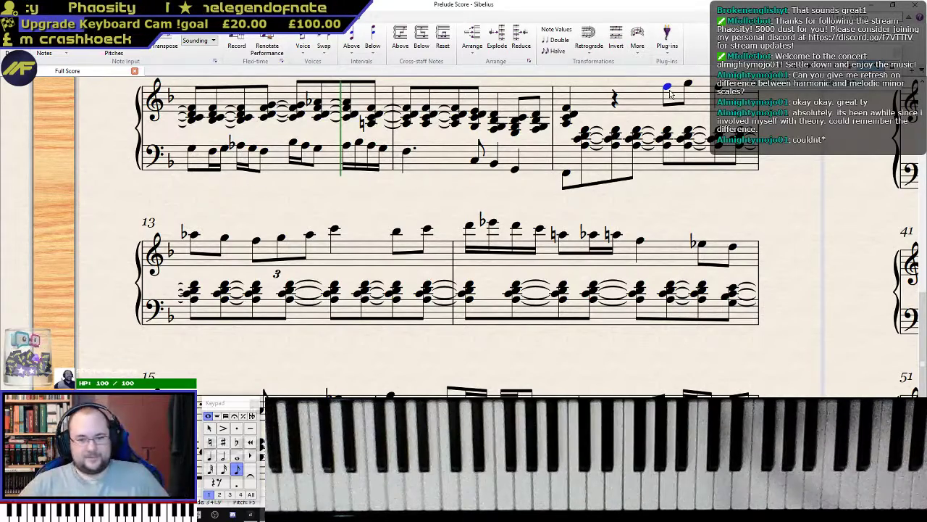
scroll(708, 212, "up", 1)
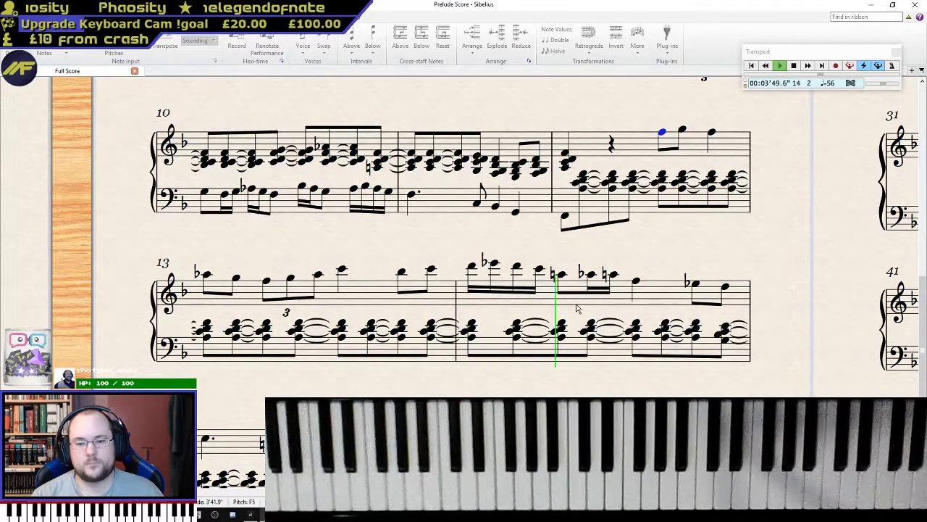
key("space")
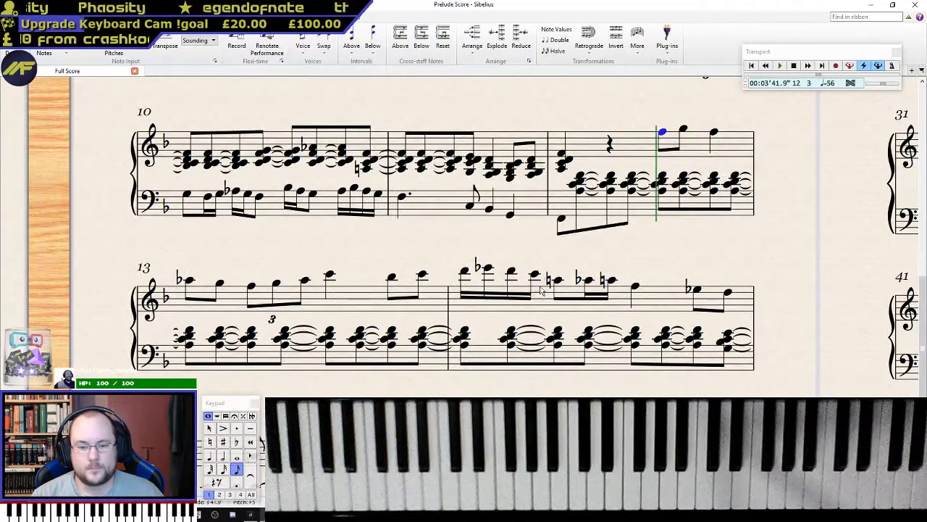
- Rewrite the opening melody of bar 14 as an eighth-note triplet D, E-flat, D followed by sixteenths C and A-natural
left_click(466, 274)
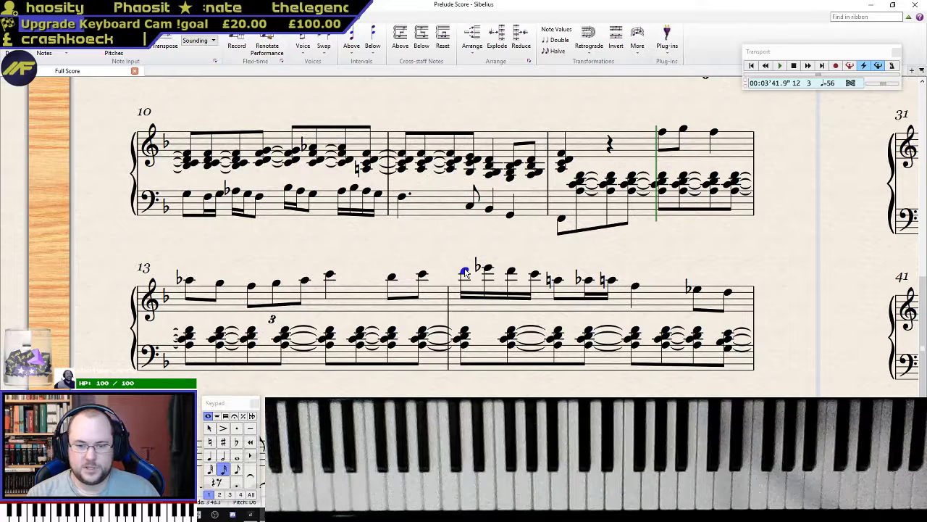
key("4")
key("ctrl+3")
key("n")
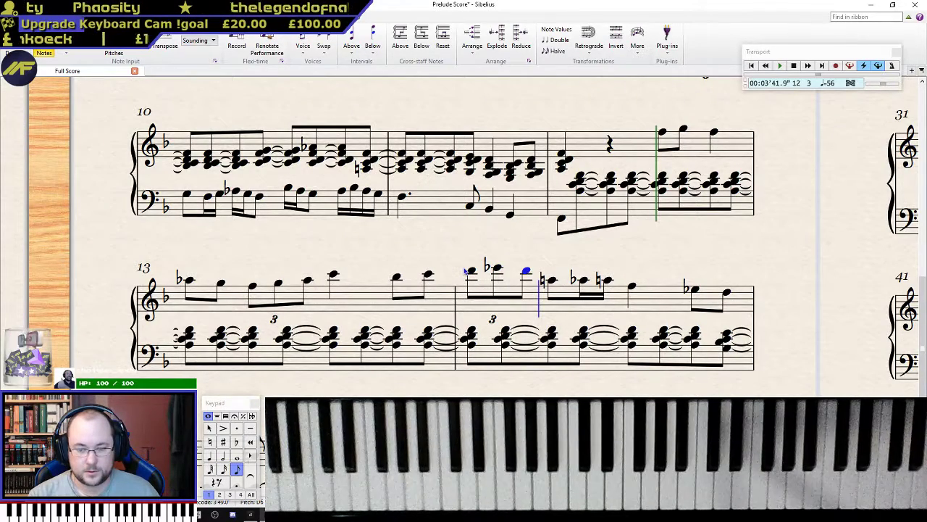
key("2")
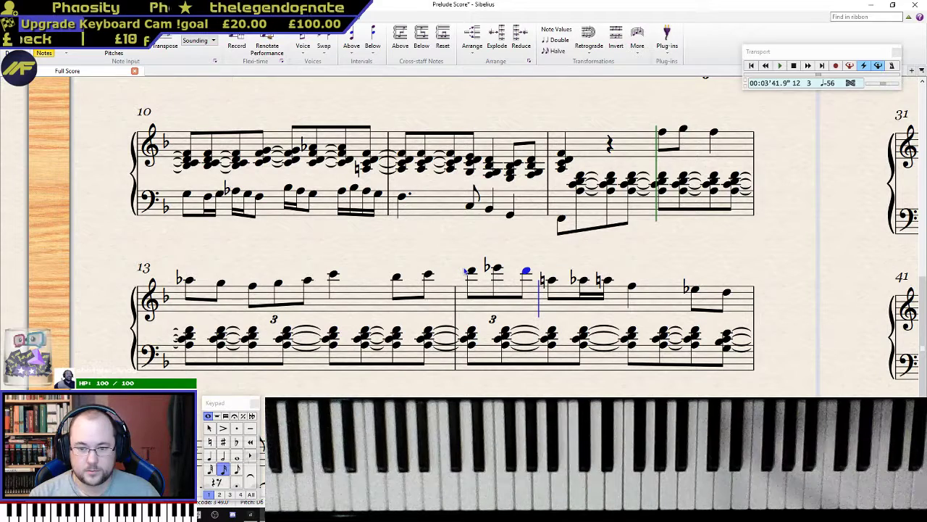
key("c")
key("a")
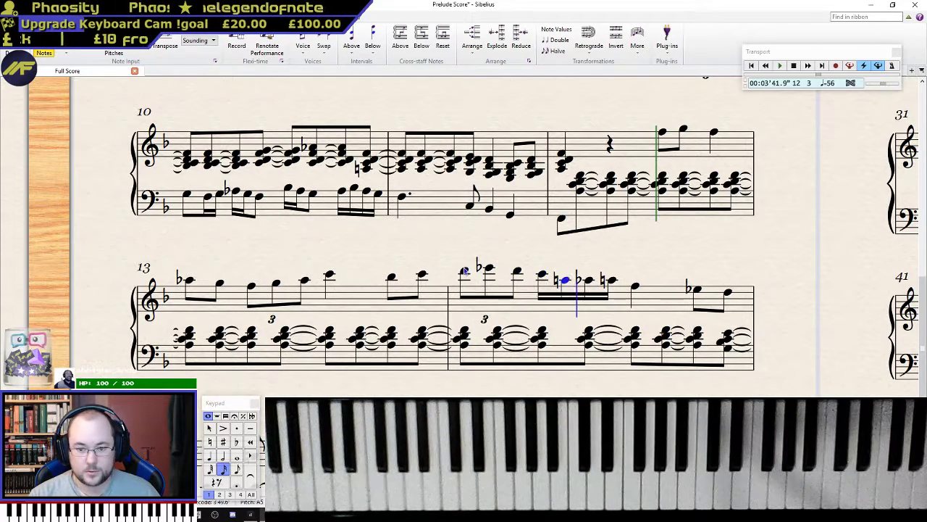
- Play back the score from the start of bar 14 and follow the music through to bar 18
left_click(465, 273)
key("p")
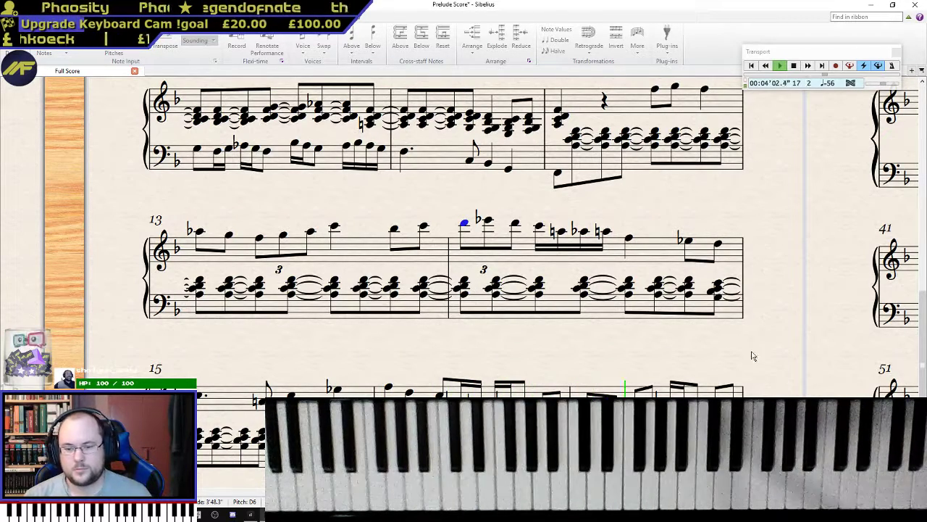
left_click_drag(740, 351, 433, 298)
scroll(507, 319, "up", 5)
scroll(507, 319, "down", 4)
left_click_drag(508, 319, 242, 375)
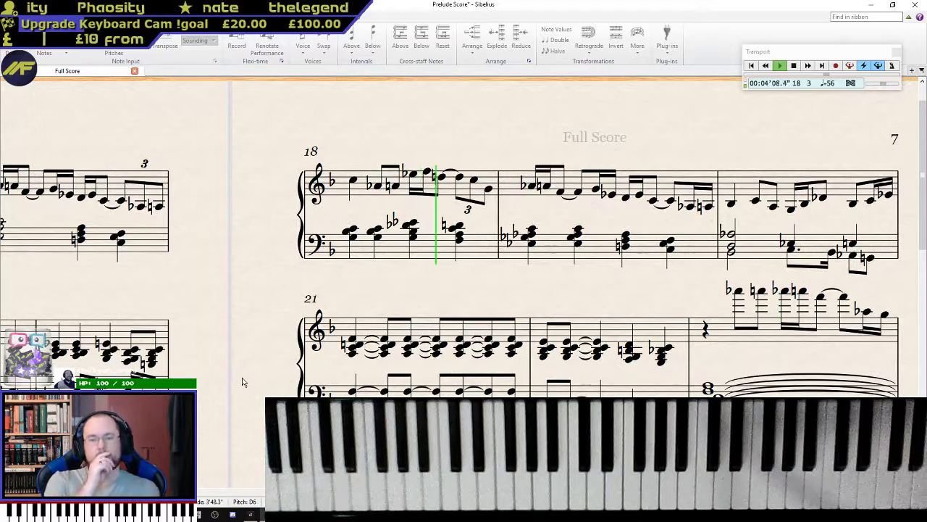
key("space")
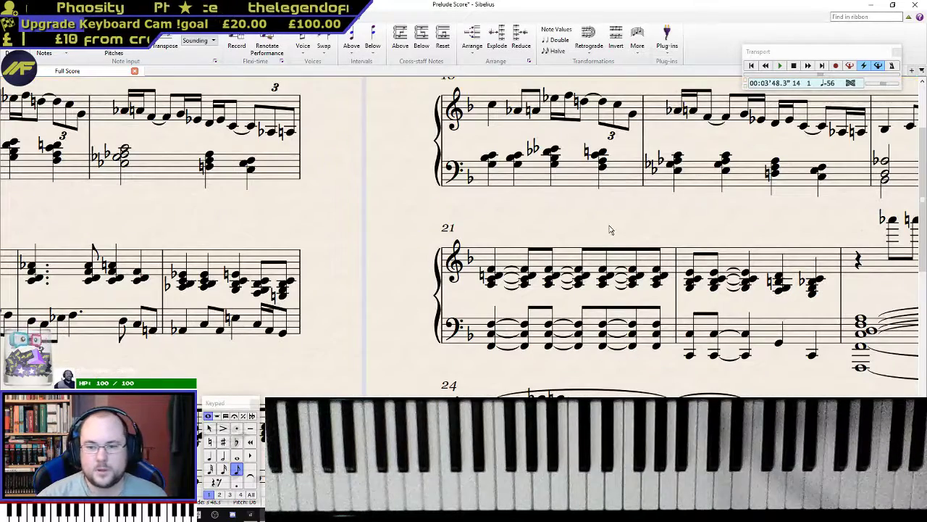
- Rewrite the third melody beat of bar 18 as an eighth-note triplet of E-flat, F and D-natural
left_click(555, 99)
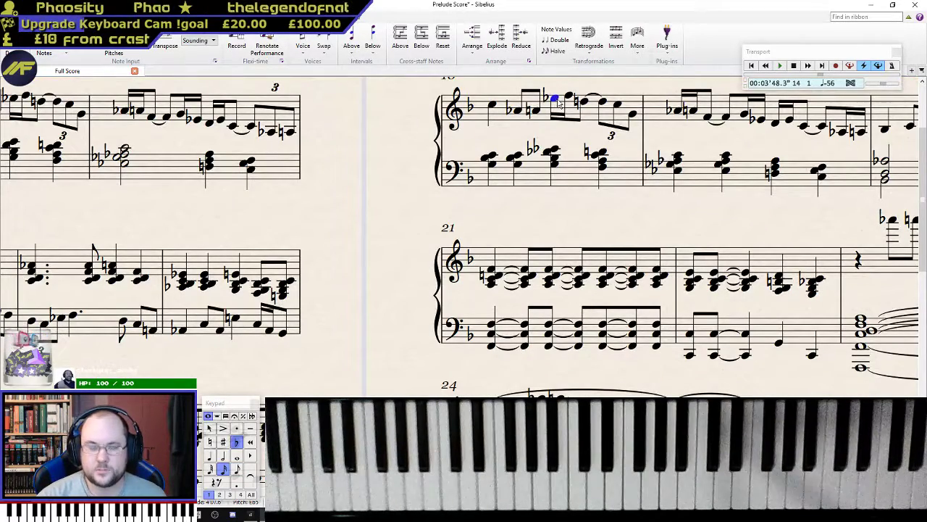
key("3")
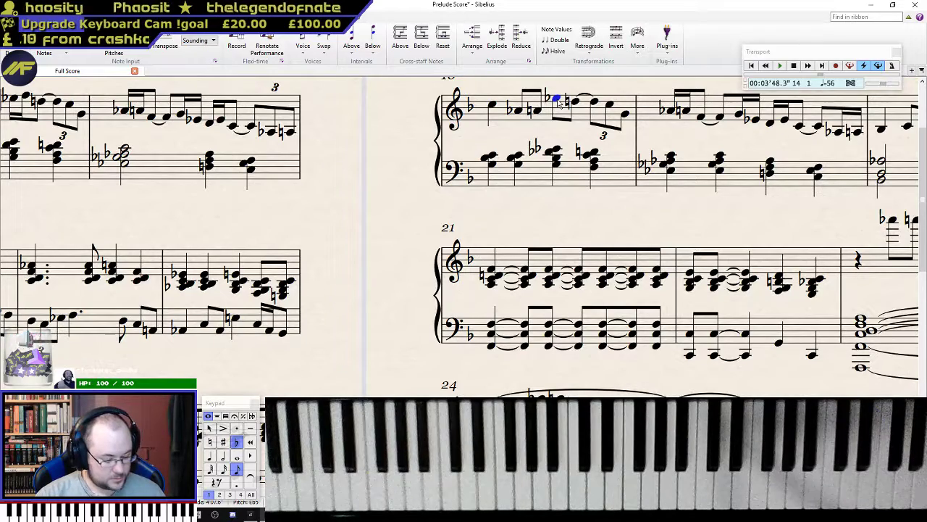
key("ctrl+3")
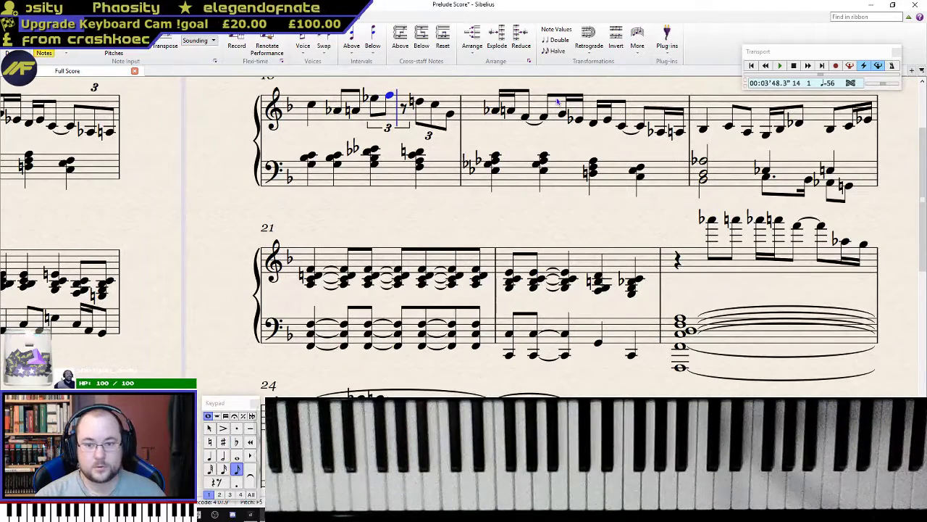
key("d")
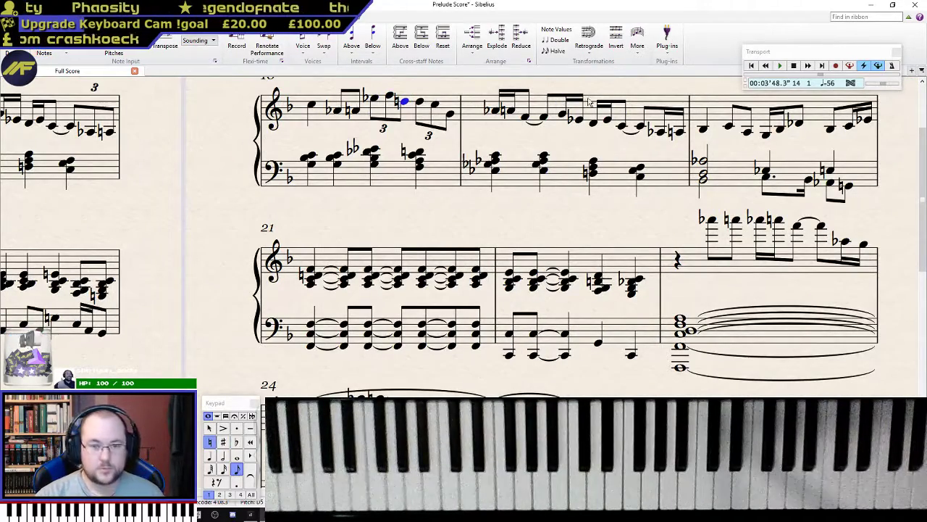
- Change the first two notes of bar 18's last melody triplet to C and A-flat
left_click(412, 107)
left_click(434, 107)
key("Down")
key("Down")
key("KP_9")
- Change the first two melody notes of bar 19 to A-natural and A-flat
key("Right")
key("Right")
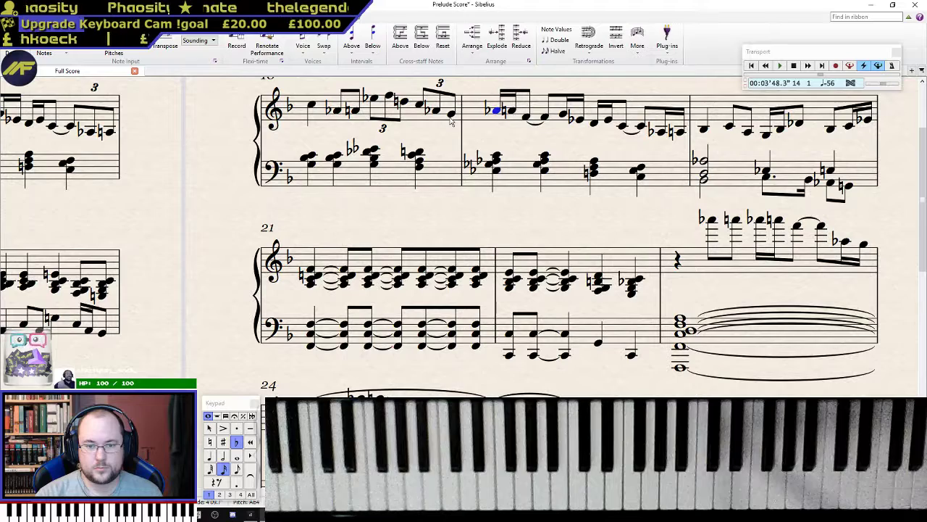
key("KP_7")
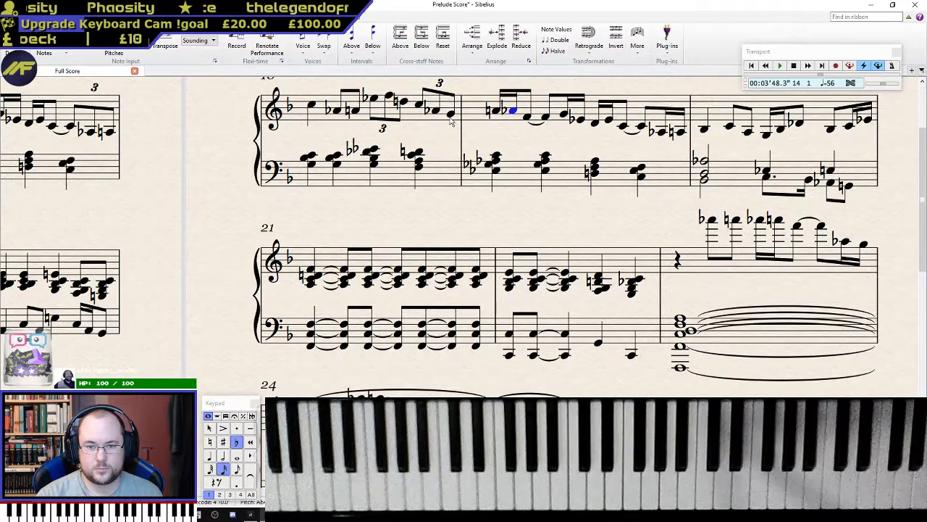
key("Right")
key("Right")
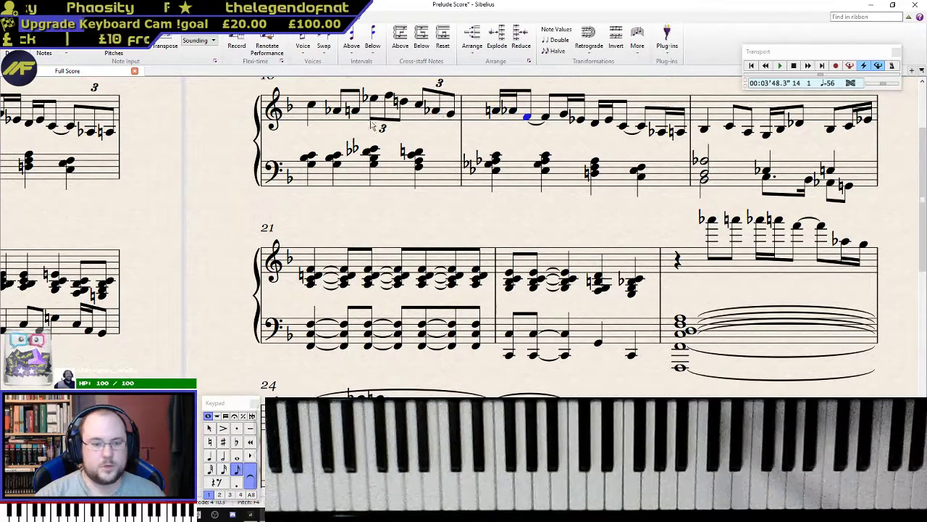
- Play back the revised melody from the start of bar 18 into bar 19
left_click(311, 106)
key("p")
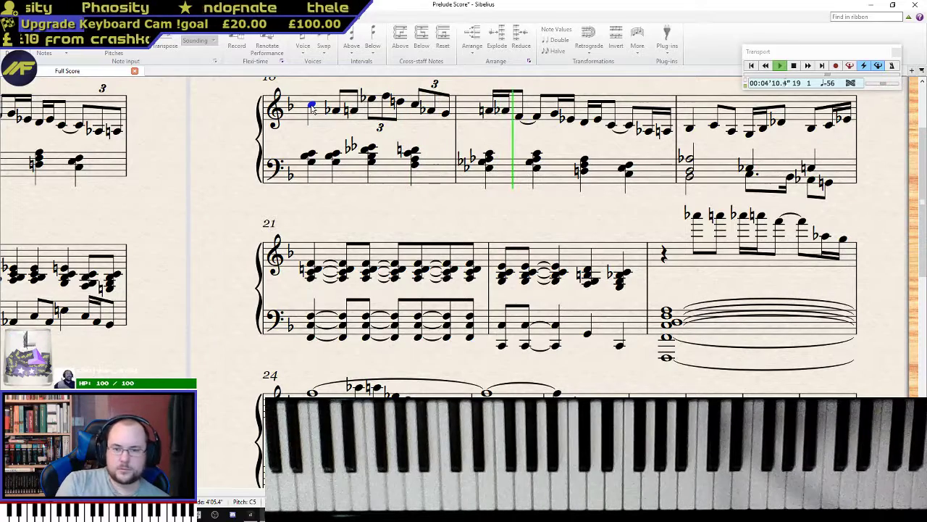
key("space")
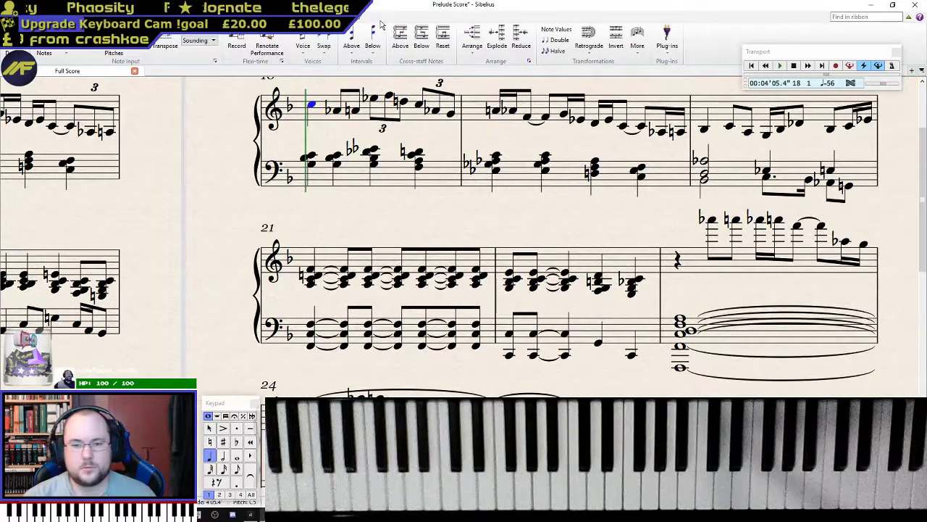
- Lower the first two melody notes of bar 19 to A-flat and G
left_click(493, 111)
key("Right")
key("Right")
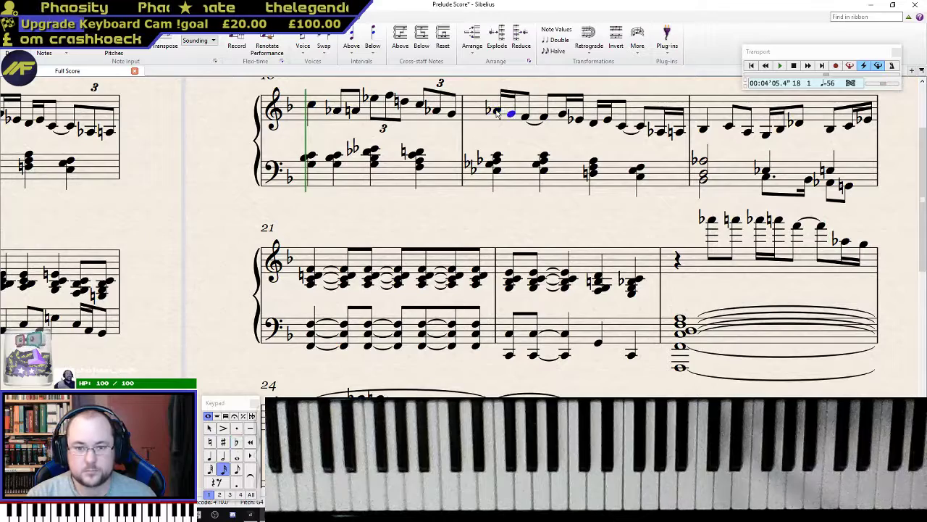
- Audition bar 18's last melody triplet and change its final note to A-natural
left_click(421, 105)
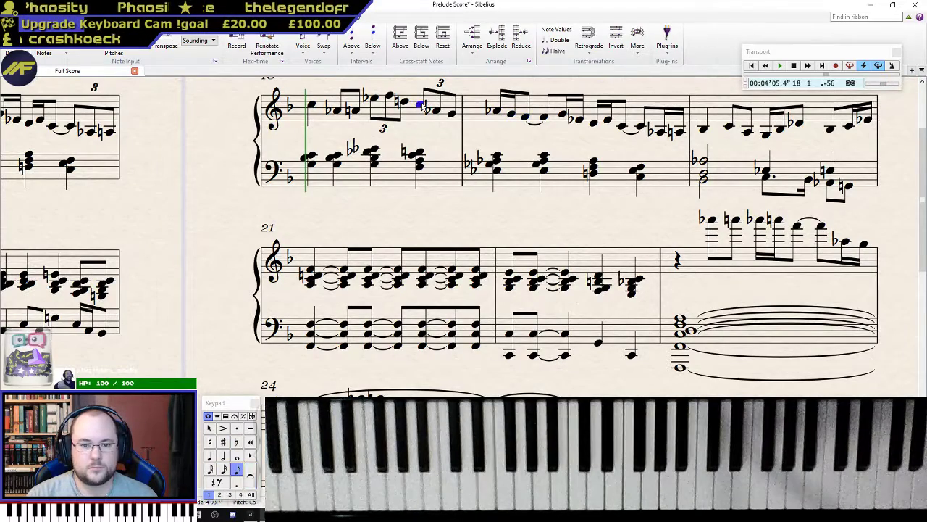
key("space")
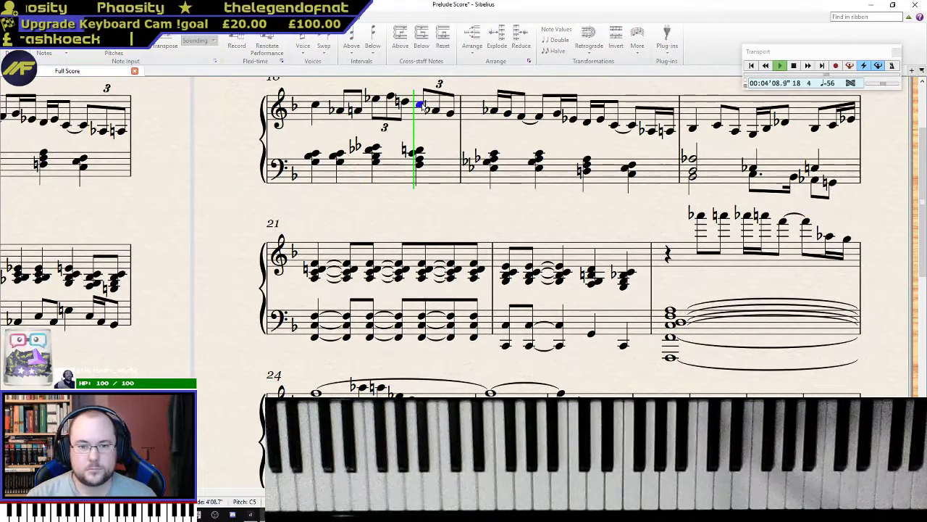
key("space")
left_click(450, 113)
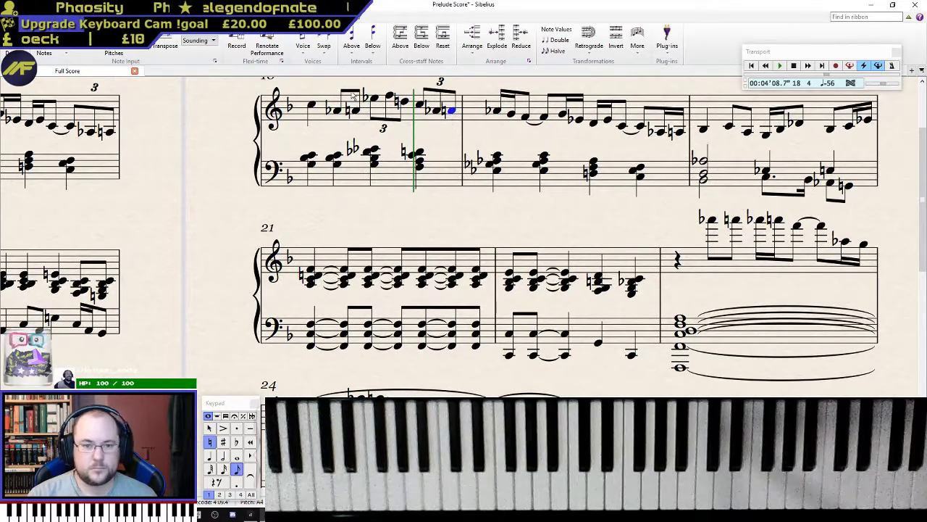
- Play back the melody from beat three of bar 18 through bar 19
left_click(373, 102)
key("space")
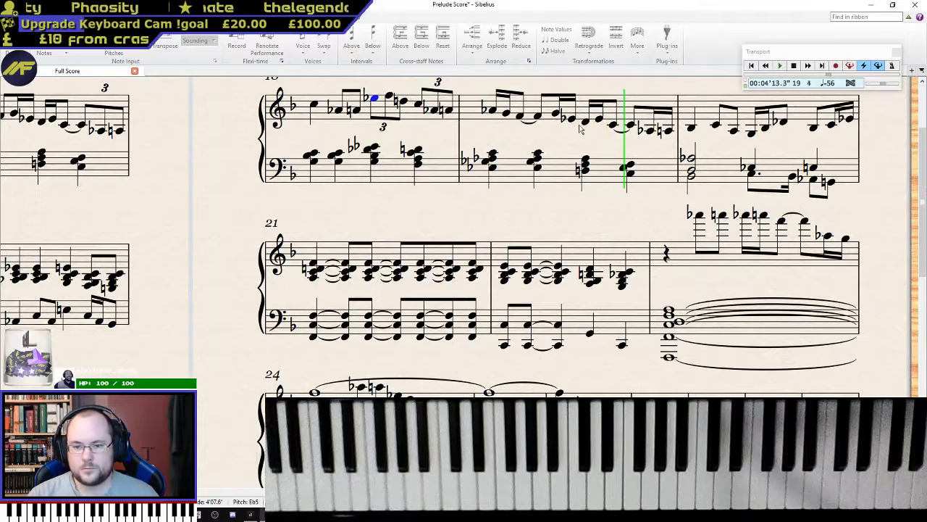
key("space")
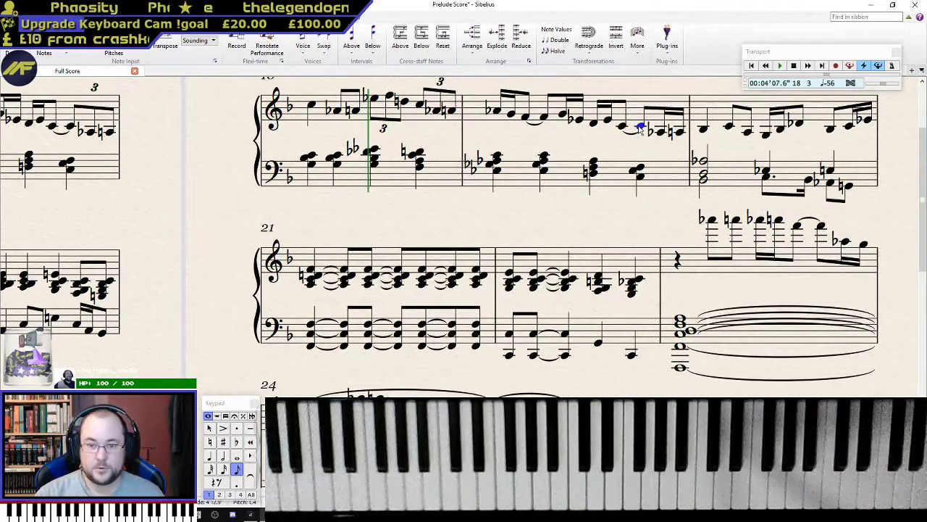
- Rewrite the last melody beat of bar 19 as an eighth-note triplet of C, A-flat and A-natural
key("ctrl+3")
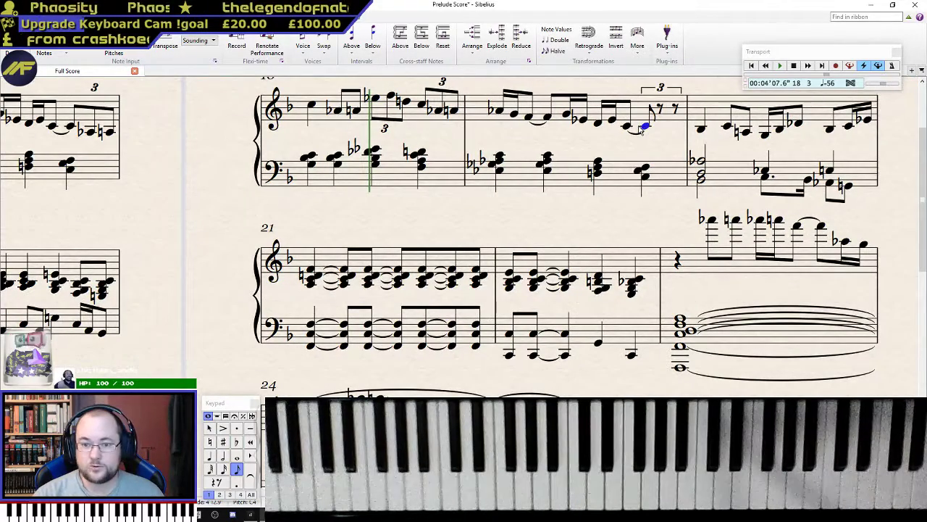
key("n")
key("KP_9")
key("a")
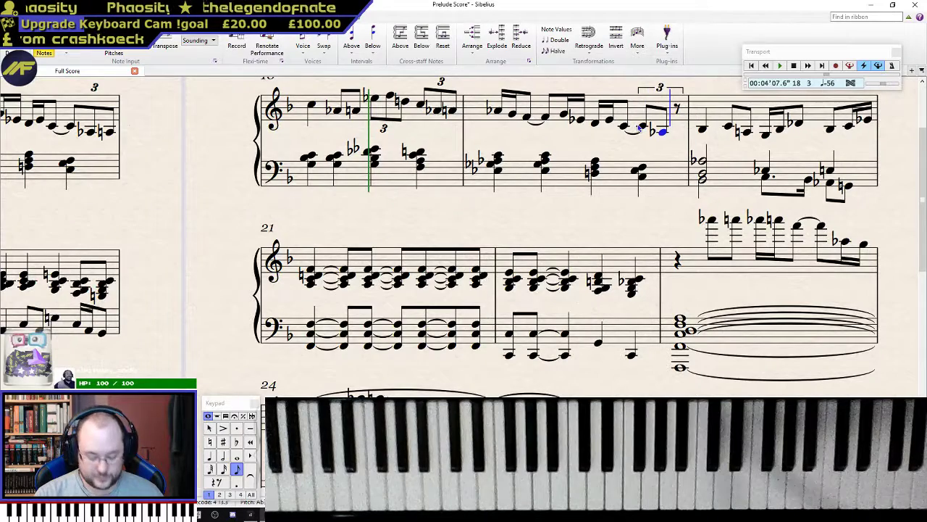
key("KP_7")
key("a")
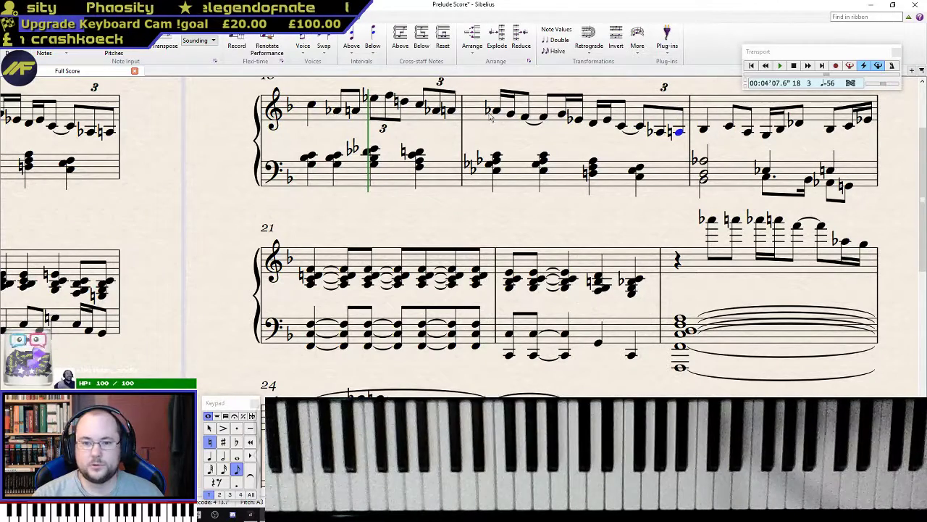
- Play back the score from the start of bar 19 through bar 20
left_click(496, 111)
key("p")
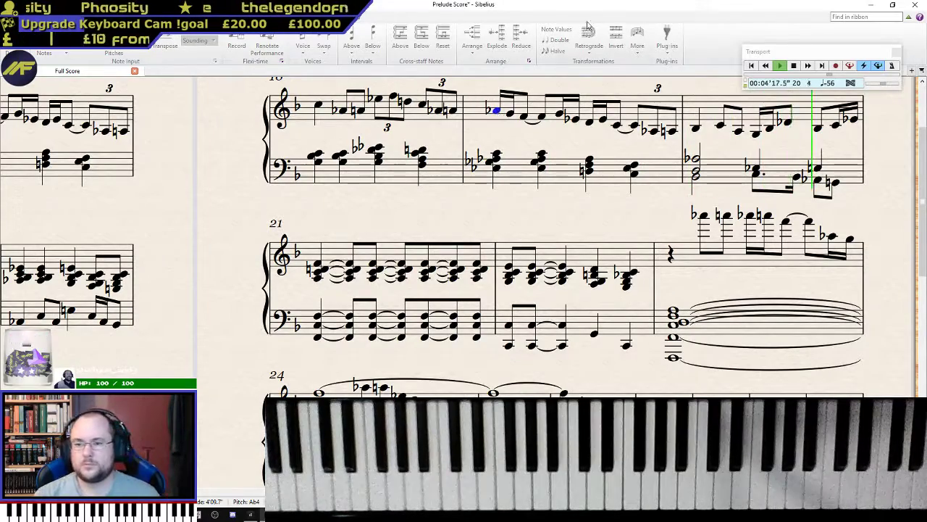
key("space")
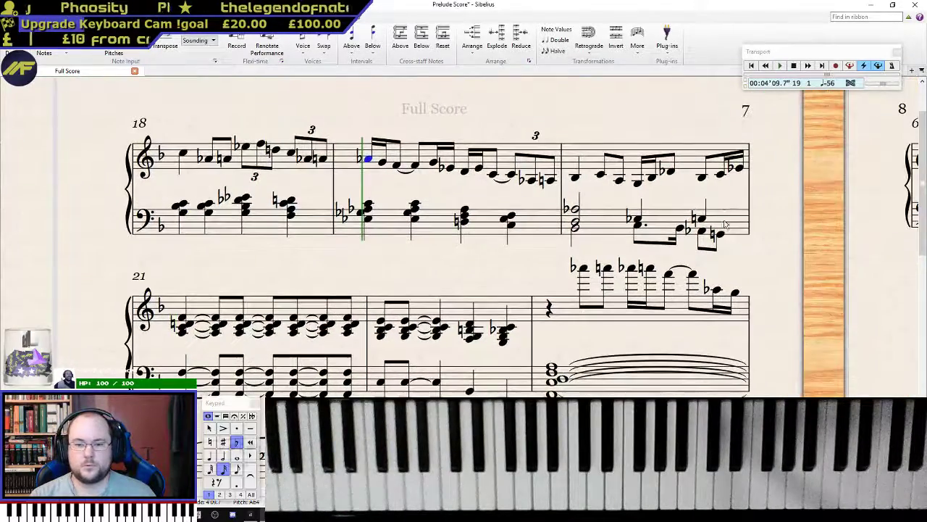
- Rewrite the last melody beat of bar 20 as an eighth-note triplet of B-flat, C and E-flat
left_click(702, 178)
key("n")
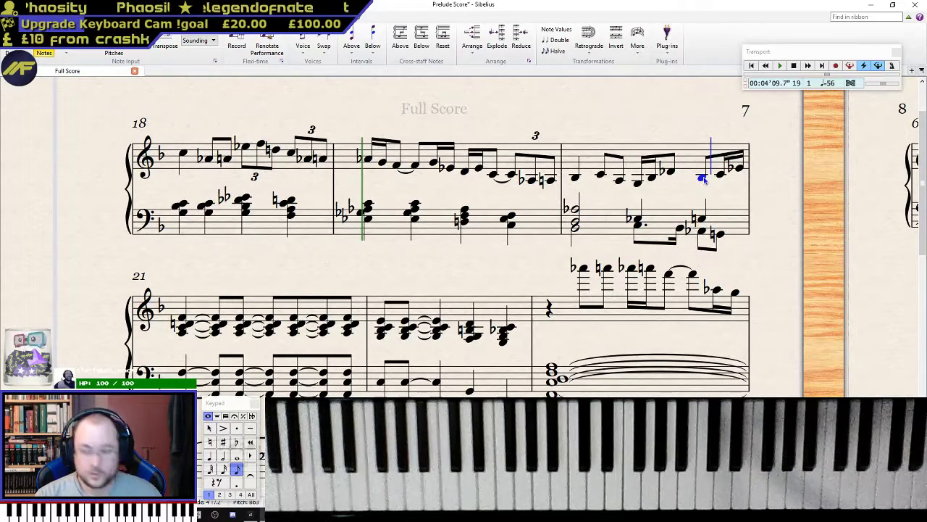
key("ctrl+3")
key("b")
key("c")
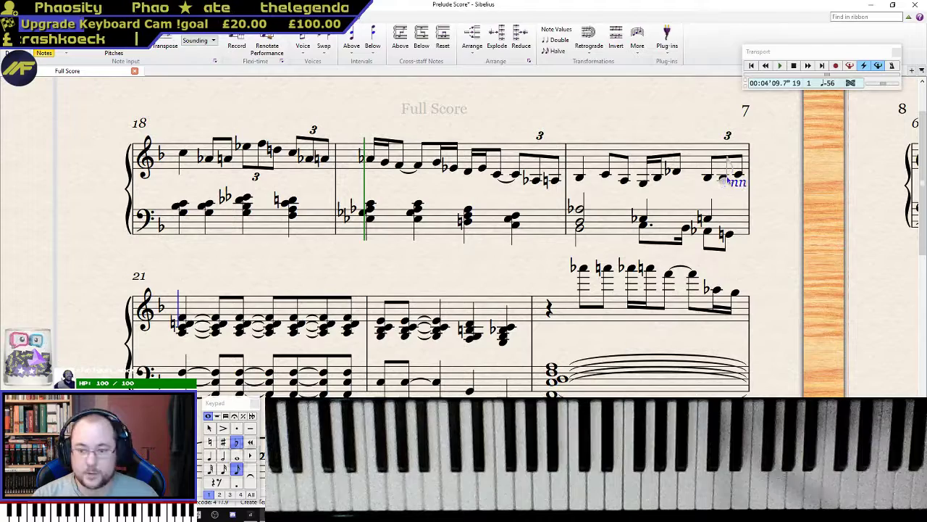
key("Escape")
left_click(727, 181)
key("Up")
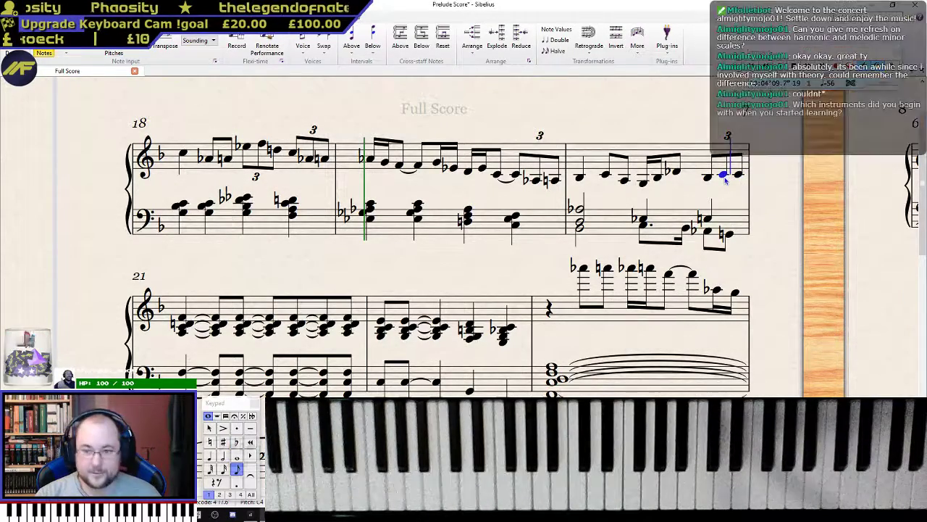
key("Up")
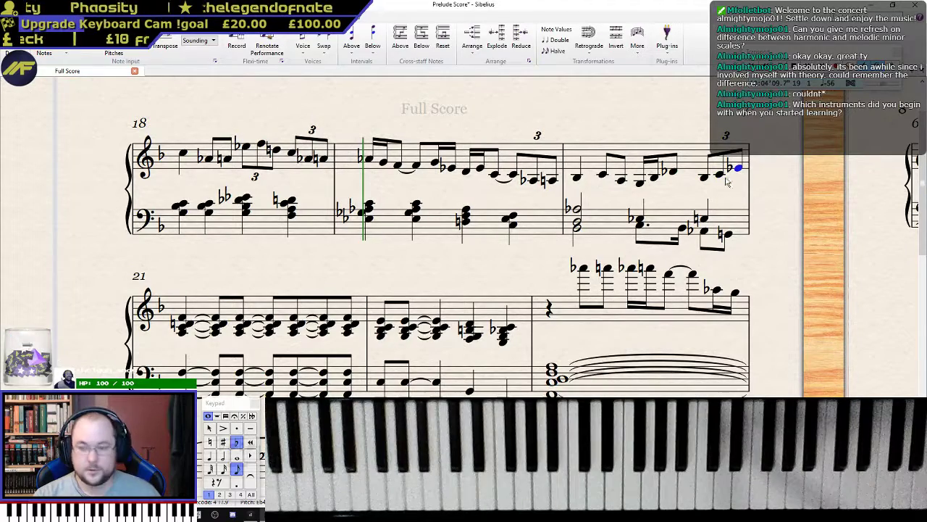
- Play back the score from the start of bar 18 to the final chord in bar 26
left_click(184, 155)
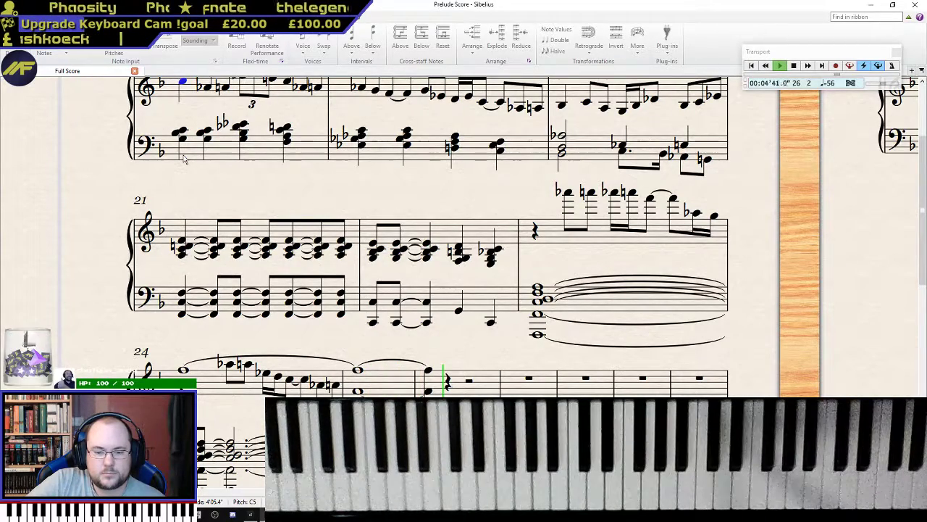
key("space")
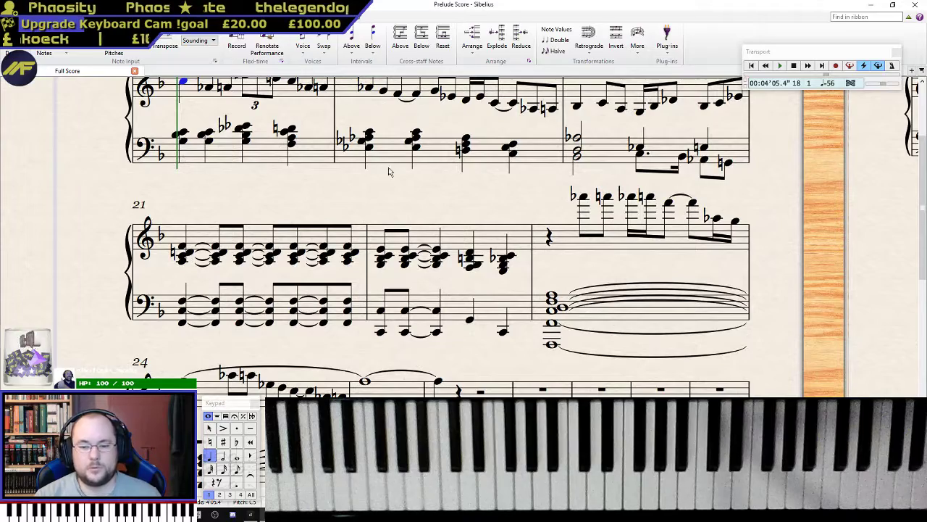
- Add a pedal marking without a line under the bass from bar 23 to the final chord in bar 26
left_click(619, 315)
scroll(486, 218, "down", 6)
scroll(441, 218, "up", 3)
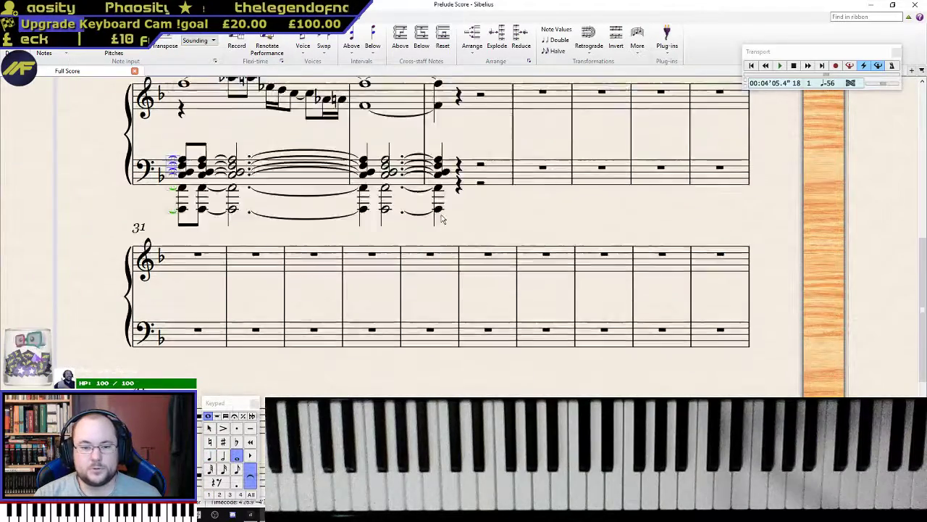
left_click(442, 259, "shift")
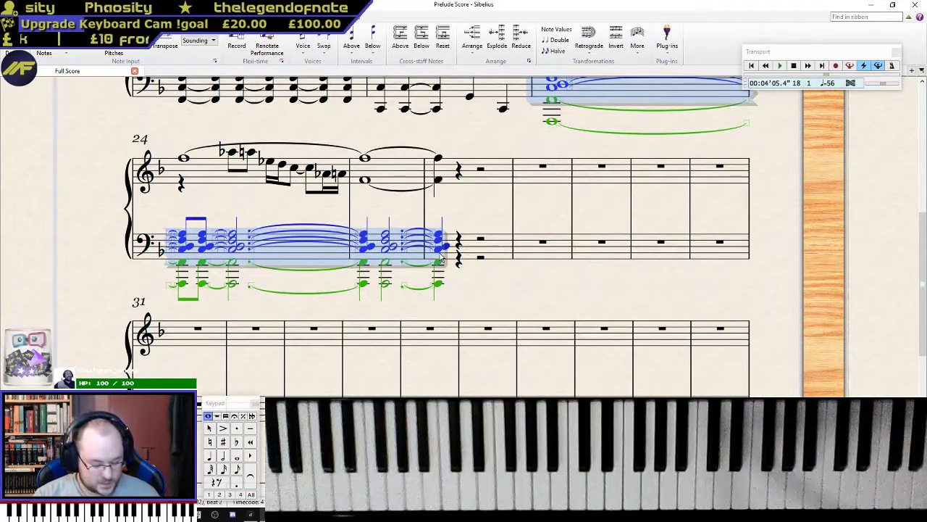
key("l")
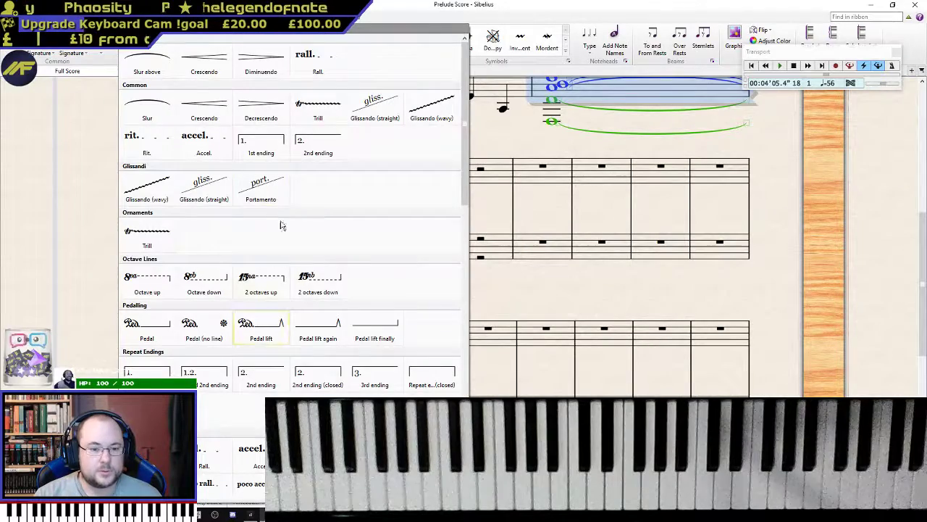
scroll(281, 262, "down", 3)
left_click(214, 212)
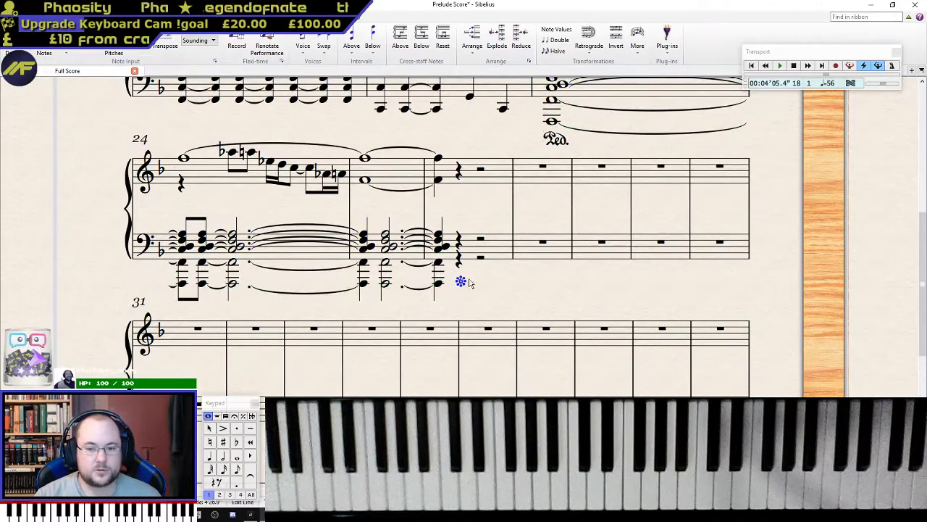
left_click(558, 140)
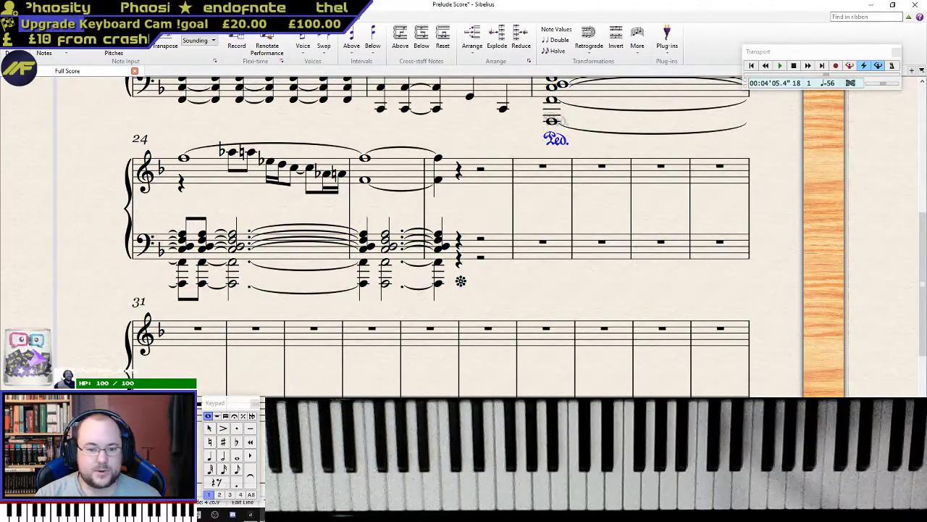
- Play back the F Major prelude from bar 1 through bar 11
left_click_drag(499, 296, 904, 520)
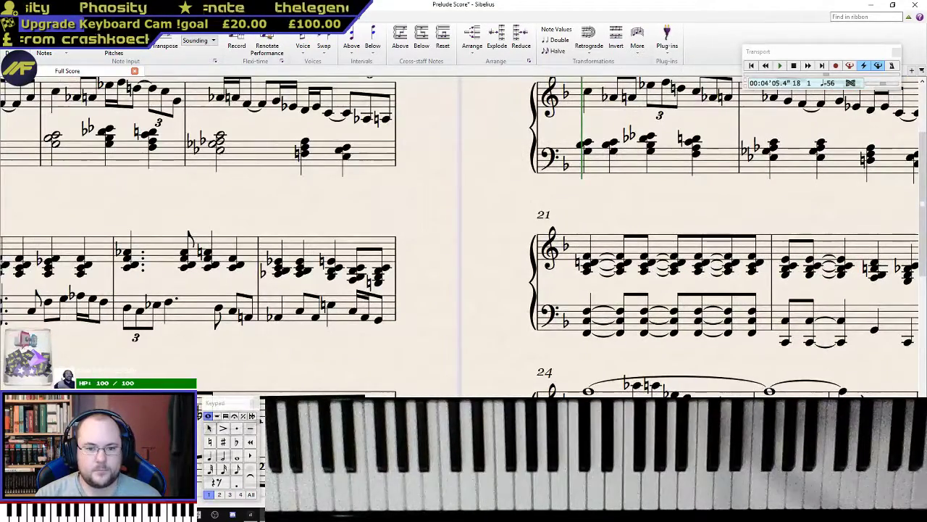
left_click_drag(304, 213, 470, 300)
left_click_drag(402, 197, 0, 120)
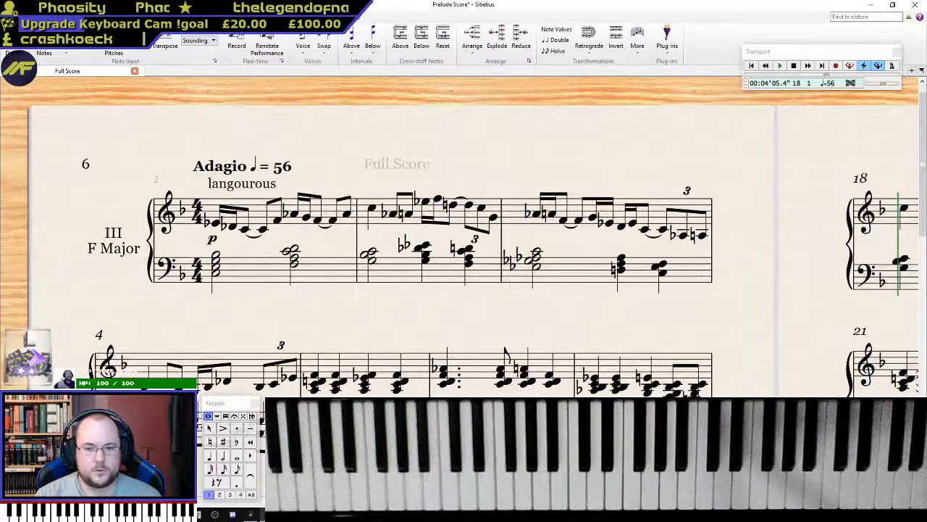
left_click(215, 226)
scroll(391, 300, "down", 5)
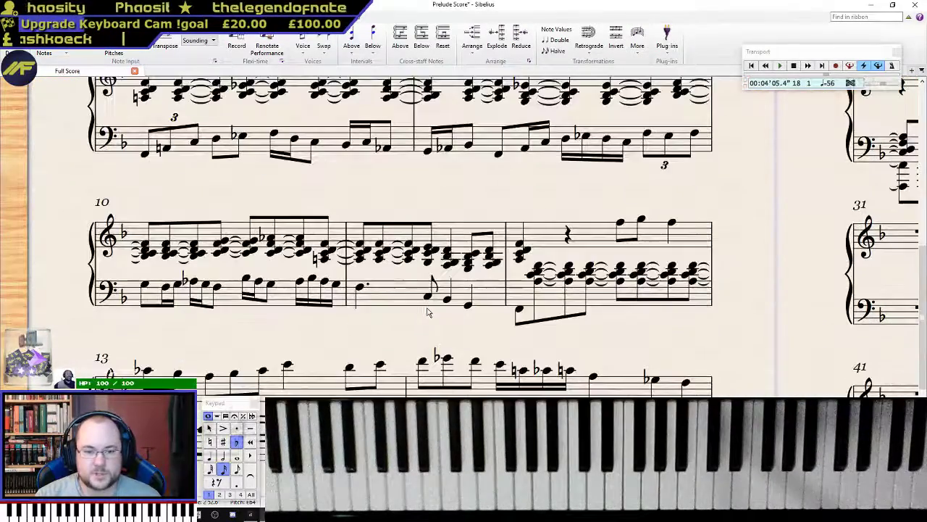
scroll(427, 312, "up", 5)
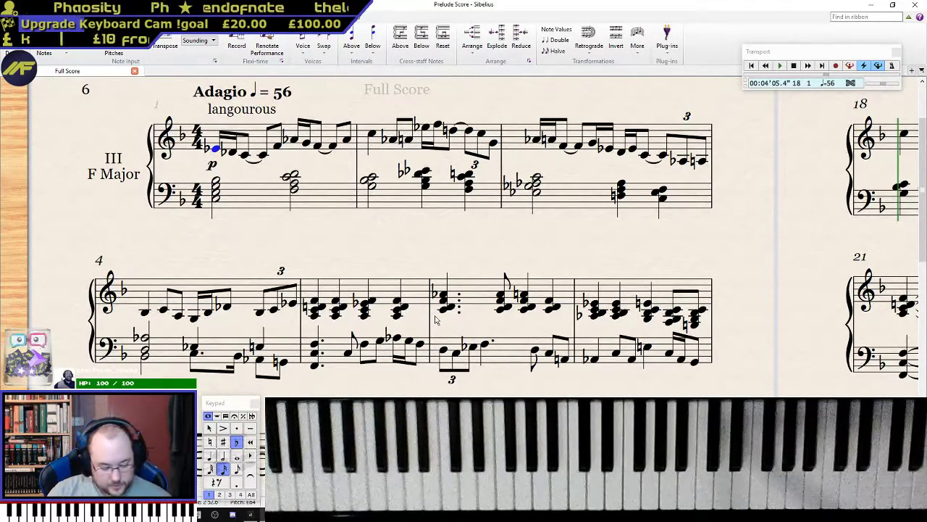
key("p")
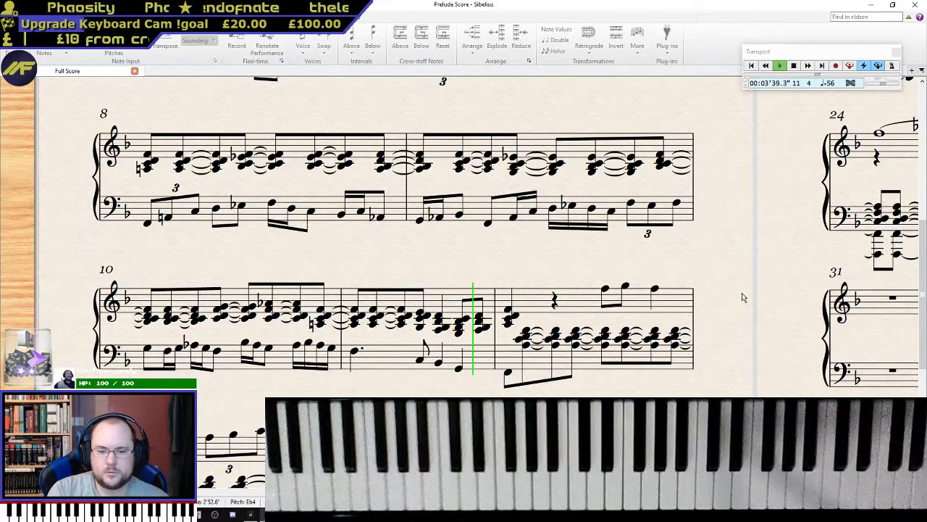
key("space")
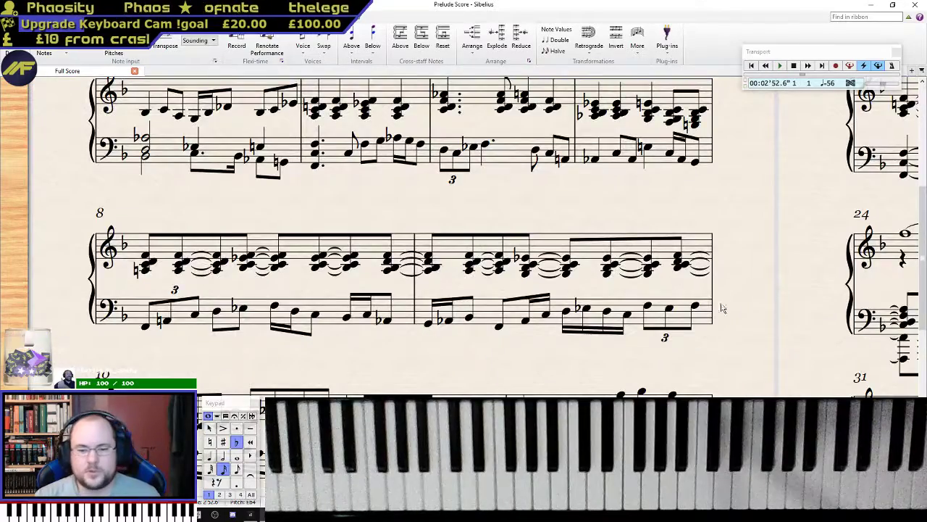
- Shorten the opening right-hand chord of bar 12 to an eighth note
scroll(696, 330, "down", 5)
scroll(557, 247, "up", 5)
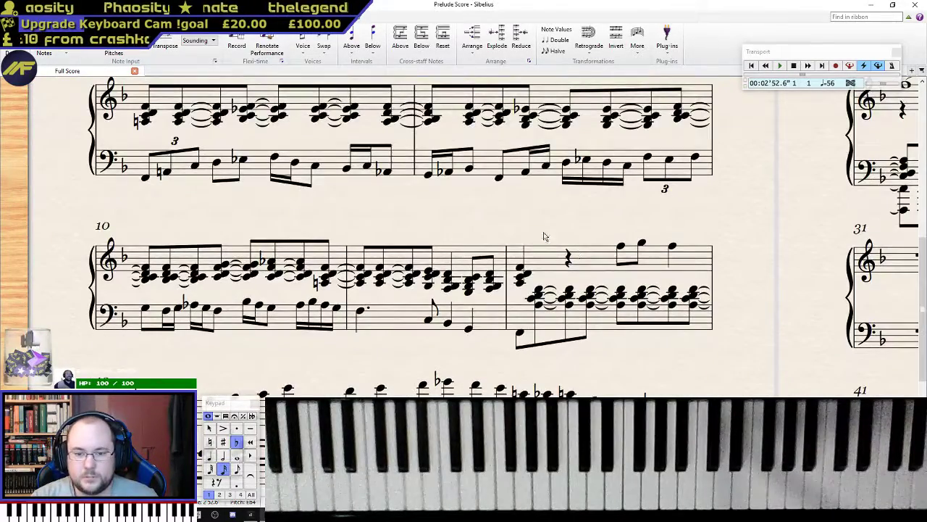
left_click(520, 268)
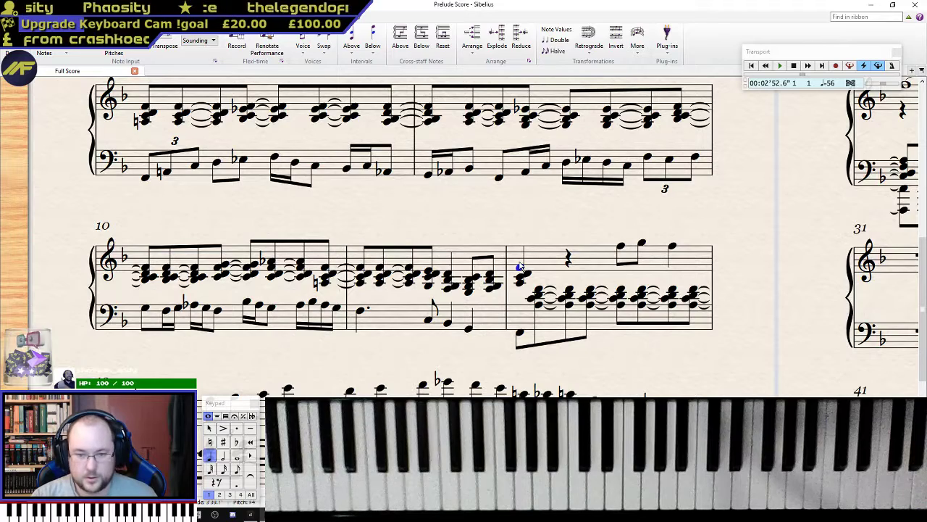
key("KP_3")
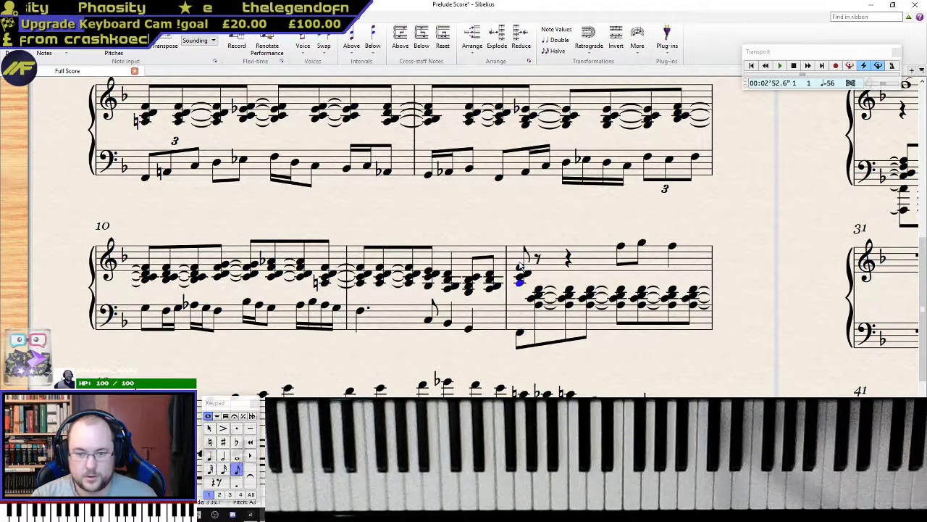
- Replace the rest on beat two of bar 12's melody with eighth notes A-flat and G
left_click(569, 266)
key("KP_3")
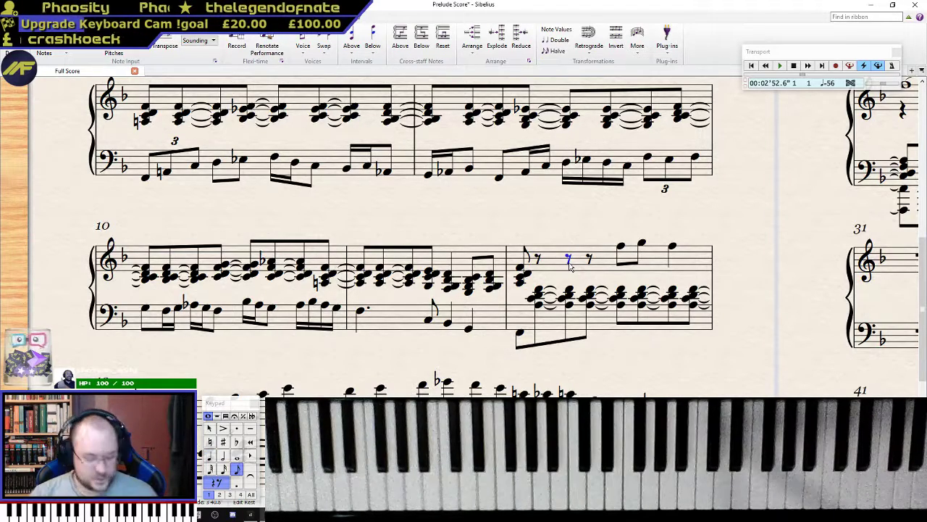
key("n")
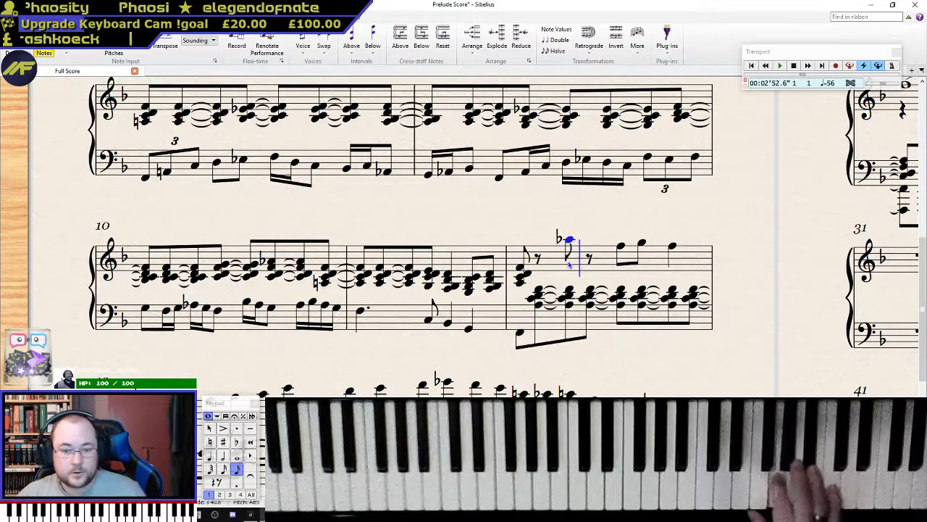
key("Escape")
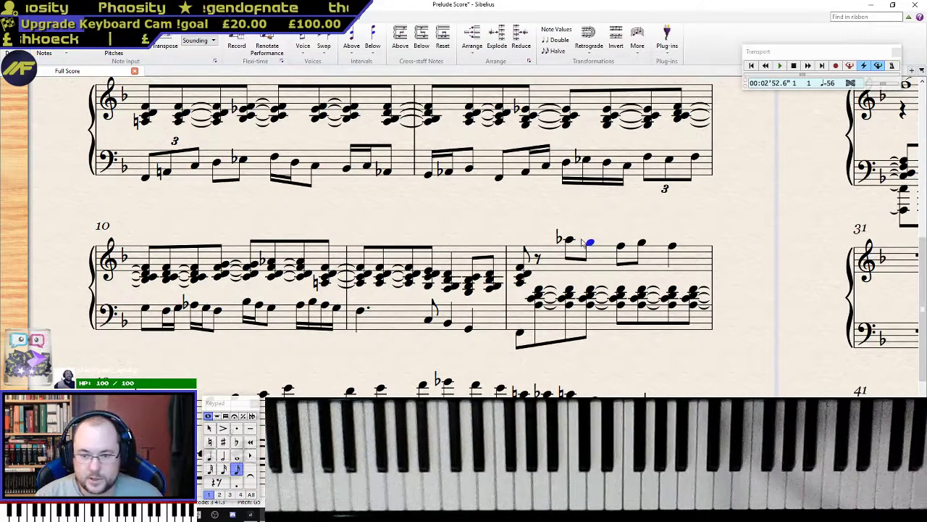
- Turn beat two of bar 12's melody into an eighth-note triplet A-flat, G, F, with the F tied into beat three
left_click(570, 241)
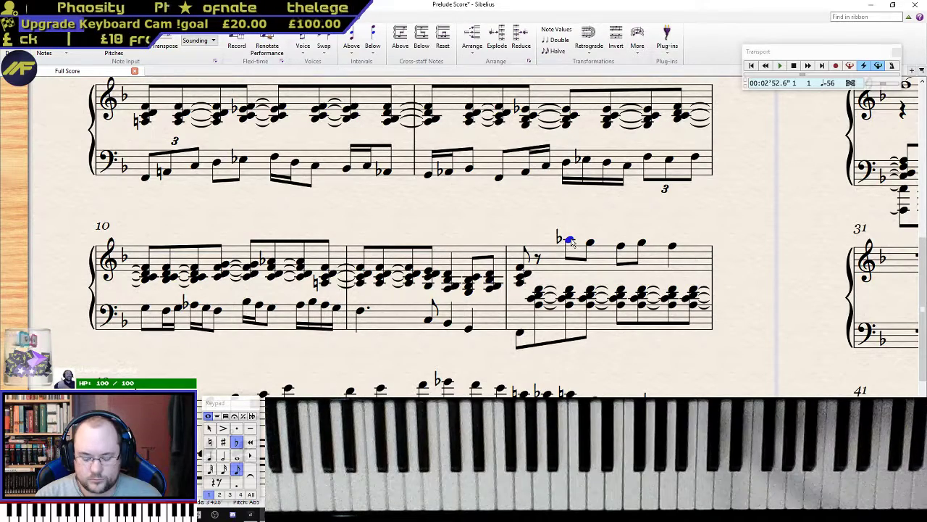
key("ctrl+3")
key("n")
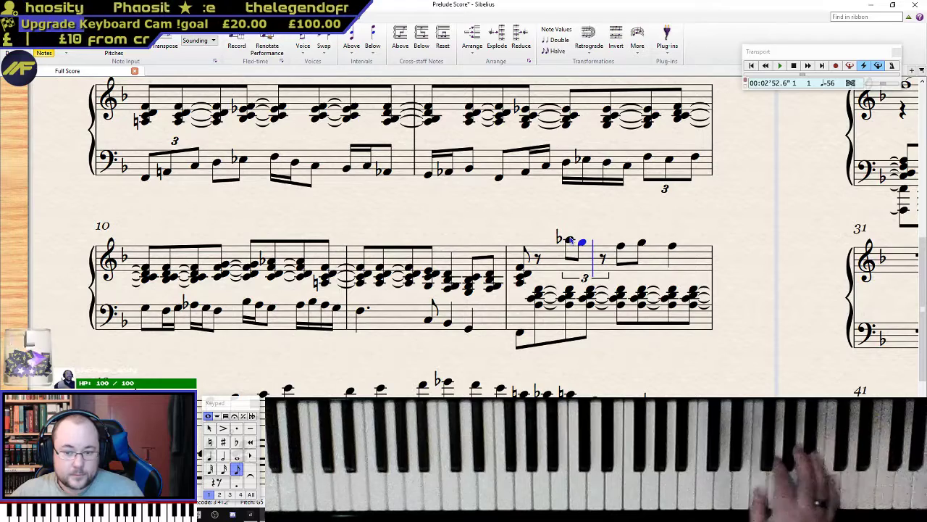
key("f")
key("KP_Enter")
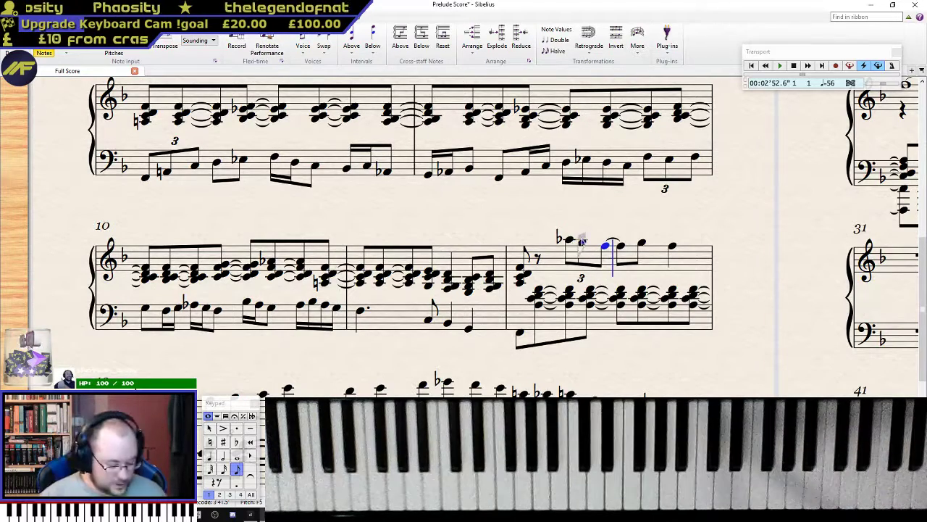
key("Escape")
- Play back the F Major prelude from the start of bar 11 through the final chord in bar 26
left_click(524, 264)
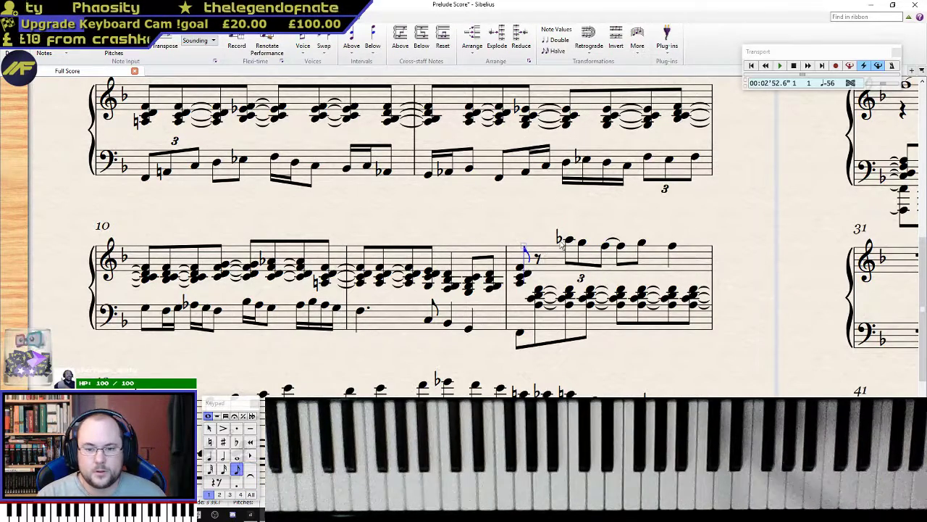
left_click(521, 268)
scroll(521, 268, "up", 5)
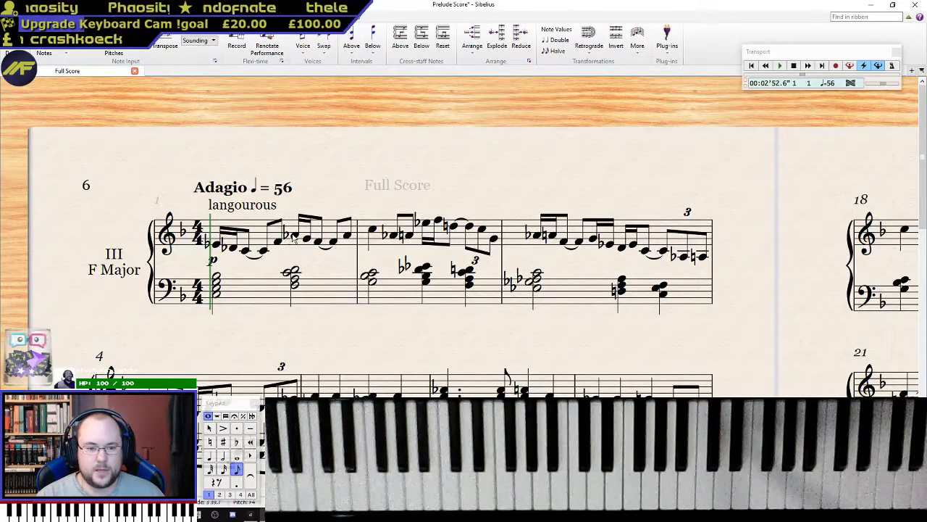
scroll(621, 339, "down", 5)
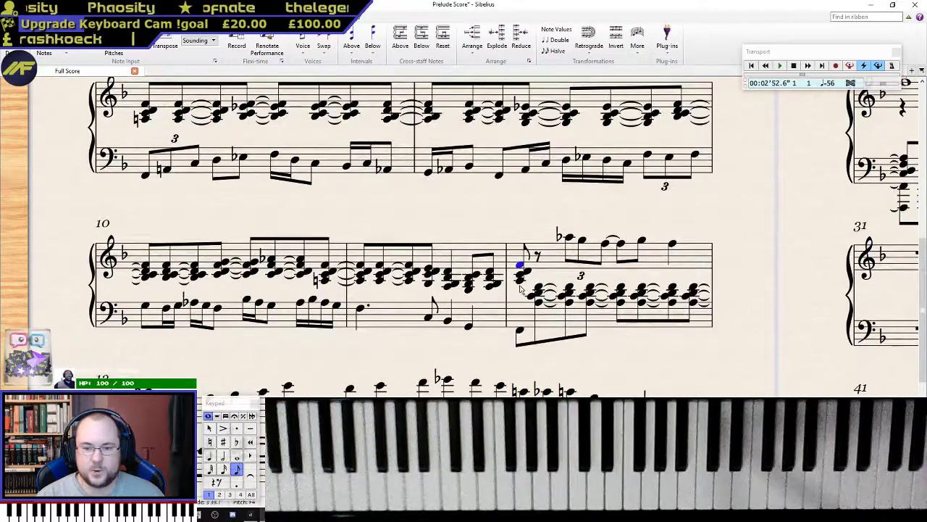
left_click(360, 267)
key("p")
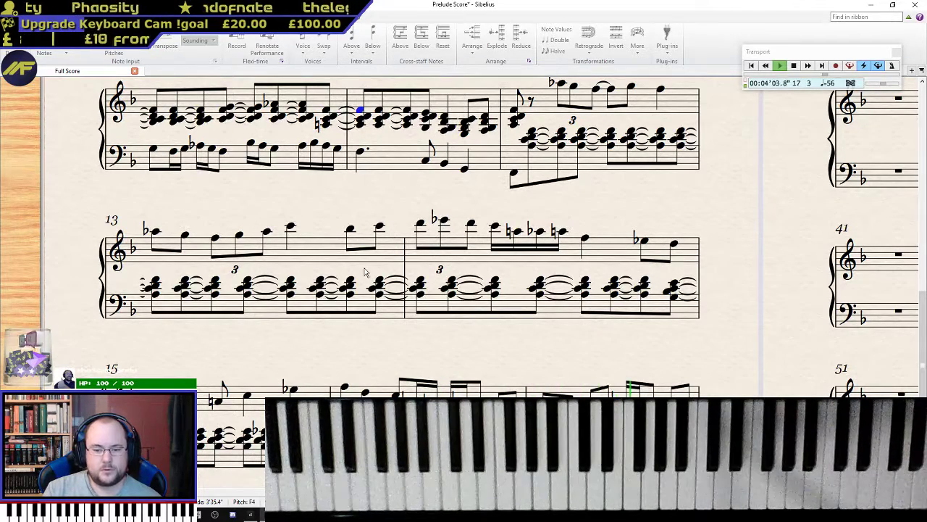
scroll(366, 272, "up", 10)
scroll(572, 311, "down", 5)
scroll(776, 321, "up", 5)
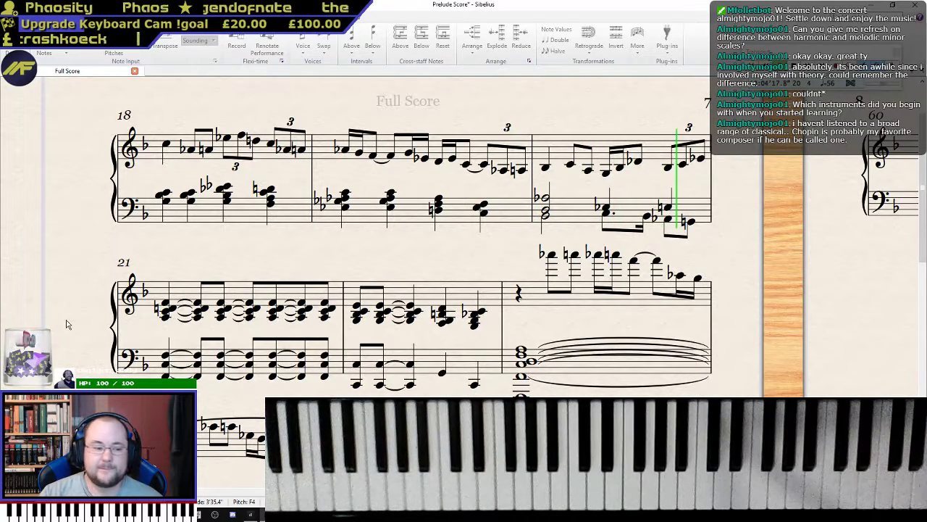
left_click_drag(350, 254, 394, 160)
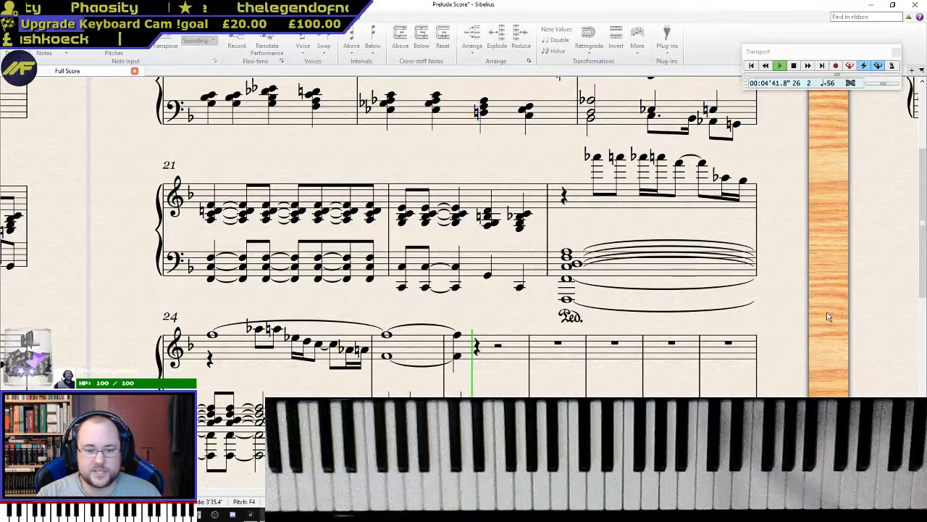
key("space")
key("bracketleft")
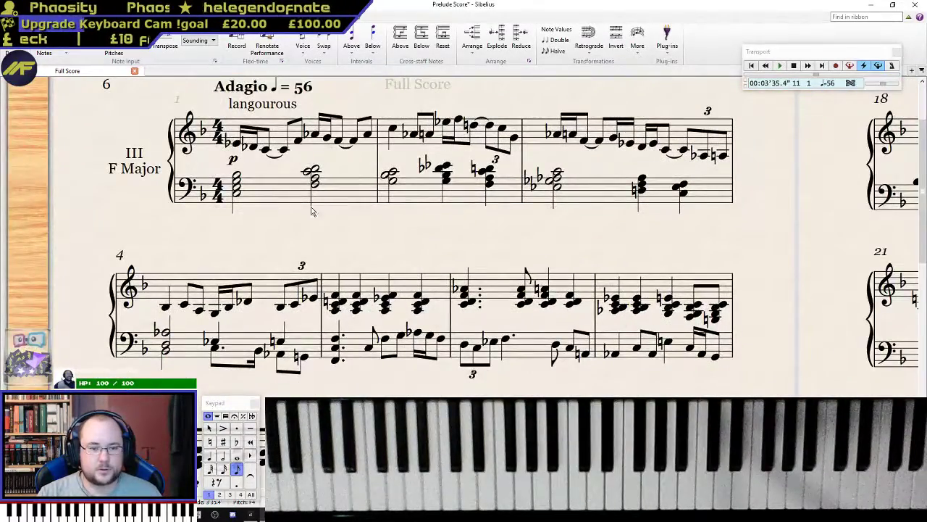
- Select the opening E-flat of the right-hand melody in bar 1
scroll(253, 168, "down", 5)
scroll(517, 330, "up", 7)
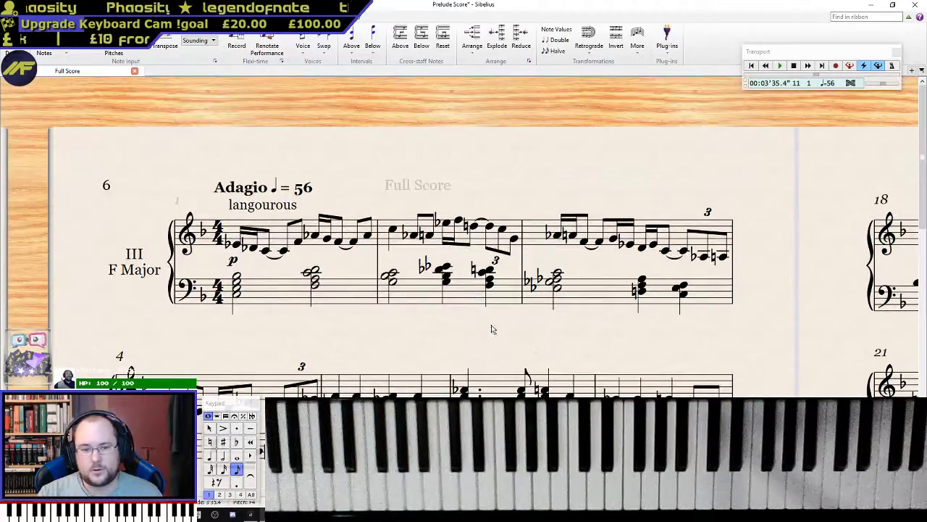
left_click(236, 247)
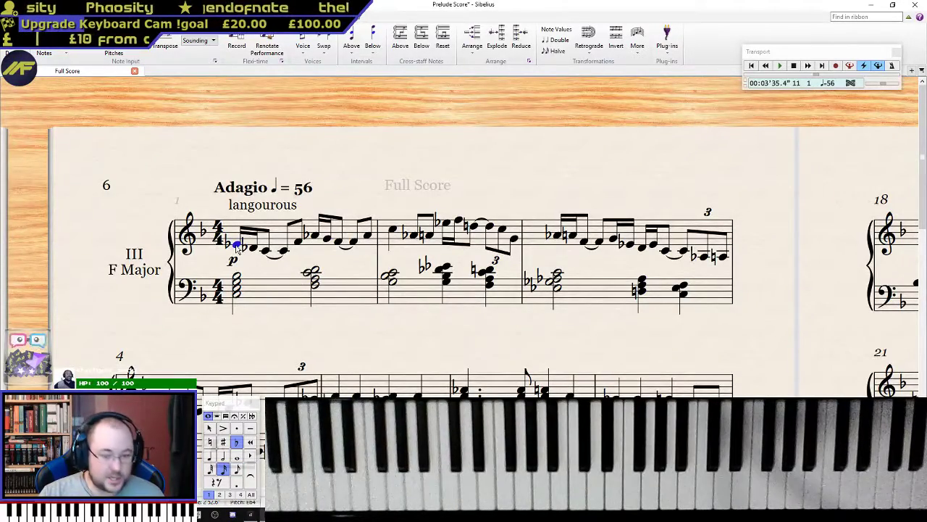
- Slur the opening E-flat to C phrase and the following phrase from F in bar 1's upper staff, flipping the second slur above the notes
key("s")
key("space")
key("space")
left_click(299, 243)
key("s")
key("space")
key("space")
key("x")
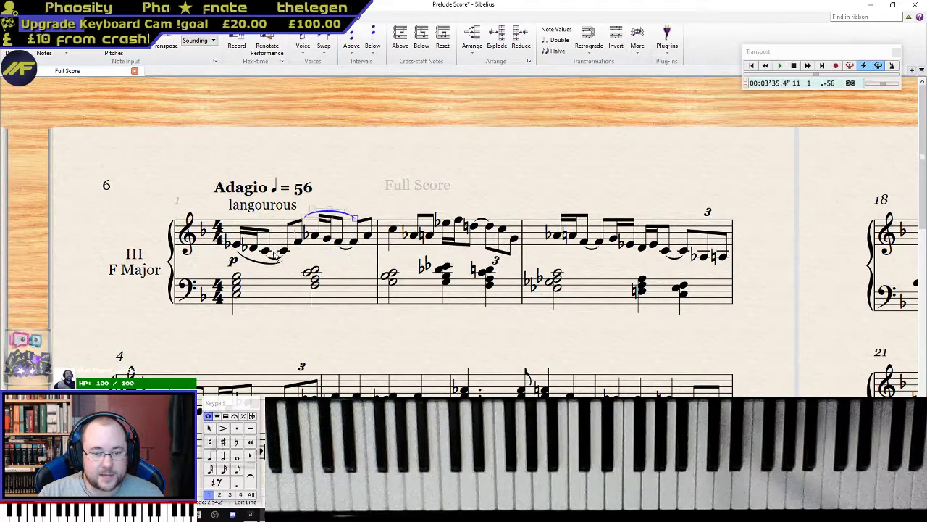
- Flip the first slur in bar 1 so that it curves above the notes
left_click(258, 267)
key("s")
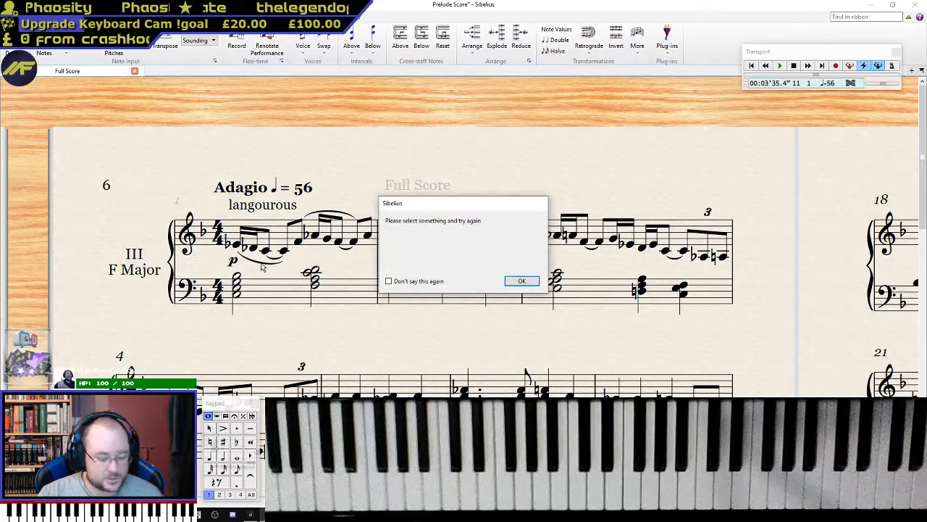
key("Return")
left_click(263, 266)
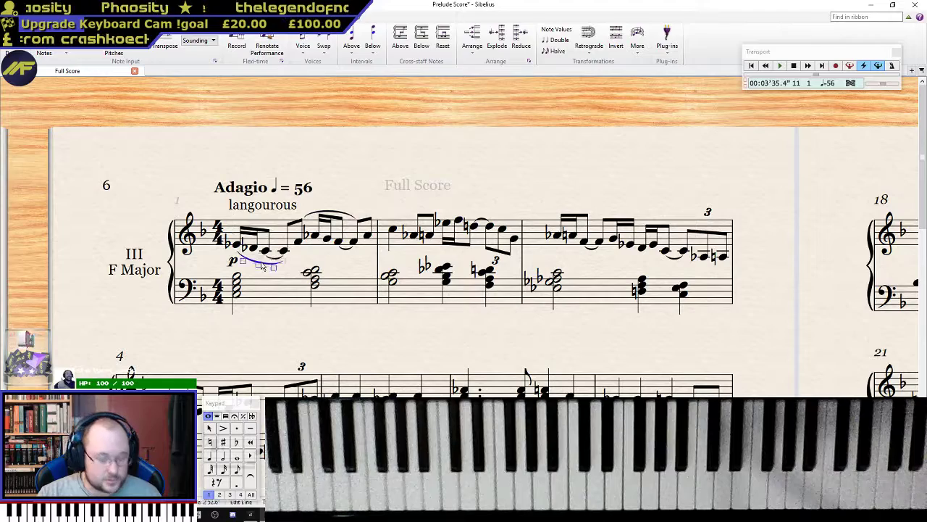
key("x")
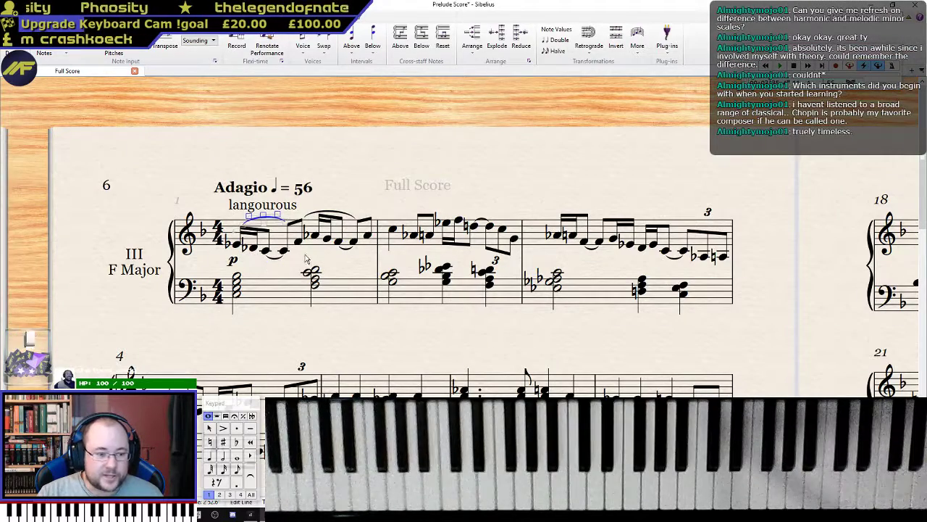
- Slur the last melody note of bar 1 to the first of bar 2, and the A-flat to the A-natural in bar 2
left_click(368, 235)
key("s")
left_click(414, 236)
key("s")
key("space")
key("shift+space")
- Slur the melody group starting on E-flat in bar 2 and the last two notes of that bar's closing triplet
left_click(447, 223)
key("s")
key("space")
left_click(501, 229)
key("s")
- Slur bar 3's melody in three phrases: A-flat to F, G down to C, and the closing A-flat to A-natural
left_click(556, 235)
key("s")
key("space")
key("space")
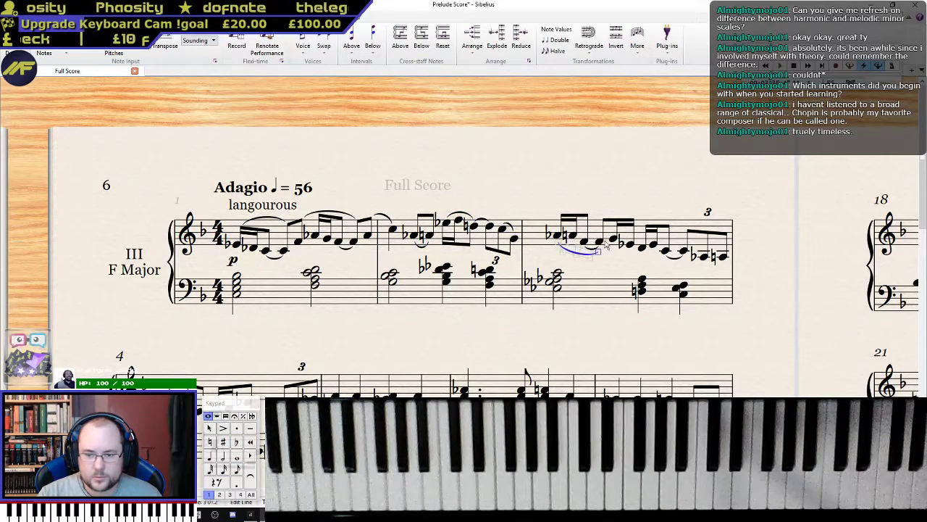
left_click(614, 239)
key("s")
key("space")
key("space")
key("space")
key("space")
key("space")
key("space")
- Carry the closing slur of bar 3 over to the first melody note of bar 4, and slur the C–A pair after it
scroll(311, 304, "down", 3)
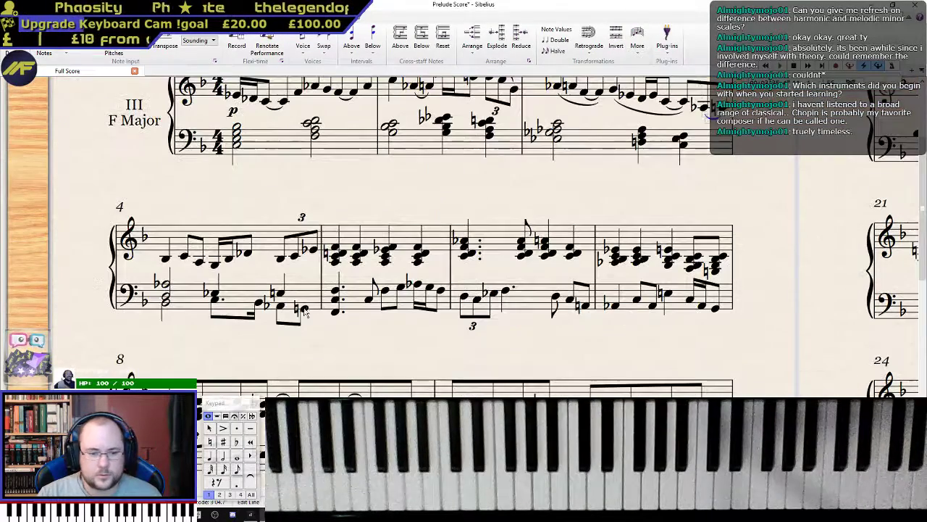
left_click(165, 258)
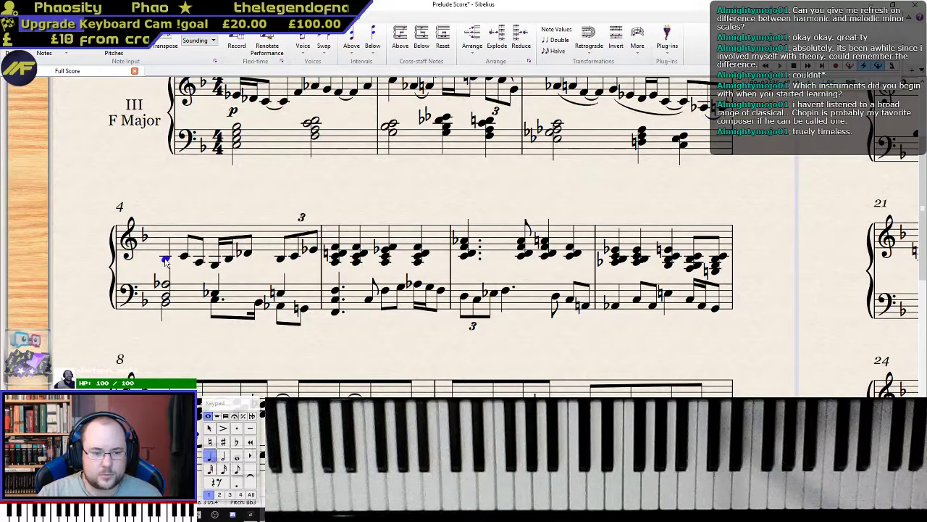
key("s")
key("space")
left_click(186, 258)
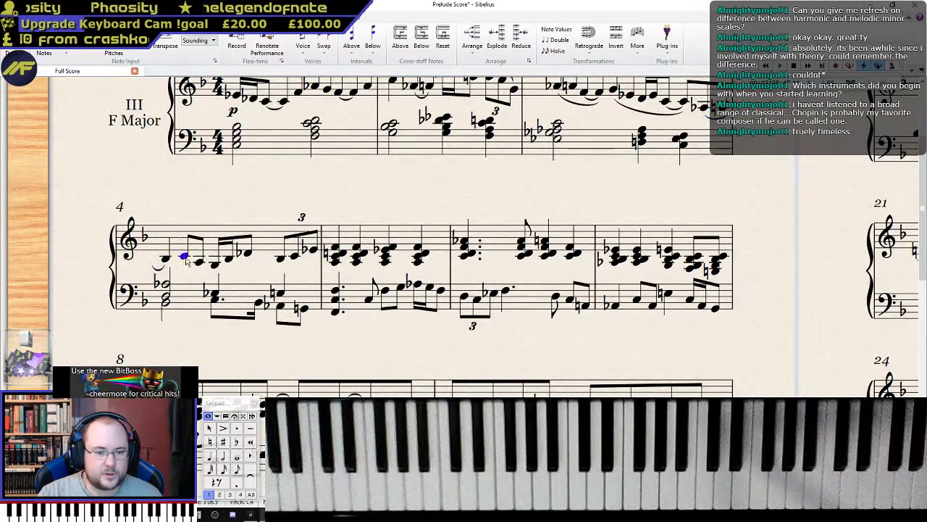
scroll(232, 261, "up", 3)
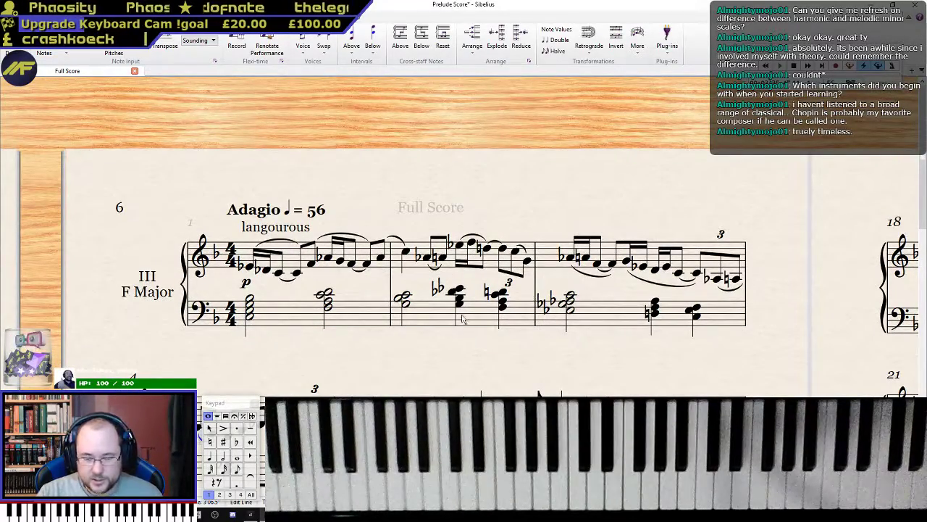
scroll(395, 362, "down", 5)
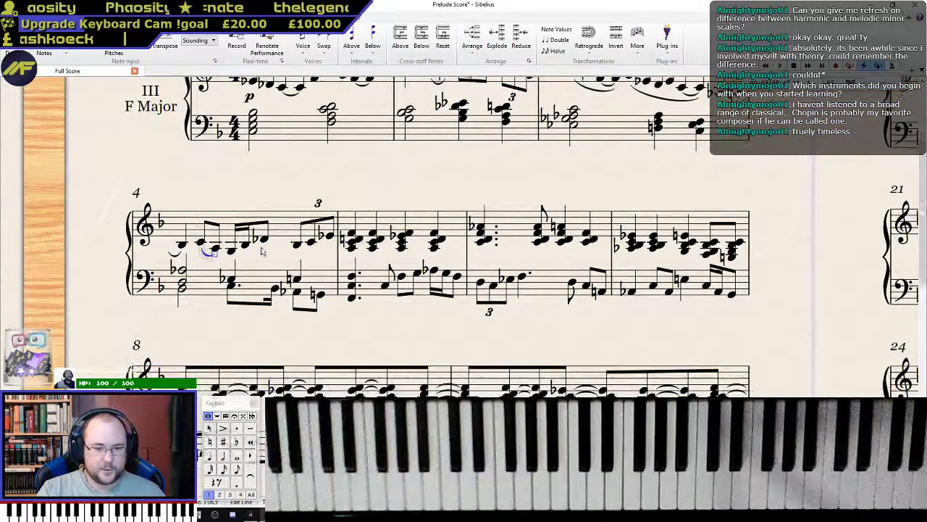
- Slur the G–B-flat–D-flat group and the closing triplet in the upper staff of bar 4
scroll(277, 188, "up", 3)
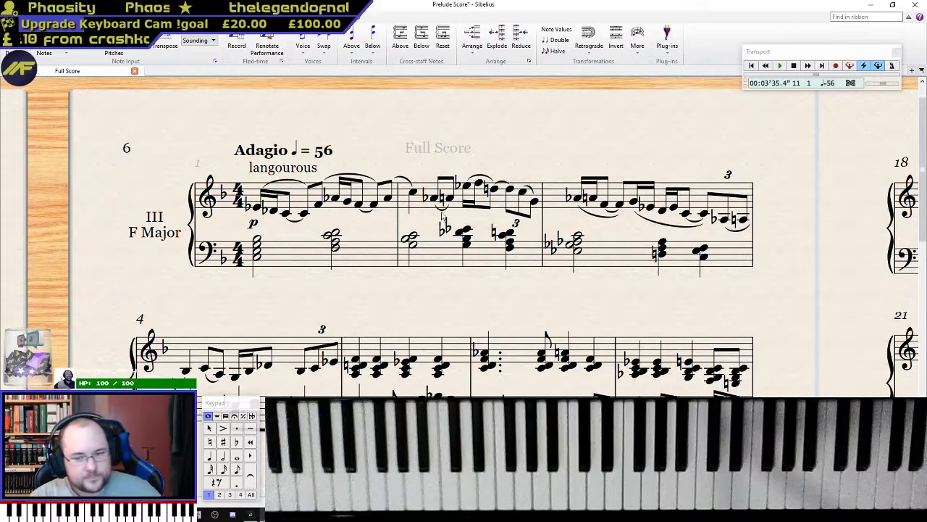
left_click_drag(353, 303, 378, 225)
left_click(262, 300)
key("s")
key("space")
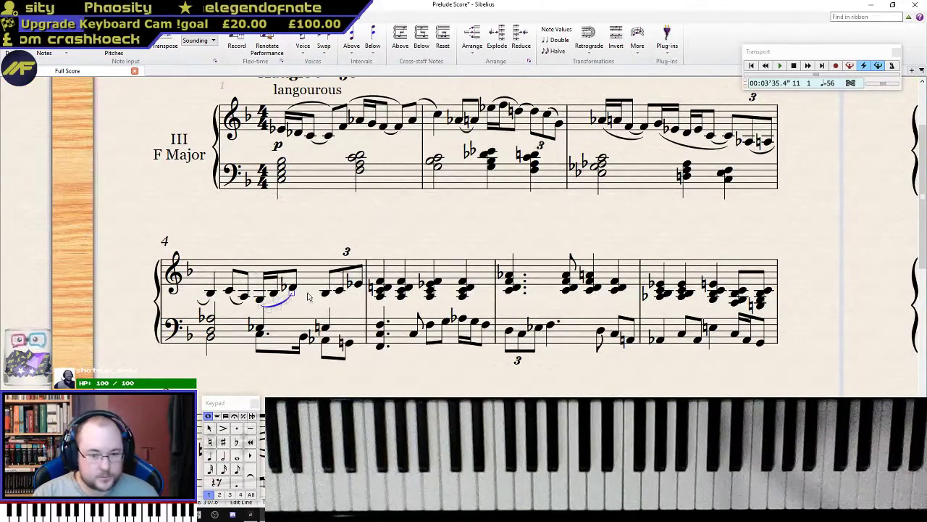
left_click(325, 292)
key("s")
key("space")
- Add tenuto marks to all four right-hand chords in bar 5
left_click(384, 284)
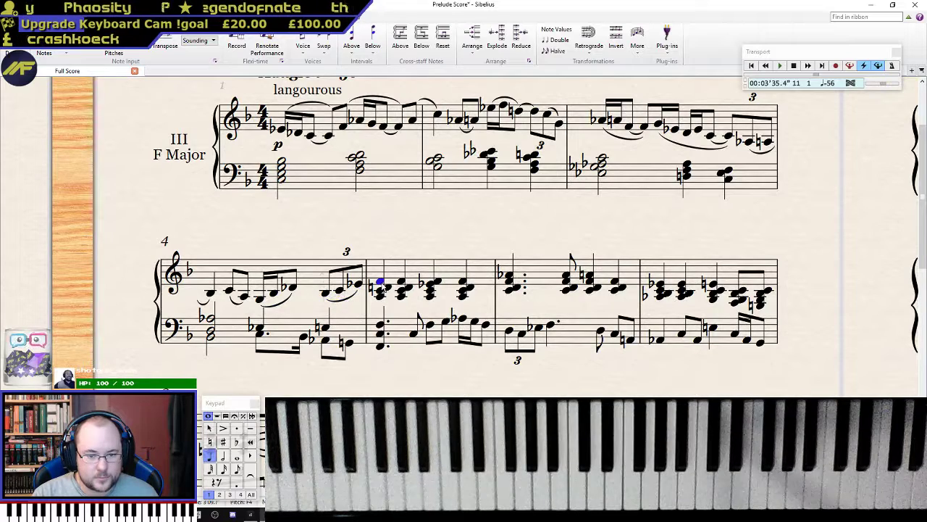
key("Right")
key("Right")
key("Right")
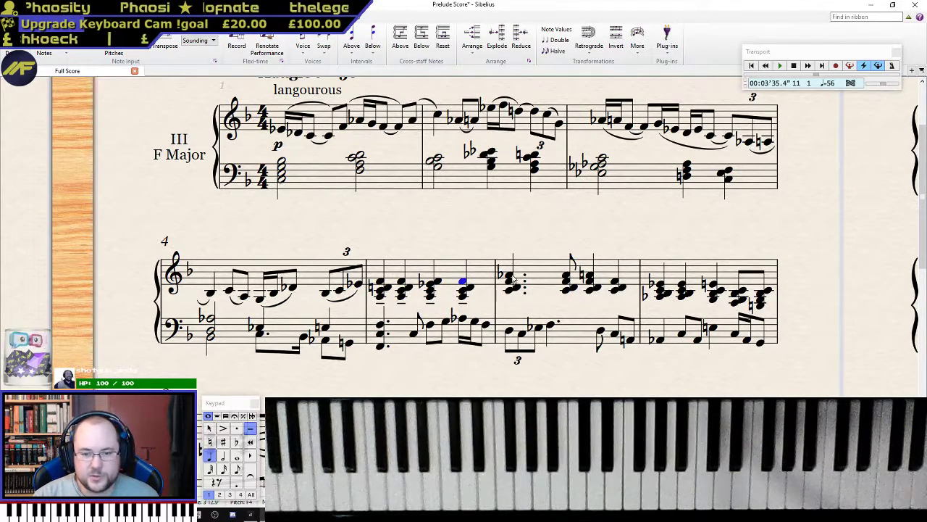
- Add tenuto marks to the first right-hand chords of bar 6 and slur the bar's last two chords together
key("Right")
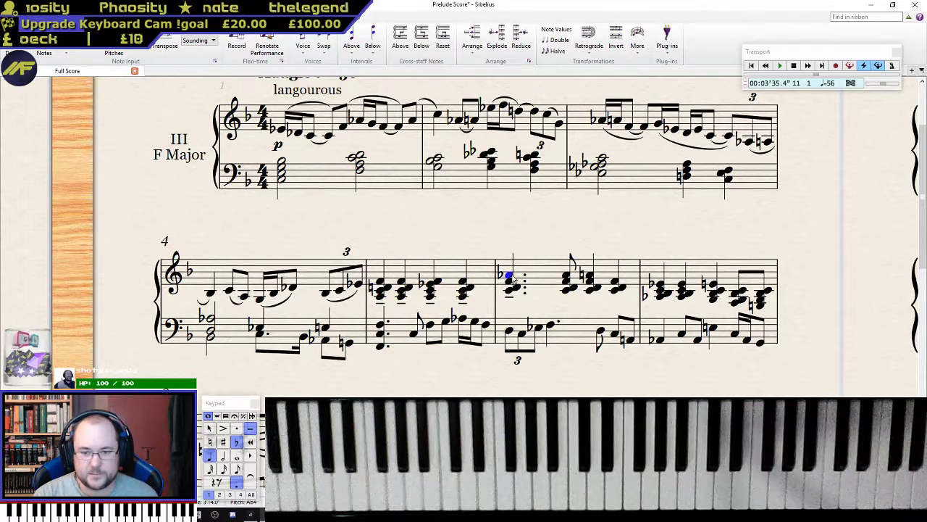
key("Right")
key("Right")
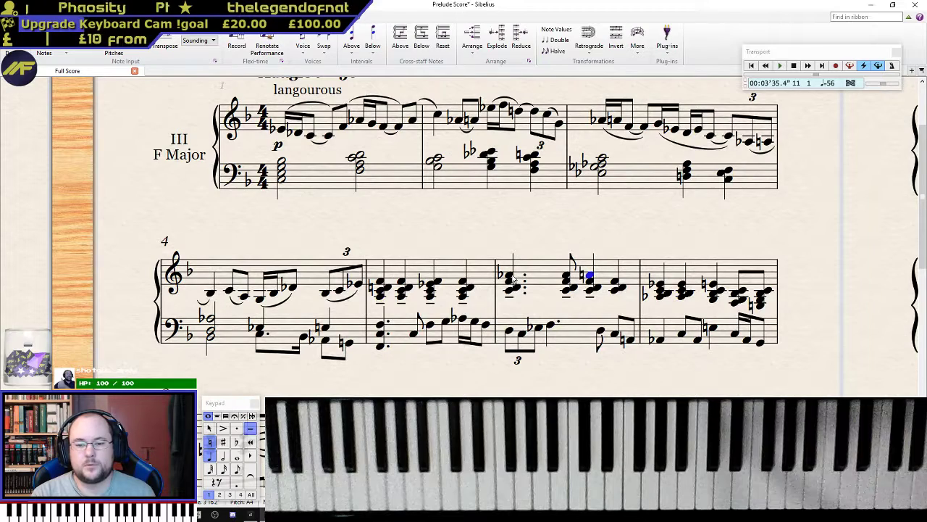
key("s")
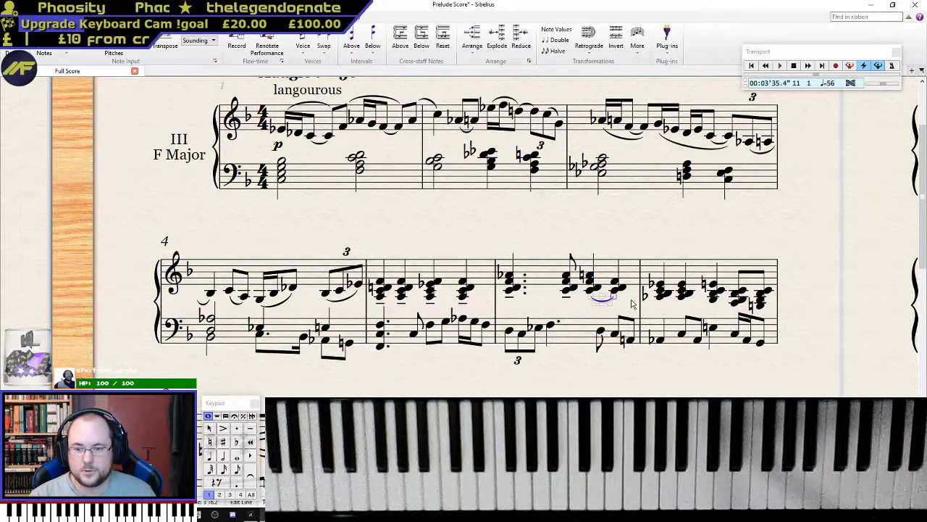
- Add tenuto marks to all five right-hand chords in bar 7
left_click(660, 299)
key("Right")
key("Right")
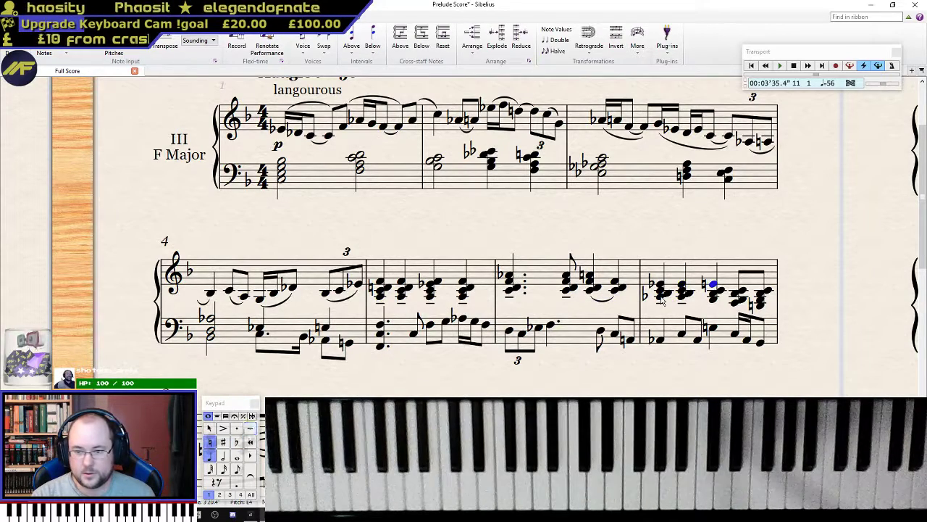
key("Right")
key("Right")
- Mark the first right-hand chord of bar 8 staccato and the restruck chords through bars 8 and 9 tenuto
key("Right")
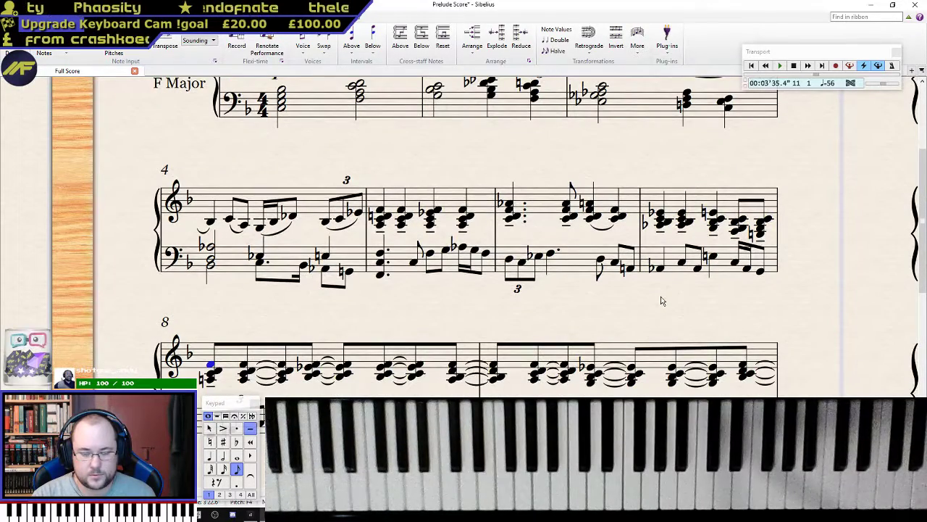
key("Right")
key("Right")
key("Right")
key("Right")
key("Right")
key("Right")
key("Right")
key("Right")
key("Right")
key("Right")
key("Right")
key("Right")
key("Right")
key("Right")
key("Right")
key("Right")
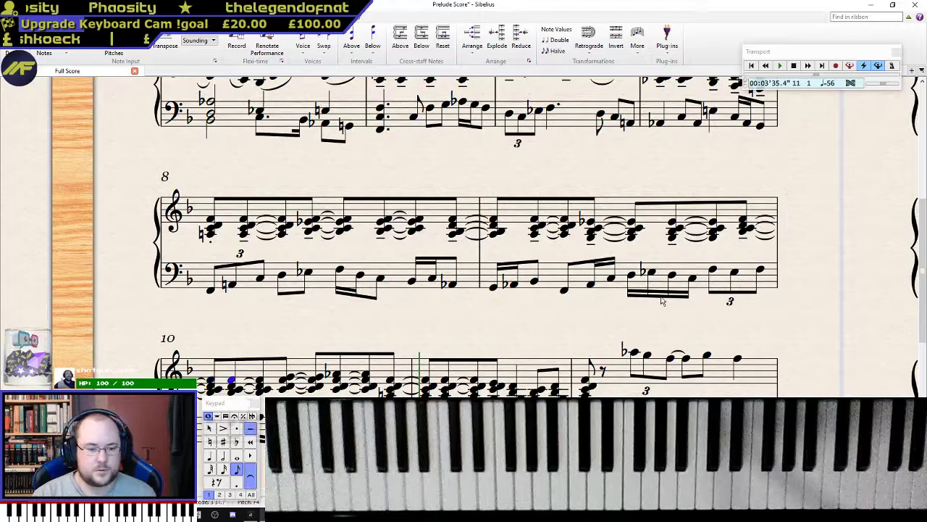
- Add tenuto marks to the restruck right-hand chords in bar 10, including the bar's last chord
key("Right")
key("Right")
key("Right")
key("Right")
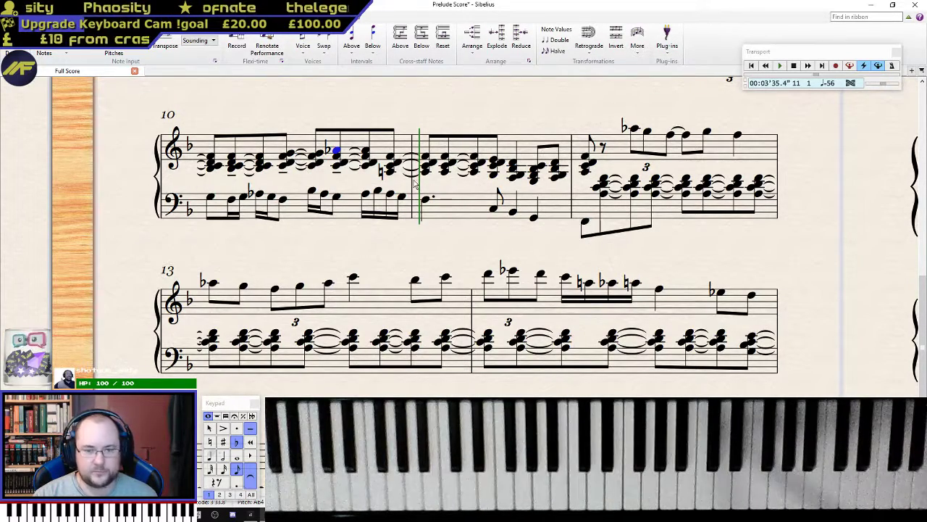
left_click(396, 165)
- Add tenuto marks to the restruck right-hand chords in bar 11 and a staccato to the first chord of bar 12
key("Right")
key("Right")
key("Right")
key("Right")
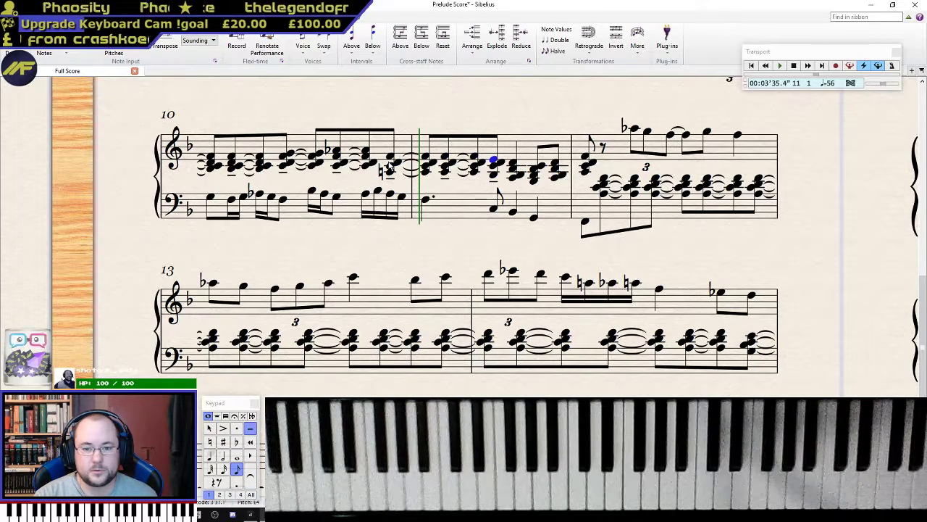
key("Right")
key("Right")
key("Right")
key("Right")
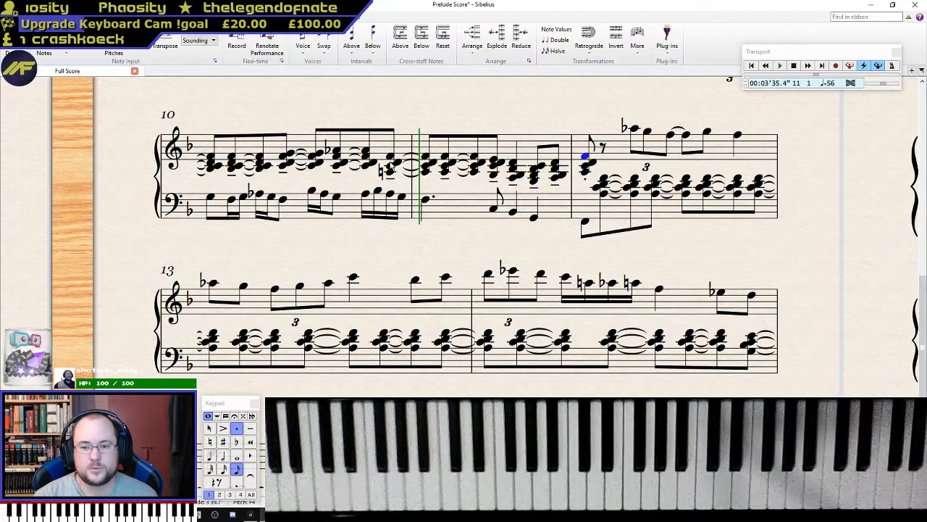
- Add tenuto marks to the restruck tied chords in the lower staff of bar 12
key("Right")
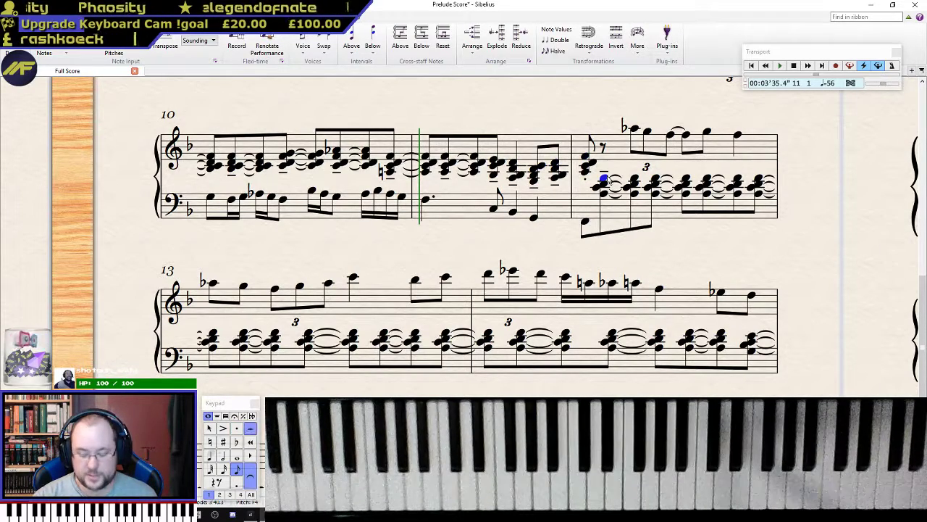
key("Right")
key("Right")
key("Right")
key("Right")
key("Right")
key("Right")
key("Right")
key("Right")
key("Right")
key("Left")
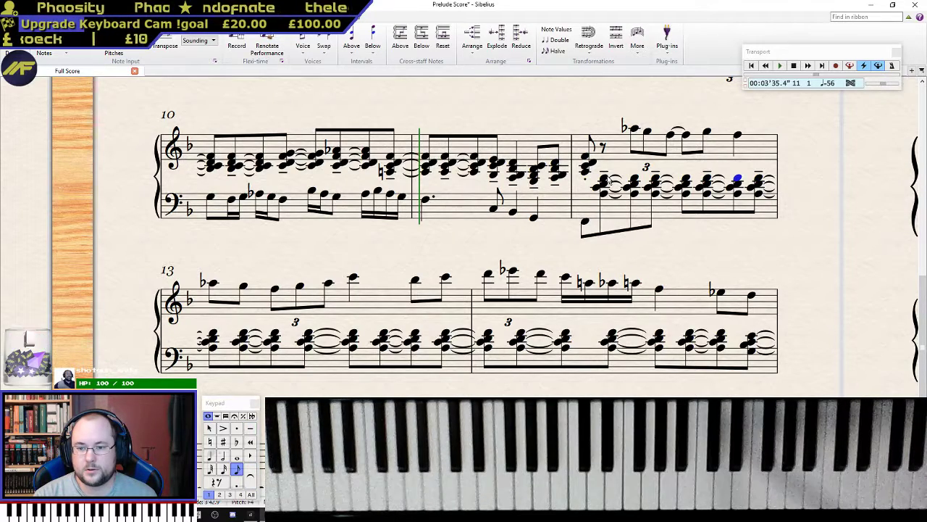
- Slur the A-flat to F phrase and the closing G–F pair in the upper-staff melody of bar 12
left_click(631, 128)
key("s")
key("space")
left_click(708, 133)
key("s")
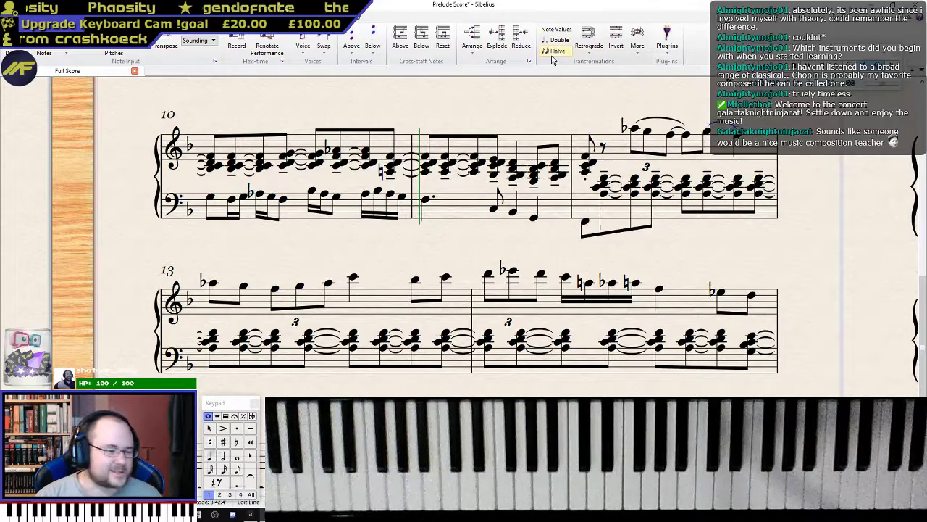
- Slur the C–B-flat pair and the A-flat–G pair in the lower voice of bar 4's bass staff
left_click_drag(404, 99, 803, 358)
left_click_drag(400, 465, 810, 267)
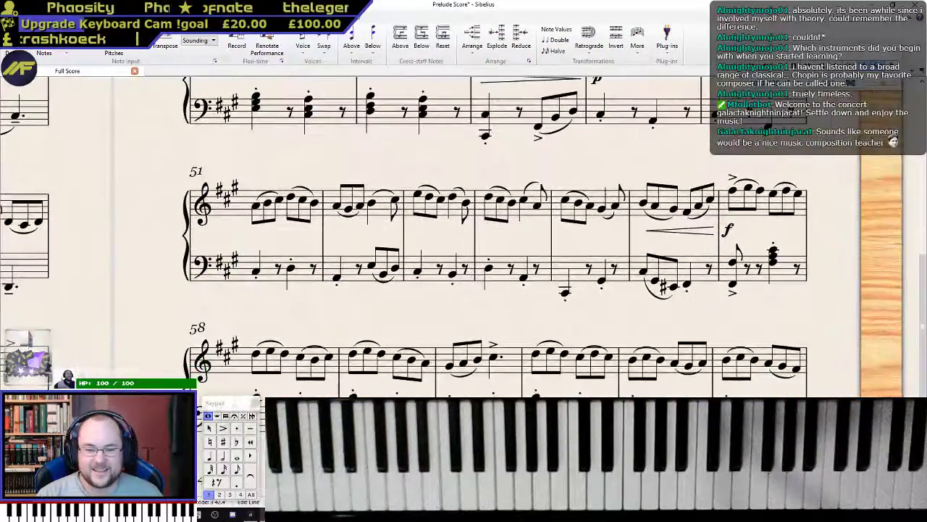
left_click_drag(859, 318, 424, 351)
left_click_drag(714, 363, 414, 367)
scroll(413, 366, "up", 5)
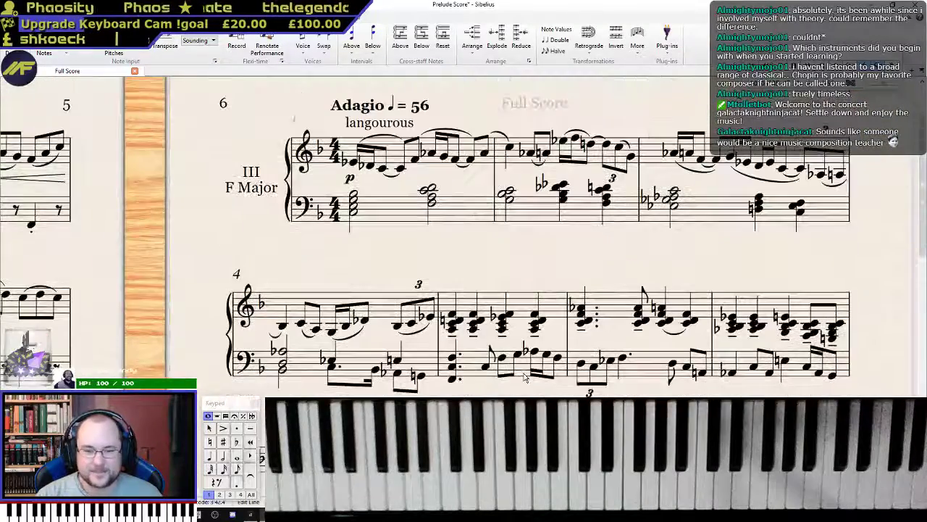
scroll(543, 305, "down", 2)
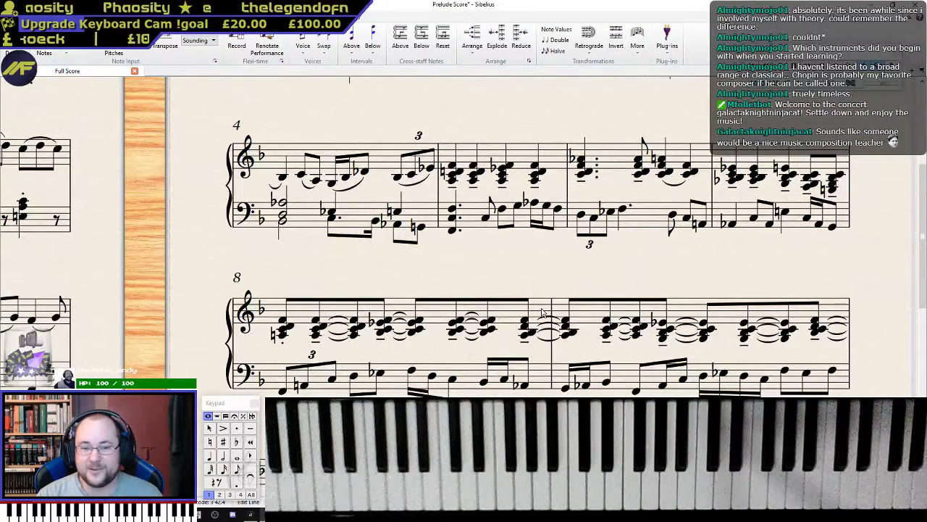
left_click(332, 219)
key("alt+Right")
key("alt+Right")
key("alt+Right")
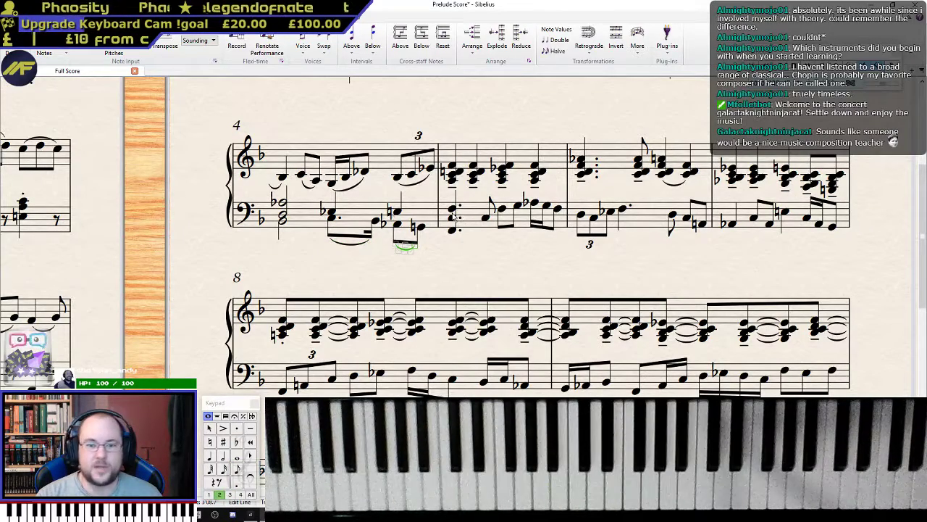
- Add a tenuto to bar 5's first left-hand chord and slur the two left-hand phrases starting on C and A-flat
key("alt+Right")
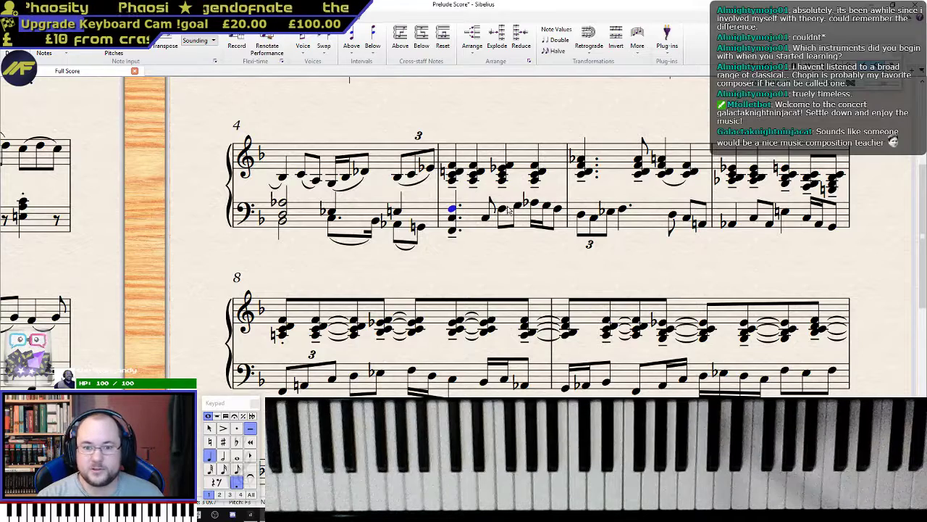
left_click(485, 217)
key("s")
key("space")
left_click(534, 203)
key("s")
key("space")
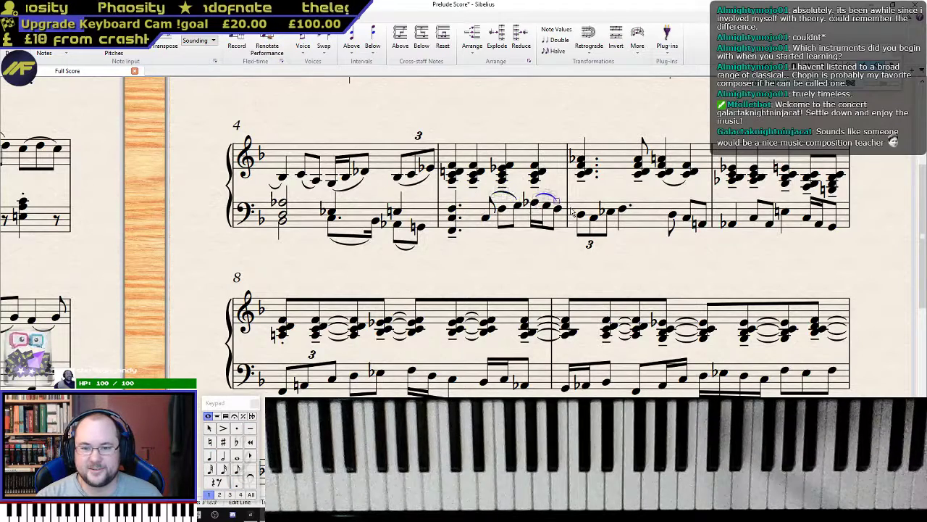
- Slur the left-hand triplet that opens bar 6 and select the dotted quarter-note F following it
left_click(583, 218)
key("s")
key("space")
left_click(619, 209)
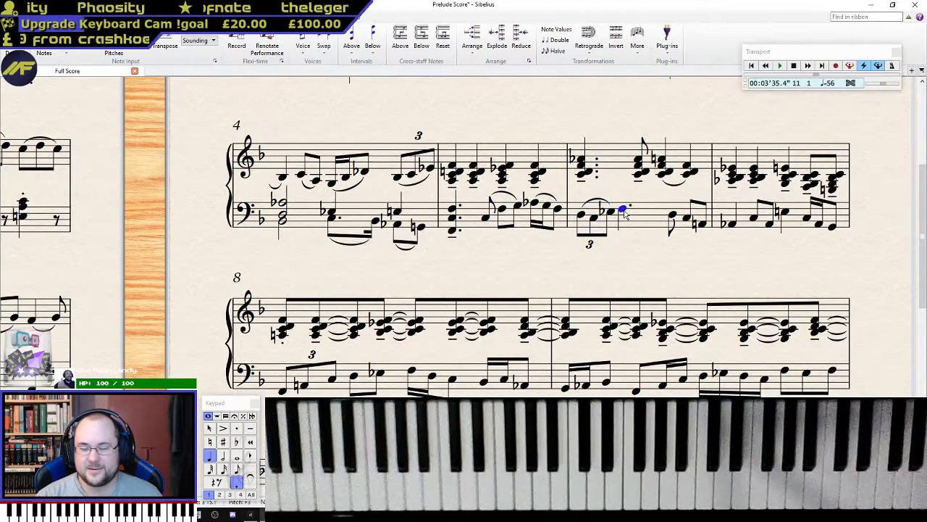
left_click(613, 207)
left_click(624, 208)
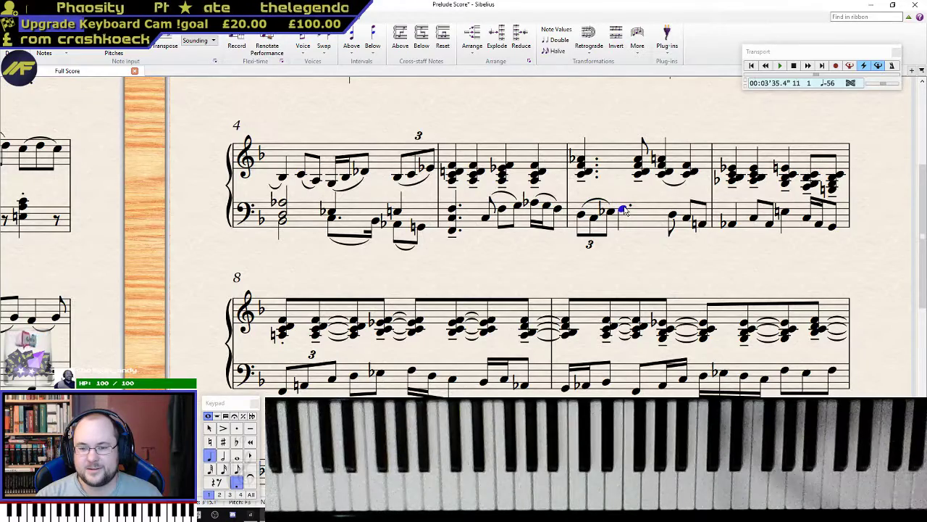
scroll(580, 242, "right", 3)
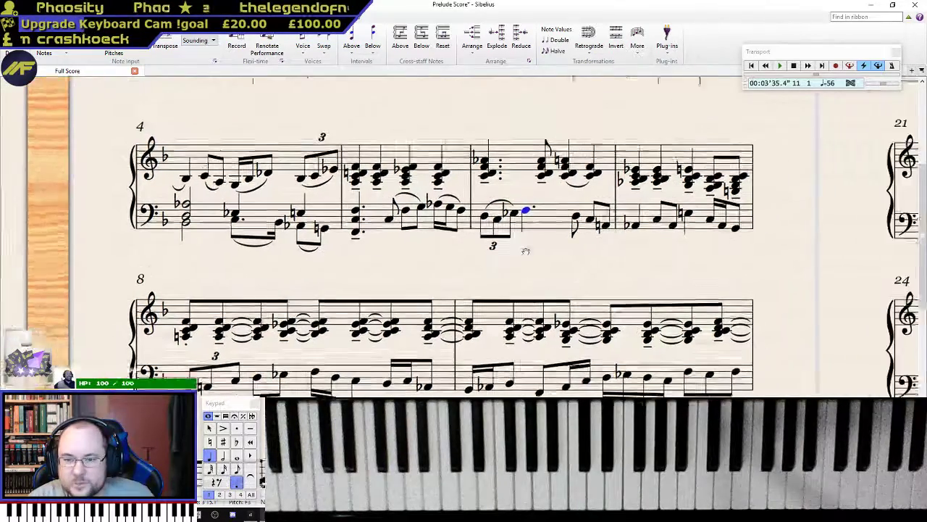
- Replace bar 6's left-hand dotted-quarter F with a quarter note tied to an eighth, and add a tenuto to the quarter
key("Delete")
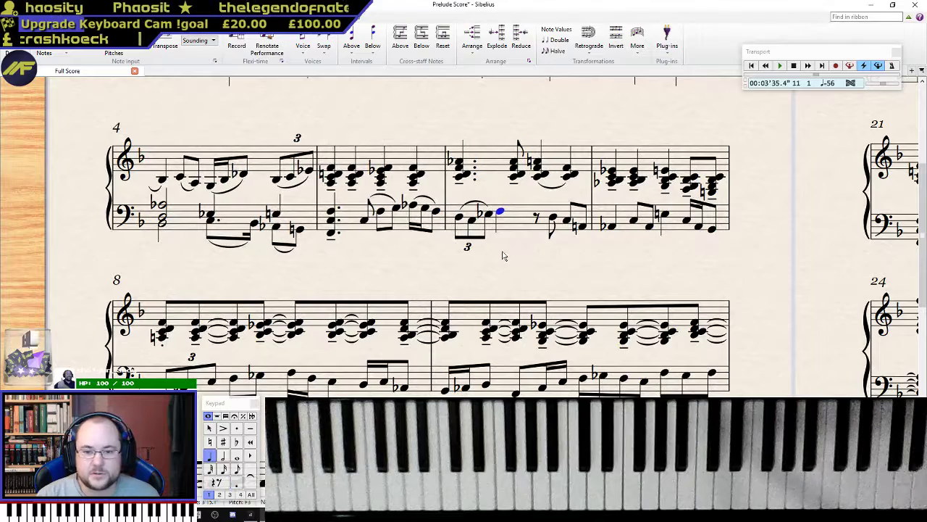
key("f")
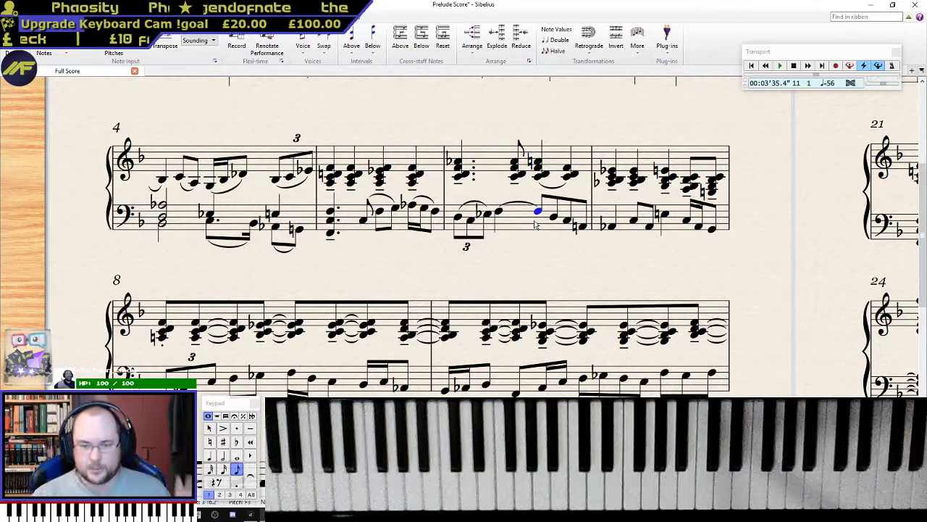
left_click(499, 212)
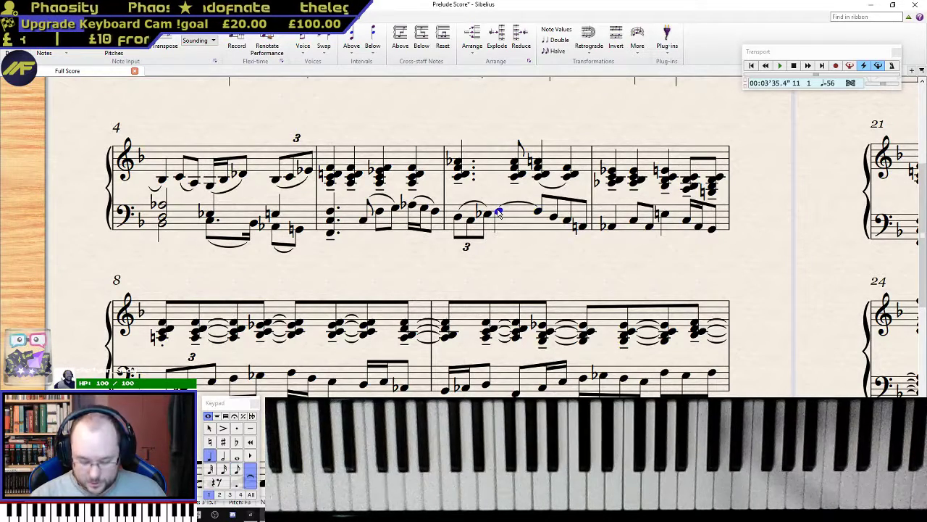
- Slur the descending D–C–A-natural notes that close bar 6's left hand
key("Right")
key("Right")
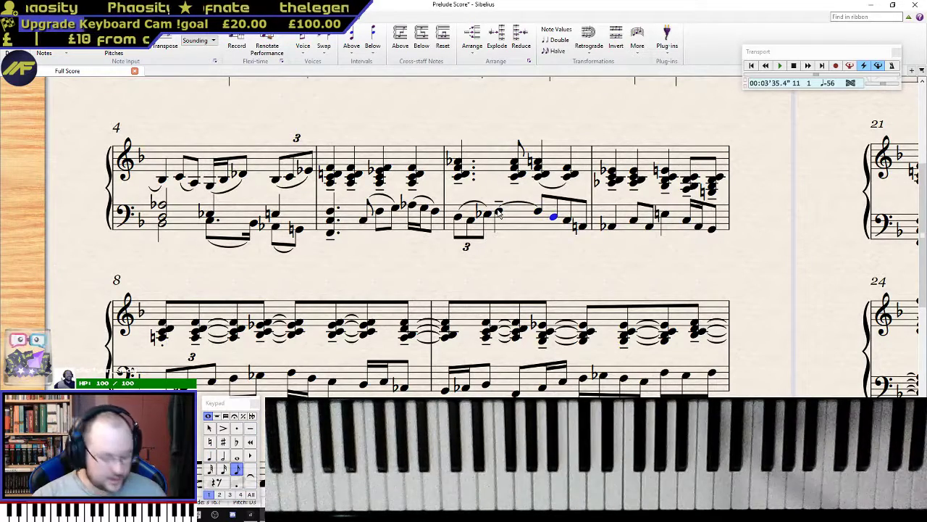
key("s")
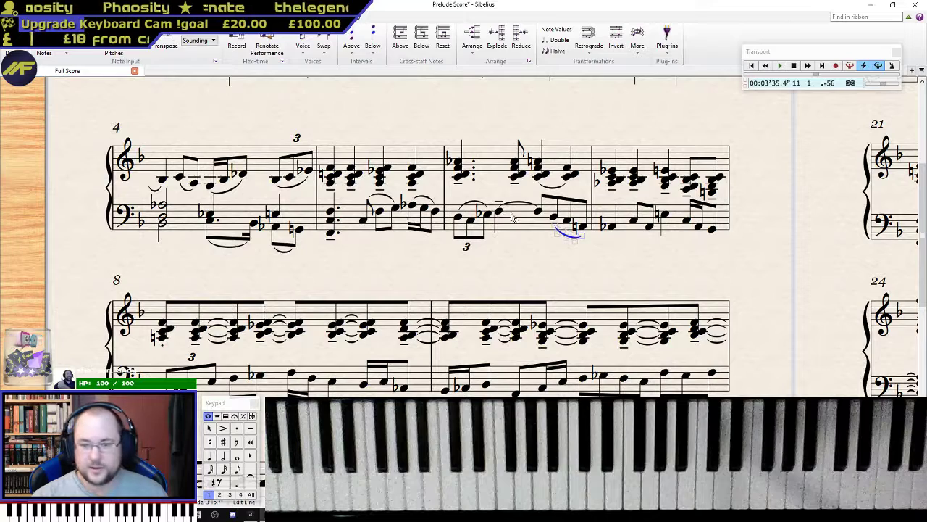
- Slur the C–A-flat pair and the closing C–A-flat–G group in bar 7's left hand
left_click(616, 232)
key("Right")
key("s")
key("x")
key("x")
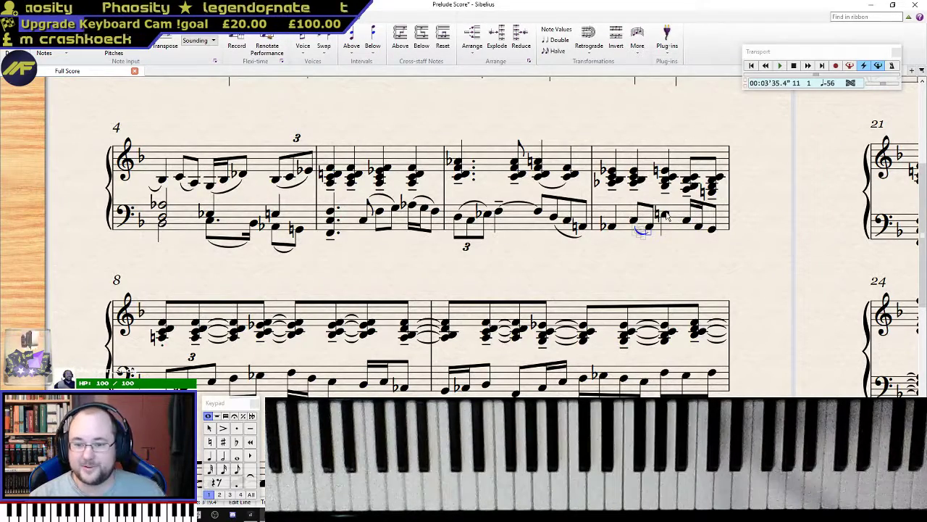
left_click(687, 218)
key("s")
- Add a tenuto to the E-natural quarter note in bar 7's left hand
left_click(668, 233)
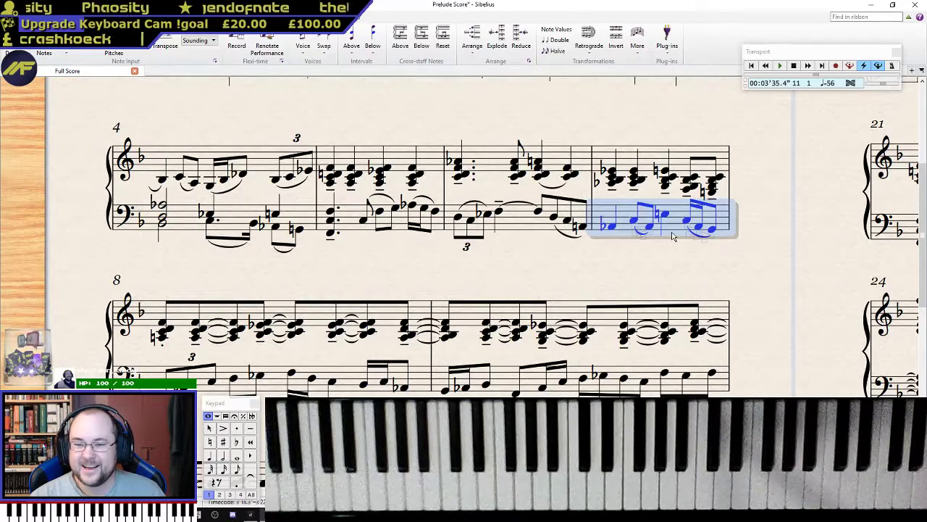
left_click(665, 216)
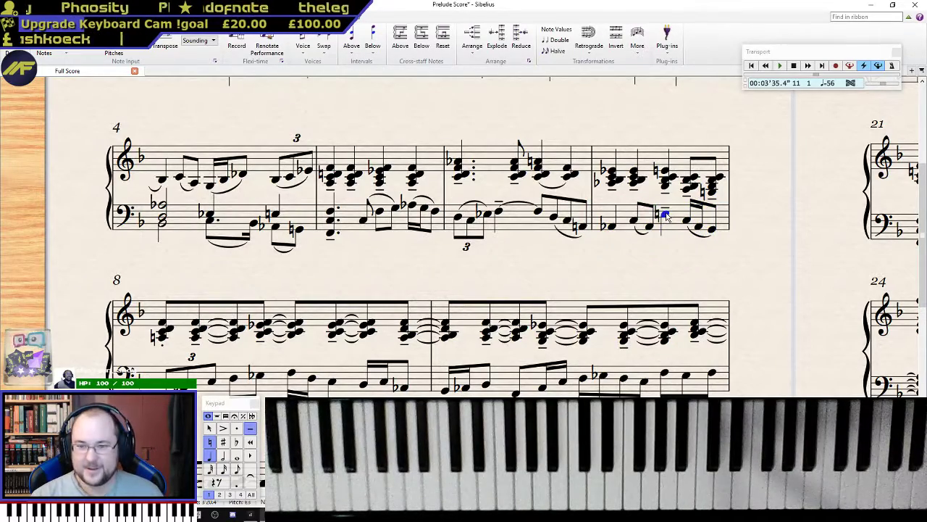
left_click(677, 226)
- Slur bar 8's four left-hand groups: the F–A–C triplet, D–E-flat, F–D–C and B-flat–C–A-flat
left_click_drag(547, 284, 616, 131)
left_click(229, 269)
key("s")
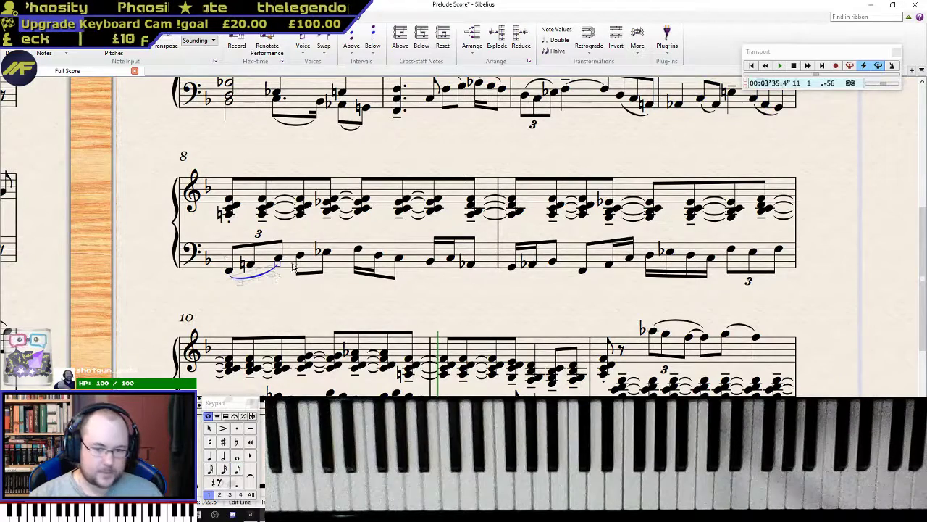
key("ctrl+z")
left_click(300, 255)
key("s")
left_click(357, 252)
key("s")
key("space")
left_click(431, 261)
key("s")
key("space")
- Slur each of bar 9's four left-hand groups, from the opening G–A-flat–B-flat through to the closing triplet
left_click(511, 267)
key("s")
left_click(583, 270)
key("s")
key("space")
left_click(650, 253)
key("s")
key("space")
left_click(729, 252)
key("s")
- Slur the four left-hand note groups in bar 10
scroll(521, 285, "down", 3)
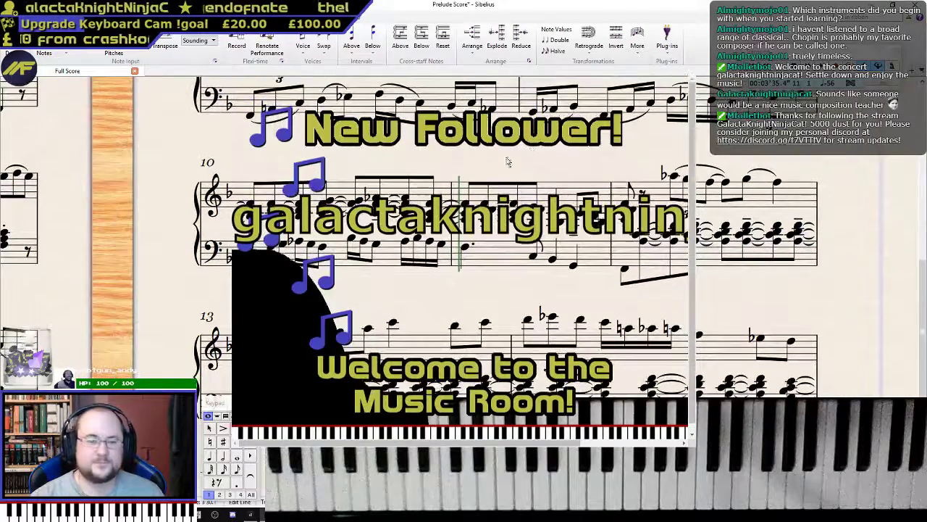
left_click(299, 243)
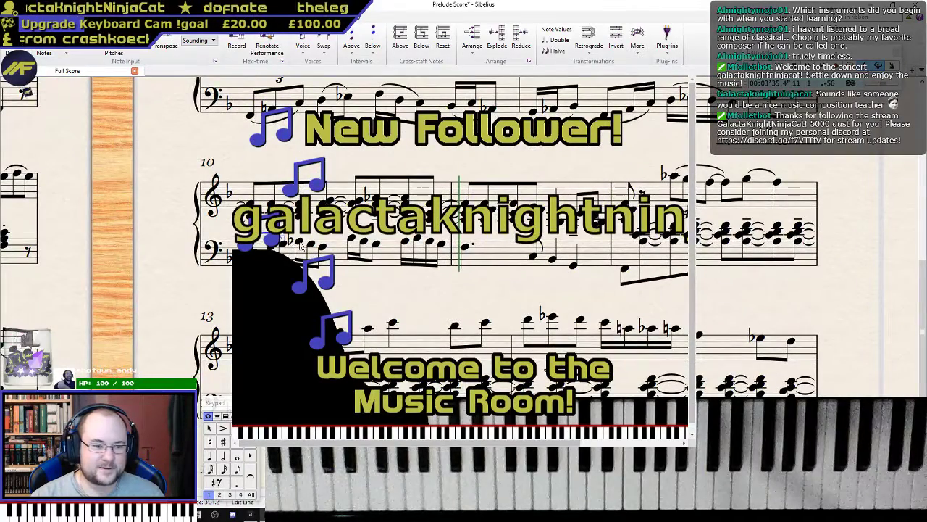
key("s")
key("space")
left_click(352, 241)
key("s")
key("space")
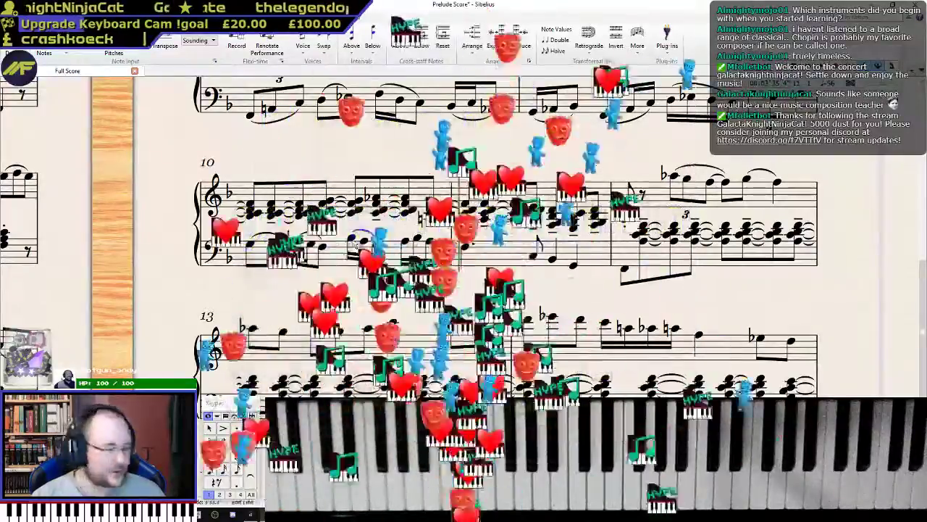
left_click(407, 241)
key("s")
key("space")
key("space")
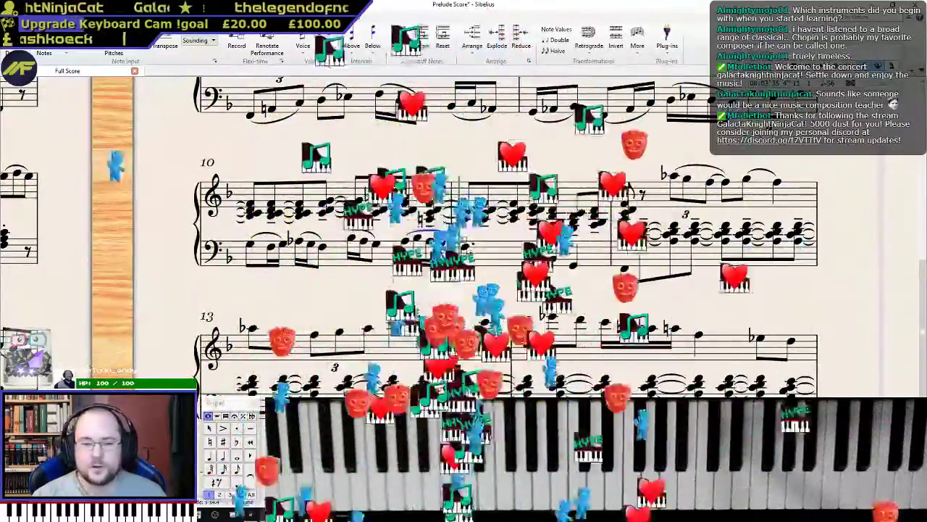
- Slur the dotted F to the C in bar 11's left hand and add tenutos to the two quarter notes that follow
left_click(466, 247)
key("s")
left_click(551, 258)
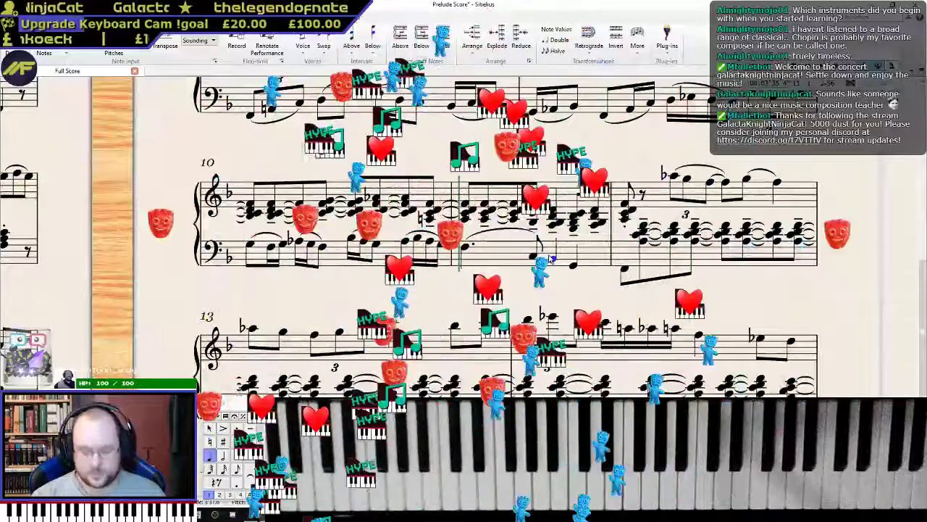
- Move bar 11's bass staff down slightly and add a staccato to the low F that opens bar 12's left hand
left_click(498, 266)
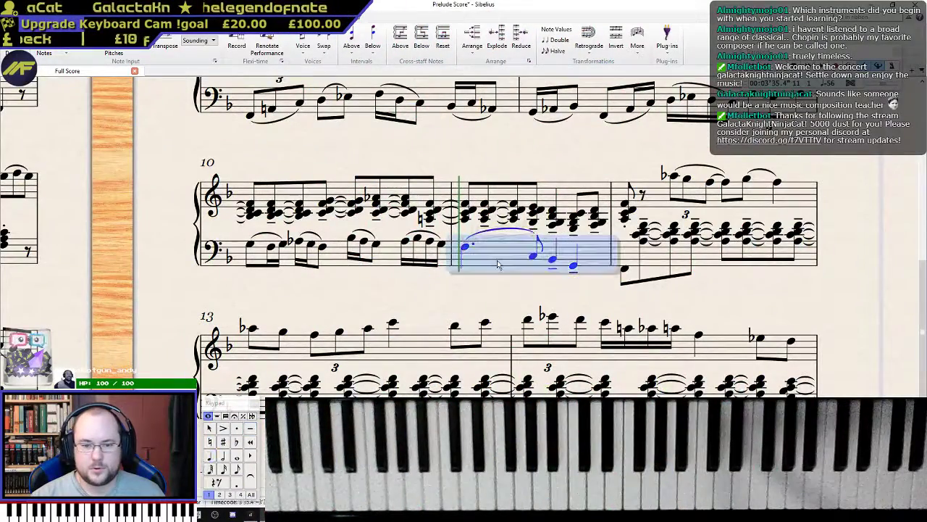
left_click_drag(497, 260, 499, 263)
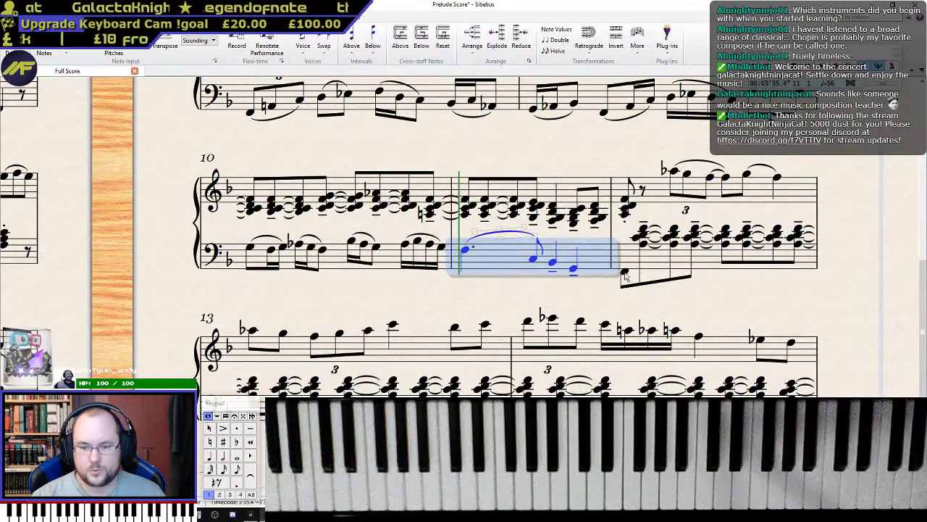
left_click(623, 273)
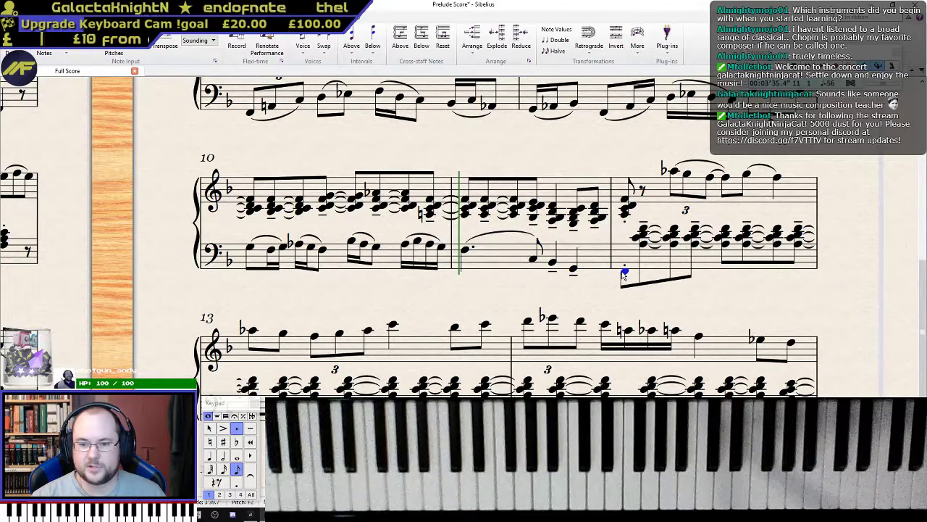
- Play back the score from bar 11 into bar 12
left_click(470, 207)
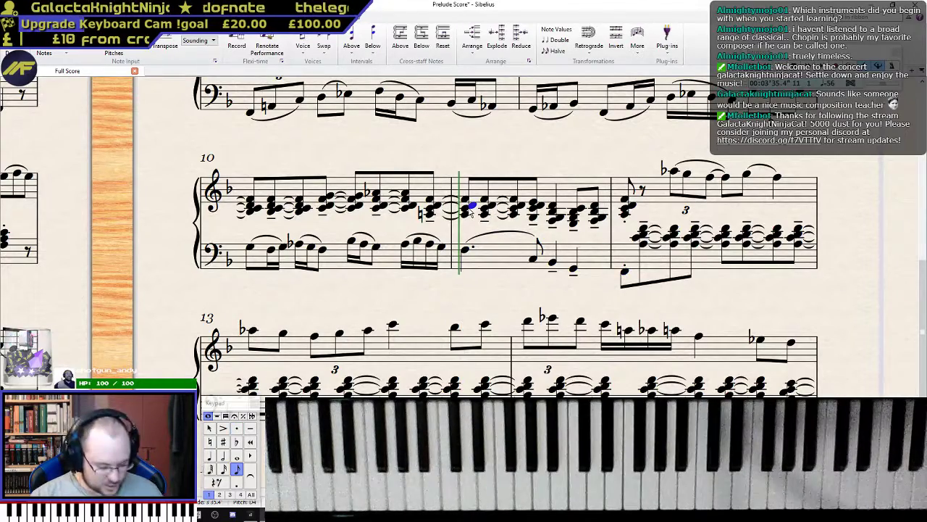
key("p")
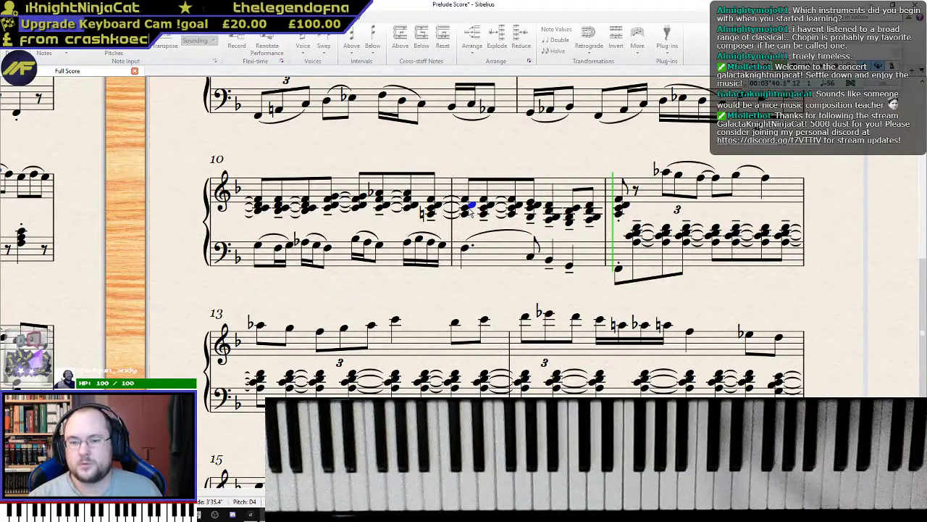
key("space")
- Accent the A-flat in bar 12's upper melody and place an mf dynamic above the staff there
left_click(675, 171)
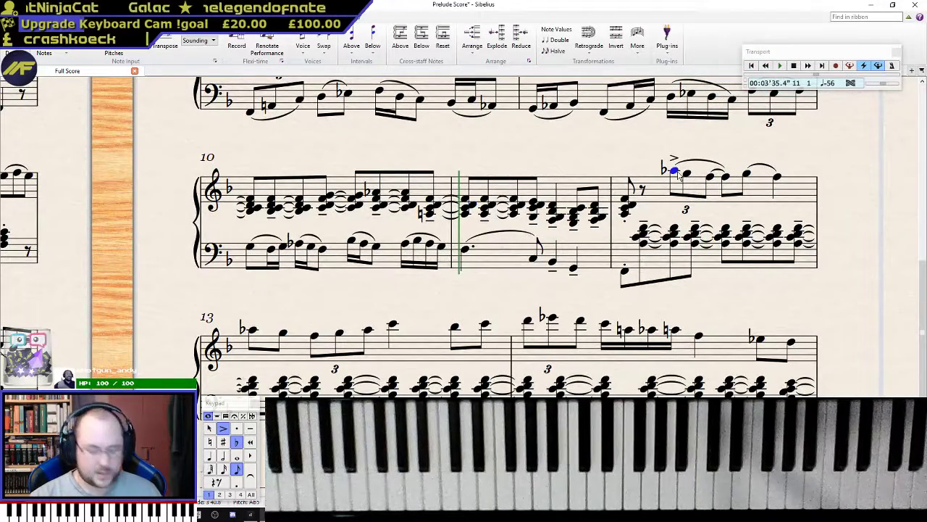
key("Escape")
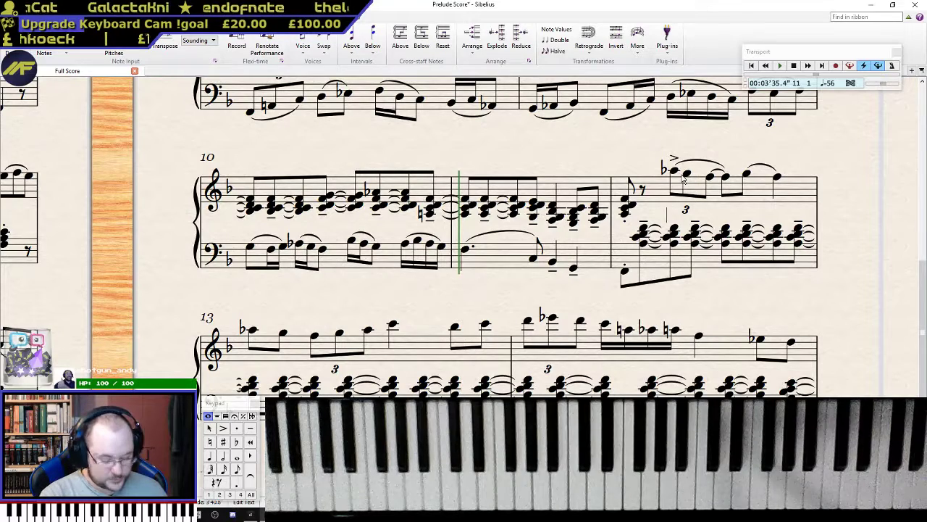
type("f")
key("Escape")
left_click_drag(661, 206, 655, 152)
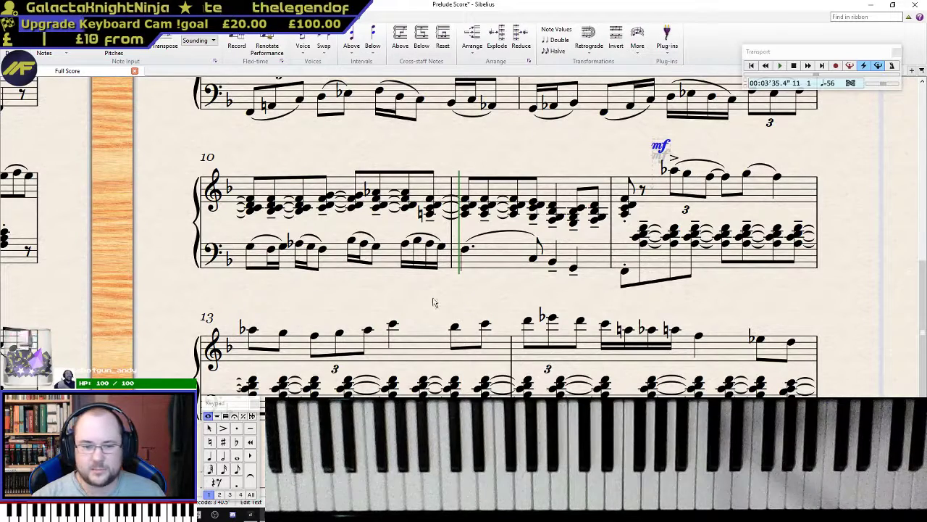
- Add the expression text "m.s. sempre p" below the first left-hand chord after the low F in bar 12
left_click(645, 231)
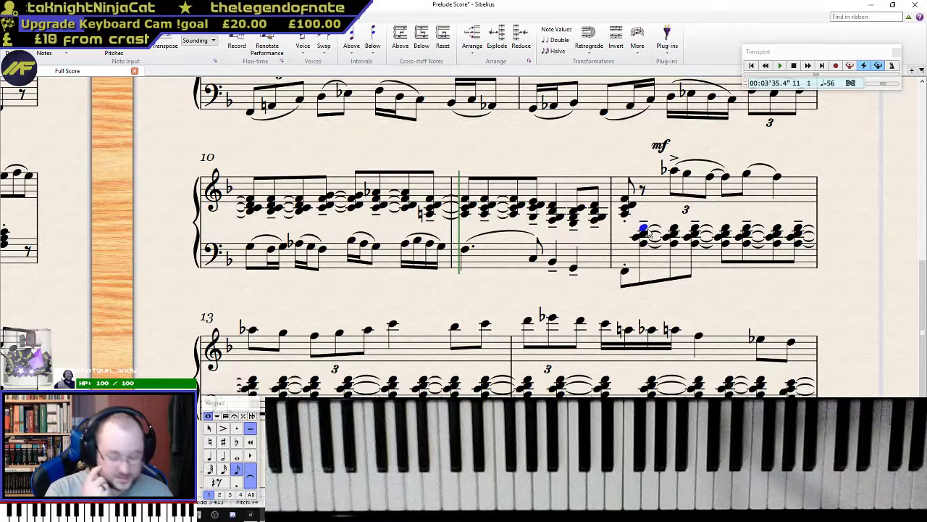
key("Escape")
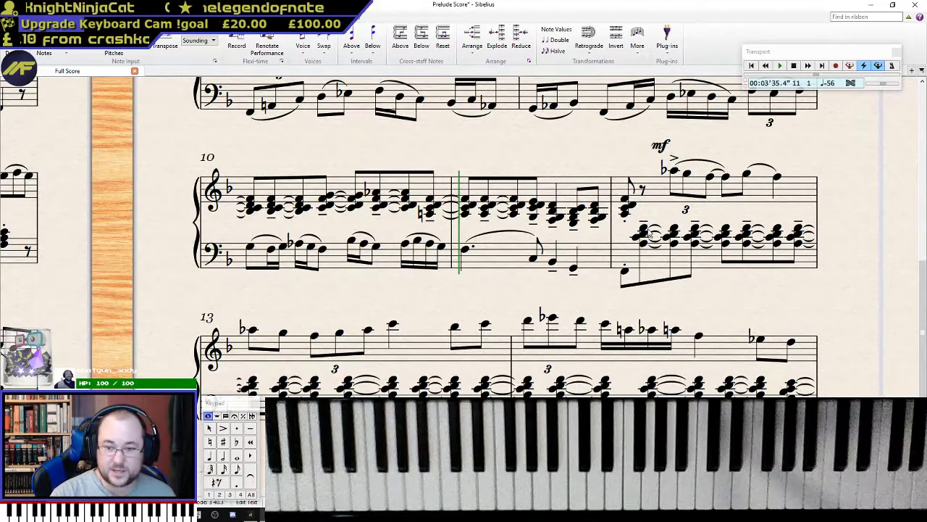
left_click(649, 232)
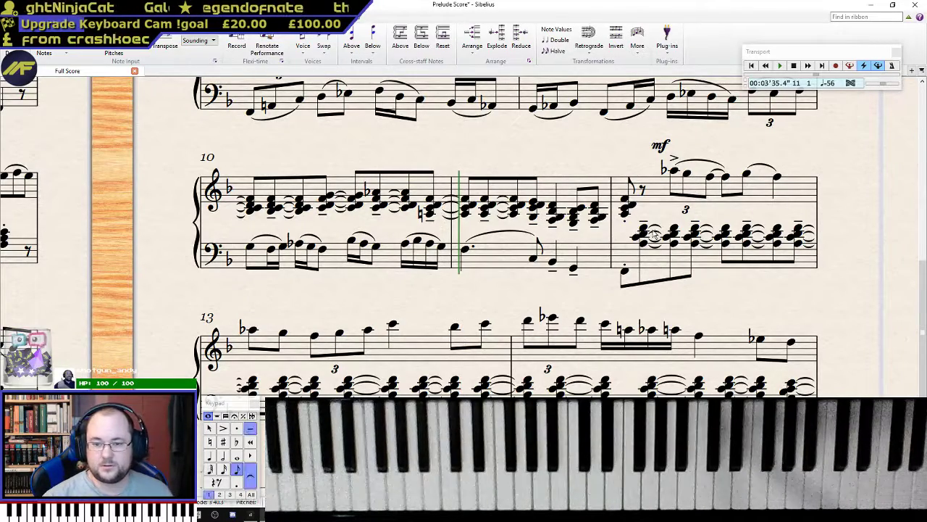
key("Escape")
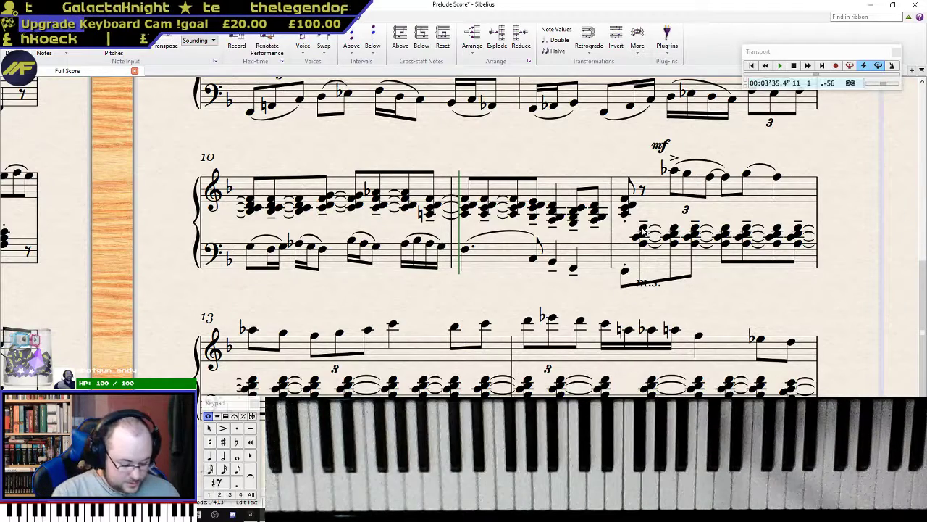
type("sempre")
key("ctrl+p")
key("Escape")
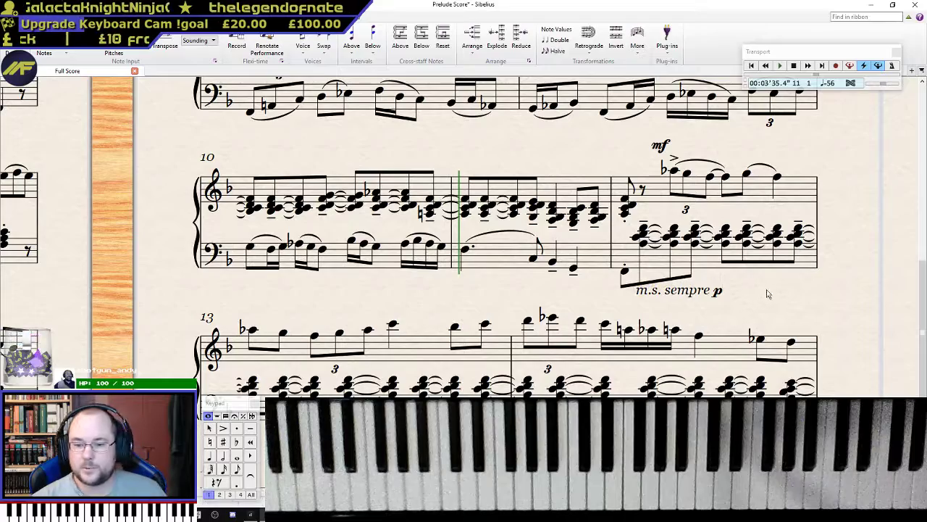
left_click_drag(778, 294, 728, 285)
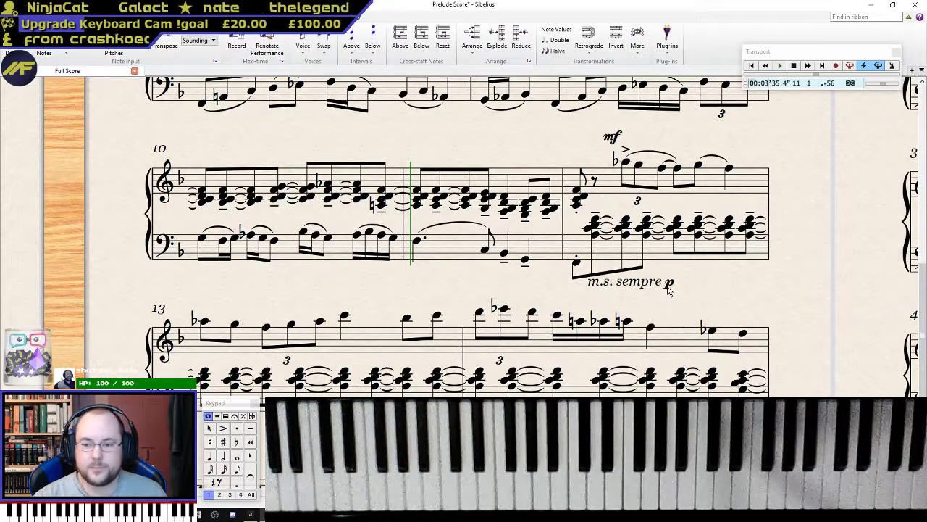
- Play back bar 12 from its opening chord
left_click(593, 226)
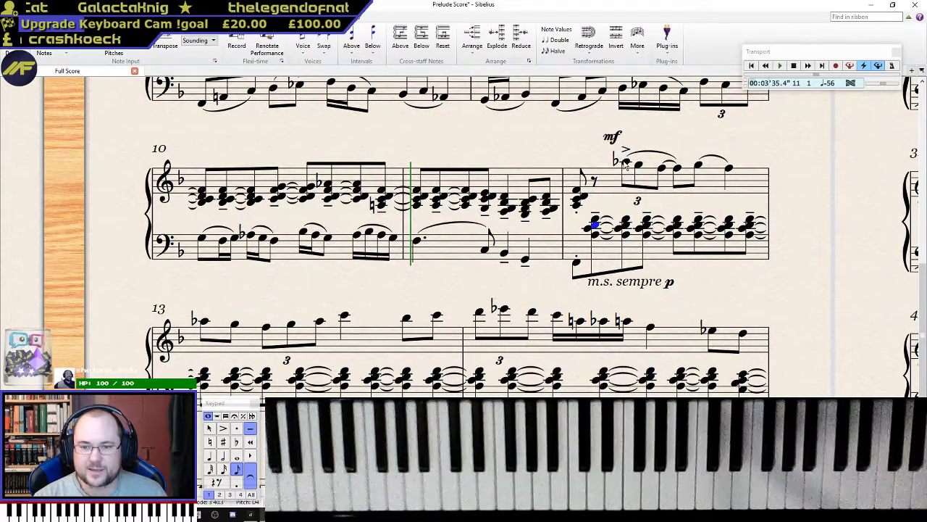
left_click(577, 191)
key("p")
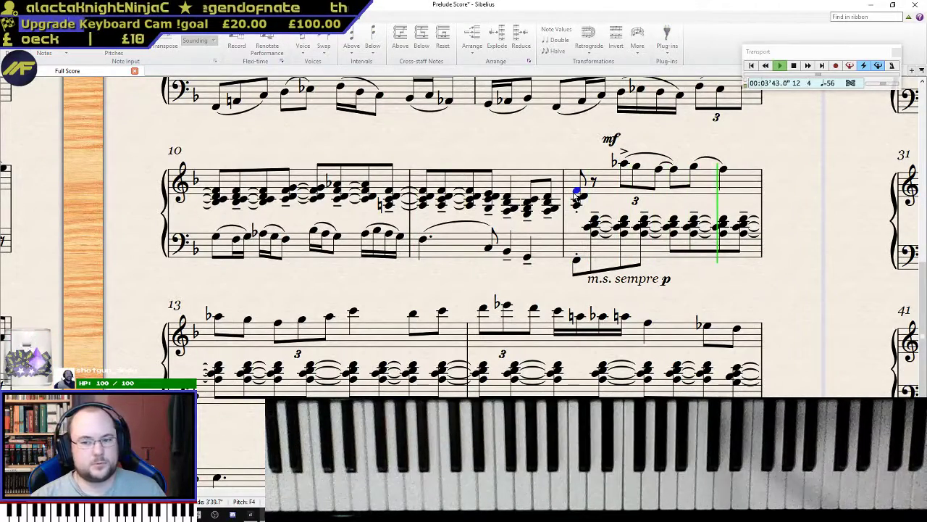
key("Escape")
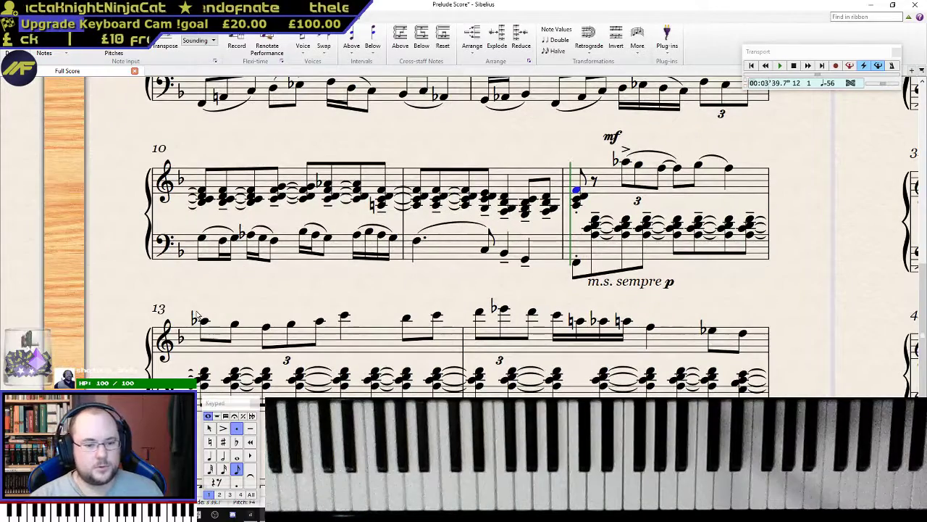
- Slur the A-flat–G pair and the F–G–A triplet in bar 13's upper melody
left_click(204, 323)
key("s")
key("space")
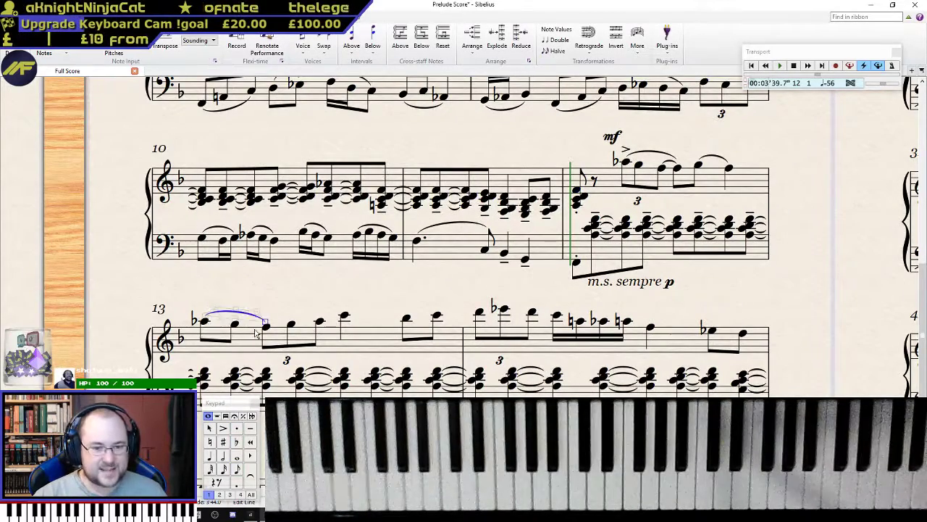
key("shift+space")
left_click(266, 327)
key("s")
key("space")
- Add accents to the quarter-note C and the opening A-flat of bar 13's upper melody
left_click(345, 316)
key("KP_Divide")
key("Left")
key("Left")
key("Left")
key("Left")
key("Left")
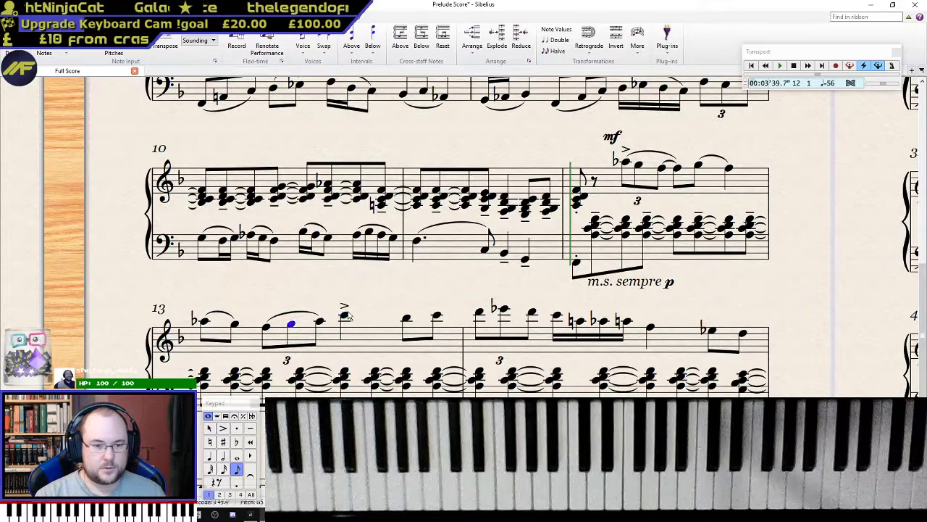
key("KP_Divide")
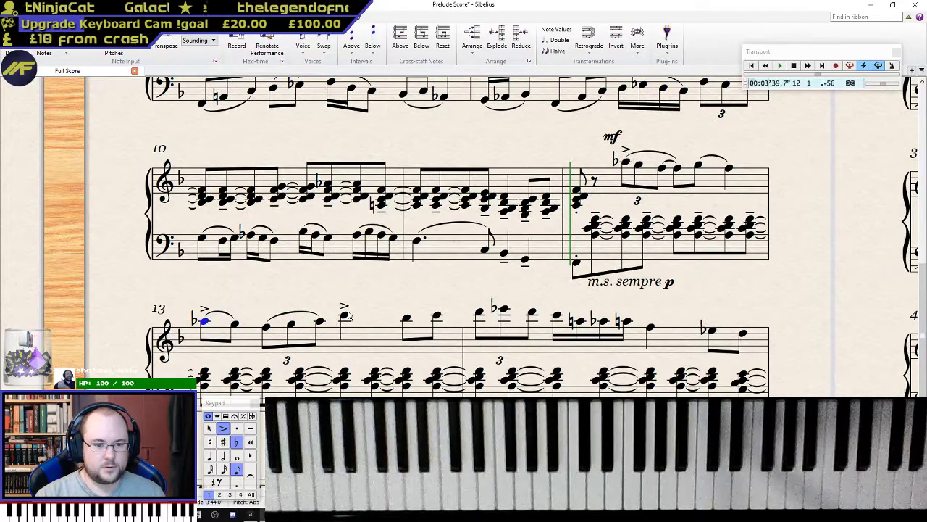
- Slur the upper-melody B-flat–C pair at the end of bar 13 over to bar 14's first D, and select that D
left_click(407, 318)
key("s")
key("space")
left_click(481, 316)
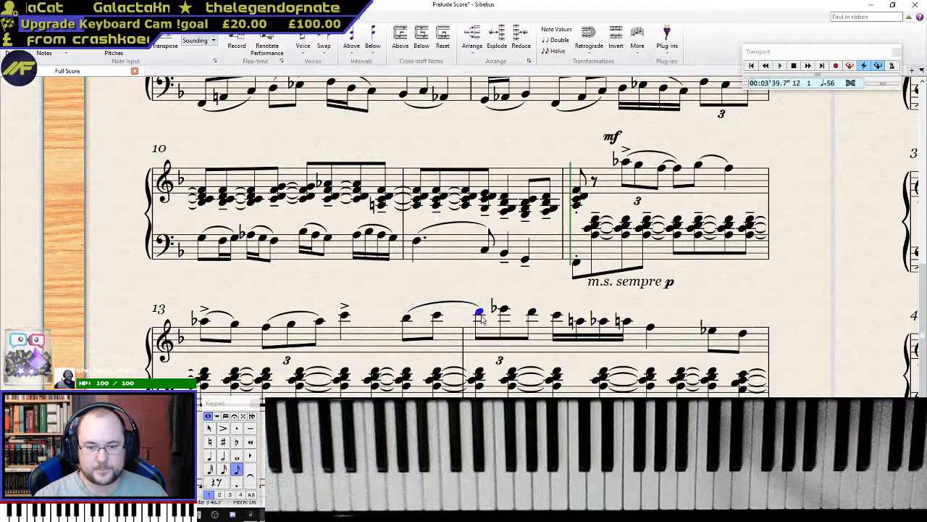
- Accent the upper-melody E-flat in bar 14's opening triplet and slur it to the following D
left_click(504, 309)
key("KP_Divide")
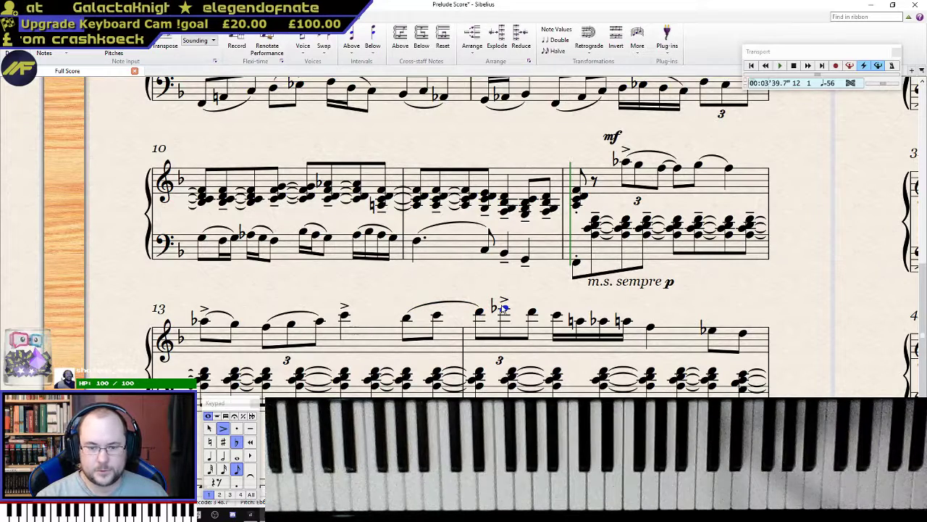
key("s")
- Slur bar 14's upper-melody sixteenth-note run from the C down to the quarter-note F
left_click(557, 315)
key("s")
key("space")
key("space")
key("space")
key("space")
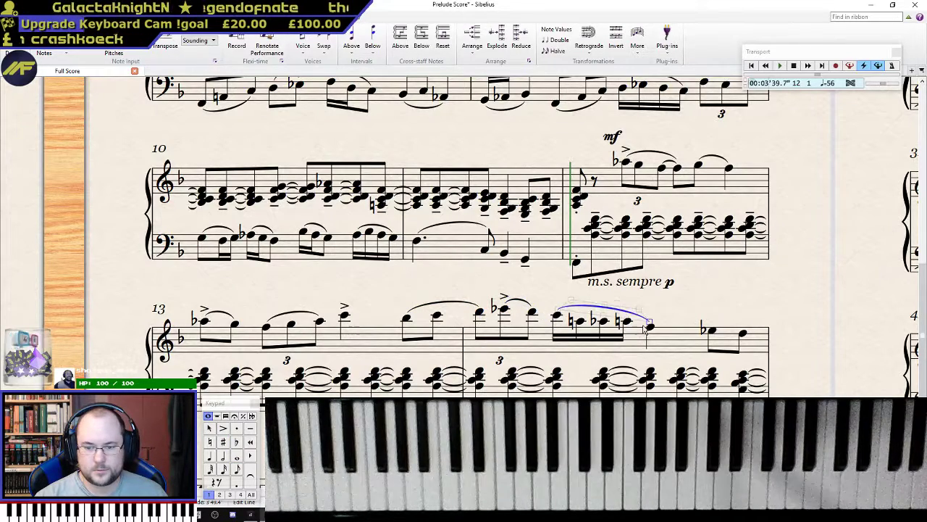
- Accent the upper-melody E-flat near the end of bar 14 and slur from it over to bar 15's first note
left_click(714, 331)
key("KP_Divide")
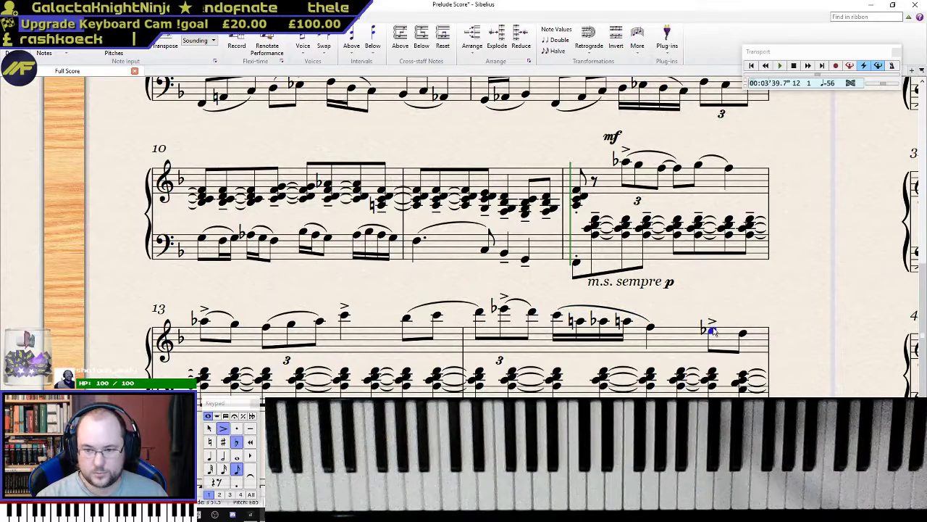
key("s")
scroll(519, 378, "down", 3)
key("space")
- Slur the A-natural–C pair in bar 15's upper melody and add a tenuto to the quarter-note E-flat
left_click(267, 346)
key("s")
left_click(346, 334)
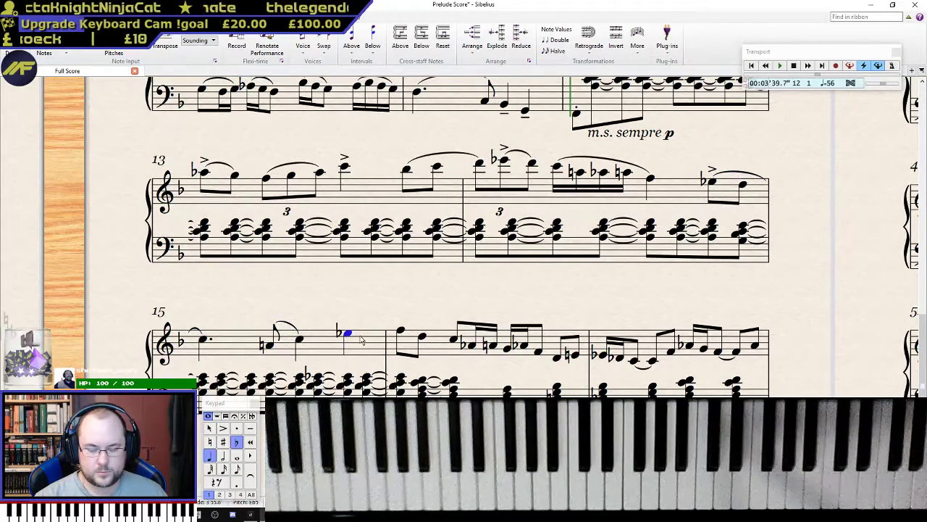
- Slur the F–D pair, the C–A-flat–A group and the G–A-flat–F group in bar 16's upper melody
left_click(401, 331)
key("s")
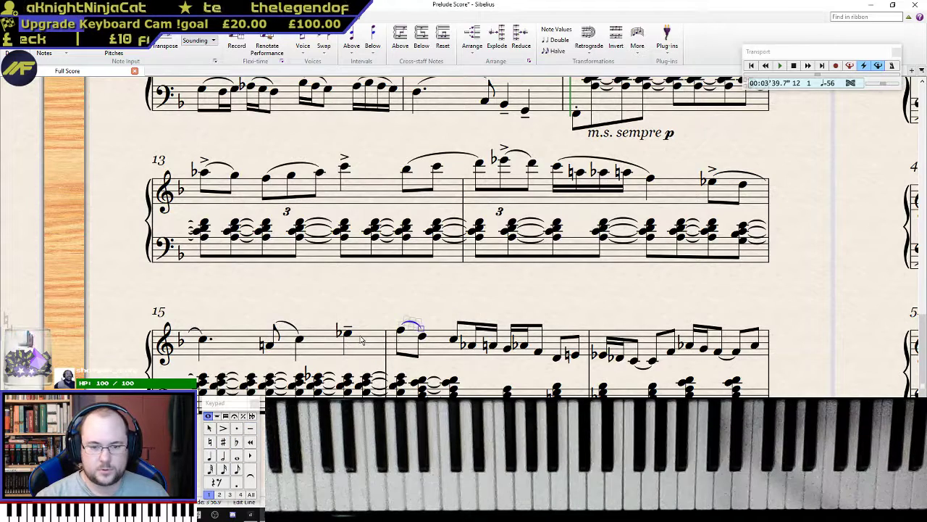
left_click(456, 342)
key("s")
left_click(519, 348)
key("s")
- Add a p dynamic at bar 16's low D and a diminuendo hairpin leading to it from the C
left_click(558, 358)
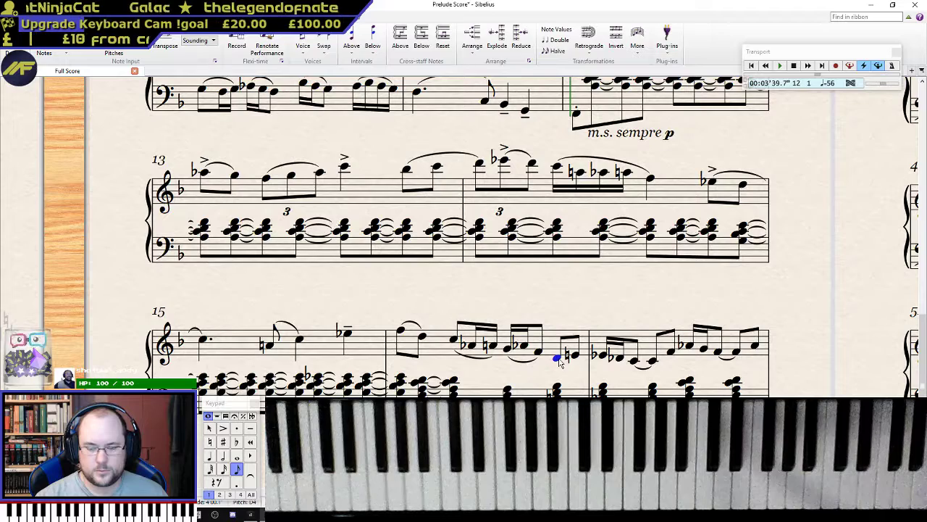
key("ctrl+e")
key("ctrl+p")
left_click(595, 298)
left_click(540, 352)
left_click(460, 343, "shift")
key("h")
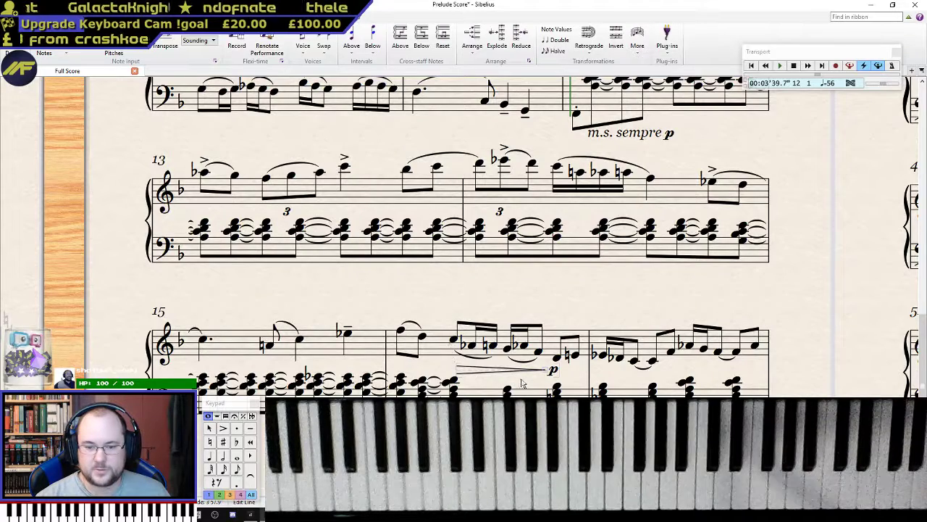
left_click(554, 371)
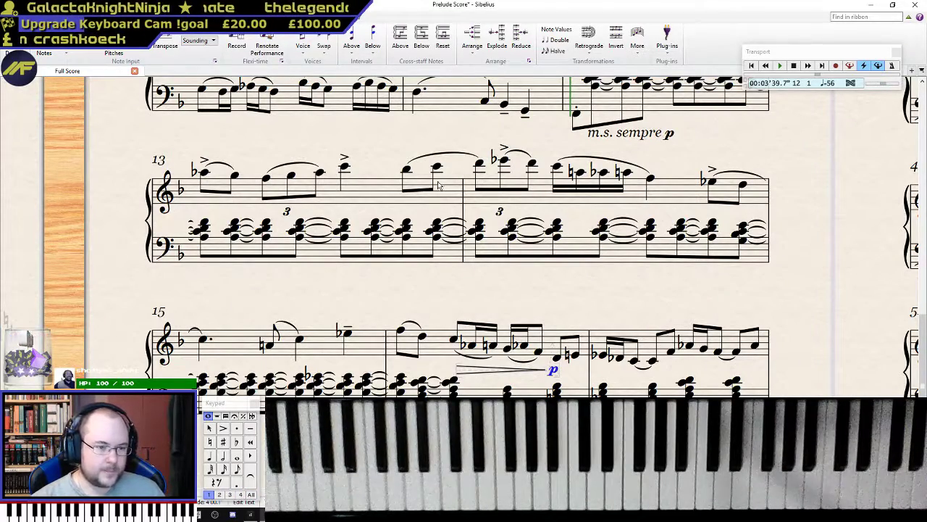
- Play back the passage from bar 12's opening chord into bar 14
scroll(355, 139, "up", 3)
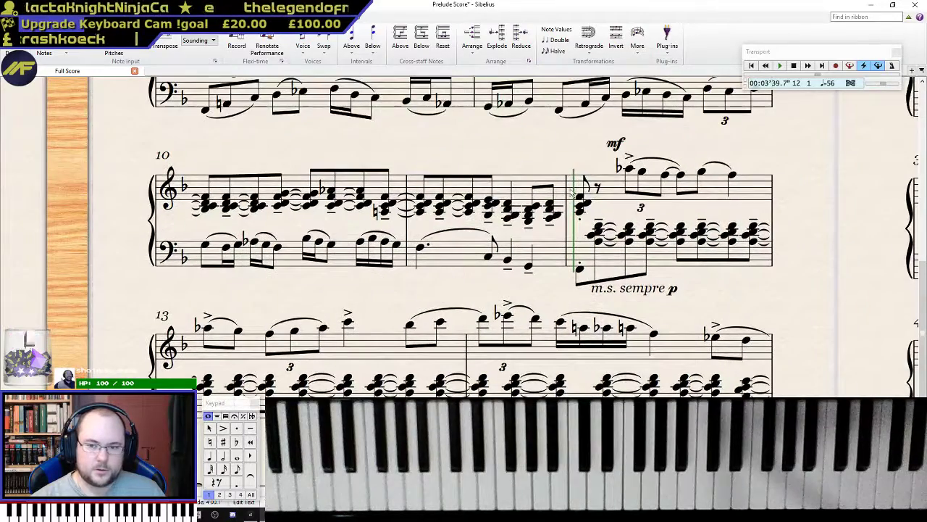
key("space")
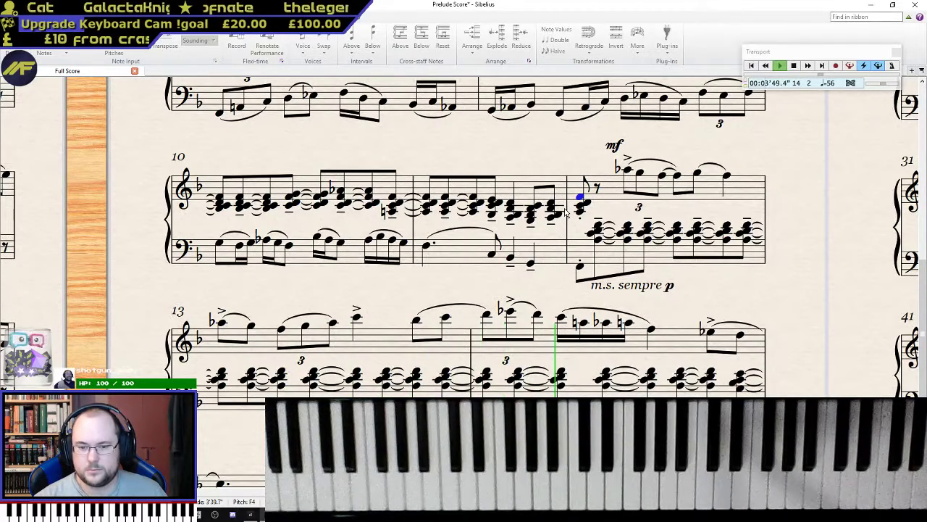
key("space")
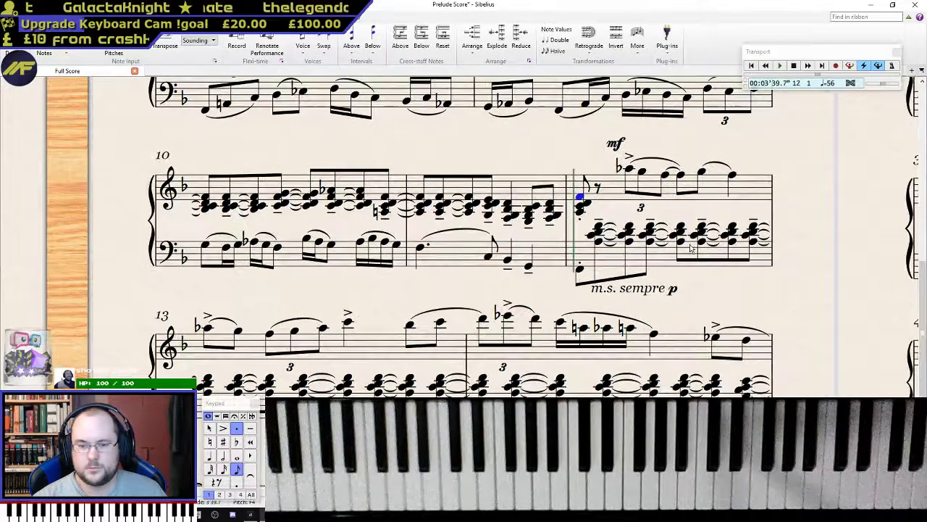
- Add a third below each upper-melody note from bar 13's final B-flat–C pair through bar 14's first sixteenth-note C
left_click(410, 326)
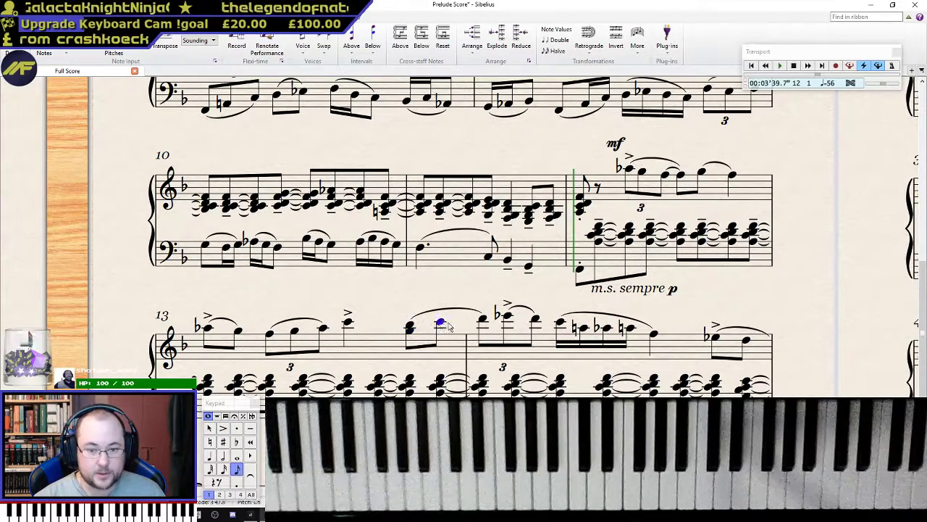
left_click(482, 319)
key("Down")
key("Down")
left_click(508, 316)
key("shift+3")
left_click(536, 320)
key("shift+3")
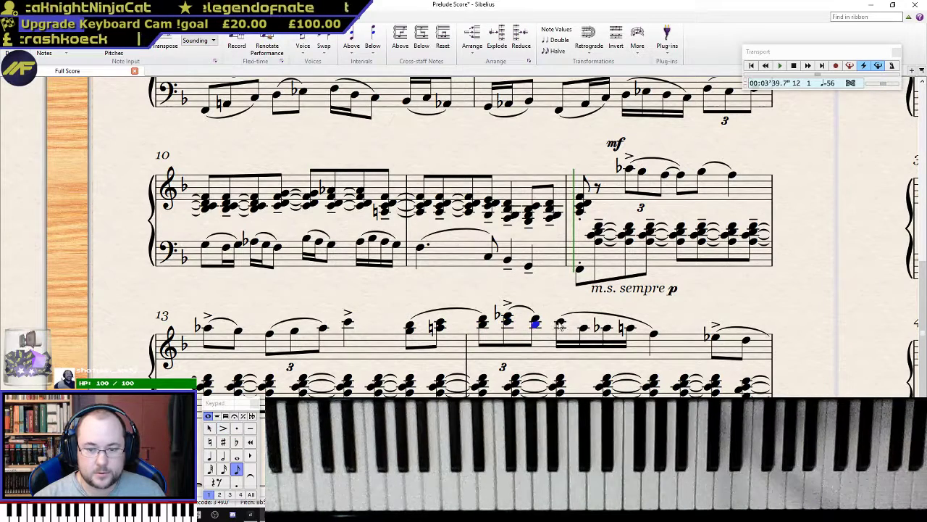
left_click(561, 326)
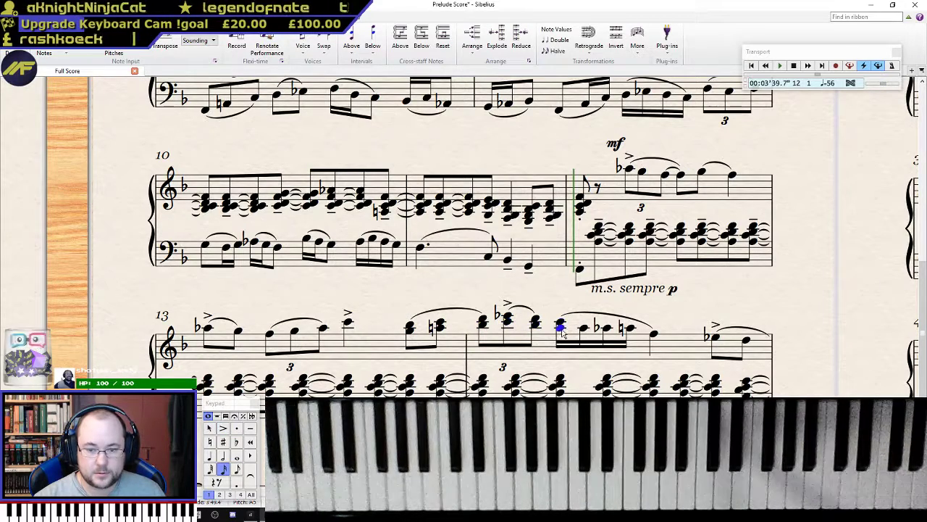
- Play back the harmonized melody from bar 13's opening A-flat
left_click(207, 328)
key("p")
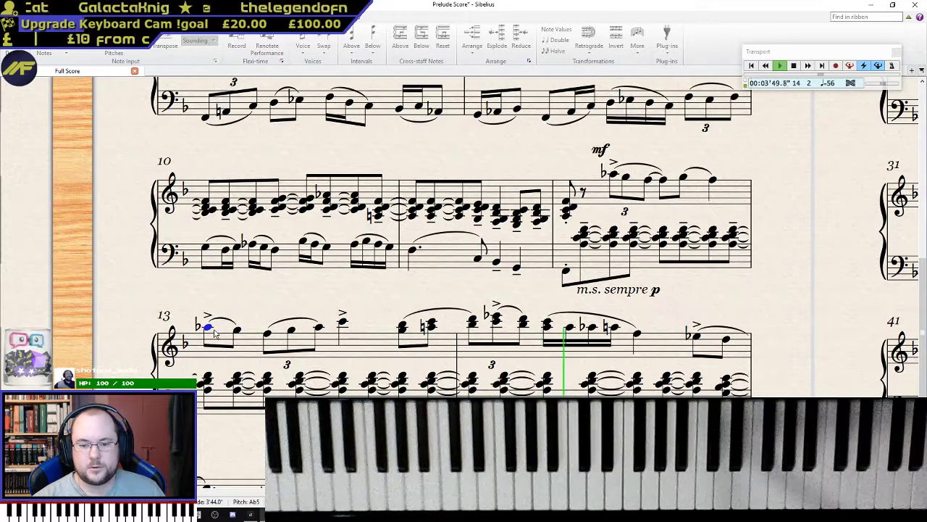
key("Escape")
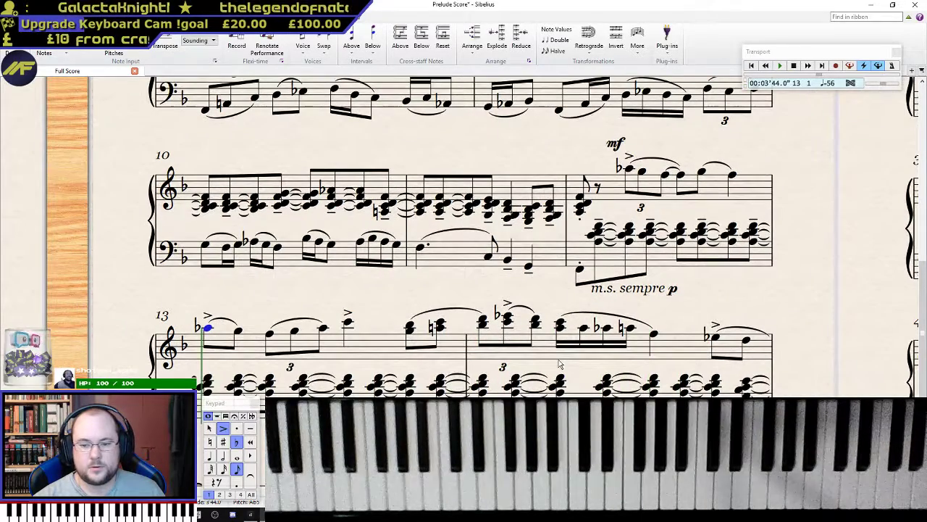
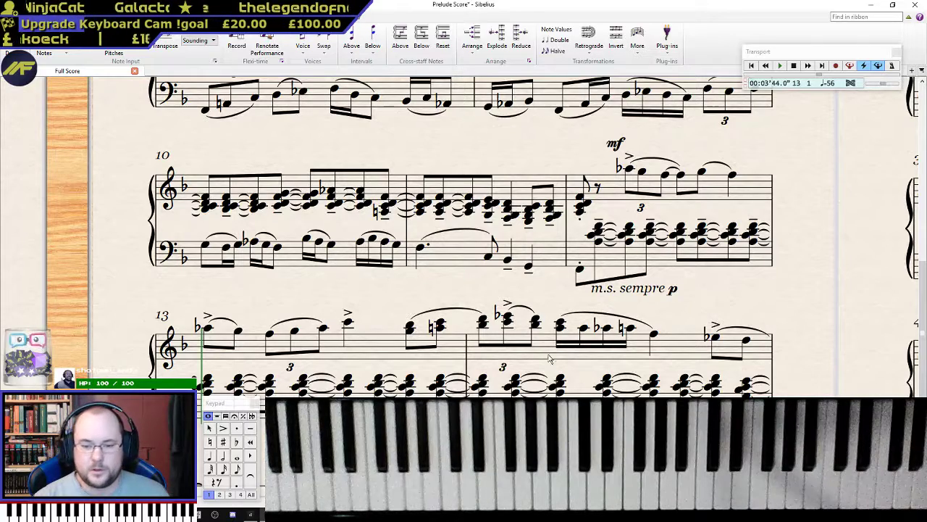
- Replace the slur over bar 14's sixteenth-note run with one from the first single A to the quarter-note F
left_click(562, 324)
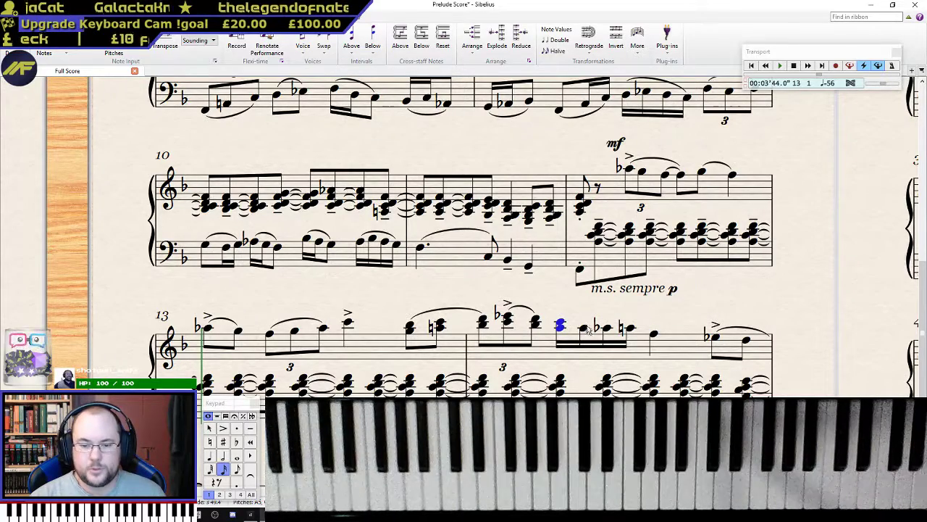
left_click(584, 328)
key("s")
key("space")
key("space")
key("space")
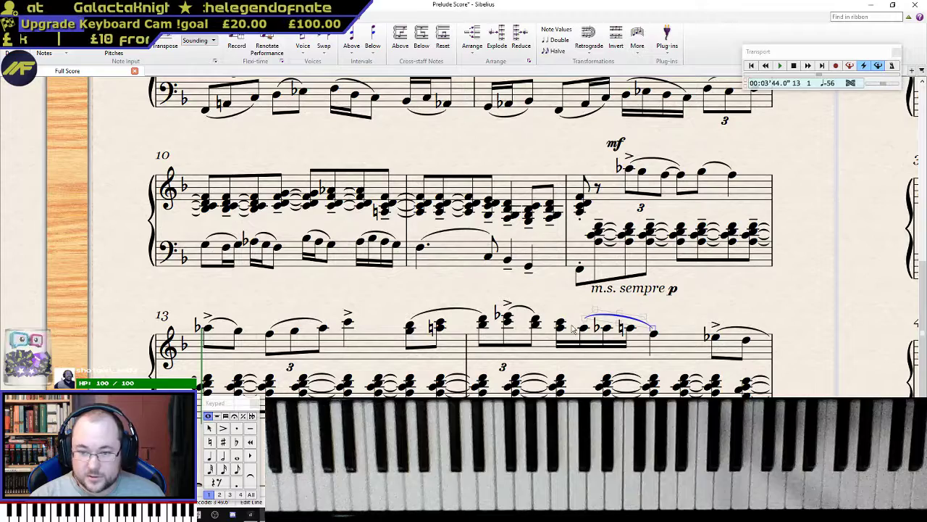
- Slur from bar 14's accented E-flat chord through the D chord to the C chord
left_click(507, 319)
key("s")
key("space")
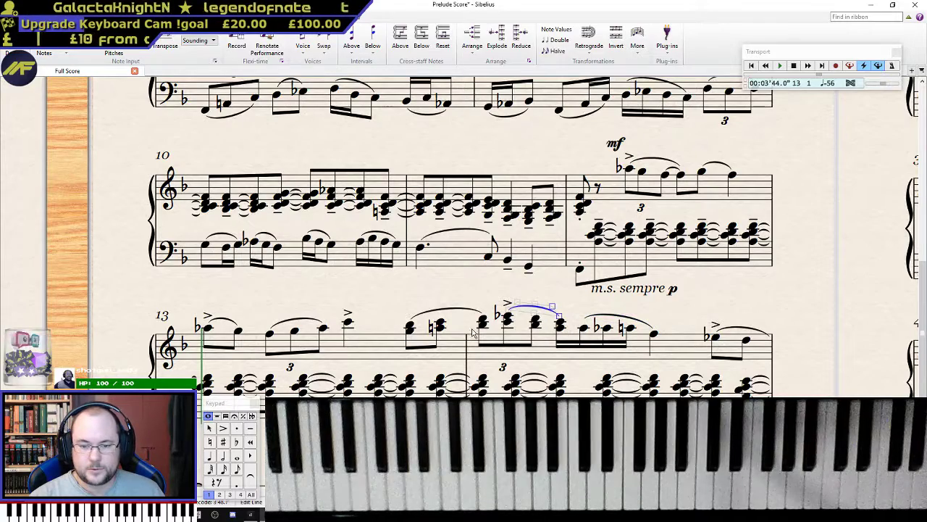
scroll(466, 332, "down", 5)
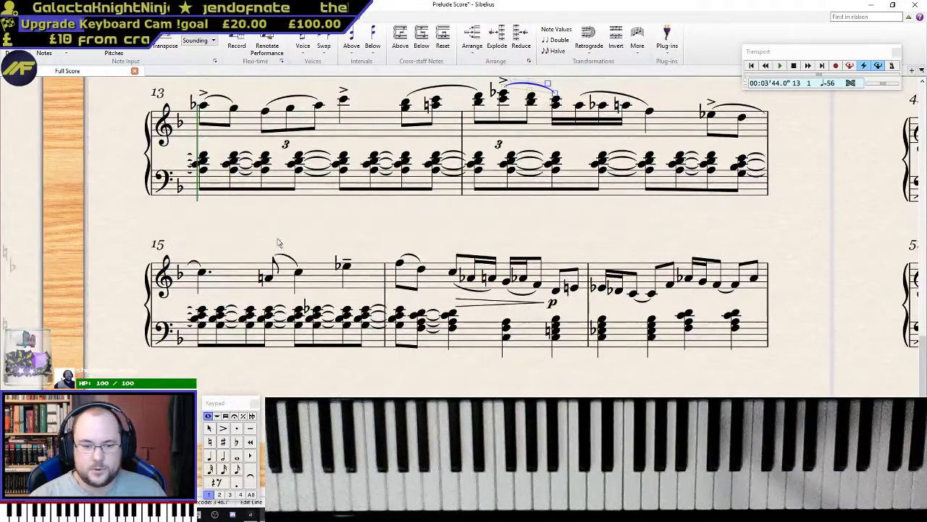
key("Escape")
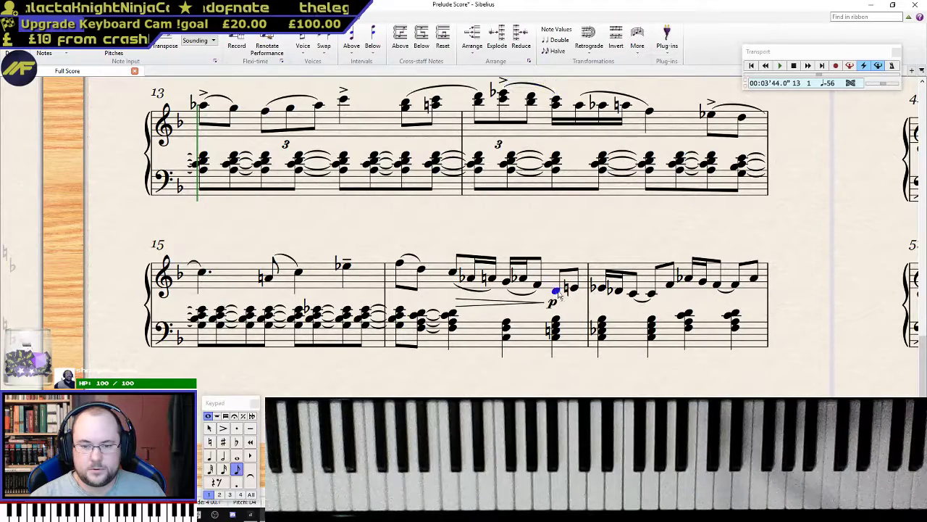
- Slur the note groups of bar 17's upper melody, carrying the last slur over into bar 18
left_click(610, 291)
key("s")
key("space")
key("space")
key("space")
key("space")
key("space")
key("space")
key("space")
key("space")
key("space")
key("space")
key("space")
- Shorten the slur crossing into bar 18 so that it ends on the first C
left_click_drag(819, 279, 733, 305)
key("ctrl+z")
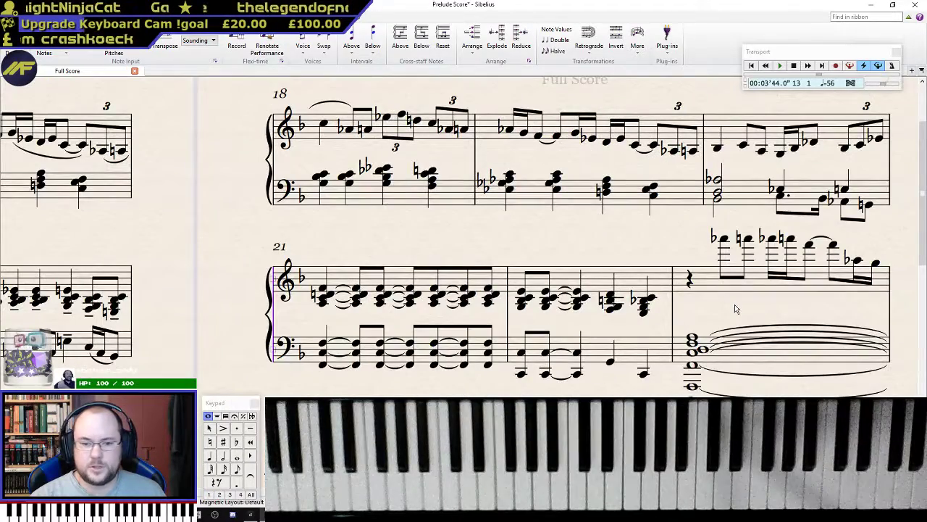
left_click_drag(400, 236, 422, 262)
key("Right")
key("shift+space")
- Slur the A-flat–A pair, the E-flat–F–D triplet and the C–A-flat–A triplet in bar 18's upper melody
left_click(369, 131)
key("s")
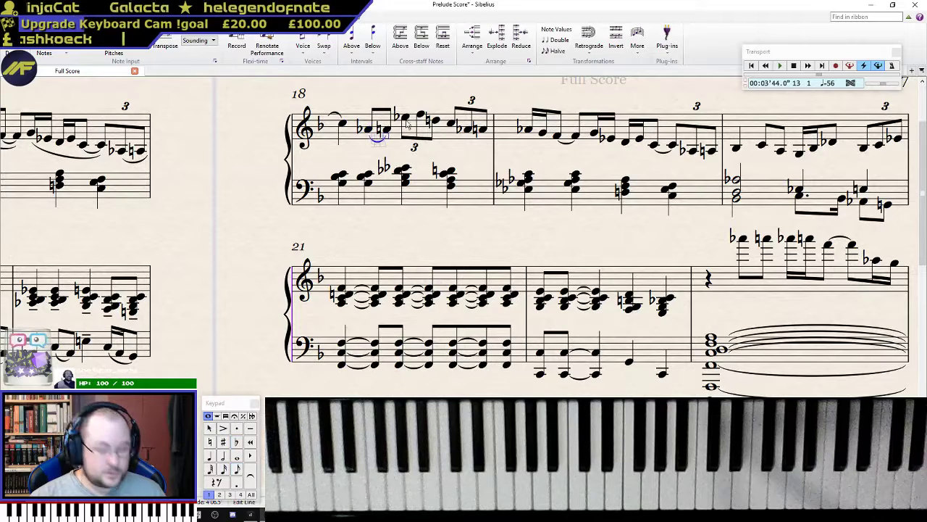
left_click(404, 116)
key("s")
left_click(450, 126)
key("s")
key("space")
- Slur bar 19's upper melody in two groups, from A-flat to the tied F and from G to the tied C
left_click(527, 130)
key("s")
key("space")
key("space")
left_click(595, 135)
key("s")
key("space")
key("space")
key("space")
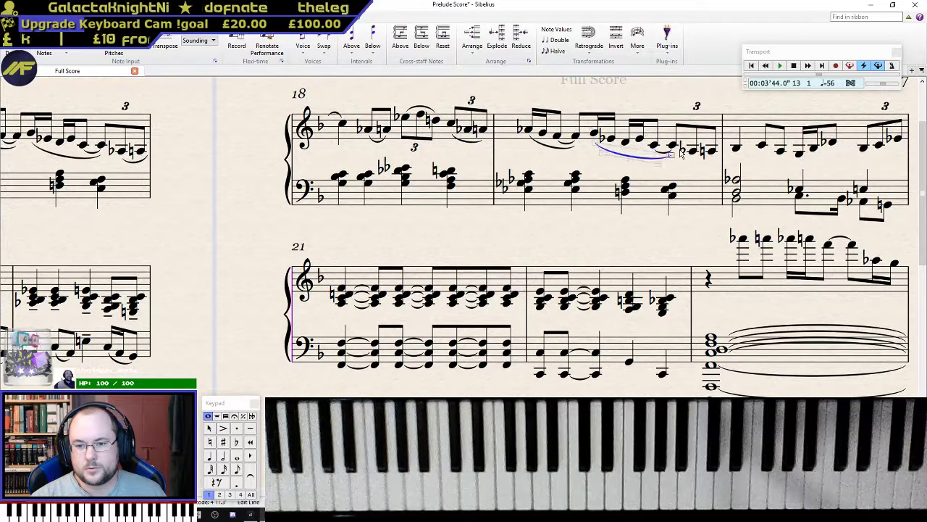
- Slur the A-flat–A pair at the end of bar 19 over to bar 20's first B-flat
left_click(690, 151)
key("s")
key("space")
key("space")
key("shift+space")
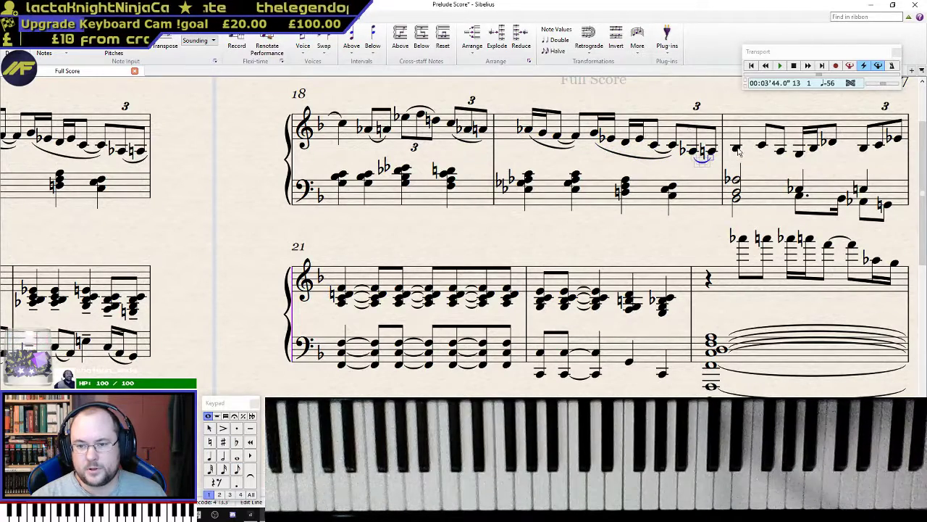
left_click(735, 148)
- Slur the C–A pair, the G–B-flat–D-flat group and the B-flat–C–E-flat triplet in bar 20's upper melody
left_click(761, 147)
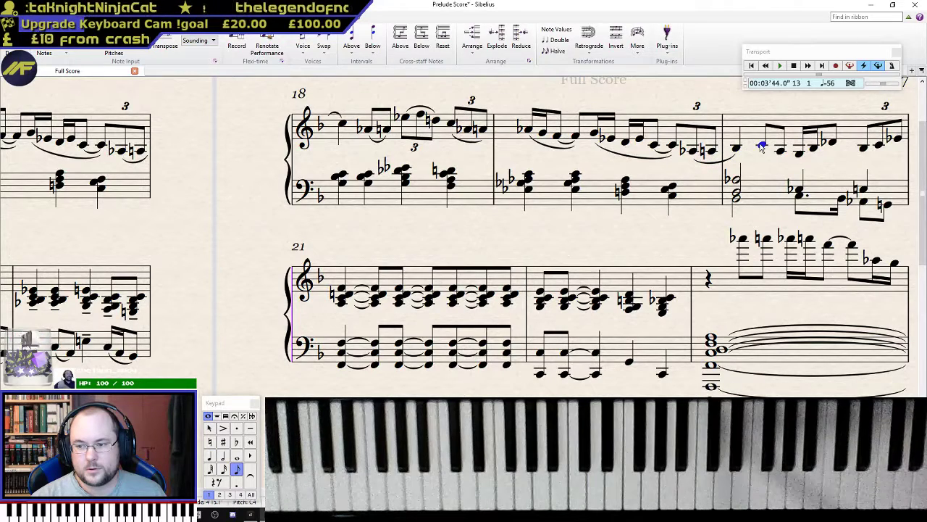
left_click(799, 150)
key("s")
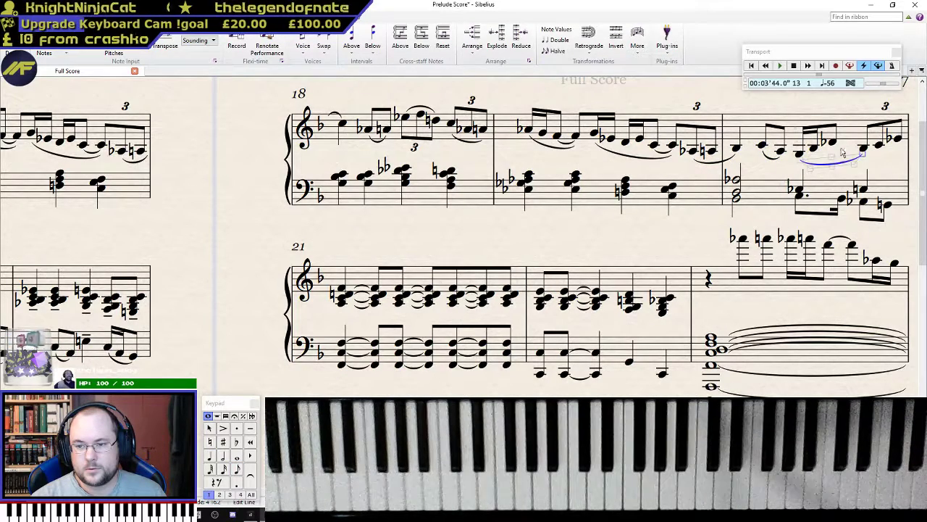
left_click(863, 150)
key("s")
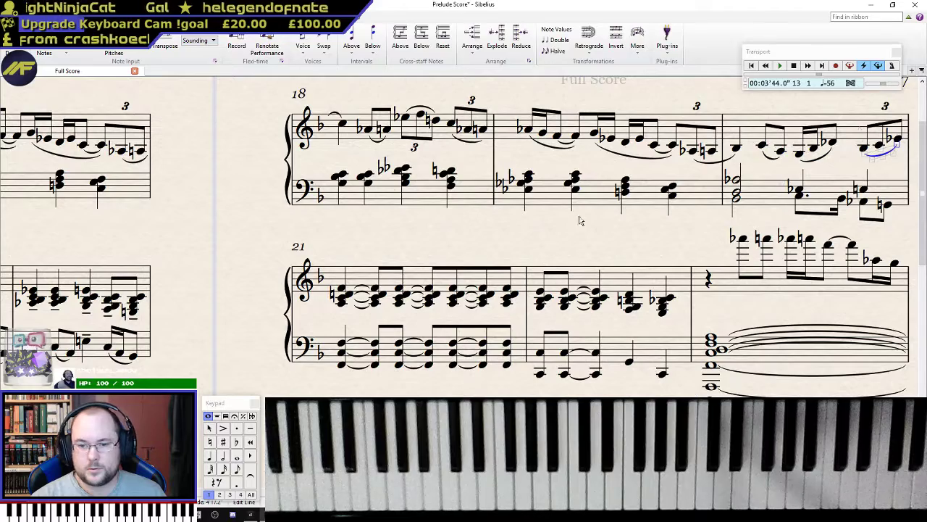
- Slur bar 23's high melody as an A-flat–A pair, a group from A-flat to the tied F, and an A-flat–G pair
scroll(384, 225, "down", 2)
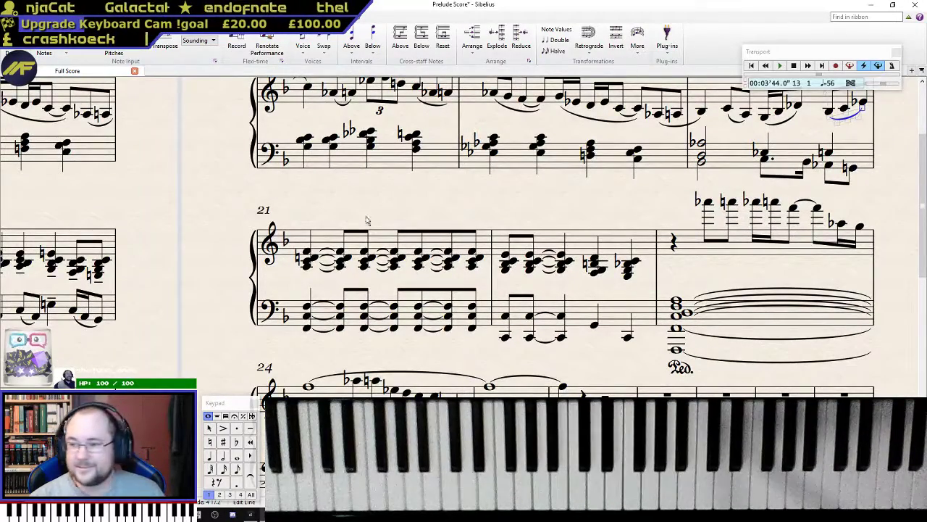
scroll(492, 208, "up", 2)
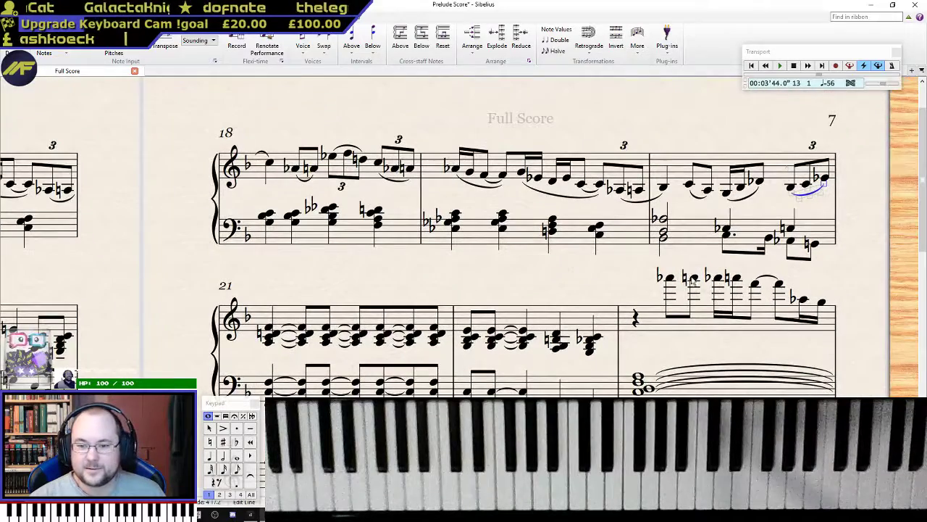
left_click(669, 279)
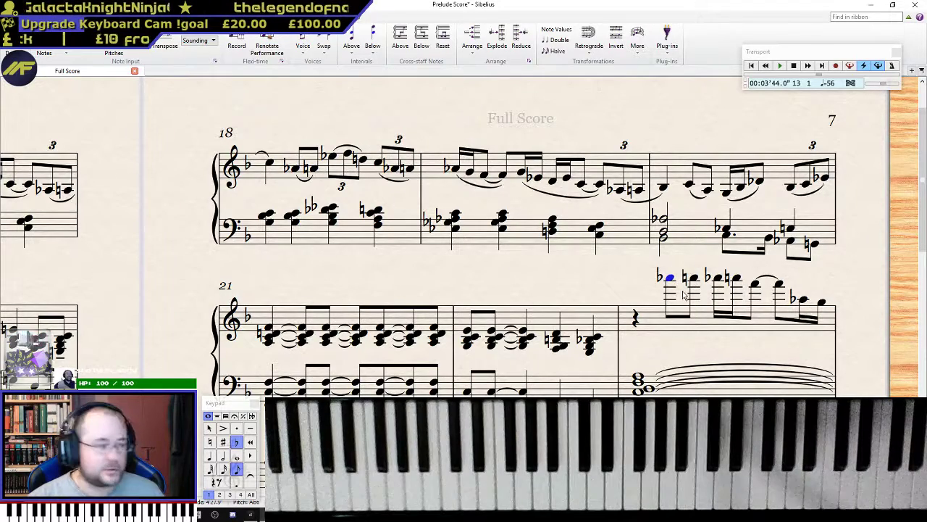
key("s")
left_click(722, 278)
key("s")
key("space")
key("space")
left_click(798, 300)
key("s")
scroll(798, 299, "left", 2)
key("shift+space")
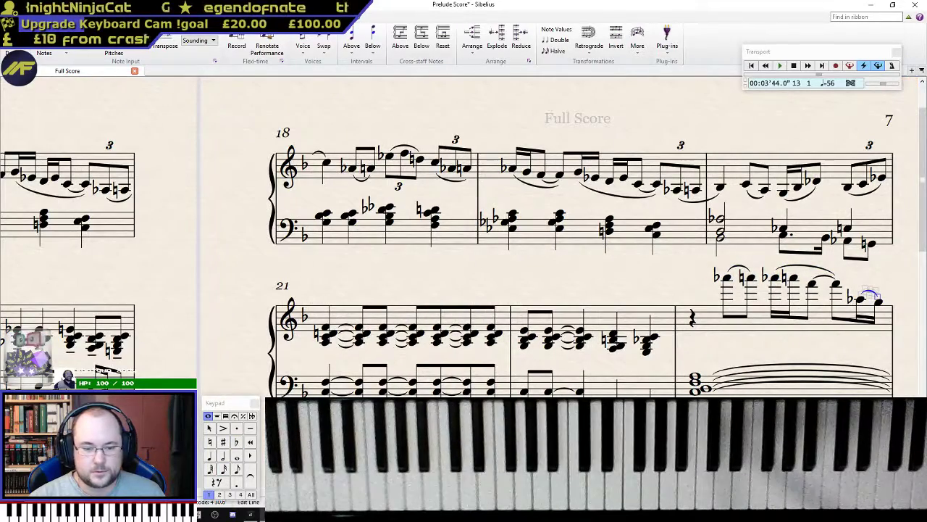
- Slur the A-flat–A pair and the E-flat–D–C group in the second voice of bar 24's upper staff
key("Delete")
left_click_drag(439, 434, 459, 265)
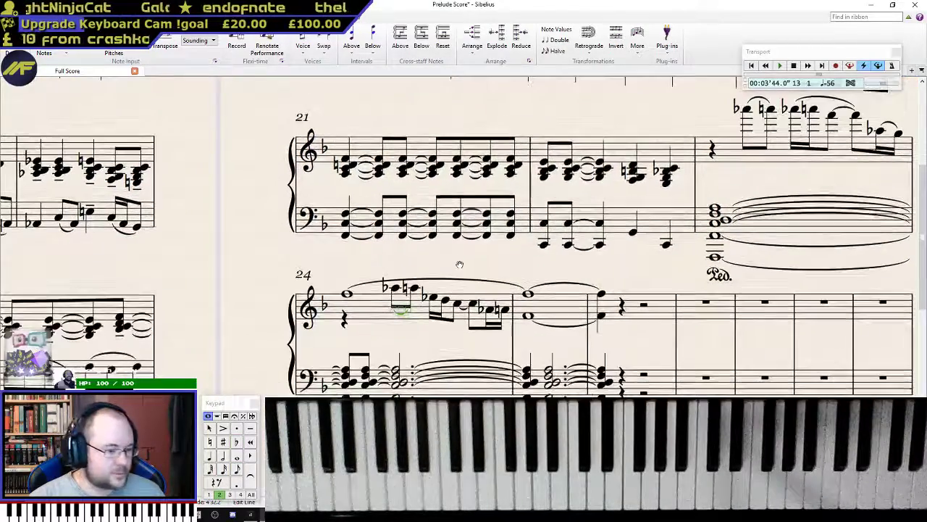
left_click(433, 303)
key("s")
key("space")
key("space")
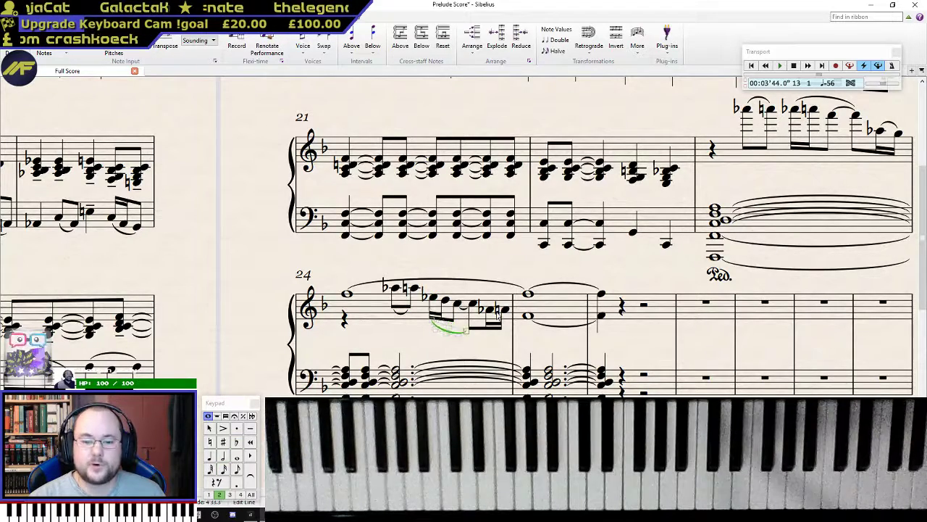
- Slur the A-flat–A pair at the end of bar 24's second voice over to bar 25's lower F
key("space")
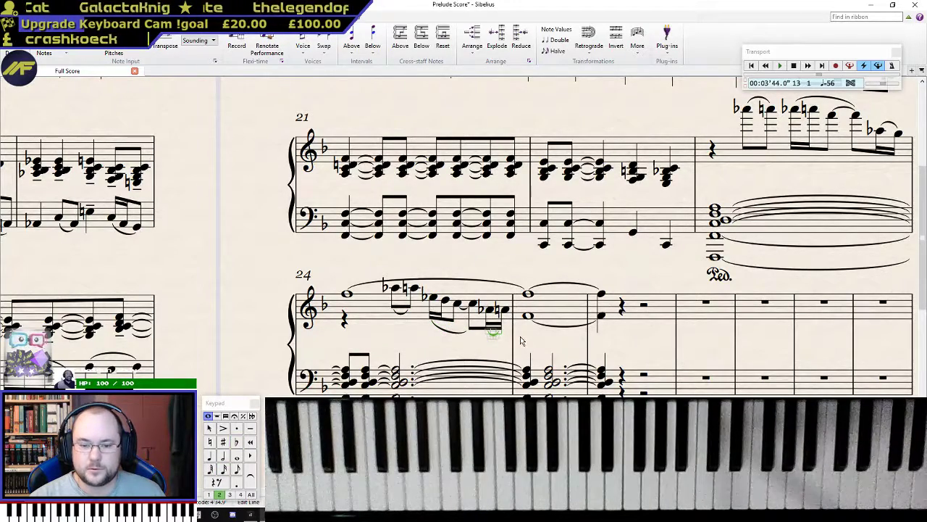
key("space")
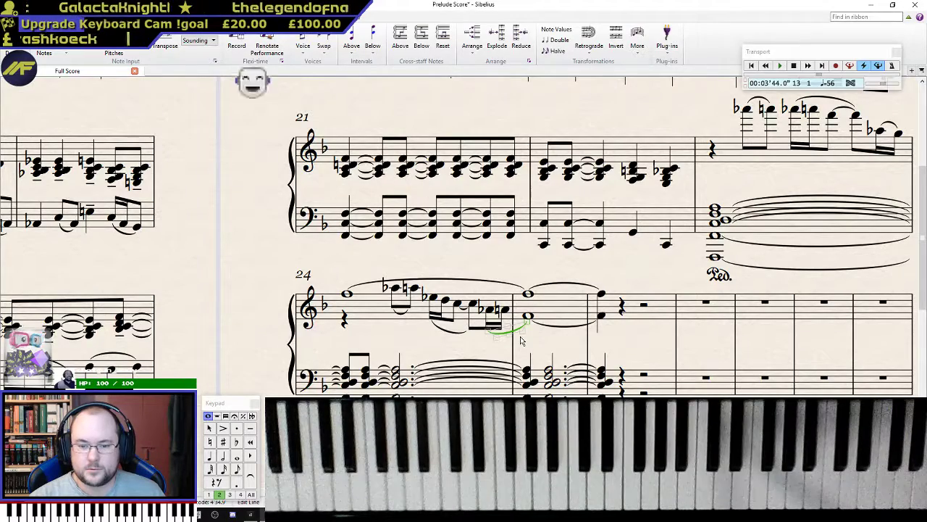
key("Escape")
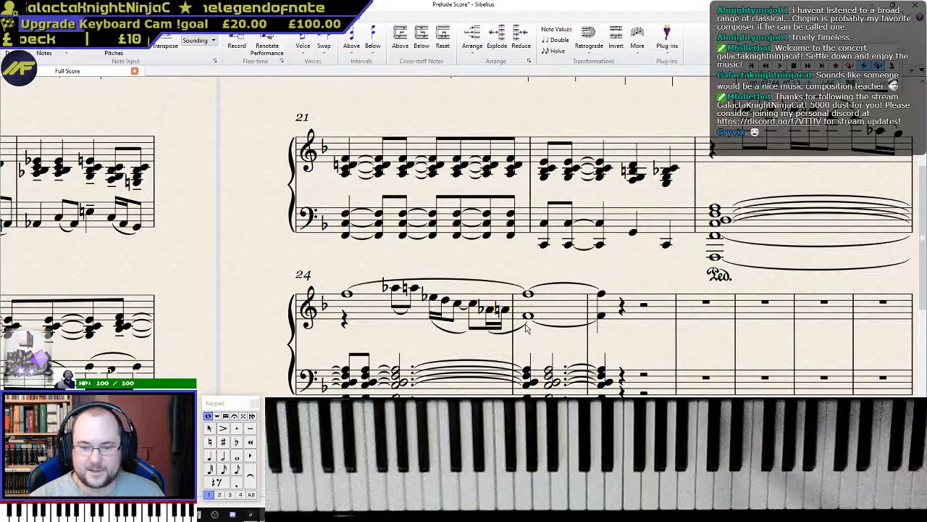
- Put bar 26's lower F in the second voice with its spare rests hidden, and extend the slur from bar 24 to it
left_click(527, 329)
left_click(528, 317)
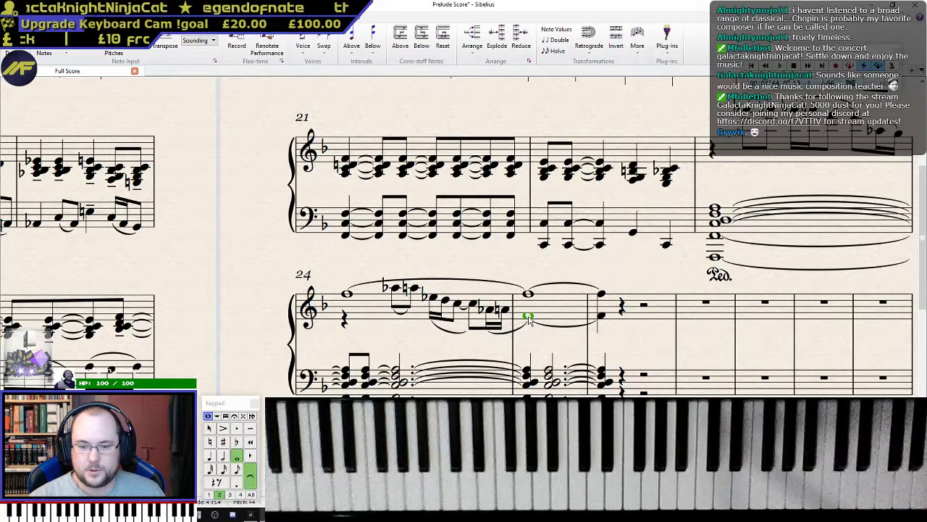
left_click(601, 316)
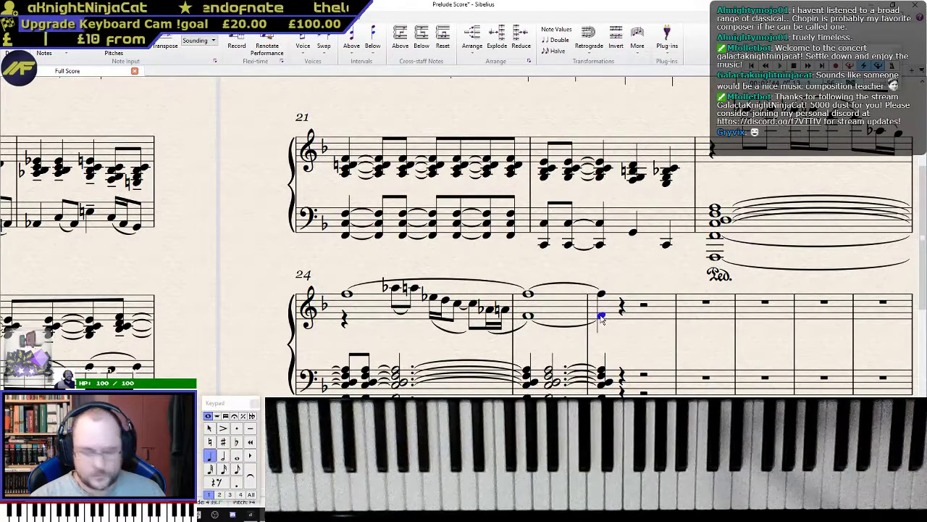
key("ctrl+alt+2")
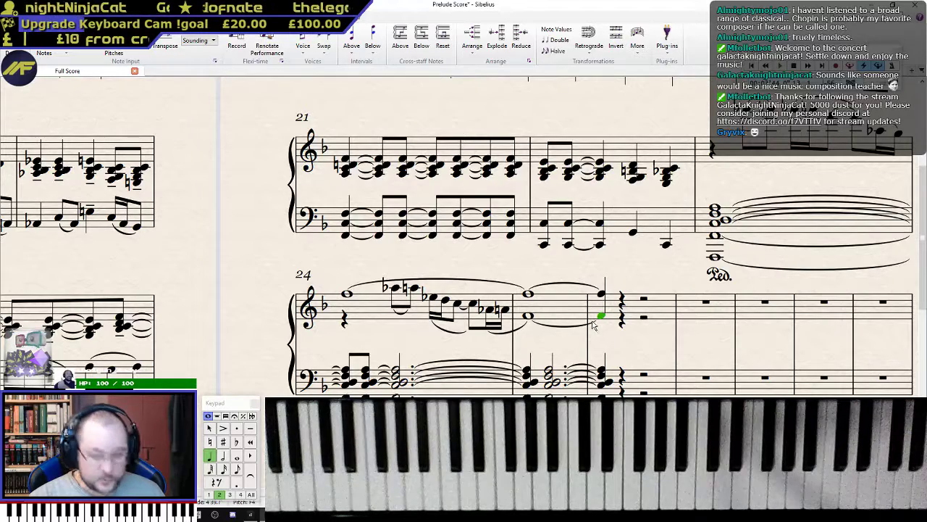
left_click(622, 323)
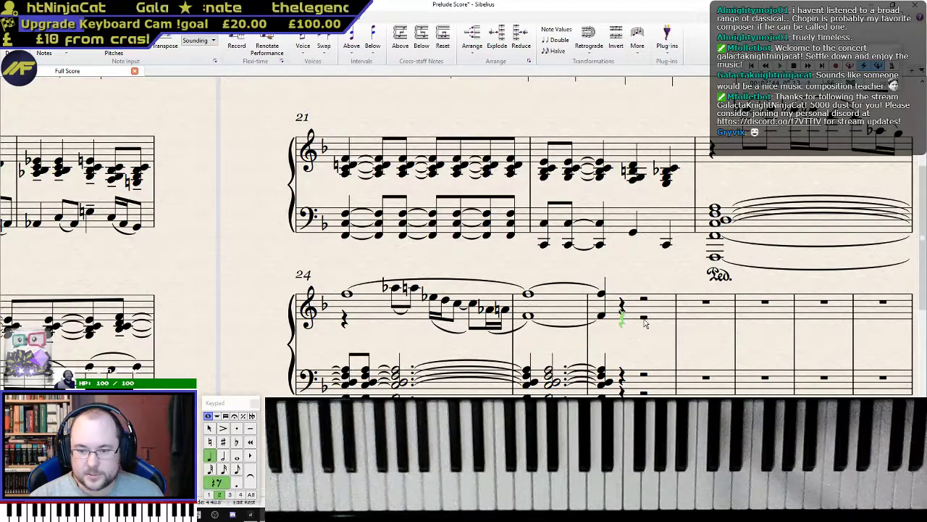
left_click(602, 319)
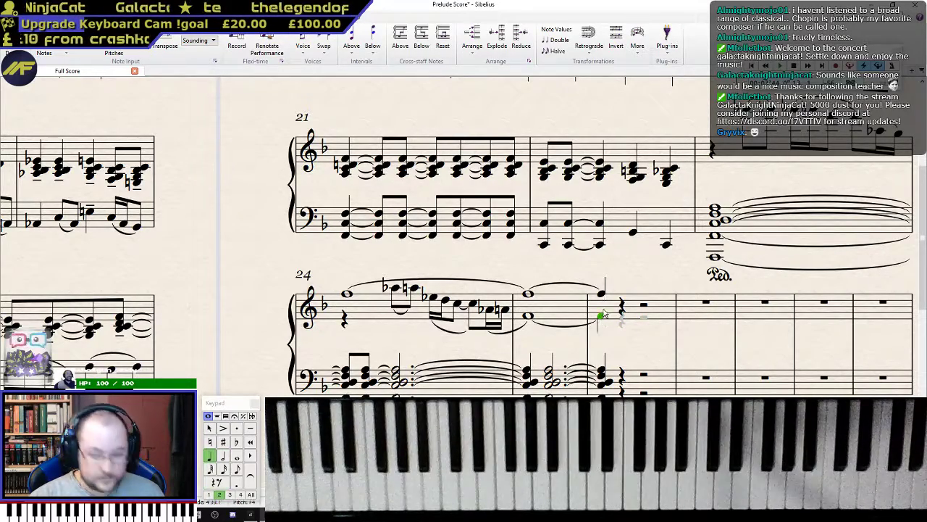
key("alt+Up")
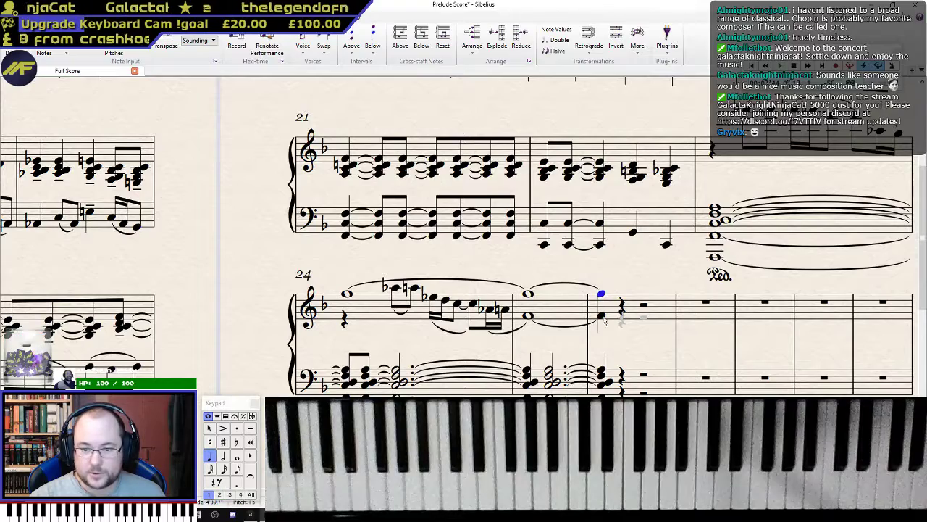
left_click(527, 327)
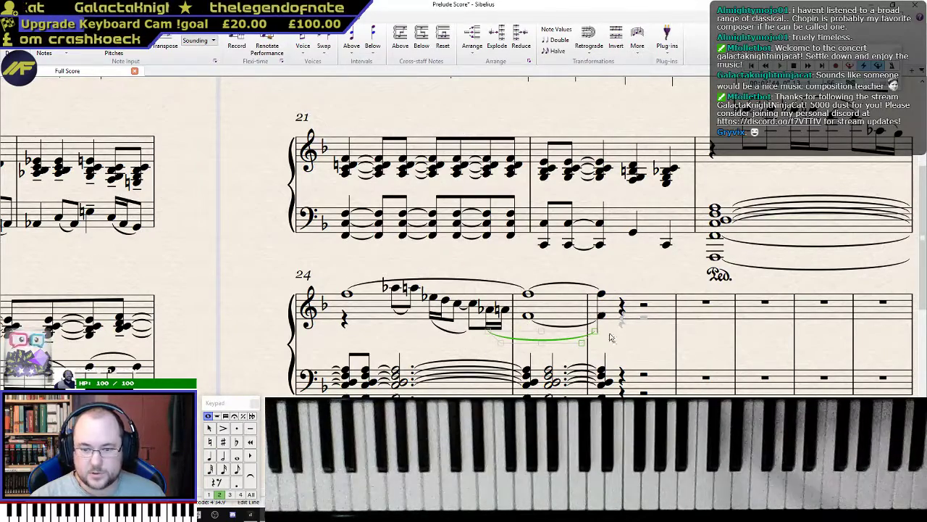
- Add tenuto marks to the last two upper-staff chords and the last two bass notes of bar 22
scroll(509, 276, "up", 3)
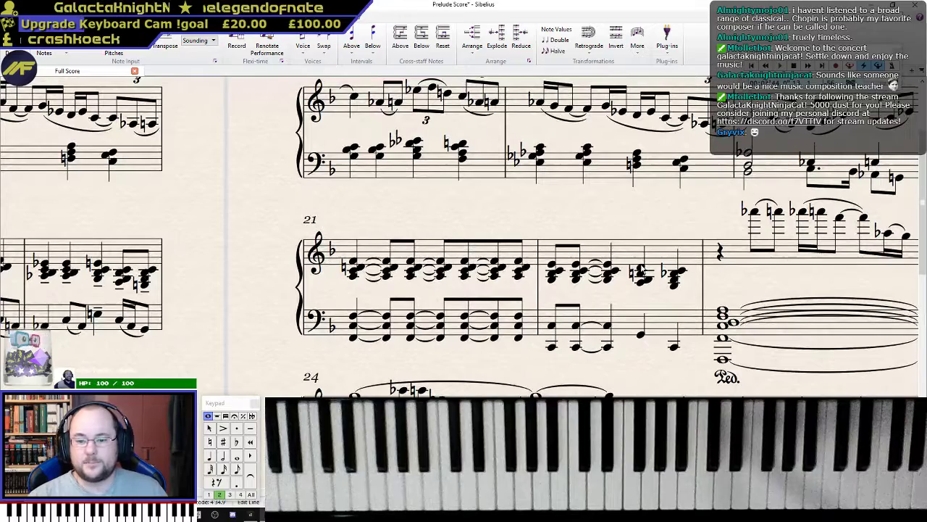
left_click(641, 272)
key("Right")
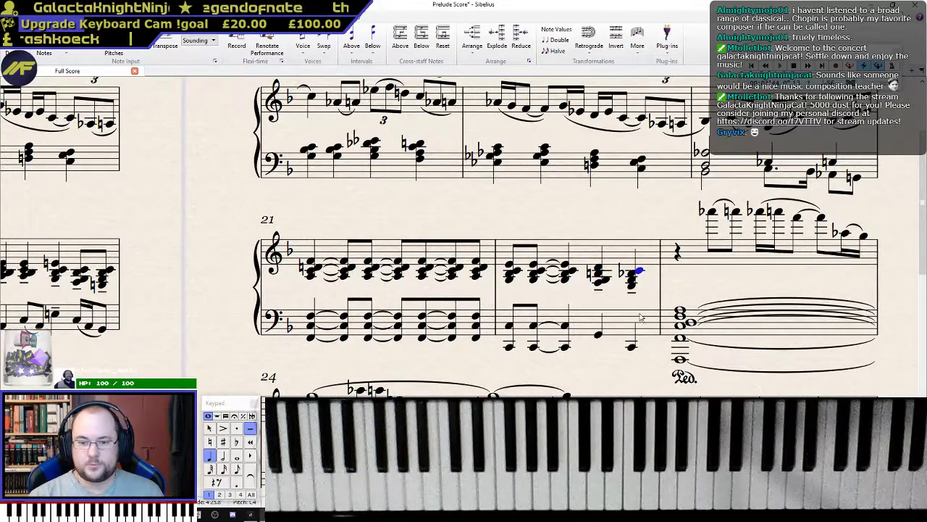
left_click(631, 348)
key("Left")
key("Left")
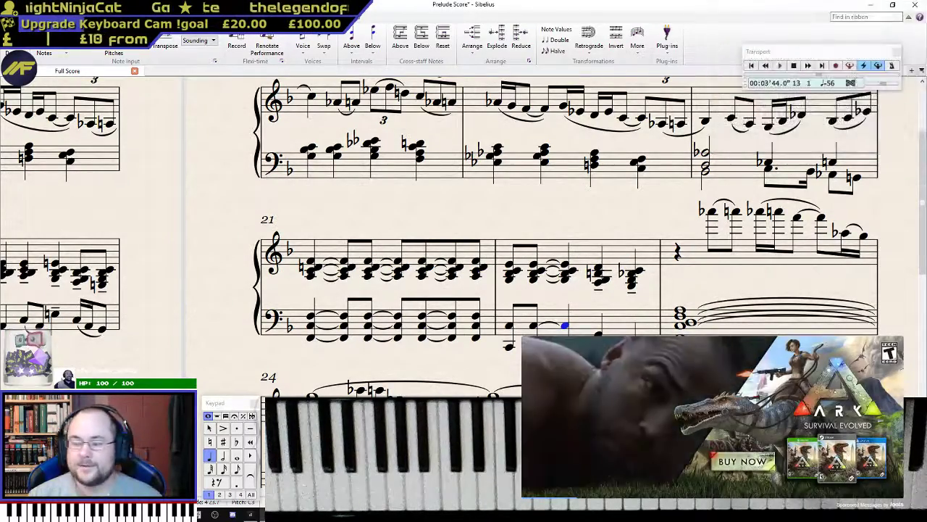
- Add tenuto marks to the first two chords of bar 22 in both staves
left_click_drag(451, 355, 458, 320)
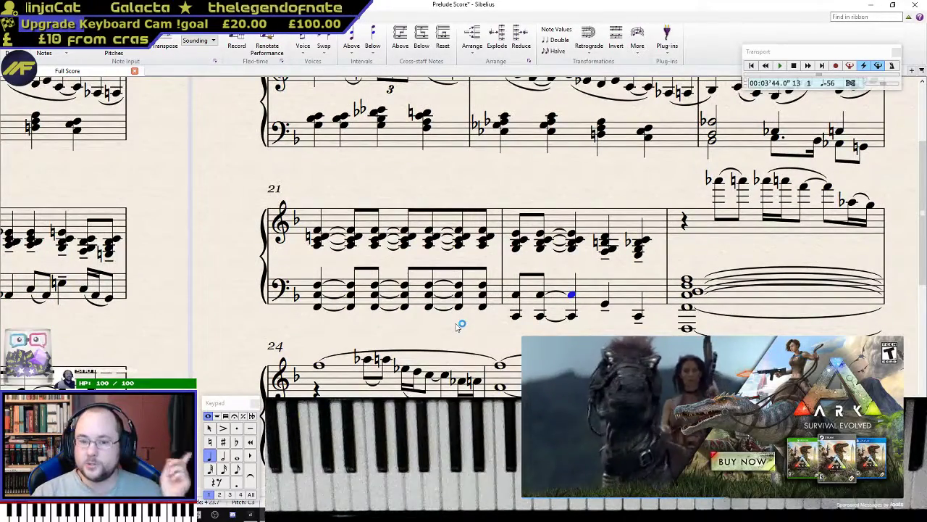
left_click(516, 294)
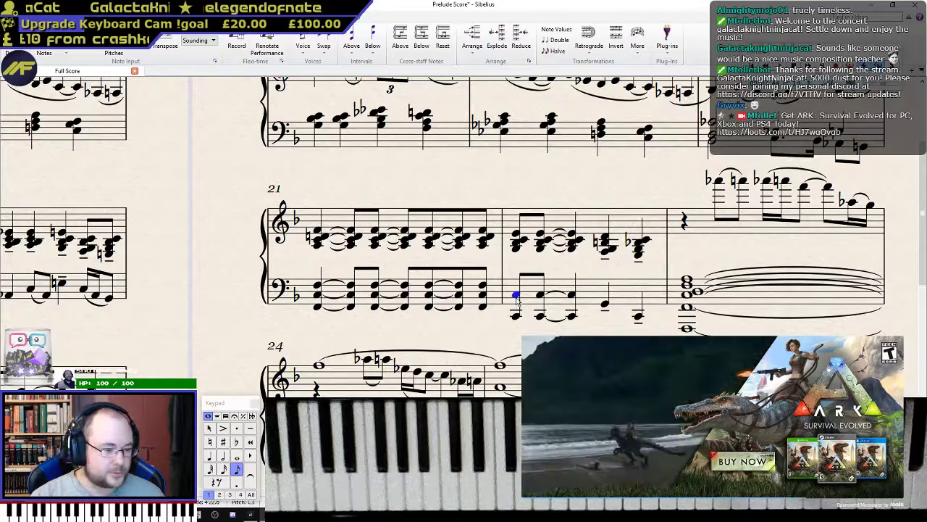
key("Right")
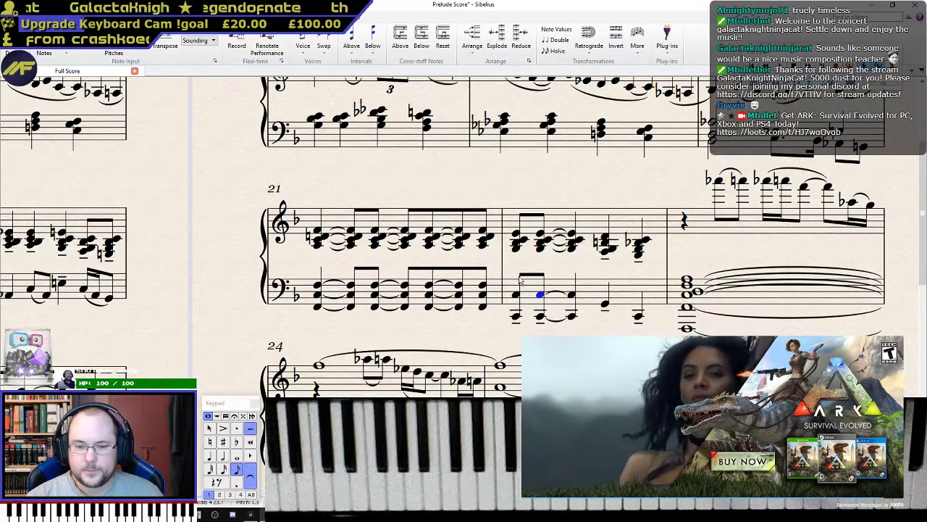
left_click(516, 244)
key("Right")
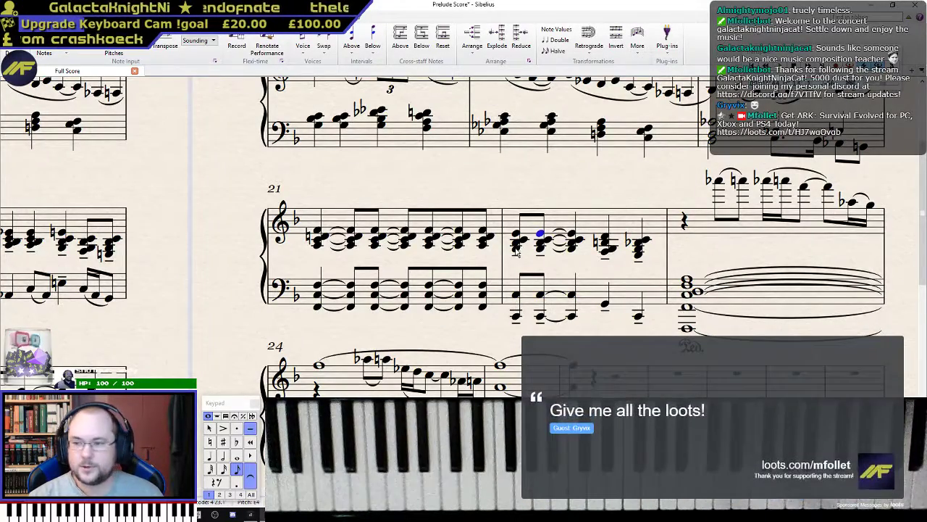
- Add tenuto marks to the struck, not tied-over, chords in bar 21's upper staff
left_click(430, 246)
key("Right")
key("Right")
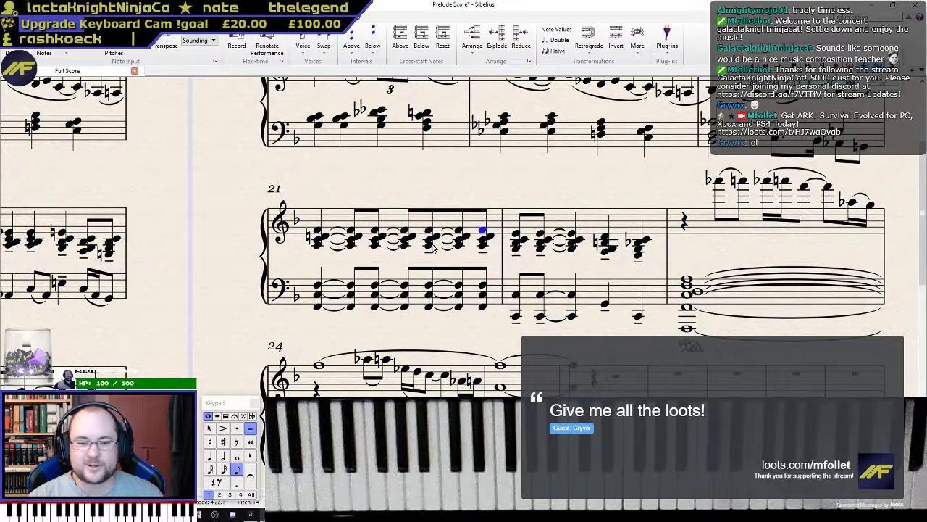
left_click(324, 239)
key("Right")
key("Right")
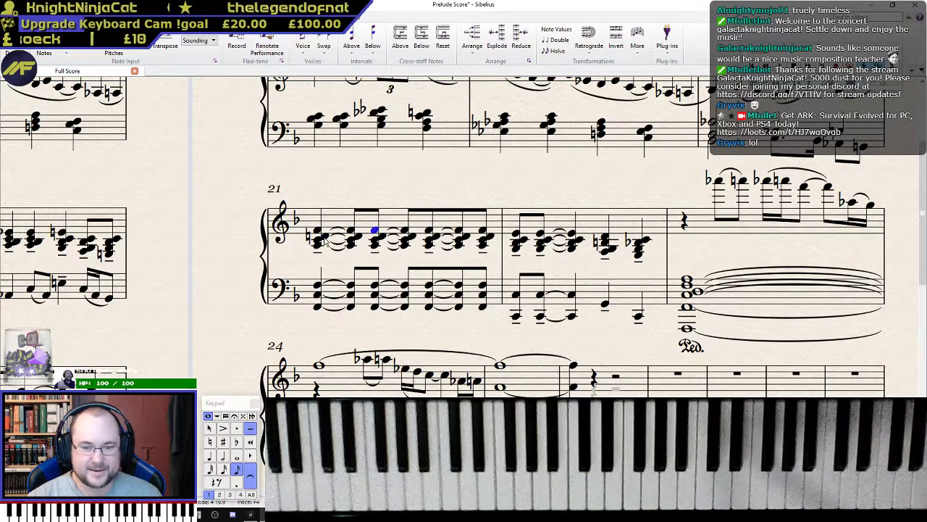
- Add tenuto marks to the struck, not tied-over, chords in bar 21's bass staff
left_click(320, 297)
key("Right")
key("Right")
key("Right")
key("Right")
key("Right")
key("Right")
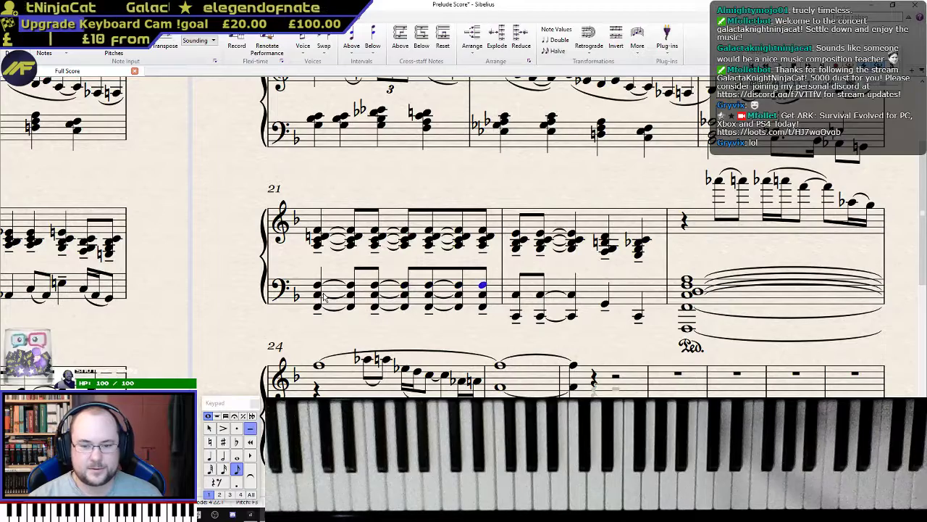
- Add tenuto marks to all the bass chords in bars 18 and 19
scroll(328, 297, "up", 3)
left_click(395, 284)
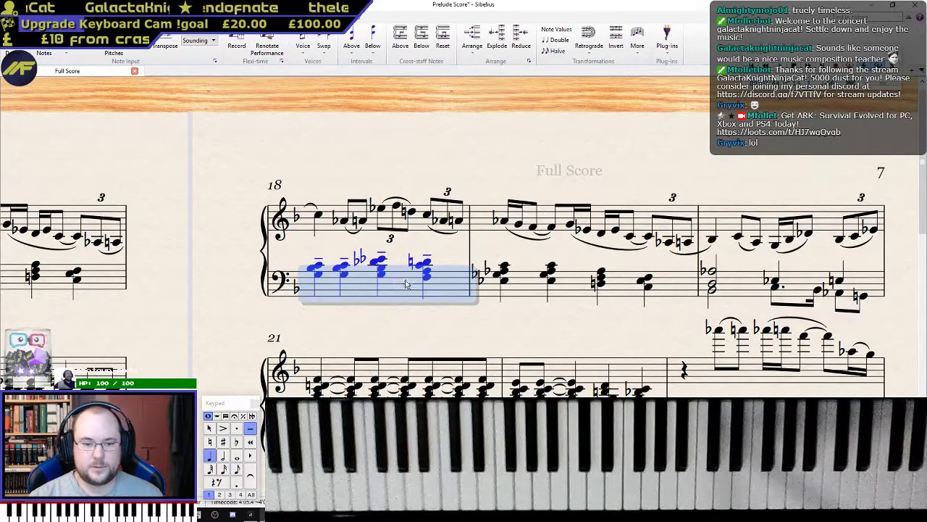
left_click(528, 290)
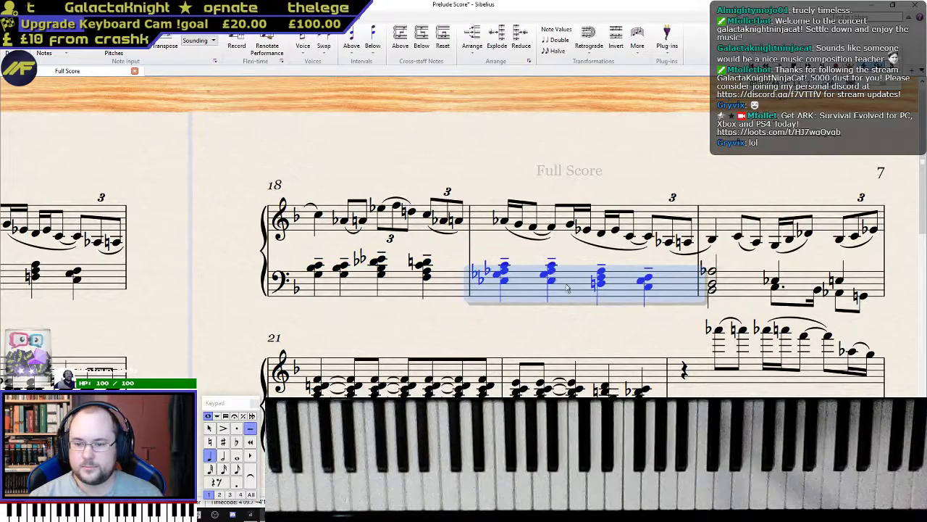
- Slur the E-flat–B-flat pair and the A-flat–G pair in the lower voice of bar 20's bass staff
left_click(776, 288)
key("s")
left_click(841, 293)
key("s")
- Add tenuto marks to all the bass chords in bars 1 to 3 of the F Major movement
left_click_drag(708, 381, 708, 391)
left_click_drag(583, 360, 688, 341)
key("ctrl+Home")
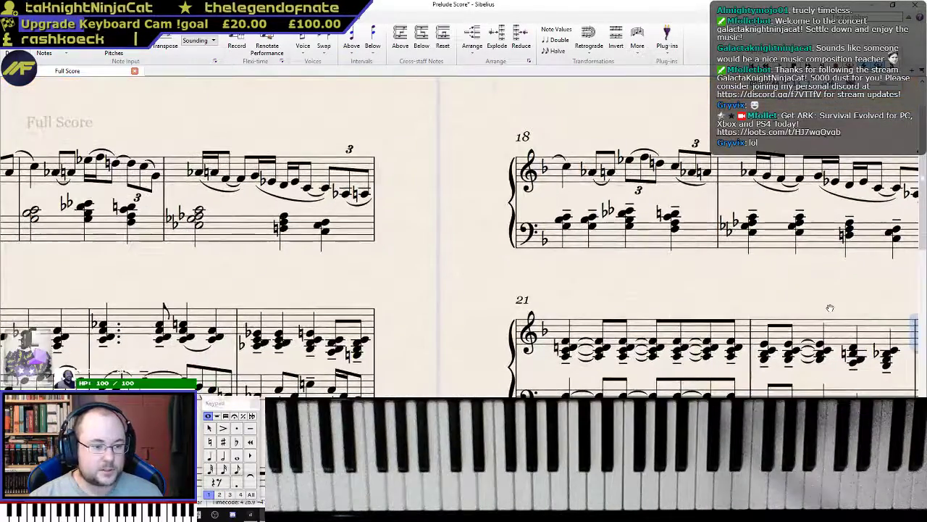
scroll(854, 203, "down", 9)
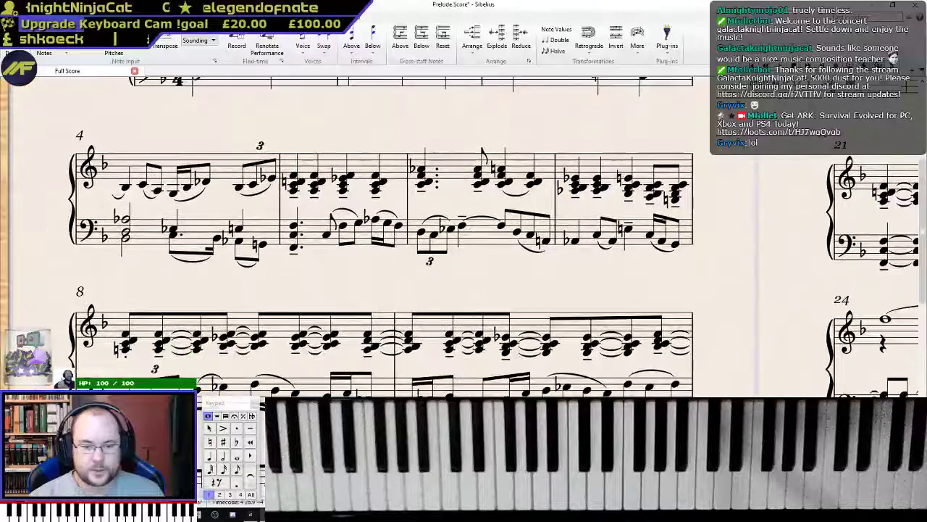
scroll(855, 204, "up", 5)
scroll(855, 204, "up", 4)
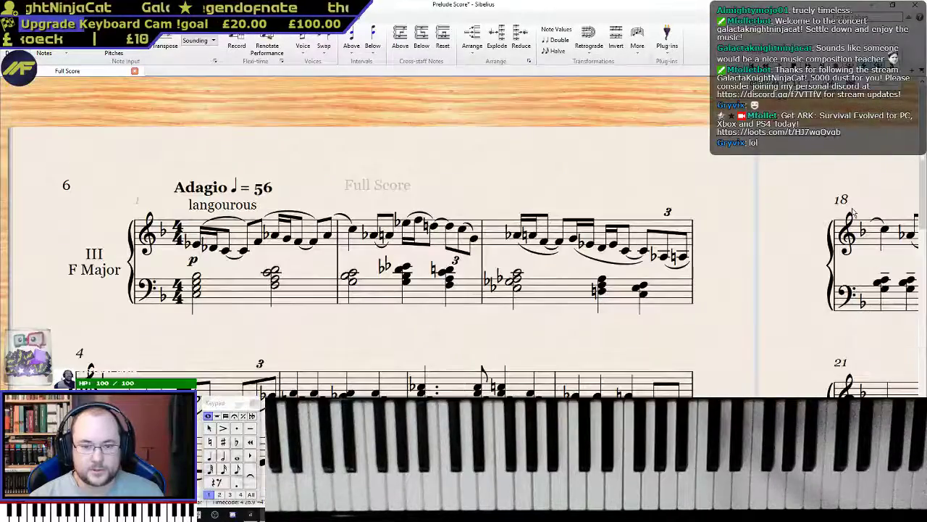
left_click(244, 306)
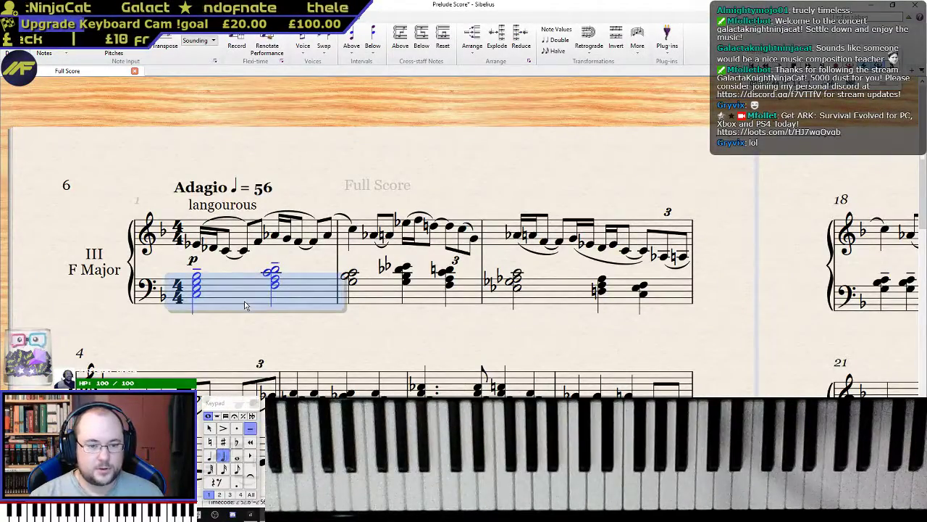
key("space")
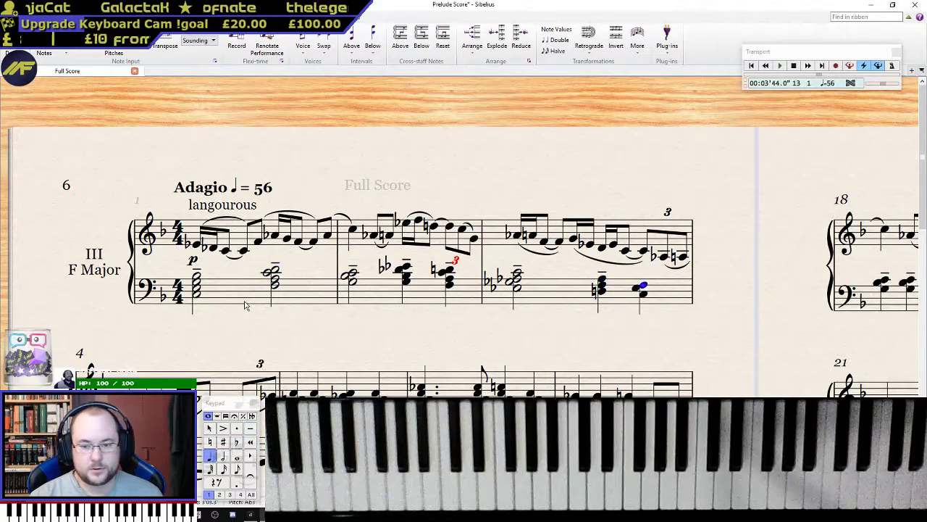
left_click_drag(211, 335, 202, 311)
left_click(375, 285)
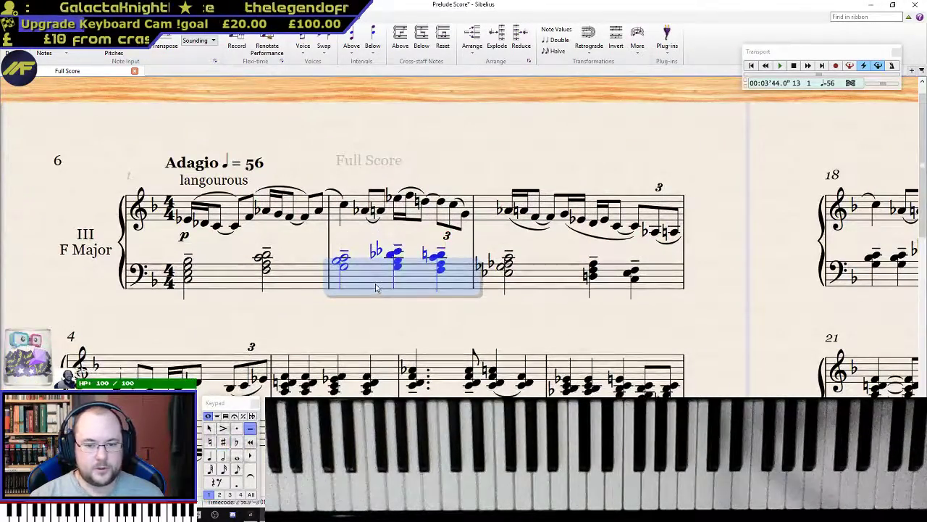
- Add an mf dynamic at the first A-flat of bar 23's high melody and move it up between the rest and the melody
left_click_drag(764, 341, 136, 186)
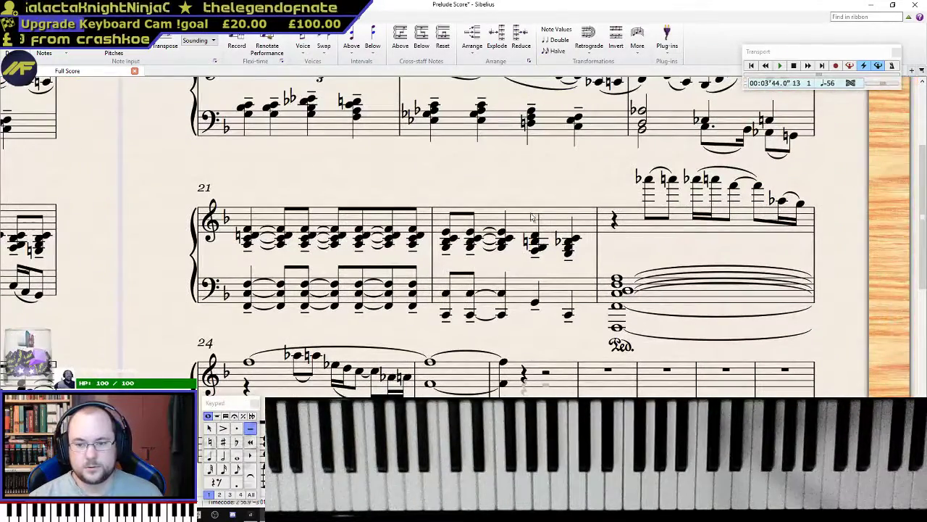
left_click(649, 181)
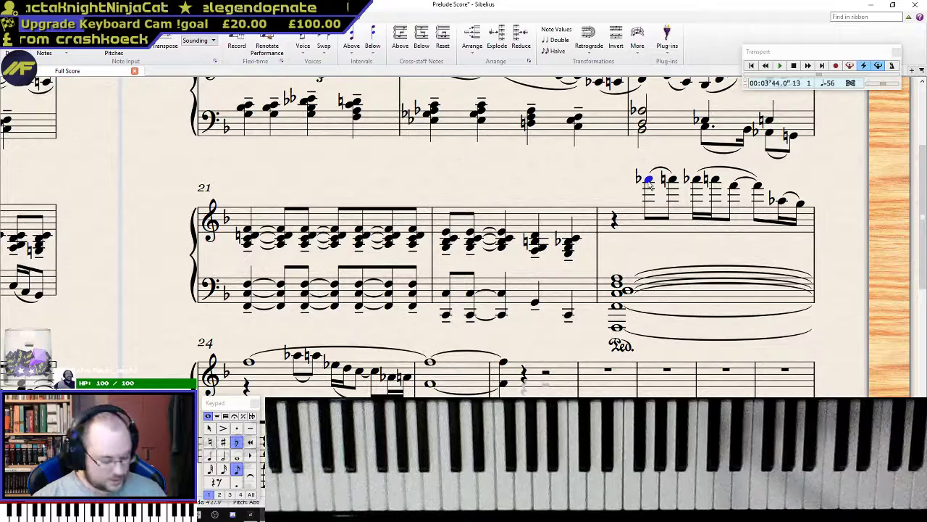
key("ctrl+e")
type("mf")
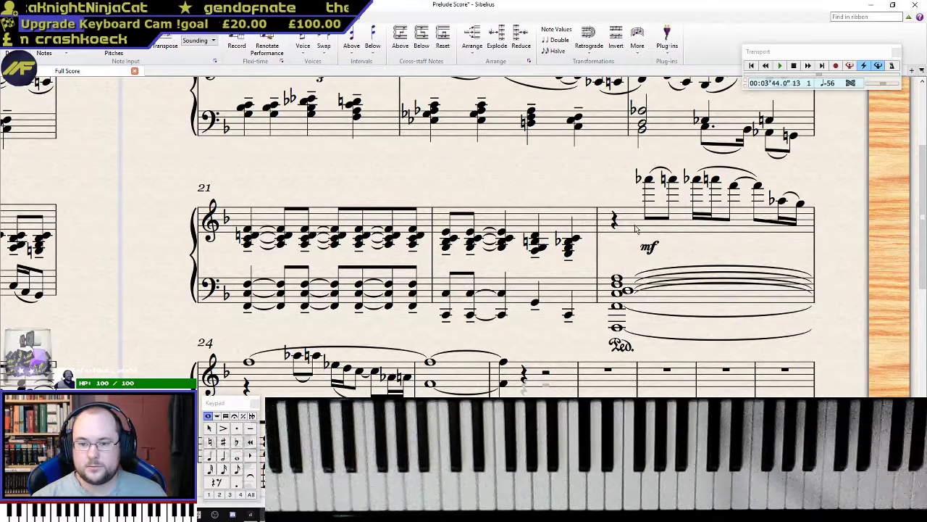
key("Escape")
left_click_drag(649, 253, 629, 196)
- Add tenuto marks in both voices to the second bass chord of bar 24 and the second bass chord of bar 25
scroll(526, 319, "down", 3)
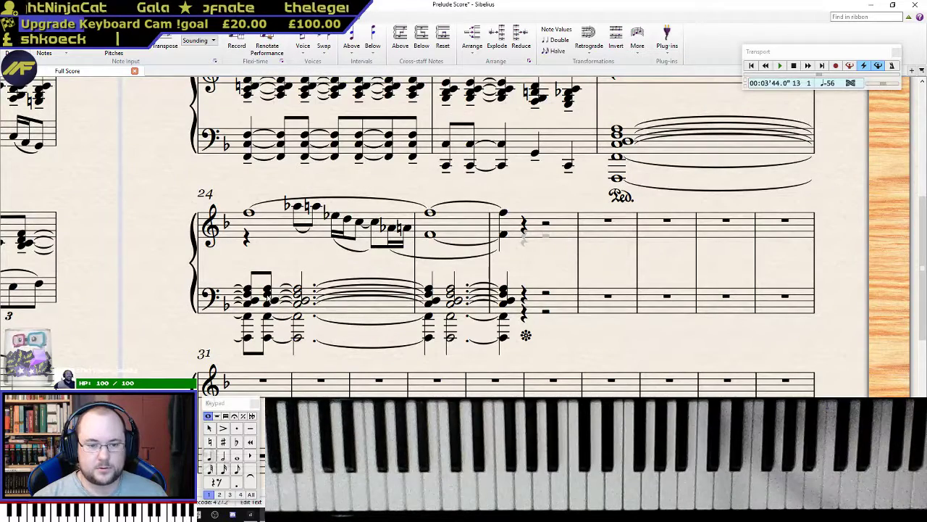
left_click(268, 291)
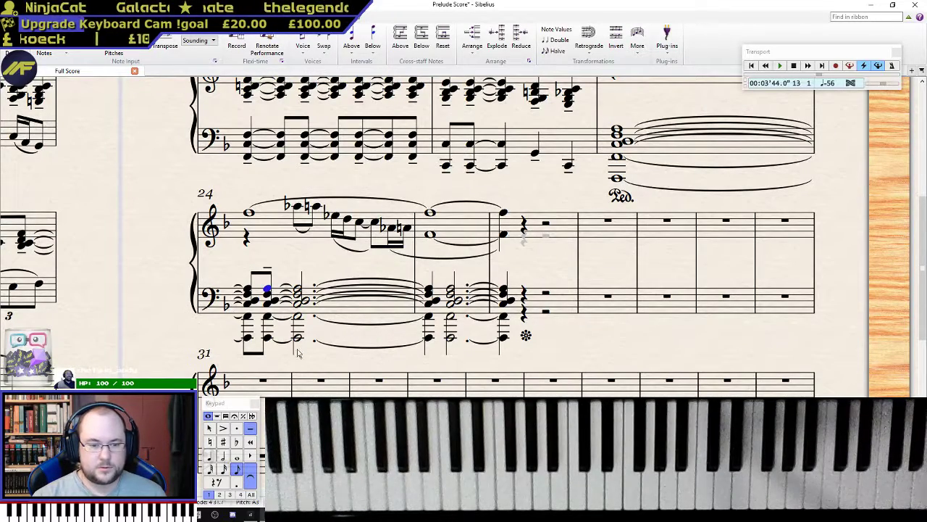
left_click(268, 317)
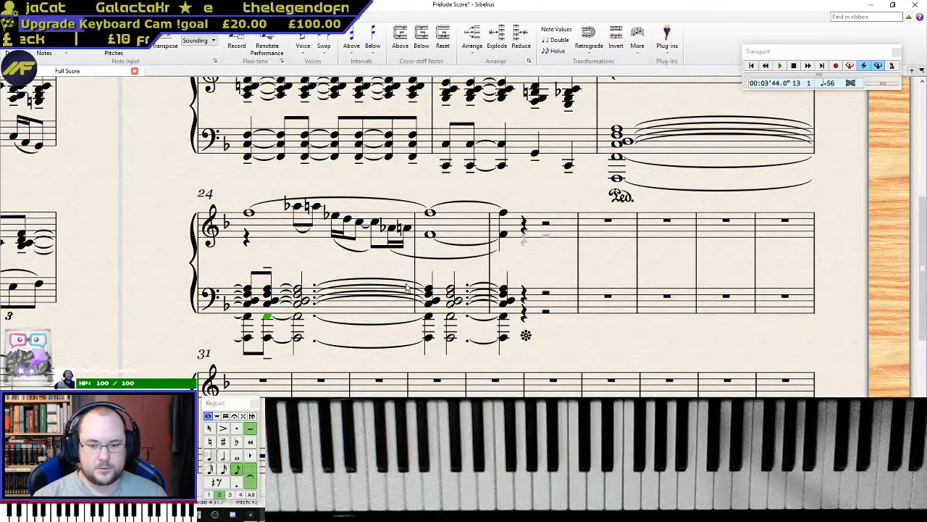
left_click(451, 290)
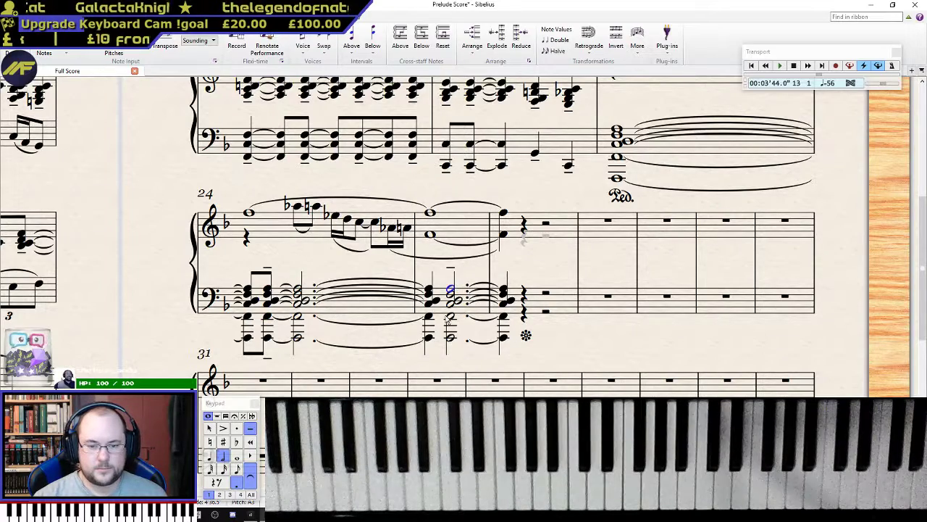
left_click(451, 318)
scroll(455, 321, "up", 2)
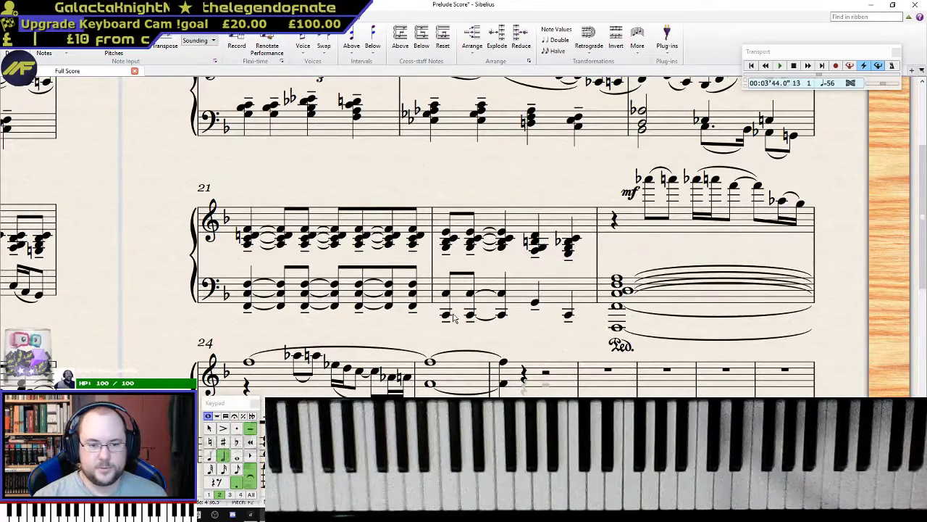
scroll(286, 280, "down", 1)
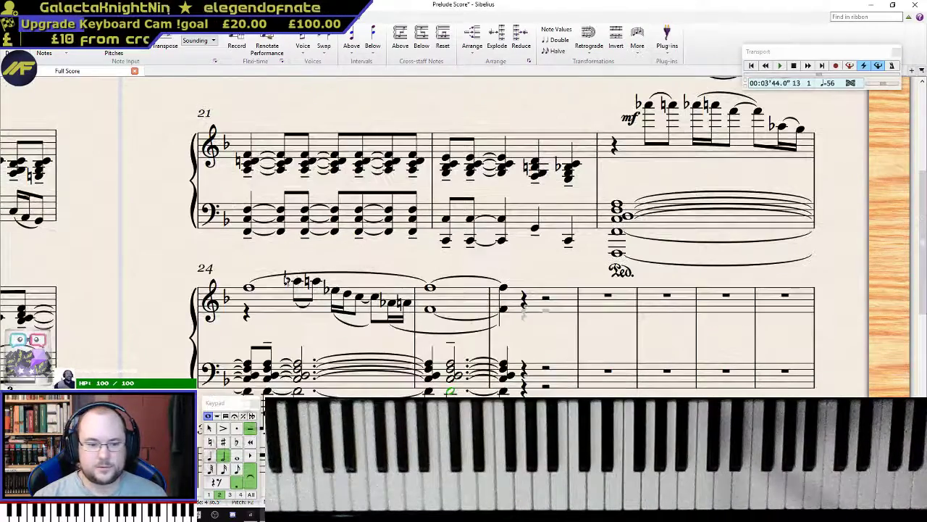
- Add an accent to the whole-note F at the start of bar 24's treble staff
left_click(248, 289)
key("KP_Divide")
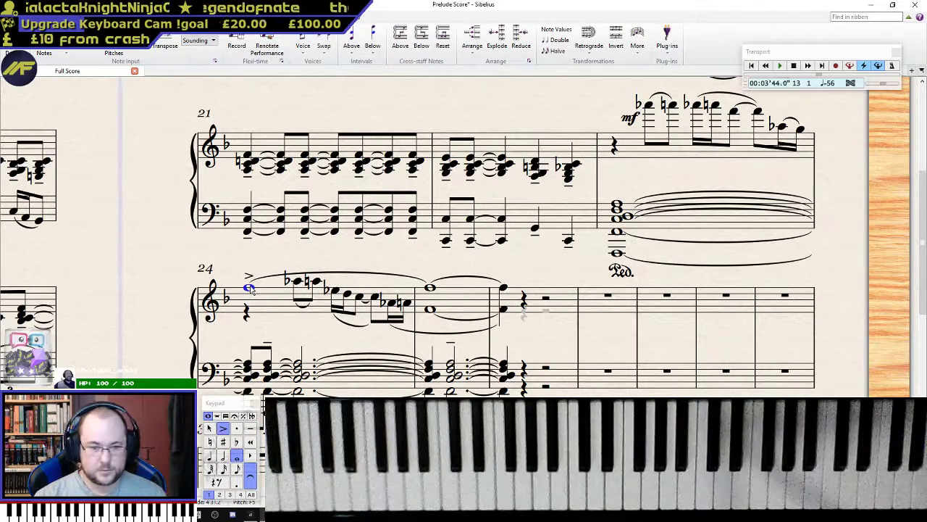
left_click(297, 284)
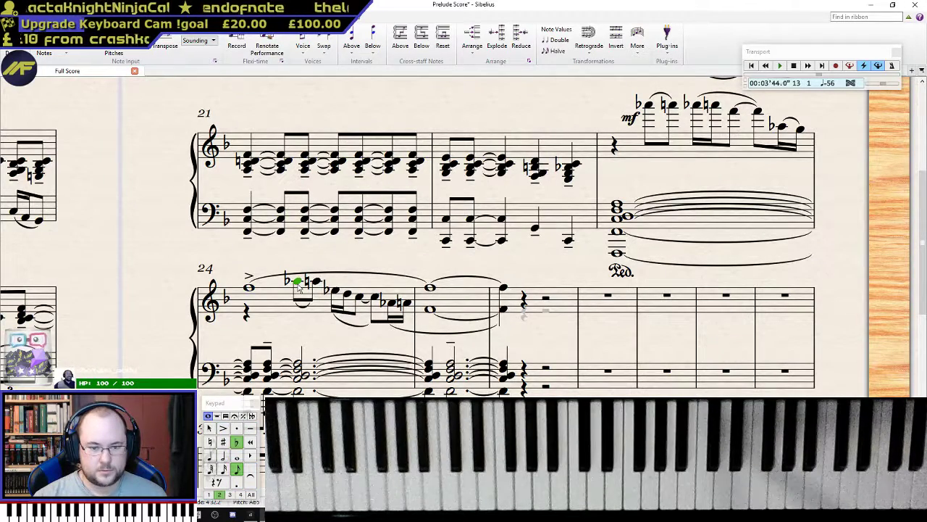
left_click(628, 120)
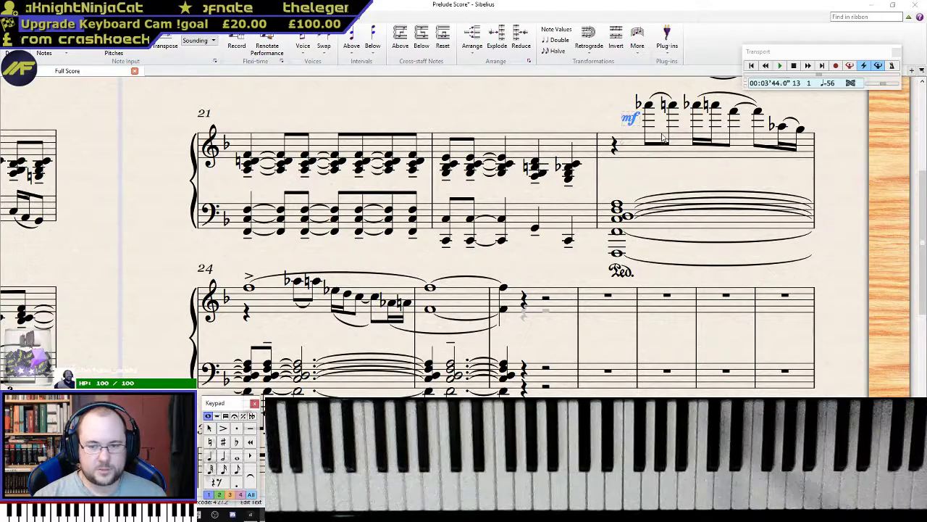
- Play the score back from the start of bar 22 to check the ending
left_click(446, 159)
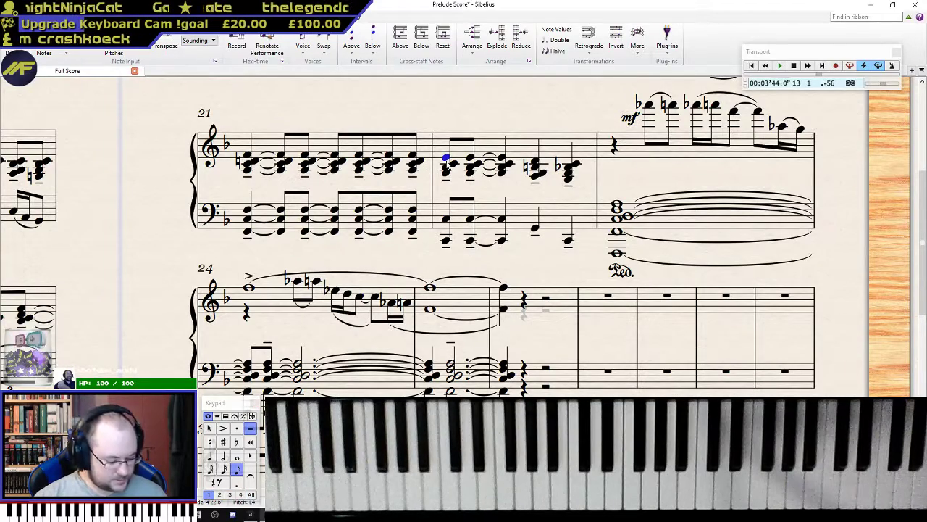
key("space")
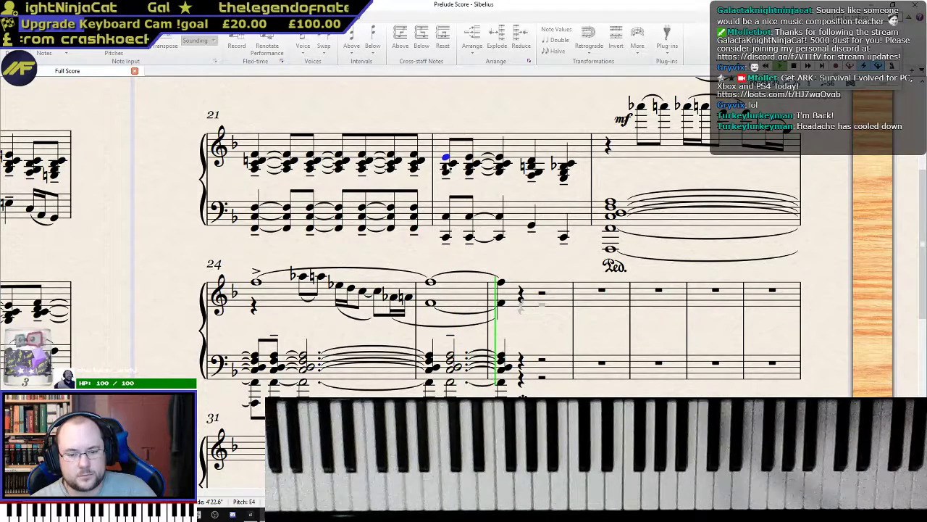
key("space")
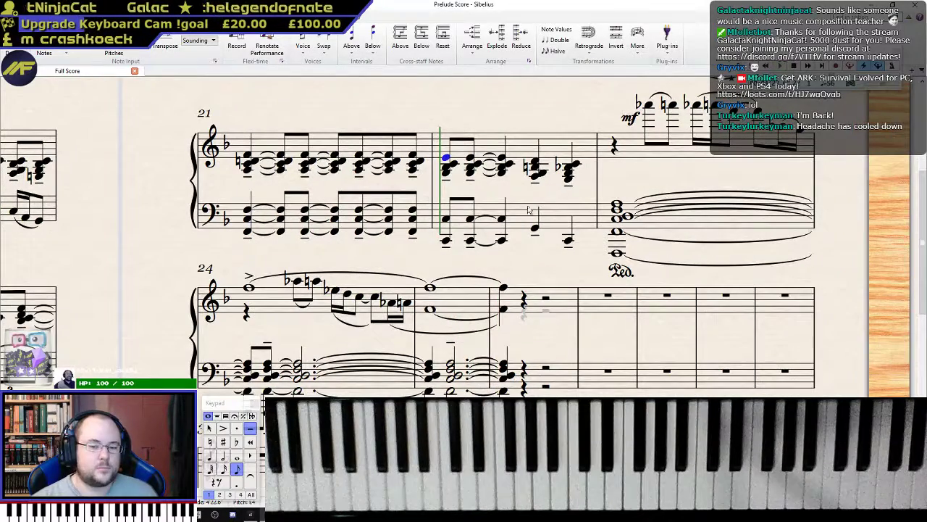
- Remove the ties leading from bar 25's last bass chord into bar 26
left_click(453, 367)
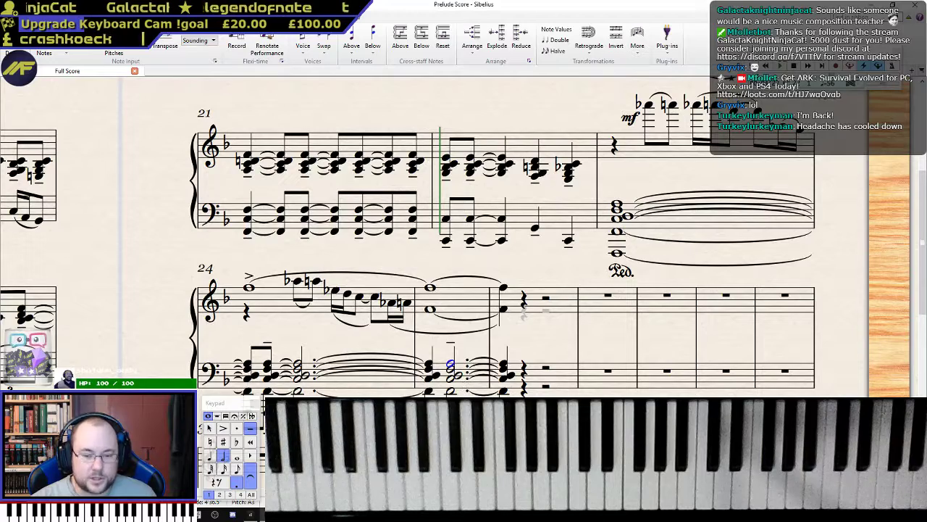
left_click(450, 366, "shift")
key("KP_Enter")
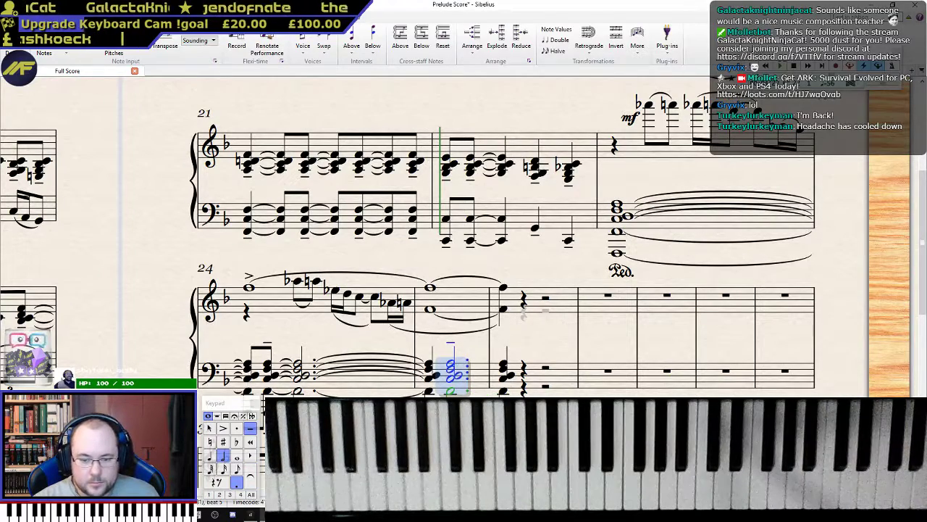
key("n")
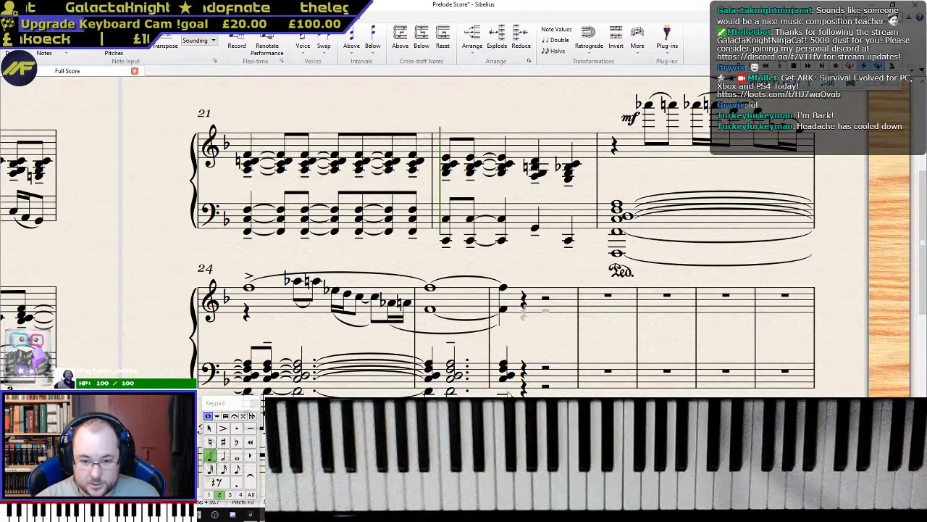
- Delete the bass chord at the start of bar 26 and replace it with a staccato eighth-note low F
left_click(506, 371)
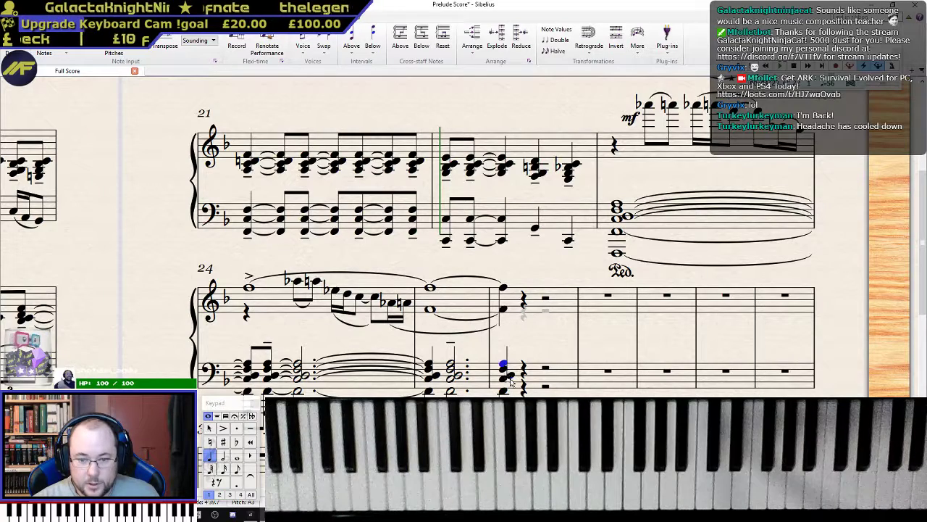
left_click(511, 382, "shift")
key("Delete")
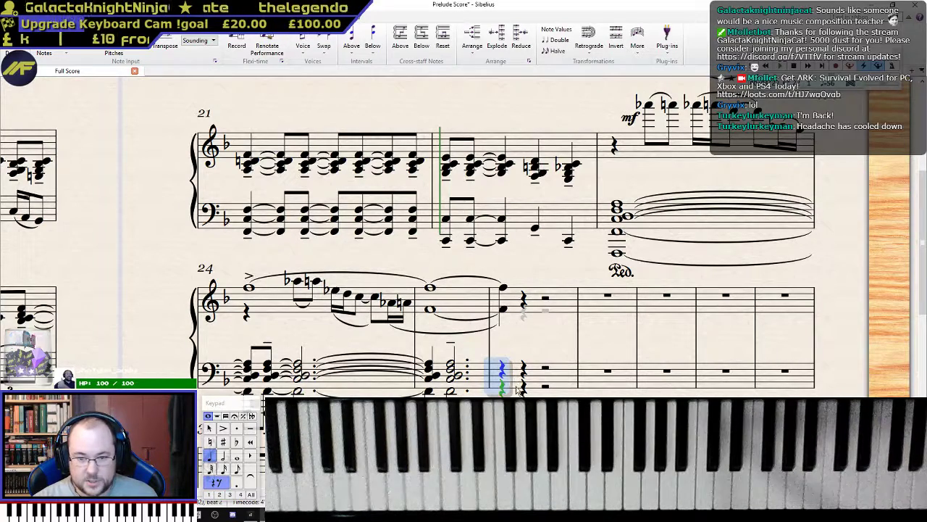
key("n")
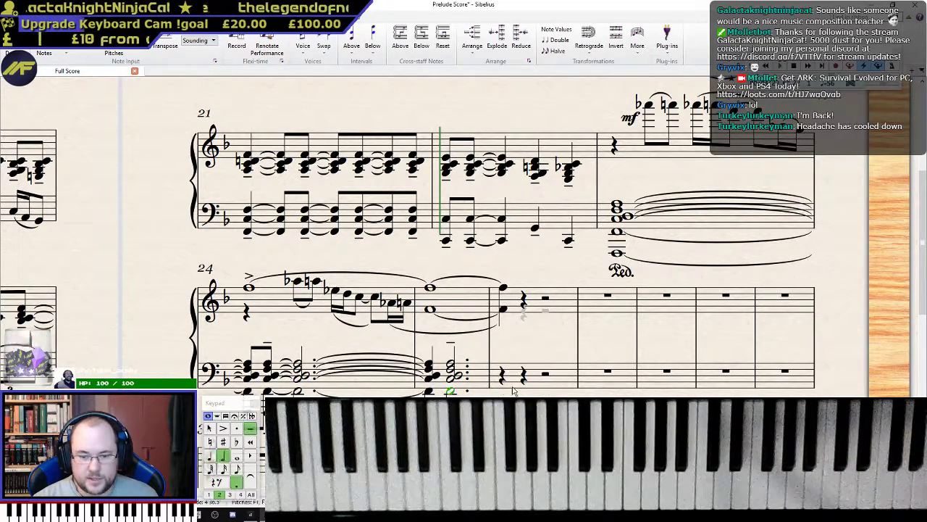
left_click(506, 380)
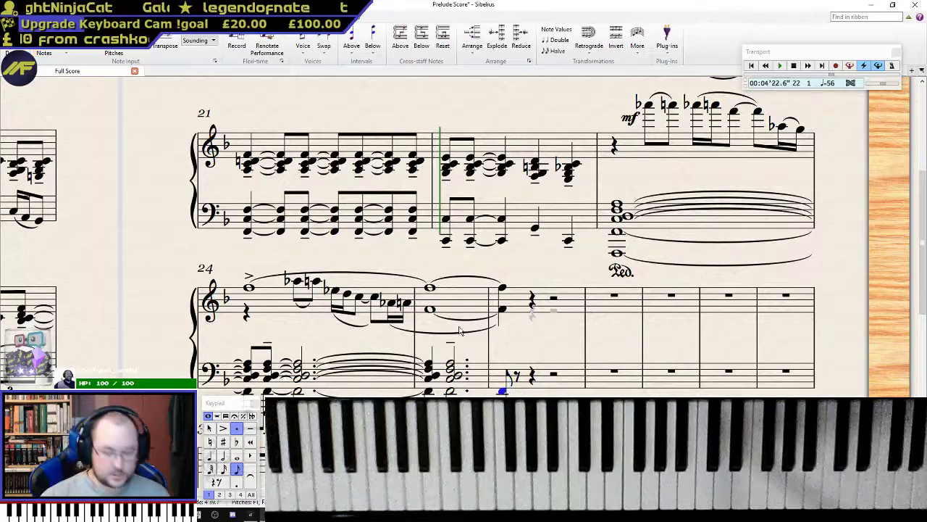
- Move the playback position to the accented F at the start of bar 24
left_click(249, 288)
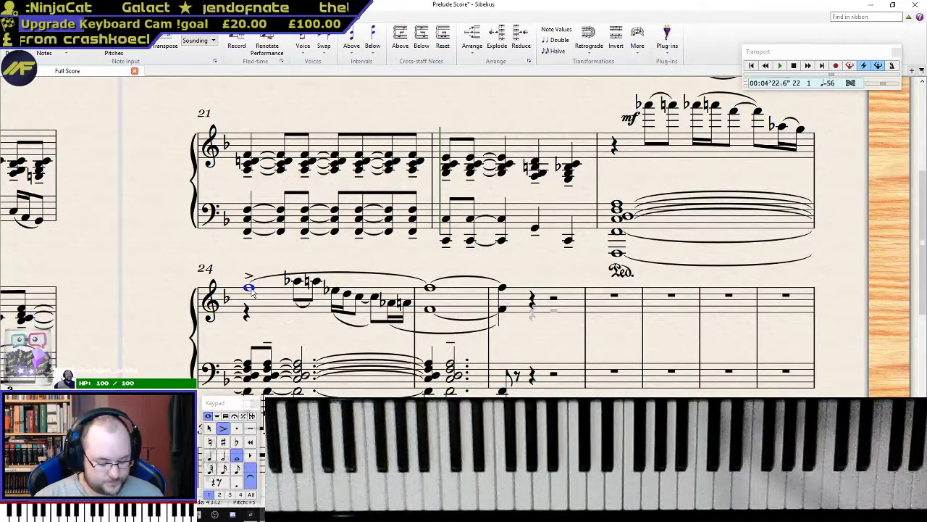
key("p")
key("Escape")
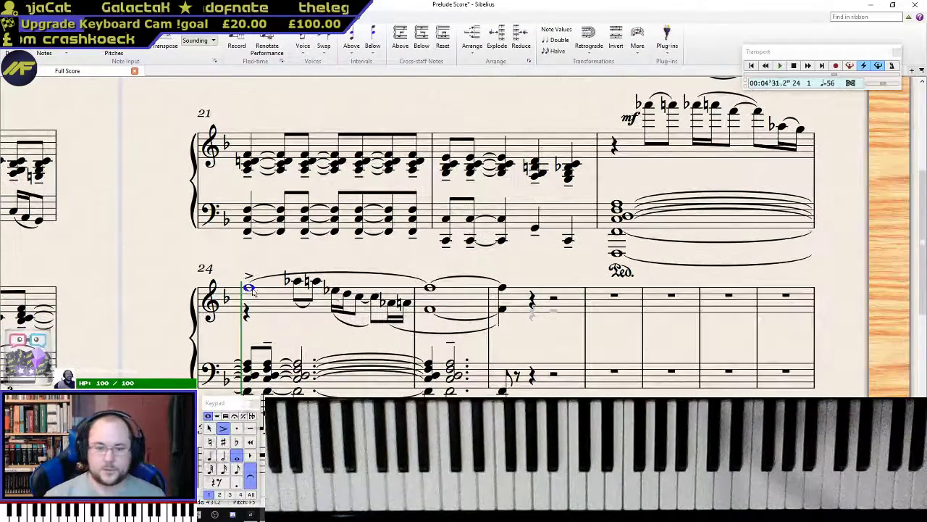
- Turn both treble Fs at the start of bar 26 into staccato eighth notes
left_click(502, 288)
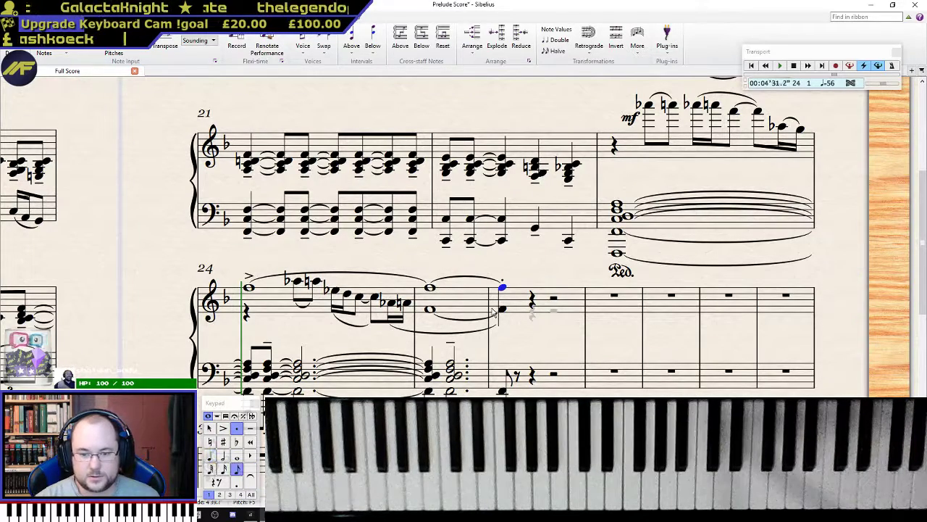
left_click(502, 310)
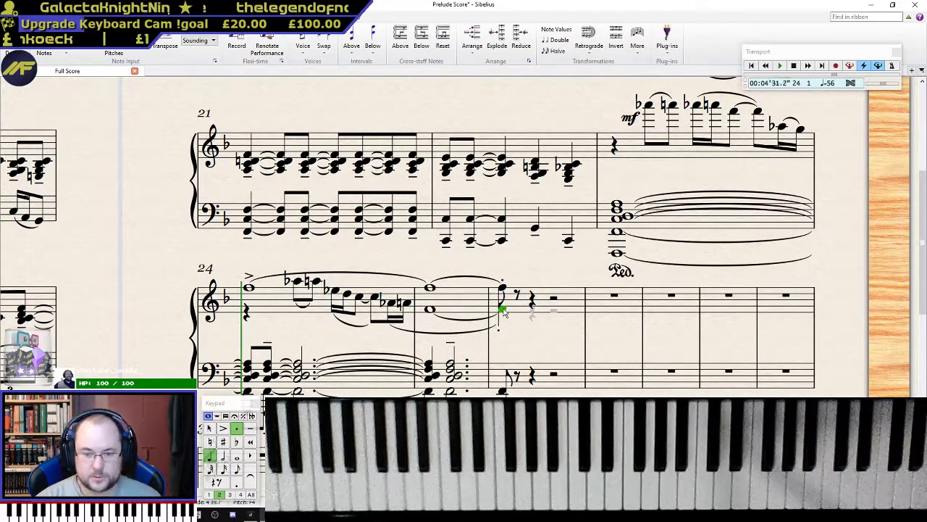
key("3")
- Look through the available command groups for a way to change the noteheads or stems of the upper F at the start of bar 26
left_click(503, 289)
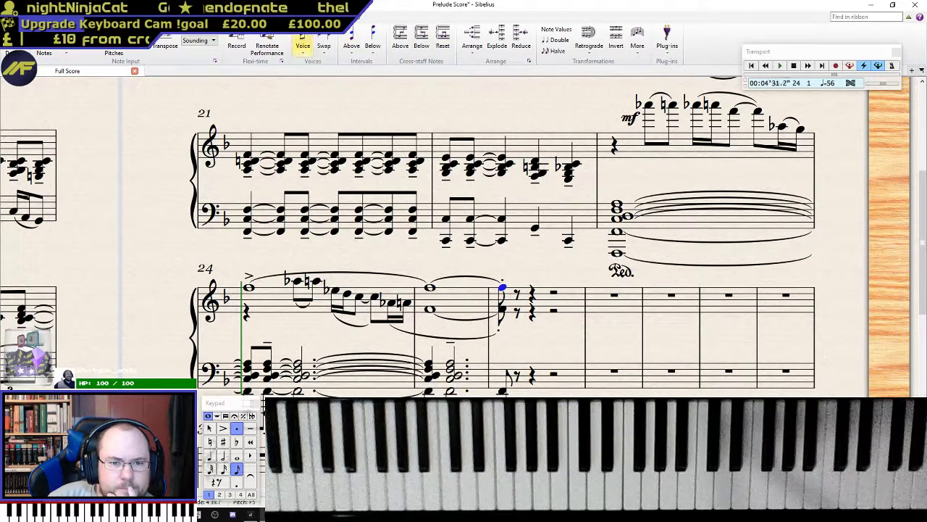
left_click(209, 16)
left_click(101, 17)
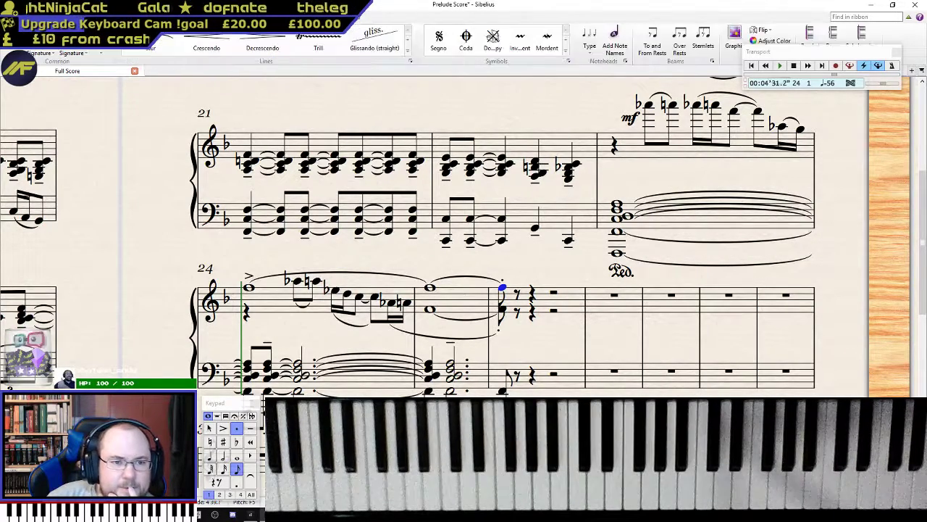
left_click(152, 17)
left_click(178, 17)
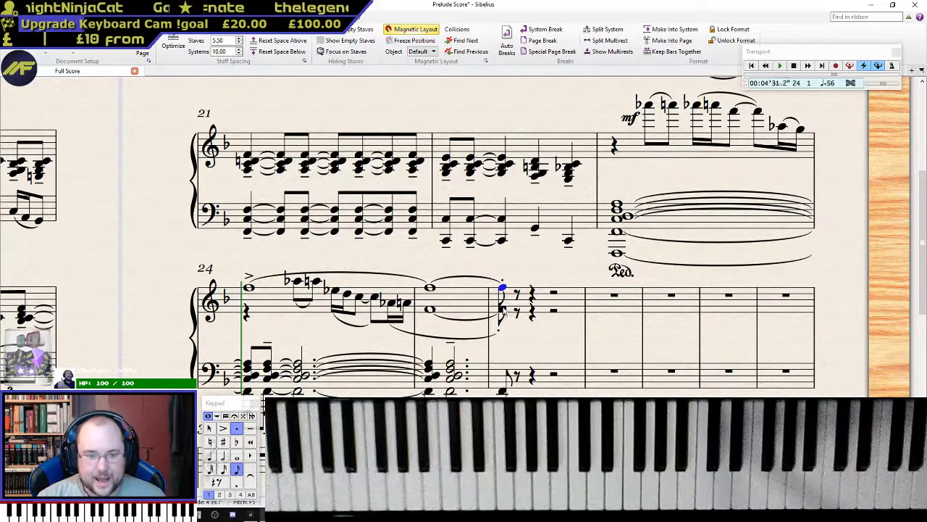
left_click(164, 17)
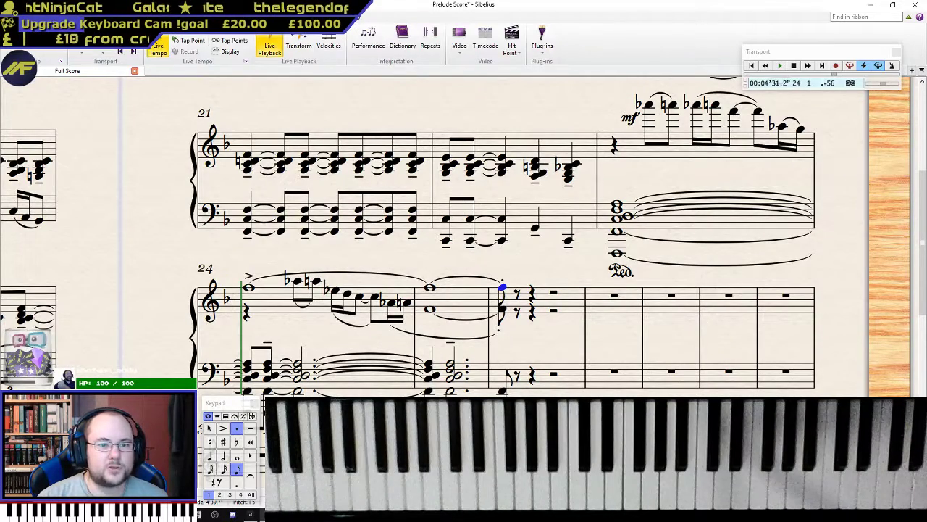
left_click(216, 16)
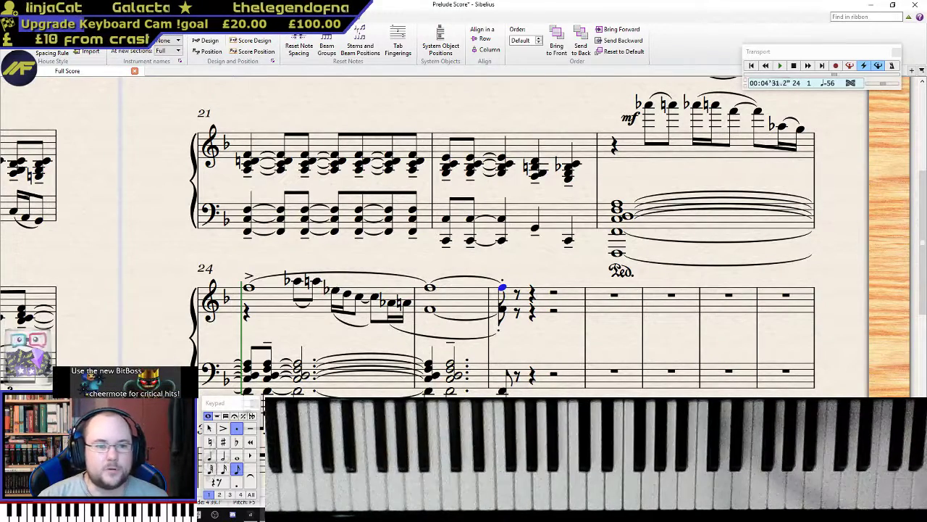
left_click(65, 17)
left_click(36, 17)
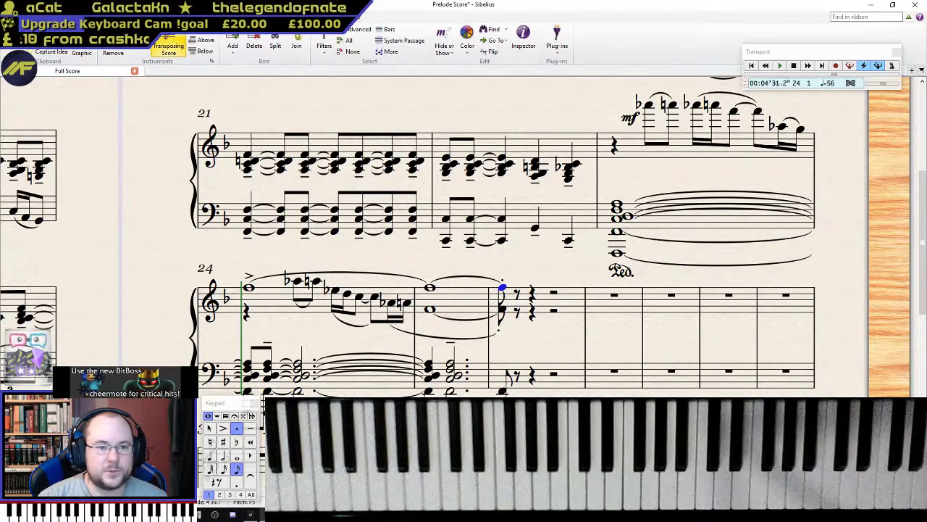
left_click(183, 17)
left_click(216, 16)
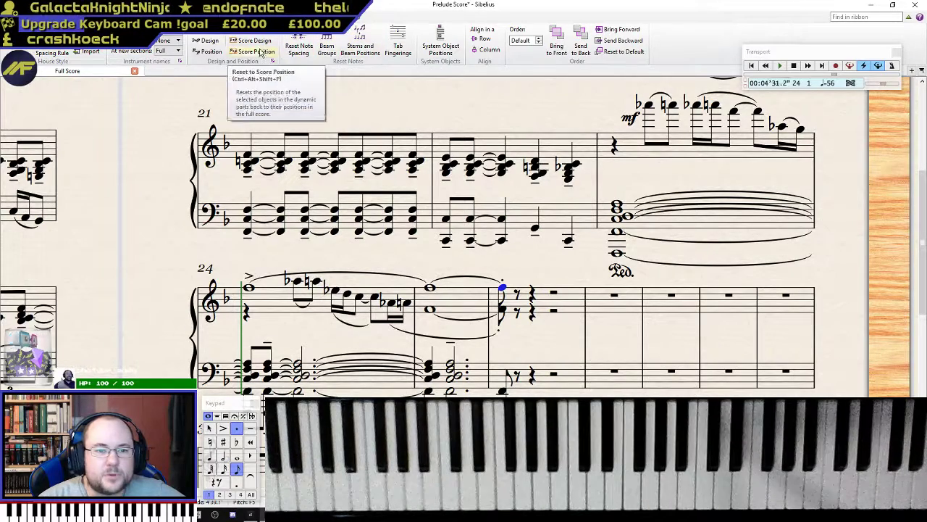
left_click(182, 17)
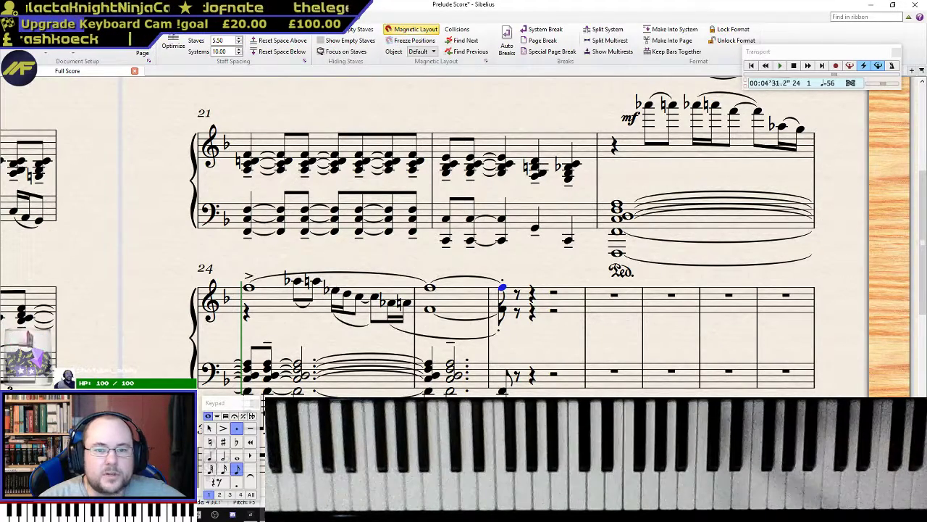
left_click(158, 17)
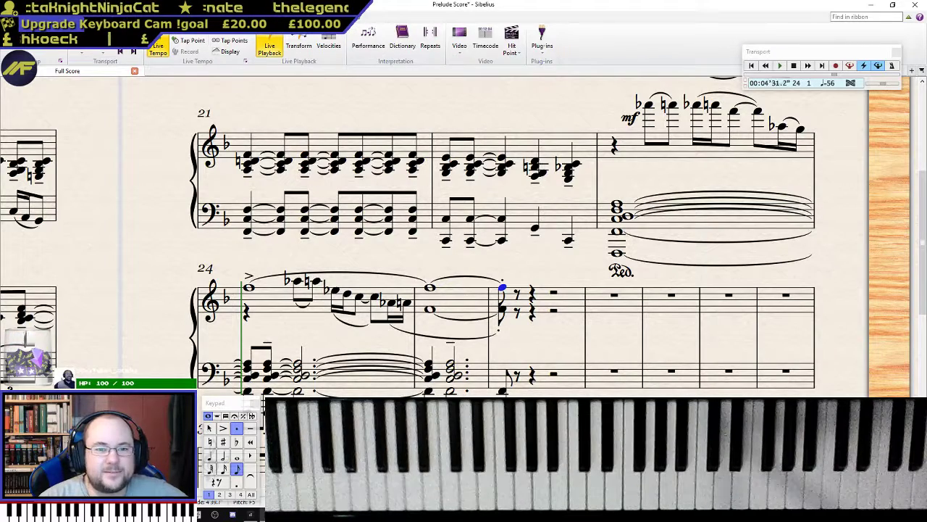
left_click(134, 17)
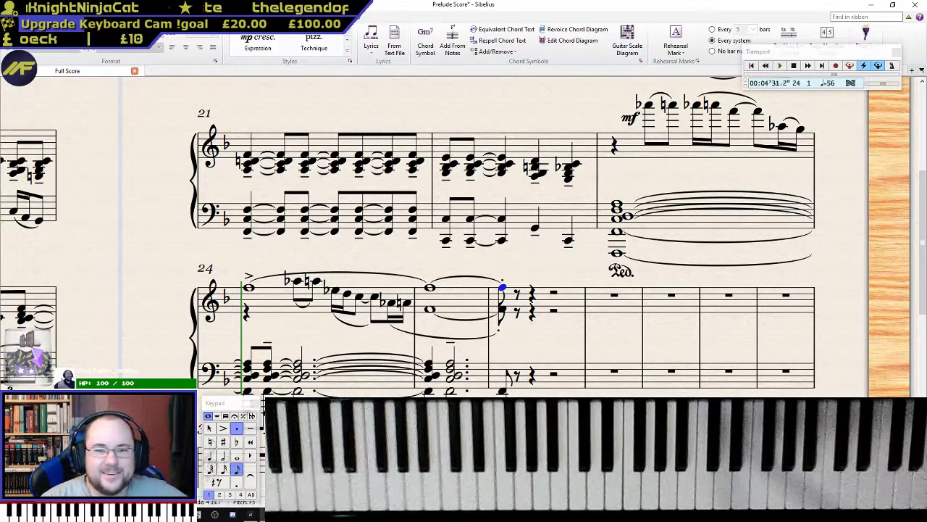
- Try a Stemless notehead on the upper F at the start of bar 26
left_click(106, 17)
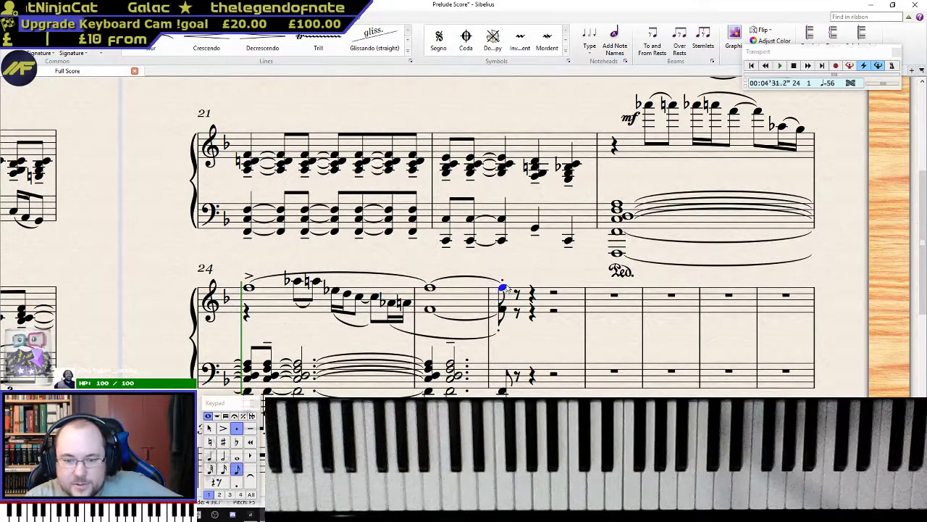
left_click(590, 52)
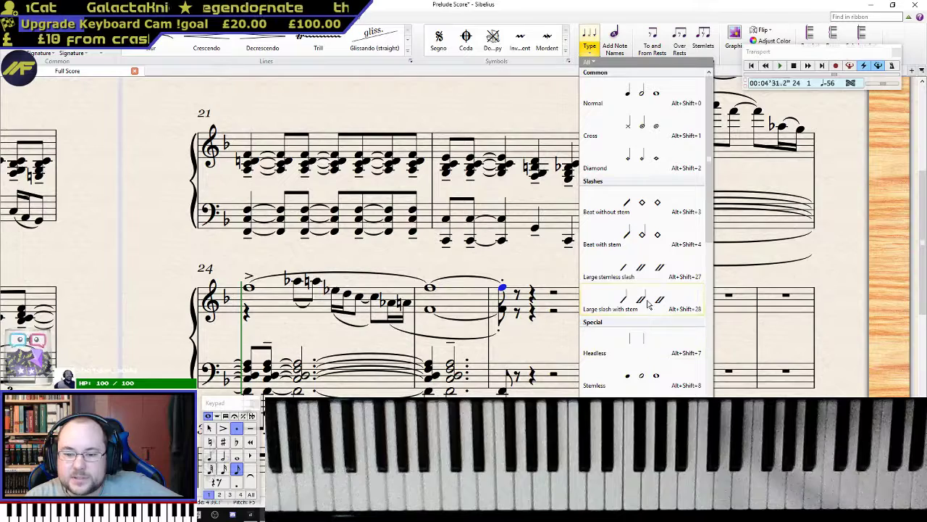
scroll(648, 305, "down", 2)
left_click(648, 349)
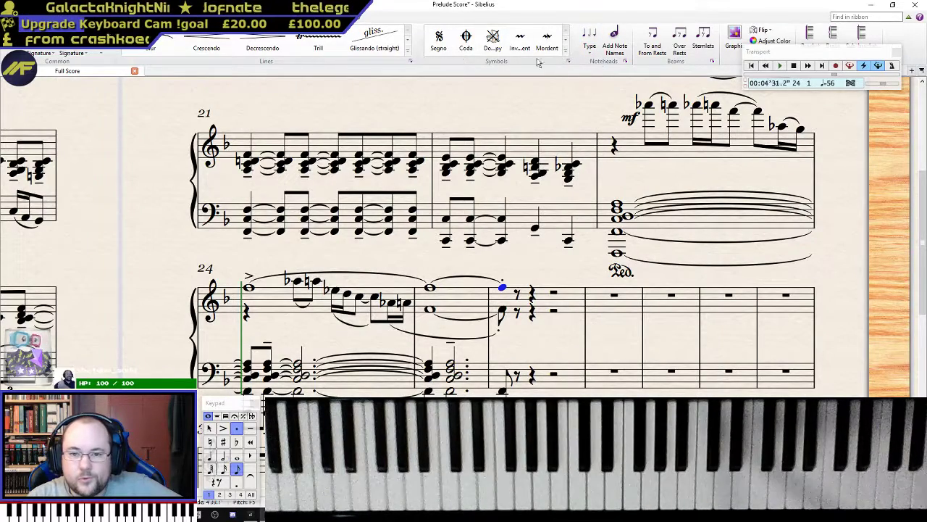
- Give the lower F at the start of bar 26 a Stemless notehead and return the upper F to the Normal notehead
key("alt+Down")
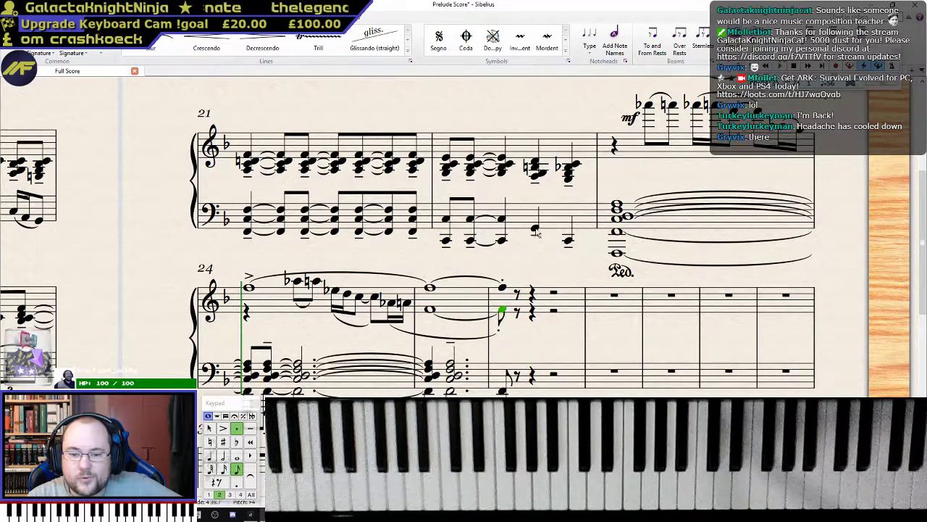
left_click(586, 43)
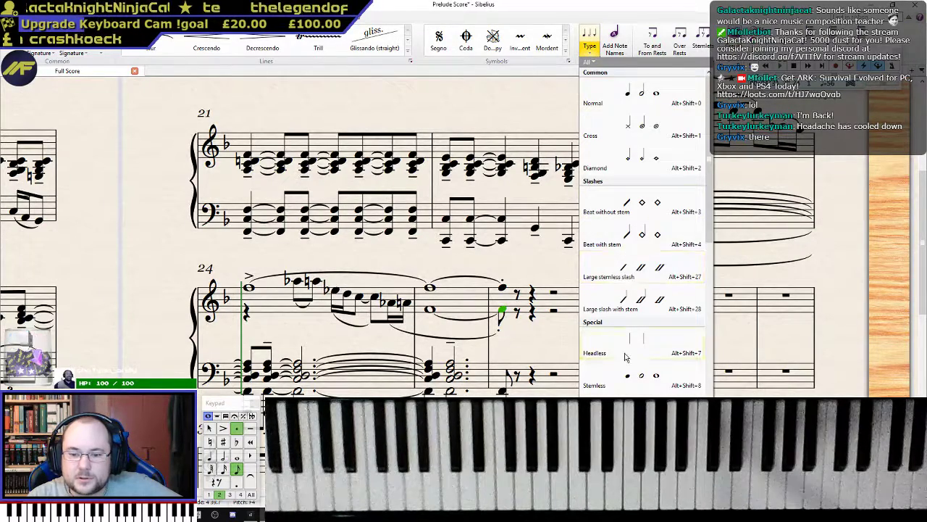
left_click(628, 386)
key("alt+Up")
left_click(588, 42)
left_click(614, 114)
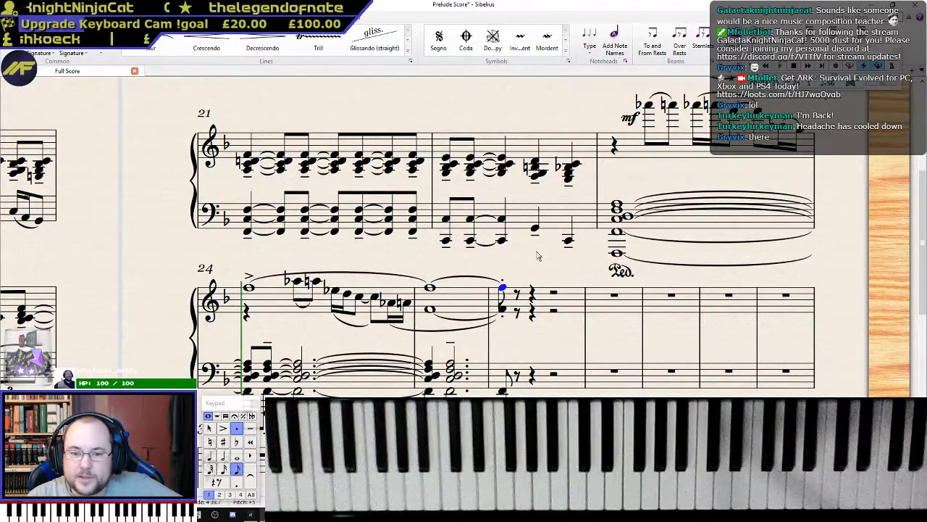
- Lengthen the upper F's stem in bar 26 downwards past the lower F so both notes share one stem and flag
left_click(500, 305)
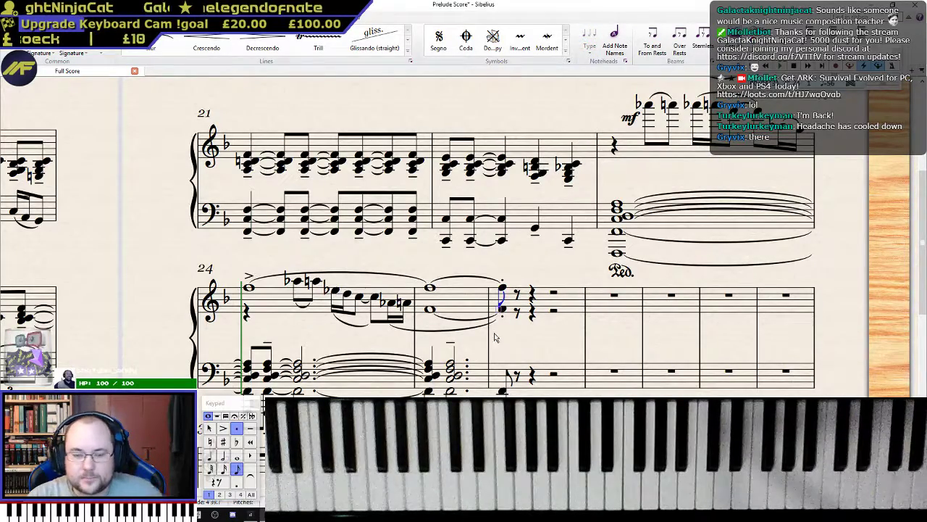
scroll(508, 323, "up", 2)
scroll(507, 324, "up", 4)
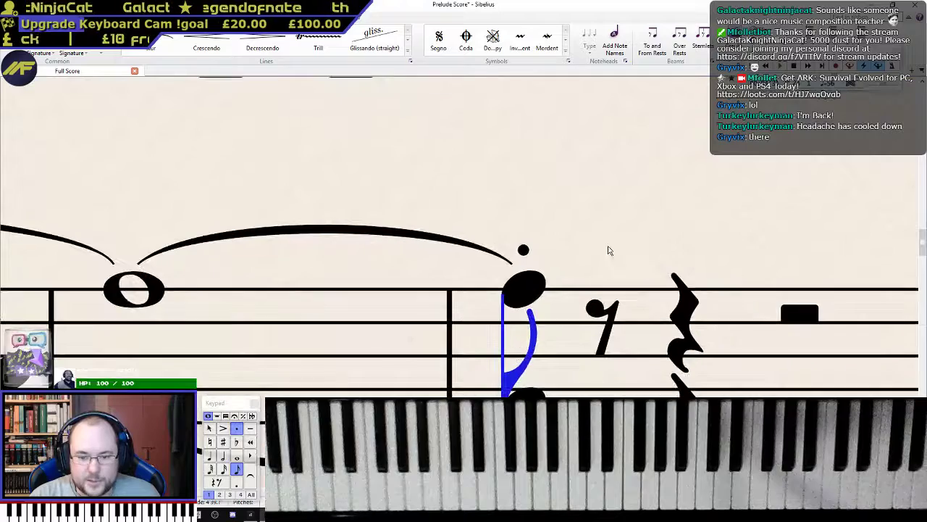
left_click_drag(460, 241, 477, 389)
scroll(535, 351, "down", 4)
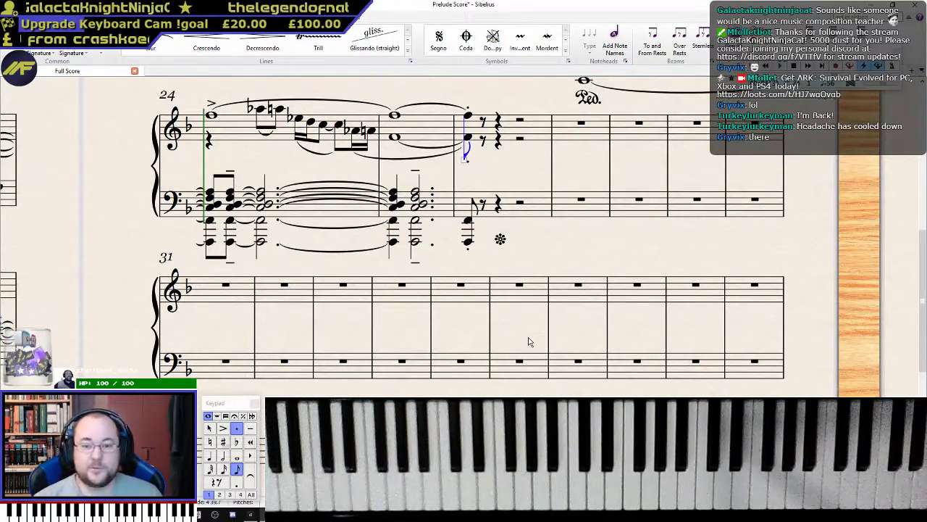
scroll(526, 167, "up", 3)
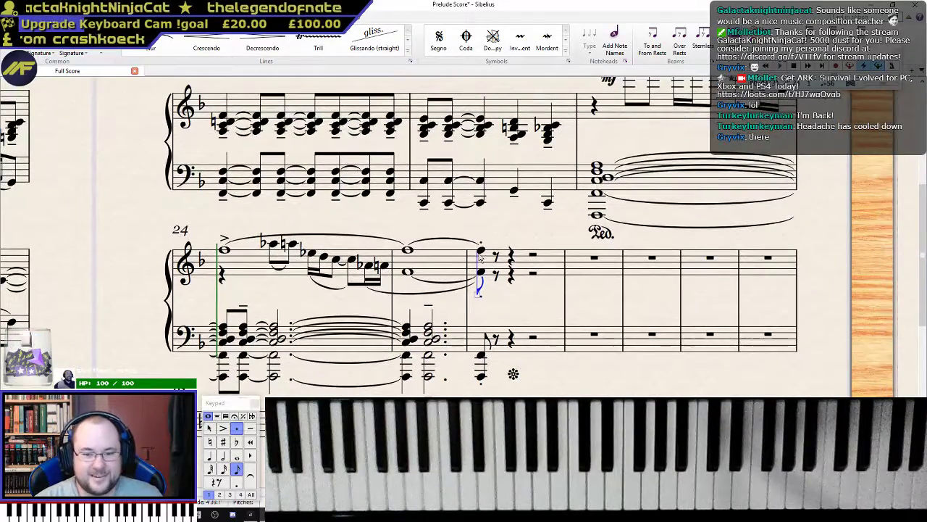
left_click(481, 251)
left_click(482, 272)
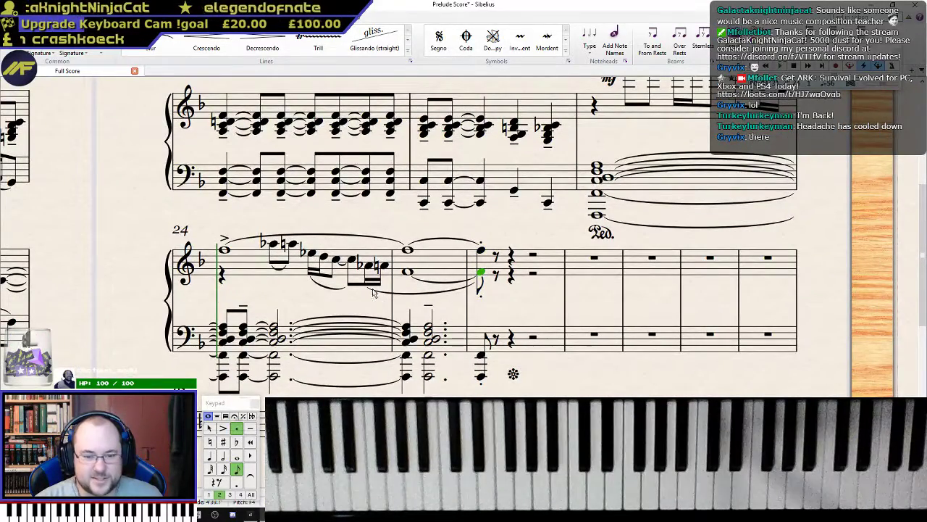
left_click(482, 251)
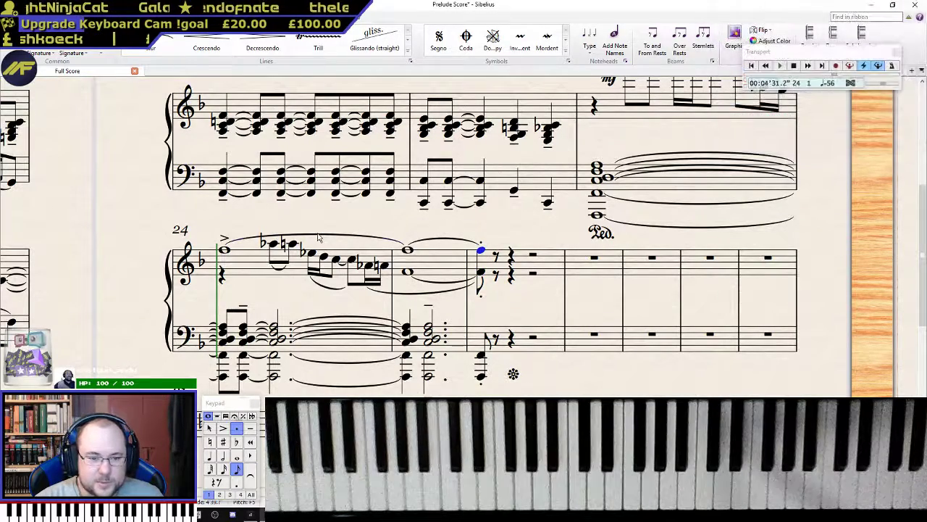
- Raise the long tie over bar 24's accented F so it arches higher above the treble melody
left_click_drag(317, 237, 318, 229)
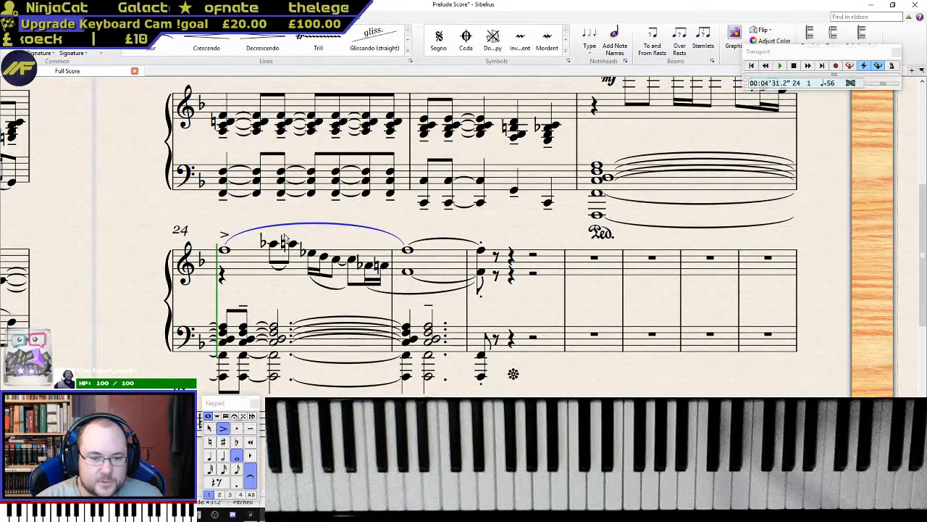
scroll(465, 277, "up", 1)
scroll(465, 277, "down", 3)
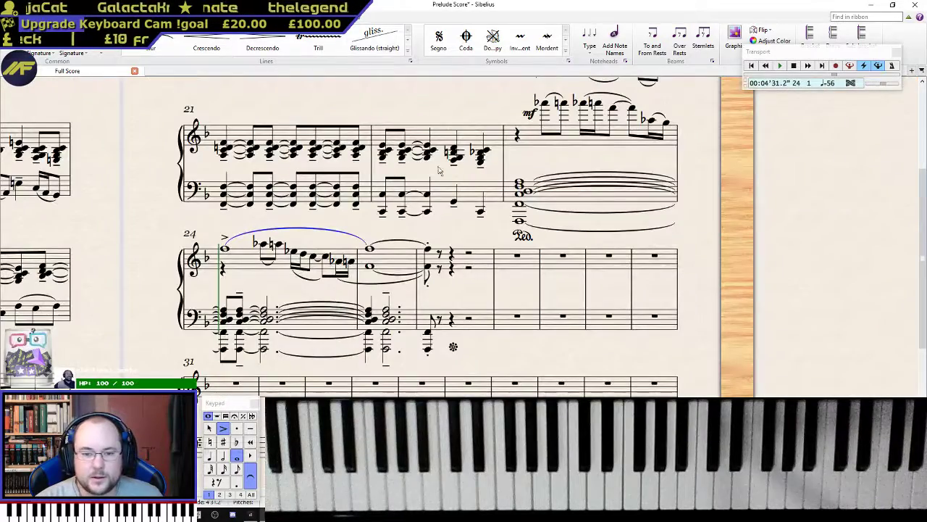
- Play the third movement back from its opening E-flat into bar 7 and follow the notation
left_click_drag(386, 103, 926, 350)
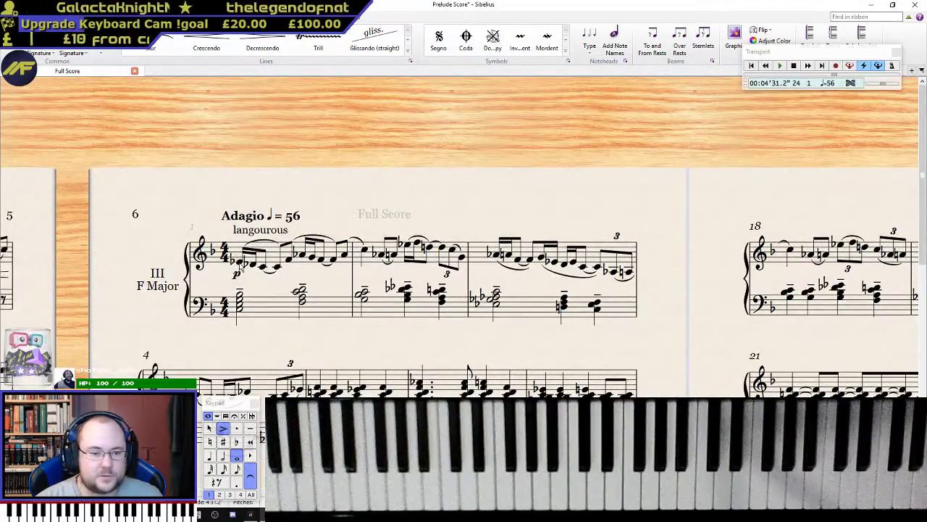
left_click(241, 263)
key("p")
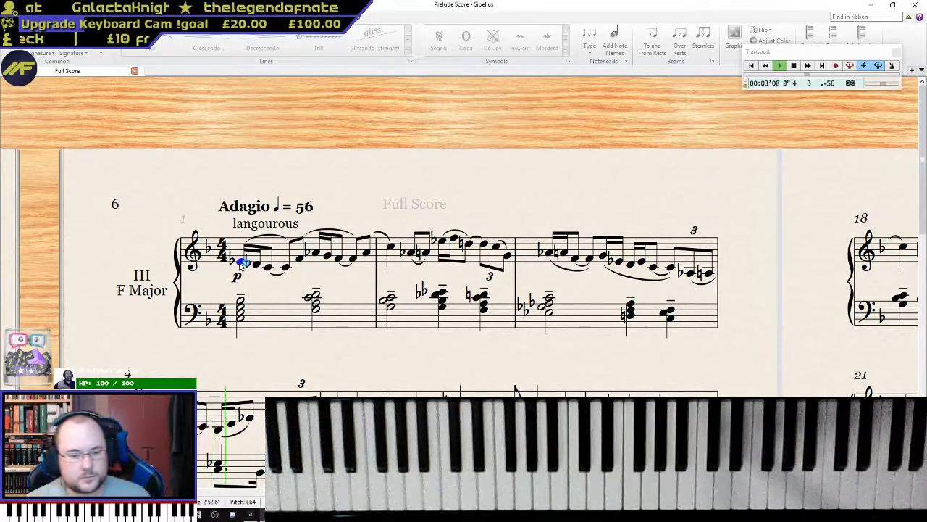
scroll(598, 25, "down", 2)
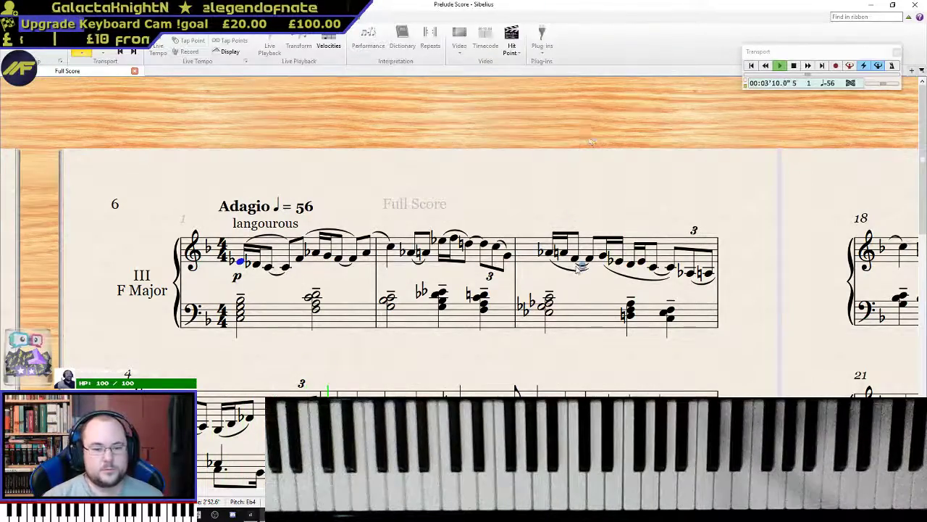
scroll(573, 258, "down", 3)
left_click_drag(754, 217, 756, 242)
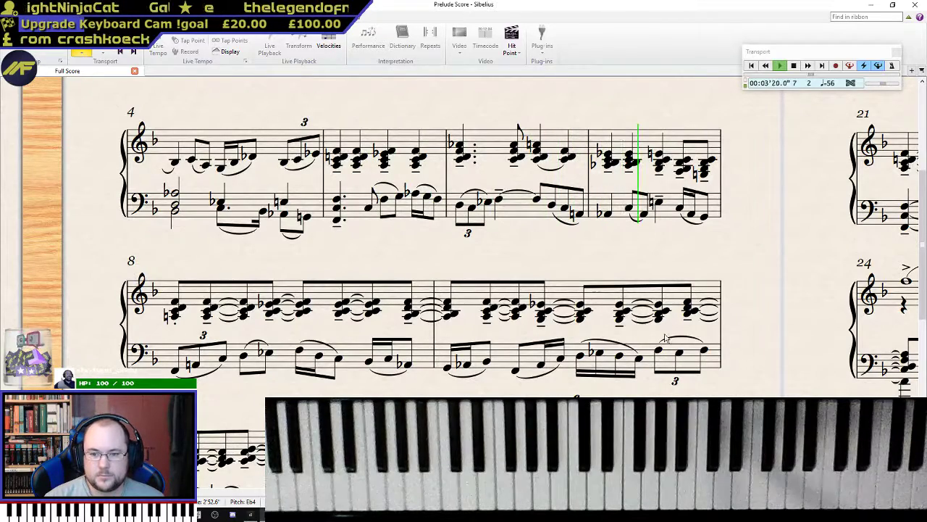
key("space")
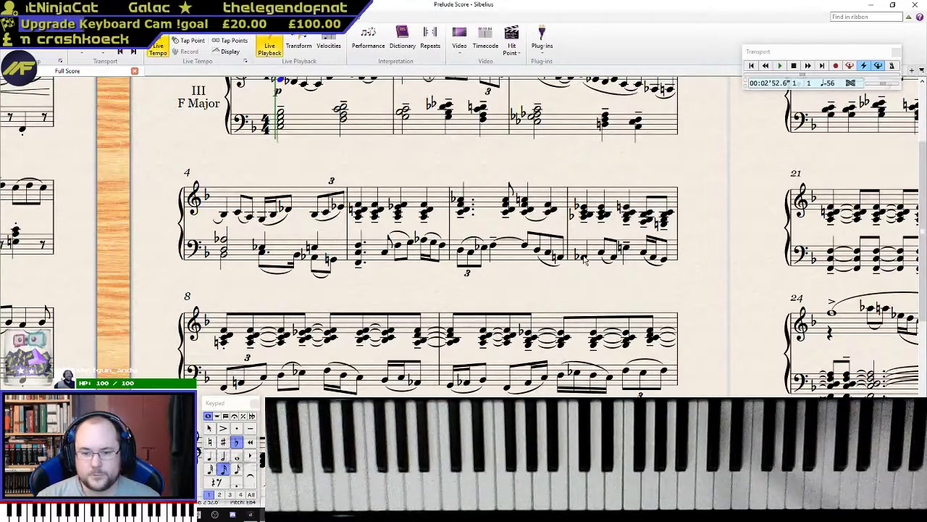
- Add a tenuto to the bass A-flat quarter note at the start of bar 7
left_click(584, 258)
scroll(499, 272, "up", 2)
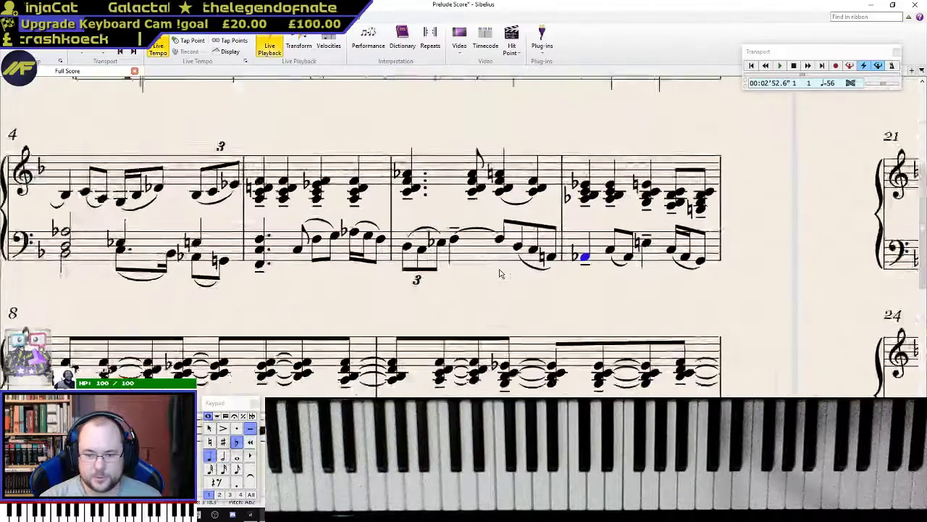
left_click_drag(547, 302, 514, 276)
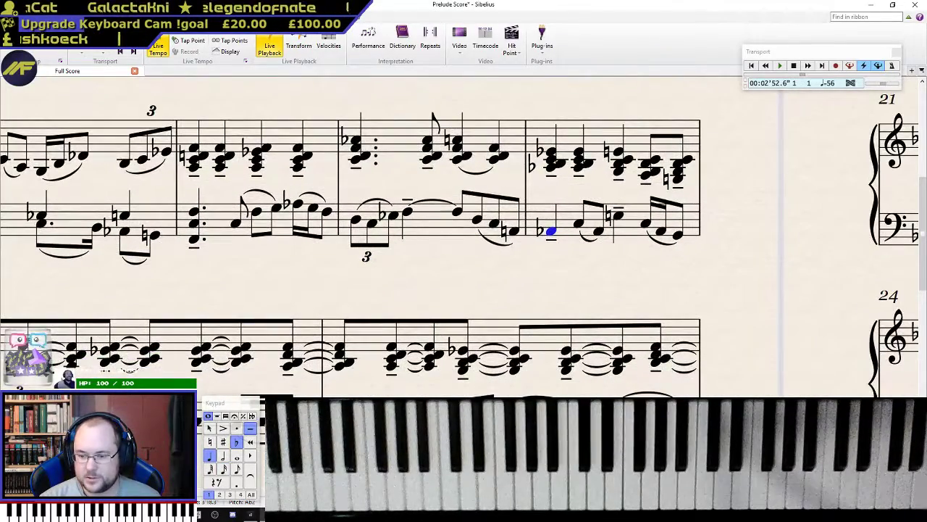
- Switch the score to the continuous Panorama view and play the movement again from its opening E-flat up to bar 4
key("shift+p")
left_click_drag(225, 236, 638, 185)
left_click(492, 192)
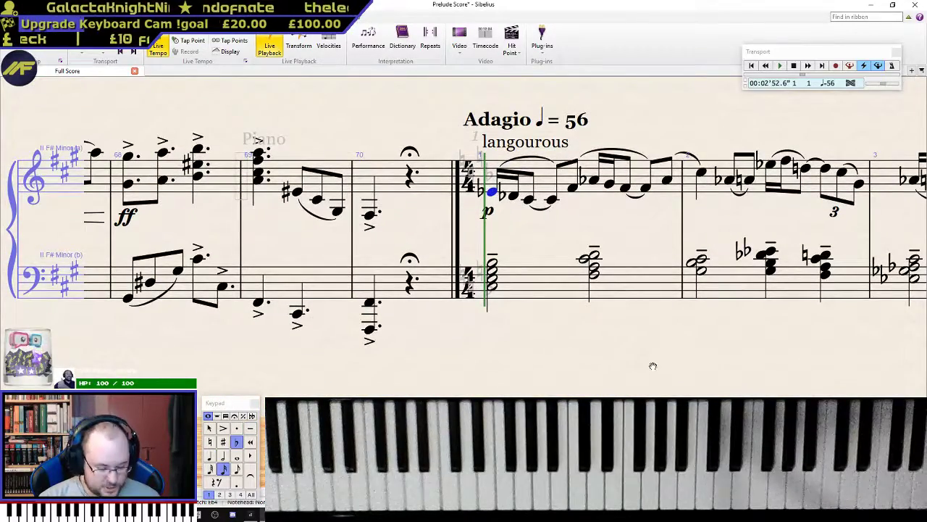
key("space")
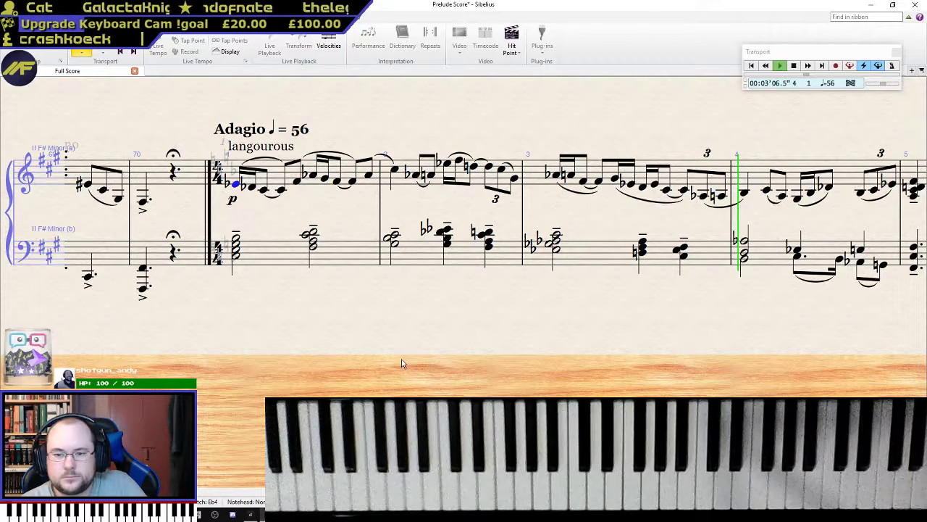
key("space")
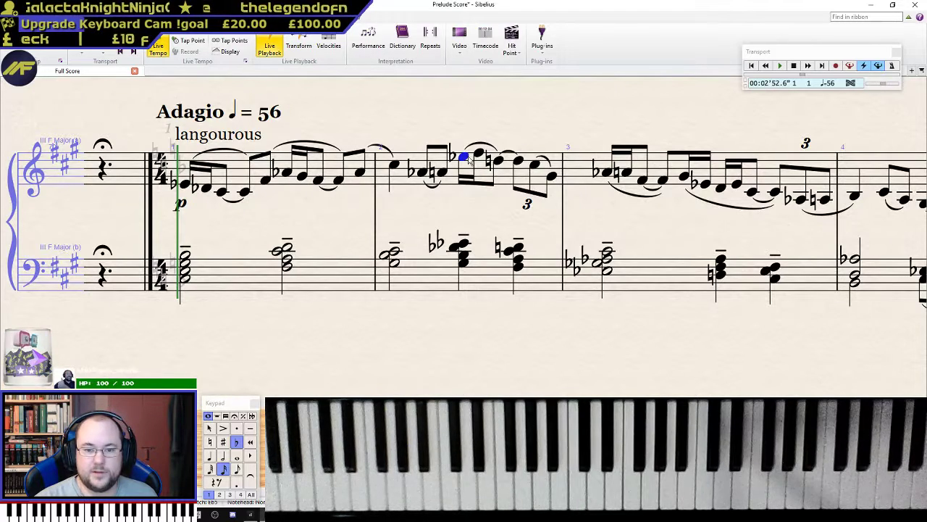
- Rewrite bar 2's treble E-flat, F and D natural as an eighth-note triplet, tie the D onward and slur the group from the E-flat
key("3")
key("ctrl+3")
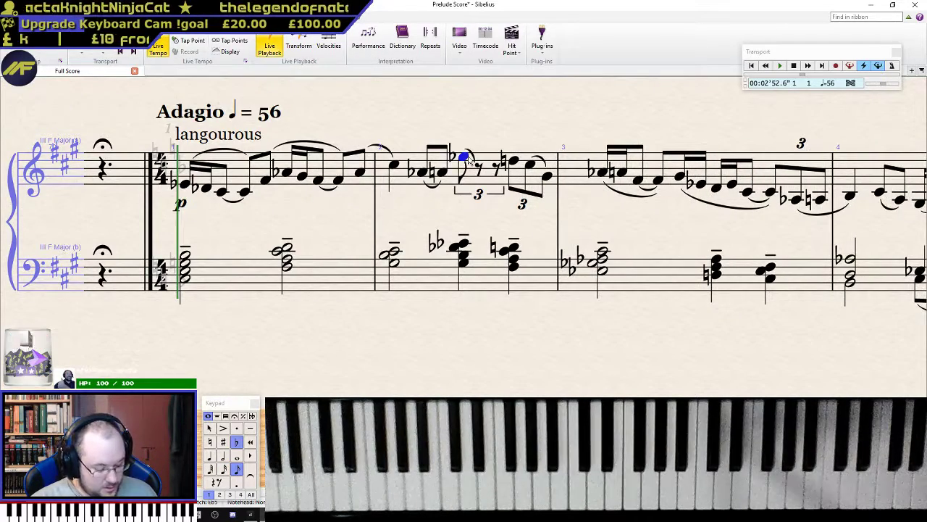
key("f")
key("d")
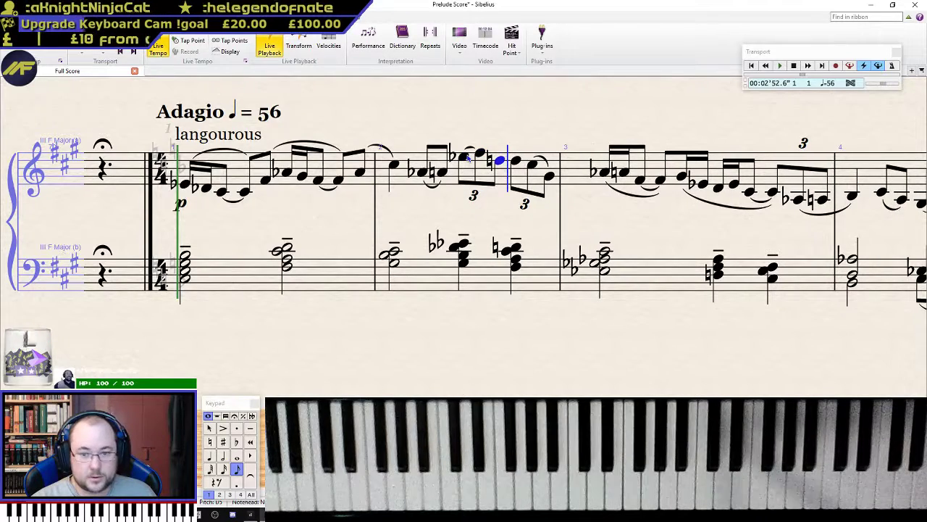
key("KP_Enter")
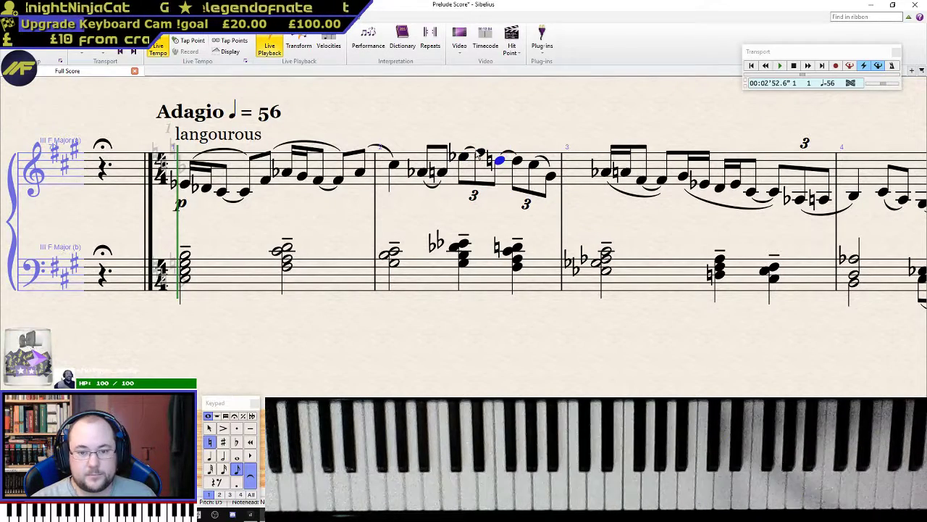
key("s")
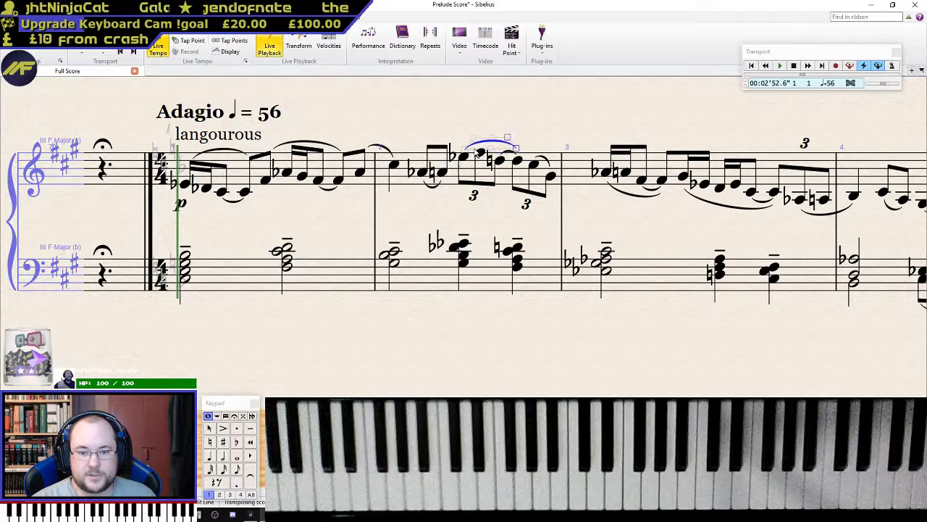
- Play the movement from its opening E-flat through to the final chord in bar 26 and follow the notation
left_click(186, 182)
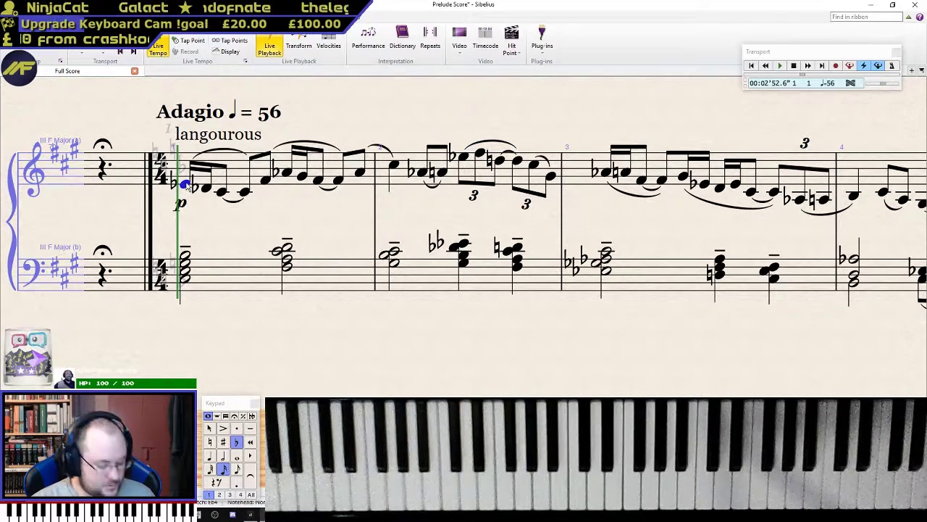
key("p")
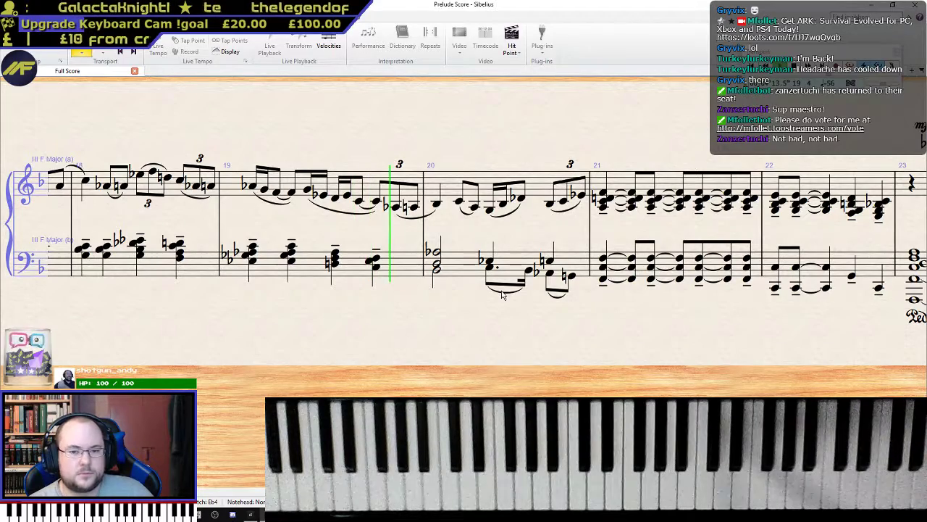
left_click_drag(480, 329, 520, 348)
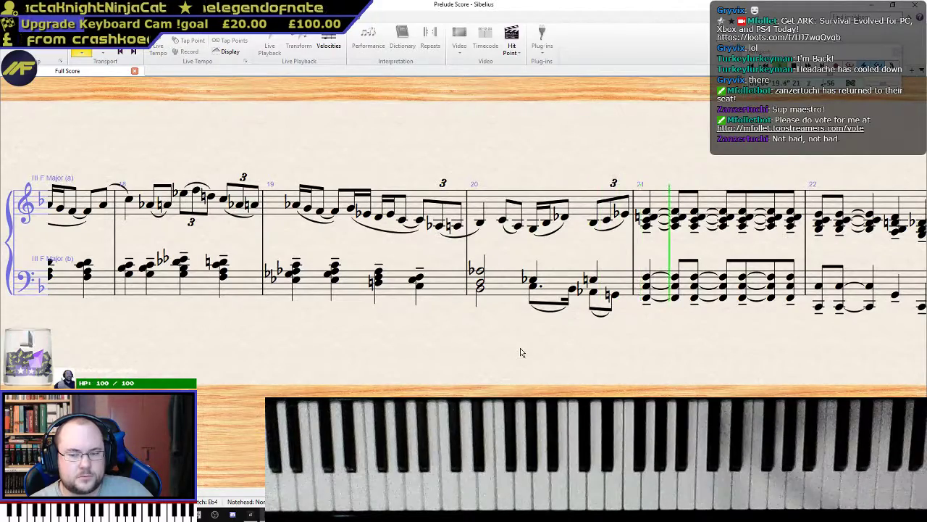
left_click_drag(520, 350, 563, 355)
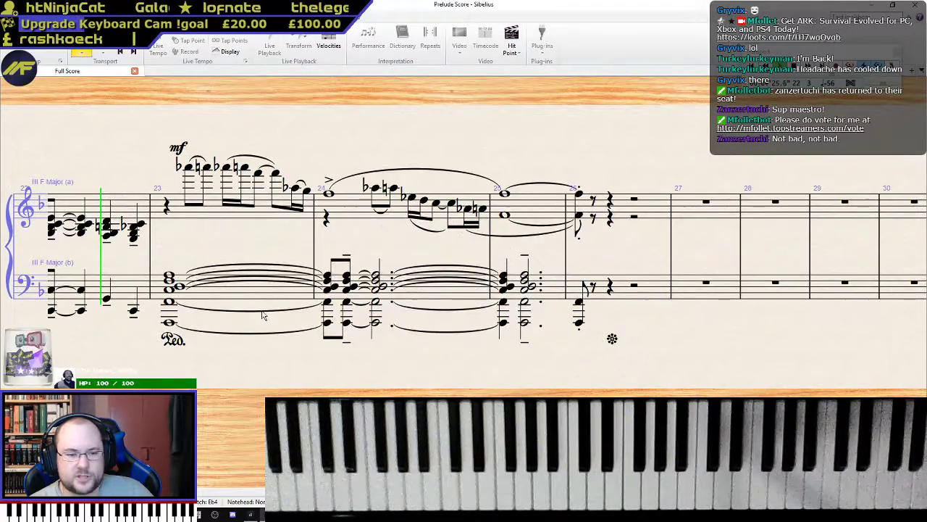
left_click_drag(298, 379, 545, 388)
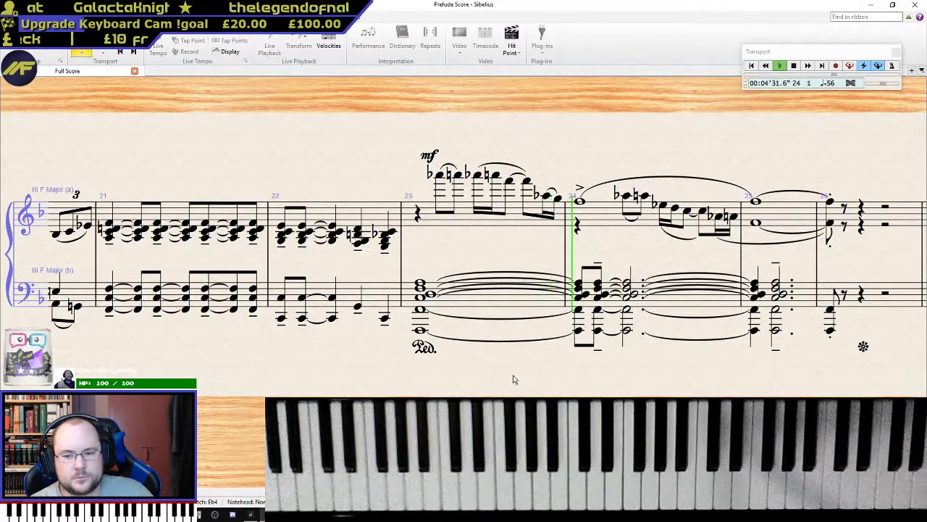
left_click_drag(594, 384, 448, 371)
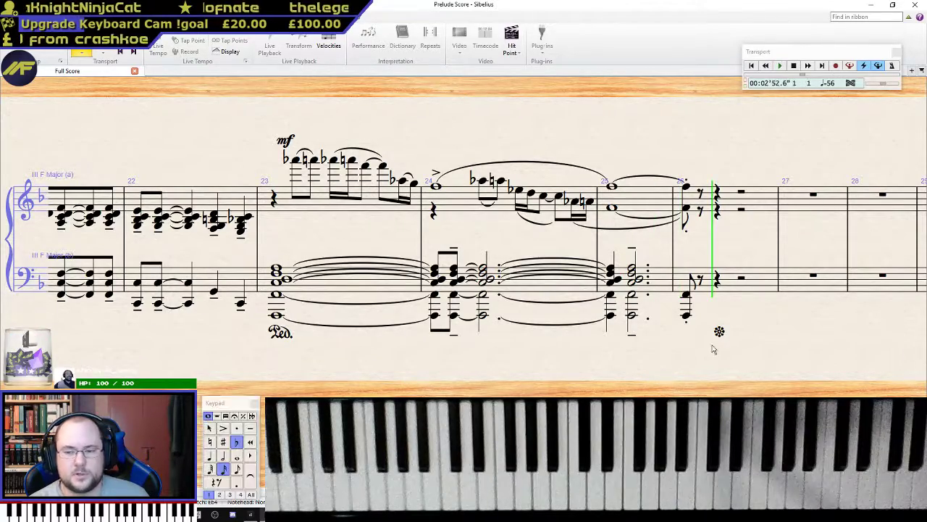
key("space")
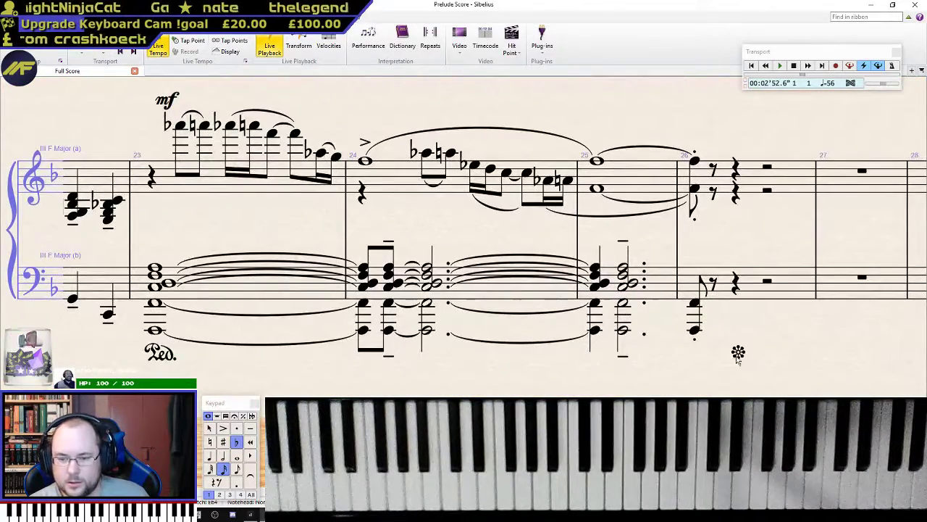
- Move the pedal release mark to just before the final staccato notes of bar 26 and play the ending from bar 25's high F
left_click_drag(737, 357, 671, 356)
left_click_drag(509, 389, 545, 390)
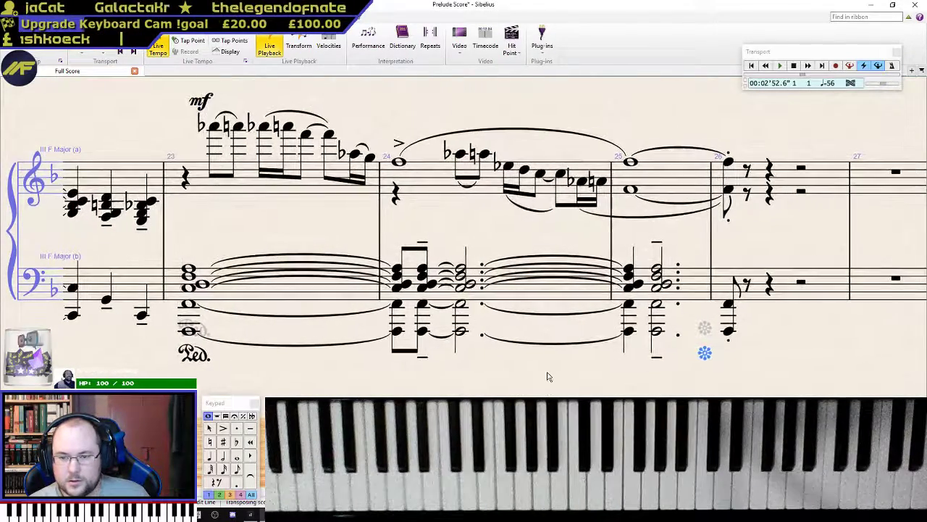
left_click(631, 161)
key("space")
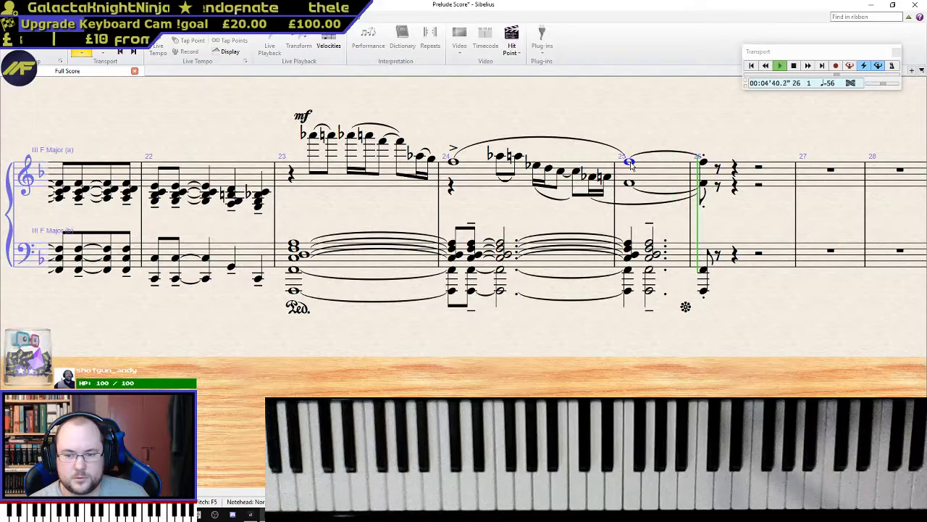
key("space")
- Delete the diminuendo hairpin under the treble melody in bar 16
left_click_drag(145, 225, 848, 240)
left_click_drag(290, 232, 746, 221)
key("ctrl+minus")
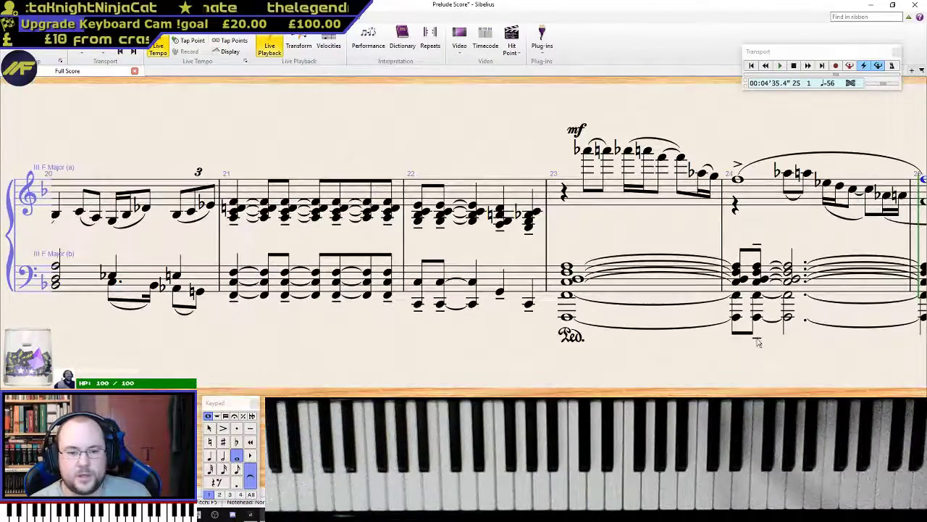
left_click_drag(410, 343, 920, 374)
left_click_drag(306, 295, 573, 290)
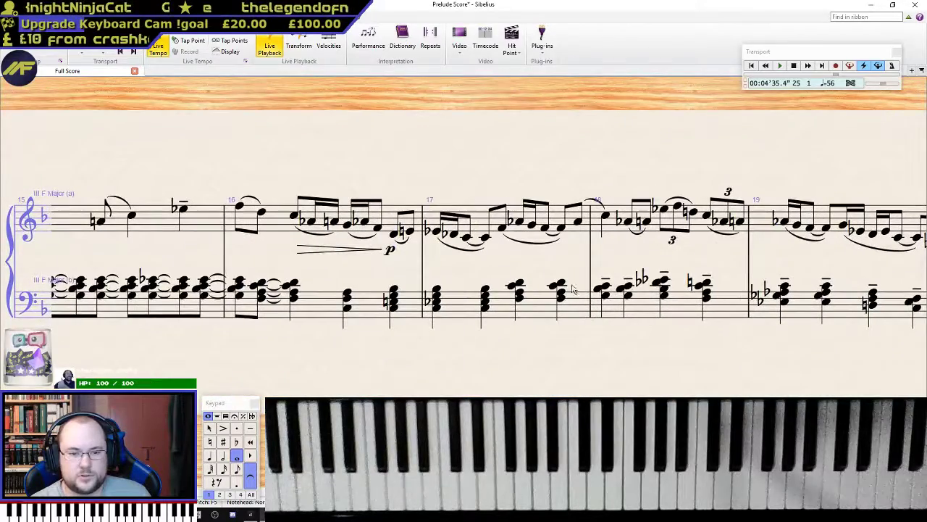
left_click(353, 250)
key("Delete")
- Move bar 16's p dynamic under the first treble chord of bar 21 and assign it to all voices
left_click_drag(391, 252, 844, 273)
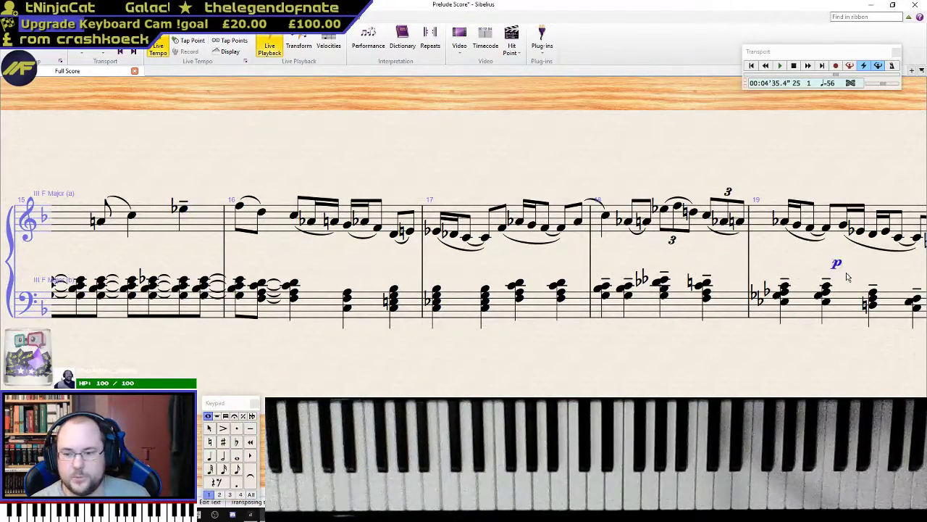
left_click_drag(735, 369, 166, 344)
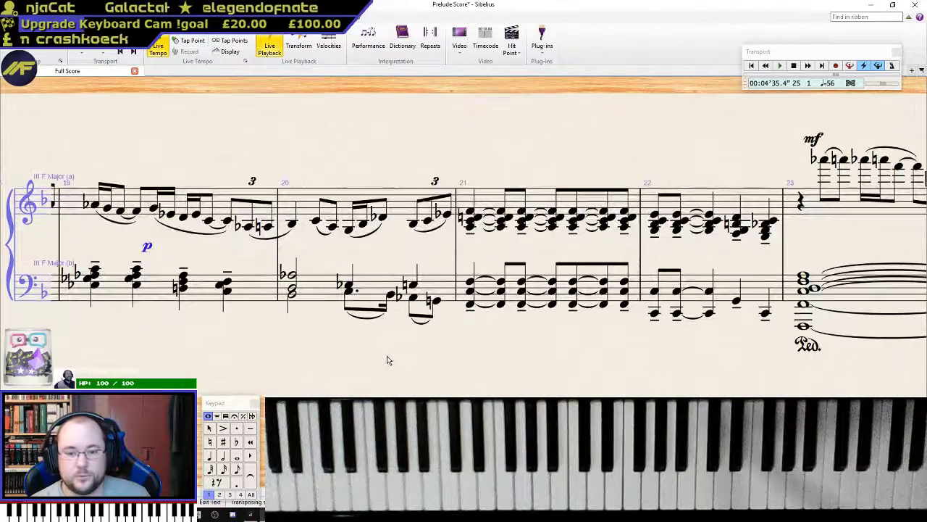
left_click_drag(160, 249, 479, 248)
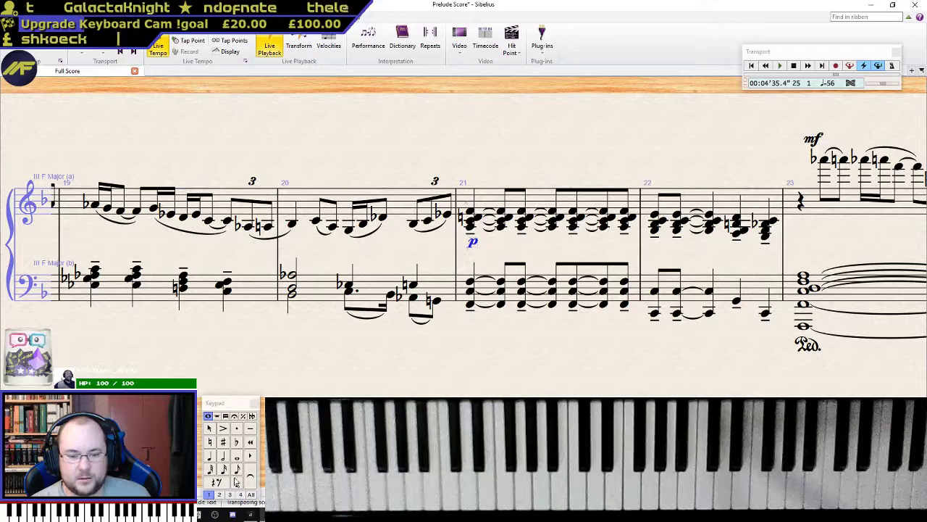
left_click(251, 494)
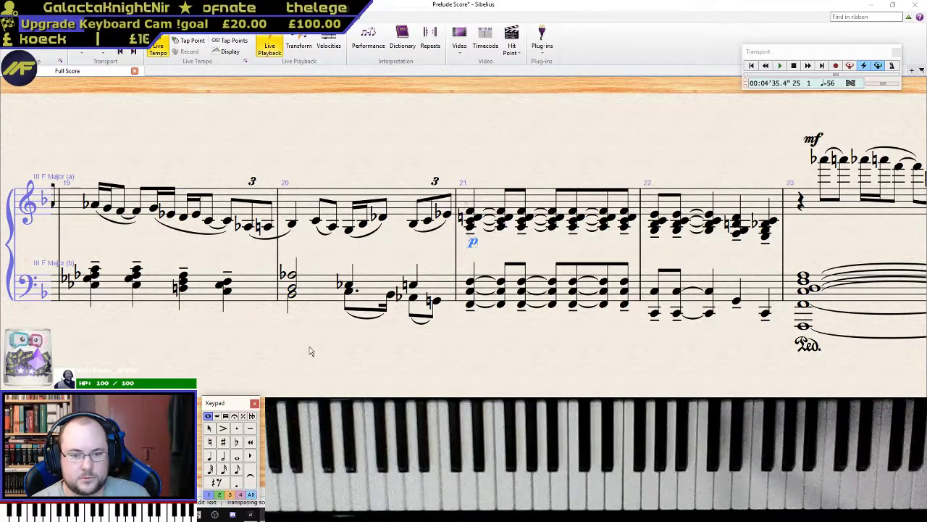
- Add an mf dynamic at the movement's opening E-flat and place it above the treble staff
left_click_drag(275, 377, 924, 393)
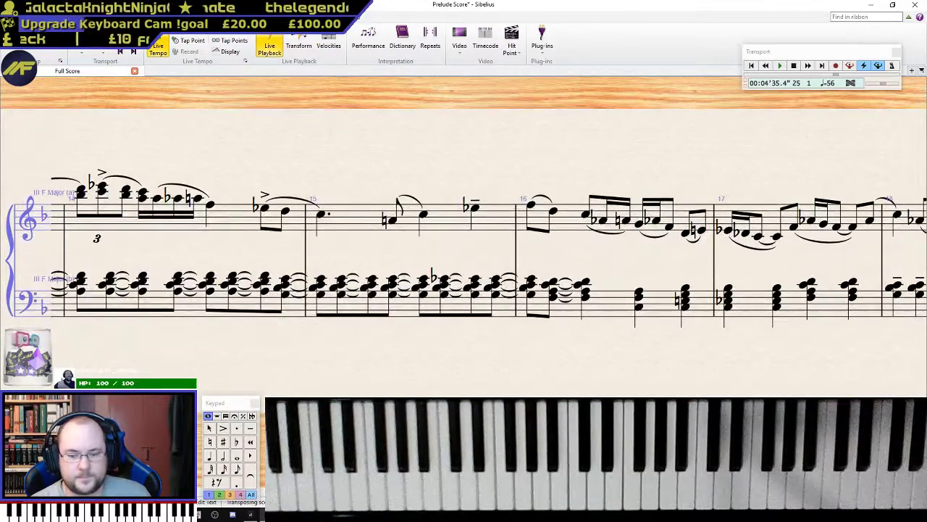
scroll(470, 262, "left", 15)
scroll(470, 262, "right", 1)
scroll(470, 262, "right", 5)
left_click_drag(143, 248, 147, 259)
left_click(149, 232)
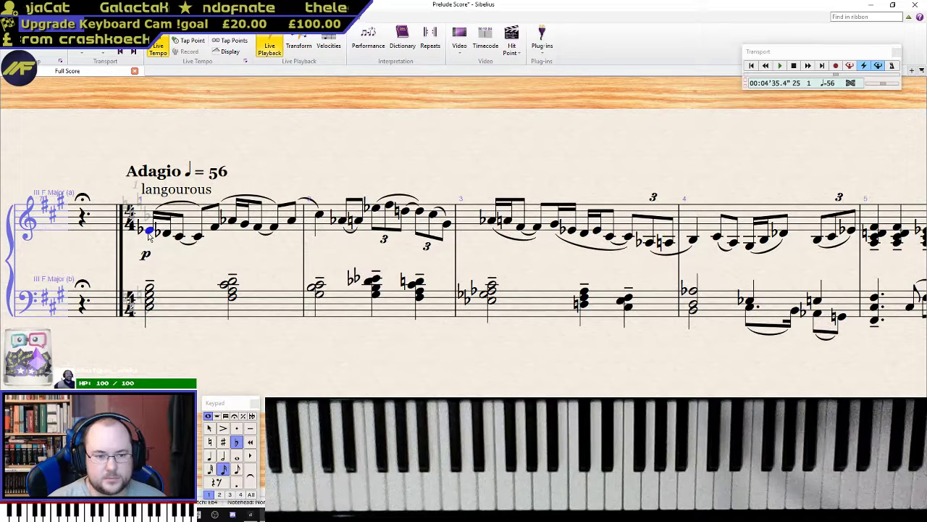
key("Escape")
key("ctrl+f")
left_click(194, 268)
left_click_drag(149, 250, 153, 208)
- Replace the p dynamic between the staves in bar 1 with an "m.s. p" expression under the first bass chord
left_click_drag(146, 257, 147, 260)
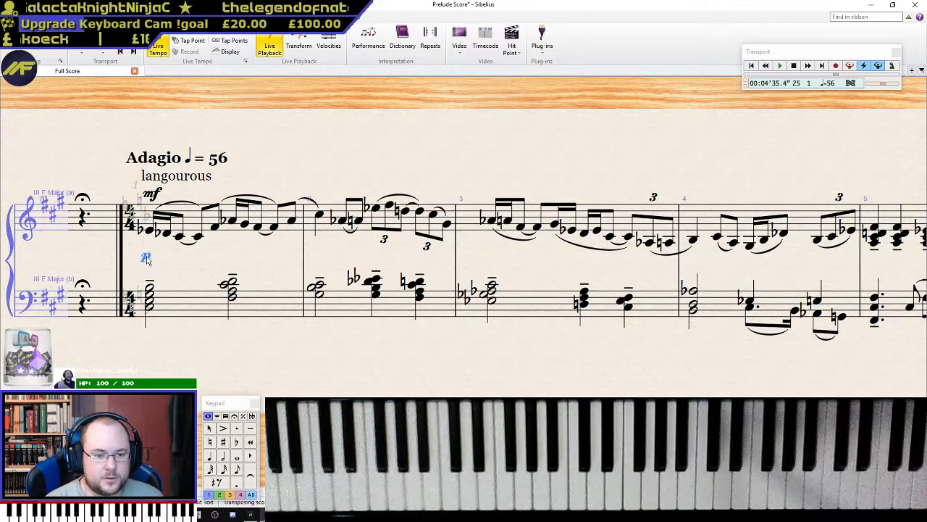
key("Delete")
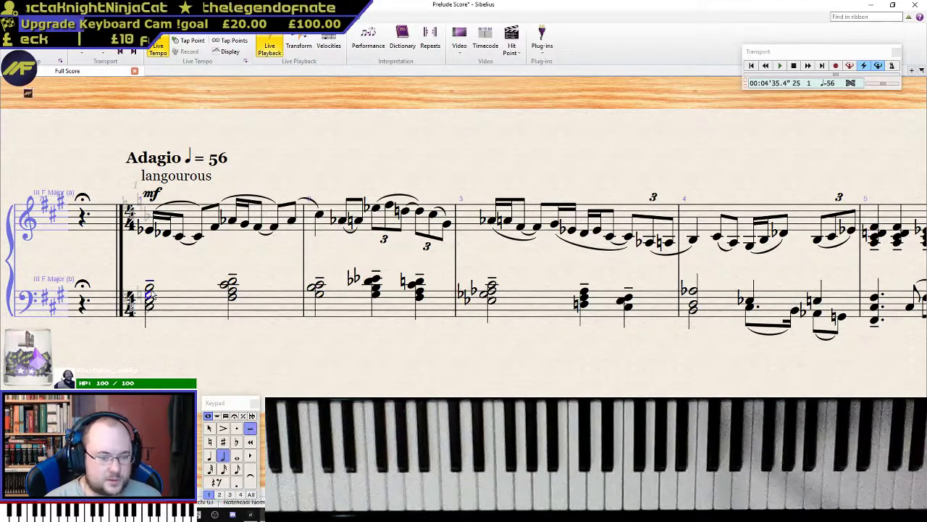
key("ctrl+z")
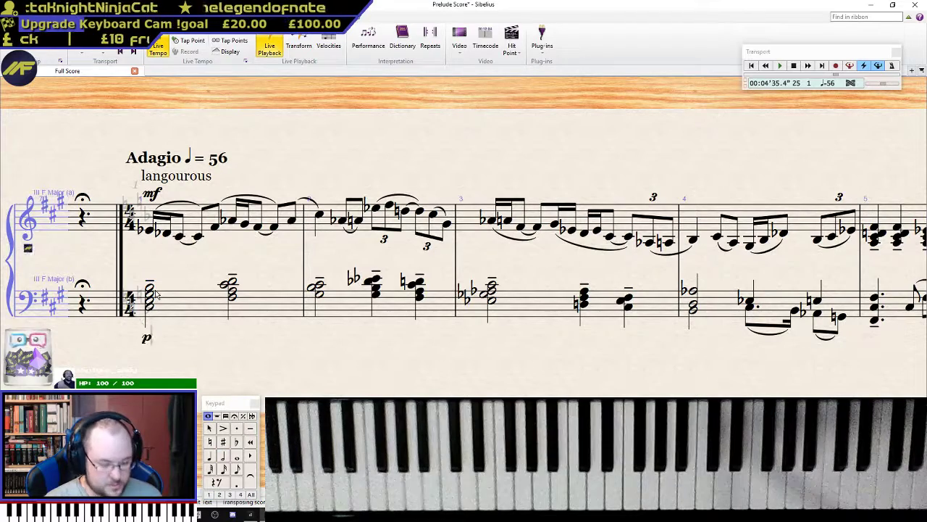
left_click(176, 360)
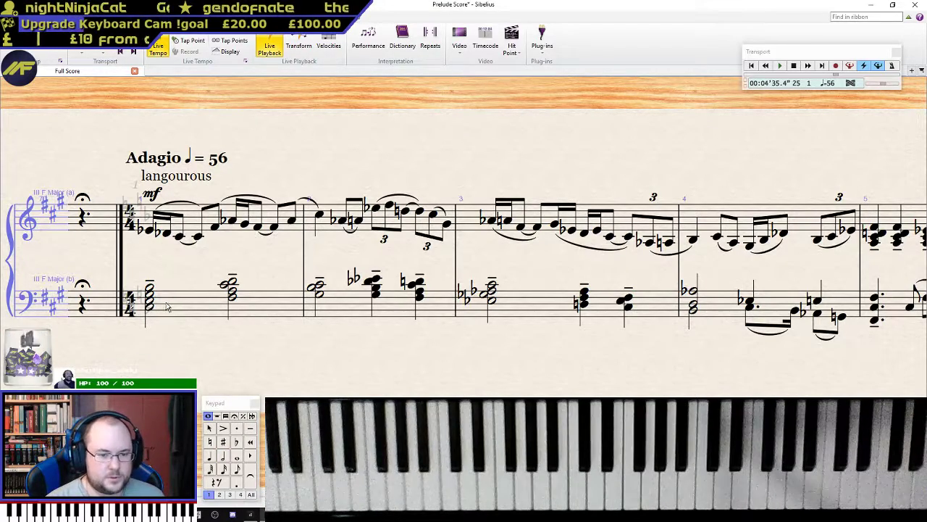
left_click(149, 305)
key("ctrl+e")
type("m.s. p")
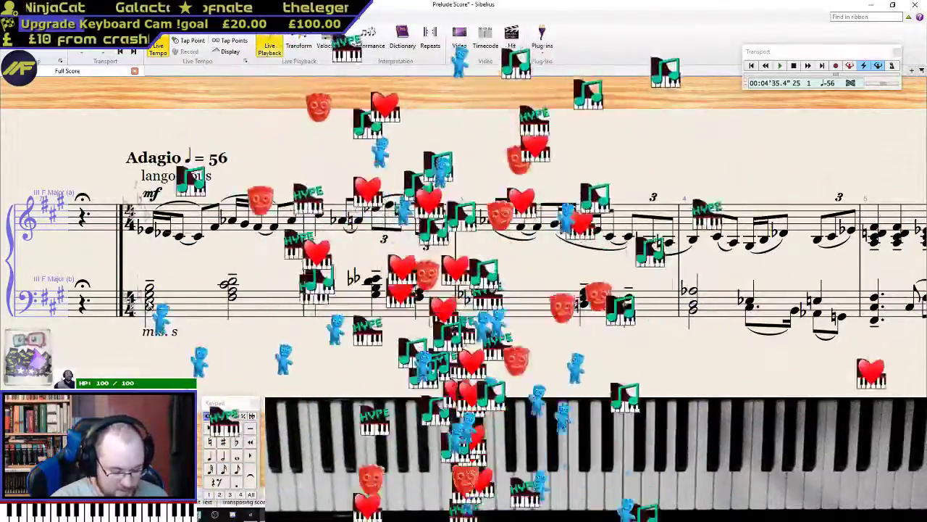
key("ctrl+p")
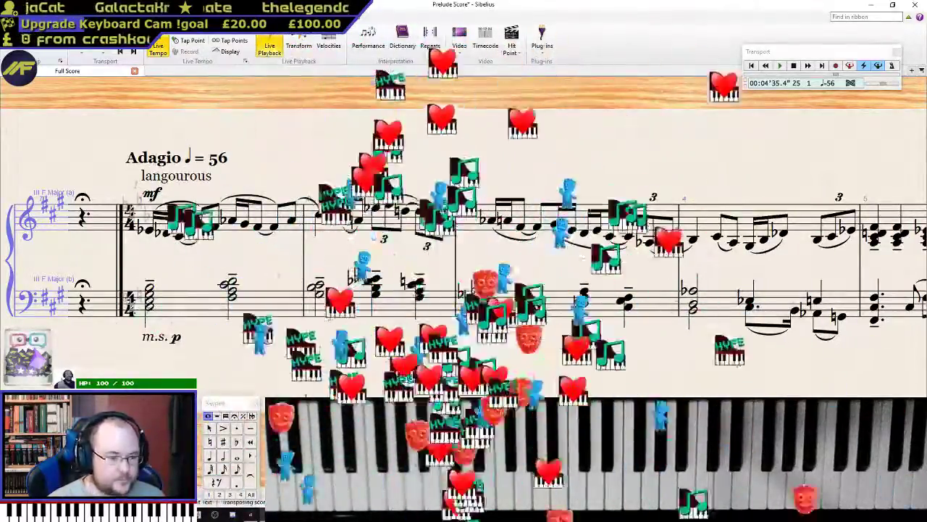
key("Escape")
key("Escape")
- Delete the mf dynamic above the treble staff at the movement's opening
left_click(151, 231)
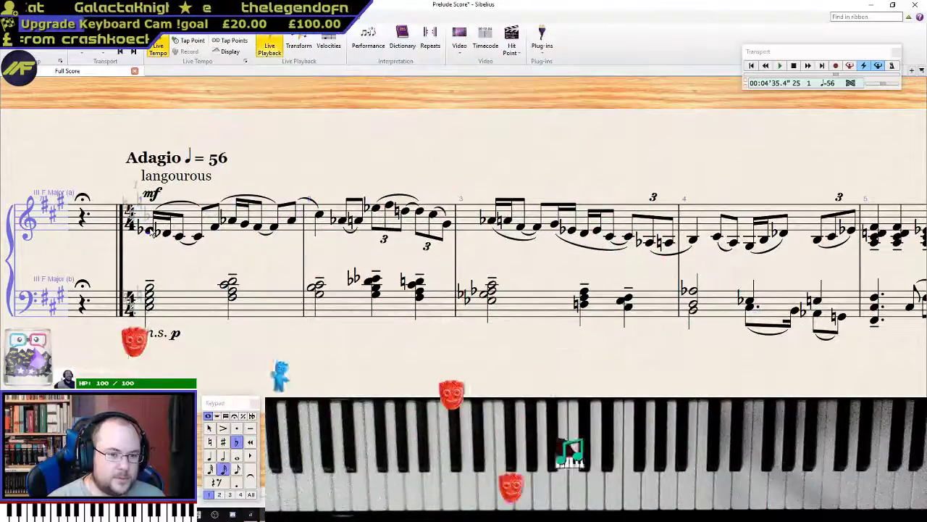
left_click(152, 197)
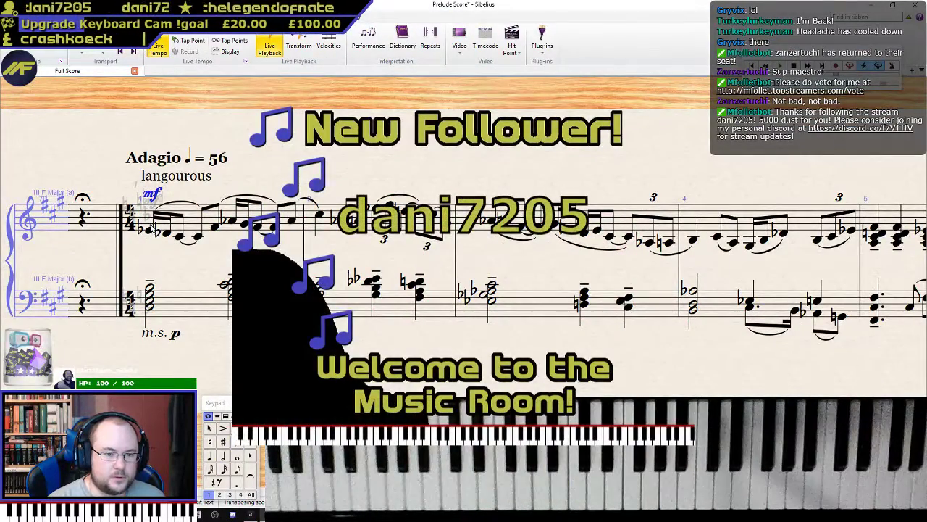
key("Delete")
key("Escape")
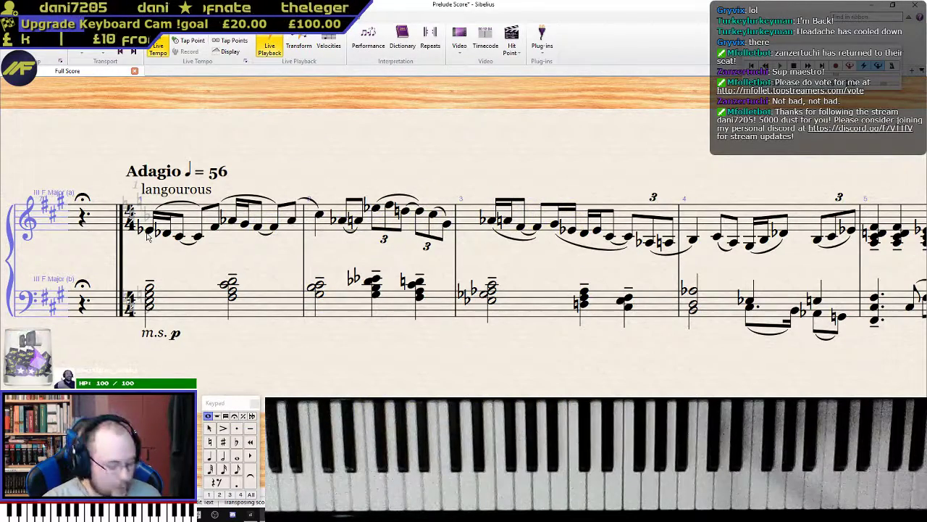
- Add an "m.d. mf" expression under the opening treble E-flat, with the hand marking in italics and mf as a dynamic
key("ctrl+m")
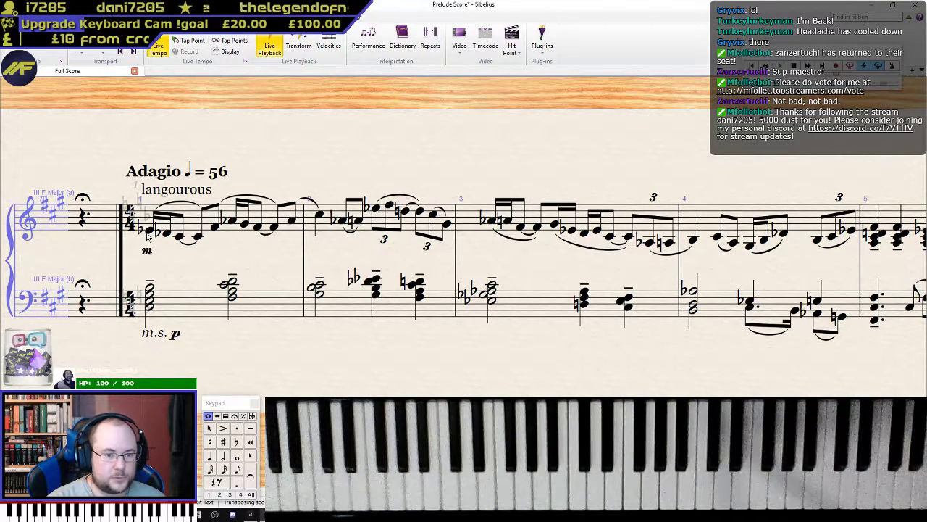
left_click(149, 231)
key("ctrl+e")
type("m")
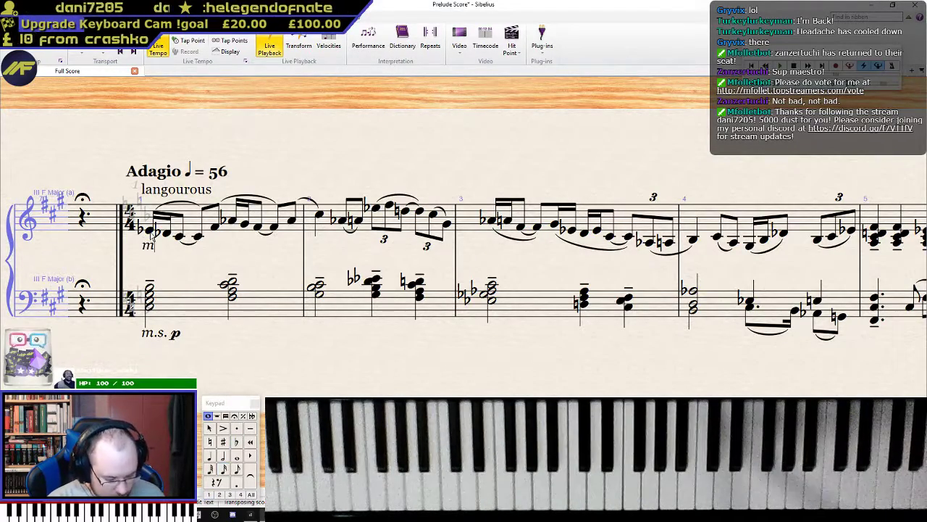
key("BackSpace")
key("BackSpace")
type("m.")
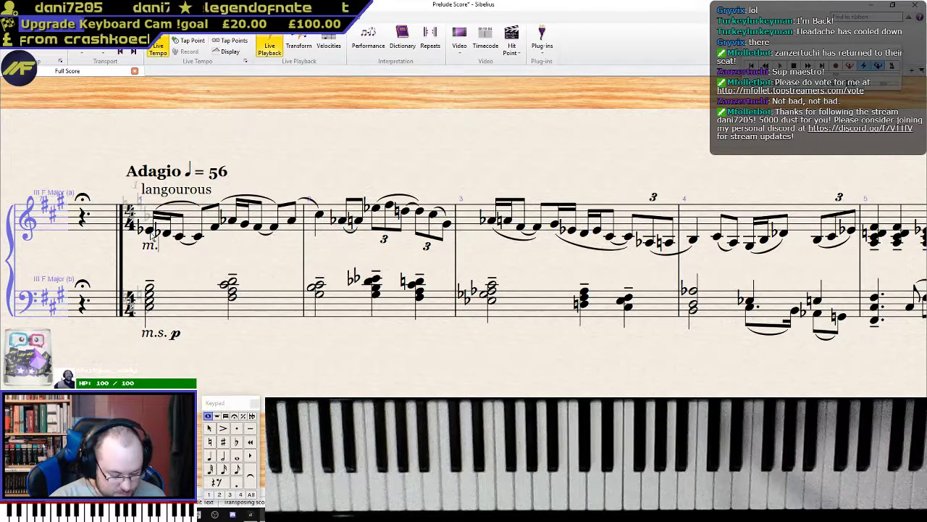
type("d")
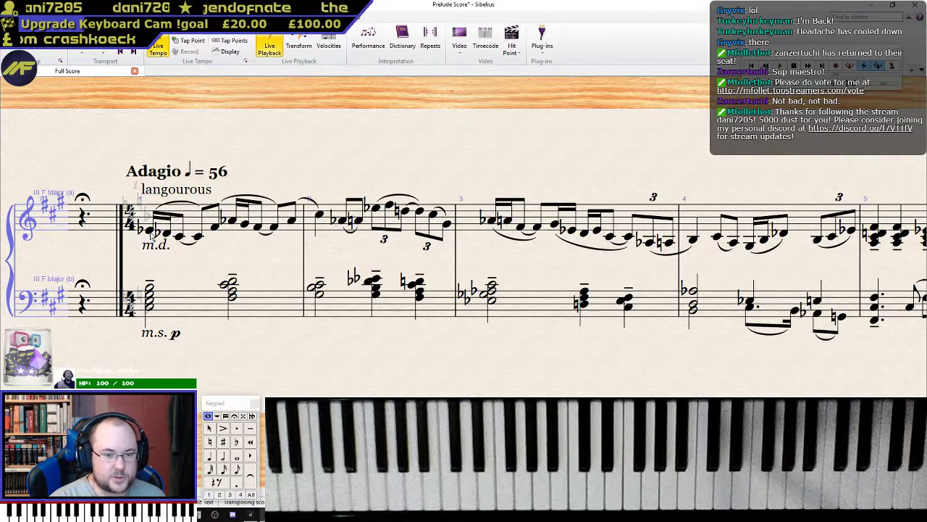
type(".")
key("ctrl+m")
key("ctrl+f")
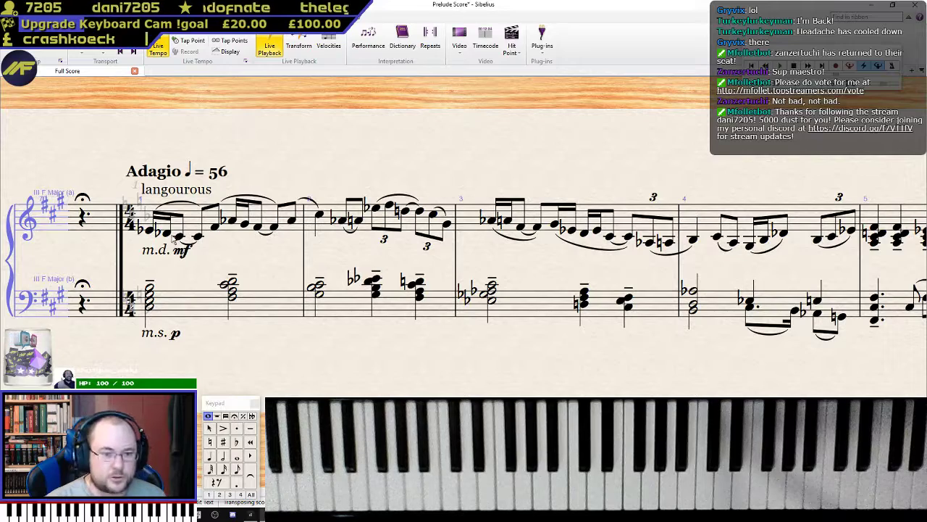
- Move the opening "m.d. mf" expression above the treble staff, just below "langourous"
key("Escape")
left_click(160, 255)
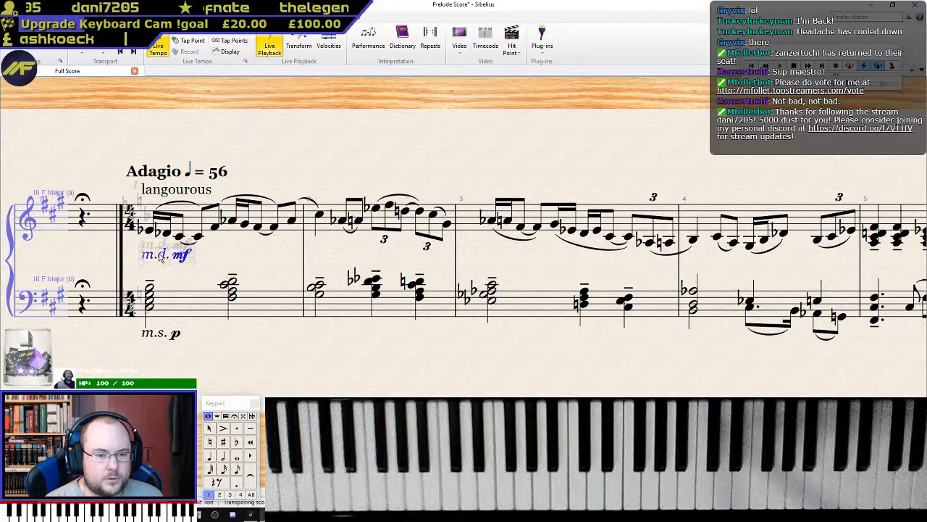
left_click_drag(163, 254, 165, 213)
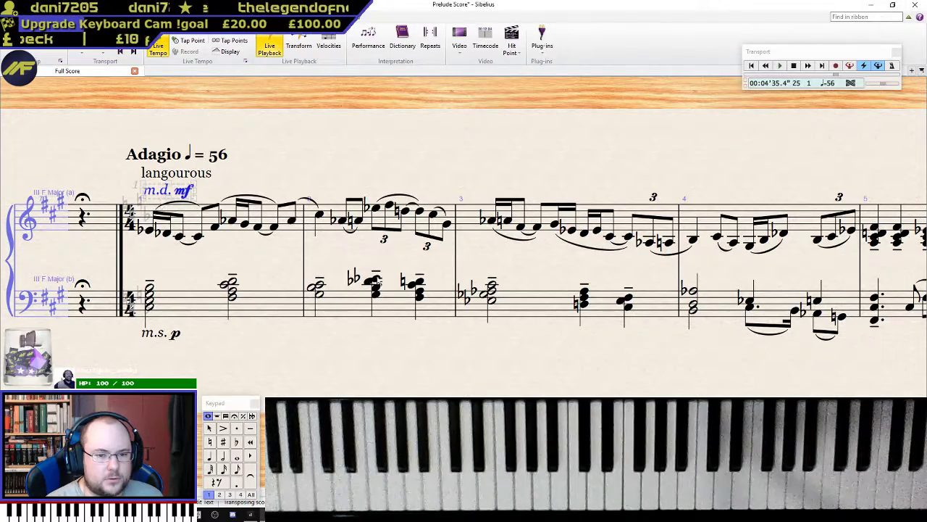
- Add a p dynamic for all voices under the first treble chord of bar 5 and nudge it slightly lower
left_click_drag(642, 373, 185, 354)
left_click(403, 208)
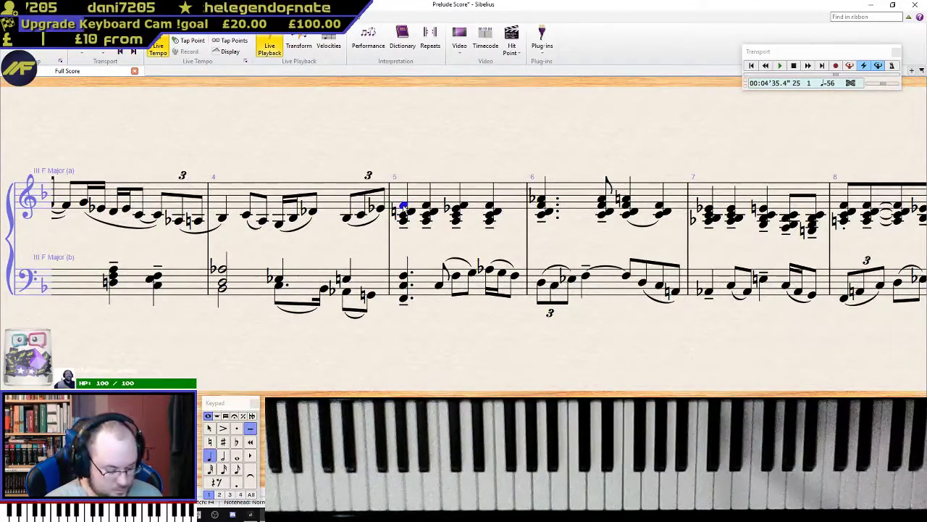
key("ctrl+e")
key("ctrl+p")
left_click(445, 131)
left_click(398, 239)
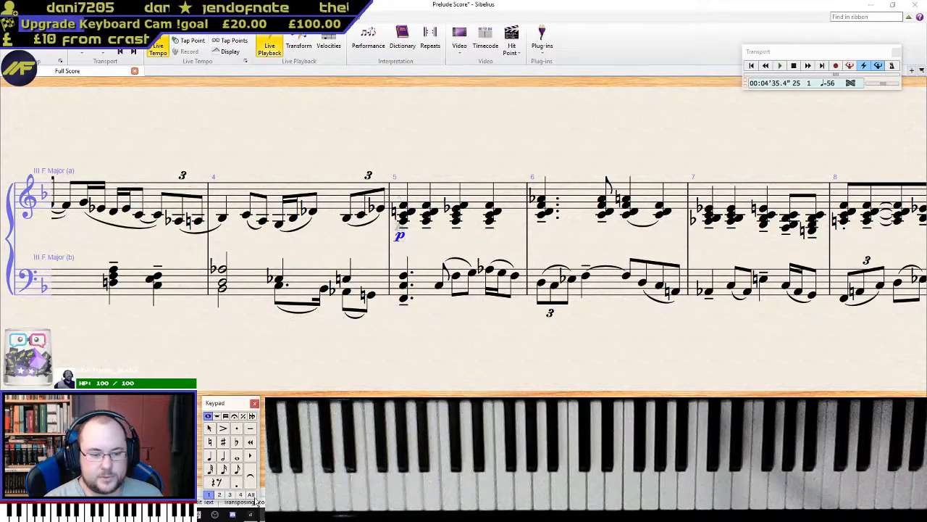
left_click_drag(447, 348, 293, 348)
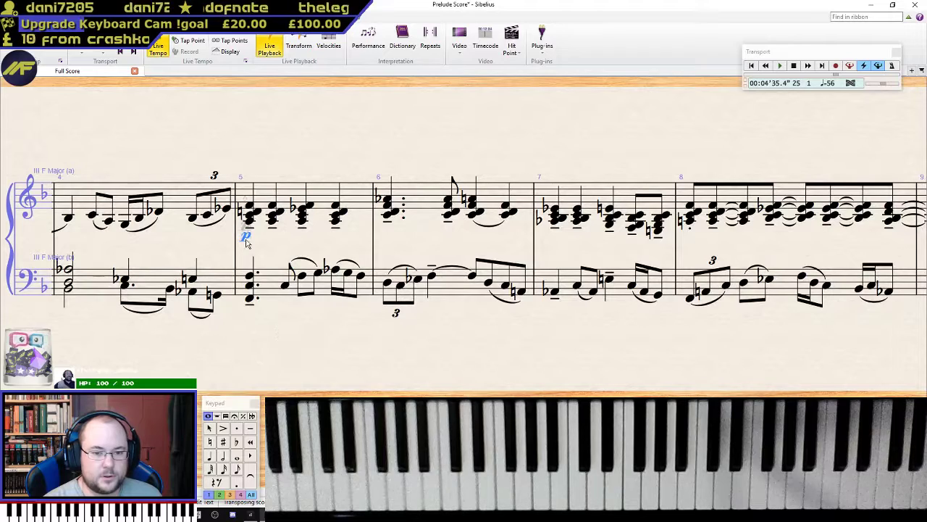
key("Down")
key("Down")
key("Down")
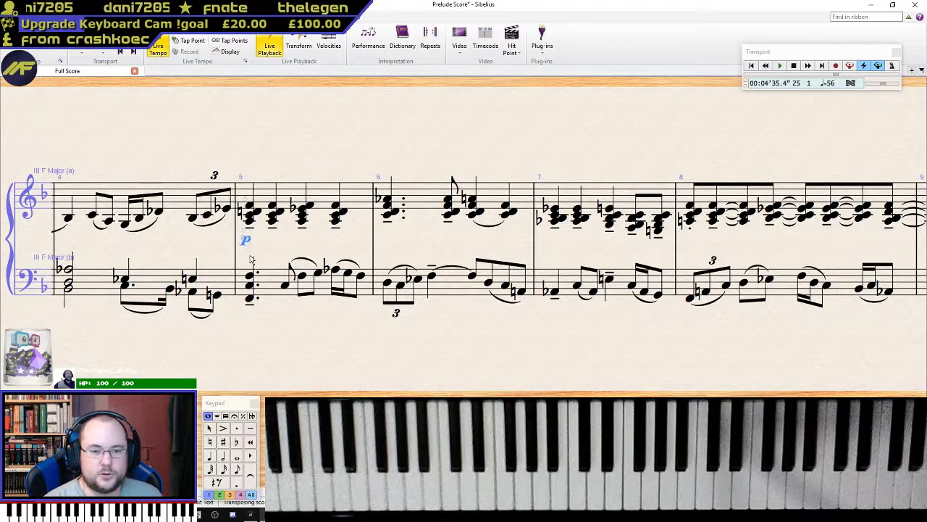
left_click(286, 287)
key("ctrl+e")
key("ctrl+m")
key("ctrl+f")
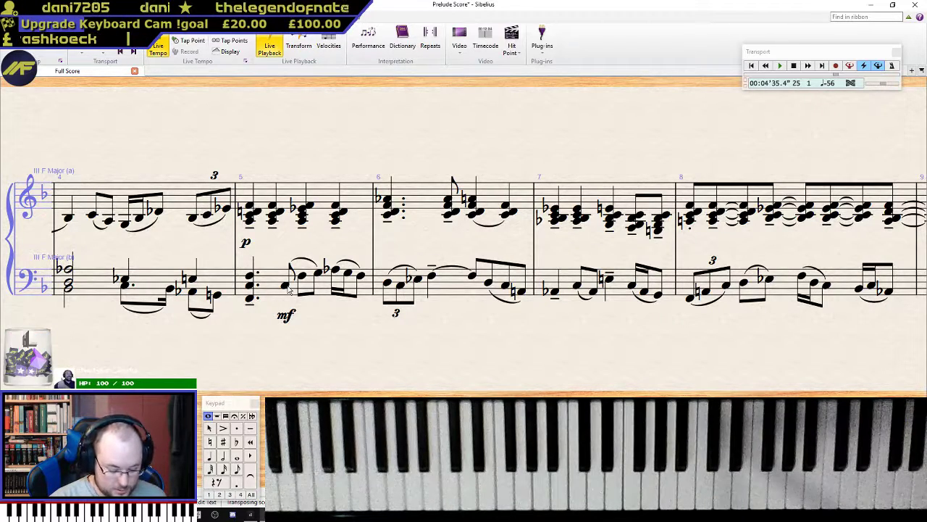
key("ctrl+m")
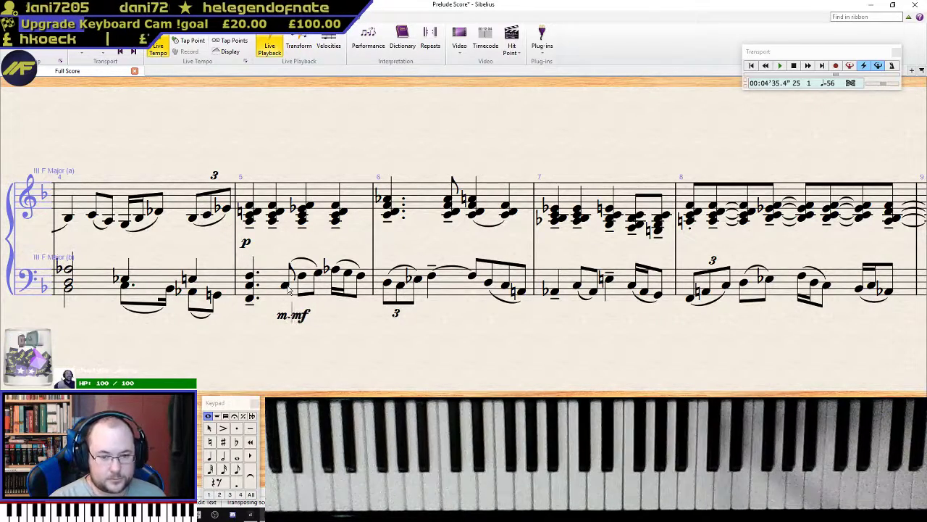
key("BackSpace")
key("ctrl+z")
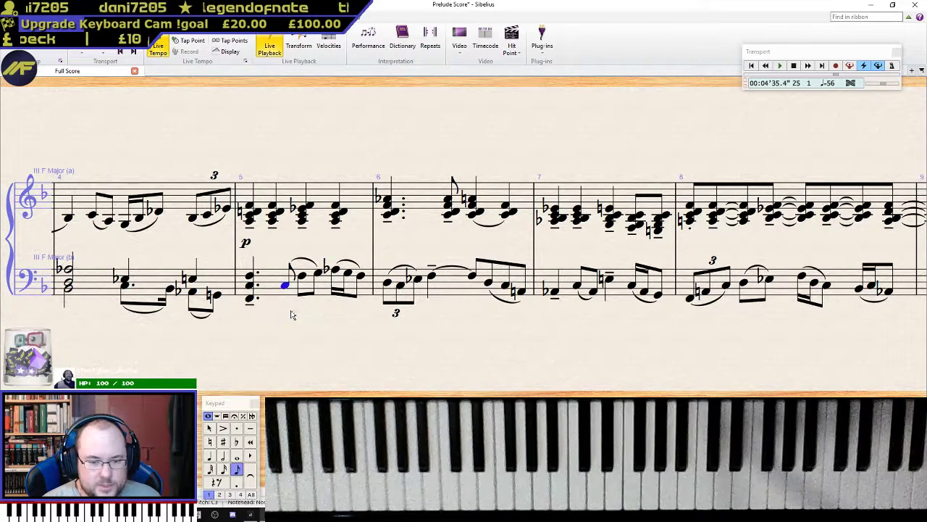
- Add an "m.s. mf" expression under the bass eighth note in bar 5, with the hand marking in italics and mf as a dynamic
key("ctrl+e")
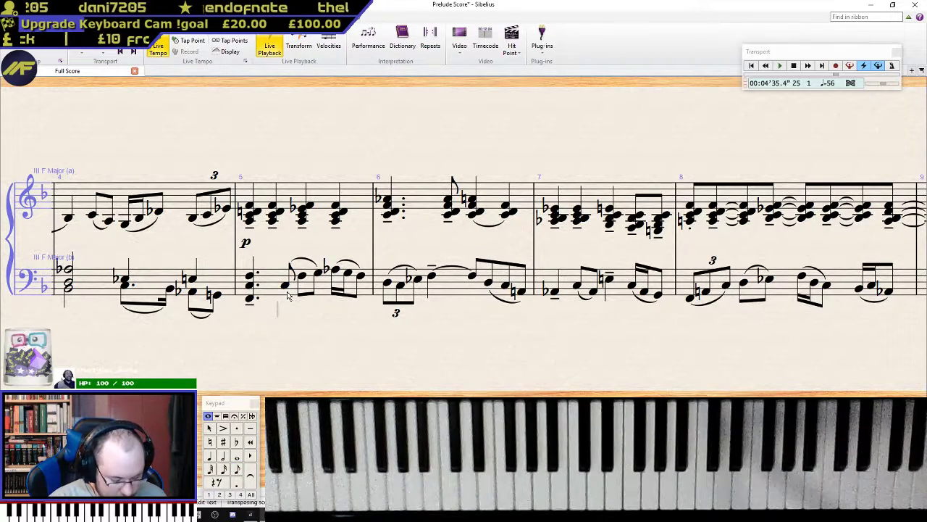
type("m.s.")
key("ctrl+f")
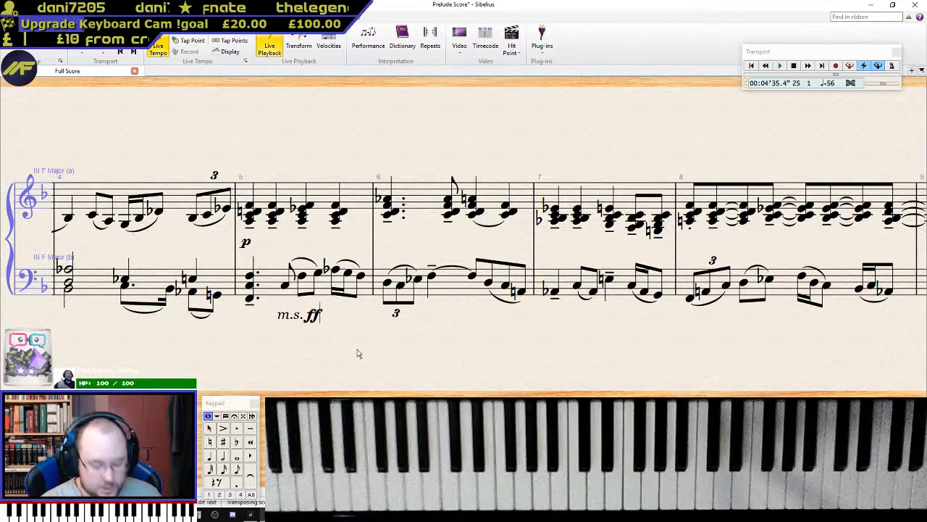
key("BackSpace")
key("BackSpace")
key("ctrl+m")
key("ctrl+f")
key("Escape")
key("Escape")
left_click(301, 314)
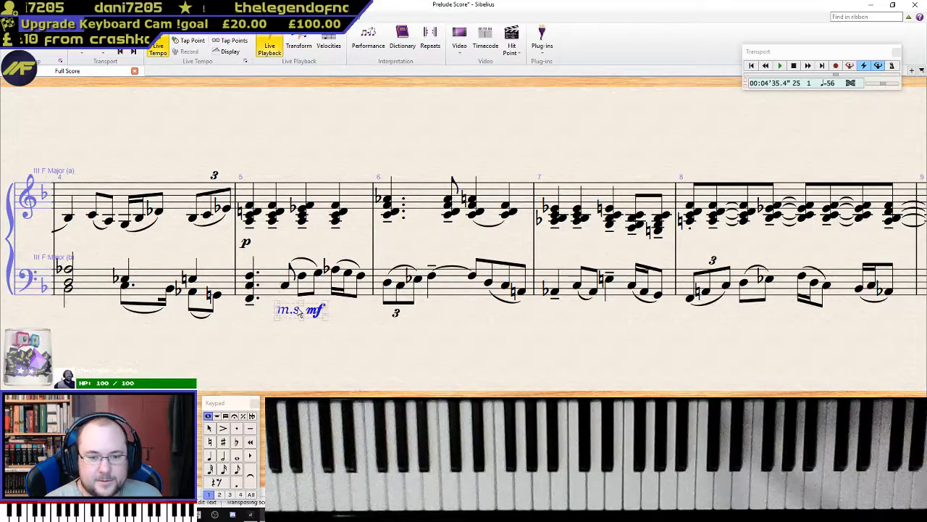
- Try a diminuendo hairpin under the last three treble chords of bar 11
left_click_drag(602, 351, 295, 342)
left_click_drag(471, 345, 250, 340)
left_click_drag(532, 326, 256, 332)
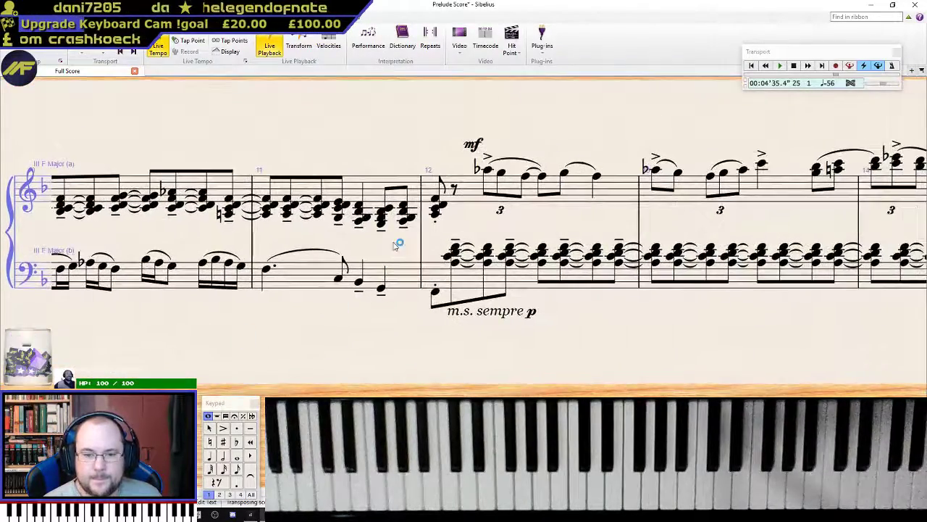
left_click(359, 282)
left_click(382, 289, "shift")
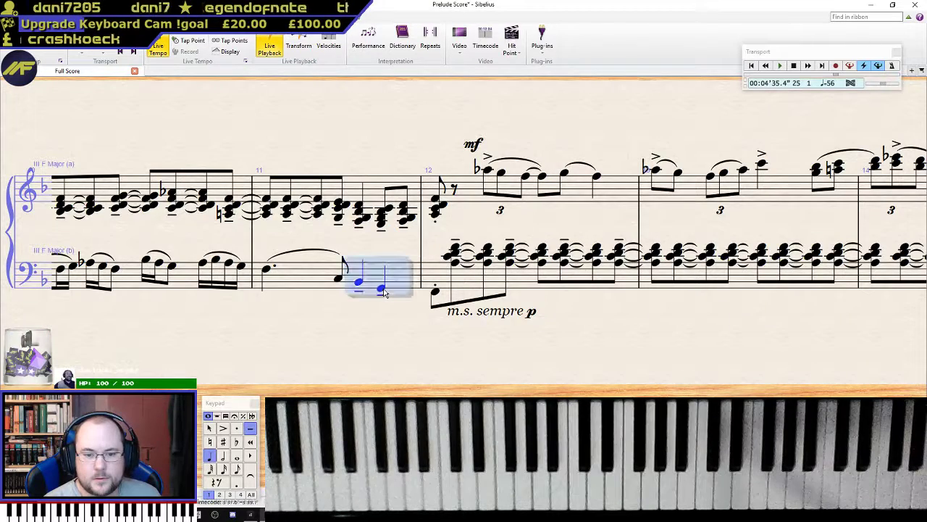
left_click(359, 217)
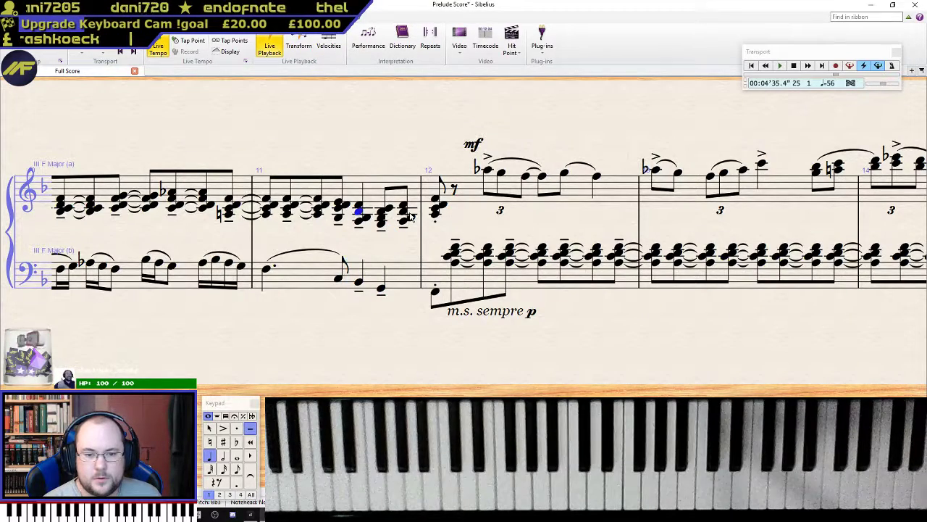
left_click(410, 220, "shift")
key("shift+period")
left_click(389, 244)
- Play back from the start of bar 11 into bar 12 to check the diminuendo
left_click(274, 202)
double_click(274, 203)
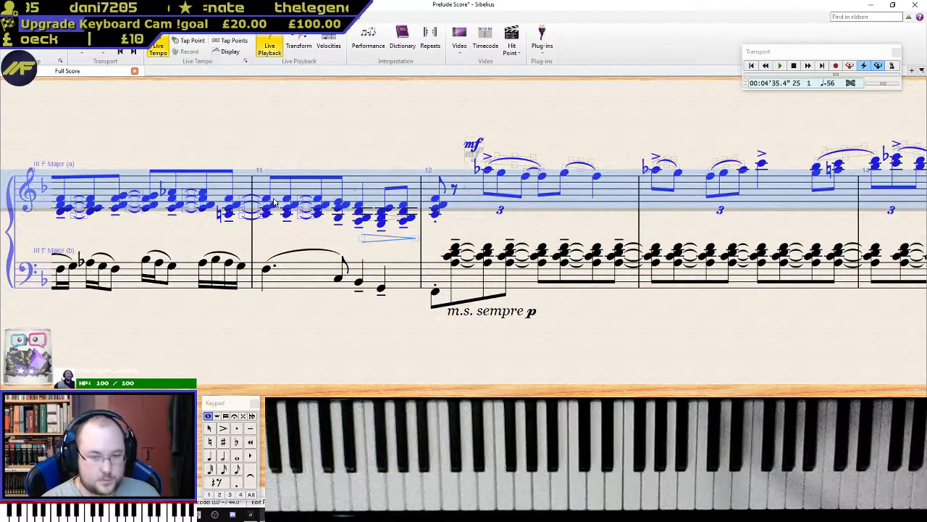
left_click(267, 199)
key("p")
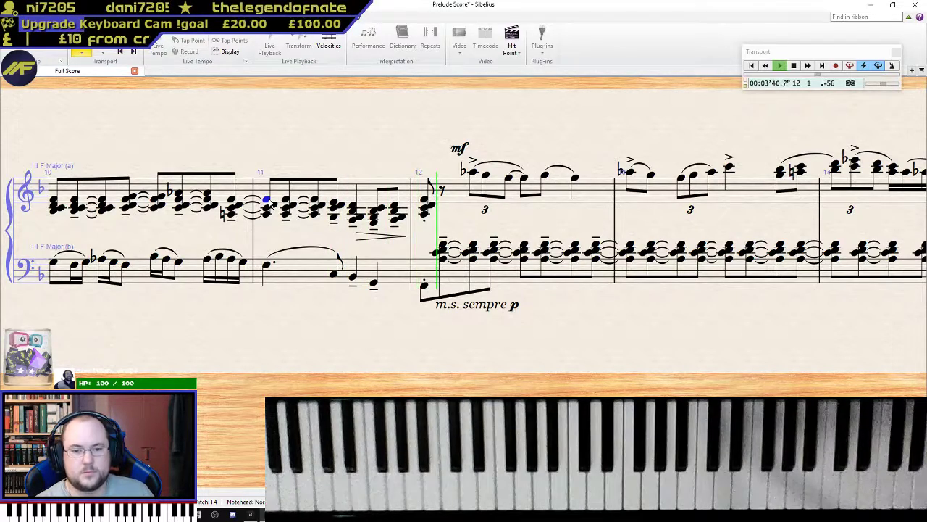
key("Escape")
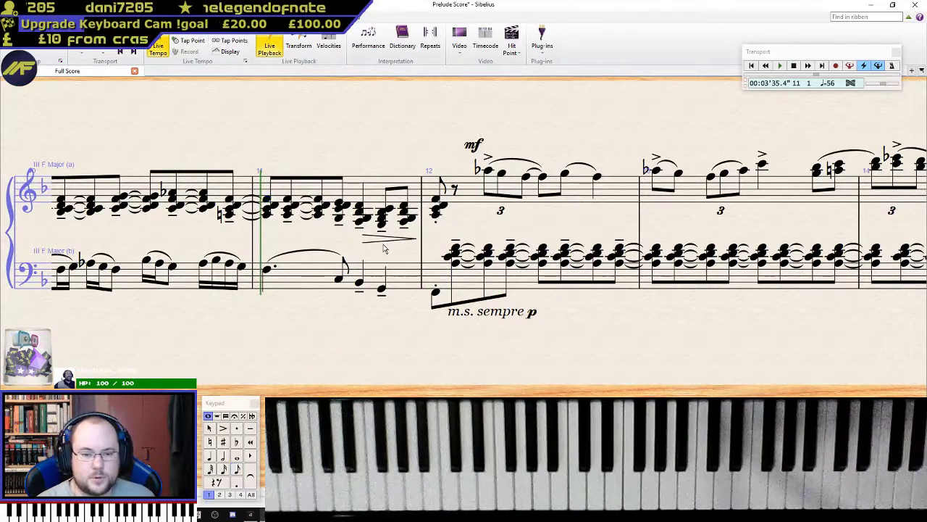
- Replace the treble diminuendo hairpin in bar 11 with one under the last two bass notes of that bar
left_click(384, 239)
key("x")
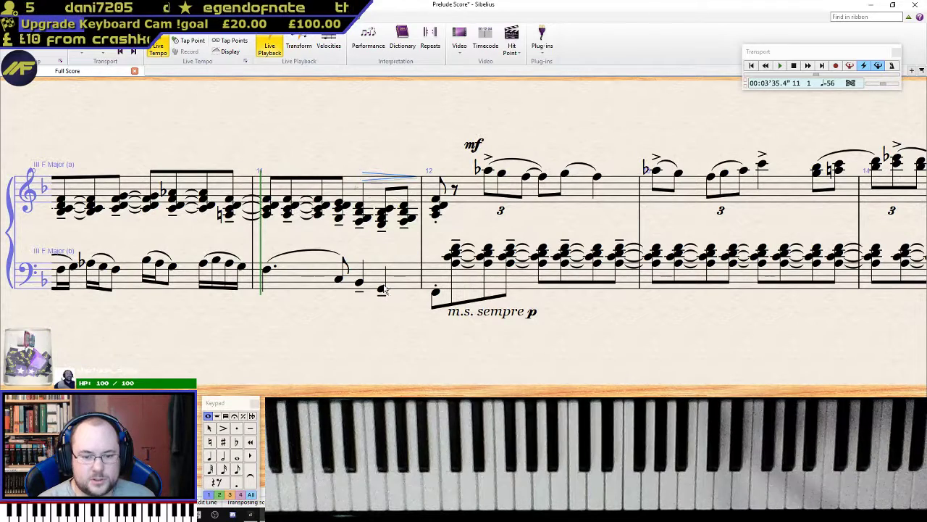
key("Delete")
left_click(360, 287)
left_click(386, 292, "shift")
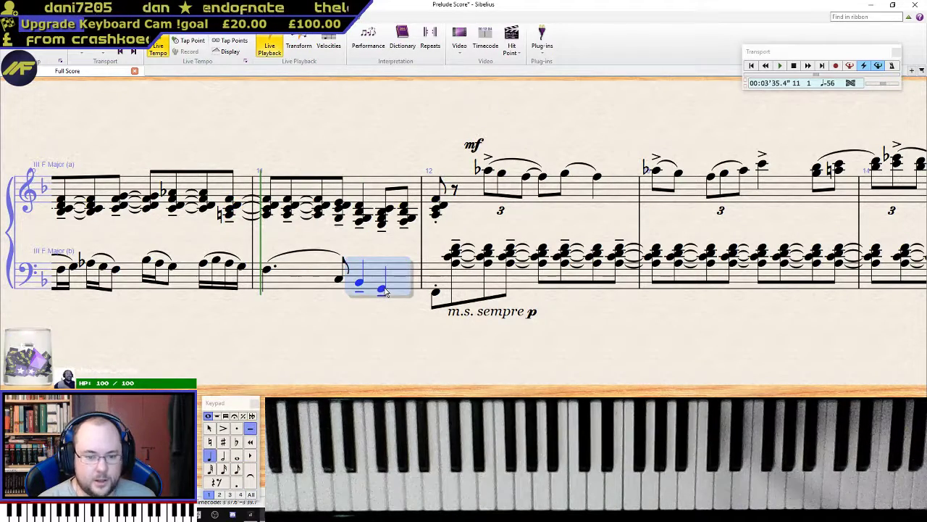
key("shift+period")
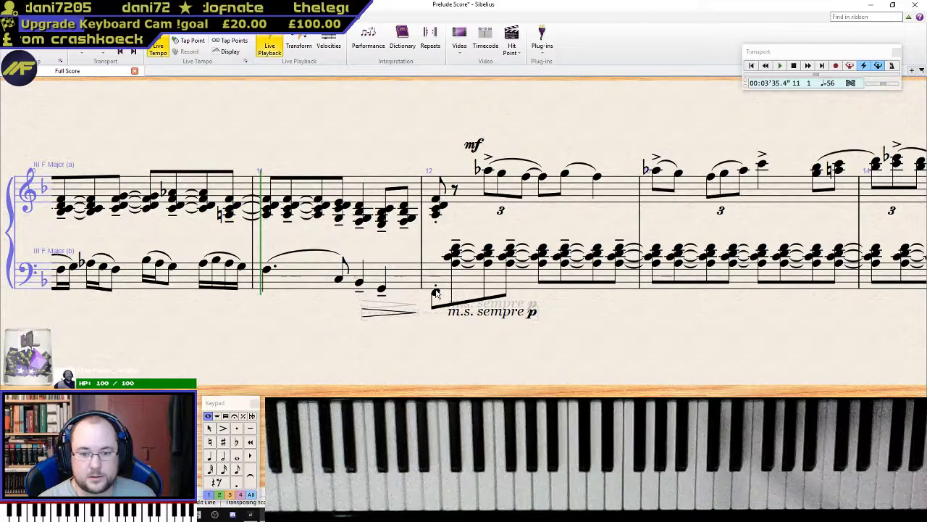
- Add a p dynamic under the first bass note of bar 12
left_click(435, 293)
key("ctrl+e")
key("ctrl+p")
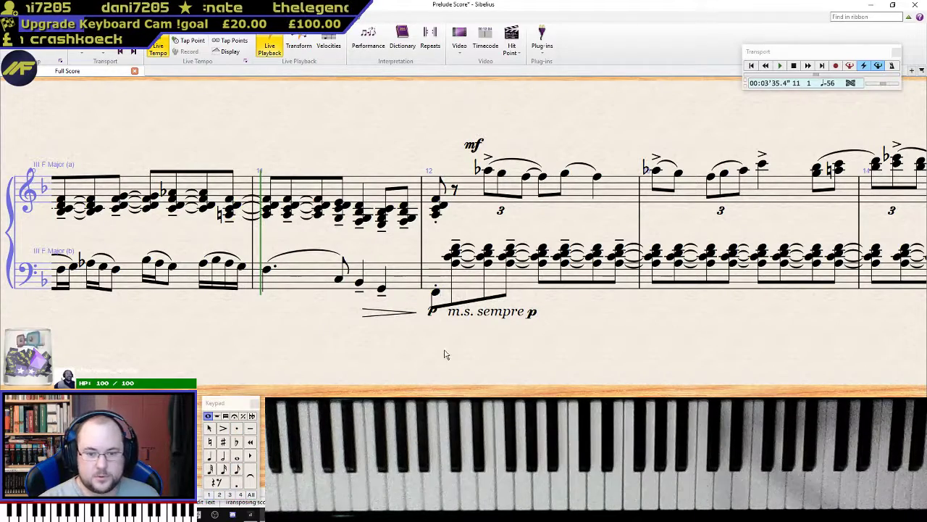
key("Escape")
- Play back the movement from its opening Adagio bar into bar 4 to check the balance between the hands
left_click_drag(307, 352, 926, 355)
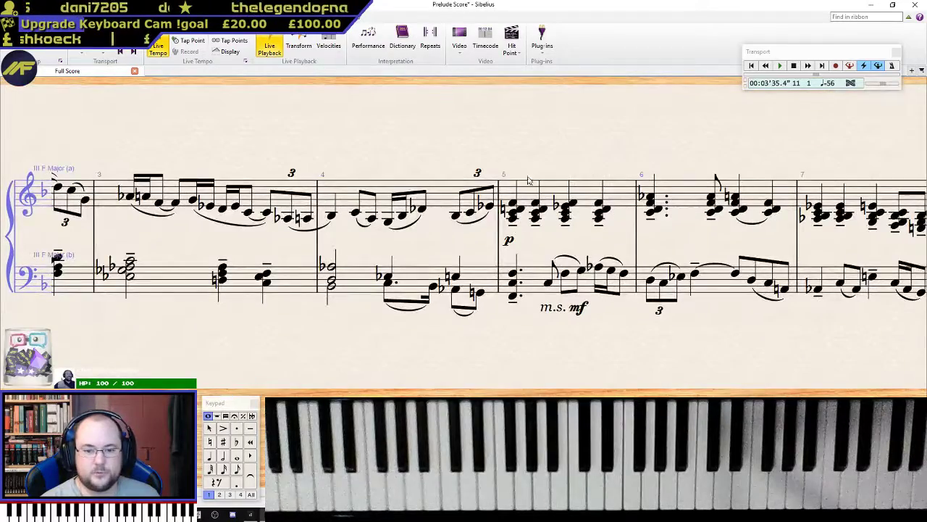
left_click_drag(465, 141, 926, 160)
left_click(427, 225)
key("p")
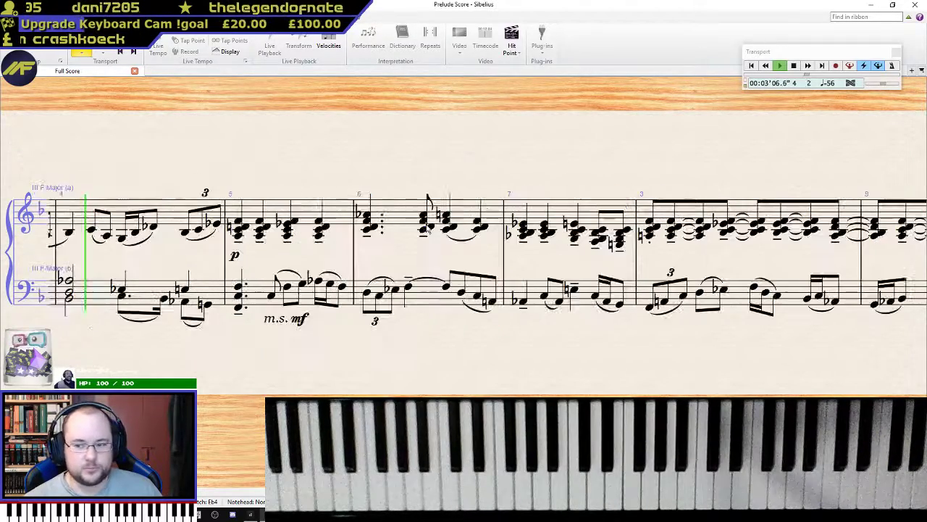
key("Escape")
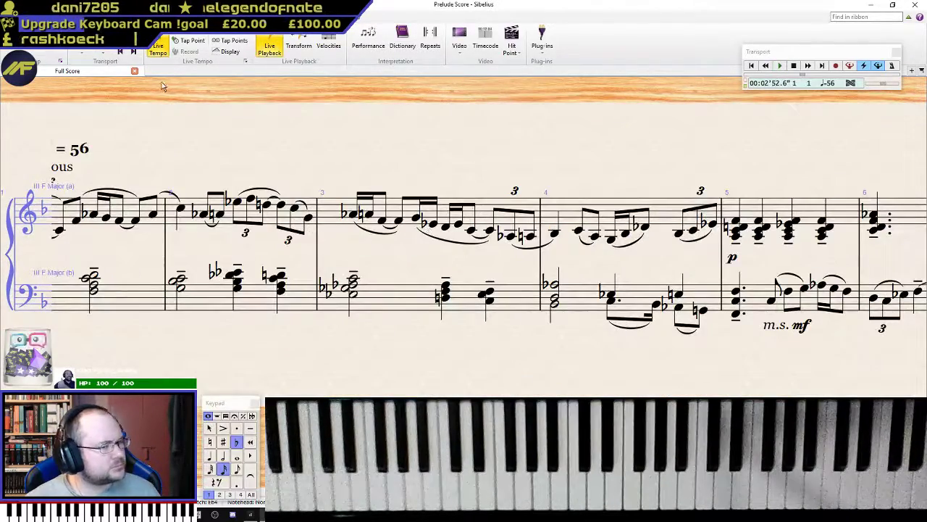
- Apply the opening "m.s. p" expression under the bass staff to all voices
left_click_drag(362, 355, 652, 321)
left_click(330, 294)
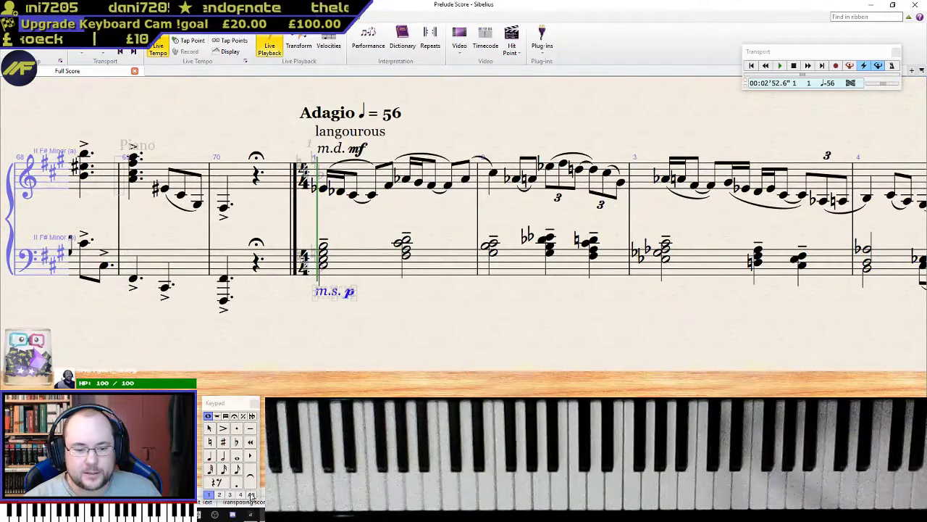
left_click(251, 495)
- Add a p dynamic for all voices under the first bass chord of bar 4 and hide it
left_click_drag(701, 316, 116, 300)
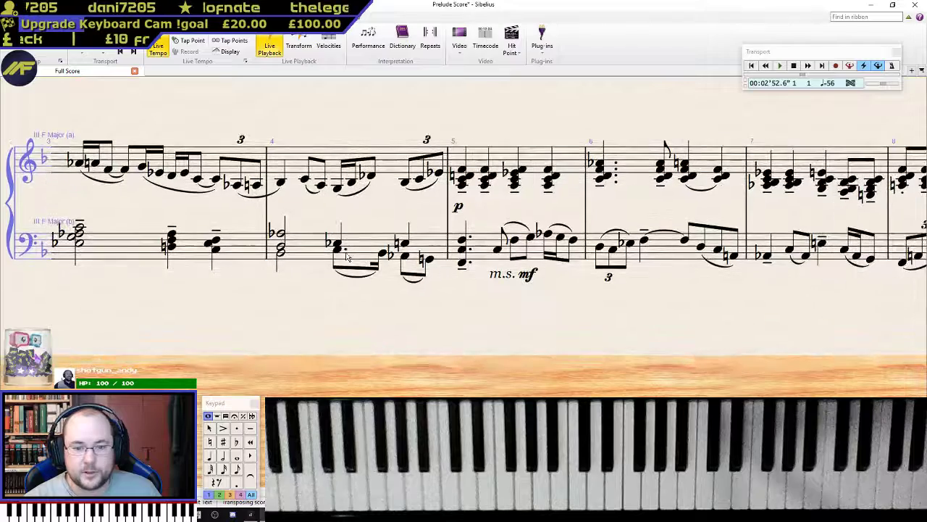
left_click(280, 232)
key("ctrl+e")
key("ctrl+m")
key("ctrl+f")
key("BackSpace")
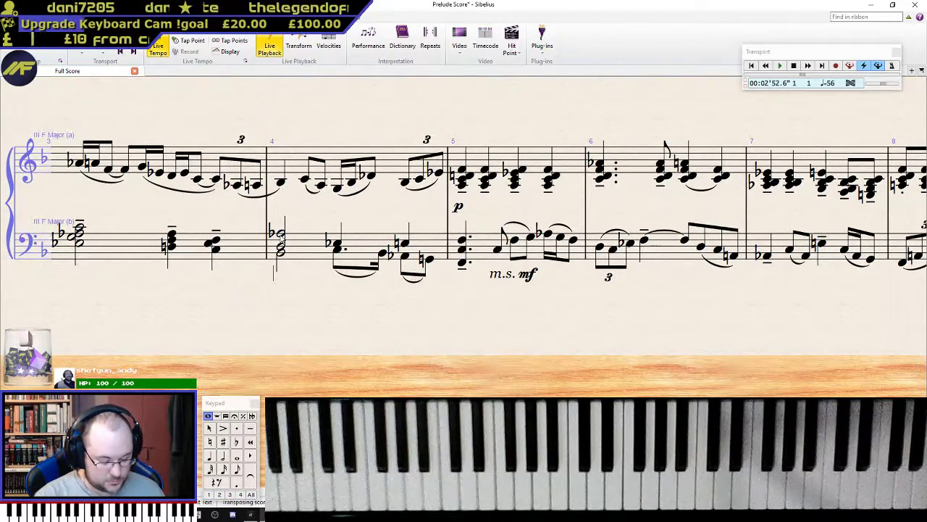
key("Escape")
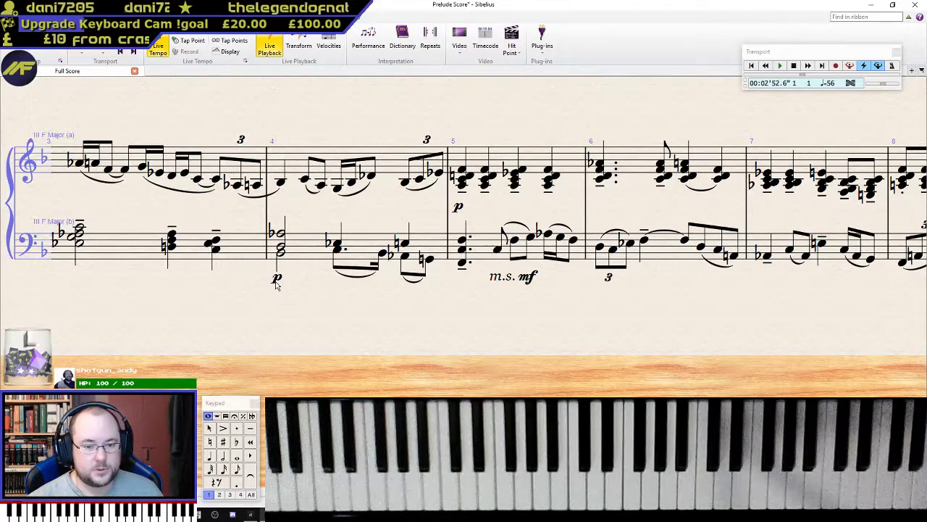
left_click(251, 495)
key("ctrl+shift+h")
- Play the F Major movement through to its final chord in bar 26 to check the new dynamics
key("ctrl+Home")
left_click(282, 260)
key("space")
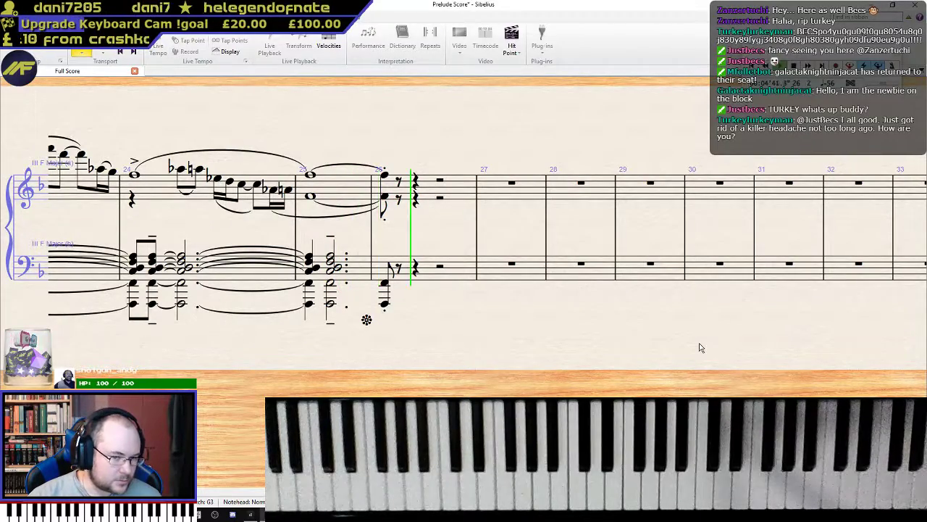
key("space")
- Look through the score from bar 3 to bar 20, checking the dynamics and left-hand articulation
left_click_drag(390, 368, 830, 344)
left_click_drag(536, 355, 805, 356)
scroll(721, 348, "down", 2)
left_click_drag(501, 321, 345, 343)
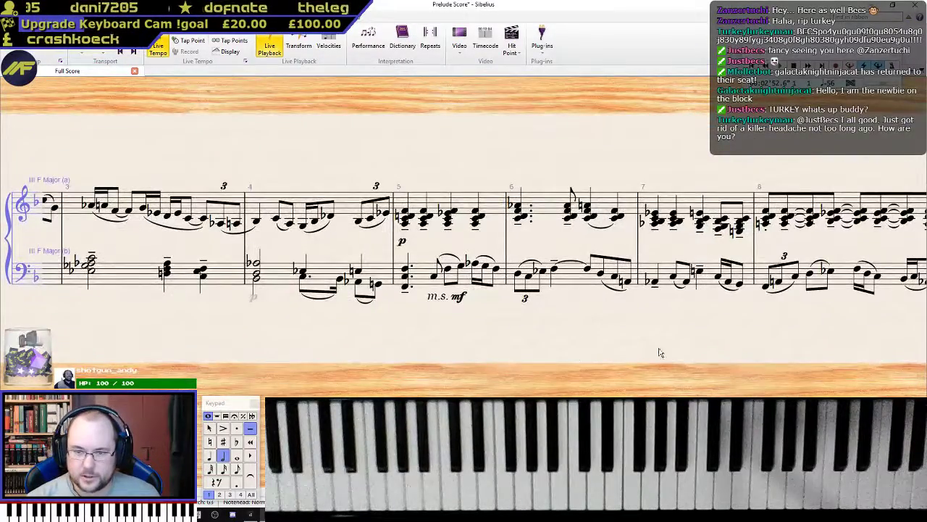
left_click_drag(609, 342, 352, 341)
left_click_drag(435, 338, 256, 344)
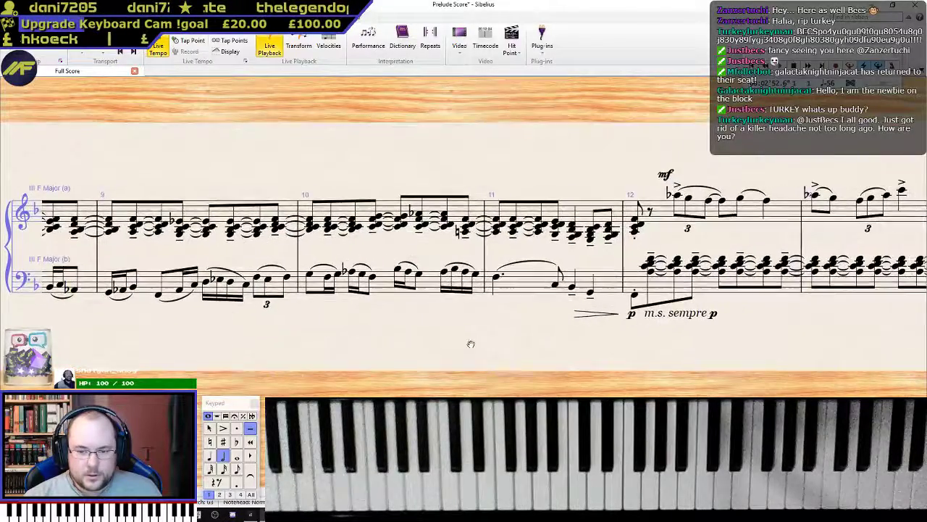
left_click_drag(479, 341, 321, 362)
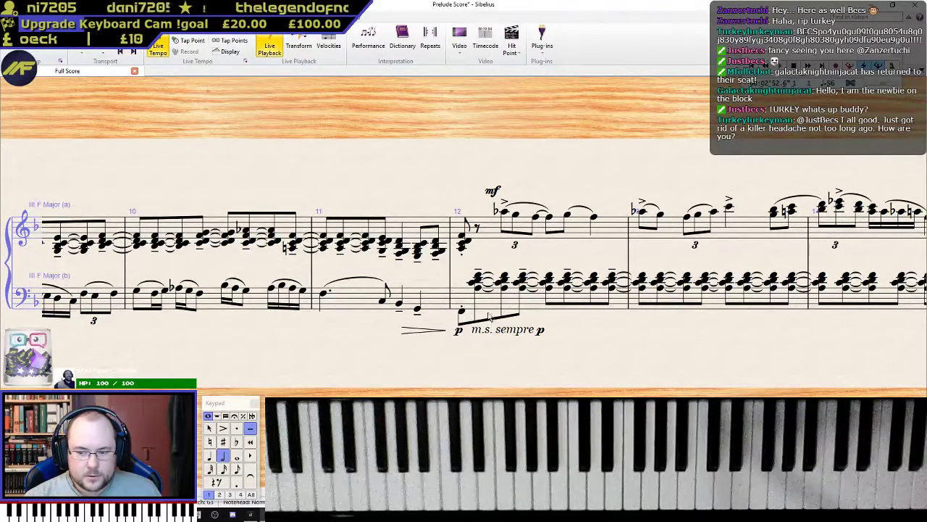
left_click_drag(683, 348, 267, 362)
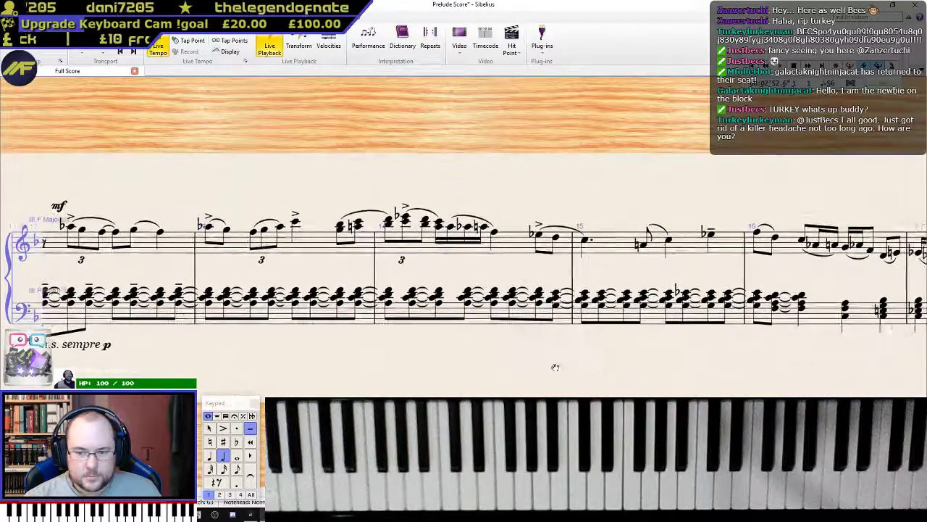
left_click_drag(573, 364, 172, 349)
- Add the missing tenuto marks to the repeated left-hand chords in bar 13, matching the pattern of bar 12
left_click(405, 290)
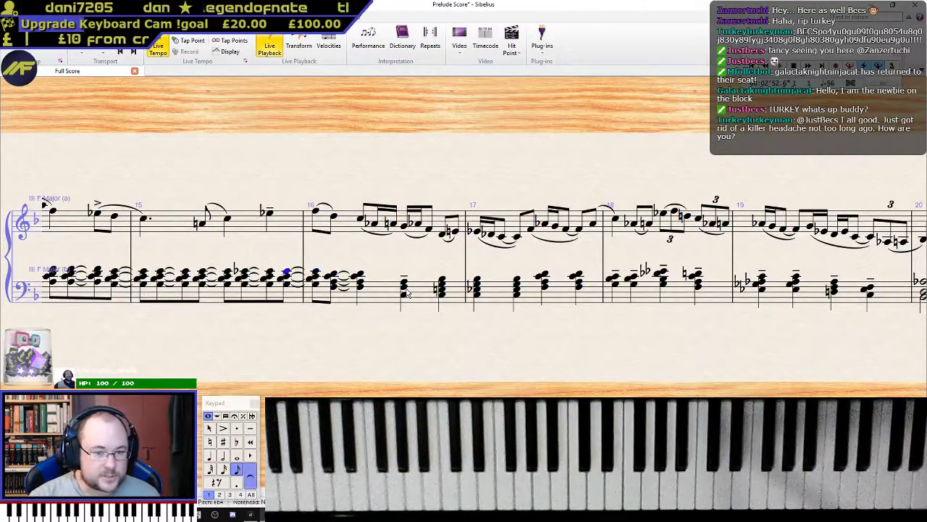
left_click_drag(294, 344, 739, 351)
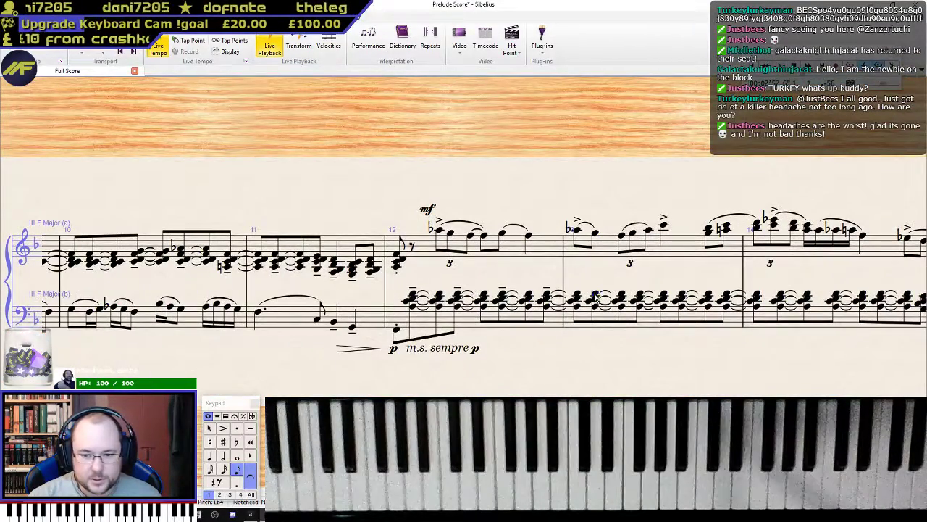
key("Right")
key("Right")
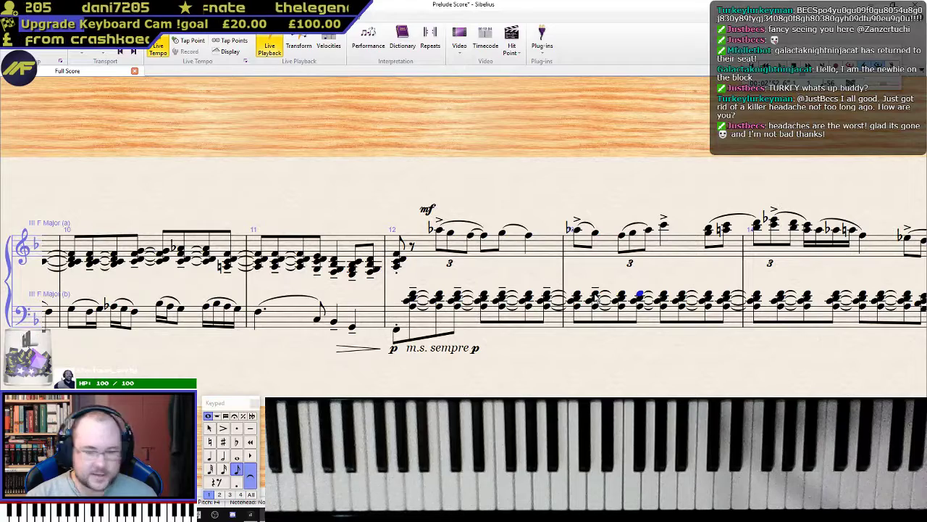
key("Right")
key("Right")
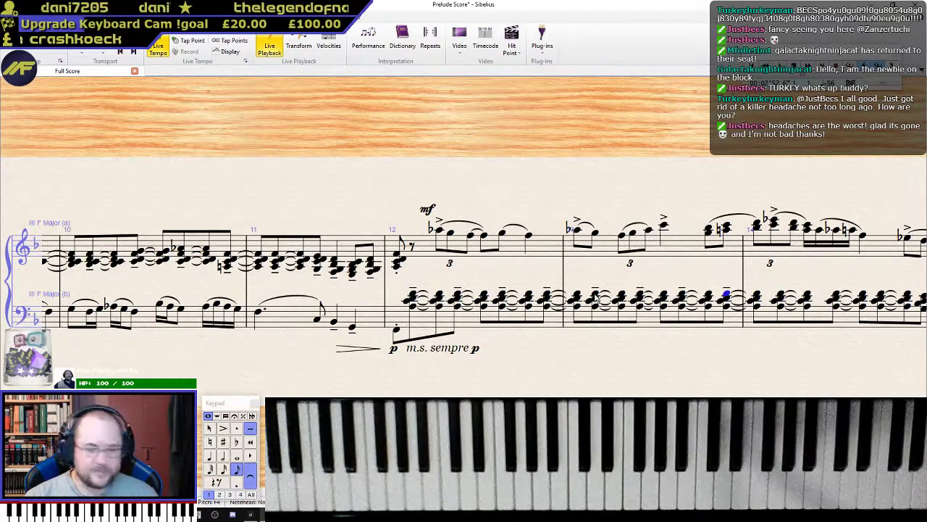
- Continue the tenuto marks on the left-hand chords from bar 14 through bar 17, up to the start of bar 18
left_click_drag(764, 351, 377, 316)
key("Right")
key("Right")
key("Right")
key("Right")
key("Right")
key("Right")
key("Right")
key("Right")
key("Right")
key("Right")
key("Right")
key("Right")
key("Right")
key("Right")
key("Right")
key("Right")
key("Right")
key("Right")
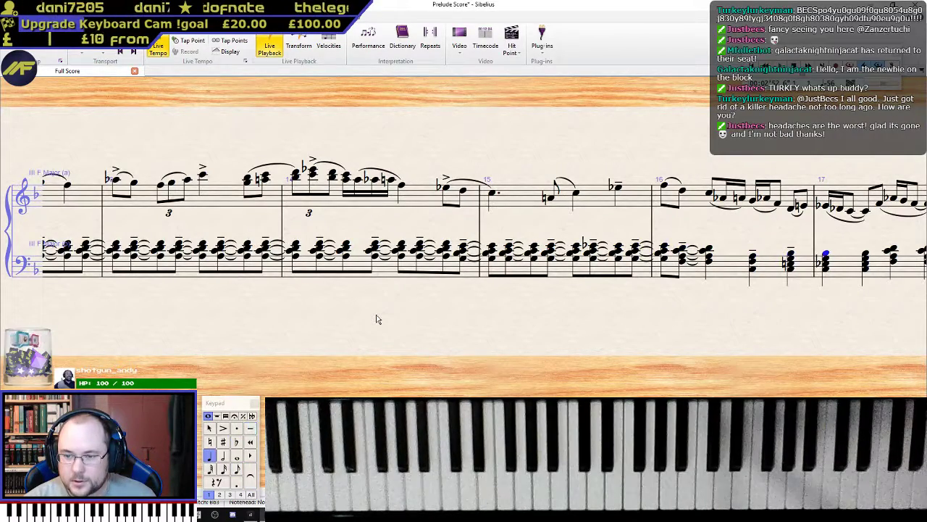
key("Right")
key("Right")
key("Right")
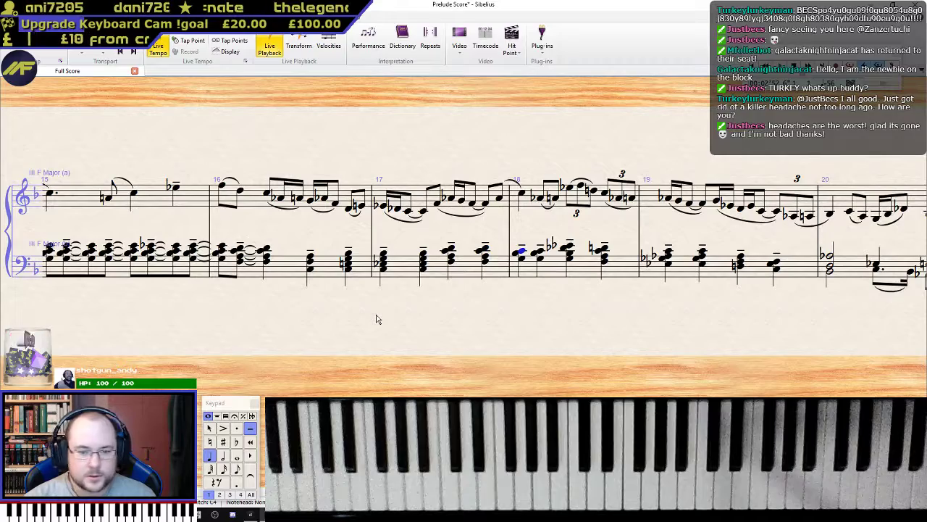
- Switch the score from panorama back to page view and return to the opening of the F Major movement
left_click_drag(384, 334, 659, 347)
left_click_drag(316, 340, 824, 347)
left_click_drag(546, 363, 782, 353)
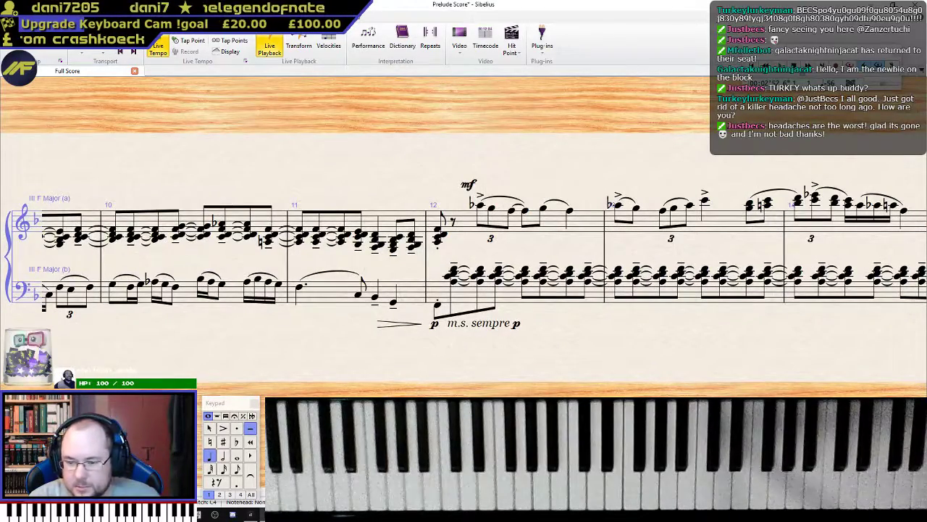
key("shift+p")
scroll(395, 227, "down", 4)
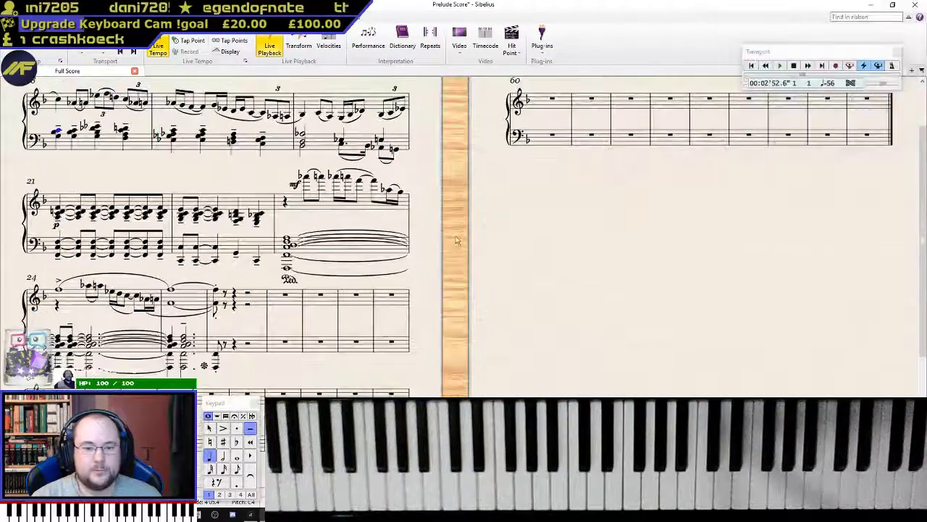
left_click_drag(292, 275, 703, 356)
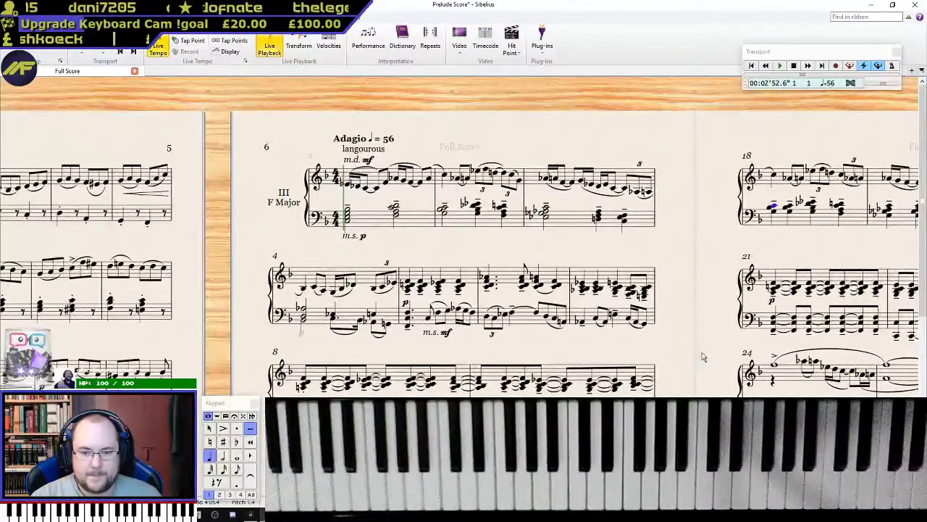
- Look over the F Major movement's first page, from the Adagio opening to bar 15, checking its markings
scroll(703, 356, "down", 5)
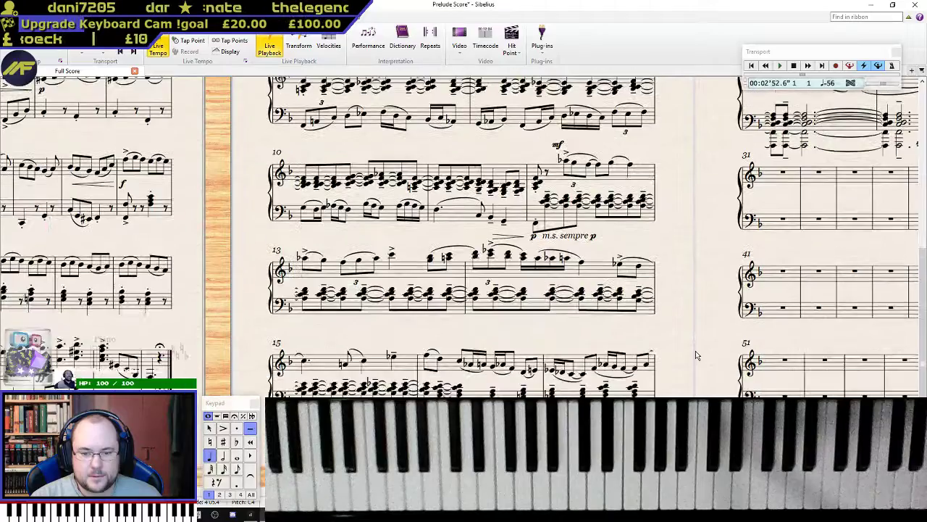
scroll(696, 355, "up", 5)
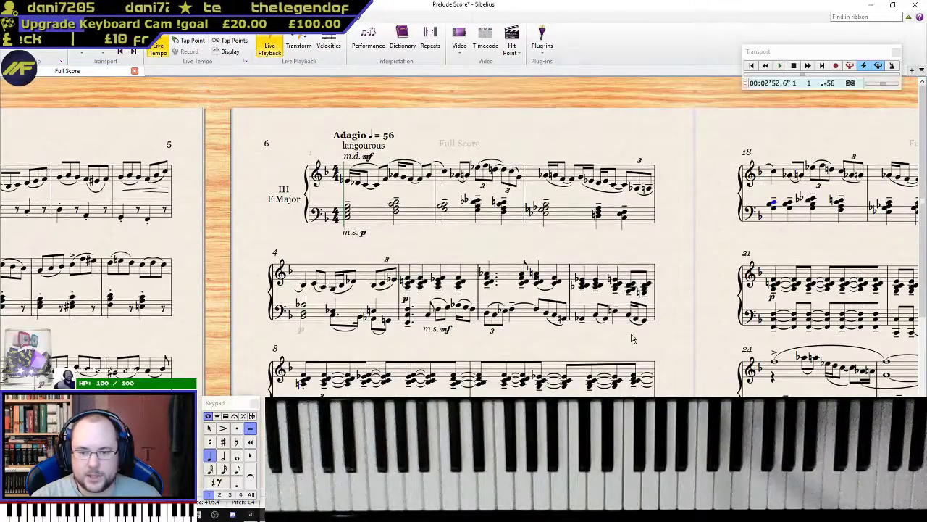
scroll(666, 356, "down", 6)
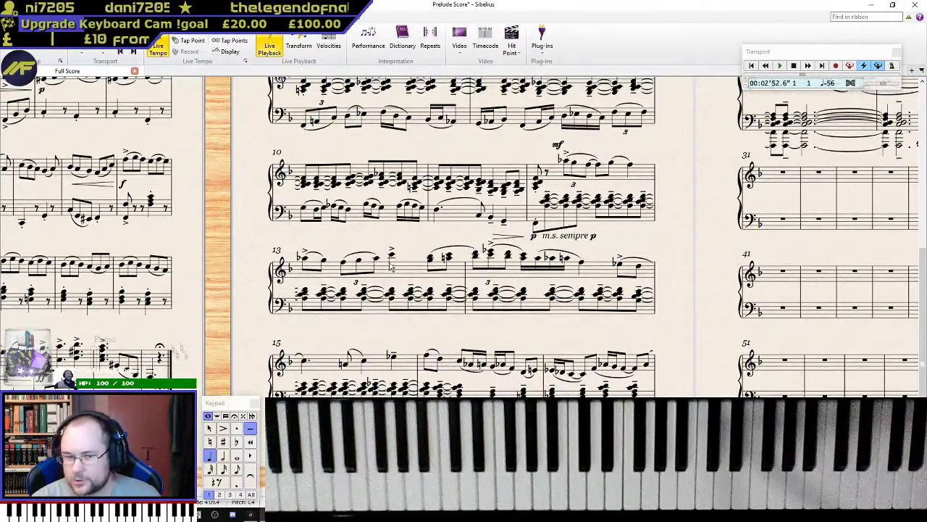
left_click(404, 273)
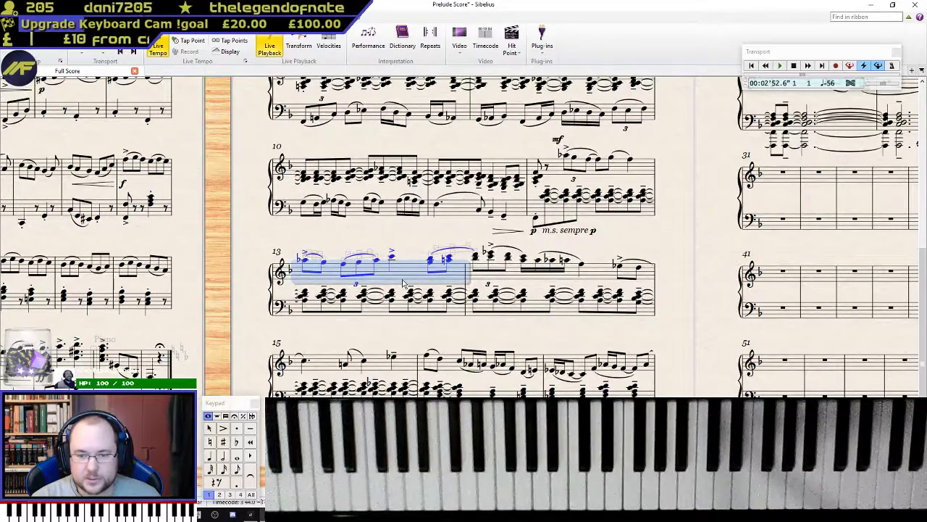
scroll(404, 297, "up", 6)
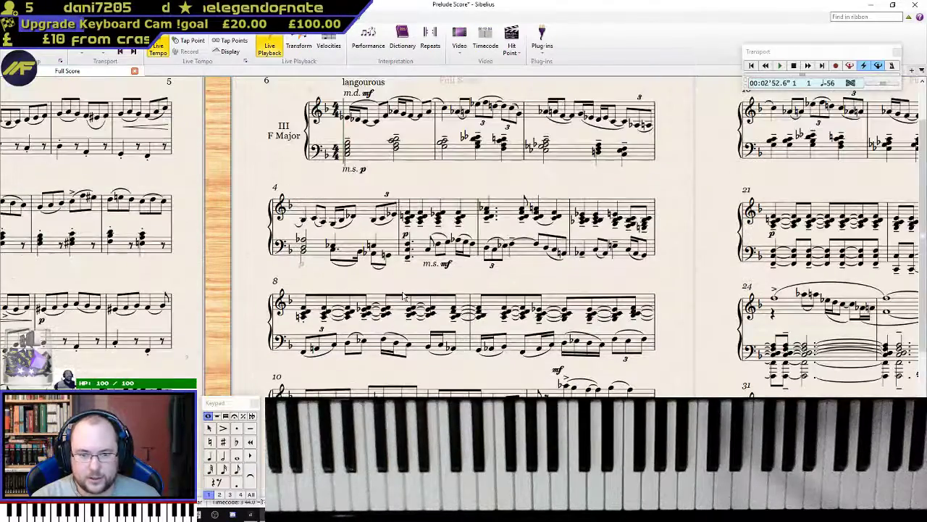
scroll(405, 297, "up", 2)
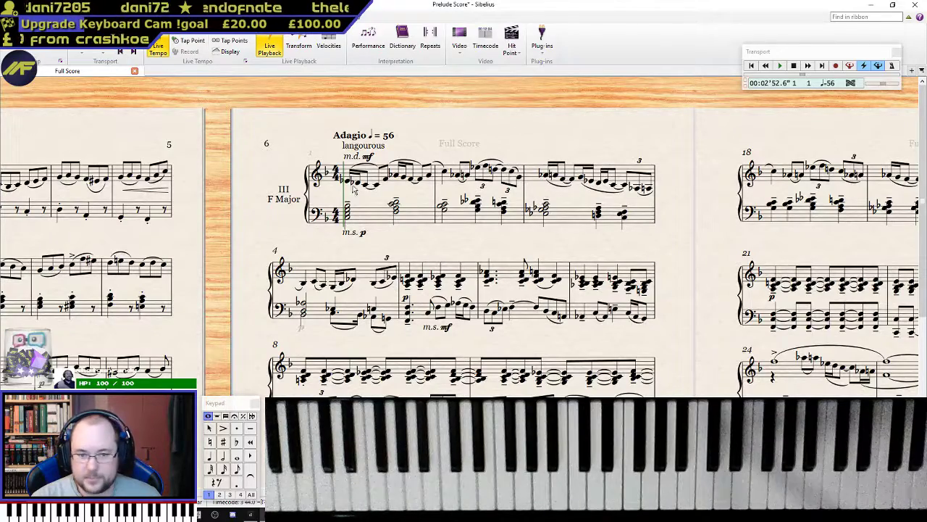
left_click_drag(659, 290, 432, 237)
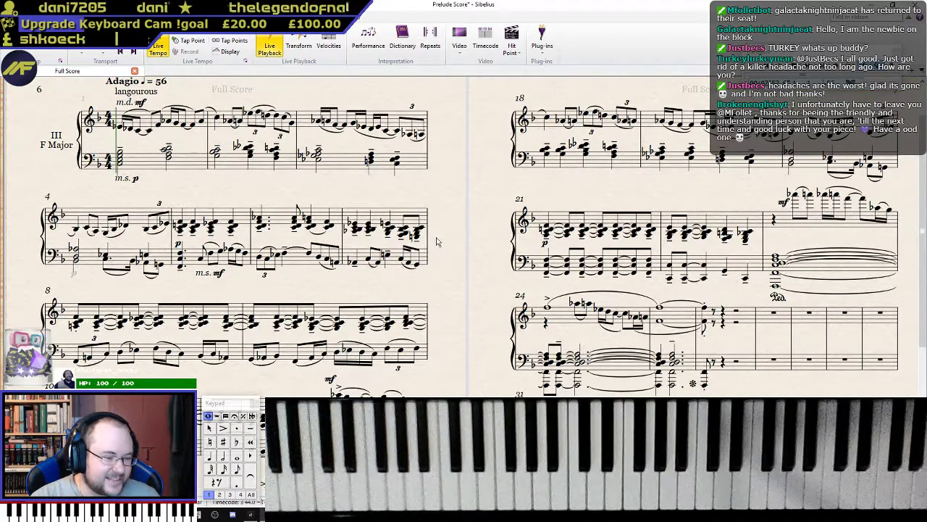
left_click_drag(490, 238, 551, 283)
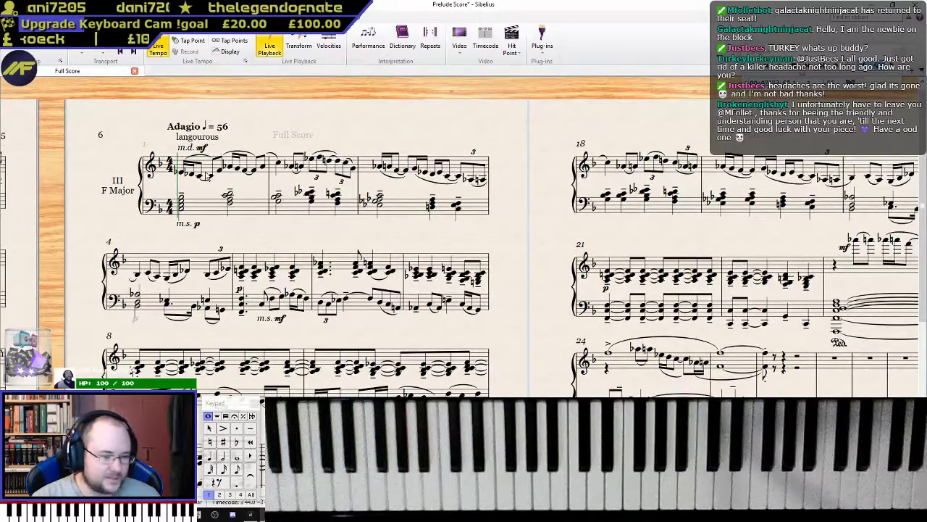
- Play the F Major movement from its first right-hand note to the final chord in bar 26 to proof-listen
left_click(184, 173)
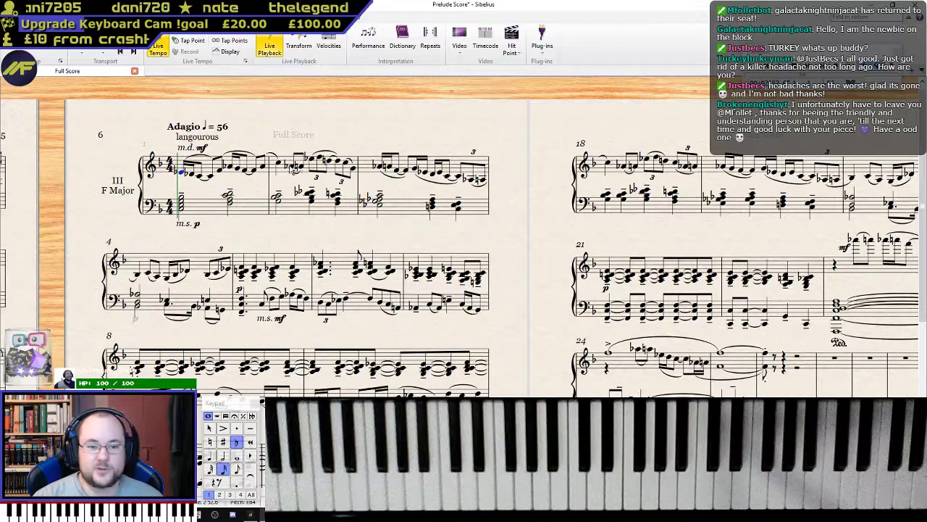
left_click(363, 171)
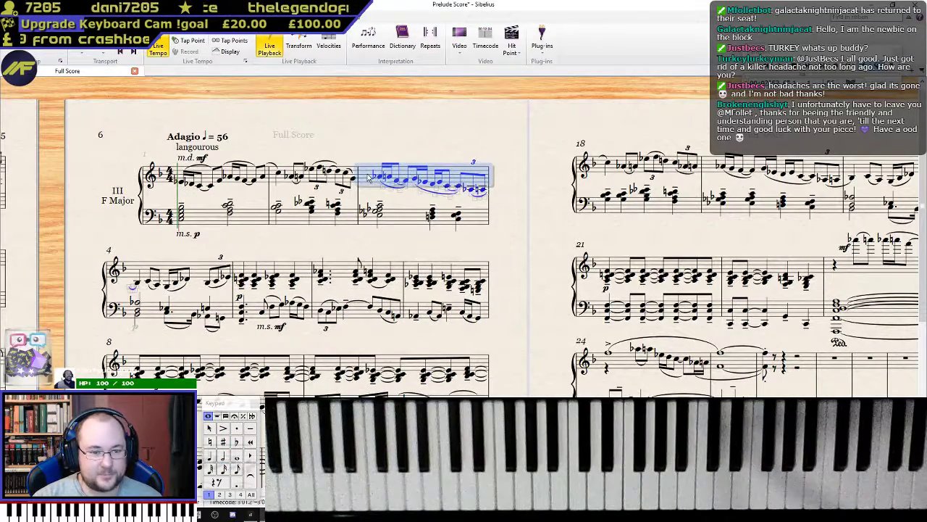
key("Escape")
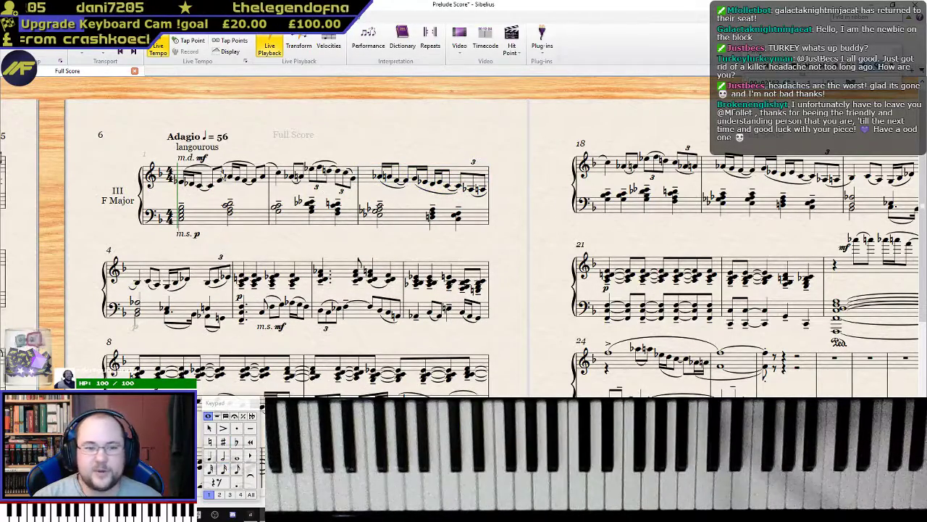
left_click(183, 181)
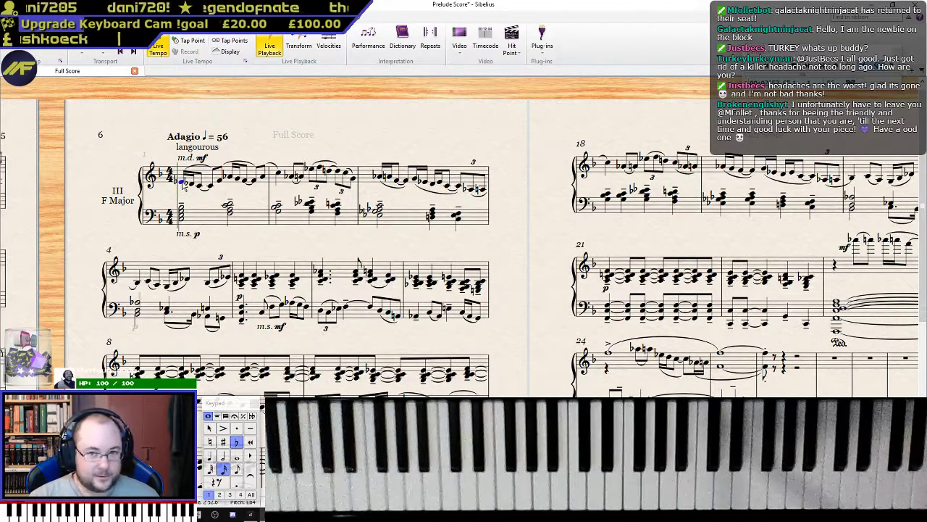
key("p")
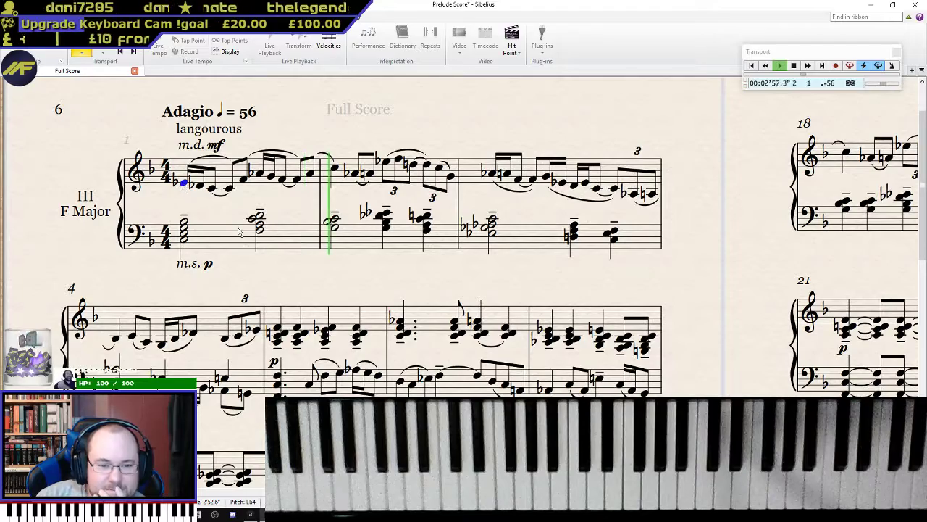
scroll(512, 257, "down", 2)
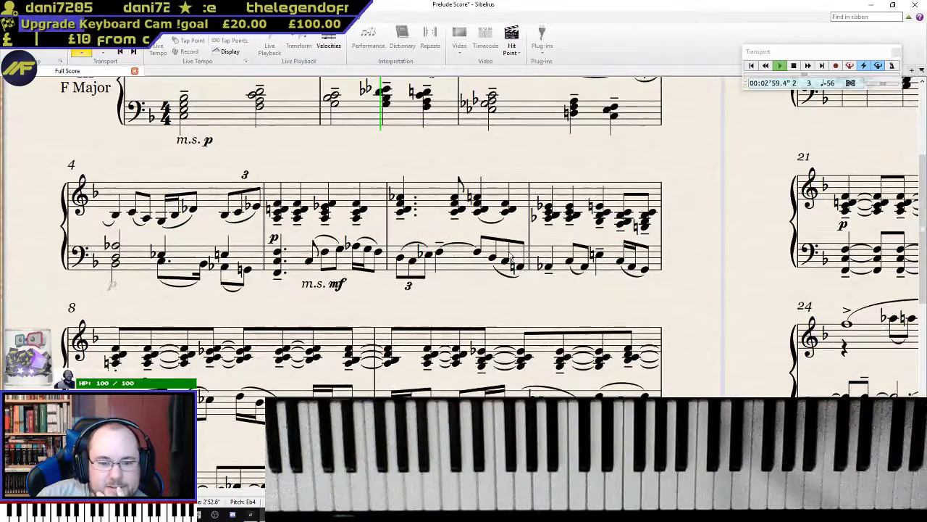
scroll(511, 257, "up", 3)
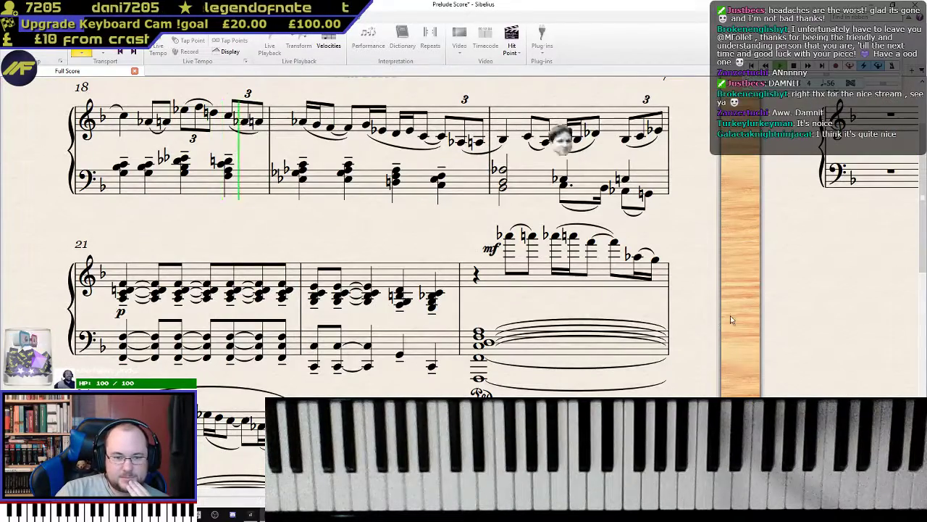
left_click_drag(714, 319, 738, 307)
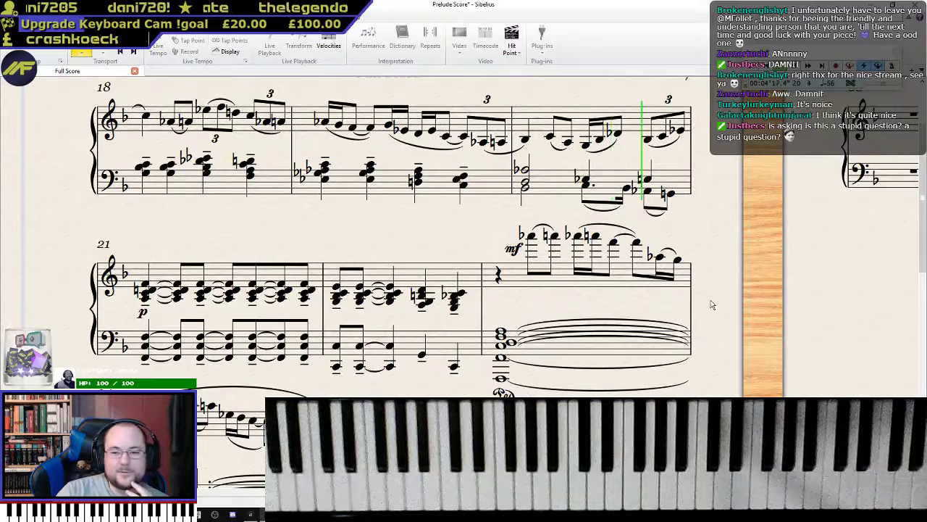
left_click_drag(718, 308, 730, 281)
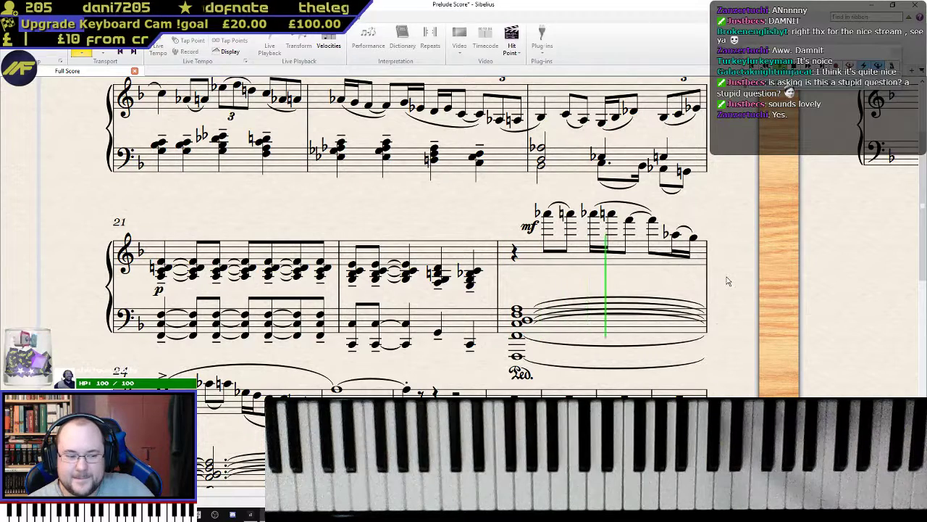
key("space")
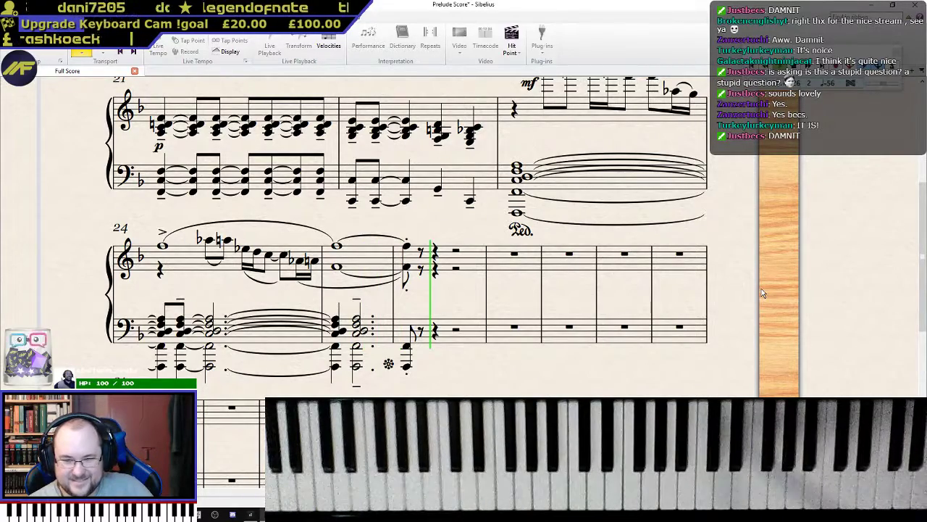
key("space")
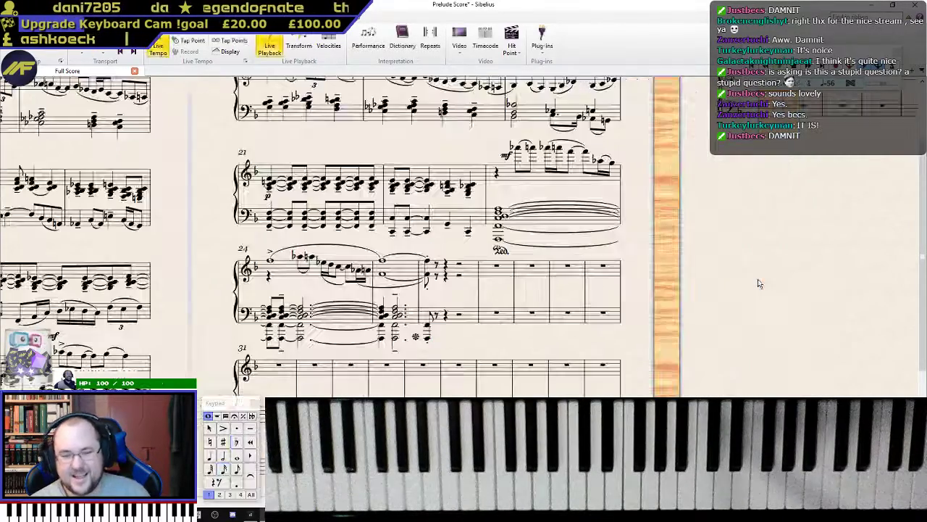
- Try a system break at the barline after bar 26 and undo it
left_click(479, 288)
key("Return")
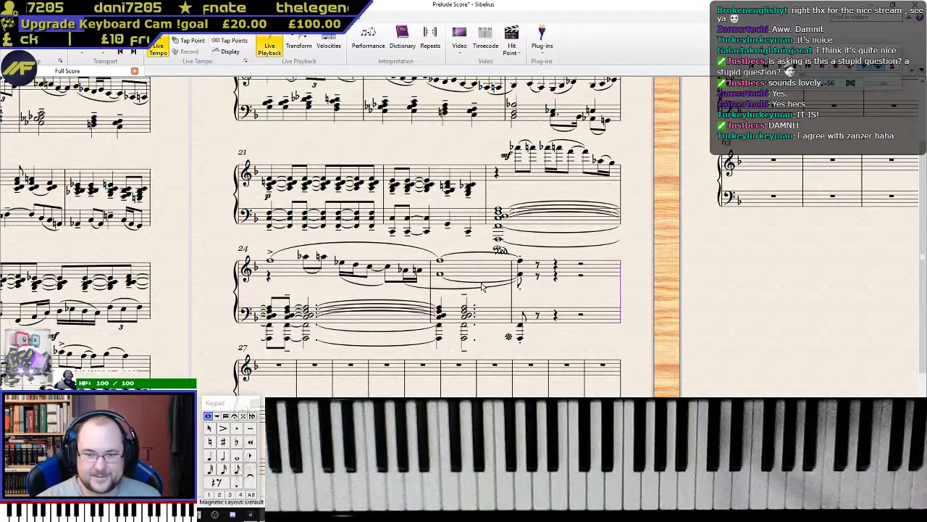
key("ctrl+z")
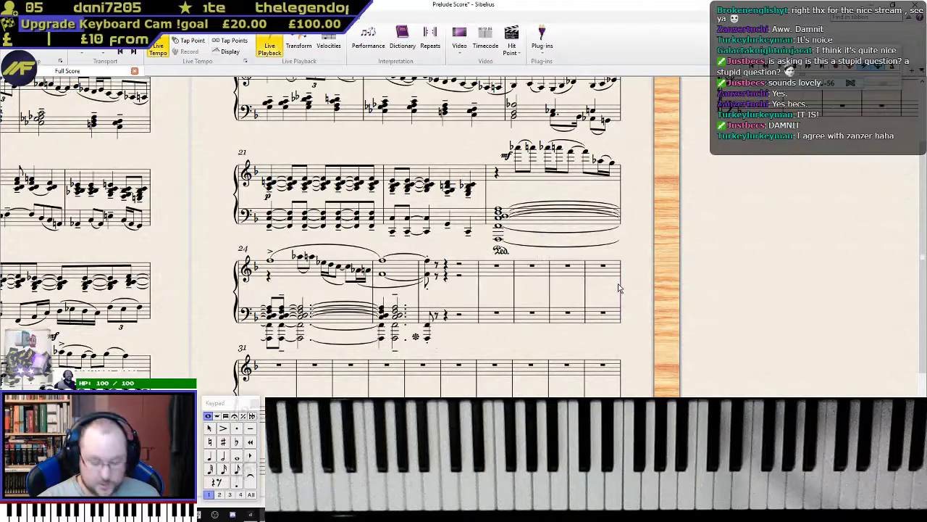
key("Return")
key("Return")
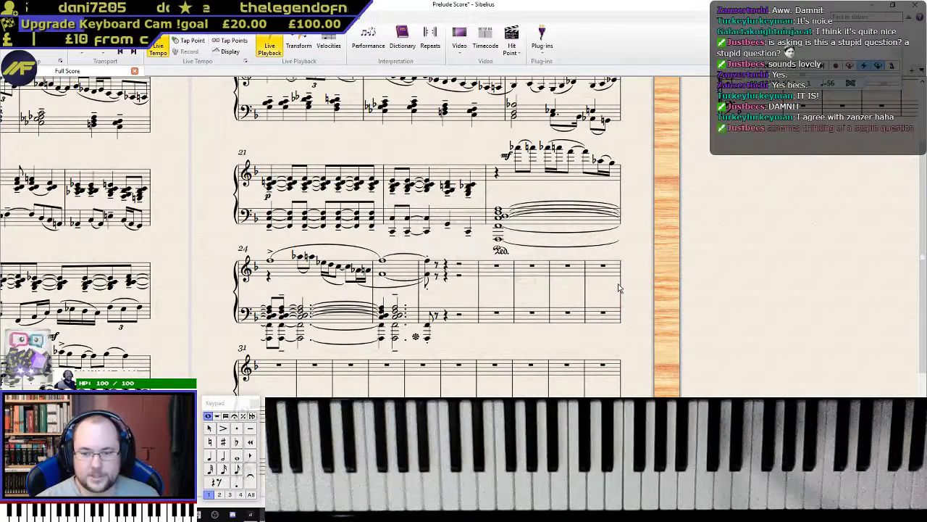
- Insert a page break at the barline after bar 26, the last bar of the F Major movement
left_click(479, 290)
scroll(479, 290, "up", 2)
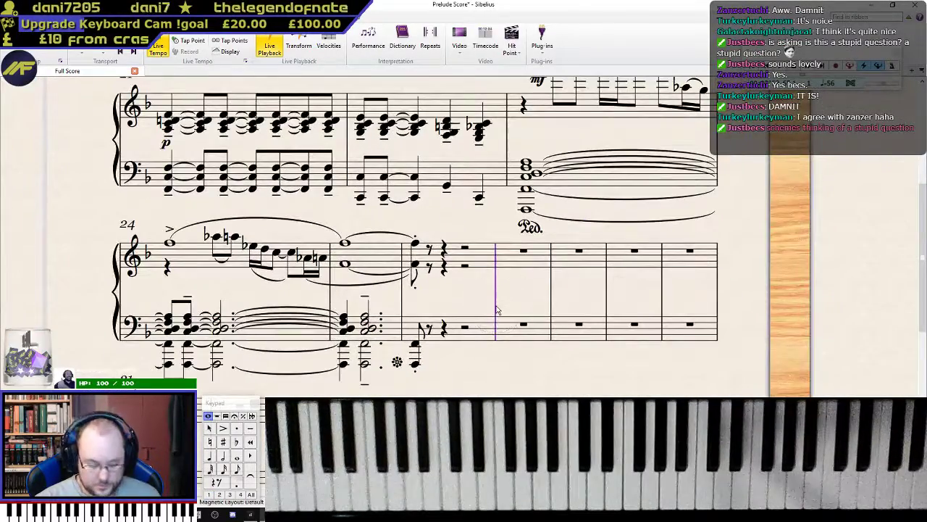
key("Return")
left_click(516, 267)
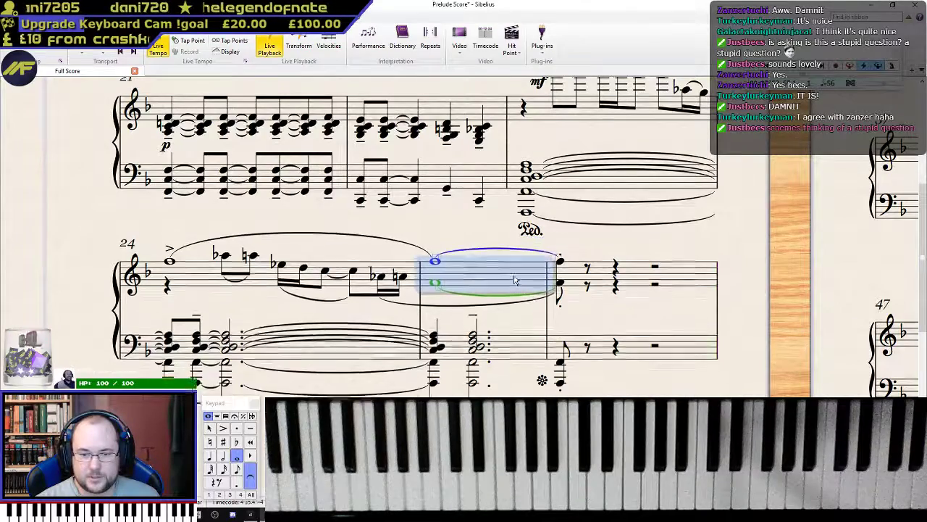
- Hide the redundant second-voice rests in the right hand of bar 26
key("ctrl+Home")
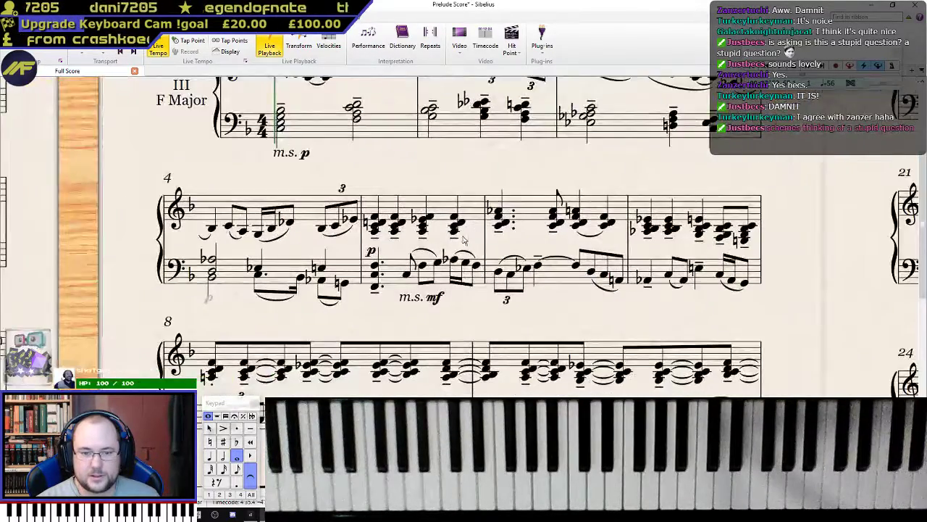
scroll(370, 253, "up", 2)
scroll(321, 250, "down", 5)
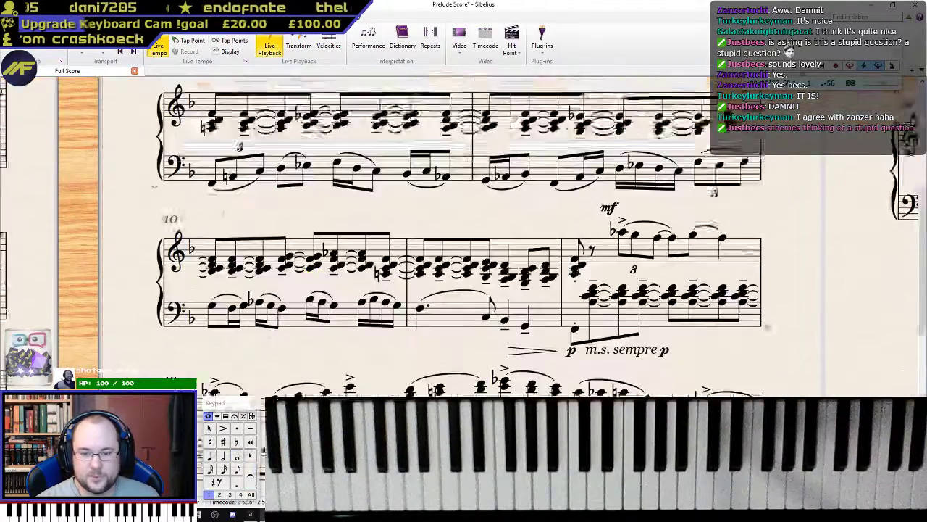
scroll(817, 328, "down", 5)
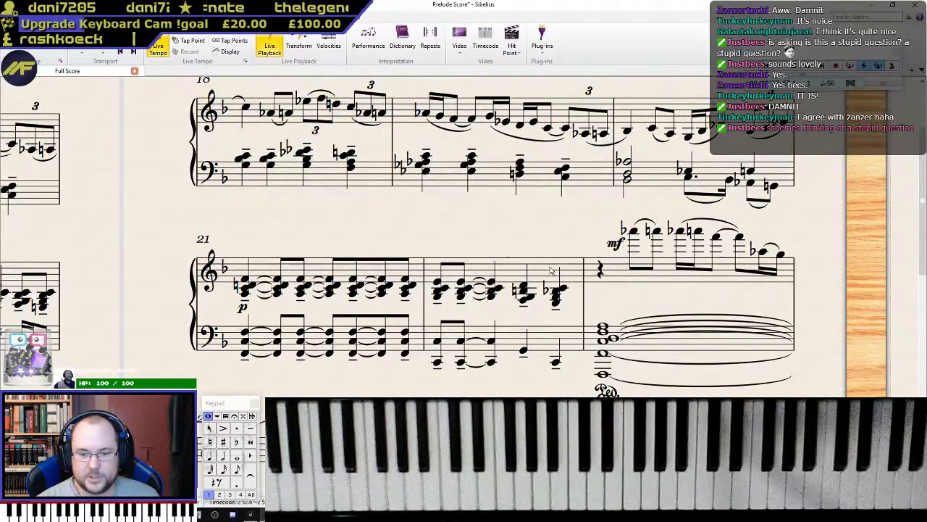
triple_click(538, 265)
key("ctrl+shift+alt+2")
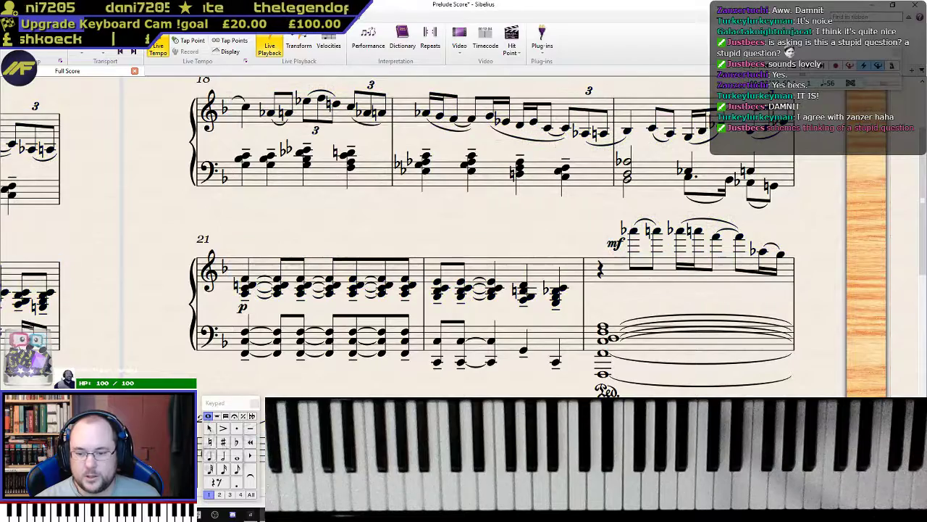
key("Left")
key("Left")
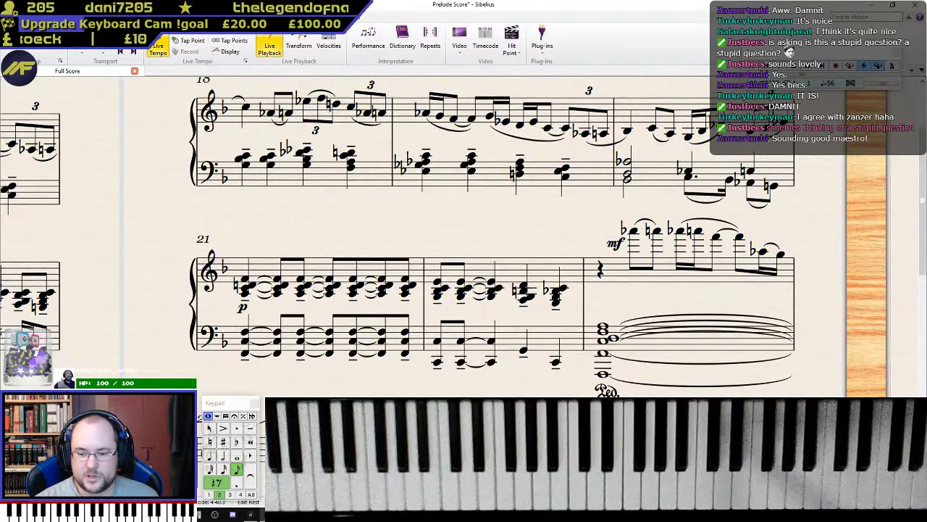
scroll(724, 232, "down", 5)
- Place a final barline at the end of bar 26
right_click(727, 231)
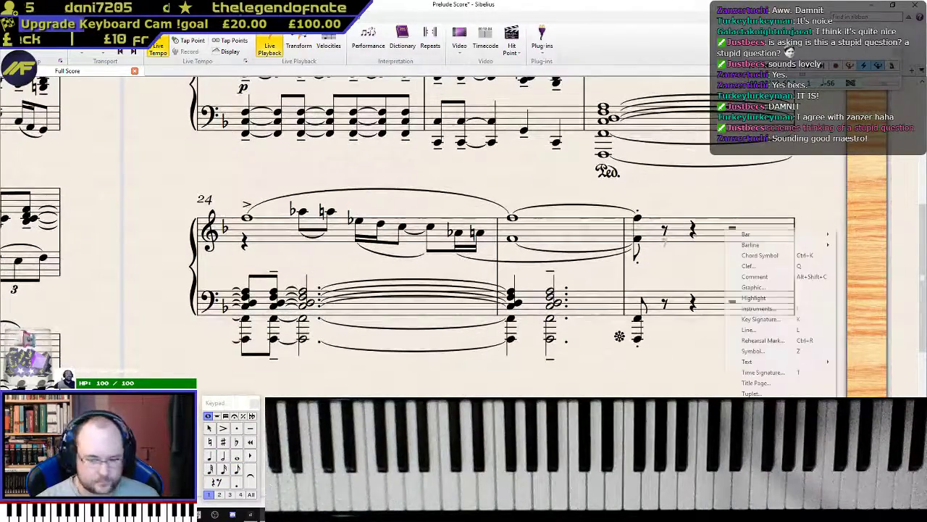
mouse_move(773, 247)
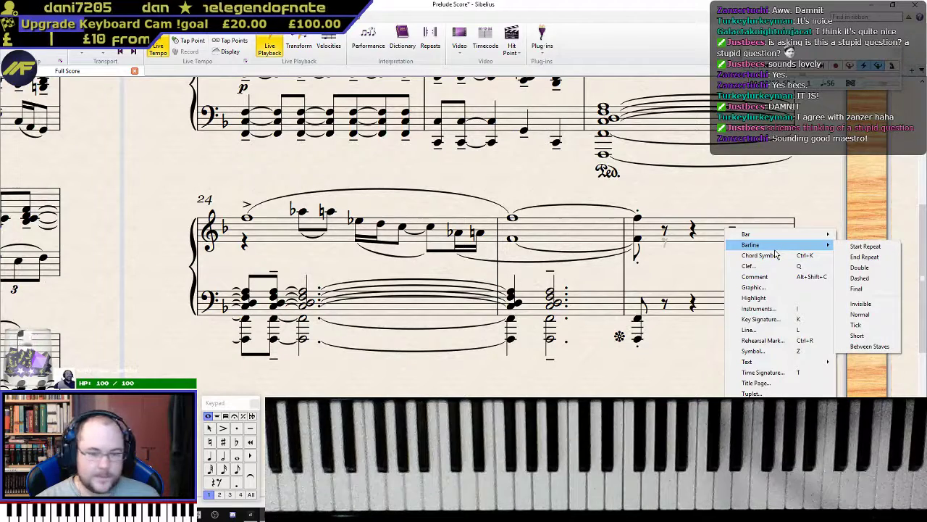
left_click(864, 303)
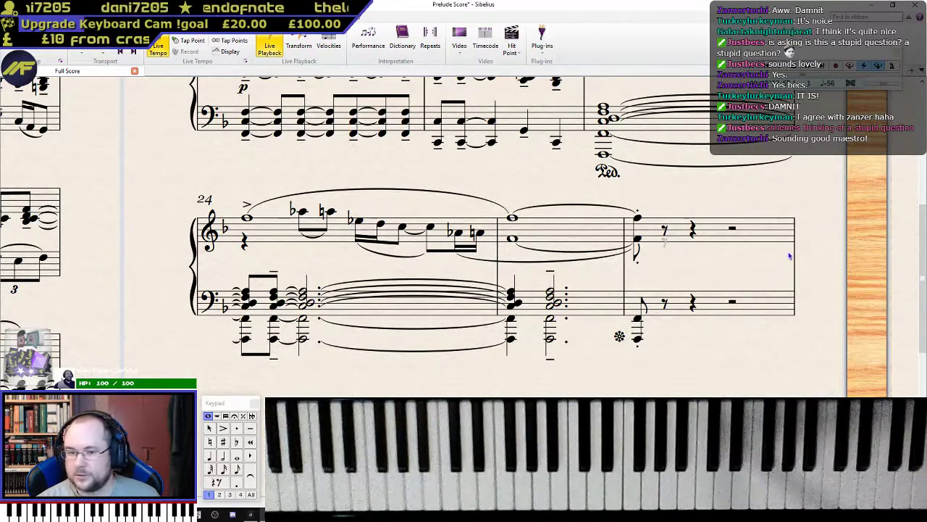
- Mark bar 26 as a section end in its bar properties
left_click(576, 267)
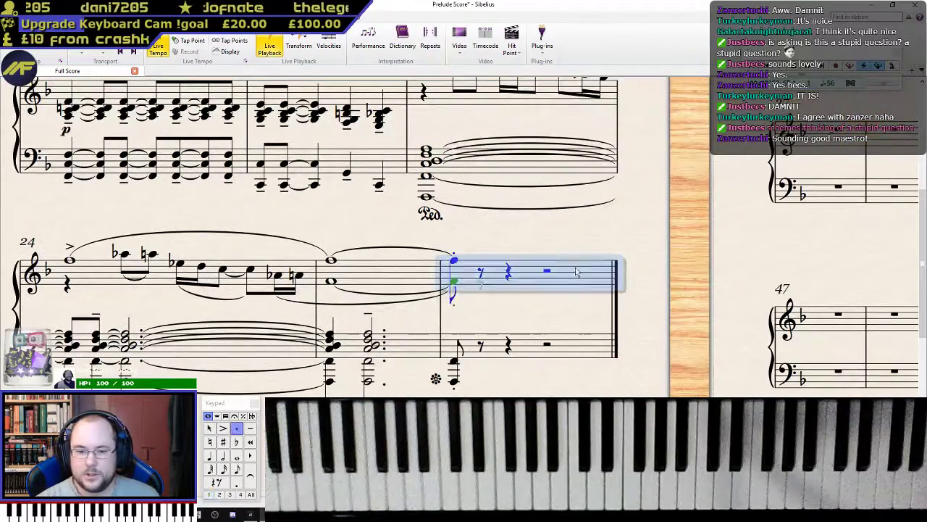
left_click(580, 355, "shift")
left_click_drag(797, 210, 588, 222)
scroll(594, 232, "down", 2)
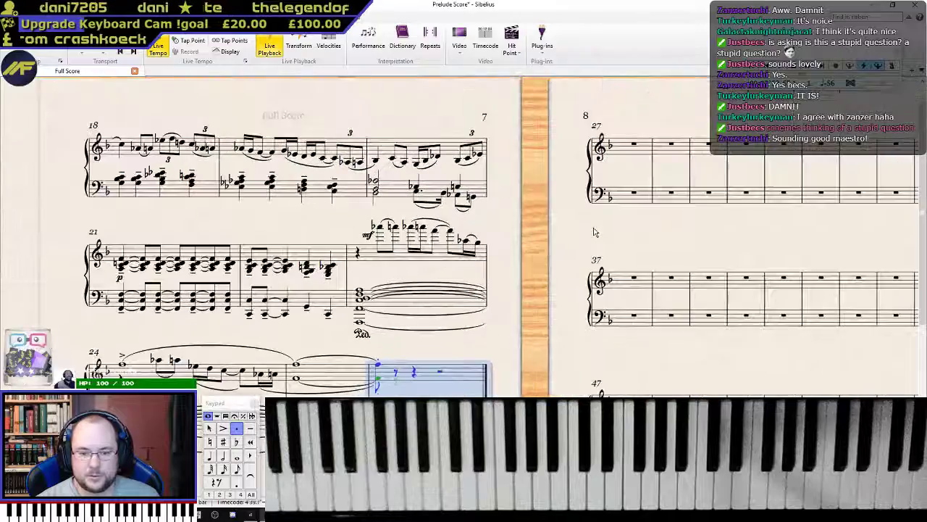
scroll(594, 232, "down", 1)
left_click(39, 17)
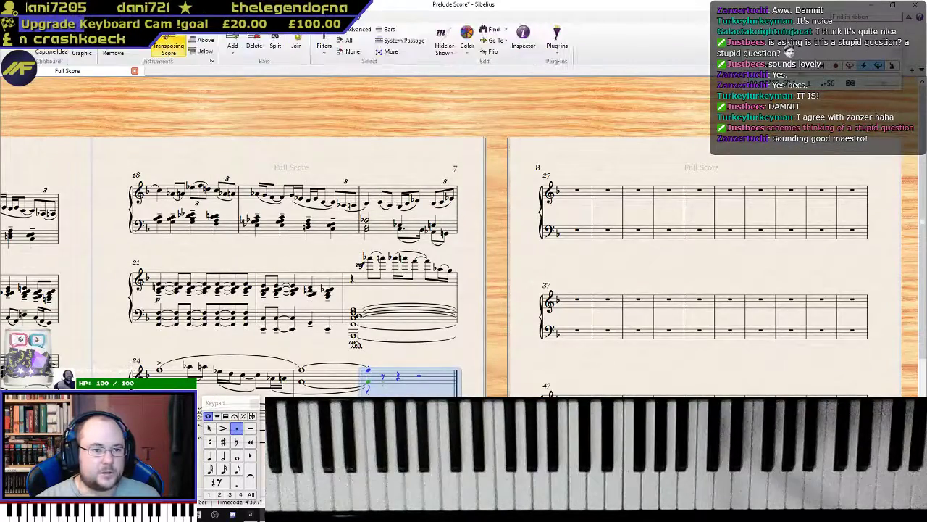
left_click(523, 40)
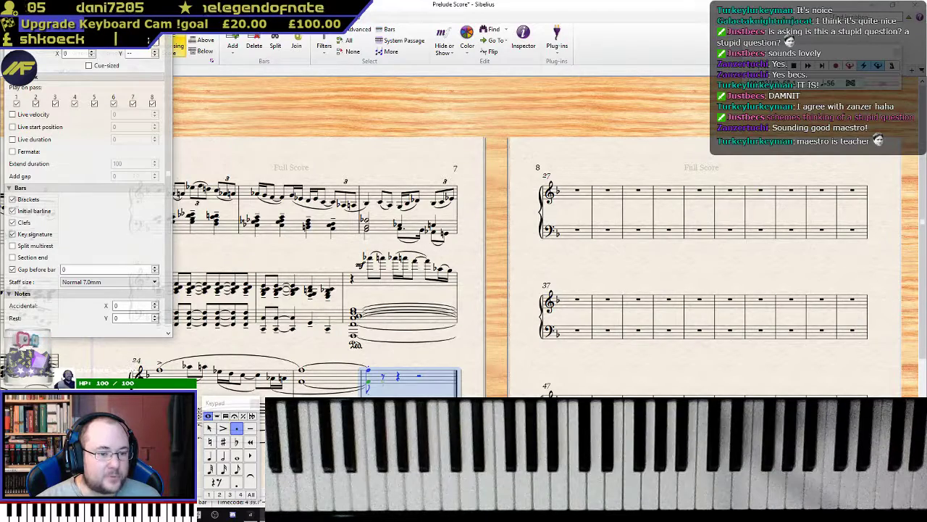
left_click(13, 258)
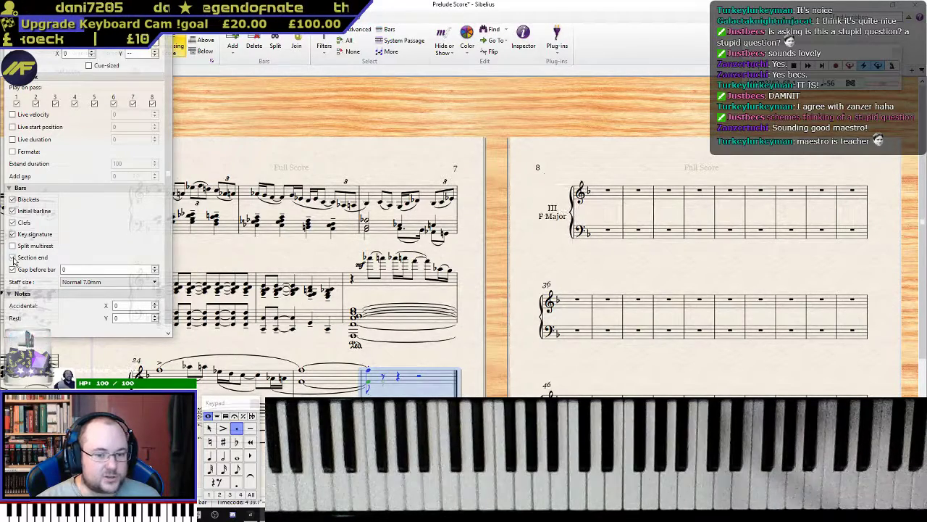
left_click_drag(524, 264, 647, 211)
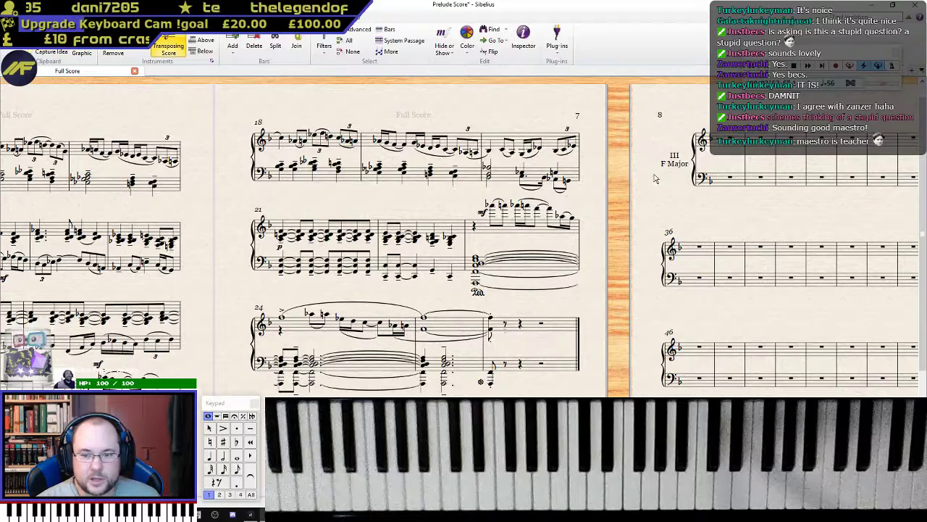
- Optimize the staff spacing of the whole F Major movement from the Adagio opening to bar 26
left_click_drag(234, 303, 572, 199)
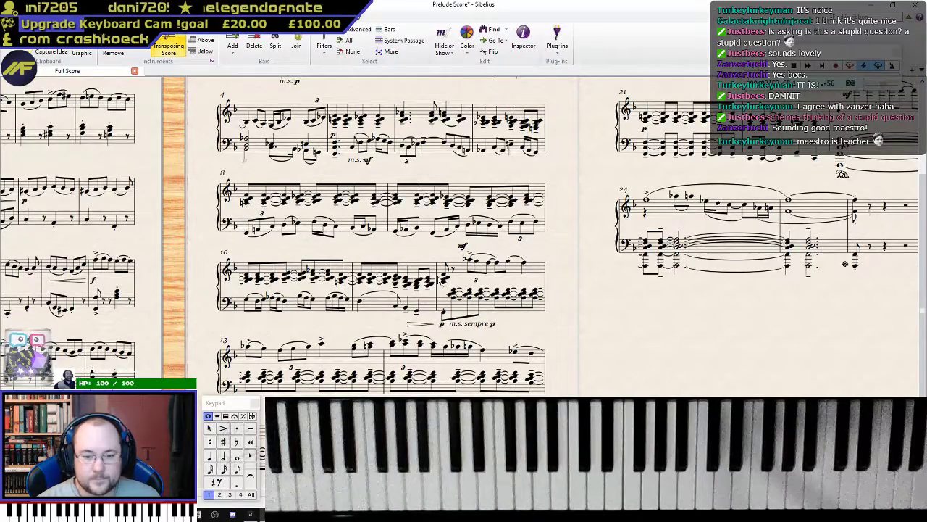
left_click_drag(717, 349, 422, 436)
left_click(630, 337)
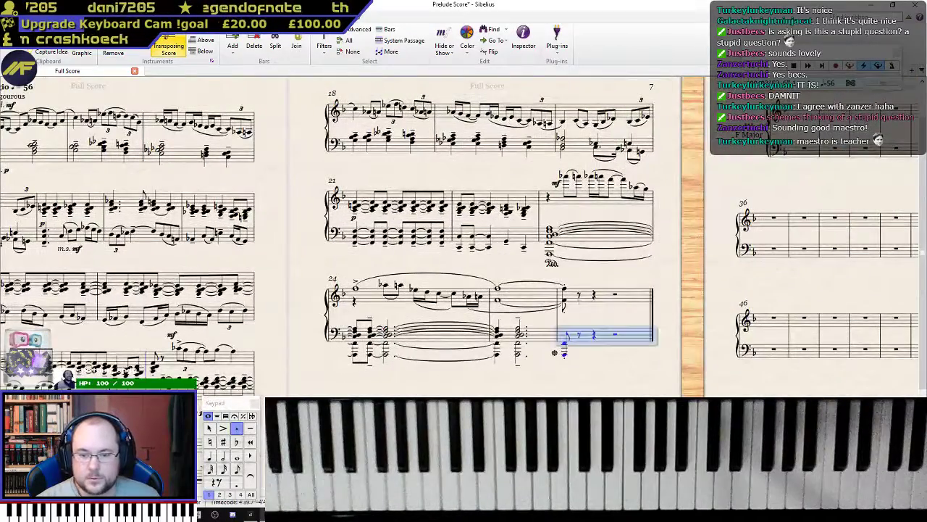
key("ctrl+Home")
key("ctrl+a")
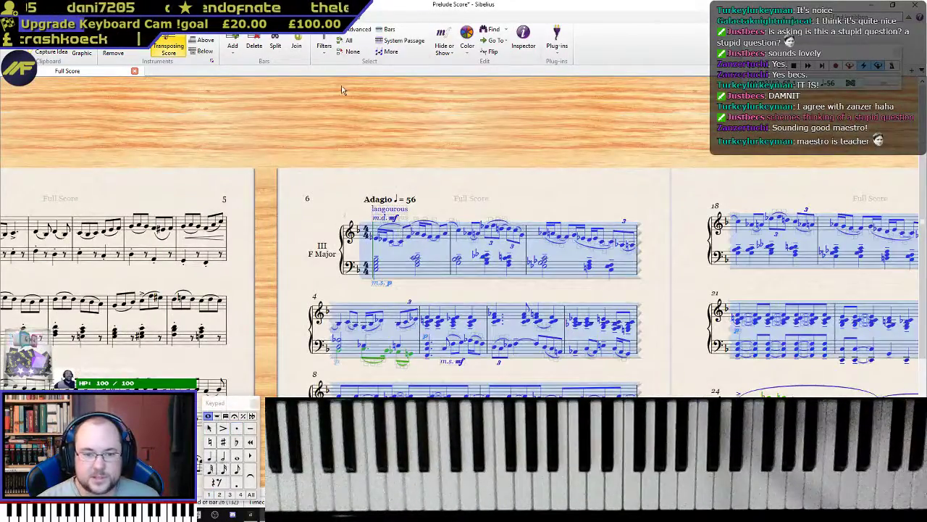
left_click(184, 16)
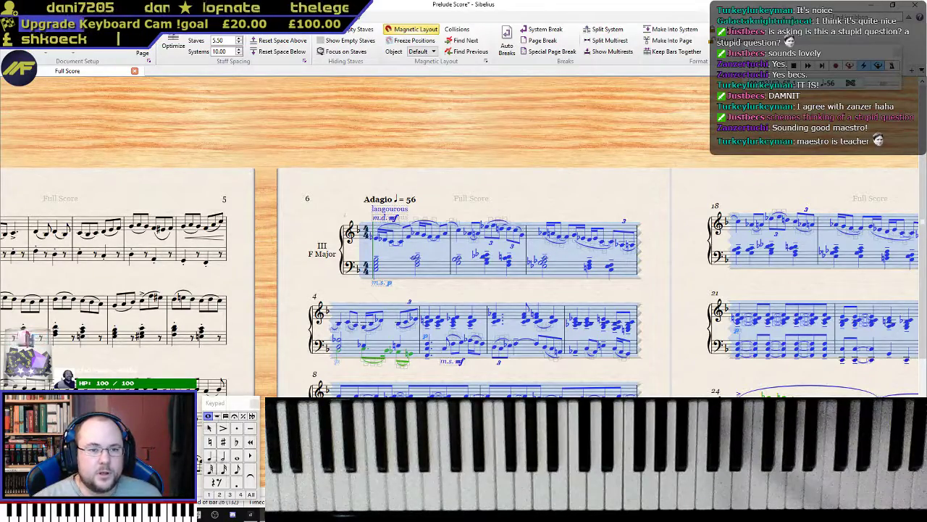
left_click(176, 49)
left_click_drag(525, 184, 410, 90)
scroll(518, 179, "down", 3)
scroll(501, 180, "up", 3)
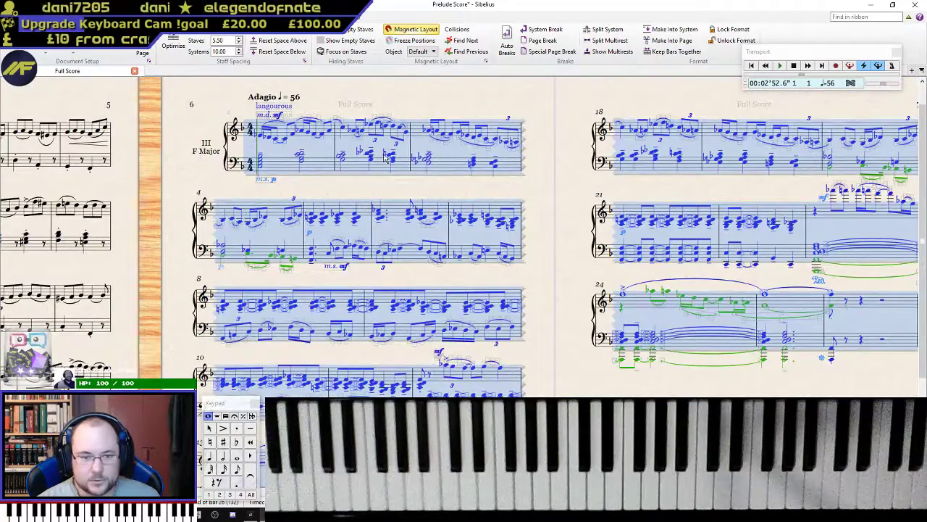
scroll(360, 158, "up", 1)
key("Escape")
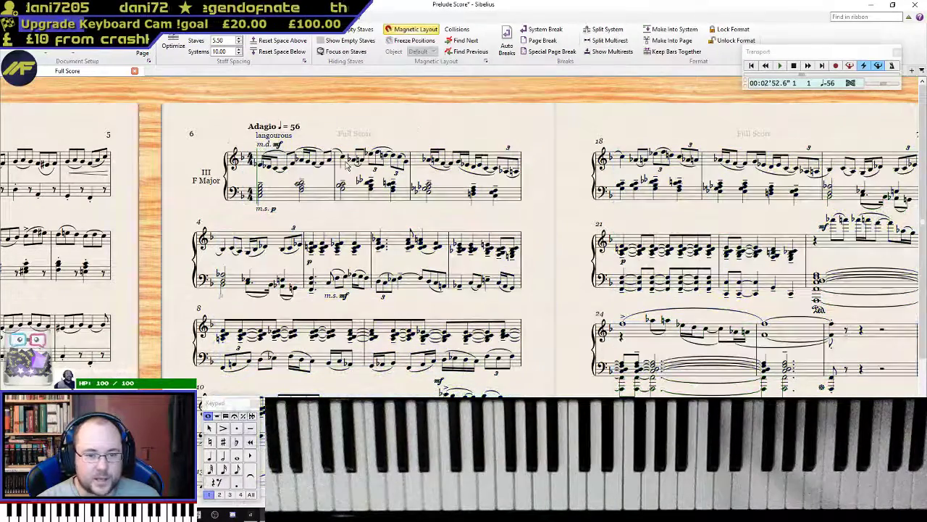
- Move the F Major movement's opening system down slightly to push the system starting at bar 15 onto page 7
left_click(415, 161)
left_click_drag(415, 161, 416, 175)
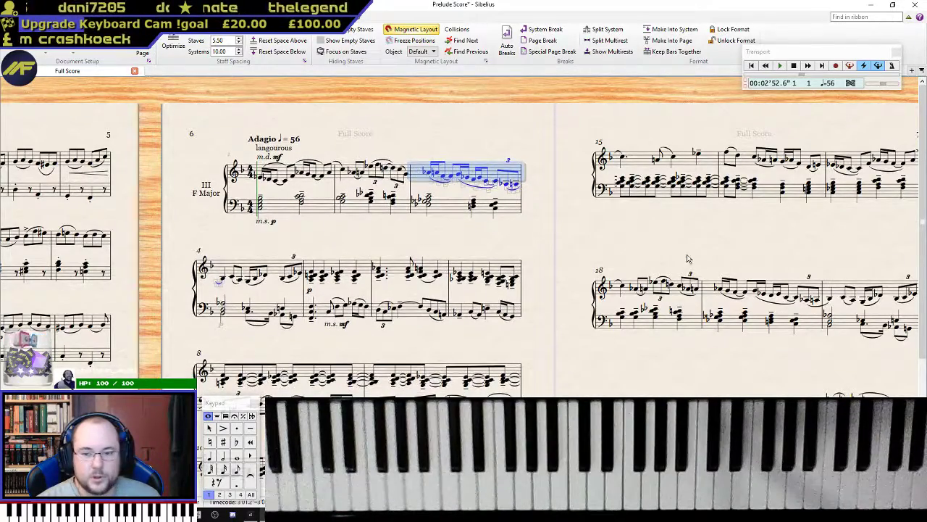
scroll(714, 242, "down", 5)
left_click_drag(786, 411, 382, 282)
left_click_drag(358, 197, 747, 287)
scroll(747, 287, "down", 2)
left_click_drag(647, 233, 628, 266)
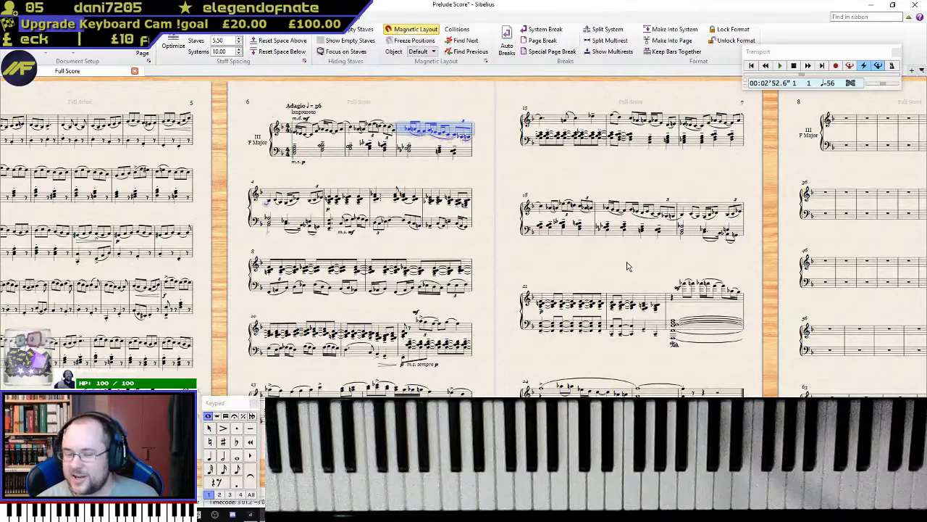
- Compare the system spacing of the F Major pages with the Vivace movement's pages and the empty page 8
scroll(515, 288, "up", 2)
left_click_drag(515, 332, 650, 123)
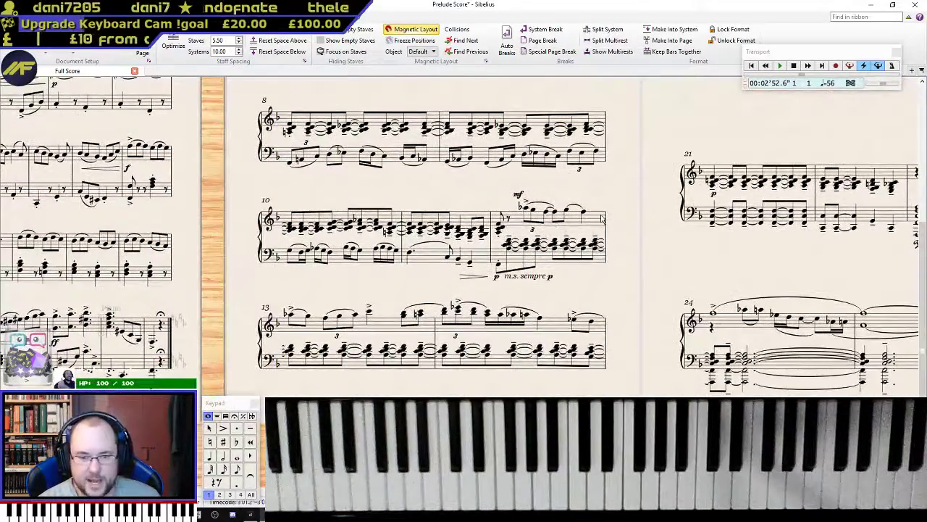
left_click_drag(631, 206, 581, 422)
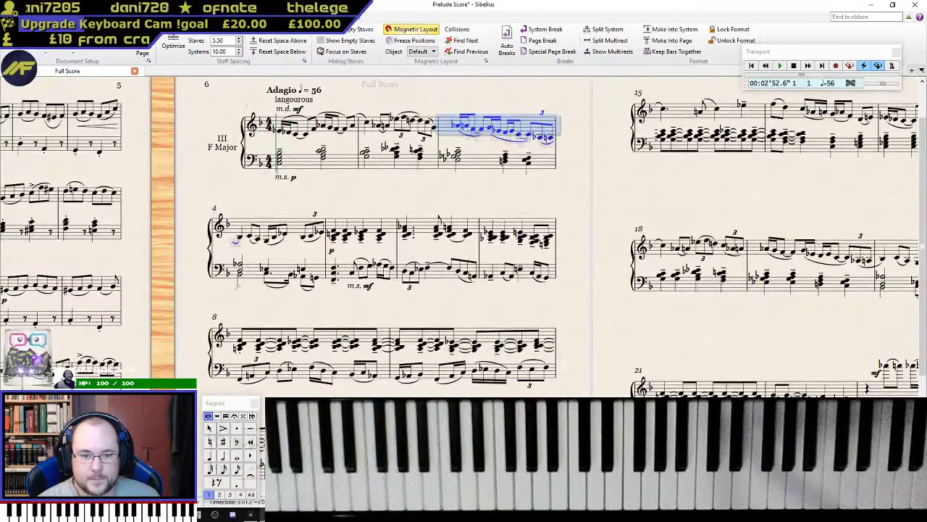
left_click_drag(649, 365, 632, 335)
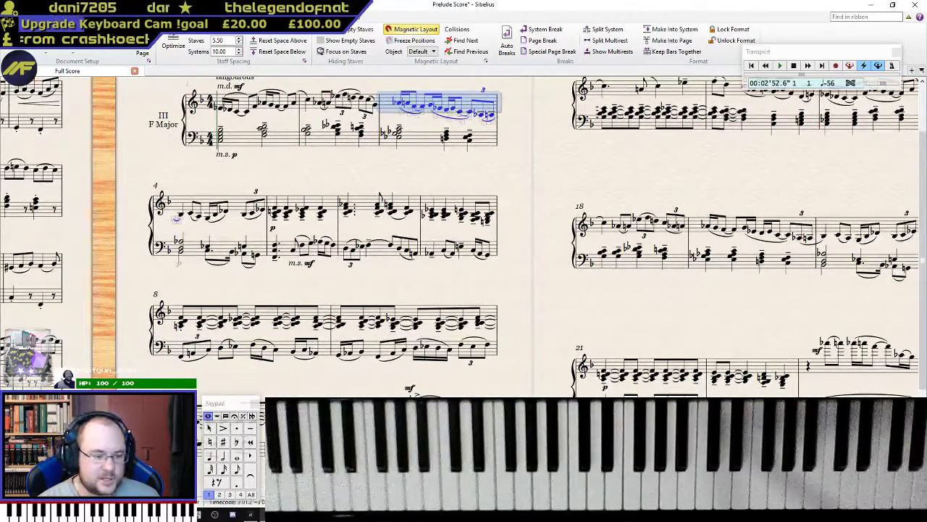
scroll(280, 382, "down", 5)
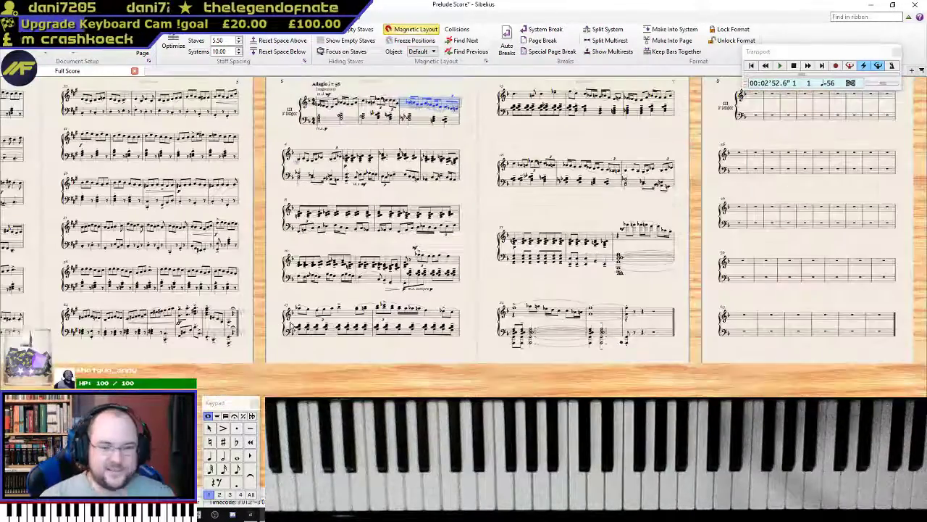
scroll(283, 351, "up", 2)
left_click_drag(215, 207, 744, 253)
scroll(631, 287, "down", 2)
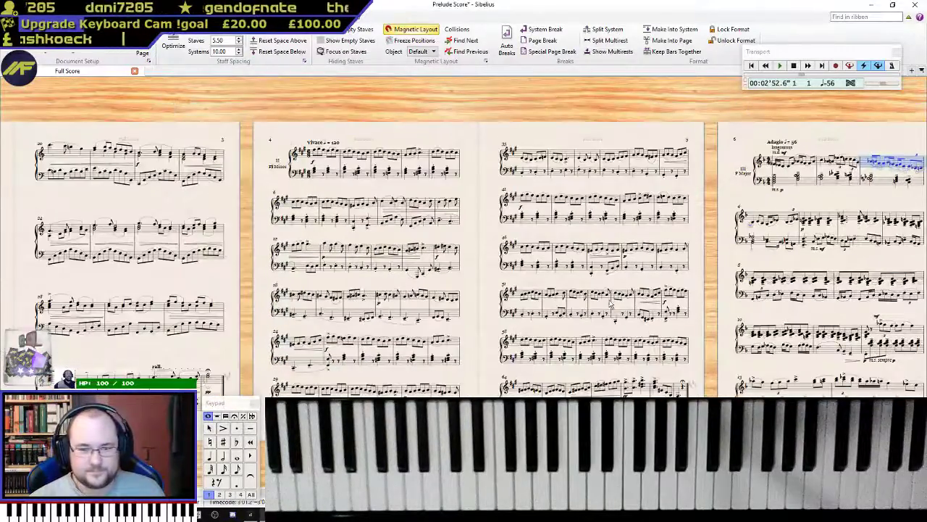
left_click_drag(217, 259, 0, 280)
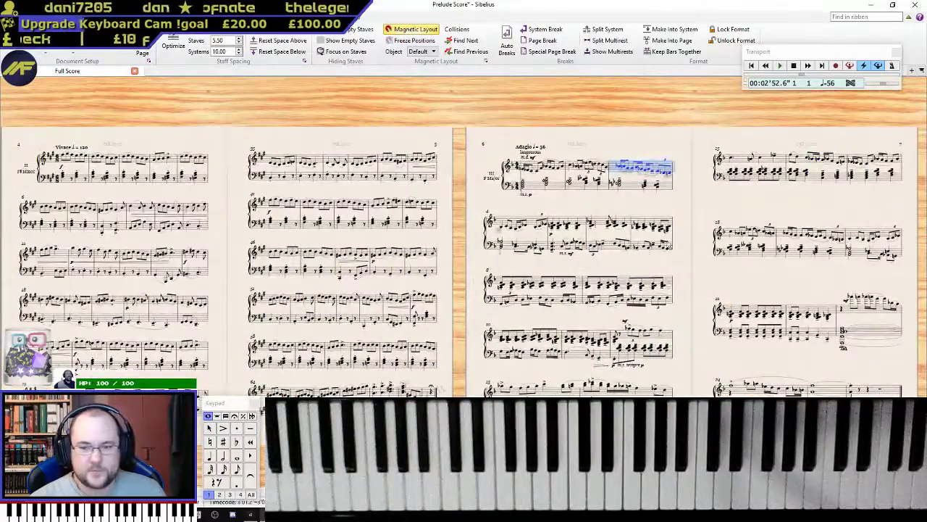
left_click_drag(702, 202, 482, 167)
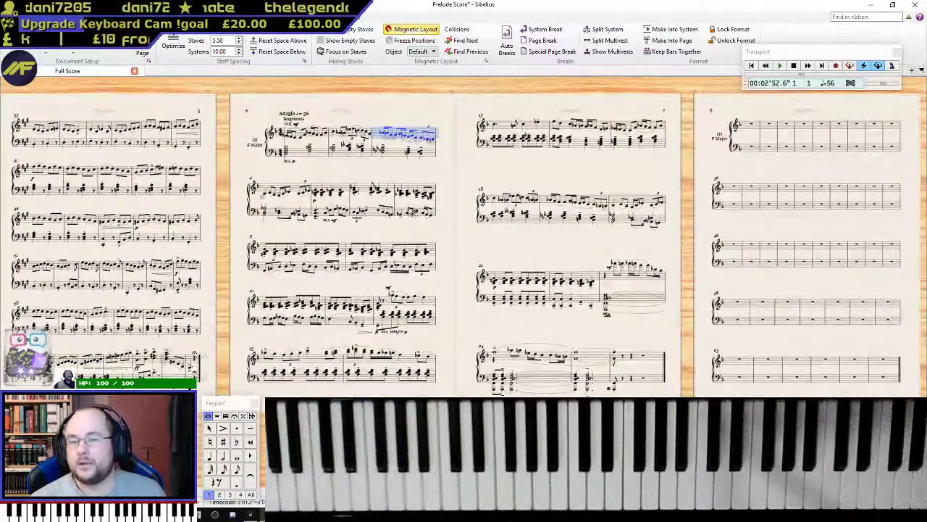
- Clear the selection and look over the F Major movement's systems and page turns up close
scroll(397, 210, "up", 2)
left_click(247, 194)
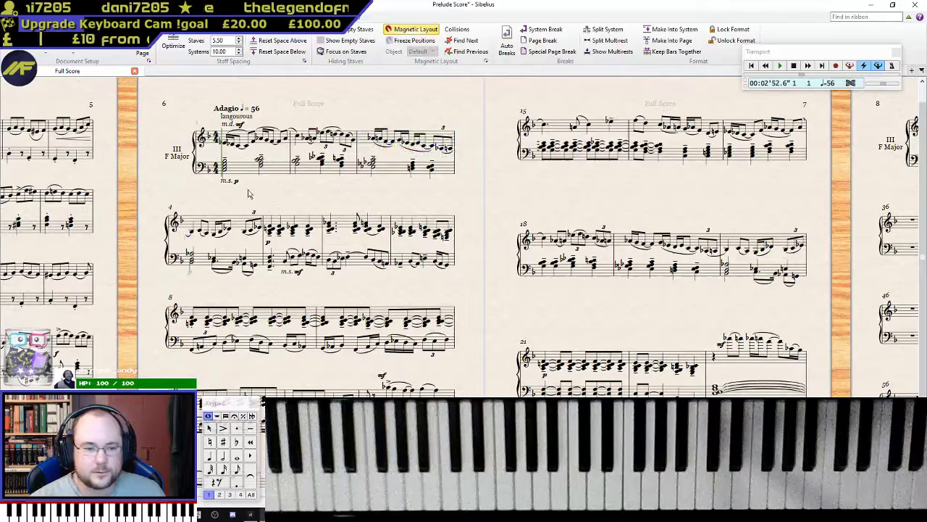
left_click_drag(254, 197, 449, 129)
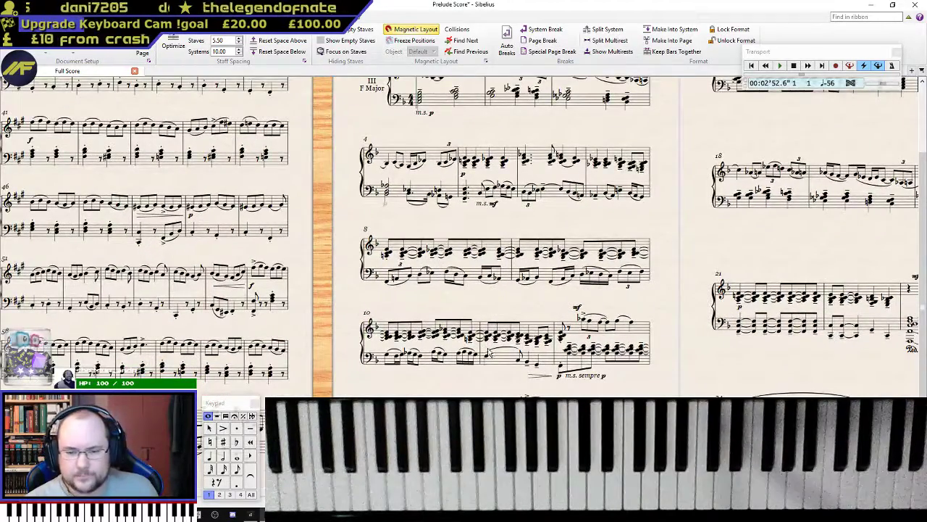
scroll(485, 353, "up", 3)
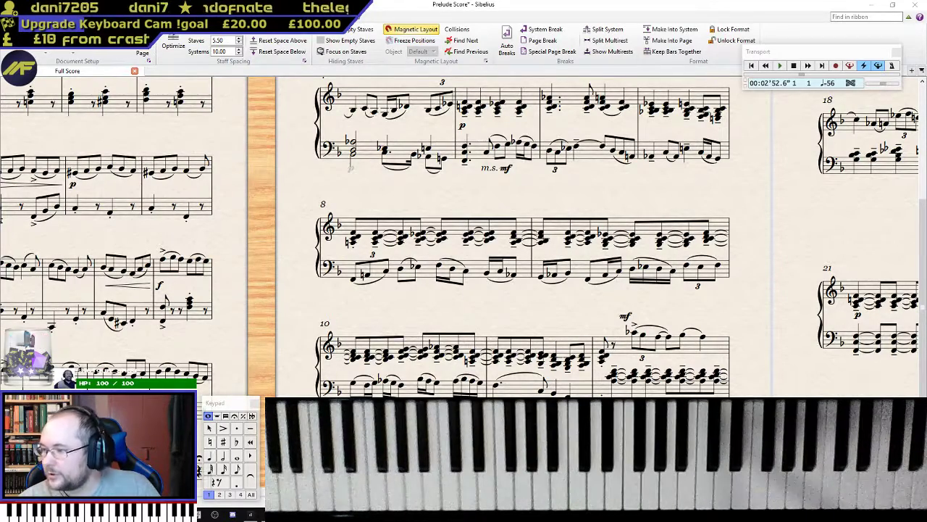
left_click_drag(797, 236, 29, 280)
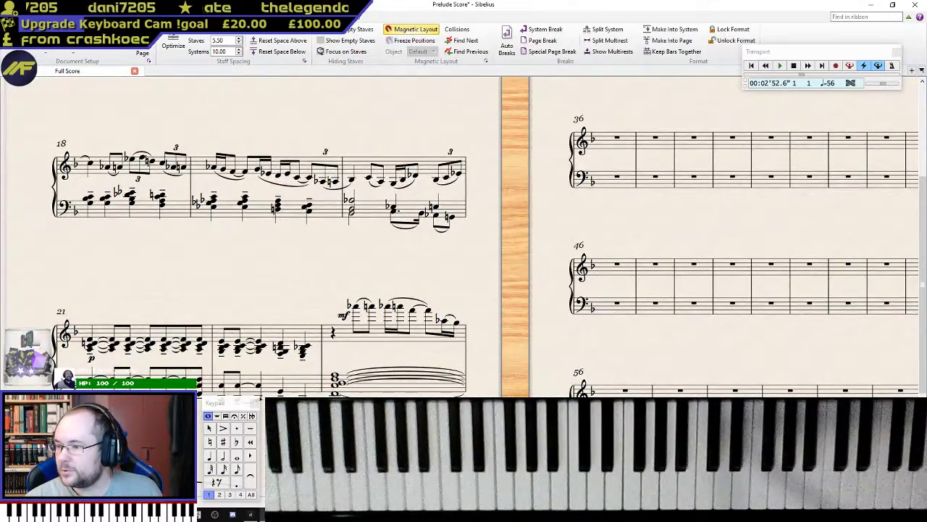
- Add an instrument change to Piano, with its announcement text, after the upper staff's last chord in bar 26
left_click_drag(569, 232, 594, 69)
right_click(466, 313)
left_click(426, 466)
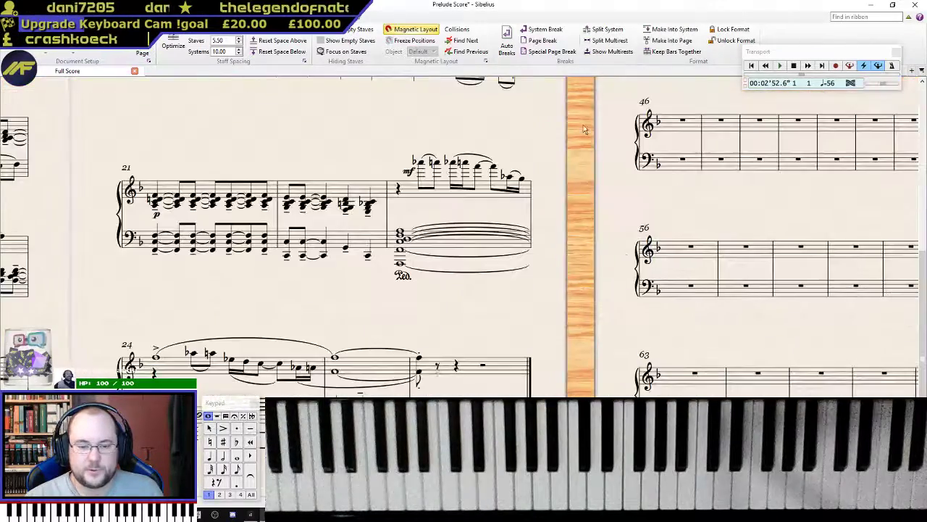
left_click_drag(541, 315, 556, 233)
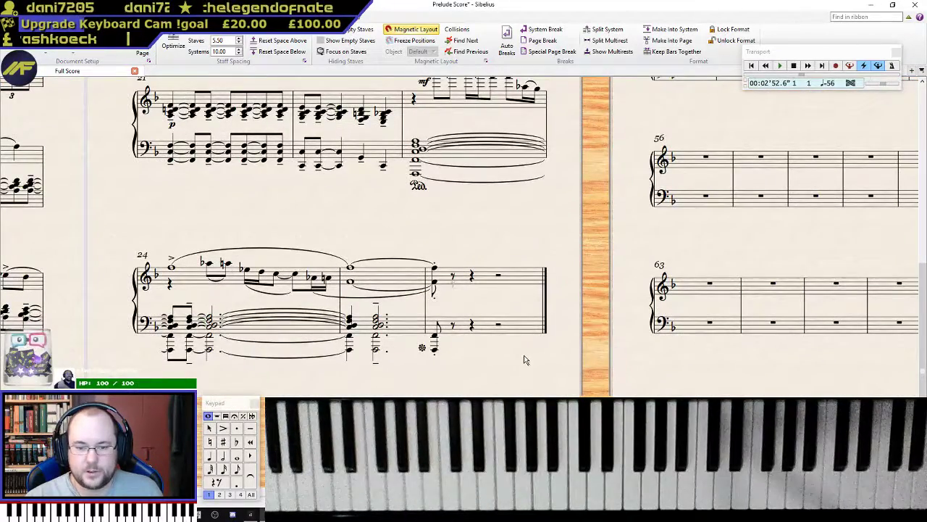
right_click(476, 226)
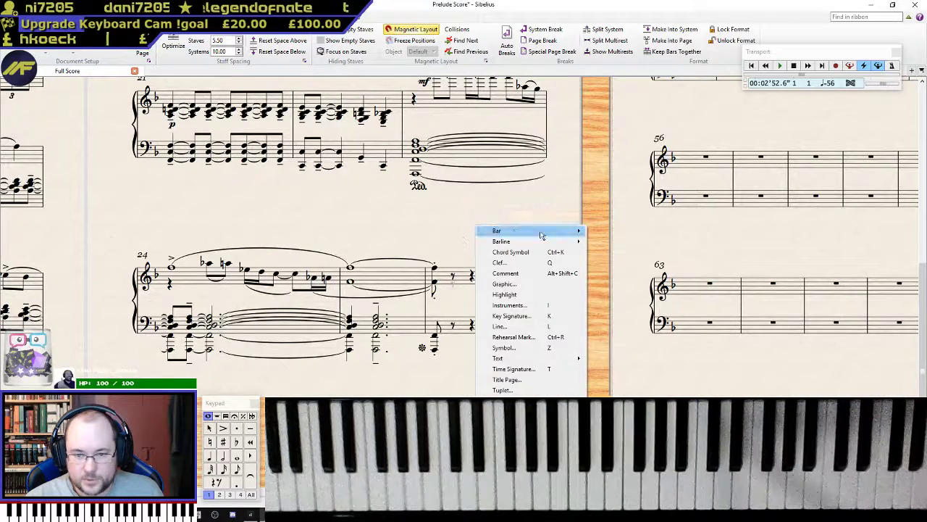
mouse_move(534, 359)
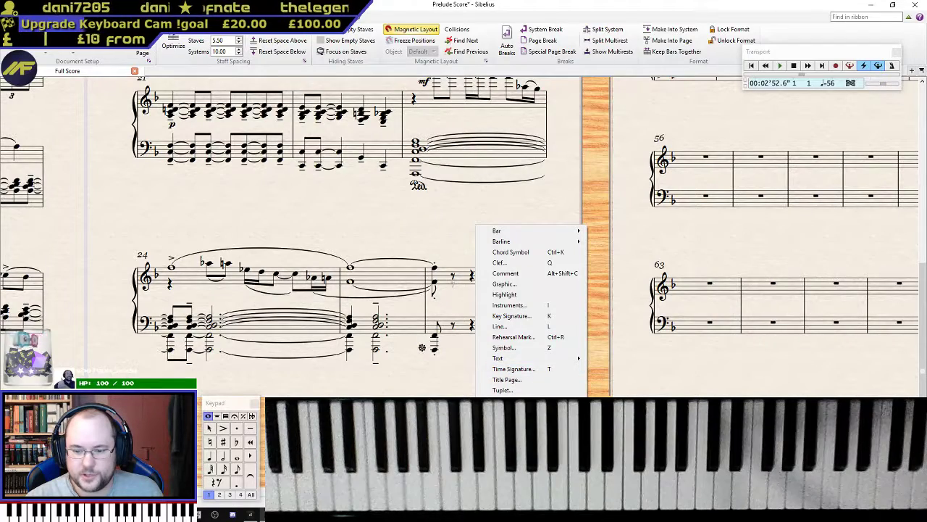
left_click(509, 305)
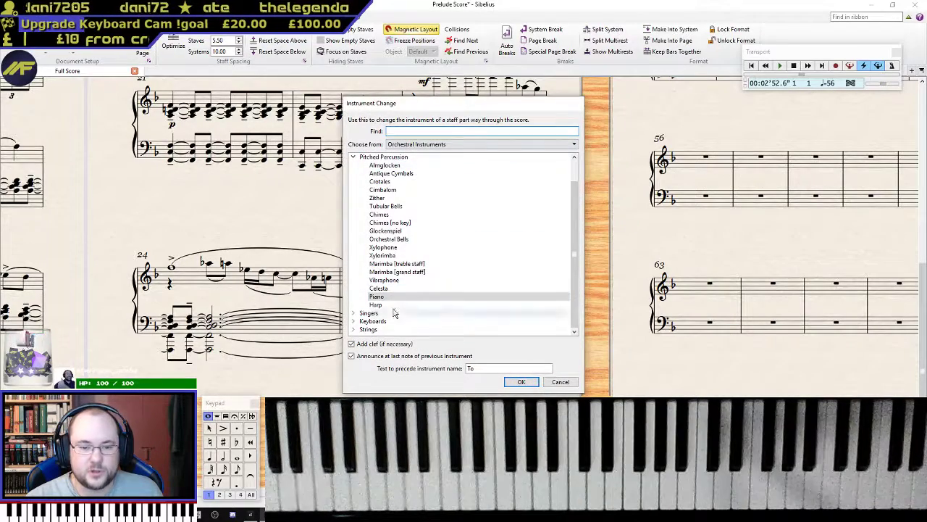
left_click(529, 382)
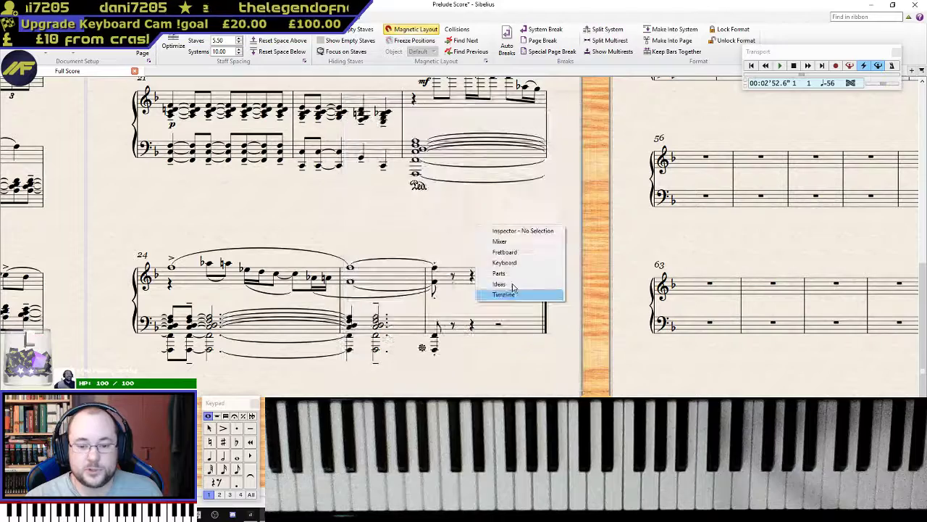
left_click(458, 268)
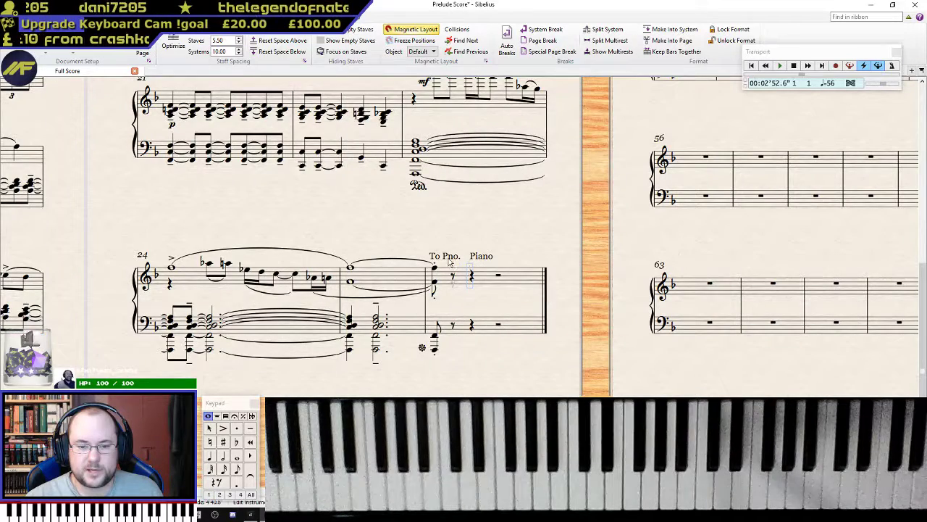
- Hide the "To Pno." and "Piano" instrument-change labels above bar 26
left_click(450, 261)
key("ctrl+shift+h")
left_click(493, 257)
key("ctrl+shift+h")
- Rename the instrument name beside the first system on page 8 as "IV" with "B Minor" on a second line
left_click_drag(548, 207, 241, 476)
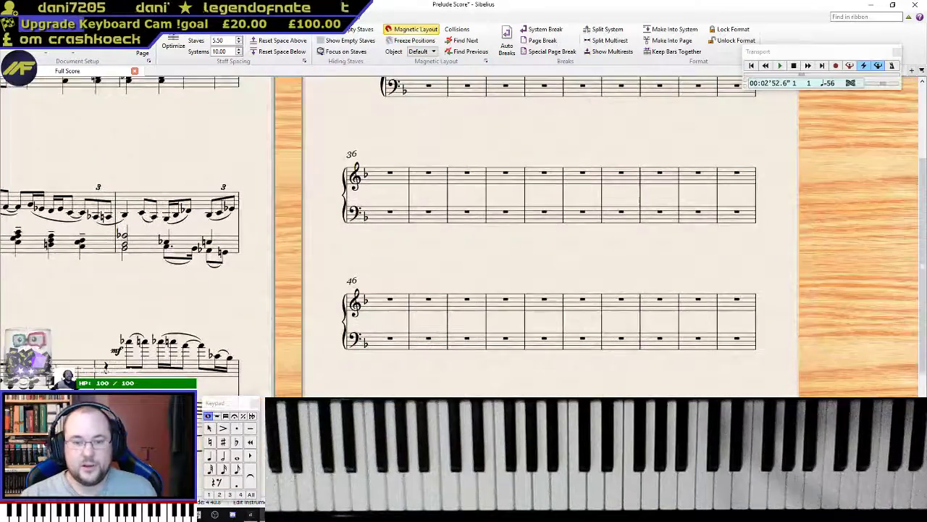
scroll(547, 382, "up", 4)
left_click(366, 209)
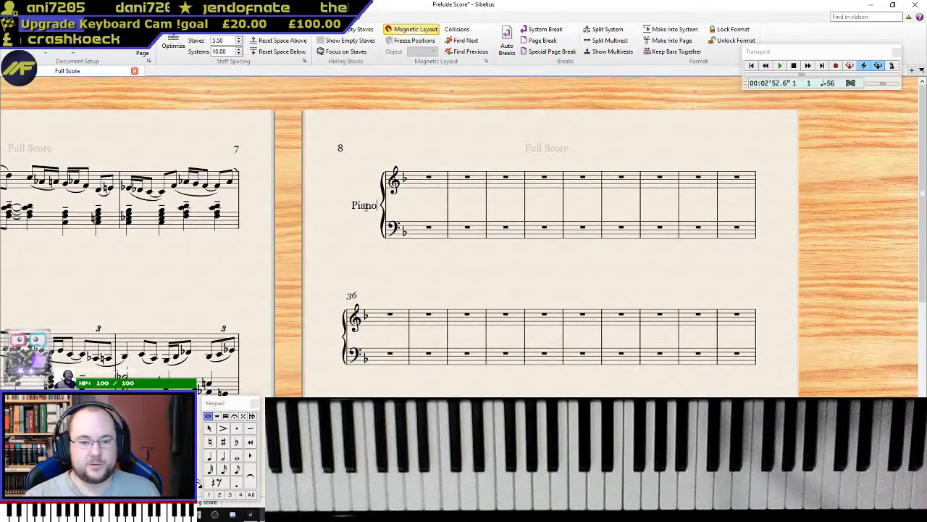
key("BackSpace")
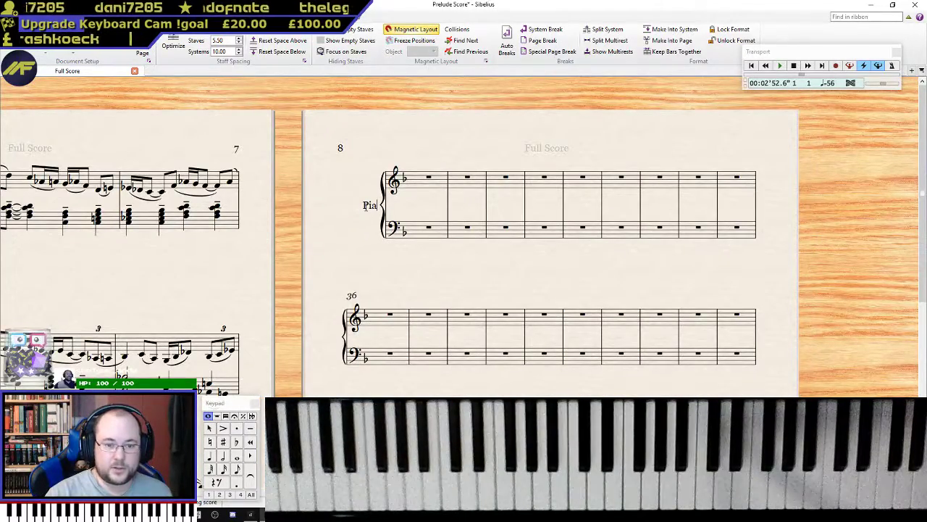
key("BackSpace")
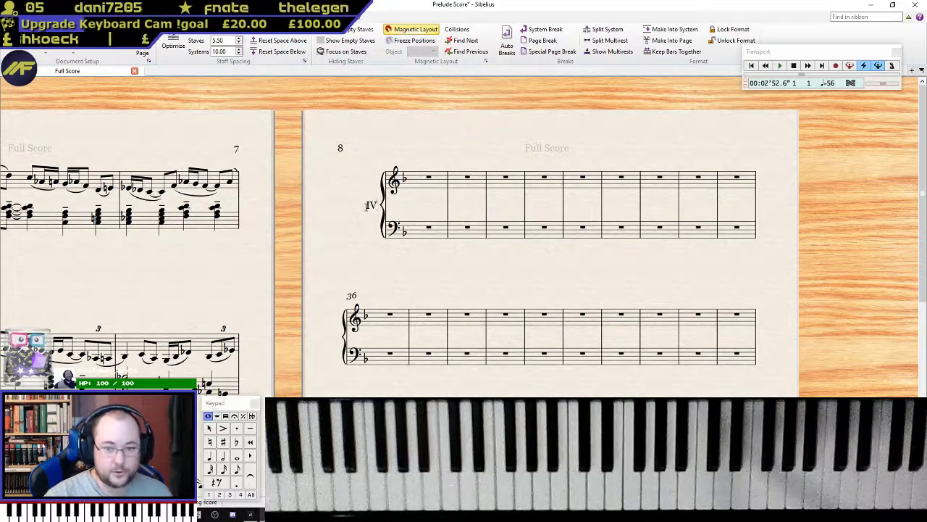
type("IV B Minor")
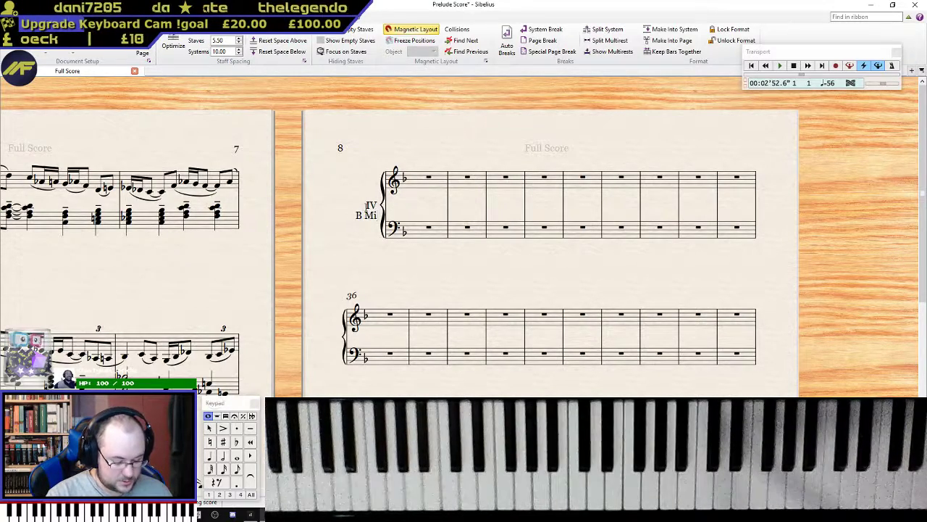
key("Escape")
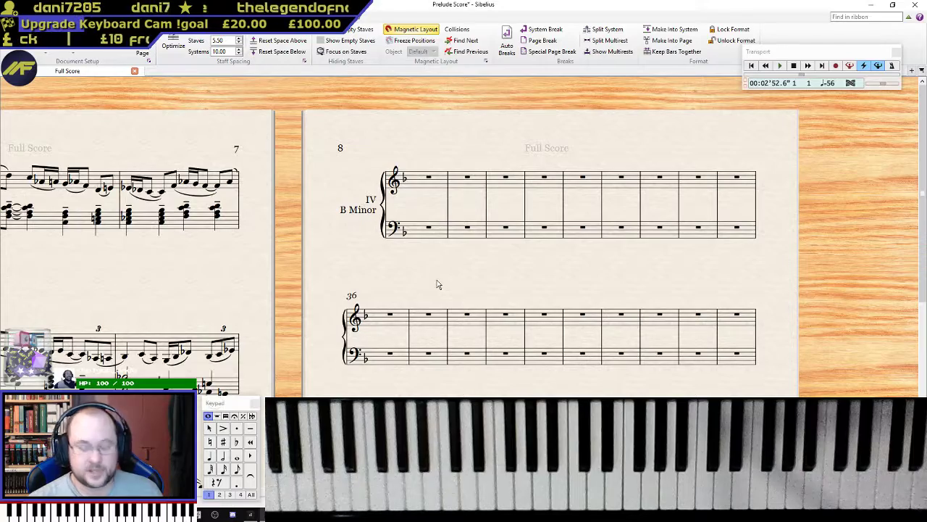
- Try to add a B minor key signature at the start of the IV B Minor section, then undo it
key("k")
left_click(85, 149)
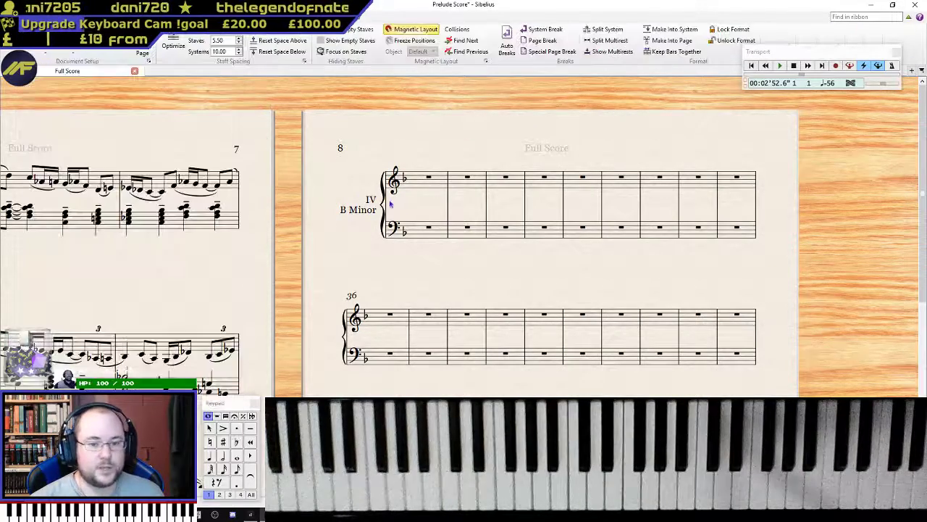
scroll(318, 270, "down", 5)
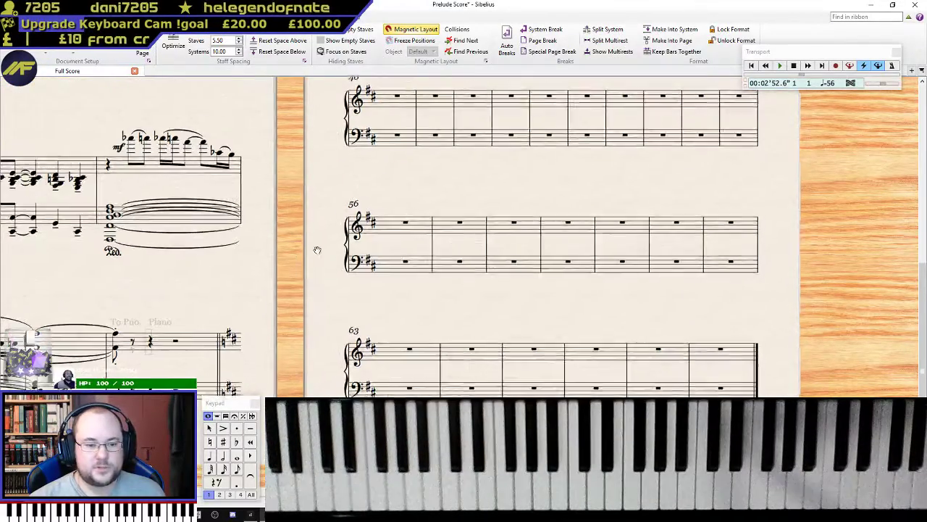
scroll(301, 254, "up", 3)
key("ctrl+z")
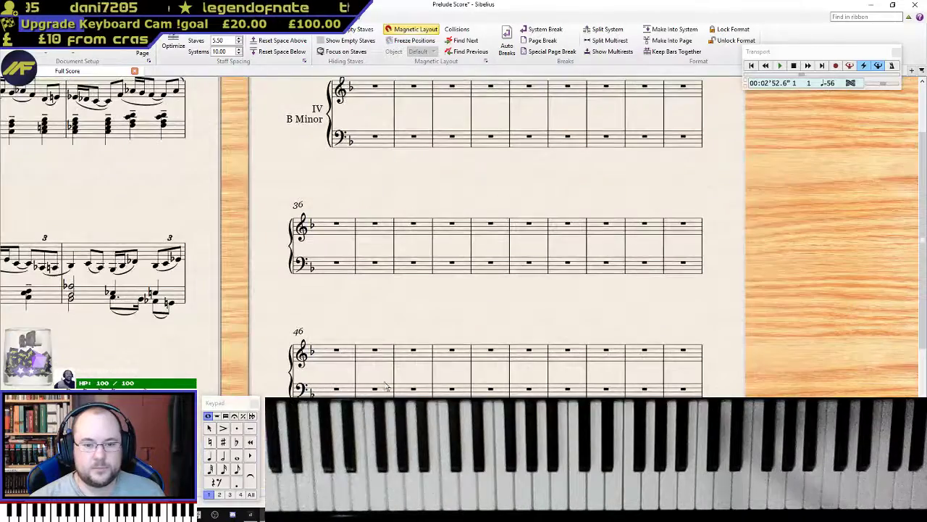
- Add a D major key signature with the Hide option enabled at the start of the IV B Minor section on page 8
scroll(326, 294, "up", 2)
right_click(314, 271)
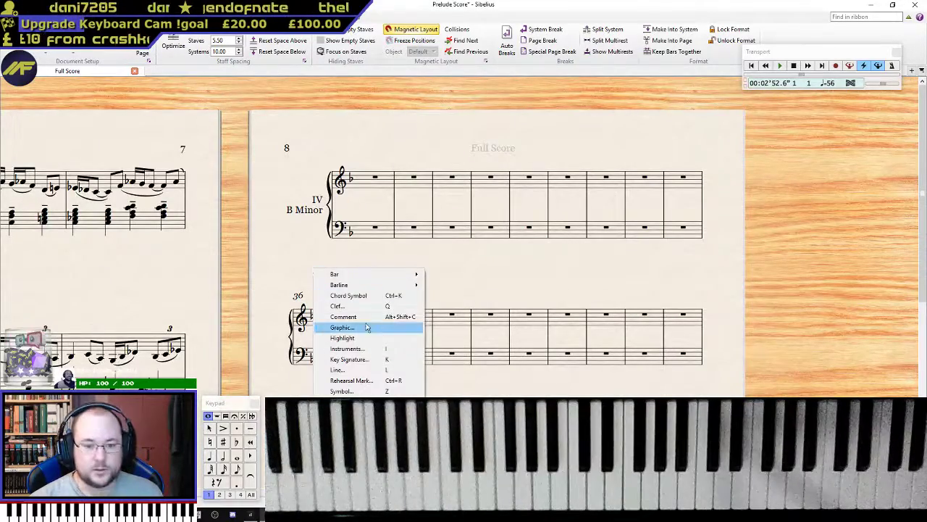
left_click(350, 359)
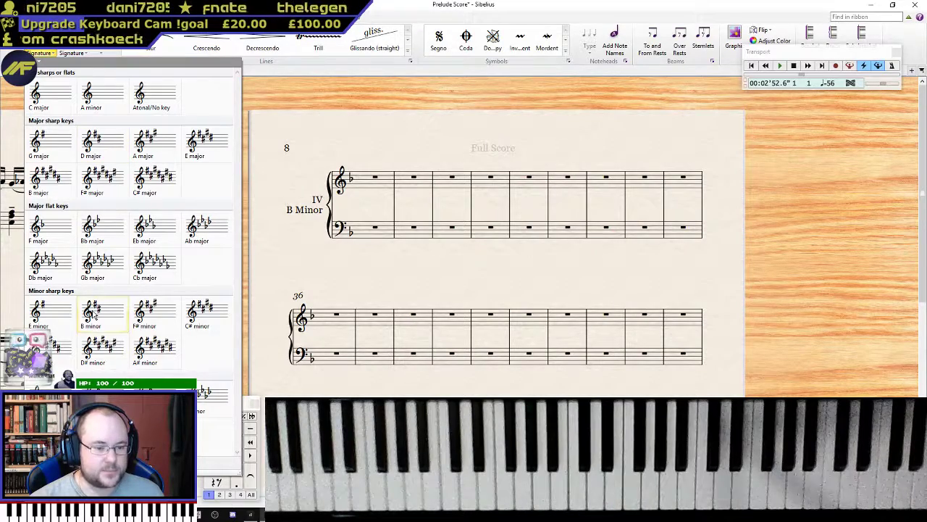
left_click(98, 463)
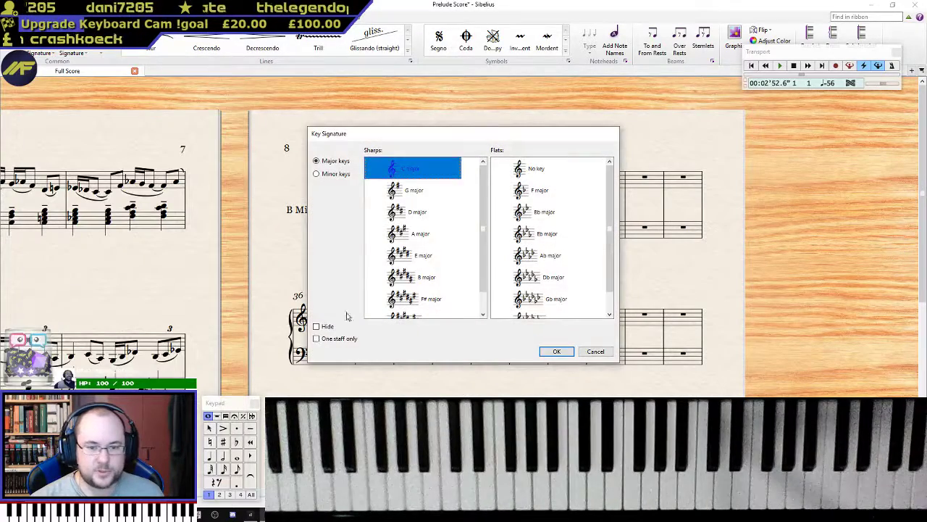
left_click(316, 327)
left_click(433, 210)
left_click(541, 219)
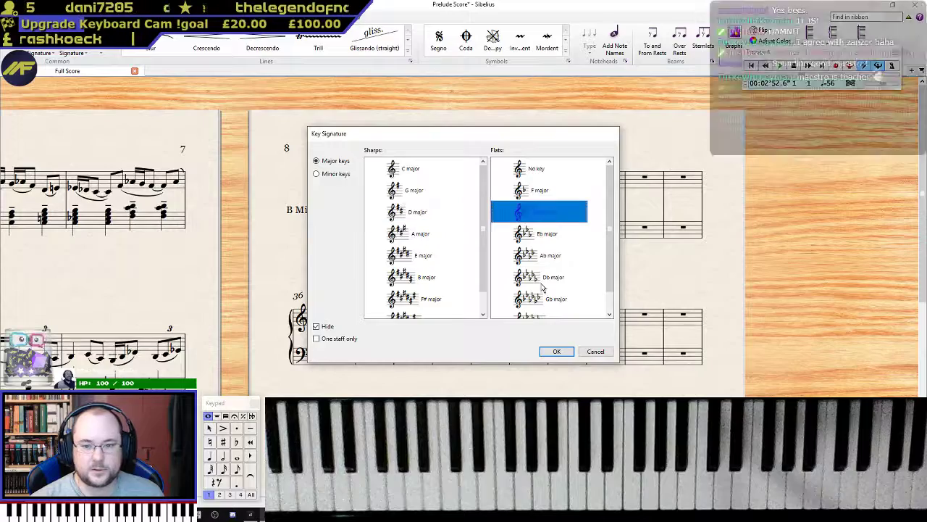
left_click(410, 214)
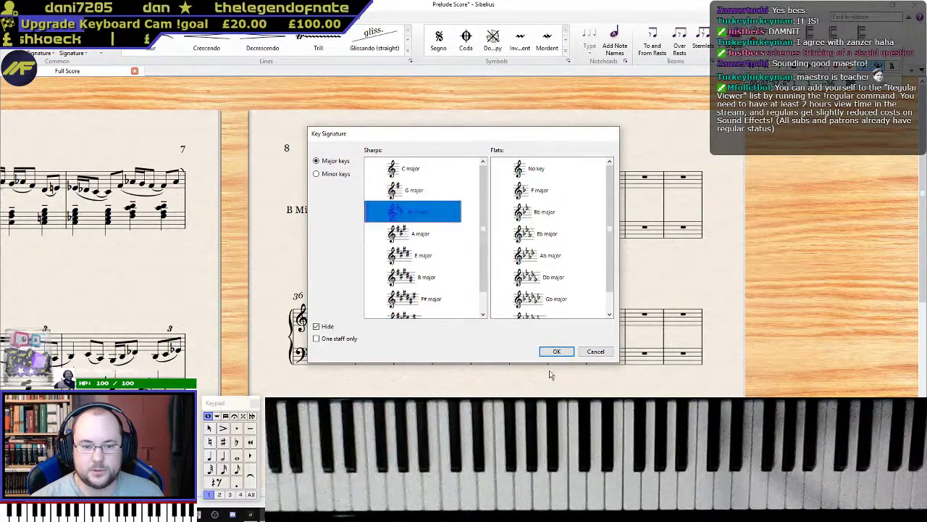
left_click(557, 351)
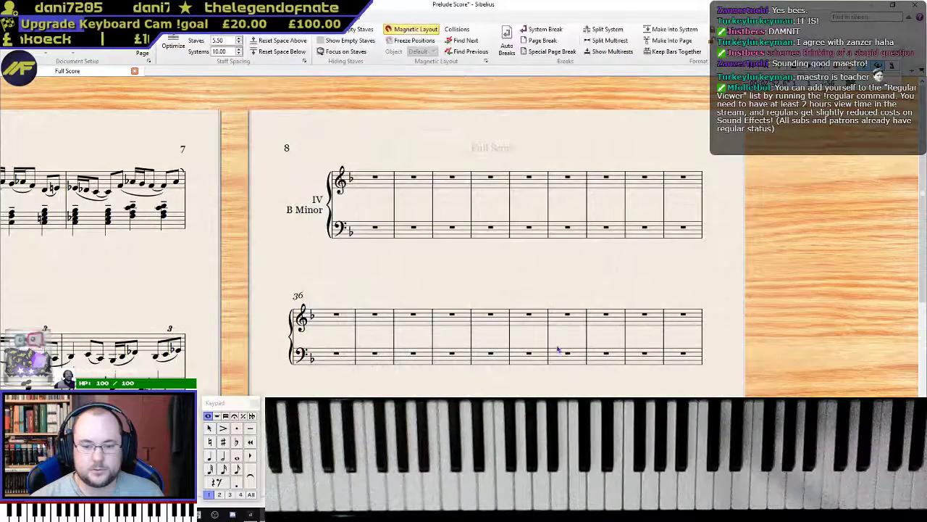
left_click(362, 203)
key("Escape")
- Place a final barline at the end of bar 26, closing the F Major movement
scroll(414, 276, "up", 3, "ctrl")
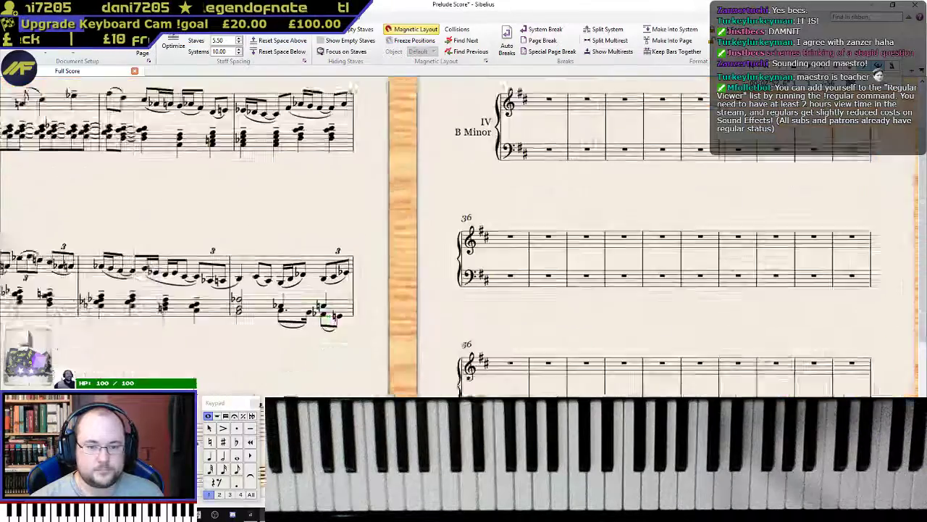
right_click(436, 269)
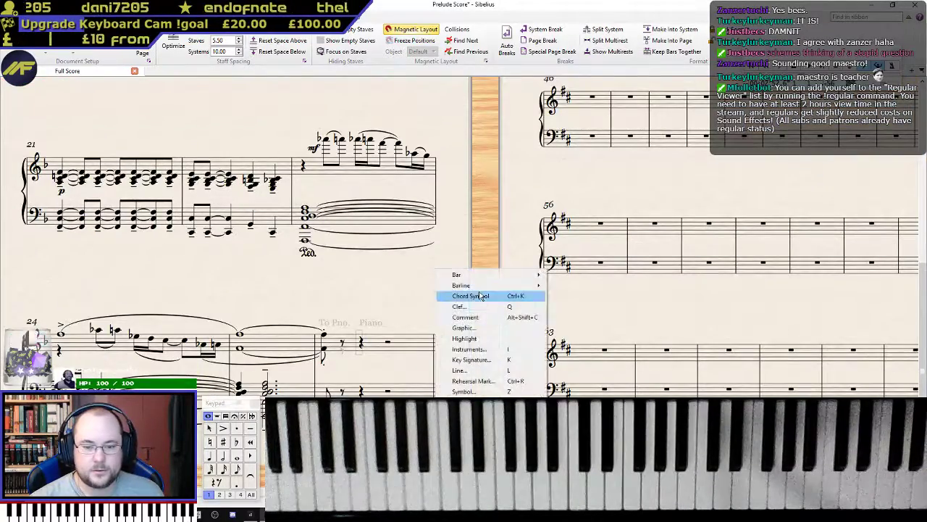
mouse_move(479, 286)
left_click(581, 329)
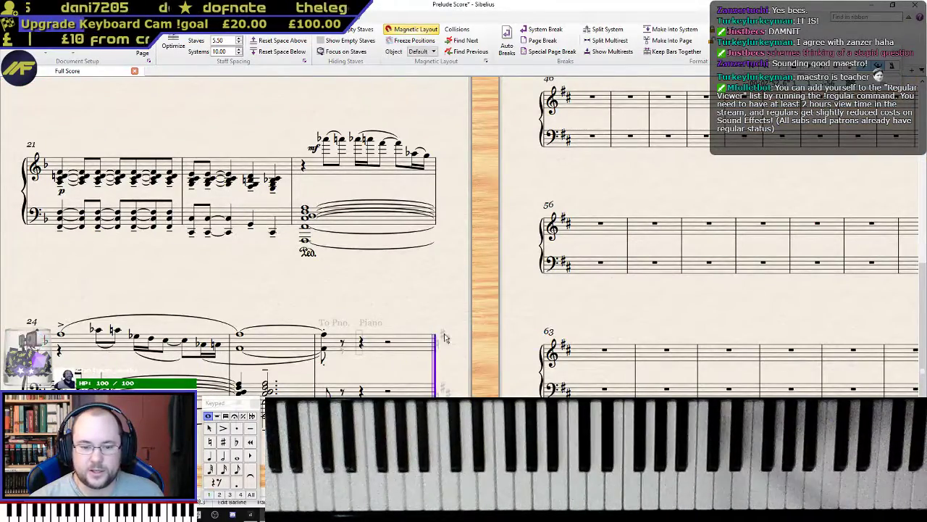
- Add a bar number change of 1 at the first bar of the IV B Minor section on page 8
left_click_drag(568, 181, 284, 513)
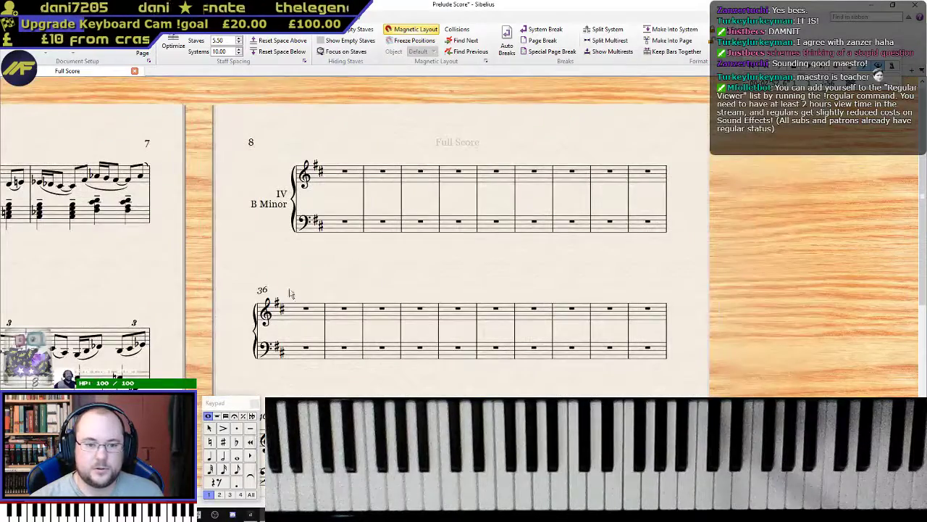
left_click_drag(351, 195, 416, 240)
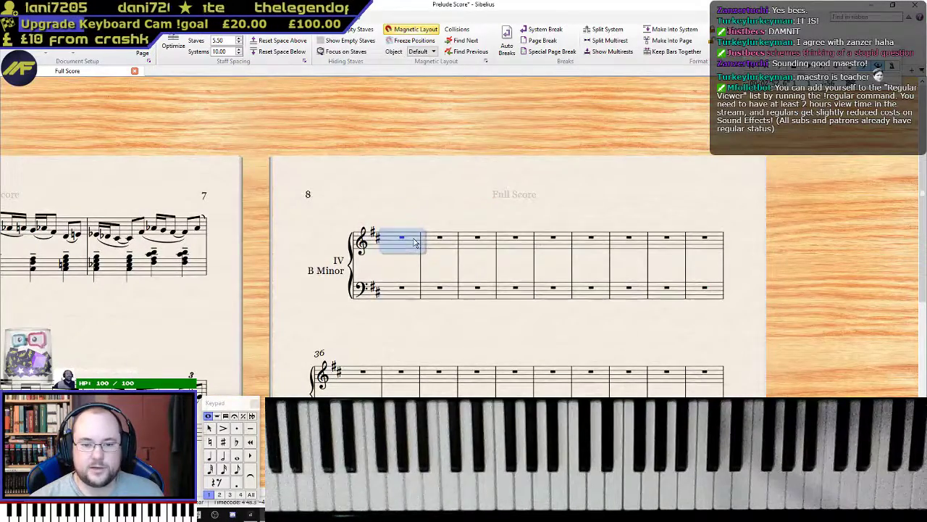
left_click(423, 329)
left_click_drag(397, 337, 598, 255)
left_click_drag(204, 281, 606, 339)
scroll(606, 339, "up", 4)
left_click_drag(768, 286, 72, 224)
left_click_drag(456, 208, 357, 223)
right_click(400, 221)
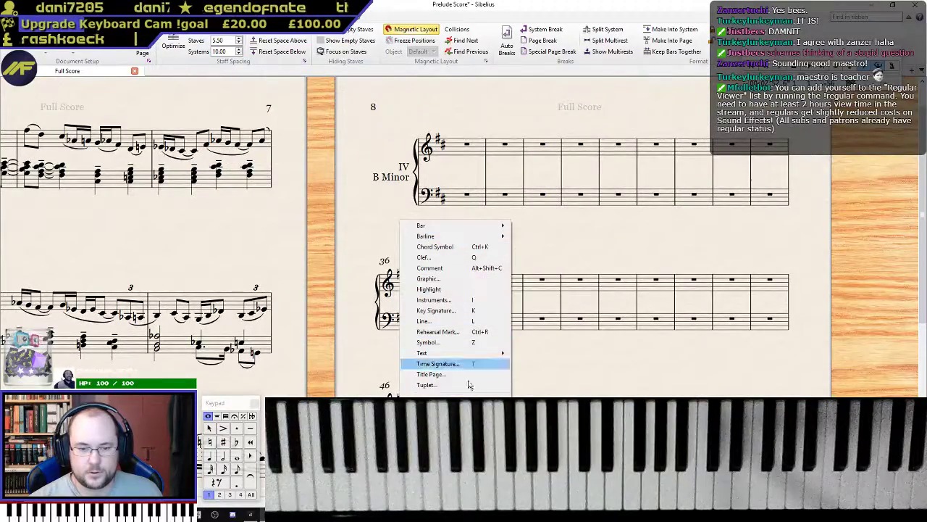
left_click(536, 402)
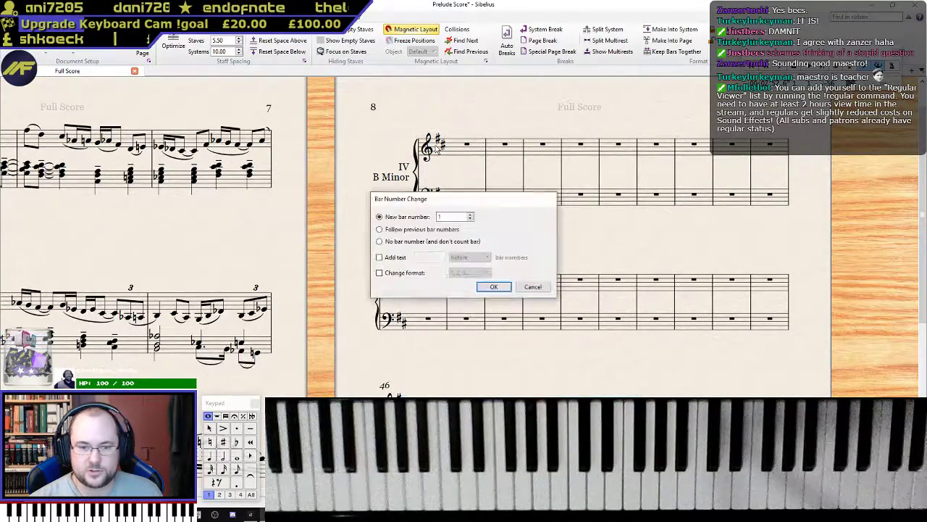
left_click(493, 287)
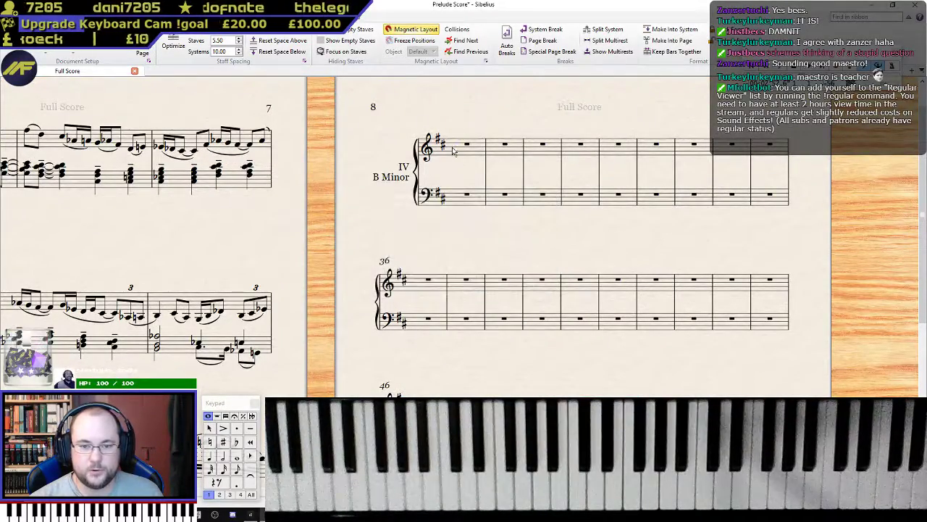
left_click(385, 234)
- Save the score, then return the view and the playback position to the beginning of the preludes
left_click_drag(385, 234, 691, 223)
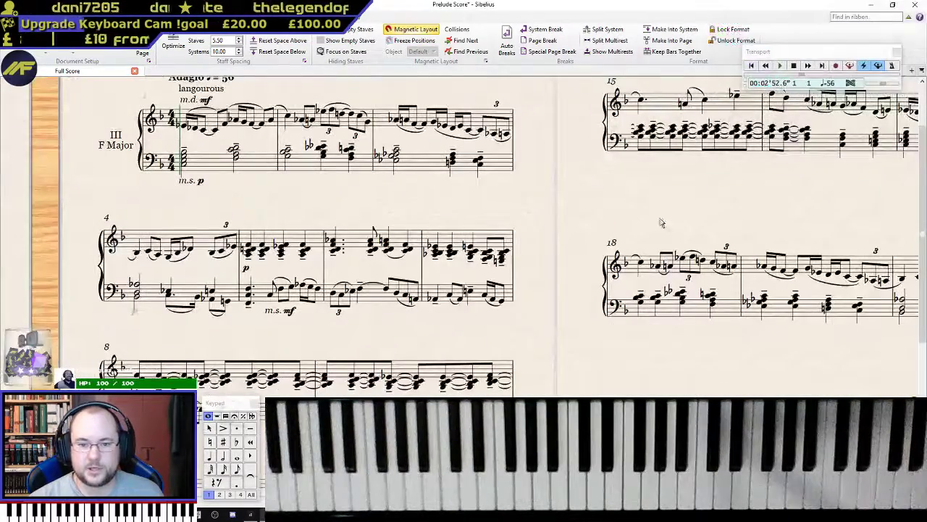
left_click_drag(569, 272, 397, 363)
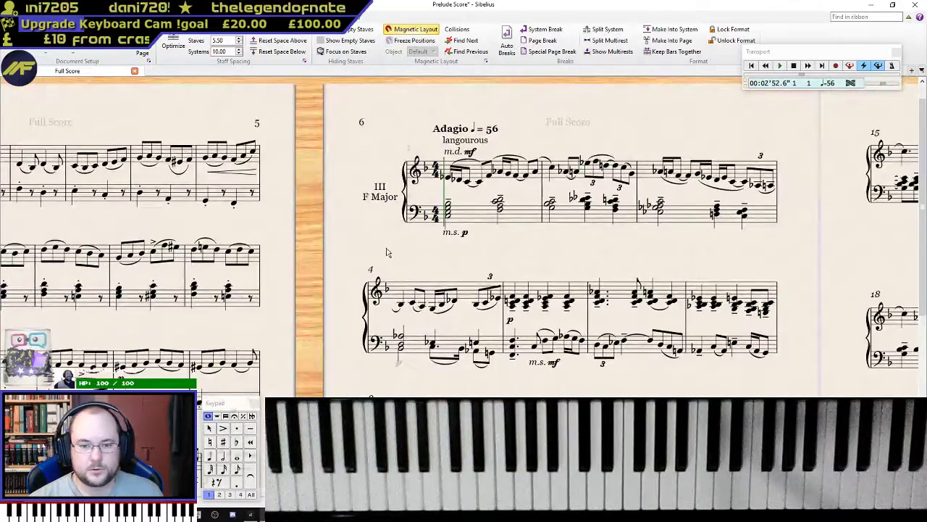
left_click_drag(393, 253, 405, 249)
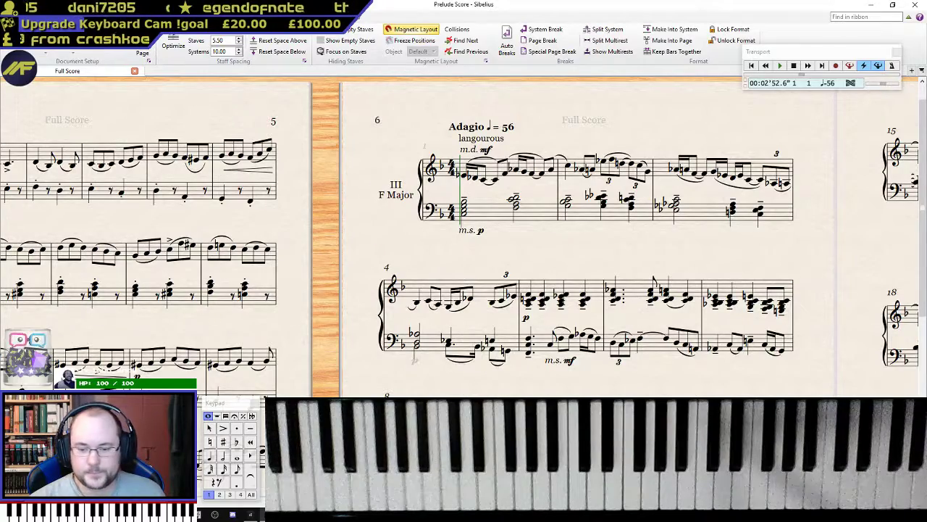
key("ctrl+Home")
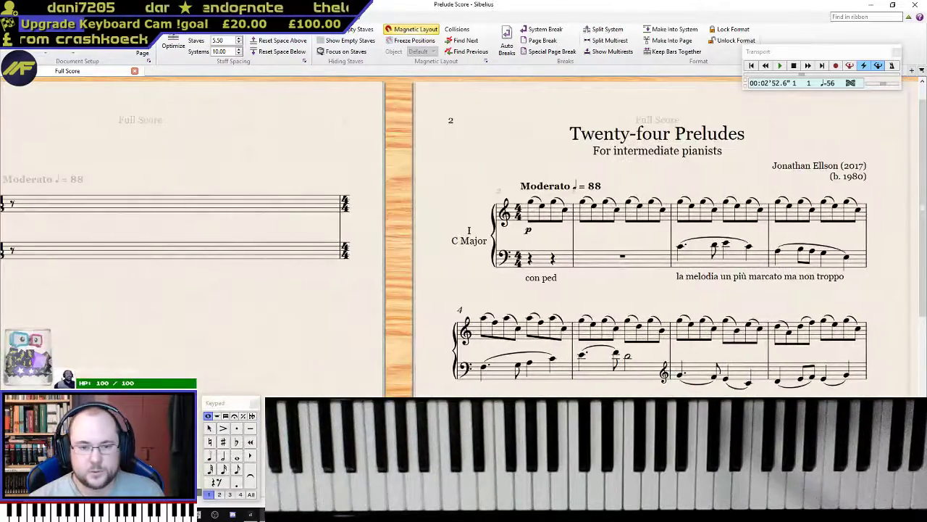
key("ctrl+bracketleft")
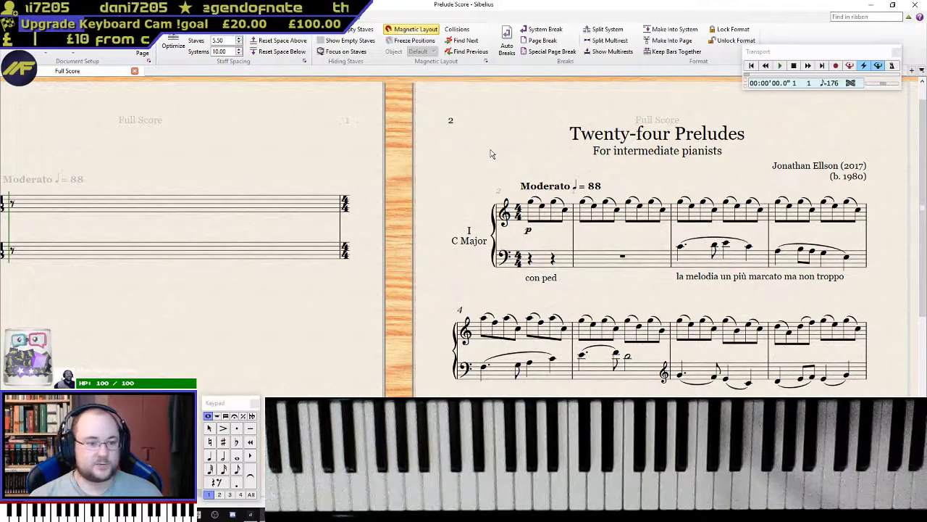
- Play the score from the beginning, following the playback through the C Major and F♯ Minor preludes
key("space")
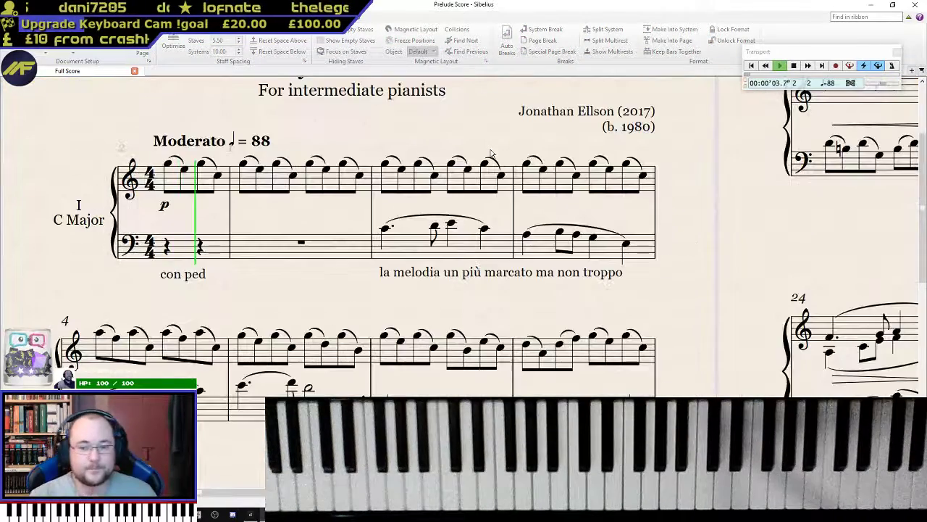
scroll(482, 186, "down", 3)
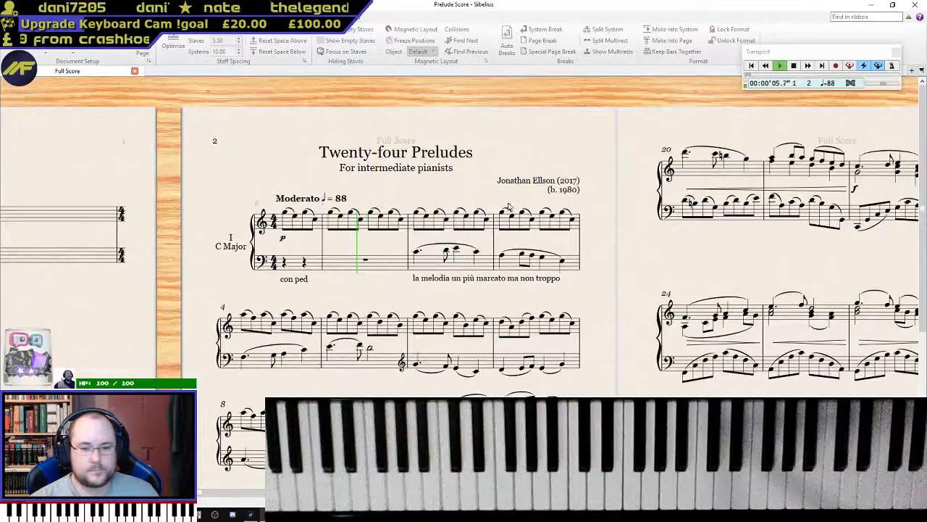
scroll(606, 246, "down", 1)
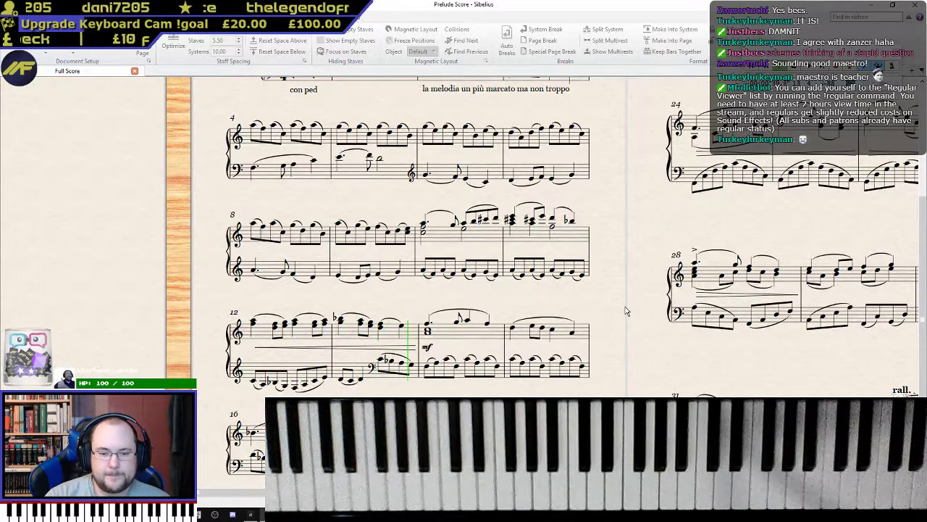
left_click_drag(627, 312, 601, 171)
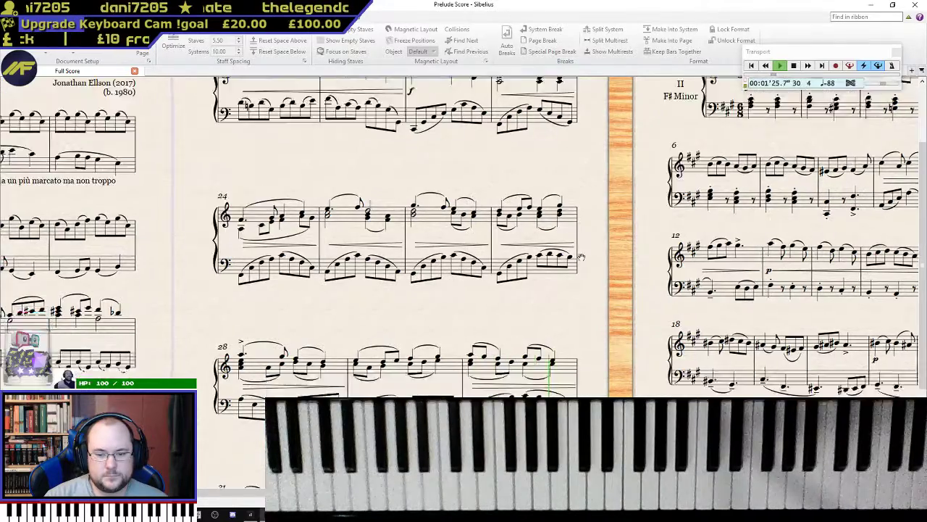
scroll(637, 210, "up", 3)
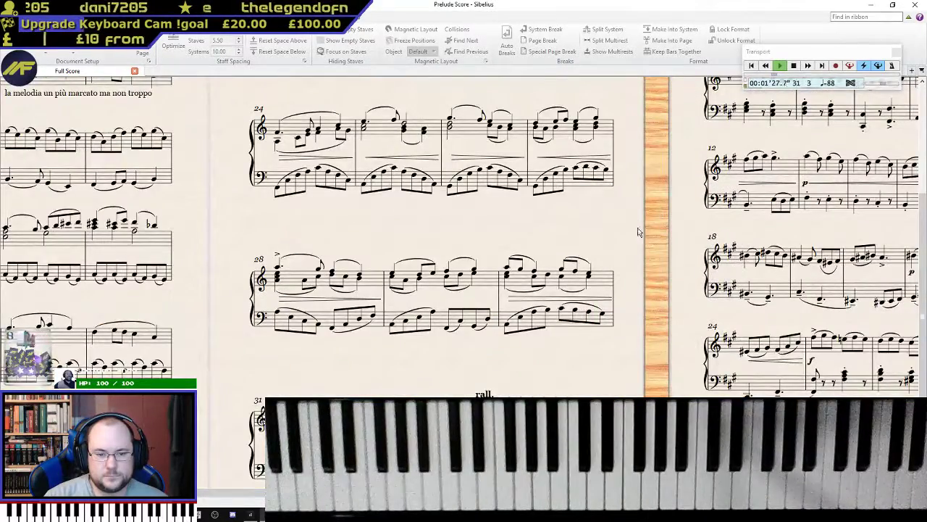
scroll(645, 246, "down", 1)
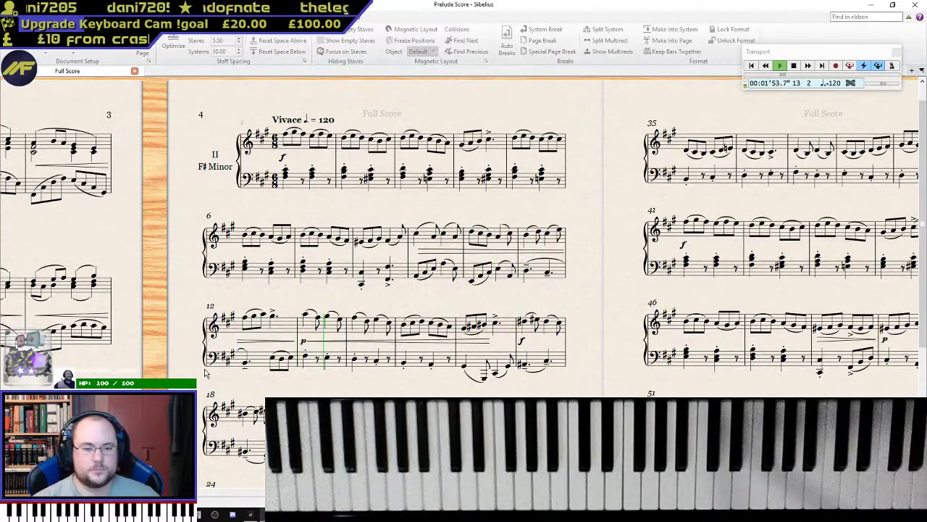
scroll(447, 314, "down", 2)
scroll(448, 313, "down", 1)
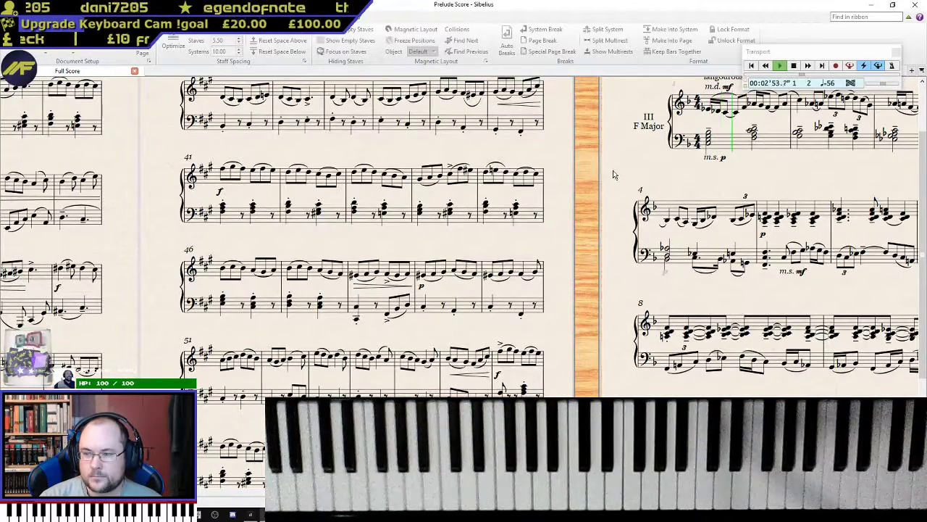
- Follow the playback through the F Major prelude on pages 6 and 7, and stop it at the final bar
left_click_drag(583, 171, 294, 191)
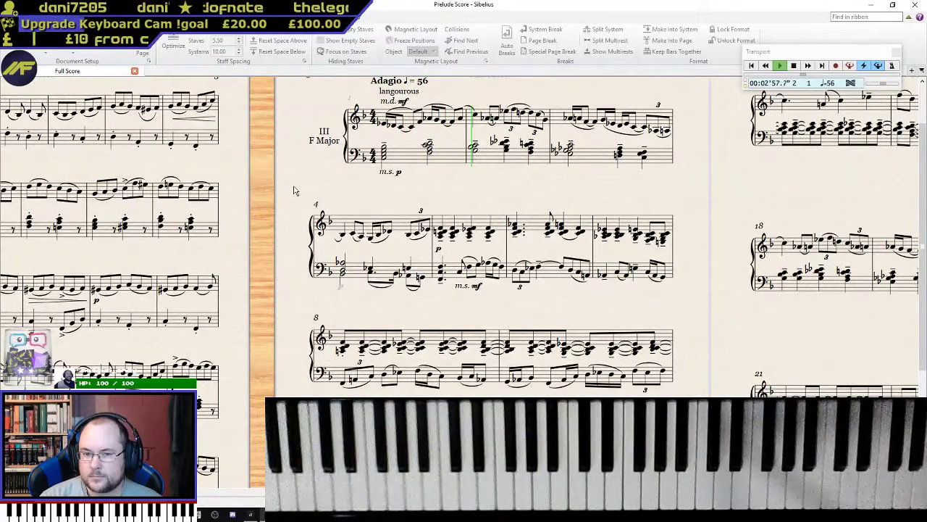
left_click_drag(689, 190, 624, 216)
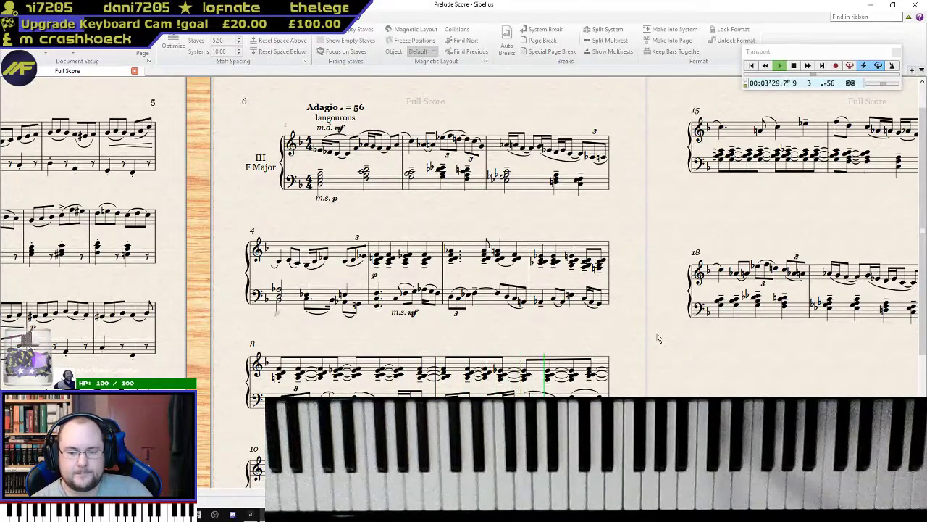
left_click_drag(658, 338, 654, 91)
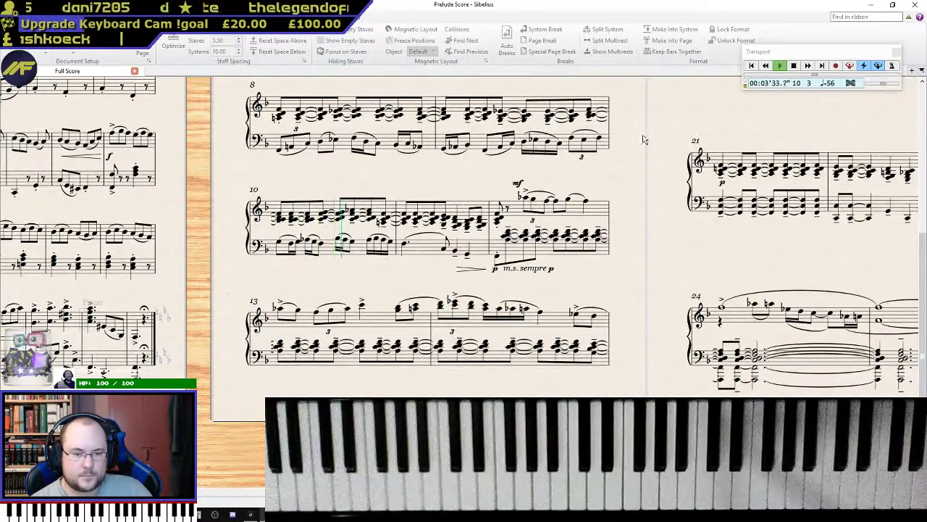
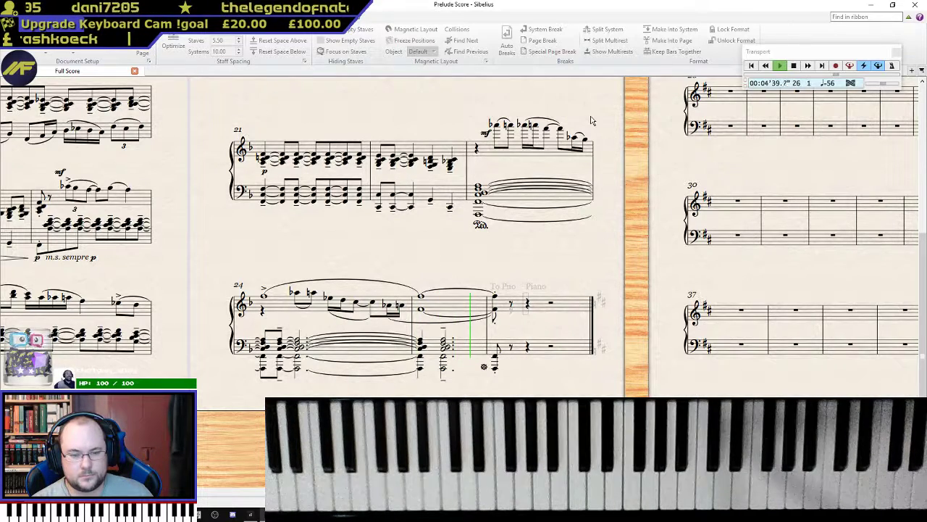
scroll(609, 188, "down", 2)
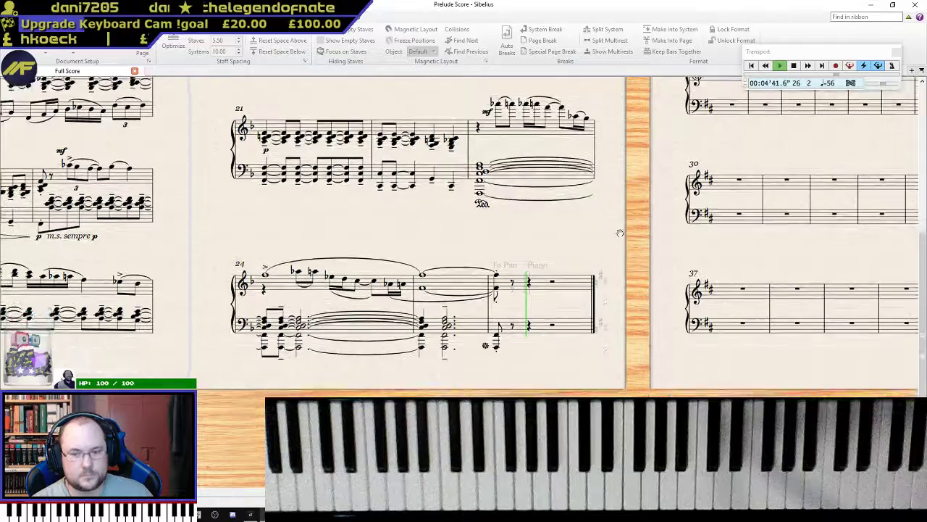
key("space")
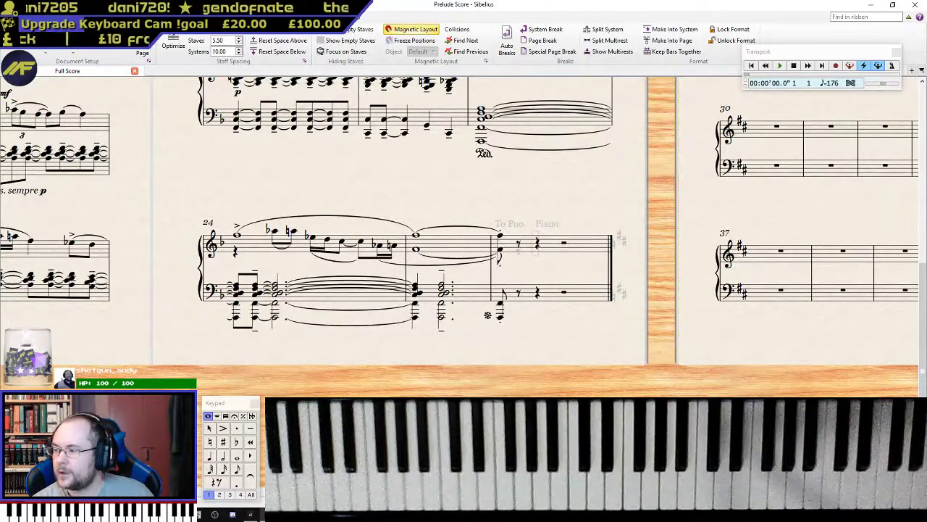
- Bring the F Major prelude's opening on page 6 back into view alongside page 7
left_click_drag(556, 188, 635, 220)
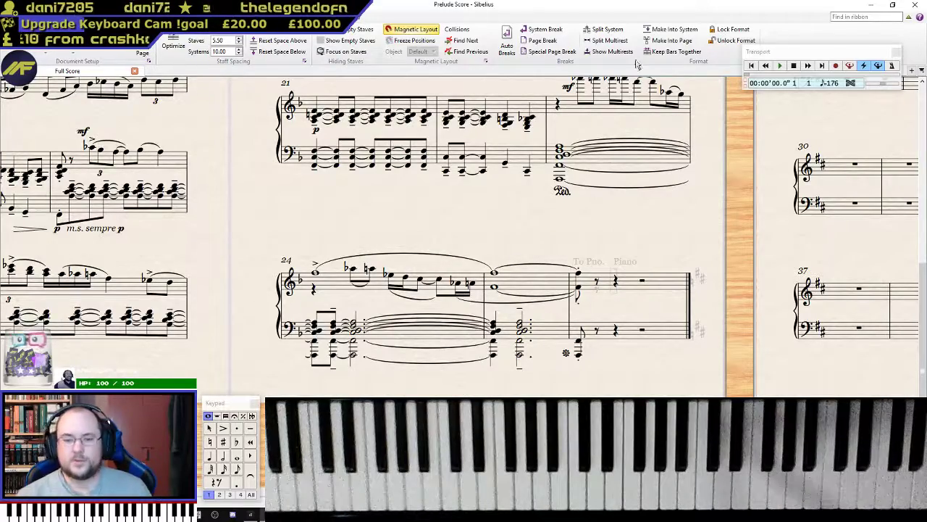
scroll(642, 134, "down", 2, "ctrl")
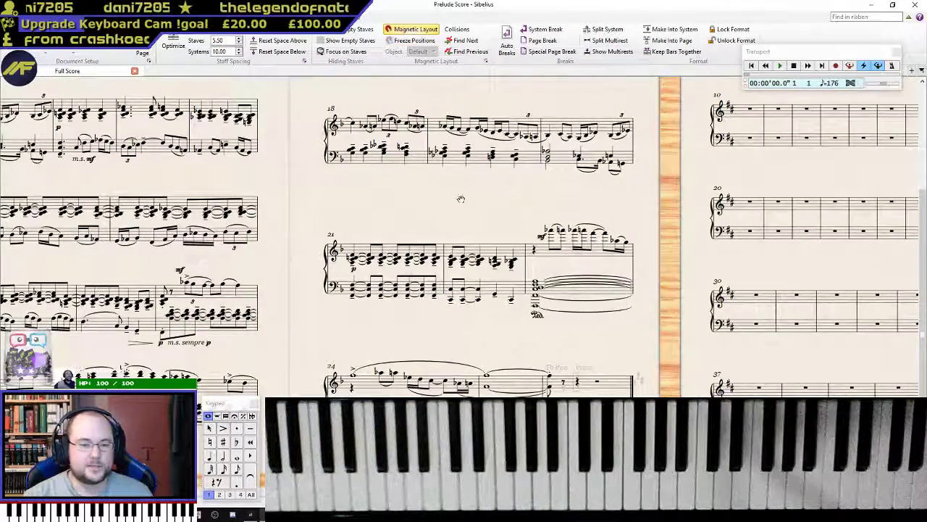
left_click_drag(456, 199, 663, 244)
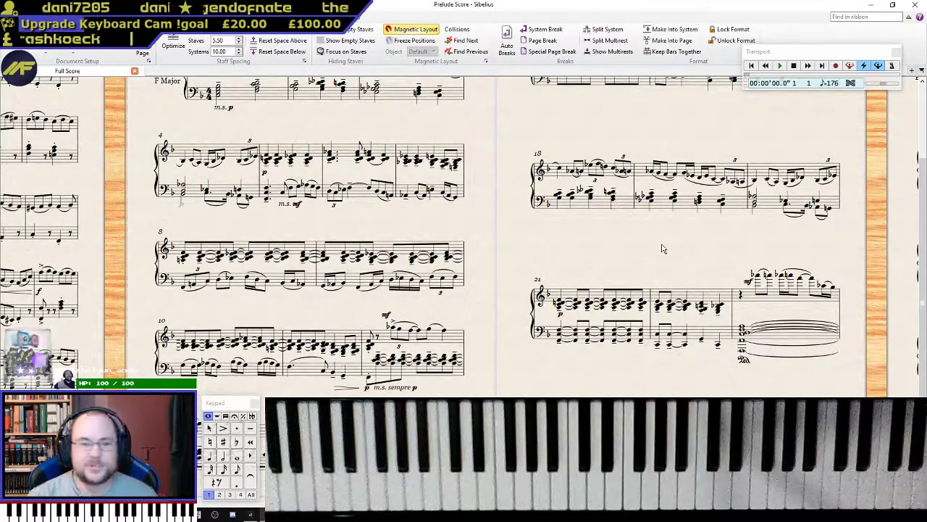
left_click_drag(485, 141, 466, 225)
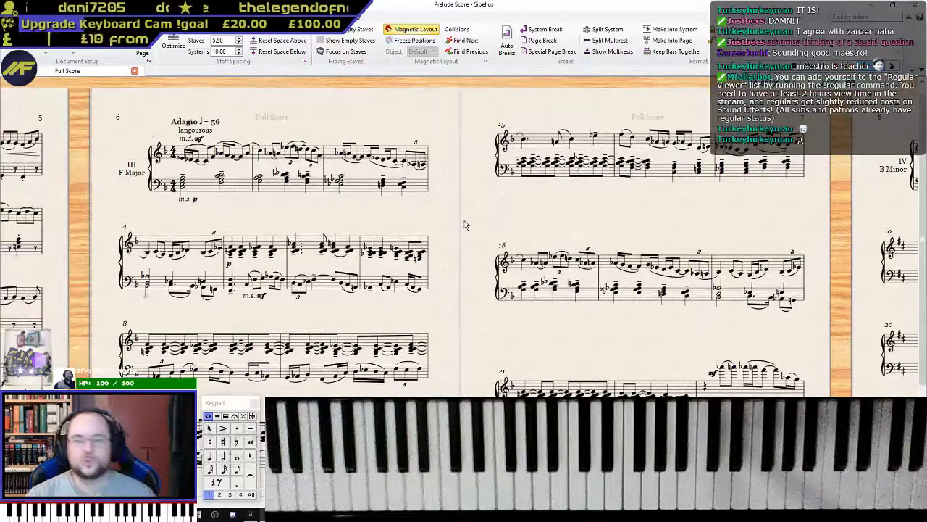
mouse_move(462, 189)
left_mouse_down()
mouse_move(449, 224)
mouse_move(486, 177)
mouse_move(486, 159)
mouse_move(474, 174)
mouse_move(926, 202)
mouse_move(926, 215)
mouse_move(656, 180)
mouse_move(465, 173)
left_mouse_up()
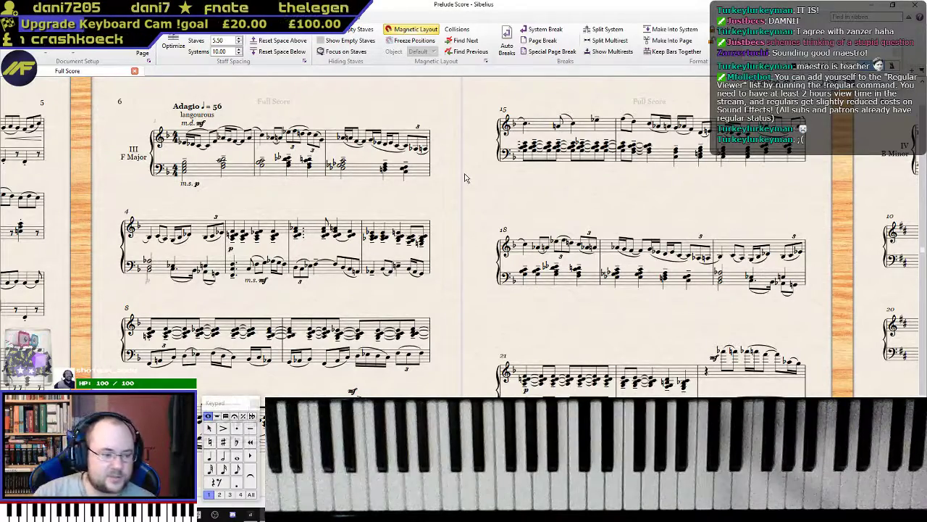
left_click_drag(731, 206, 768, 200)
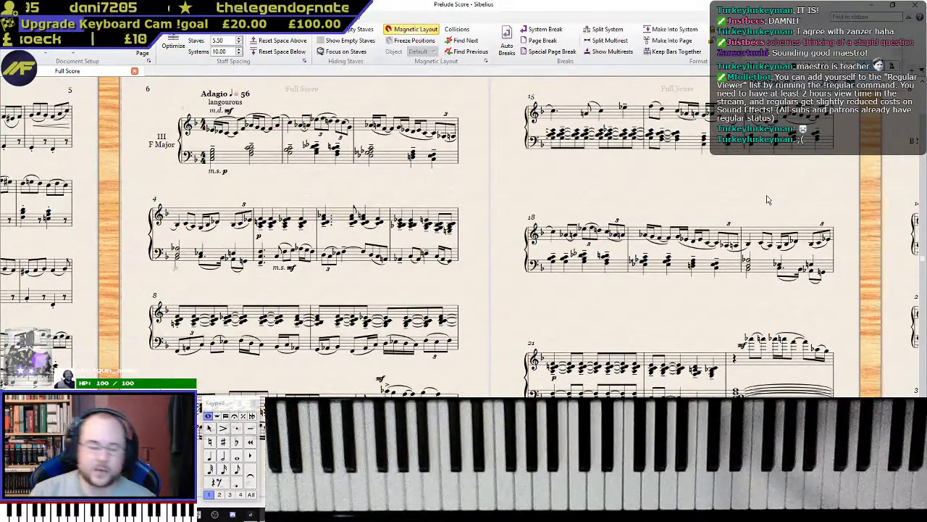
mouse_move(670, 187)
left_mouse_down()
mouse_move(665, 205)
mouse_move(675, 192)
left_mouse_up()
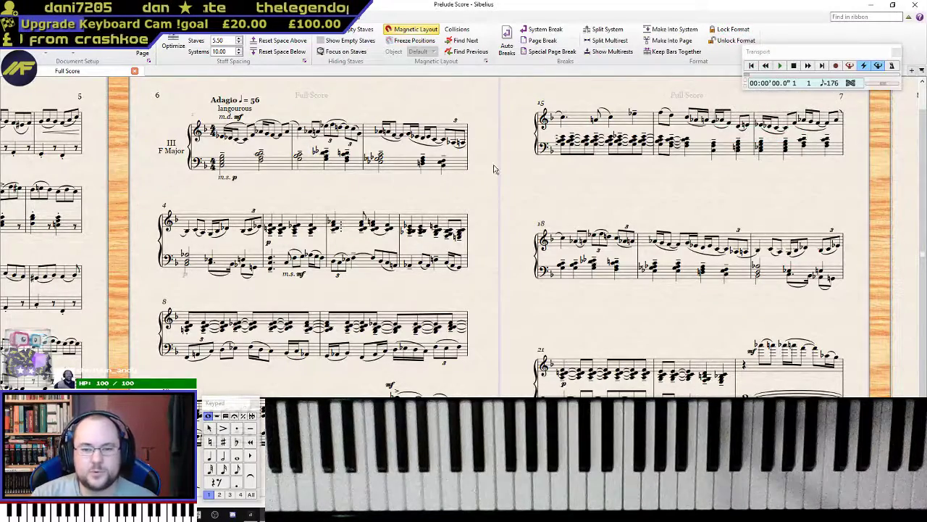
scroll(491, 166, "down", 1)
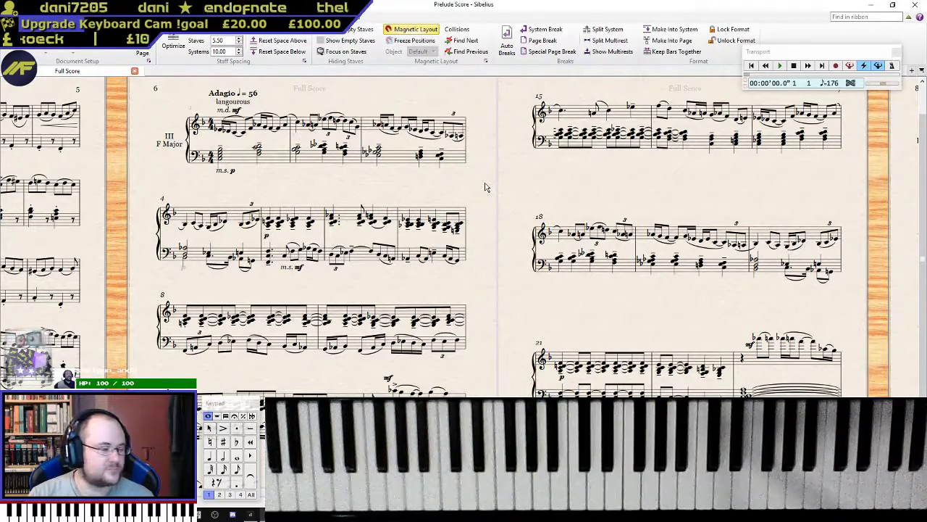
left_click_drag(486, 188, 497, 172)
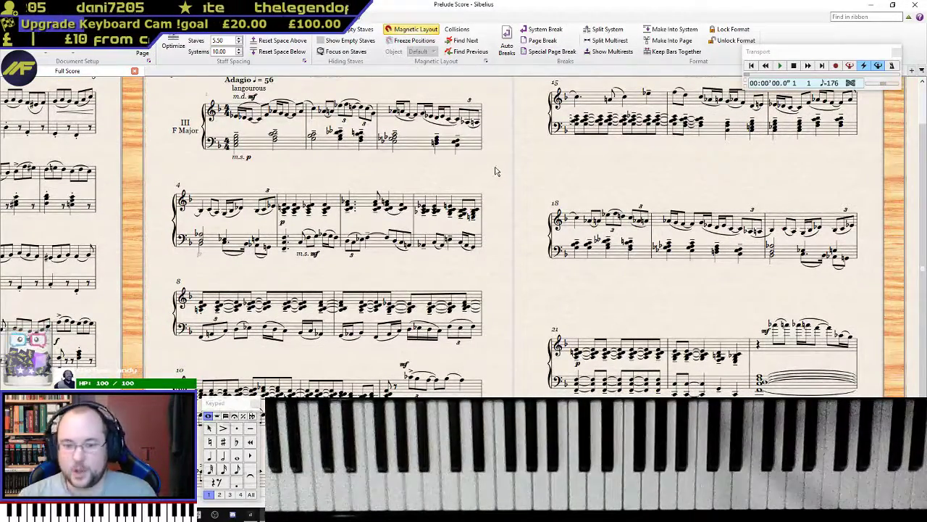
mouse_move(496, 171)
left_mouse_down()
mouse_move(513, 196)
mouse_move(532, 198)
mouse_move(516, 180)
mouse_move(506, 183)
left_mouse_up()
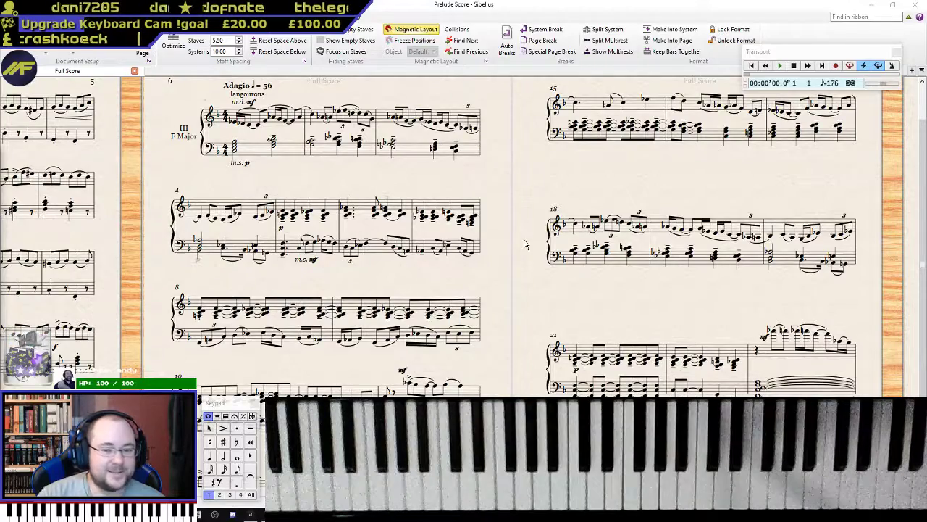
scroll(500, 232, "down", 1)
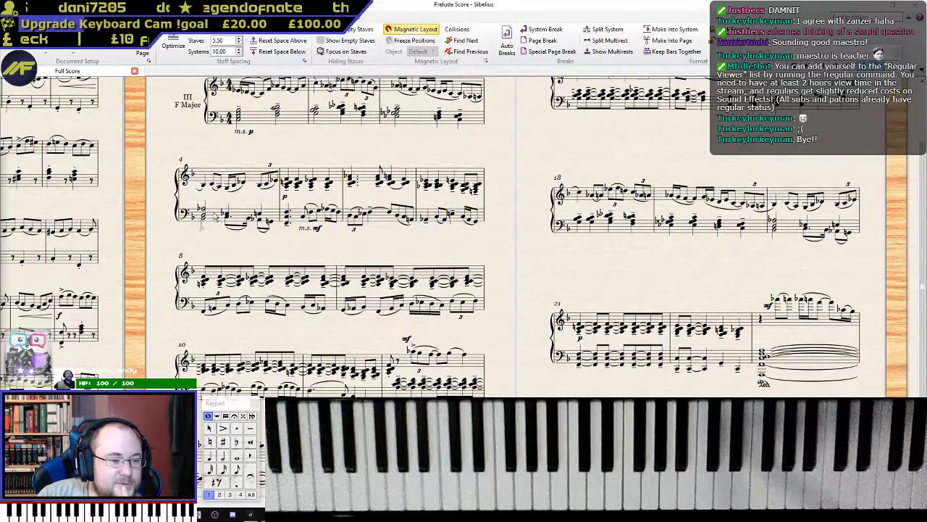
left_click_drag(498, 221, 498, 184)
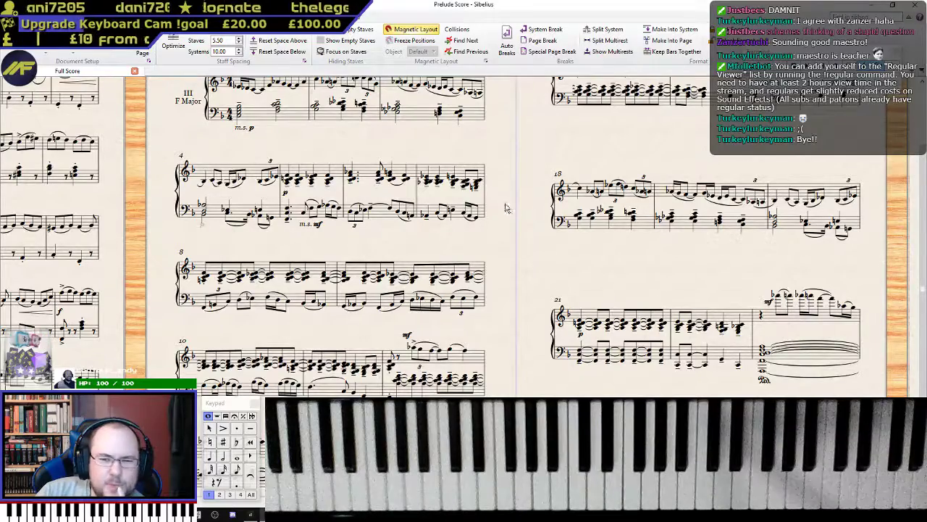
left_click_drag(506, 218, 499, 255)
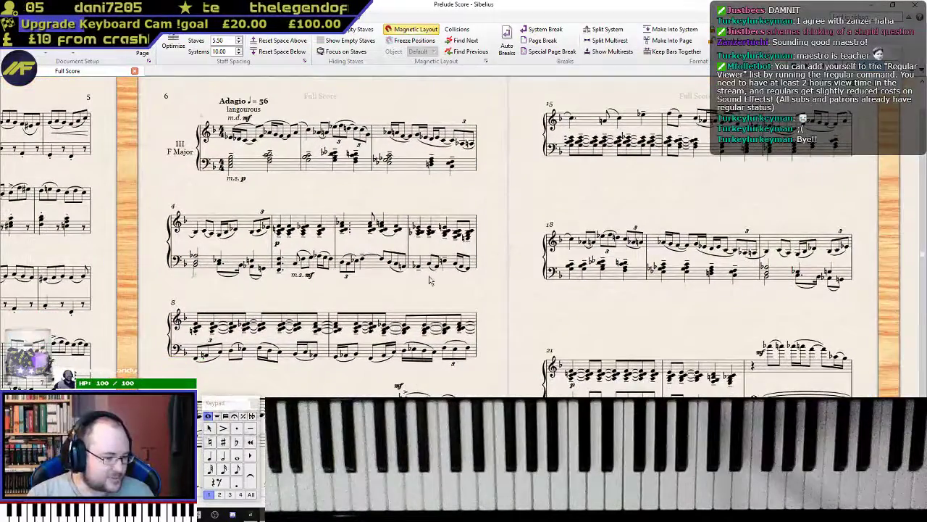